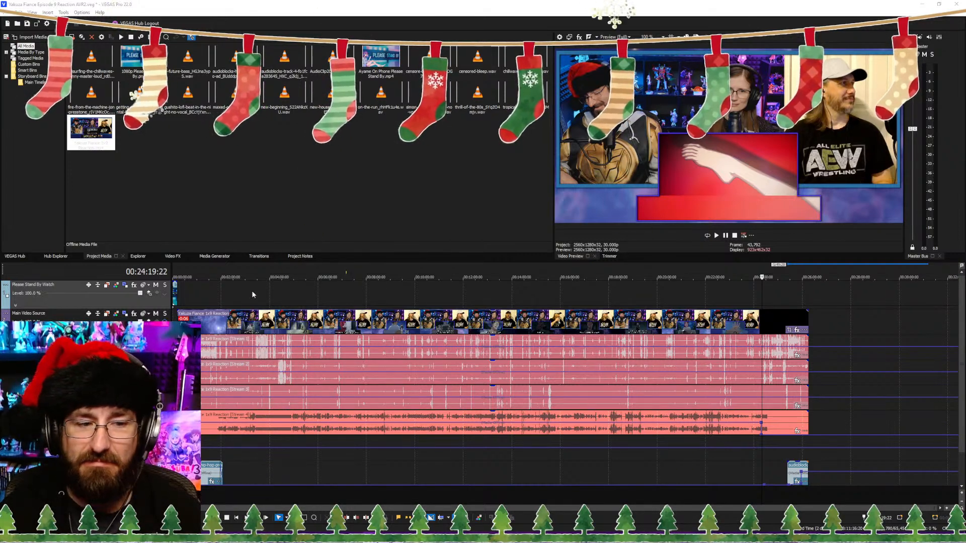
# Step: Preview the opening up to about 0:34 and trim the end of the intro music event back to about 1:11
pyautogui.click(190, 295)
pyautogui.scroll(4, 190, 295)
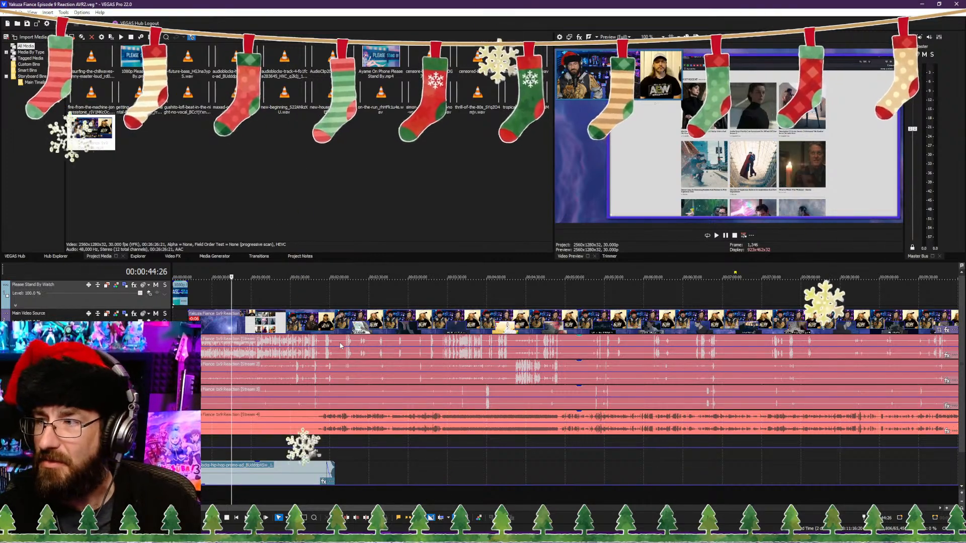
pyautogui.click(207, 301)
pyautogui.scroll(3, 209, 301)
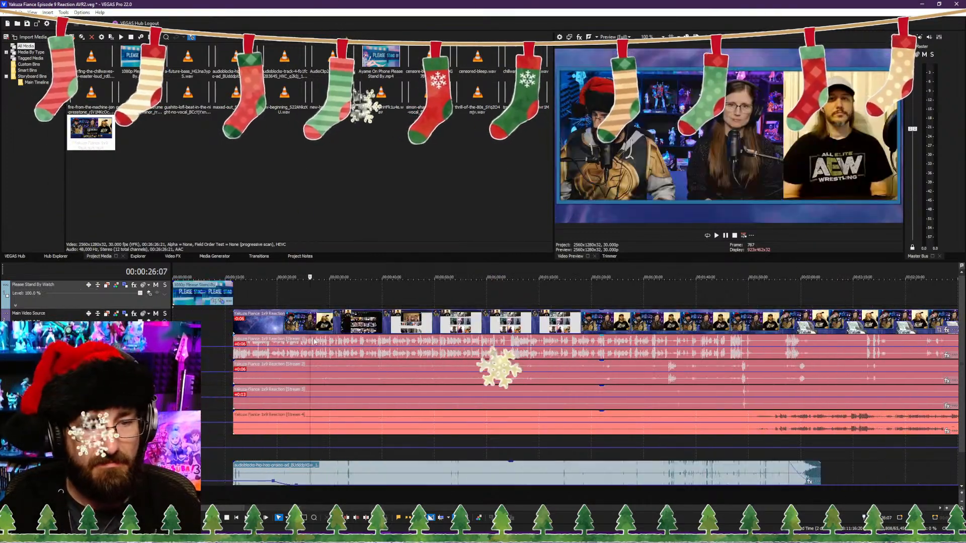
pyautogui.press('space')
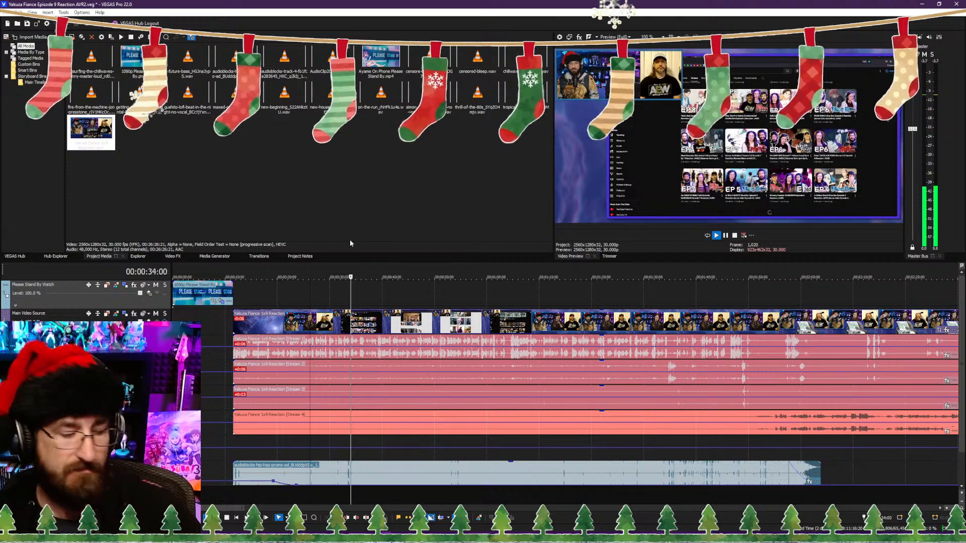
pyautogui.press('Return')
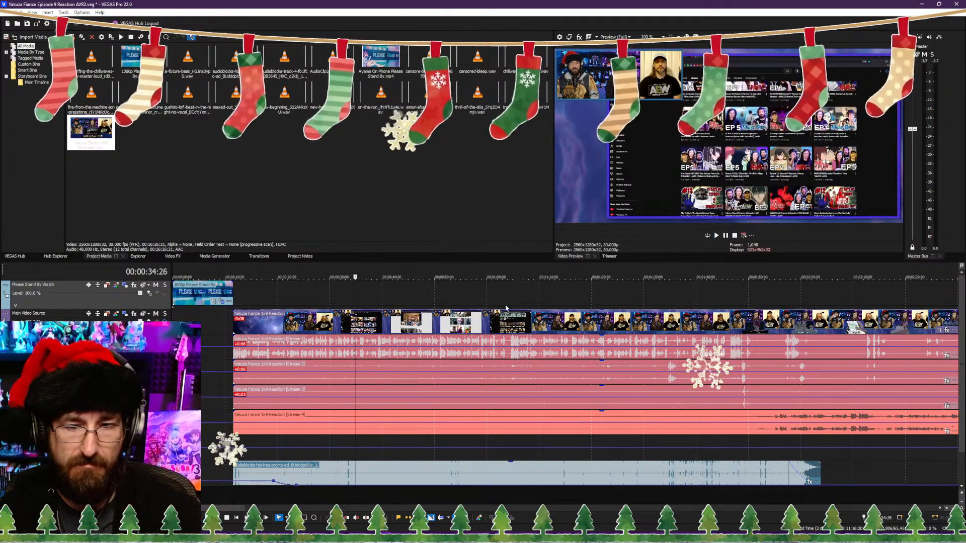
pyautogui.moveTo(819, 462); pyautogui.dragTo(549, 459)
# Step: Set the output gain of the second audio track's compressor to 4.40 dB and play back the passage around 4:29
pyautogui.scroll(-5, 745, 458)
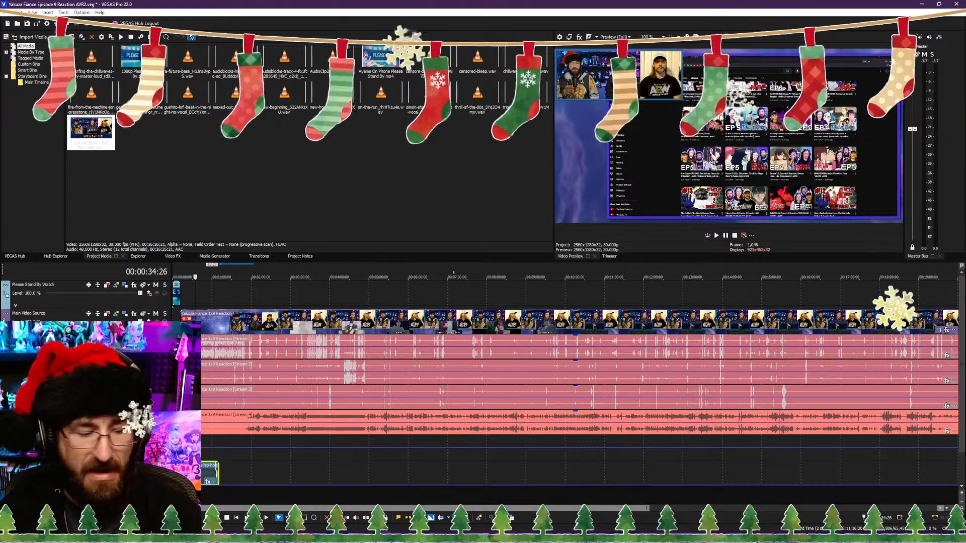
pyautogui.click(473, 495)
pyautogui.press('space')
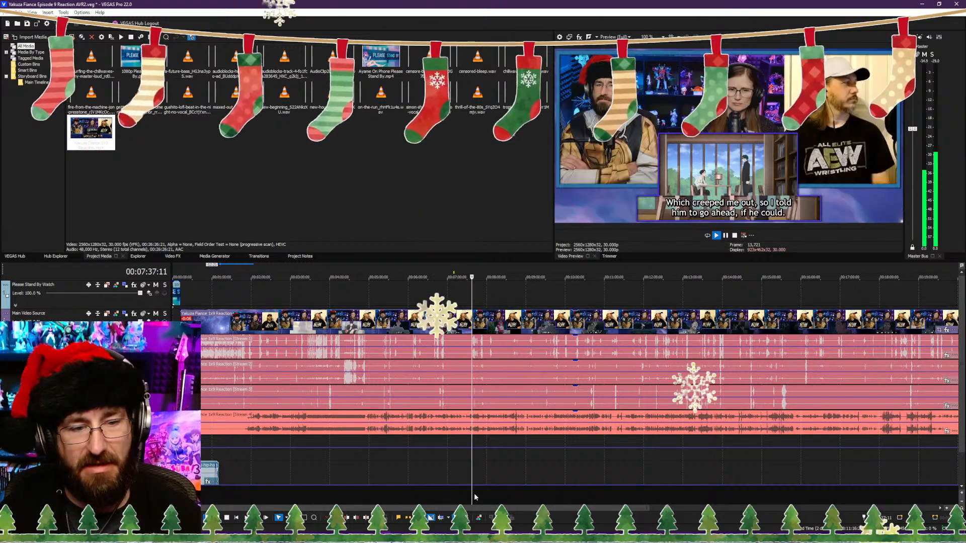
pyautogui.click(348, 493)
pyautogui.scroll(1, 375, 496)
pyautogui.scroll(2, 383, 494)
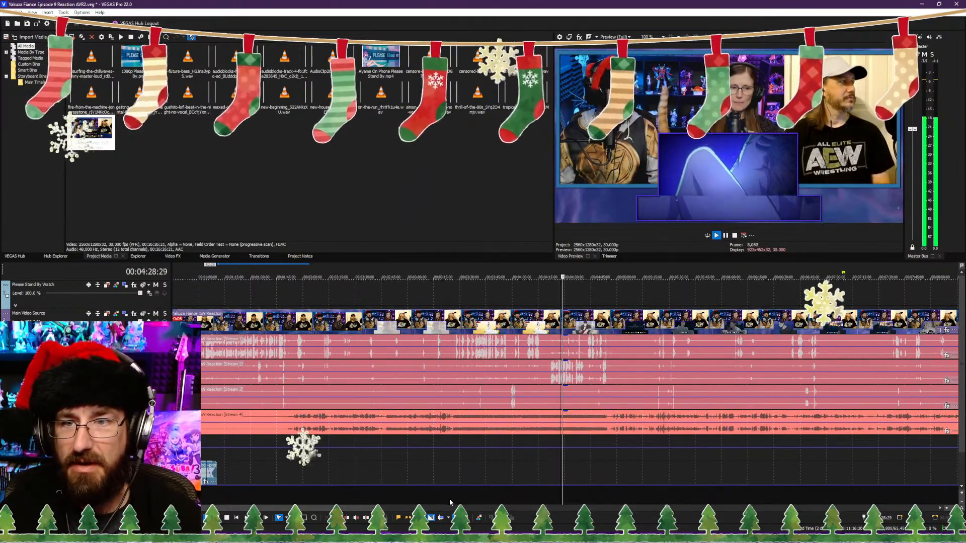
pyautogui.click(134, 365)
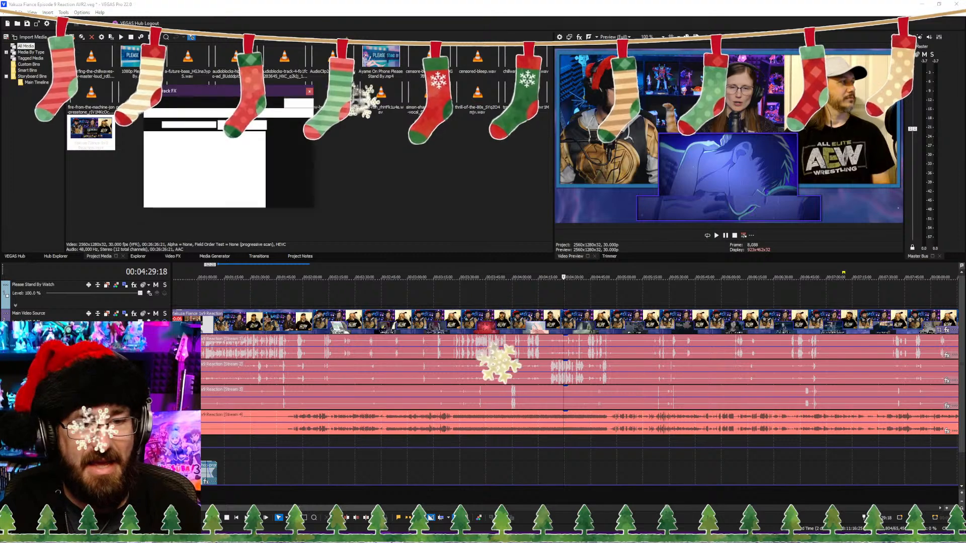
pyautogui.moveTo(326, 210); pyautogui.dragTo(325, 214)
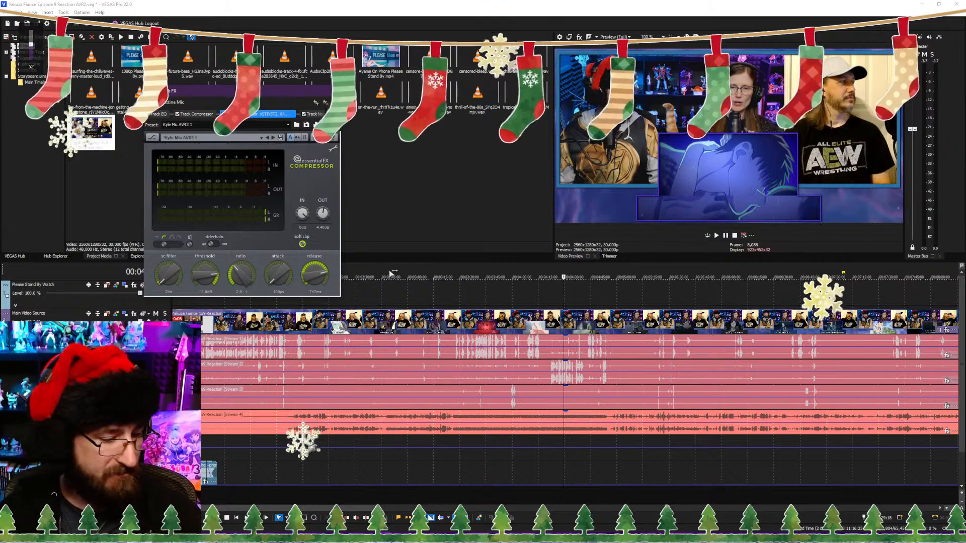
pyautogui.click(557, 497)
pyautogui.press('space')
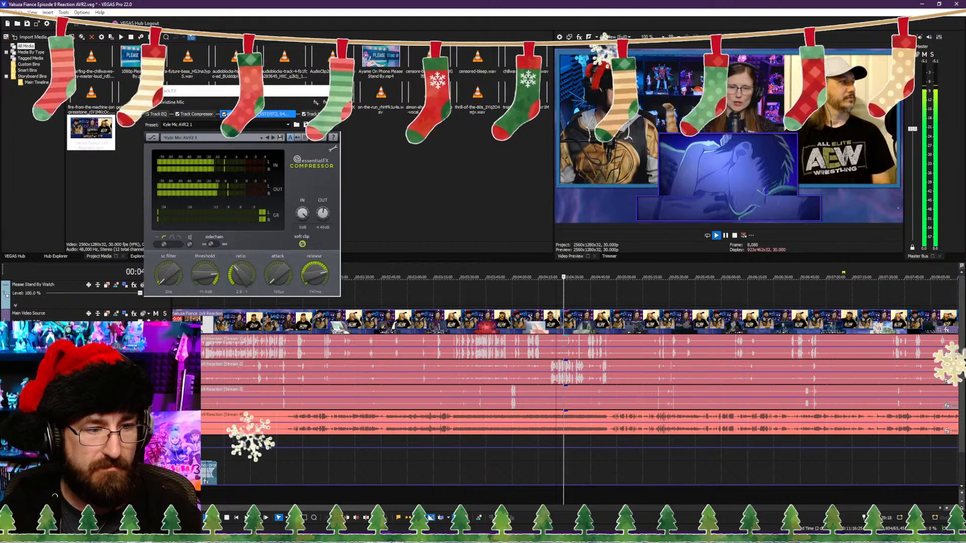
pyautogui.press('space')
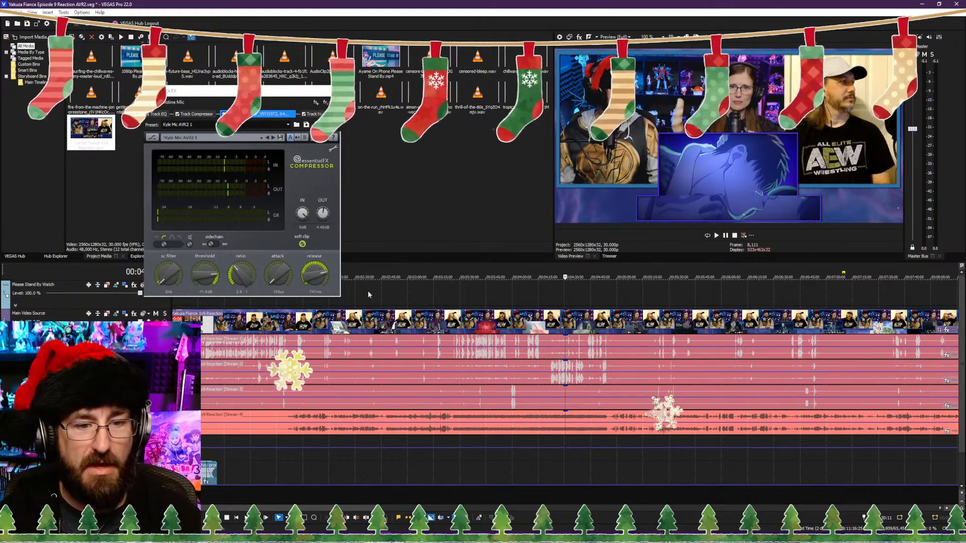
# Step: Raise the output gain of the first audio track's compressor while playing the passage around 1:30, and close its effects window
pyautogui.click(240, 492)
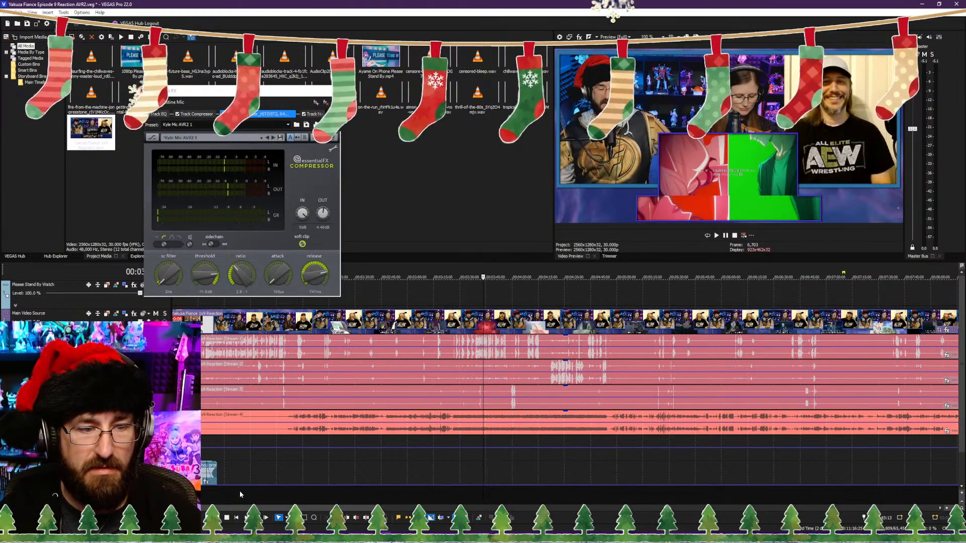
pyautogui.press('space')
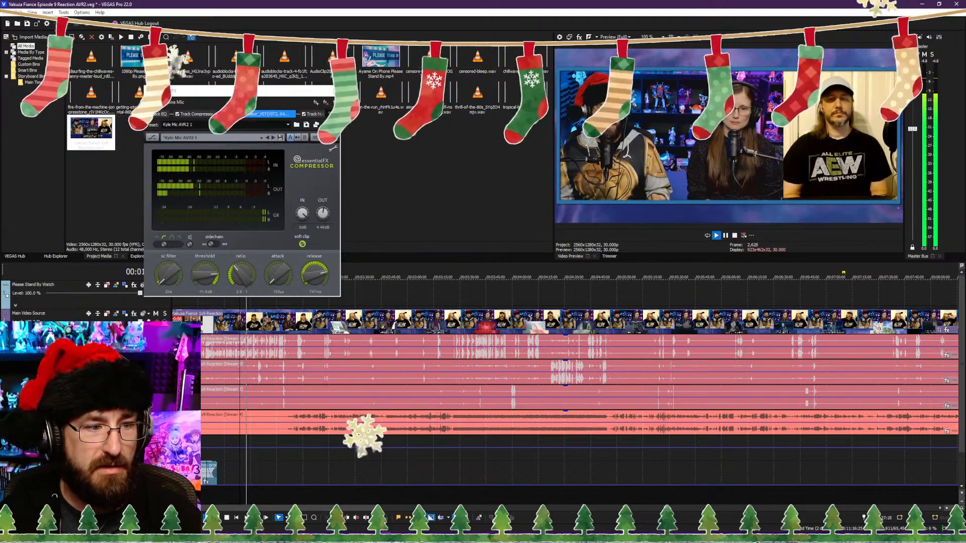
pyautogui.click(134, 339)
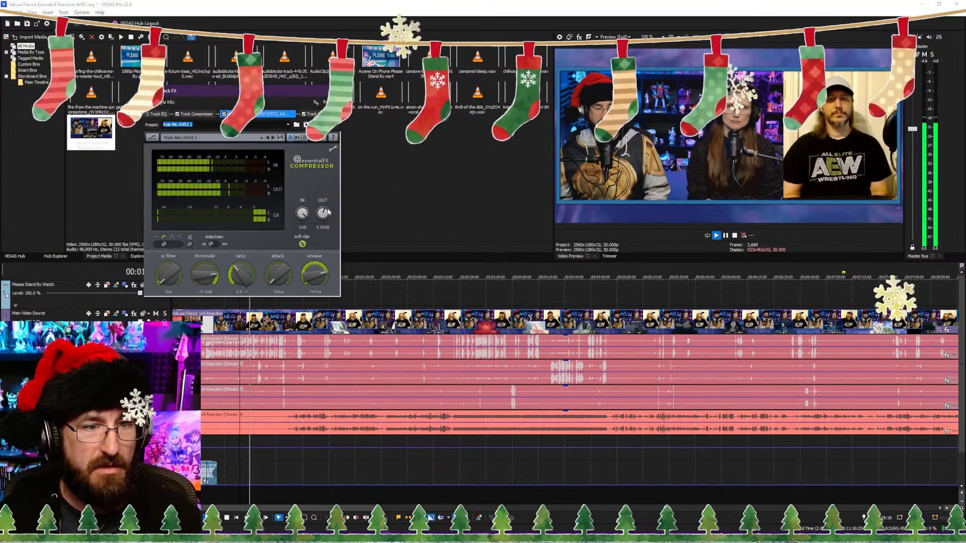
pyautogui.moveTo(327, 209); pyautogui.dragTo(328, 152)
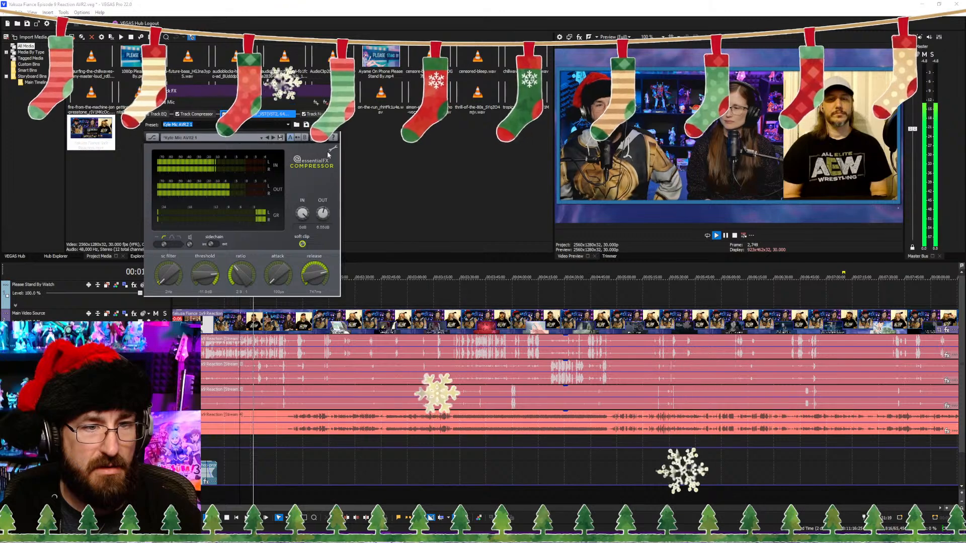
pyautogui.click(334, 91)
pyautogui.press('Return')
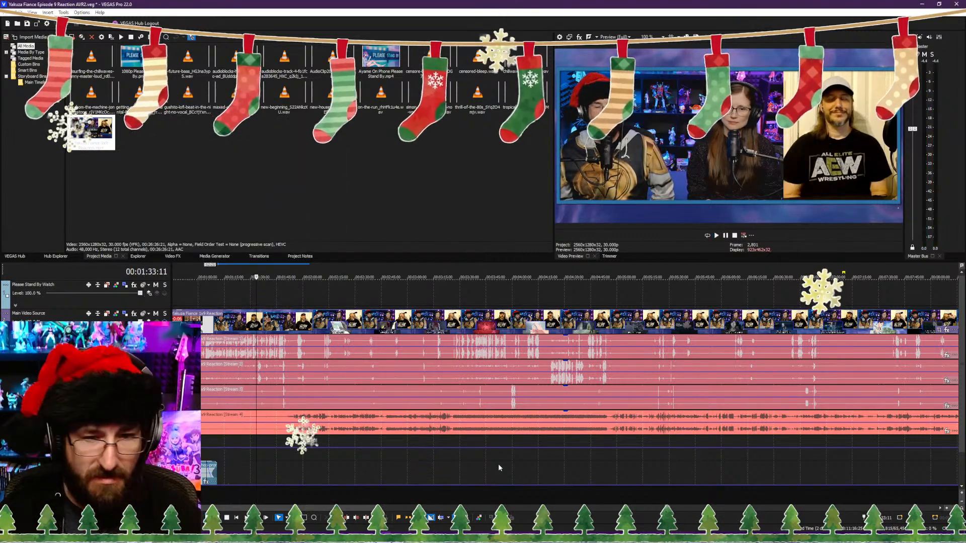
# Step: Play back the middle of the reaction around 12:28 to check the audio mix
pyautogui.scroll(-5, 498, 468)
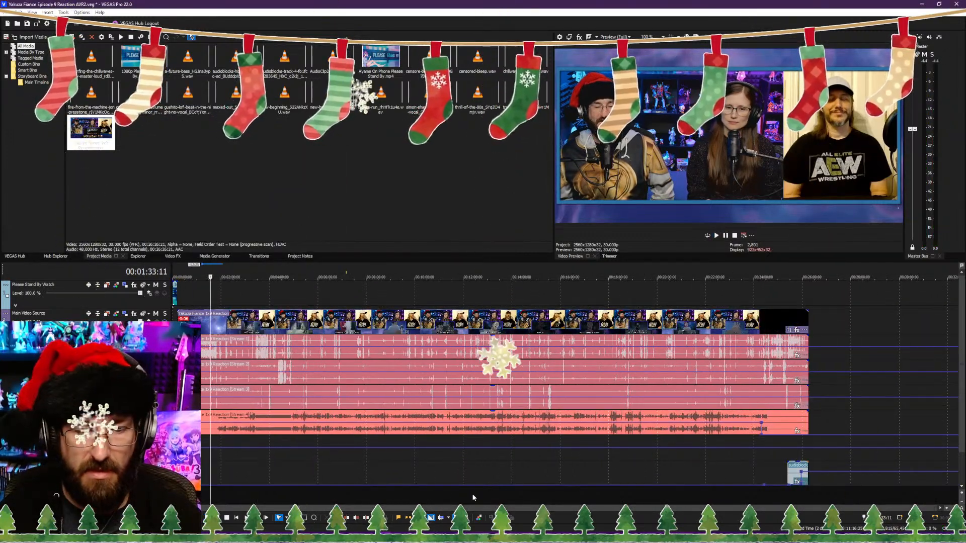
pyautogui.click(473, 498)
pyautogui.press('space')
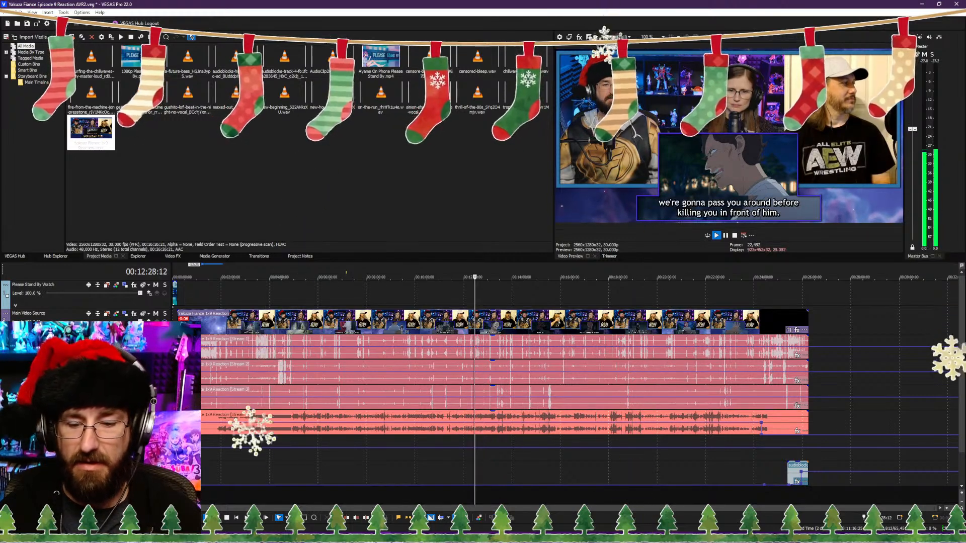
pyautogui.press('space')
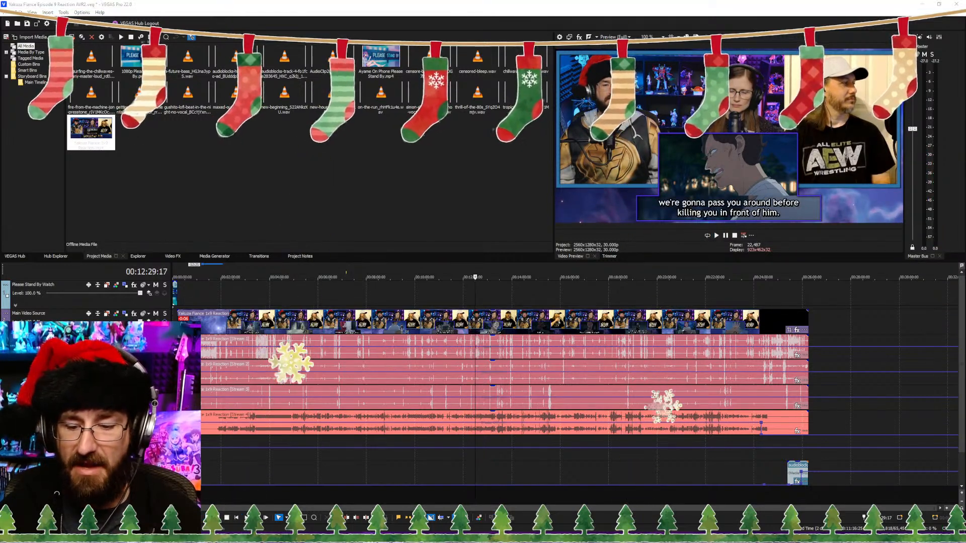
pyautogui.moveTo(578, 542)
pyautogui.mouseDown()
pyautogui.moveTo(570, 184)
pyautogui.moveTo(579, 542)
pyautogui.mouseUp()
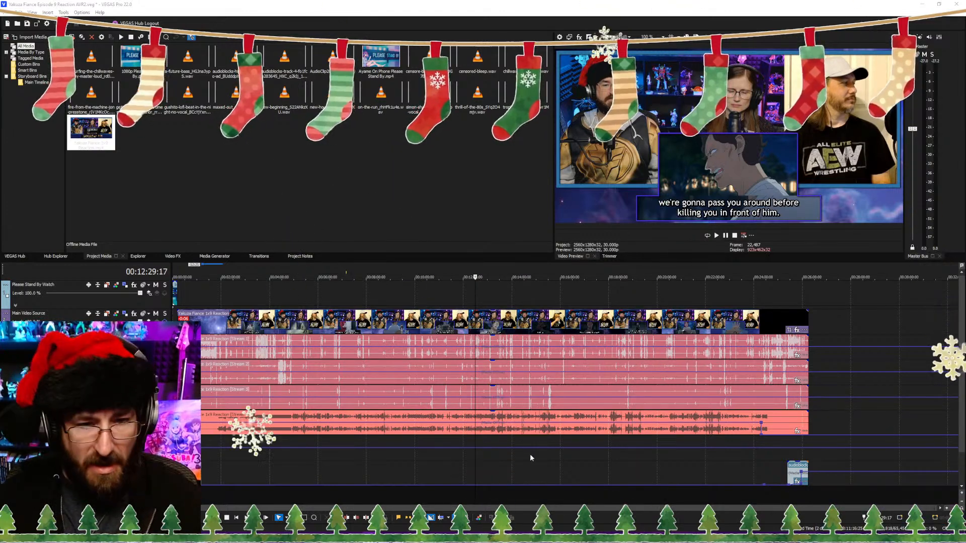
pyautogui.scroll(3, 385, 363)
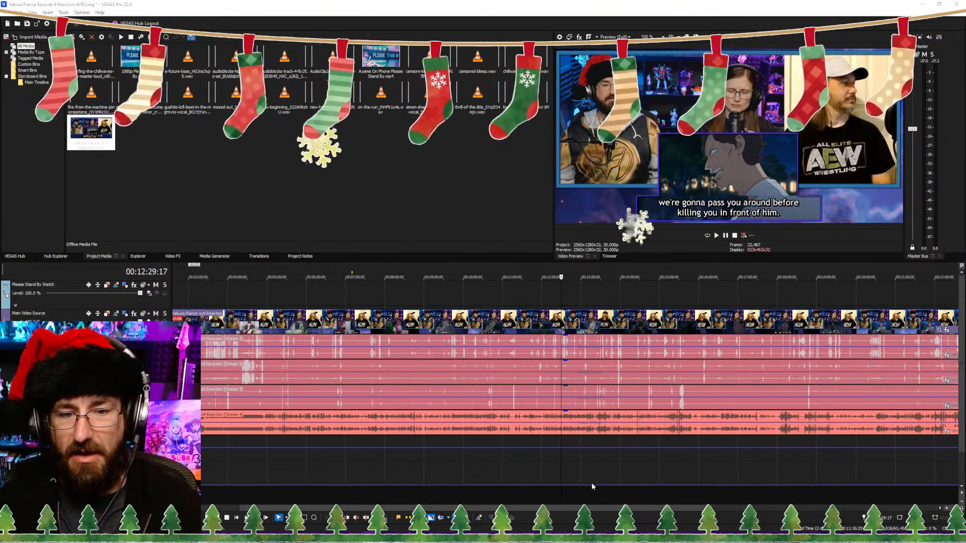
pyautogui.click(565, 490)
# Step: Play back the passage between about 4:42 and 4:54 to compare the microphone levels with the show audio
pyautogui.click(259, 497)
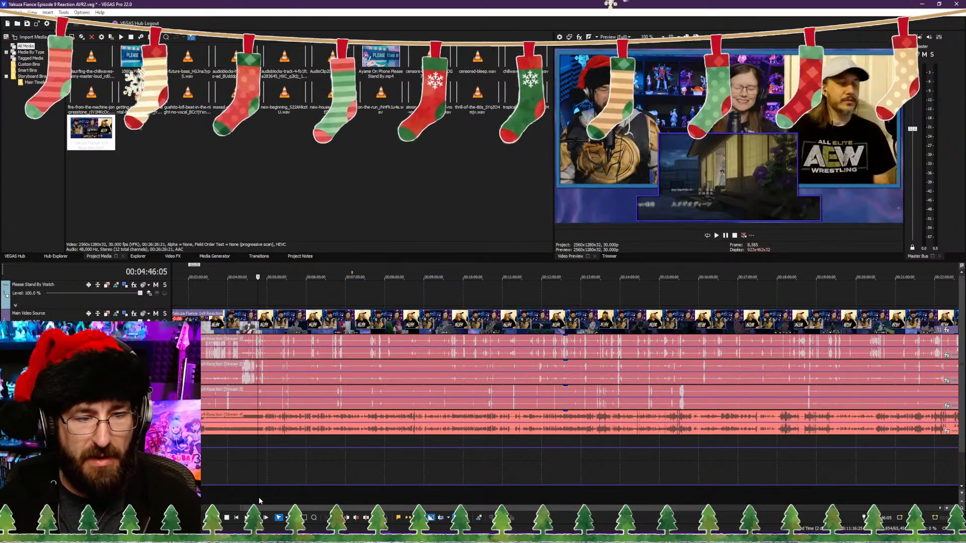
pyautogui.press('space')
pyautogui.scroll(5, 355, 497)
pyautogui.click(585, 502)
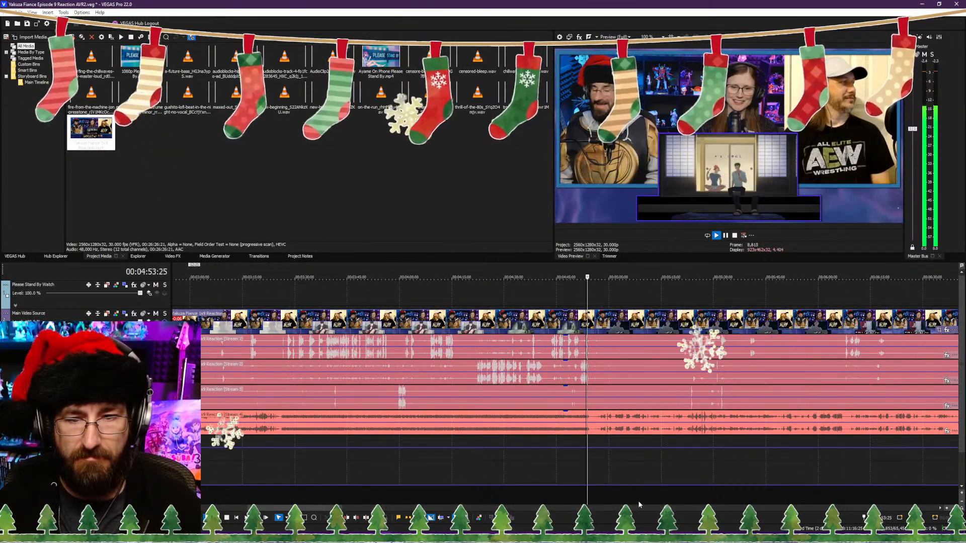
pyautogui.scroll(-4, 604, 499)
pyautogui.click(543, 497)
pyautogui.scroll(4, 548, 497)
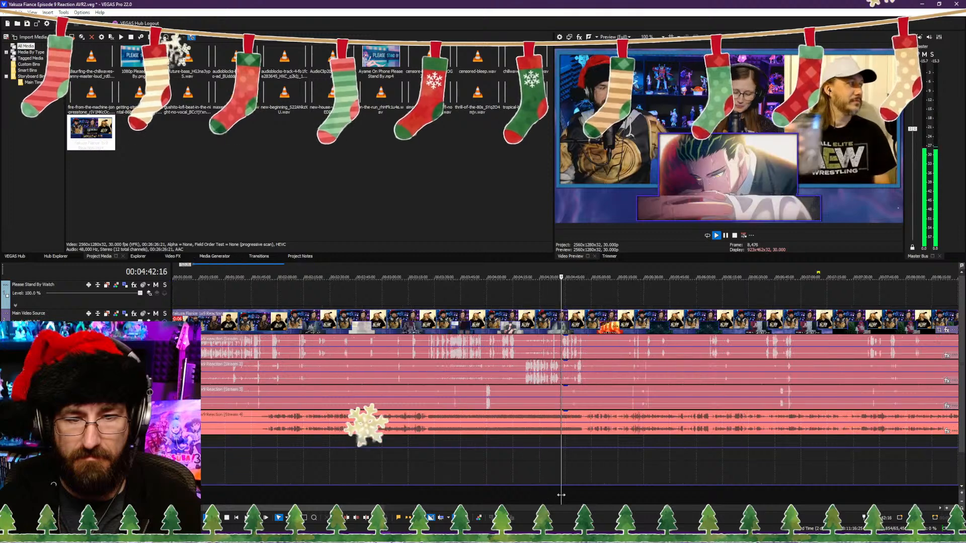
pyautogui.click(589, 501)
pyautogui.click(576, 501)
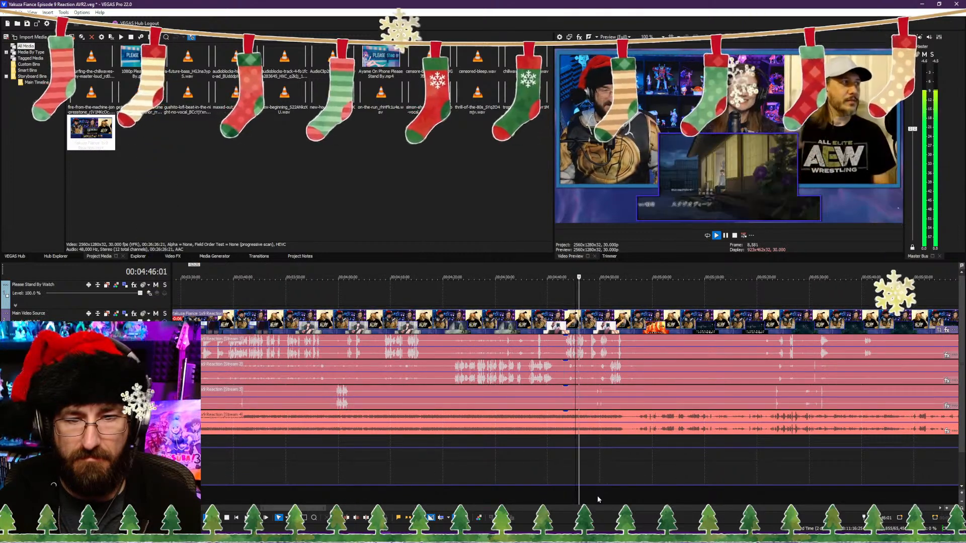
pyautogui.scroll(-3, 624, 497)
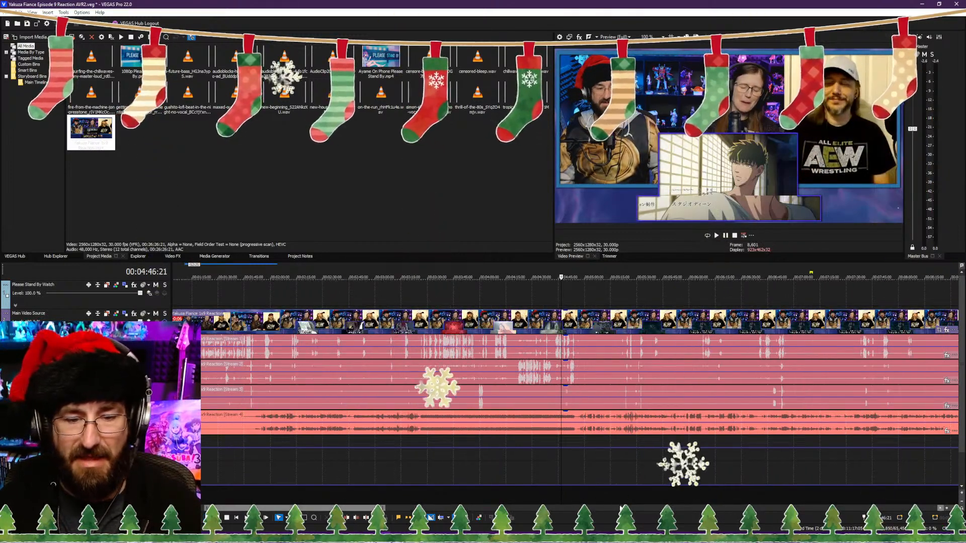
# Step: Play back the talking passages between about 6:44 and 6:53 to check each microphone's level
pyautogui.click(647, 500)
pyautogui.click(765, 502)
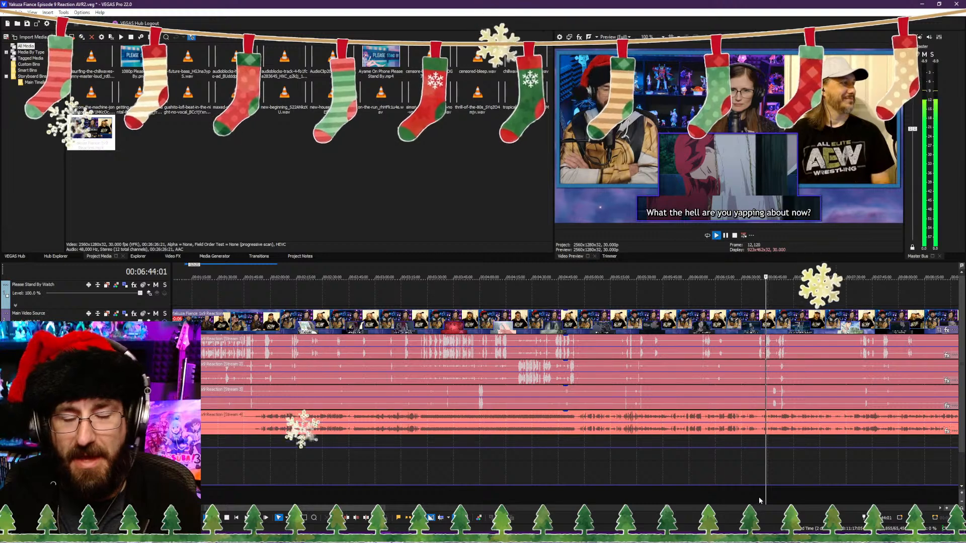
pyautogui.scroll(4, 759, 497)
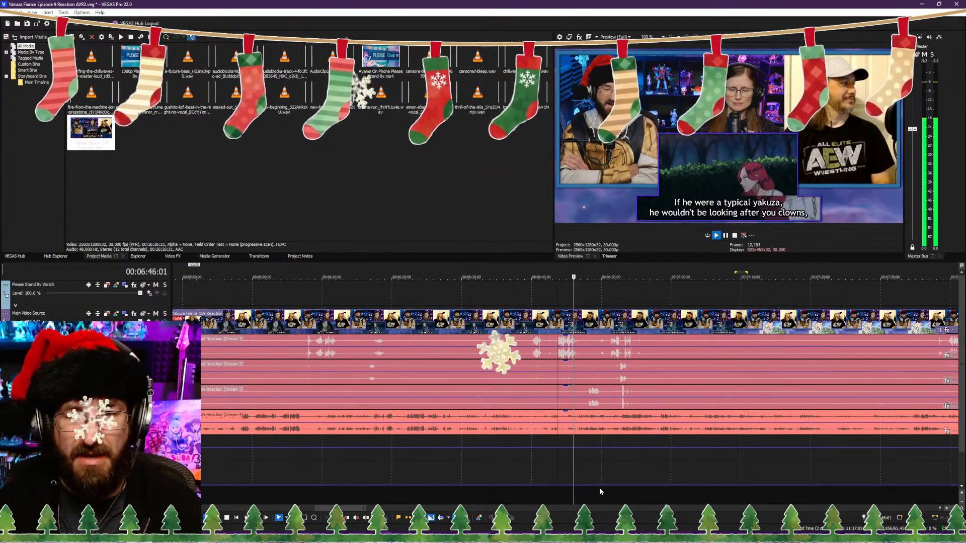
pyautogui.click(621, 491)
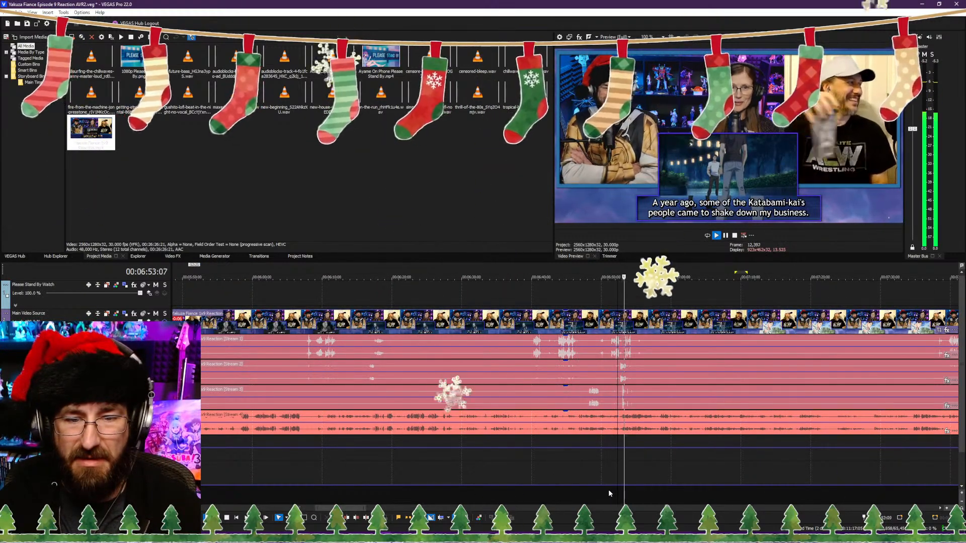
pyautogui.click(608, 490)
pyautogui.press('Return')
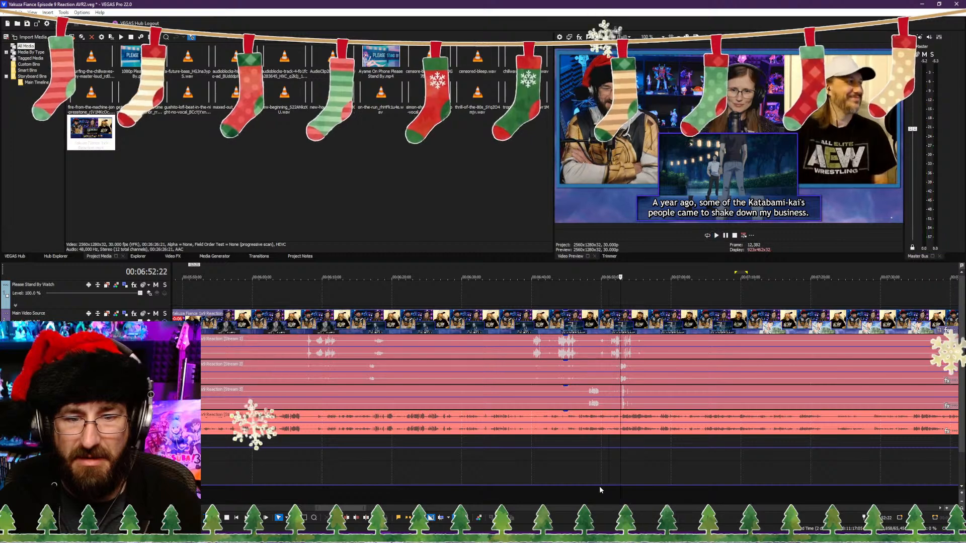
# Step: Play back the passage between about 6:38 and 6:49 to find suitable start and end points for an excerpt
pyautogui.scroll(6, 594, 489)
pyautogui.scroll(-1, 490, 484)
pyautogui.scroll(-2, 259, 485)
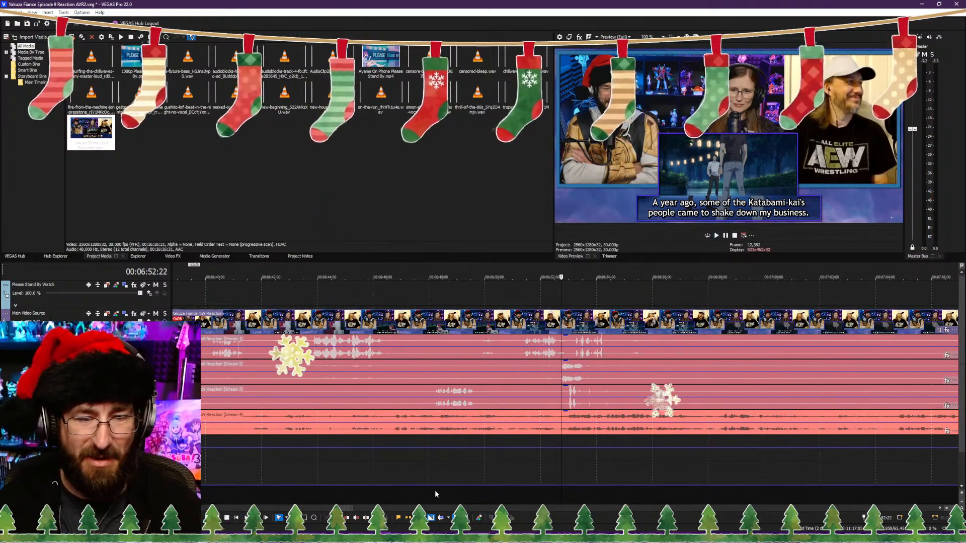
pyautogui.click(435, 490)
pyautogui.press('Return')
pyautogui.click(395, 494)
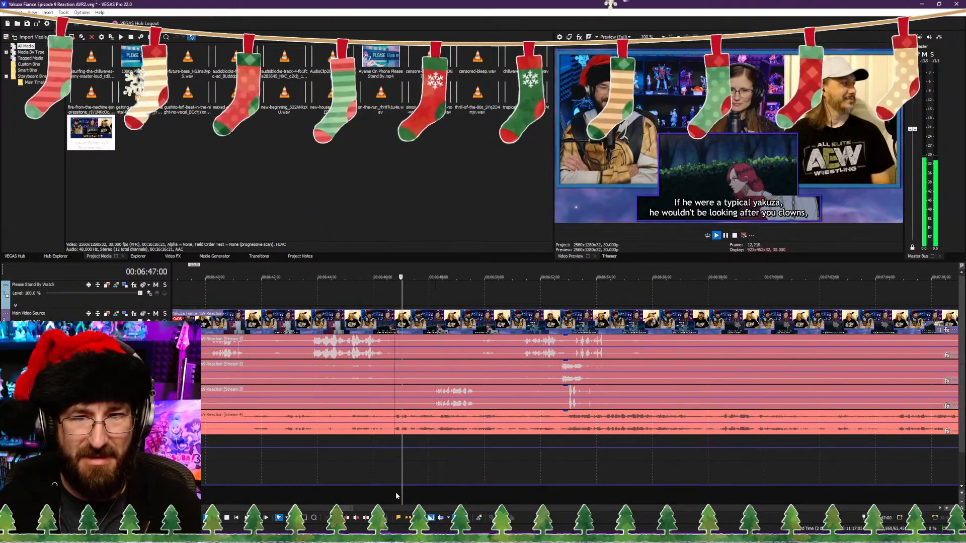
pyautogui.click(304, 495)
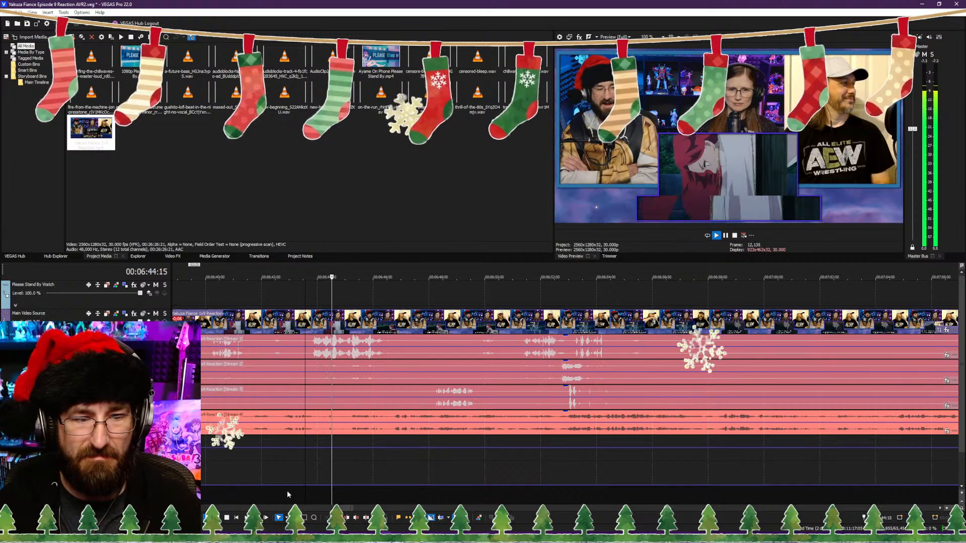
pyautogui.click(288, 494)
pyautogui.click(188, 493)
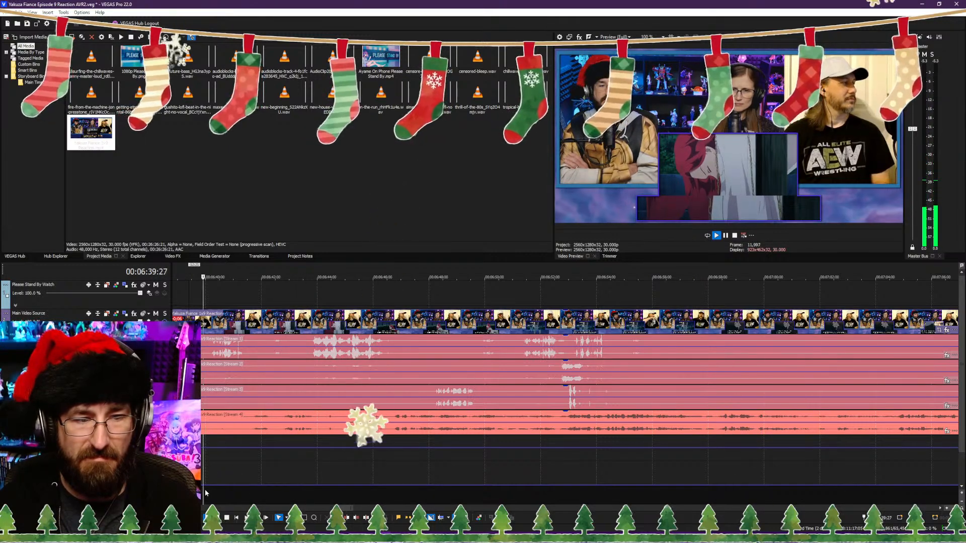
pyautogui.scroll(-1, 232, 489)
pyautogui.scroll(1, 241, 488)
pyautogui.click(488, 499)
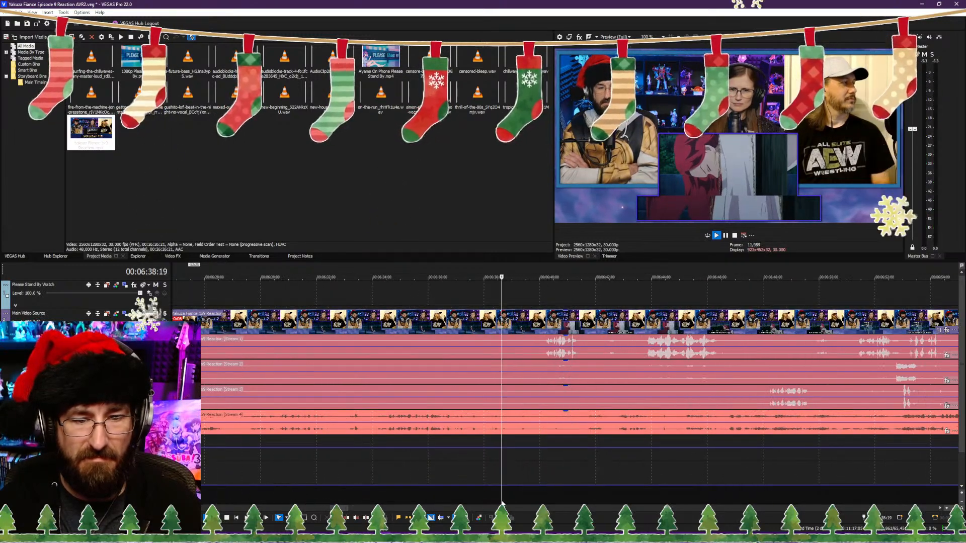
pyautogui.click(487, 501)
pyautogui.press('Return')
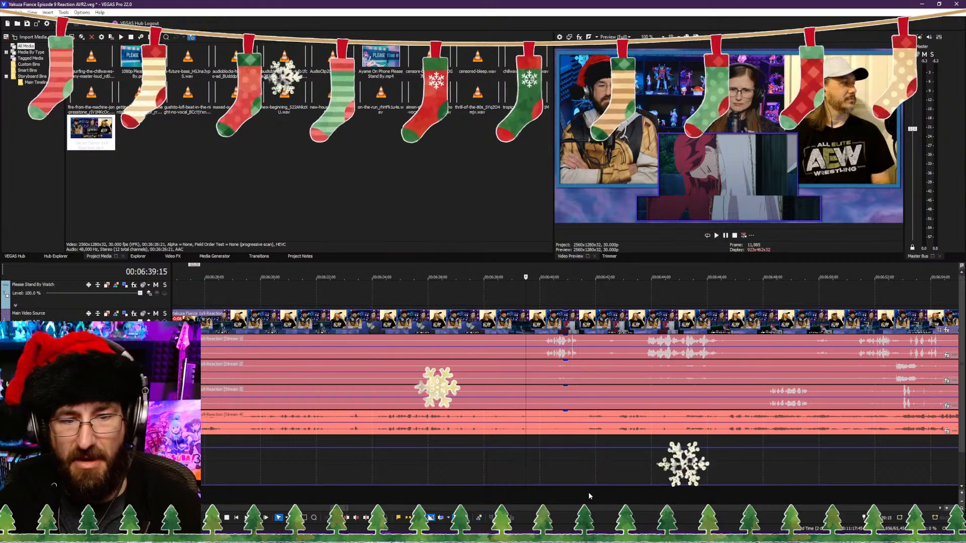
# Step: Select the time range from 00:06:38:02 to 00:06:52:22 and copy that excerpt of the reaction's video and audio
pyautogui.click(486, 492)
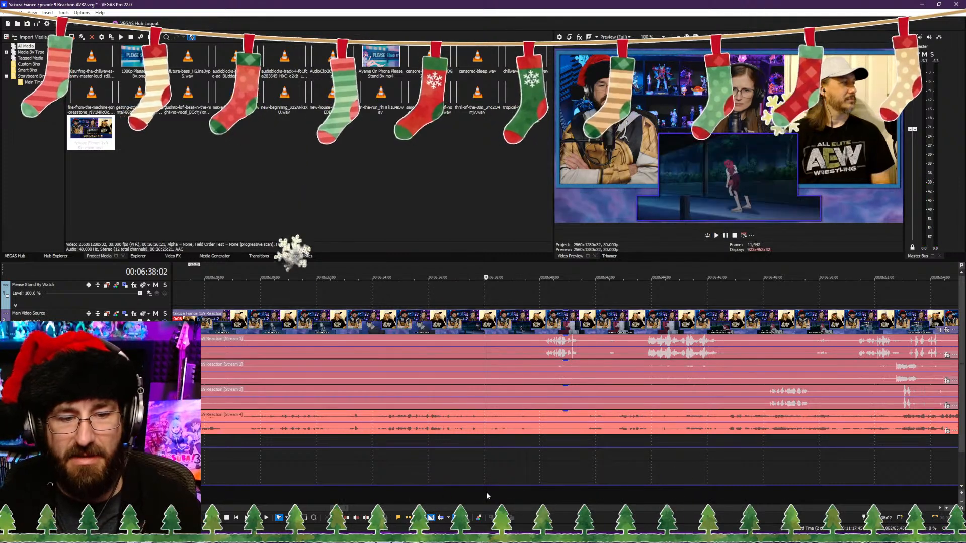
pyautogui.keyDown('shift'); pyautogui.click(808, 499); pyautogui.keyUp('shift')
pyautogui.moveTo(808, 500); pyautogui.dragTo(811, 500)
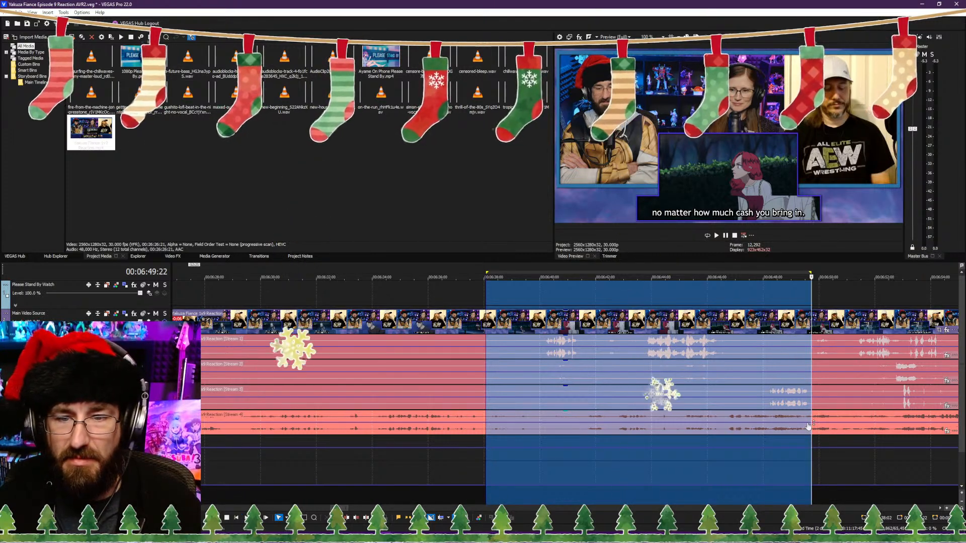
pyautogui.keyDown('shift'); pyautogui.click(896, 494); pyautogui.keyUp('shift')
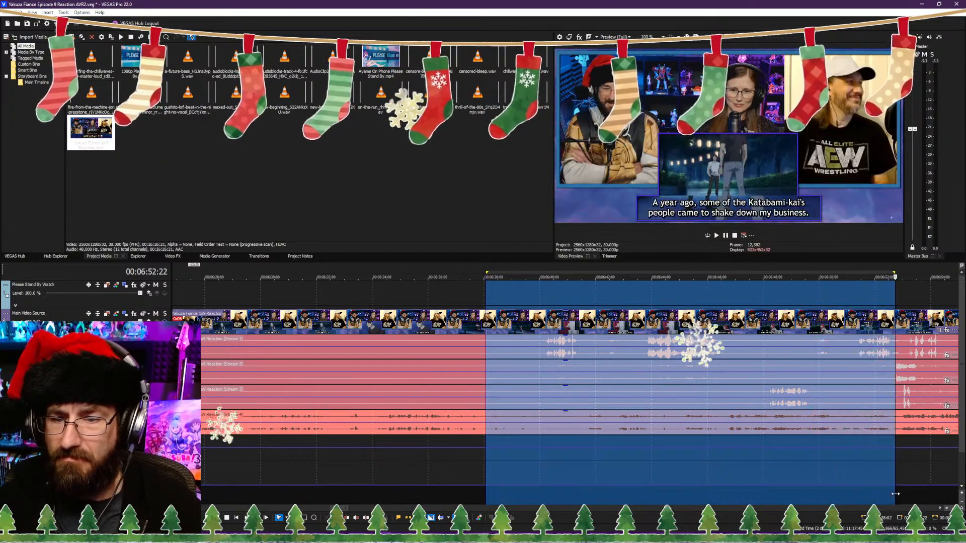
pyautogui.rightClick(704, 352)
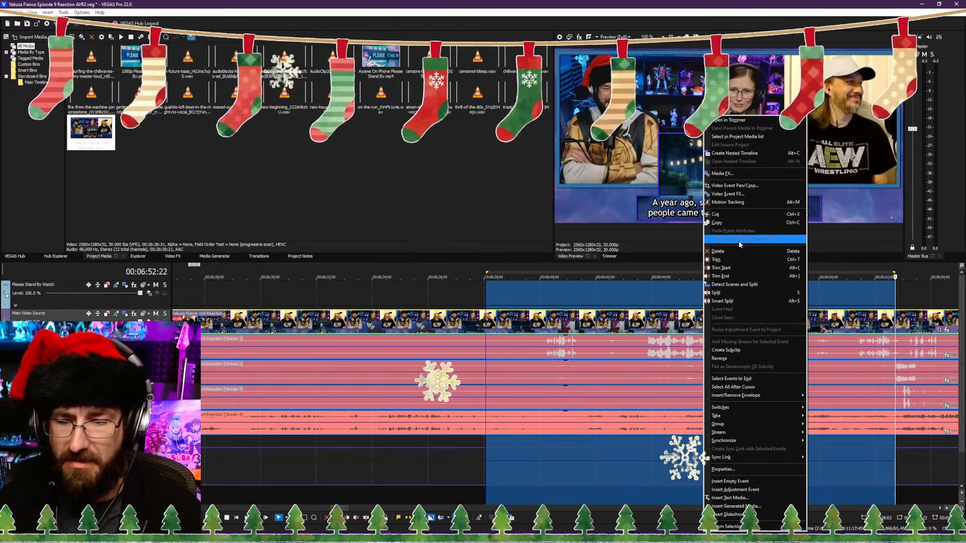
pyautogui.click(747, 223)
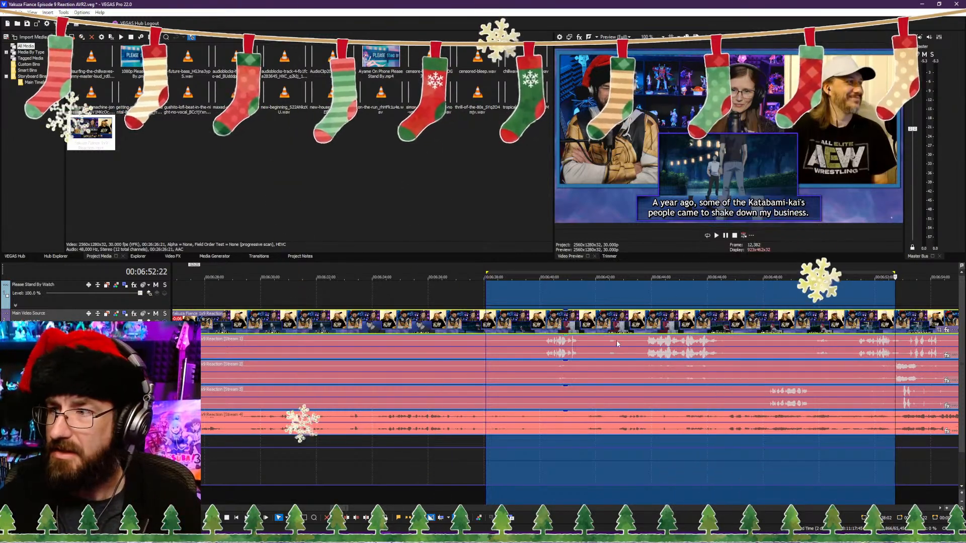
# Step: Paste the copied excerpt at the project start and shift the main reaction clips and hip-hop music to begin at 00:00:14:20
pyautogui.scroll(-4, 513, 313)
pyautogui.scroll(-5, 513, 313)
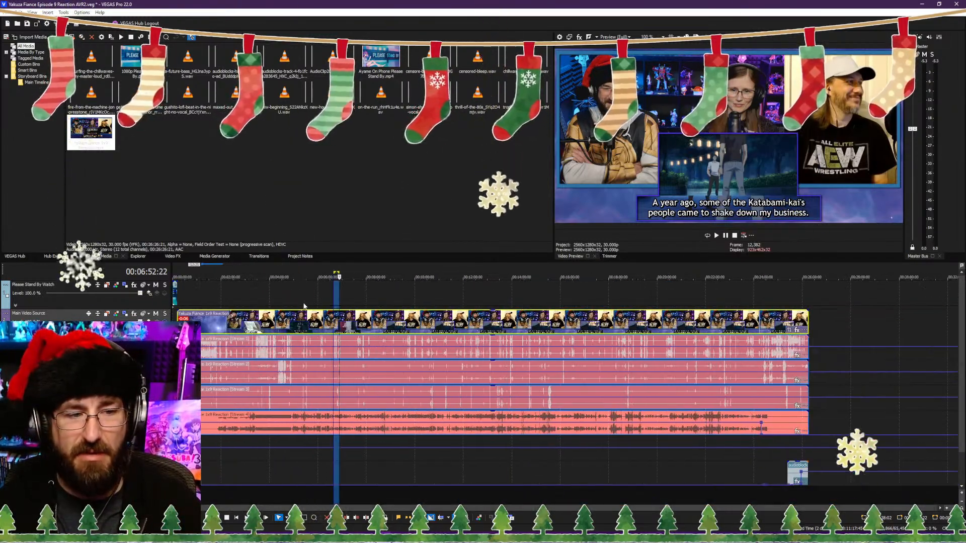
pyautogui.click(178, 326)
pyautogui.click(174, 326)
pyautogui.scroll(6, 175, 326)
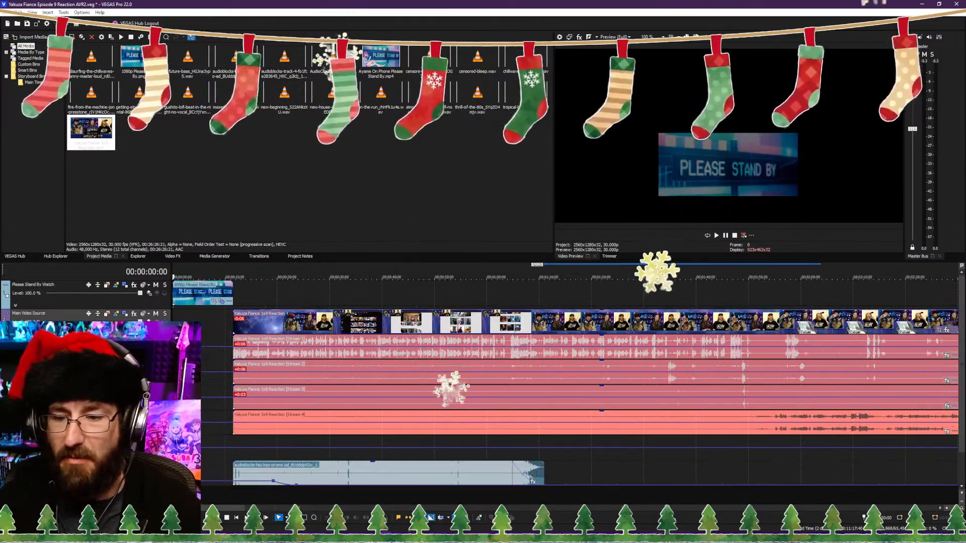
pyautogui.hotkey('ctrl', 'v')
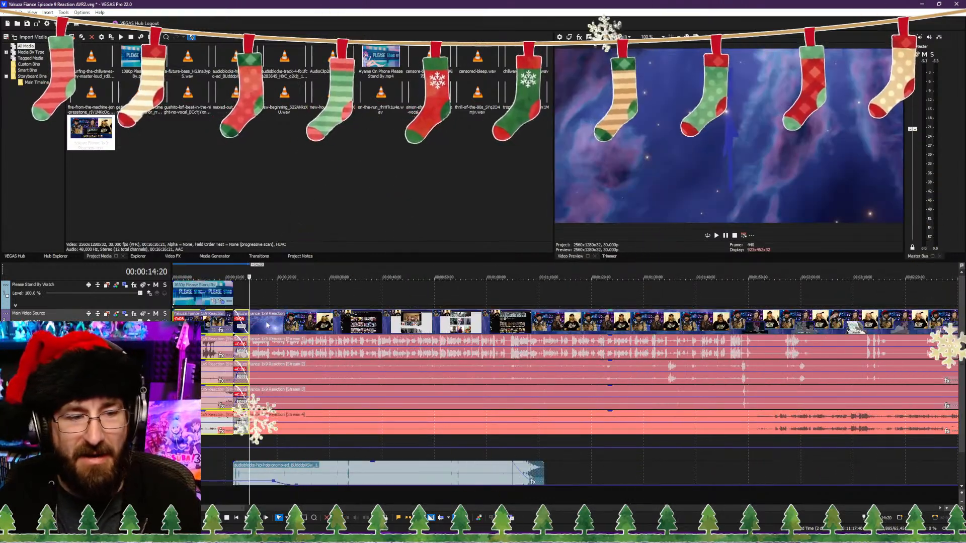
pyautogui.moveTo(267, 463); pyautogui.dragTo(284, 463)
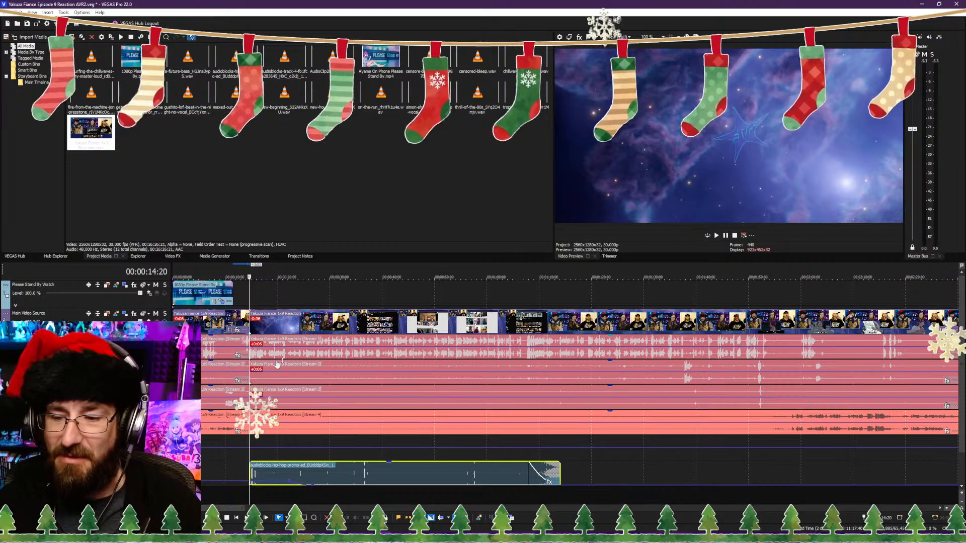
# Step: Play back the transition from the pasted excerpt into the intro around 00:00:14:20
pyautogui.click(266, 314)
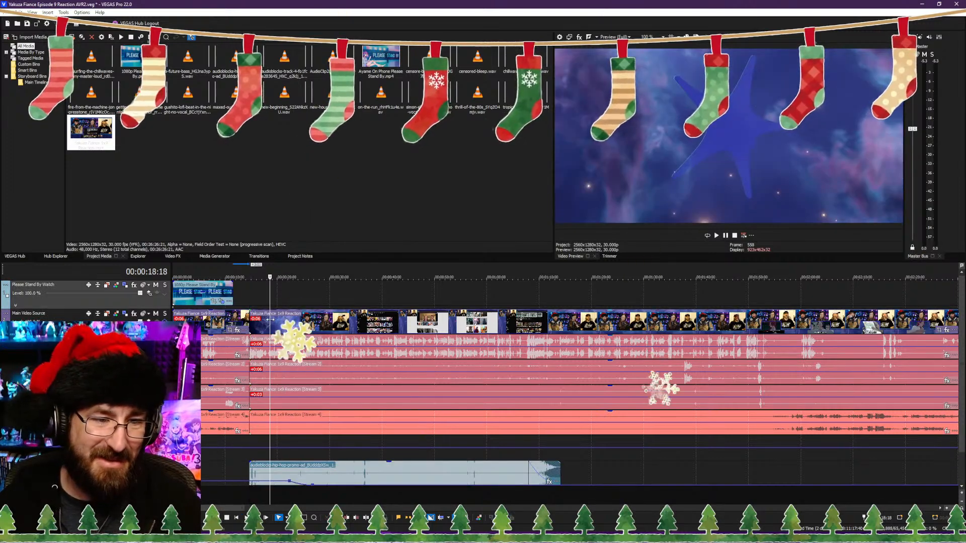
pyautogui.moveTo(270, 319); pyautogui.dragTo(254, 322)
pyautogui.press('space')
pyautogui.scroll(4, 280, 371)
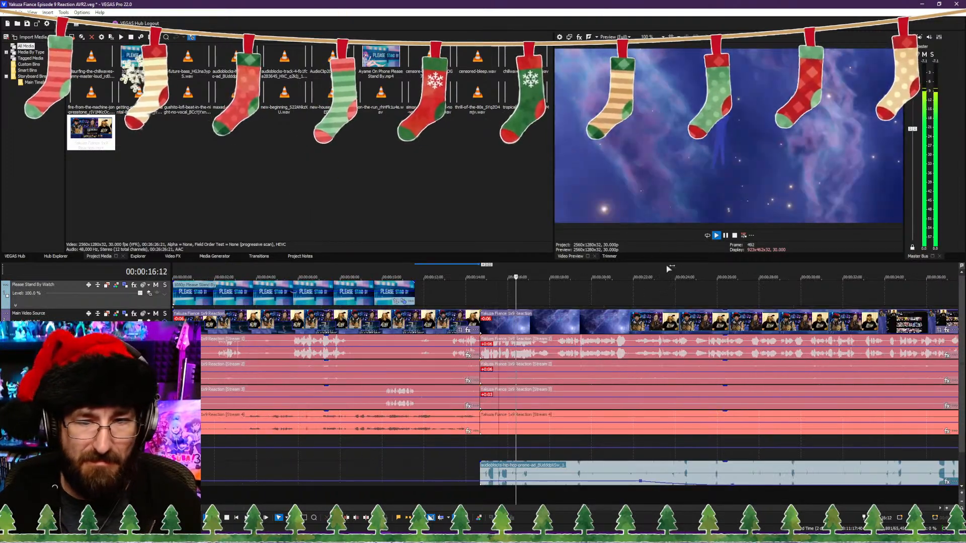
pyautogui.click(735, 236)
pyautogui.click(202, 321)
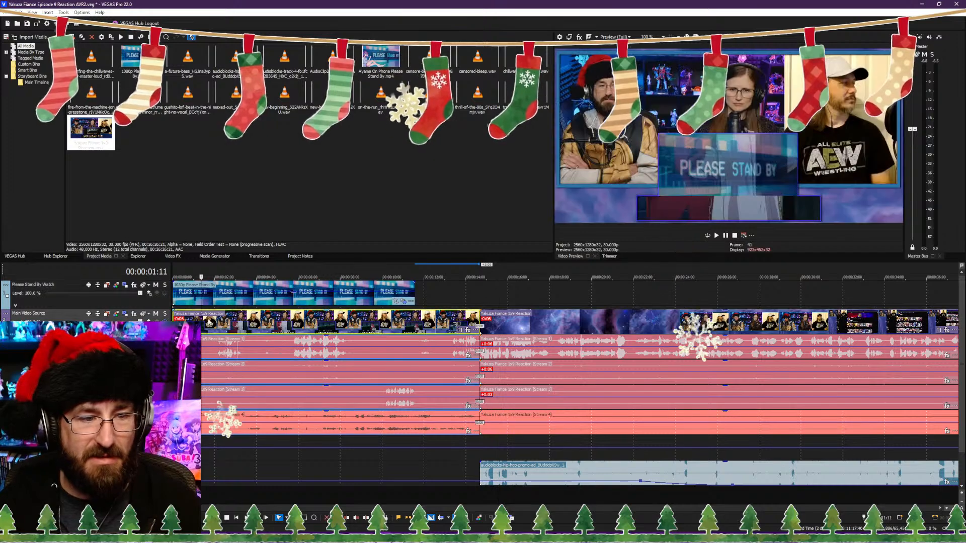
pyautogui.click(448, 491)
pyautogui.press('space')
pyautogui.scroll(4, 469, 452)
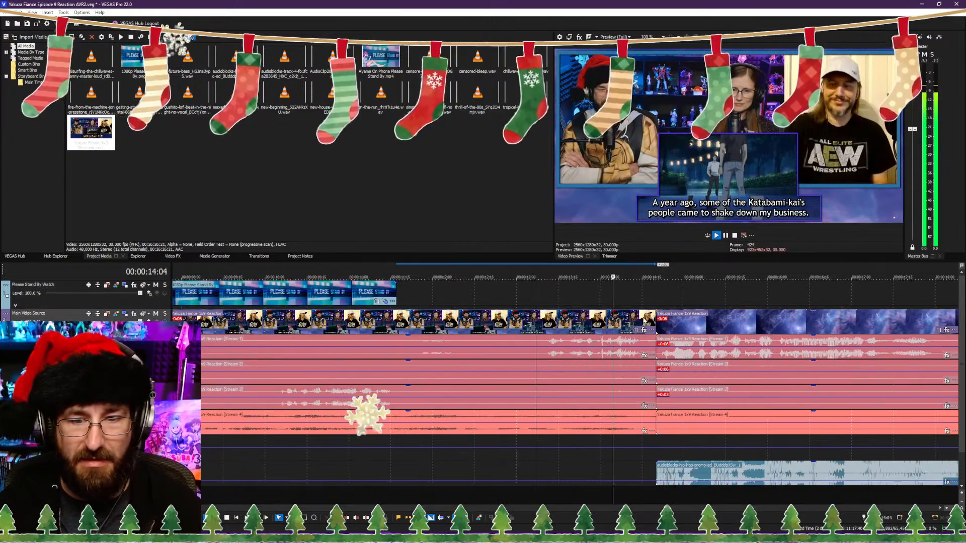
# Step: Move the main reaction clips and hip-hop music later to open a gap, and extend the excerpt's end into it
pyautogui.moveTo(676, 330); pyautogui.dragTo(799, 330)
pyautogui.moveTo(704, 474); pyautogui.dragTo(832, 474)
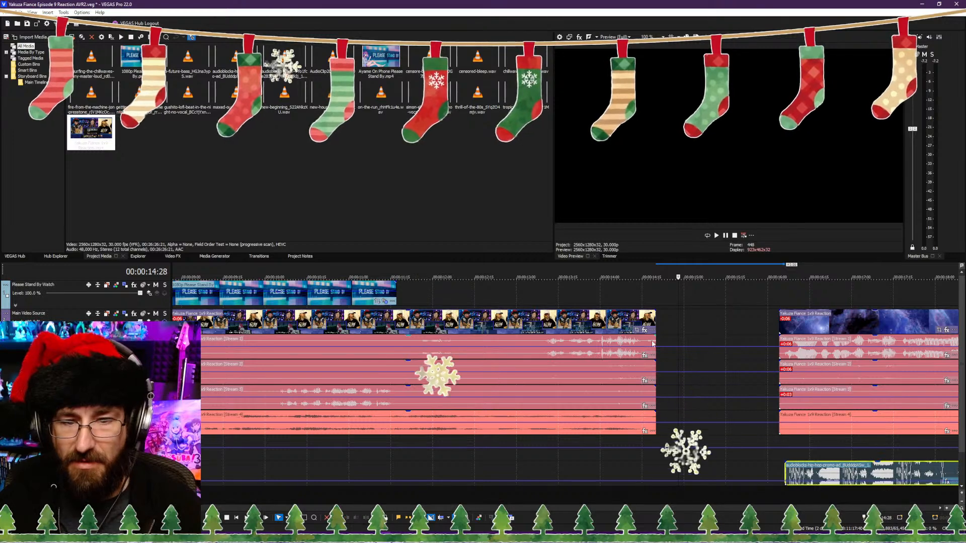
pyautogui.moveTo(653, 344); pyautogui.dragTo(748, 333)
# Step: Play back the excerpt's ending and trim the excerpt to end at 00:00:15:13
pyautogui.click(611, 493)
pyautogui.press('space')
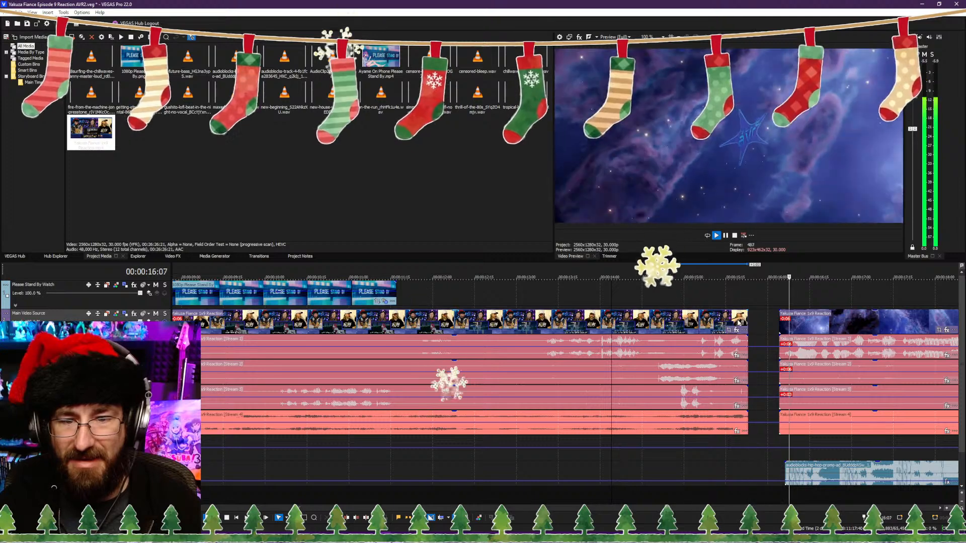
pyautogui.moveTo(748, 320); pyautogui.dragTo(720, 321)
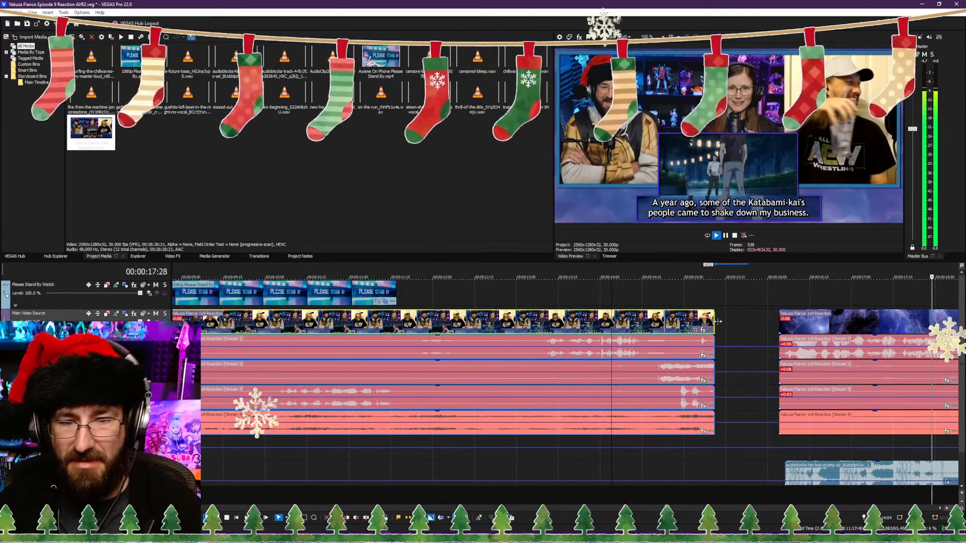
pyautogui.click(574, 499)
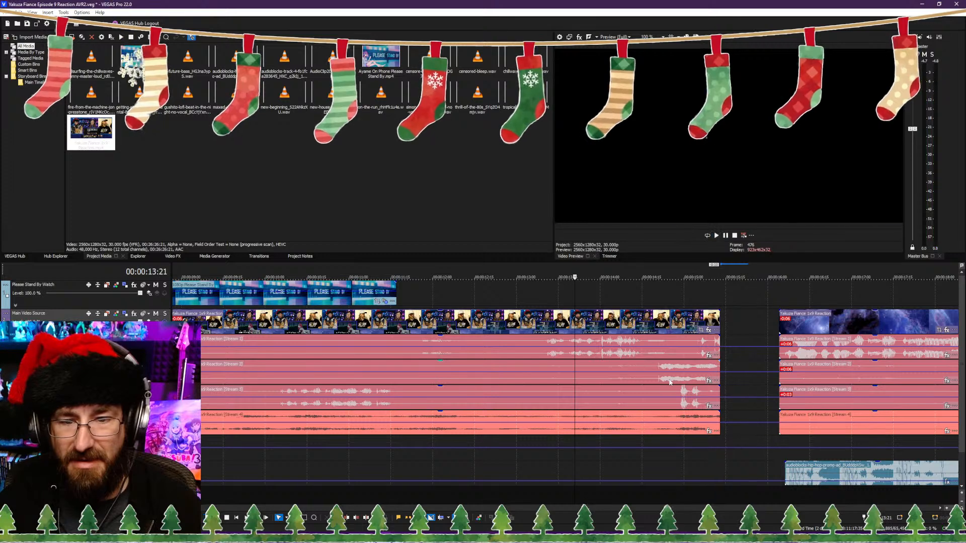
pyautogui.press('space')
pyautogui.press('space')
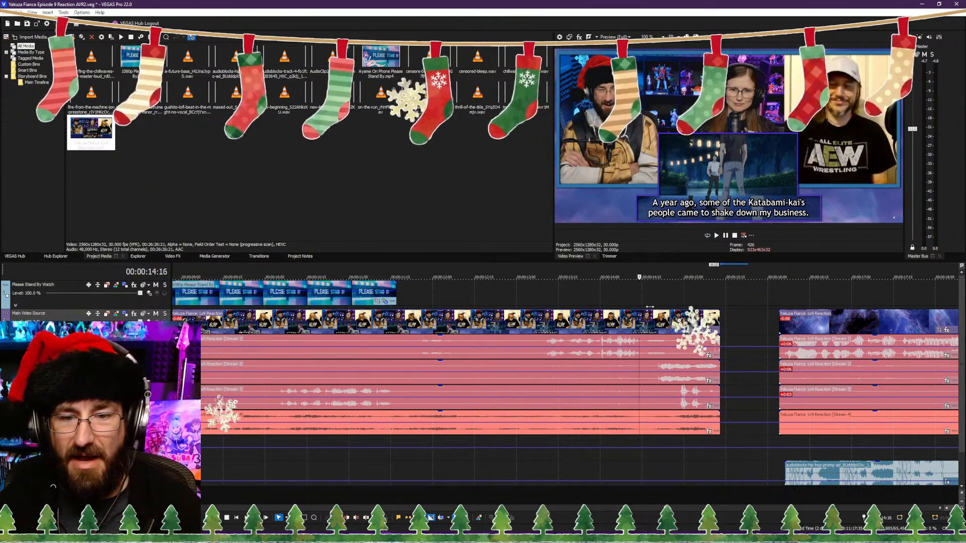
# Step: Join the main clips to the excerpt at 00:00:15:13 and add volume envelope points dipping the first audio track just before the cut
pyautogui.click(703, 314)
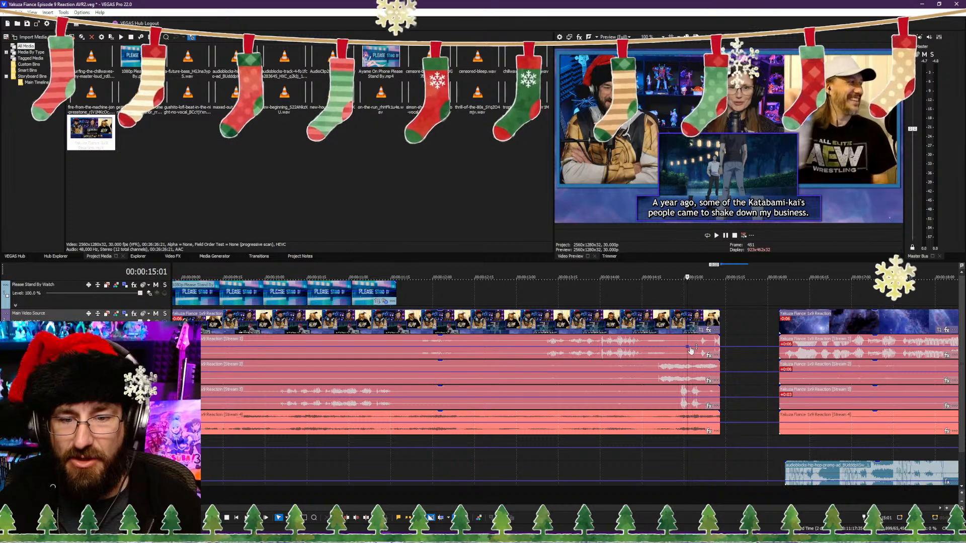
pyautogui.moveTo(789, 334); pyautogui.dragTo(735, 349)
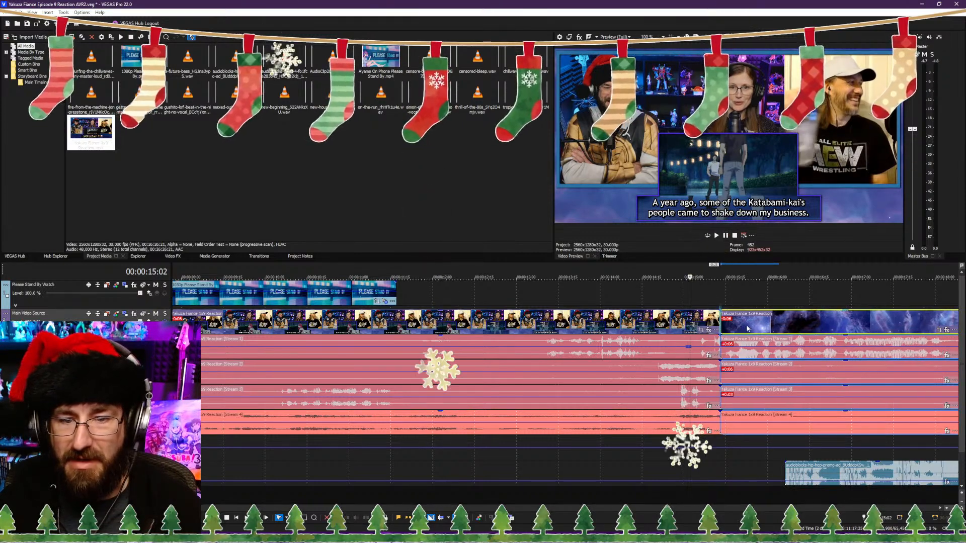
pyautogui.click(725, 351)
pyautogui.scroll(8, 693, 379)
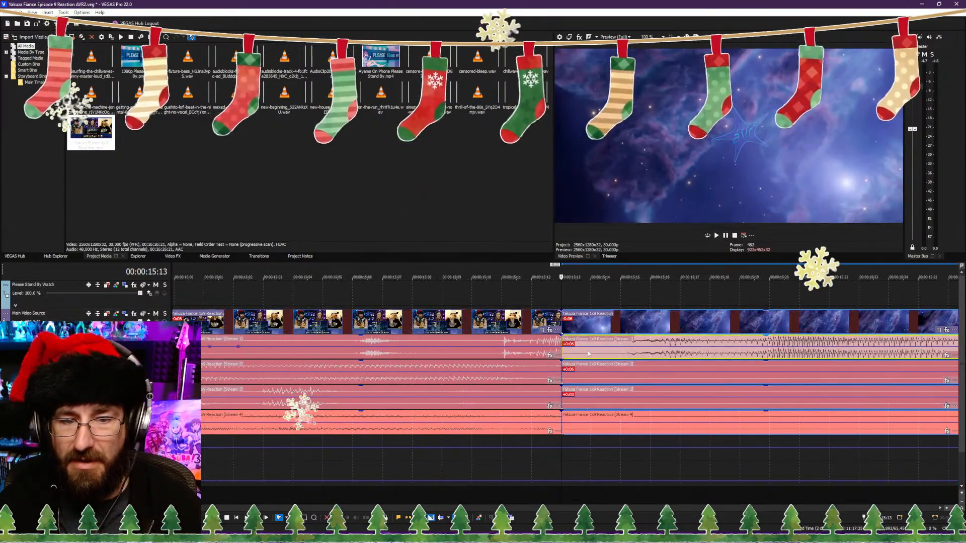
pyautogui.doubleClick(583, 347)
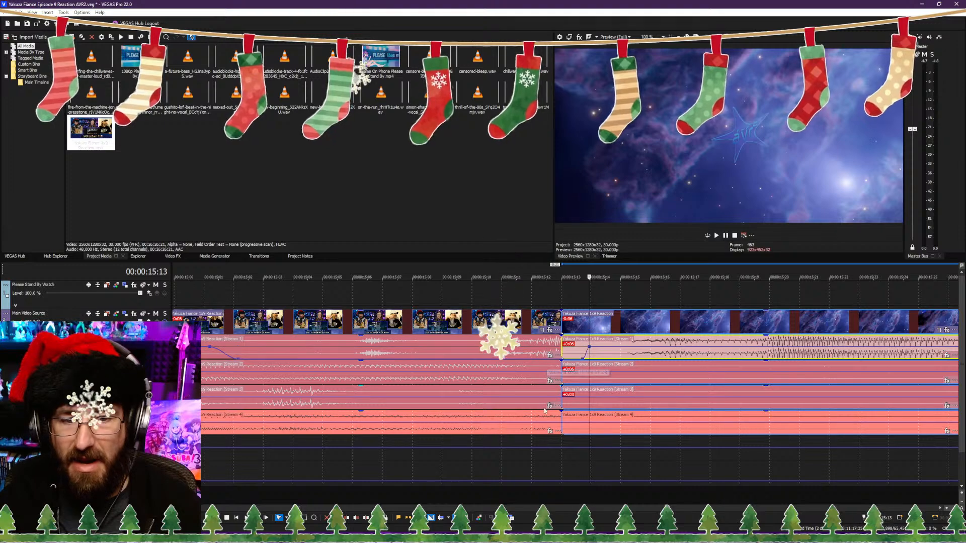
# Step: Align the hip-hop music's start with the main clip at 00:00:15:13 and play back the transition
pyautogui.scroll(-10, 541, 429)
pyautogui.click(464, 498)
pyautogui.press('space')
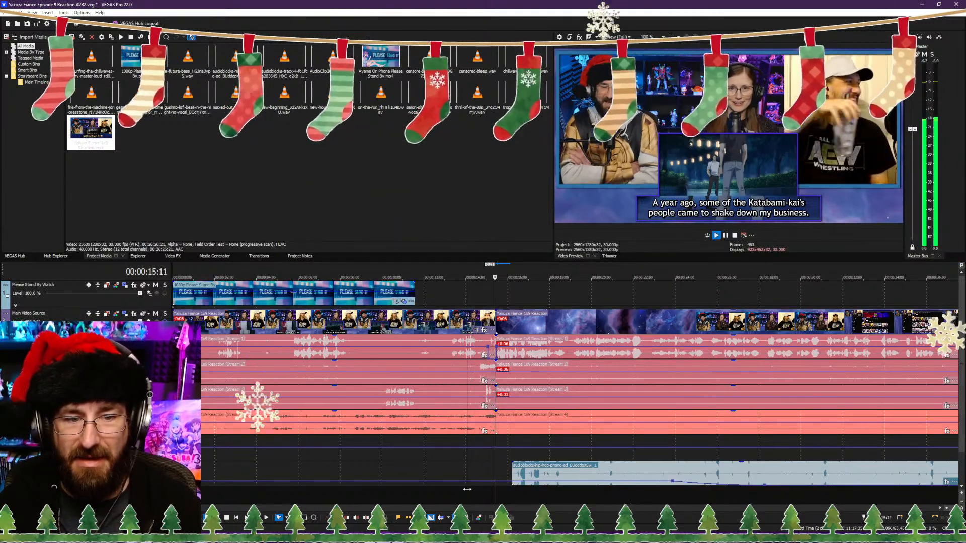
pyautogui.moveTo(529, 484); pyautogui.dragTo(513, 484)
pyautogui.click(454, 492)
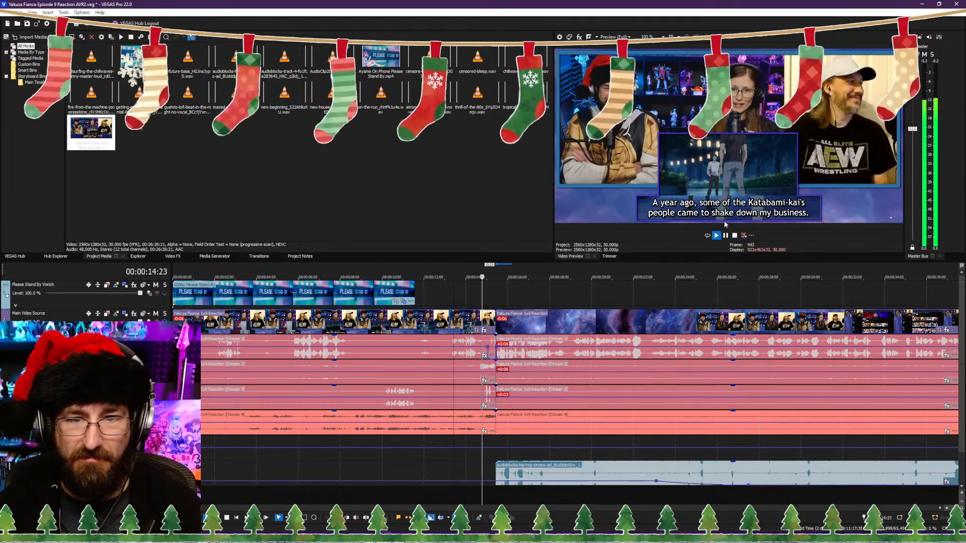
pyautogui.click(735, 235)
# Step: Extend the Please Stand By clip beyond the excerpt and split it at 00:00:15:13
pyautogui.moveTo(415, 295); pyautogui.dragTo(792, 299)
pyautogui.click(495, 301)
pyautogui.press('s')
pyautogui.scroll(-3, 791, 300)
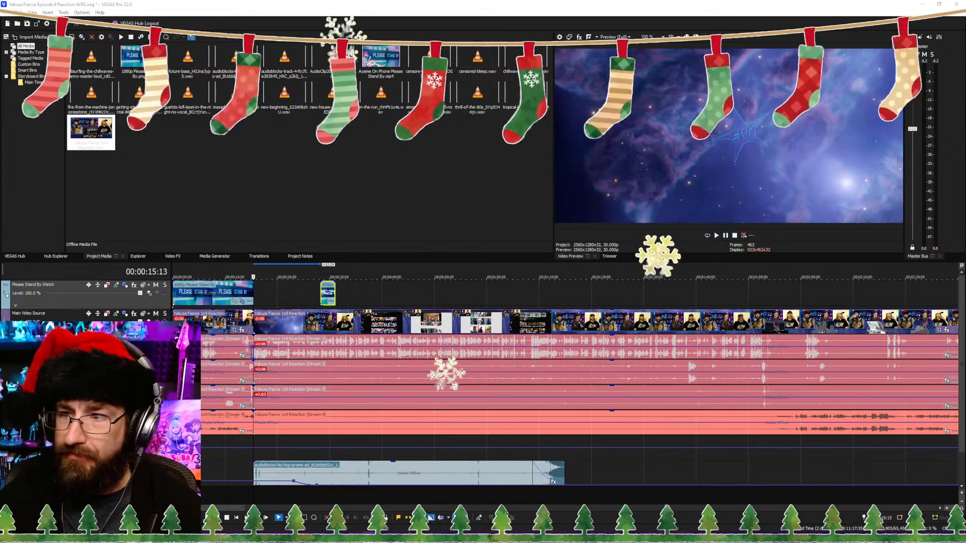
# Step: Move the leftover Please Stand By piece to about 1:51, near the start of the show footage
pyautogui.click(386, 297)
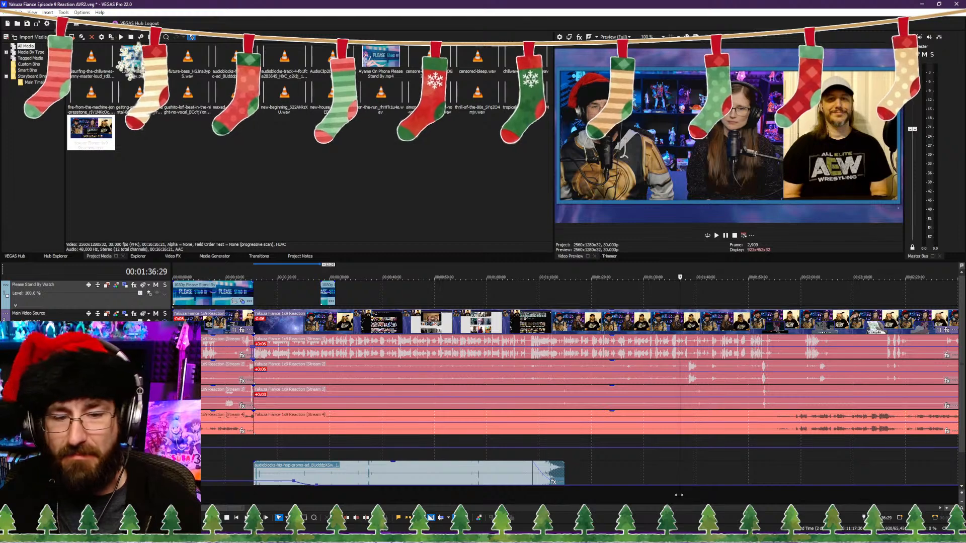
pyautogui.click(735, 494)
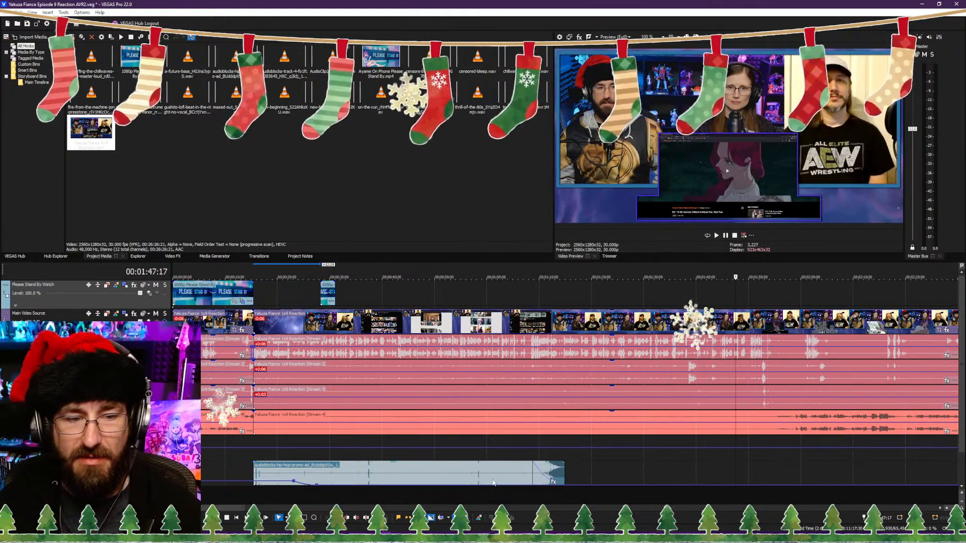
pyautogui.moveTo(331, 302); pyautogui.dragTo(758, 306)
# Step: Split the main clips at 00:01:07:13, near the end of the hip-hop music, and close up the pause after the cut
pyautogui.click(493, 493)
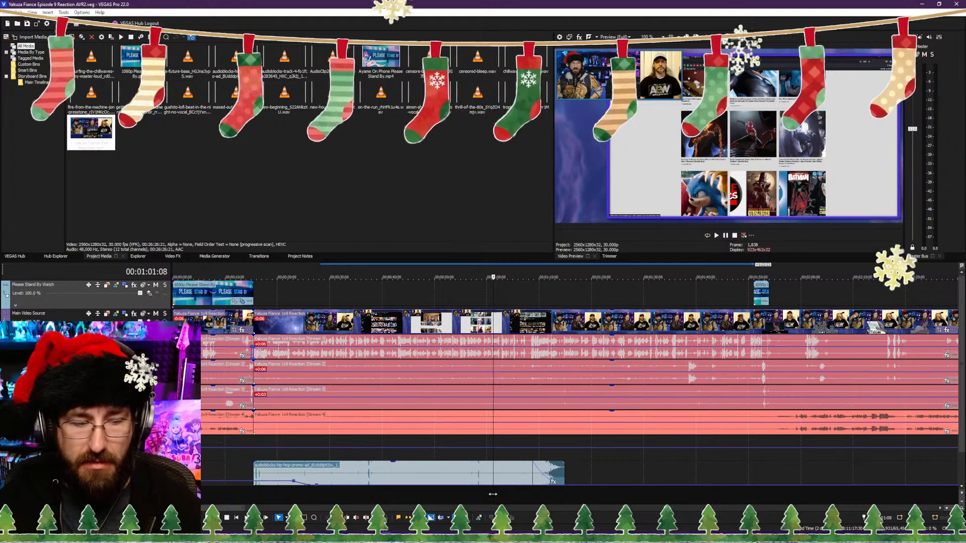
pyautogui.press('space')
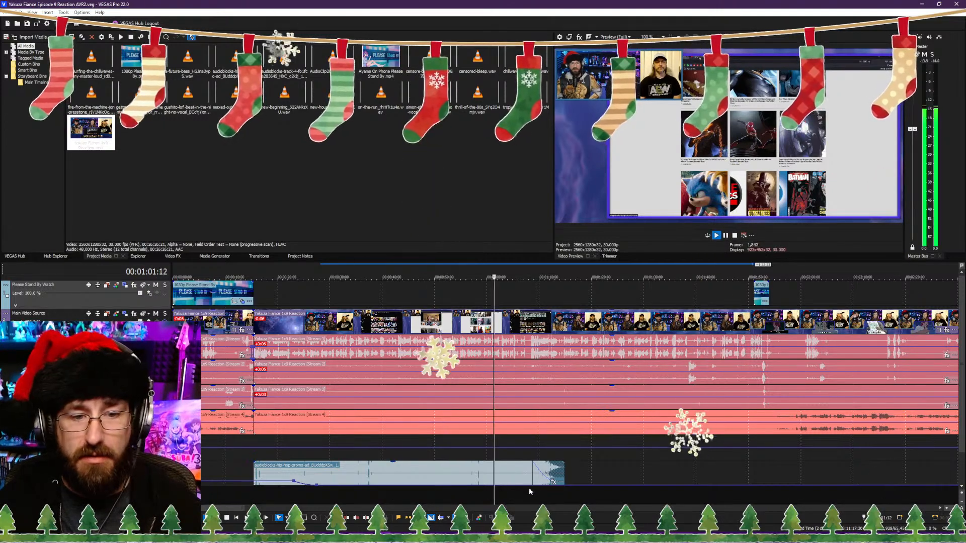
pyautogui.click(523, 495)
pyautogui.scroll(3, 525, 495)
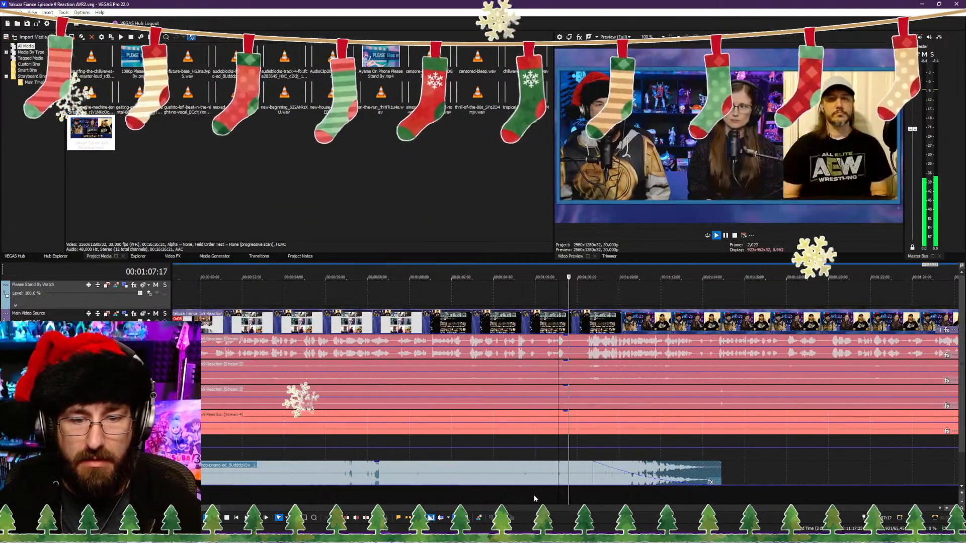
pyautogui.click(593, 503)
pyautogui.press('space')
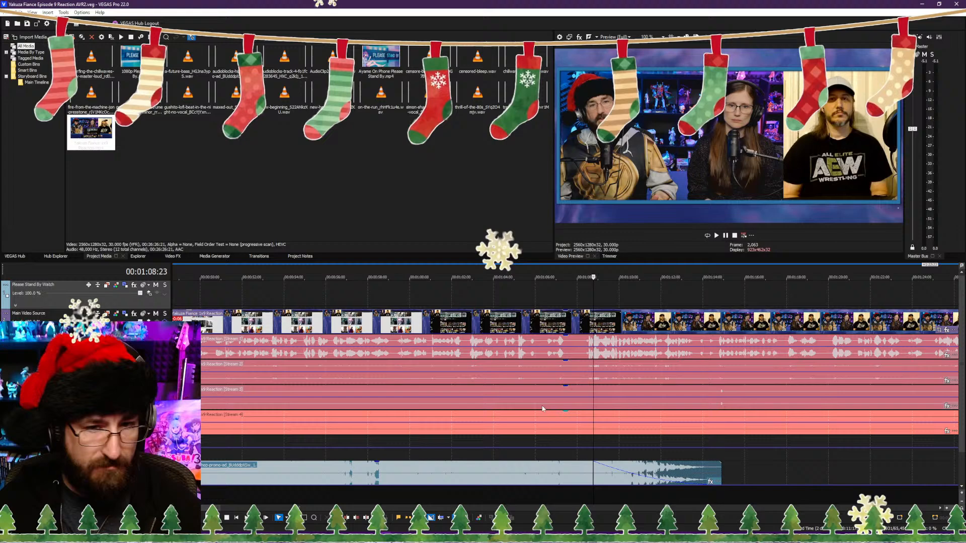
pyautogui.click(568, 353)
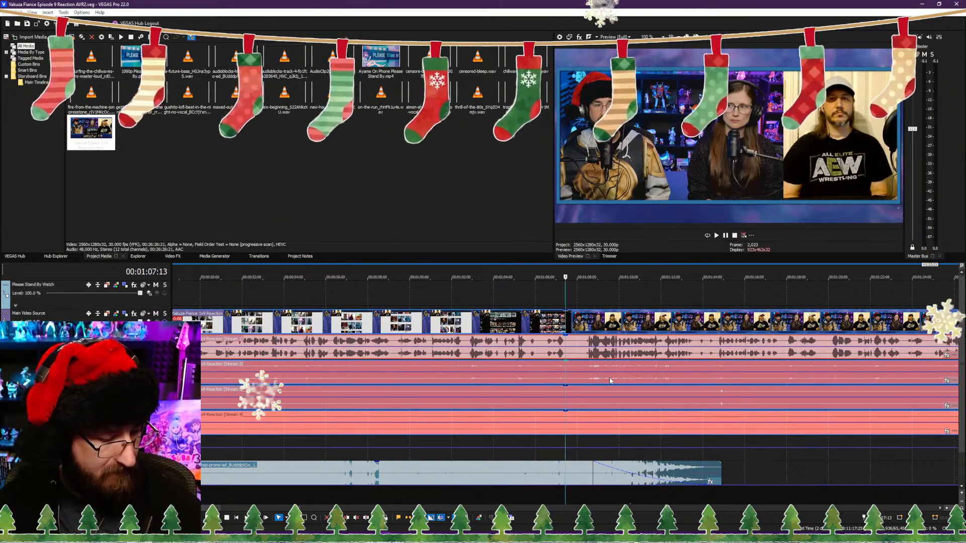
pyautogui.press('s')
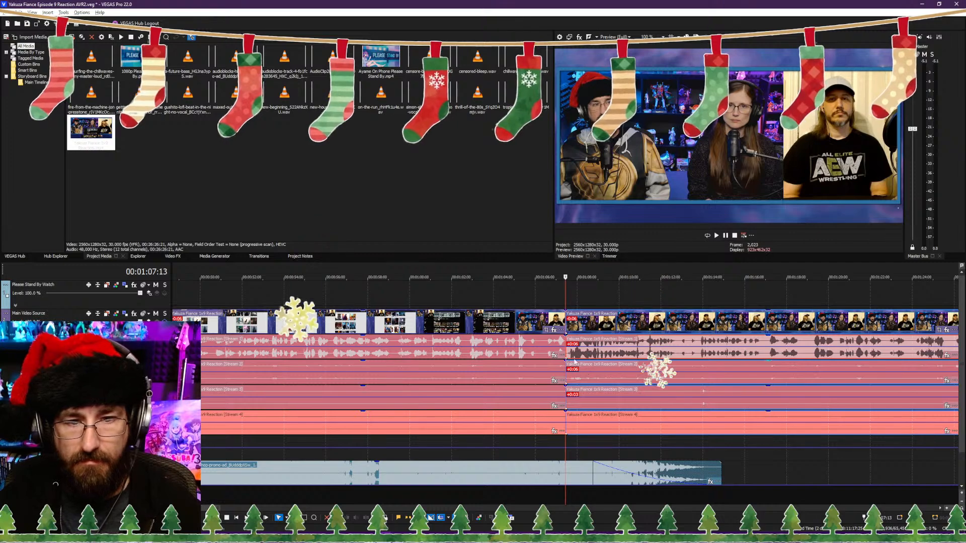
# Step: Play back the cut at 00:01:07:13 and skim the following discussion up to about 1:40
pyautogui.press('space')
pyautogui.scroll(-5, 604, 392)
pyautogui.scroll(5, 505, 488)
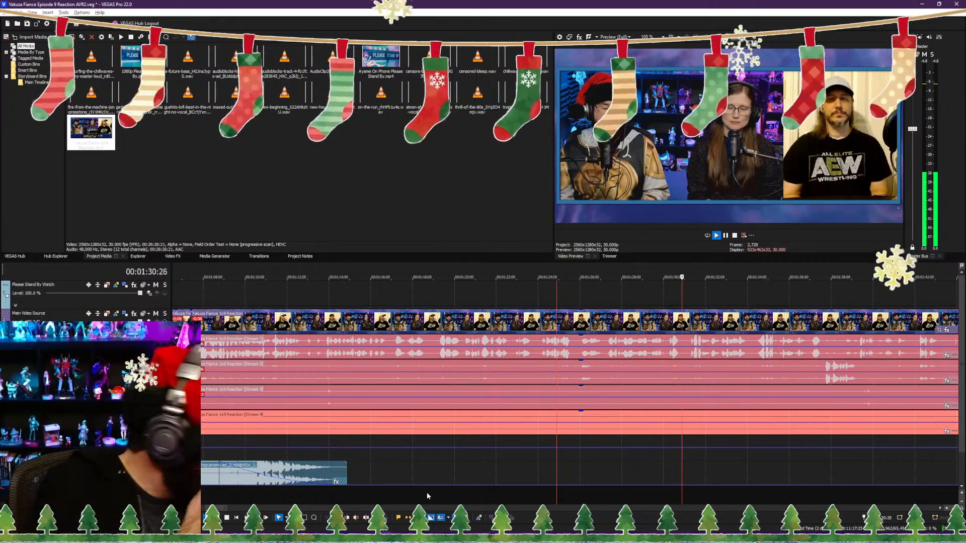
pyautogui.click(407, 493)
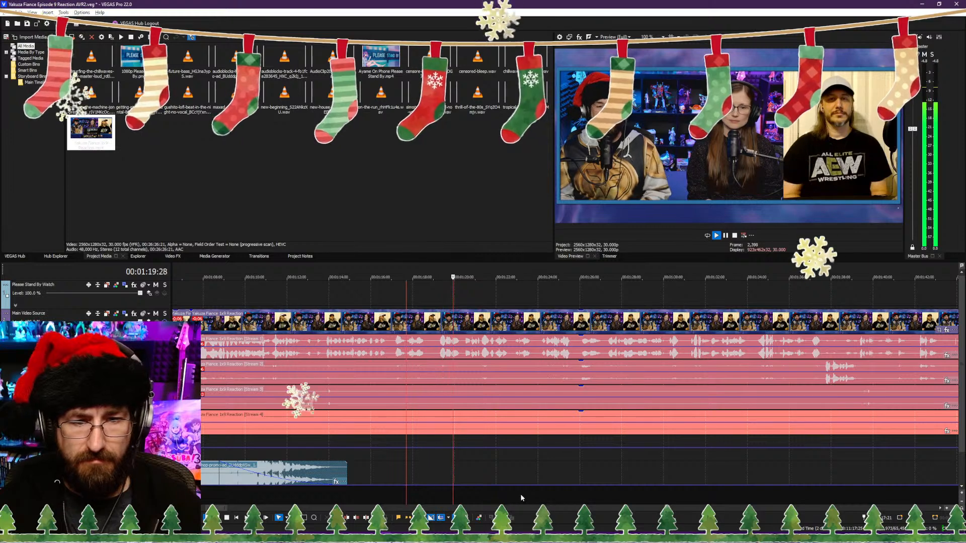
pyautogui.scroll(-5, 533, 493)
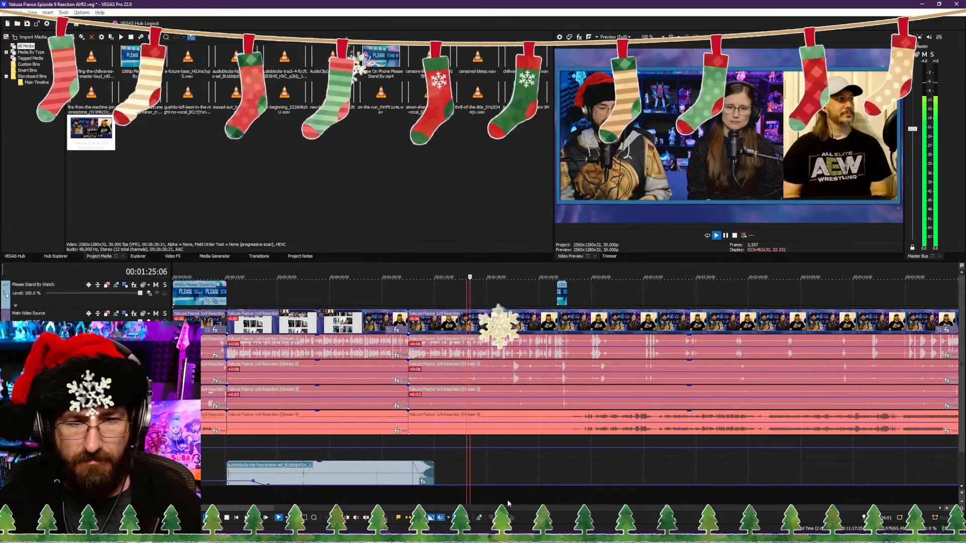
pyautogui.scroll(4, 508, 499)
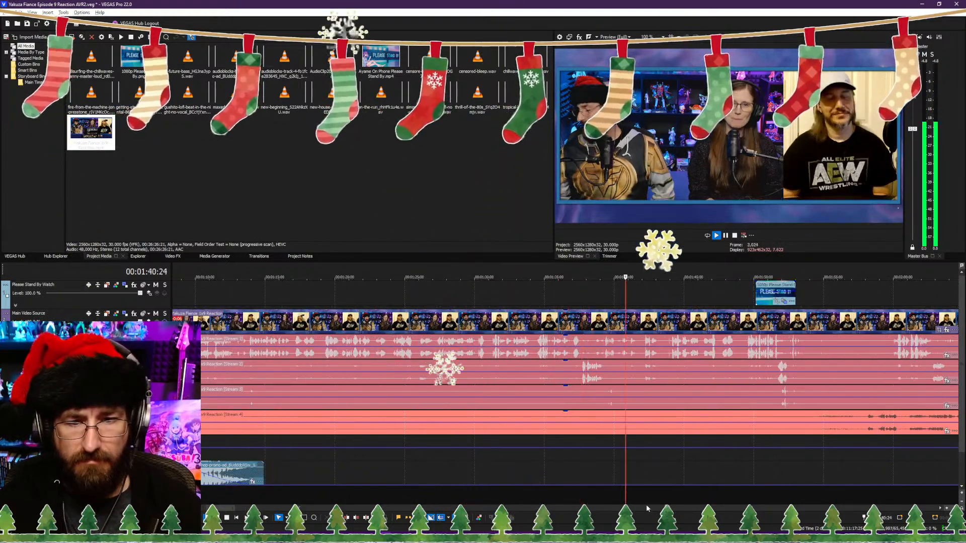
# Step: Split the main clips at 00:01:40:05, remove about 3 seconds after the cut with ripple, and play back the join
pyautogui.click(603, 499)
pyautogui.scroll(3, 622, 501)
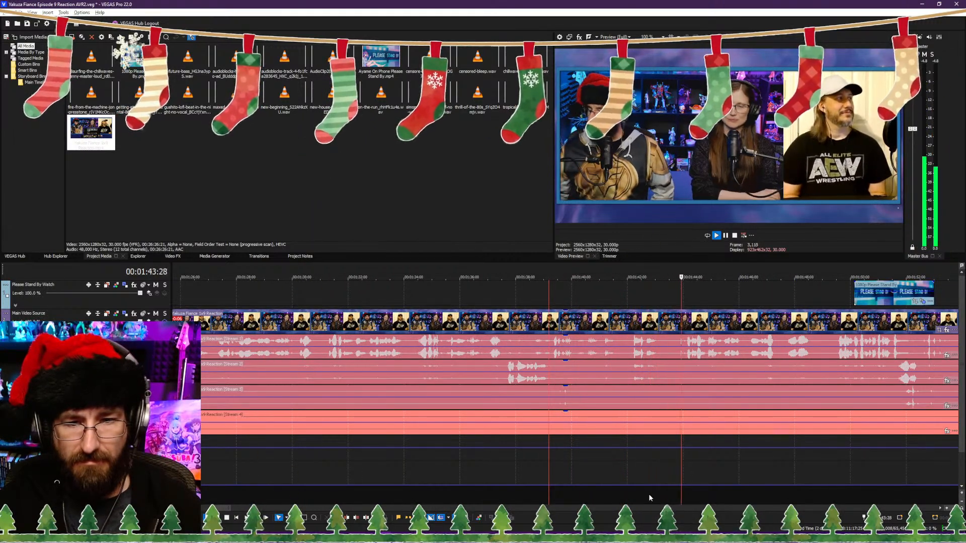
pyautogui.click(555, 491)
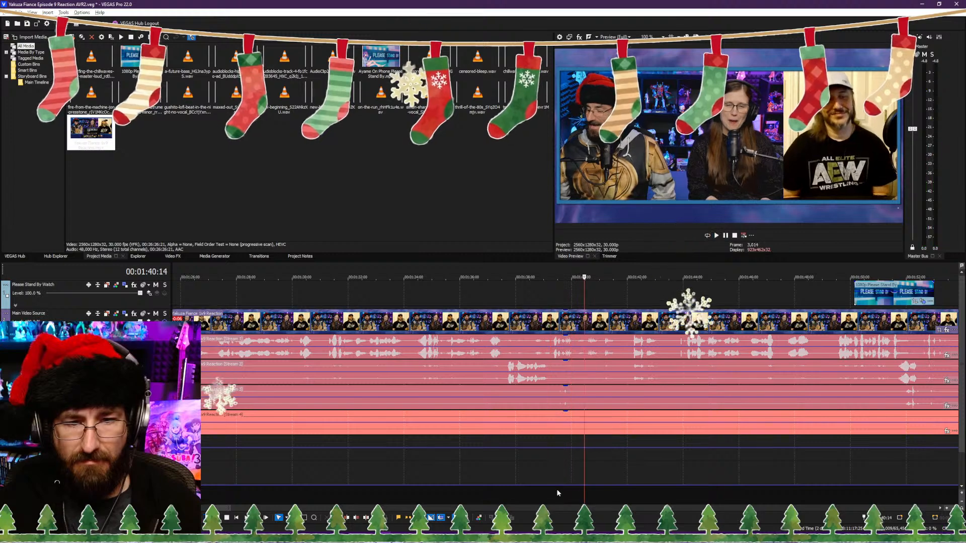
pyautogui.click(559, 492)
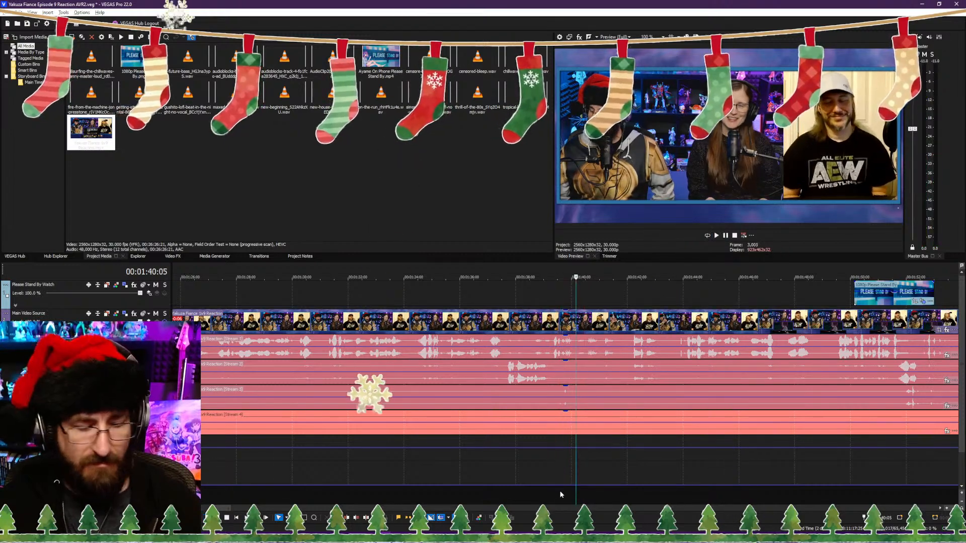
pyautogui.press('s')
pyautogui.click(671, 496)
pyautogui.hotkey('alt', '[')
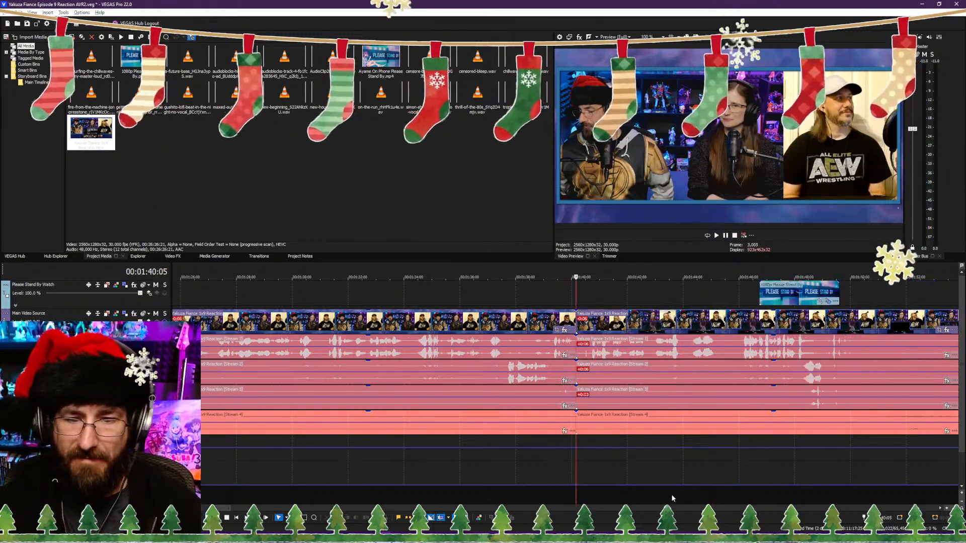
pyautogui.press('space')
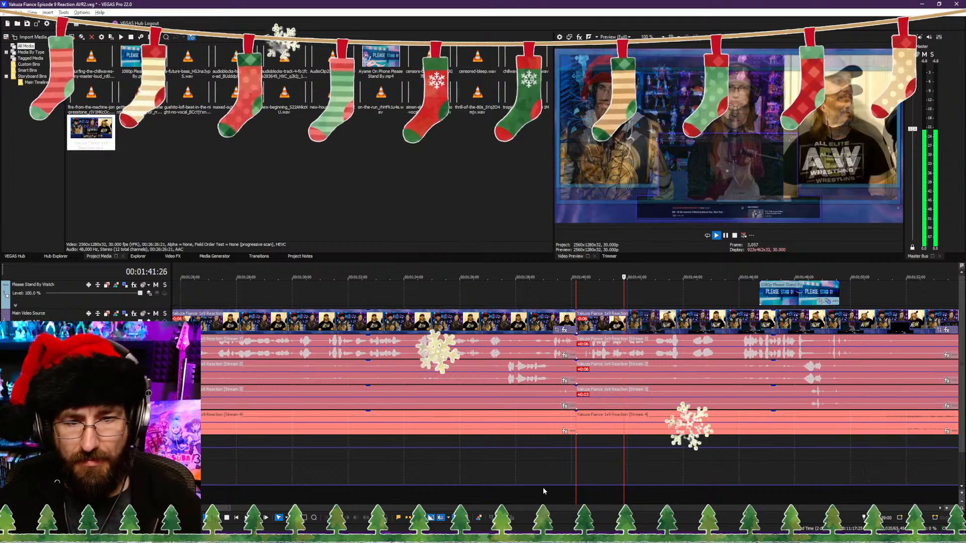
# Step: Try extending the end of the main clips before the 1:40 cut by about a quarter of a second and play it back
pyautogui.click(555, 502)
pyautogui.scroll(2, 585, 497)
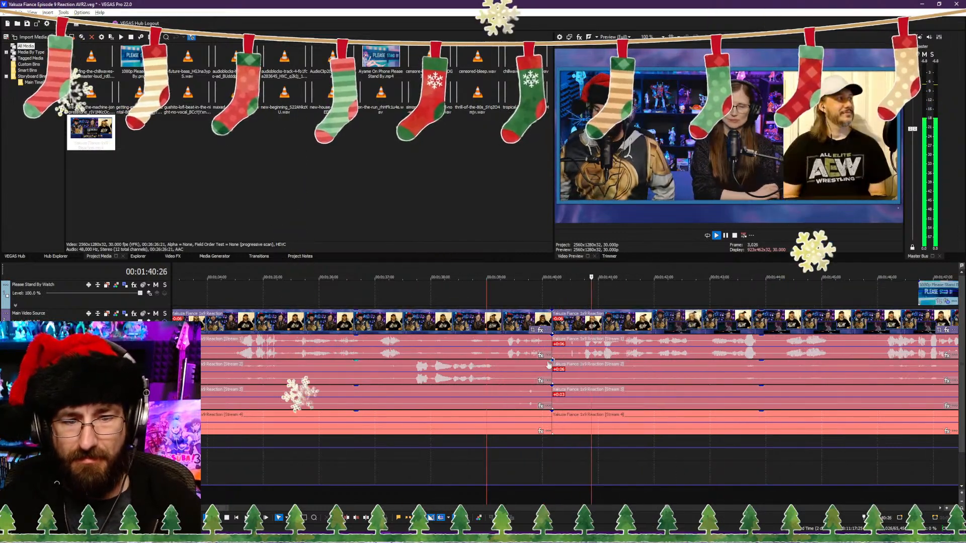
pyautogui.moveTo(549, 373); pyautogui.dragTo(562, 373)
pyautogui.click(526, 495)
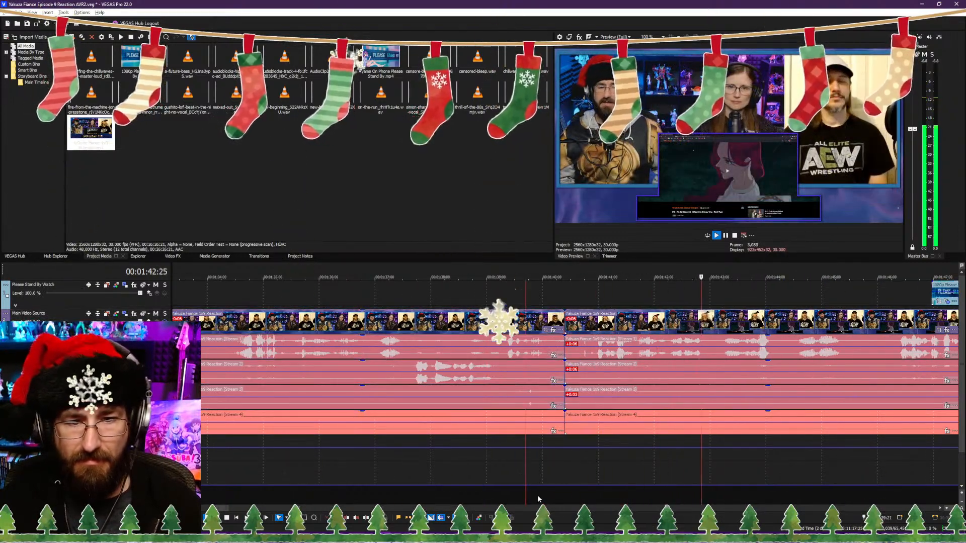
pyautogui.click(528, 507)
pyautogui.scroll(-2, 460, 496)
pyautogui.scroll(2, 468, 496)
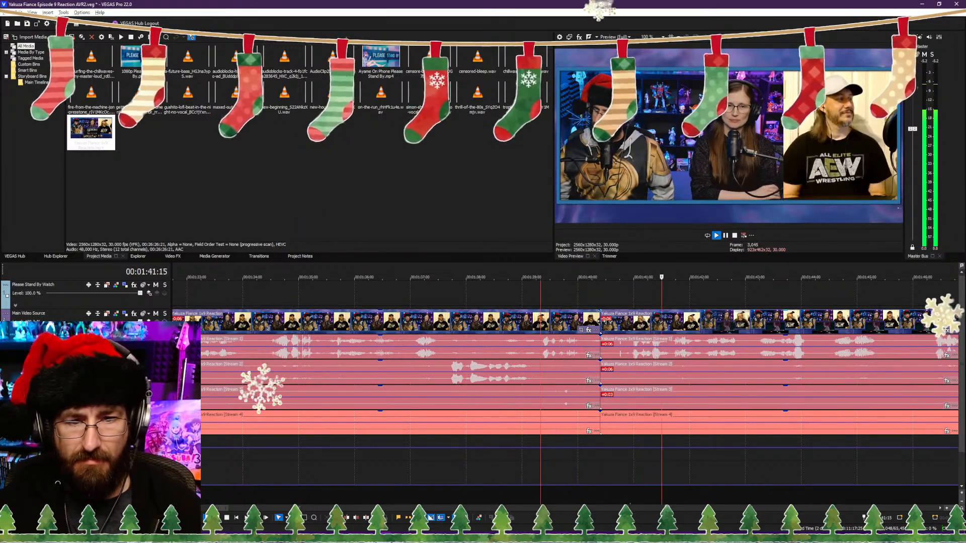
# Step: Pull the clip ends back at the 1:40 cut, trim about 0.4 seconds from the following clips' start, and play back the join
pyautogui.moveTo(600, 322); pyautogui.dragTo(592, 322)
pyautogui.click(608, 323)
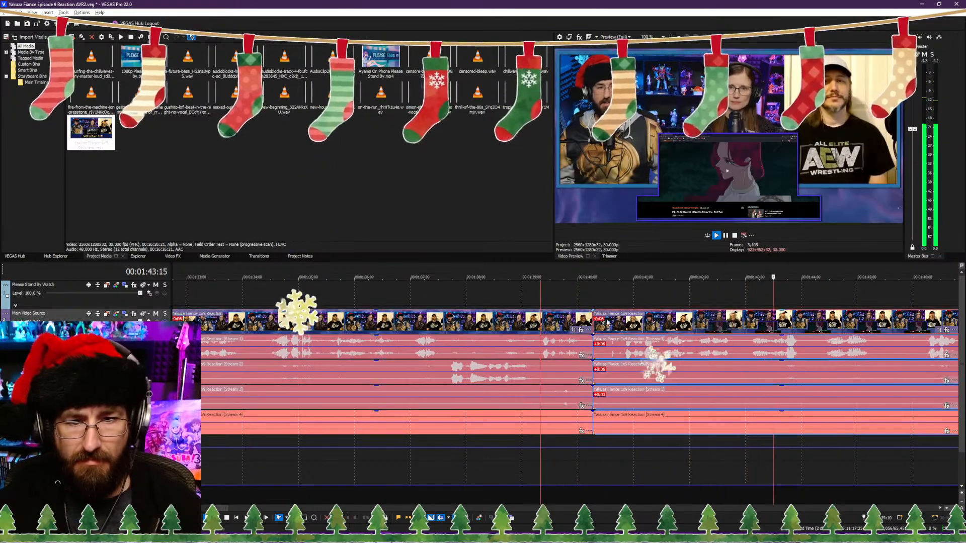
pyautogui.click(535, 497)
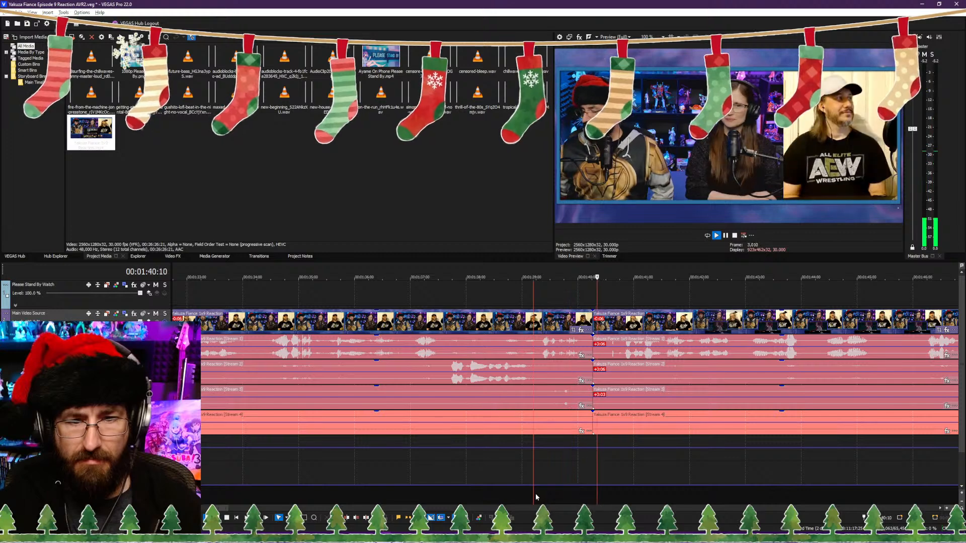
pyautogui.moveTo(593, 322); pyautogui.dragTo(587, 323)
pyautogui.click(555, 496)
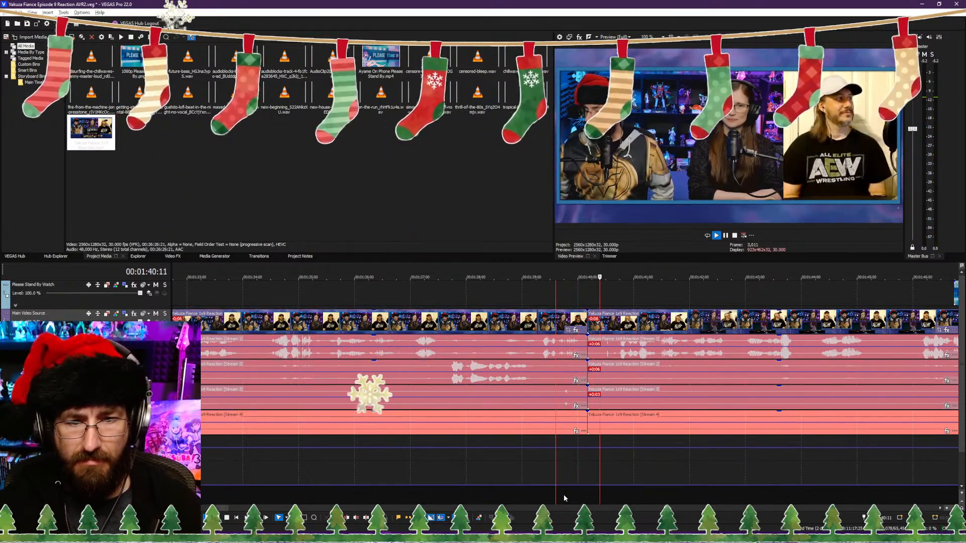
pyautogui.moveTo(591, 323); pyautogui.dragTo(613, 323)
pyautogui.click(571, 488)
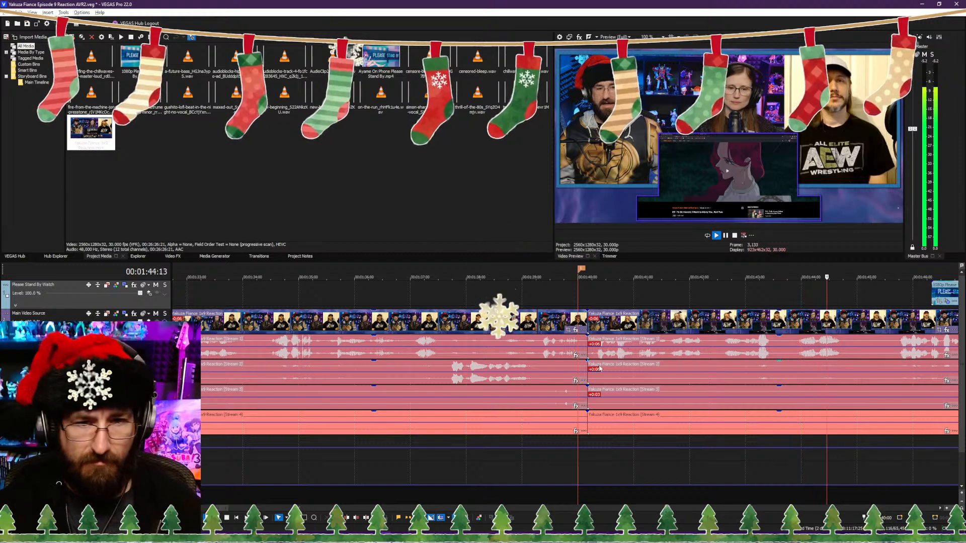
# Step: Move the Please Stand By clip along its track to start at about 1:51
pyautogui.click(748, 494)
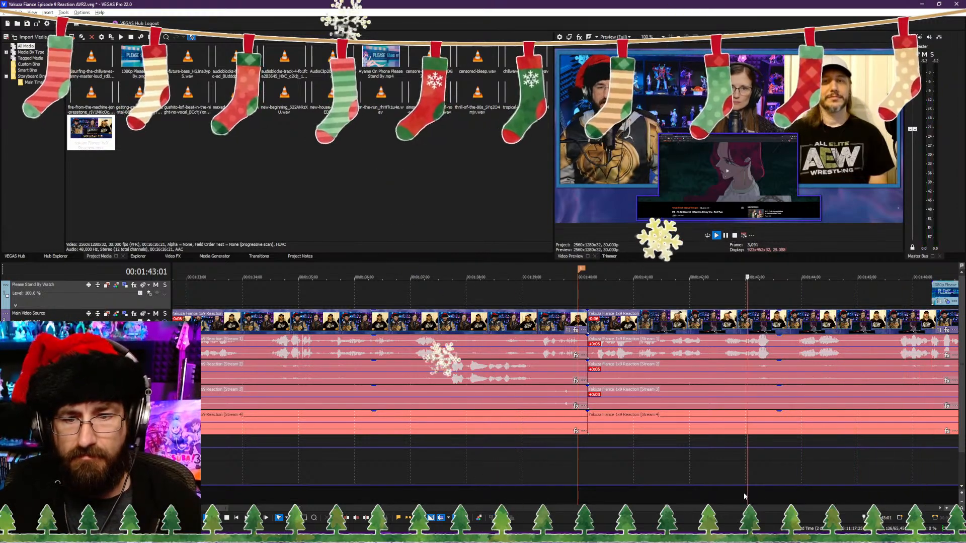
pyautogui.scroll(-5, 704, 492)
pyautogui.scroll(4, 654, 488)
pyautogui.click(598, 479)
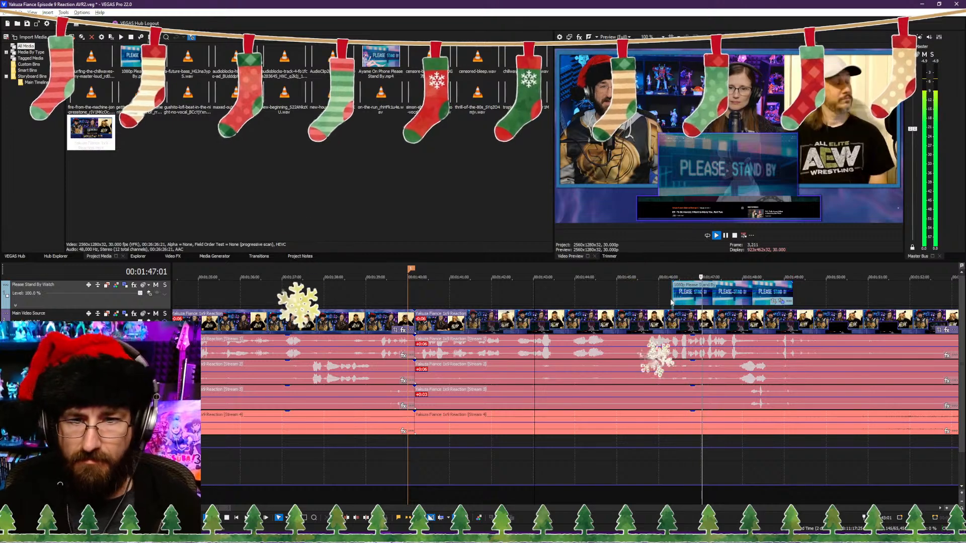
pyautogui.moveTo(681, 296); pyautogui.dragTo(885, 296)
pyautogui.scroll(-3, 704, 402)
# Step: Find where the show footage is black before the Please Stand By clip and split the main clips at 00:01:50:01
pyautogui.click(576, 499)
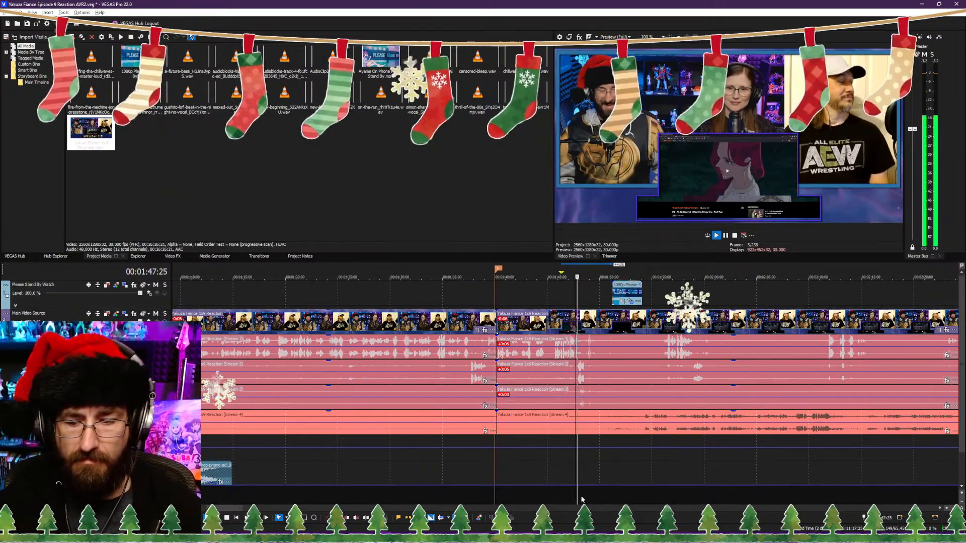
pyautogui.scroll(4, 584, 498)
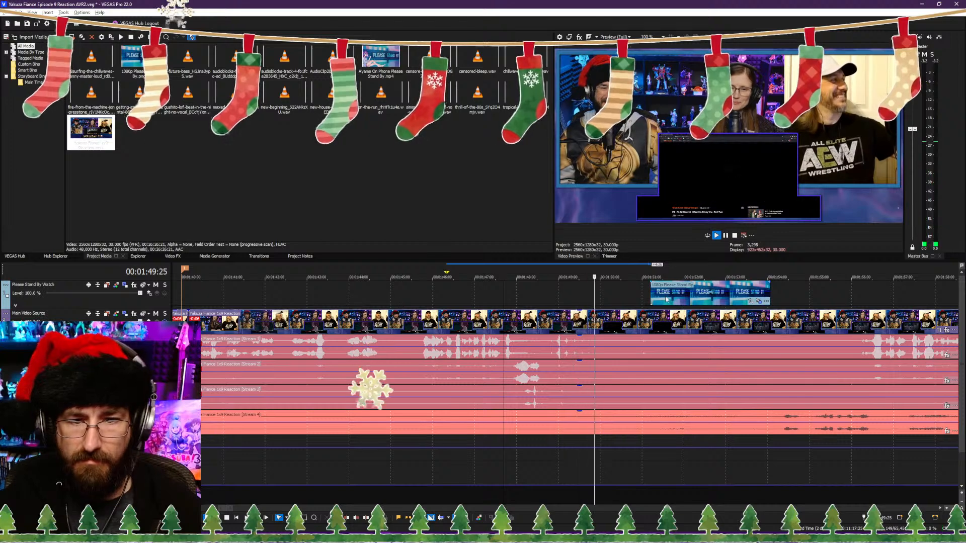
pyautogui.click(519, 500)
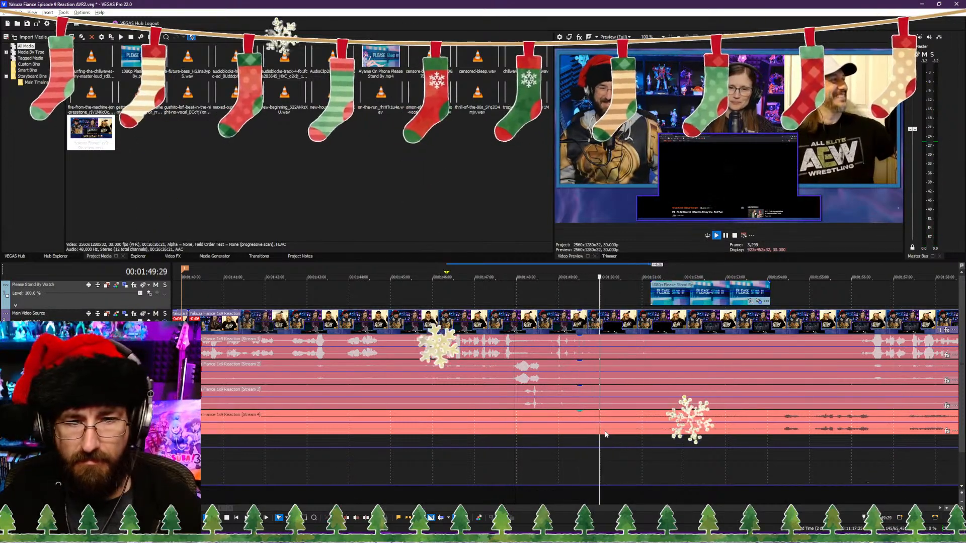
pyautogui.press('Return')
pyautogui.press('s')
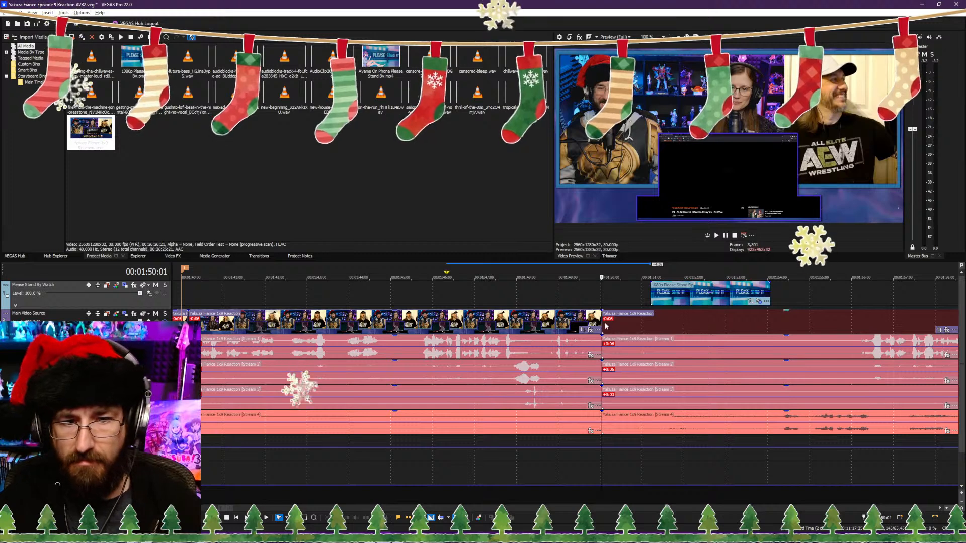
pyautogui.click(775, 496)
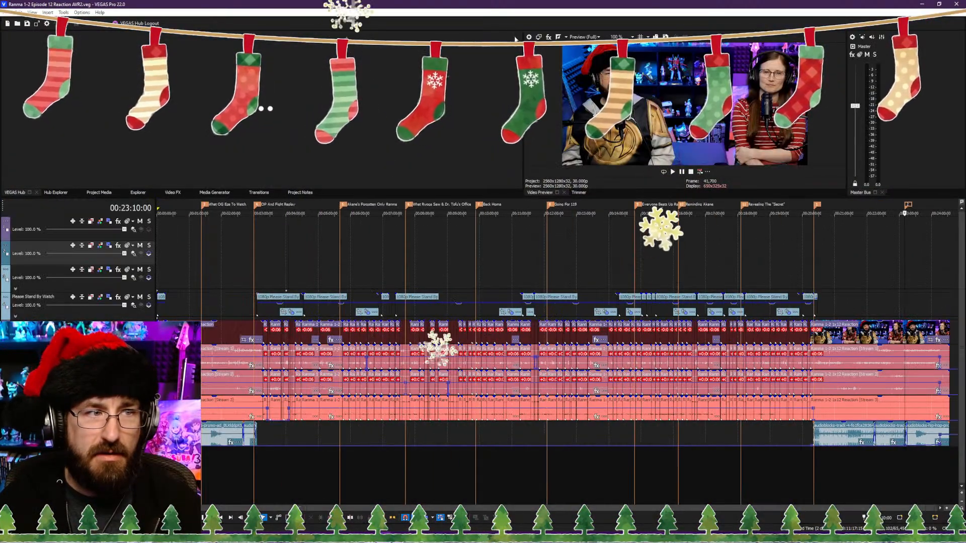
# Step: Open the 2024-12-24 automatic backup of the Yakuza Fiance Episode 9 Reaction AVR2 project from the MinorBackups folder
pyautogui.click(5, 13)
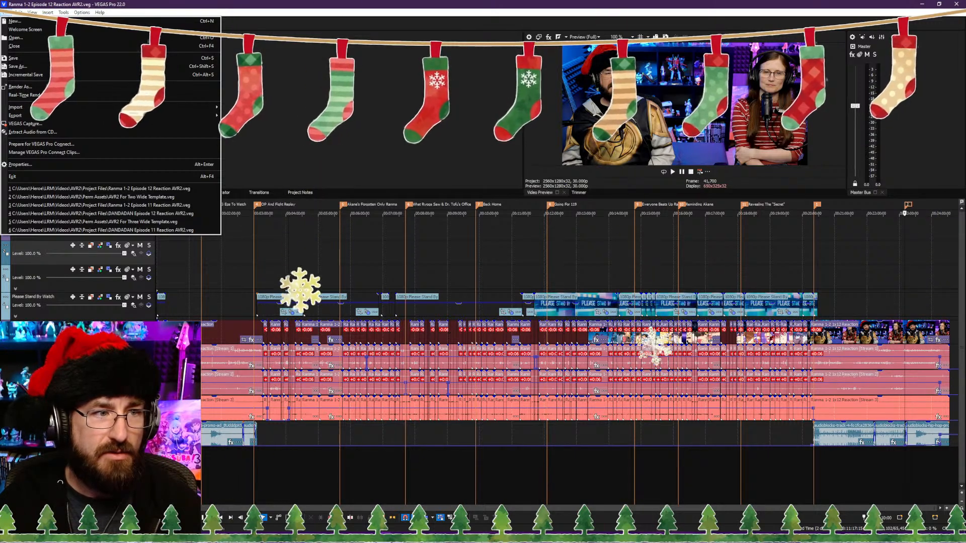
pyautogui.moveTo(55, 13)
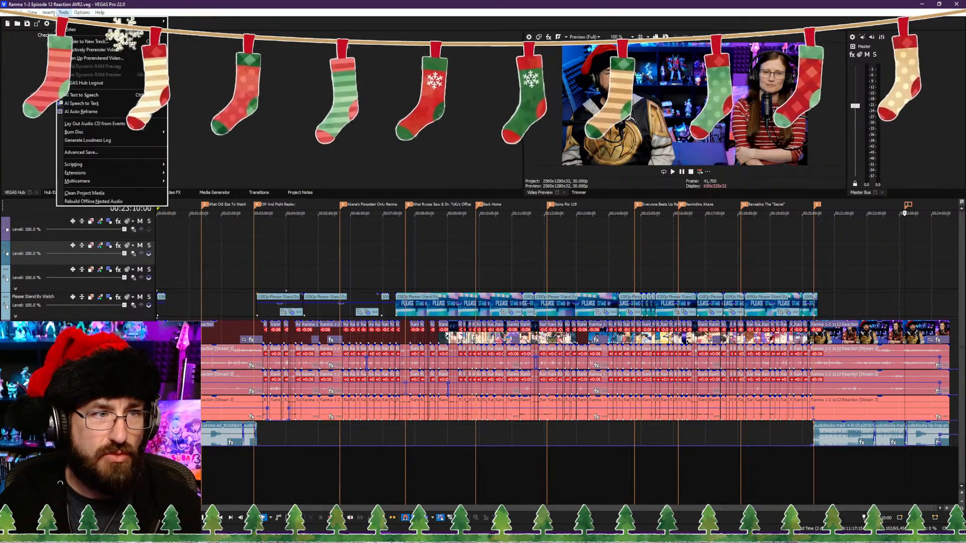
pyautogui.moveTo(18, 13)
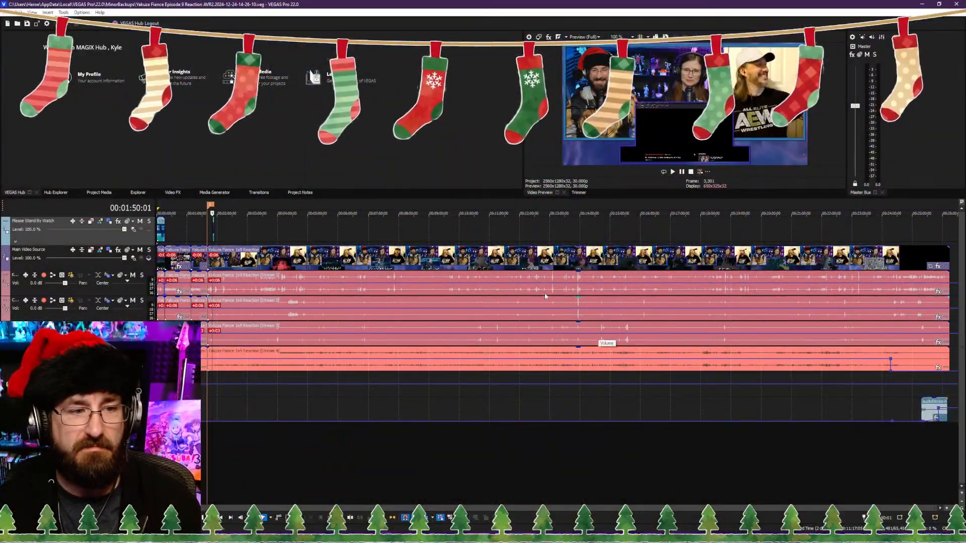
# Step: Check the recovered timeline's edits and play back the cut near the marker at 00:01:40:00
pyautogui.click(228, 234)
pyautogui.scroll(8, 228, 234)
pyautogui.scroll(-2, 367, 305)
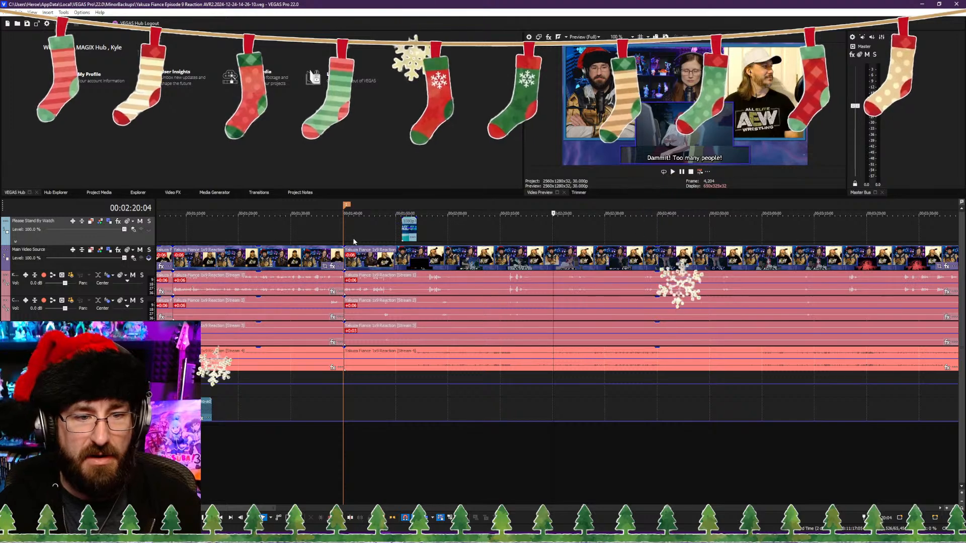
pyautogui.click(355, 305)
pyautogui.scroll(5, 355, 305)
pyautogui.click(435, 440)
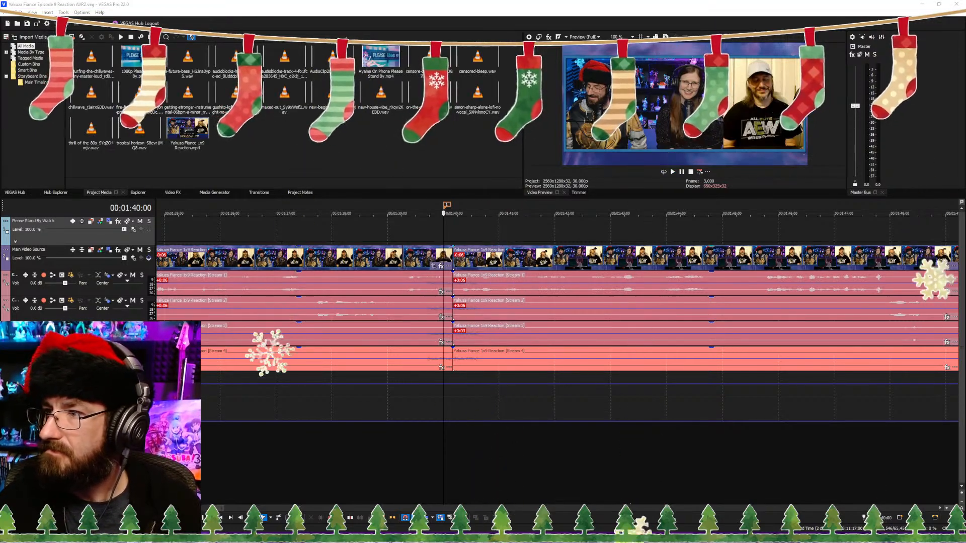
pyautogui.click(472, 534)
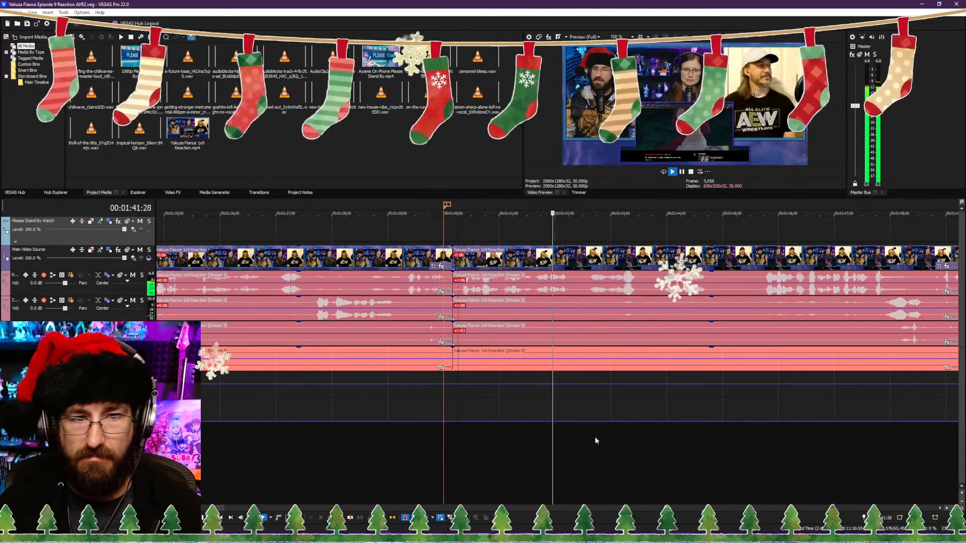
# Step: Split the main clips at 00:01:49:25, where the show footage is black, and move the Please Stand By clip back to end at that cut
pyautogui.scroll(-2, 654, 445)
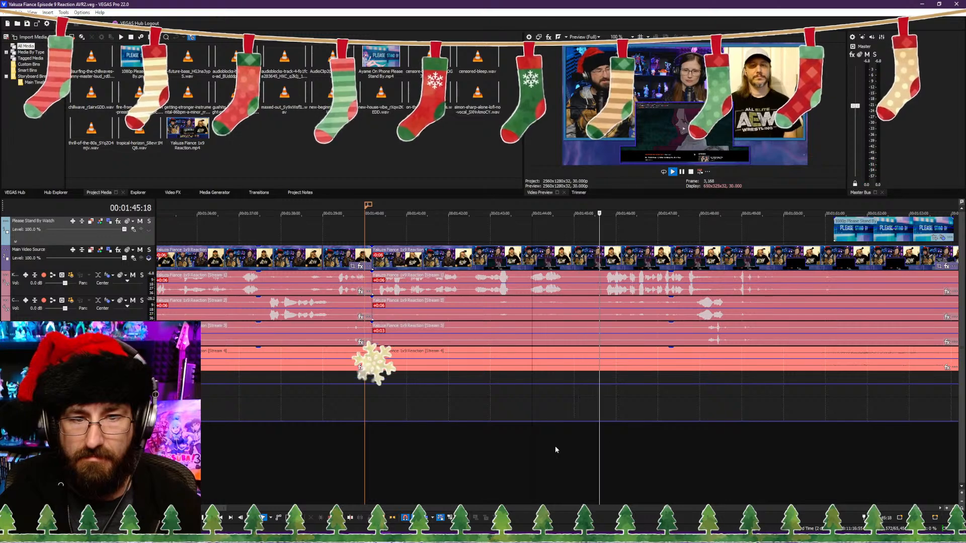
pyautogui.scroll(2, 633, 442)
pyautogui.press('Return')
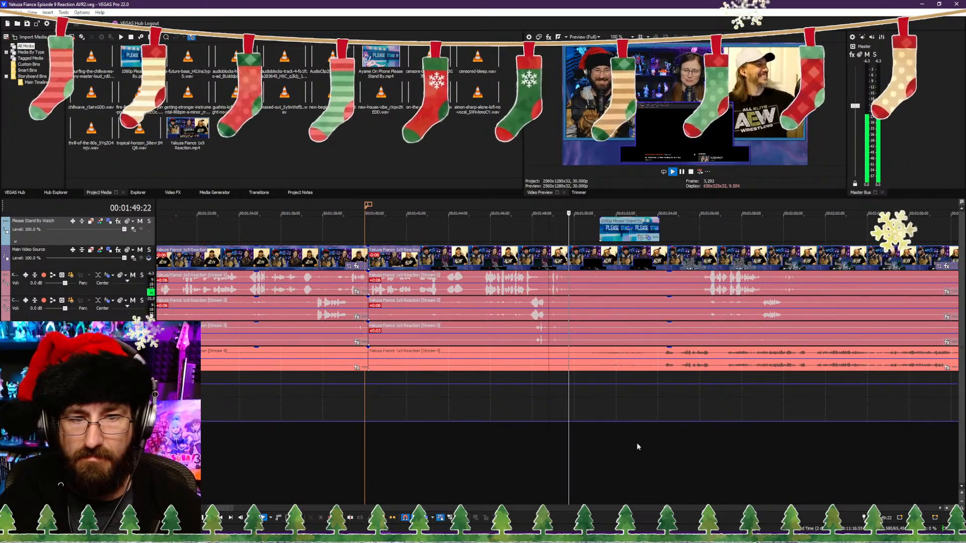
pyautogui.scroll(2, 584, 442)
pyautogui.press('s')
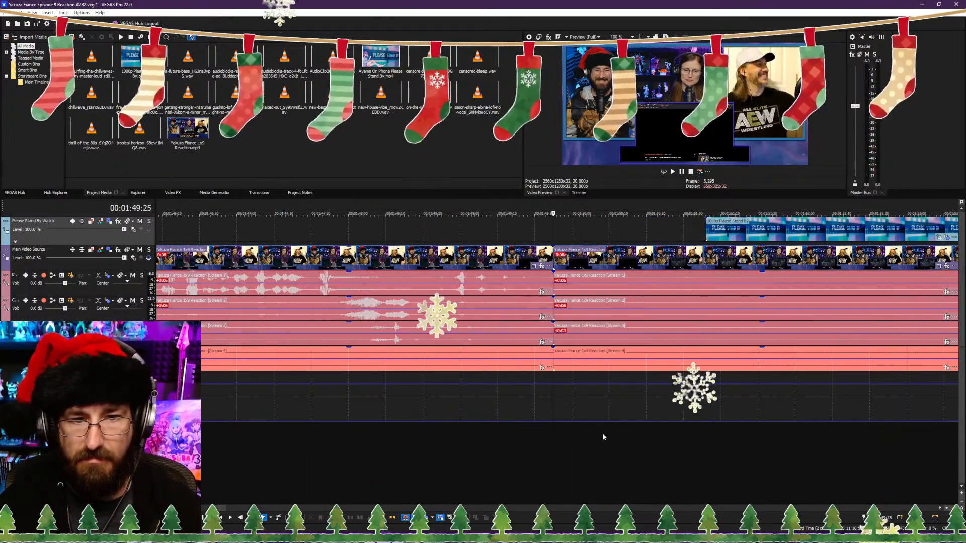
pyautogui.scroll(-2, 604, 437)
pyautogui.moveTo(612, 236); pyautogui.dragTo(495, 237)
# Step: Trim the start of the main clips after the cut to 00:01:54:04 and slide them back to close the gap at 00:01:49:25
pyautogui.click(667, 457)
pyautogui.press('space')
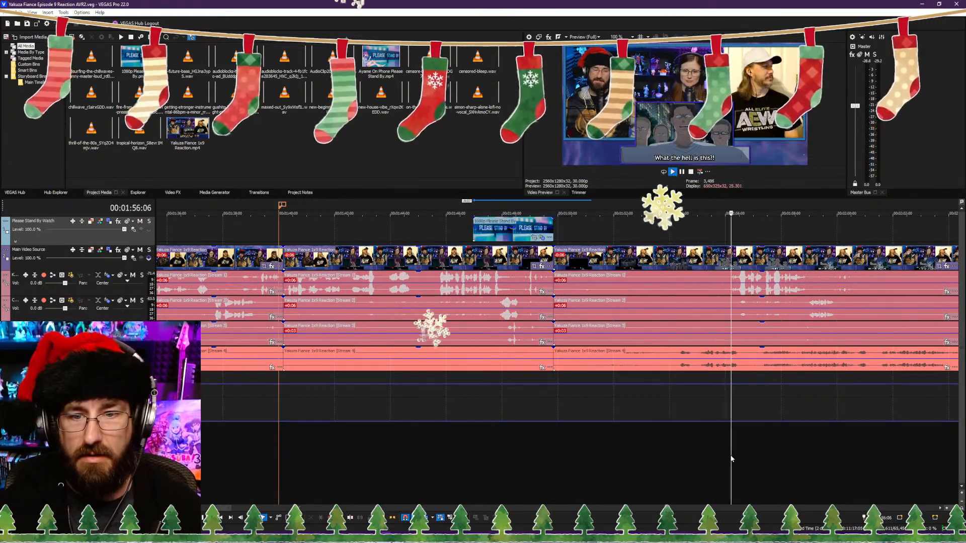
pyautogui.click(661, 461)
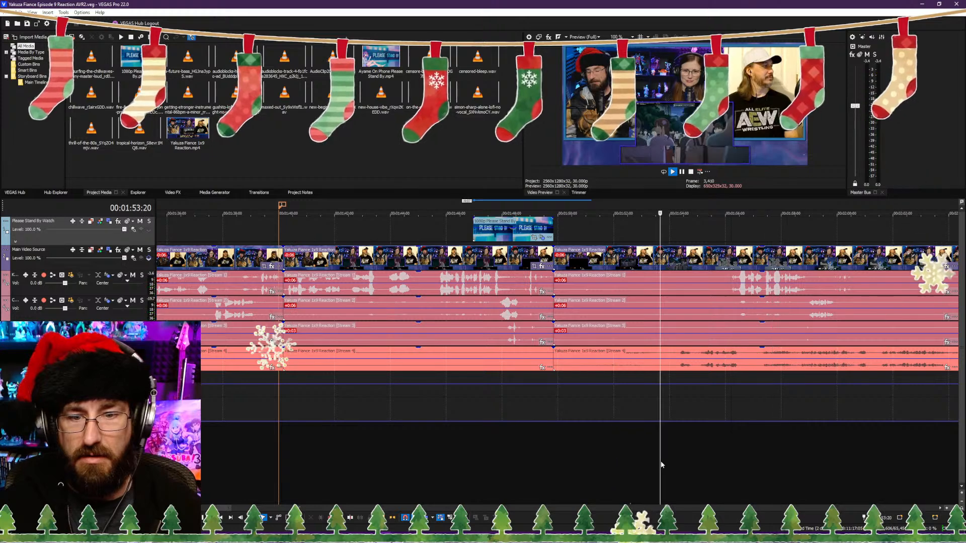
pyautogui.press('space')
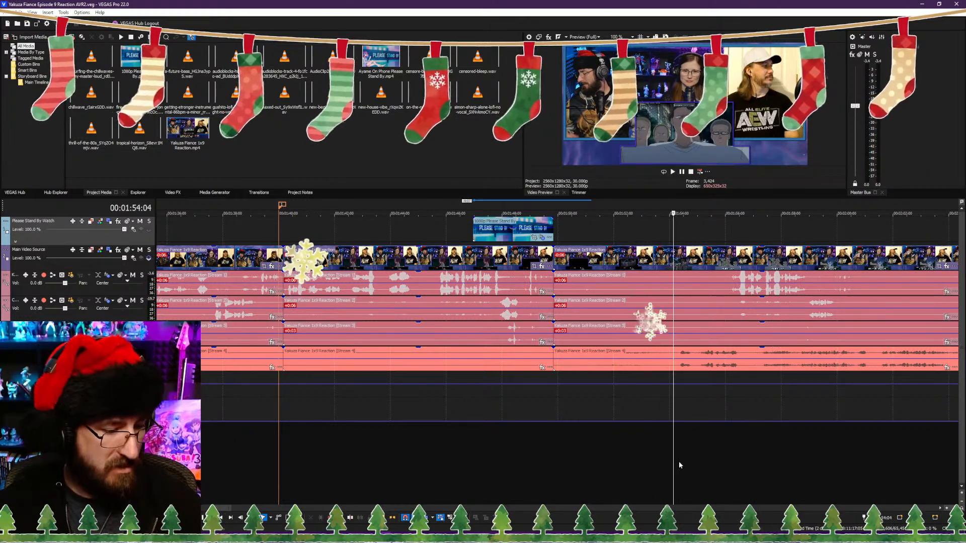
pyautogui.hotkey('alt', '[')
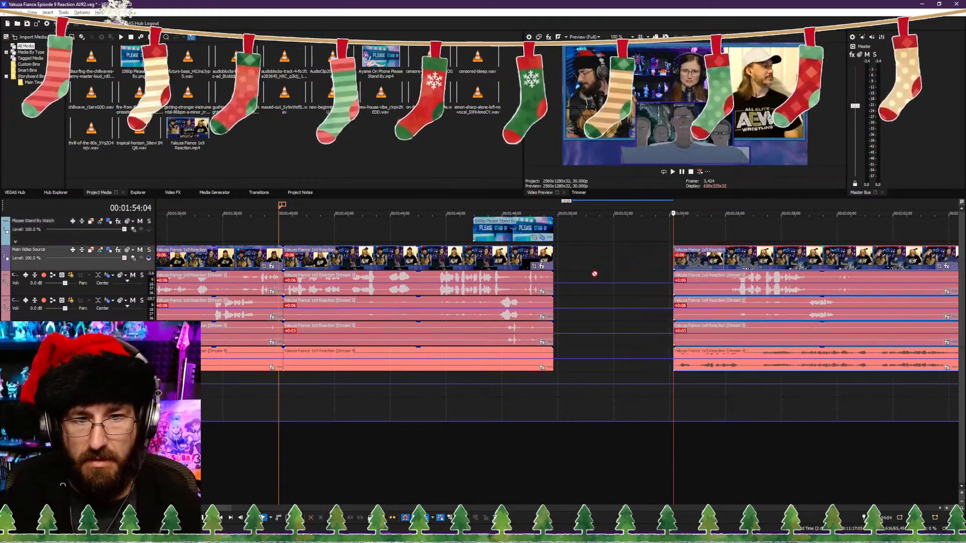
pyautogui.moveTo(713, 260); pyautogui.dragTo(590, 266)
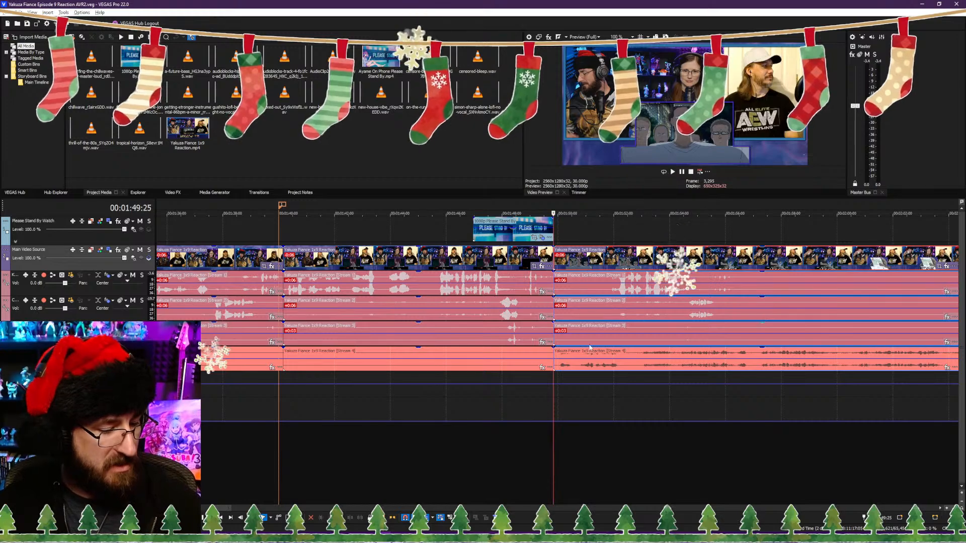
# Step: Find where the show footage fades to dark near the end and place a marker at 00:24:12:00
pyautogui.scroll(-10, 558, 429)
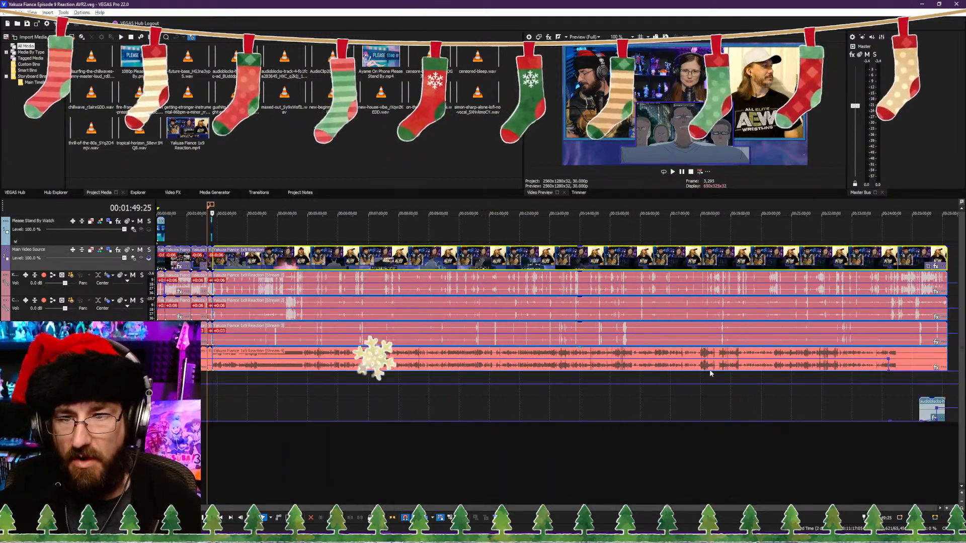
pyautogui.click(888, 383)
pyautogui.scroll(8, 886, 383)
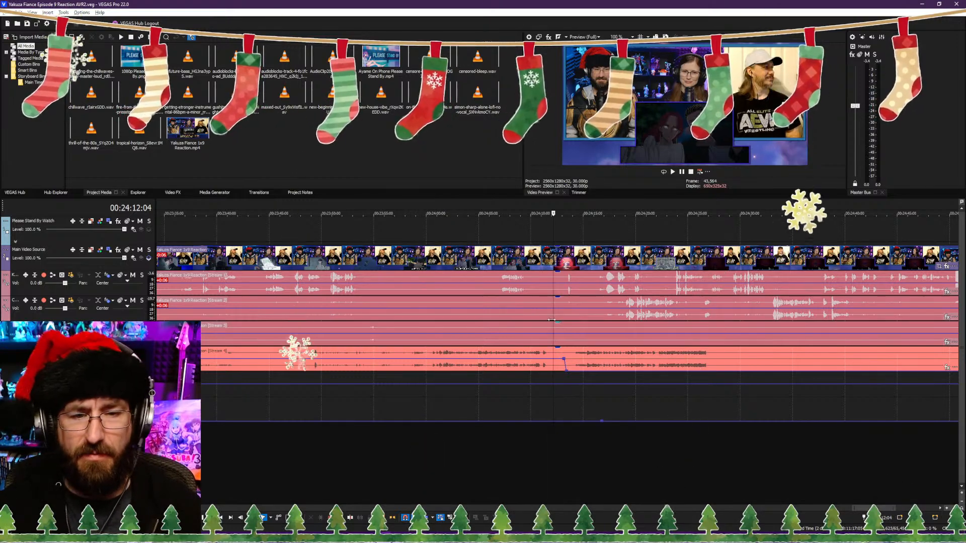
pyautogui.click(551, 301)
pyautogui.click(535, 306)
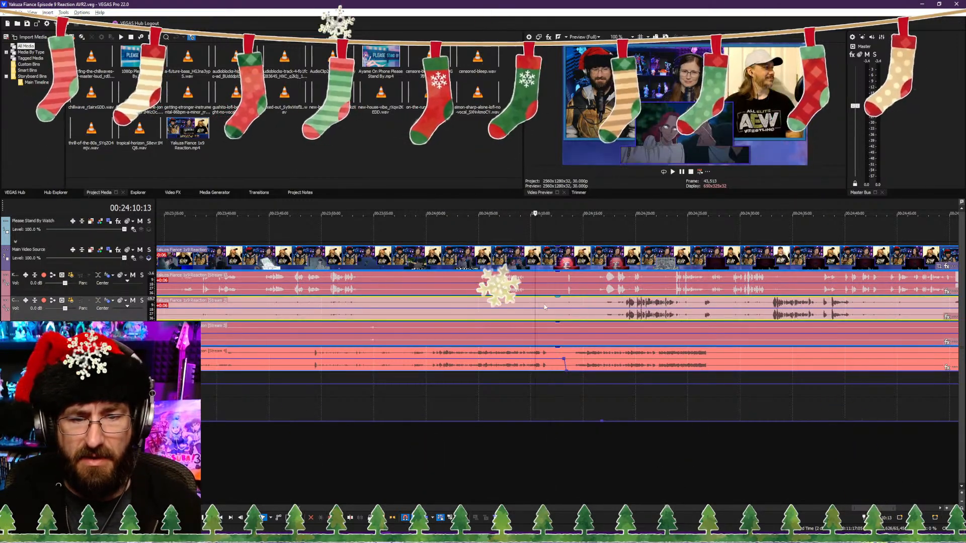
pyautogui.press('space')
pyautogui.scroll(5, 561, 322)
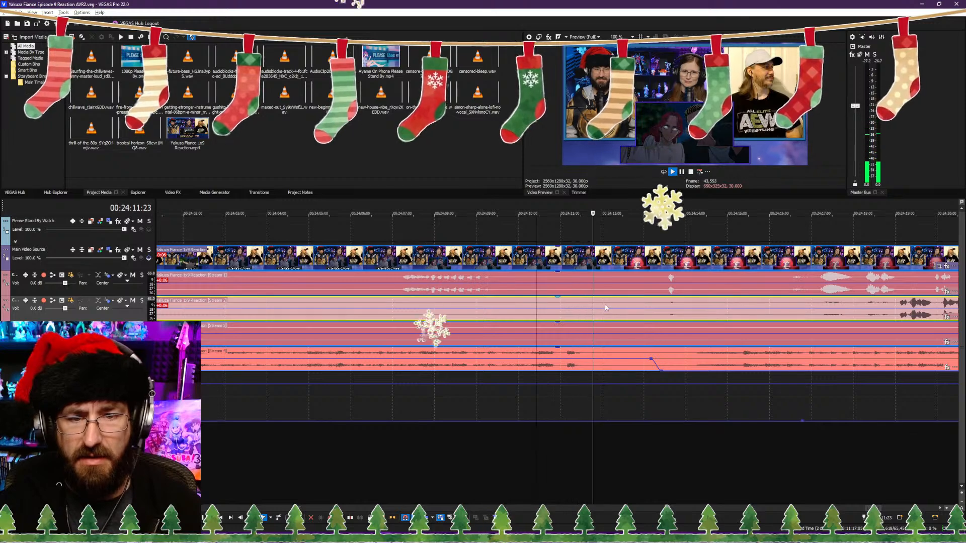
pyautogui.press('space')
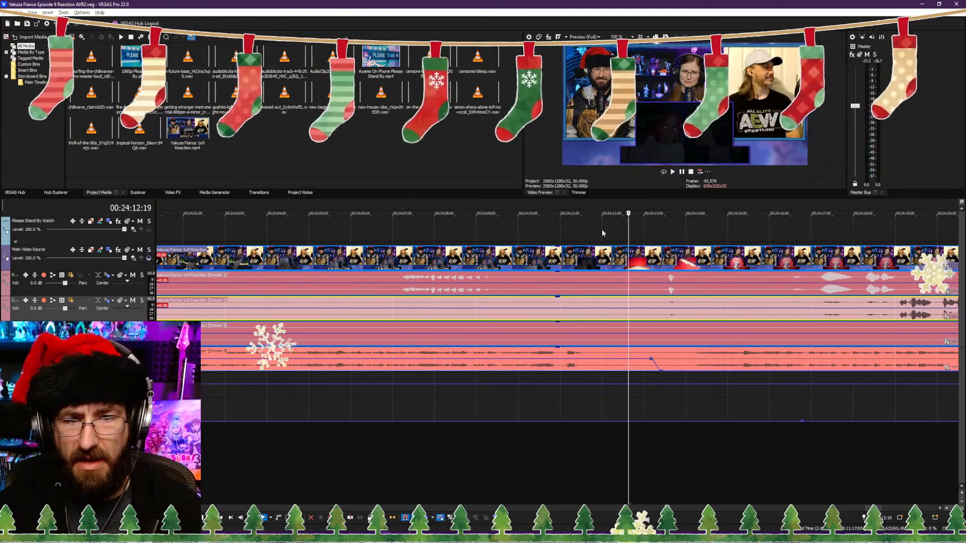
pyautogui.click(602, 229)
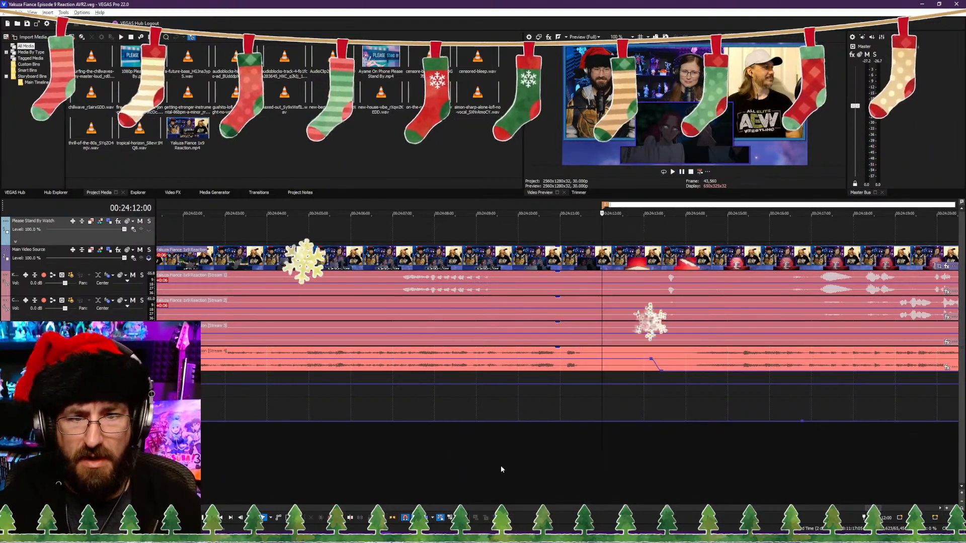
# Step: Examine the closing discussion, end screens and outro music after the second marker, checking playback around 00:25:49
pyautogui.scroll(-8, 565, 408)
pyautogui.scroll(-5, 746, 208)
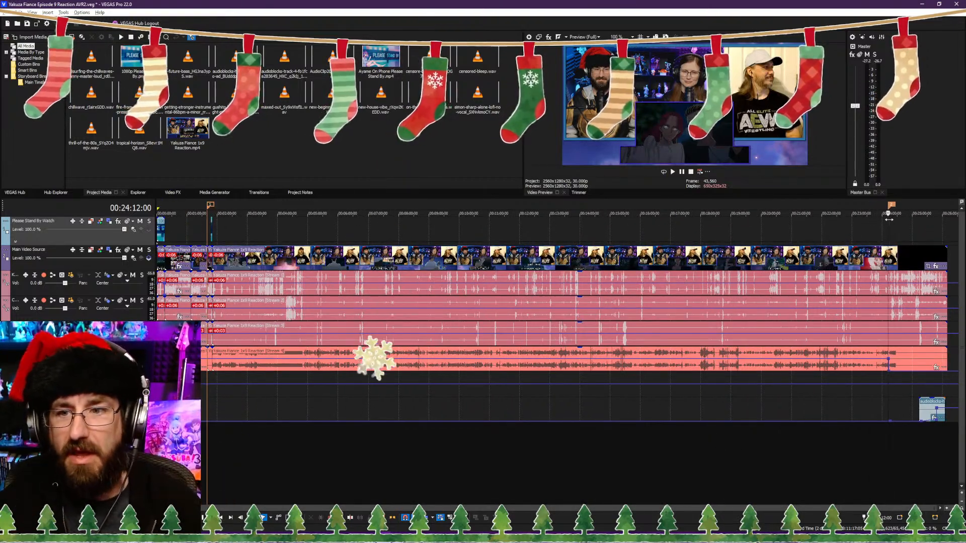
pyautogui.click(947, 258)
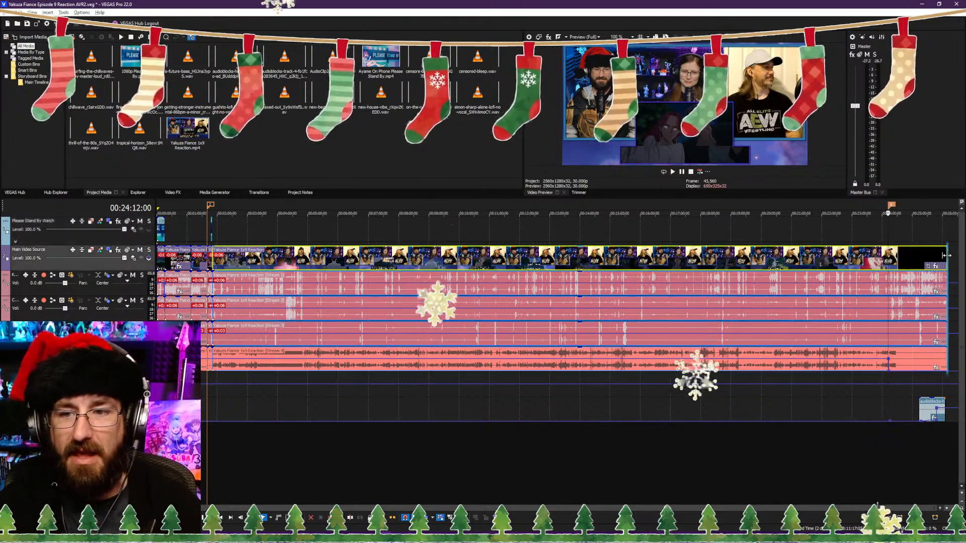
pyautogui.scroll(3, 935, 278)
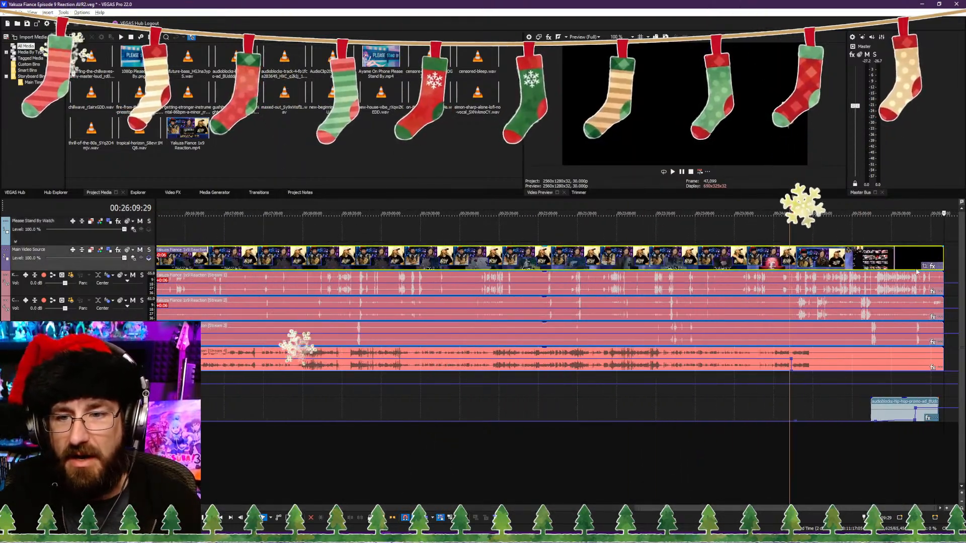
pyautogui.click(881, 308)
pyautogui.scroll(3, 830, 309)
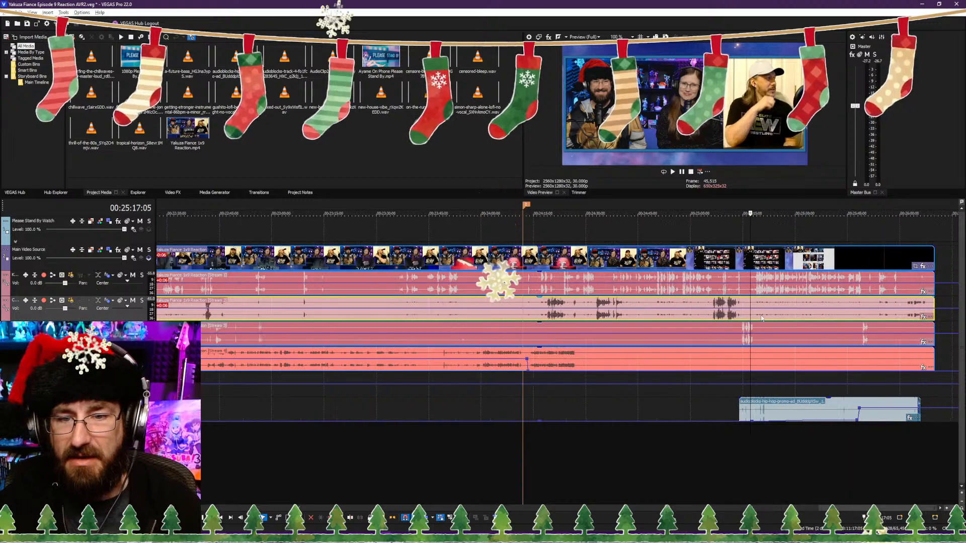
pyautogui.click(776, 296)
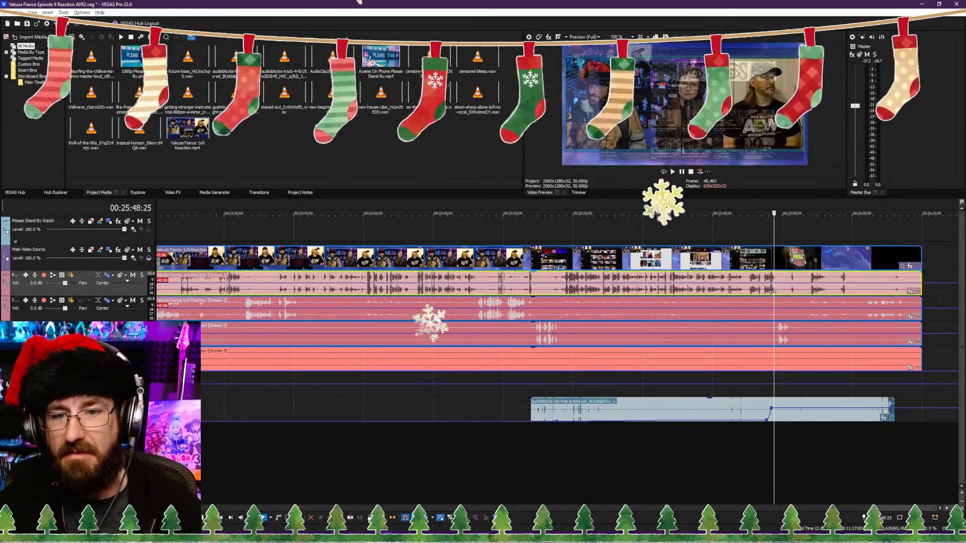
pyautogui.moveTo(780, 295); pyautogui.dragTo(778, 294)
pyautogui.press('space')
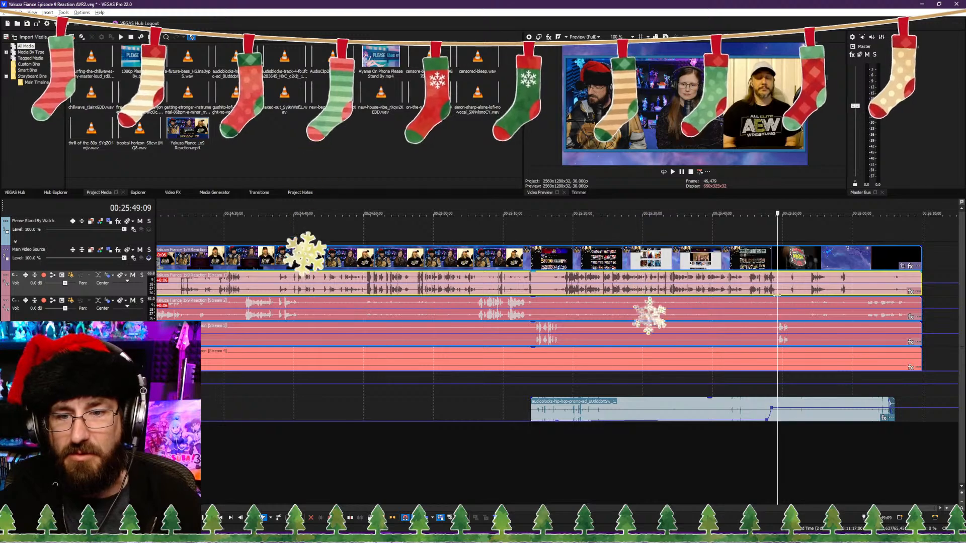
pyautogui.click(822, 297)
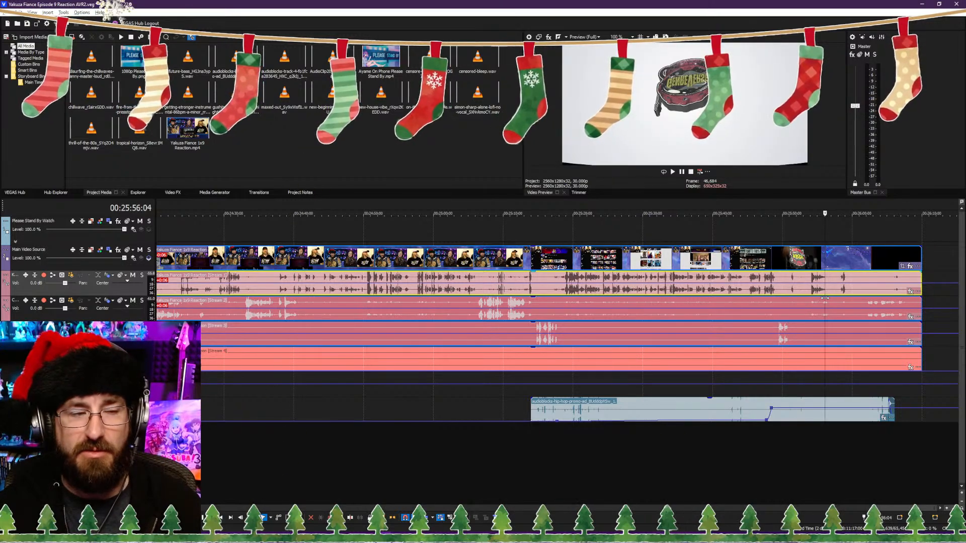
pyautogui.scroll(-10, 573, 364)
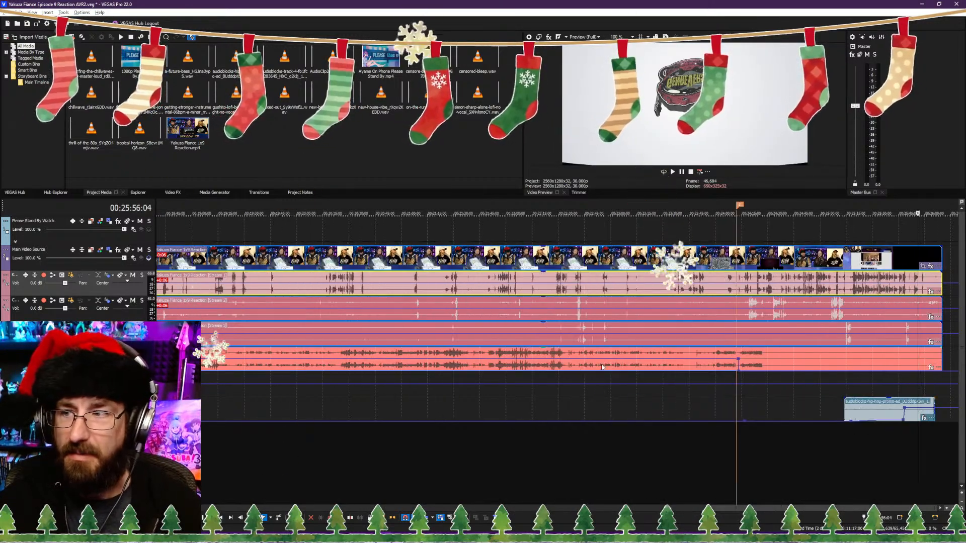
# Step: Play back the show footage after the cut and move the Please Stand By clip to start at 00:01:49:25
pyautogui.click(258, 439)
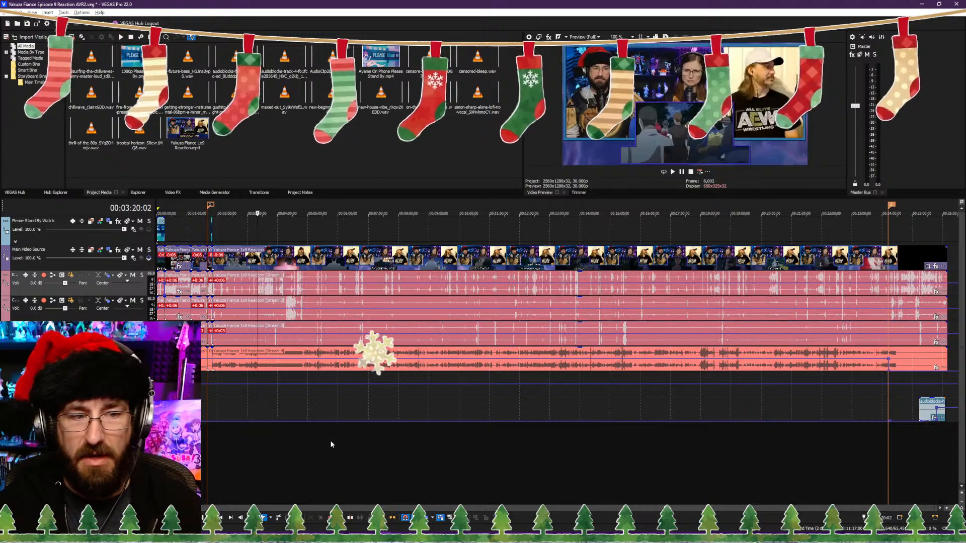
pyautogui.scroll(6, 289, 448)
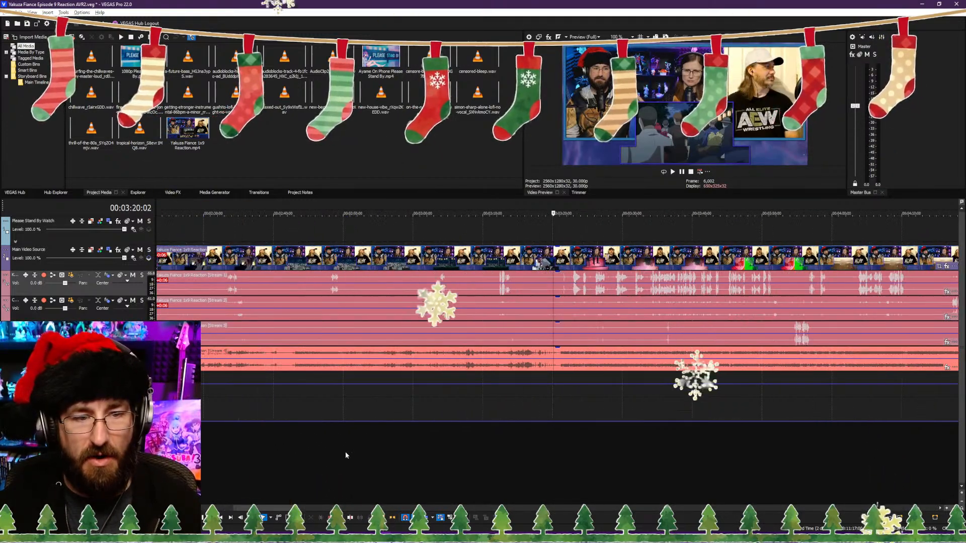
pyautogui.click(337, 448)
pyautogui.scroll(3, 345, 451)
pyautogui.click(498, 450)
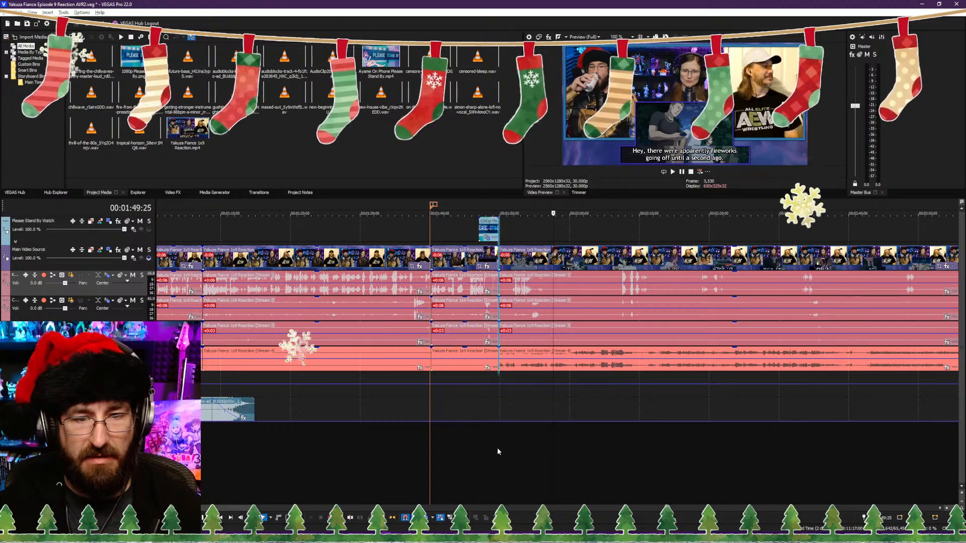
pyautogui.click(512, 448)
pyautogui.press('space')
pyautogui.scroll(1, 522, 447)
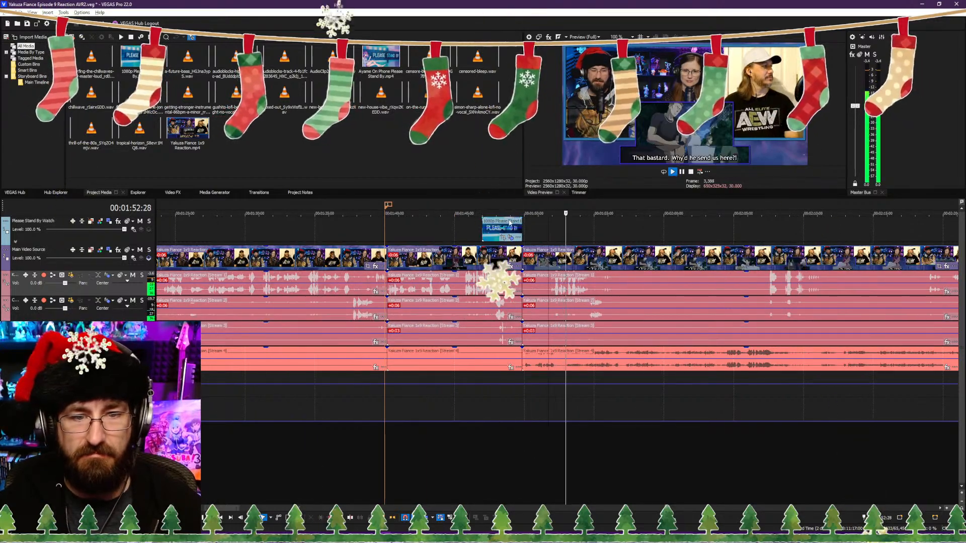
pyautogui.moveTo(505, 230); pyautogui.dragTo(546, 230)
# Step: Shift the closing music clip slightly earlier on its track at the end of the timeline
pyautogui.scroll(-10, 679, 388)
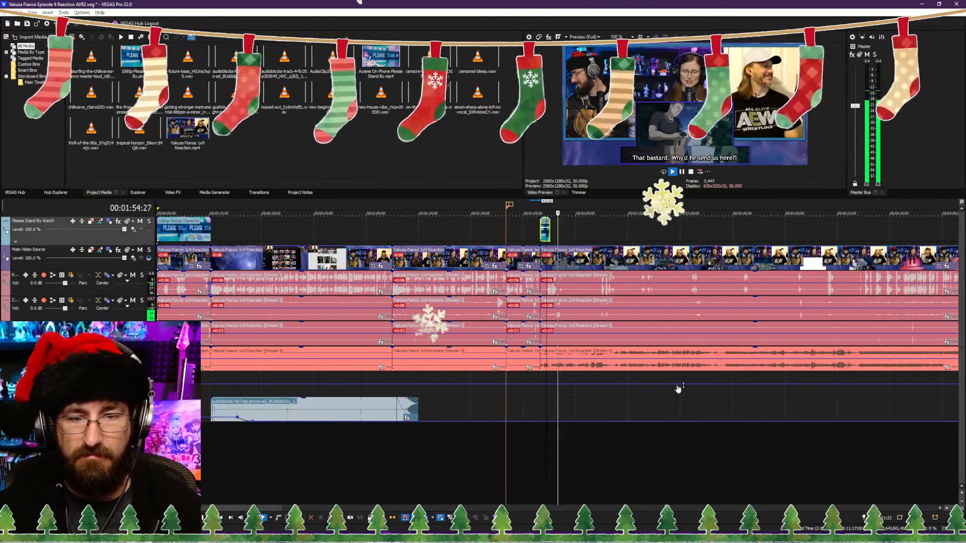
pyautogui.click(934, 407)
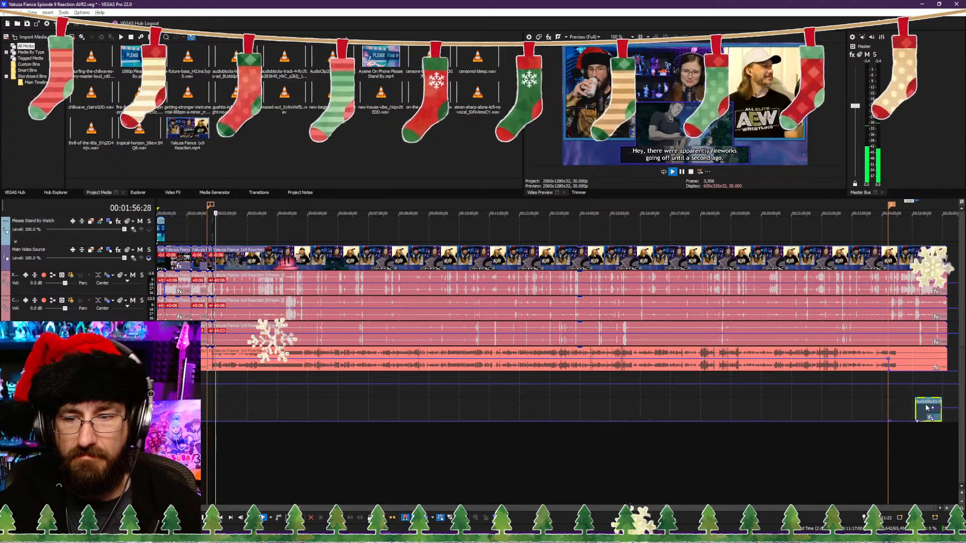
# Step: Locate the subtitle change in the show footage after the Please Stand By clip and split the main clips at 00:01:56:12
pyautogui.scroll(10, 513, 427)
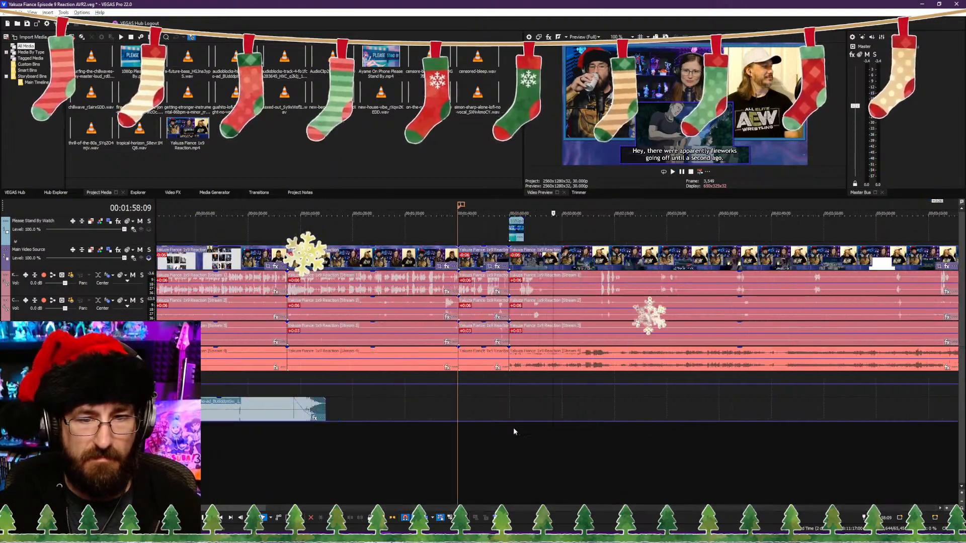
pyautogui.click(484, 458)
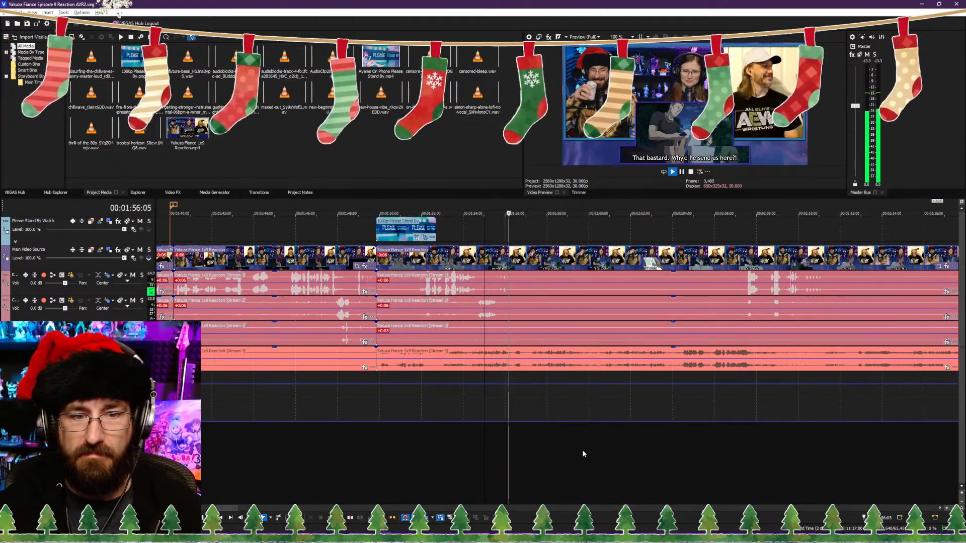
pyautogui.press('Return')
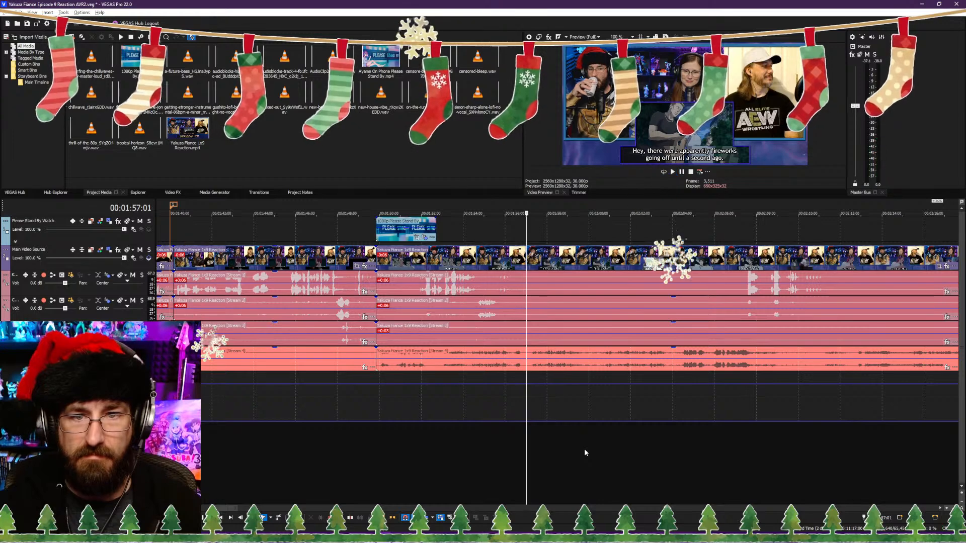
pyautogui.click(506, 449)
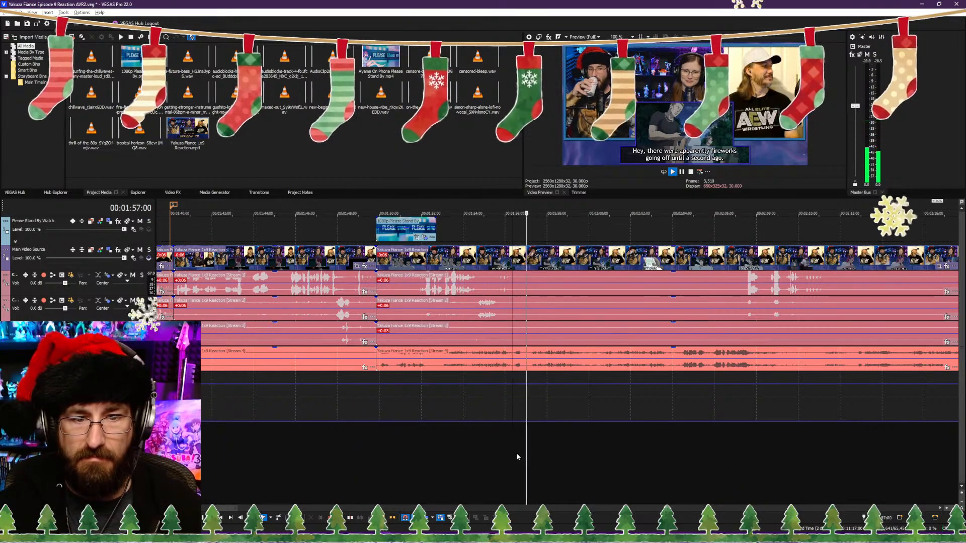
pyautogui.press('space')
pyautogui.scroll(6, 551, 447)
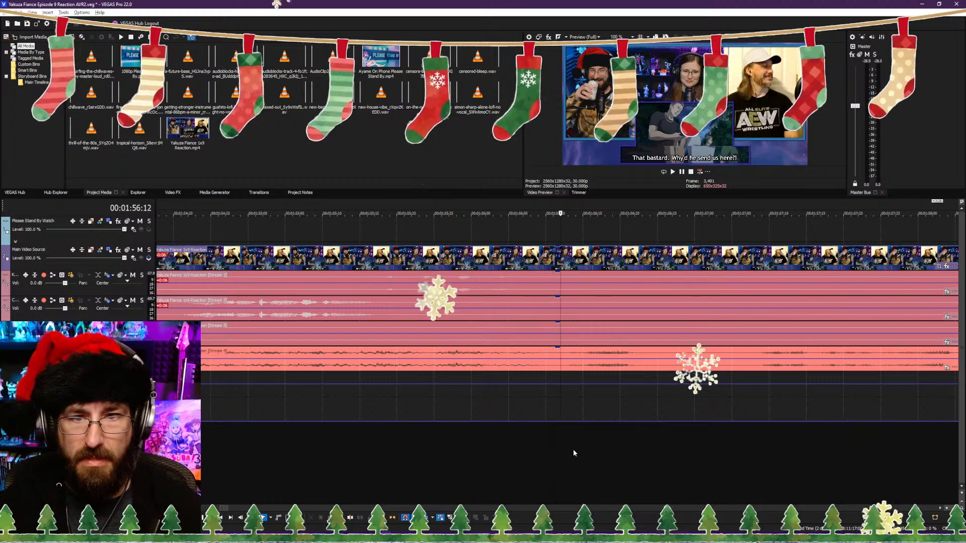
pyautogui.press('Right')
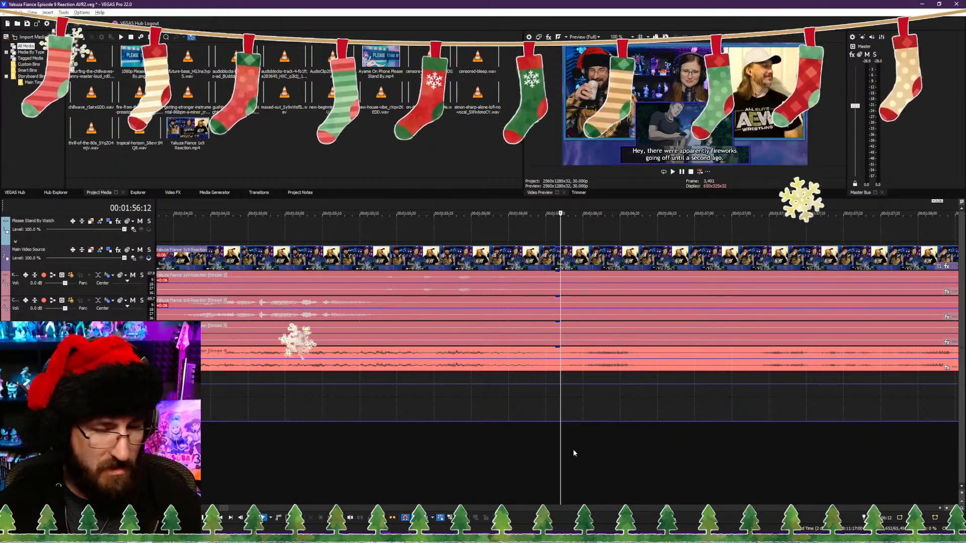
pyautogui.scroll(-8, 572, 449)
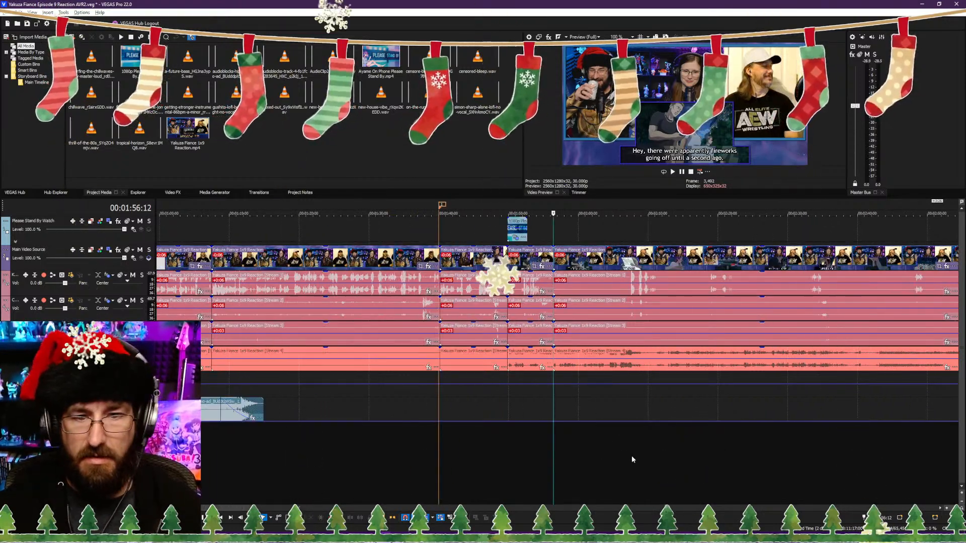
# Step: Trim the start of the main clips after the 00:01:56:12 split up to about 00:02:04, close the gap and save the project
pyautogui.press('space')
pyautogui.scroll(5, 623, 462)
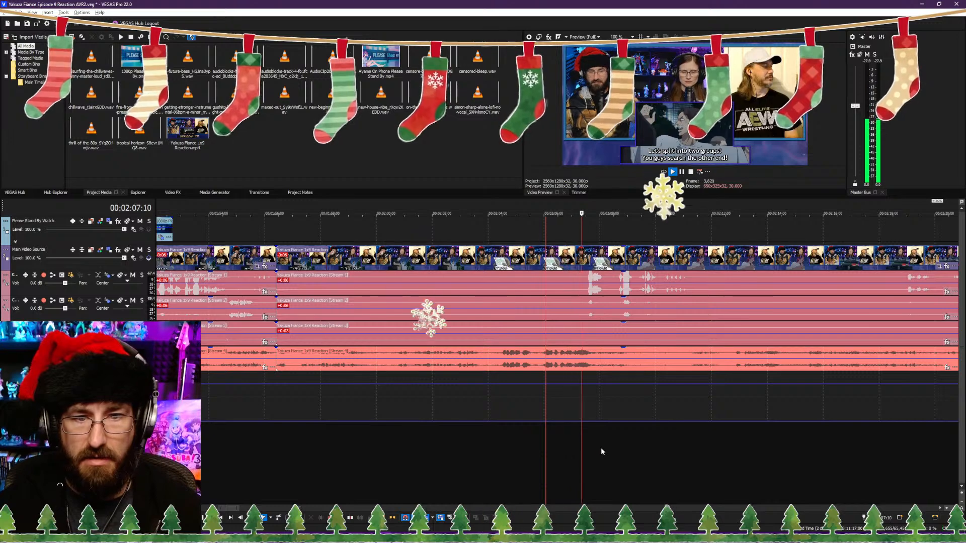
pyautogui.click(492, 460)
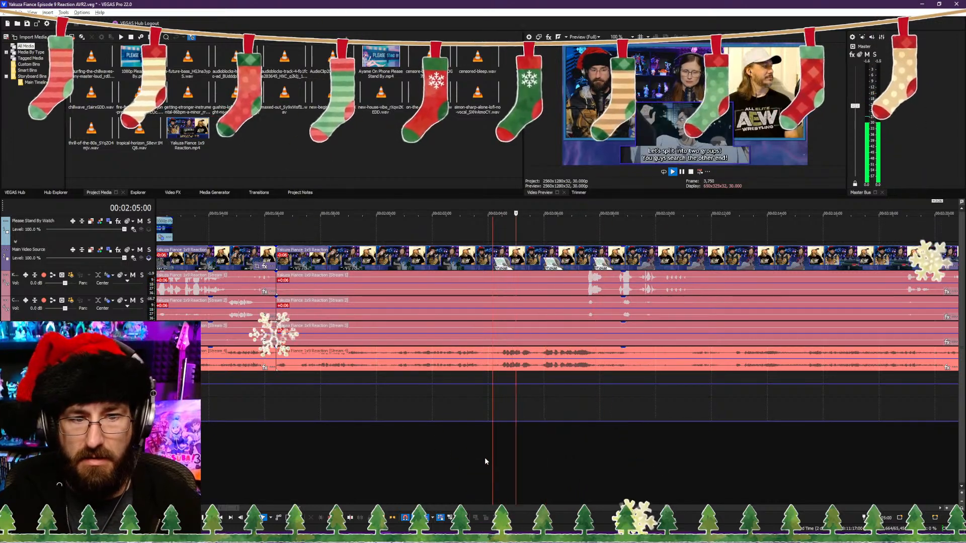
pyautogui.press('space')
pyautogui.hotkey('alt', '[')
pyautogui.press('space')
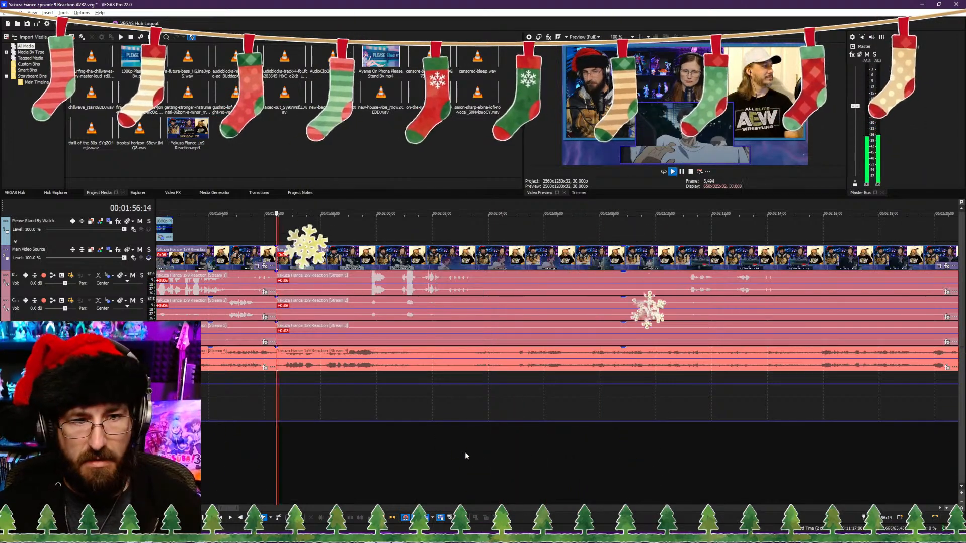
pyautogui.hotkey('ctrl', 's')
# Step: Play back the trimmed show footage to the "This must be the place." subtitle and split the main clips at 00:02:04:24
pyautogui.scroll(-3, 448, 447)
pyautogui.scroll(4, 599, 448)
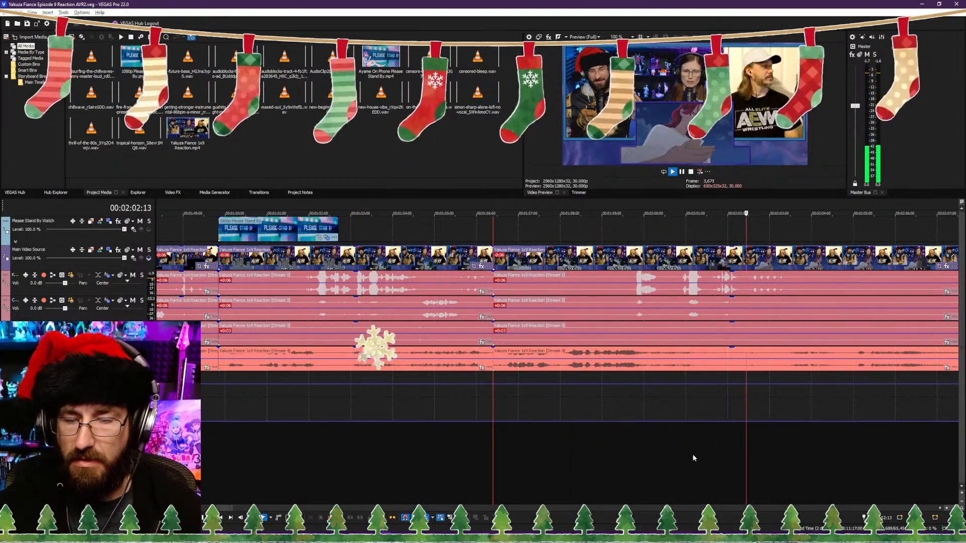
pyautogui.press('Return')
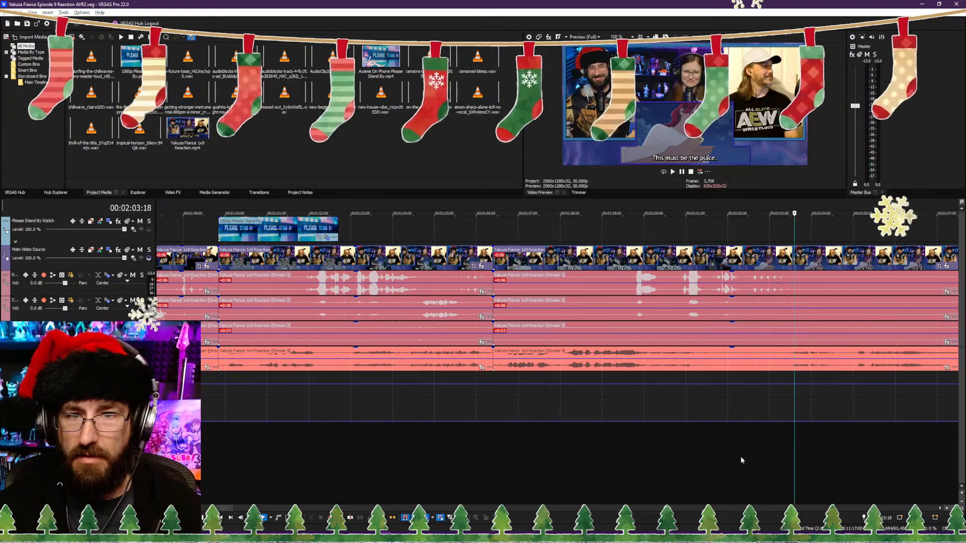
pyautogui.click(828, 467)
pyautogui.click(844, 468)
pyautogui.press('space')
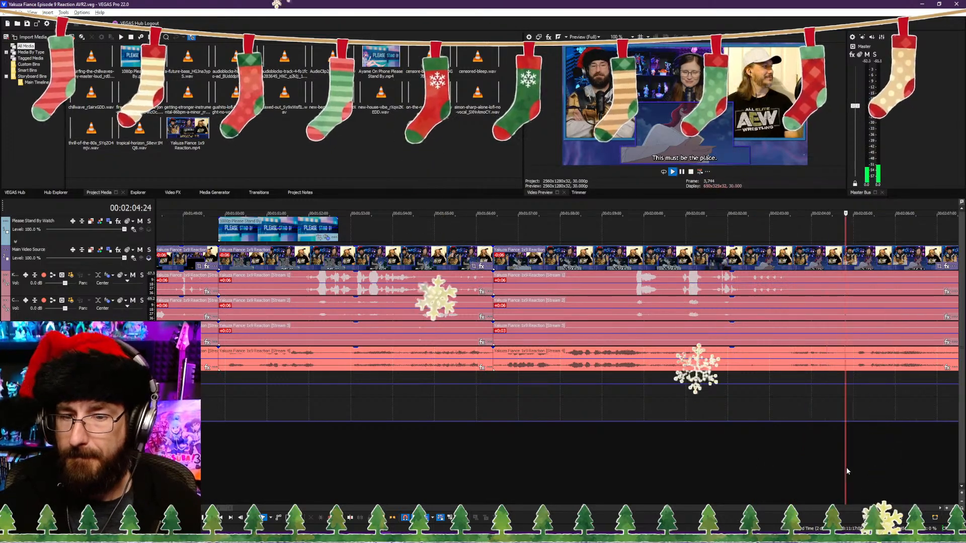
pyautogui.press('space')
pyautogui.click(766, 470)
pyautogui.press('space')
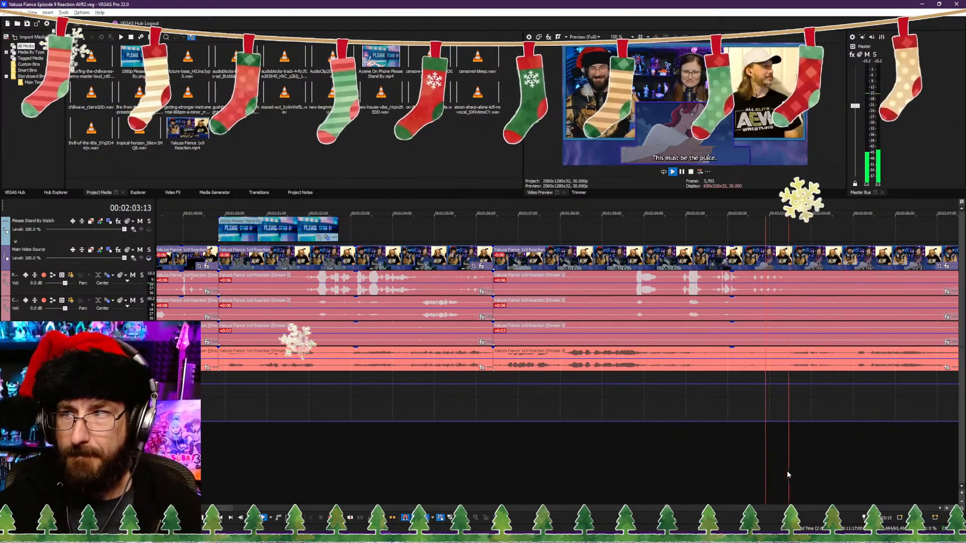
pyautogui.press('space')
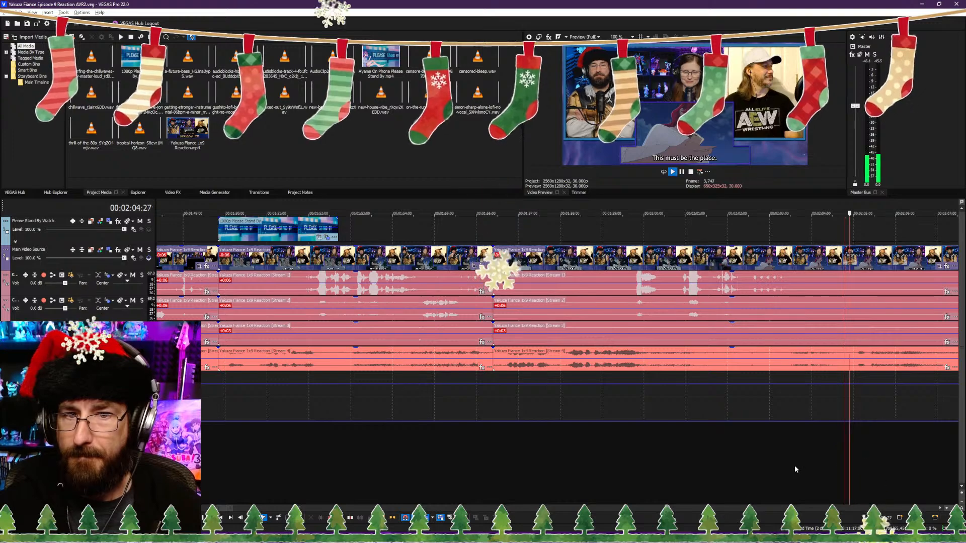
pyautogui.press('s')
# Step: Examine the show footage after the 00:02:04:24 split up to about 00:02:41 for the next place to resume
pyautogui.scroll(-5, 840, 462)
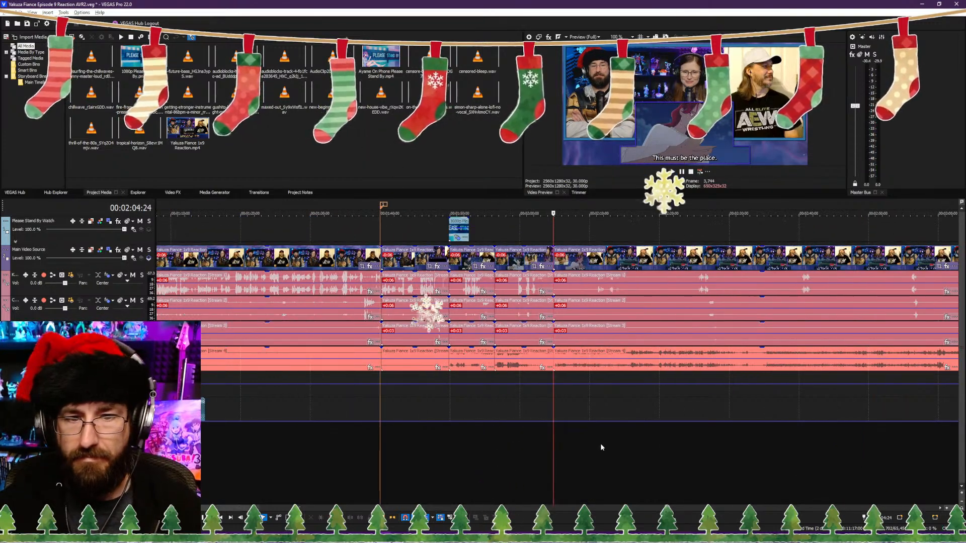
pyautogui.click(595, 445)
pyautogui.press('space')
pyautogui.scroll(6, 640, 447)
pyautogui.scroll(-3, 544, 442)
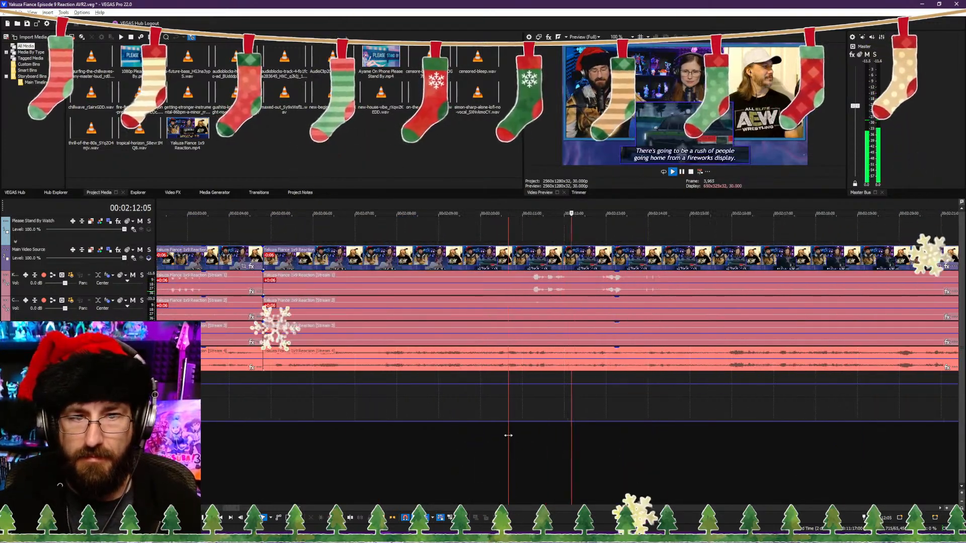
pyautogui.scroll(-2, 620, 439)
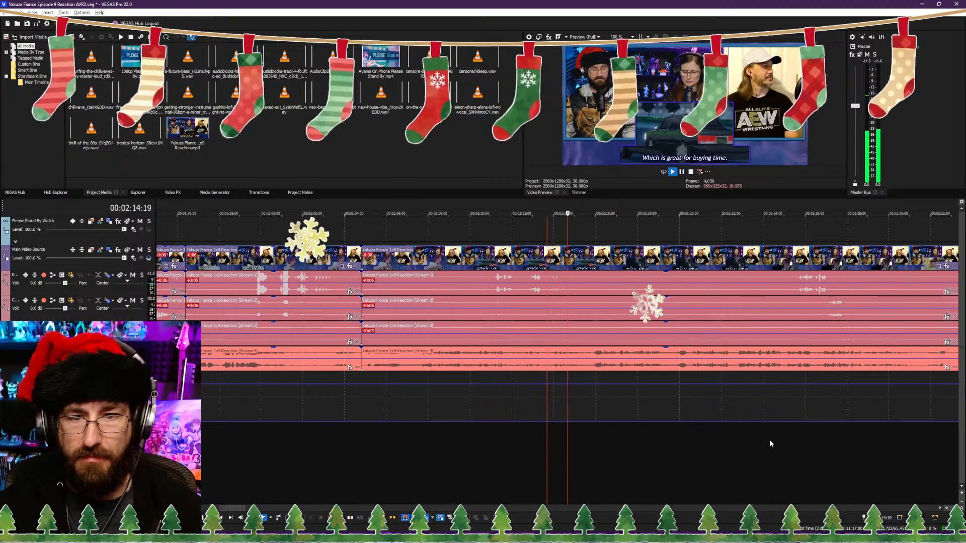
pyautogui.click(770, 439)
pyautogui.scroll(-2, 696, 446)
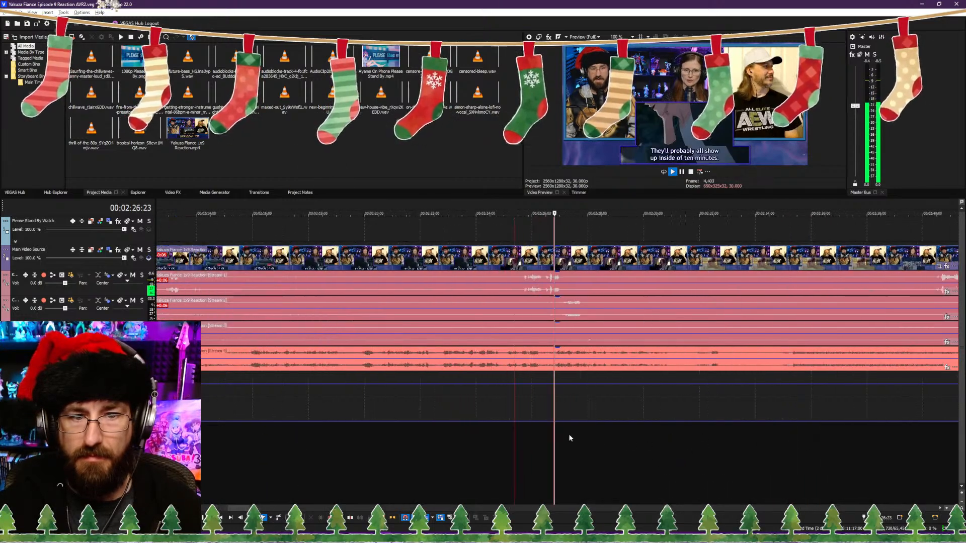
pyautogui.scroll(-1, 518, 432)
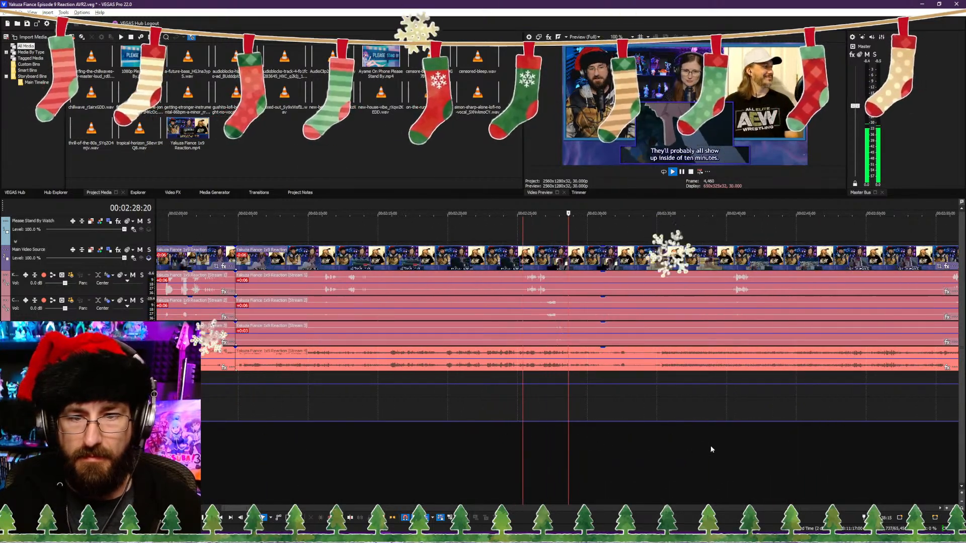
pyautogui.click(729, 446)
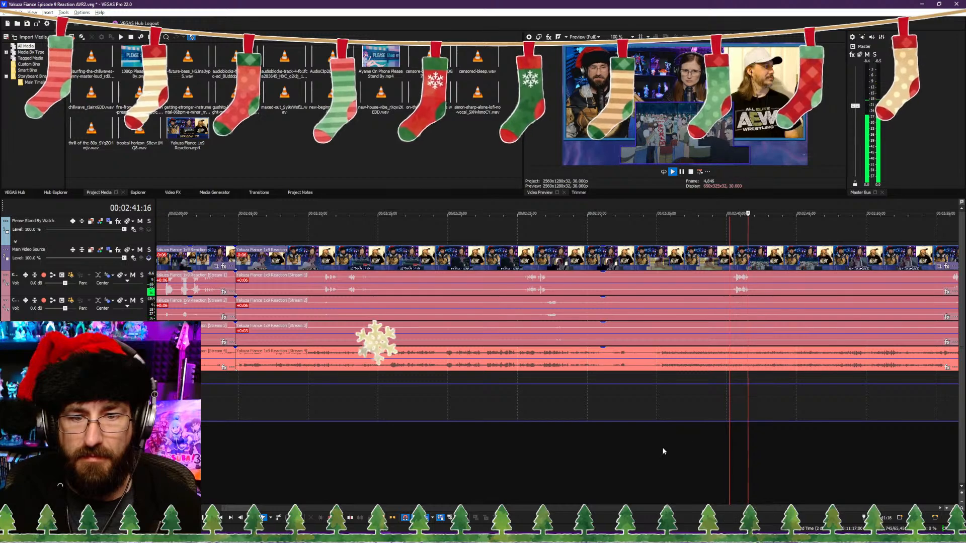
pyautogui.click(646, 453)
pyautogui.scroll(-7, 629, 452)
pyautogui.scroll(6, 593, 449)
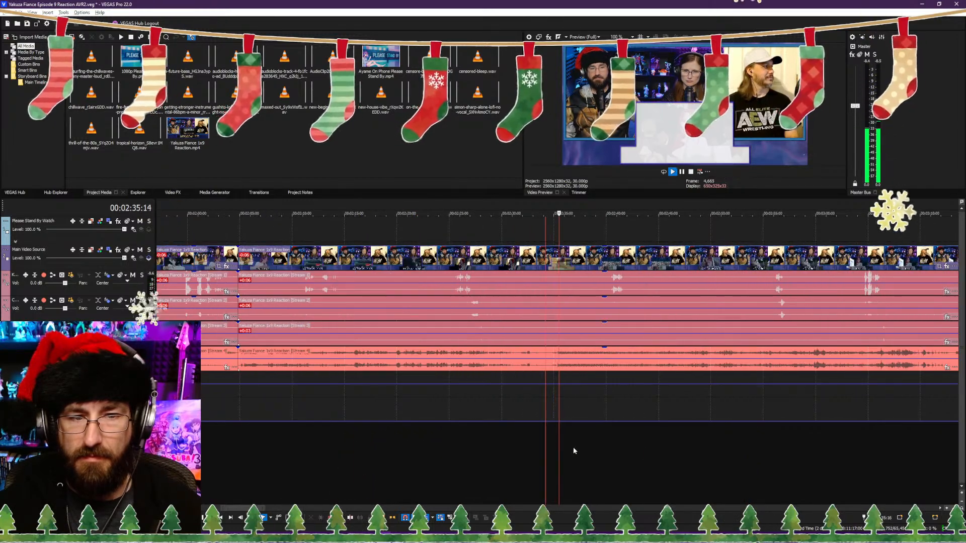
# Step: Scrub through the show footage between about 00:02:12 and 00:02:55 and check playback towards 00:03:03
pyautogui.press('Return')
pyautogui.moveTo(304, 438); pyautogui.dragTo(458, 461)
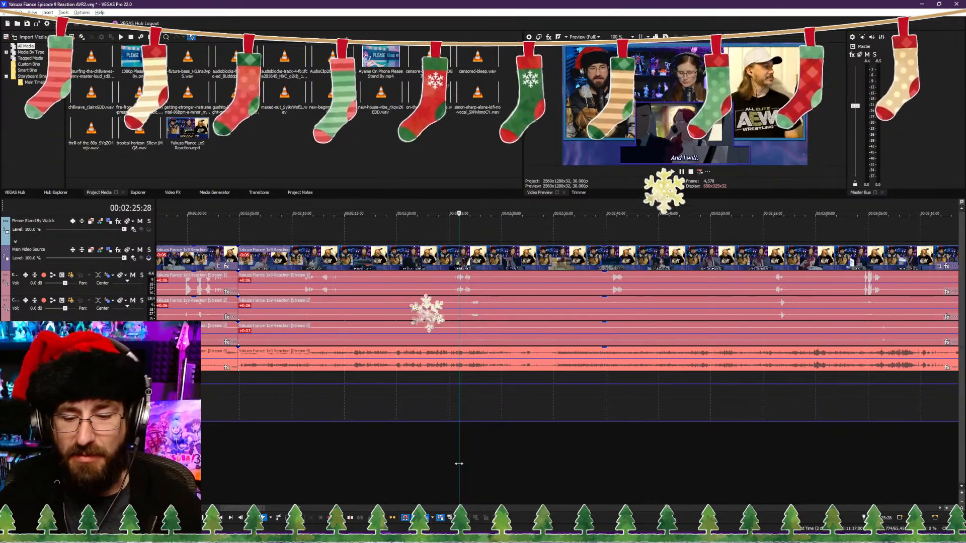
pyautogui.moveTo(459, 464); pyautogui.dragTo(477, 453)
pyautogui.moveTo(566, 446); pyautogui.dragTo(500, 450)
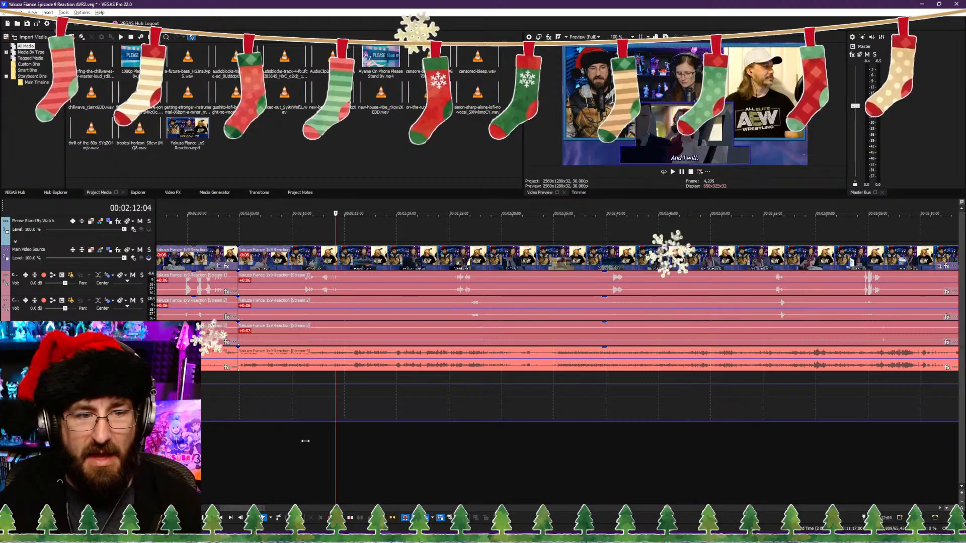
pyautogui.moveTo(417, 446); pyautogui.dragTo(768, 451)
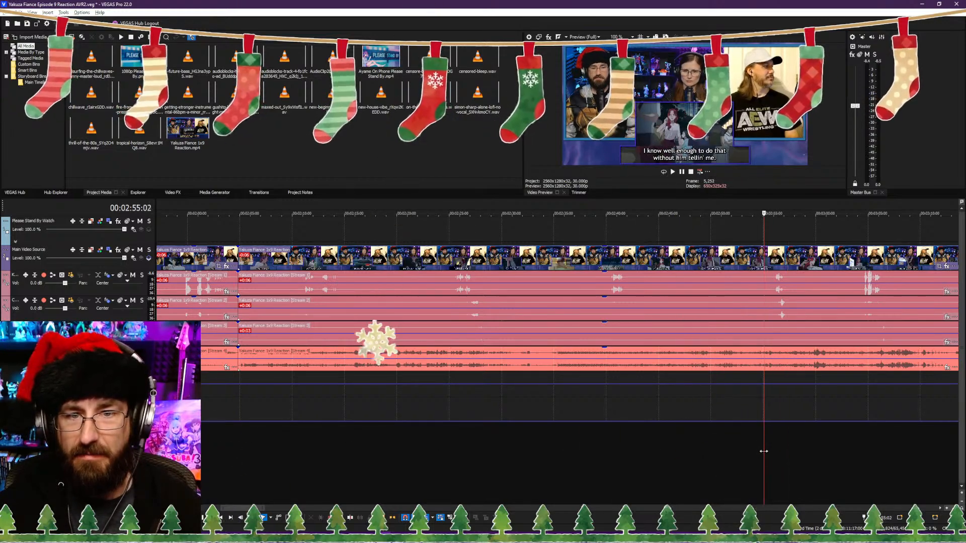
pyautogui.press('space')
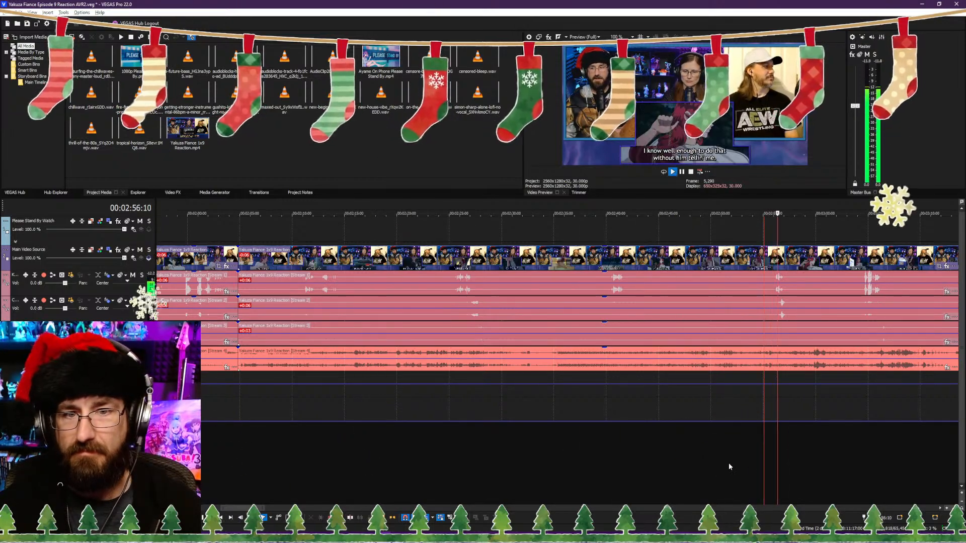
pyautogui.press('Return')
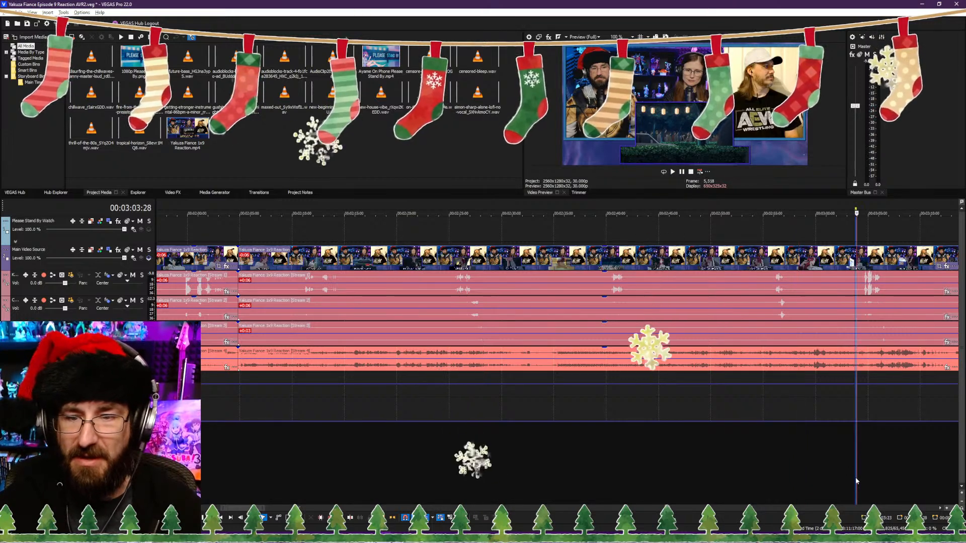
pyautogui.press('space')
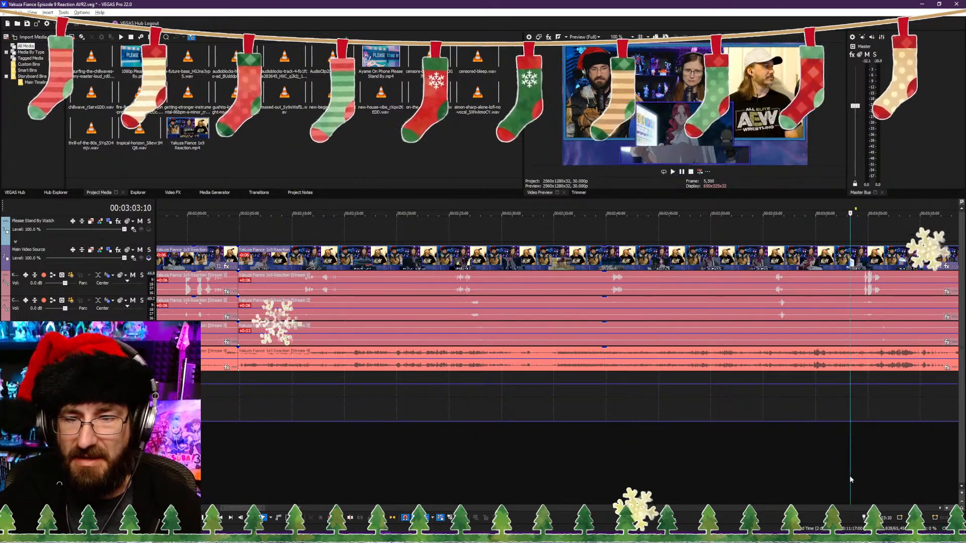
# Step: Locate the night exterior shot and trim the start of the clips after 00:02:04:24 up to about 00:02:58, closing the gap
pyautogui.click(458, 440)
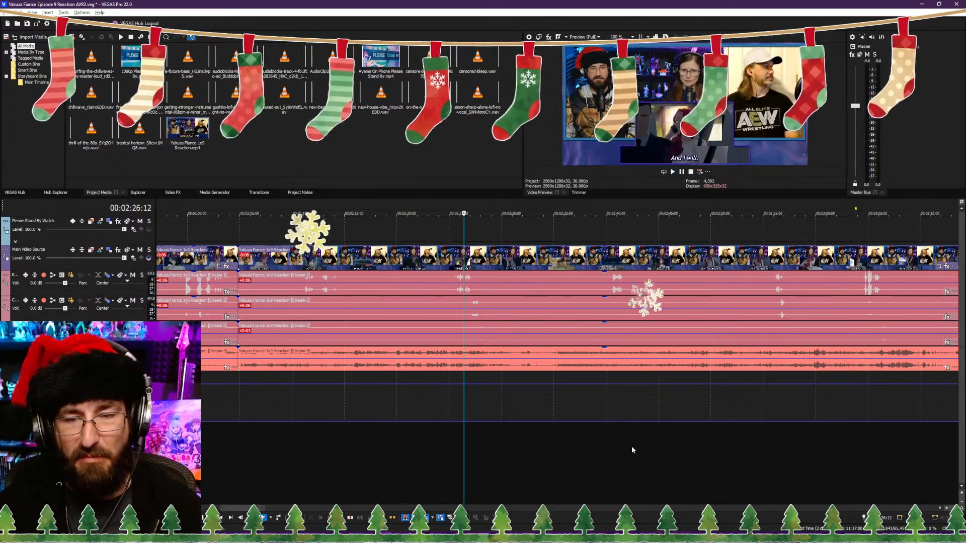
pyautogui.click(857, 459)
pyautogui.press('space')
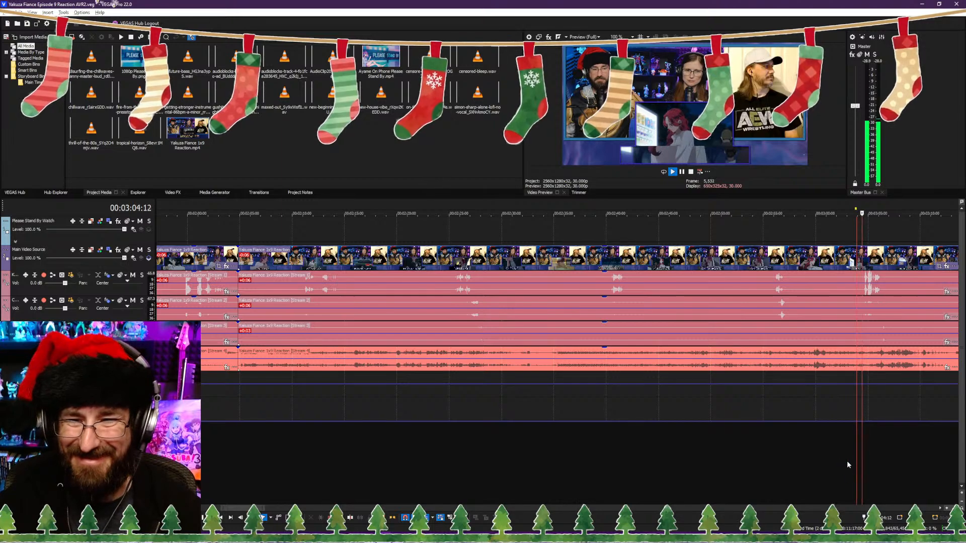
pyautogui.scroll(-3, 704, 448)
pyautogui.scroll(6, 619, 438)
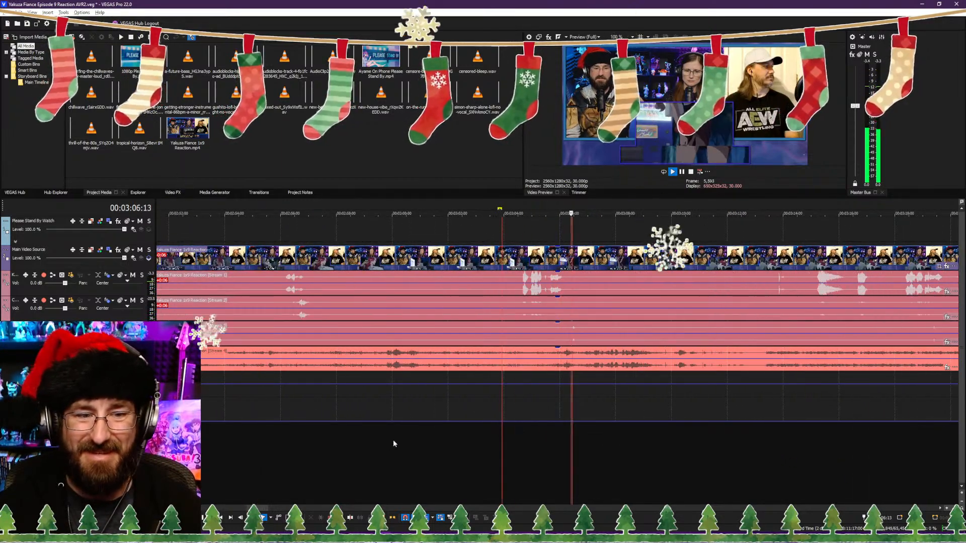
pyautogui.click(374, 442)
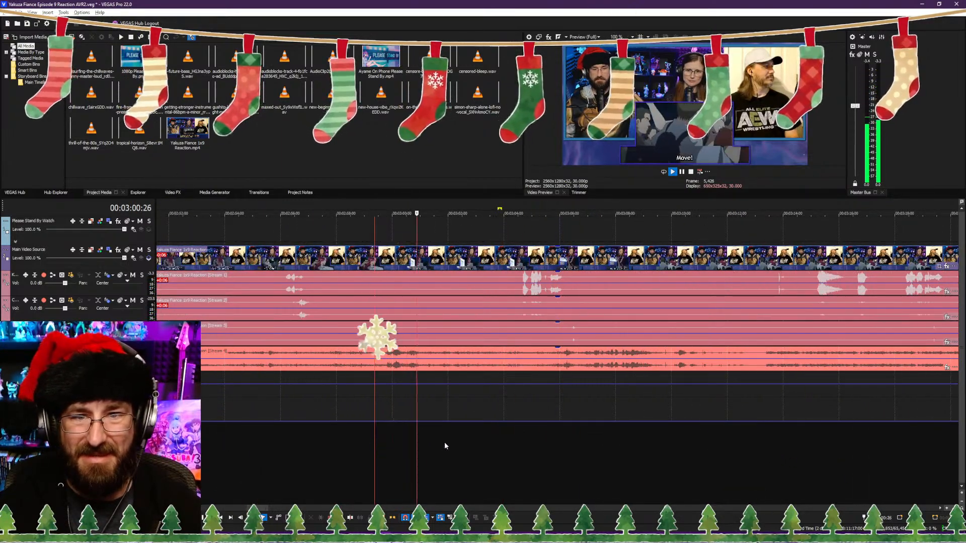
pyautogui.click(337, 438)
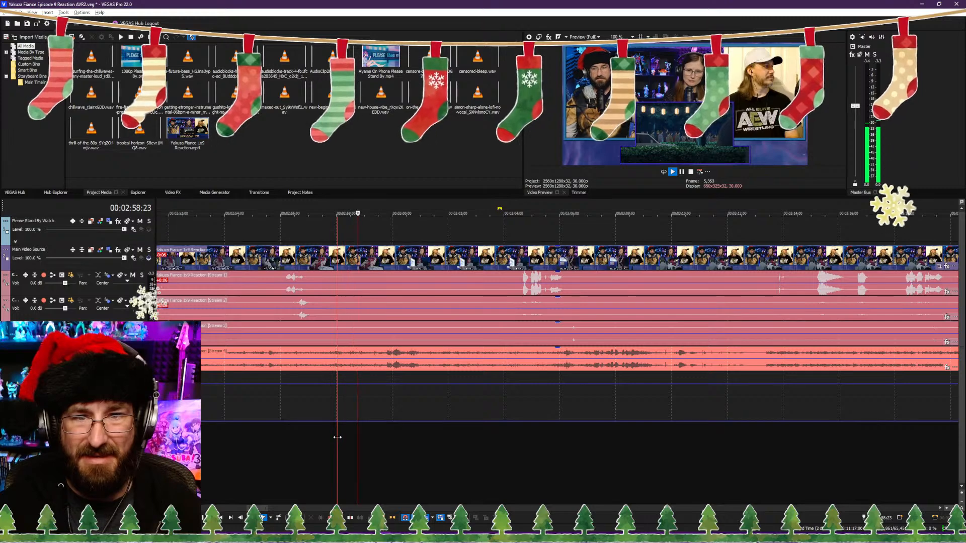
pyautogui.press('space')
pyautogui.scroll(-1, 352, 438)
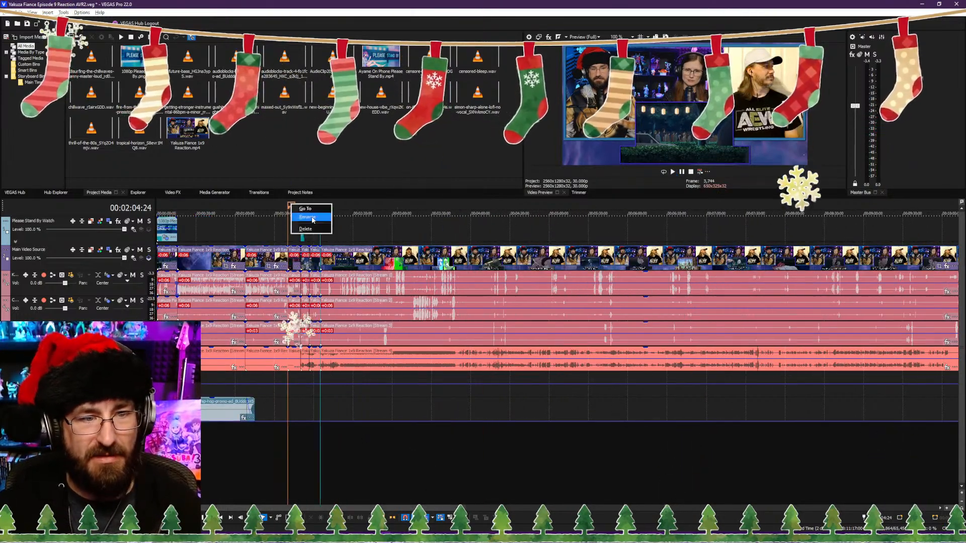
# Step: Rename the marker at the start of the show section as "Searching In The Park"
pyautogui.click(312, 220)
pyautogui.write('Sea')
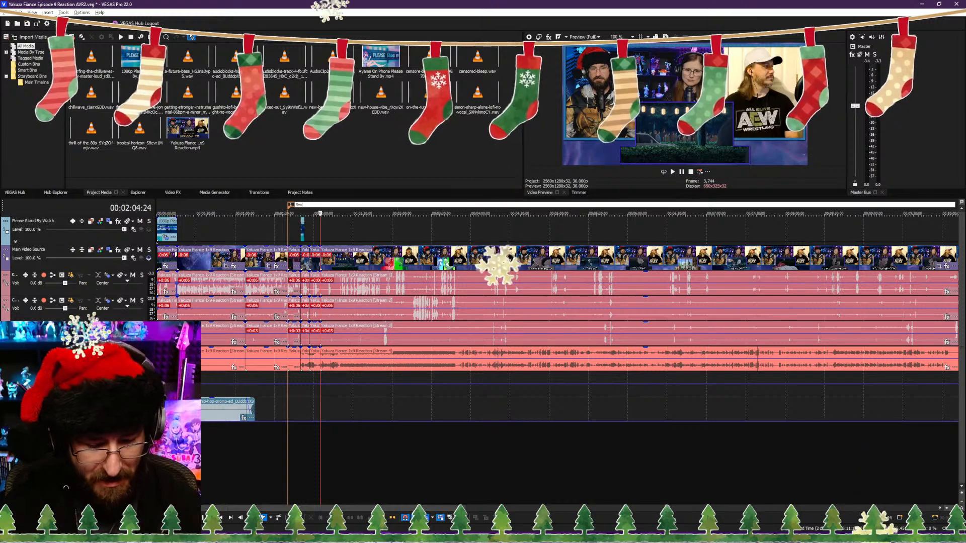
pyautogui.write('rching In')
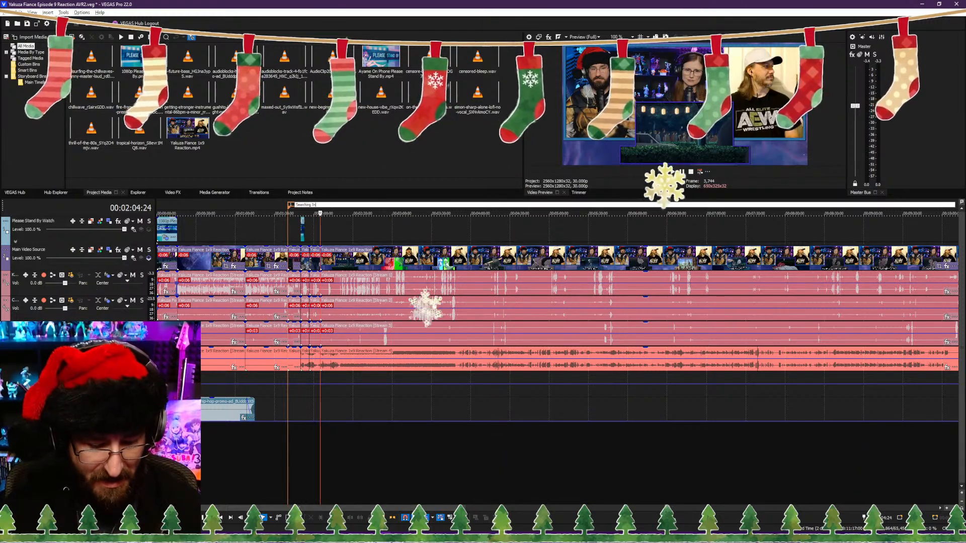
pyautogui.write(' TThe Park')
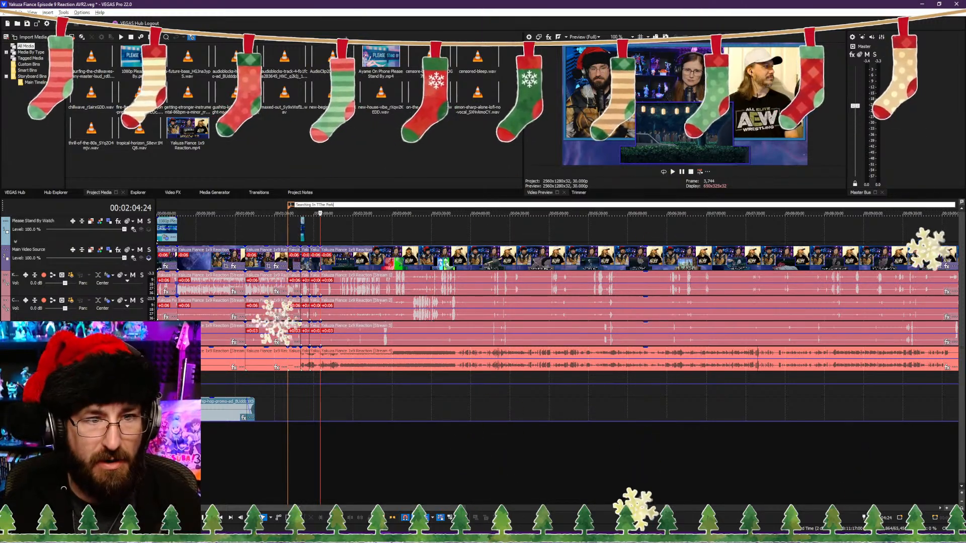
pyautogui.press('Return')
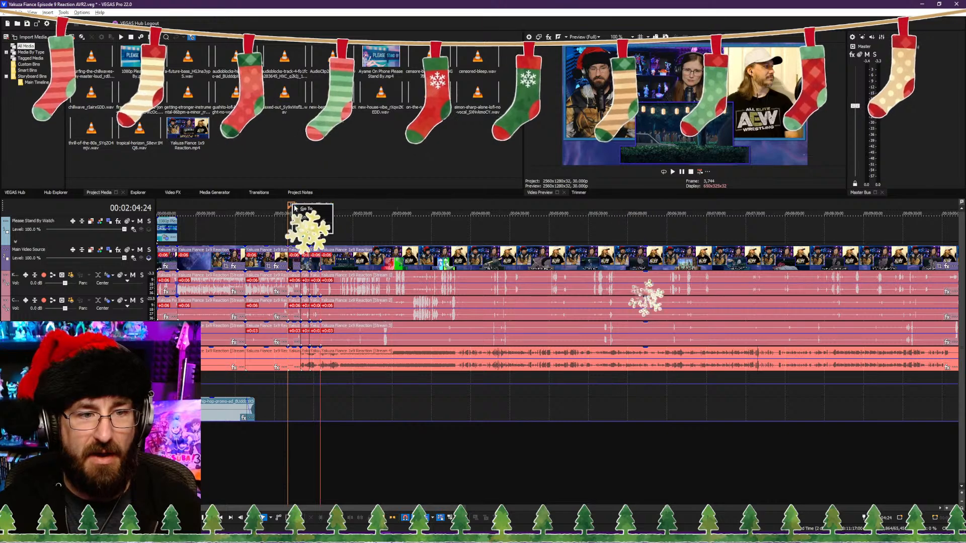
pyautogui.doubleClick(297, 205)
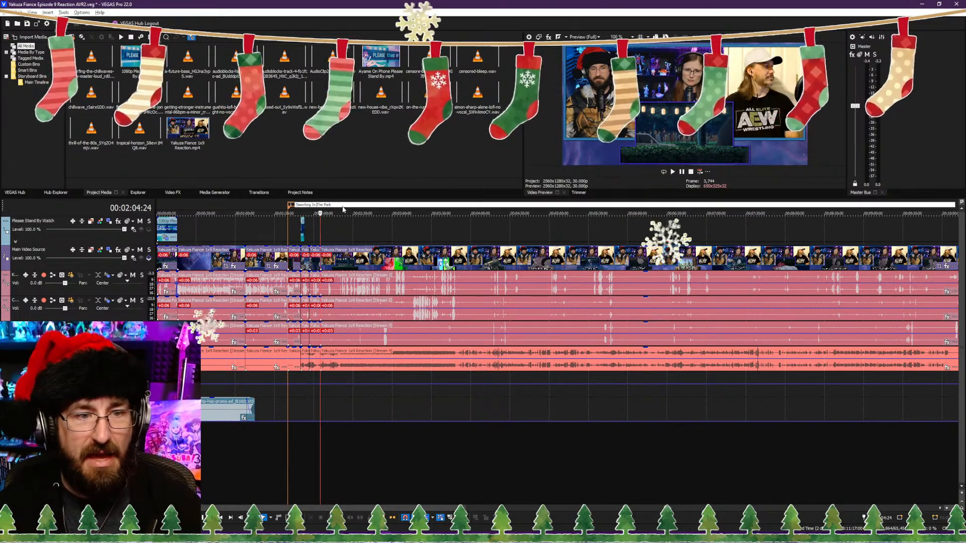
pyautogui.click(418, 451)
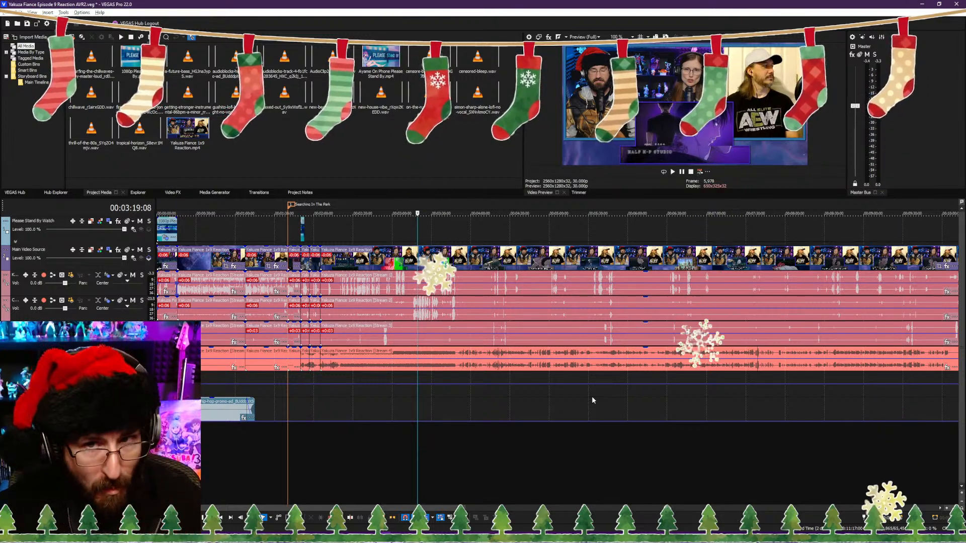
# Step: Check the show footage from about 00:02:05 and split all clips at about 00:02:16
pyautogui.click(436, 451)
pyautogui.click(331, 444)
pyautogui.scroll(6, 377, 445)
pyautogui.click(538, 468)
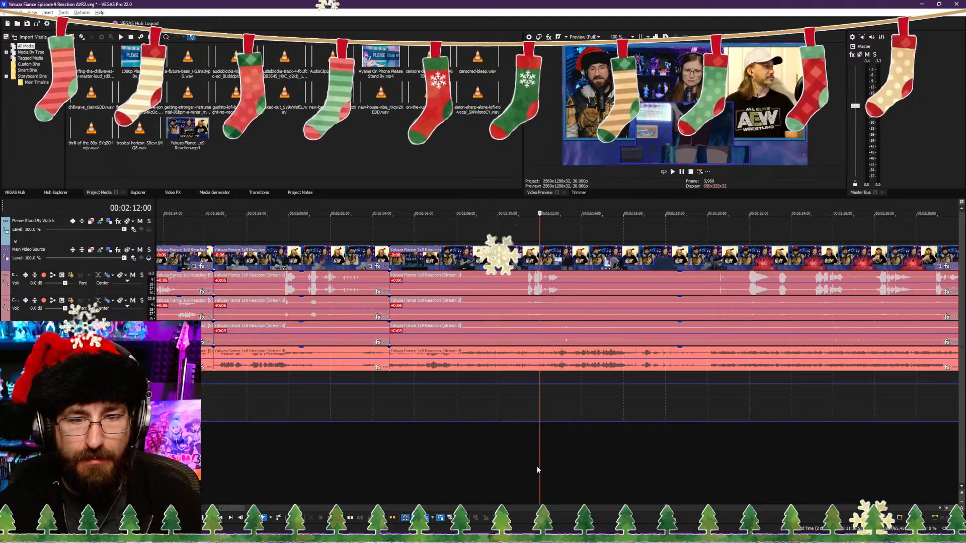
pyautogui.click(396, 459)
pyautogui.press('space')
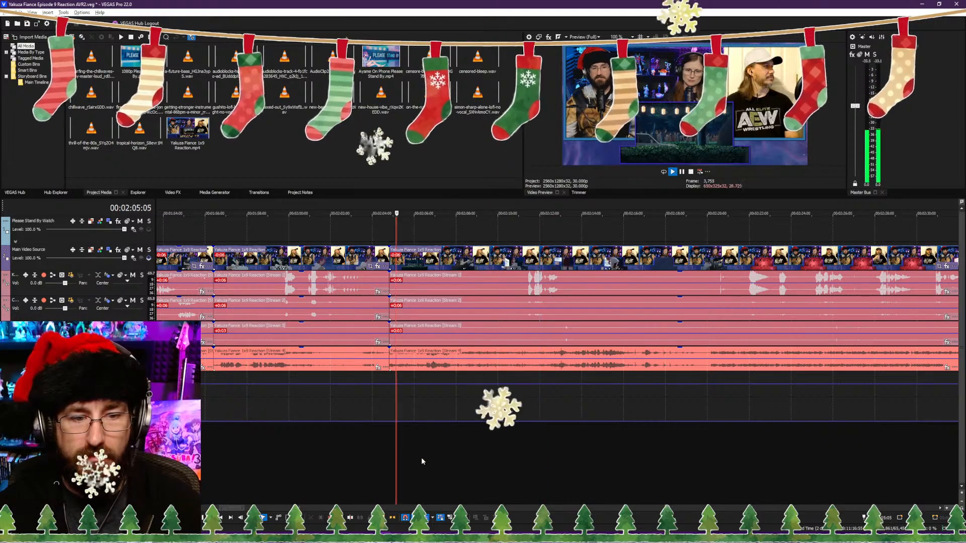
pyautogui.click(481, 451)
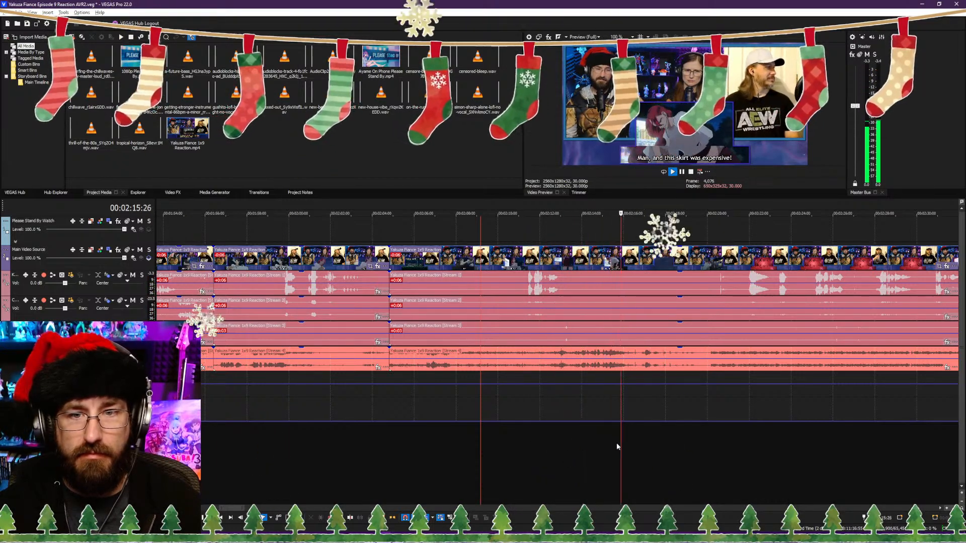
pyautogui.press('s')
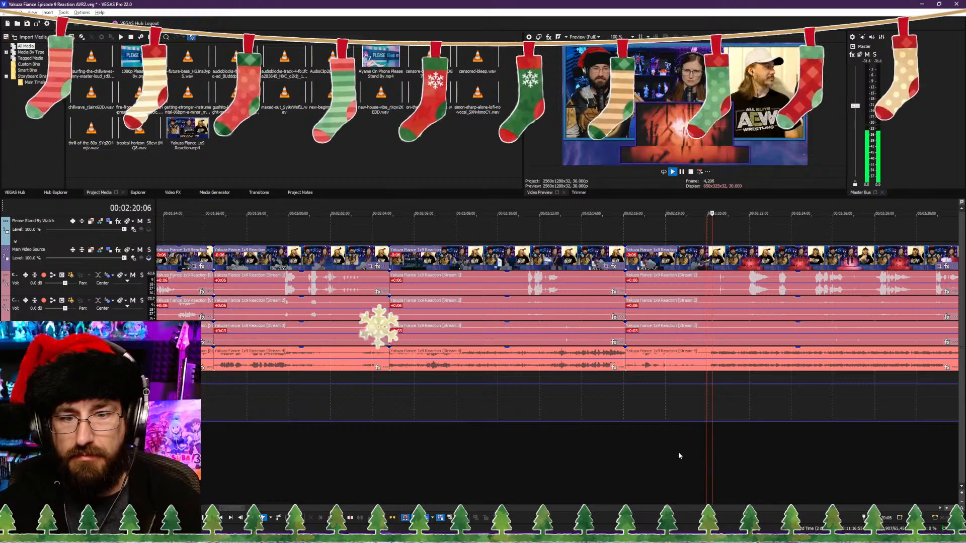
# Step: Trim the start of the clips after the split to about 00:02:18:12 and add two volume points on the show audio near 00:02:17:19
pyautogui.click(678, 456)
pyautogui.click(674, 460)
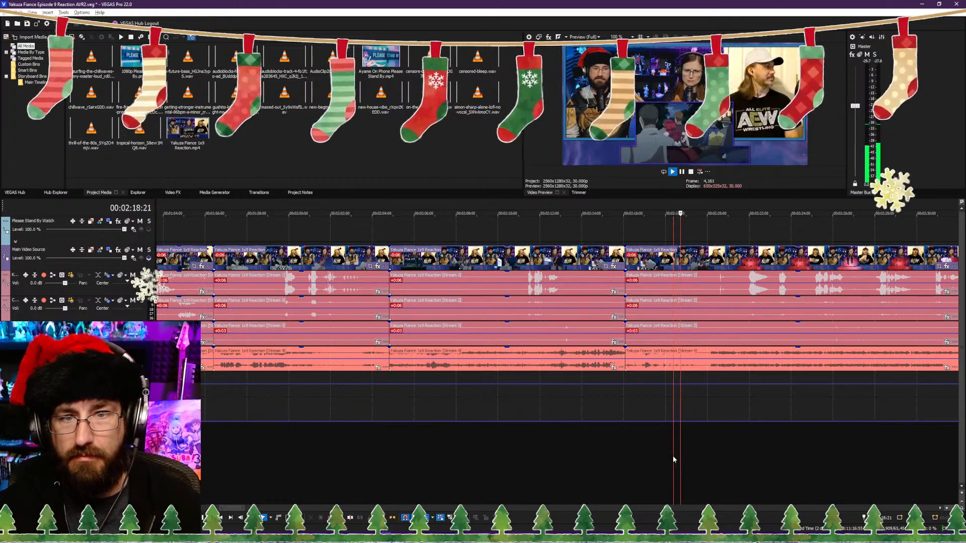
pyautogui.hotkey('alt', '[')
pyautogui.press('space')
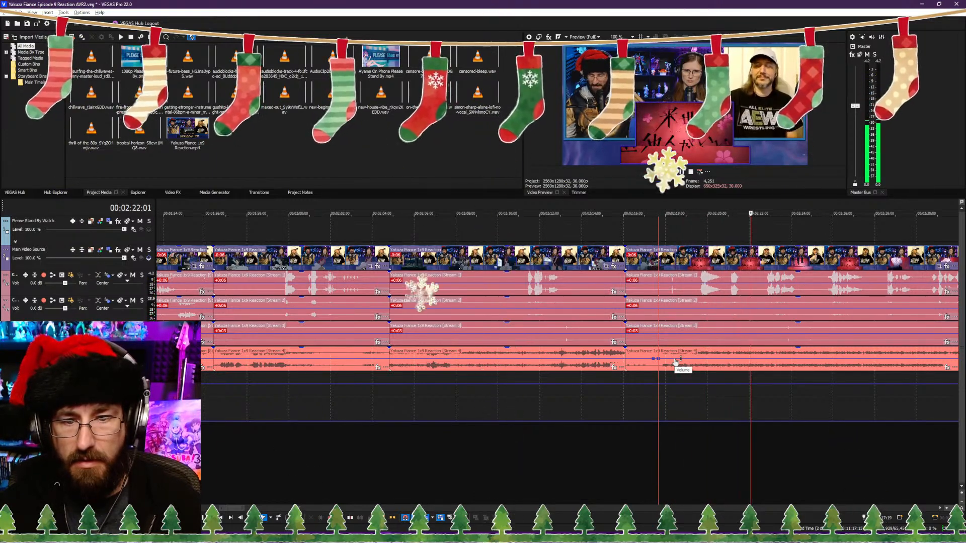
# Step: Split all clips at 00:02:21:25 and trim just under a second from the start of the following clips, closing the gap
pyautogui.scroll(-4, 668, 394)
pyautogui.scroll(5, 654, 400)
pyautogui.press('Return')
pyautogui.click(647, 438)
pyautogui.click(671, 443)
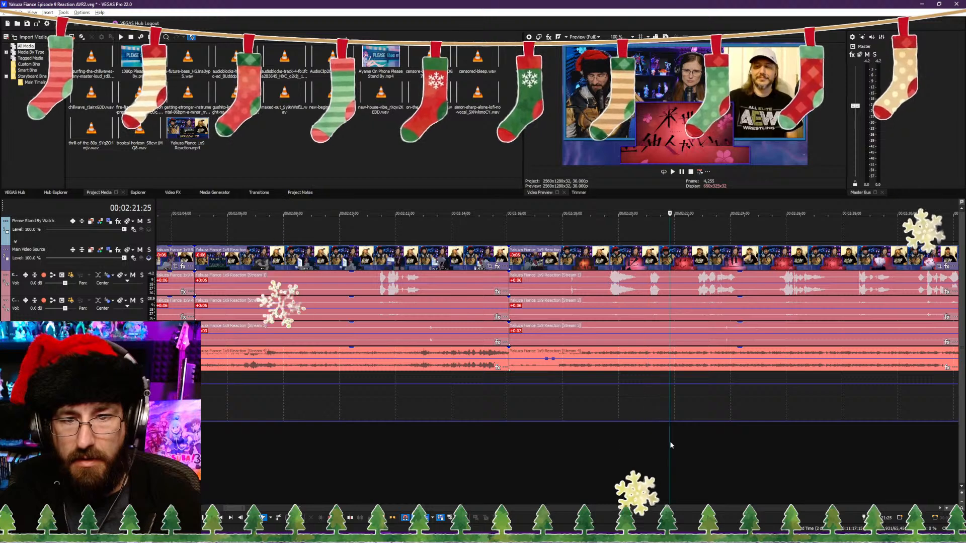
pyautogui.press('s')
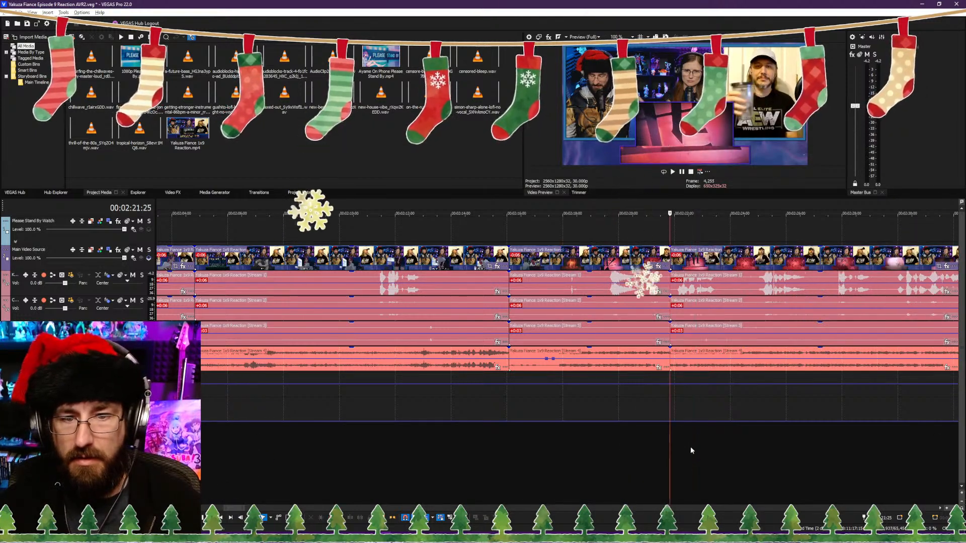
# Step: Lower the show audio's volume envelope after about 00:02:17:19, and split and trim the clips at about 00:02:27
pyautogui.press('space')
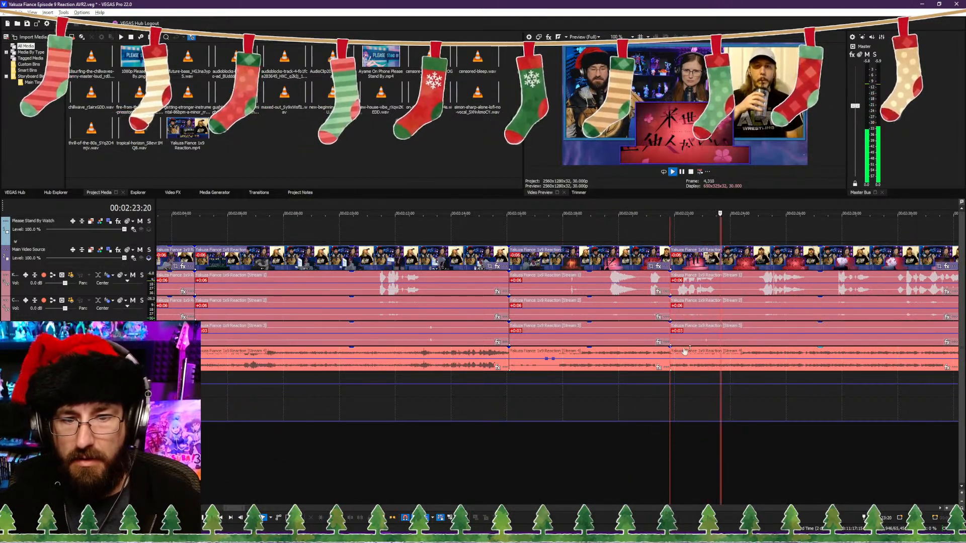
pyautogui.click(691, 462)
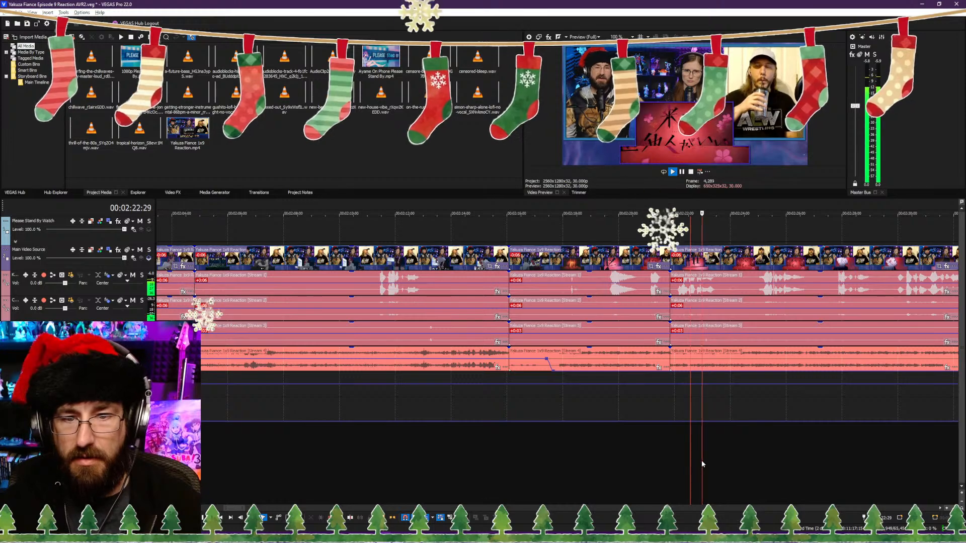
pyautogui.scroll(3, 611, 446)
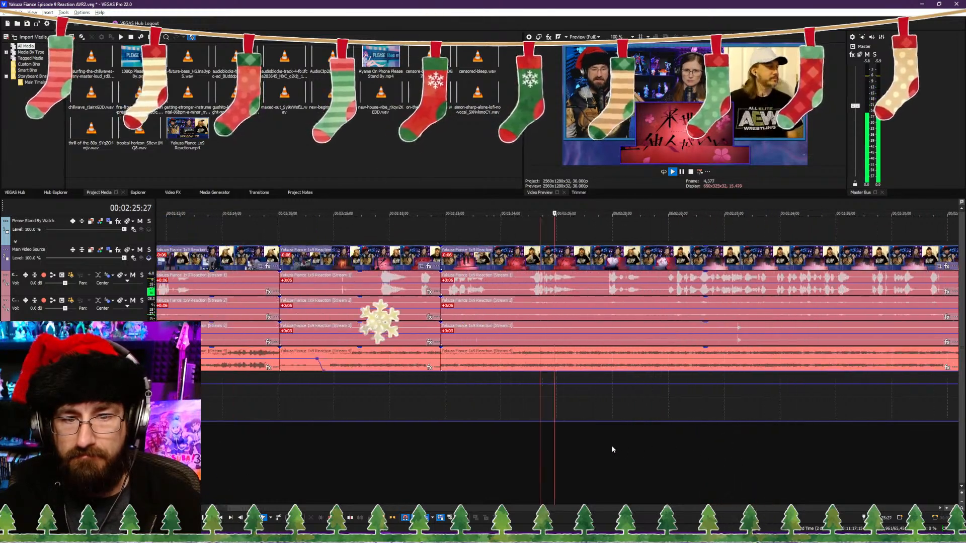
pyautogui.press('Return')
pyautogui.press('s')
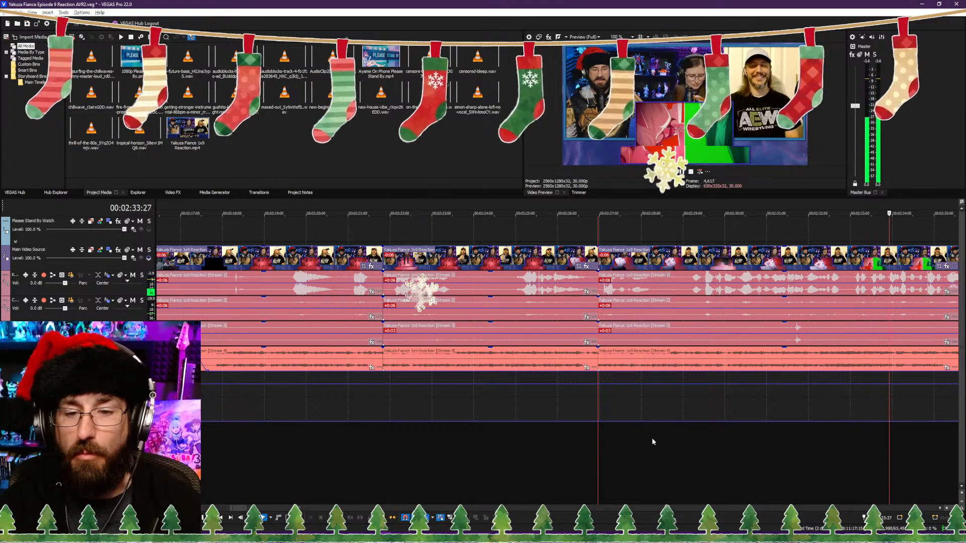
# Step: Split all clips at about 00:02:39:12 and trim the start of the following clips to about 00:02:40:04, closing the gap
pyautogui.scroll(-4, 639, 446)
pyautogui.scroll(4, 578, 463)
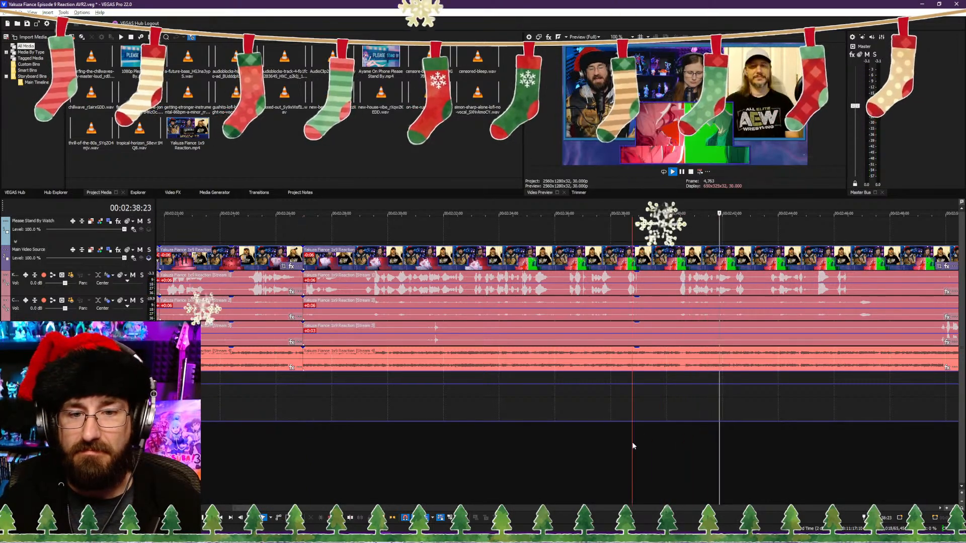
pyautogui.press('Return')
pyautogui.press('s')
pyautogui.click(665, 440)
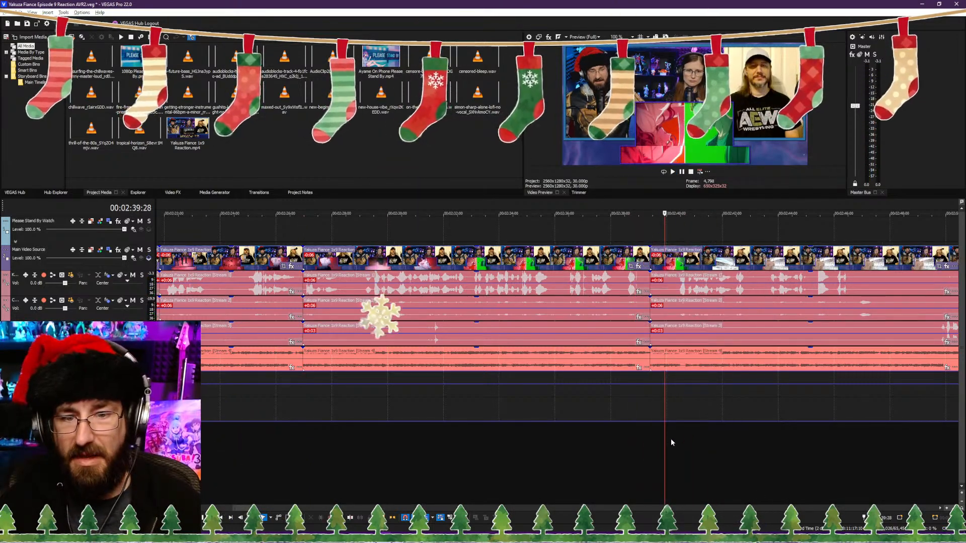
pyautogui.click(671, 438)
pyautogui.hotkey('alt', '[')
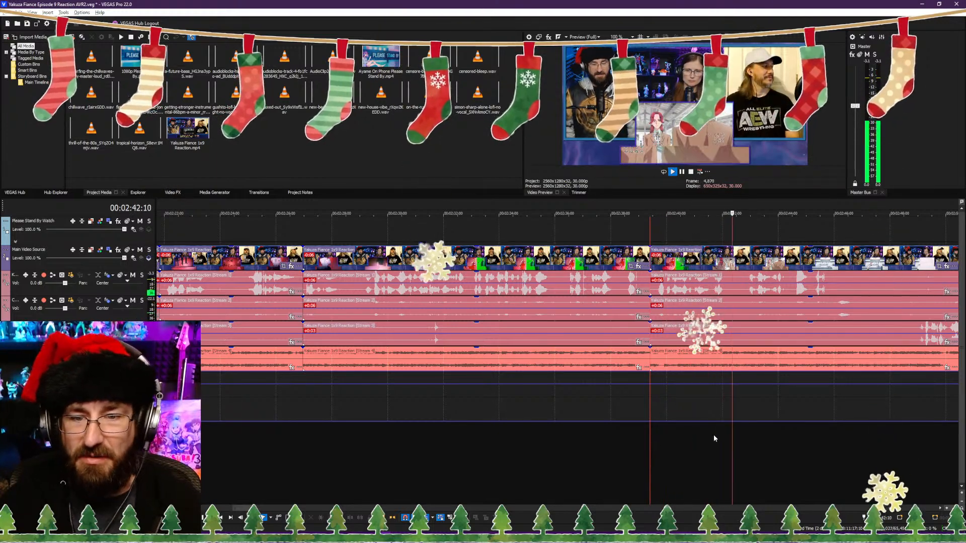
# Step: Split all clips at 00:02:46:25, trim about two seconds from the start of the following clips, and play from the cut
pyautogui.click(714, 450)
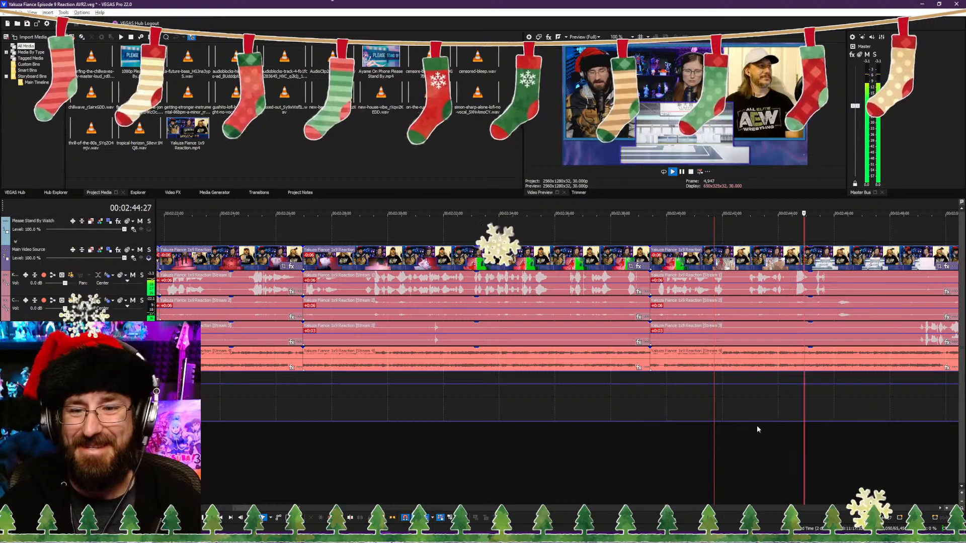
pyautogui.hscroll(4, 758, 426)
pyautogui.press('Return')
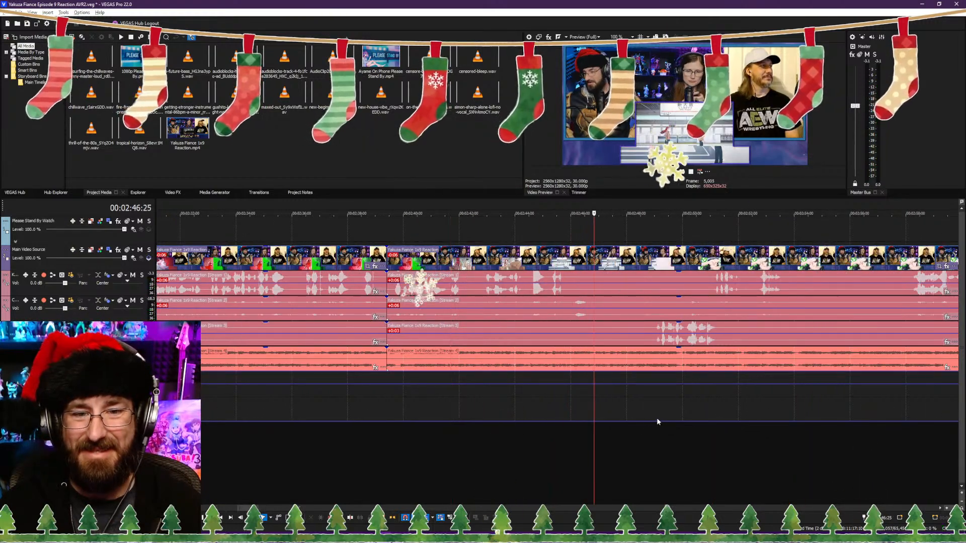
pyautogui.press('s')
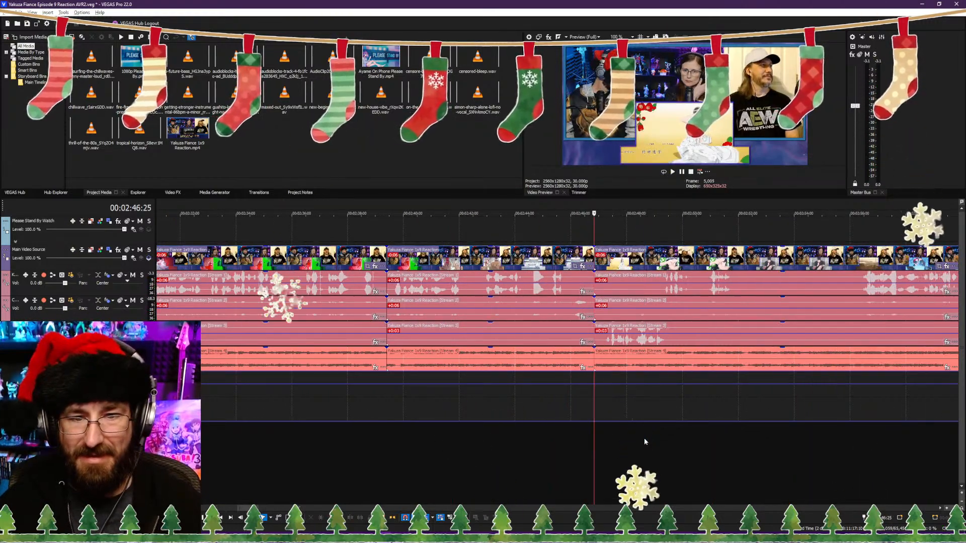
pyautogui.press('space')
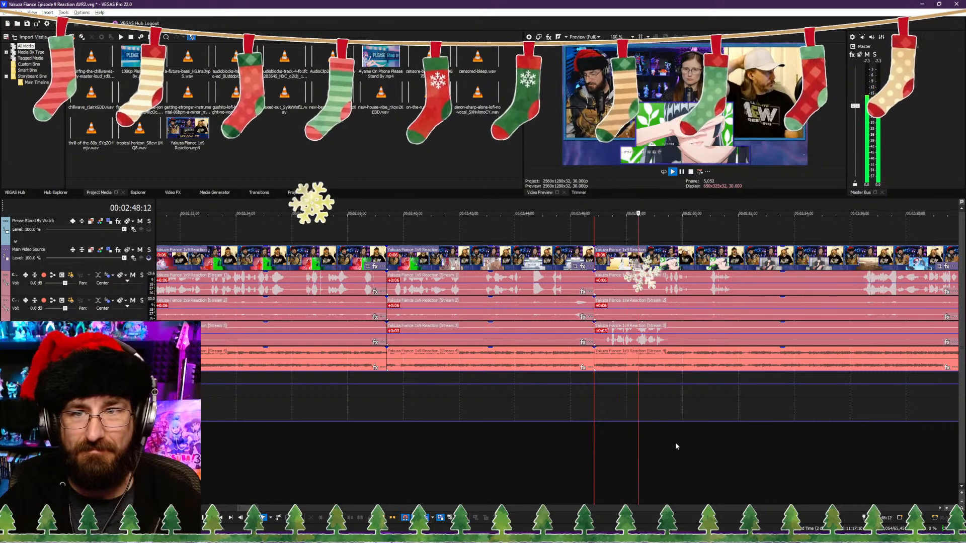
# Step: Split all clips at 00:02:52:02 and trim the start of the following clips to about 00:02:56, closing the gap
pyautogui.scroll(-3, 638, 433)
pyautogui.scroll(3, 624, 434)
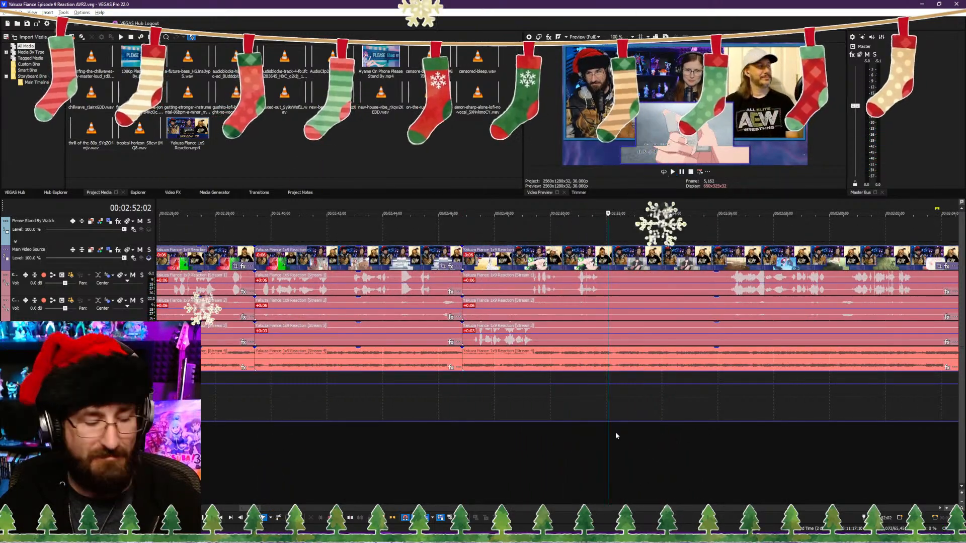
pyautogui.press('s')
pyautogui.click(717, 441)
pyautogui.hotkey('alt', '[')
pyautogui.press('space')
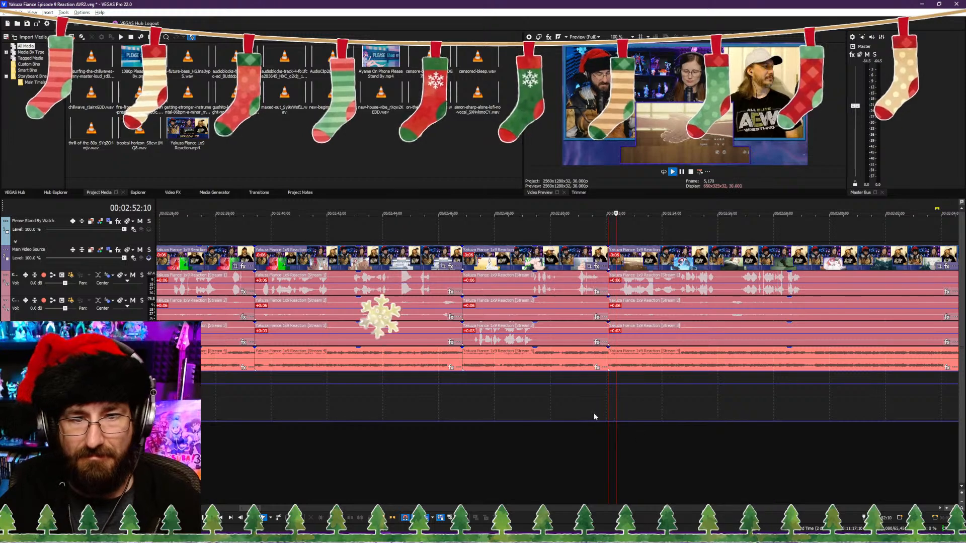
# Step: Split all clips at 00:02:59:08 and check the footage around 00:03:05:08 for the next resume point
pyautogui.scroll(2, 595, 414)
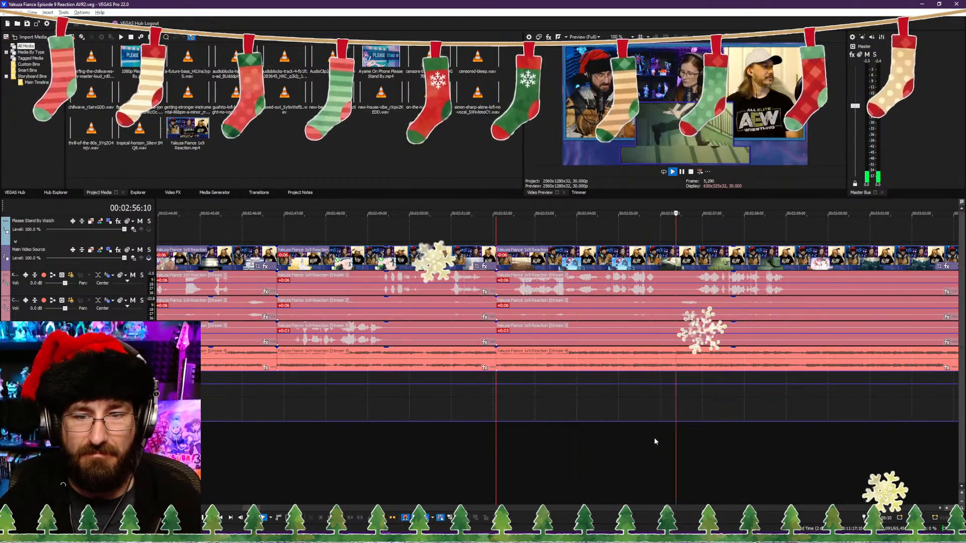
pyautogui.scroll(-2, 654, 440)
pyautogui.scroll(2, 590, 438)
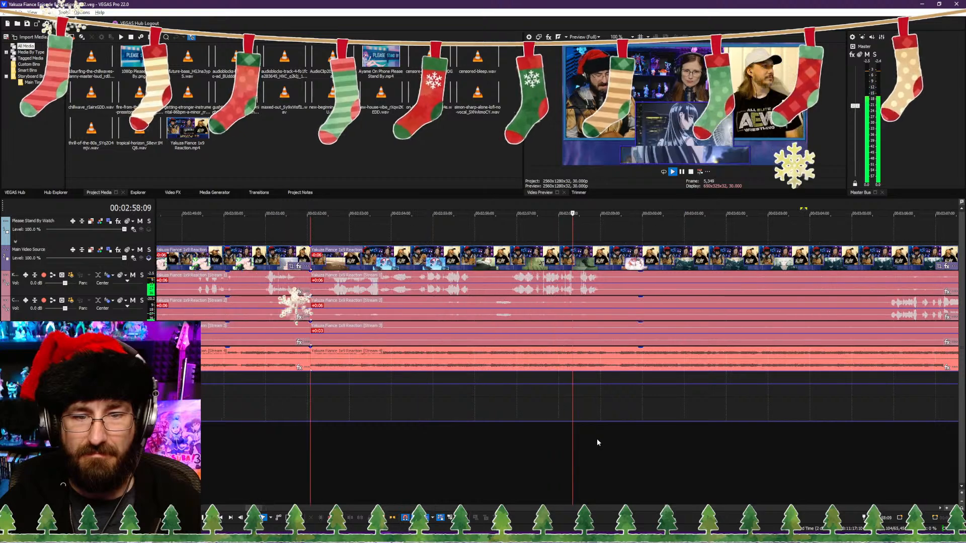
pyautogui.press('space')
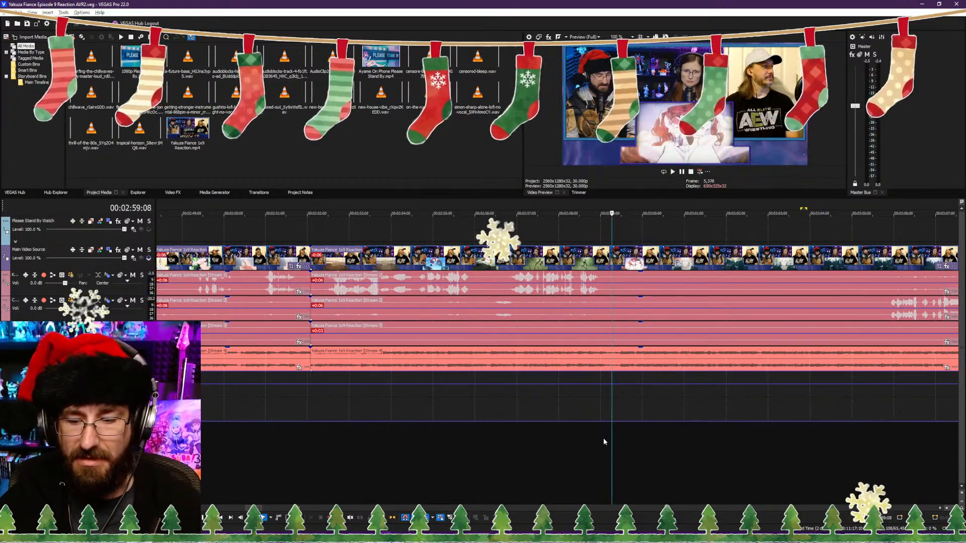
pyautogui.press('s')
pyautogui.click(863, 446)
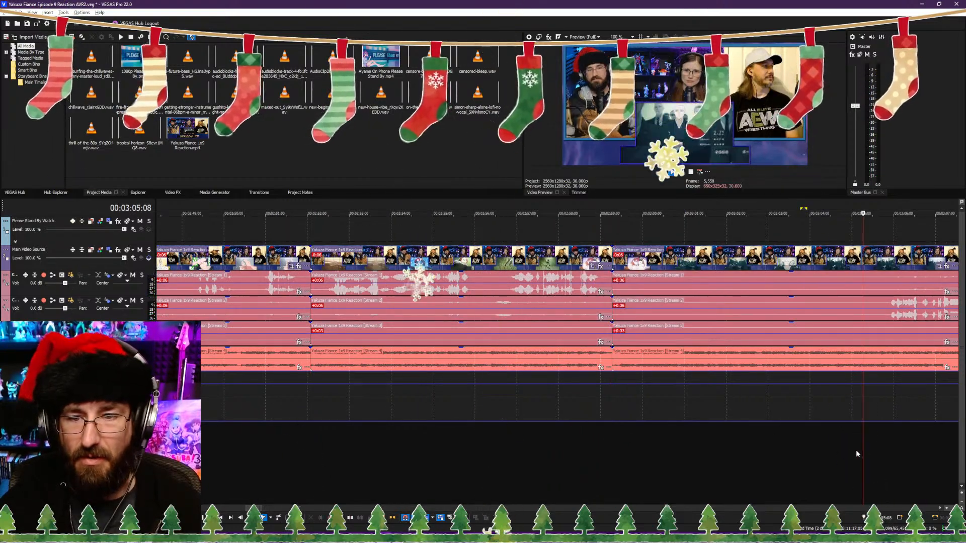
pyautogui.press('space')
pyautogui.press('space')
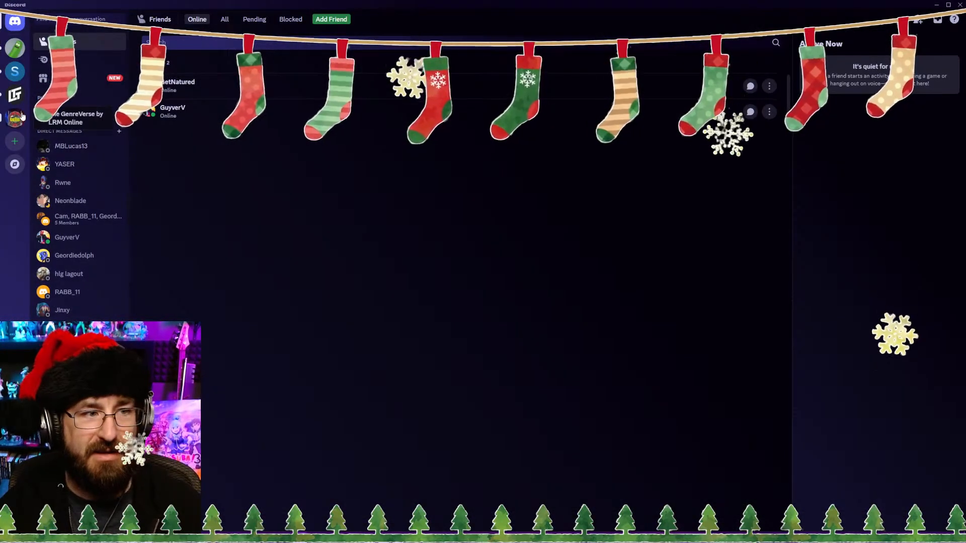
# Step: Switch to Discord and look through the recent pet photos in the pets-pets-pets channel
pyautogui.click(21, 117)
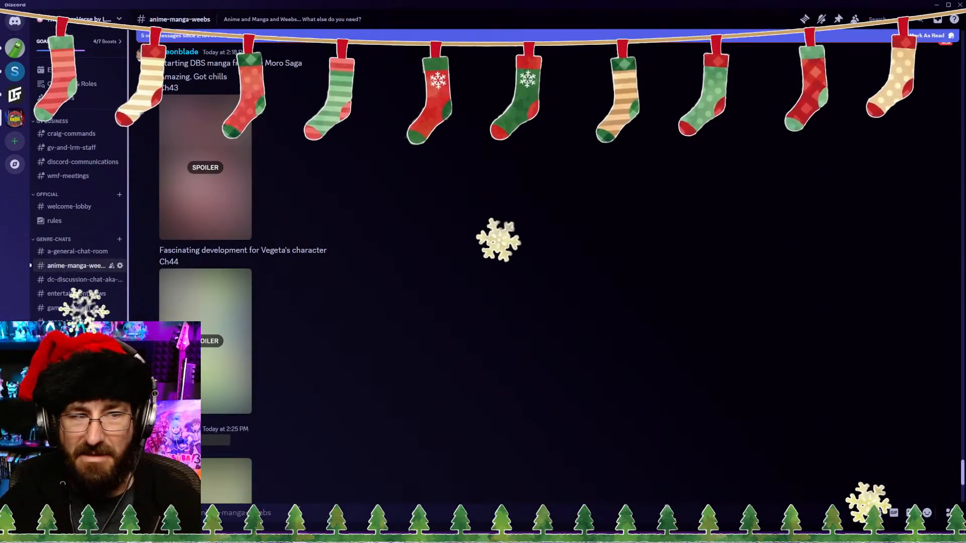
pyautogui.click(75, 378)
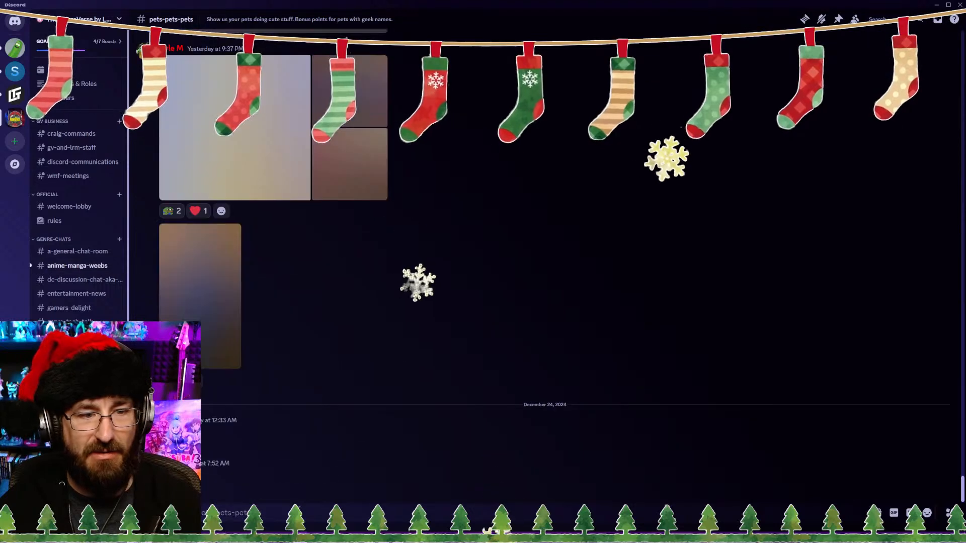
pyautogui.scroll(3, 455, 449)
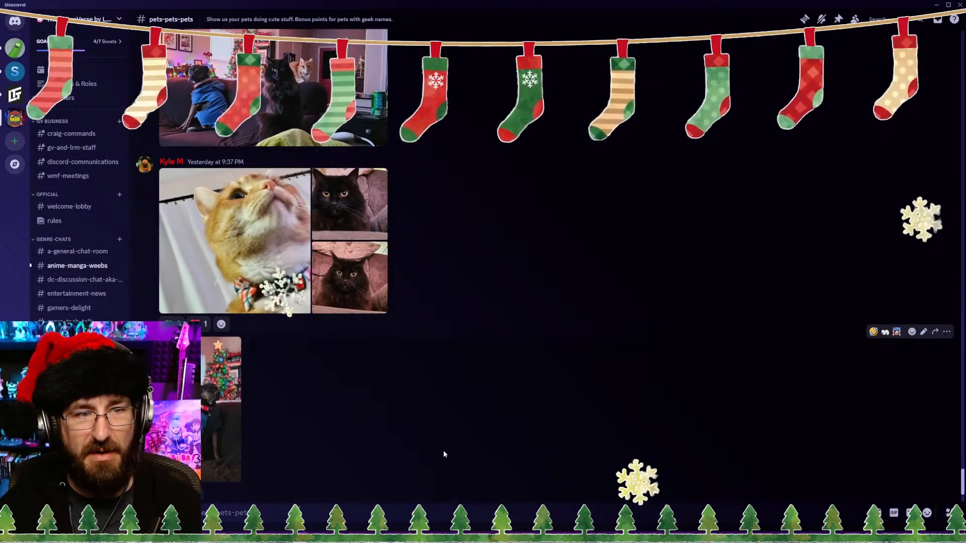
pyautogui.scroll(1, 448, 452)
pyautogui.scroll(5, 448, 451)
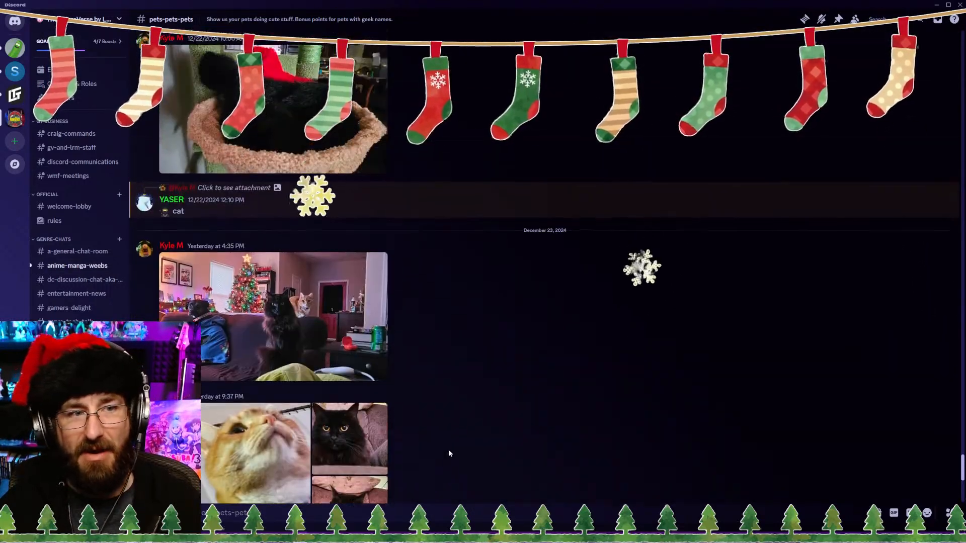
pyautogui.scroll(-3, 448, 453)
pyautogui.scroll(-2, 448, 452)
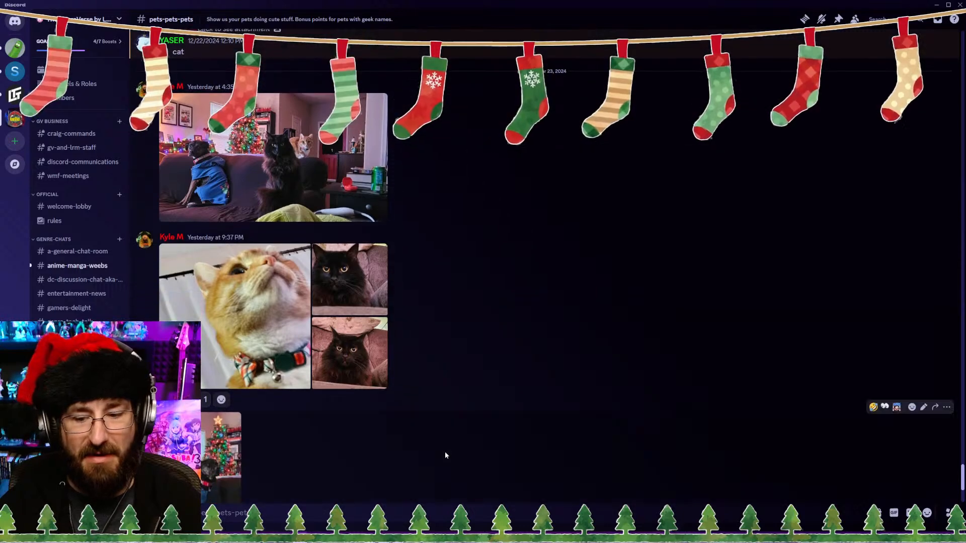
pyautogui.scroll(-3, 449, 454)
pyautogui.scroll(2, 449, 456)
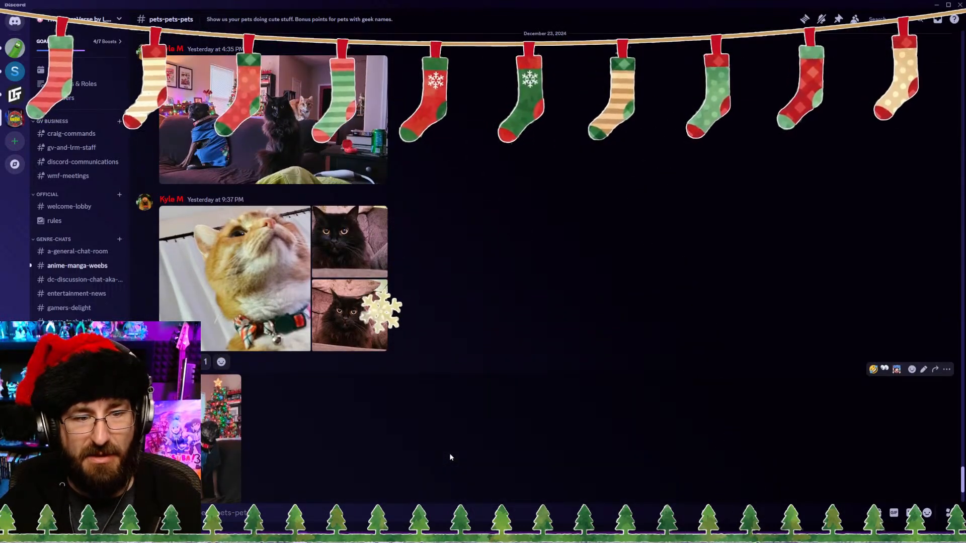
# Step: View the black cat photo enlarged, then find the older photo of the orange cat behind the keyboard and enlarge it
pyautogui.click(353, 303)
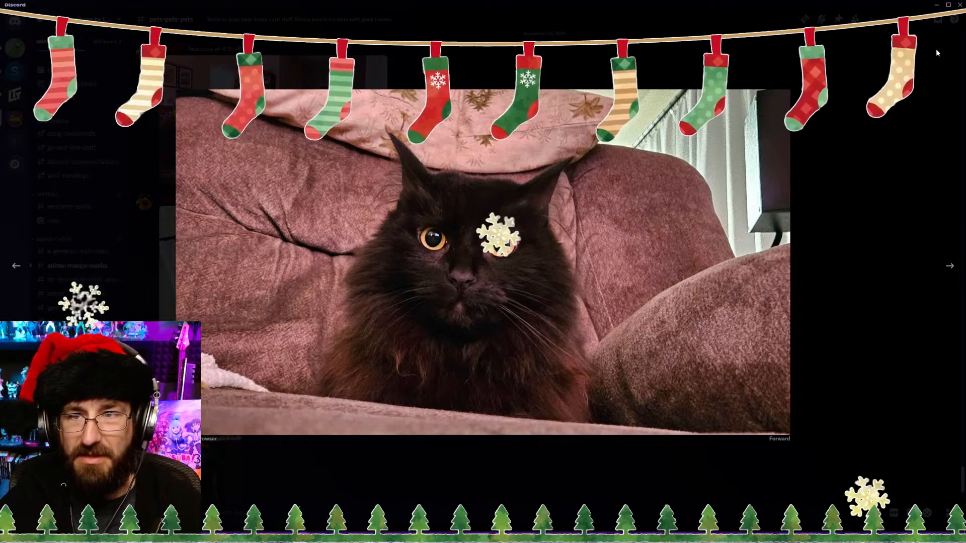
pyautogui.click(148, 143)
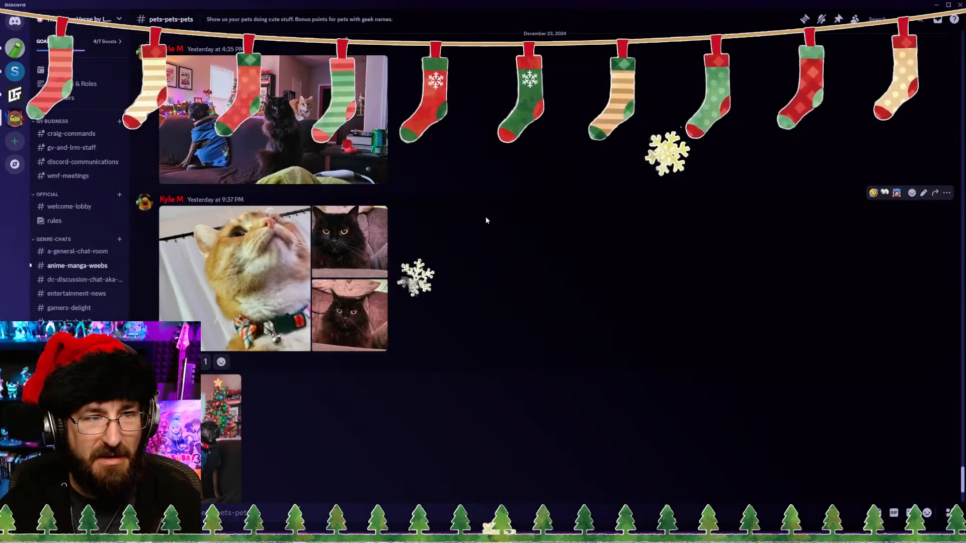
pyautogui.scroll(10, 481, 249)
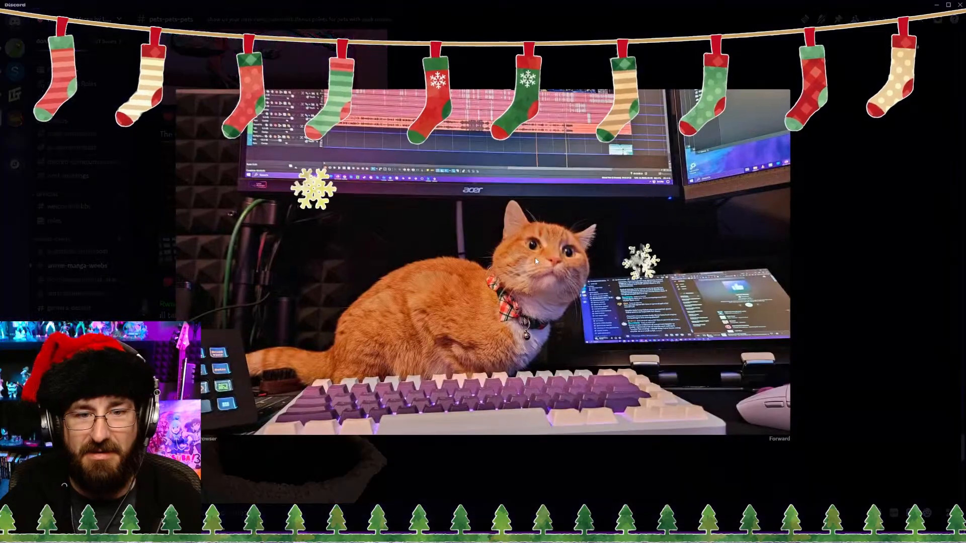
# Step: Close the enlarged cat photo in Discord and switch back to the VEGAS Pro project
pyautogui.click(867, 169)
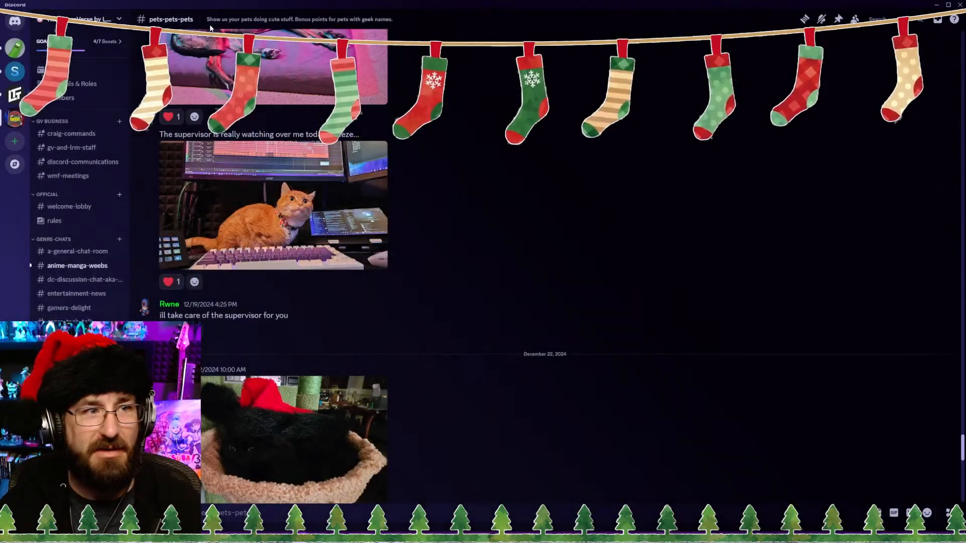
pyautogui.moveTo(453, 5); pyautogui.dragTo(352, 542)
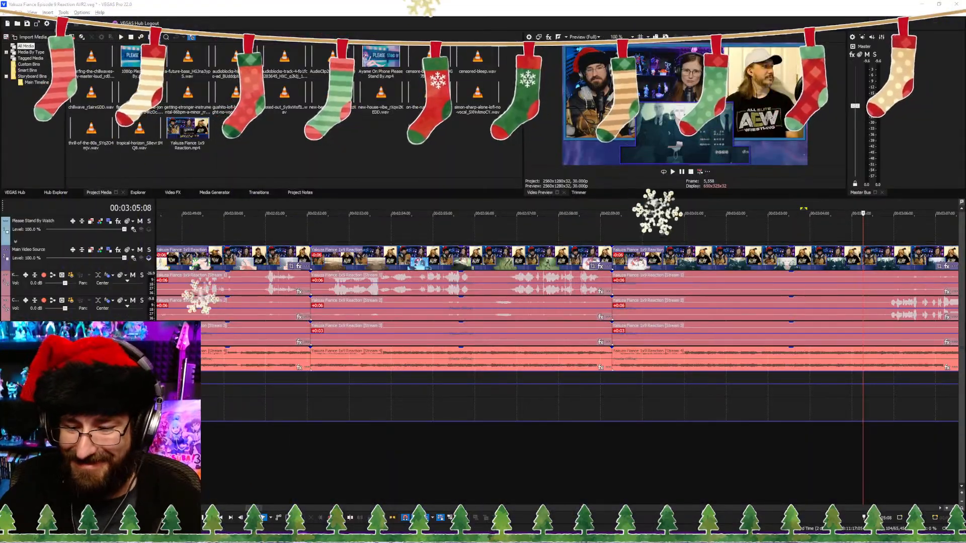
pyautogui.click(595, 467)
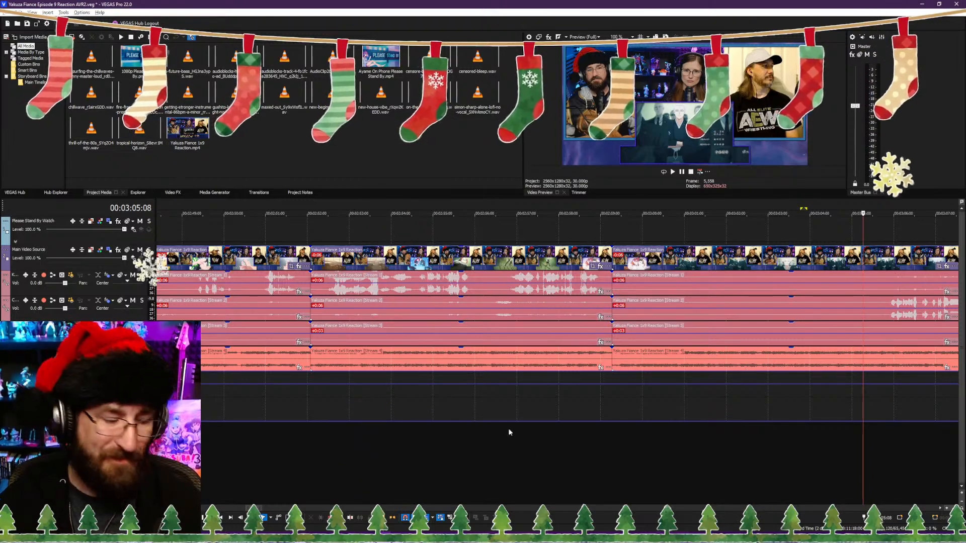
# Step: Trim the start of all clips after the 00:02:59:08 split to about 00:03:06, where the speech resumes, closing the gap
pyautogui.click(597, 456)
pyautogui.scroll(2, 629, 443)
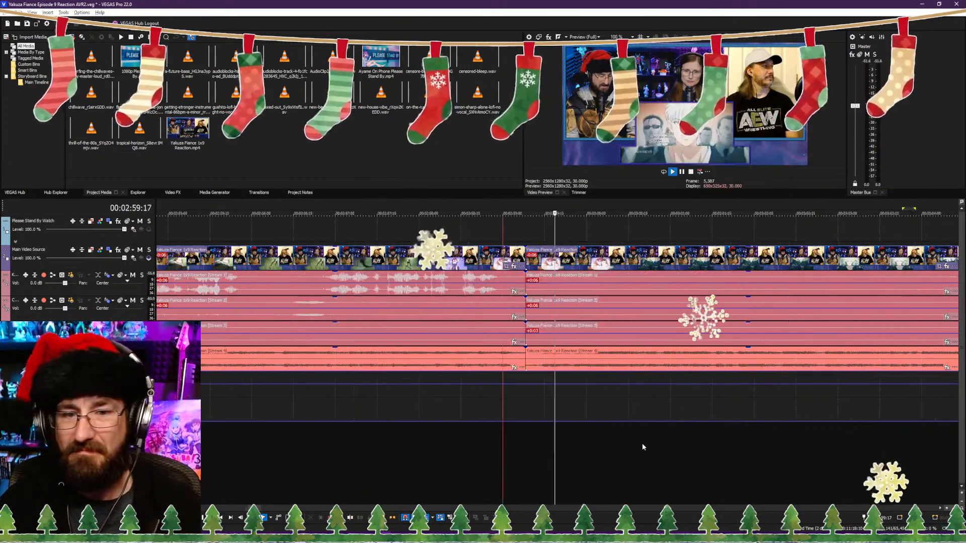
pyautogui.scroll(-2, 634, 444)
pyautogui.click(731, 439)
pyautogui.click(778, 440)
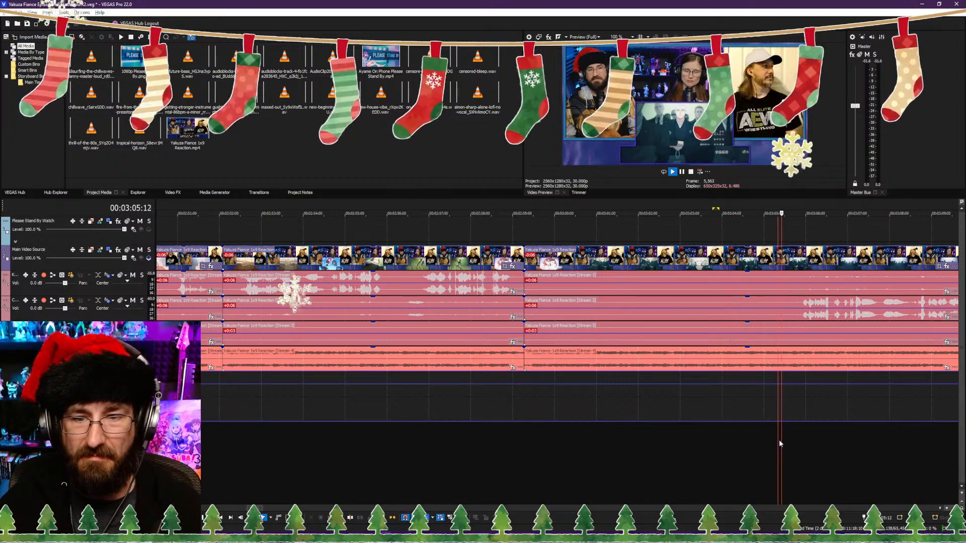
pyautogui.click(796, 448)
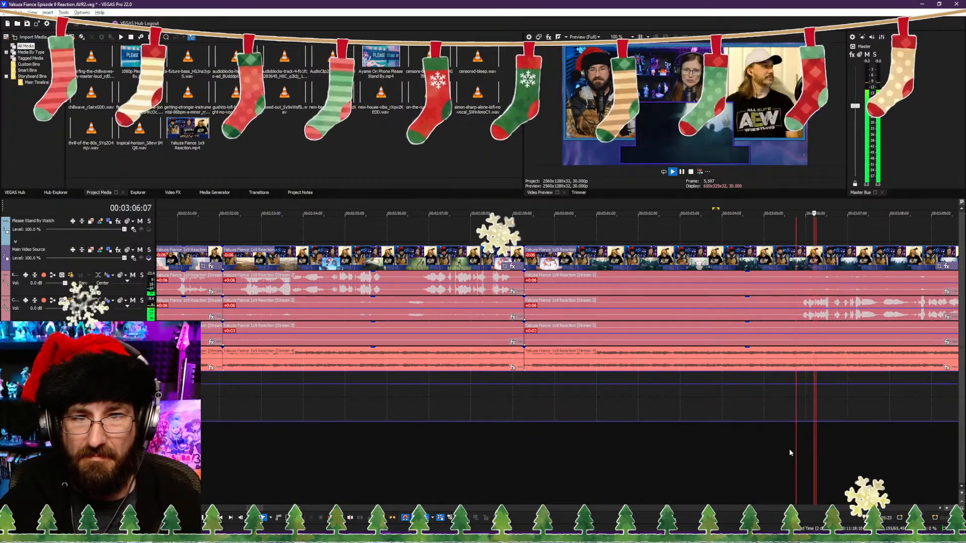
pyautogui.press('space')
pyautogui.click(789, 453)
pyautogui.click(543, 433)
pyautogui.press('space')
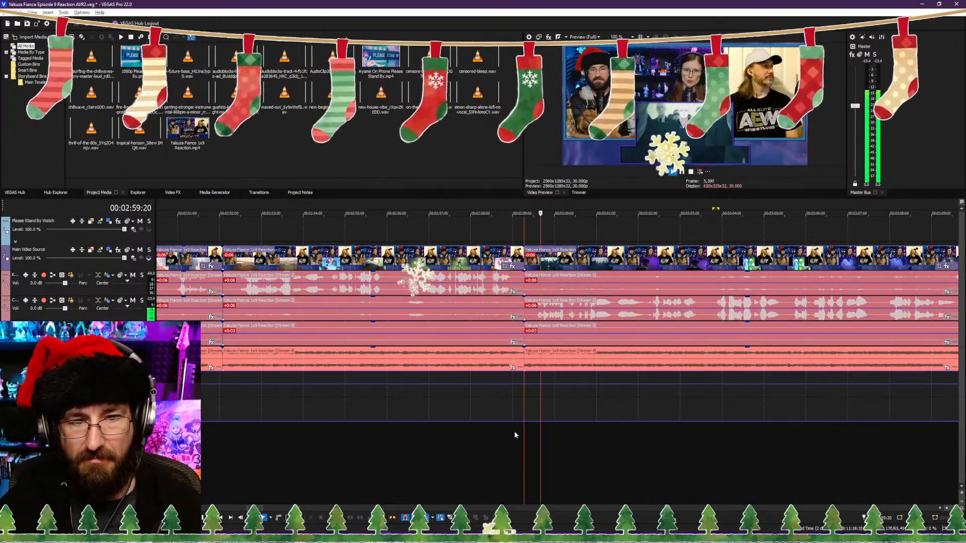
# Step: Play through the conversation after the new cut and split all clips at 00:03:18:18
pyautogui.scroll(-3, 554, 436)
pyautogui.scroll(3, 582, 440)
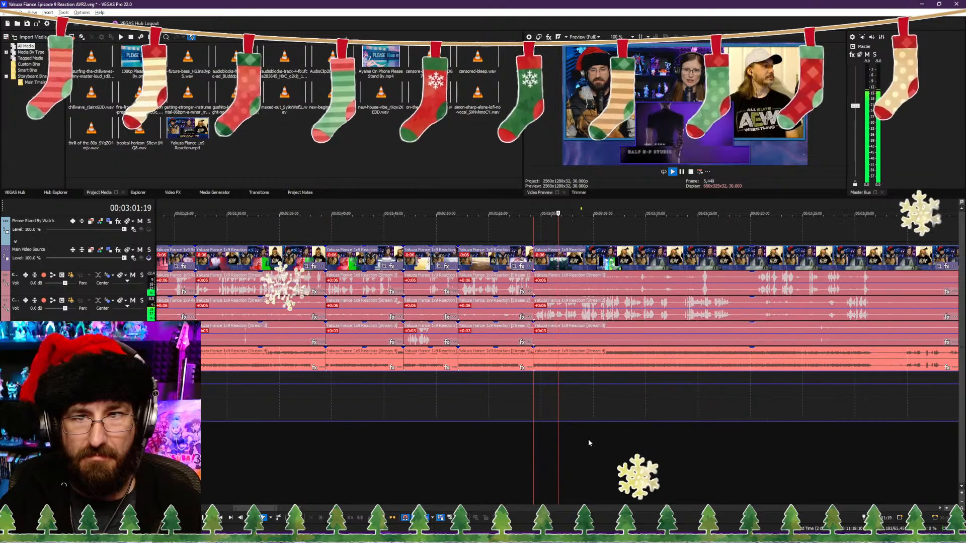
pyautogui.click(601, 436)
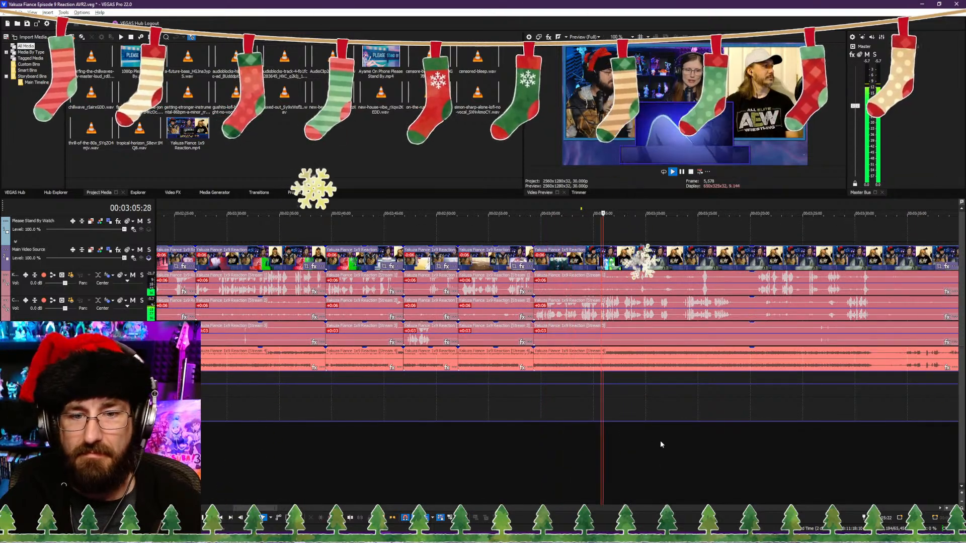
pyautogui.click(660, 440)
pyautogui.click(705, 441)
pyautogui.scroll(-2, 679, 441)
pyautogui.scroll(6, 606, 427)
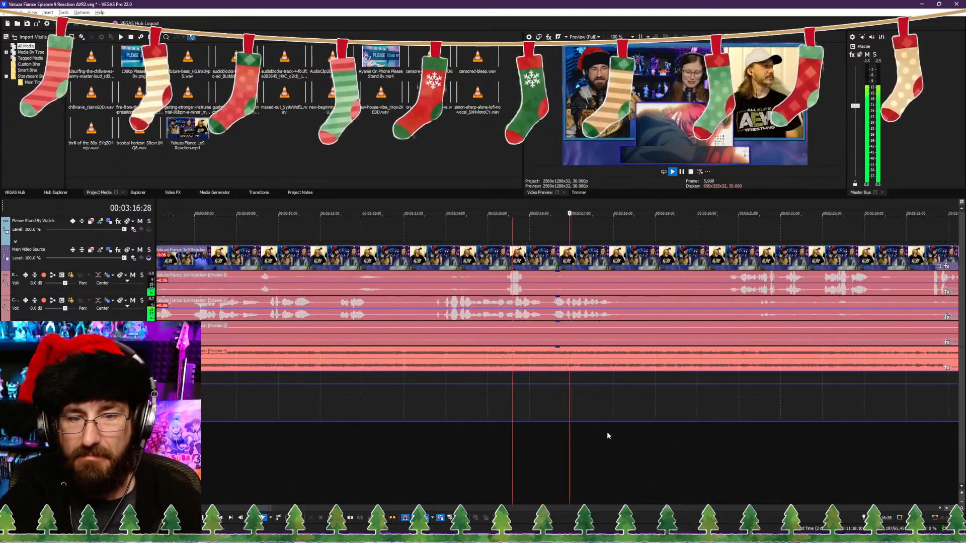
pyautogui.press('space')
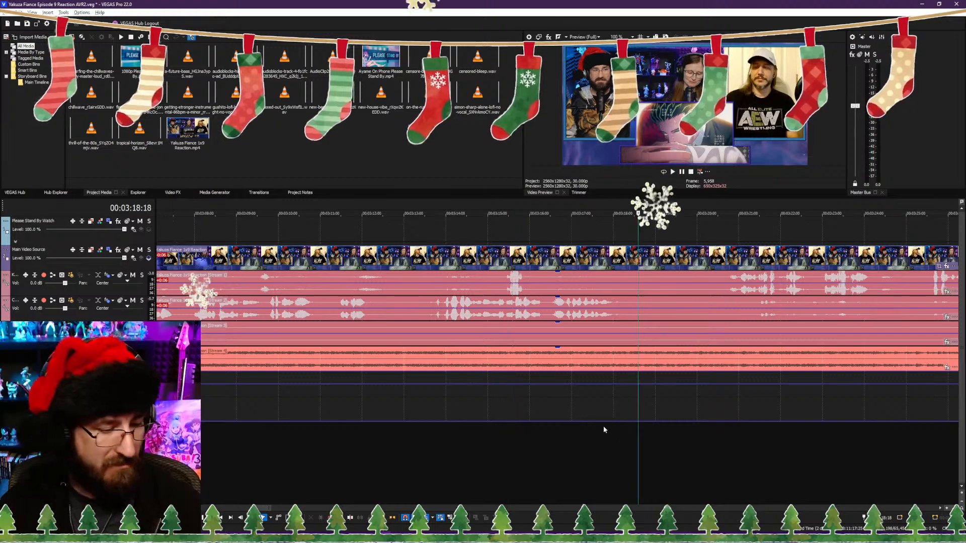
pyautogui.press('s')
# Step: Trim the start of the clips after the split to about 00:03:20, closing the gap, and save the project
pyautogui.click(716, 431)
pyautogui.hotkey('alt', '[')
pyautogui.hotkey('ctrl', 's')
pyautogui.press('space')
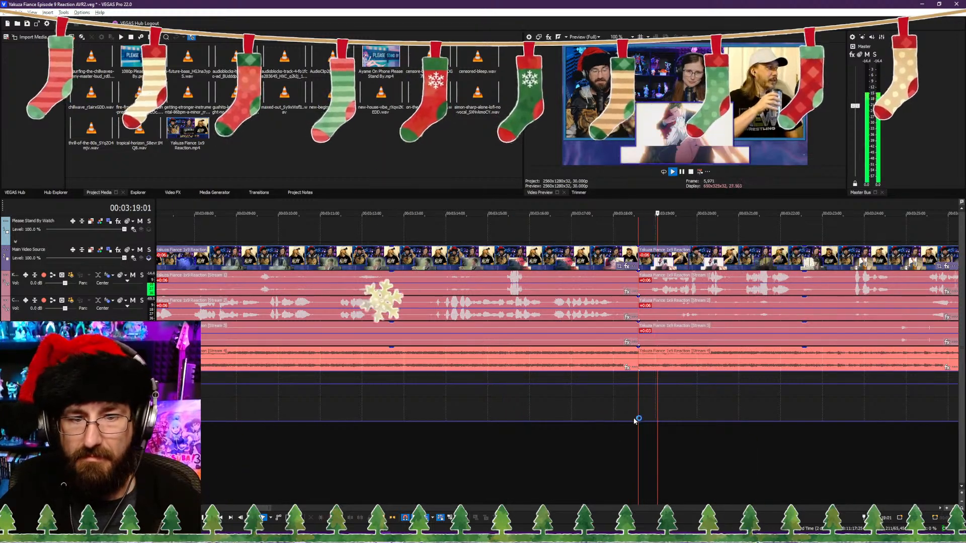
# Step: Add volume envelope points on the show audio and raise its level at about 00:03:30, where the talking ends
pyautogui.scroll(-5, 619, 421)
pyautogui.scroll(4, 586, 421)
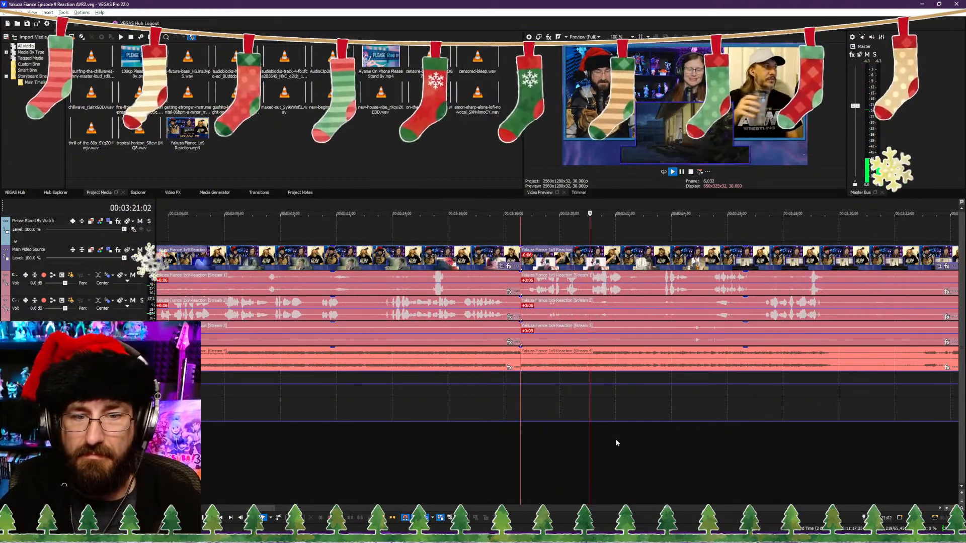
pyautogui.click(839, 373)
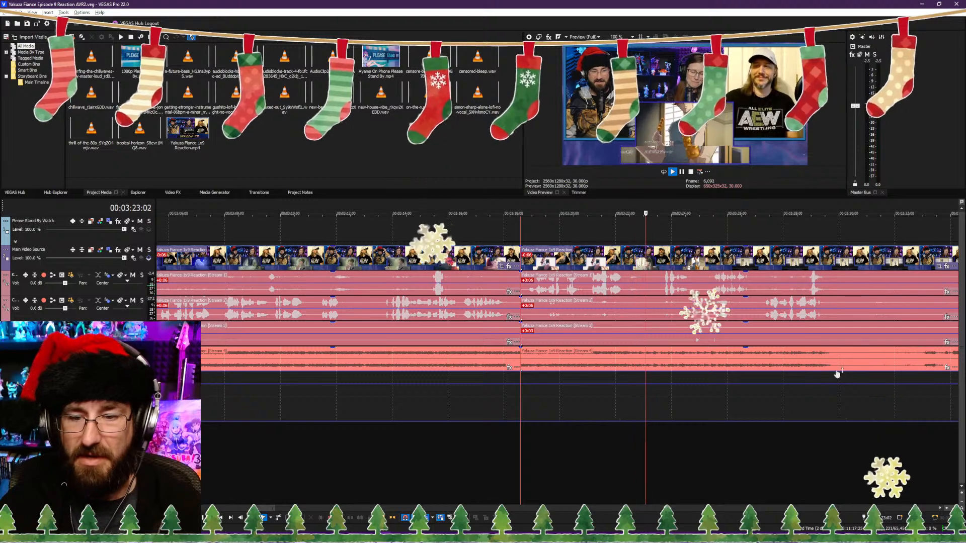
pyautogui.click(841, 371)
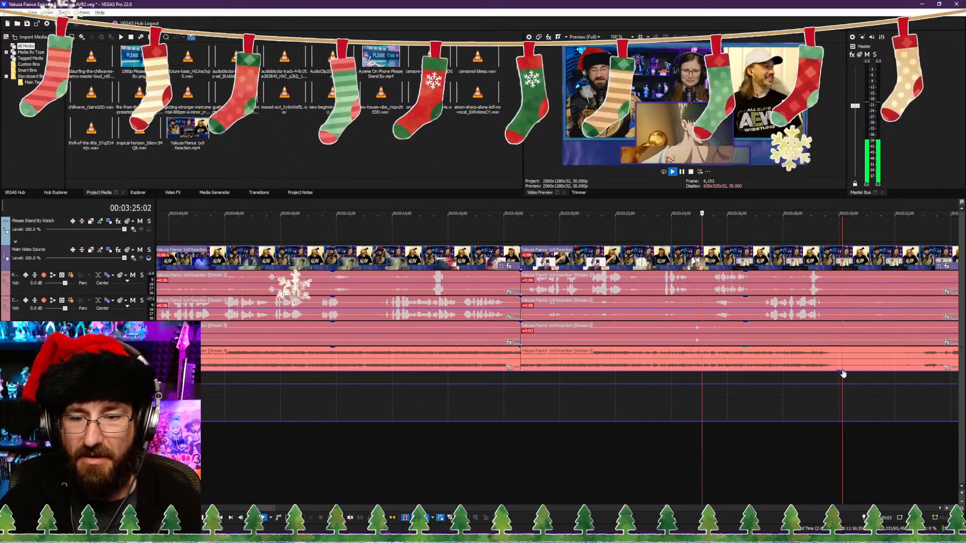
pyautogui.rightClick(842, 372)
pyautogui.click(867, 384)
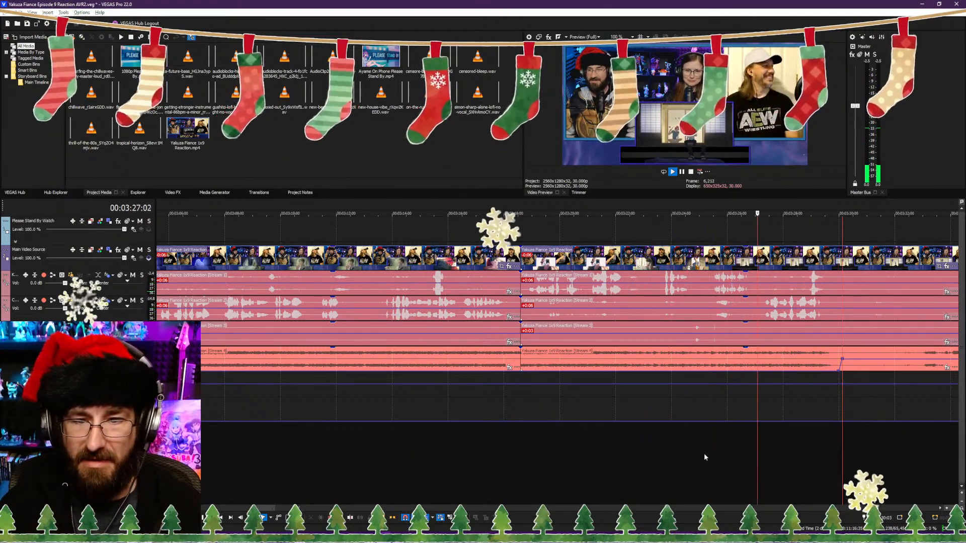
pyautogui.scroll(-5, 632, 423)
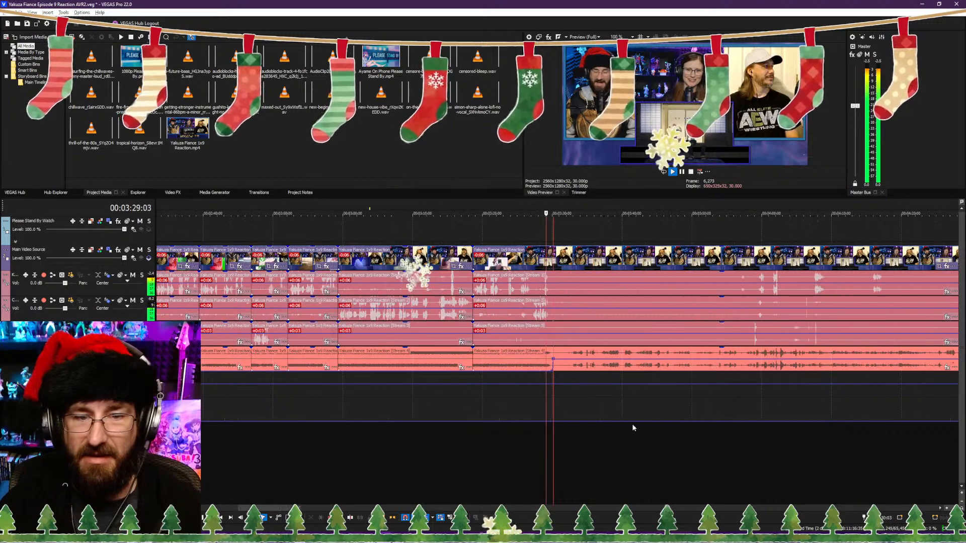
pyautogui.scroll(5, 624, 422)
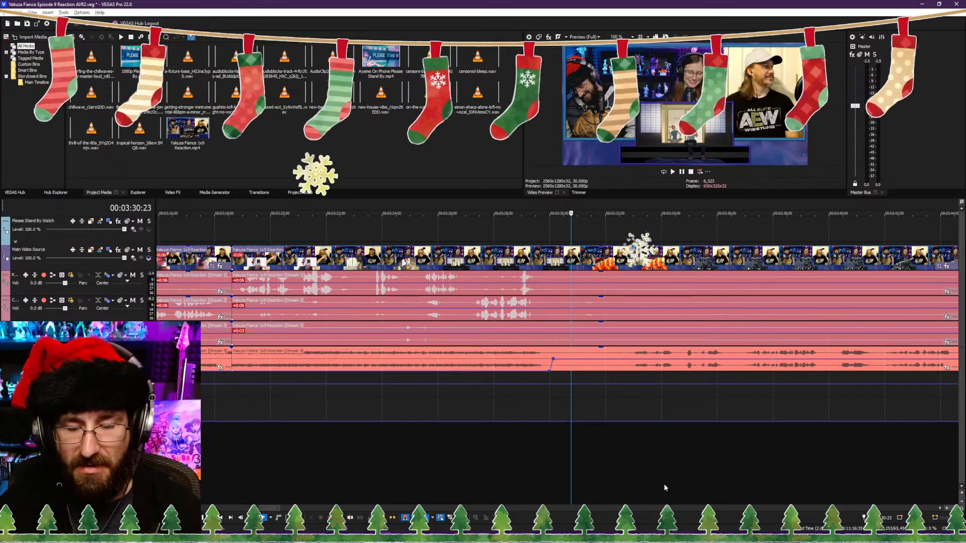
pyautogui.scroll(5, 587, 447)
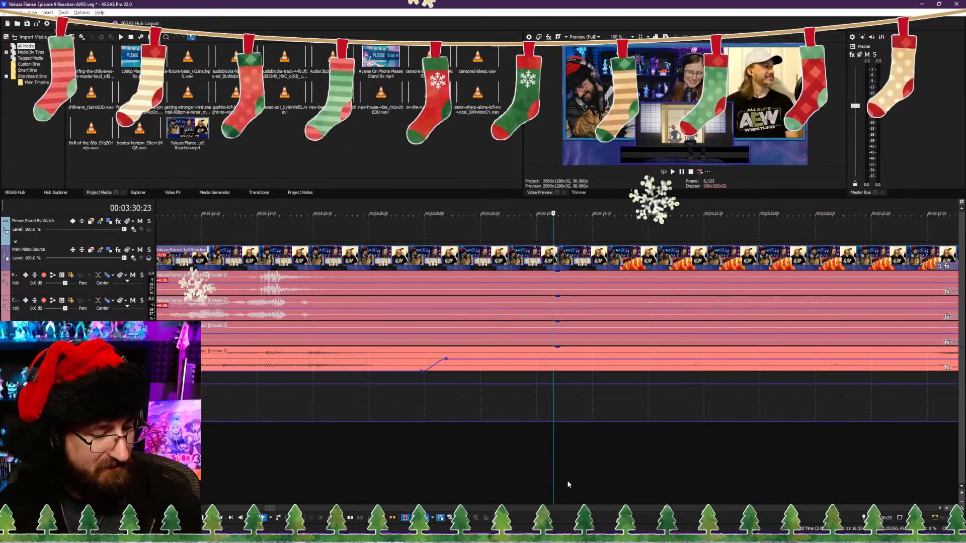
pyautogui.scroll(-10, 546, 475)
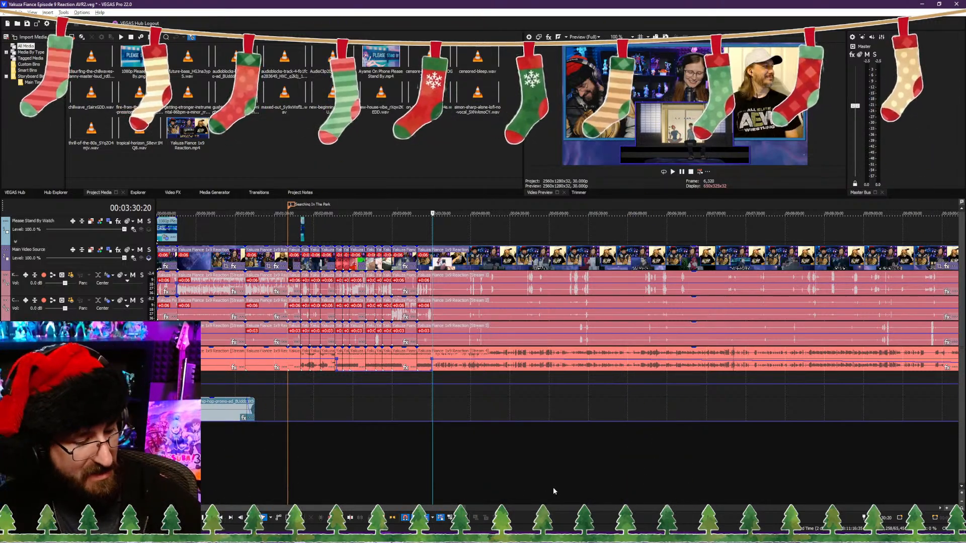
# Step: Review the show footage between about 00:03:30 and 00:04:11 for the next section worth keeping
pyautogui.click(485, 475)
pyautogui.press('space')
pyautogui.scroll(2, 473, 476)
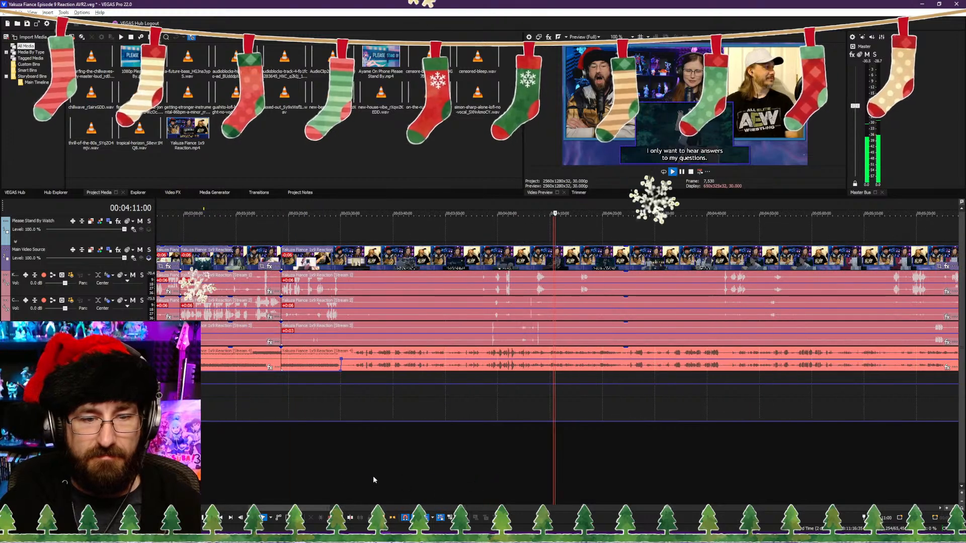
pyautogui.click(339, 477)
pyautogui.scroll(2, 483, 484)
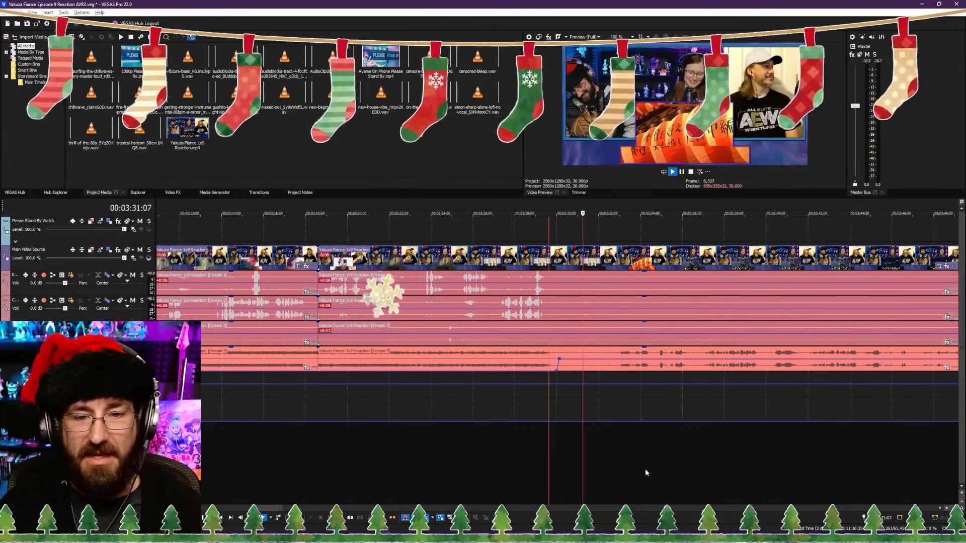
pyautogui.scroll(-3, 654, 472)
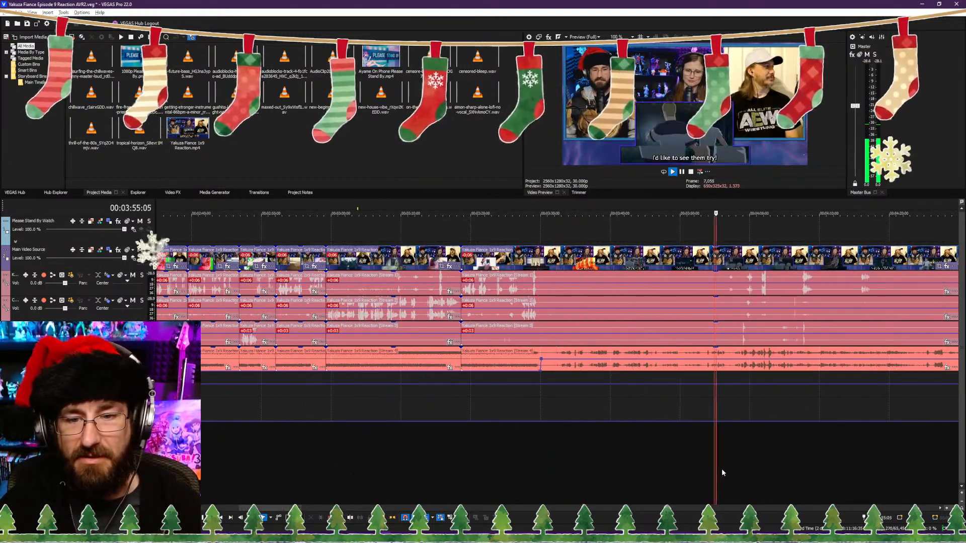
pyautogui.scroll(2, 729, 460)
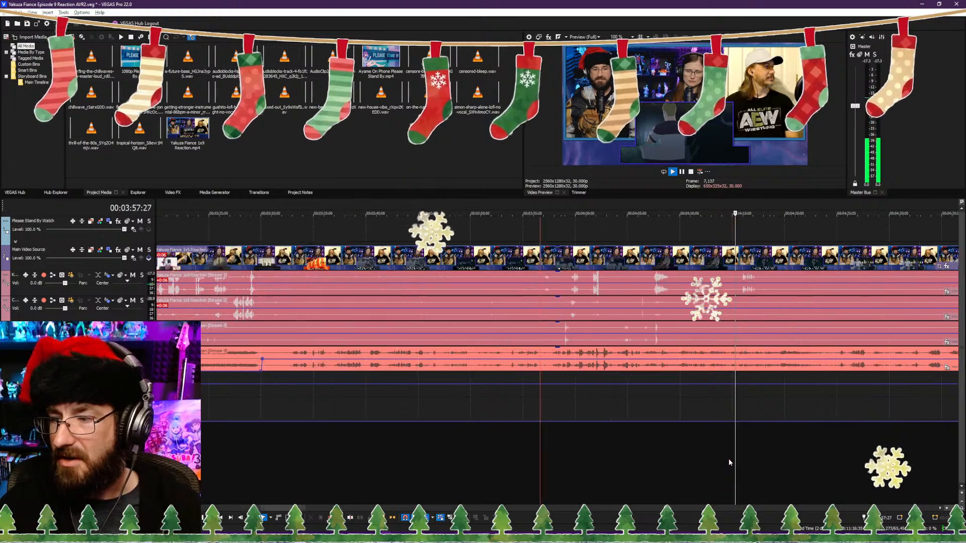
pyautogui.scroll(2, 723, 457)
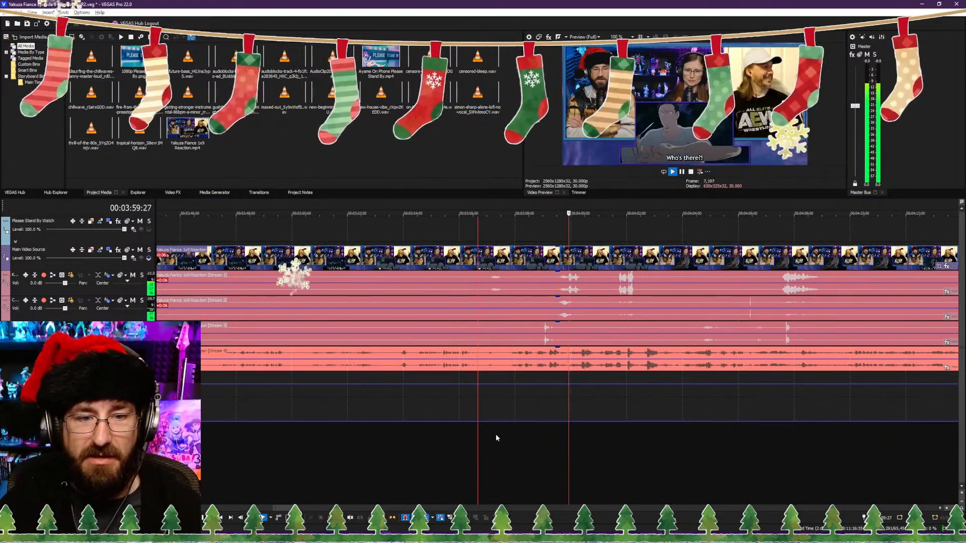
pyautogui.click(387, 437)
pyautogui.scroll(-1, 397, 439)
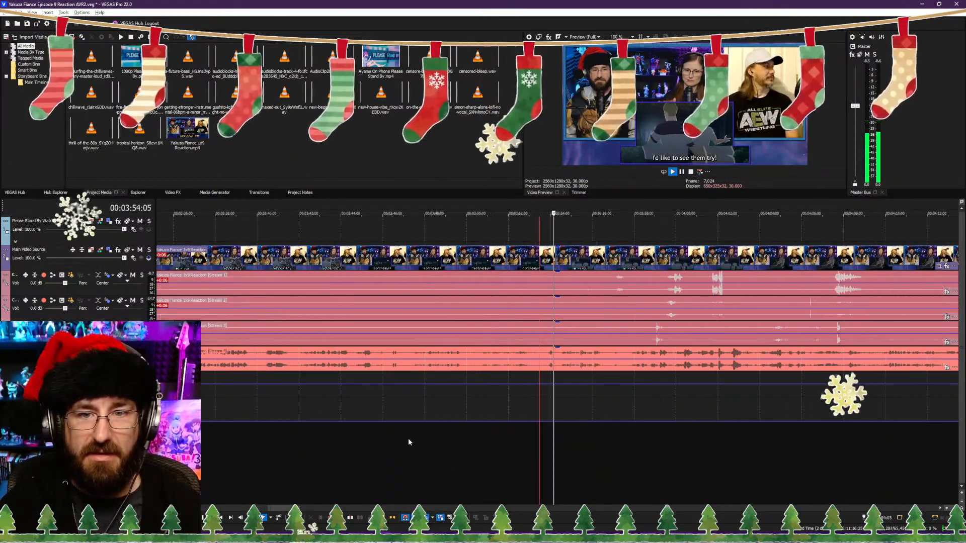
pyautogui.click(475, 446)
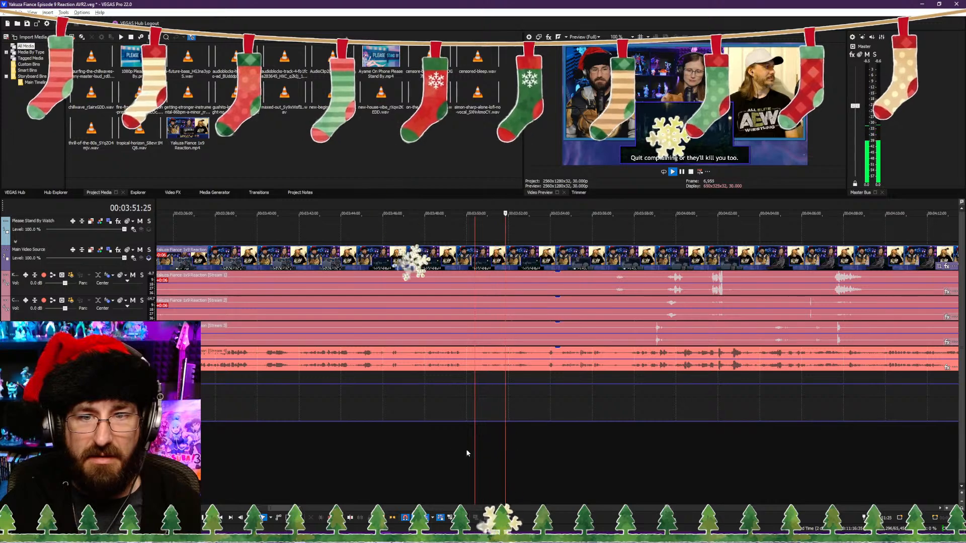
pyautogui.click(384, 438)
pyautogui.click(303, 436)
pyautogui.click(261, 435)
pyautogui.scroll(-2, 412, 445)
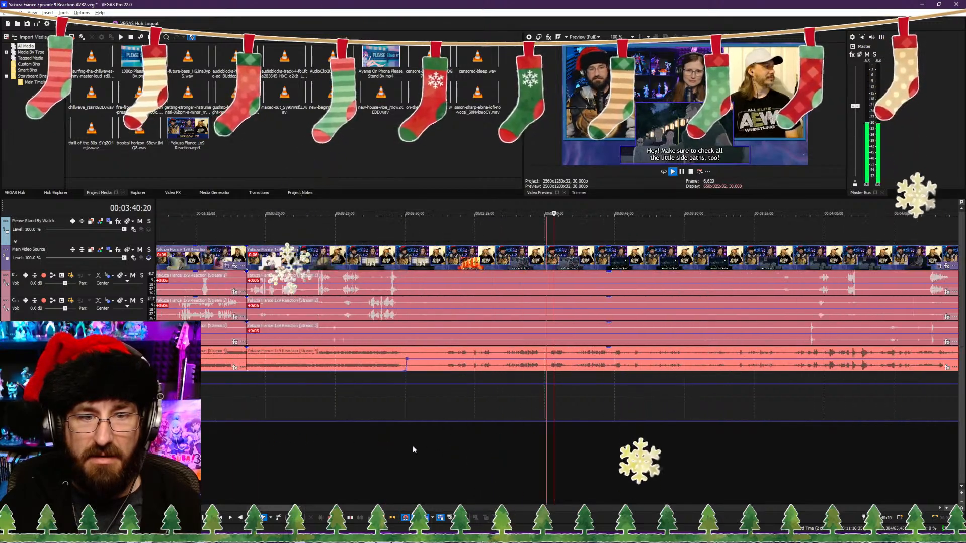
# Step: Trim the start of the clips after 00:03:18:18 to about 00:03:50, just before the "Quit complaining" subtitle, closing the gap
pyautogui.click(501, 450)
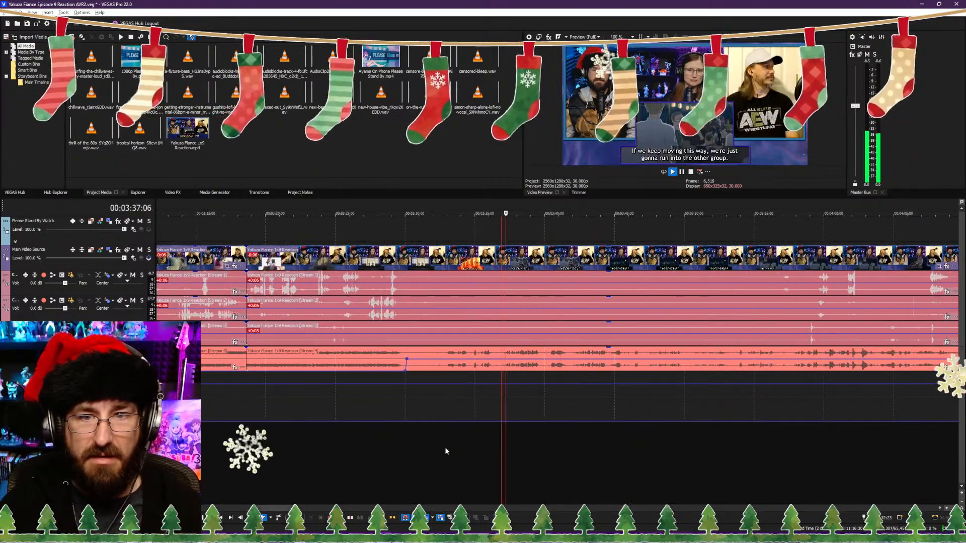
pyautogui.click(543, 453)
pyautogui.click(629, 453)
pyautogui.click(703, 454)
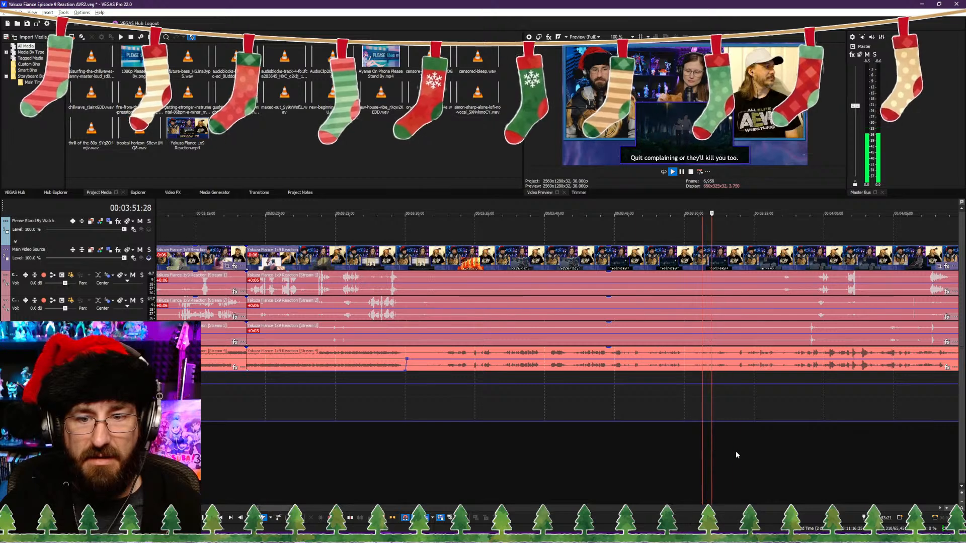
pyautogui.click(735, 455)
pyautogui.scroll(2, 704, 453)
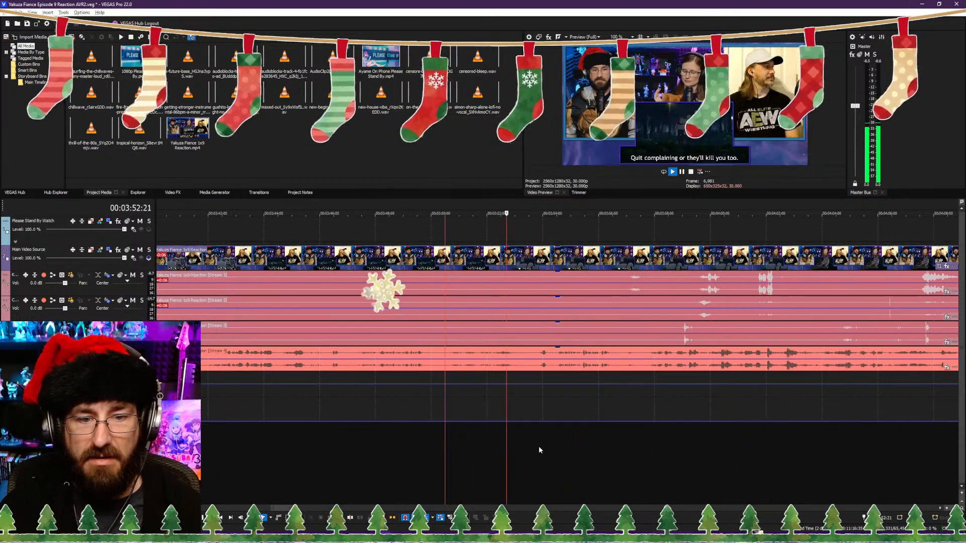
pyautogui.click(636, 452)
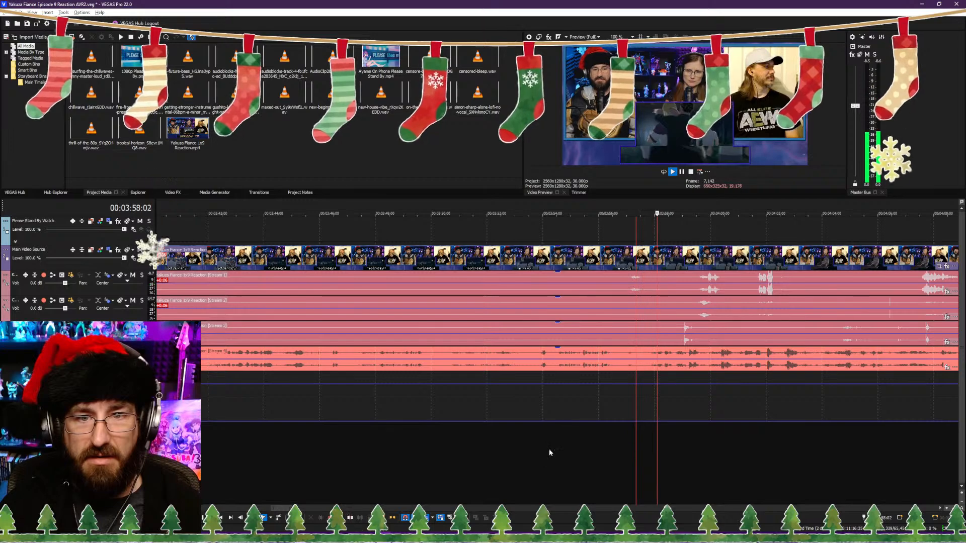
pyautogui.click(443, 448)
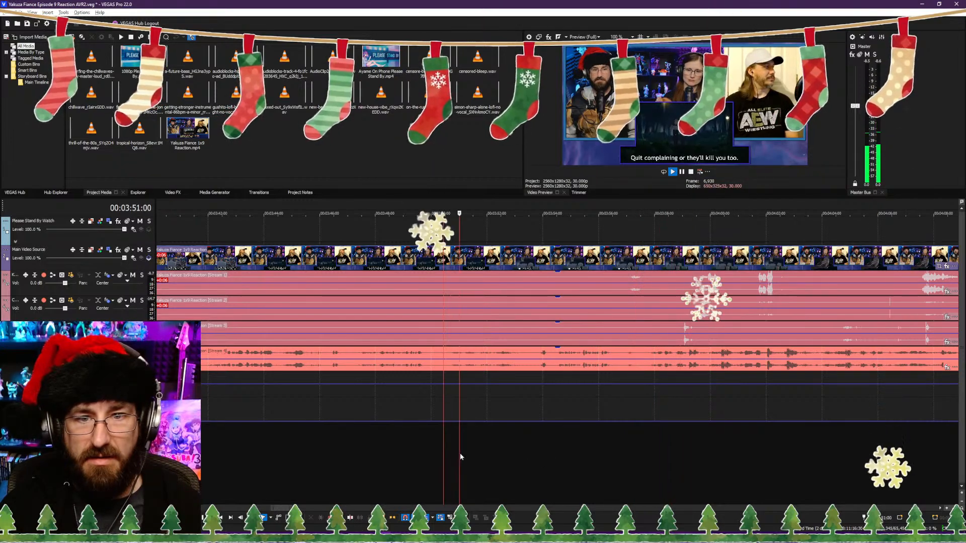
pyautogui.press('space')
pyautogui.hotkey('alt', '[')
# Step: Add a marker at 00:03:19:00 labelled "Kirishima Taking Names & Kicking Ass"
pyautogui.scroll(2, 409, 404)
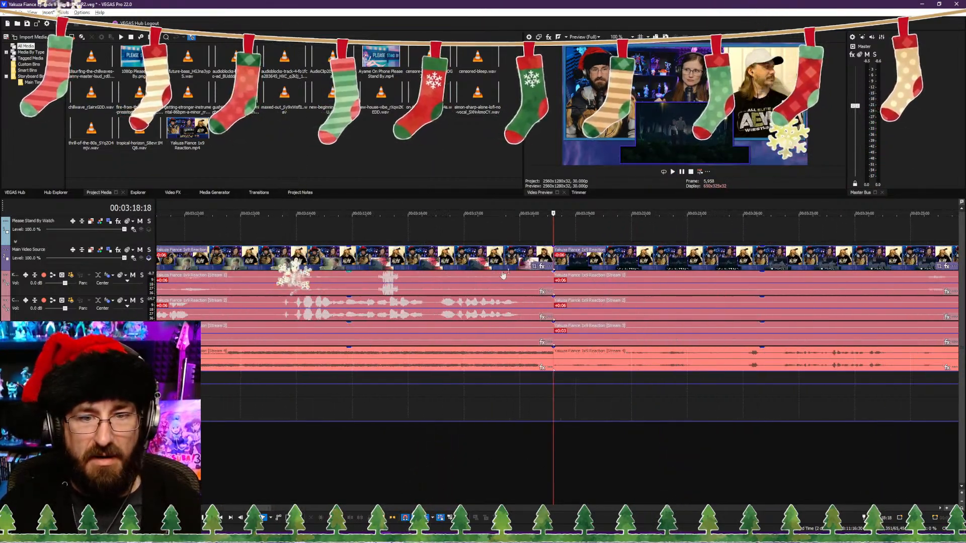
pyautogui.scroll(2, 504, 275)
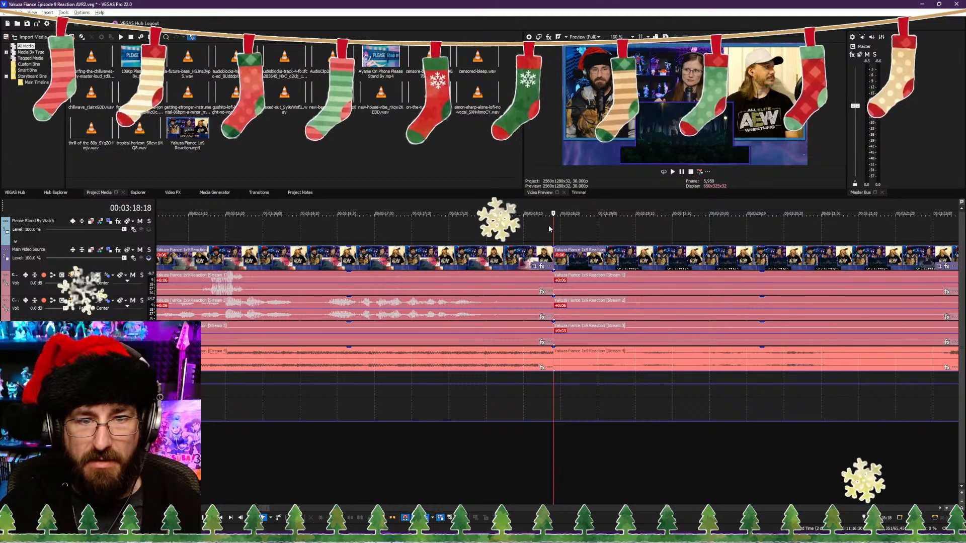
pyautogui.click(599, 231)
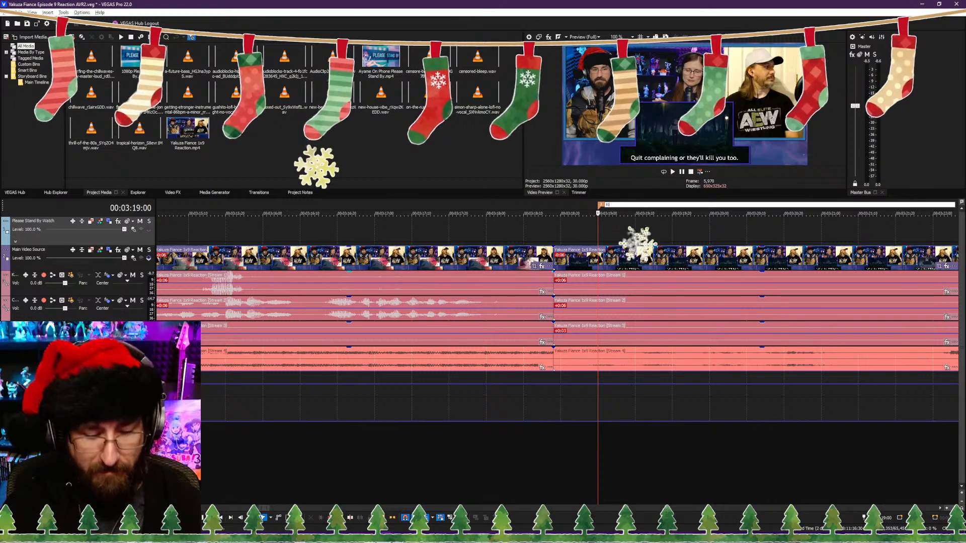
pyautogui.write('Kirishima')
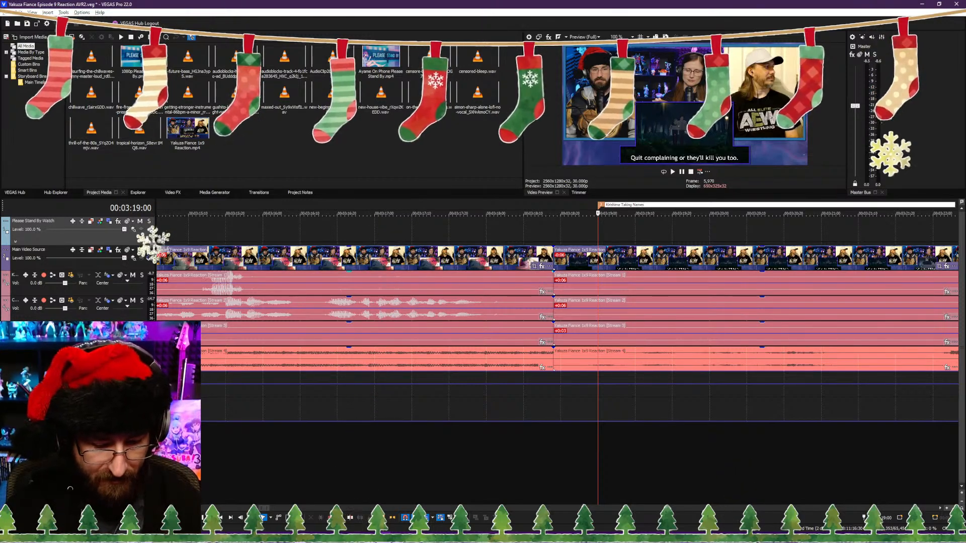
pyautogui.write('Taking Names & K')
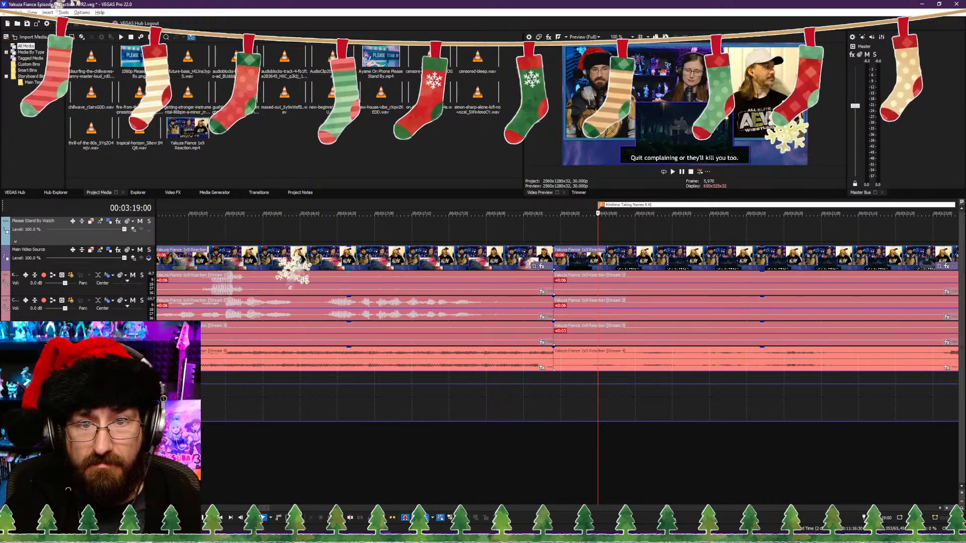
pyautogui.write('oiking')
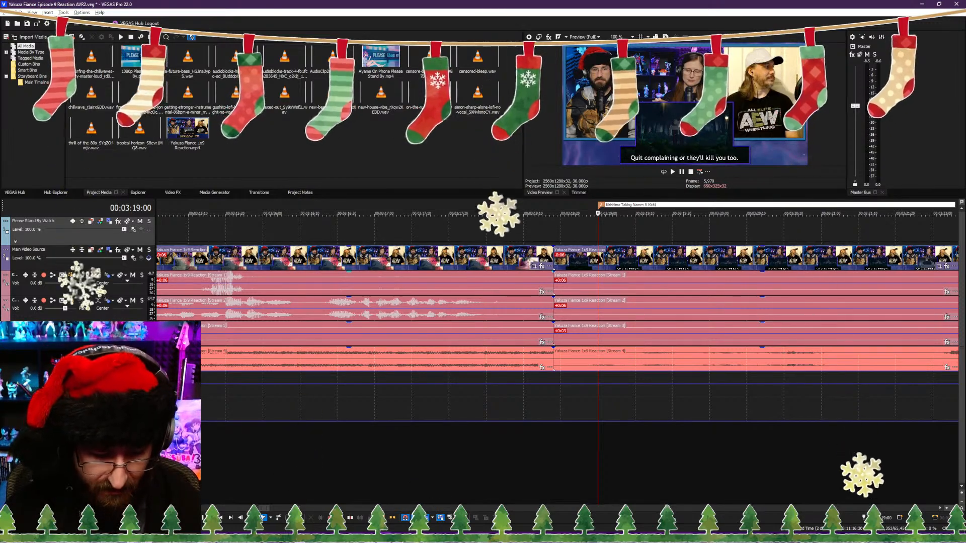
pyautogui.write(' Ass')
pyautogui.press('Return')
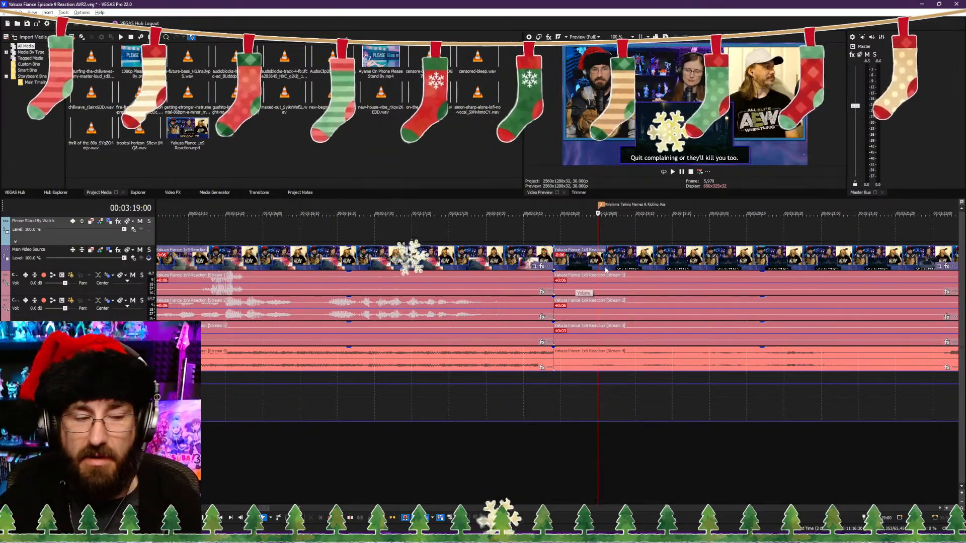
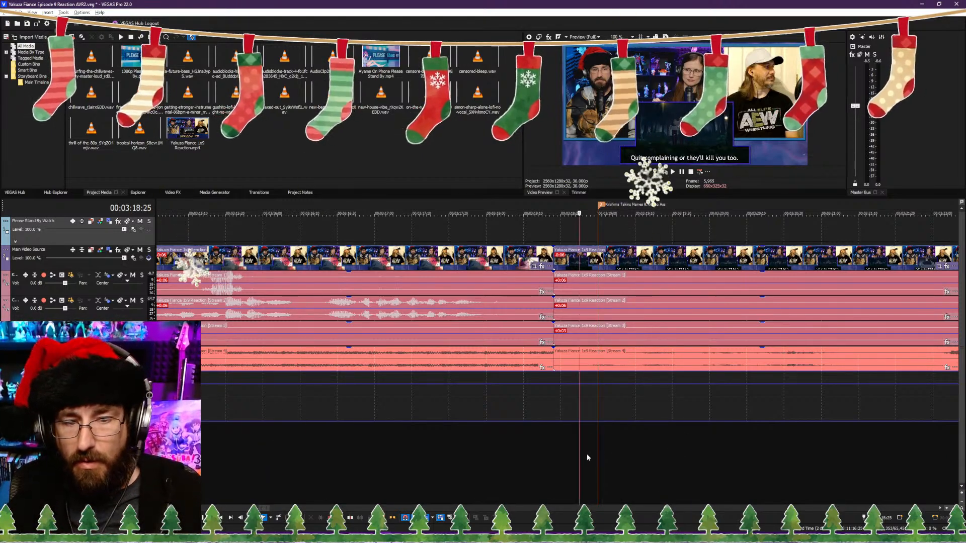
# Step: Play the footage around the 00:03:19:00 marker and set the show audio's volume envelope point at about 00:03:18:20 to 0.0 dB
pyautogui.press('space')
pyautogui.scroll(-8, 587, 455)
pyautogui.click(568, 453)
pyautogui.scroll(4, 568, 453)
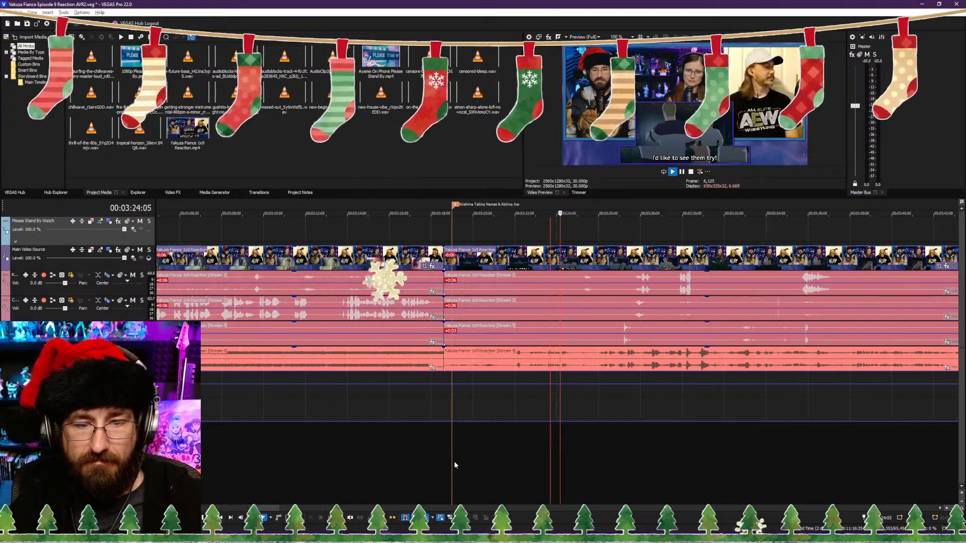
pyautogui.click(454, 461)
pyautogui.scroll(4, 493, 467)
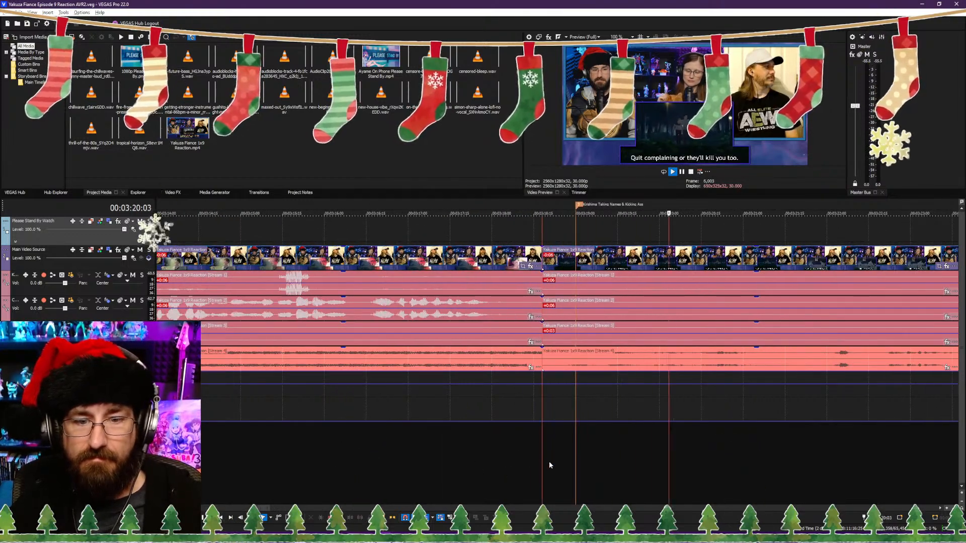
pyautogui.press('Return')
pyautogui.scroll(-5, 524, 452)
pyautogui.scroll(6, 515, 438)
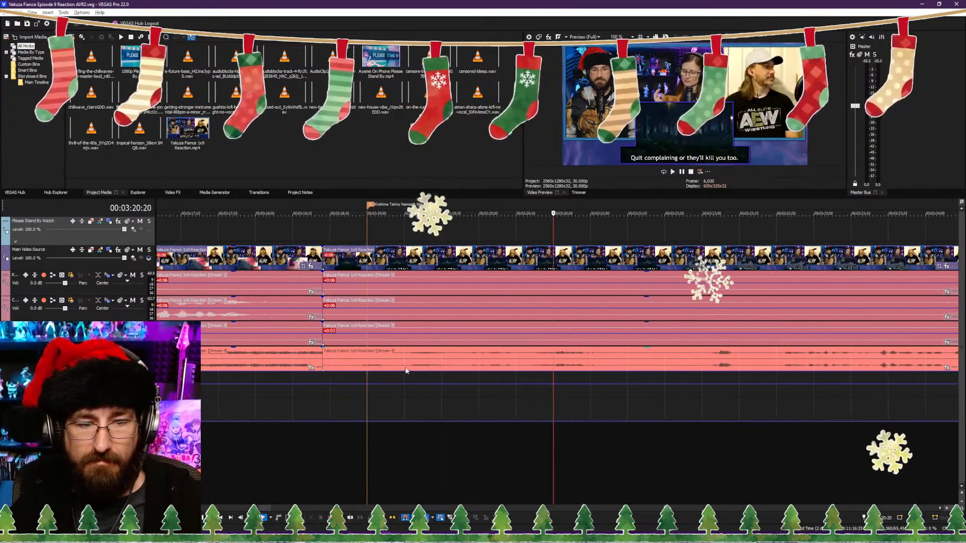
pyautogui.click(331, 373)
pyautogui.rightClick(333, 374)
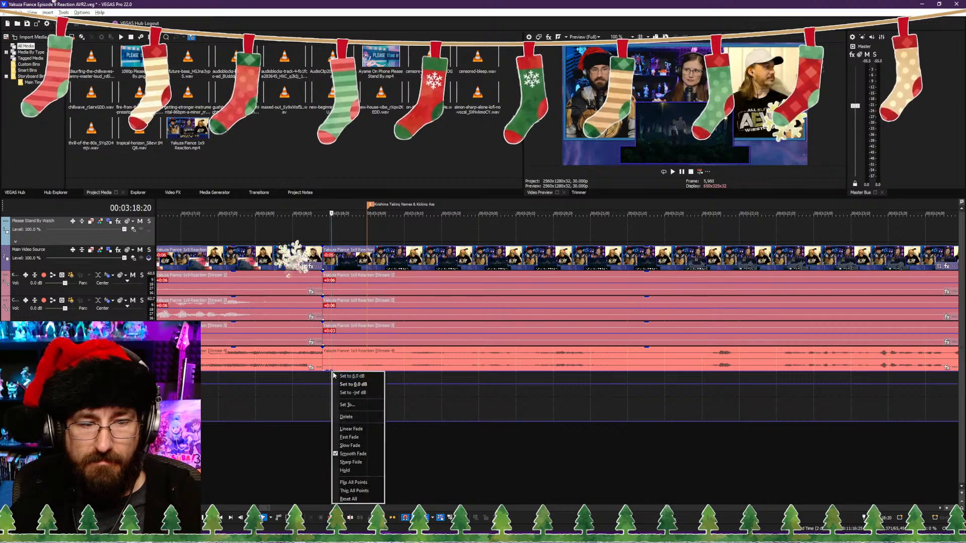
pyautogui.click(355, 384)
# Step: Split the clips at 00:03:21:12, during the "Quit complaining" subtitle, and trim the following part's start slightly, closing the gap
pyautogui.scroll(-4, 430, 409)
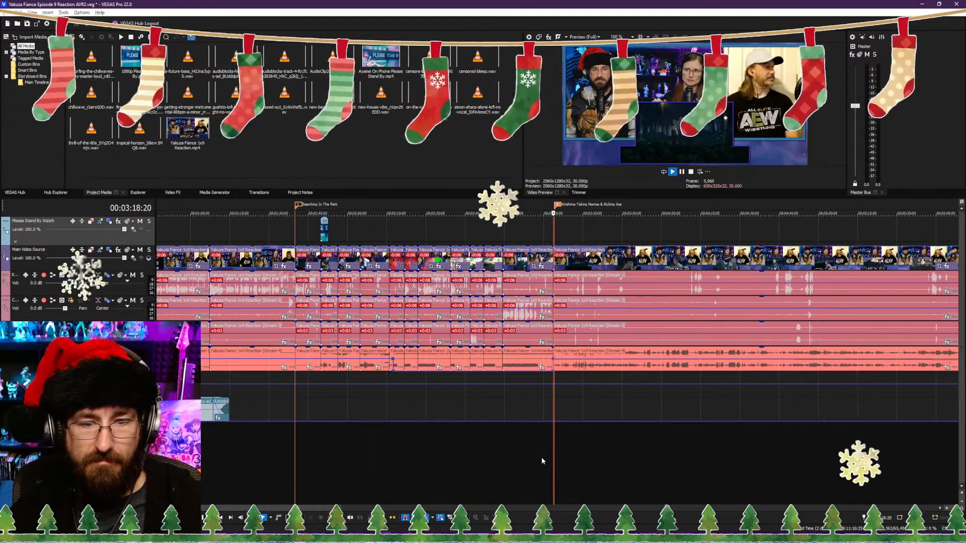
pyautogui.press('space')
pyautogui.scroll(4, 591, 463)
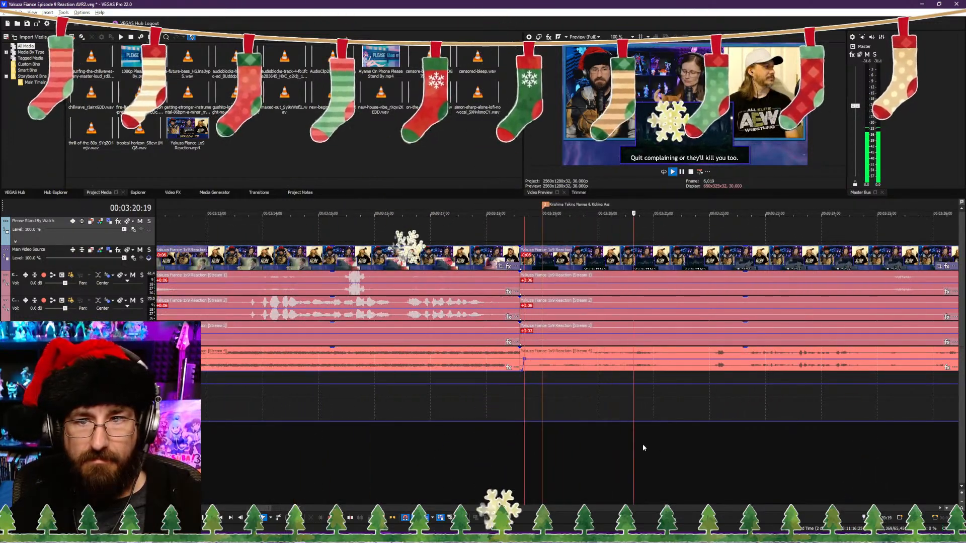
pyautogui.press('space')
pyautogui.press('s')
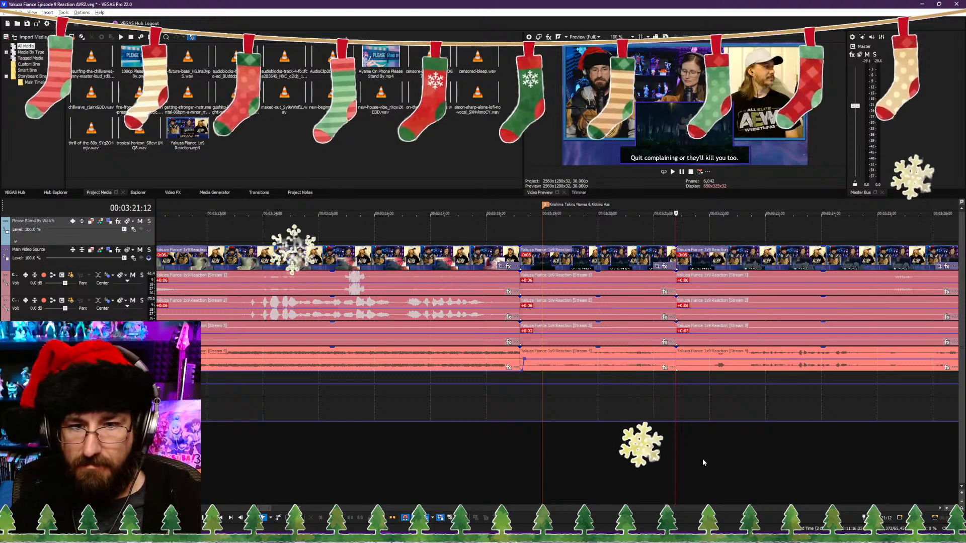
# Step: Review the show footage and reactions between about 00:03:21 and 00:03:38 for the next place to cut
pyautogui.press('space')
pyautogui.scroll(-2, 655, 449)
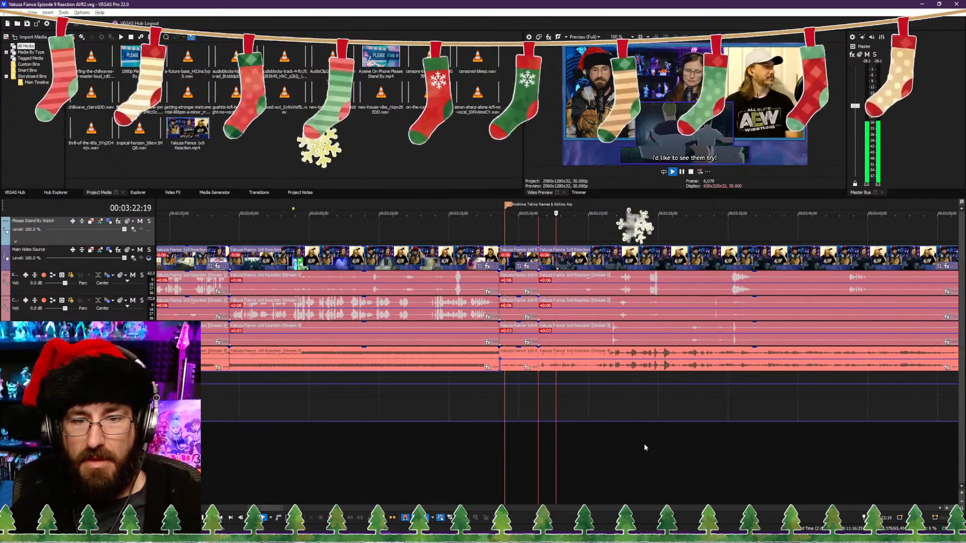
pyautogui.scroll(-4, 629, 443)
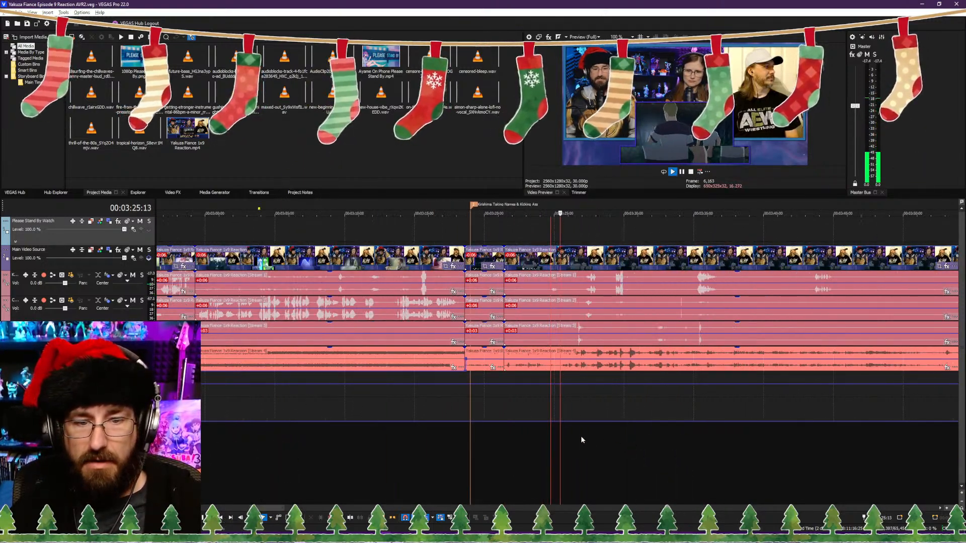
pyautogui.scroll(4, 587, 440)
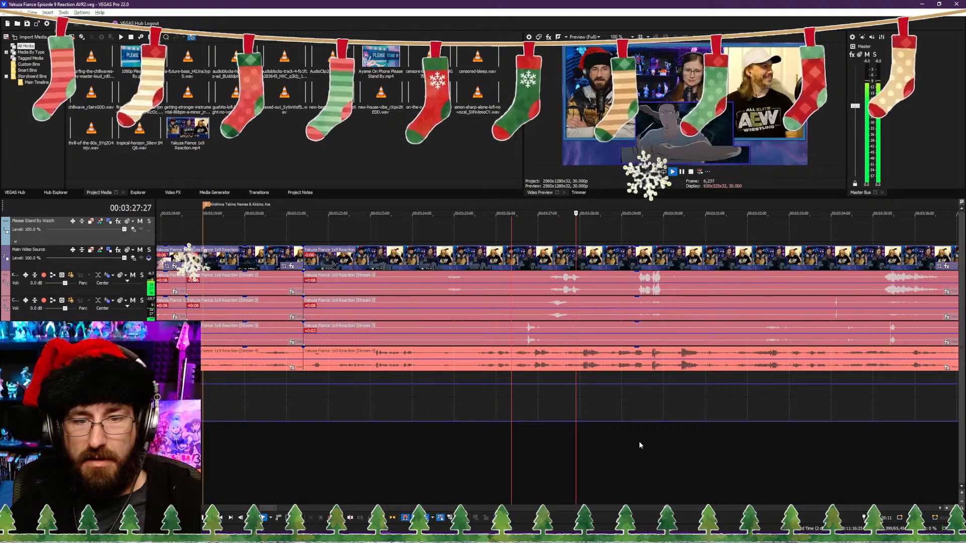
pyautogui.press('Return')
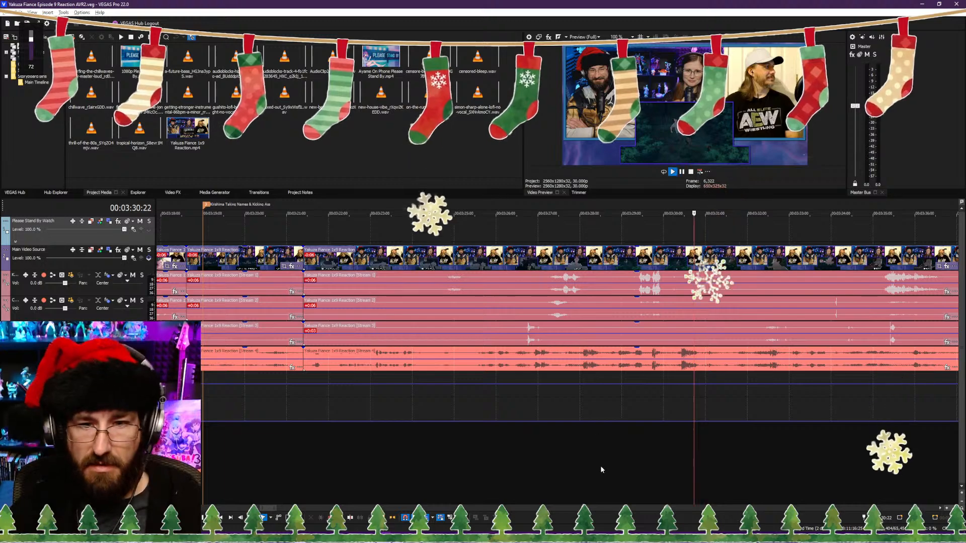
pyautogui.click(571, 476)
pyautogui.press('space')
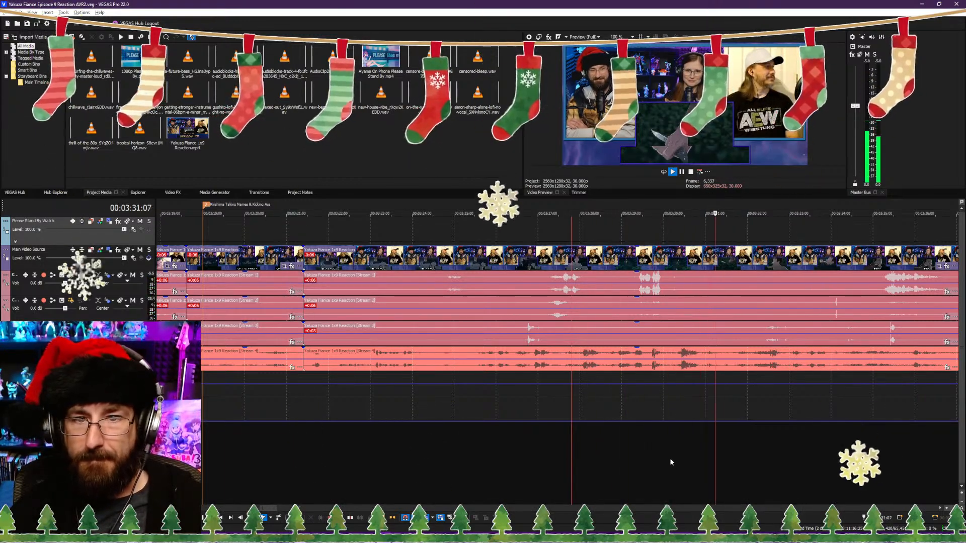
pyautogui.scroll(-4, 647, 468)
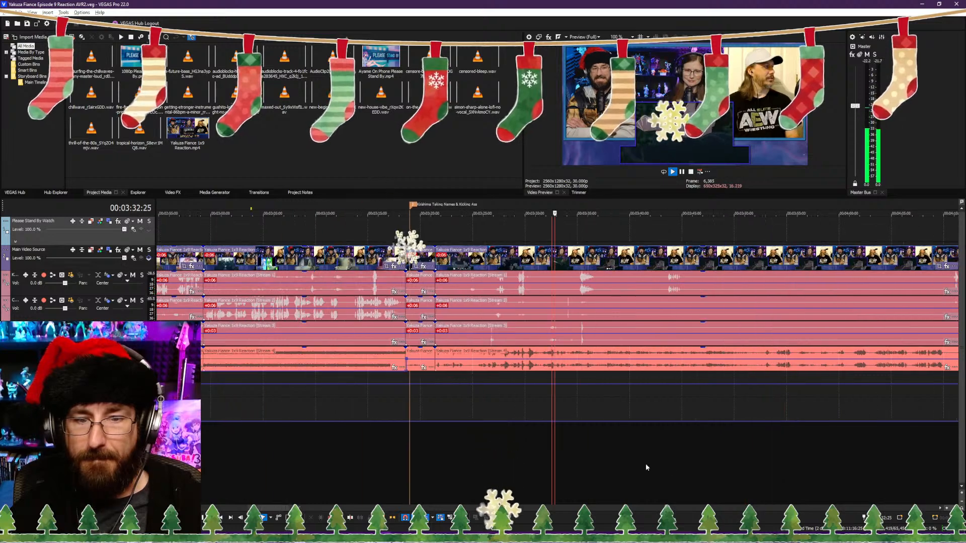
pyautogui.scroll(4, 646, 467)
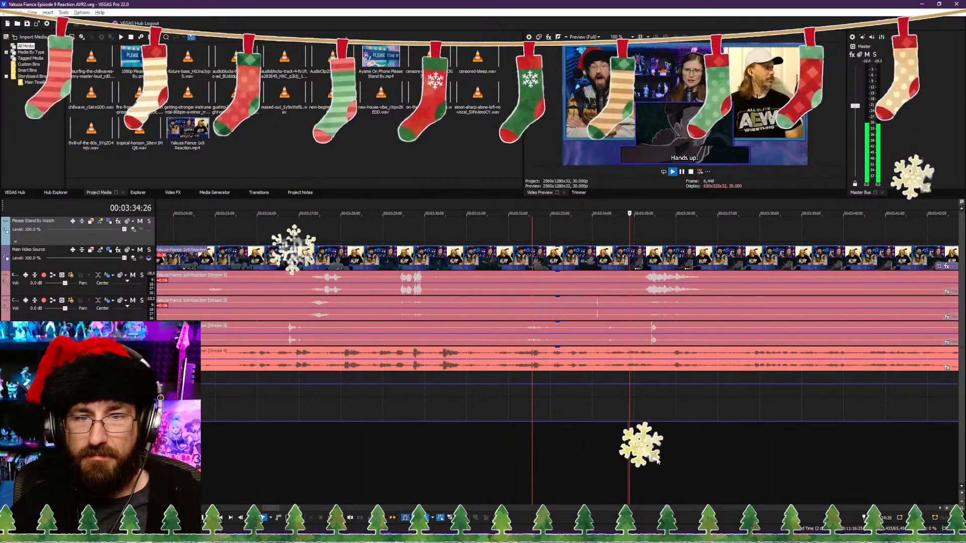
pyautogui.scroll(-3, 605, 454)
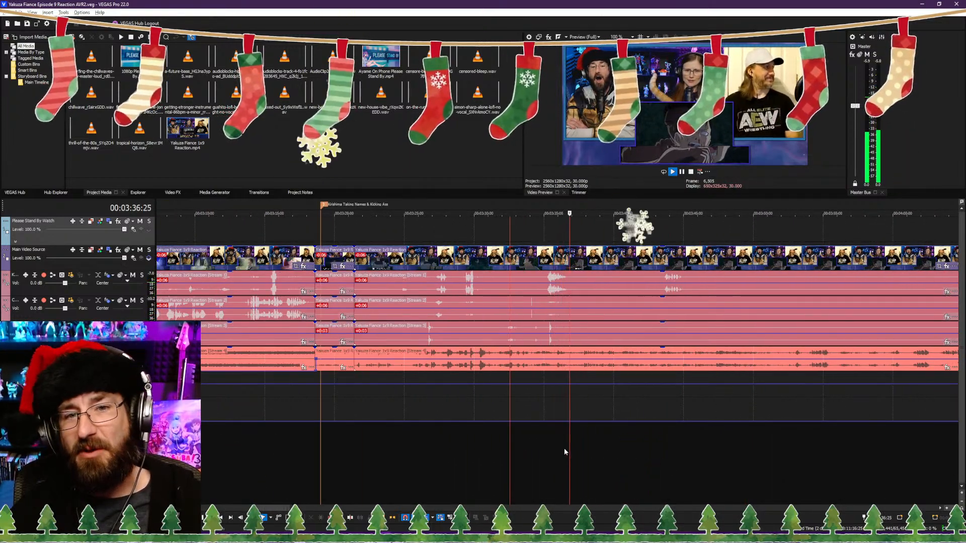
pyautogui.scroll(2, 578, 440)
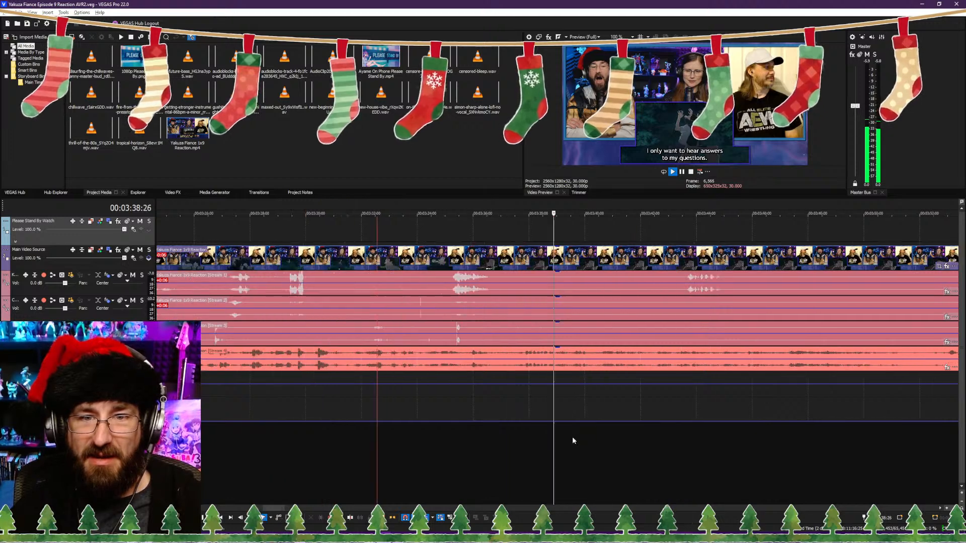
# Step: Split the clips at 00:03:36:29 and trim the following part's start to the "I only want to hear answers to my questions." subtitle, closing the gap
pyautogui.scroll(1, 572, 437)
pyautogui.click(455, 440)
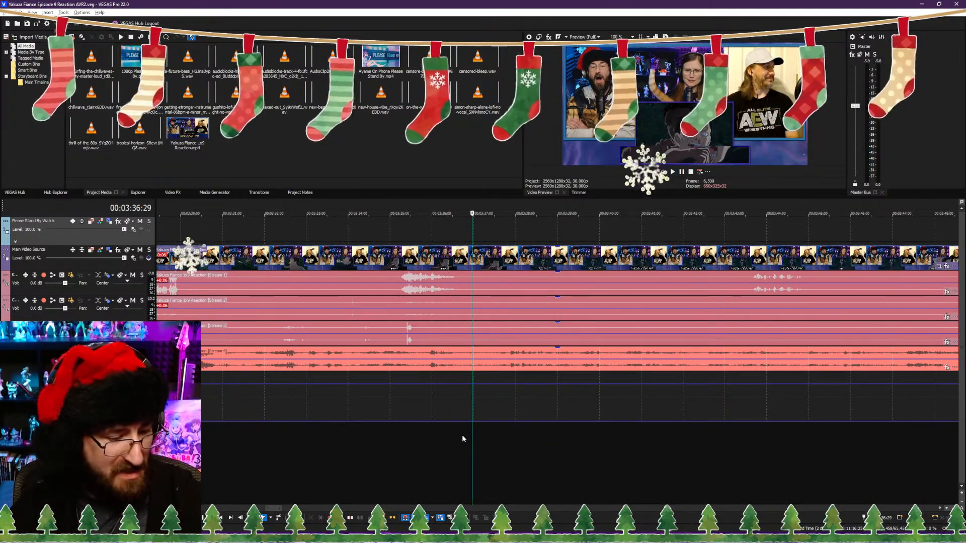
pyautogui.press('s')
pyautogui.click(622, 438)
pyautogui.press('space')
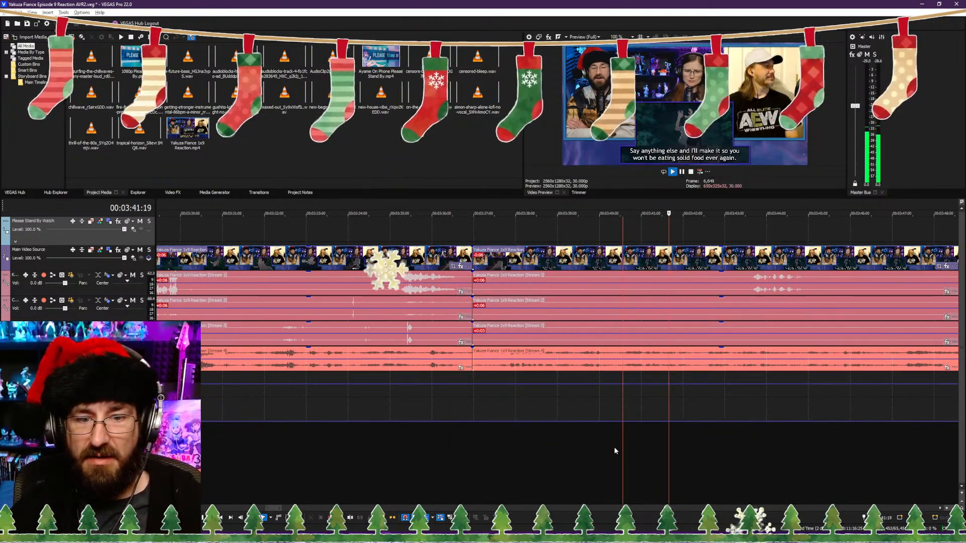
pyautogui.click(615, 450)
pyautogui.press('space')
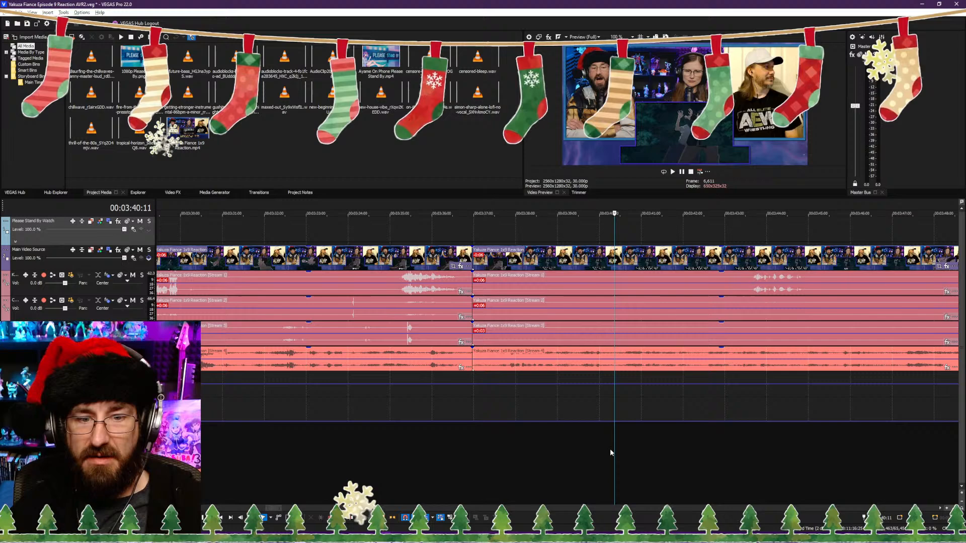
pyautogui.click(495, 441)
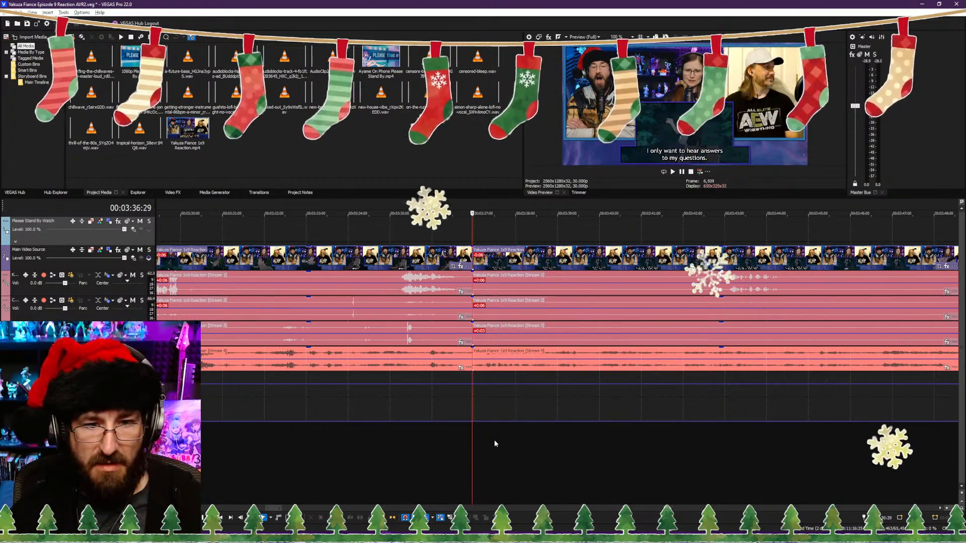
pyautogui.click(474, 440)
pyautogui.press('space')
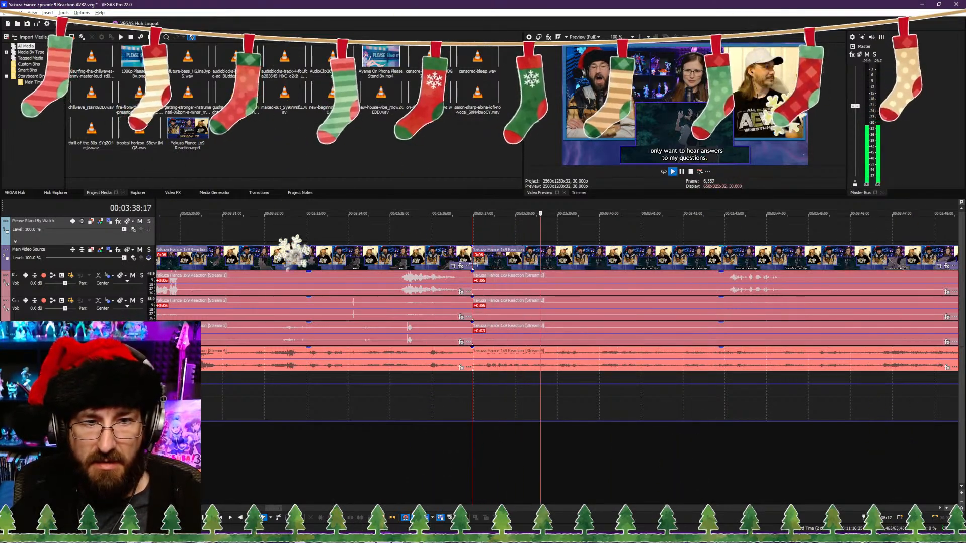
pyautogui.click(470, 436)
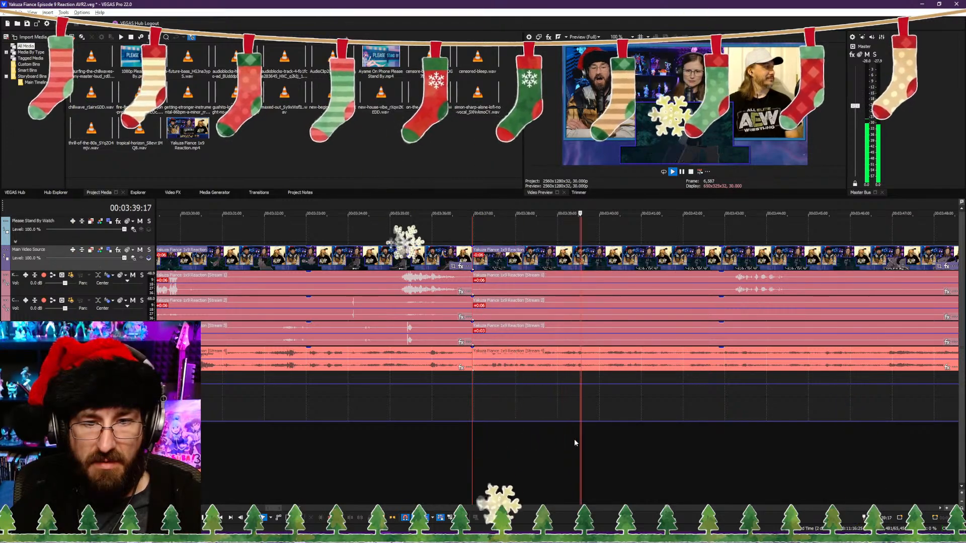
# Step: Play the footage from about 00:03:41 and split the clips at 00:03:46:04, just after the "Got it?" subtitle
pyautogui.click(679, 442)
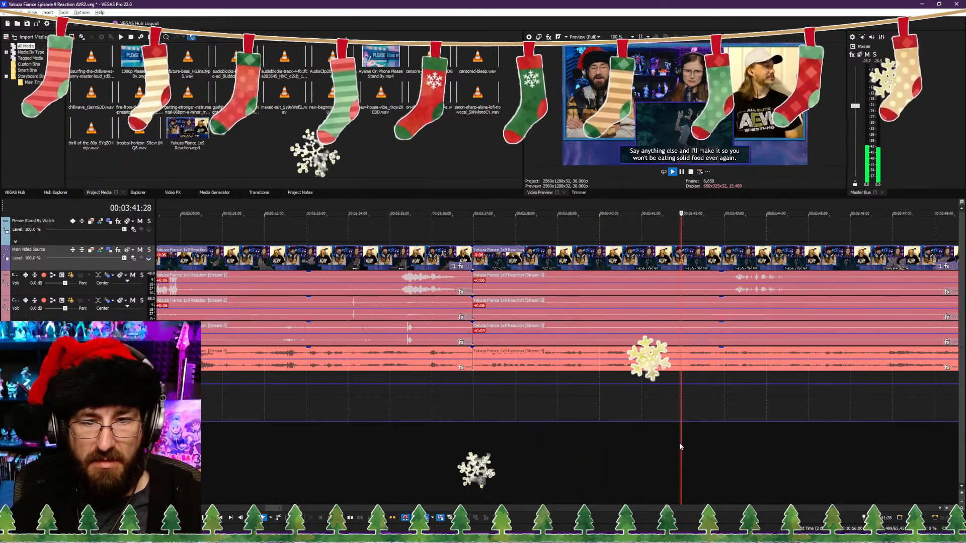
pyautogui.click(744, 452)
pyautogui.scroll(-2, 589, 447)
pyautogui.scroll(1, 516, 444)
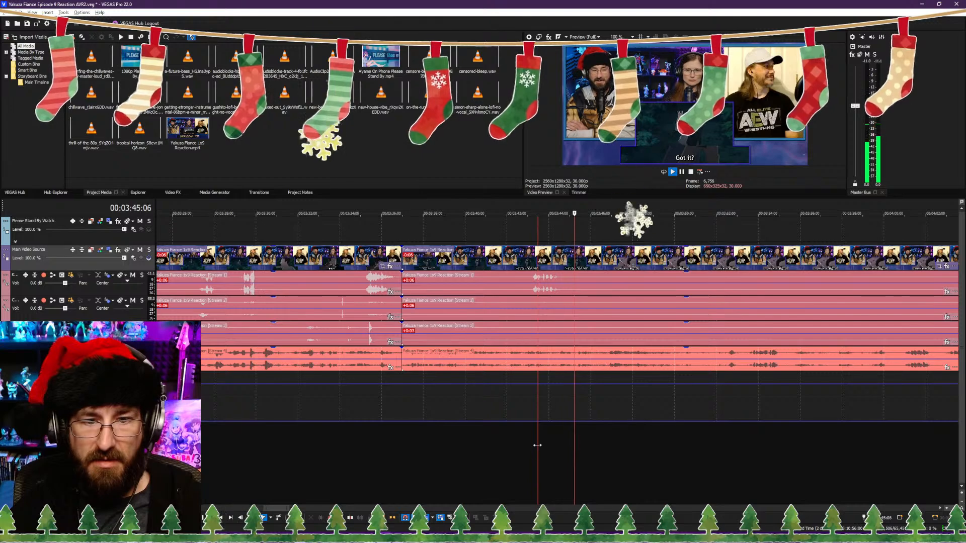
pyautogui.press('Return')
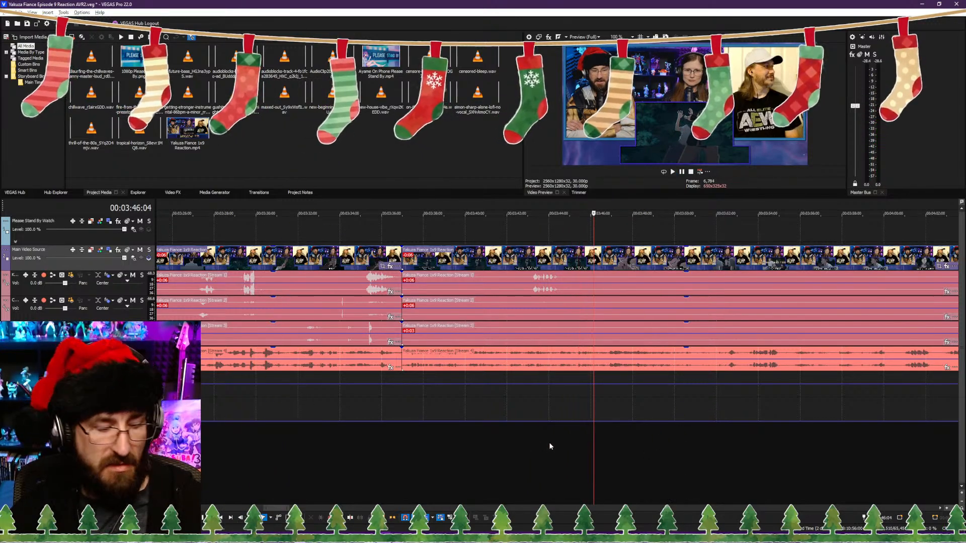
pyautogui.press('s')
# Step: Review the show footage between about 00:04:07 and 00:04:11, around the "This is why I hate working with idiots like you!" subtitle
pyautogui.scroll(-2, 624, 446)
pyautogui.click(673, 450)
pyautogui.press('space')
pyautogui.scroll(2, 573, 446)
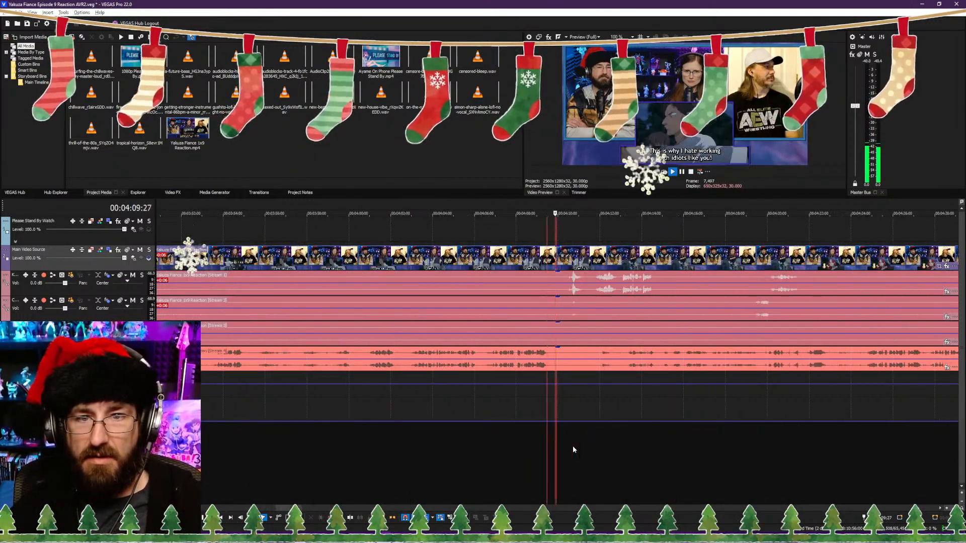
pyautogui.click(487, 450)
pyautogui.scroll(2, 503, 449)
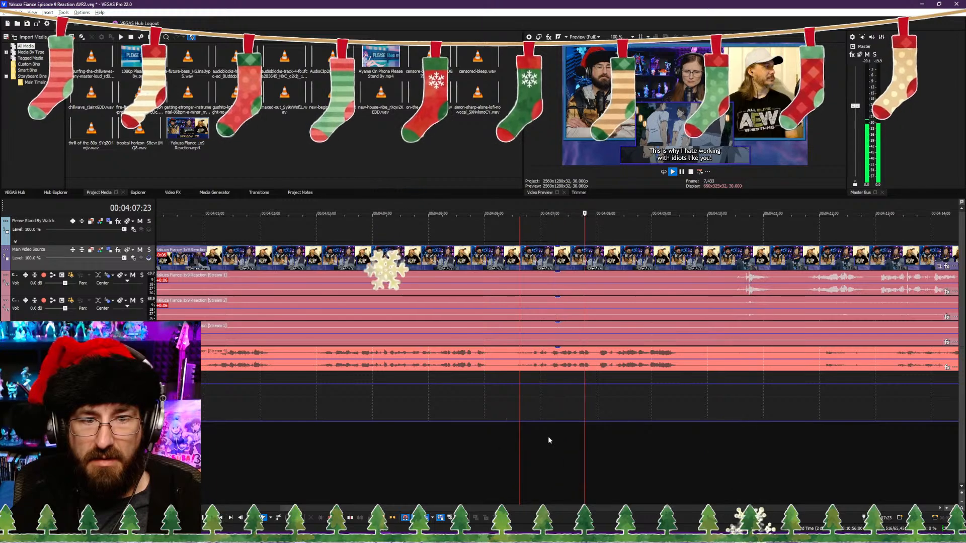
pyautogui.click(745, 443)
pyautogui.scroll(-3, 575, 444)
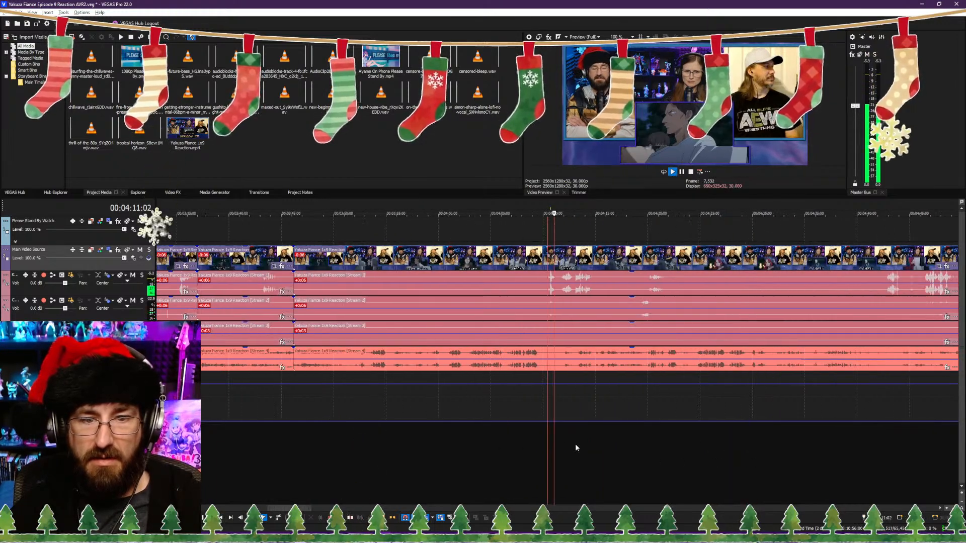
# Step: Trim the start of the clips after 00:03:46:04 to the "A-Are you stupid or something?!" subtitle, closing the gap
pyautogui.click(464, 444)
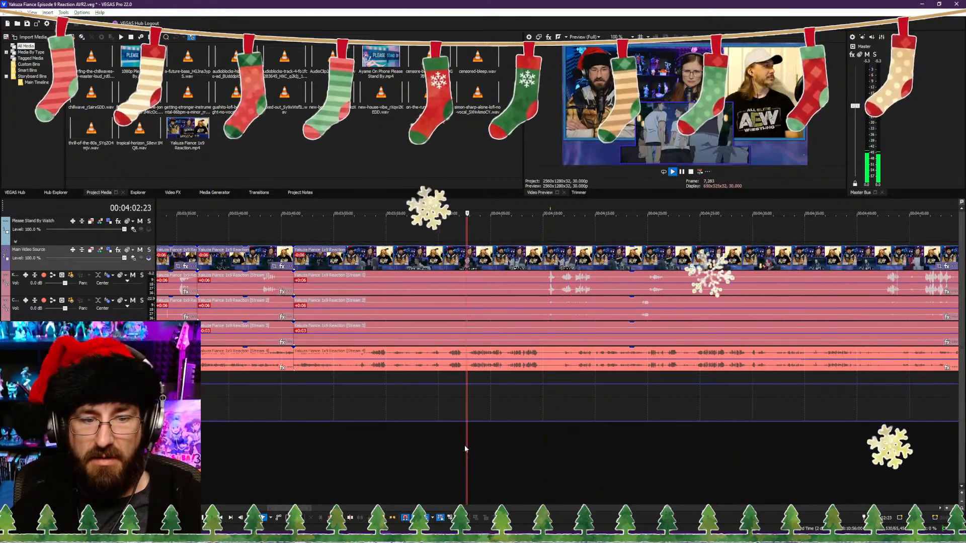
pyautogui.scroll(2, 464, 446)
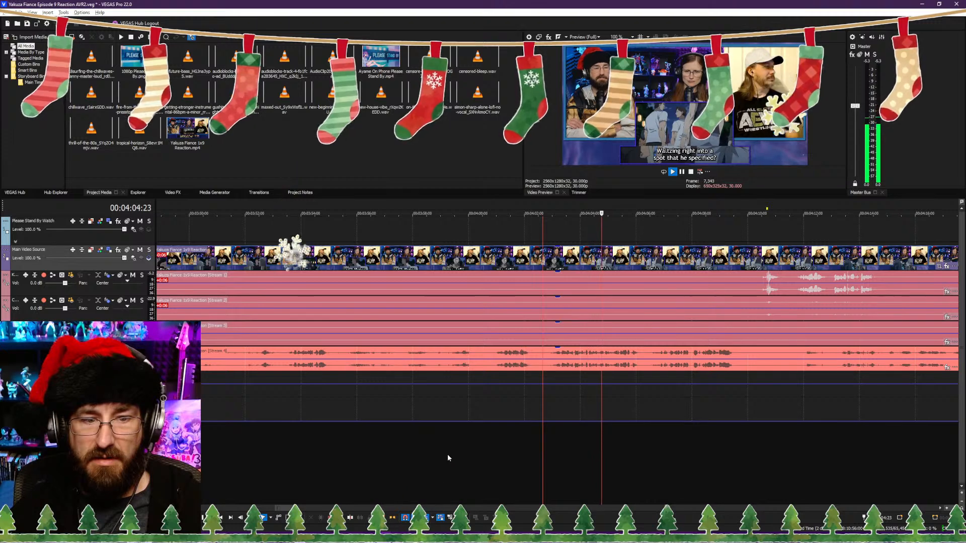
pyautogui.click(448, 454)
pyautogui.click(494, 451)
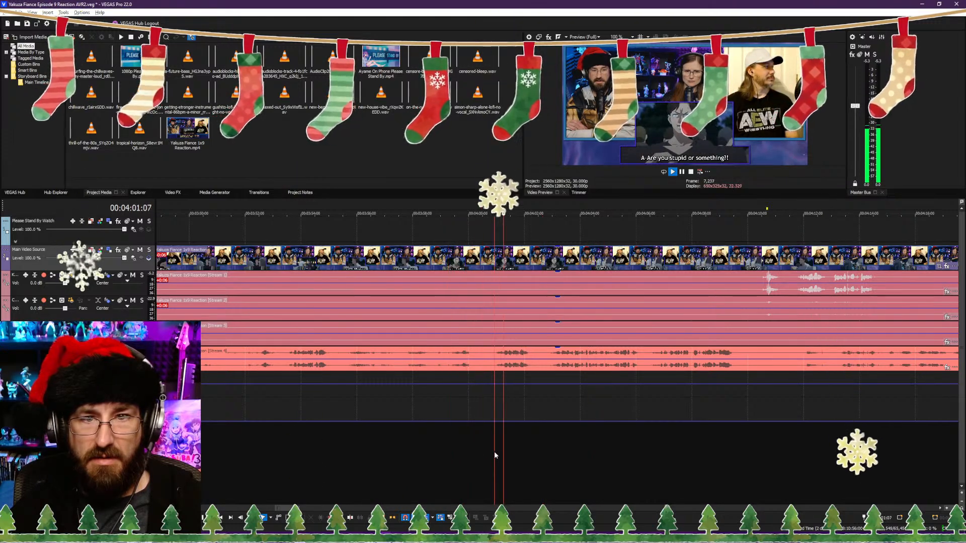
pyautogui.click(402, 452)
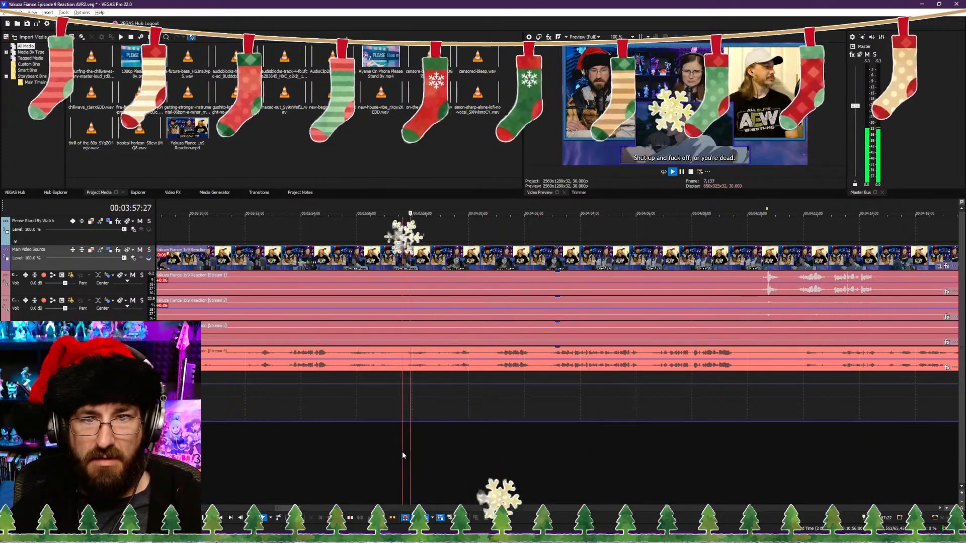
pyautogui.click(339, 451)
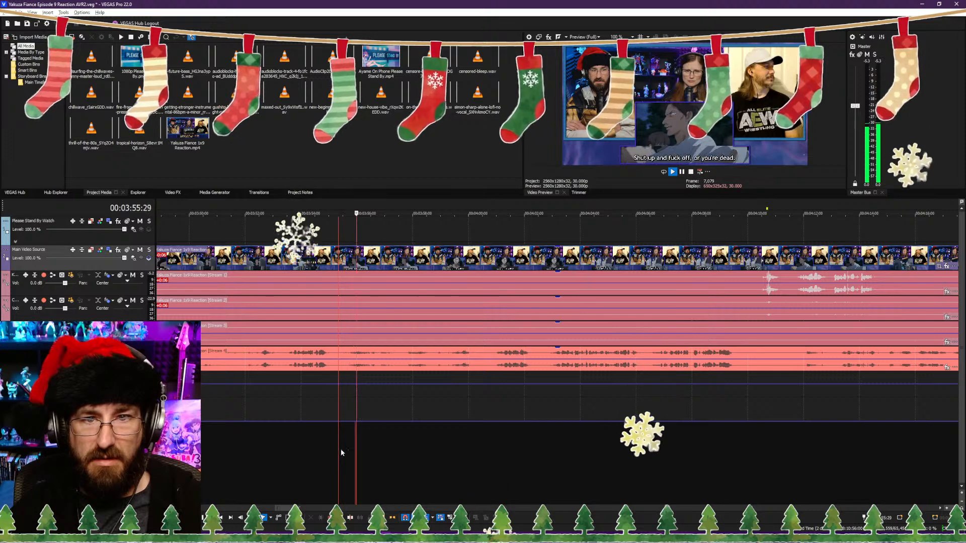
pyautogui.press('space')
pyautogui.click(430, 445)
pyautogui.press('space')
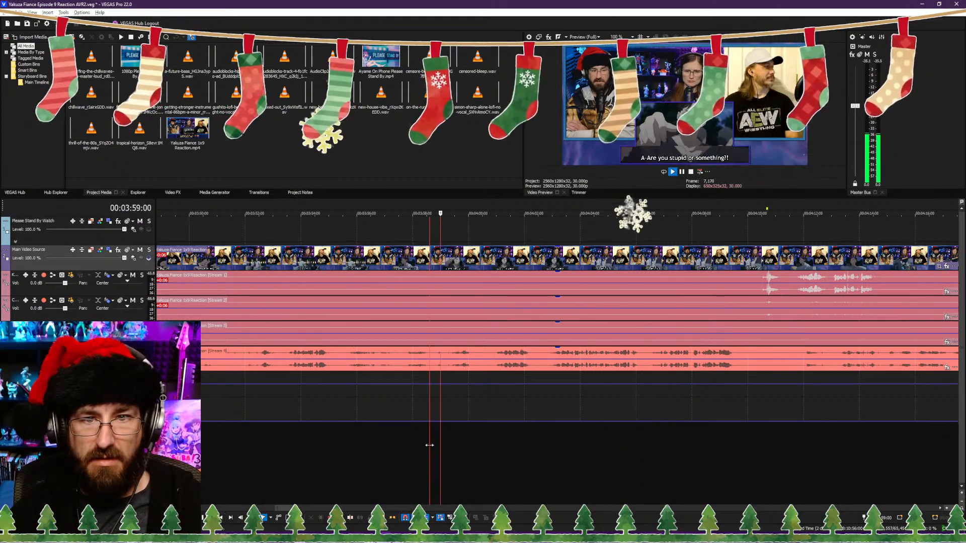
pyautogui.press('space')
pyautogui.press('space')
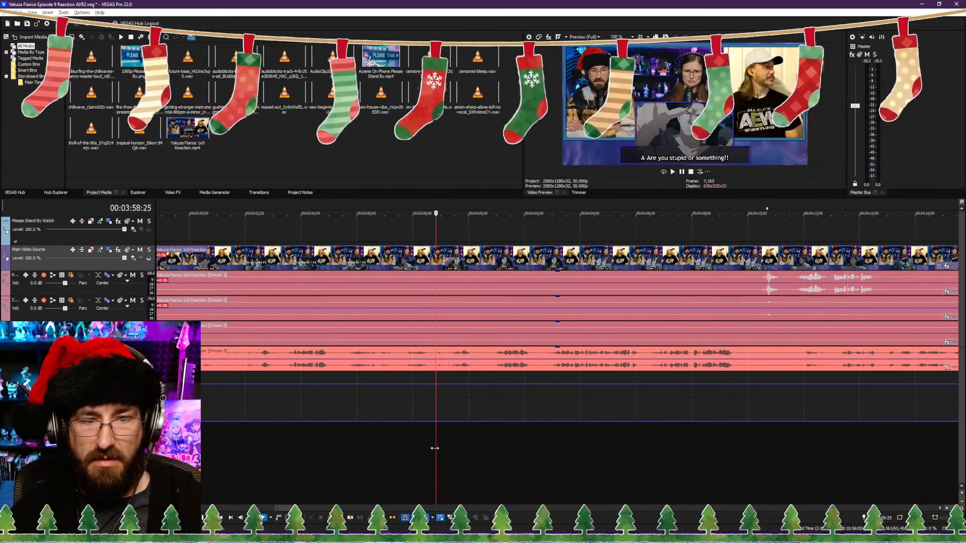
pyautogui.hotkey('alt', '[')
# Step: Play the footage from about 00:03:46 and split the clips at 00:03:49:16, after the "A-Are you stupid or something?!" line
pyautogui.scroll(-5, 406, 447)
pyautogui.scroll(-5, 569, 433)
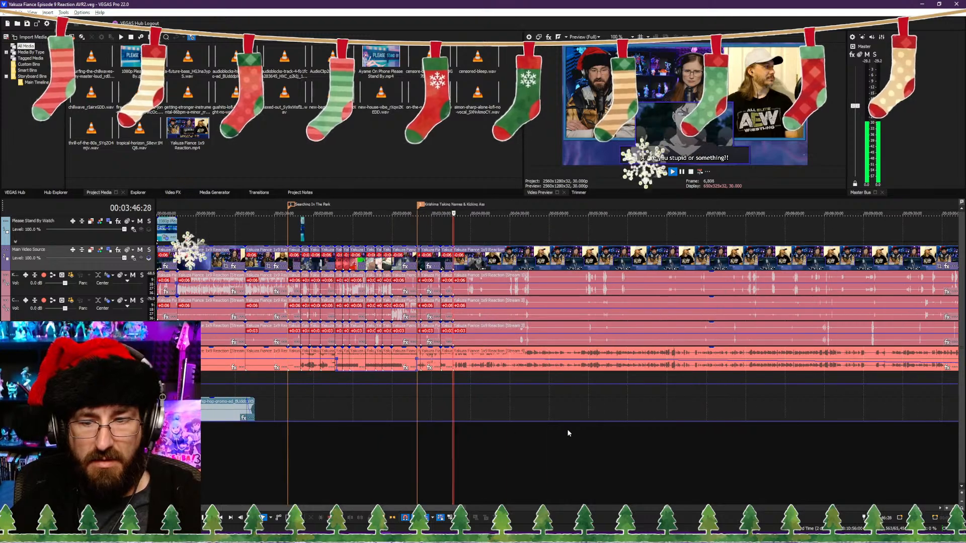
pyautogui.scroll(6, 559, 437)
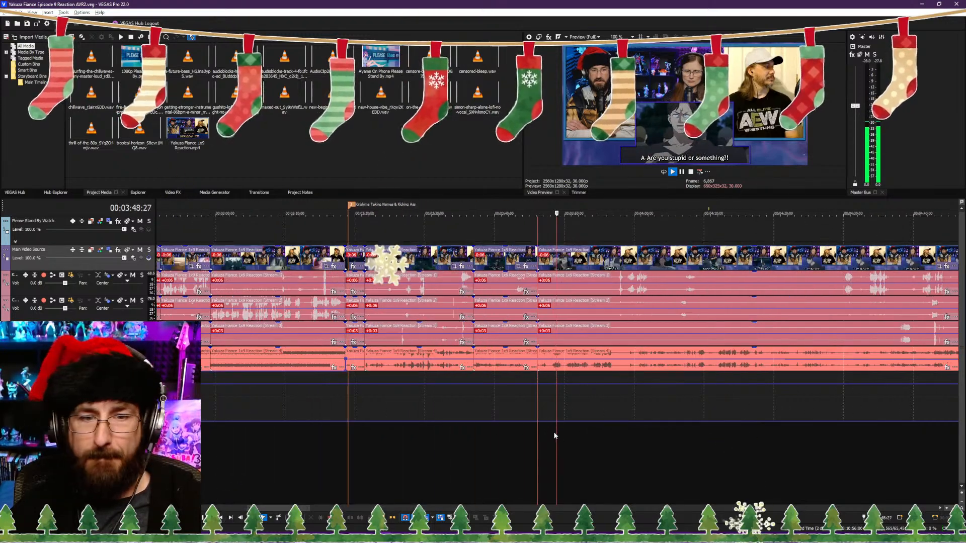
pyautogui.scroll(2, 554, 431)
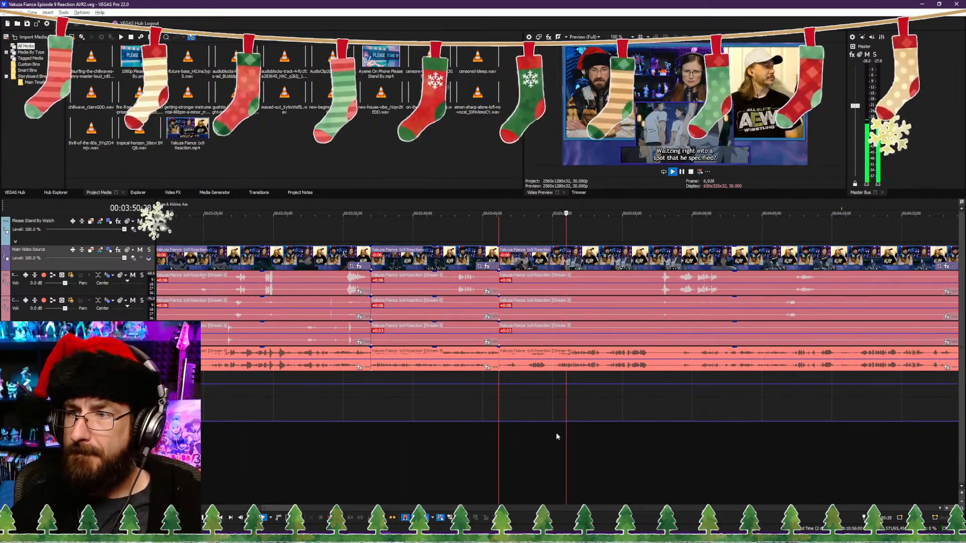
pyautogui.scroll(3, 569, 430)
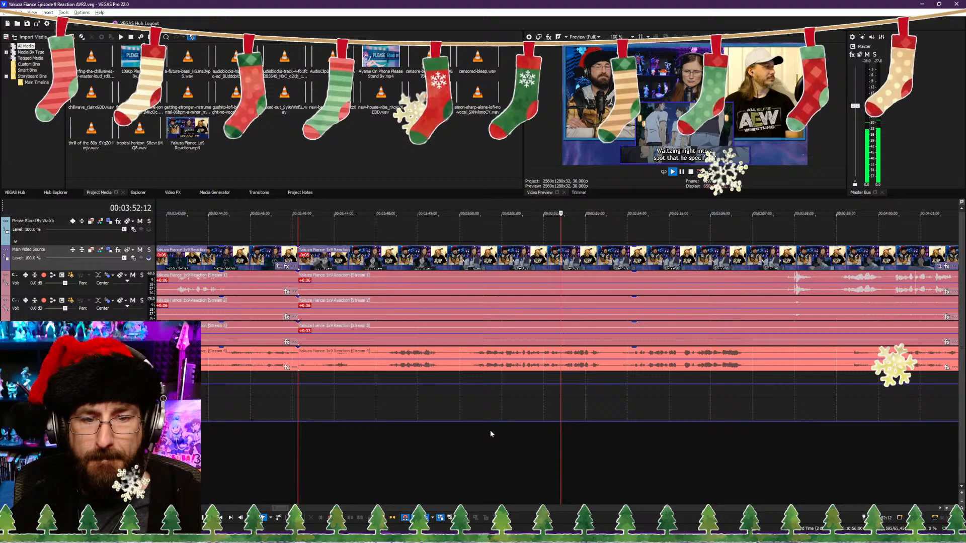
pyautogui.click(405, 444)
pyautogui.press('Return')
pyautogui.press('s')
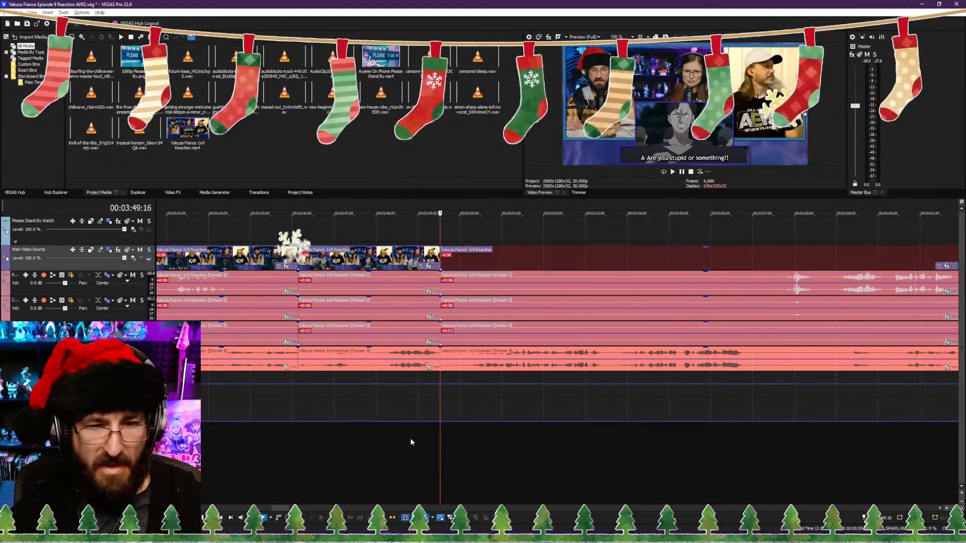
# Step: Trim the part after 00:03:49:16 to the "Waltzing right into a spot that he specified?" subtitle and split the clips after that line
pyautogui.click(594, 445)
pyautogui.click(580, 449)
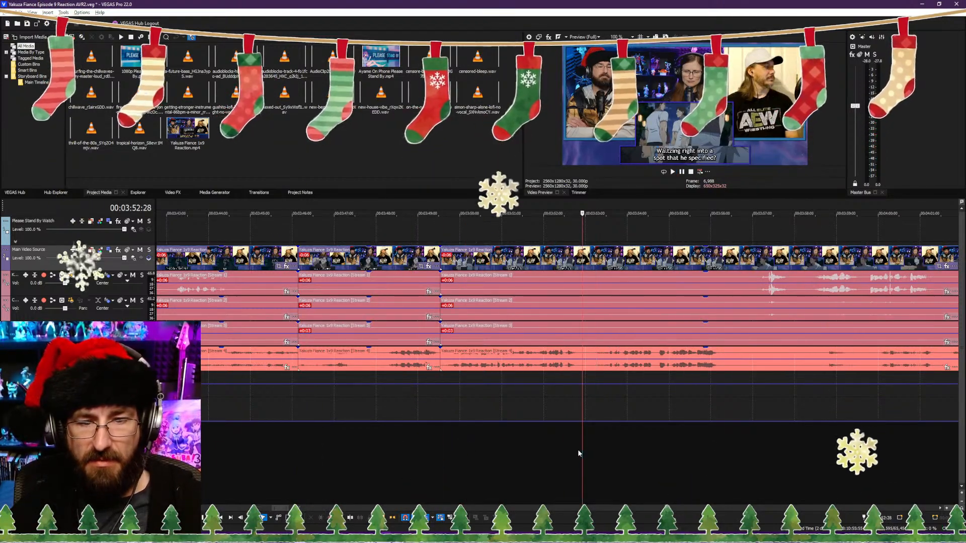
pyautogui.press('space')
pyautogui.click(569, 449)
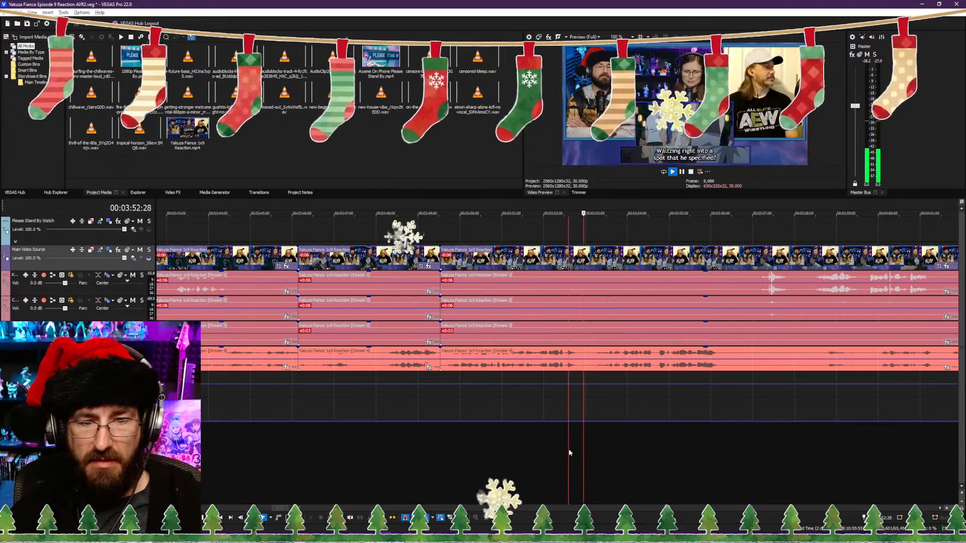
pyautogui.click(577, 425)
pyautogui.press('s')
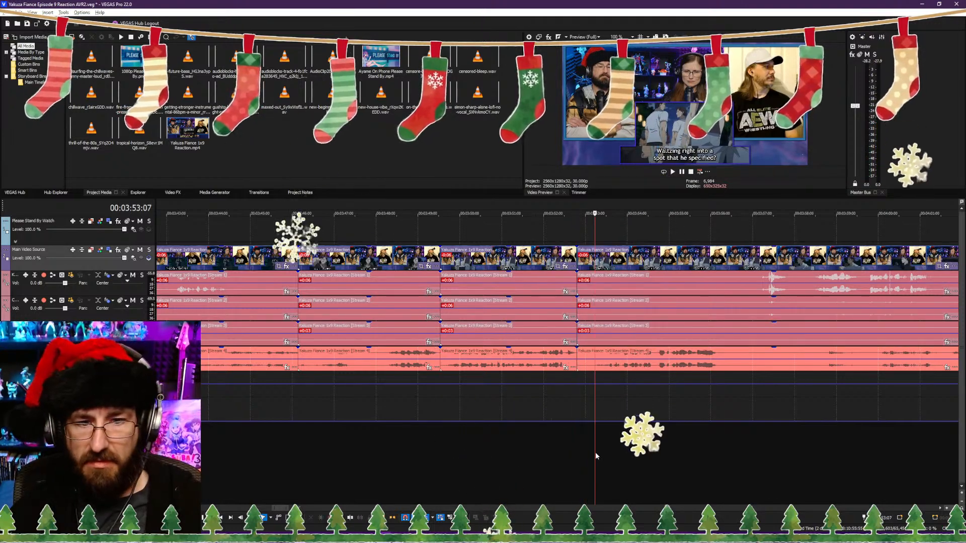
# Step: Trim the following part's start to the "This is why I hate working with idiots like you!" subtitle, closing the gap, and save the project
pyautogui.press('space')
pyautogui.hotkey('alt', '[')
pyautogui.hotkey('ctrl', 's')
pyautogui.press('space')
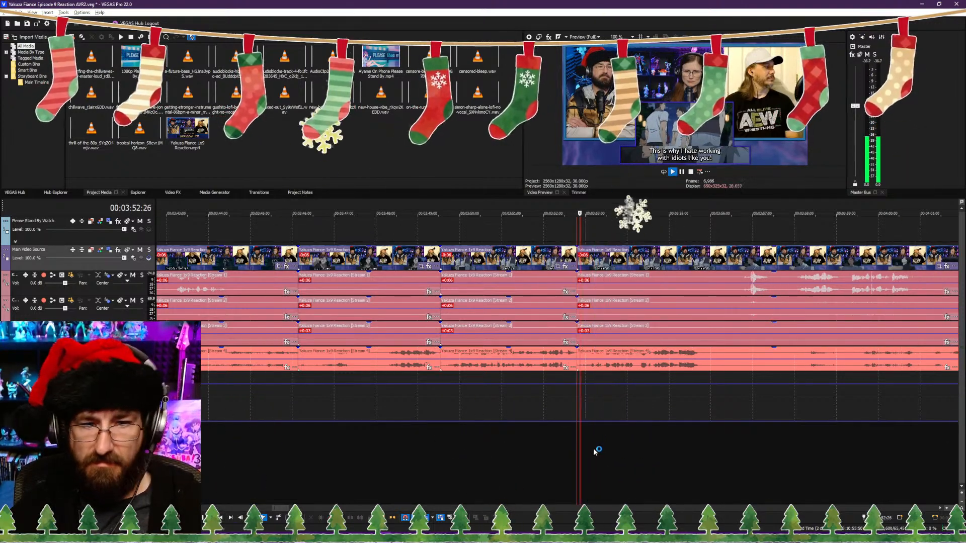
# Step: Split the clips at 00:04:03:12, at the "Yo, you guys go on without me." subtitle, and slightly trim the following part's start
pyautogui.scroll(-5, 699, 451)
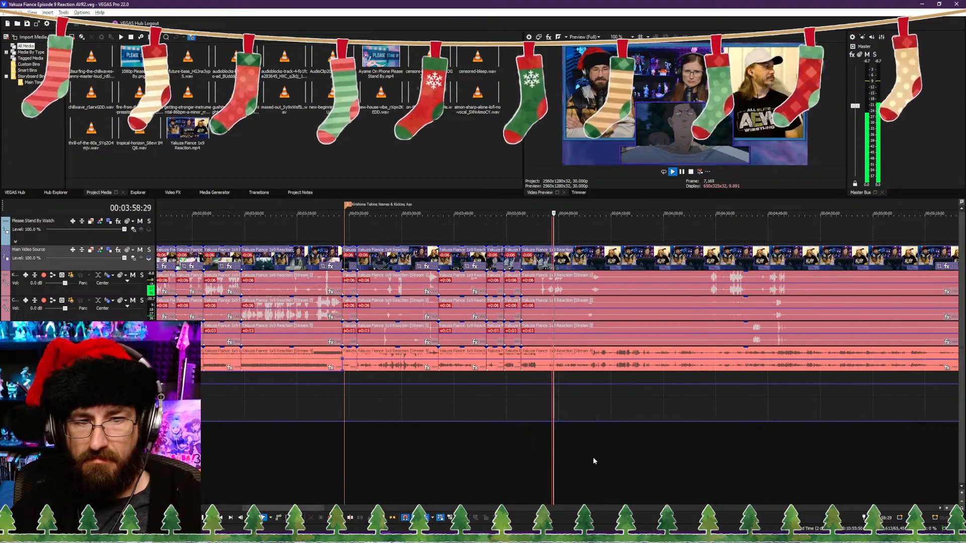
pyautogui.scroll(5, 555, 454)
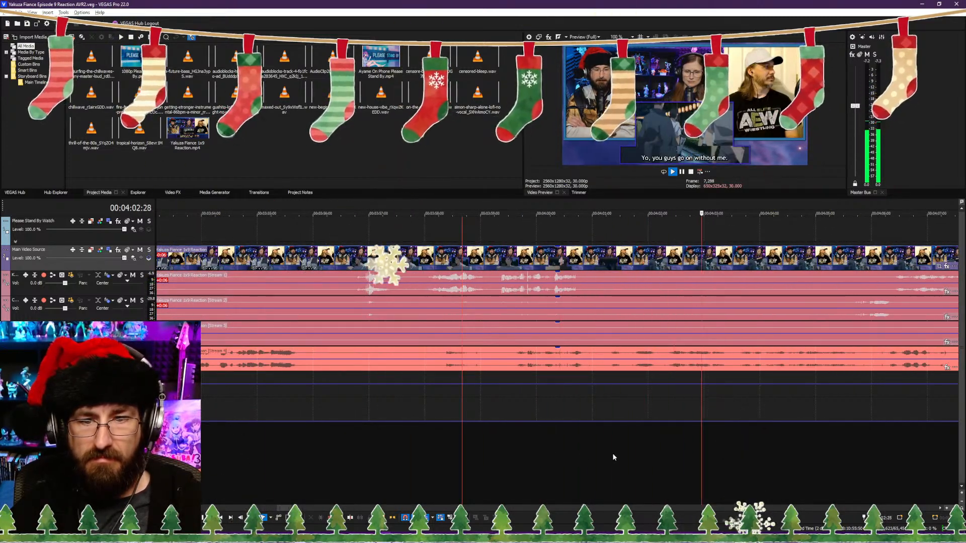
pyautogui.scroll(-3, 624, 449)
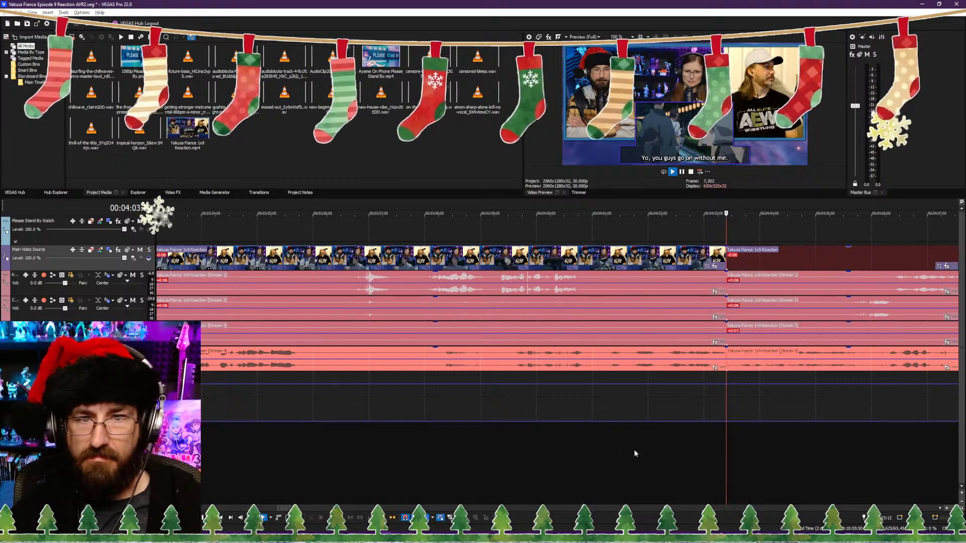
pyautogui.scroll(3, 624, 445)
pyautogui.click(653, 448)
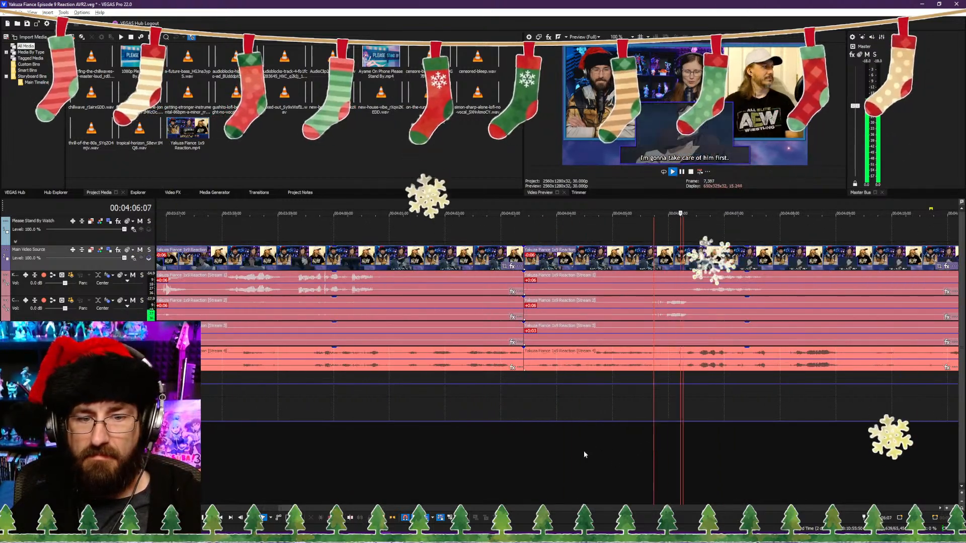
pyautogui.click(532, 455)
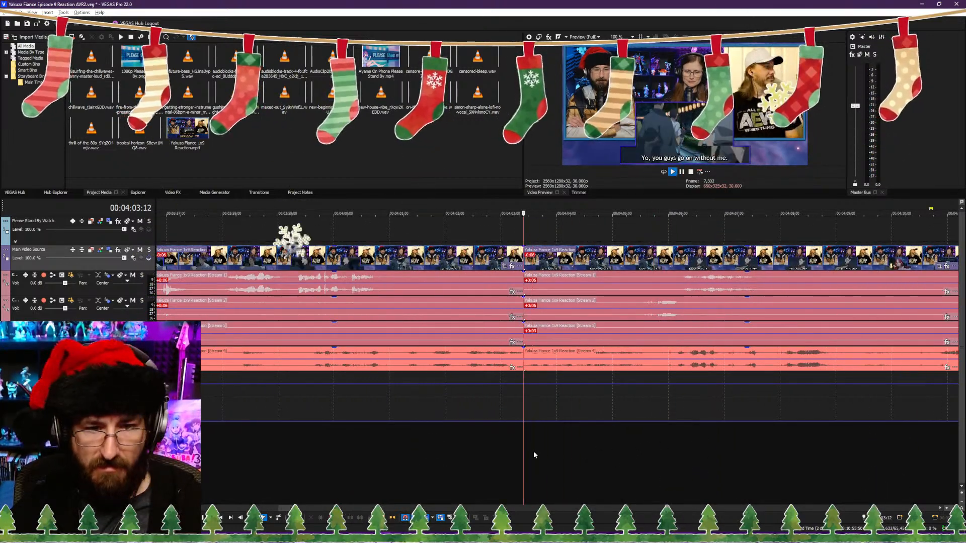
# Step: Play on from the new cut and split the clips at 00:04:08:29, at the "Let go! Dammit.... you asshole!" subtitle
pyautogui.scroll(-2, 534, 451)
pyautogui.scroll(-4, 586, 449)
pyautogui.click(573, 452)
pyautogui.scroll(3, 618, 460)
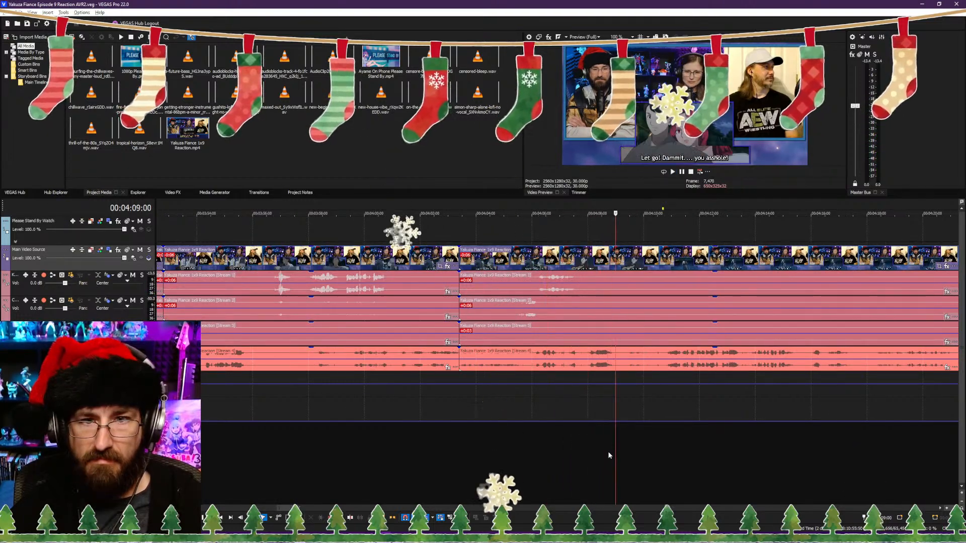
pyautogui.click(616, 451)
pyautogui.press('Left')
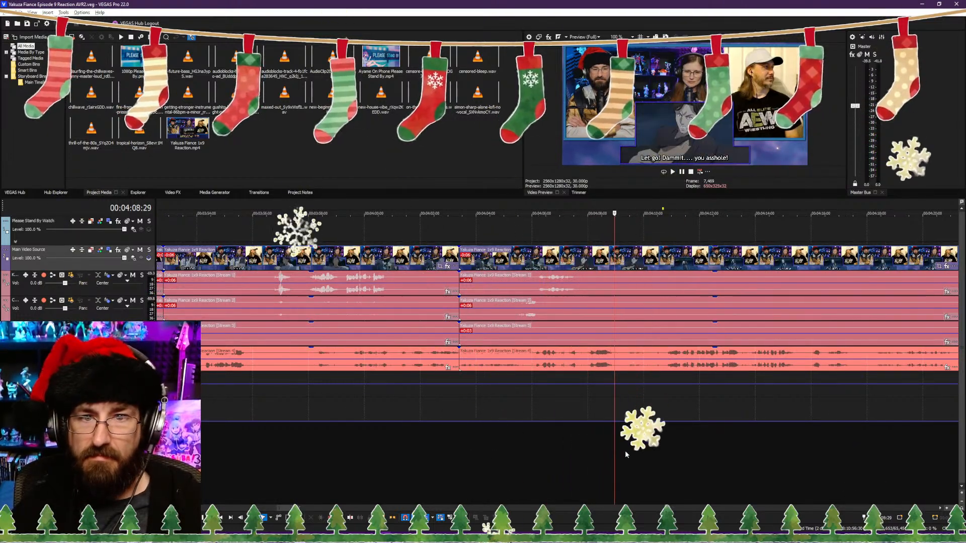
pyautogui.press('s')
# Step: Trim the start of the part after 00:04:08:29 to the "Do you know what's going to happen if you hurt me?!" subtitle, closing the gap
pyautogui.scroll(-4, 625, 451)
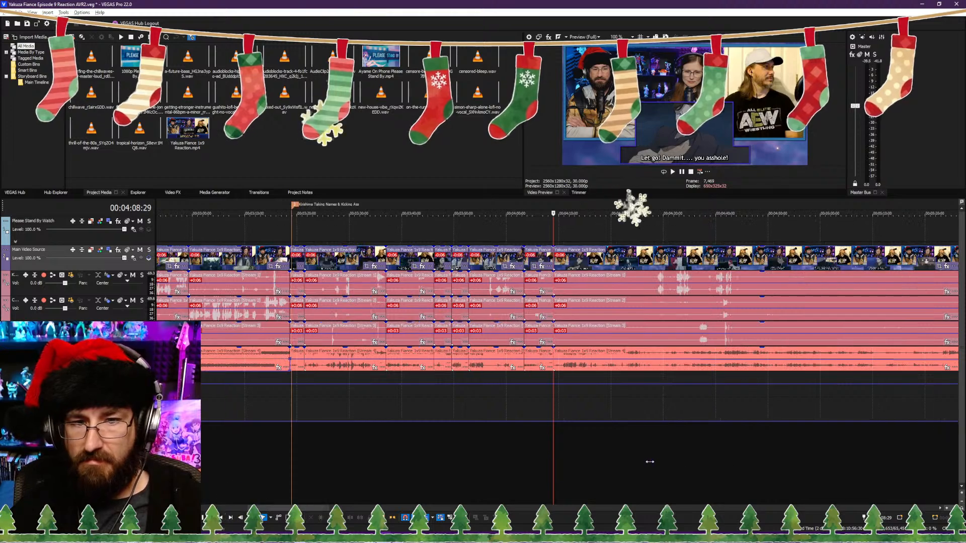
pyautogui.scroll(3, 657, 457)
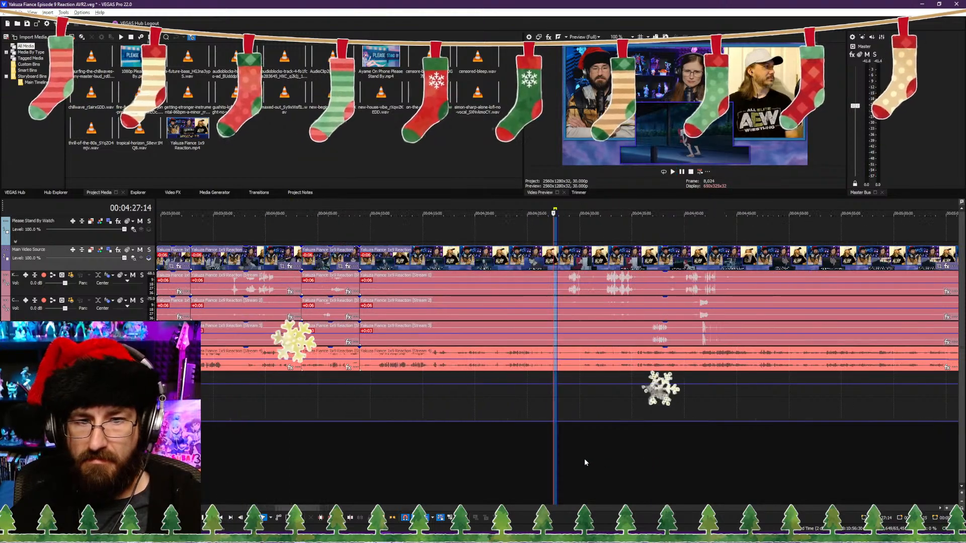
pyautogui.click(456, 463)
pyautogui.scroll(6, 509, 460)
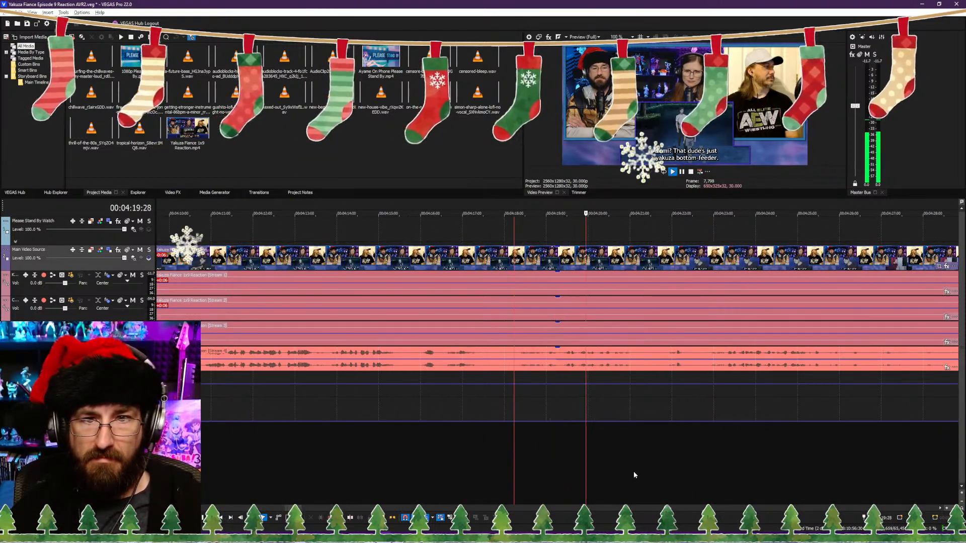
pyautogui.click(384, 467)
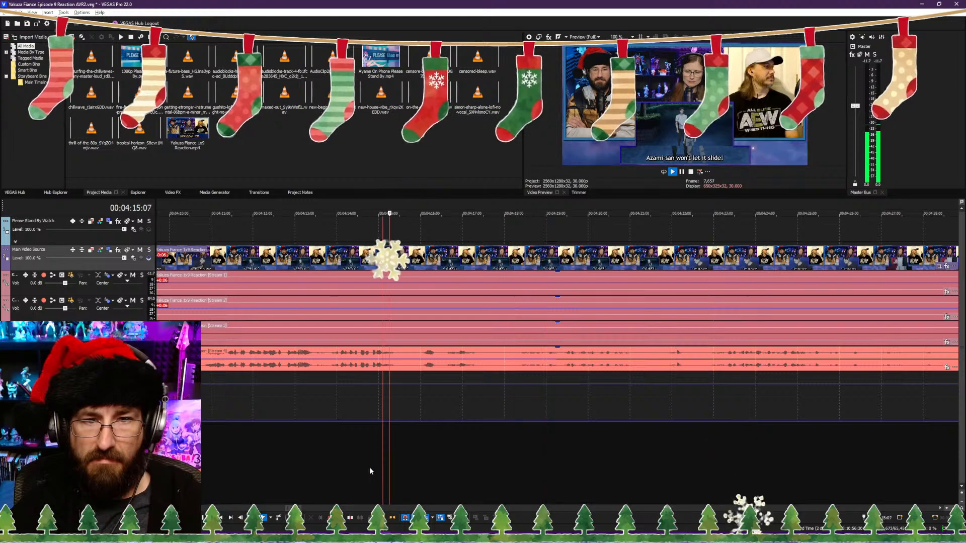
pyautogui.click(280, 467)
pyautogui.scroll(-1, 280, 465)
pyautogui.scroll(1, 537, 444)
pyautogui.click(470, 452)
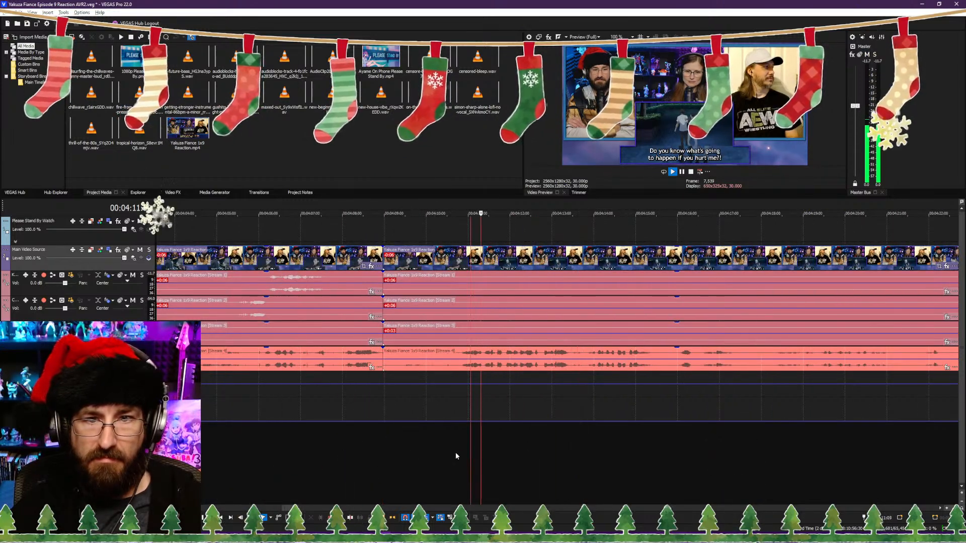
pyautogui.click(455, 453)
pyautogui.press('space')
pyautogui.hotkey('alt', '[')
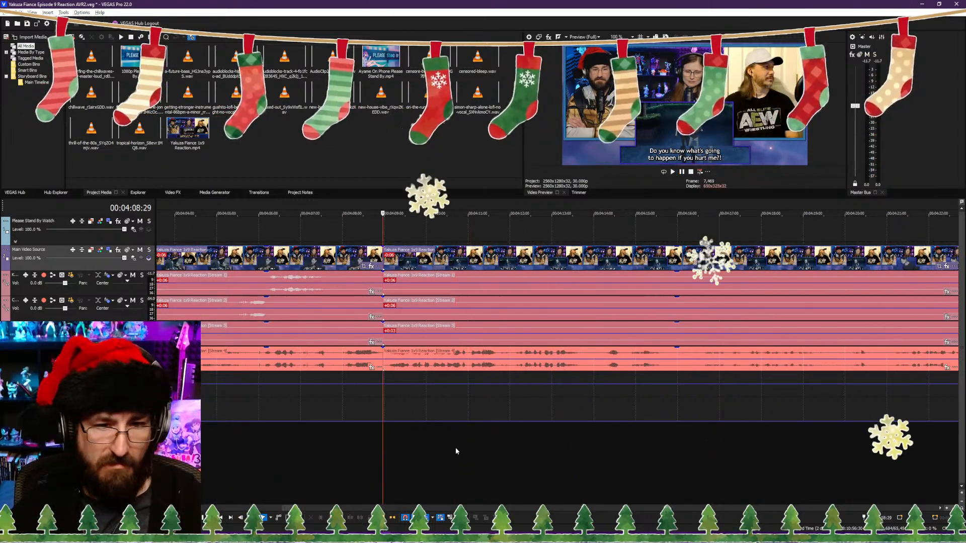
# Step: Play the trimmed part and split the clips at 00:04:15:26, at the "Azami? That dude's just a yakuza bottom-feeder." subtitle
pyautogui.press('space')
pyautogui.scroll(-2, 482, 451)
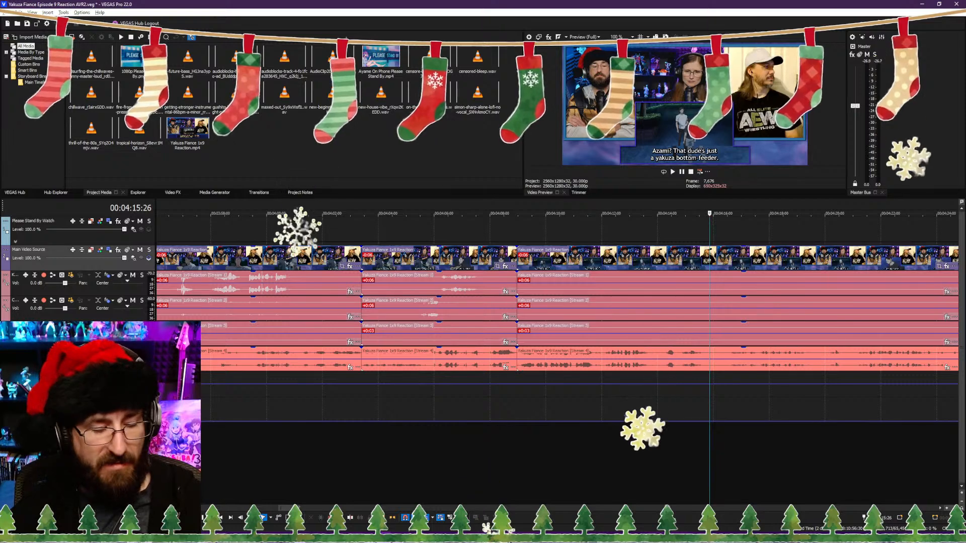
pyautogui.press('s')
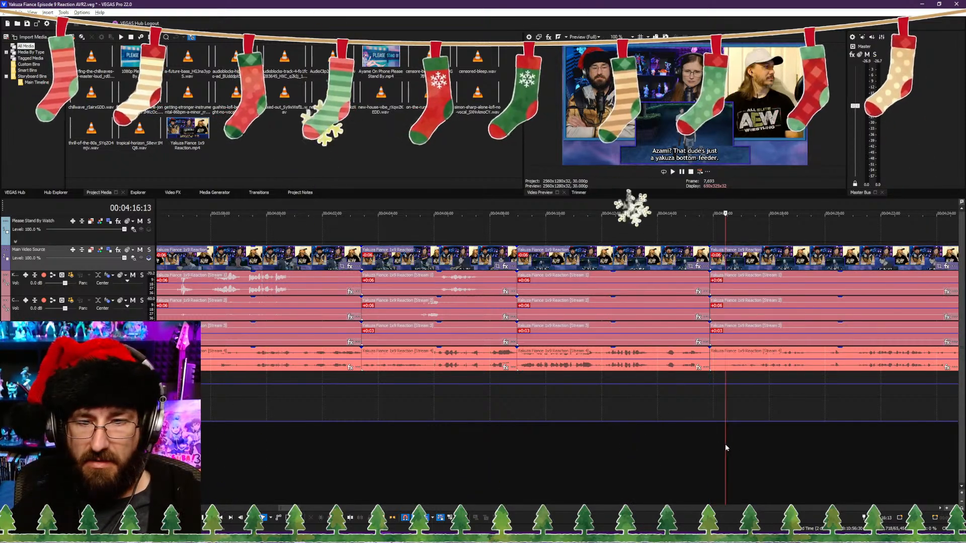
# Step: Play the footage on both sides of the 00:04:15:26 split, between about 00:04:11 and 00:04:28, to check the dialogue flow
pyautogui.press('space')
pyautogui.scroll(-5, 601, 430)
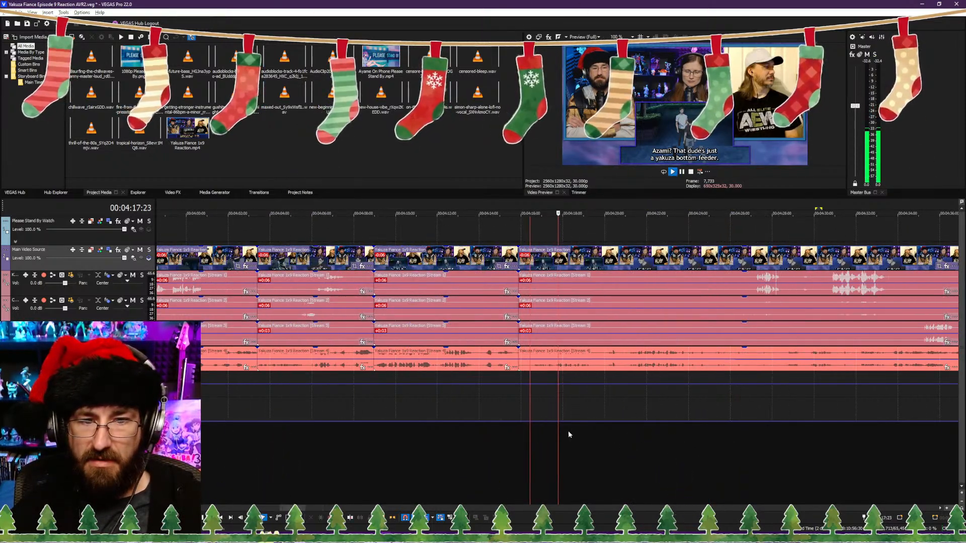
pyautogui.click(627, 434)
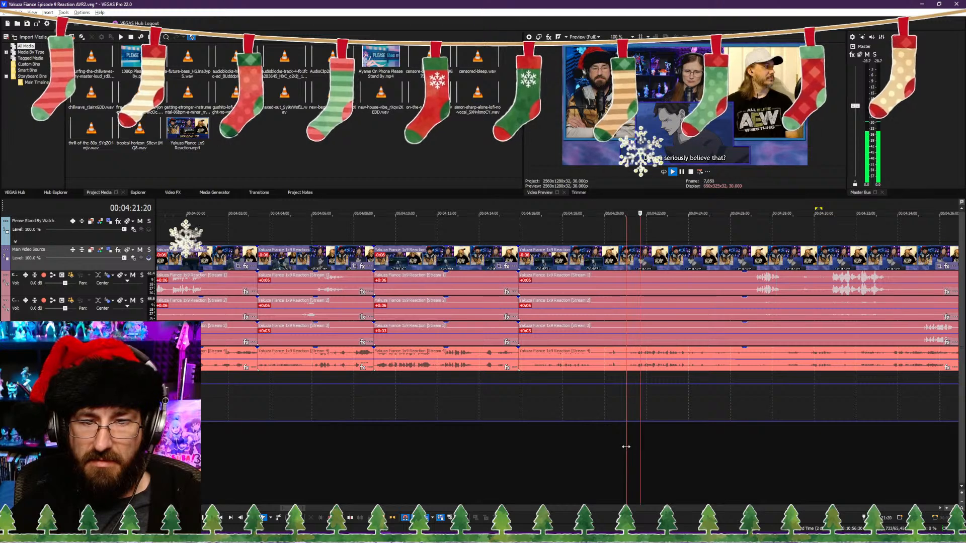
pyautogui.click(603, 447)
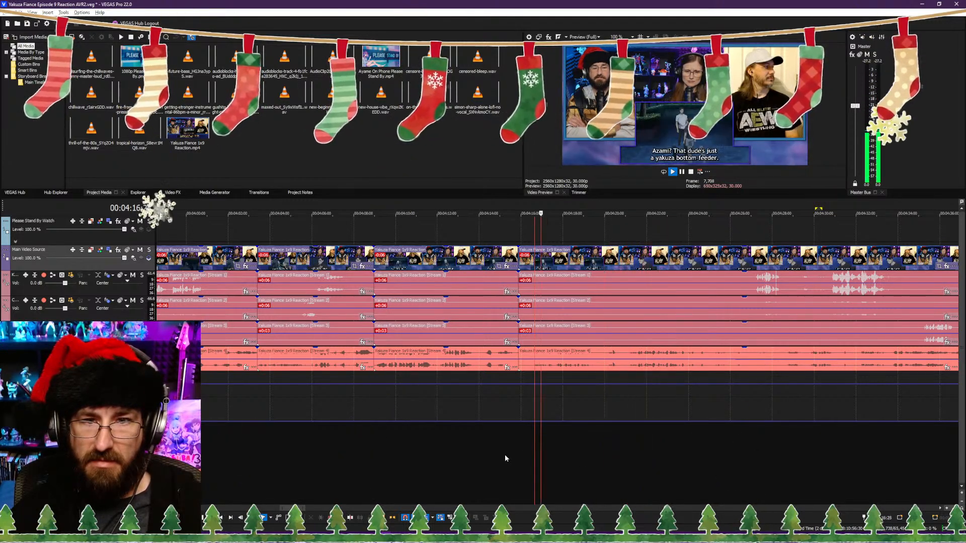
pyautogui.click(485, 454)
pyautogui.scroll(3, 504, 454)
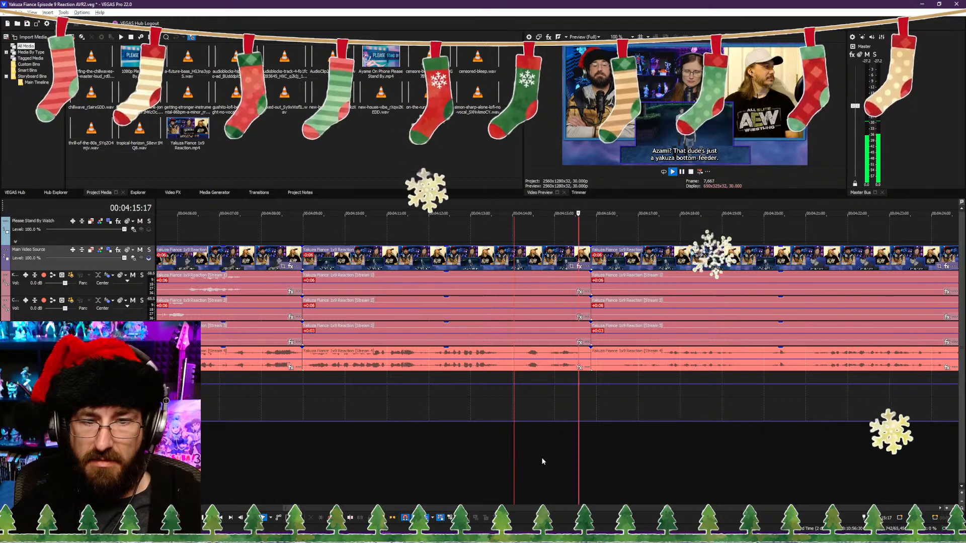
pyautogui.scroll(-3, 542, 457)
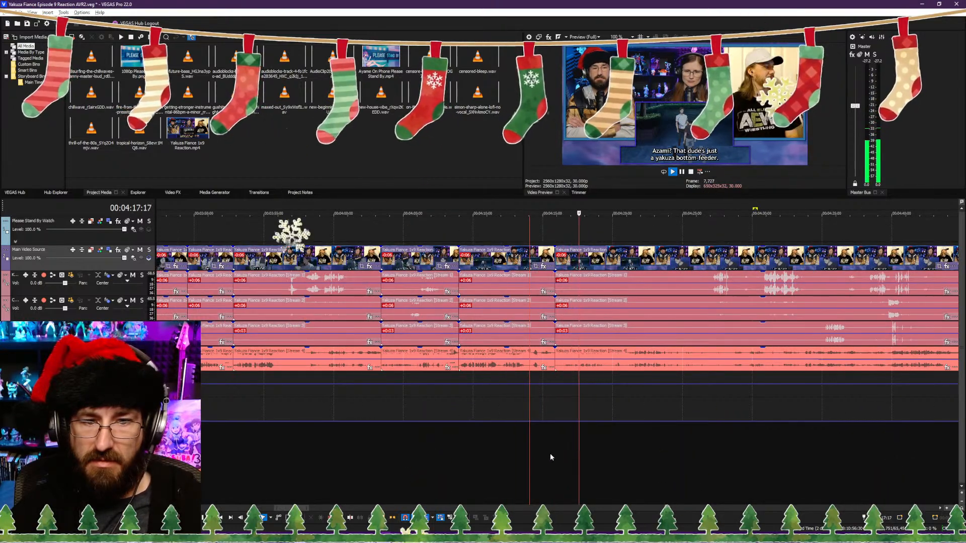
pyautogui.click(486, 454)
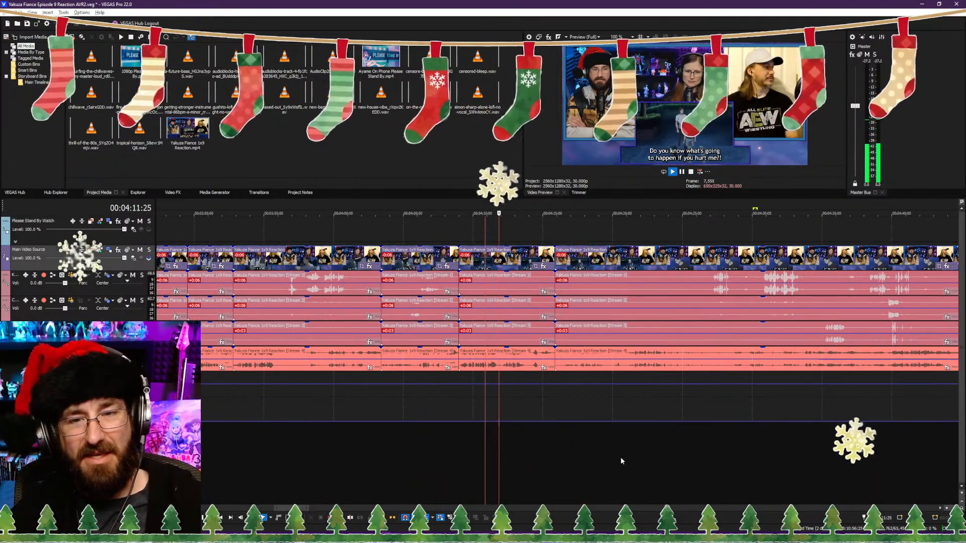
pyautogui.click(709, 462)
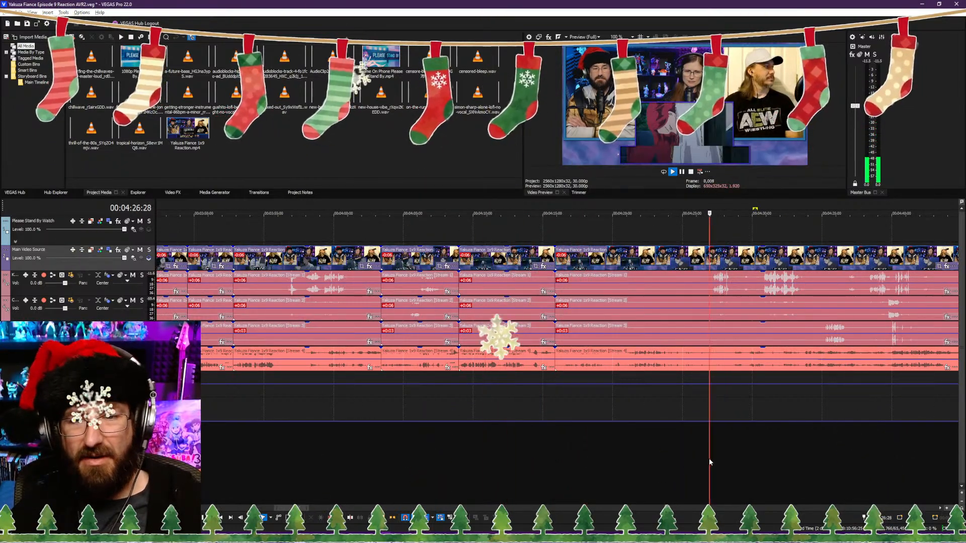
pyautogui.click(626, 467)
pyautogui.click(496, 455)
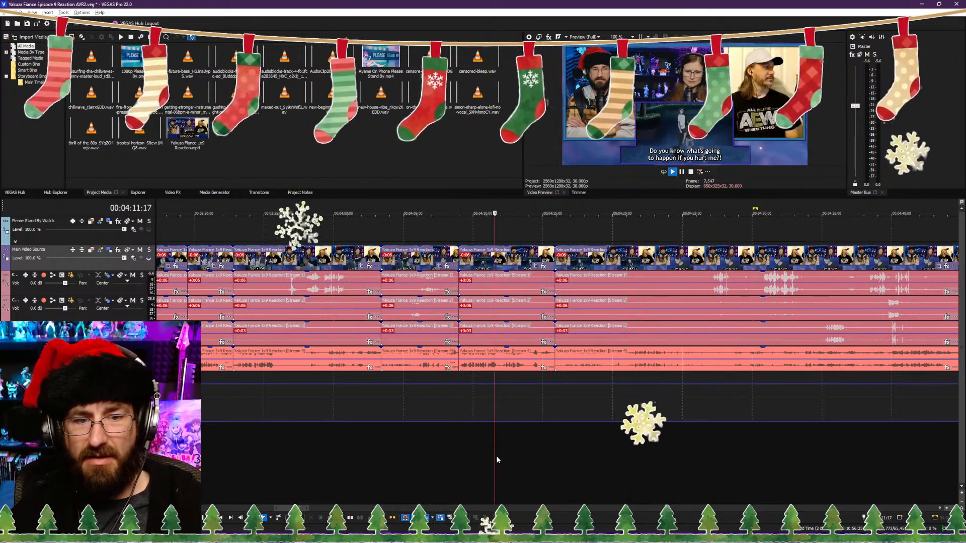
# Step: Trim the end of the part with the "Azami-san won't let it slide!" subtitle to 00:04:13:22, closing the gap
pyautogui.scroll(3, 549, 460)
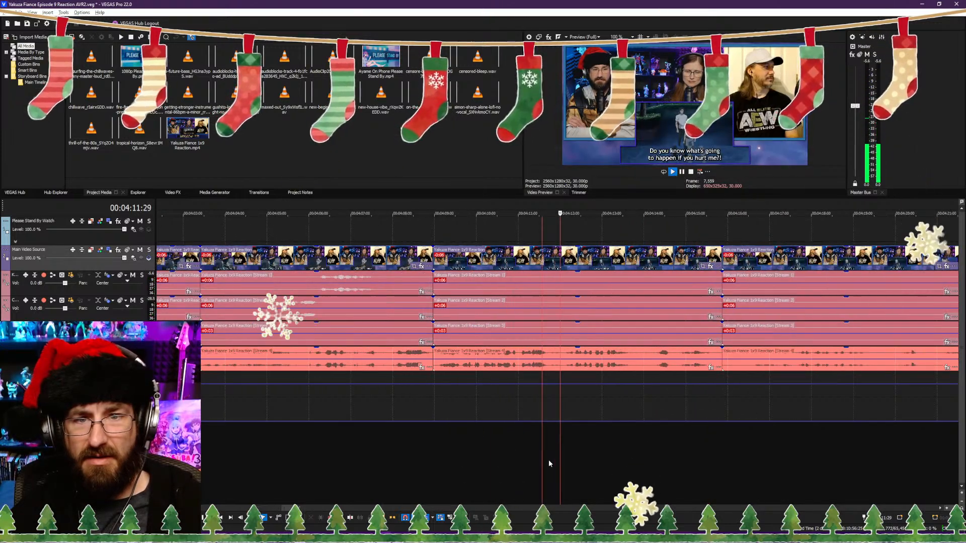
pyautogui.press('Return')
pyautogui.click(618, 458)
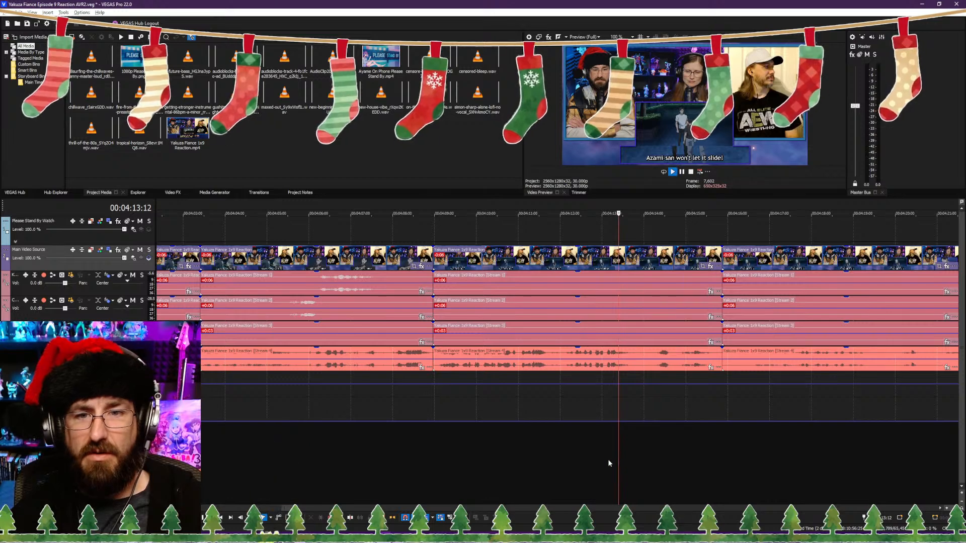
pyautogui.click(633, 400)
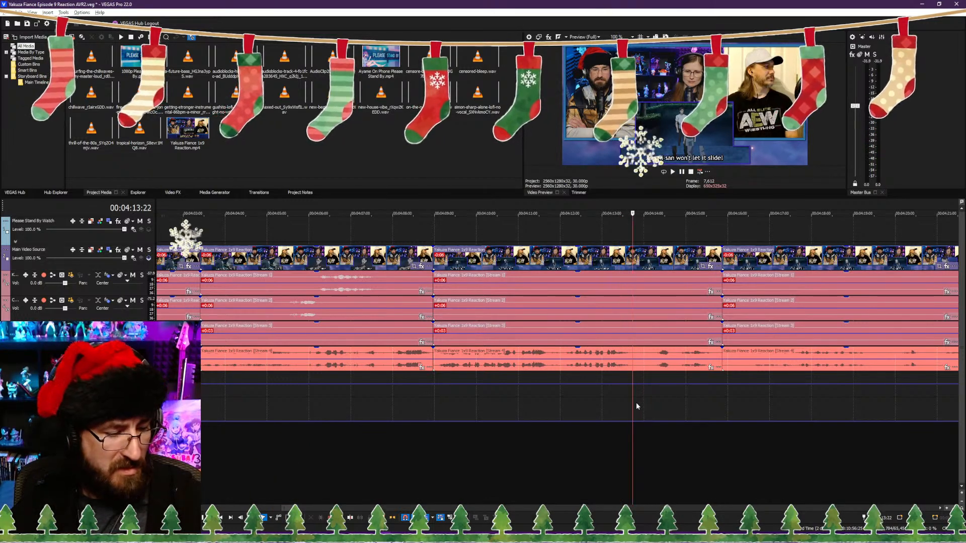
pyautogui.hotkey('alt', ']')
# Step: Play across the cut at 00:04:13:22 and through the "Azami? That dude's just a yakuza bottom-feeder." part to check the transition
pyautogui.click(657, 449)
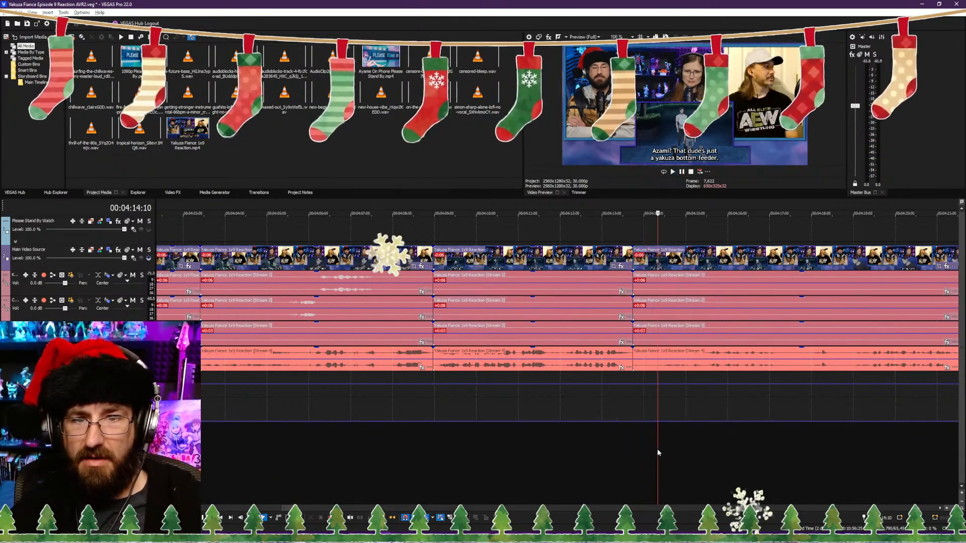
pyautogui.click(612, 455)
pyautogui.click(577, 455)
pyautogui.press('space')
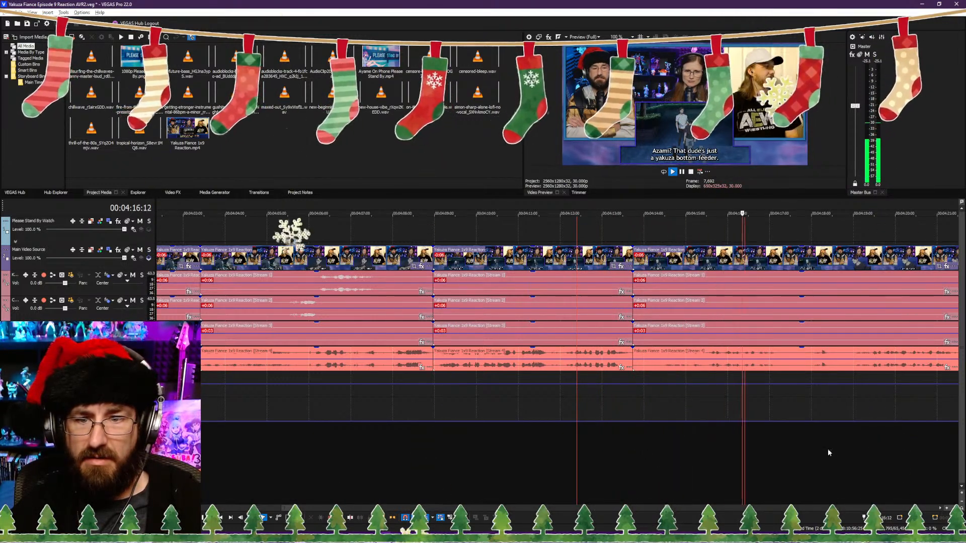
pyautogui.click(801, 455)
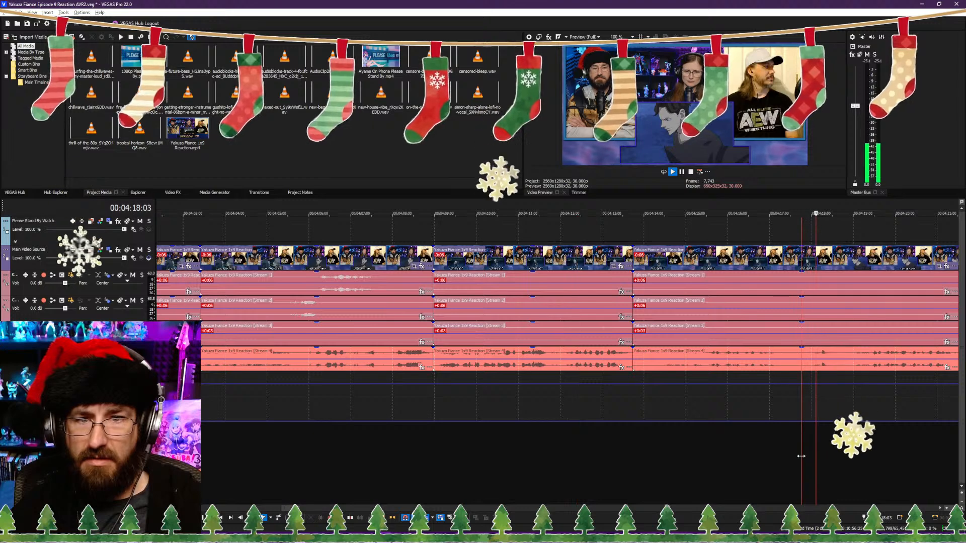
pyautogui.press('space')
pyautogui.click(659, 458)
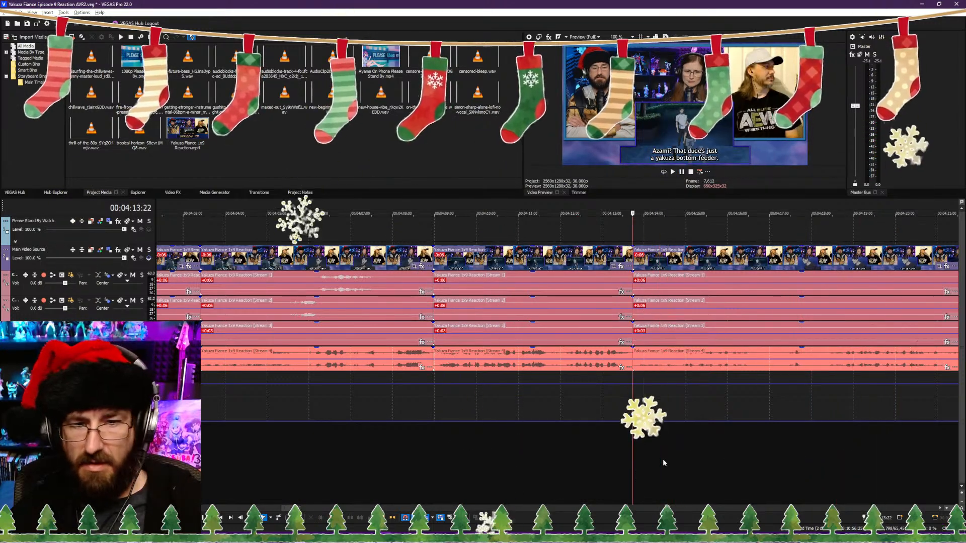
pyautogui.press('space')
pyautogui.click(768, 468)
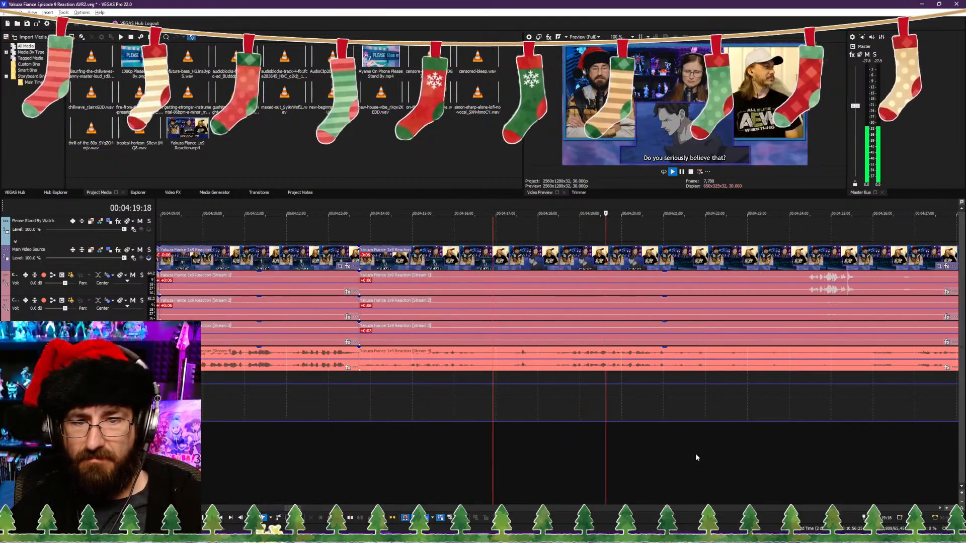
# Step: Play on to 00:04:29:27 and raise the show audio's volume envelope point at the third marker level with the preceding point
pyautogui.scroll(-4, 702, 454)
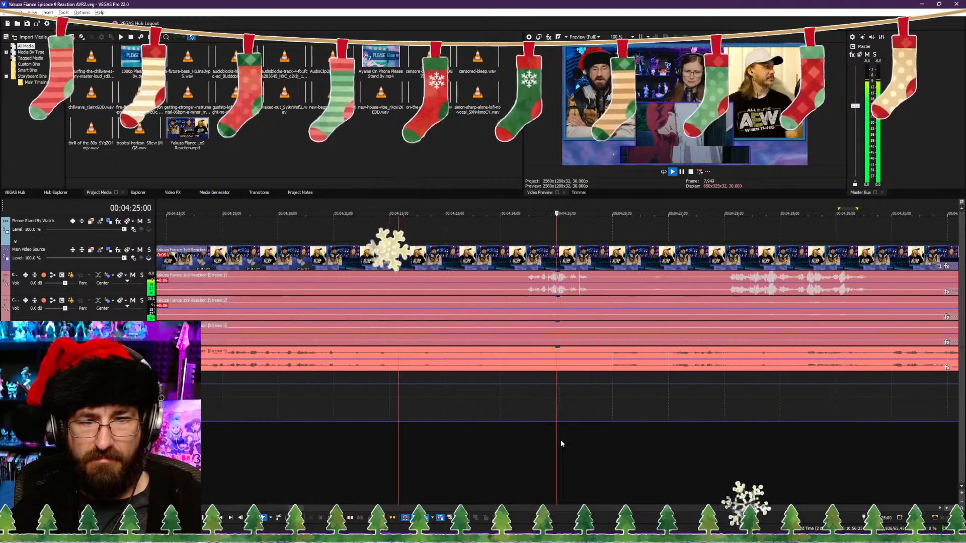
pyautogui.scroll(-2, 580, 442)
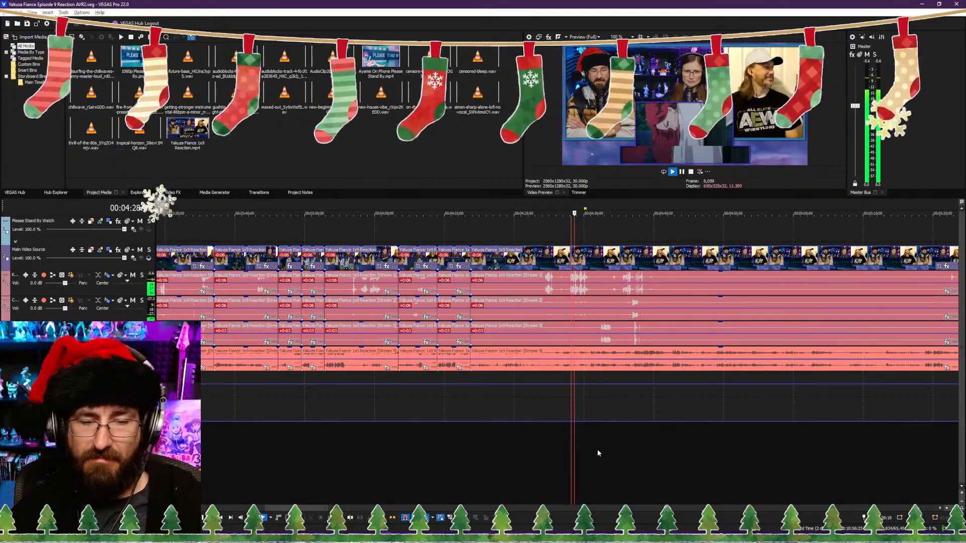
pyautogui.scroll(-8, 589, 447)
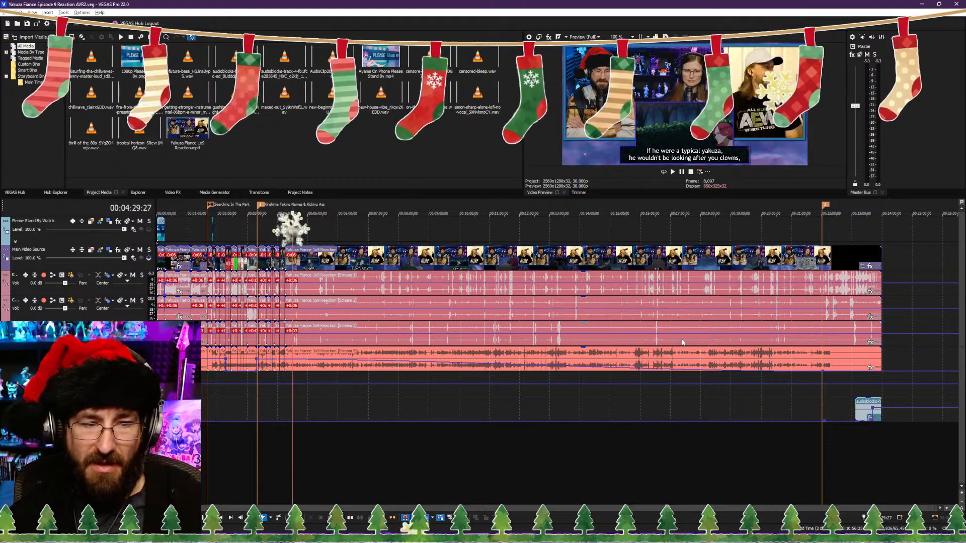
pyautogui.rightClick(823, 373)
pyautogui.click(832, 385)
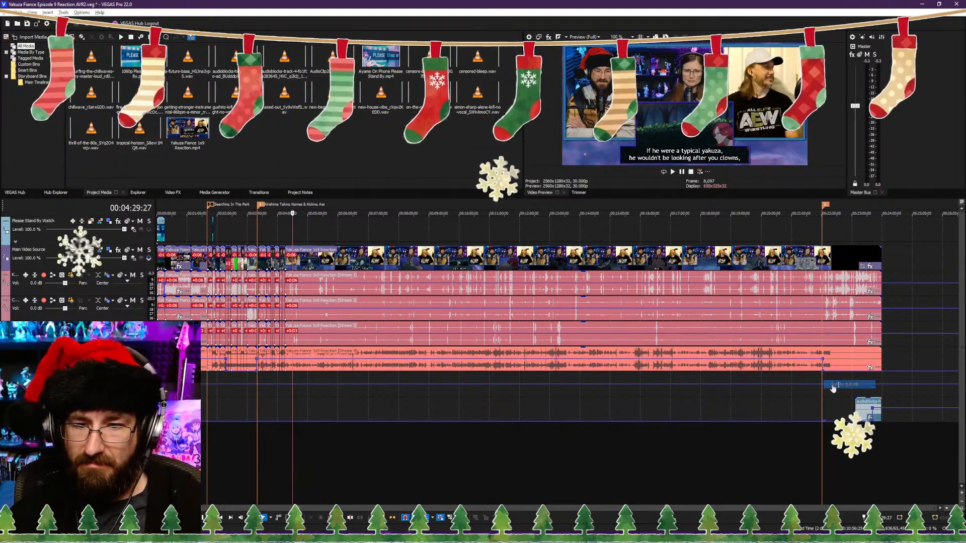
# Step: Play the footage from about 00:04:21 to 00:04:30, checking the subtitles and reaction audio for the next cut
pyautogui.click(306, 457)
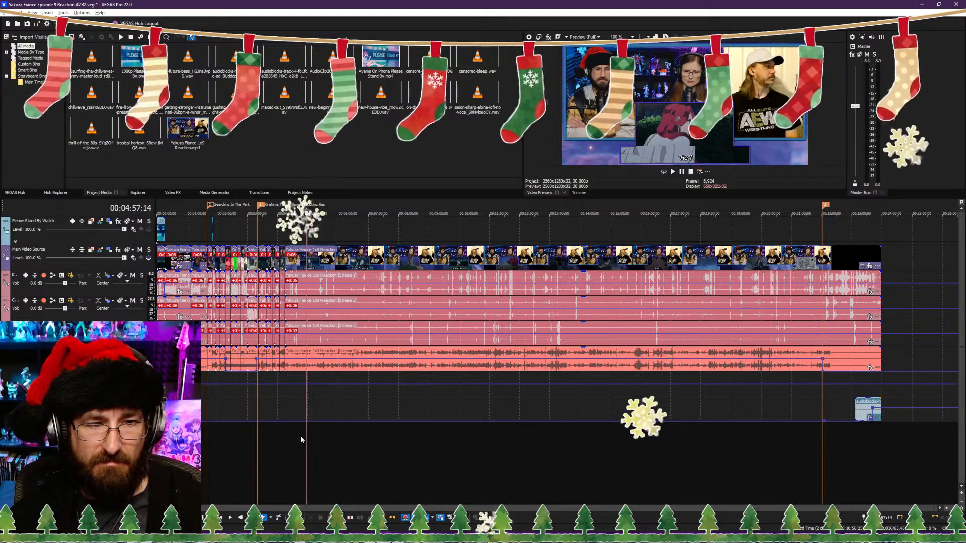
pyautogui.scroll(5, 302, 437)
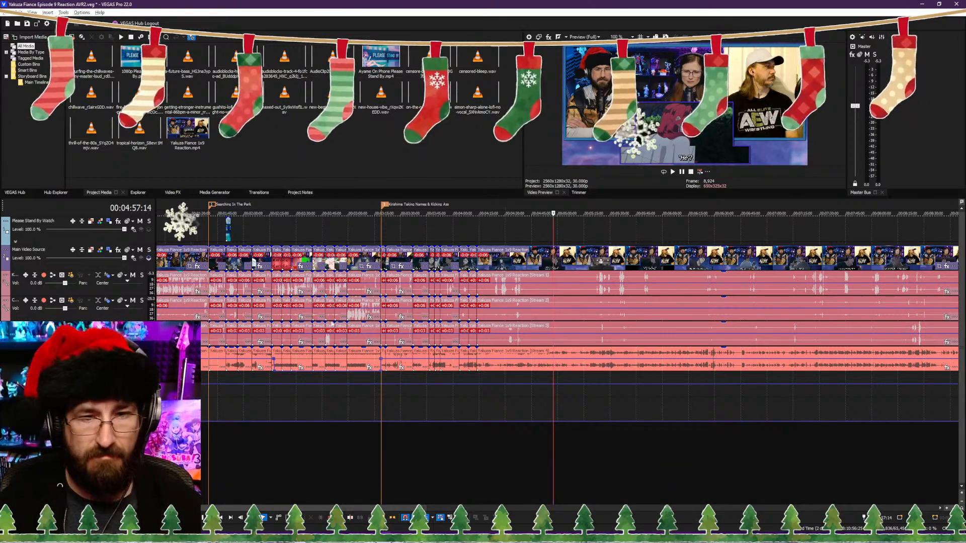
pyautogui.click(490, 433)
pyautogui.scroll(-5, 460, 417)
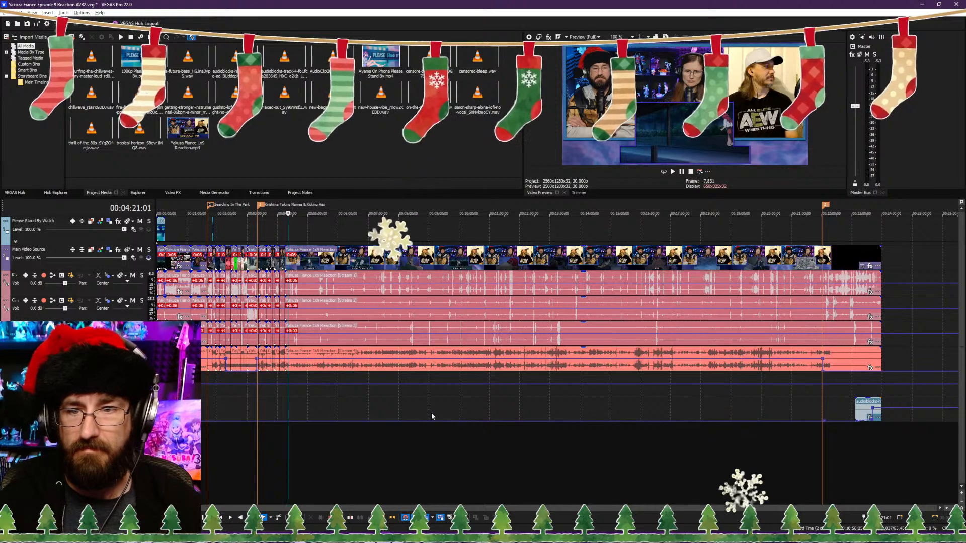
pyautogui.scroll(8, 453, 423)
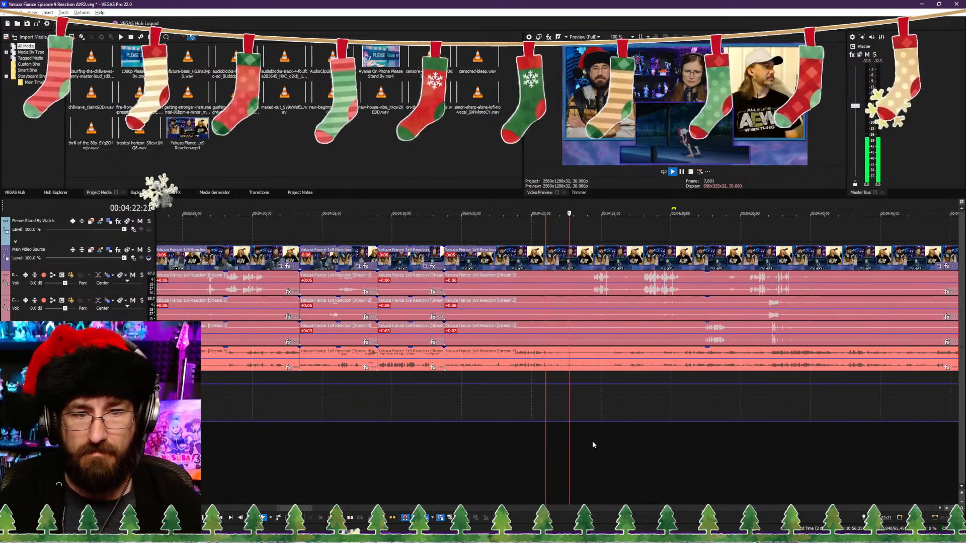
pyautogui.scroll(2, 594, 440)
pyautogui.scroll(-5, 564, 438)
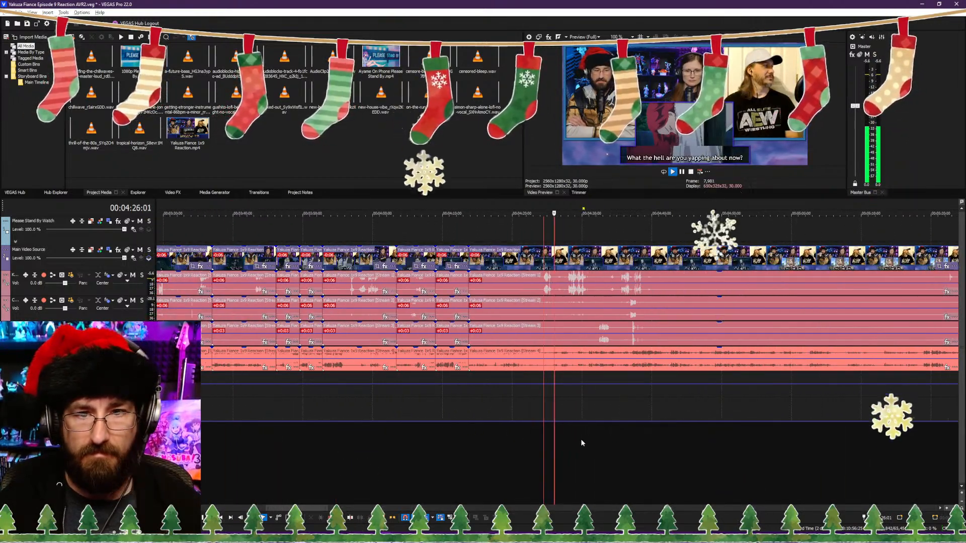
pyautogui.scroll(5, 572, 440)
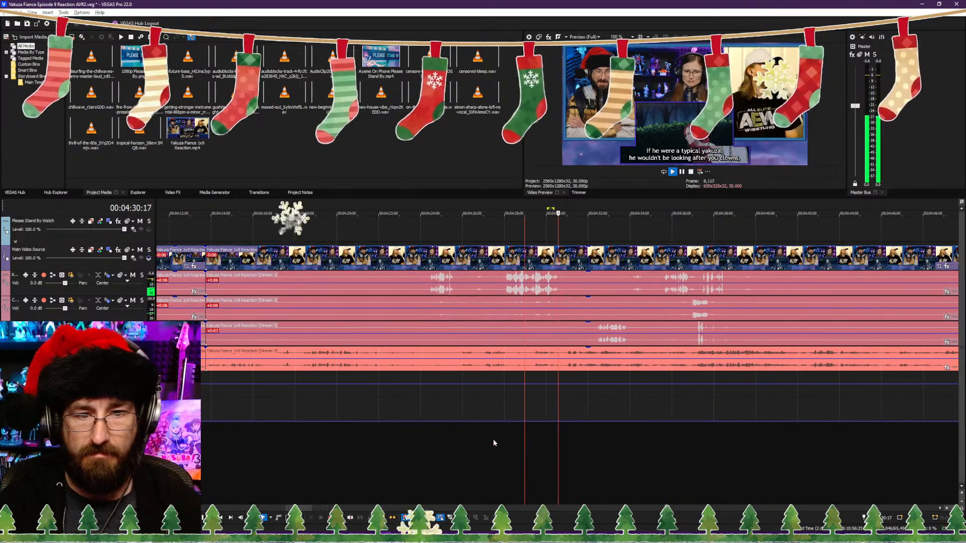
# Step: Split the clips at 00:04:16:26, at the "Azami? That dude's just a yakuza bottom-feeder." subtitle, and slightly trim the following part's start, closing the gap
pyautogui.click(467, 444)
pyautogui.click(261, 445)
pyautogui.scroll(3, 270, 442)
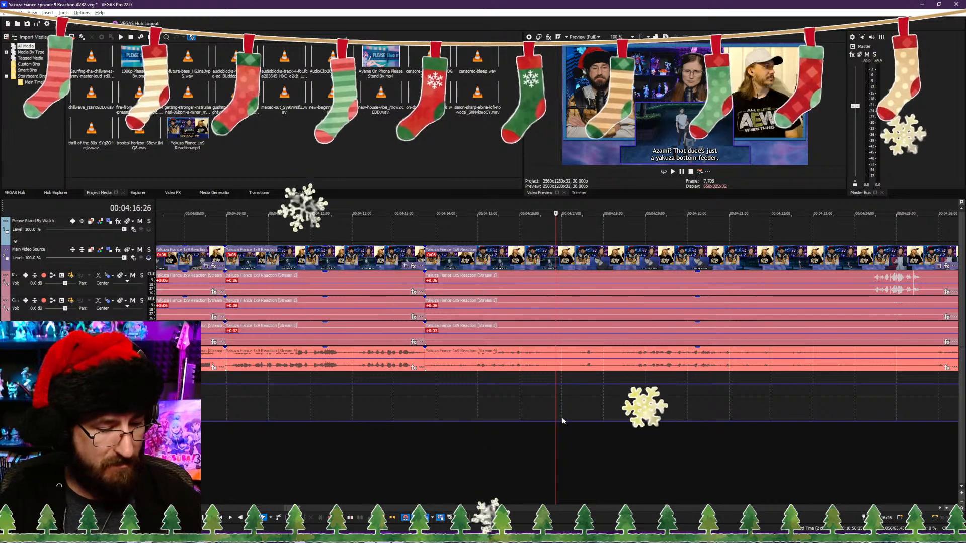
pyautogui.press('s')
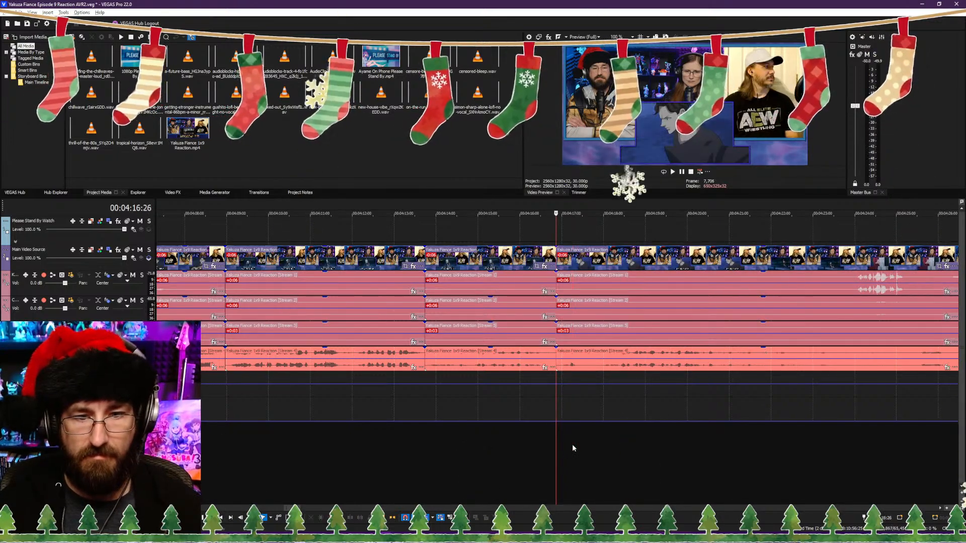
# Step: Play on from the 00:04:16:26 cut to about 00:04:41, checking the "Do you seriously believe that?" dialogue and the reactions that follow
pyautogui.press('space')
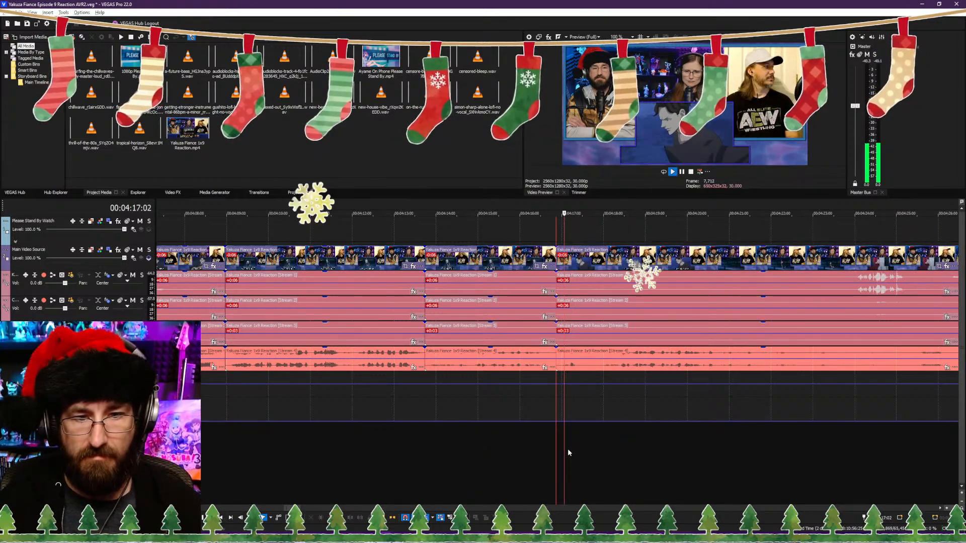
pyautogui.click(708, 448)
pyautogui.scroll(-4, 657, 443)
pyautogui.scroll(5, 657, 443)
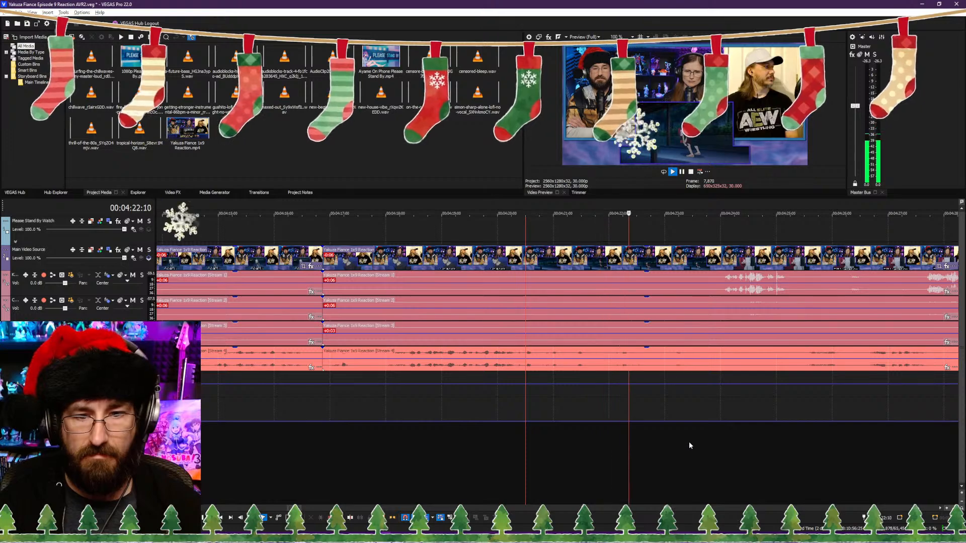
pyautogui.scroll(-4, 635, 443)
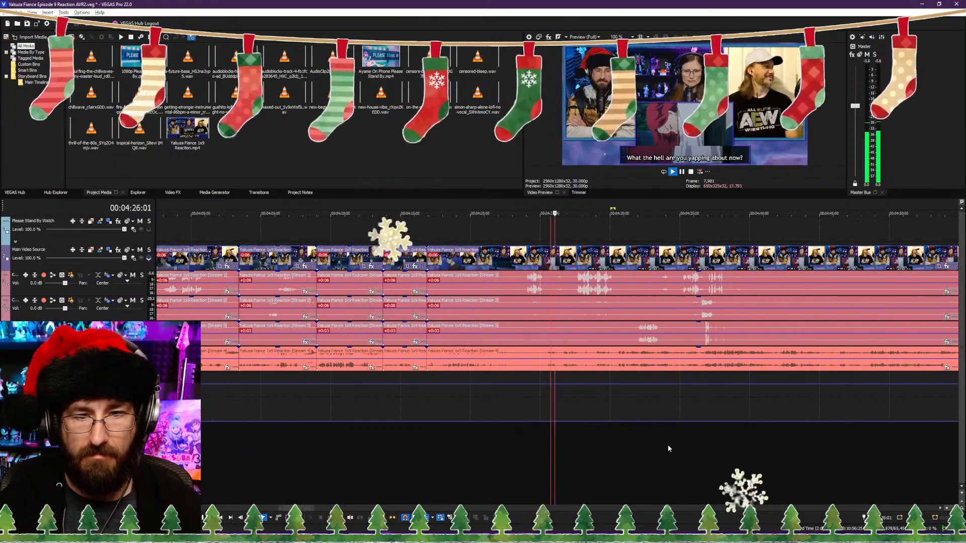
pyautogui.scroll(3, 578, 438)
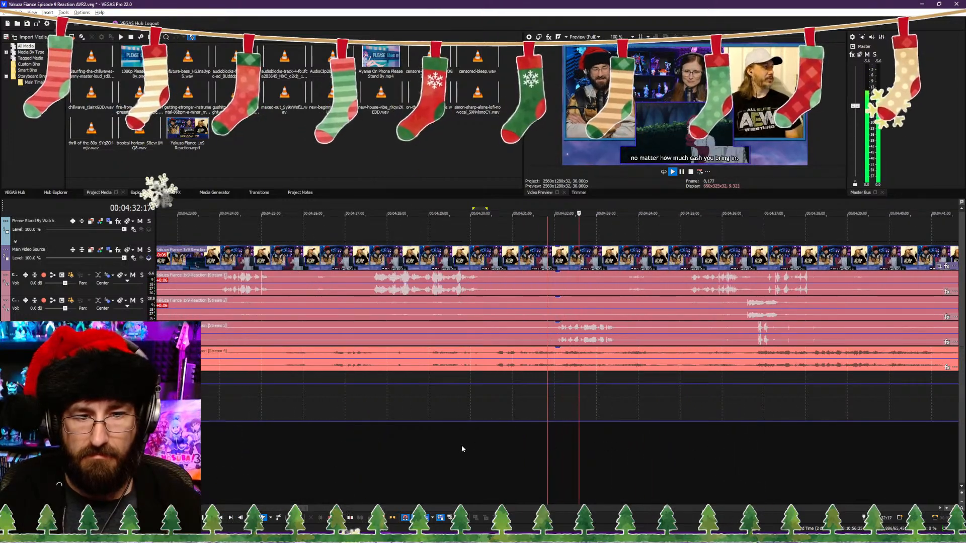
pyautogui.scroll(-2, 603, 441)
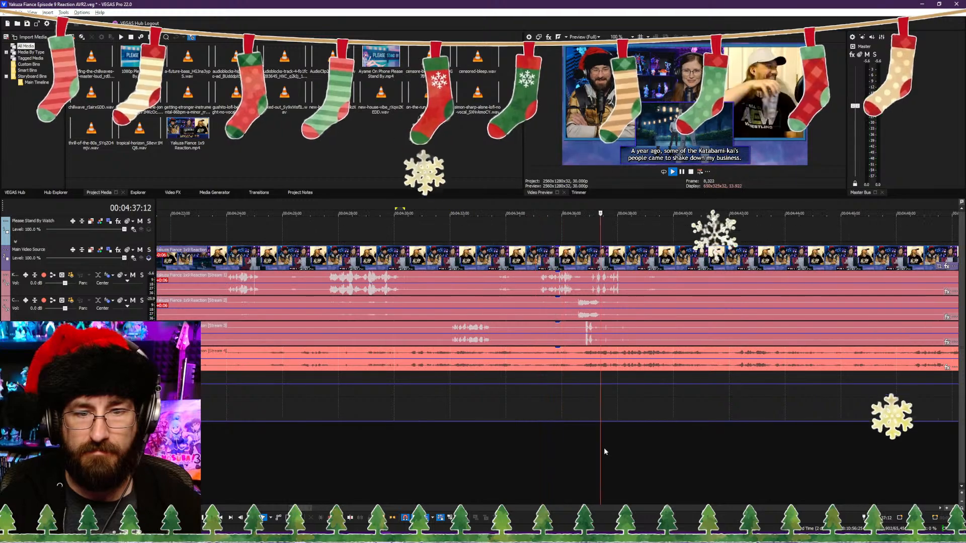
pyautogui.scroll(2, 614, 452)
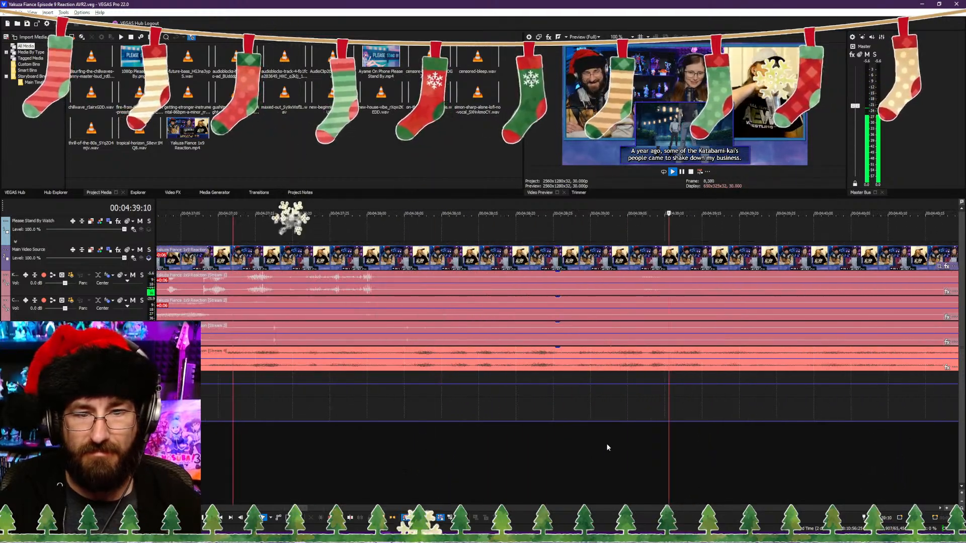
pyautogui.scroll(-2, 602, 445)
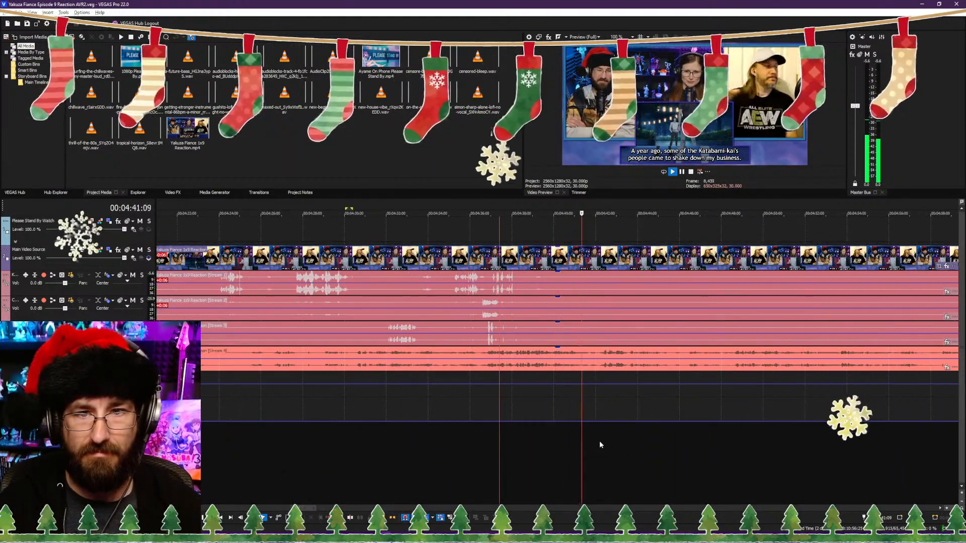
# Step: Split the clips at 00:04:41:12, at the "A year ago, some of the Katabami-kai's people came to shake down my business." subtitle, and replay the cut
pyautogui.scroll(-3, 598, 438)
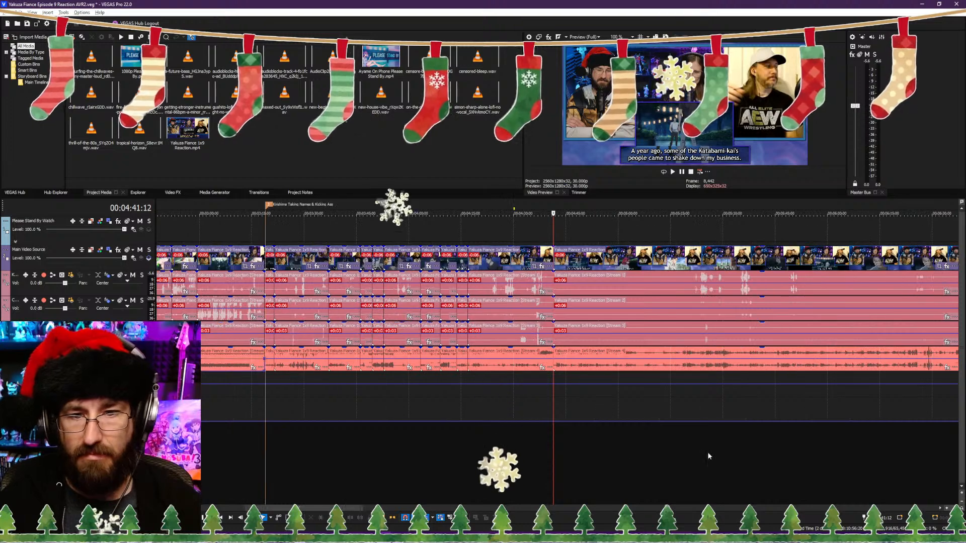
pyautogui.click(690, 456)
pyautogui.scroll(5, 629, 450)
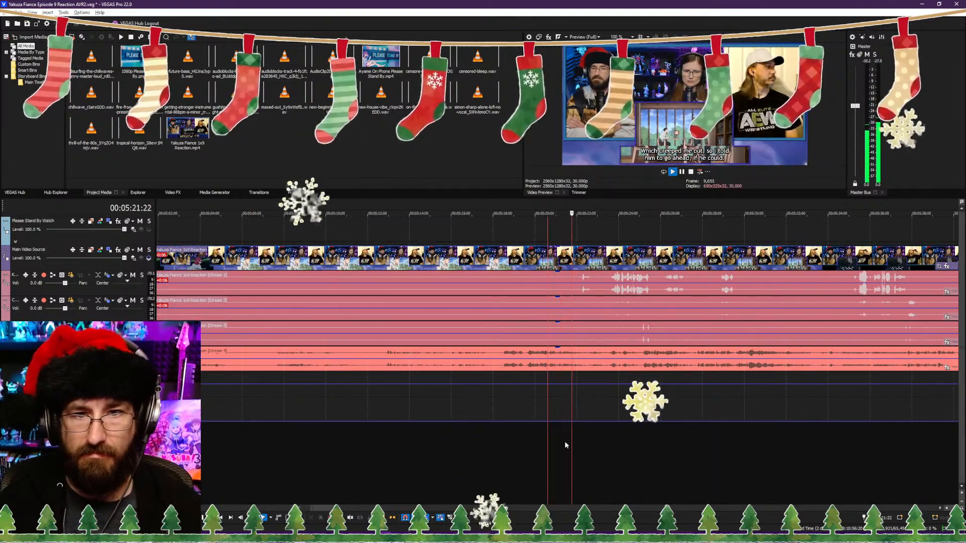
pyautogui.scroll(-3, 499, 455)
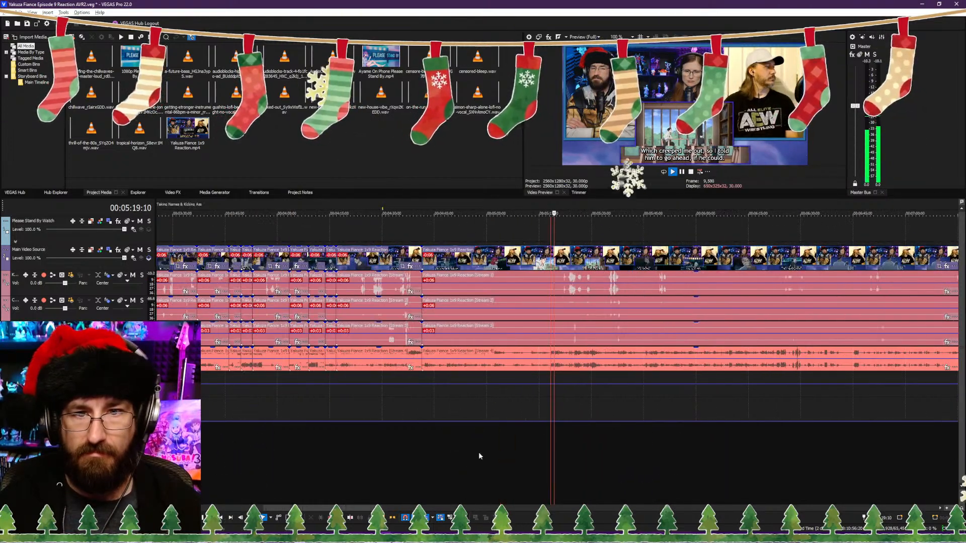
pyautogui.click(354, 446)
pyautogui.scroll(3, 356, 446)
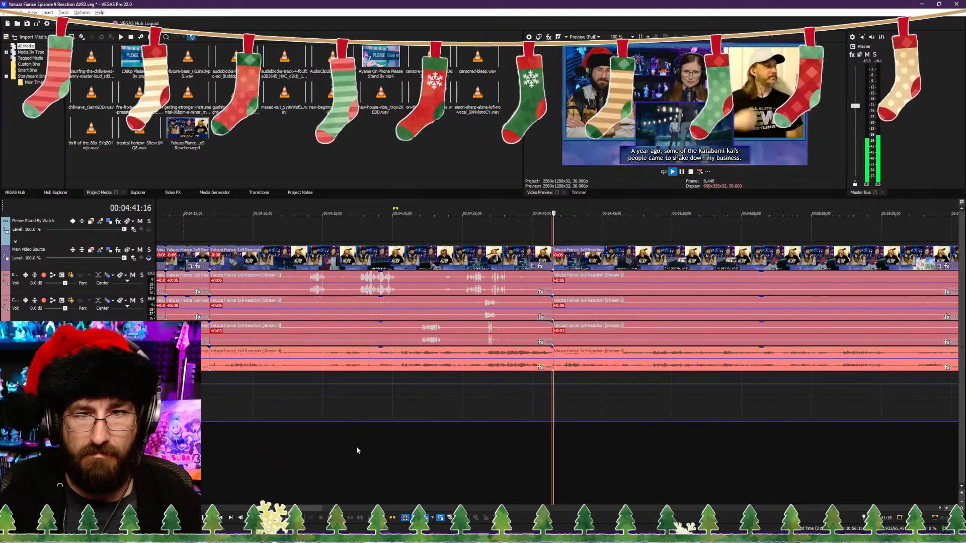
pyautogui.click(395, 448)
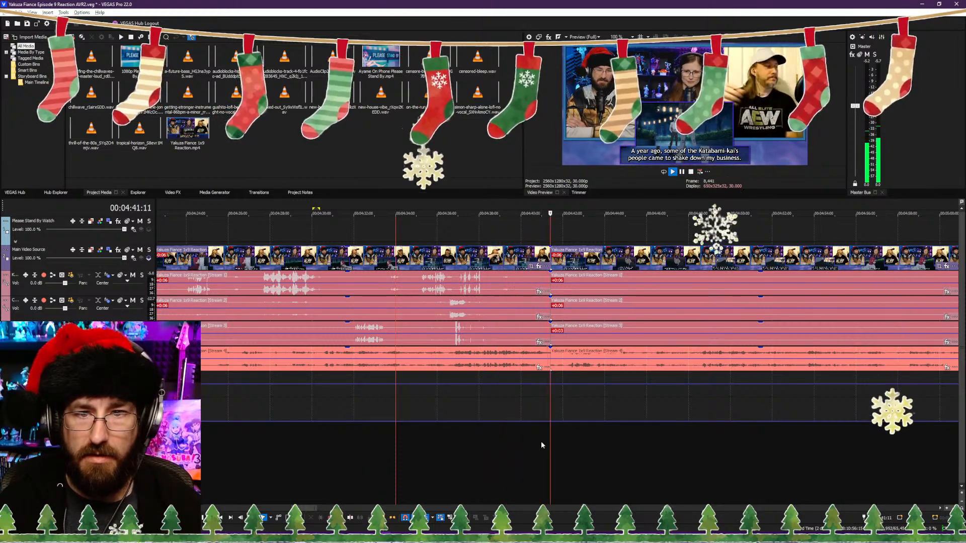
# Step: Trim the start of the part following the 00:04:41:12 cut to 00:05:07:12, just before the masked man's scene dialogue, closing the gap
pyautogui.scroll(-2, 628, 440)
pyautogui.click(687, 440)
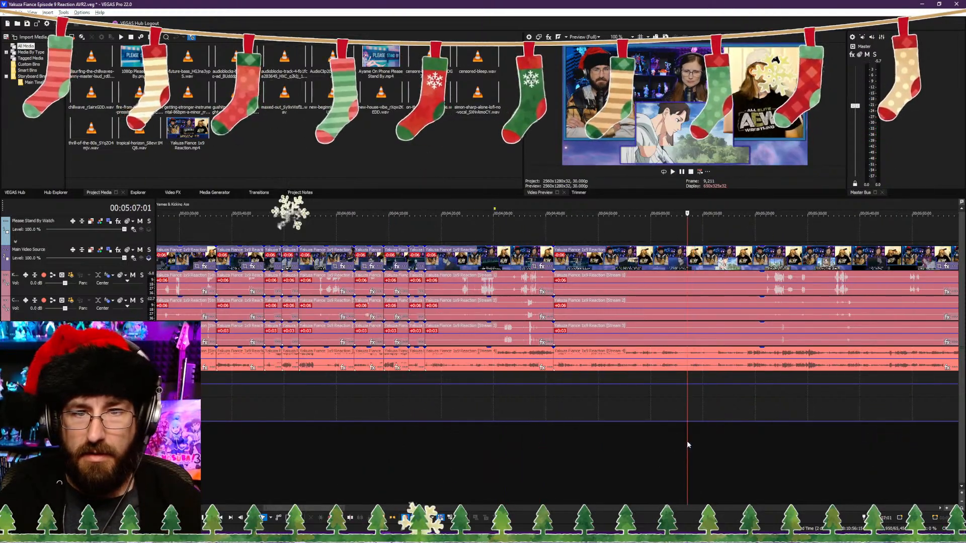
pyautogui.scroll(4, 677, 447)
pyautogui.scroll(4, 625, 443)
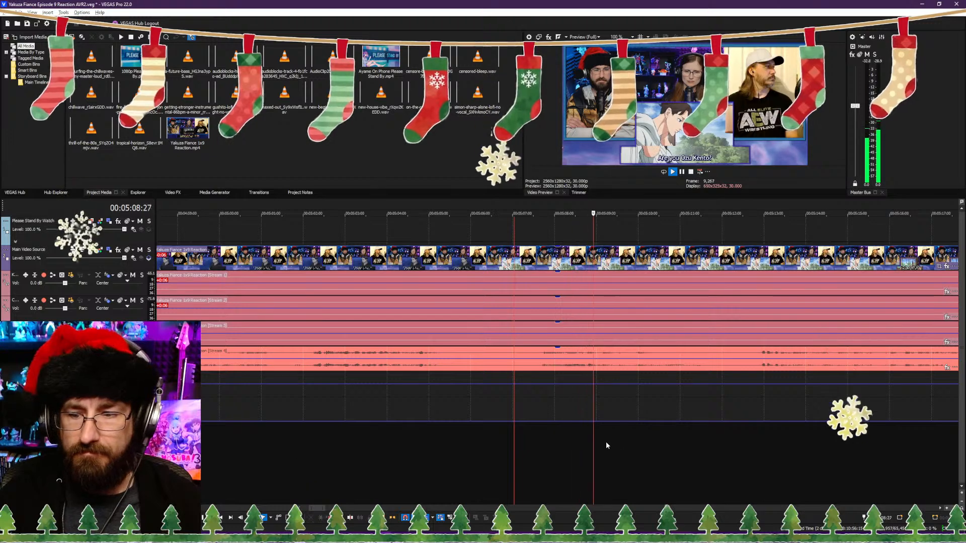
pyautogui.scroll(-4, 604, 436)
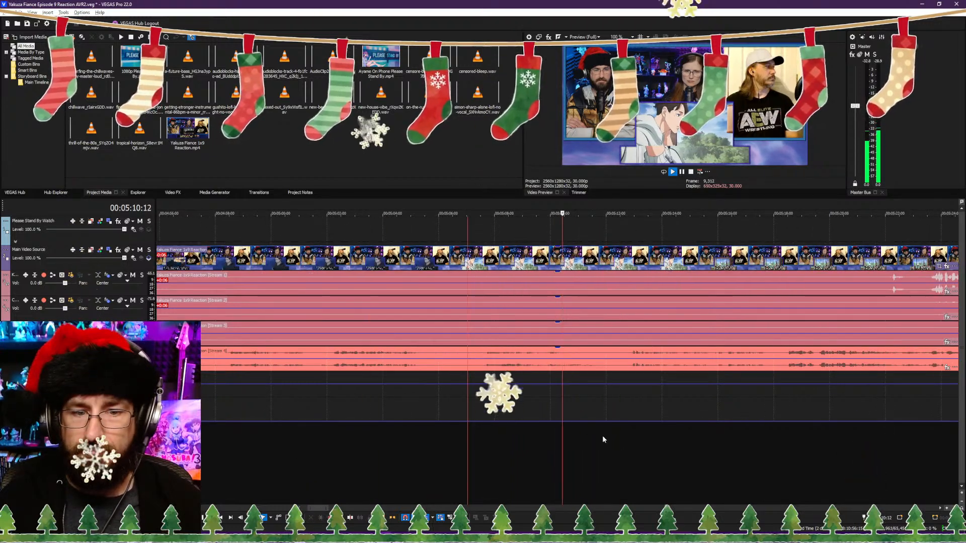
pyautogui.click(483, 435)
pyautogui.press('space')
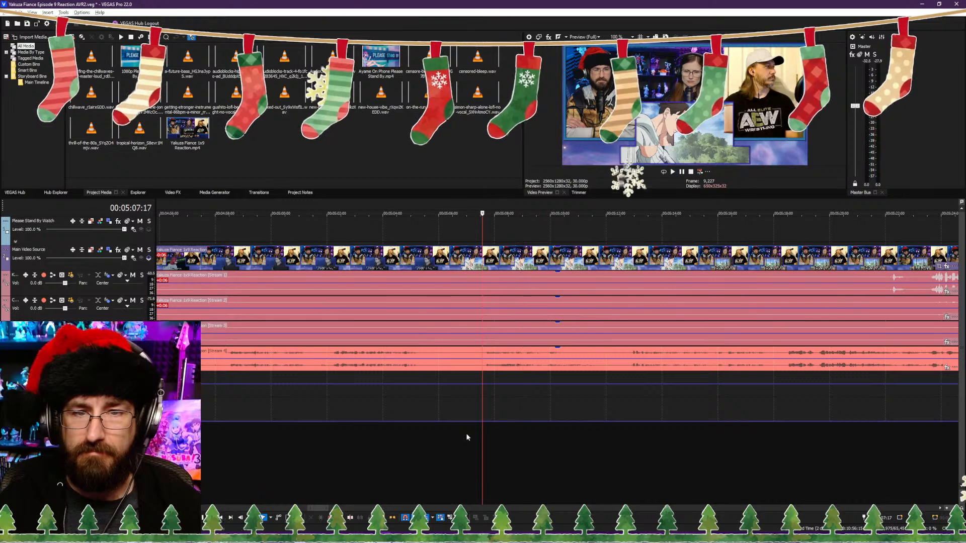
pyautogui.scroll(-5, 466, 434)
pyautogui.click(521, 439)
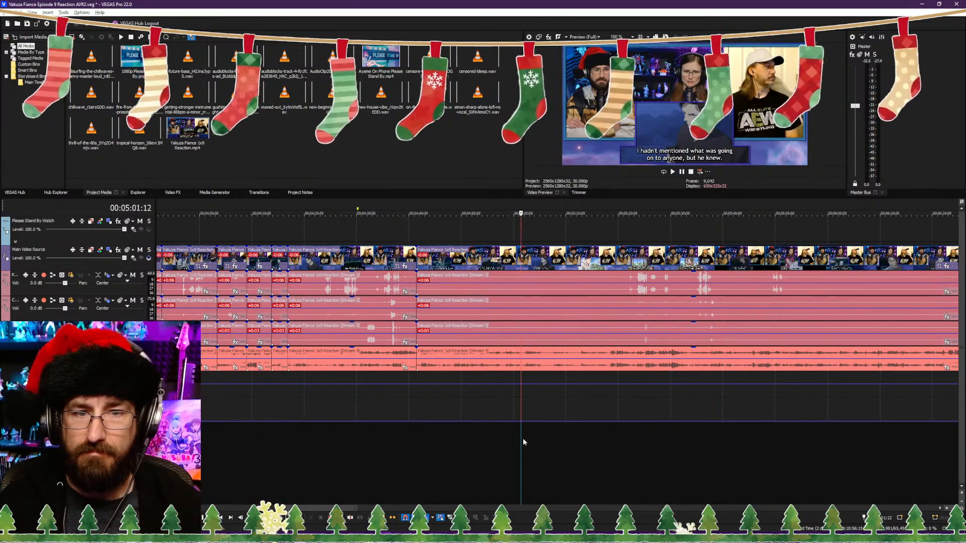
pyautogui.click(466, 438)
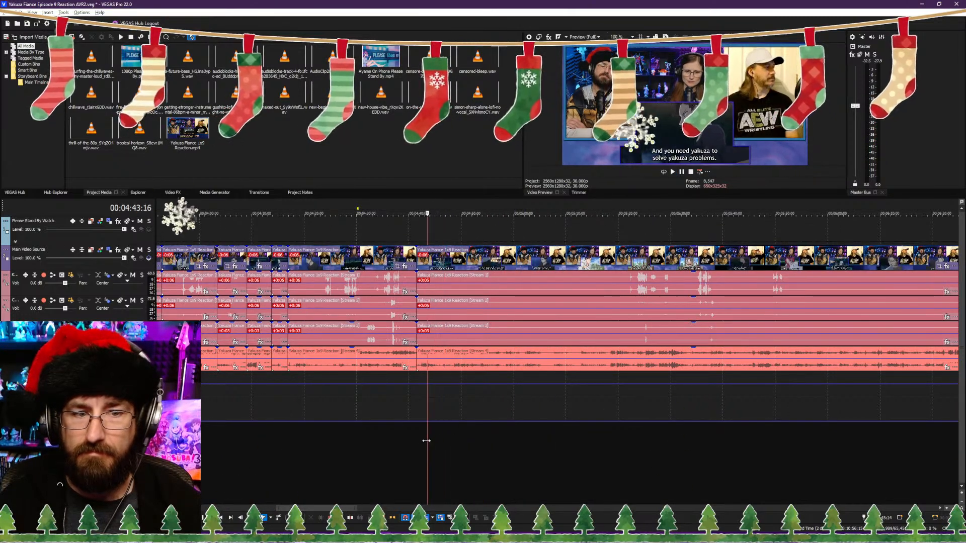
pyautogui.moveTo(436, 442); pyautogui.dragTo(519, 447)
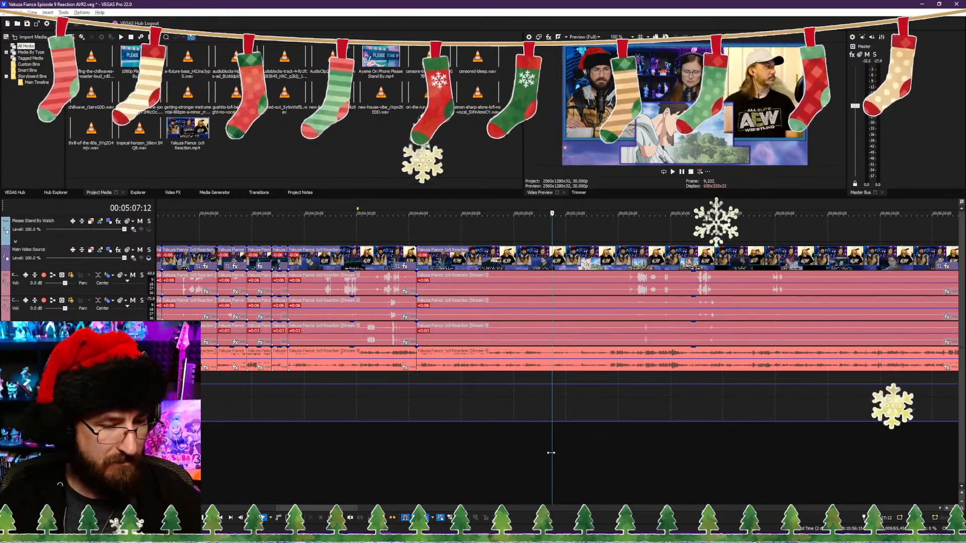
pyautogui.hotkey('alt', '[')
pyautogui.press('space')
# Step: Play through the 00:04:41:12 cut, split the clips at 00:04:45:18 and slightly trim the following part's start, closing the gap
pyautogui.click(408, 439)
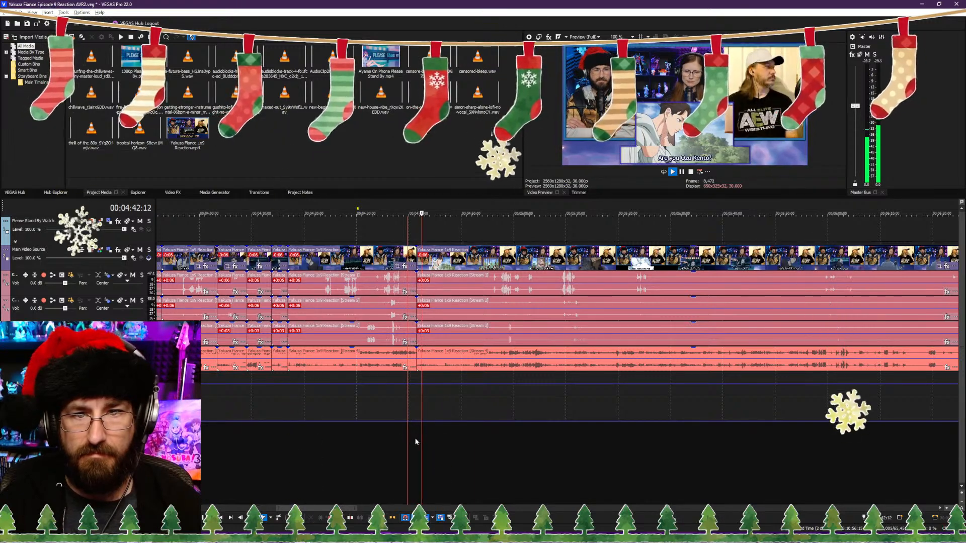
pyautogui.scroll(1, 454, 439)
pyautogui.scroll(1, 538, 448)
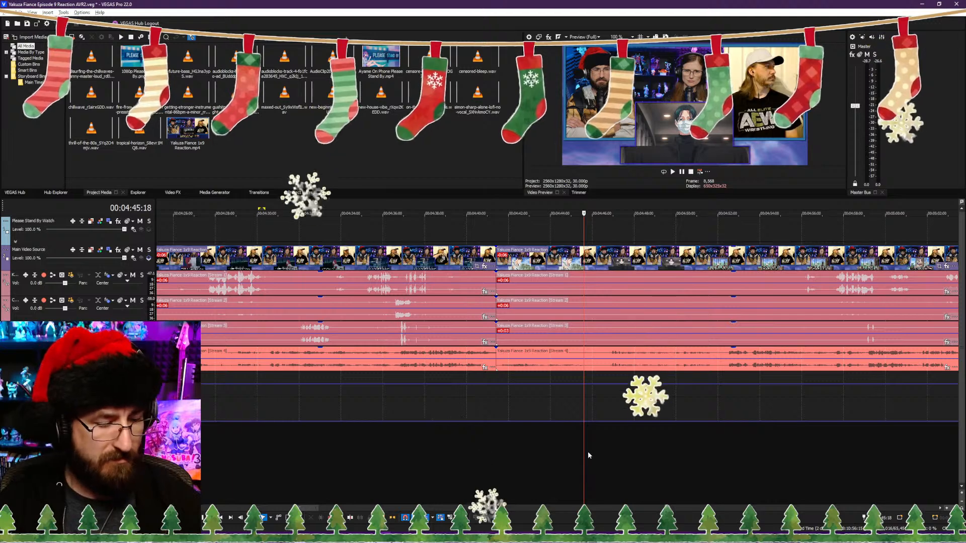
pyautogui.press('s')
pyautogui.press('space')
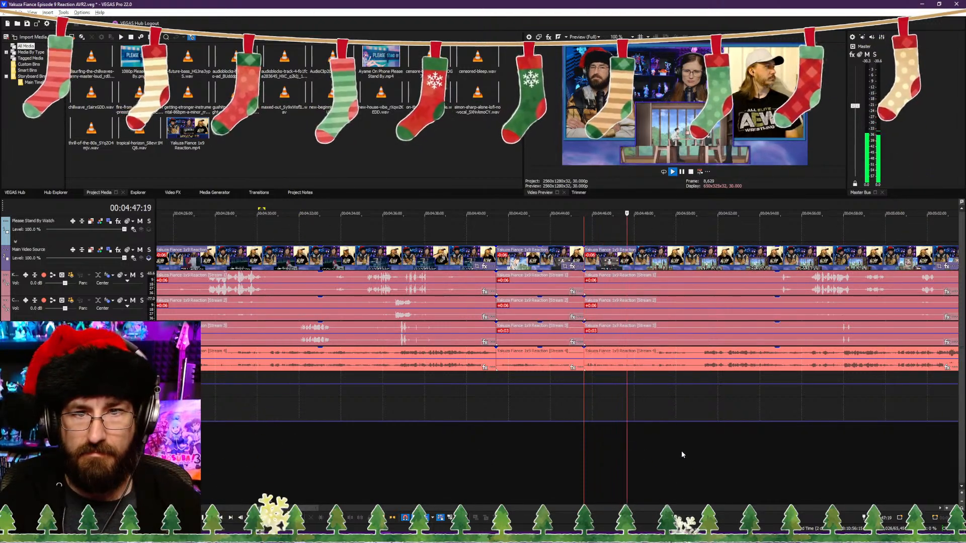
# Step: Replay the new cuts, split the clips at 00:04:50:19 and slightly trim the following part's start to the "Which creeped me out" subtitle, closing the gap
pyautogui.click(467, 444)
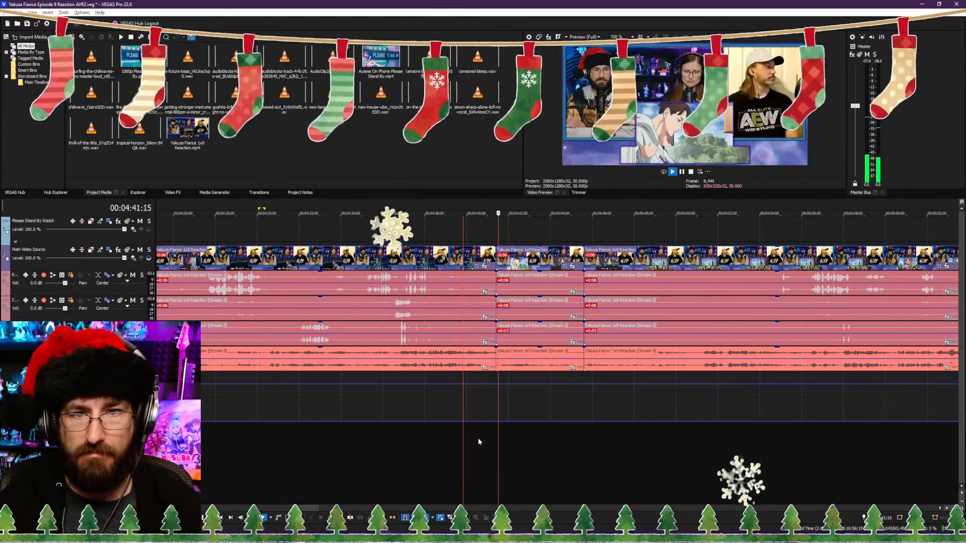
pyautogui.click(663, 440)
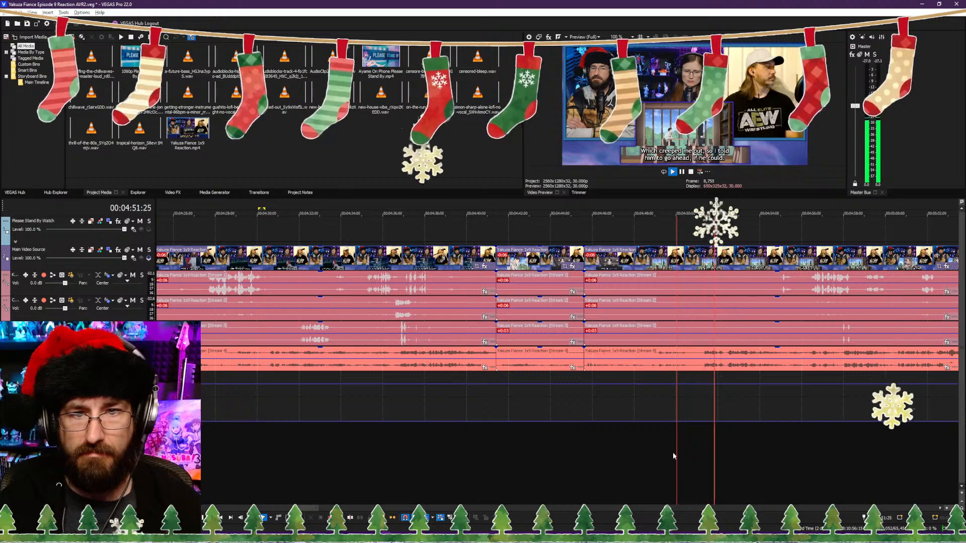
pyautogui.click(666, 452)
pyautogui.scroll(3, 667, 453)
pyautogui.press('Return')
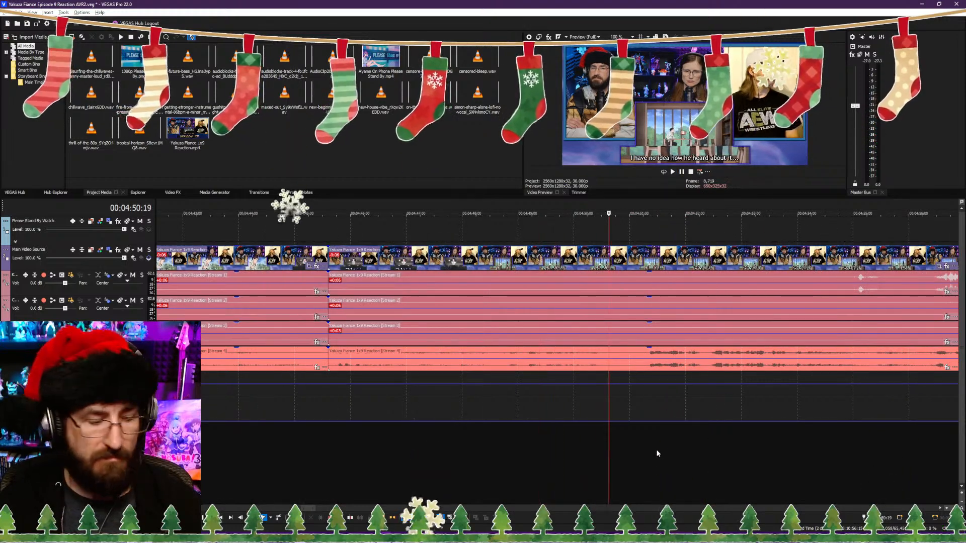
pyautogui.press('s')
pyautogui.press('space')
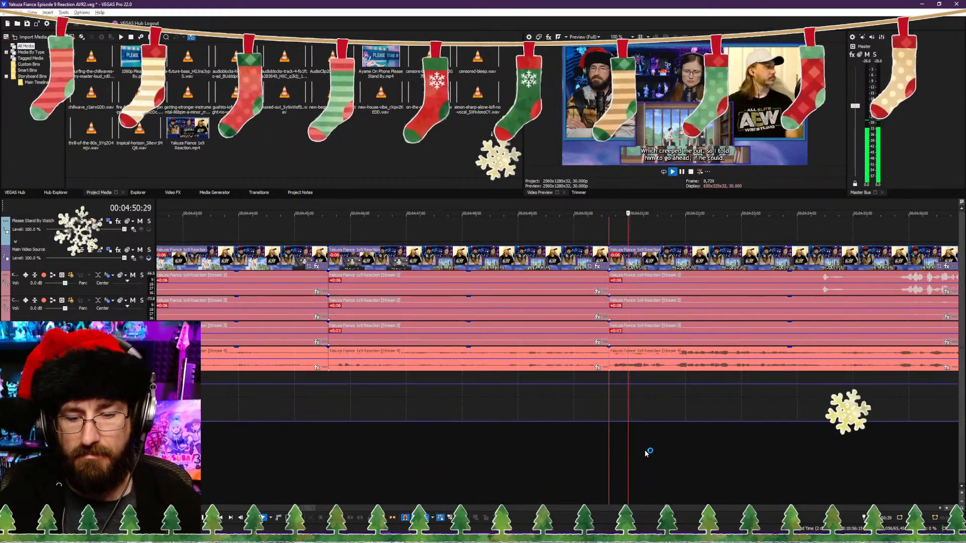
# Step: Play on from the 00:04:50:19 cut and split the clips at 00:05:03:10, after the subtitle about the missing boss
pyautogui.scroll(-4, 737, 436)
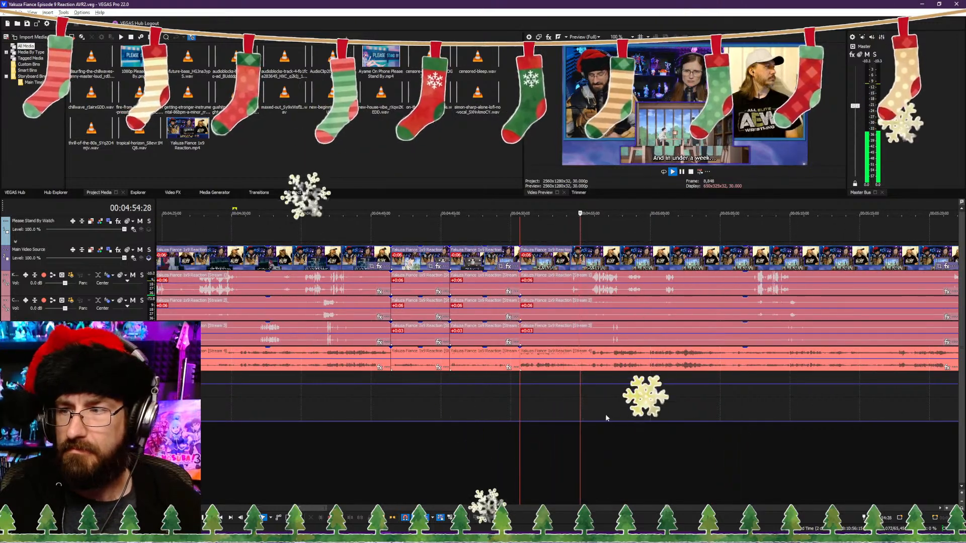
pyautogui.scroll(2, 604, 414)
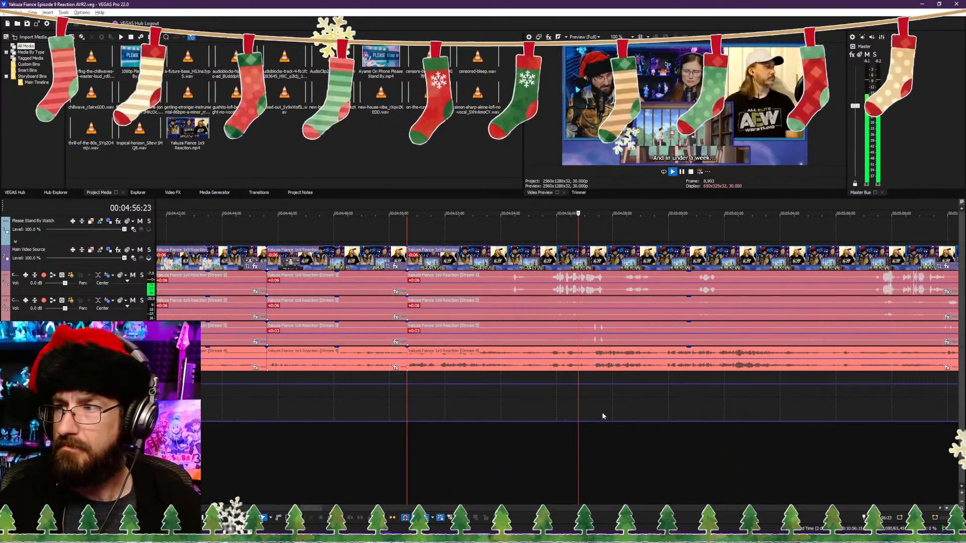
pyautogui.click(627, 419)
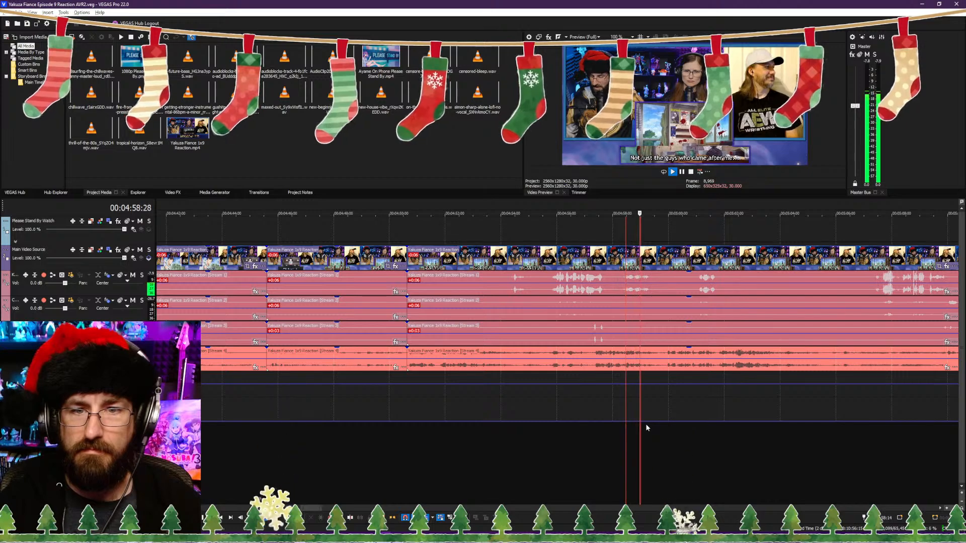
pyautogui.scroll(-1, 644, 424)
pyautogui.scroll(1, 597, 424)
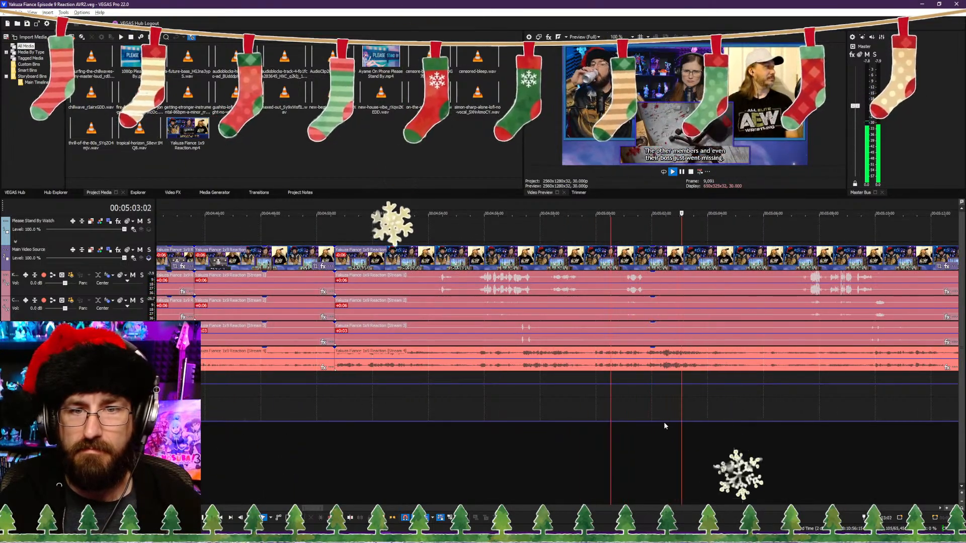
pyautogui.press('space')
pyautogui.press('s')
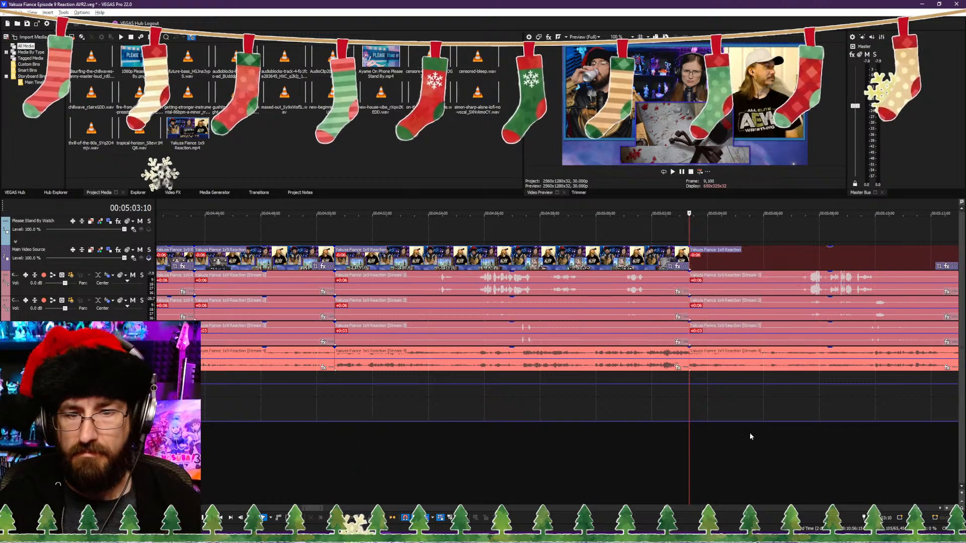
# Step: Trim the start of the part following the 00:05:03:10 cut to the "Not confirmed dead, mind you. Just vanished." subtitle, closing the gap
pyautogui.click(756, 434)
pyautogui.press('space')
pyautogui.click(702, 445)
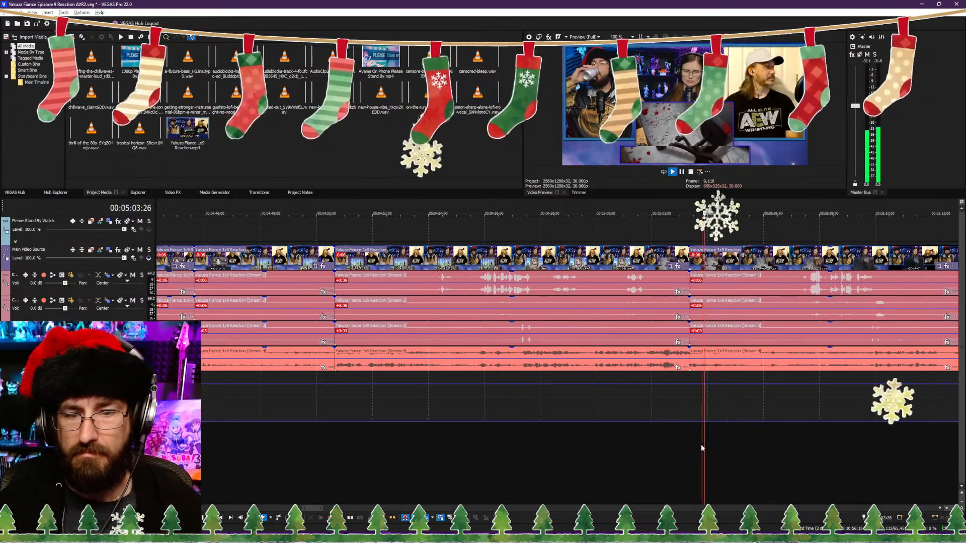
pyautogui.click(689, 447)
pyautogui.scroll(1, 707, 451)
pyautogui.scroll(1, 709, 451)
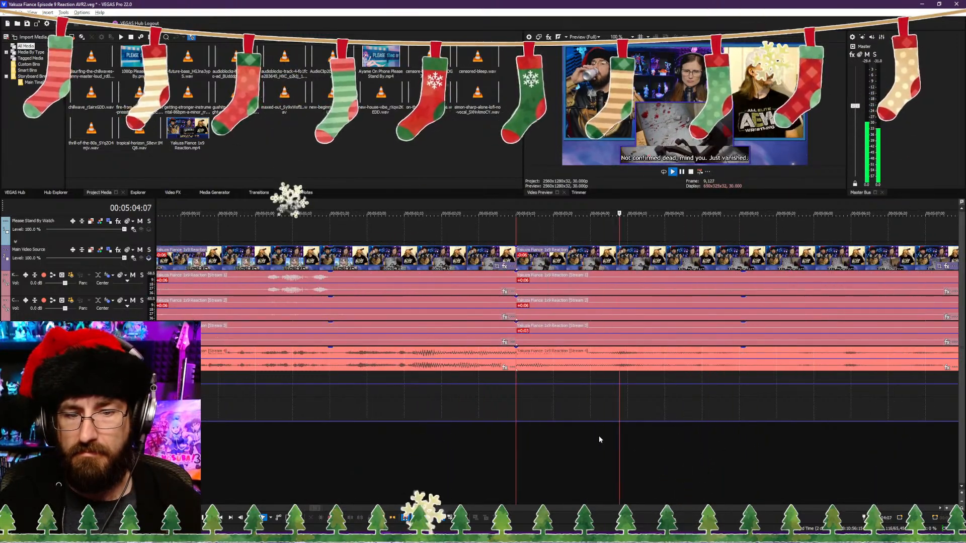
pyautogui.click(604, 440)
pyautogui.press('space')
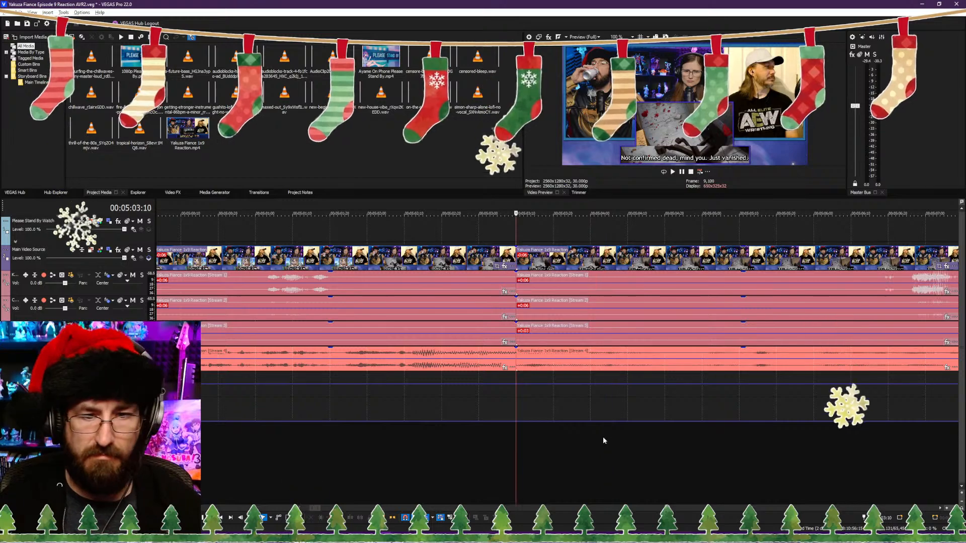
# Step: Play on to the "No telling whether or not they're alive anymore." subtitle and split the clips at its last frame, 00:05:11:18
pyautogui.press('space')
pyautogui.scroll(-3, 604, 438)
pyautogui.scroll(2, 606, 434)
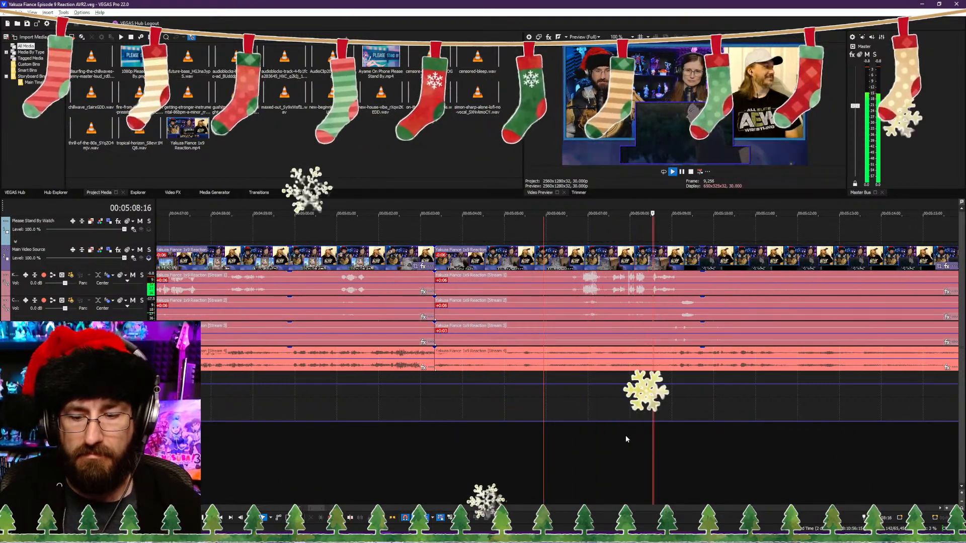
pyautogui.scroll(-2, 619, 447)
pyautogui.scroll(2, 579, 448)
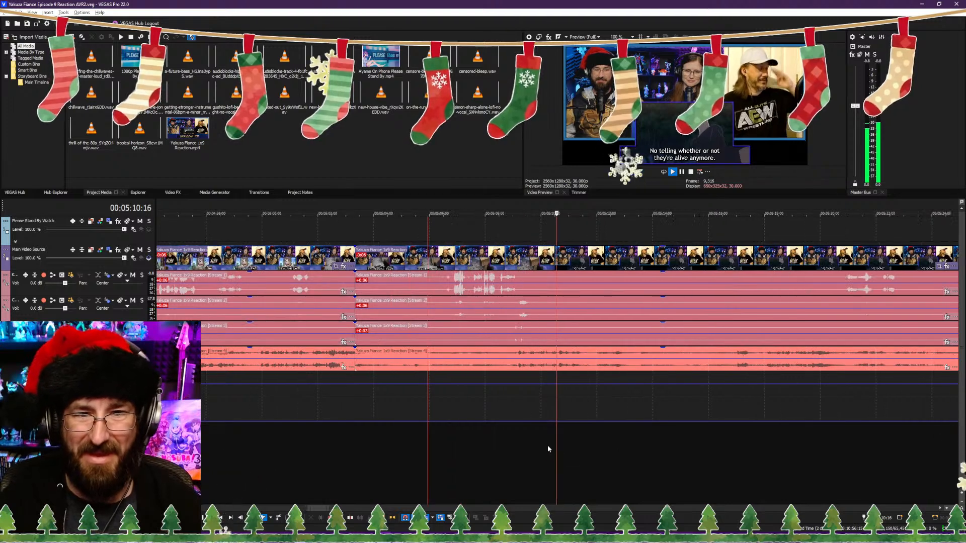
pyautogui.press('space')
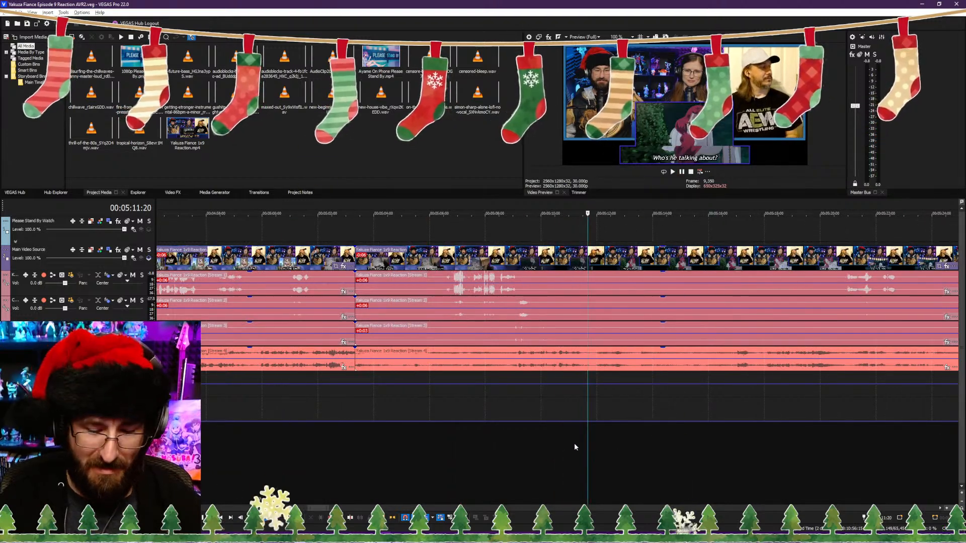
pyautogui.press('Left')
pyautogui.press('Left')
pyautogui.press('Right')
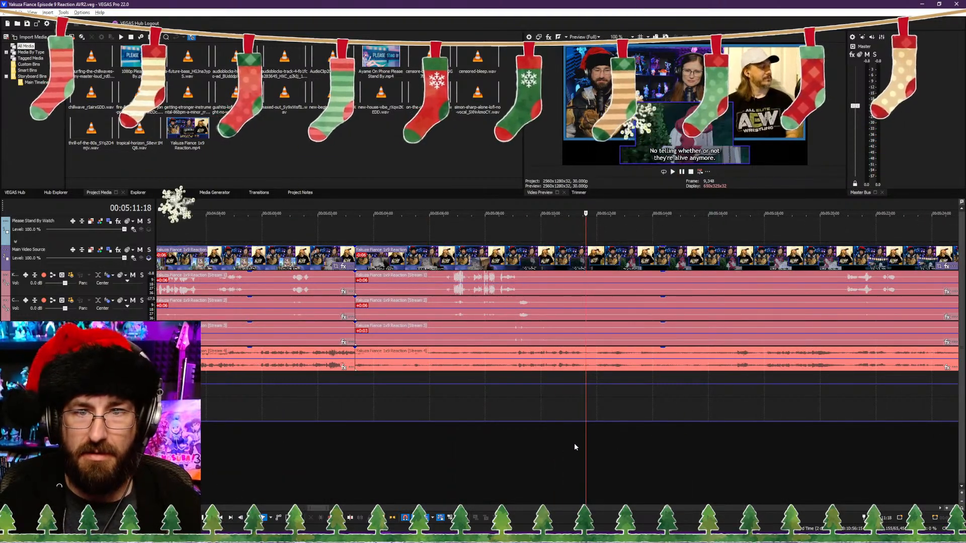
pyautogui.press('Left')
pyautogui.press('Right')
pyautogui.press('s')
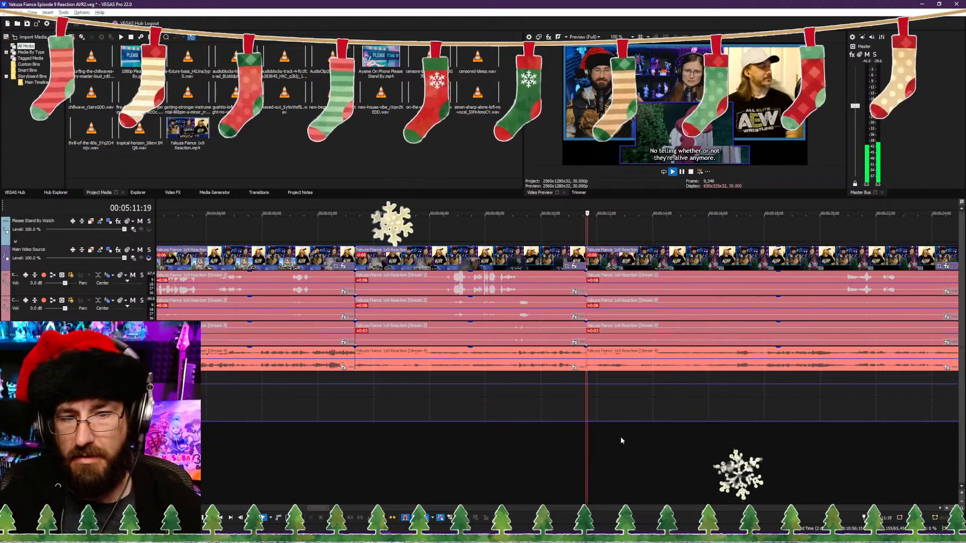
# Step: Trim the start of the part following the 00:05:11:18 cut to shortly before the "Dammit, what's Kirishima doing?!" subtitle, closing the gap
pyautogui.press('space')
pyautogui.scroll(-1, 772, 470)
pyautogui.scroll(1, 548, 476)
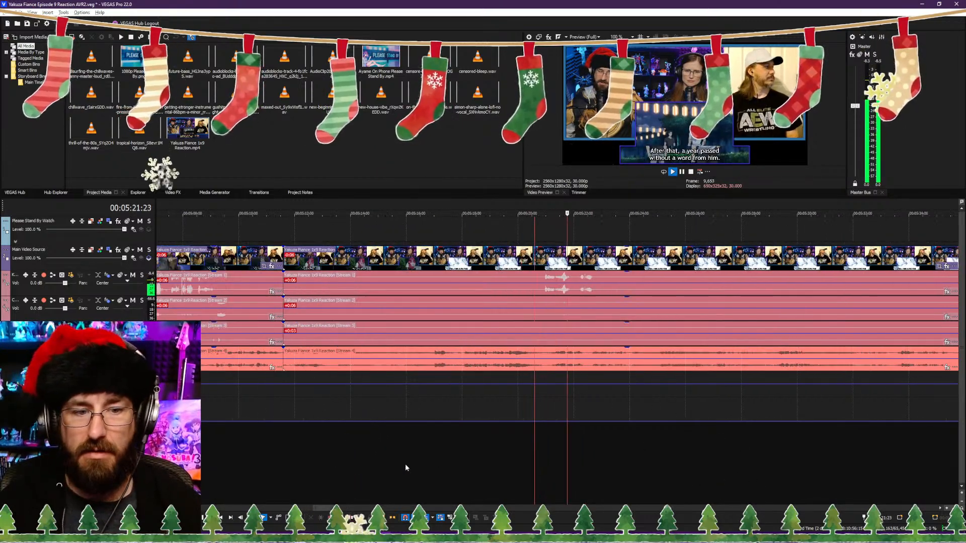
pyautogui.click(406, 463)
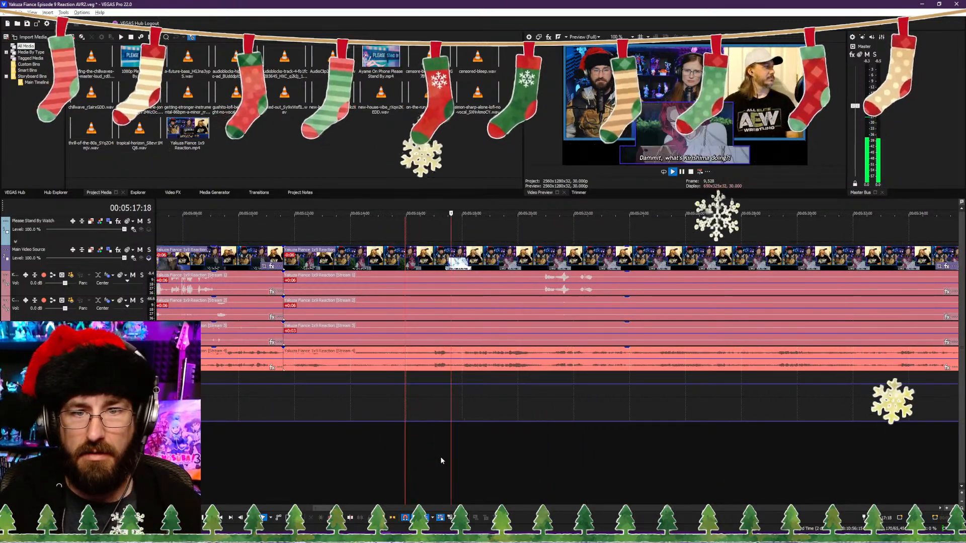
pyautogui.click(380, 455)
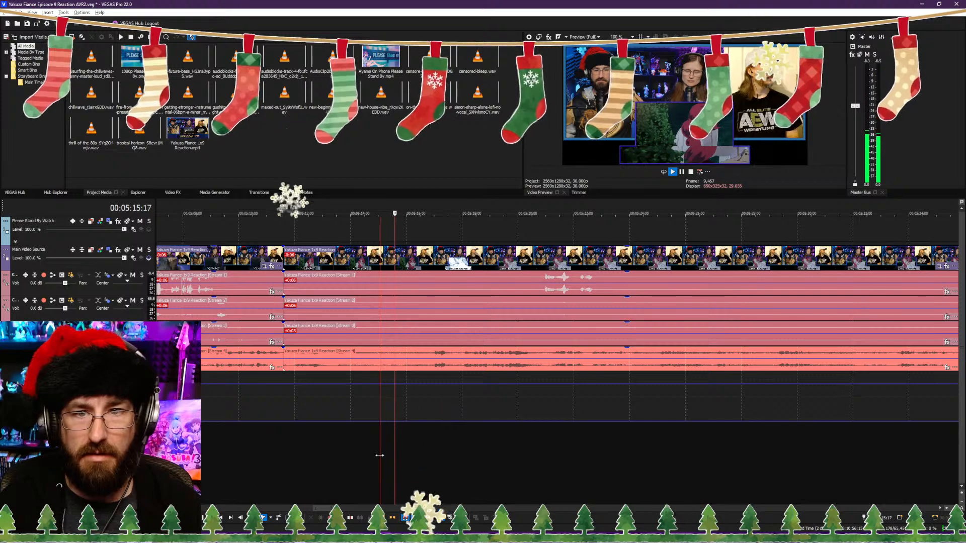
pyautogui.press('space')
pyautogui.hotkey('ctrl', 'alt', 'Left')
pyautogui.hotkey('ctrl', 's')
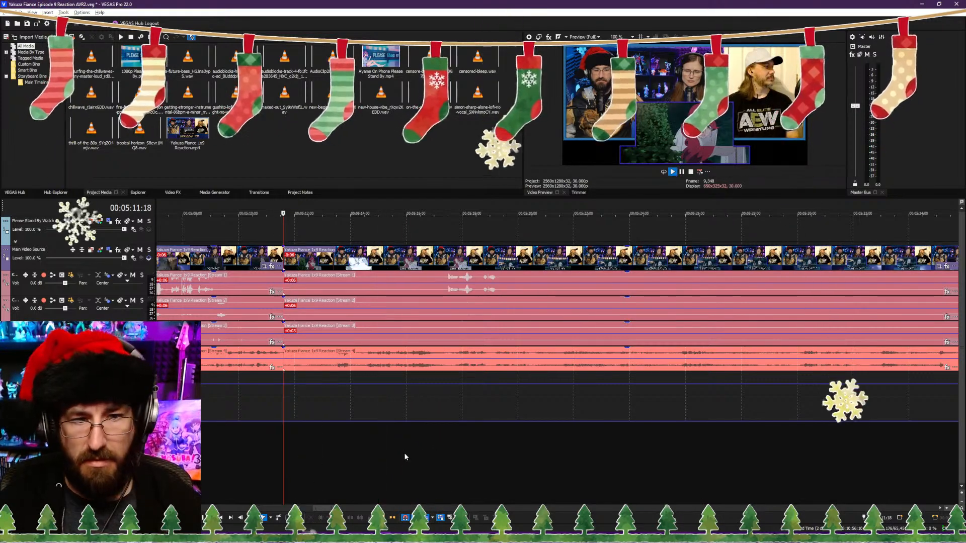
# Step: Play the footage following the trimmed 00:05:11:18 cut and pause at 00:05:21:06, after the "After that, a year passed without a word from him." subtitle
pyautogui.press('space')
pyautogui.click(470, 453)
pyautogui.scroll(-4, 449, 459)
pyautogui.scroll(5, 446, 459)
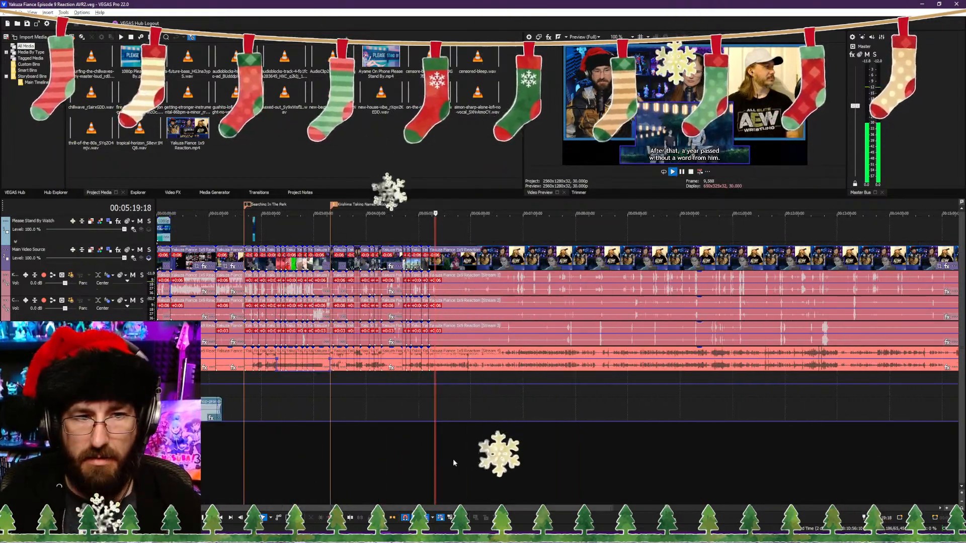
pyautogui.press('Return')
# Step: Delete the "Kirishima Taking Names & Kicking Ass" marker at 00:03:19:00
pyautogui.scroll(-8, 458, 450)
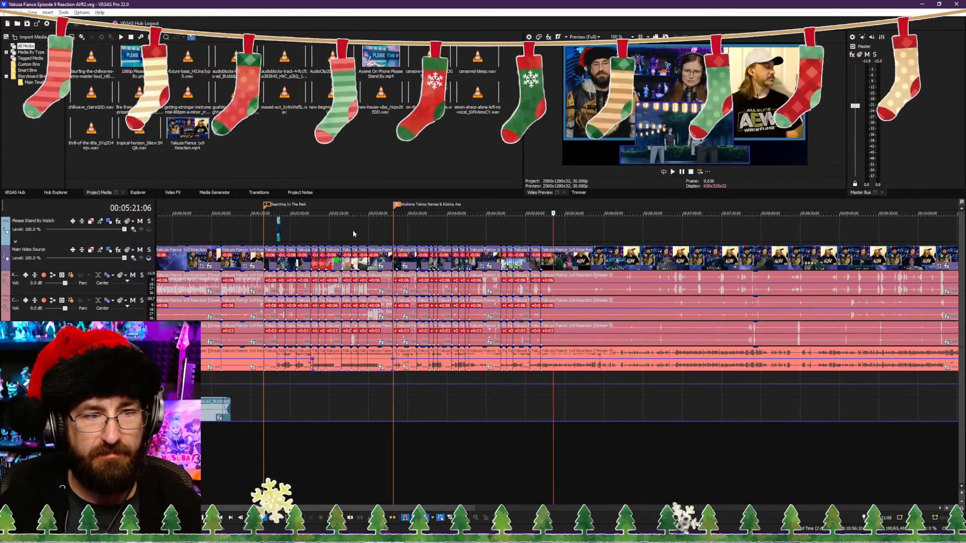
pyautogui.rightClick(396, 207)
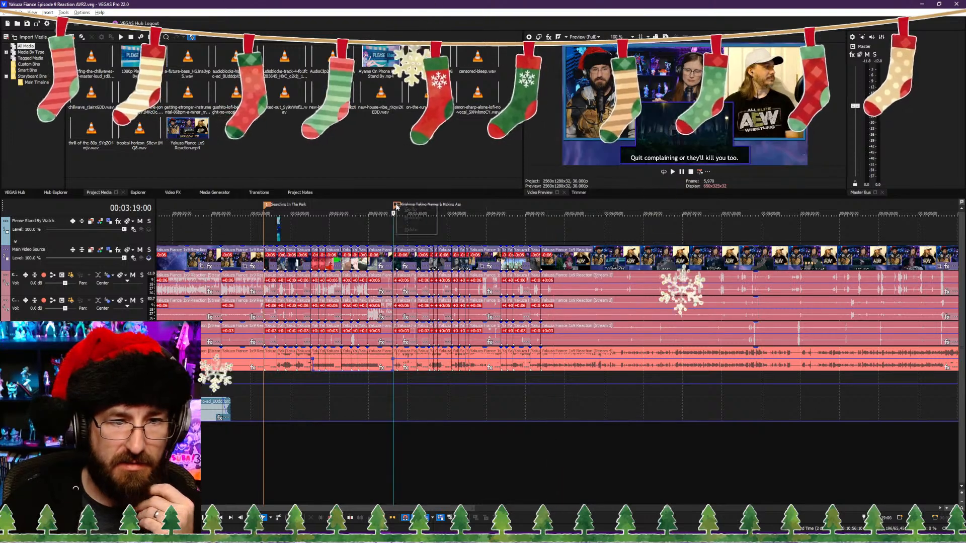
pyautogui.click(411, 228)
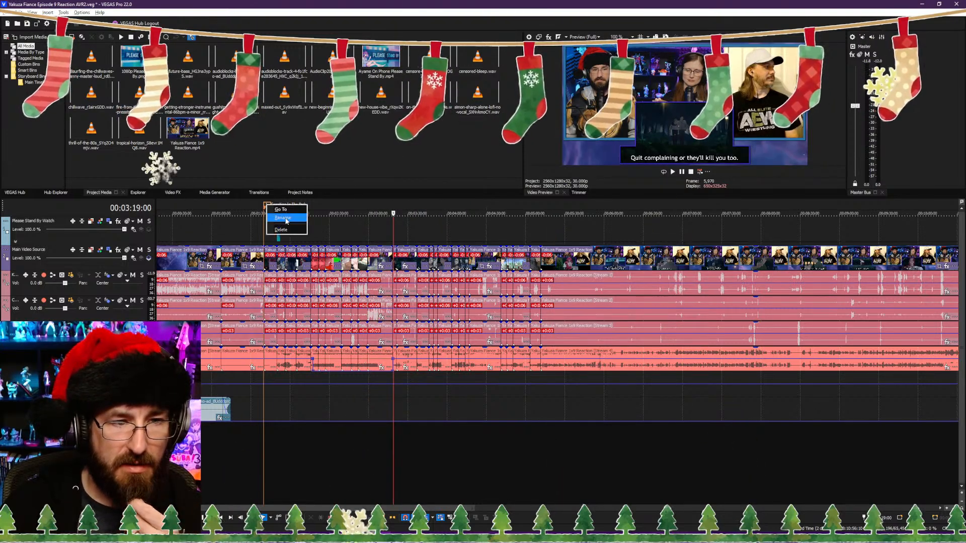
# Step: Rename the "Searching In The Park" marker as "Searching The Park"
pyautogui.click(286, 218)
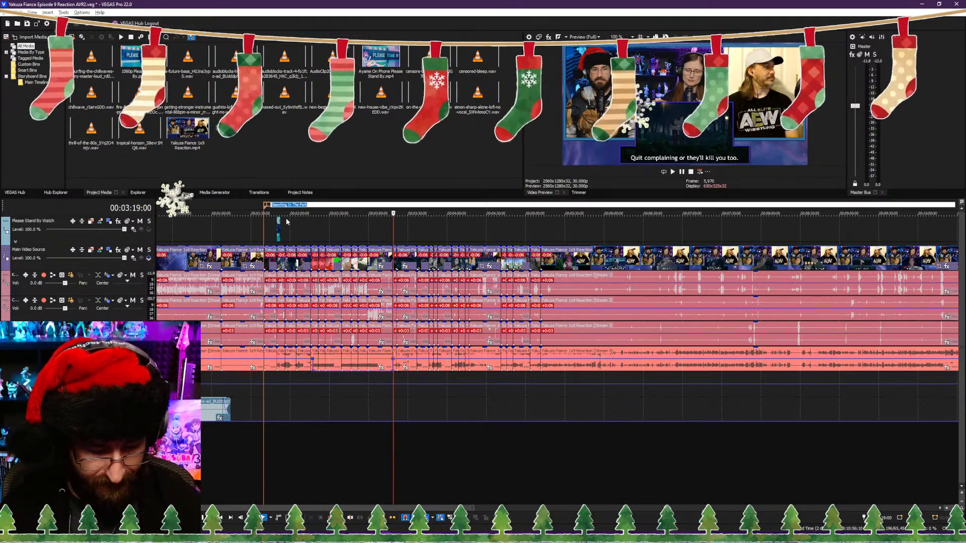
pyautogui.write('Searching')
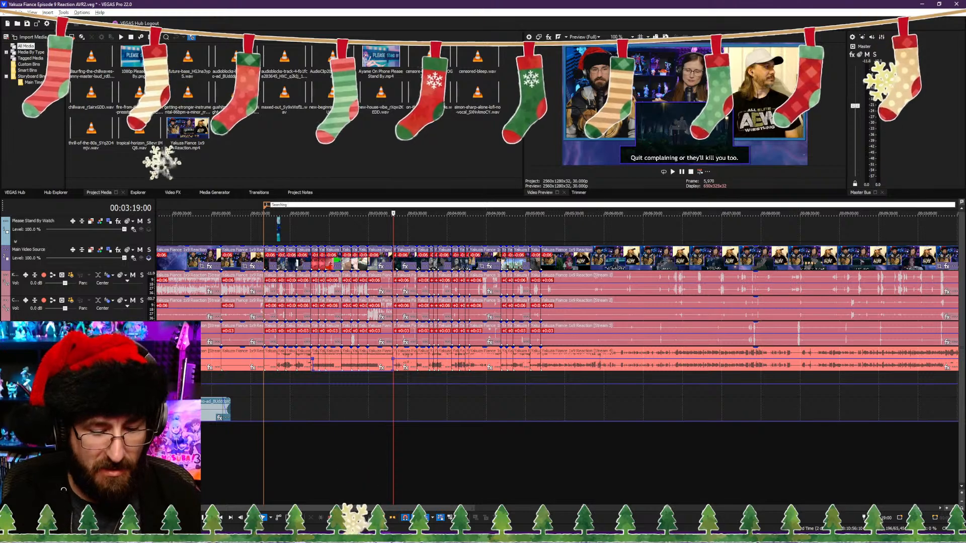
pyautogui.write(' The Park')
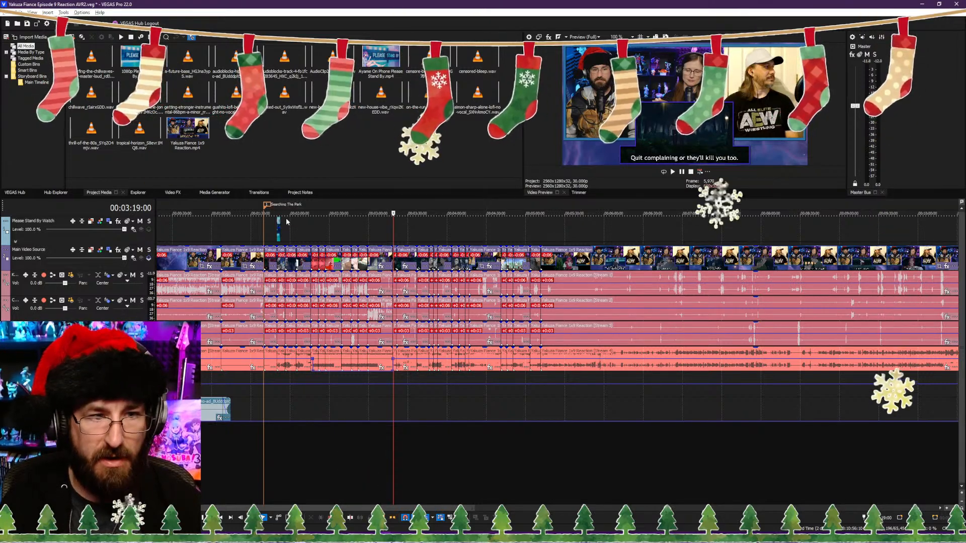
pyautogui.press('Return')
# Step: Review the footage around the "This is why I hate working with idiots like you!" subtitle to look for the next section's start
pyautogui.click(469, 235)
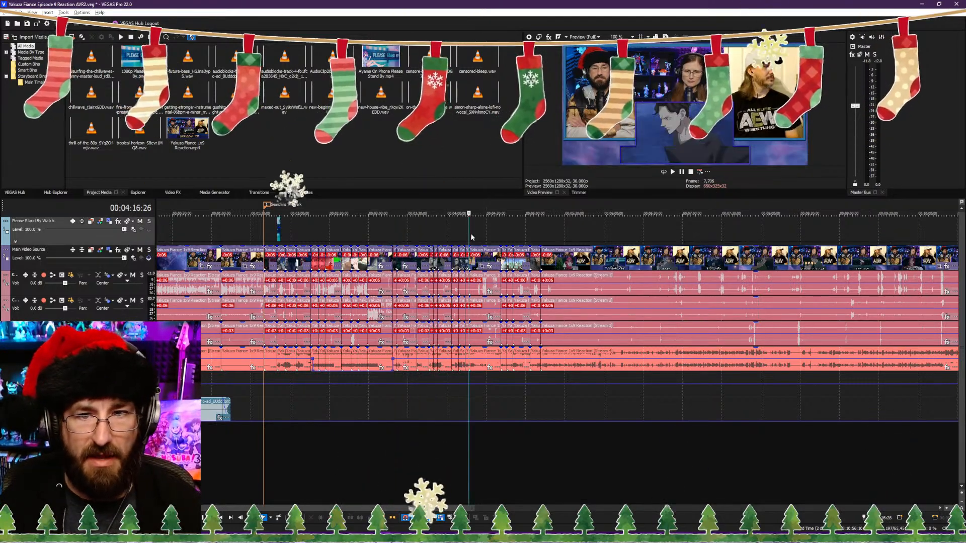
pyautogui.moveTo(470, 232); pyautogui.dragTo(436, 232)
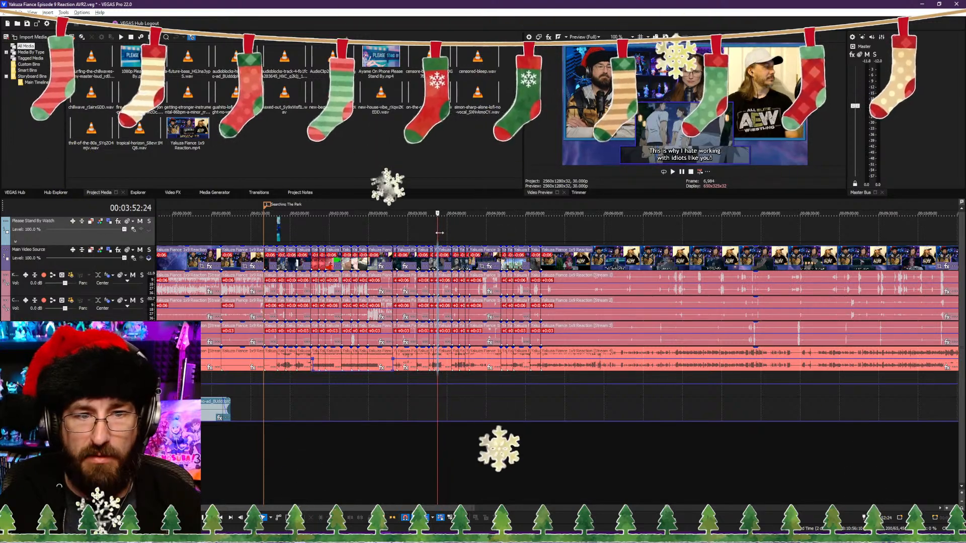
pyautogui.scroll(3, 545, 238)
pyautogui.scroll(1, 545, 239)
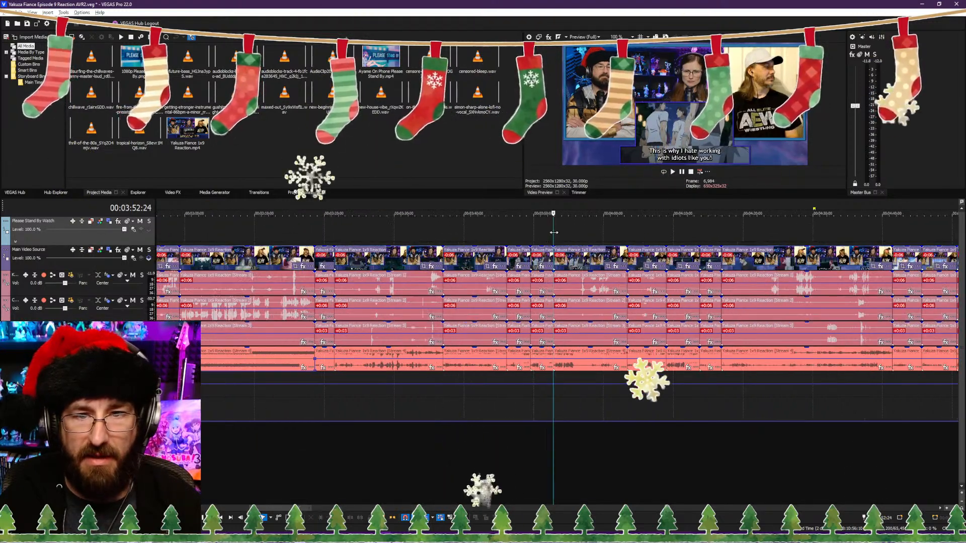
pyautogui.press('space')
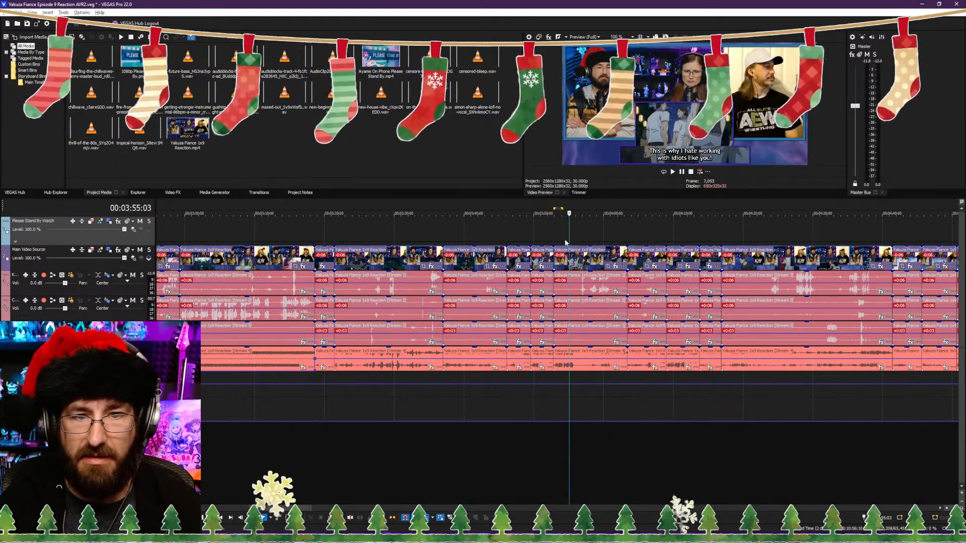
pyautogui.scroll(2, 566, 236)
pyautogui.press('space')
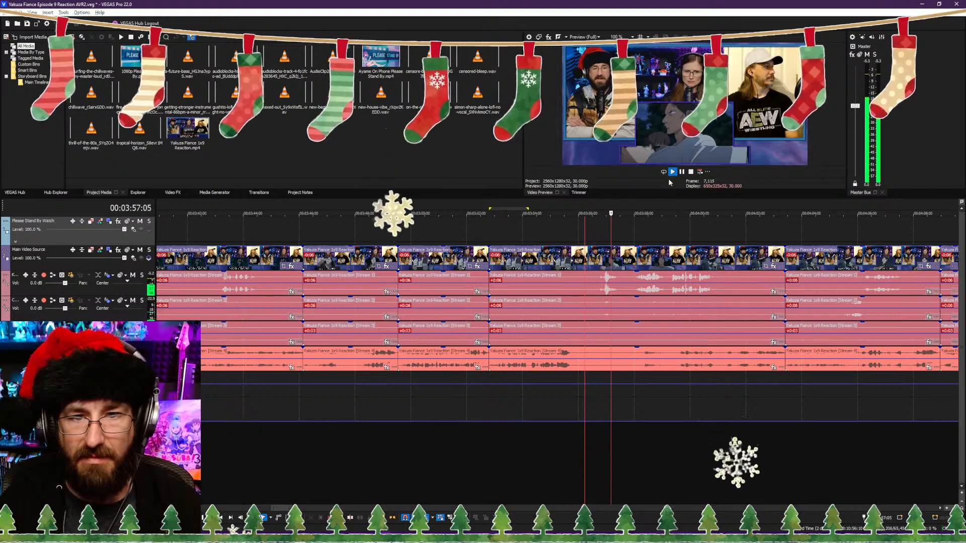
pyautogui.click(691, 172)
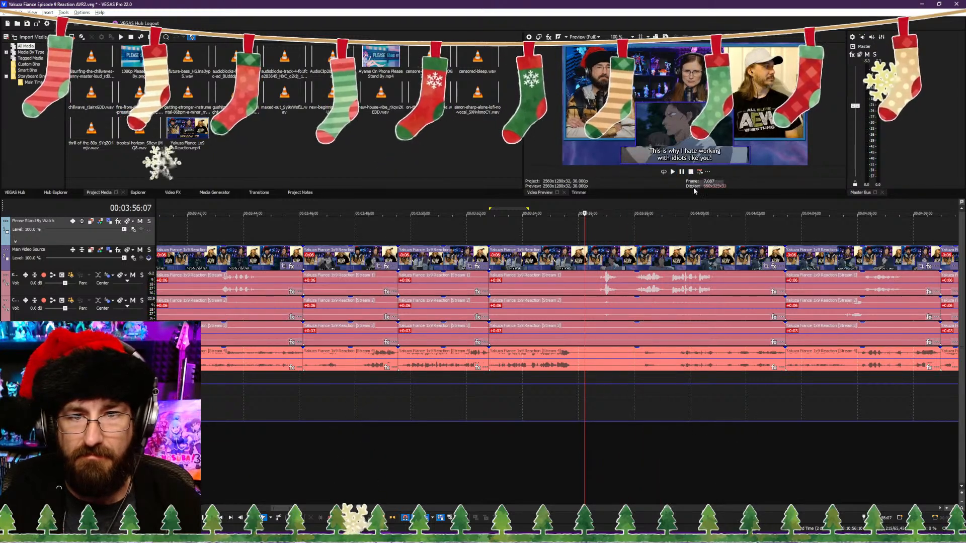
# Step: Insert a marker named "Gathering Information" at 00:04:04:00, on the "I'm gonna take care of him first." subtitle
pyautogui.click(755, 453)
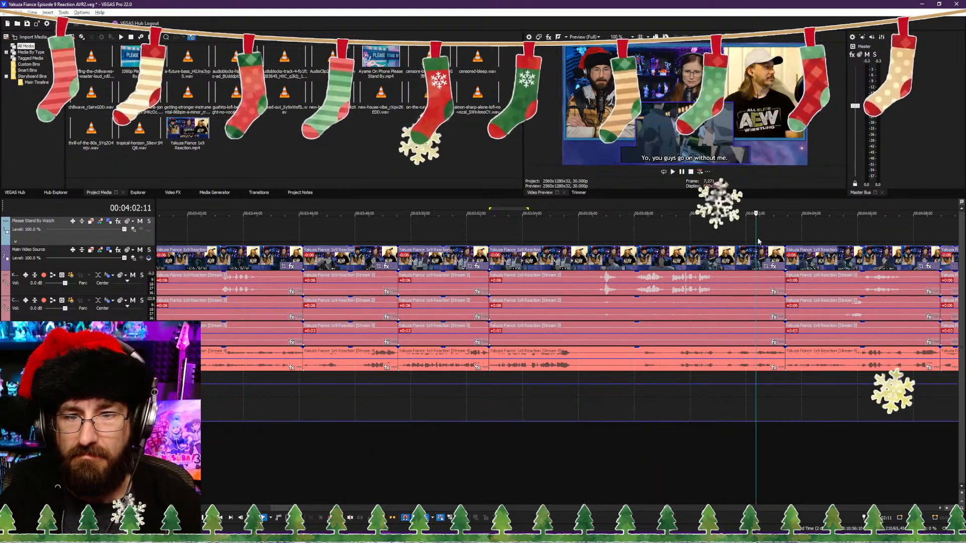
pyautogui.moveTo(756, 242); pyautogui.dragTo(801, 246)
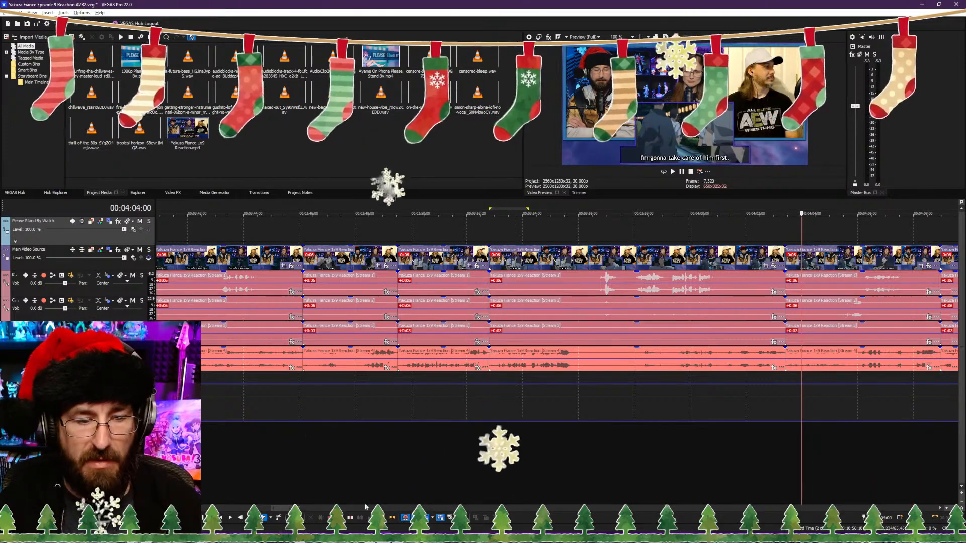
pyautogui.click(385, 518)
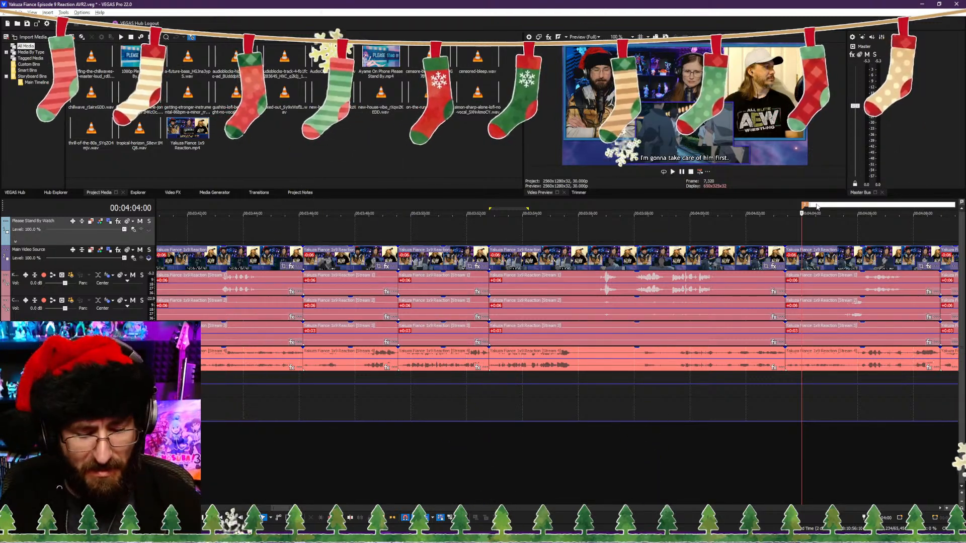
pyautogui.write('Gathering')
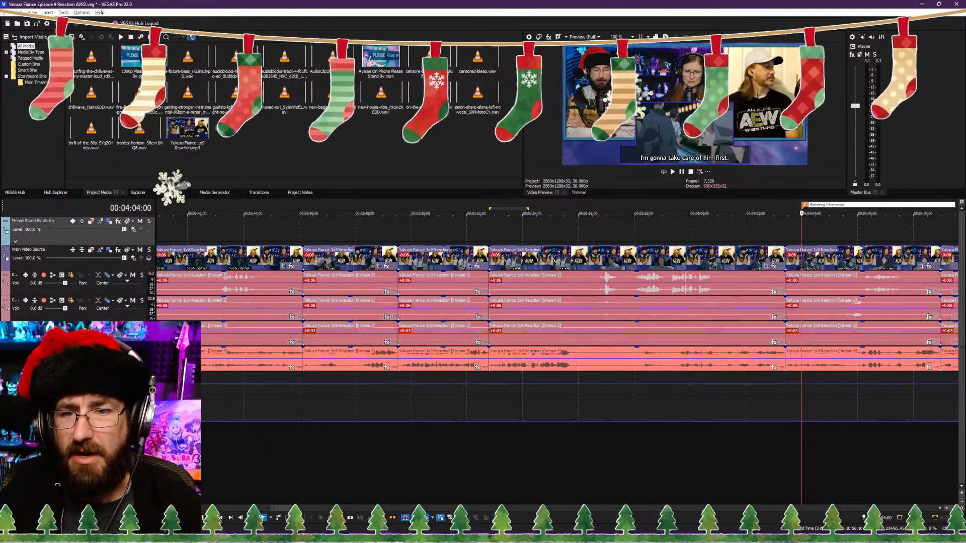
pyautogui.write(' Information')
pyautogui.press('Return')
# Step: Return to the part after the 00:05:11:18 cut and split the clips at about 00:05:20:24, at the end of the "After that, a year passed" subtitle
pyautogui.scroll(-3, 836, 224)
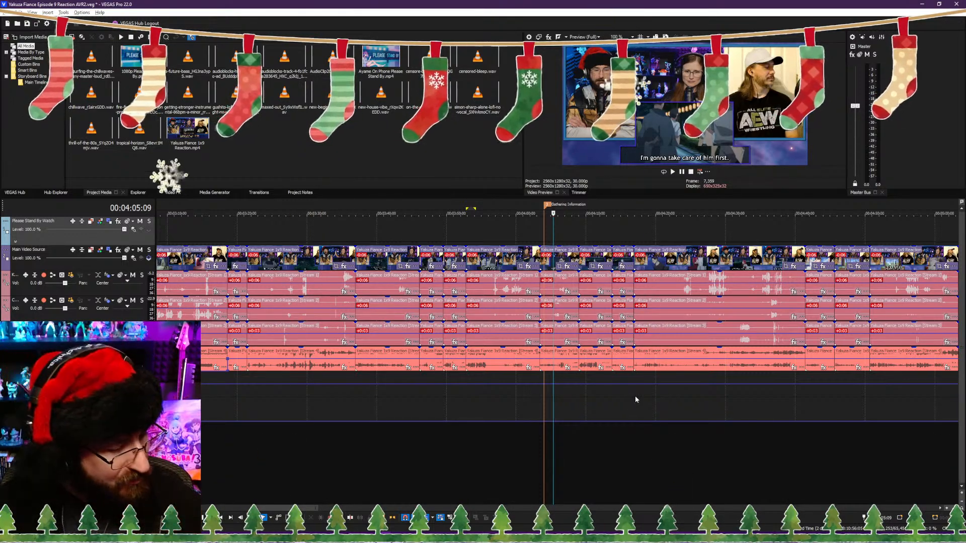
pyautogui.click(686, 444)
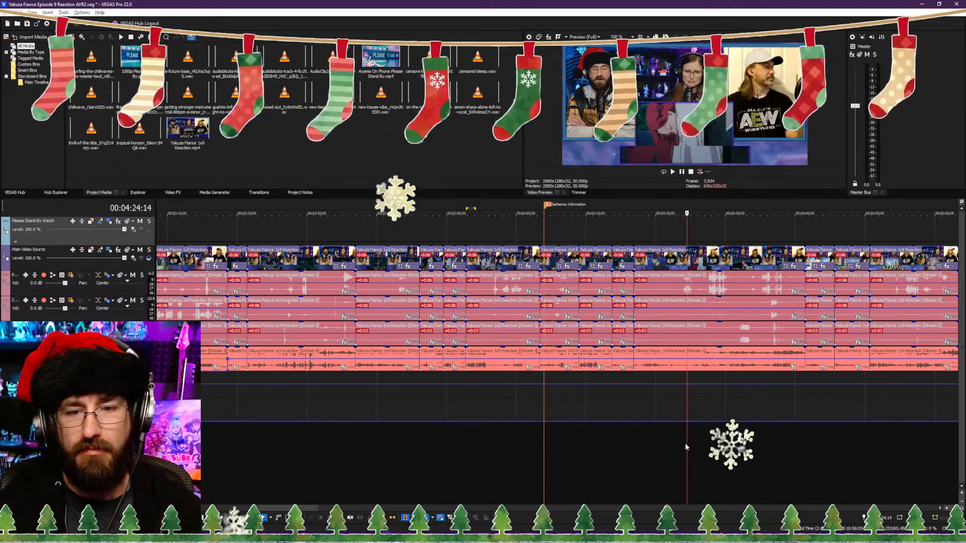
pyautogui.press('space')
pyautogui.scroll(-3, 557, 432)
pyautogui.scroll(3, 557, 432)
pyautogui.scroll(-2, 762, 448)
pyautogui.click(629, 446)
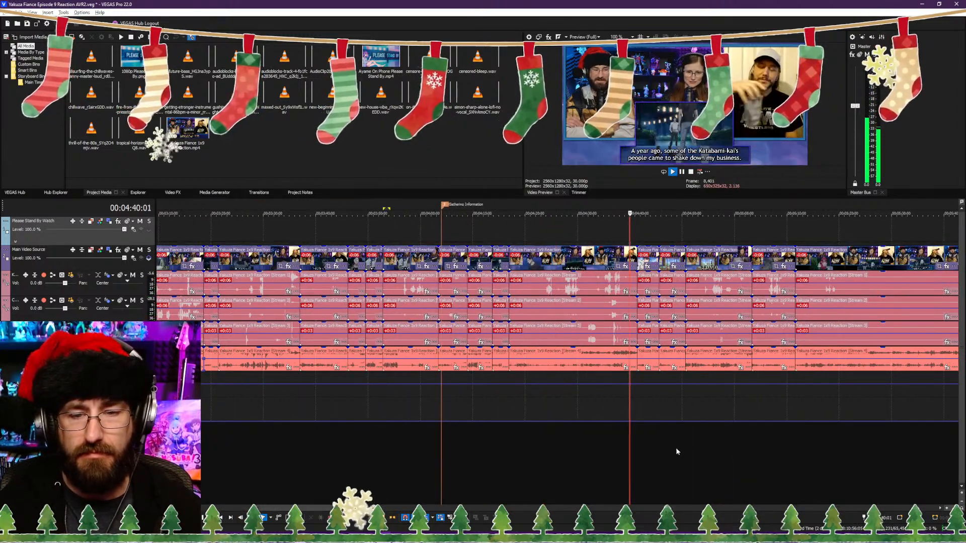
pyautogui.click(704, 448)
pyautogui.scroll(2, 748, 447)
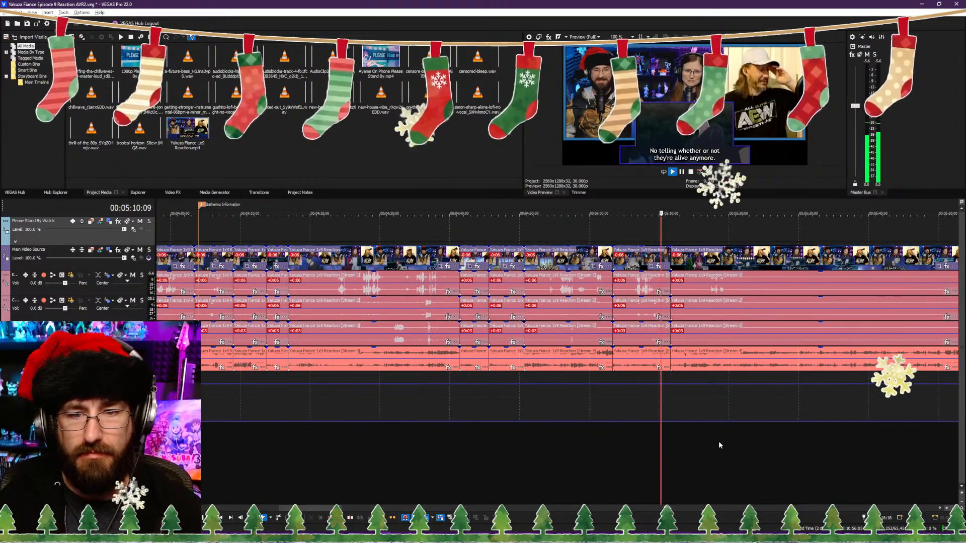
pyautogui.click(718, 442)
pyautogui.scroll(3, 613, 436)
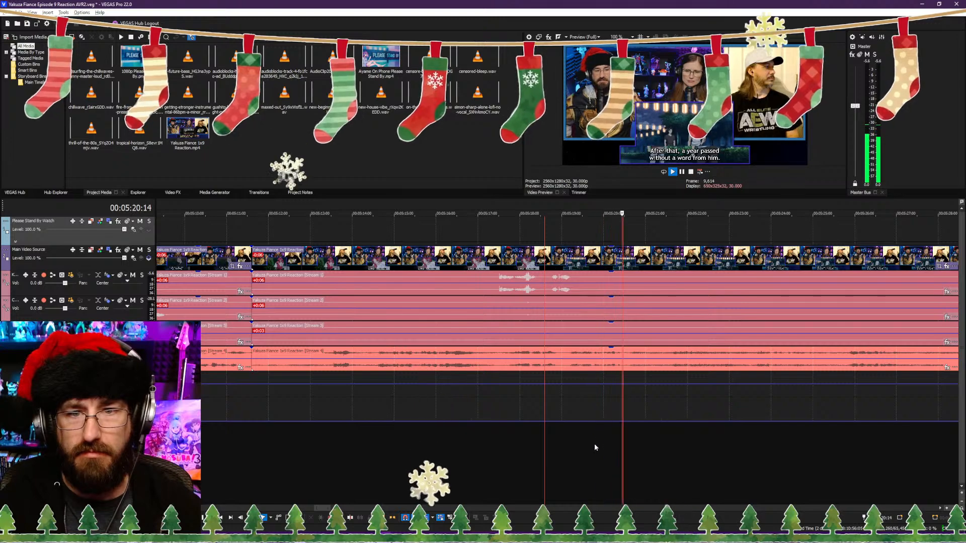
pyautogui.press('space')
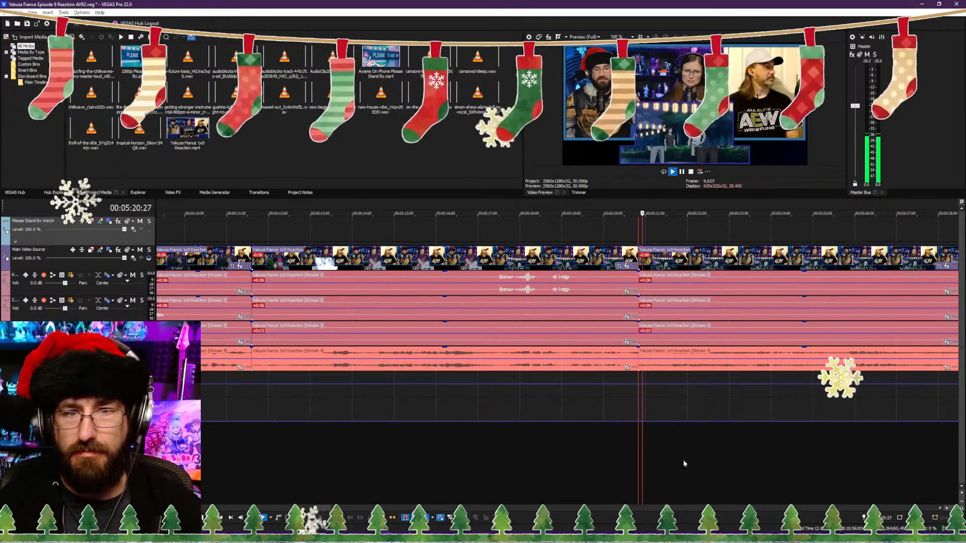
# Step: Check the footage beyond the 00:05:20:24 cut, up to the "He's just using you like pawns!" subtitle near 00:05:53:19
pyautogui.scroll(-4, 683, 460)
pyautogui.scroll(-3, 654, 457)
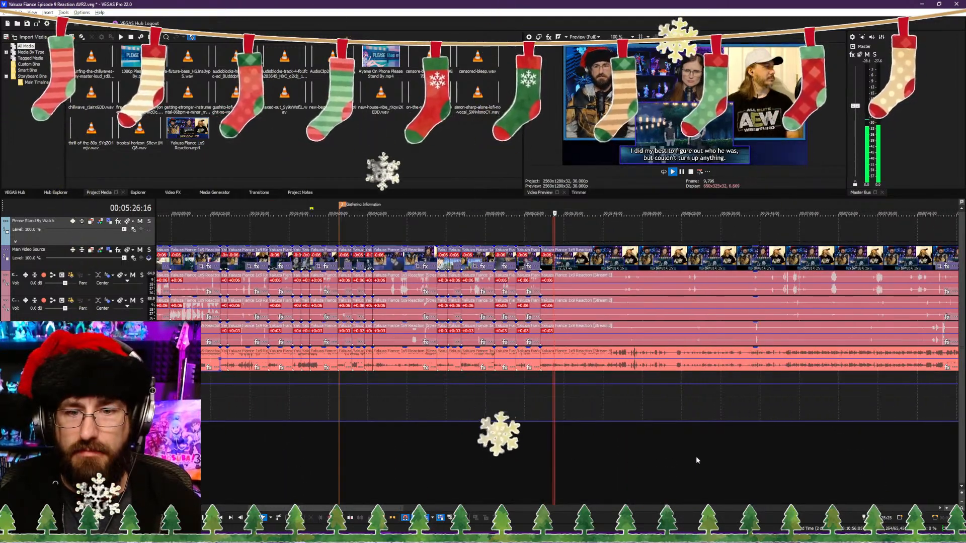
pyautogui.click(696, 457)
pyautogui.click(631, 456)
pyautogui.scroll(5, 638, 457)
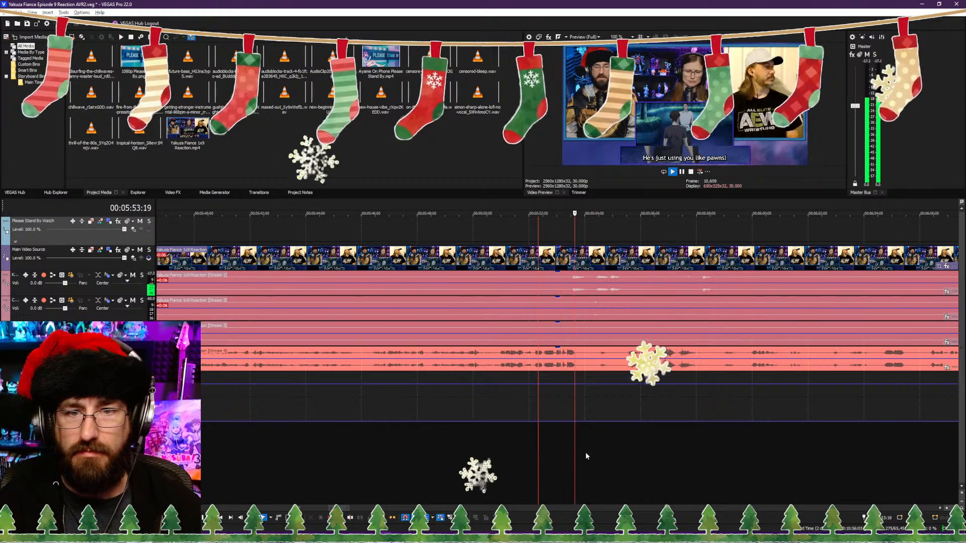
pyautogui.click(366, 448)
pyautogui.scroll(-2, 365, 449)
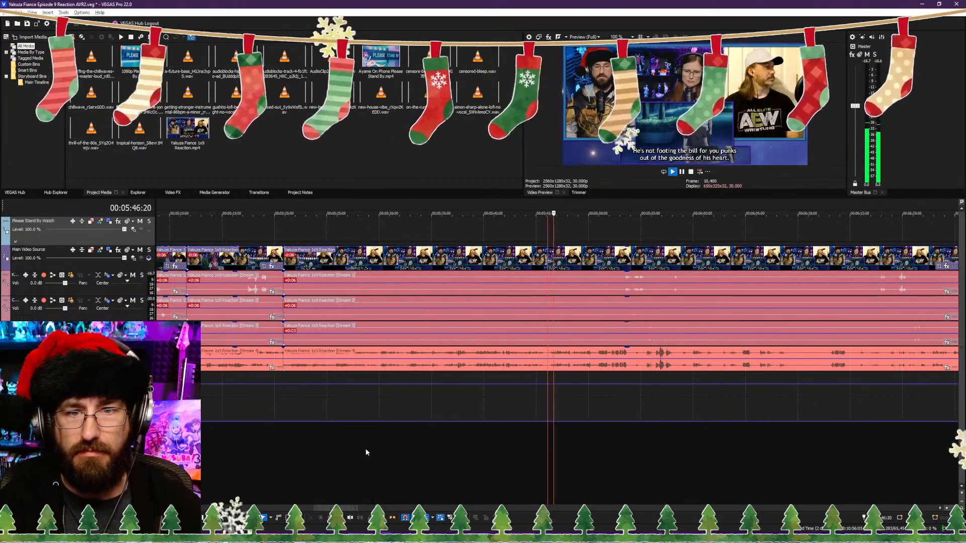
# Step: Trim the clips after the 00:05:20:24 cut to start at 00:05:36:00, on the "Guys like him are seriously scary." subtitle, and save
pyautogui.click(266, 445)
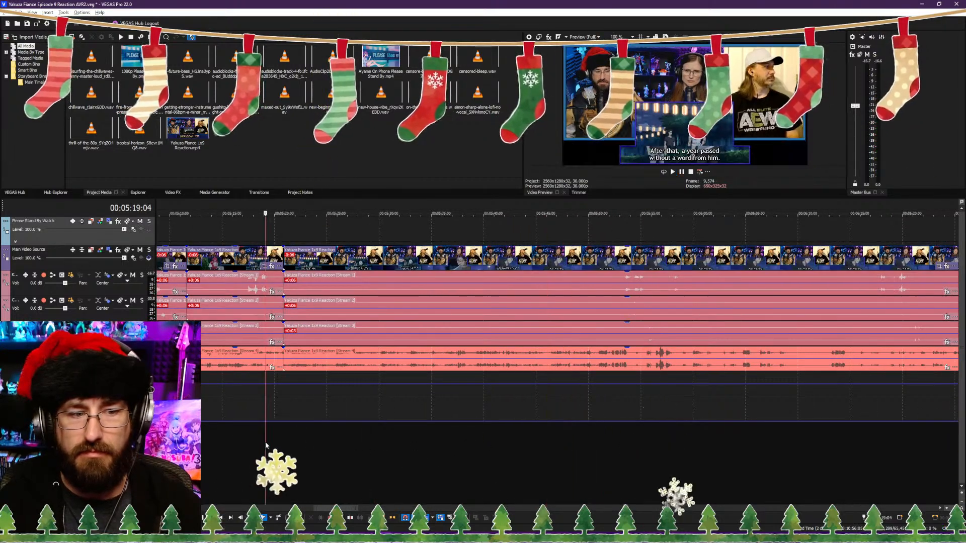
pyautogui.scroll(2, 375, 455)
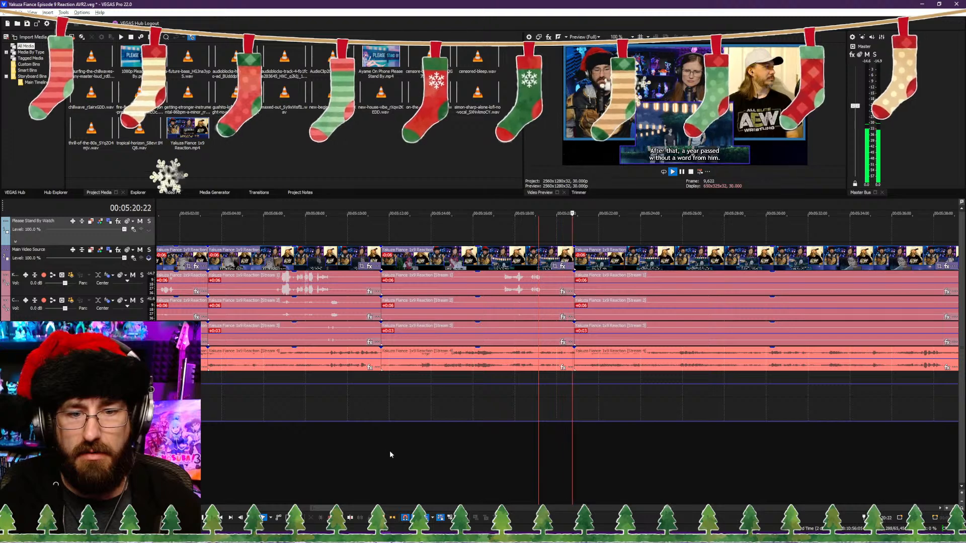
pyautogui.click(700, 454)
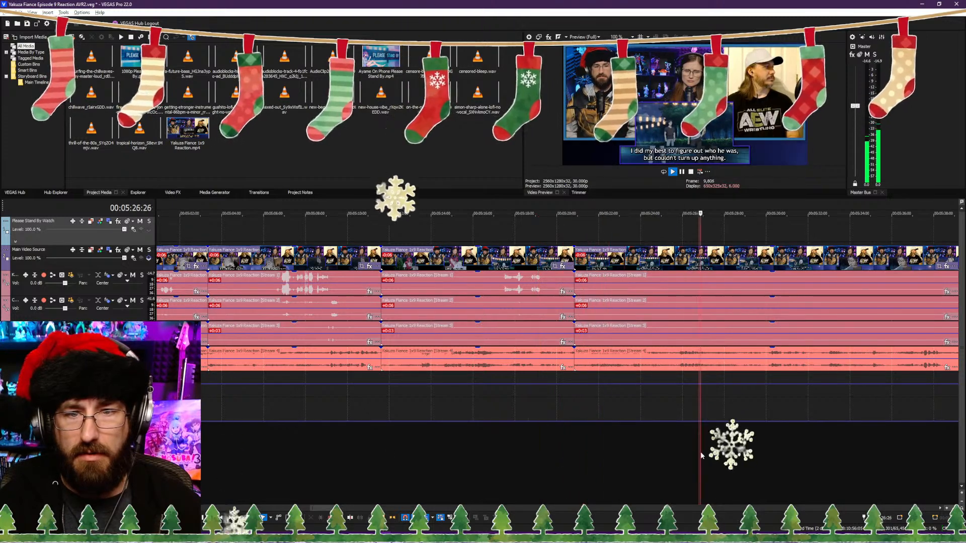
pyautogui.click(746, 450)
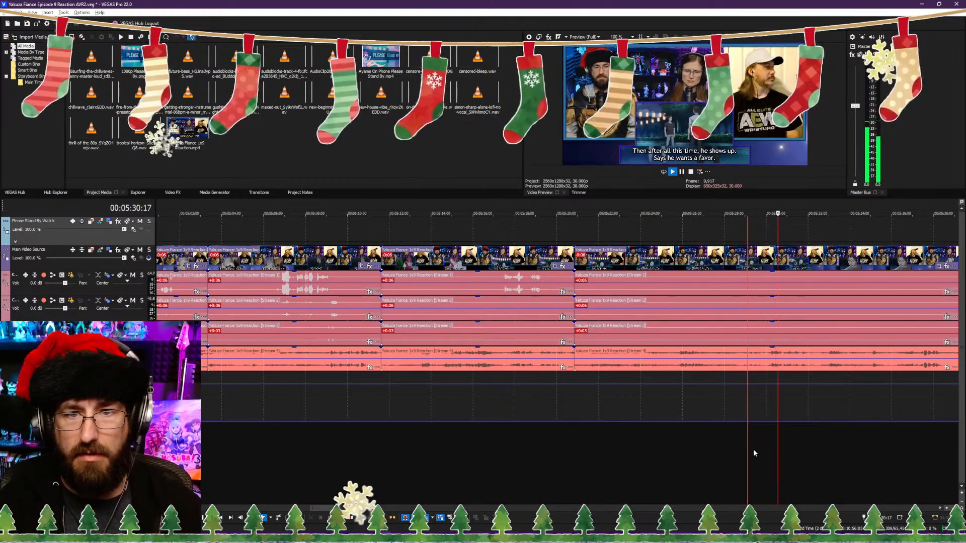
pyautogui.click(739, 456)
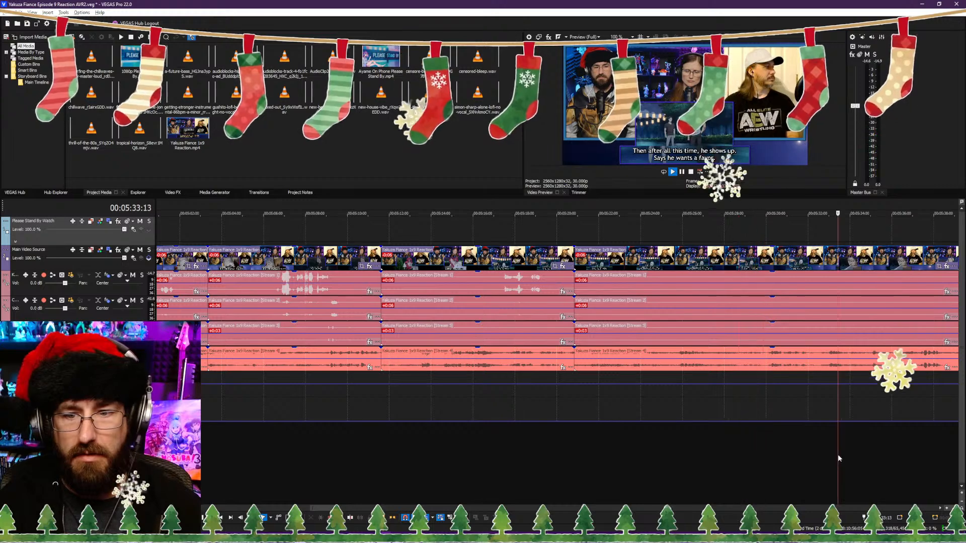
pyautogui.scroll(3, 692, 448)
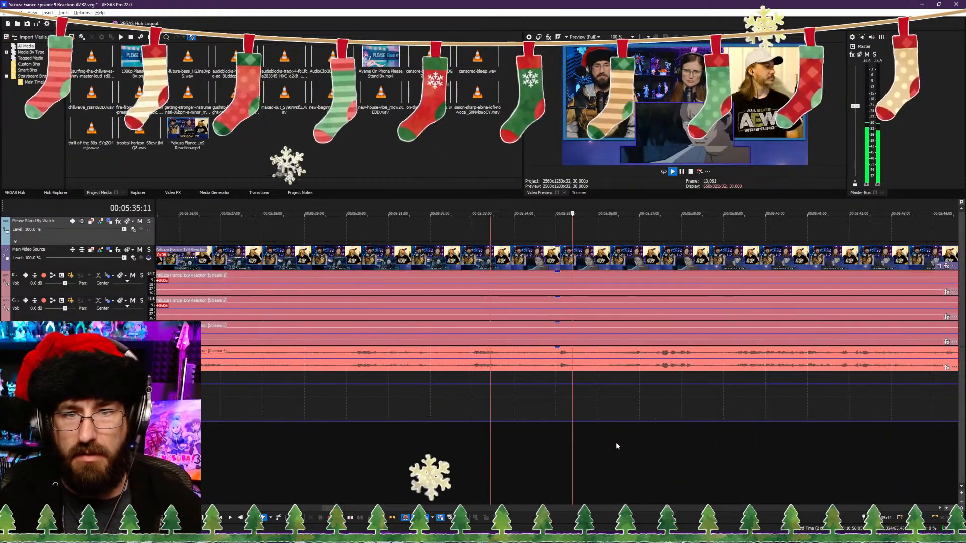
pyautogui.click(590, 469)
pyautogui.press('space')
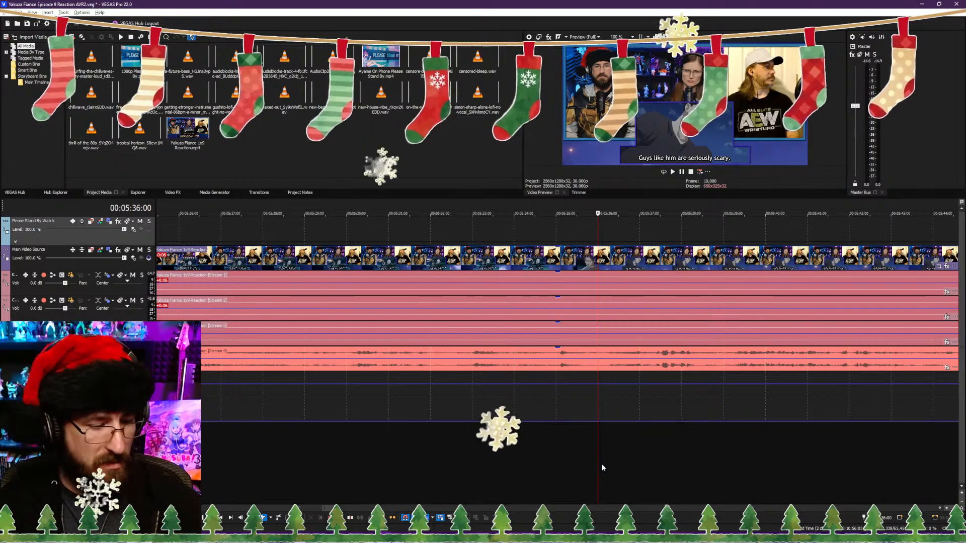
pyautogui.hotkey('alt', '[')
pyautogui.hotkey('ctrl', 's')
pyautogui.press('space')
# Step: Split the clips at about 00:05:23:08, at the end of the "Guys like him are seriously scary." subtitle
pyautogui.scroll(-7, 583, 465)
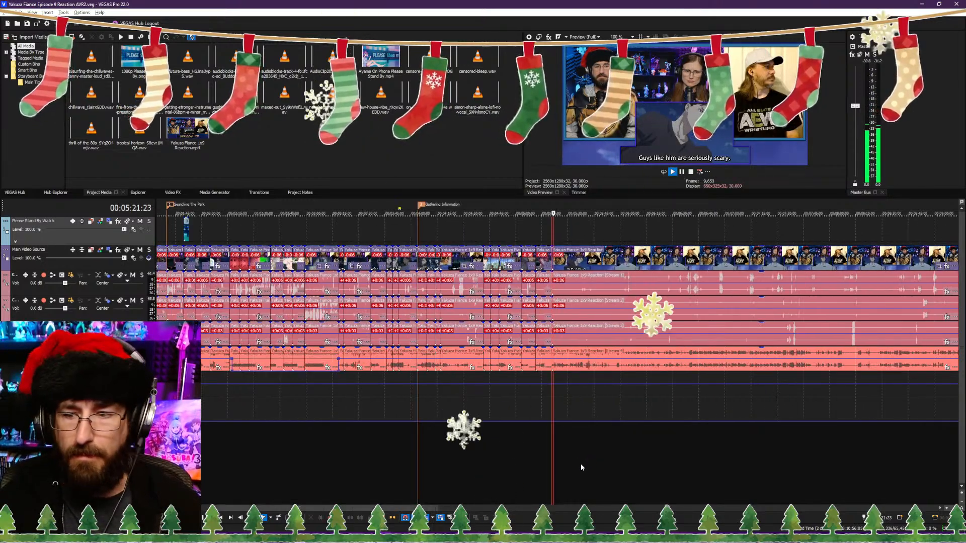
pyautogui.scroll(7, 583, 463)
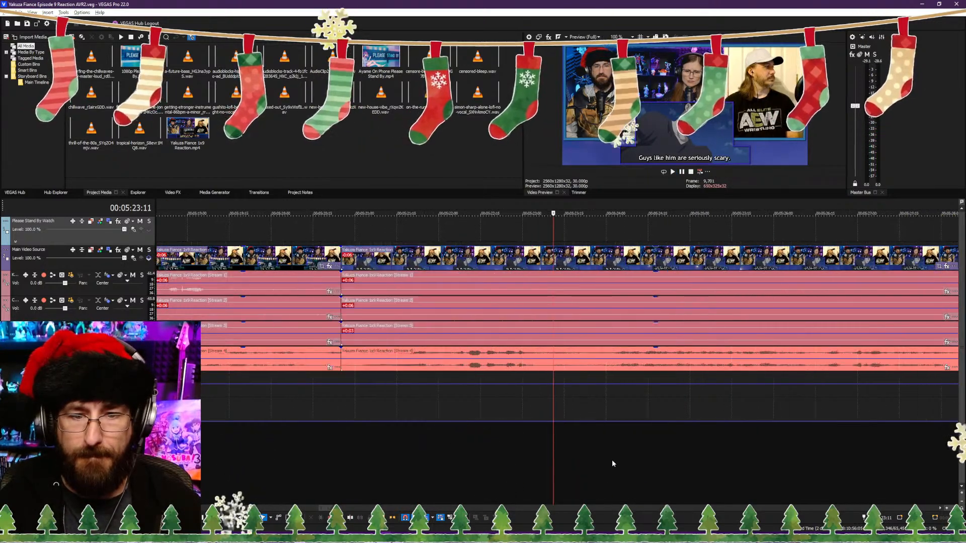
pyautogui.scroll(1, 613, 463)
pyautogui.press('space')
pyautogui.click(460, 466)
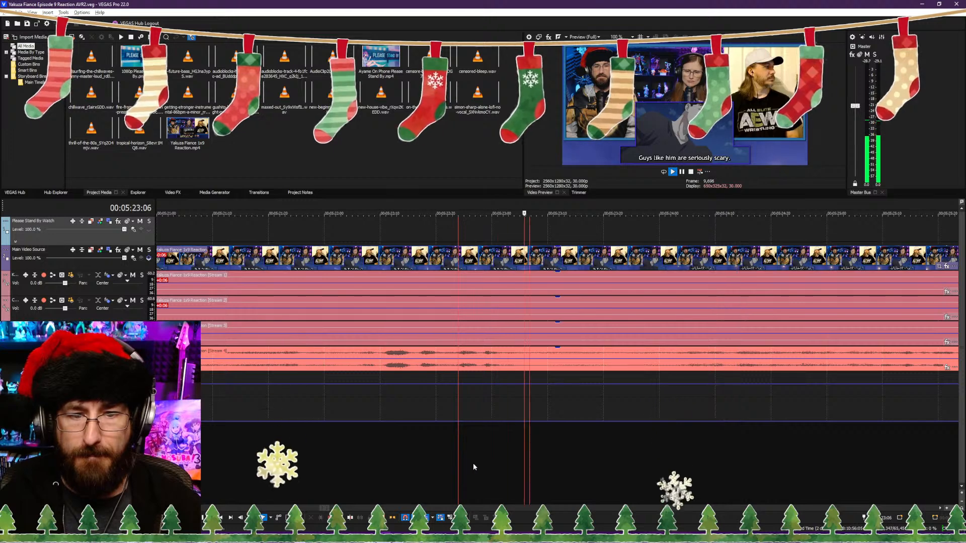
pyautogui.press('s')
# Step: Trim the clips after the 00:05:23:08 cut to start at 00:05:30:26, at the end of the "He's not anything like that" subtitle
pyautogui.scroll(-2, 565, 466)
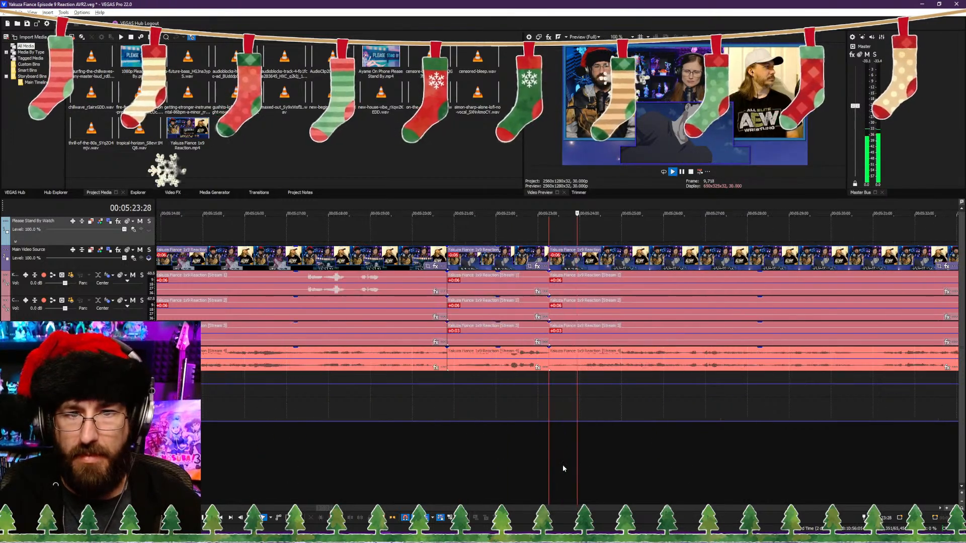
pyautogui.scroll(-1, 562, 464)
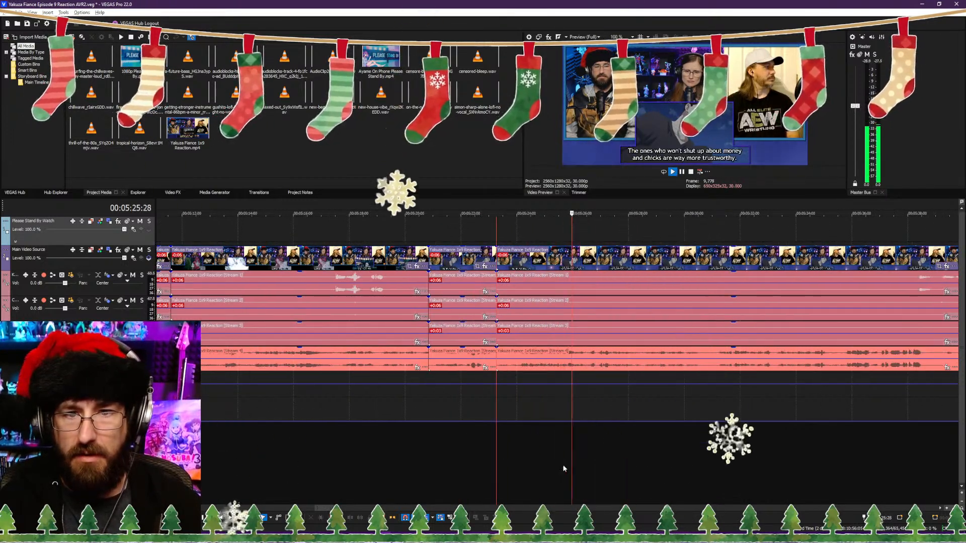
pyautogui.scroll(1, 611, 459)
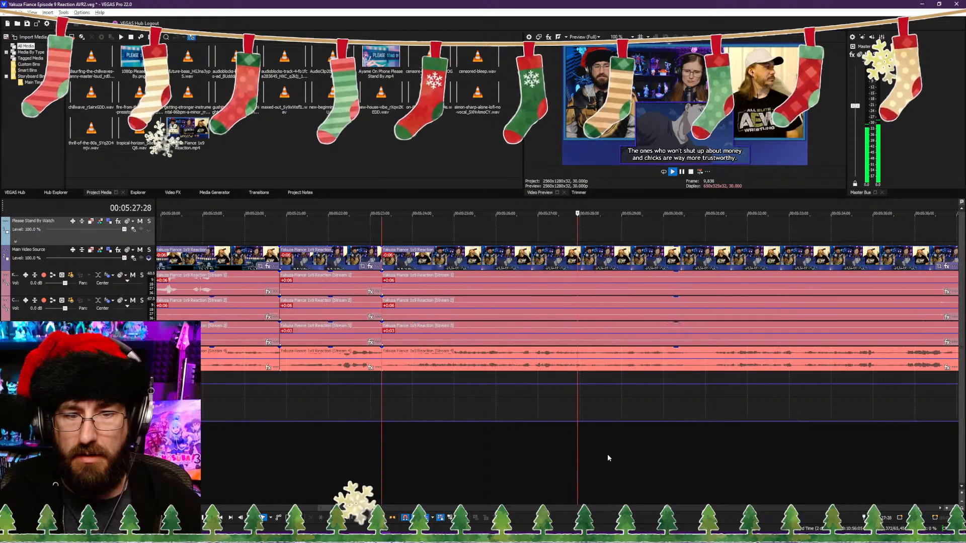
pyautogui.click(699, 446)
pyautogui.press('space')
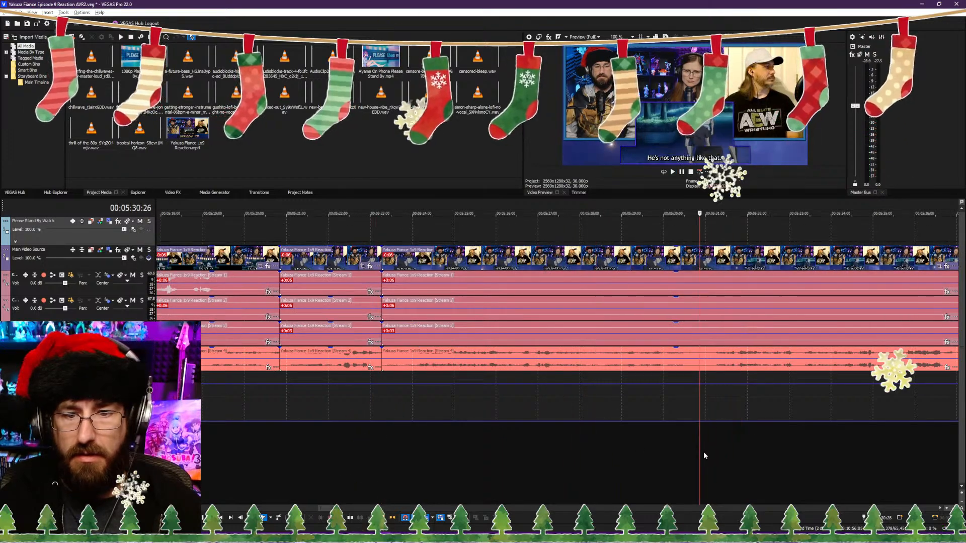
pyautogui.hotkey('alt', '[')
pyautogui.press('space')
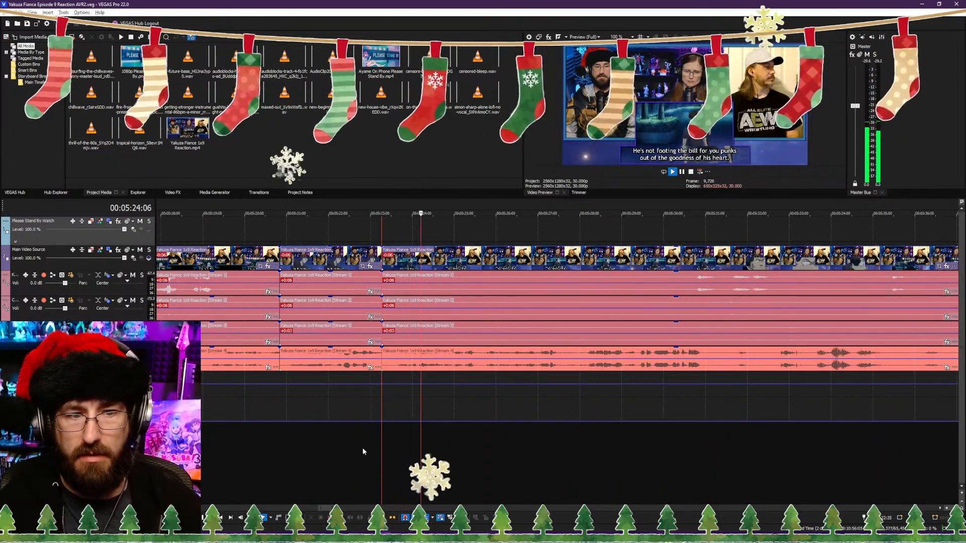
# Step: Split the clips at about 00:05:39:02, on the back view of the man after the "He's just using you like pawns!" exchange
pyautogui.click(608, 456)
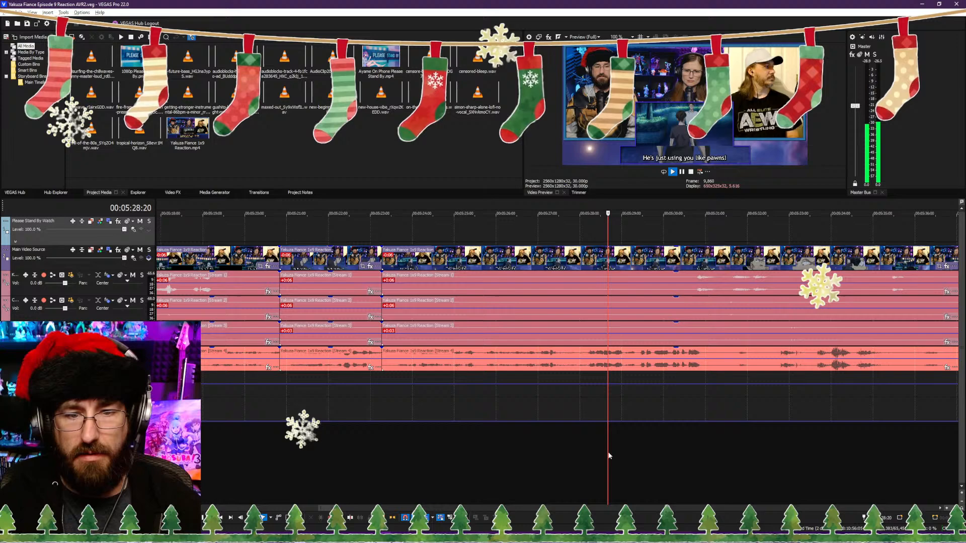
pyautogui.click(702, 451)
pyautogui.scroll(-4, 611, 449)
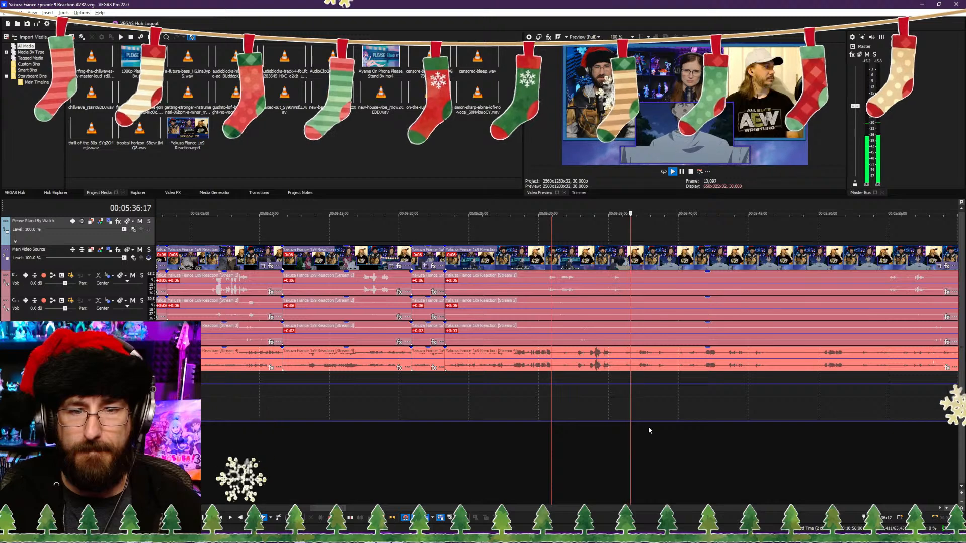
pyautogui.press('Return')
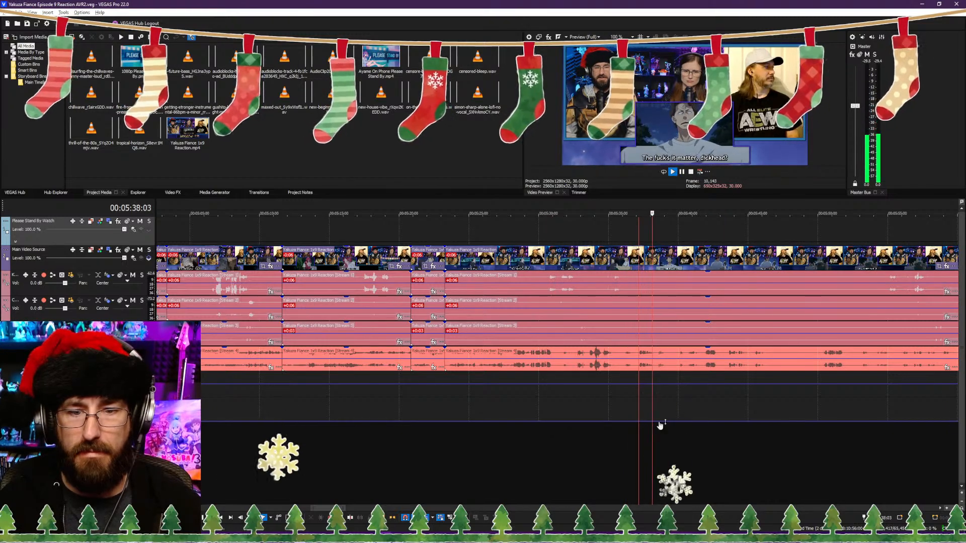
pyautogui.press('Return')
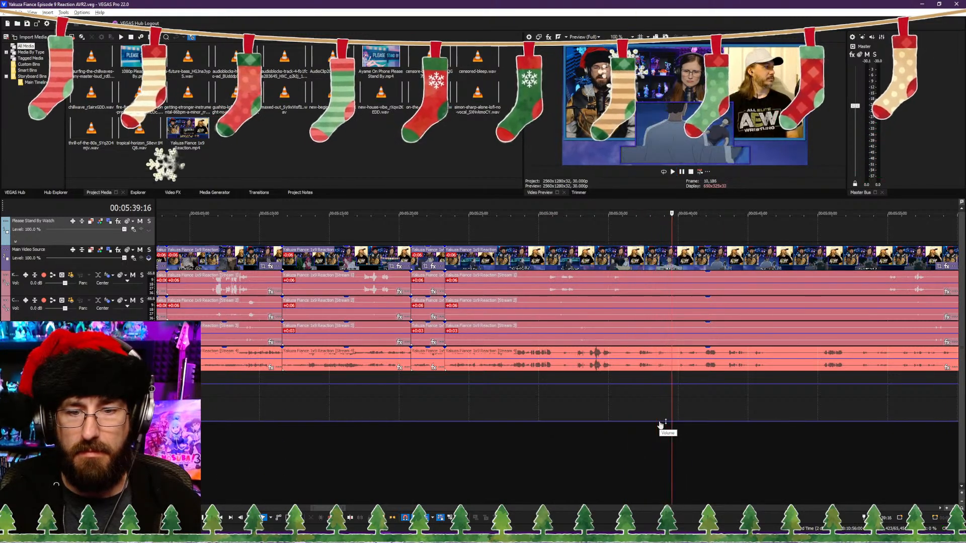
pyautogui.scroll(5, 629, 418)
pyautogui.click(538, 400)
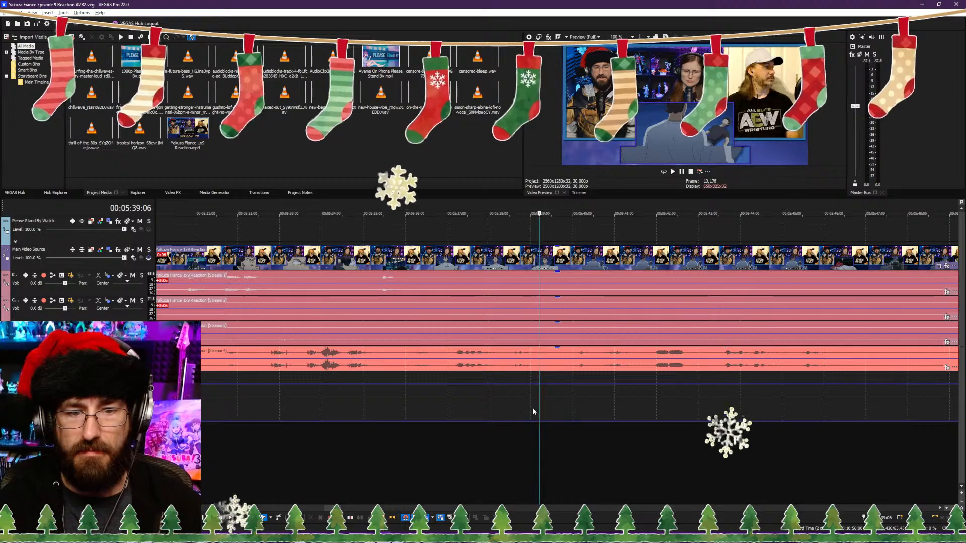
pyautogui.click(532, 410)
# Step: Check the footage beyond the 00:05:39:02 cut, up to the "Miyama Kirishima." subtitle near 00:05:57:01
pyautogui.press('Return')
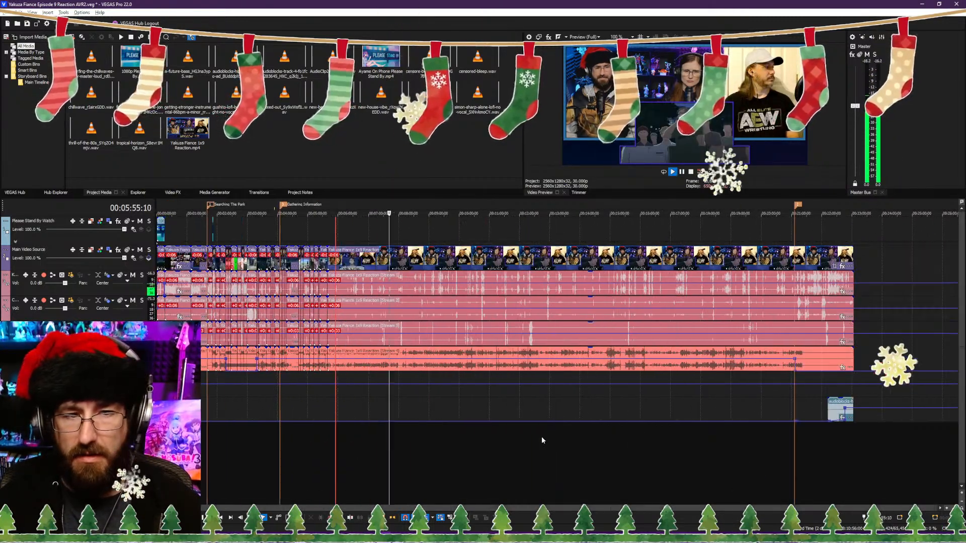
pyautogui.press('Return')
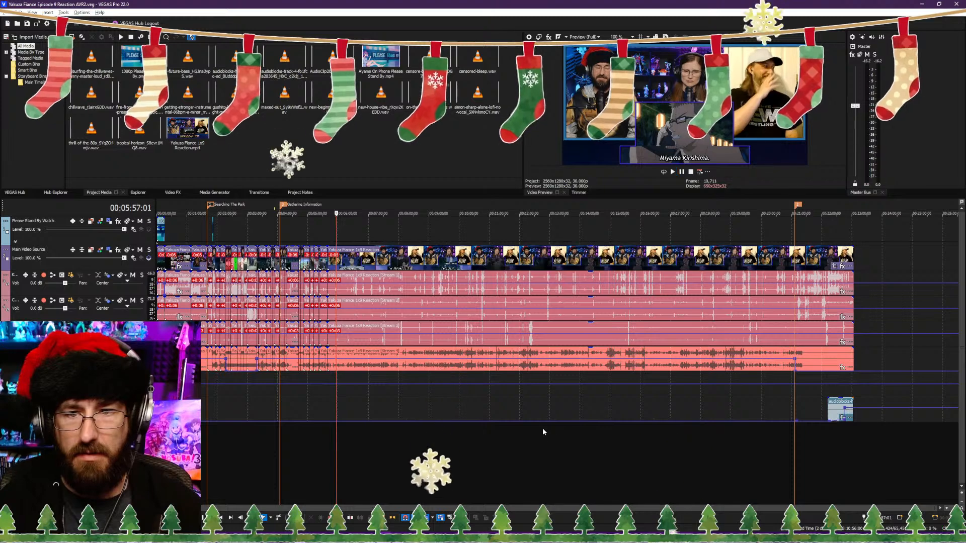
pyautogui.press('m')
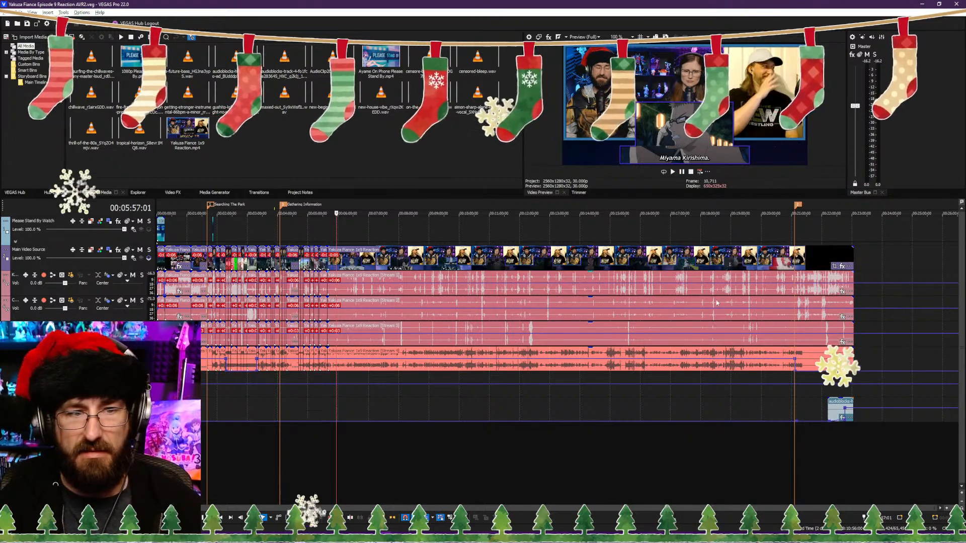
pyautogui.scroll(2, 402, 379)
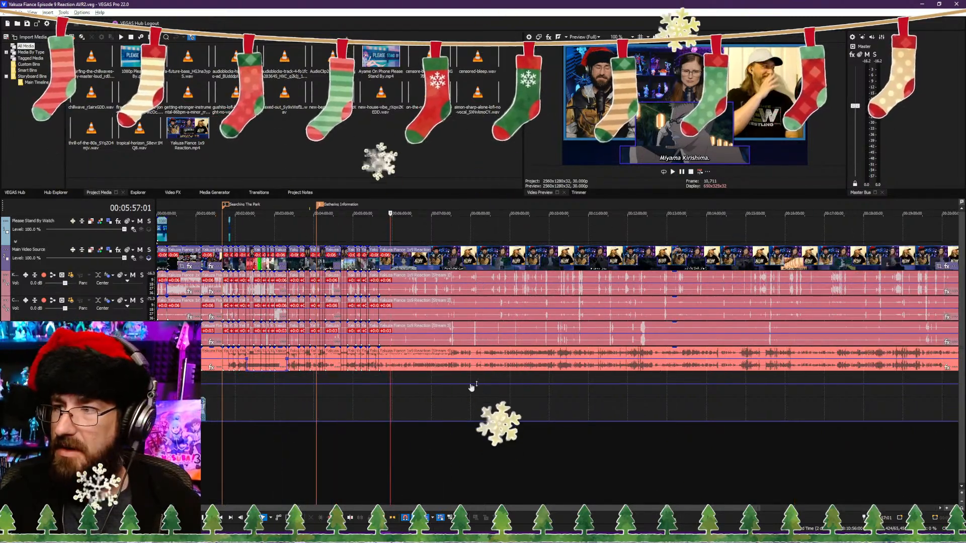
pyautogui.scroll(2, 490, 391)
pyautogui.scroll(-4, 492, 395)
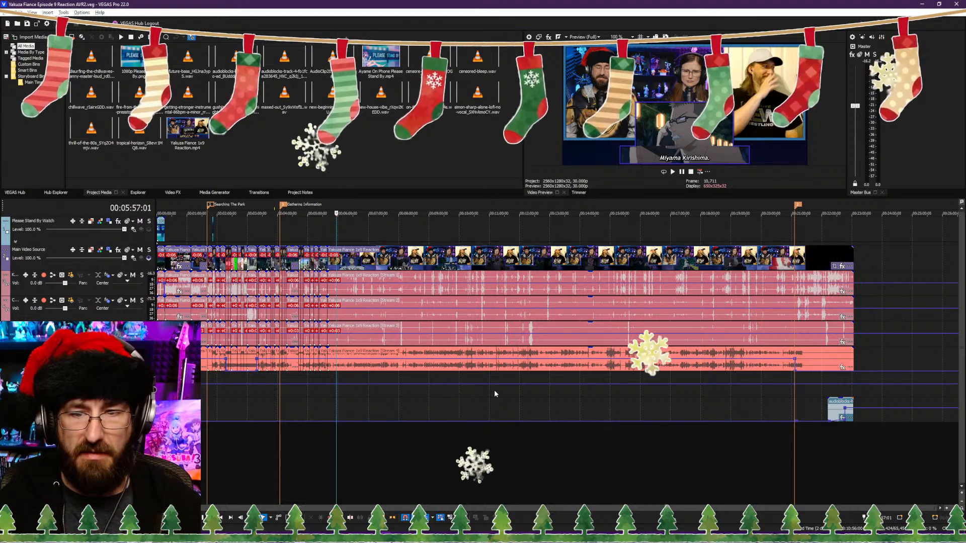
pyautogui.scroll(7, 491, 425)
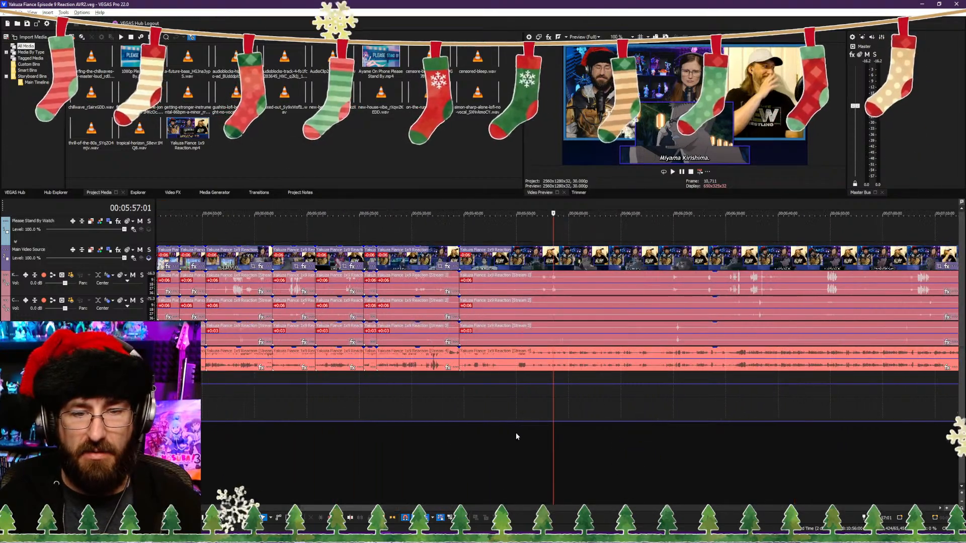
pyautogui.scroll(2, 520, 434)
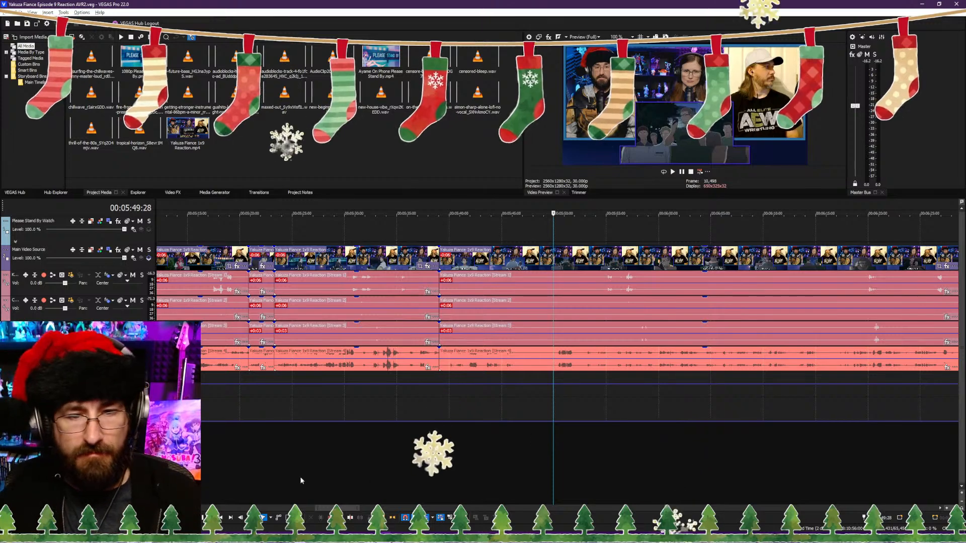
# Step: Replay the footage between about 00:05:49:22 and 00:05:56:20, from before "Where the hell are you bastards?!" through the "Miyama Kirishima." subtitle
pyautogui.click(584, 481)
pyautogui.press('space')
pyautogui.click(603, 475)
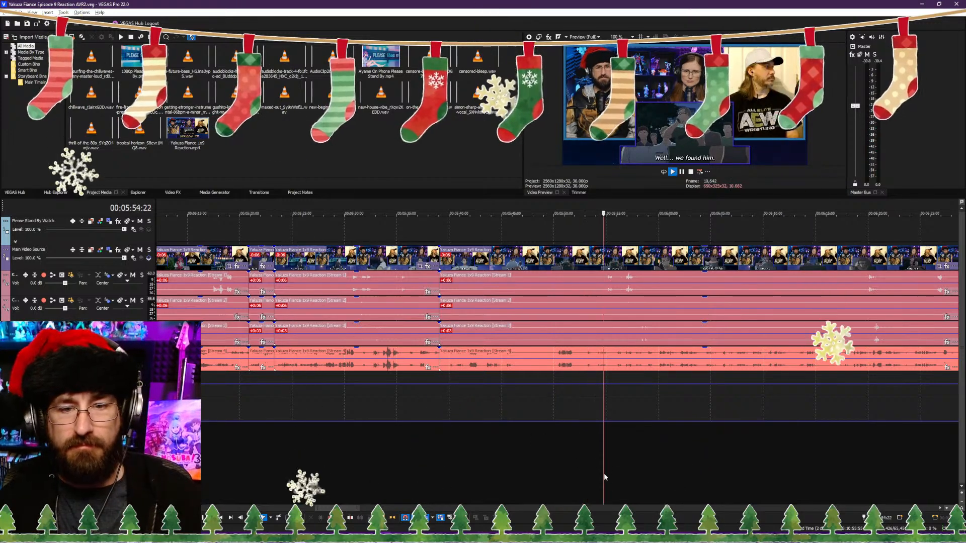
pyautogui.scroll(3, 517, 479)
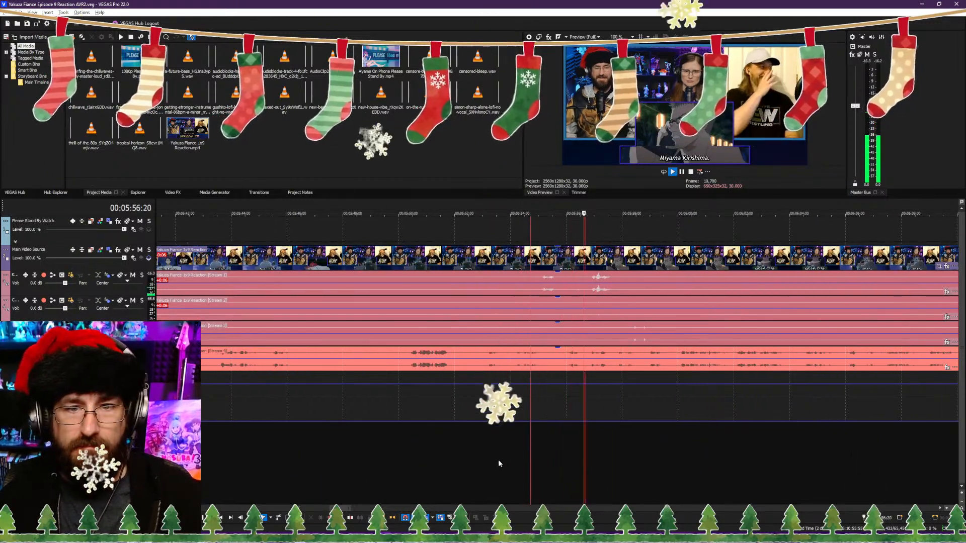
pyautogui.click(396, 463)
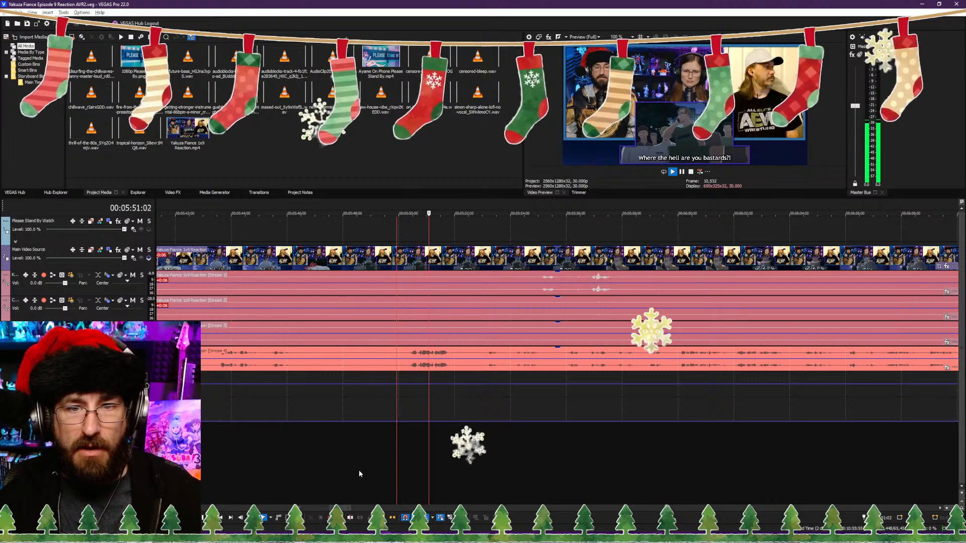
pyautogui.scroll(-3, 369, 475)
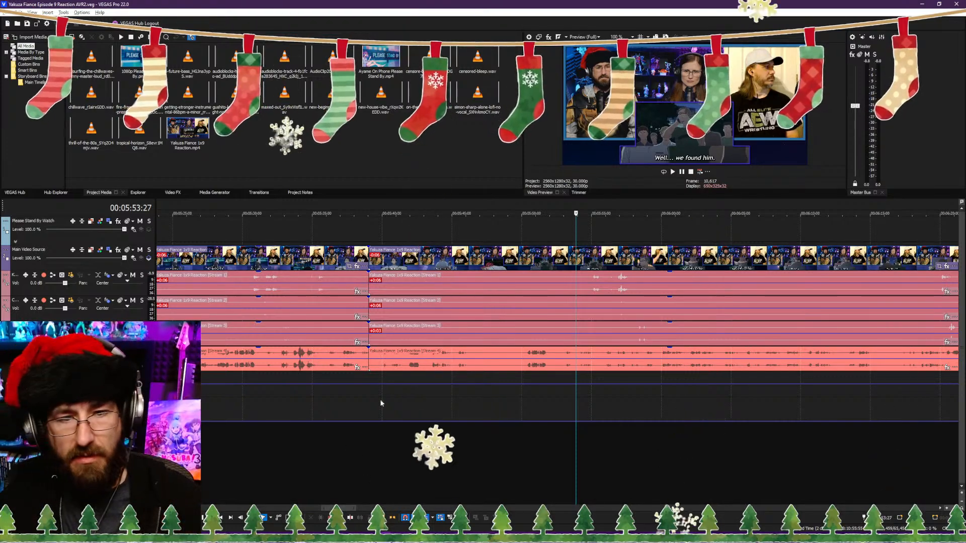
pyautogui.click(536, 460)
pyautogui.click(527, 462)
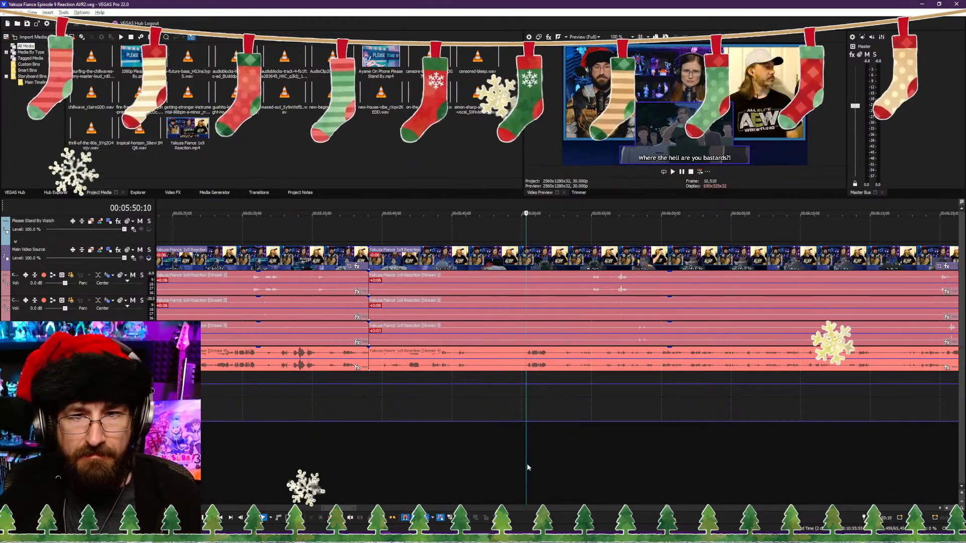
pyautogui.press('space')
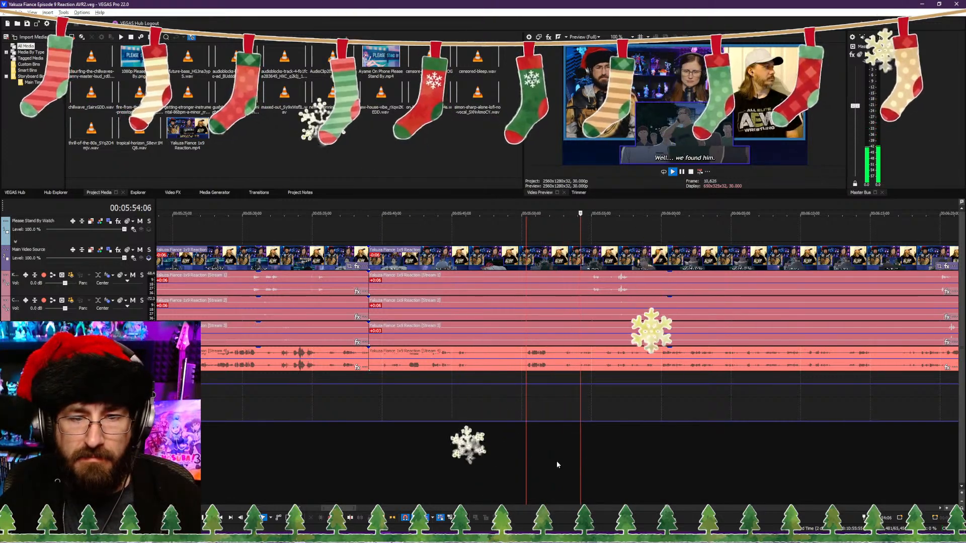
pyautogui.click(527, 462)
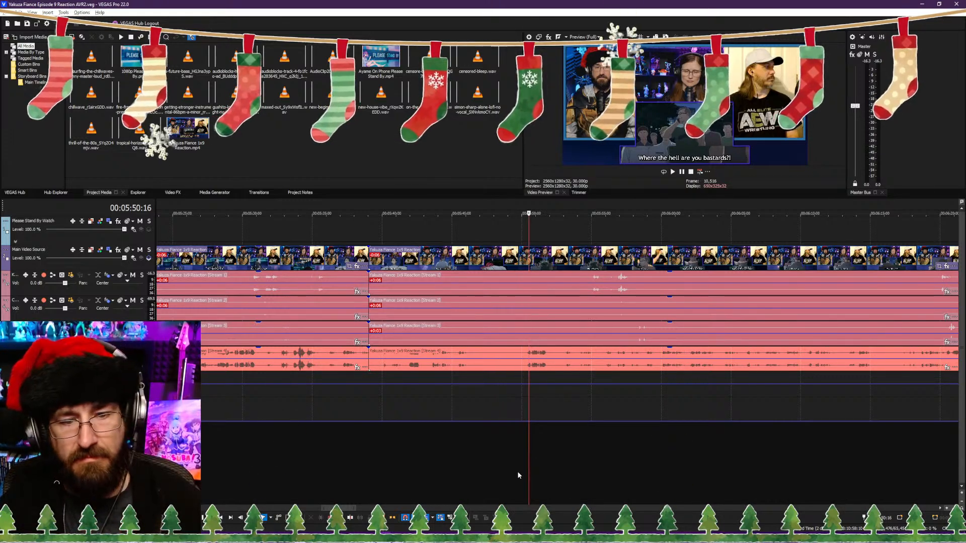
pyautogui.click(518, 471)
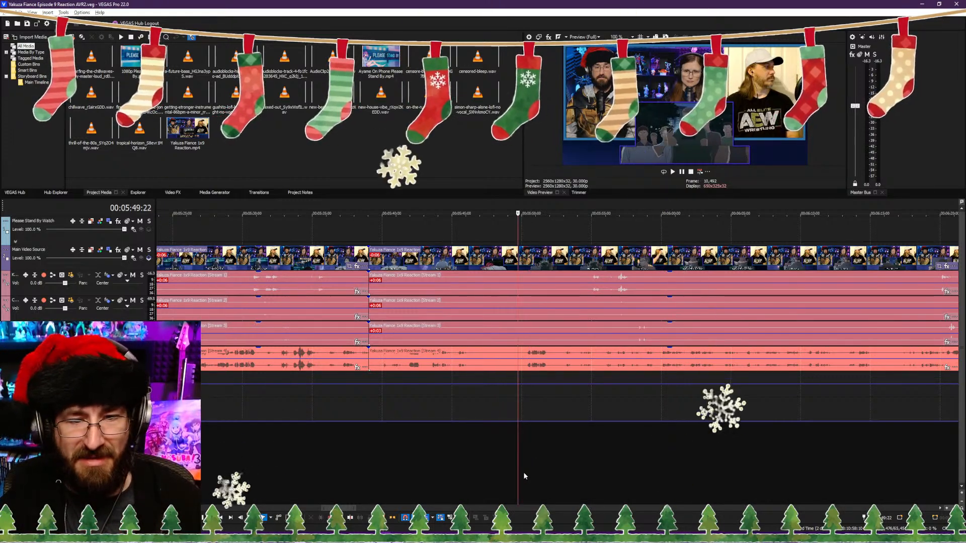
pyautogui.click(524, 472)
pyautogui.press('space')
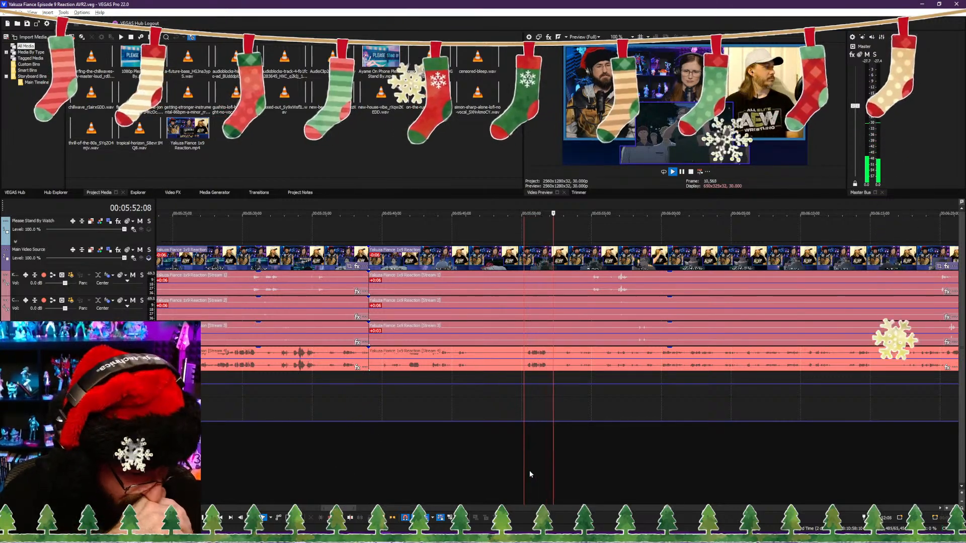
pyautogui.press('space')
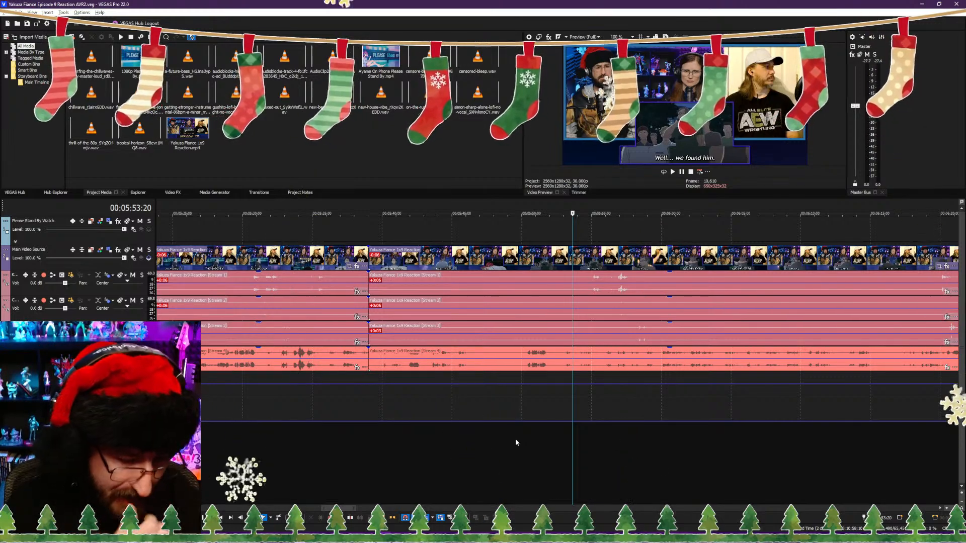
# Step: Trim the clips after the 00:05:39:02 cut to start at 00:05:49:11, just before the "Where the hell are you bastards?!" subtitle
pyautogui.click(519, 465)
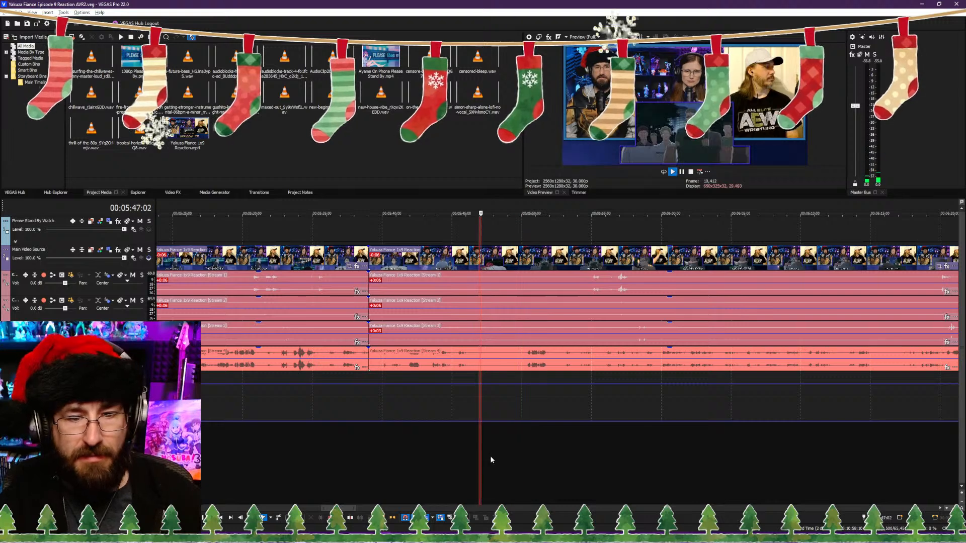
pyautogui.click(413, 454)
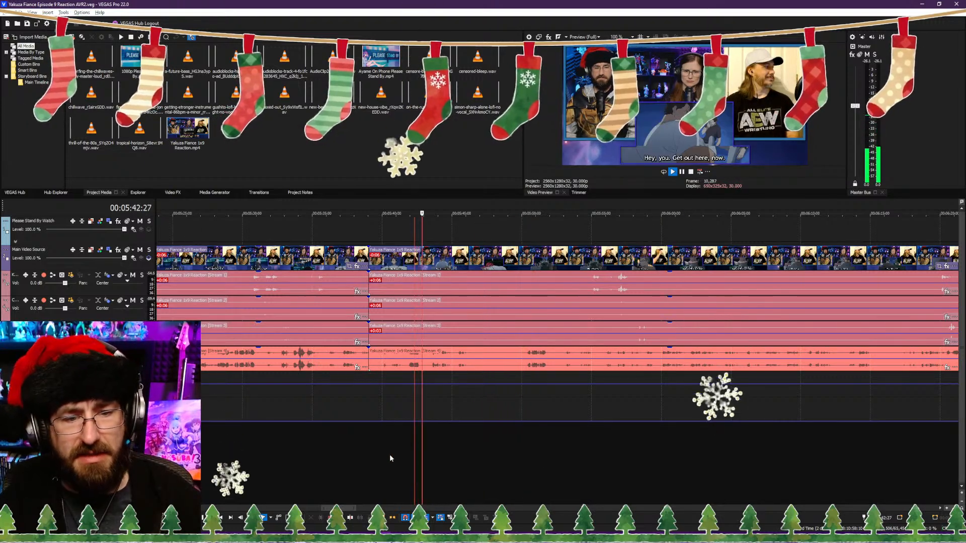
pyautogui.click(391, 455)
pyautogui.click(358, 456)
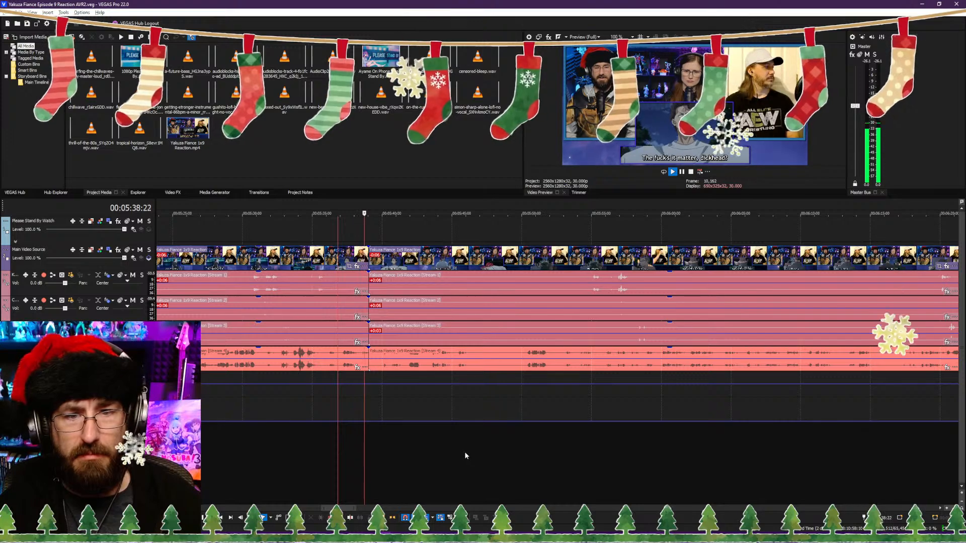
pyautogui.click(512, 453)
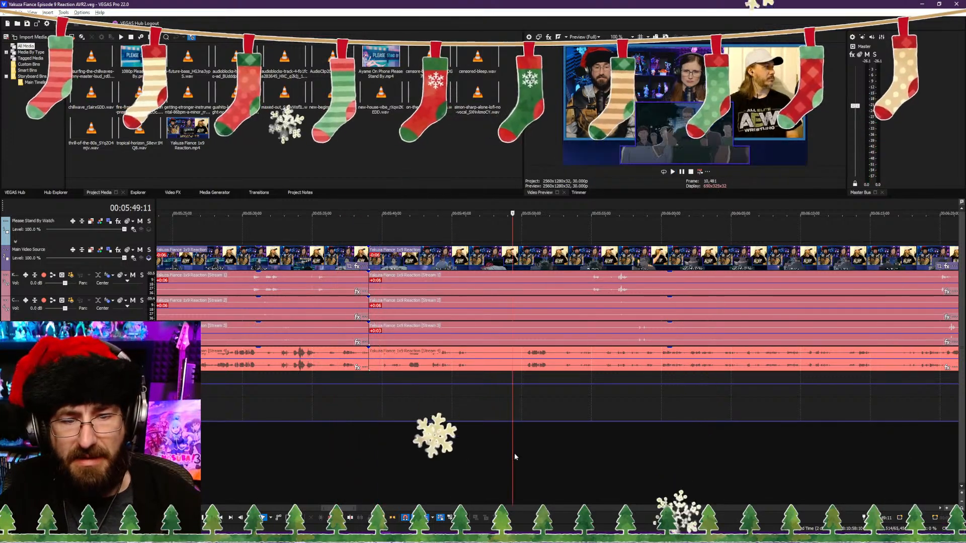
pyautogui.press('space')
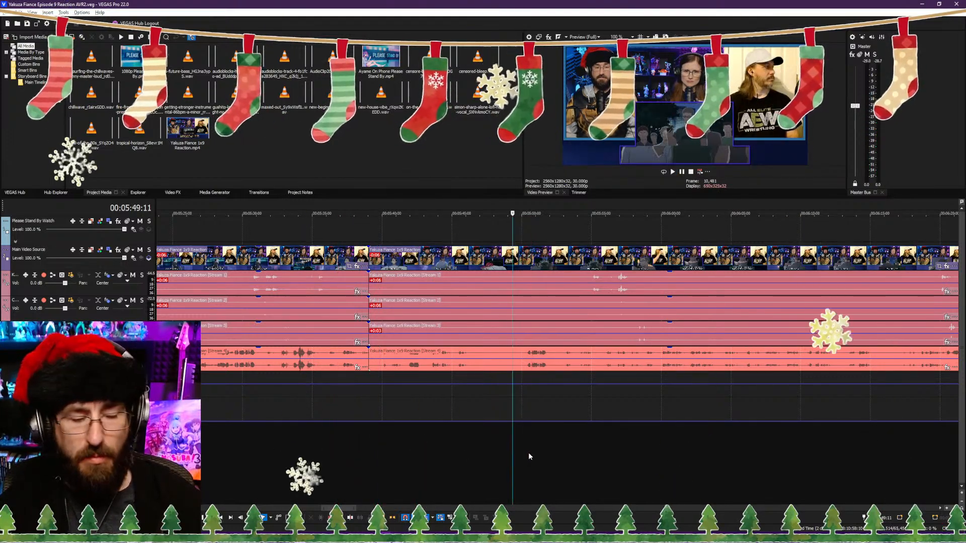
pyautogui.hotkey('alt', '[')
# Step: Split the clips at 00:05:53:16, during the "He's in the public bathroom over towards the entrance to the station." subtitle
pyautogui.press('space')
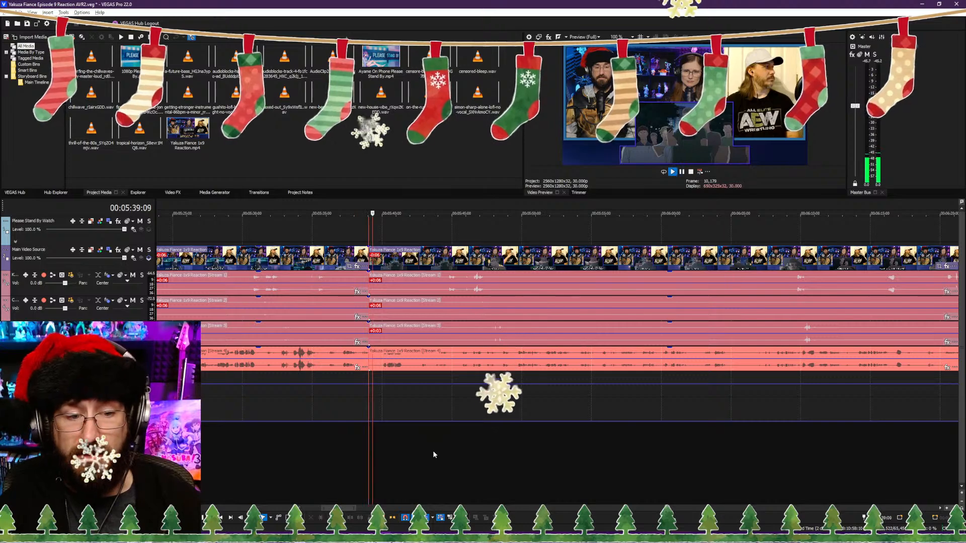
pyautogui.scroll(2, 484, 452)
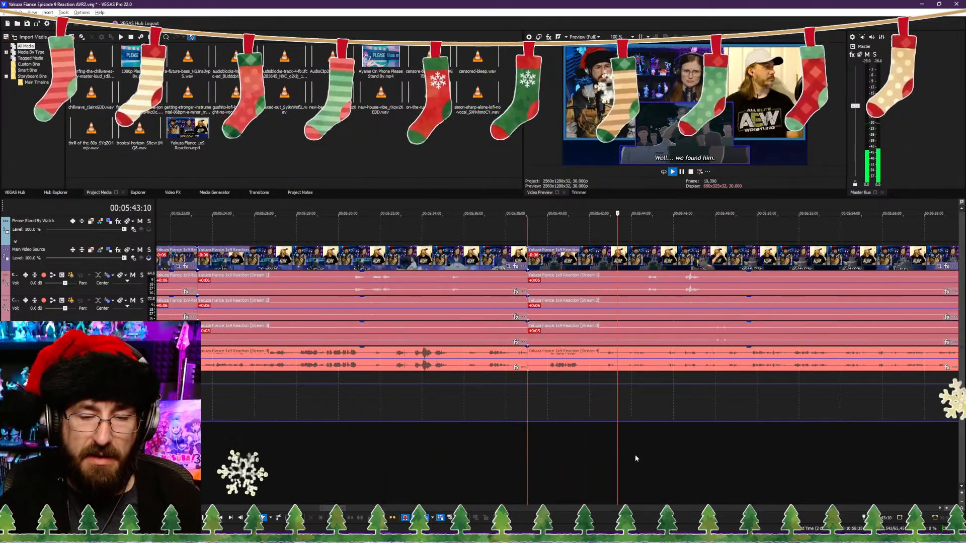
pyautogui.click(678, 459)
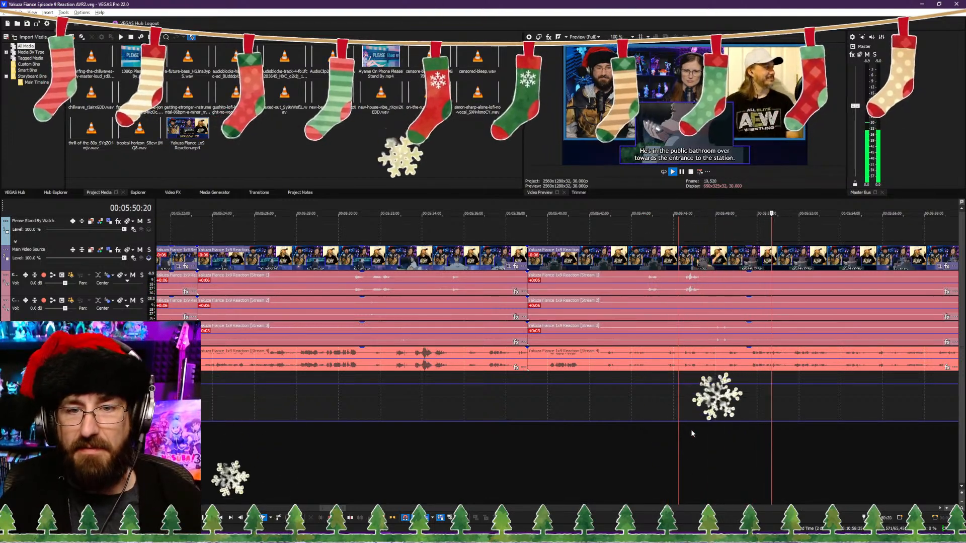
pyautogui.press('Return')
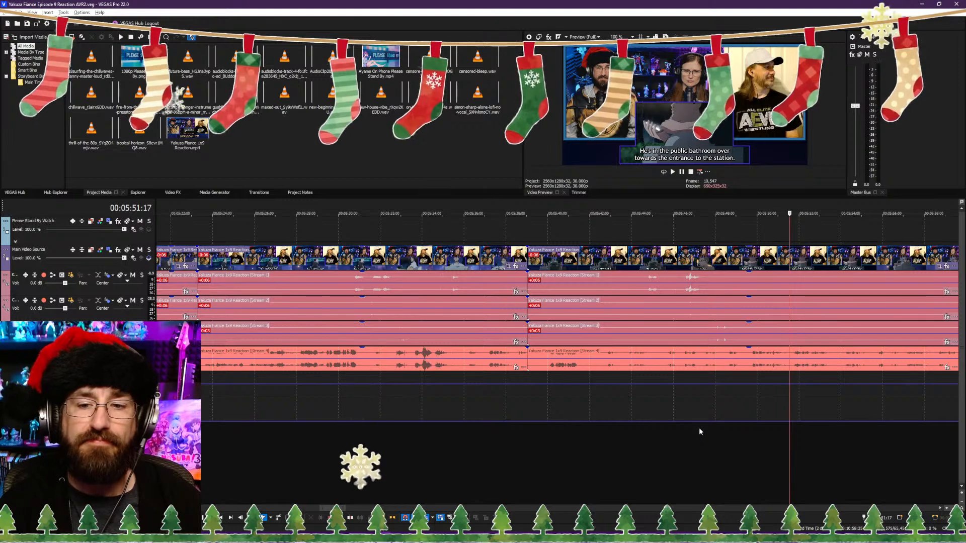
pyautogui.press('space')
pyautogui.press('Return')
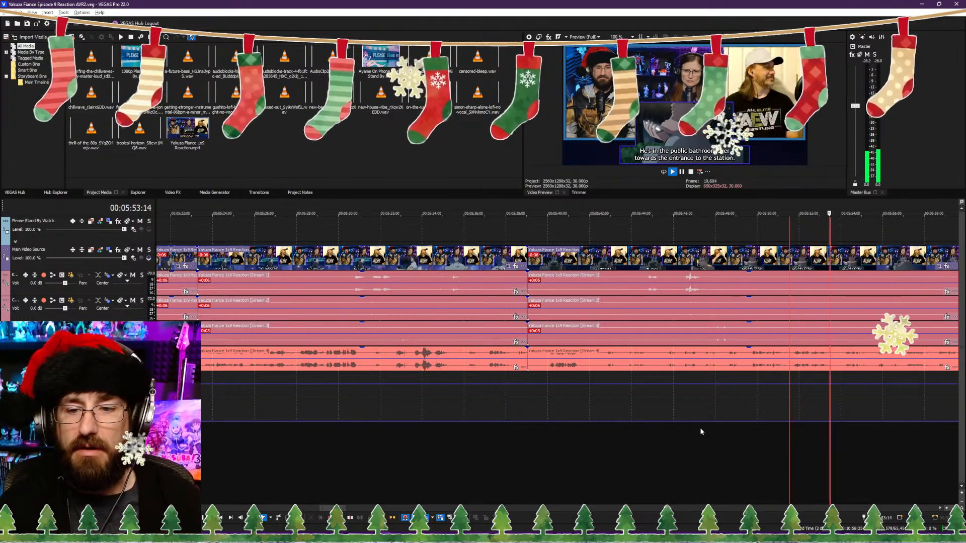
pyautogui.press('s')
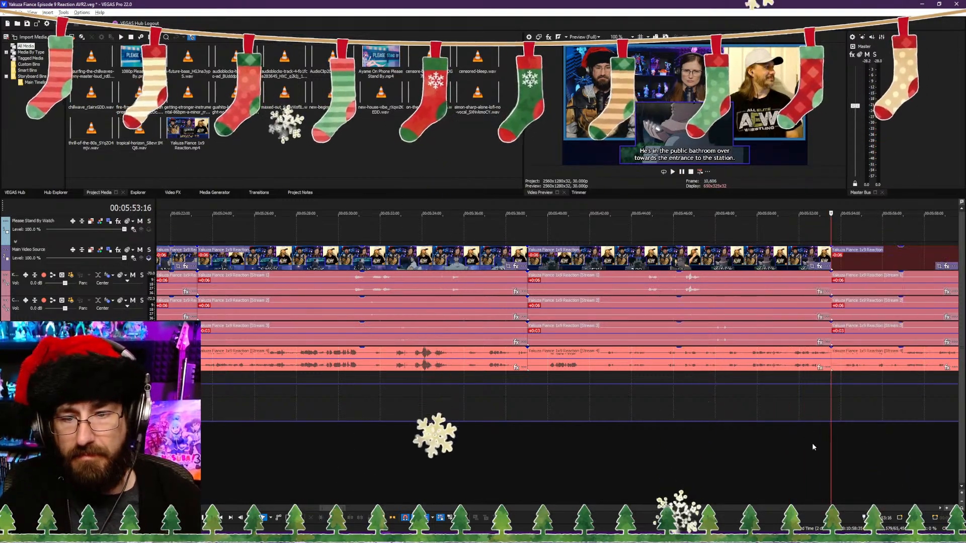
# Step: Examine the footage after the 00:05:53:16 cut between about 00:06:06:21 and 00:06:10:15, on the shot of the man touching his face
pyautogui.scroll(-5, 598, 432)
pyautogui.click(641, 431)
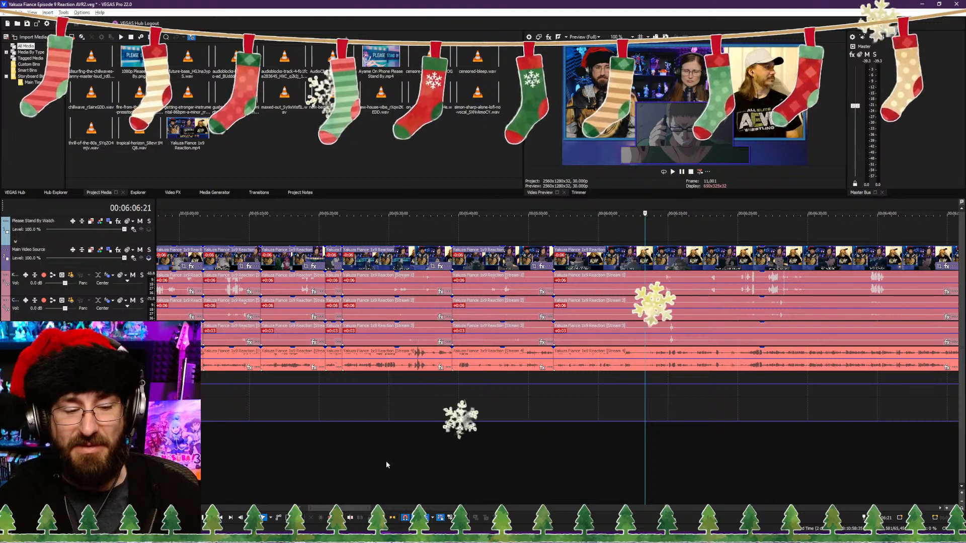
pyautogui.click(672, 454)
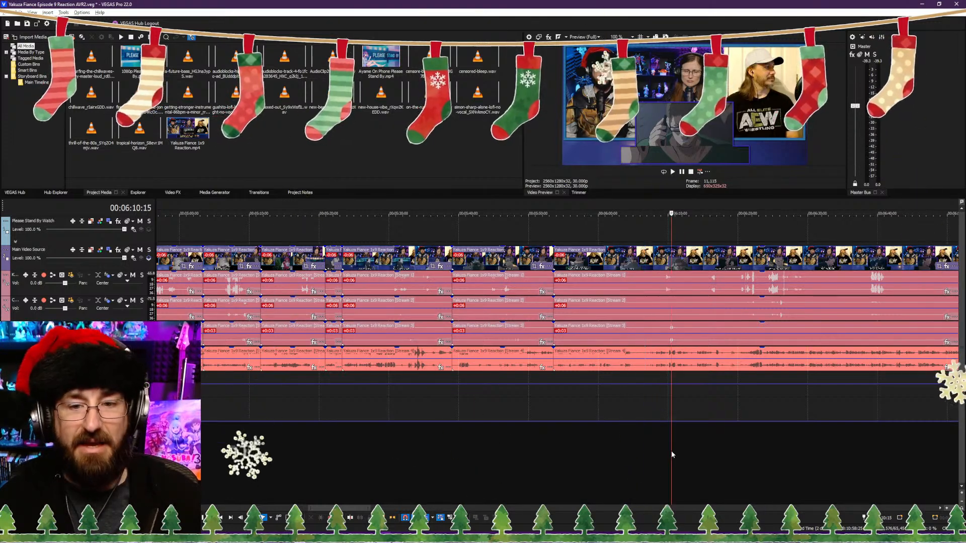
pyautogui.click(649, 467)
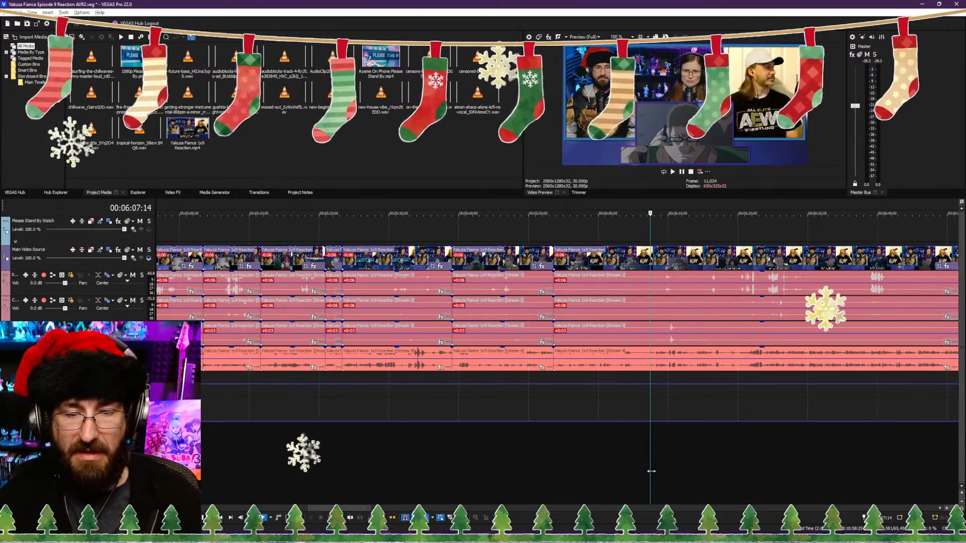
pyautogui.click(647, 474)
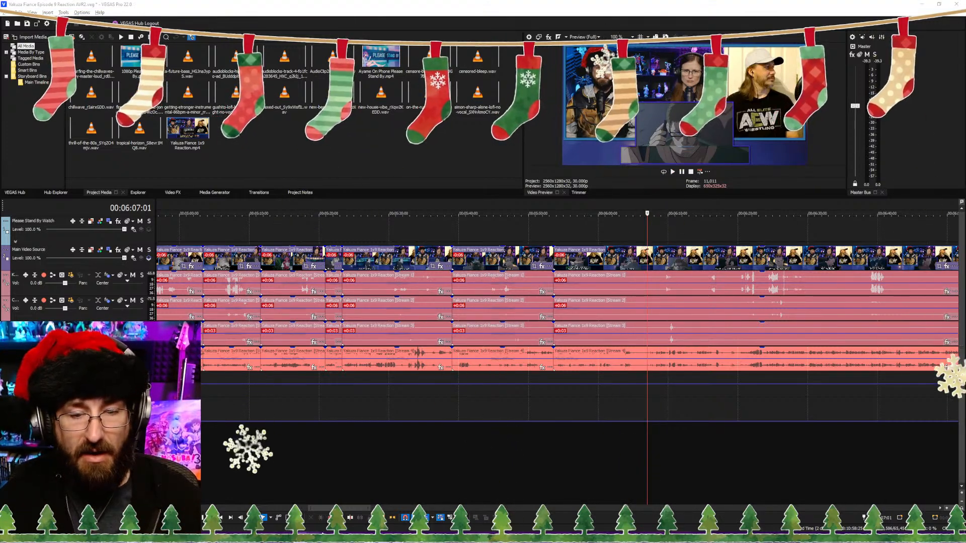
# Step: Switch to Discord, look over the latest posts in the early-video-access channel, and return to the VEGAS Pro project
pyautogui.moveTo(654, 542); pyautogui.dragTo(458, 1)
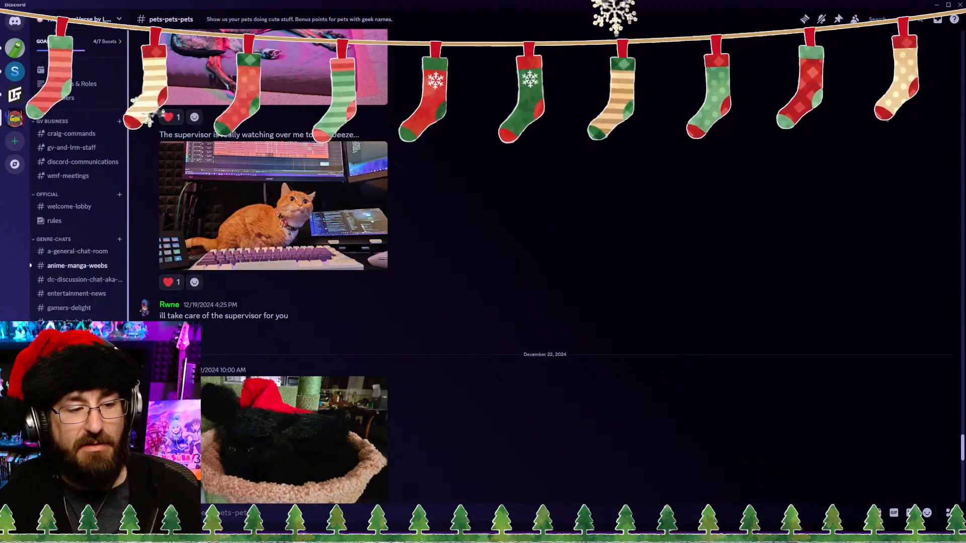
pyautogui.click(83, 438)
pyautogui.scroll(3, 310, 475)
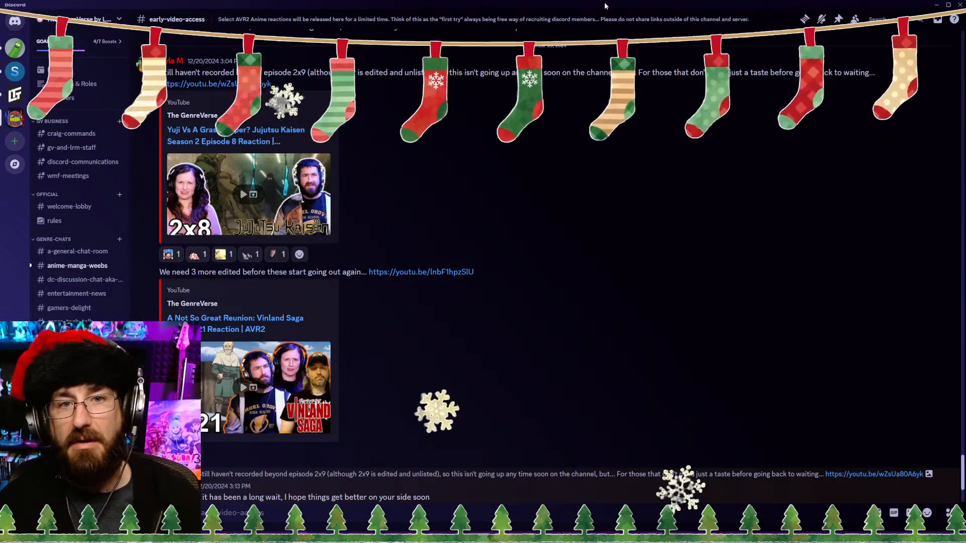
pyautogui.moveTo(606, 7); pyautogui.dragTo(725, 542)
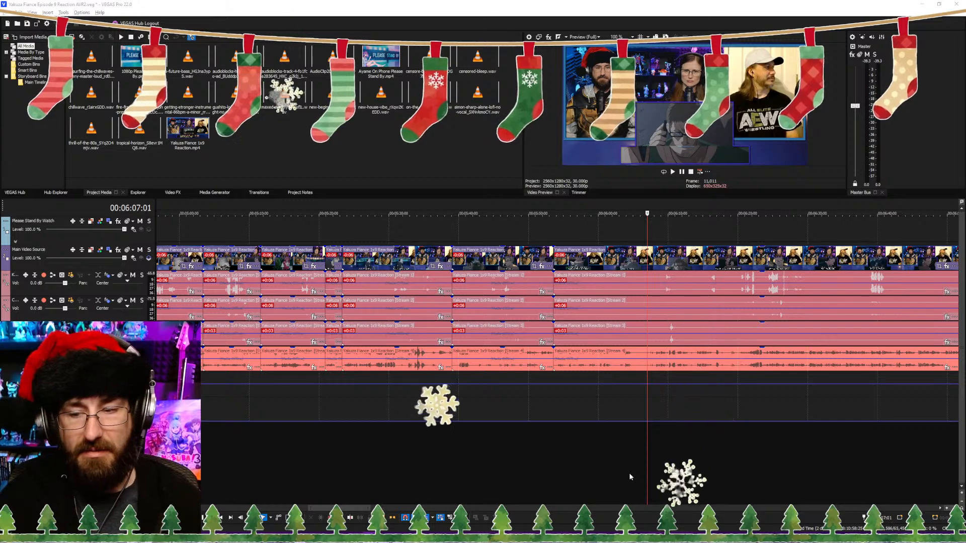
# Step: Review the footage after the 00:05:53:16 cut up to about 00:06:07:28, comparing it with the public bathroom subtitle shot before the cut
pyautogui.click(645, 468)
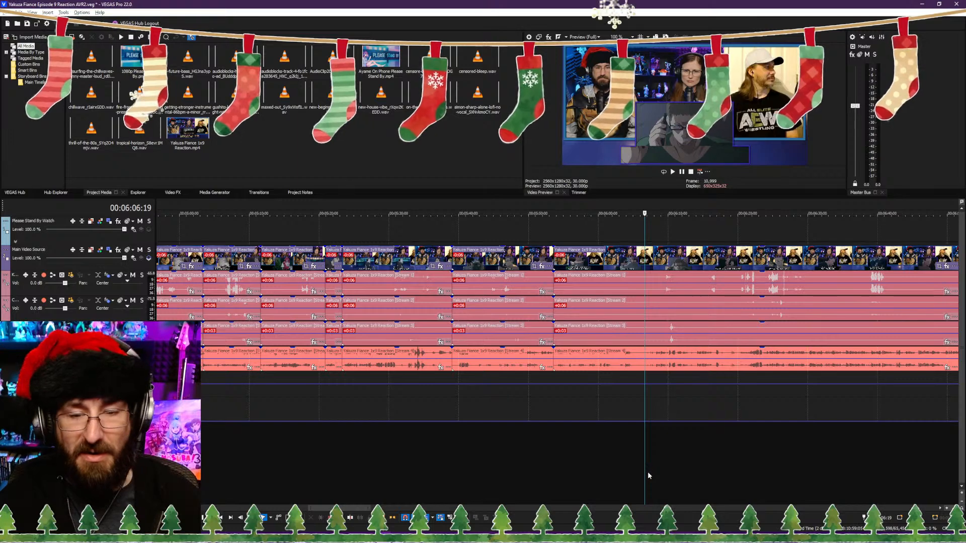
pyautogui.scroll(2, 648, 472)
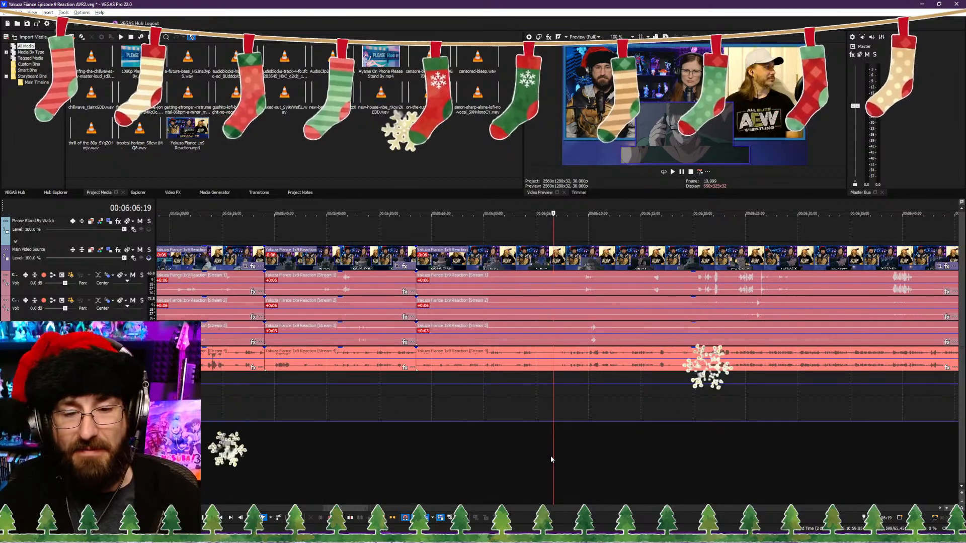
pyautogui.scroll(3, 550, 456)
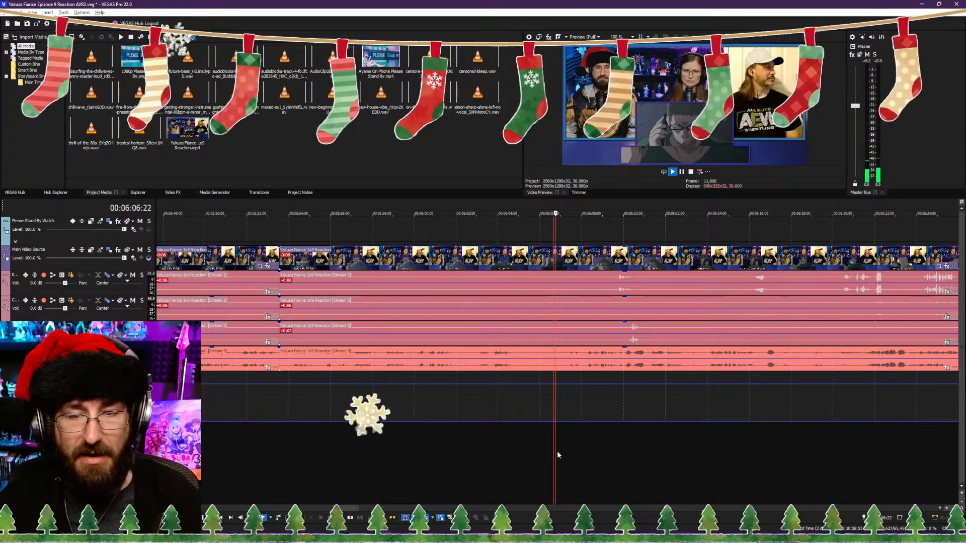
pyautogui.scroll(-4, 544, 451)
pyautogui.click(446, 459)
pyautogui.scroll(4, 488, 457)
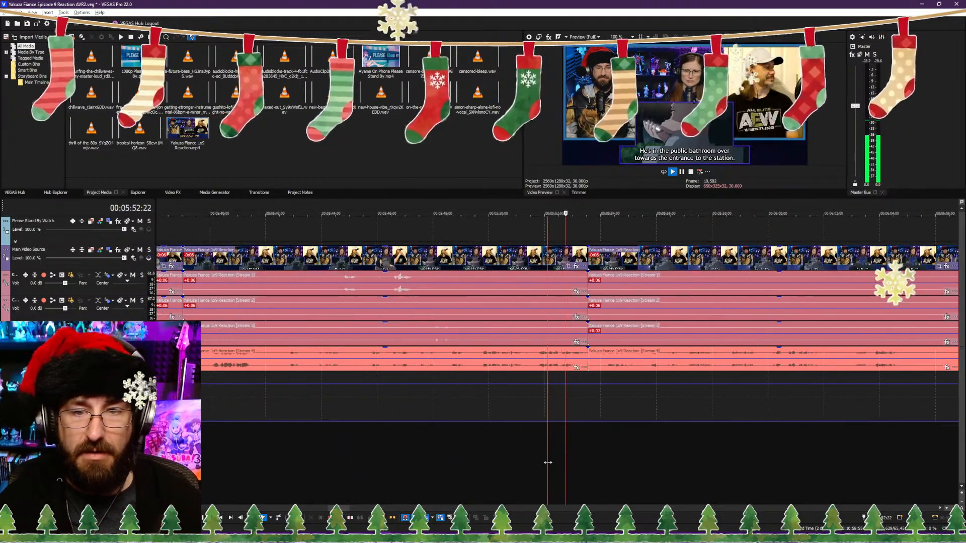
pyautogui.scroll(-3, 631, 468)
pyautogui.click(687, 468)
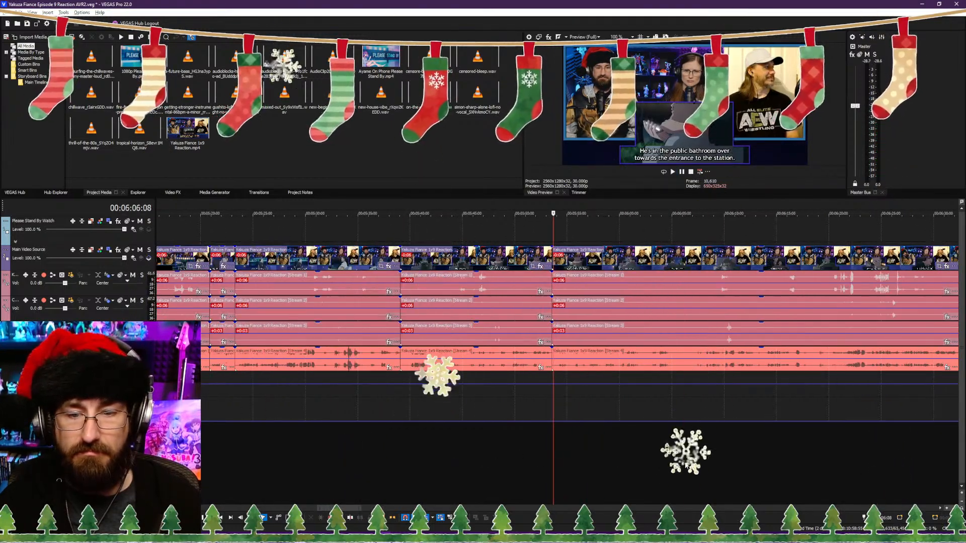
pyautogui.press('space')
pyautogui.scroll(4, 689, 468)
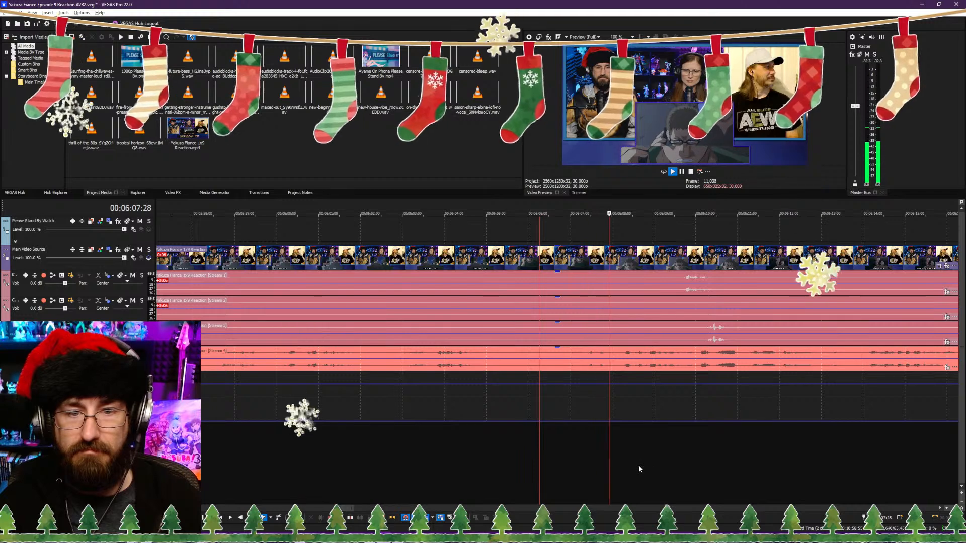
# Step: Trim the clips after the 00:05:53:16 cut to start just before the "You're not alone, are you?" subtitle, and save the project
pyautogui.click(388, 457)
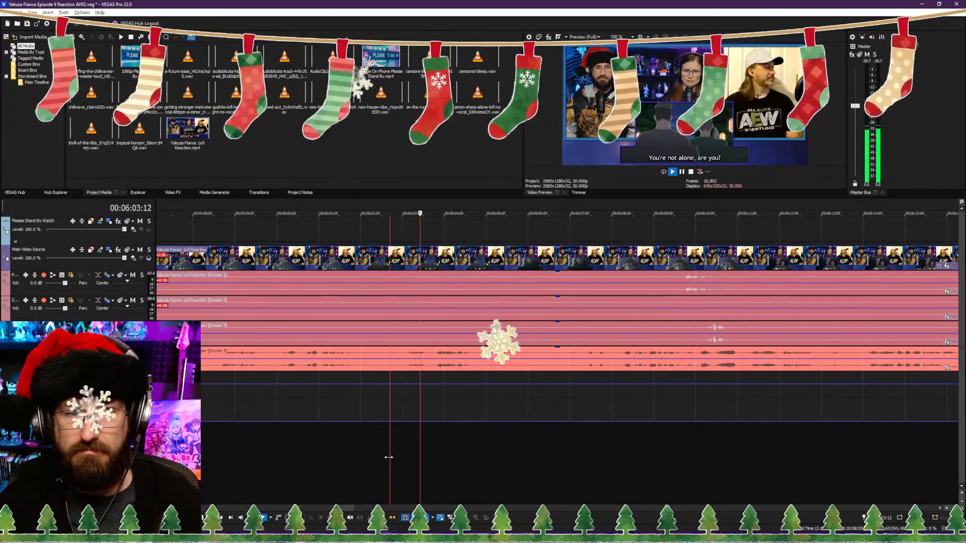
pyautogui.click(358, 457)
pyautogui.click(377, 459)
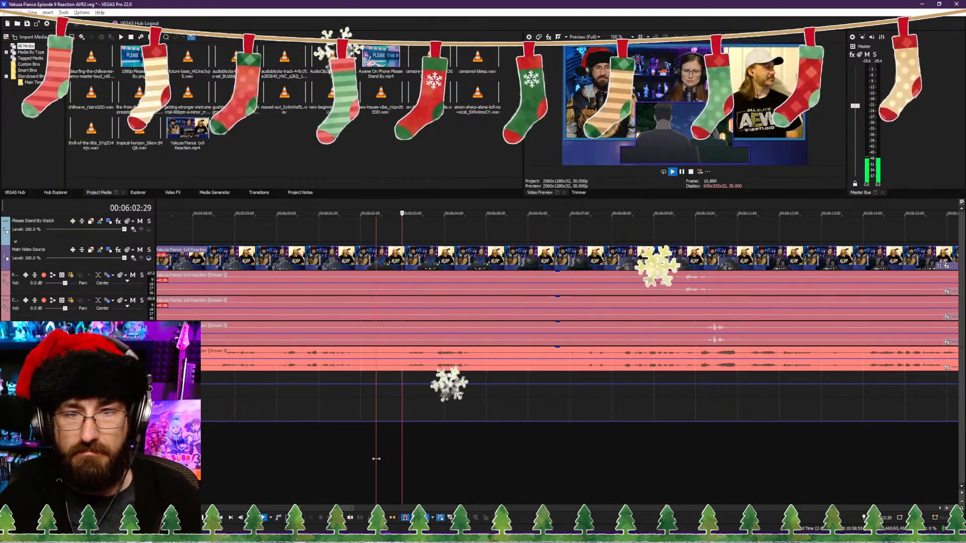
pyautogui.press('space')
pyautogui.hotkey('alt', '[')
pyautogui.hotkey('ctrl', 's')
pyautogui.press('space')
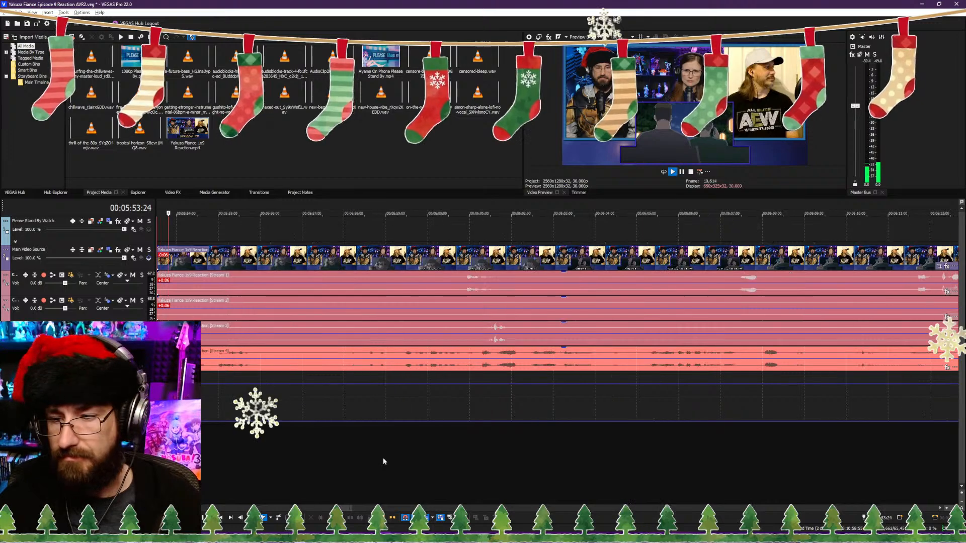
# Step: Split the clips at 00:05:56:19, after the "You're not alone, are you?" subtitle, and trim the following clips to start at 00:05:58:00
pyautogui.scroll(-2, 496, 429)
pyautogui.scroll(2, 551, 433)
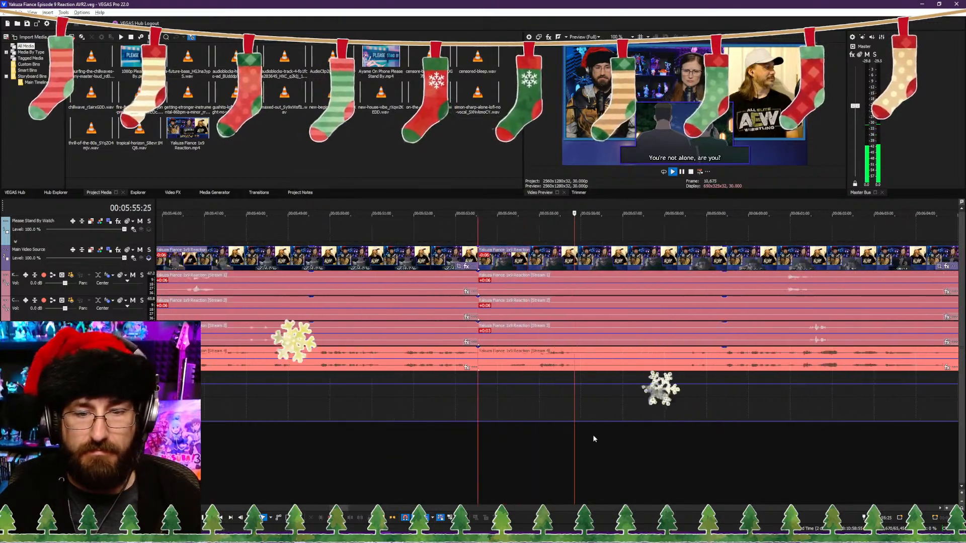
pyautogui.press('Return')
pyautogui.press('space')
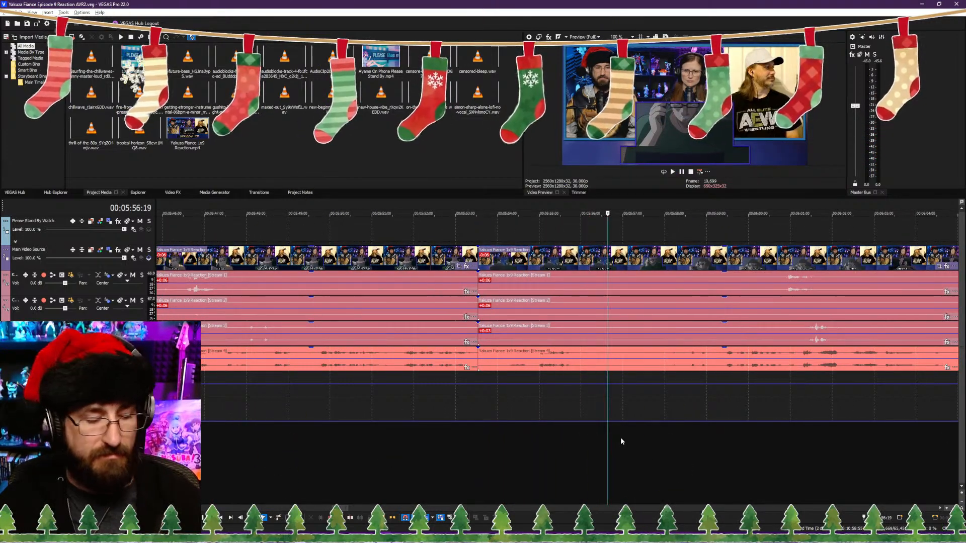
pyautogui.press('s')
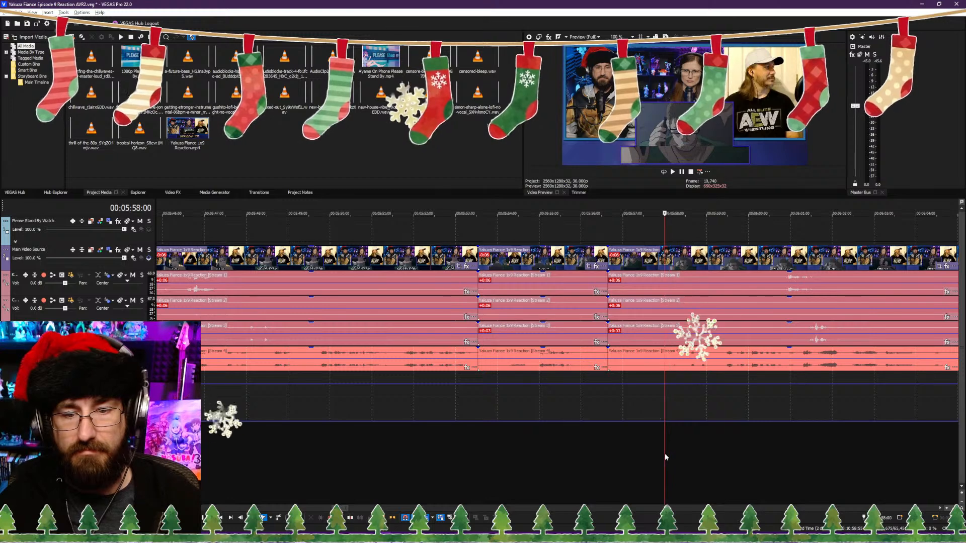
# Step: Trim the end of the clips before the 00:05:56:19 cut back to 00:05:55:28, during the "You're not alone, are you?" subtitle
pyautogui.click(585, 454)
pyautogui.press('space')
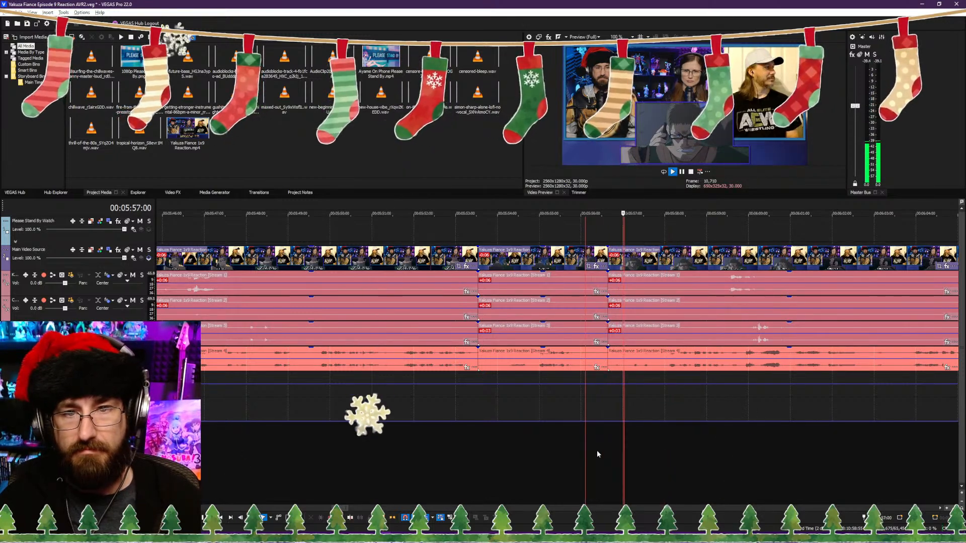
pyautogui.press('Return')
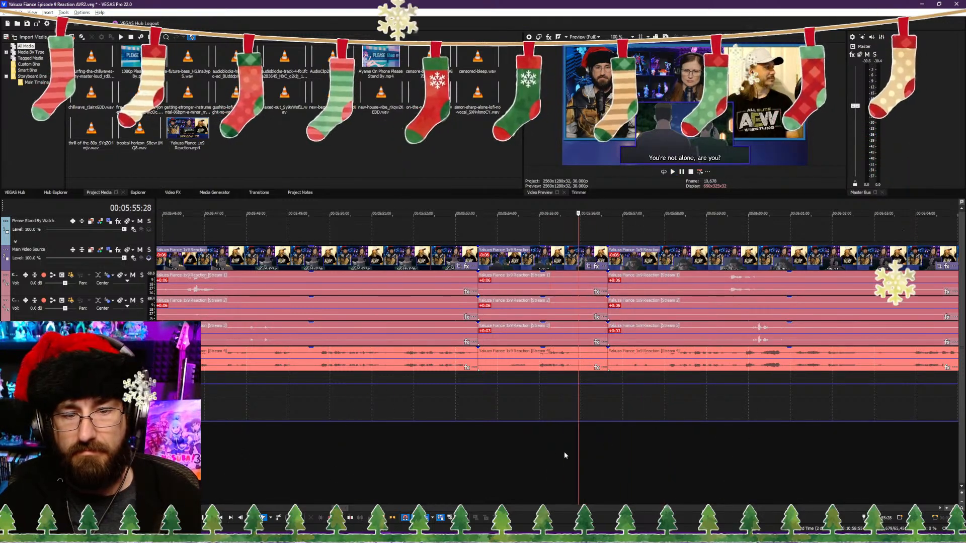
pyautogui.press('space')
pyautogui.press('space')
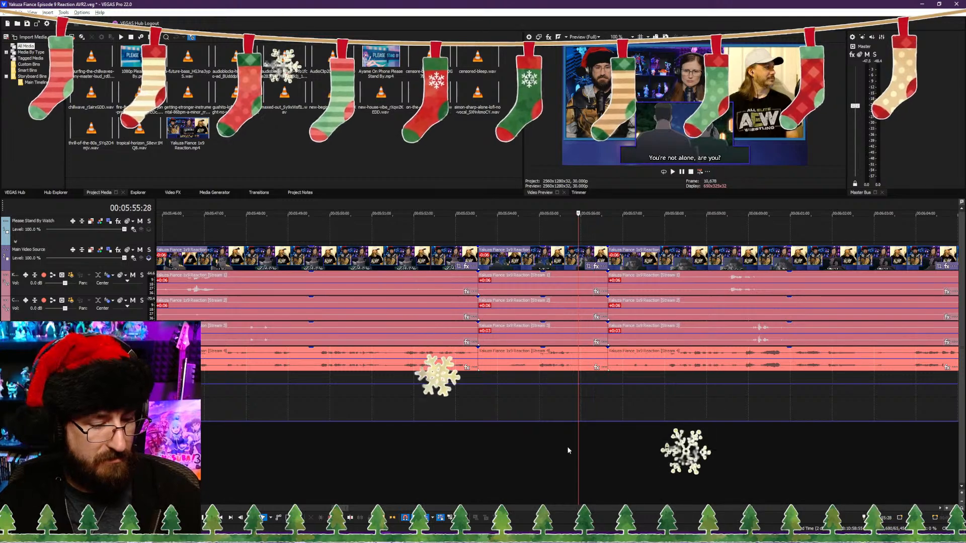
pyautogui.hotkey('alt', ']')
pyautogui.press('space')
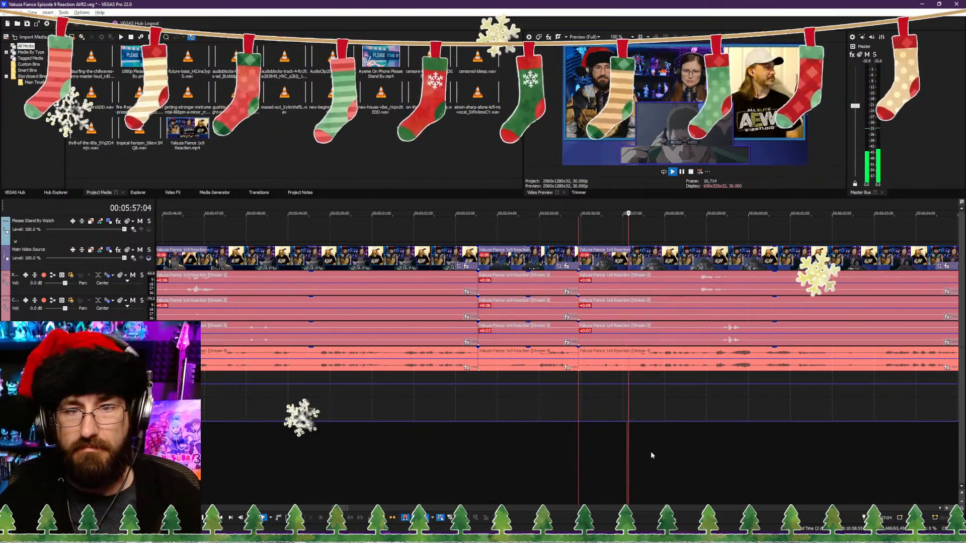
# Step: Split the clips at 00:06:02:01, during "He's not lying, though.", and trim the following clips to start about one second further in
pyautogui.scroll(-5, 681, 457)
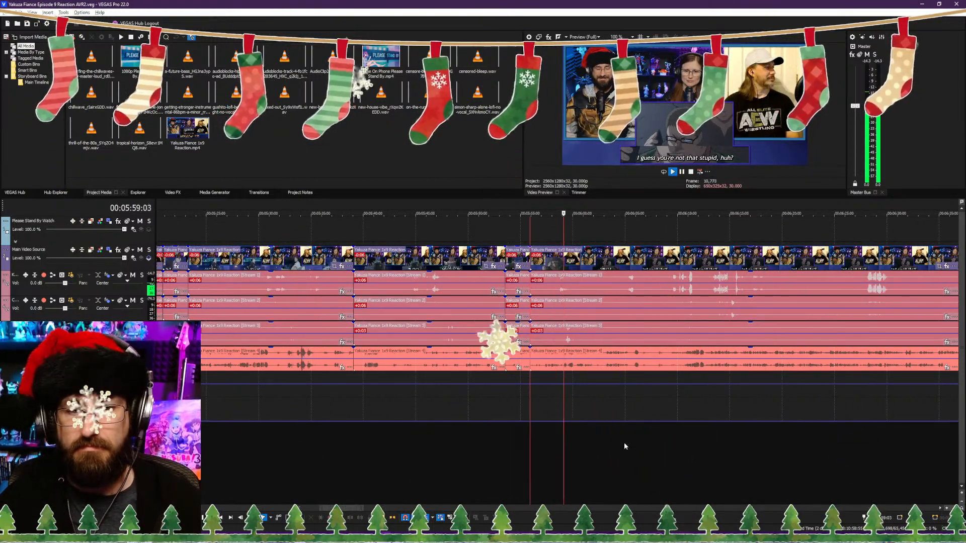
pyautogui.scroll(2, 623, 446)
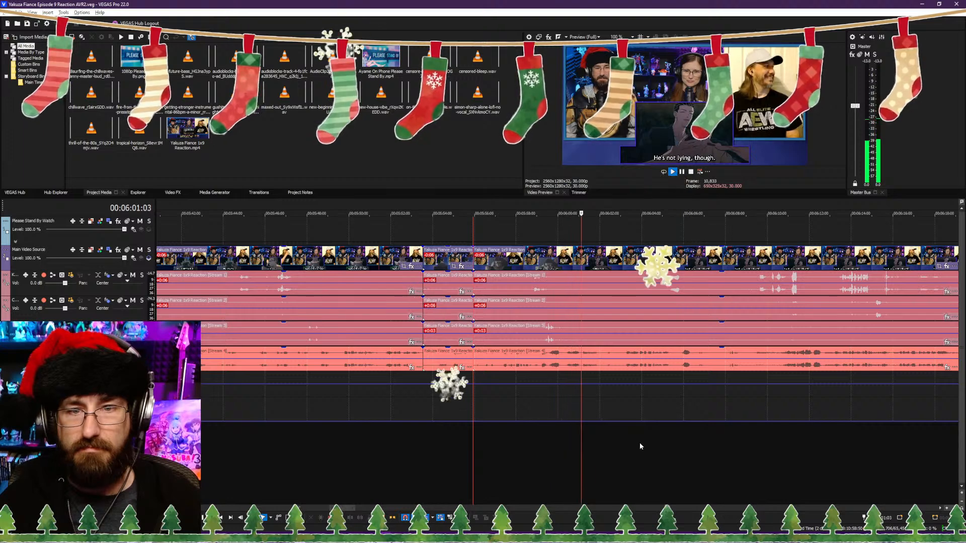
pyautogui.press('Return')
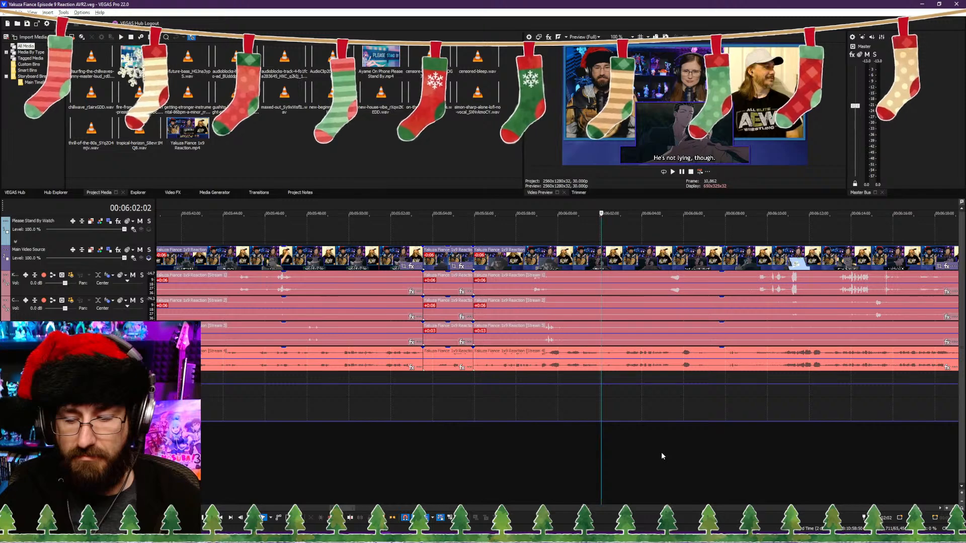
pyautogui.press('space')
pyautogui.scroll(5, 661, 452)
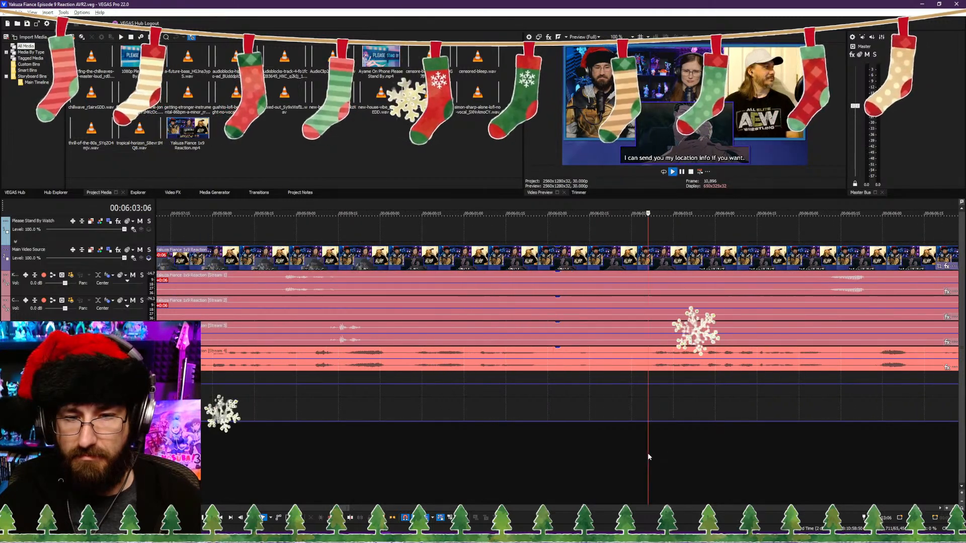
pyautogui.scroll(-5, 639, 452)
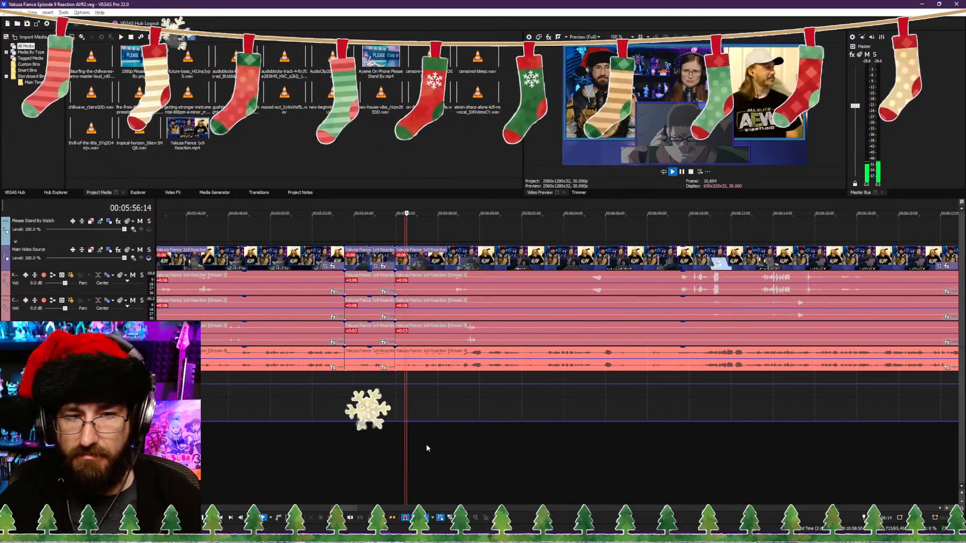
pyautogui.click(461, 442)
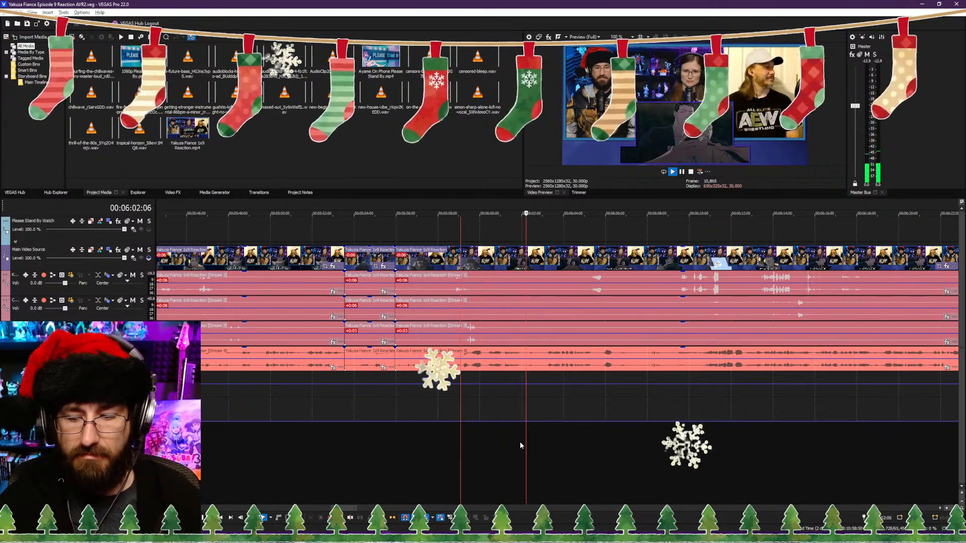
pyautogui.click(448, 443)
pyautogui.scroll(2, 428, 441)
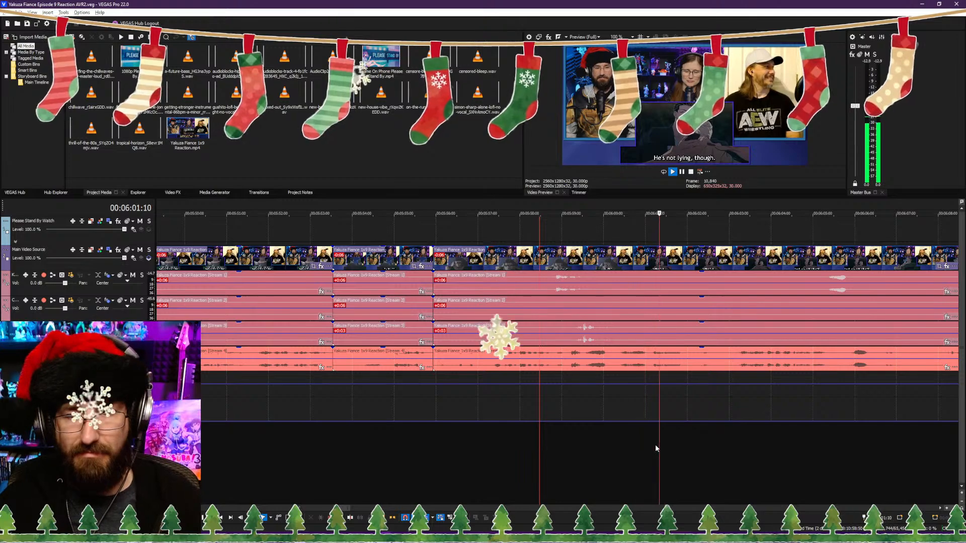
pyautogui.press('space')
pyautogui.press('s')
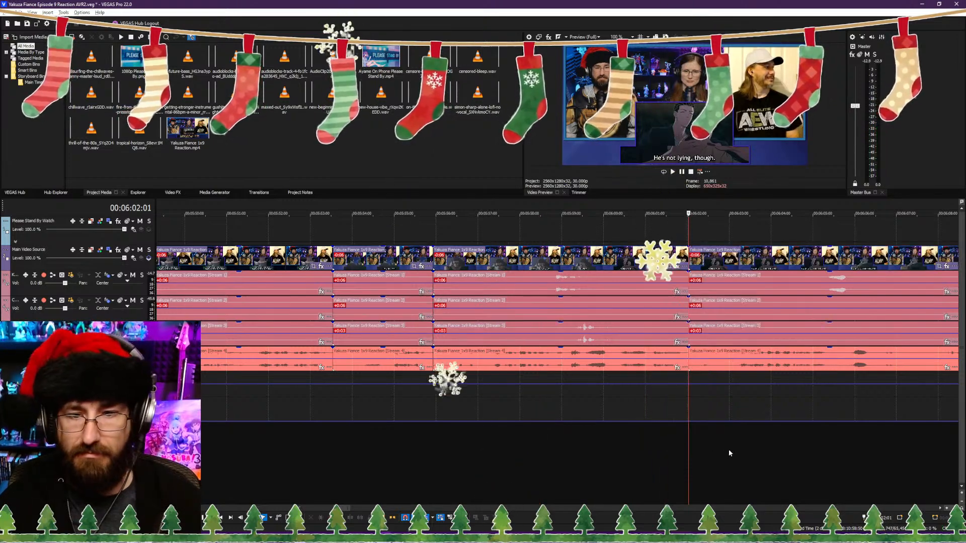
pyautogui.click(730, 449)
pyautogui.press('space')
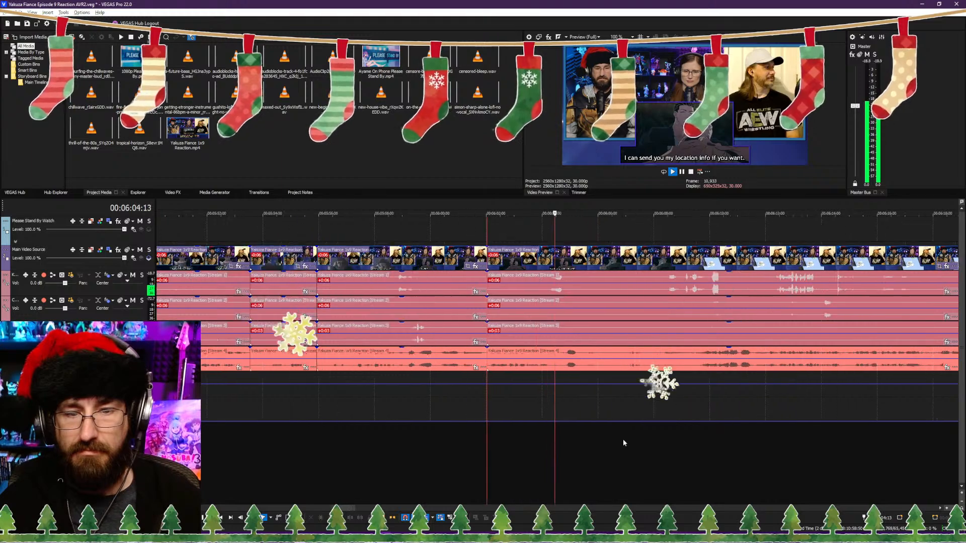
# Step: Split the clips at 00:06:05:16 and trim the following clips to start just before the light-blue close-up with the white card
pyautogui.press('space')
pyautogui.press('s')
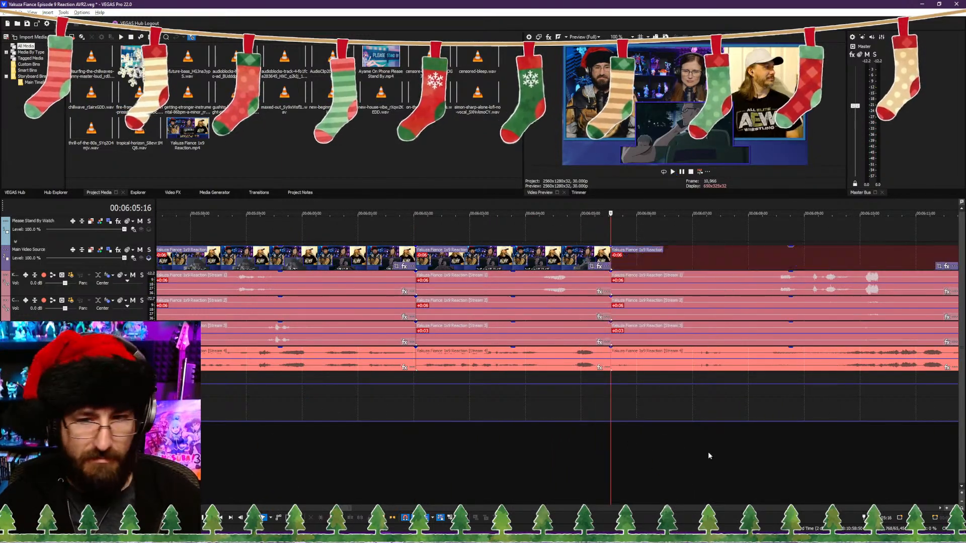
pyautogui.click(732, 450)
pyautogui.press('space')
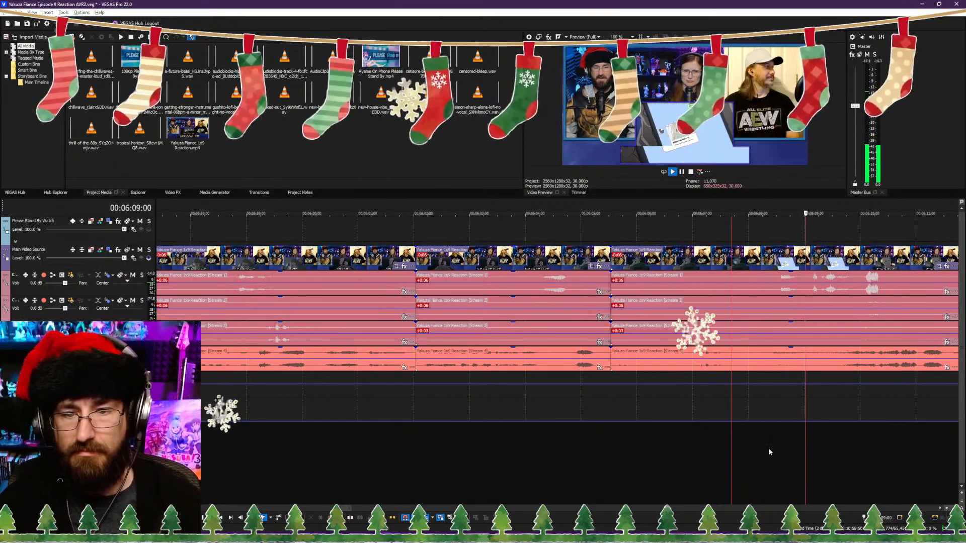
pyautogui.click(741, 460)
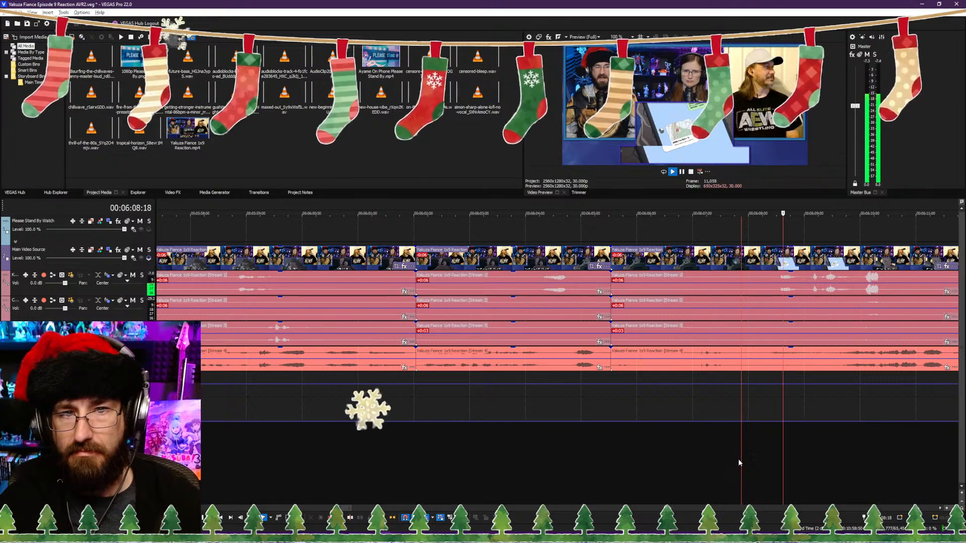
pyautogui.press('space')
pyautogui.press('Left')
pyautogui.press('space')
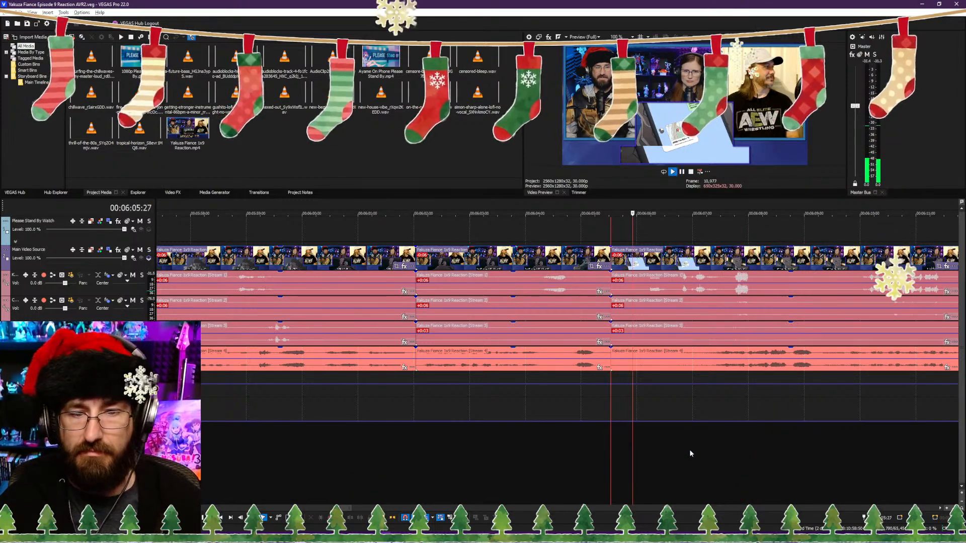
# Step: Split the clips at 00:06:15:08, during the "And there's really only one route through this park." subtitle
pyautogui.hscroll(3, 684, 436)
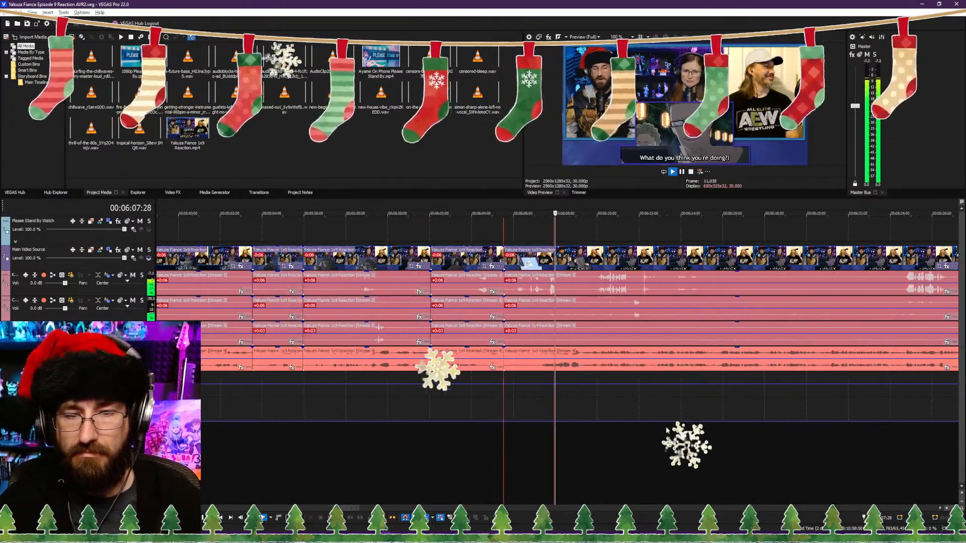
pyautogui.scroll(-2, 644, 437)
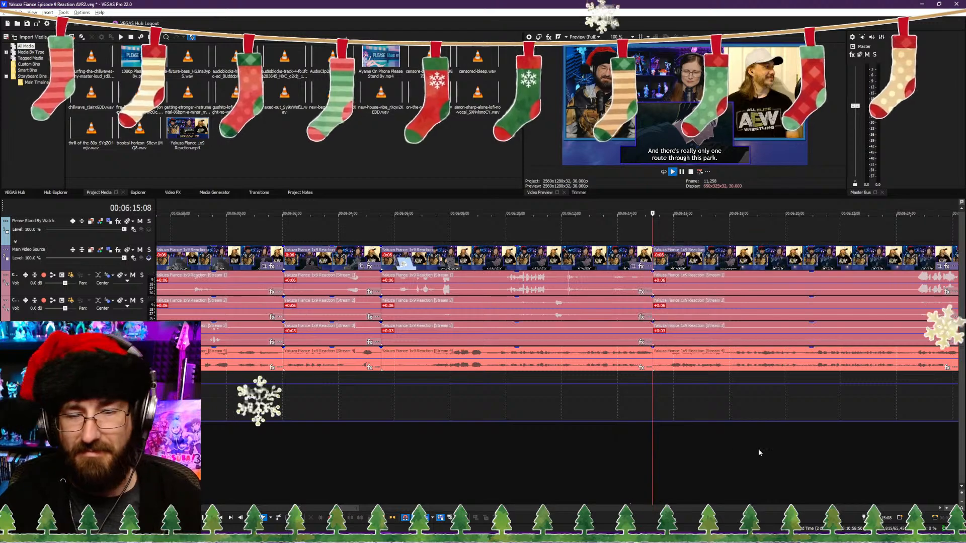
pyautogui.scroll(-4, 704, 452)
# Step: Review the park footage after the 00:06:15:08 cut, up to about 00:06:24, for a point where the show can resume
pyautogui.scroll(4, 588, 453)
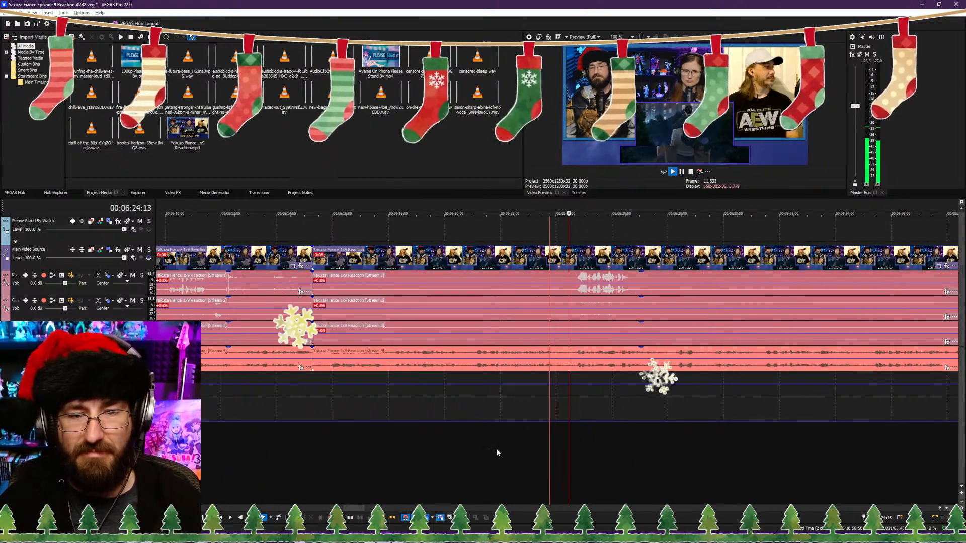
pyautogui.click(577, 450)
pyautogui.click(461, 450)
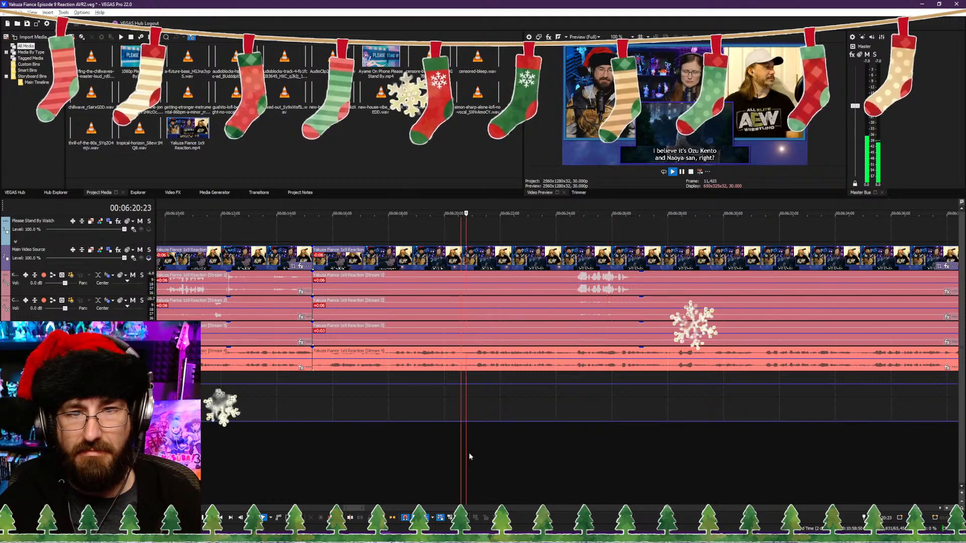
pyautogui.click(377, 443)
pyautogui.click(332, 440)
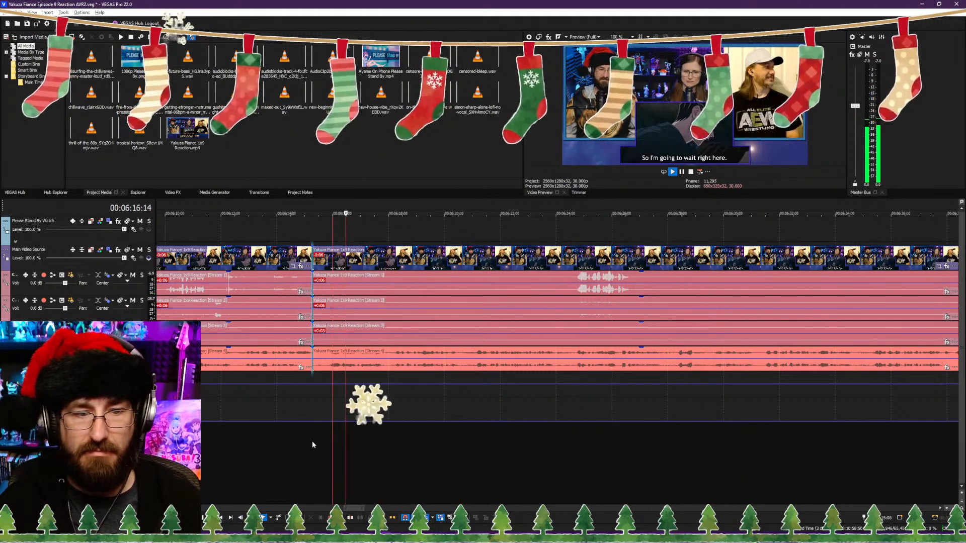
pyautogui.scroll(2, 408, 443)
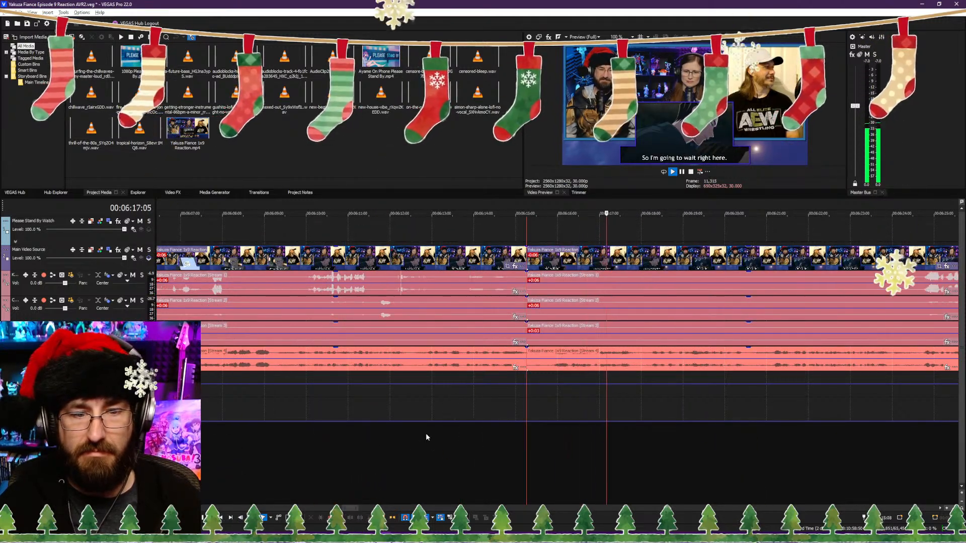
pyautogui.click(428, 436)
pyautogui.click(750, 440)
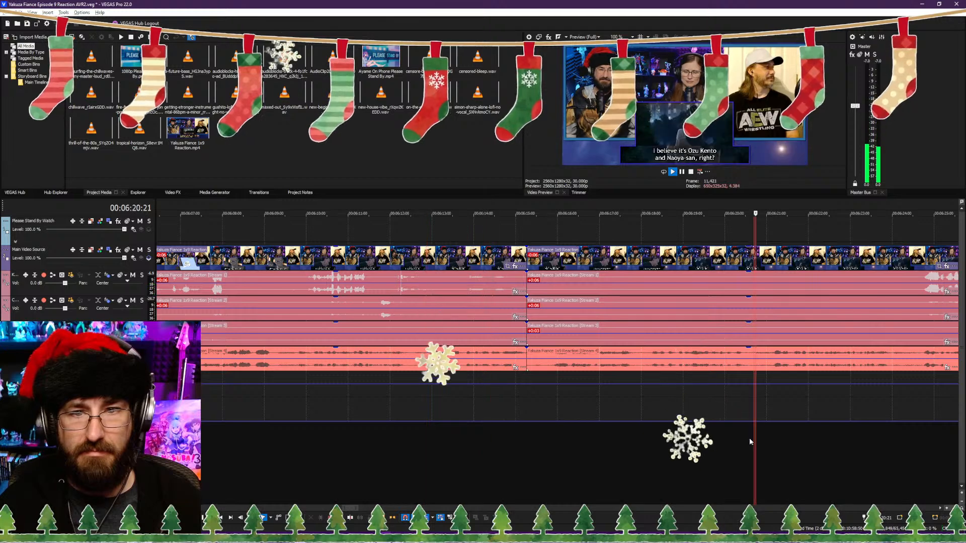
pyautogui.click(640, 440)
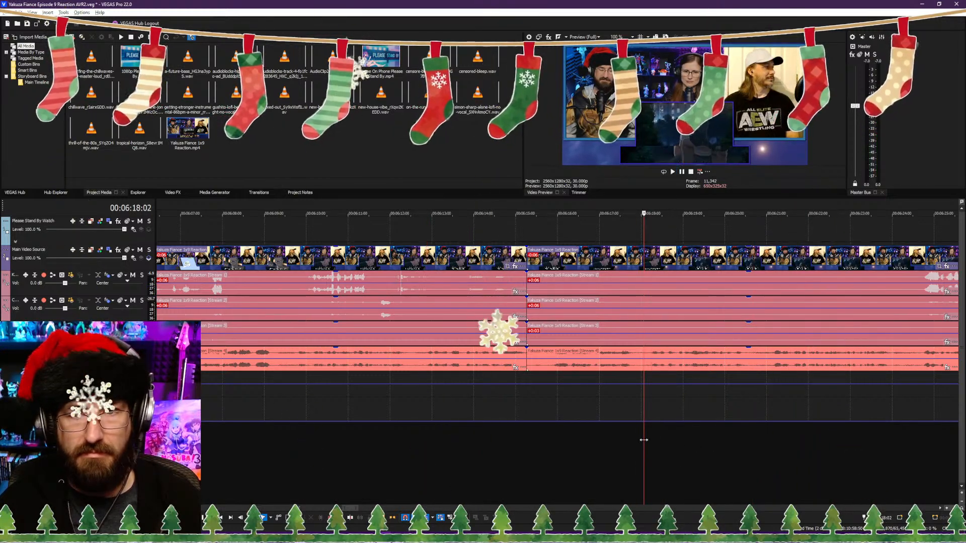
pyautogui.click(536, 439)
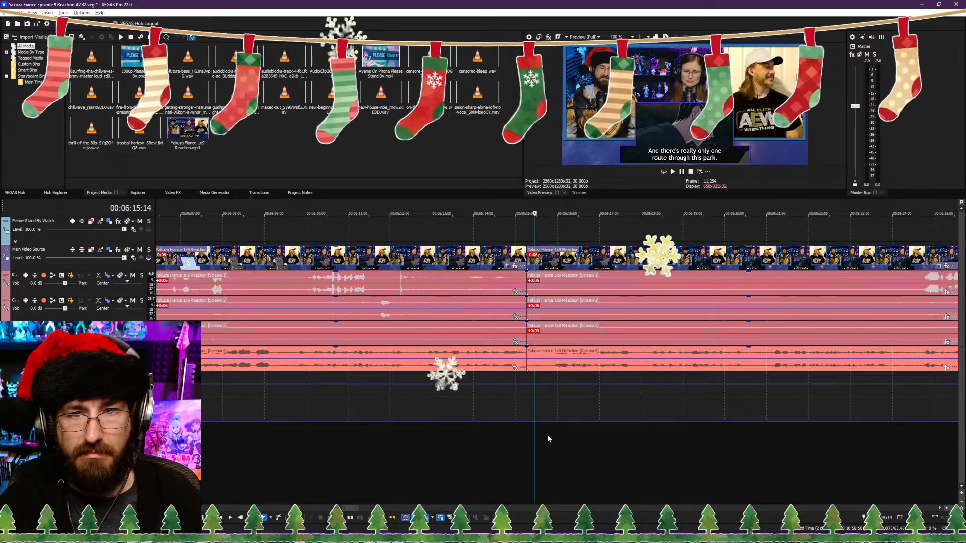
pyautogui.click(644, 440)
pyautogui.click(650, 441)
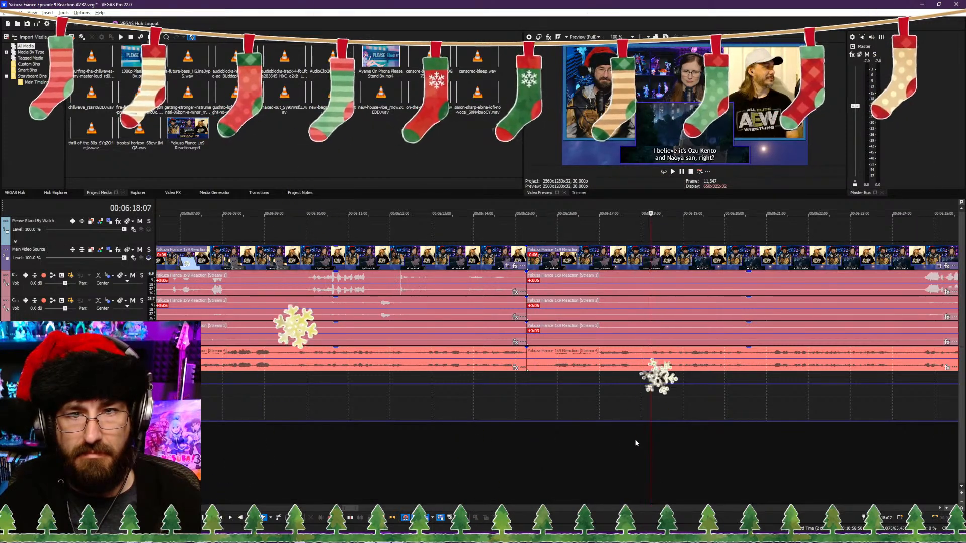
pyautogui.click(759, 430)
pyautogui.scroll(-3, 675, 432)
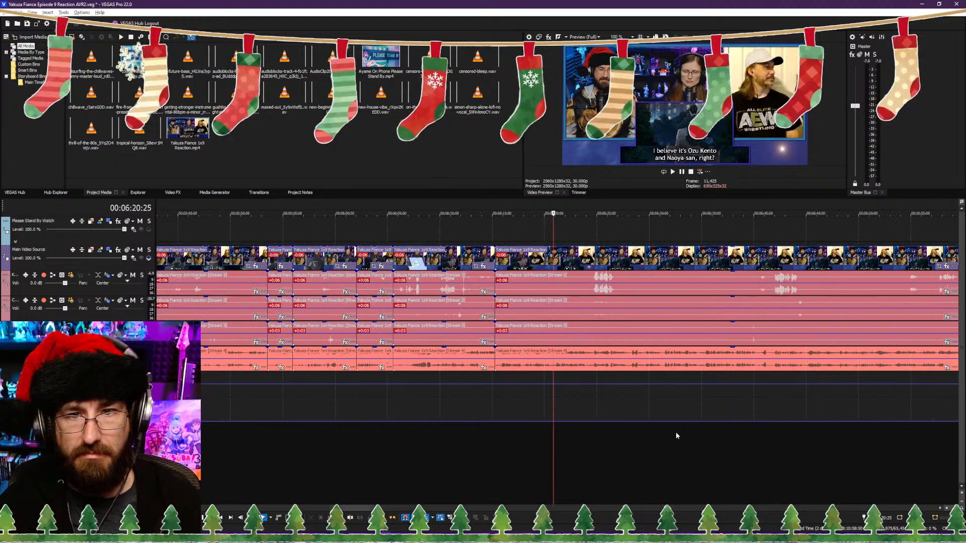
# Step: Check the commentary around 00:06:25 and 00:06:43 against the subtitles to judge how much show footage can be removed
pyautogui.scroll(2, 675, 432)
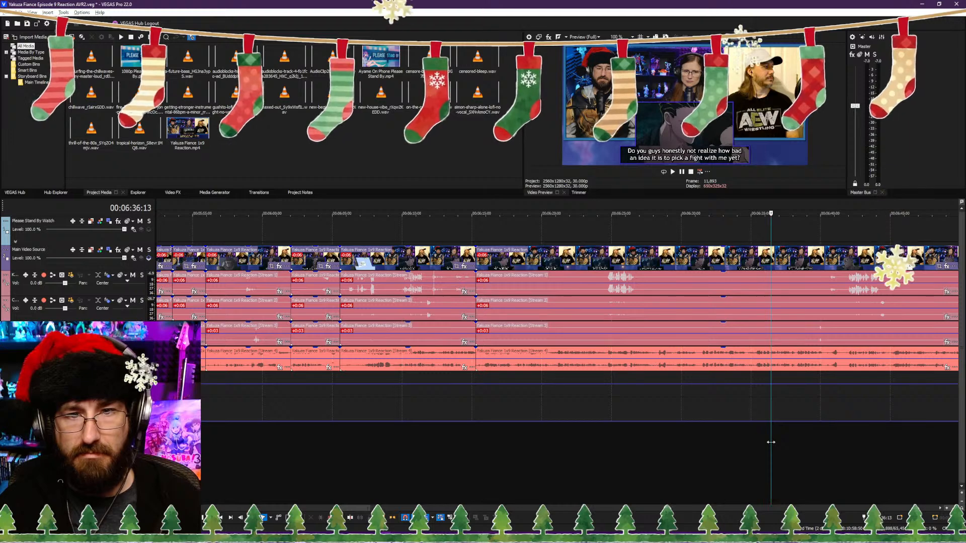
pyautogui.moveTo(674, 436); pyautogui.dragTo(612, 438)
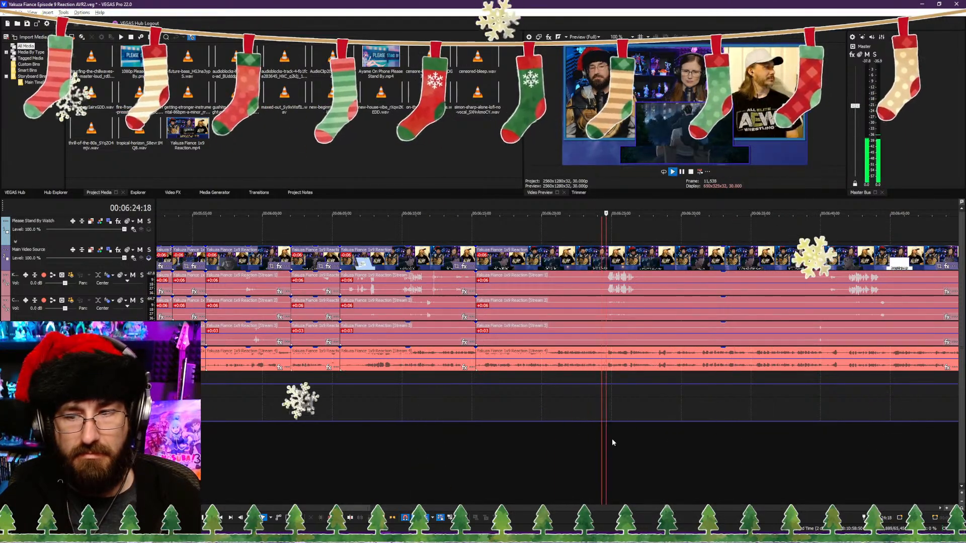
pyautogui.press('space')
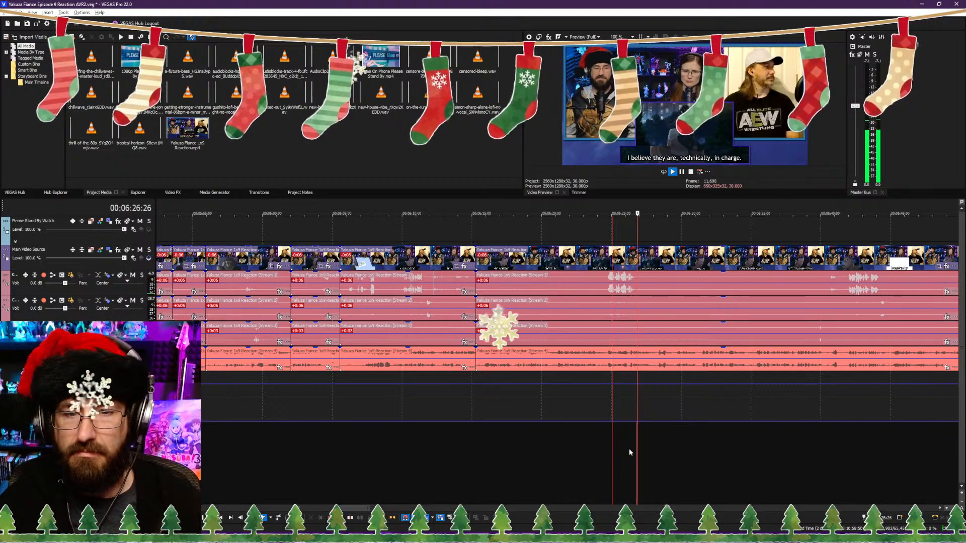
pyautogui.click(854, 442)
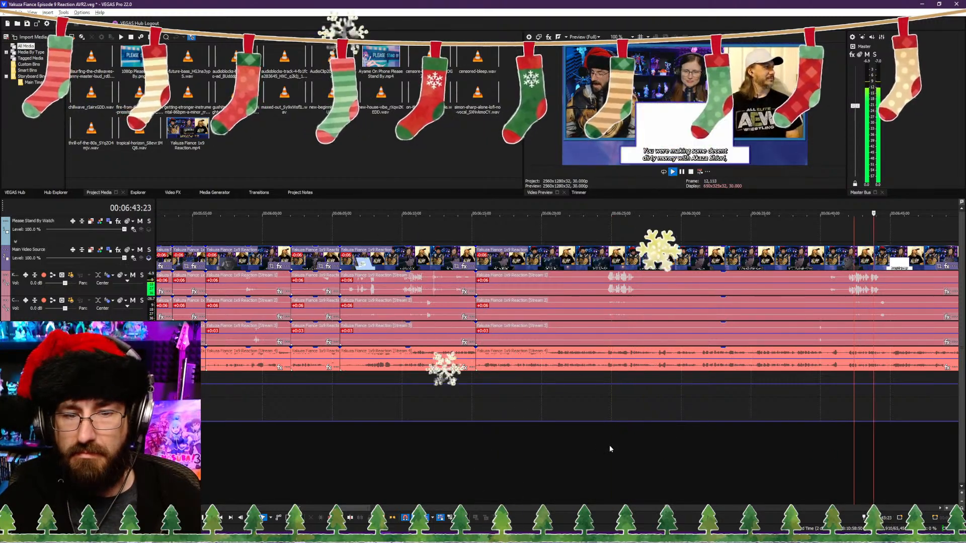
pyautogui.click(555, 450)
pyautogui.scroll(4, 559, 450)
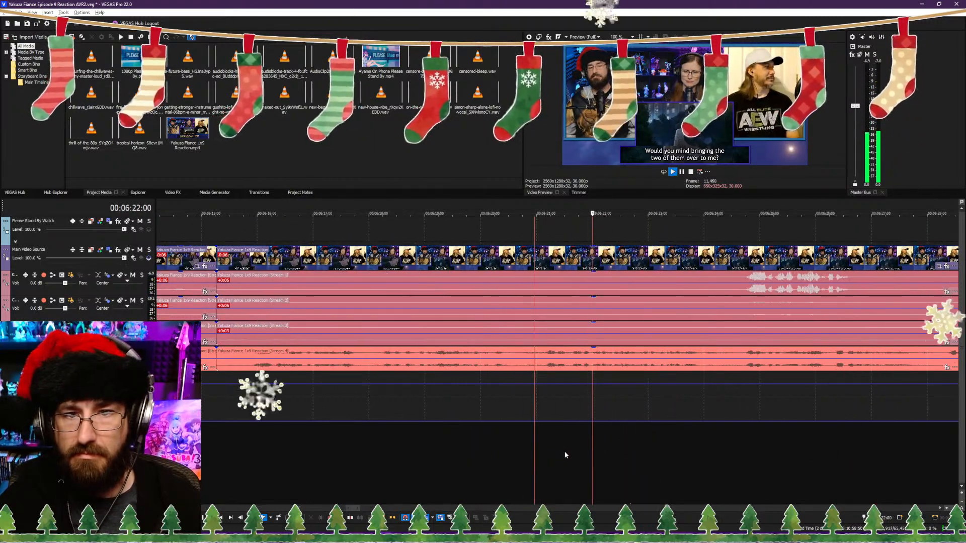
pyautogui.click(370, 453)
pyautogui.click(785, 456)
pyautogui.scroll(-2, 649, 448)
pyautogui.scroll(-2, 569, 424)
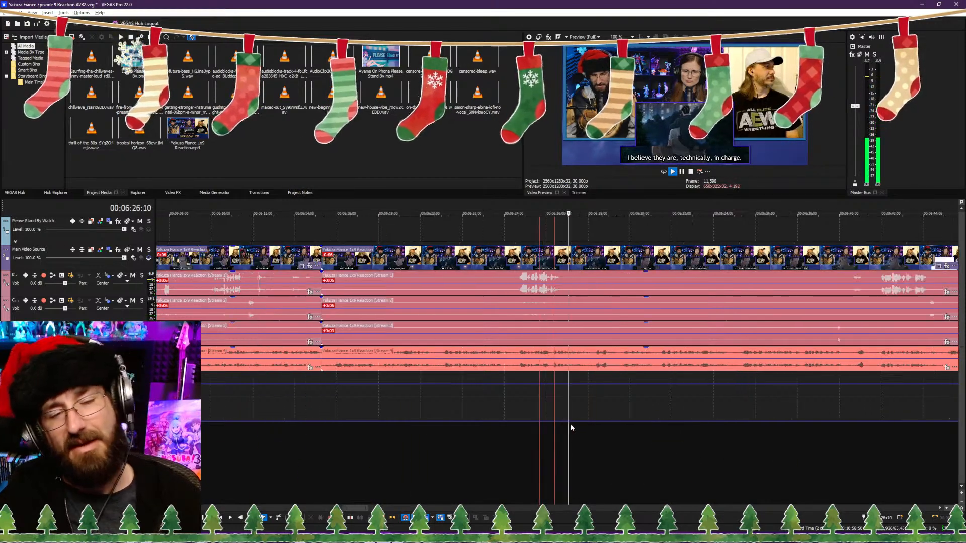
pyautogui.click(763, 444)
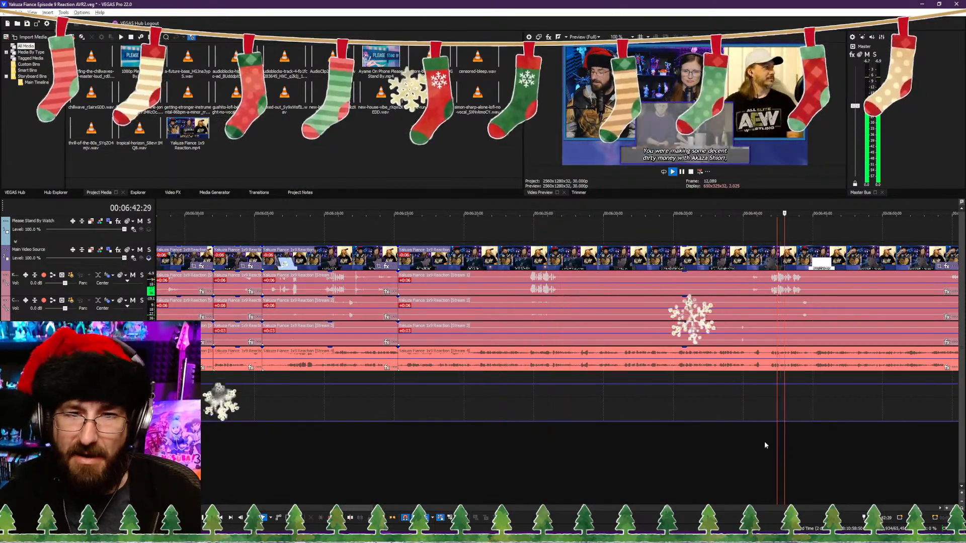
pyautogui.click(370, 453)
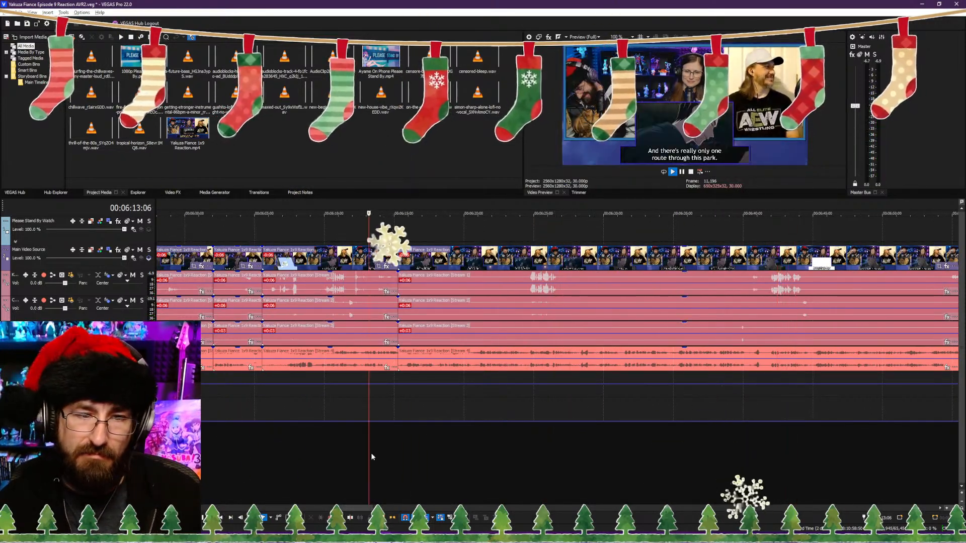
pyautogui.click(780, 456)
pyautogui.scroll(4, 460, 453)
# Step: Trim the start of the clips after the 00:06:15:08 cut to 00:06:35:08, where the "Do you guys honestly not realize" subtitle begins
pyautogui.click(270, 457)
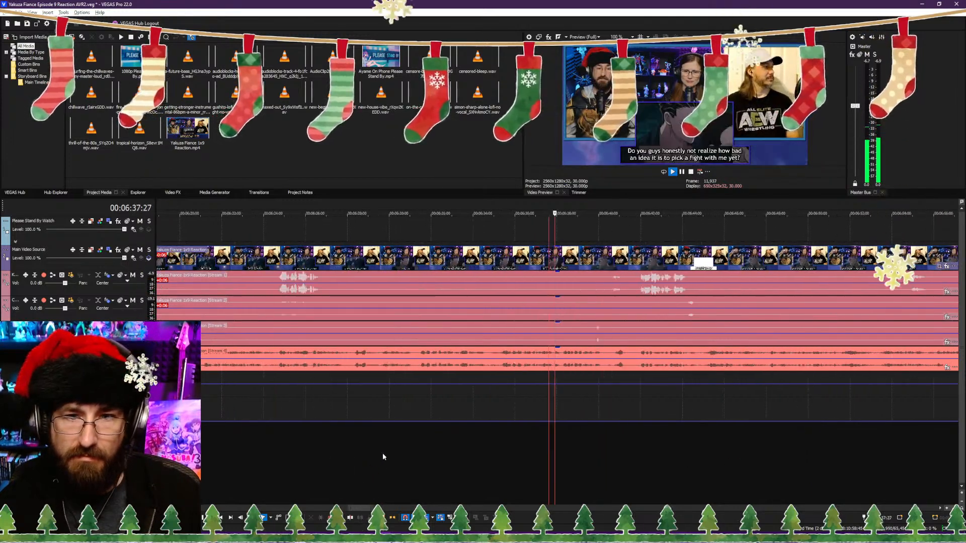
pyautogui.click(399, 455)
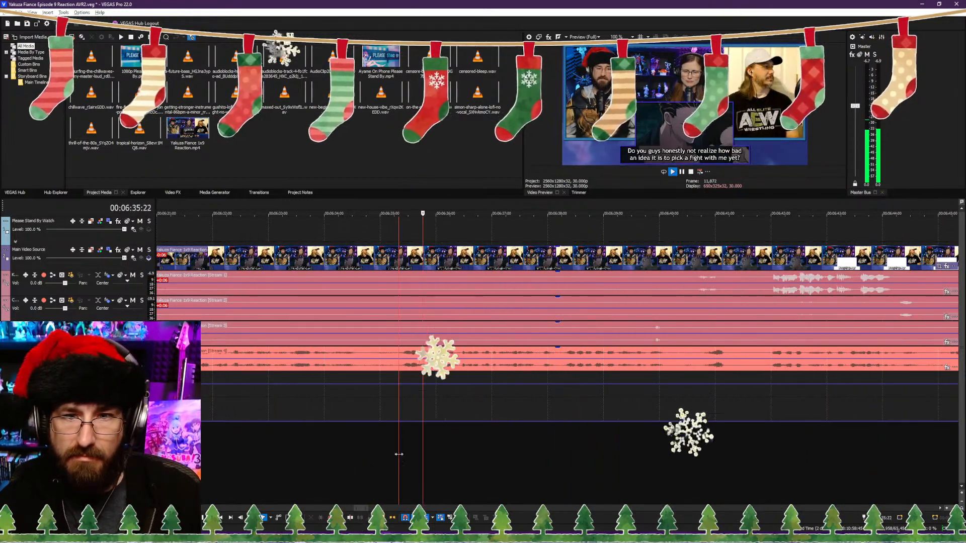
pyautogui.click(389, 455)
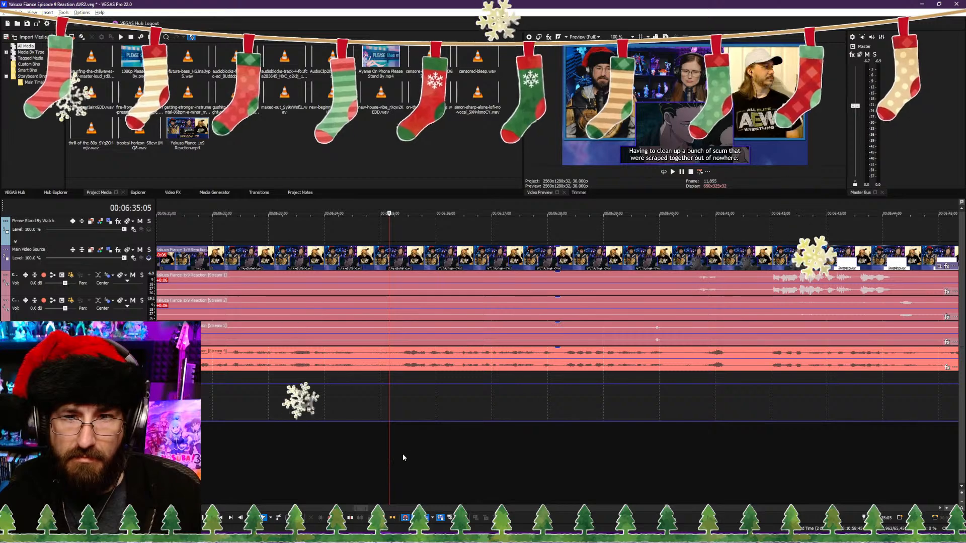
pyautogui.press('Right')
pyautogui.press('Right')
pyautogui.press('Right')
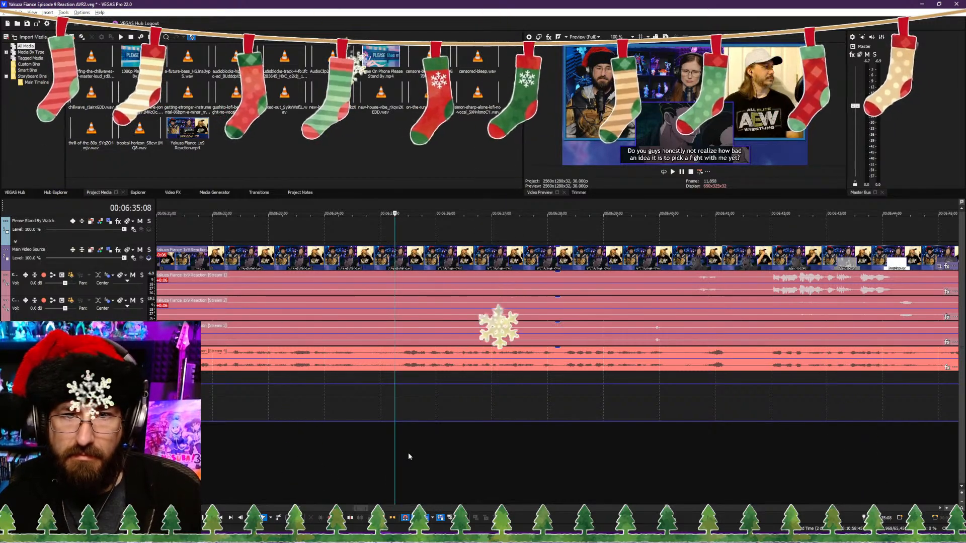
pyautogui.hotkey('alt', '[')
# Step: Split the clips at 00:06:27:20, during the "and then she was forced to flee overseas." subtitle
pyautogui.press('space')
pyautogui.scroll(-10, 500, 400)
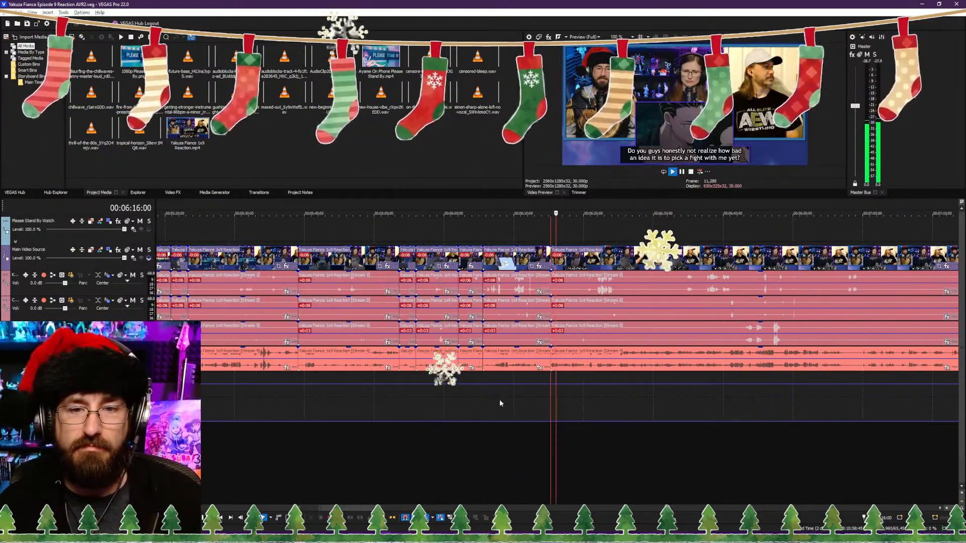
pyautogui.scroll(10, 523, 432)
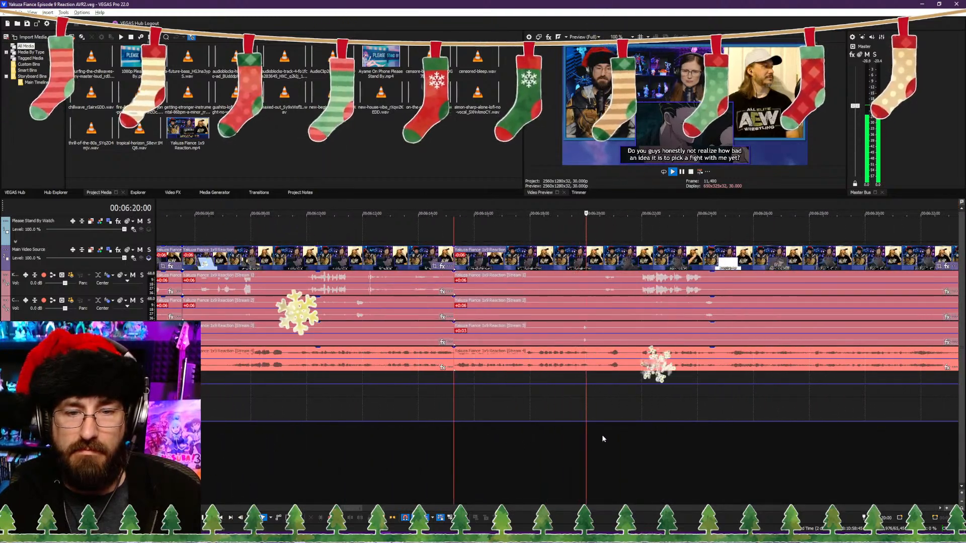
pyautogui.click(636, 438)
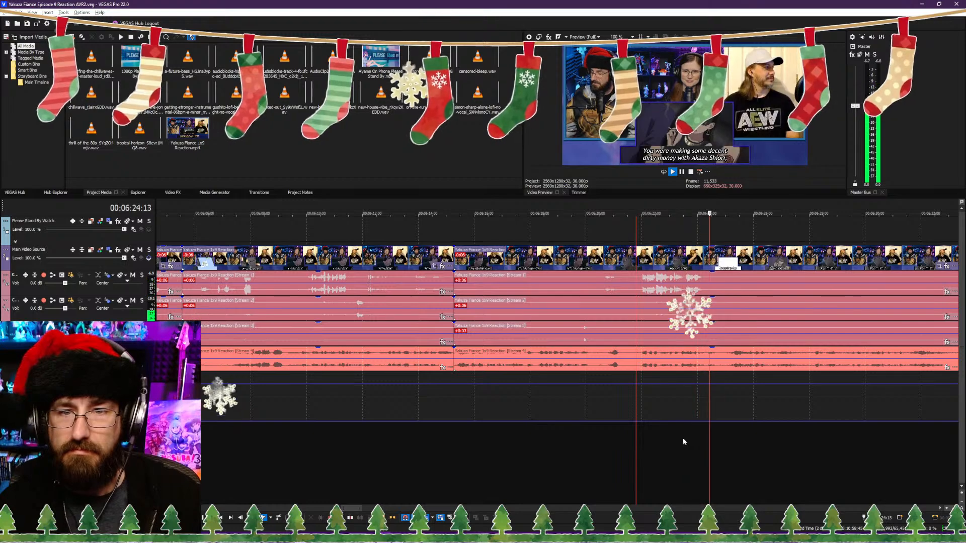
pyautogui.scroll(-2, 669, 435)
pyautogui.scroll(2, 641, 432)
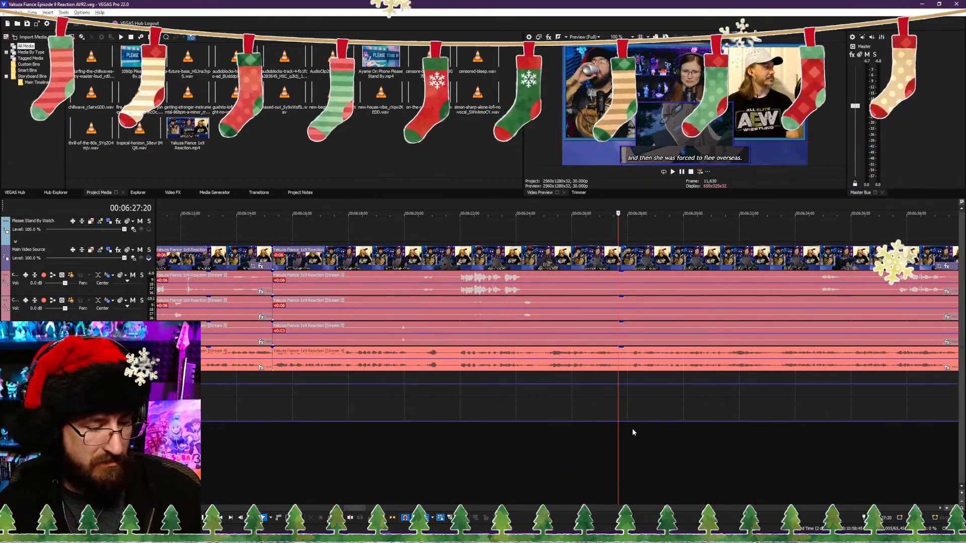
pyautogui.press('s')
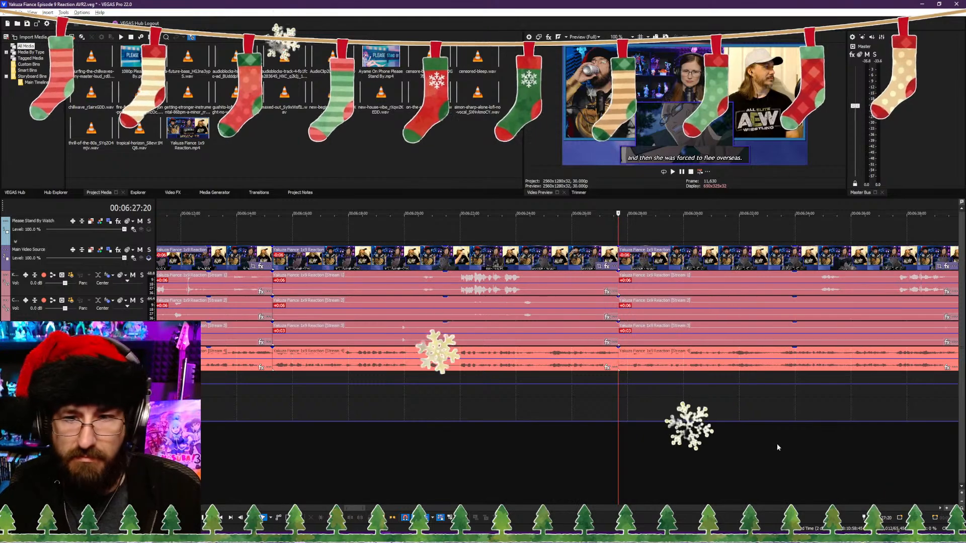
# Step: Trim the start of the clips after the 00:06:27:20 cut to 00:06:28:02, at the "Yet you guys get to stay in Japan." subtitle, and save the project
pyautogui.click(831, 448)
pyautogui.click(815, 449)
pyautogui.press('space')
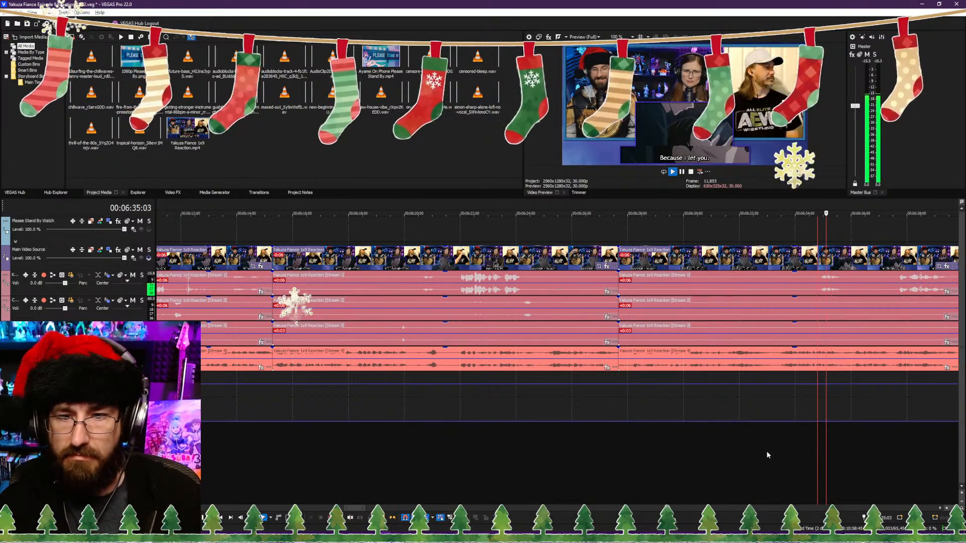
pyautogui.click(737, 448)
pyautogui.scroll(3, 724, 448)
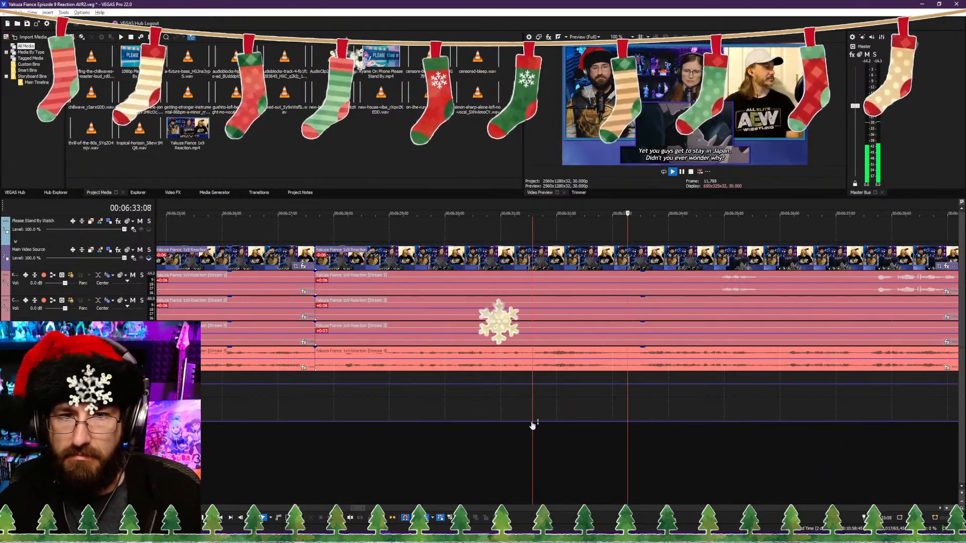
pyautogui.click(332, 435)
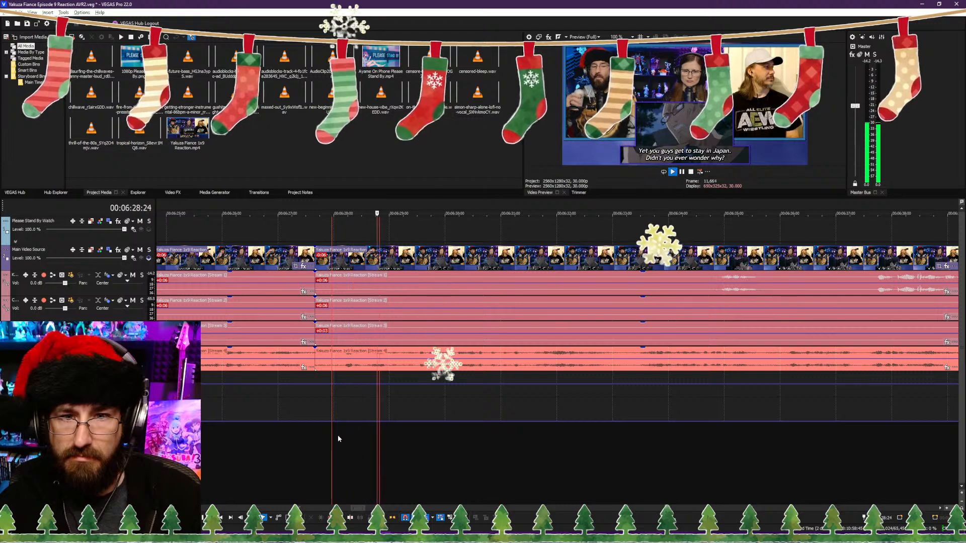
pyautogui.click(337, 435)
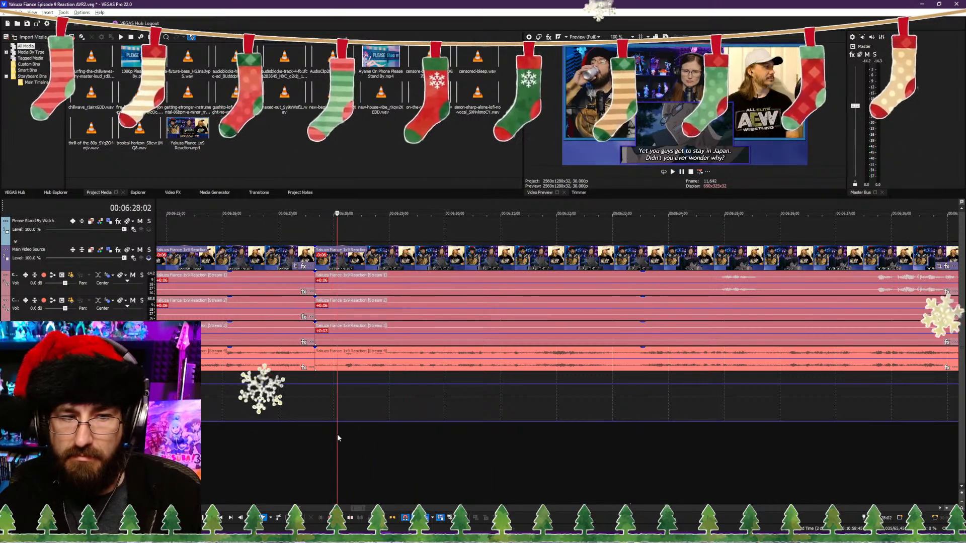
pyautogui.press('space')
pyautogui.hotkey('alt', '[')
pyautogui.hotkey('ctrl', 's')
# Step: Split the clips at 00:06:32:17 and trim the following clips to start about half a second further in, before the "Because I let you." subtitle
pyautogui.press('space')
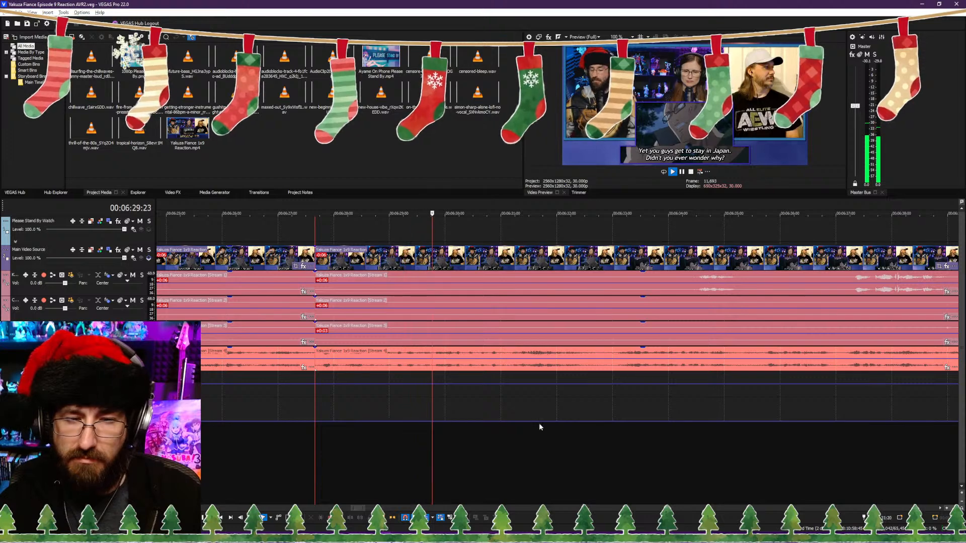
pyautogui.click(557, 425)
pyautogui.press('space')
pyautogui.press('s')
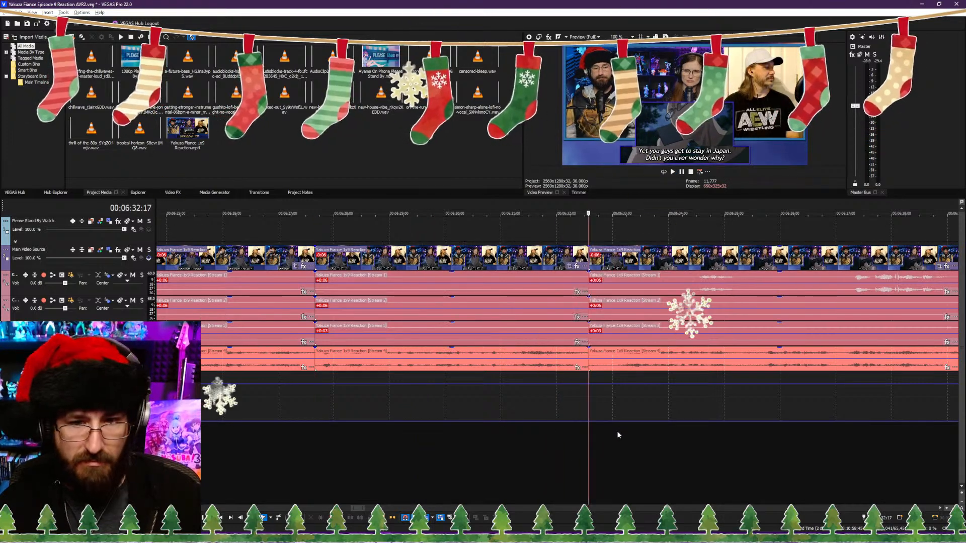
pyautogui.press('space')
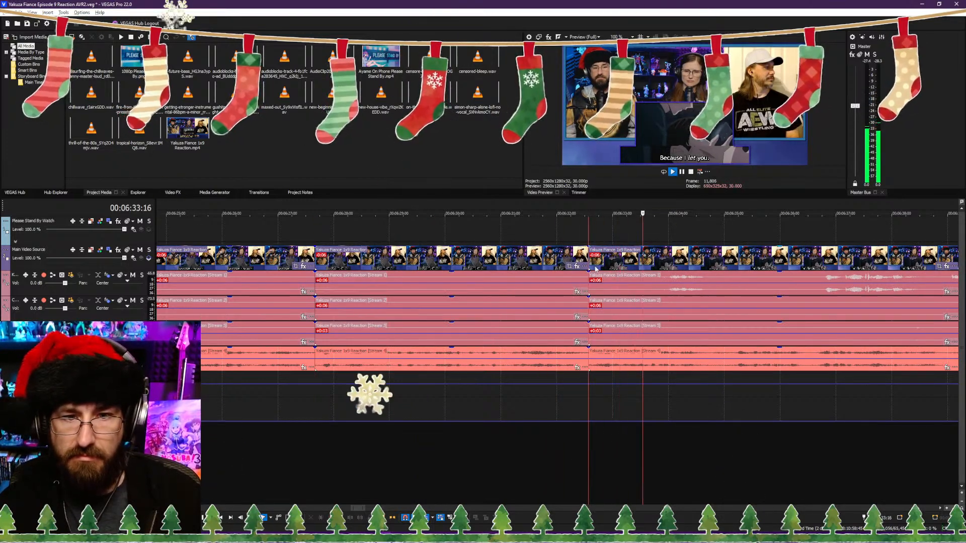
pyautogui.moveTo(587, 265); pyautogui.dragTo(586, 266)
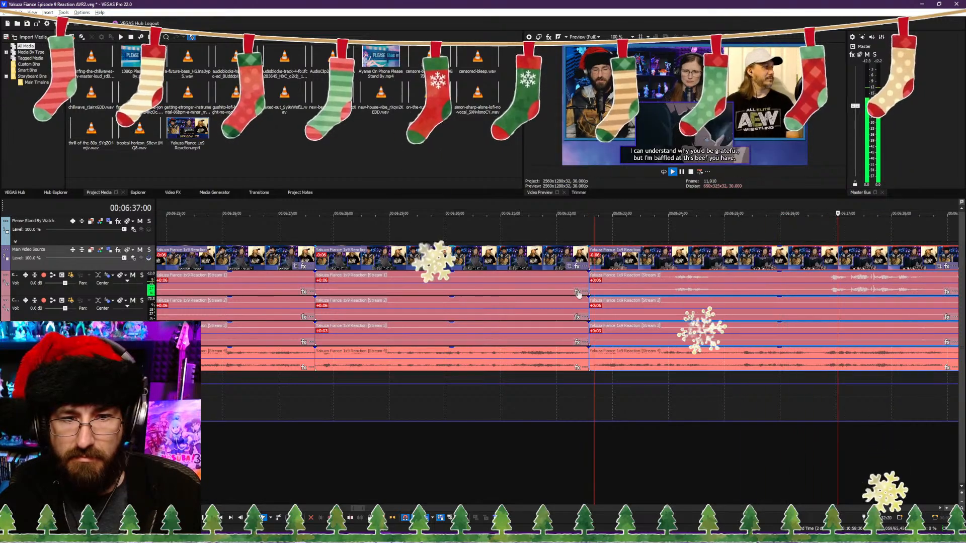
pyautogui.click(572, 430)
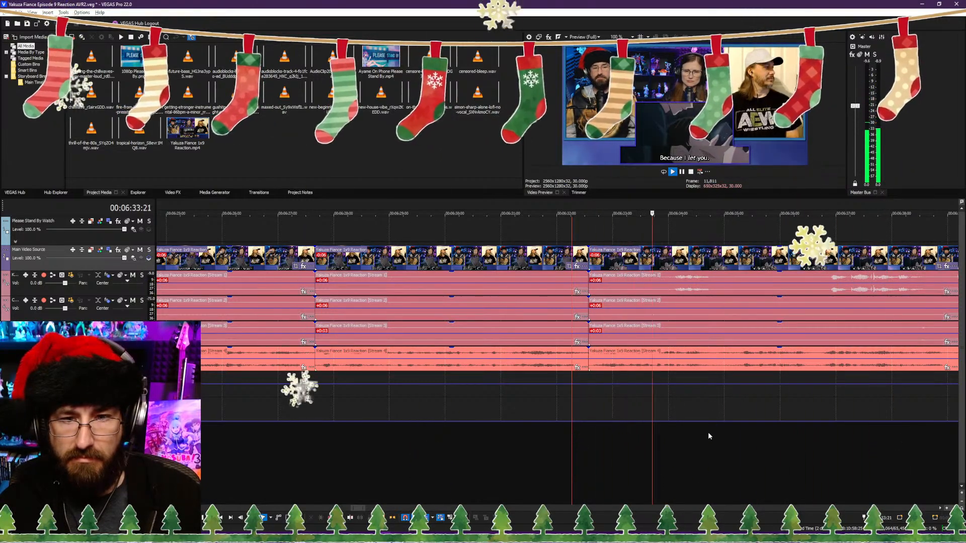
# Step: Split the clips at 00:06:50:07, during the "No, you don't." subtitle and before "Now stop running your mouth and get over here."
pyautogui.scroll(-4, 657, 441)
pyautogui.scroll(3, 599, 459)
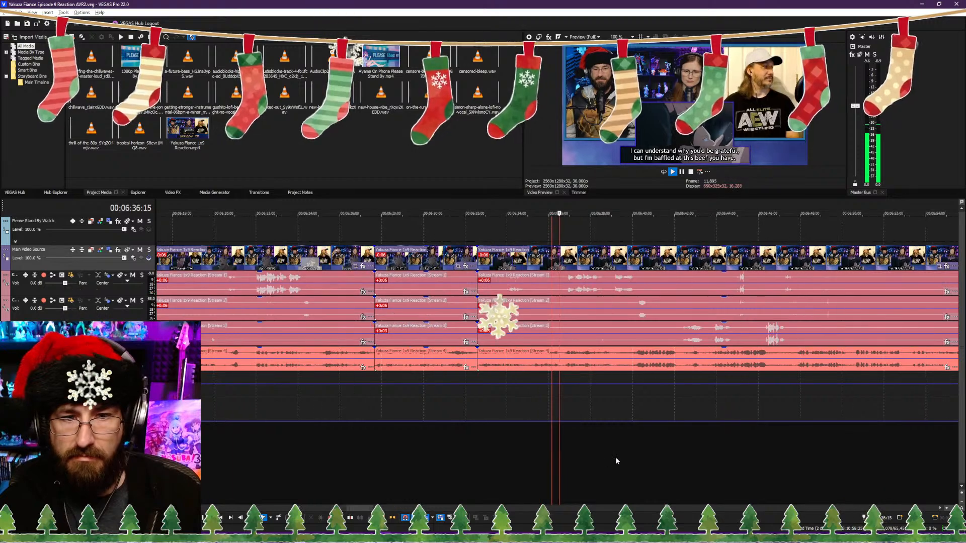
pyautogui.click(616, 457)
pyautogui.click(684, 456)
pyautogui.scroll(4, 654, 455)
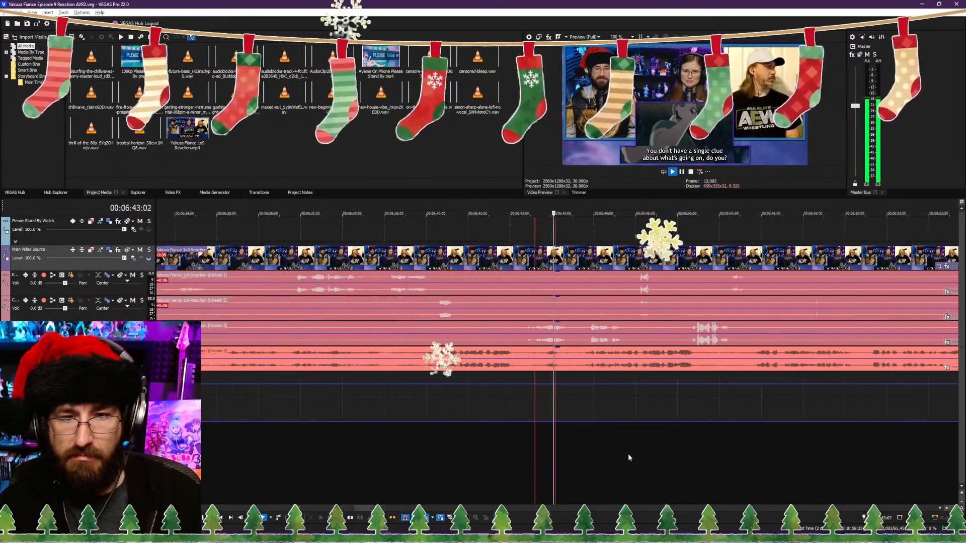
pyautogui.scroll(2, 582, 450)
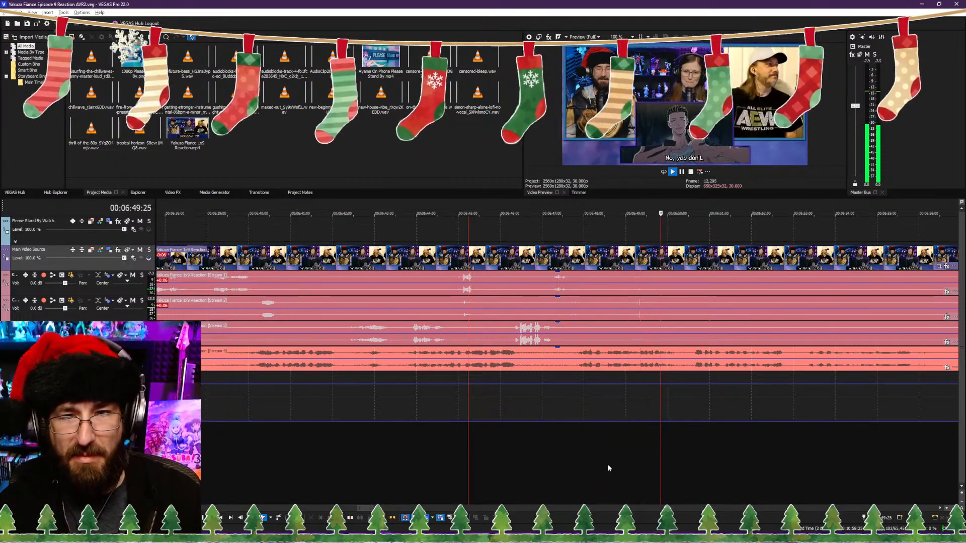
pyautogui.press('Return')
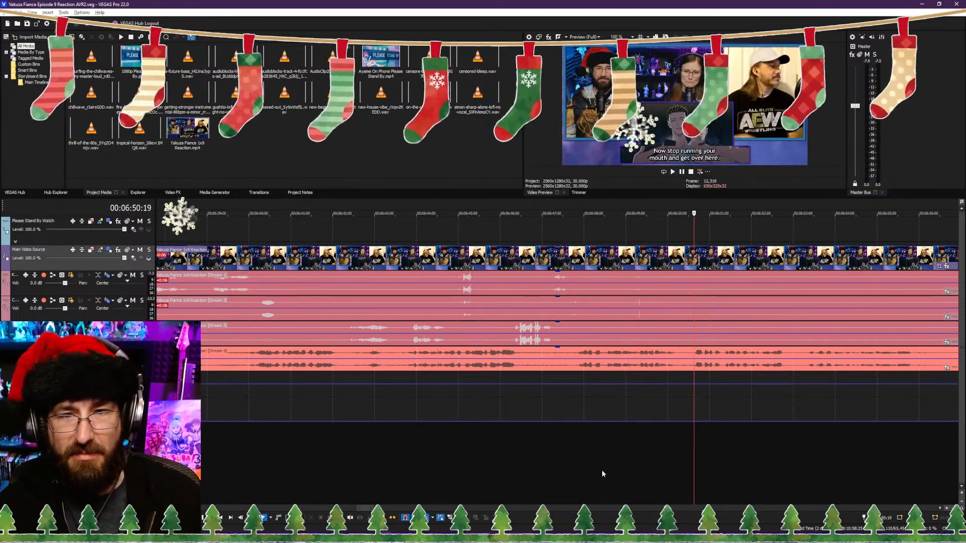
pyautogui.click(677, 392)
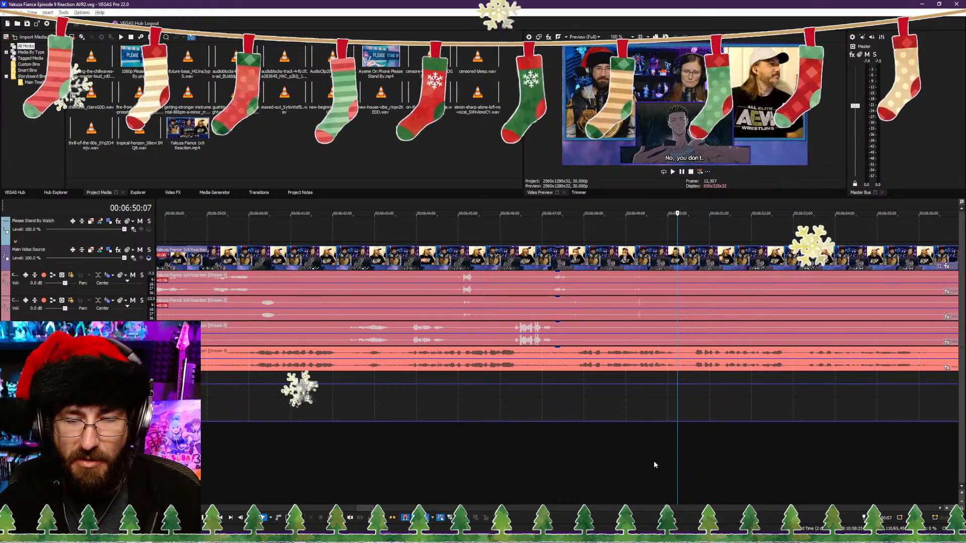
pyautogui.press('s')
pyautogui.scroll(-2, 690, 453)
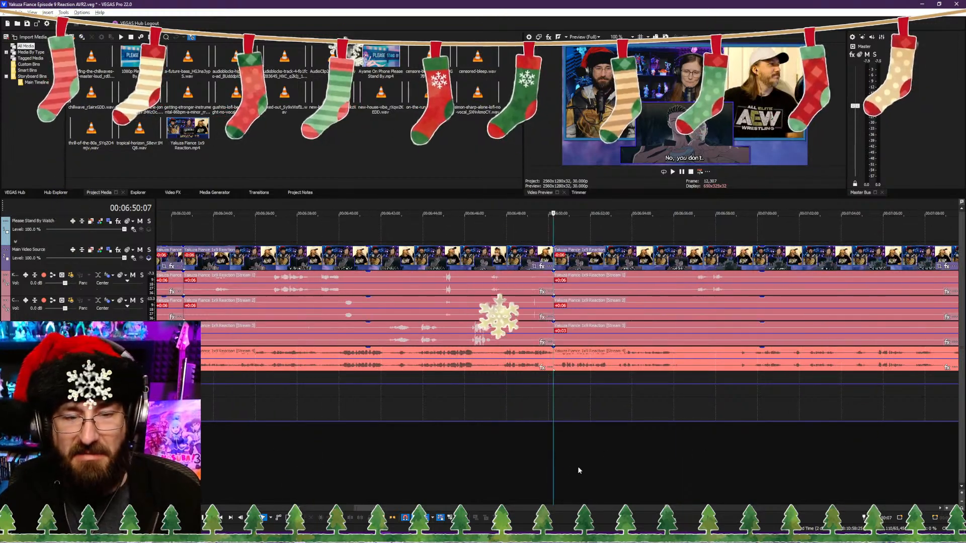
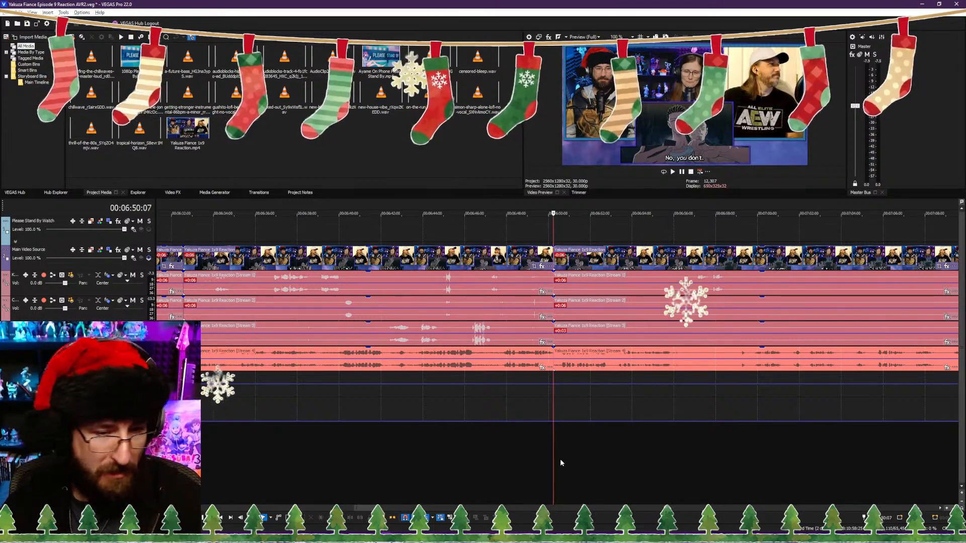
# Step: Trim the clips after the 00:06:50:07 cut to start about 0.3 seconds further in, at the "Now stop running your mouth and get over here." subtitle
pyautogui.press('space')
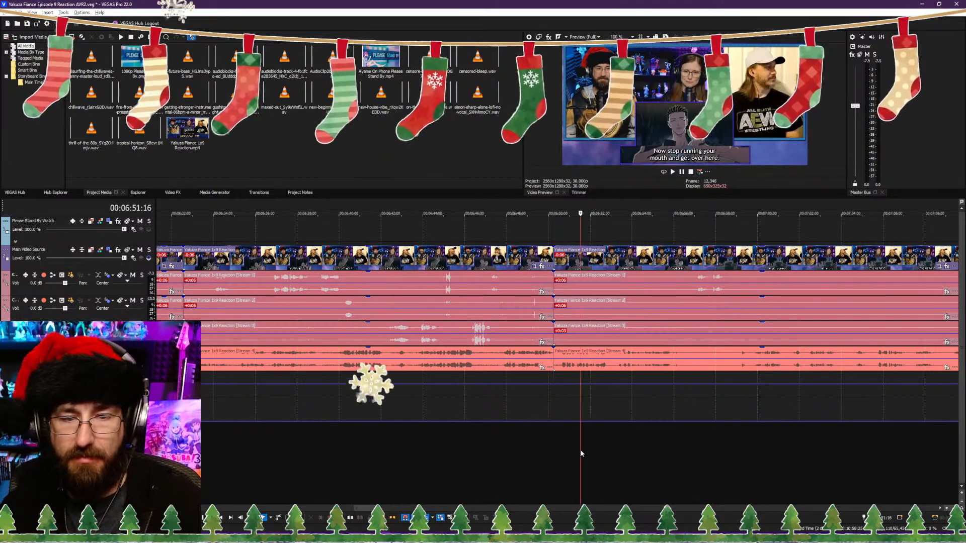
pyautogui.scroll(-2, 525, 463)
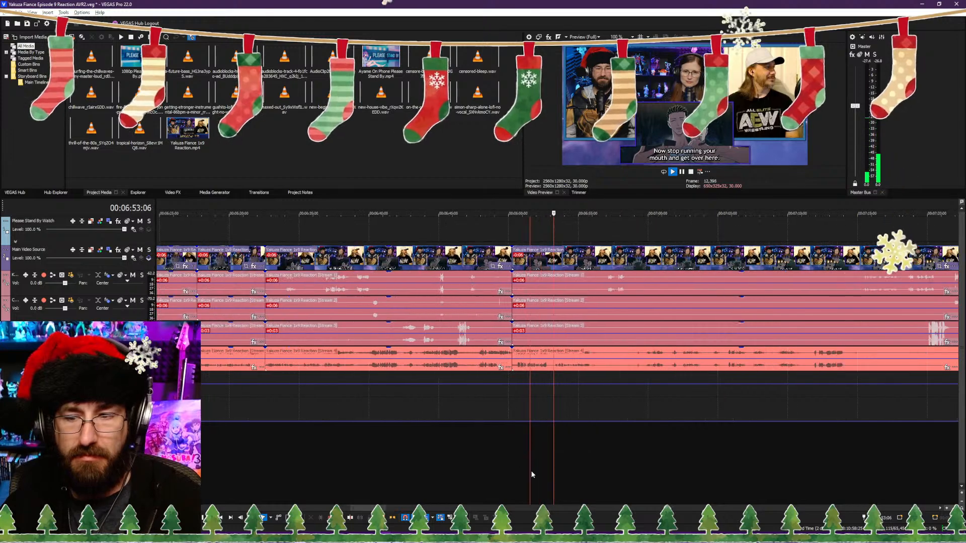
pyautogui.scroll(2, 531, 470)
pyautogui.click(498, 464)
pyautogui.scroll(2, 518, 465)
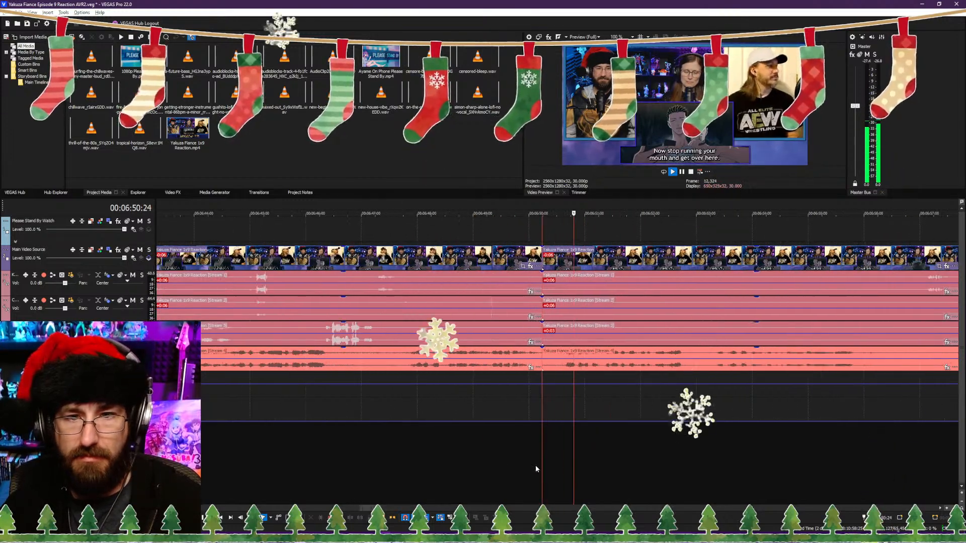
pyautogui.click(481, 463)
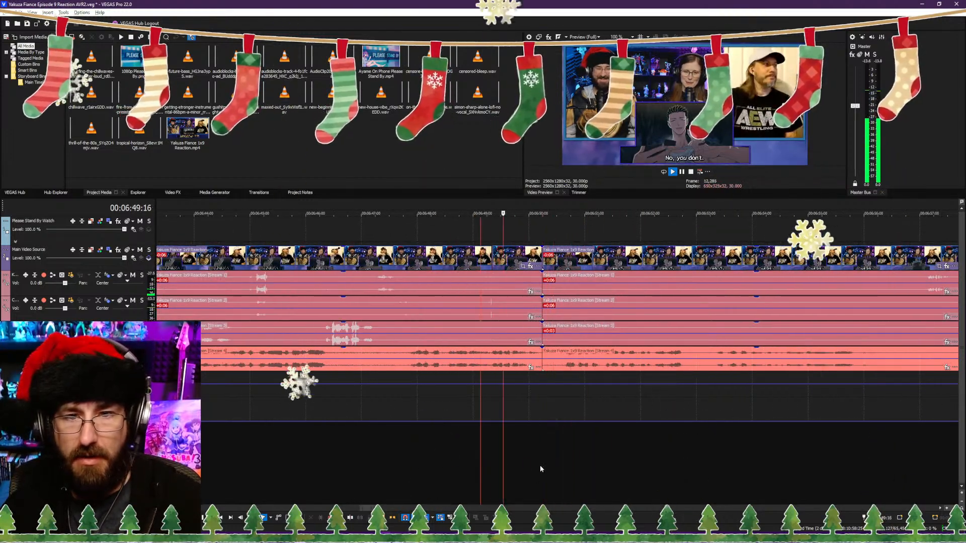
pyautogui.scroll(-1, 672, 470)
pyautogui.scroll(-1, 673, 473)
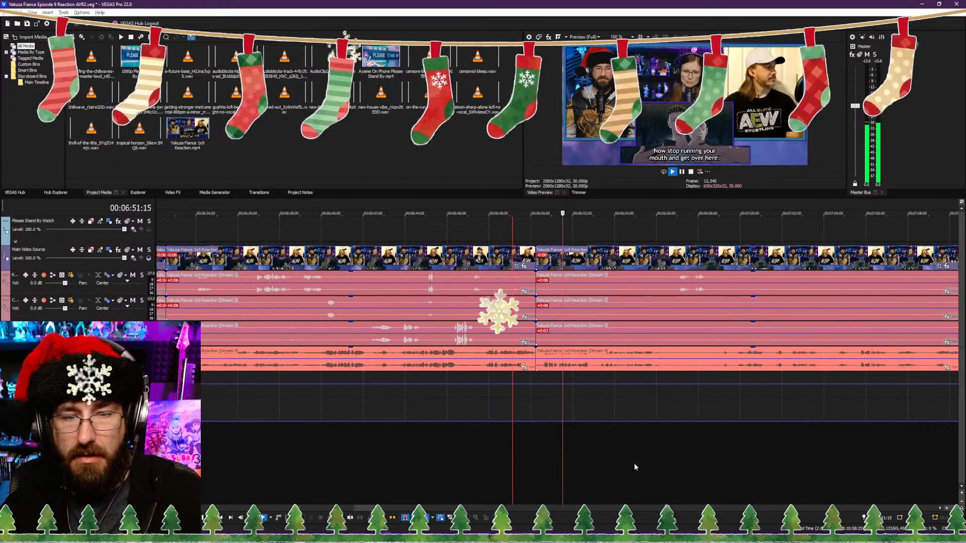
pyautogui.click(675, 461)
pyautogui.click(593, 458)
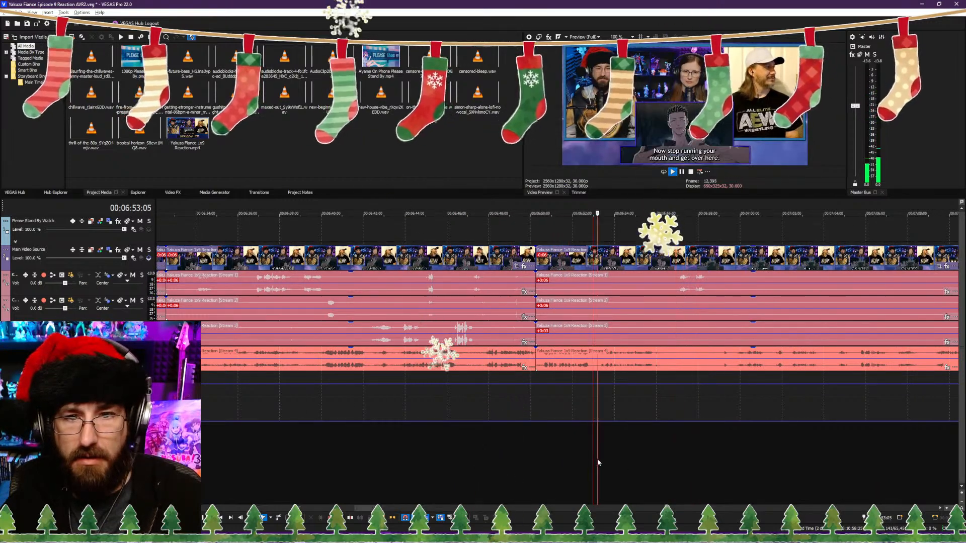
pyautogui.scroll(2, 584, 459)
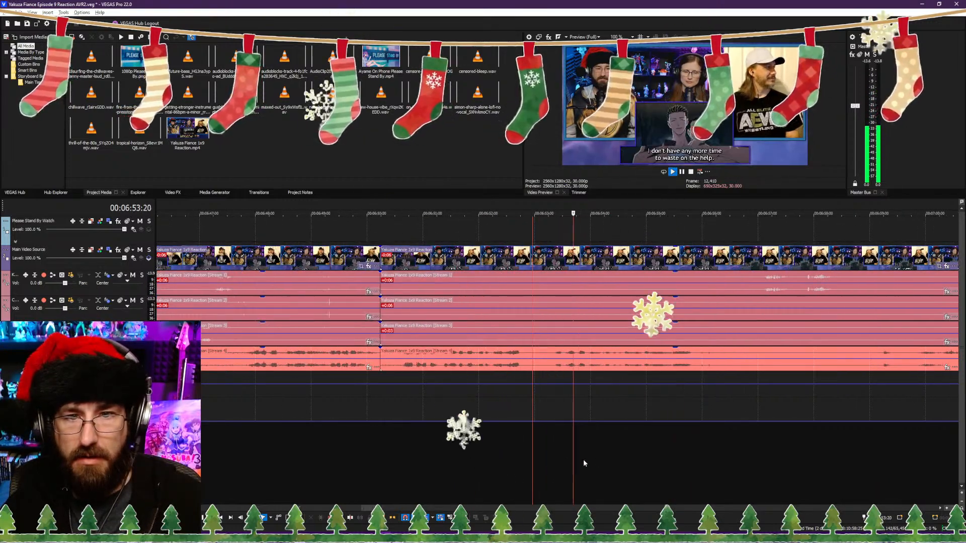
pyautogui.click(400, 453)
pyautogui.click(397, 454)
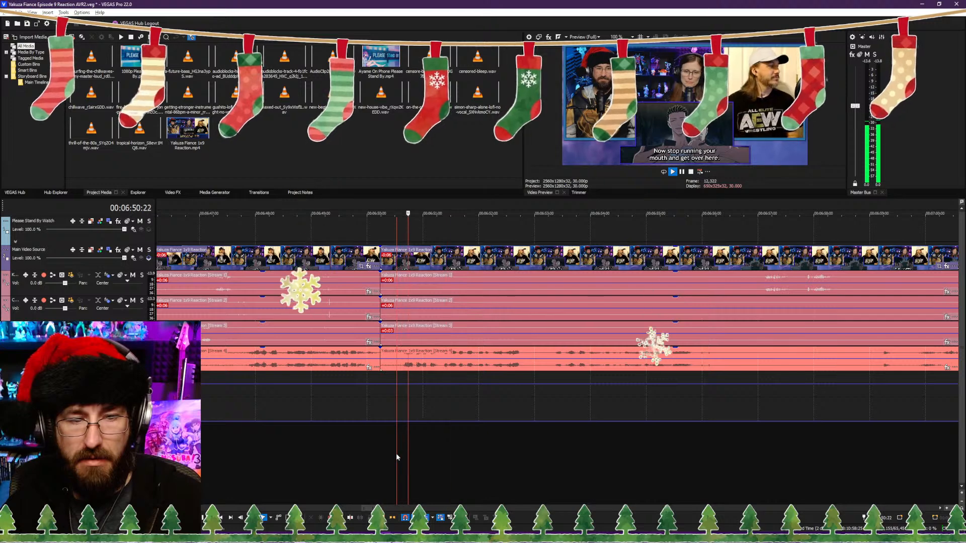
pyautogui.press('space')
pyautogui.hotkey('alt', '[')
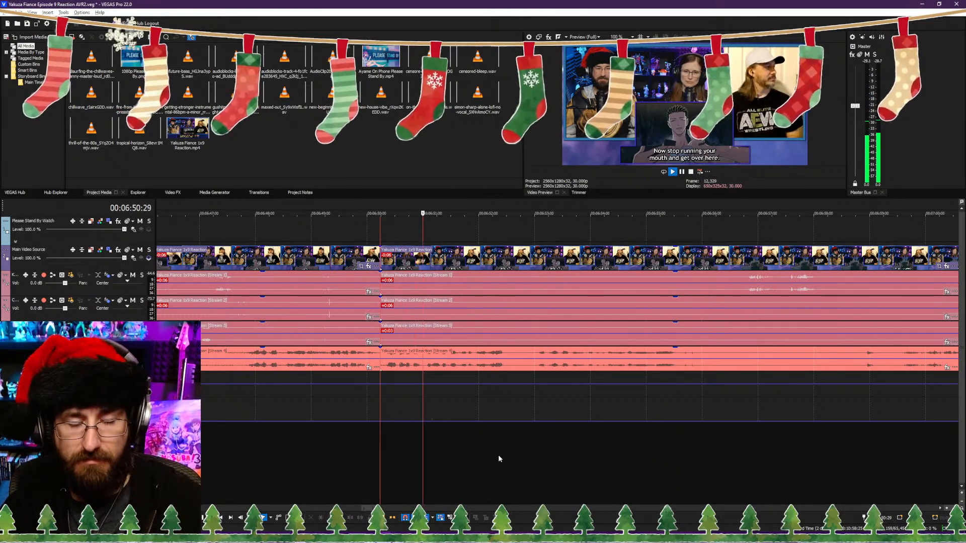
# Step: Split the clips at 00:06:52:17 and trim the following clips to start about 0.3 seconds further in
pyautogui.press('Return')
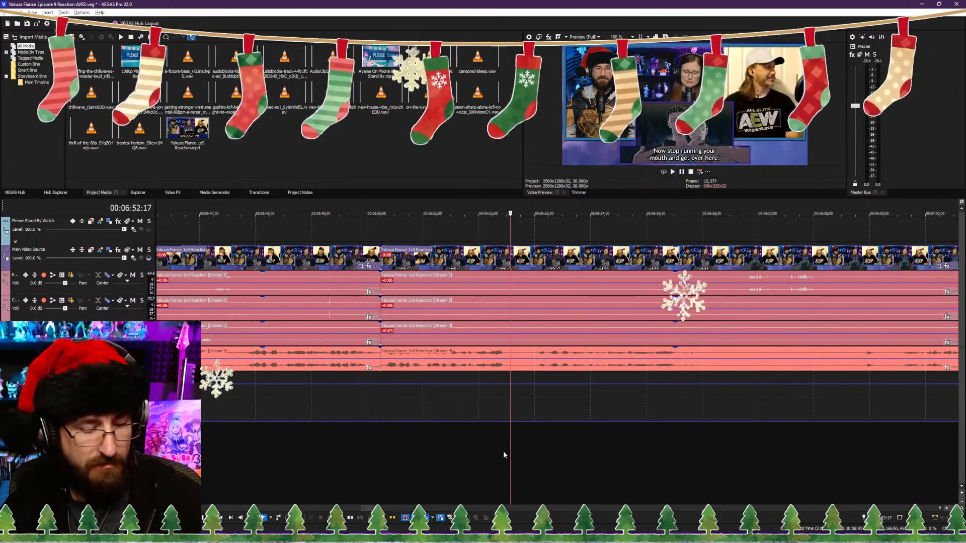
pyautogui.press('s')
pyautogui.click(528, 456)
pyautogui.press('space')
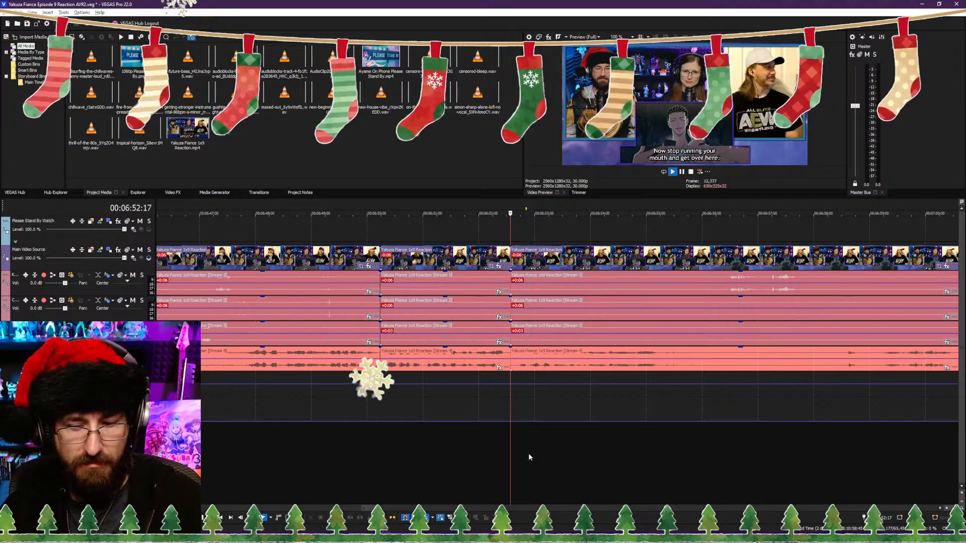
# Step: Split the clips at 00:06:58:08, before the "You get in touch with Naoya?" subtitle
pyautogui.scroll(-8, 693, 440)
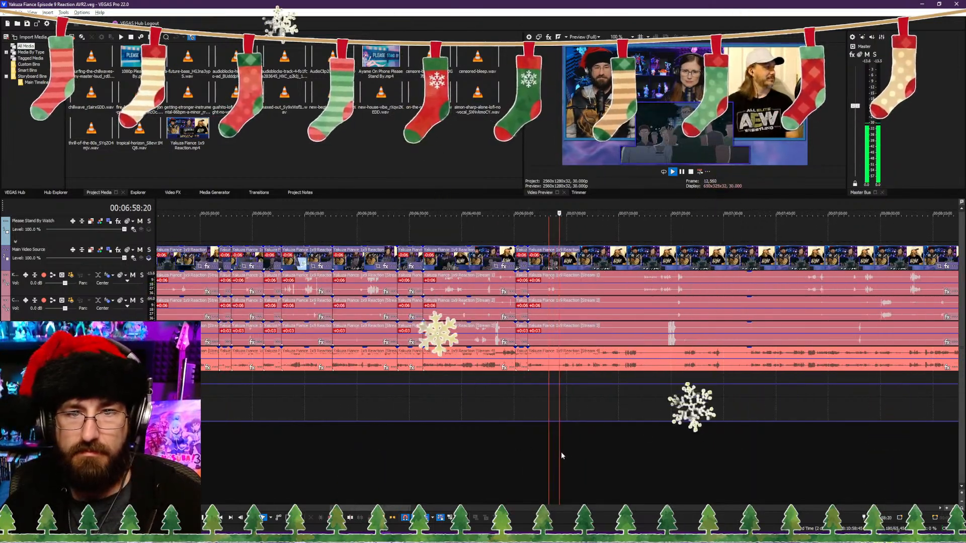
pyautogui.scroll(5, 560, 453)
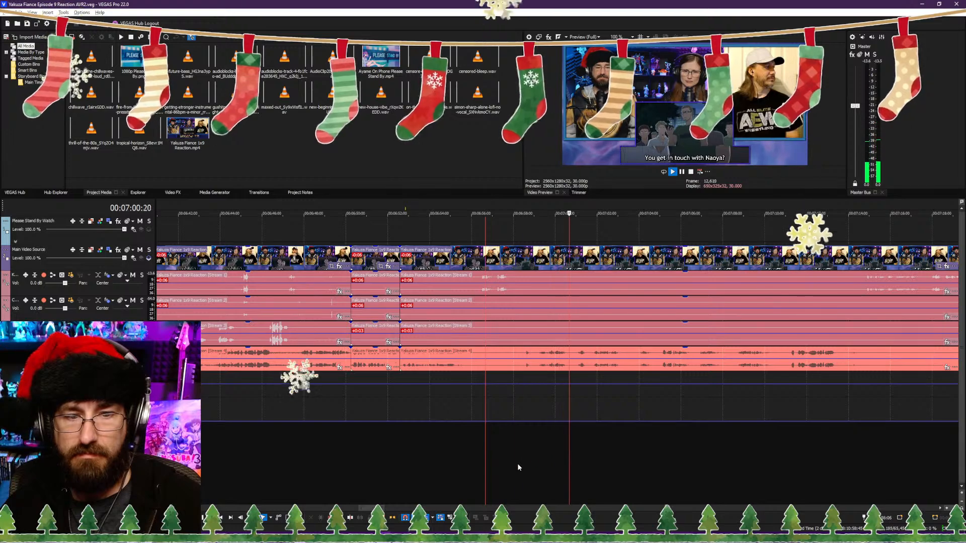
pyautogui.click(489, 468)
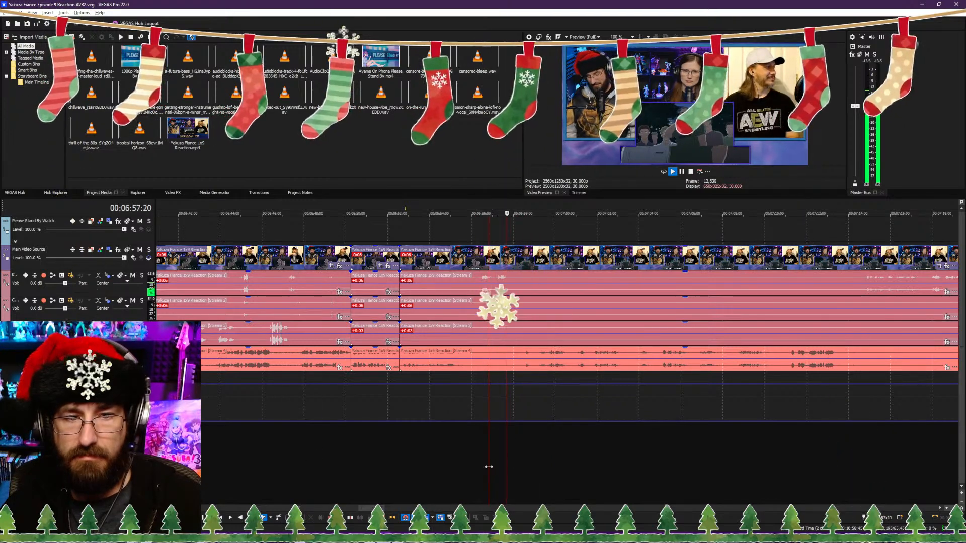
pyautogui.press('Return')
pyautogui.scroll(-6, 494, 462)
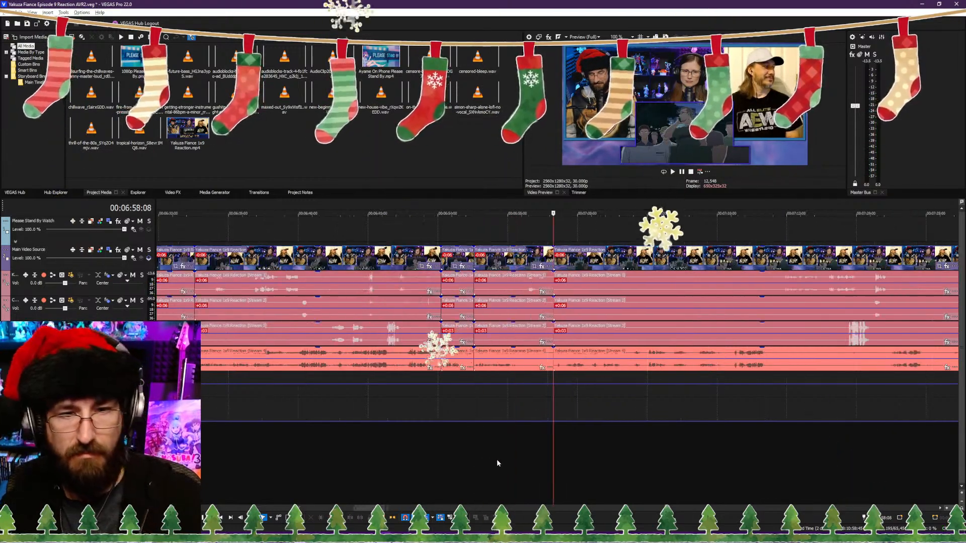
# Step: Add an unlabelled section marker at 00:06:58:00, just before the 00:06:58:08 cut
pyautogui.scroll(-5, 489, 461)
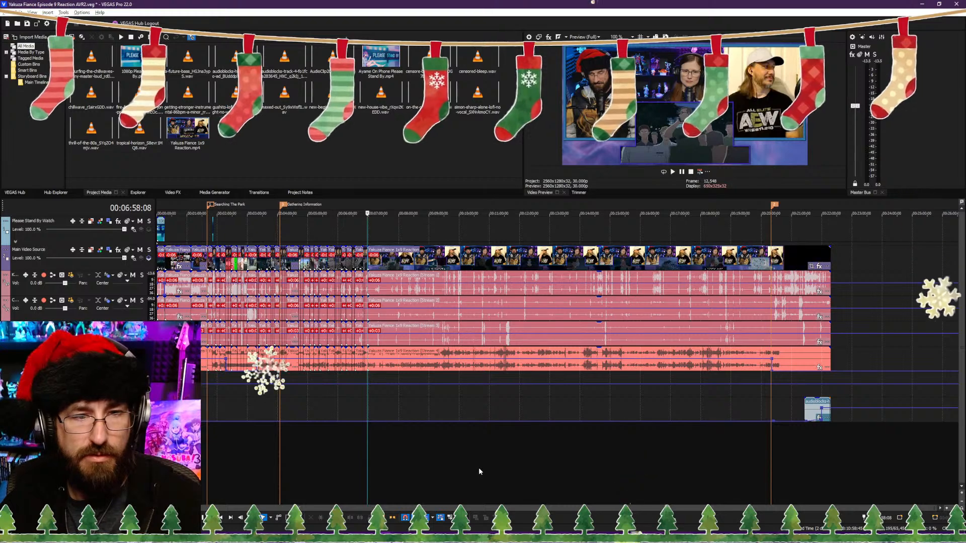
pyautogui.scroll(12, 479, 467)
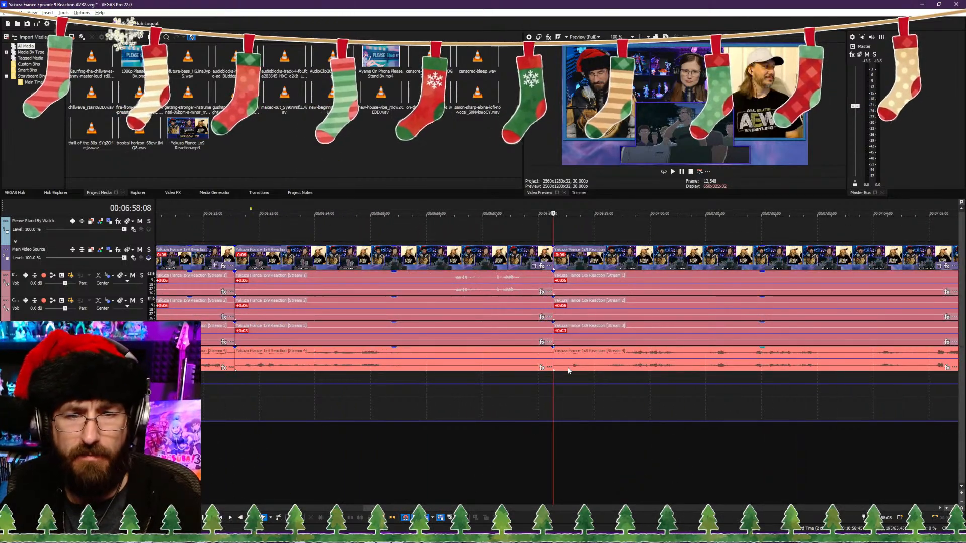
pyautogui.scroll(2, 566, 274)
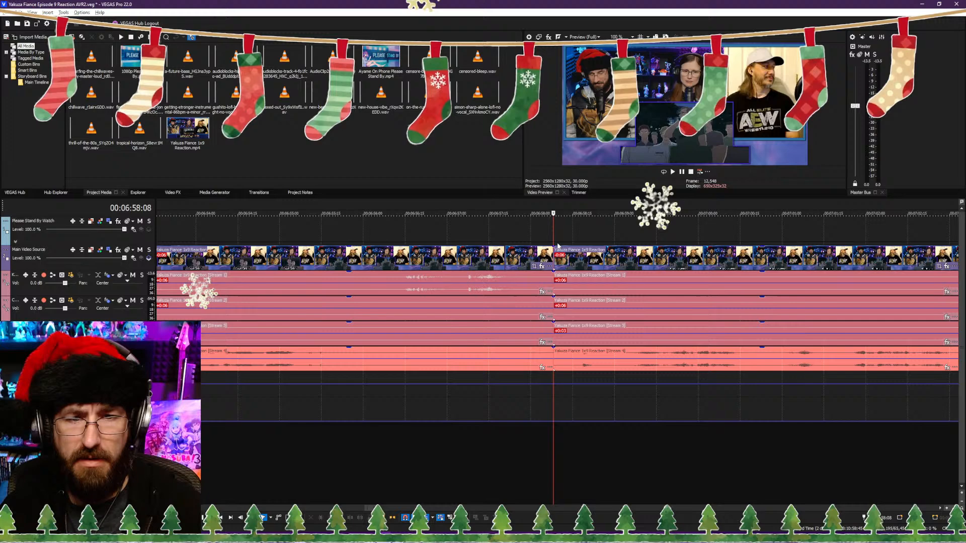
pyautogui.click(530, 227)
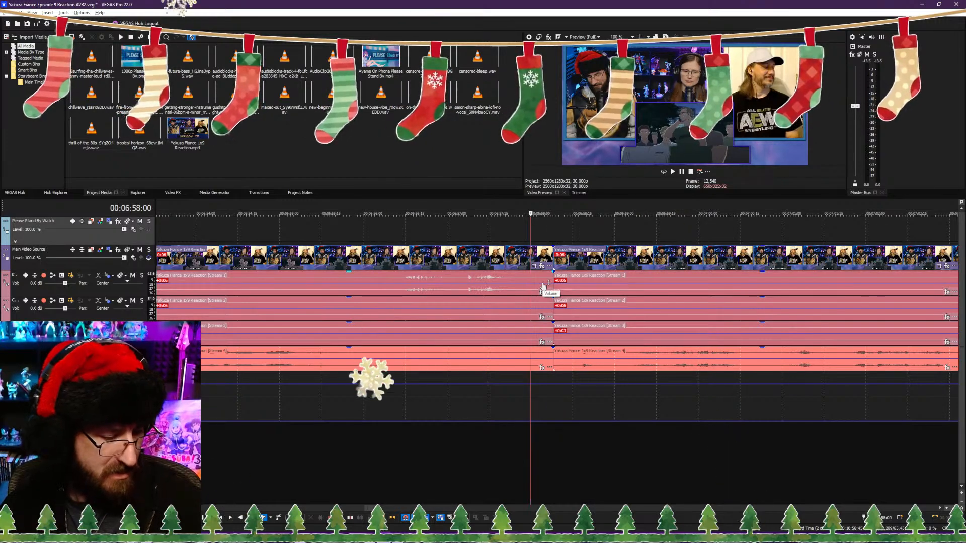
pyautogui.scroll(-5, 590, 395)
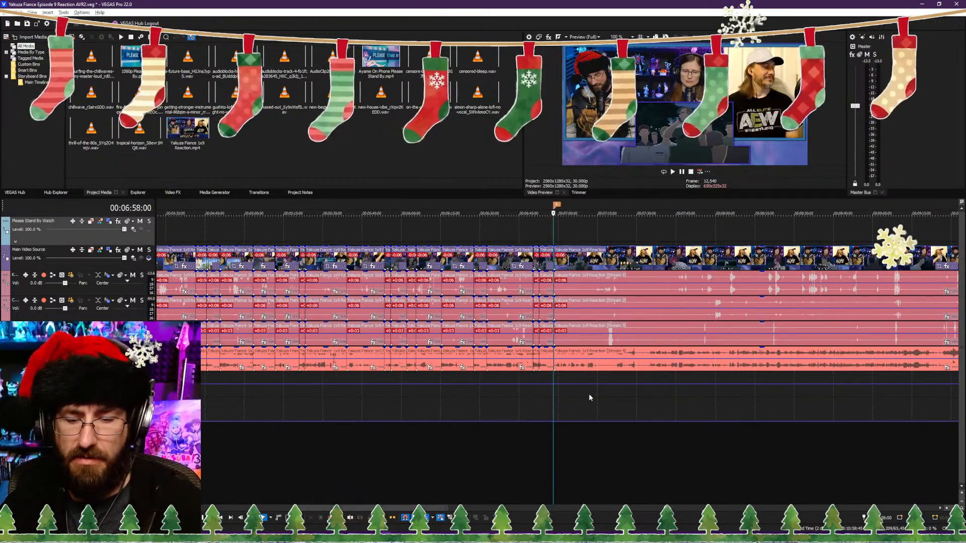
# Step: Play back the passage after the 00:06:58:00 marker through the "And once we have him, I'll kill him myself." subtitle to check its pacing
pyautogui.press('space')
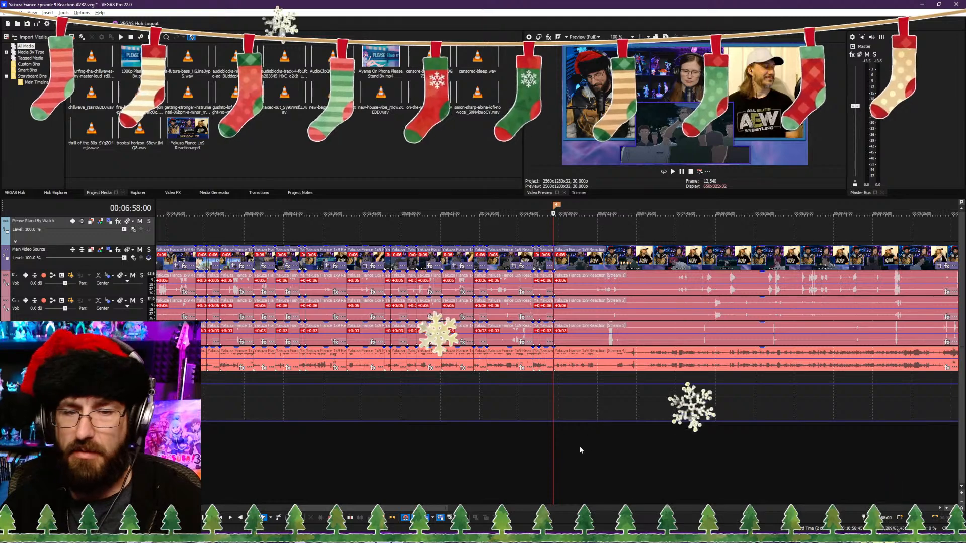
pyautogui.scroll(-5, 608, 449)
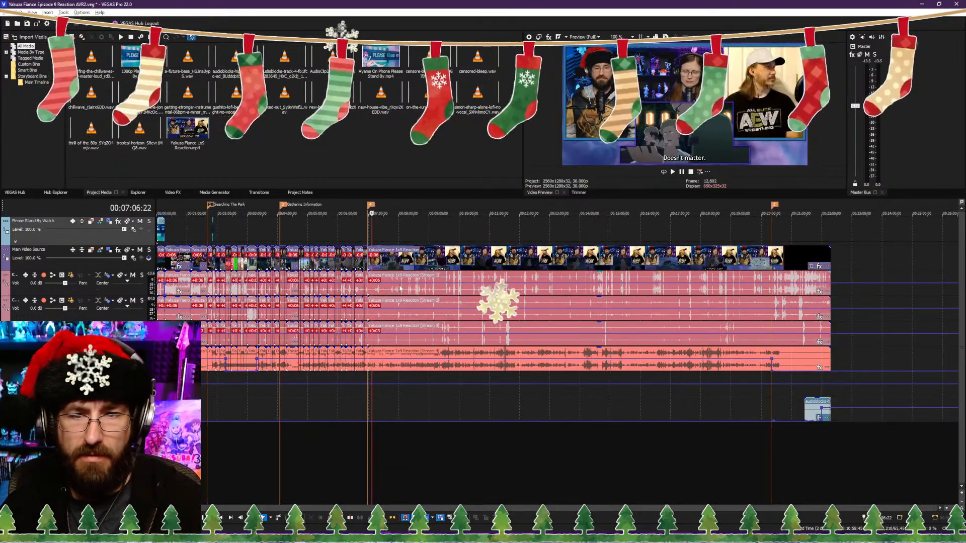
pyautogui.scroll(8, 453, 384)
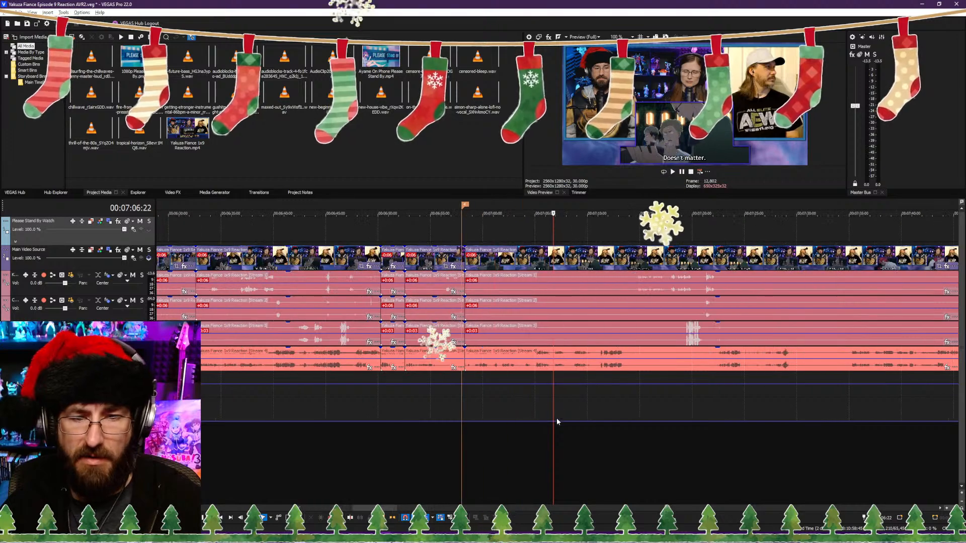
pyautogui.scroll(-8, 556, 415)
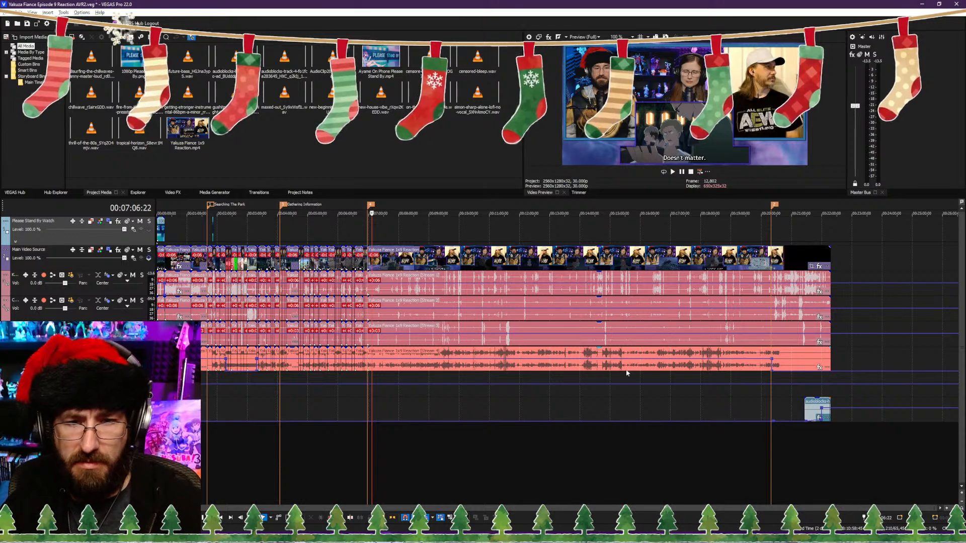
pyautogui.scroll(8, 589, 370)
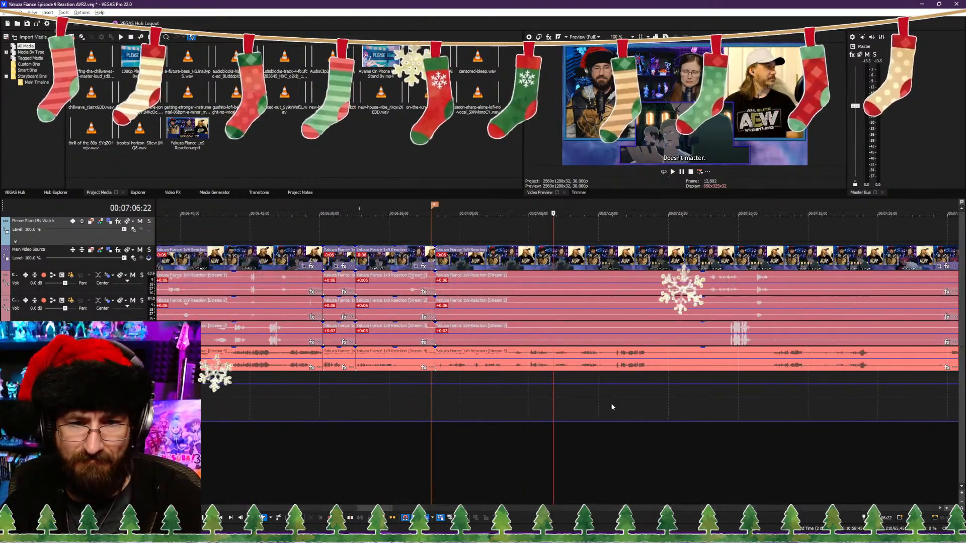
pyautogui.click(669, 456)
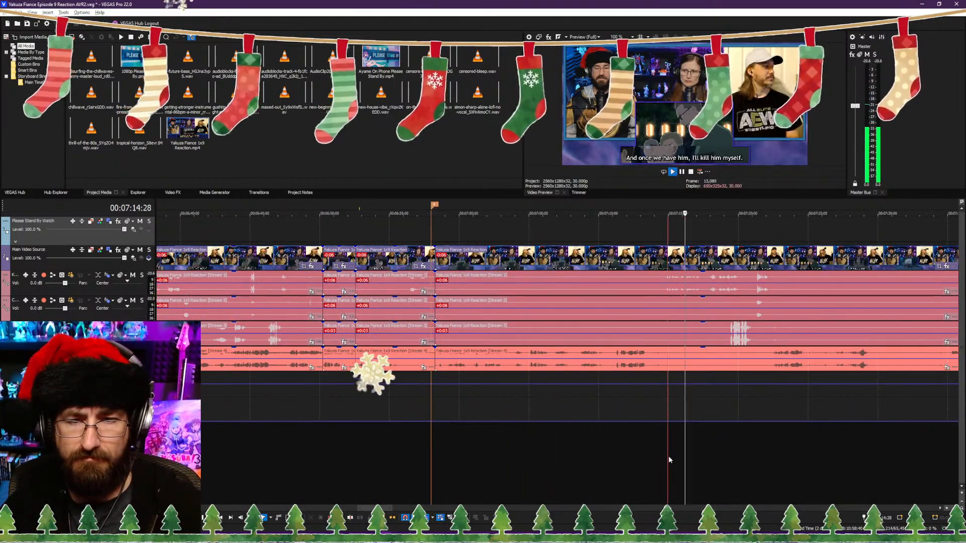
pyautogui.press('space')
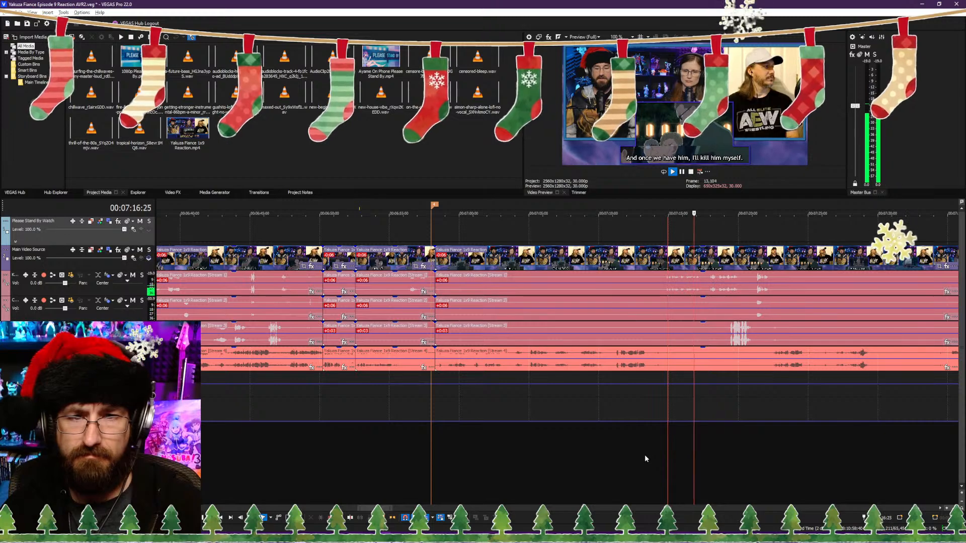
pyautogui.scroll(-2, 623, 460)
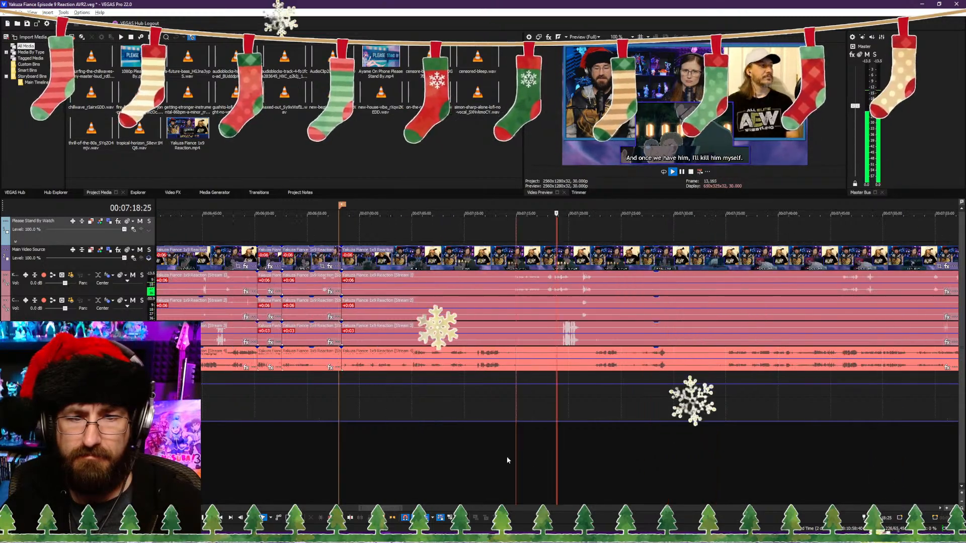
pyautogui.click(401, 452)
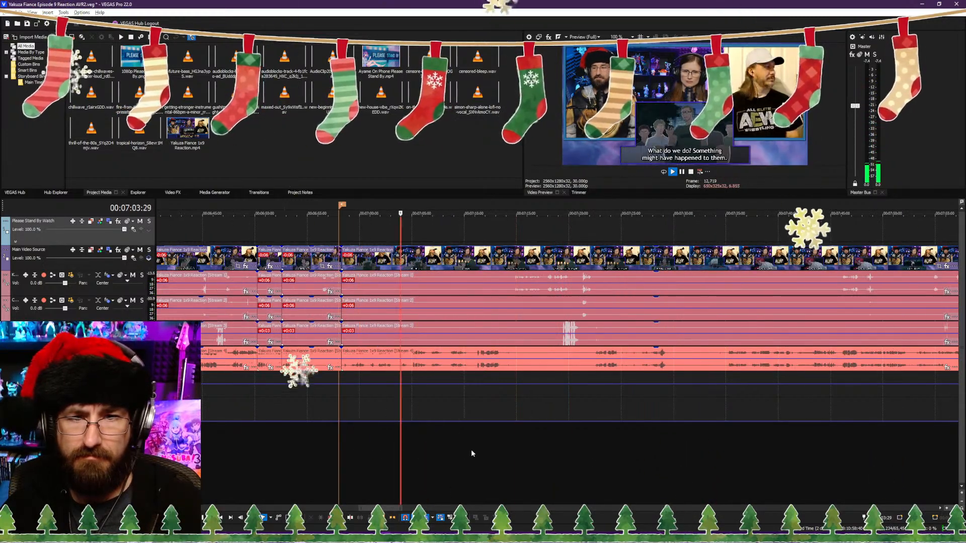
pyautogui.click(473, 452)
pyautogui.click(323, 453)
pyautogui.scroll(1, 589, 457)
pyautogui.scroll(-2, 674, 456)
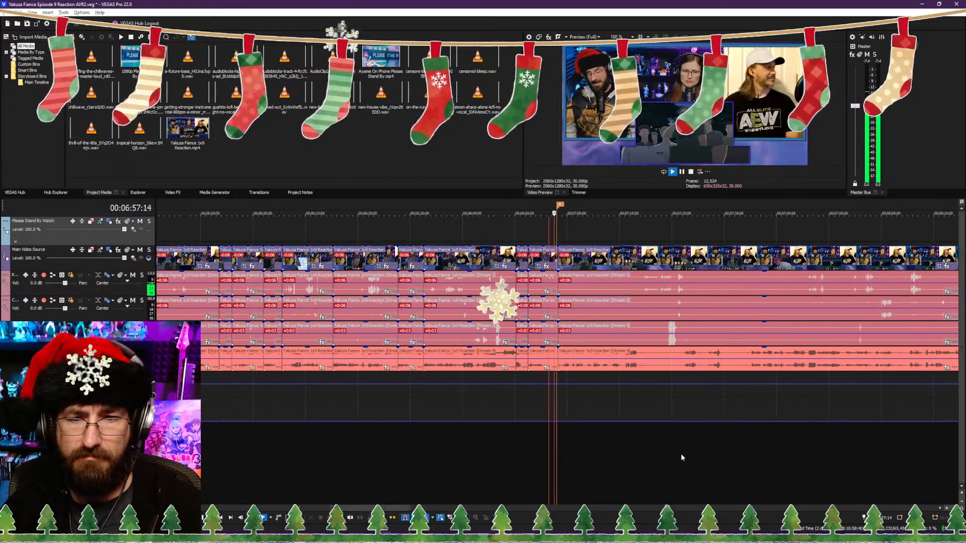
# Step: Skip through the footage up to about 00:07:46 to locate where the "Hey! I know you heard me!" line begins
pyautogui.click(679, 457)
pyautogui.scroll(-2, 687, 457)
pyautogui.scroll(2, 679, 457)
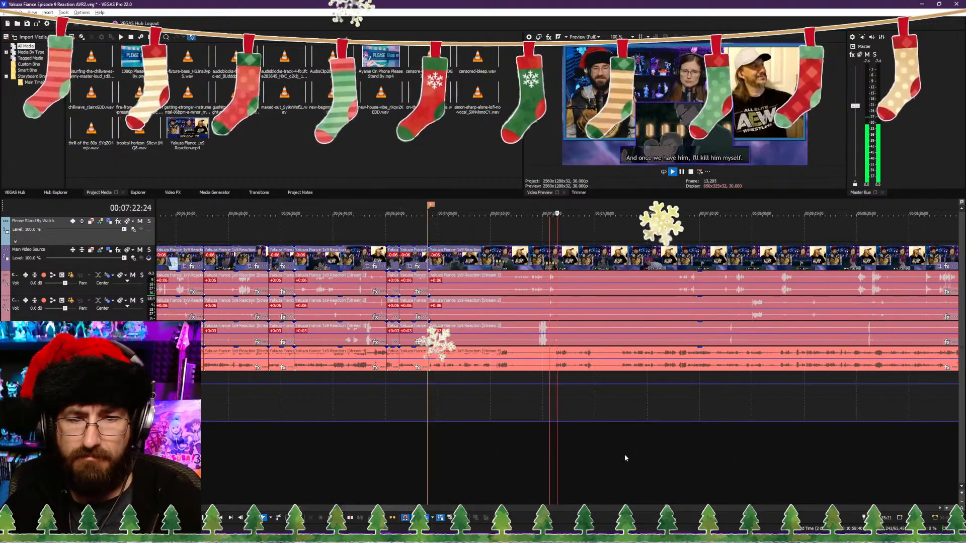
pyautogui.click(624, 455)
pyautogui.click(673, 460)
pyautogui.scroll(2, 634, 460)
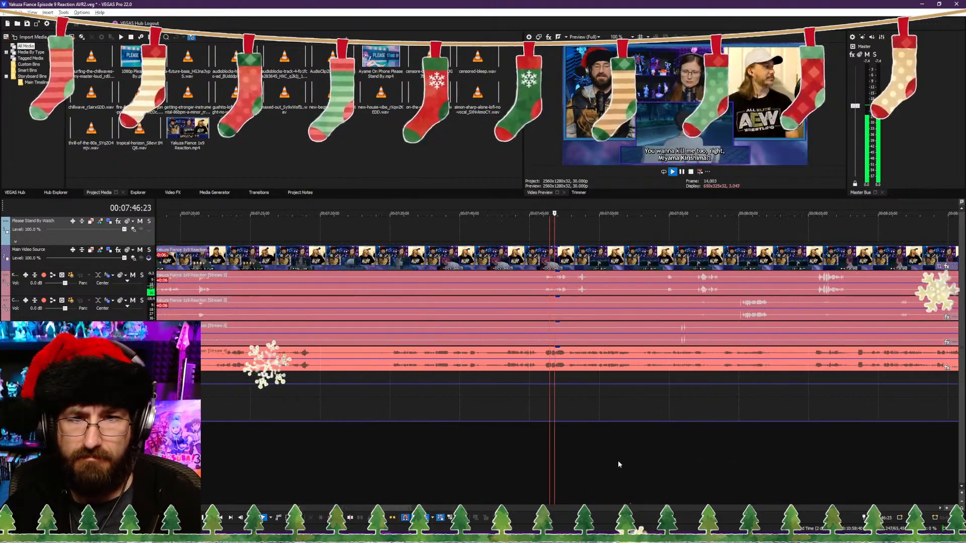
pyautogui.click(479, 446)
pyautogui.scroll(2, 478, 445)
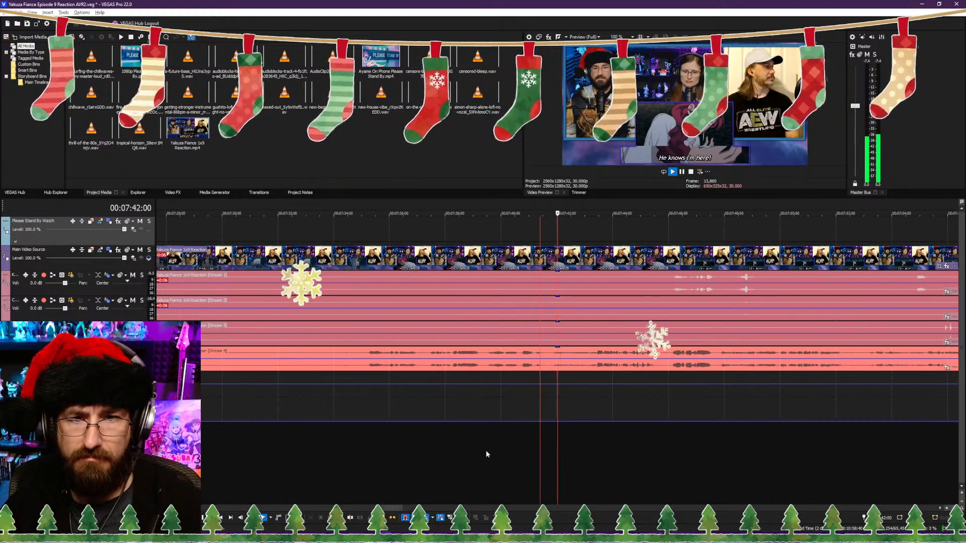
pyautogui.click(359, 452)
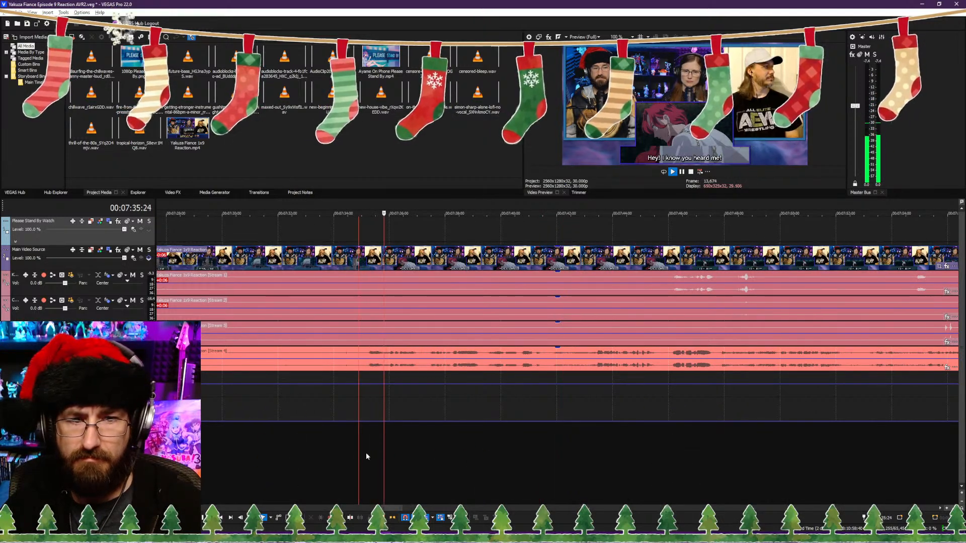
pyautogui.click(321, 452)
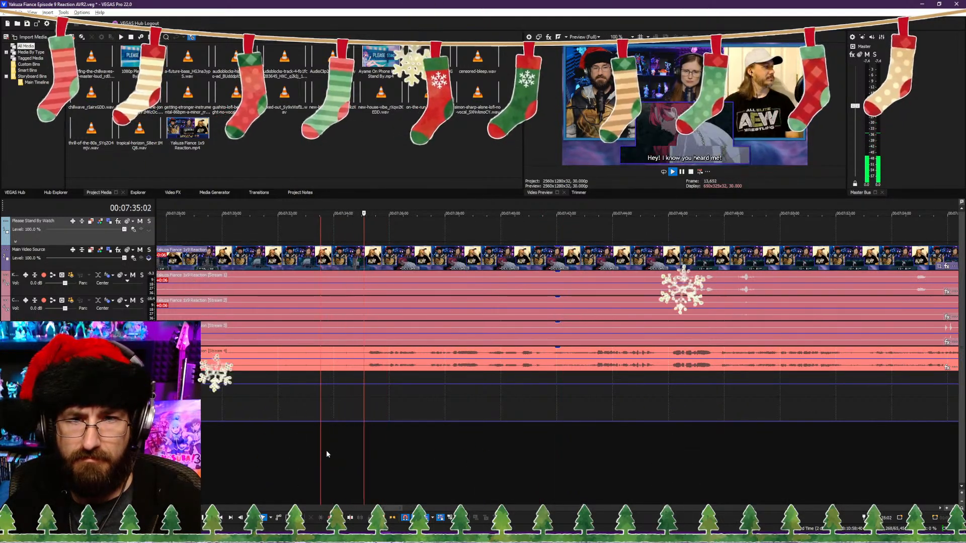
pyautogui.click(340, 451)
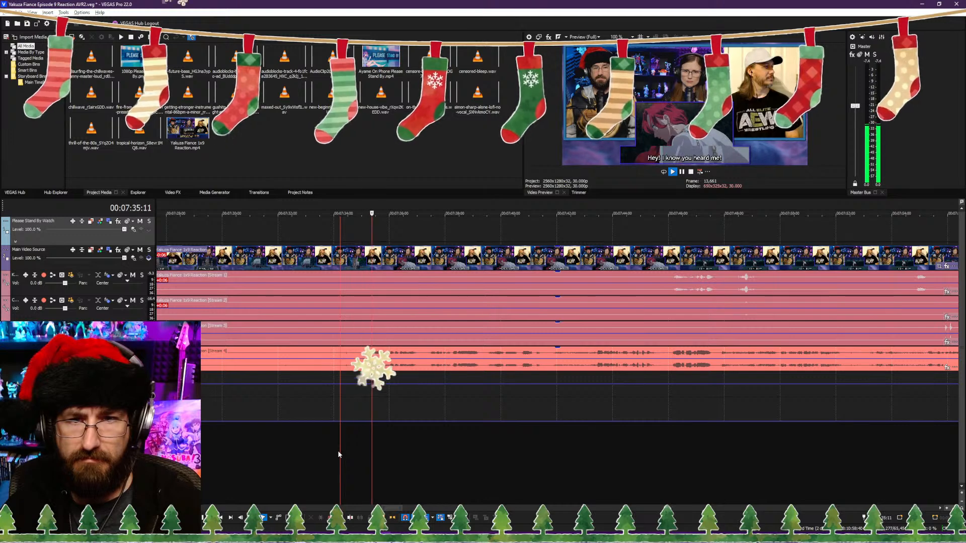
pyautogui.click(337, 451)
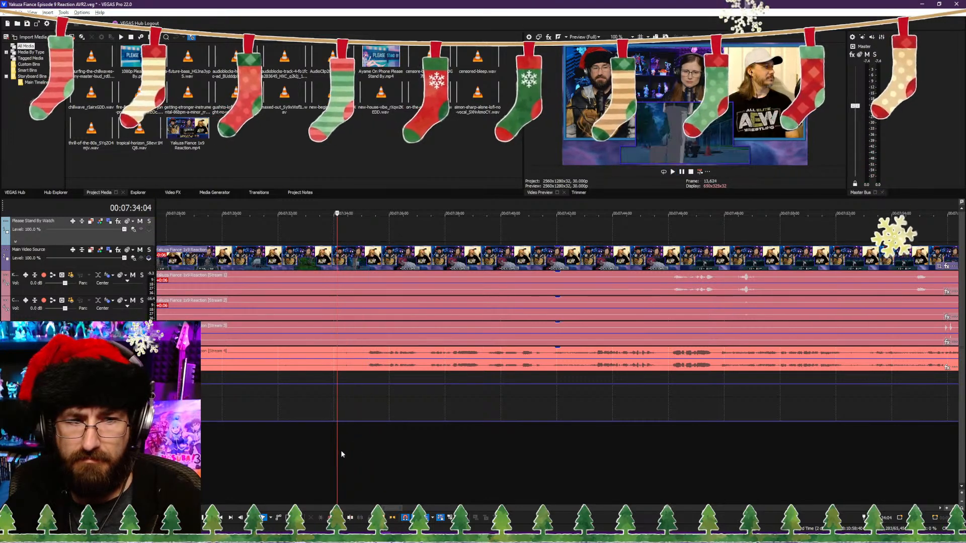
pyautogui.click(342, 451)
# Step: Review the earlier footage between about 00:07:05 and 00:07:31 to judge how much can be cut before that line
pyautogui.click(242, 446)
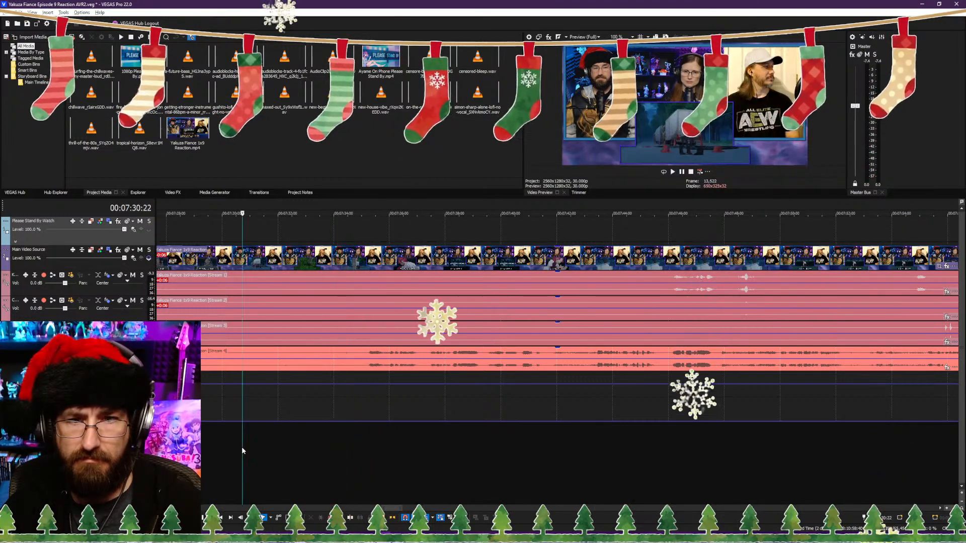
pyautogui.press('space')
pyautogui.click(199, 451)
pyautogui.scroll(-3, 415, 467)
pyautogui.scroll(1, 431, 467)
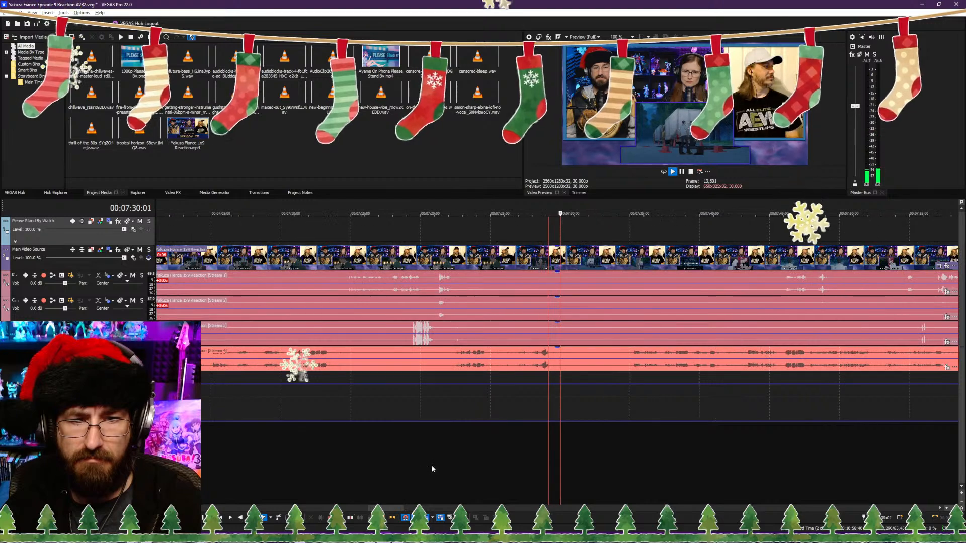
pyautogui.click(431, 466)
pyautogui.scroll(-3, 432, 467)
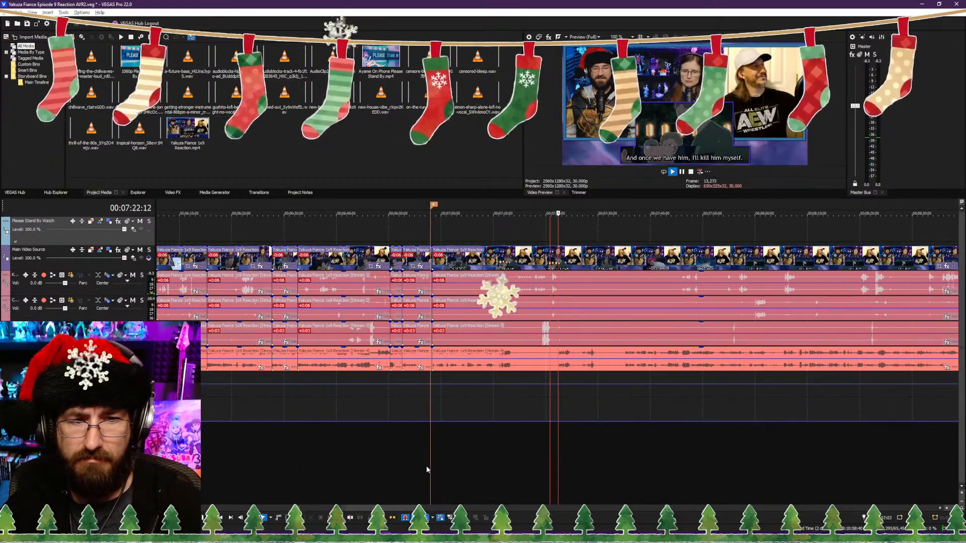
pyautogui.click(459, 465)
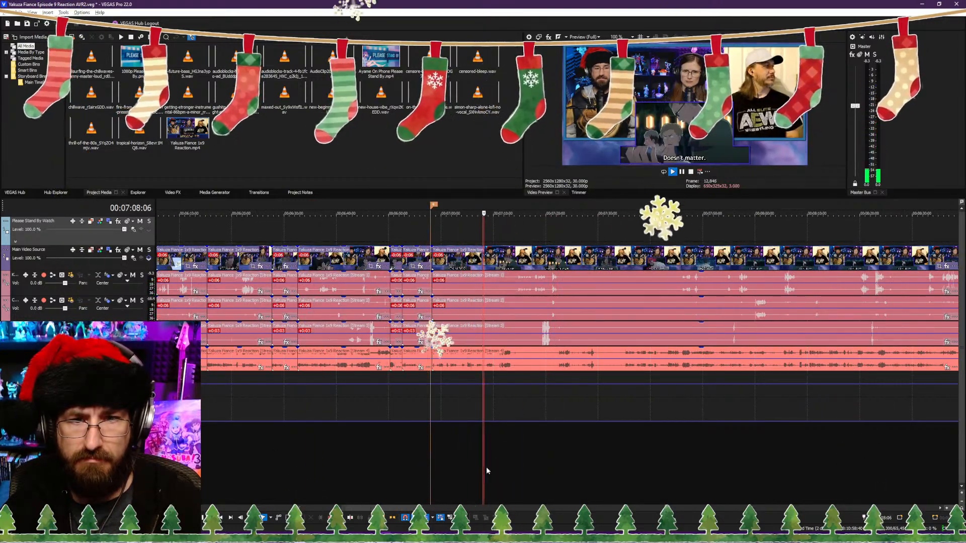
pyautogui.click(525, 471)
pyautogui.click(572, 475)
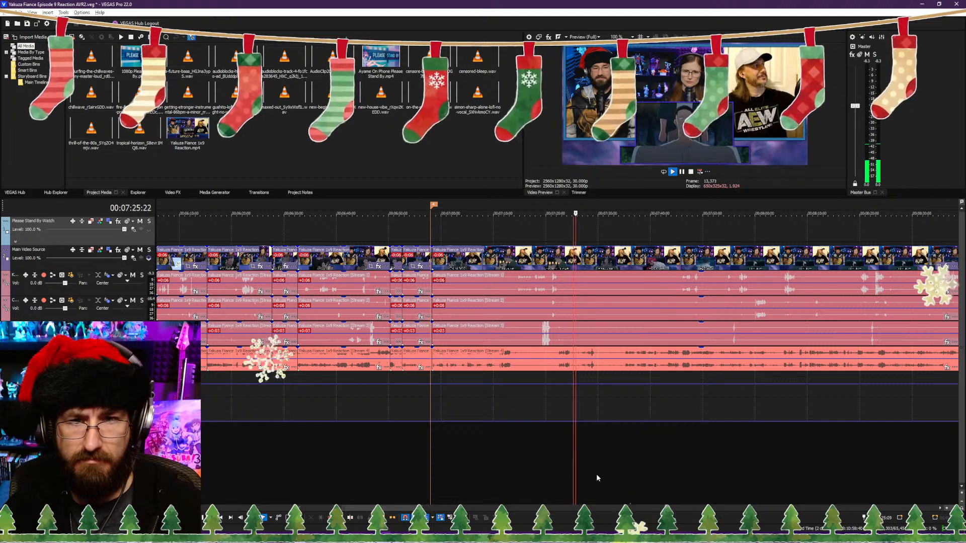
pyautogui.click(597, 474)
pyautogui.click(617, 473)
# Step: Trim the clips after the 00:06:58:08 cut to start at 00:07:35:01, just before "Hey! I know you heard me!", closing the gap
pyautogui.scroll(3, 655, 476)
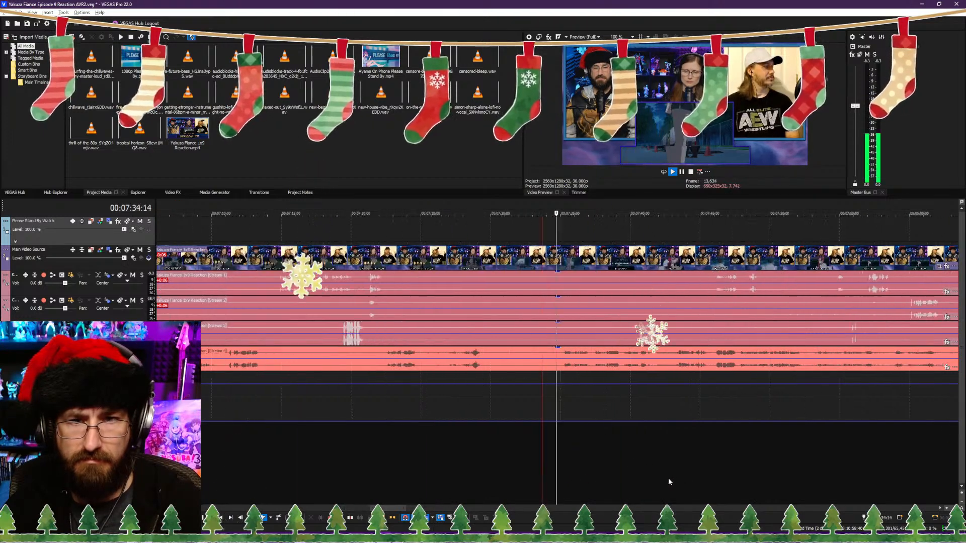
pyautogui.scroll(3, 554, 463)
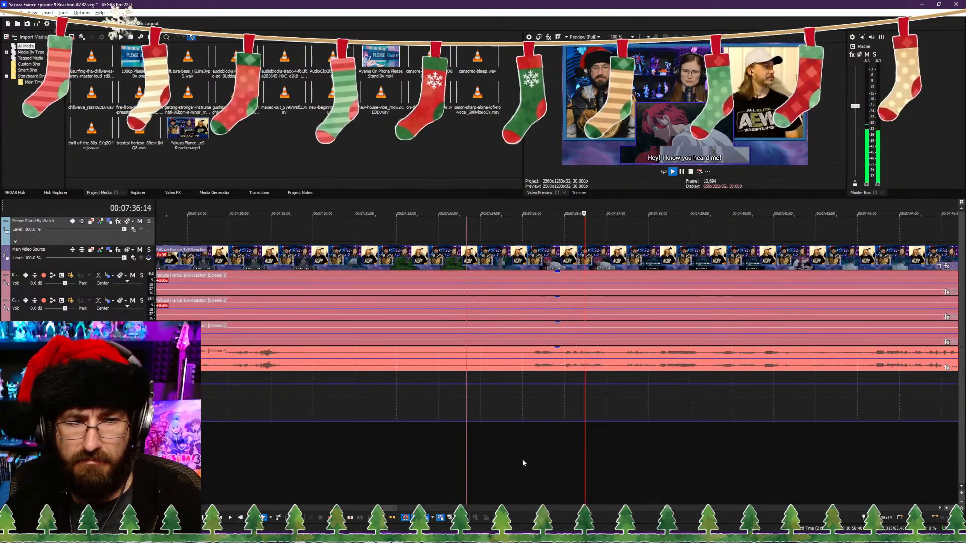
pyautogui.click(523, 460)
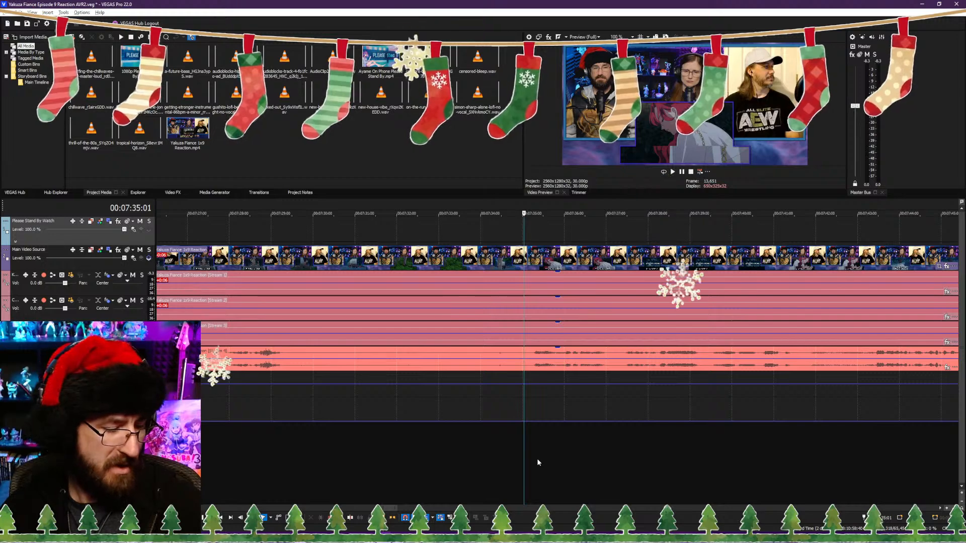
pyautogui.scroll(-4, 536, 458)
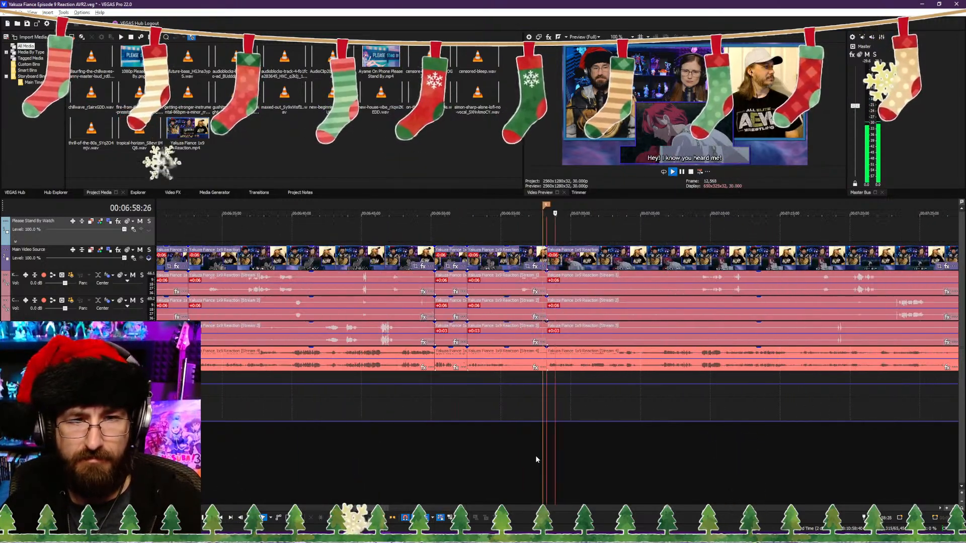
# Step: Split the clips at 00:07:02:13 and trim the following clips to start about 4 seconds further in
pyautogui.scroll(3, 538, 458)
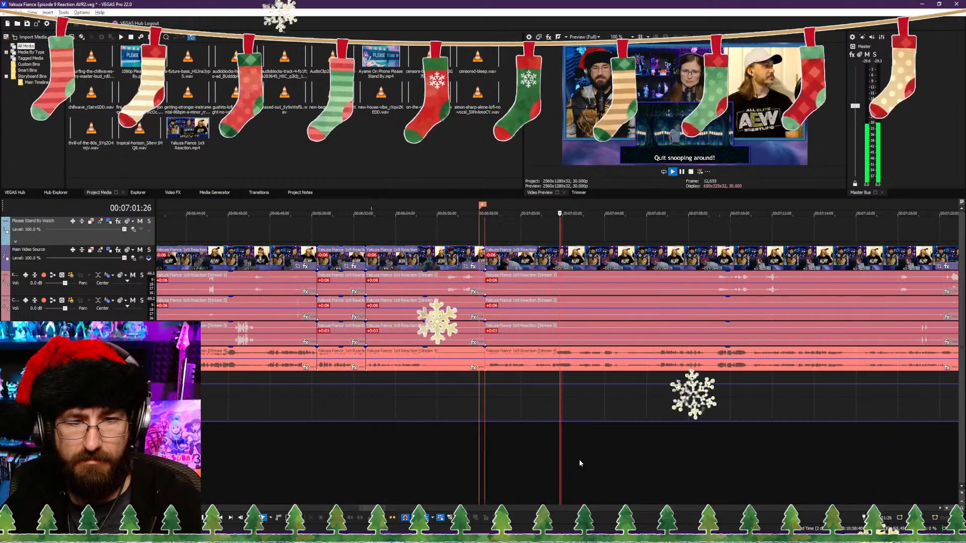
pyautogui.press('s')
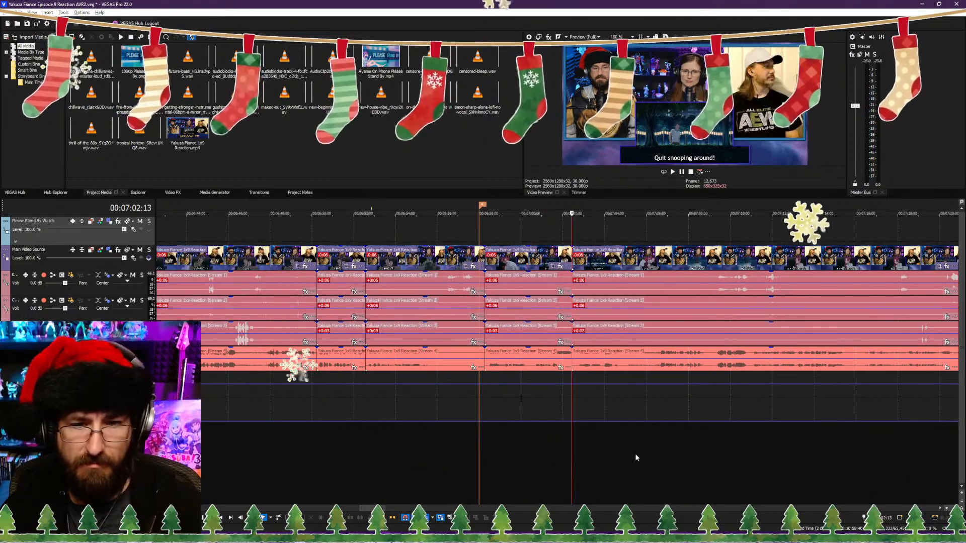
pyautogui.click(635, 453)
pyautogui.press('space')
pyautogui.scroll(2, 537, 449)
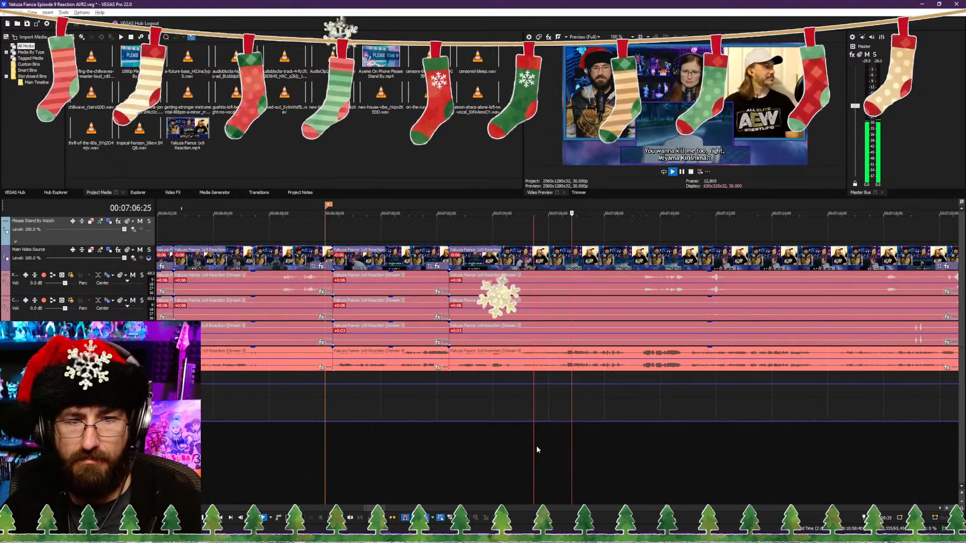
pyautogui.click(559, 452)
pyautogui.press('space')
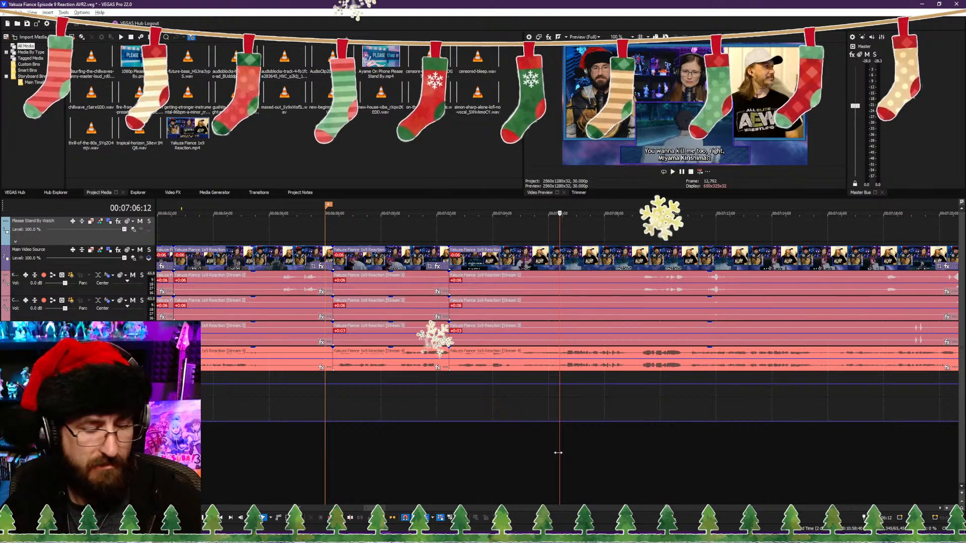
pyautogui.press('Left')
pyautogui.press('Left')
pyautogui.press('Left')
pyautogui.hotkey('alt', '[')
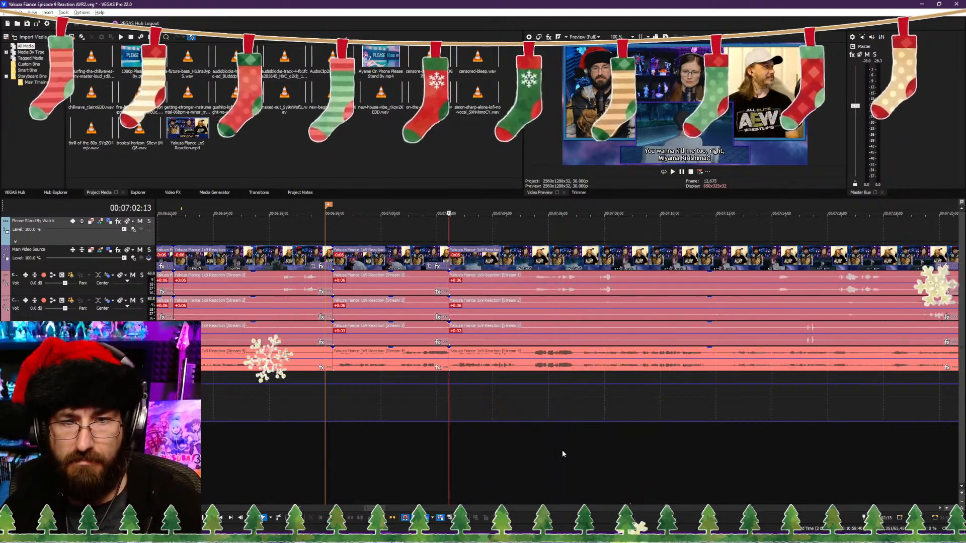
# Step: Review the join at 00:07:02:13 and split the clips at 00:07:11:22, after the "And he don't even realize it's me!" subtitle
pyautogui.press('space')
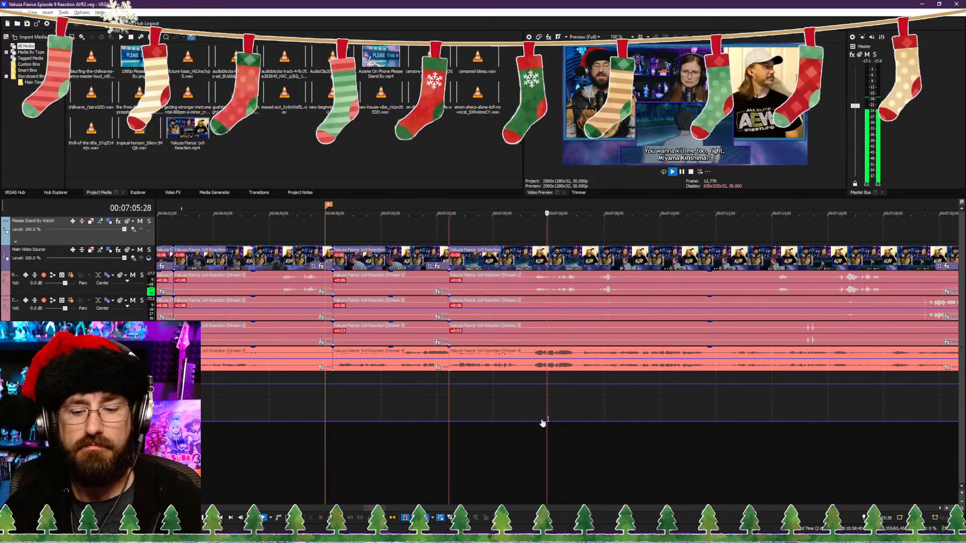
pyautogui.click(522, 456)
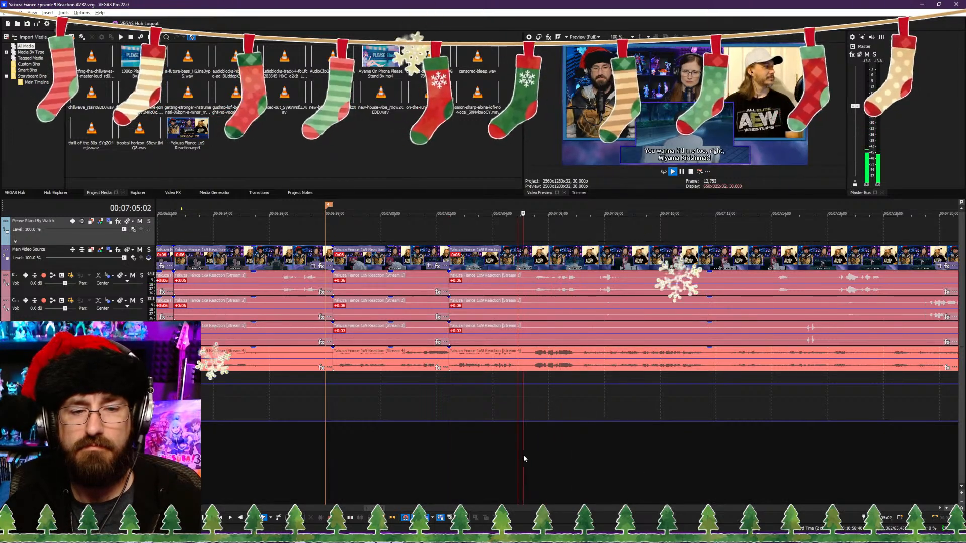
pyautogui.press('Return')
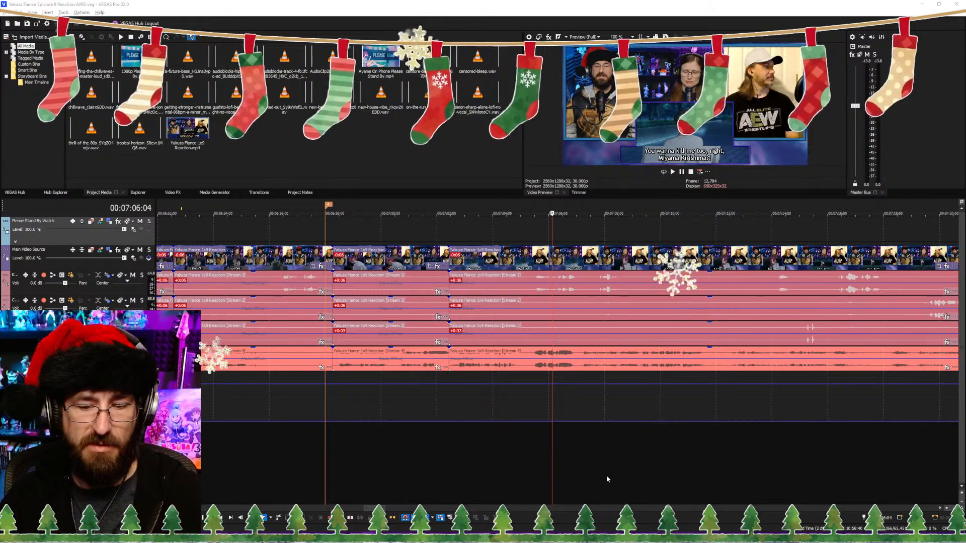
pyautogui.click(561, 477)
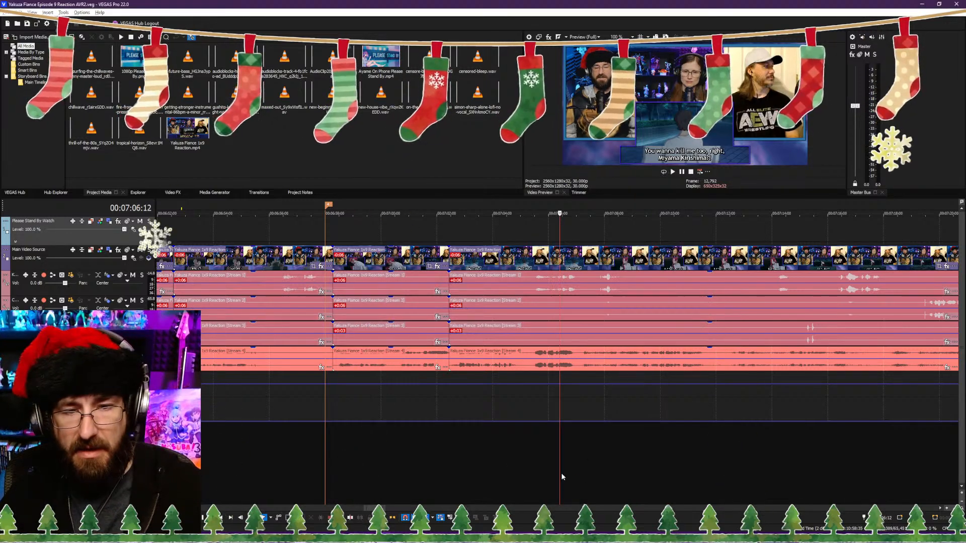
pyautogui.click(525, 466)
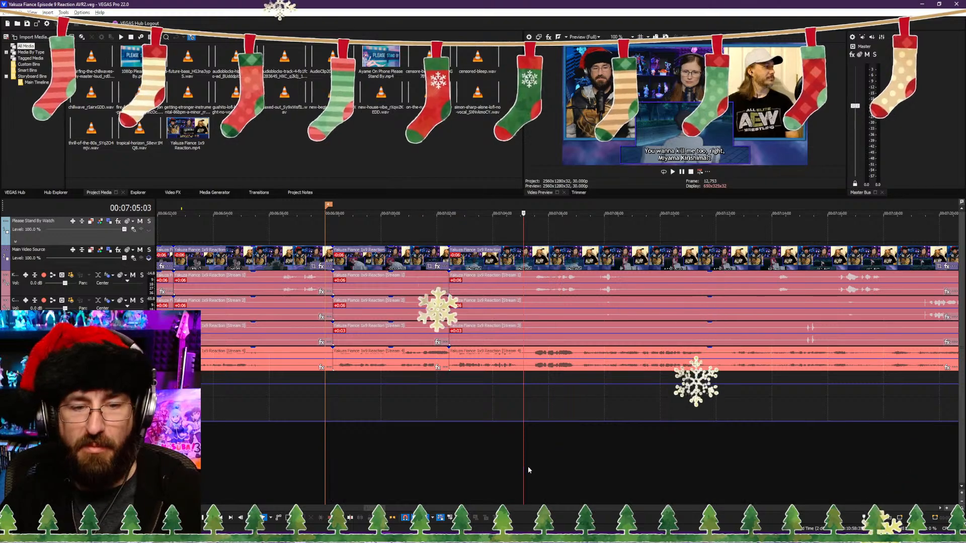
pyautogui.press('space')
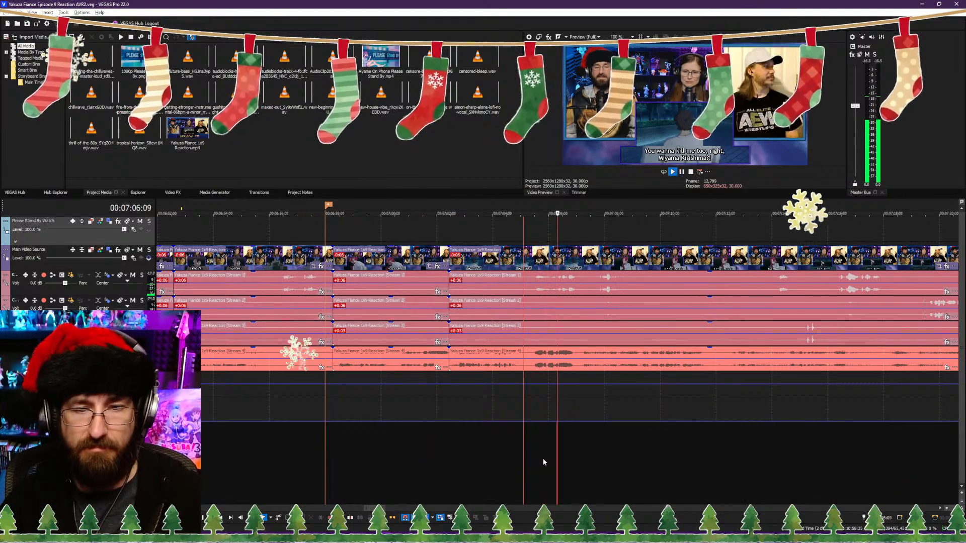
pyautogui.scroll(-2, 539, 448)
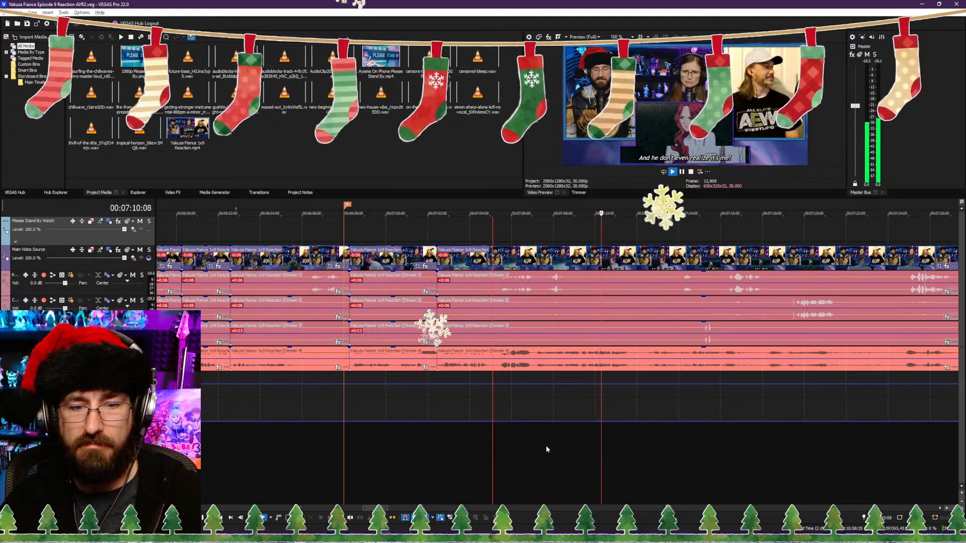
pyautogui.press('Return')
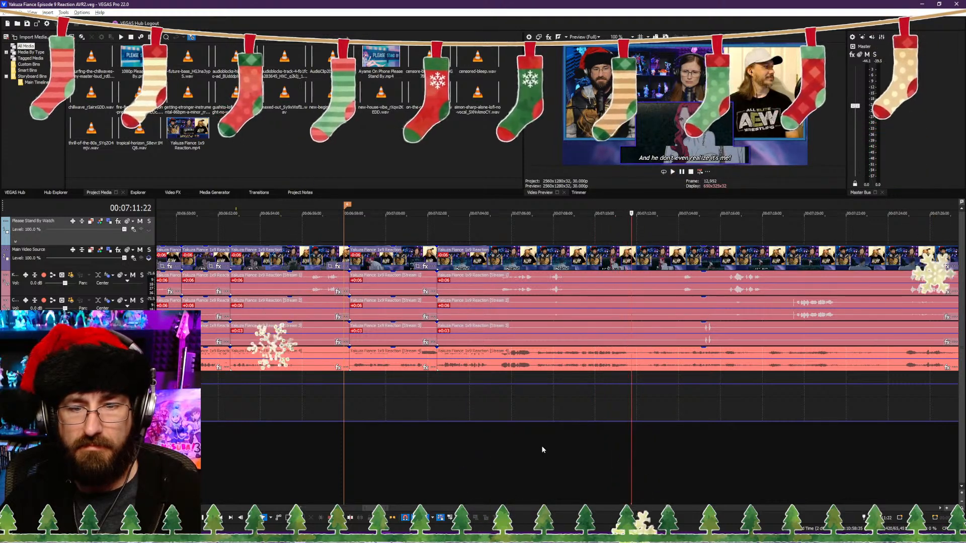
pyautogui.press('s')
# Step: Trim the clips after the 00:07:11:22 cut to start about 0.75 seconds further in and play back the join
pyautogui.click(643, 464)
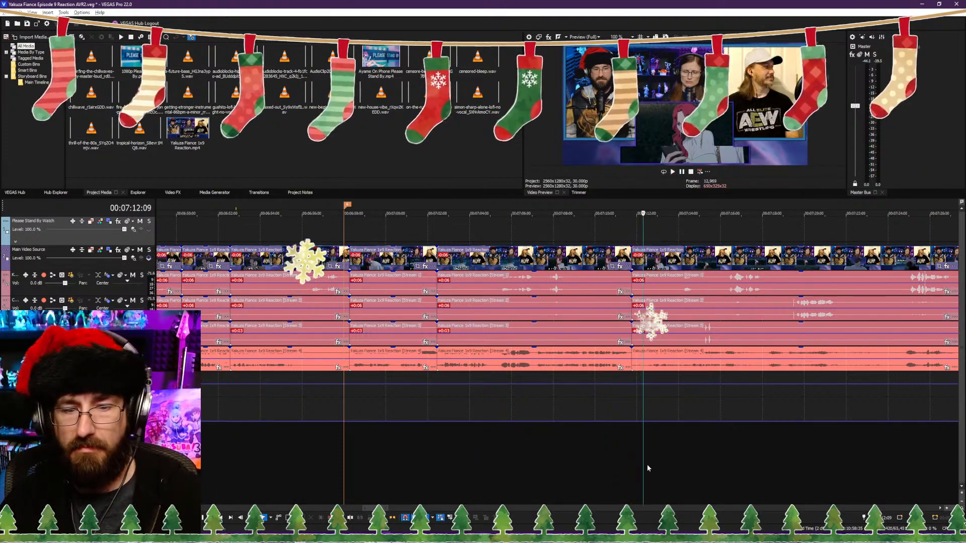
pyautogui.click(647, 465)
pyautogui.press('space')
pyautogui.scroll(2, 643, 469)
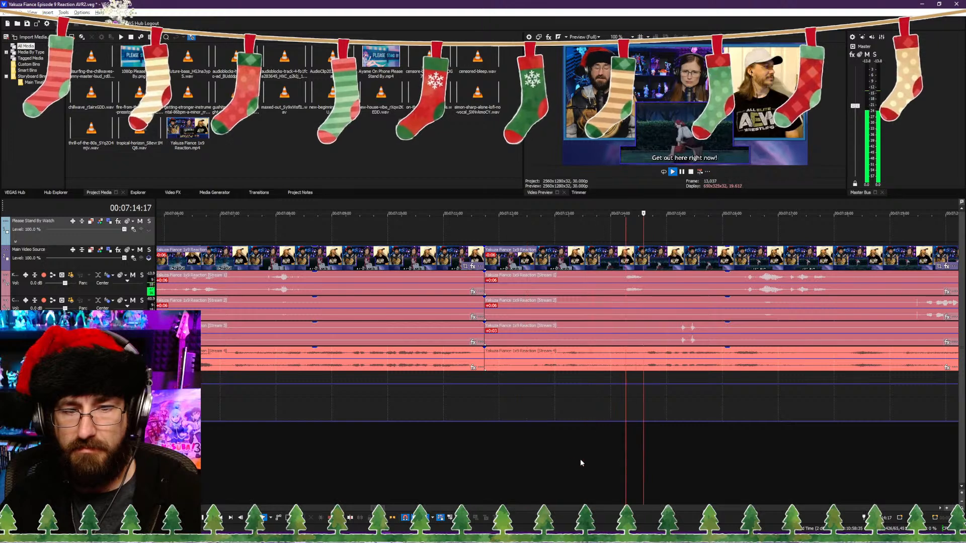
pyautogui.press('space')
pyautogui.click(499, 461)
pyautogui.click(524, 459)
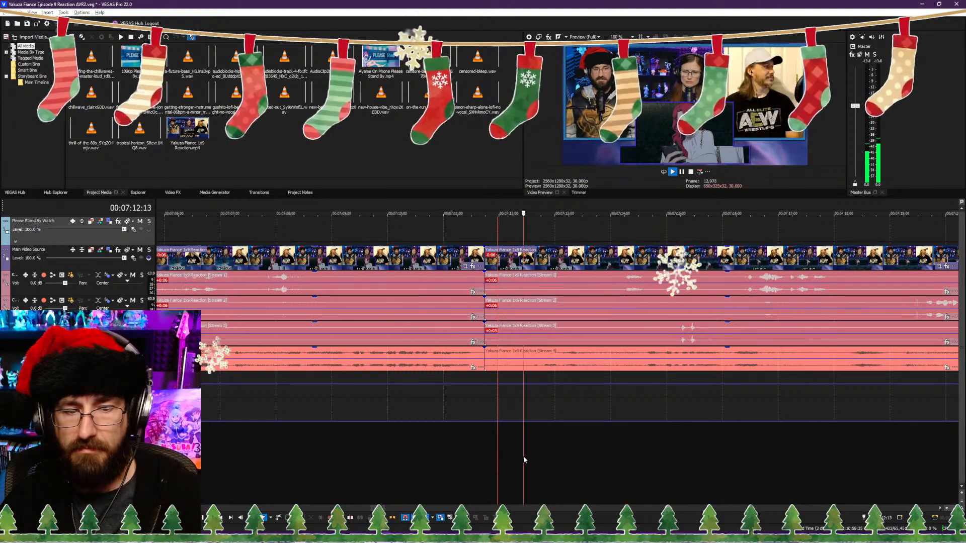
pyautogui.press('space')
pyautogui.click(527, 456)
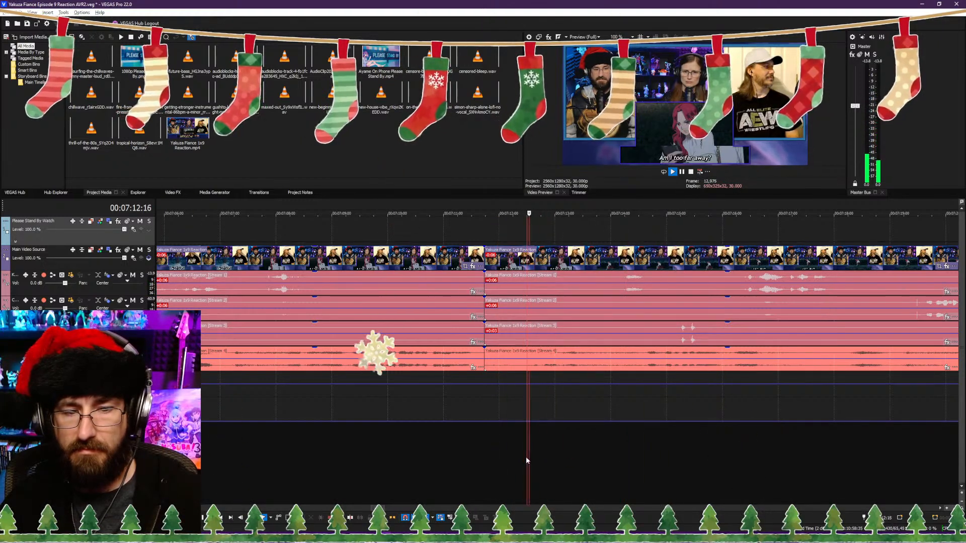
pyautogui.press('space')
pyautogui.hotkey('alt', '[')
pyautogui.press('space')
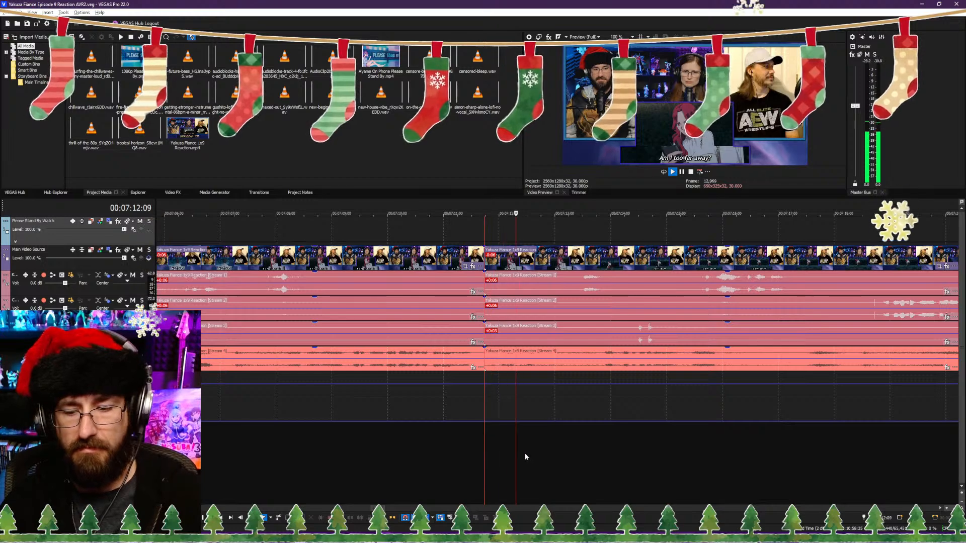
pyautogui.scroll(-2, 594, 454)
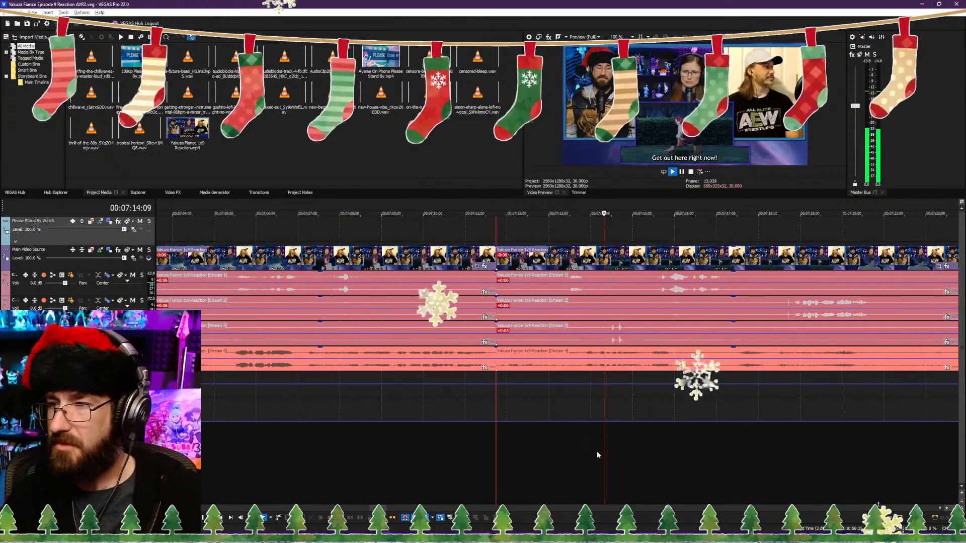
# Step: Play on past the 00:07:11:22 join and split the clips at 00:07:20:24
pyautogui.scroll(-3, 687, 447)
pyautogui.scroll(-1, 674, 445)
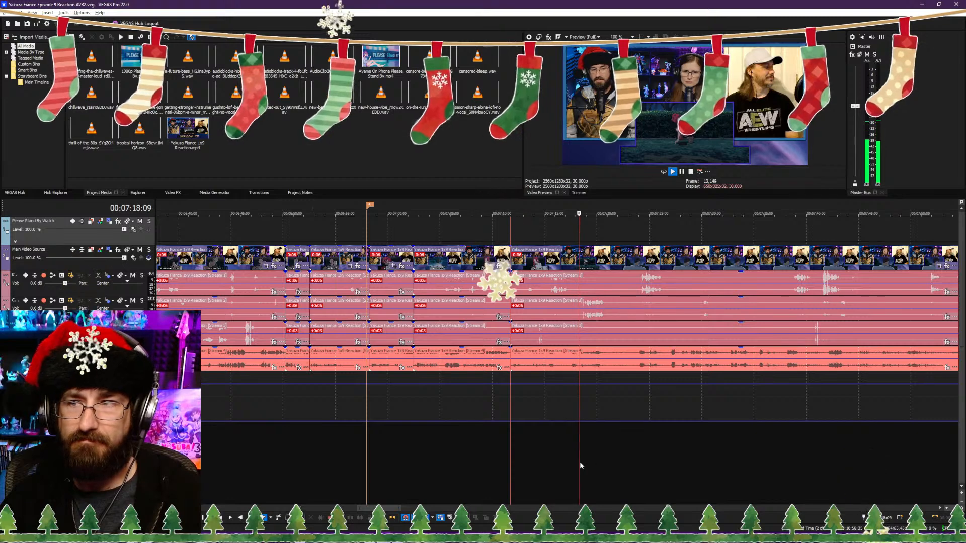
pyautogui.scroll(2, 608, 463)
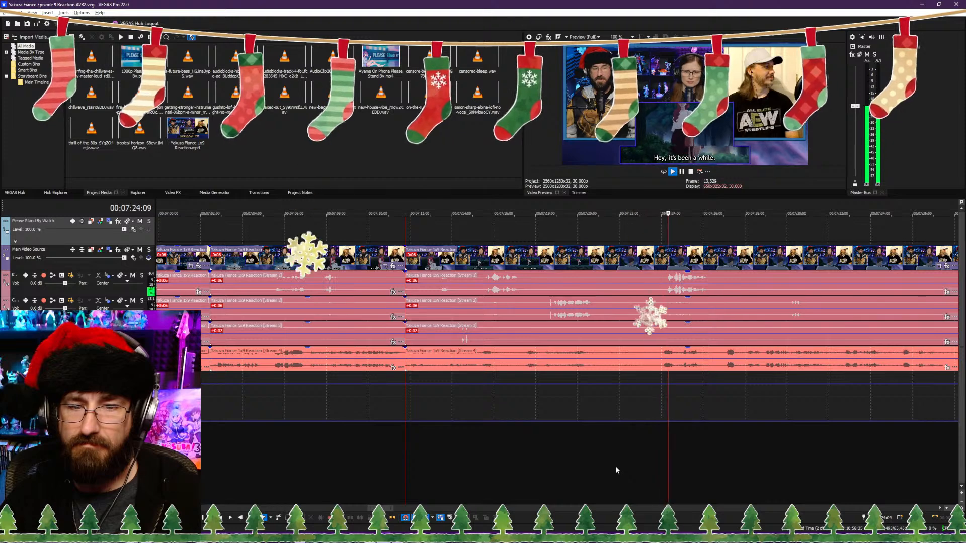
pyautogui.scroll(-2, 615, 466)
pyautogui.click(516, 468)
pyautogui.press('space')
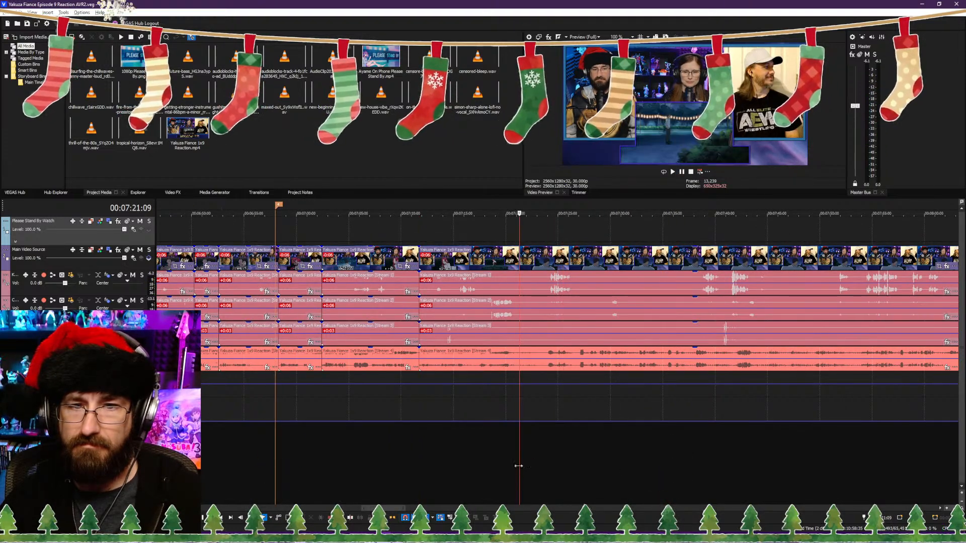
pyautogui.scroll(4, 543, 469)
pyautogui.press('space')
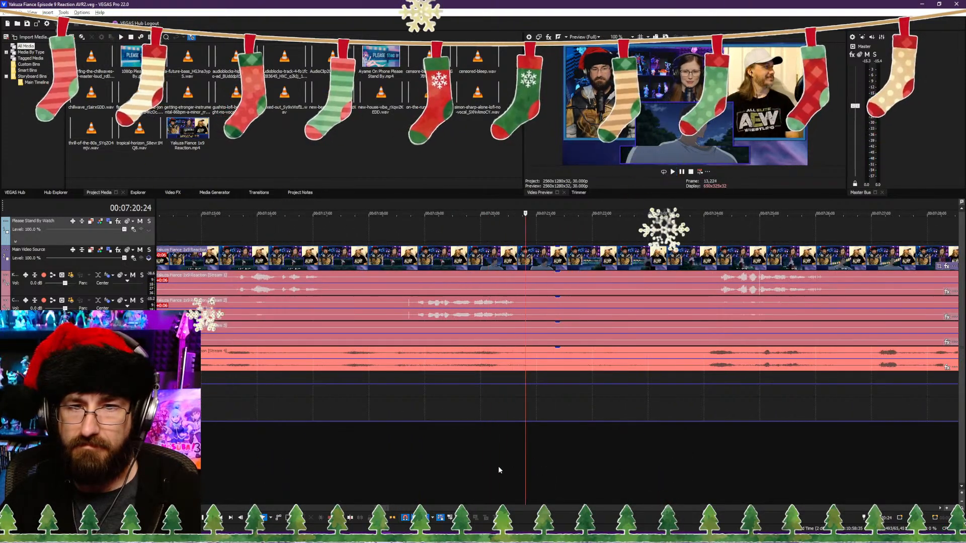
pyautogui.press('s')
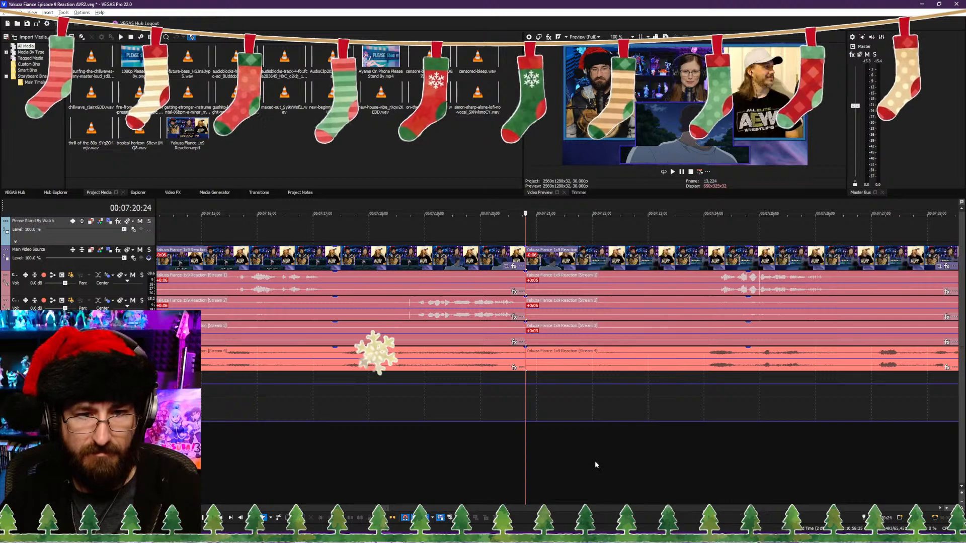
# Step: Trim the clips after the 00:07:20:24 cut to start at 00:07:22:01, closing the gap, and play back the join
pyautogui.click(594, 461)
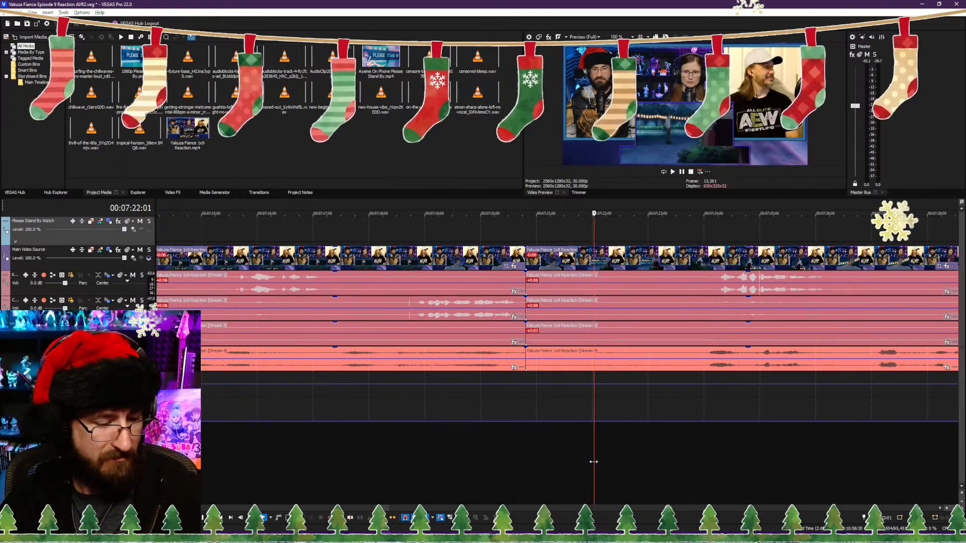
pyautogui.hotkey('ctrl', 'alt', 'Left')
pyautogui.press('space')
pyautogui.scroll(-4, 607, 455)
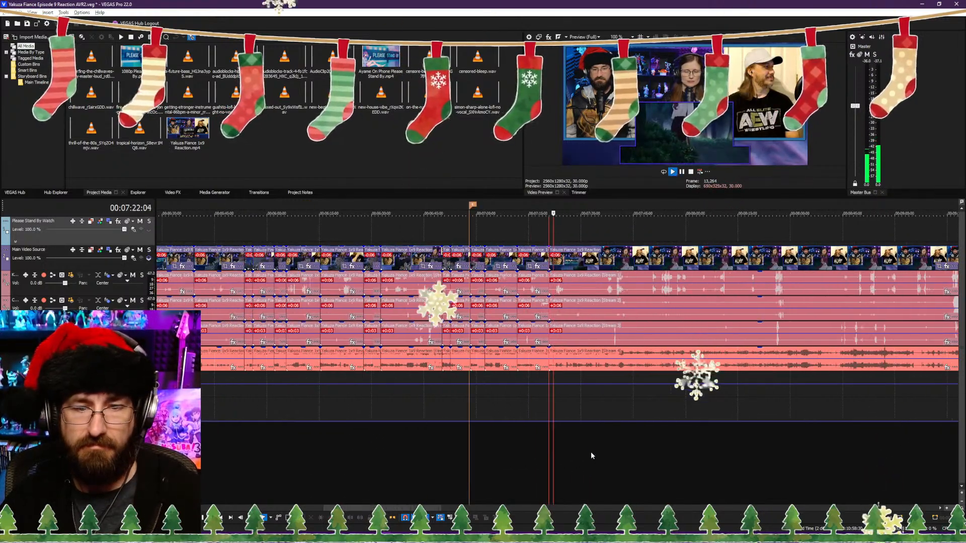
pyautogui.scroll(4, 582, 451)
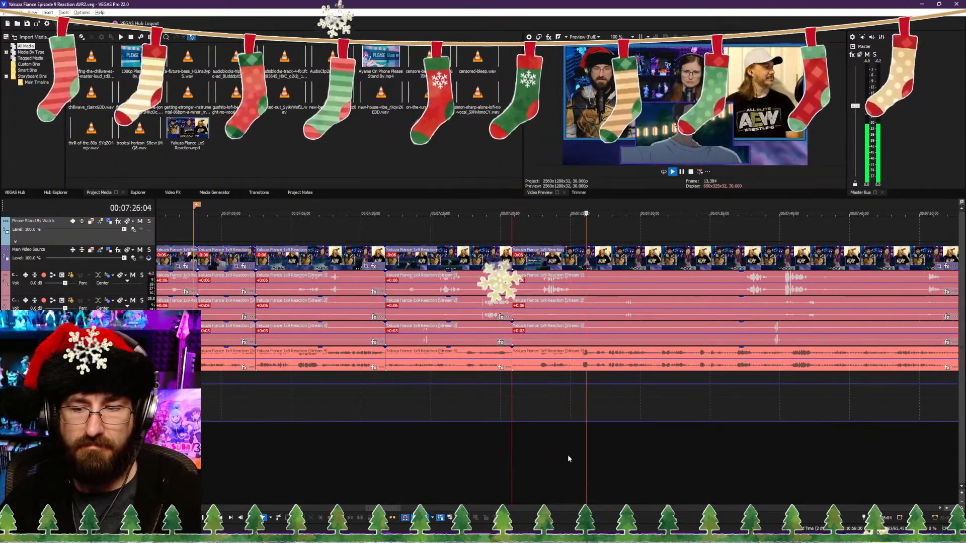
pyautogui.scroll(3, 568, 454)
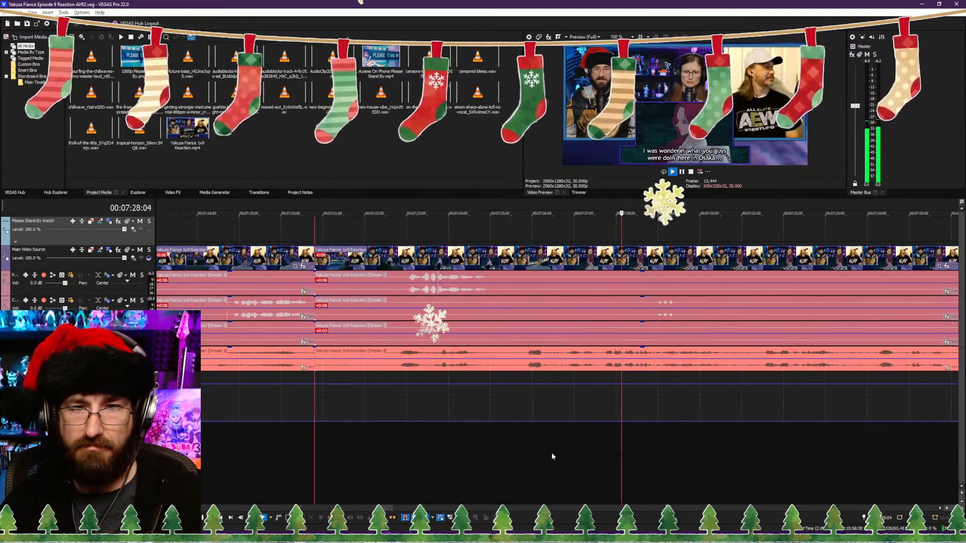
# Step: Replay the "Hey, it's been a while." line and split the clips at 00:07:26:16, just before the shot changes
pyautogui.click(460, 471)
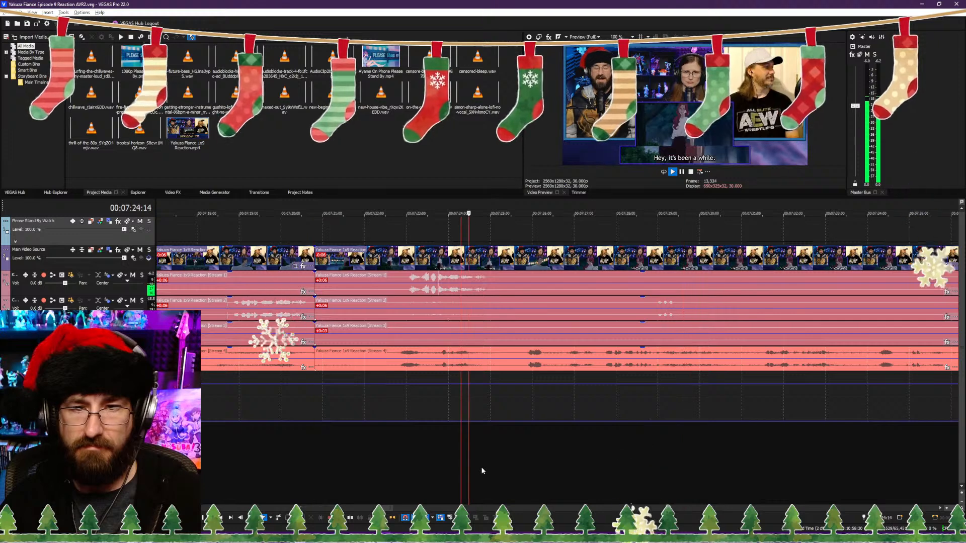
pyautogui.press('Return')
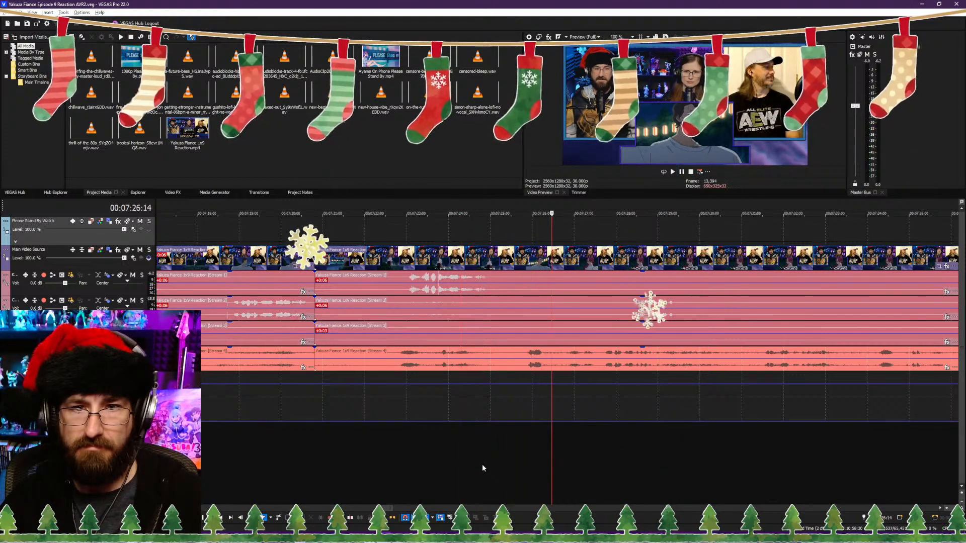
pyautogui.press('Right')
pyautogui.press('Right')
pyautogui.press('Right')
pyautogui.press('Right')
pyautogui.press('Right')
pyautogui.press('Right')
pyautogui.press('Right')
pyautogui.press('Right')
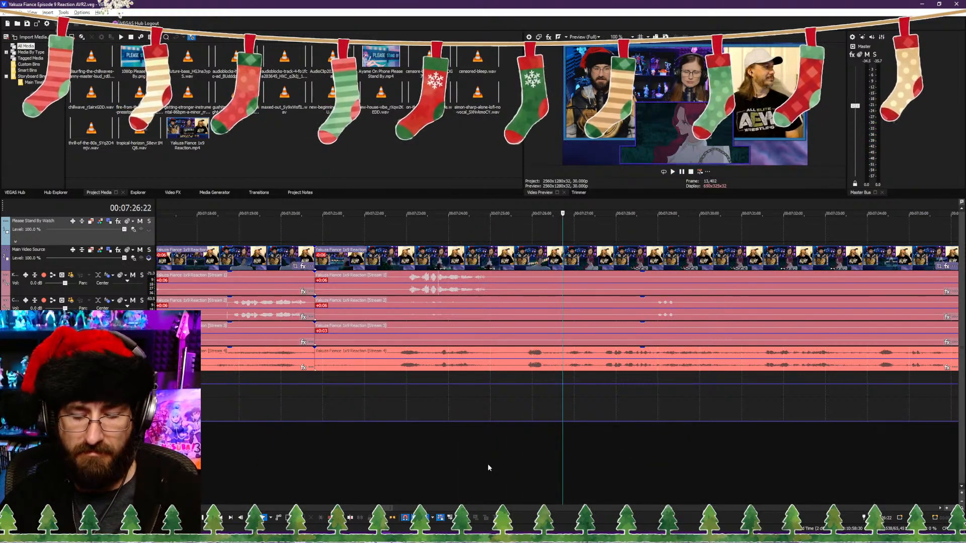
pyautogui.press('Left')
pyautogui.press('Left')
pyautogui.press('Left')
pyautogui.press('Left')
pyautogui.press('Left')
pyautogui.press('Left')
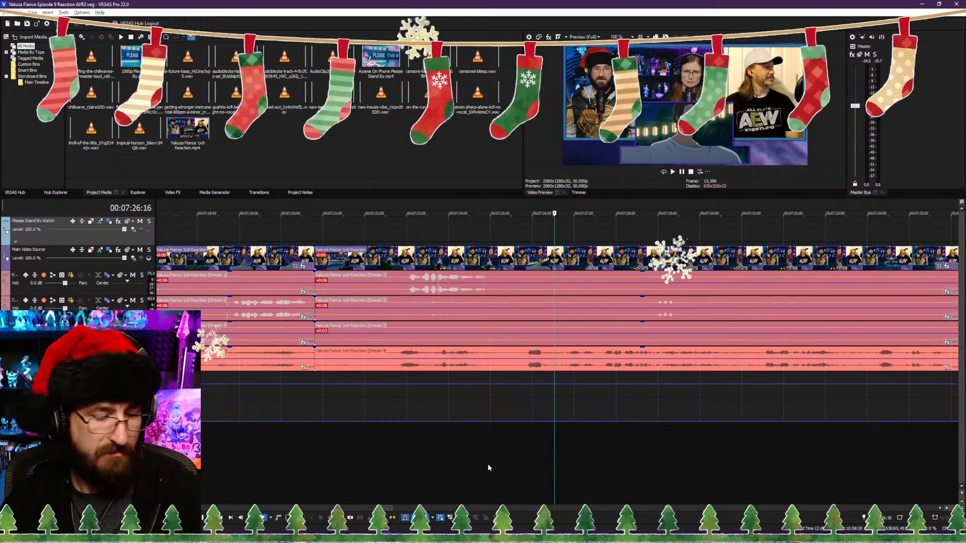
pyautogui.press('s')
# Step: Trim the clips after the 00:07:26:16 cut to start about 7.5 seconds further in, just before "You dumb bitch.", and save the project
pyautogui.scroll(-2, 678, 427)
pyautogui.click(632, 459)
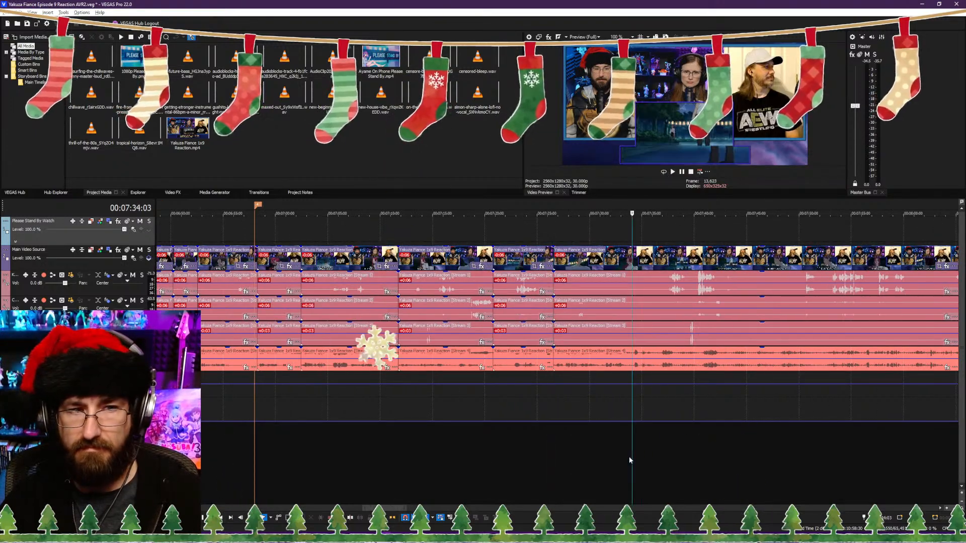
pyautogui.press('space')
pyautogui.scroll(2, 609, 460)
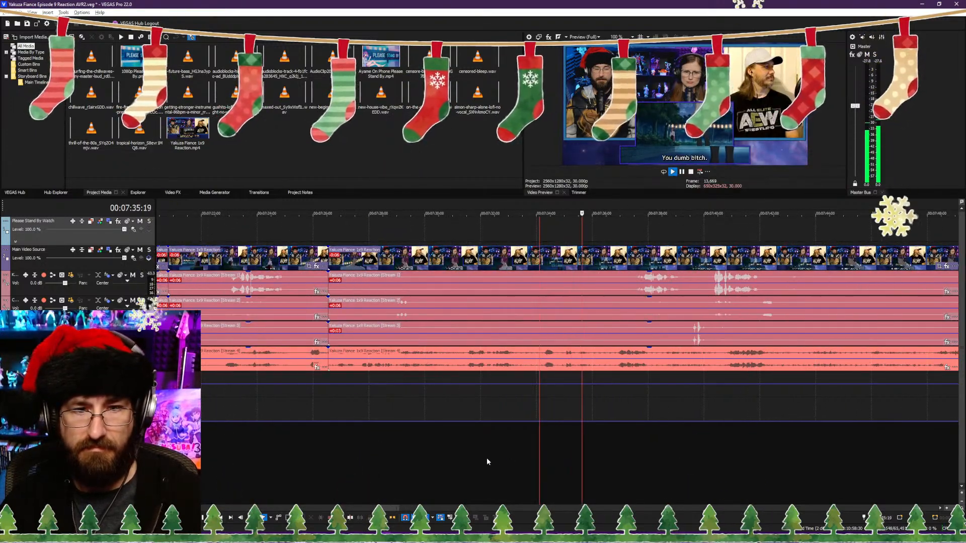
pyautogui.click(494, 457)
pyautogui.scroll(1, 554, 456)
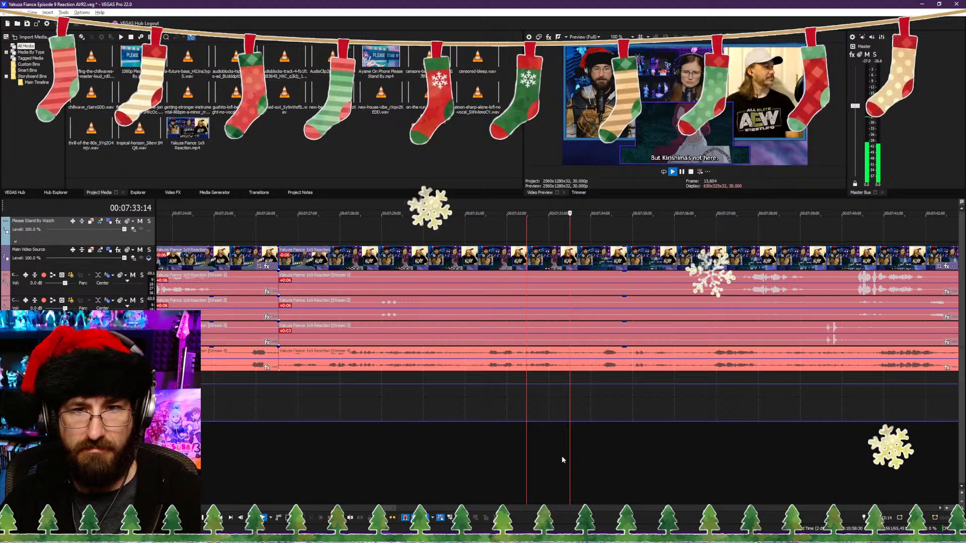
pyautogui.click(593, 451)
pyautogui.press('space')
pyautogui.hotkey('alt', '[')
pyautogui.press('space')
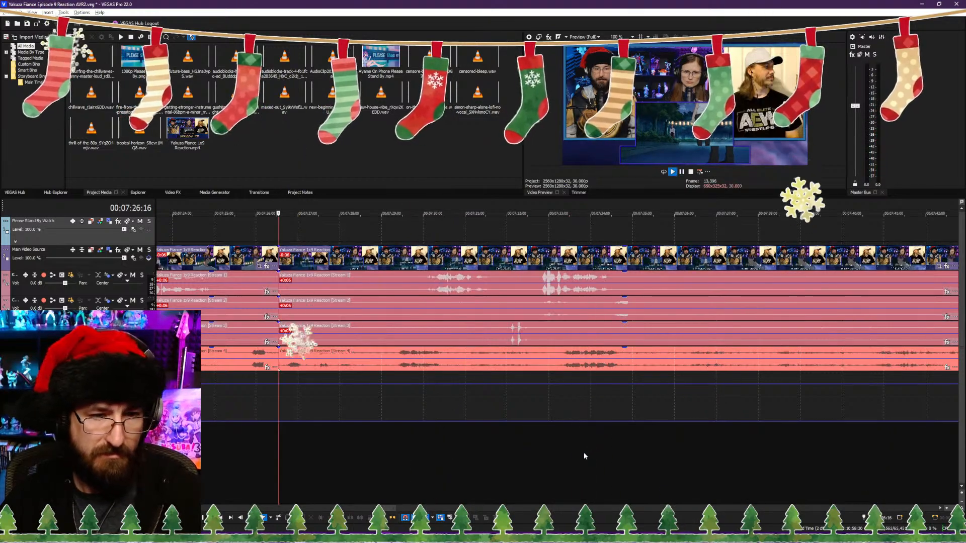
pyautogui.hotkey('ctrl', 's')
# Step: Trim the ends of the clips before the 00:07:26:16 cut back to 00:07:25:24, closing the gap, and play back the join
pyautogui.click(250, 452)
pyautogui.scroll(-1, 352, 450)
pyautogui.scroll(1, 473, 446)
pyautogui.click(484, 445)
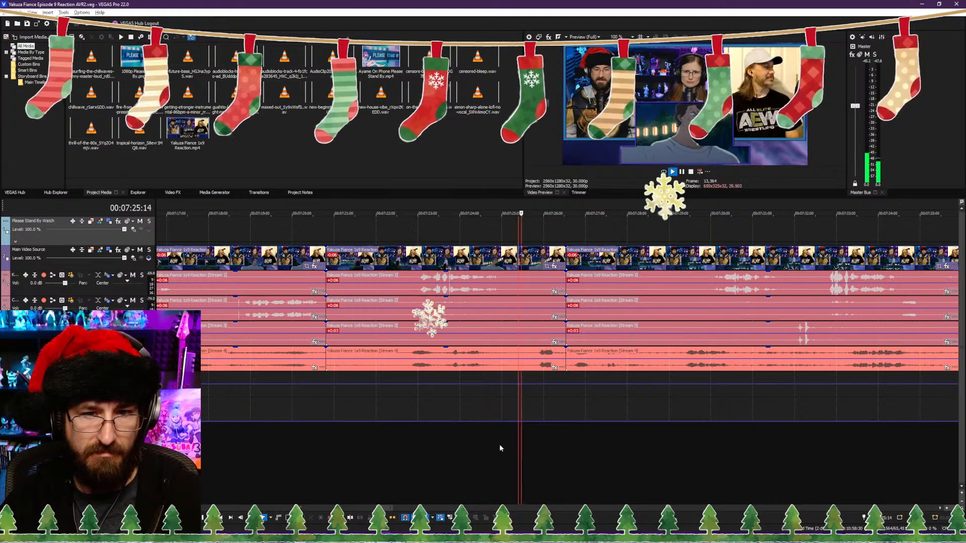
pyautogui.press('space')
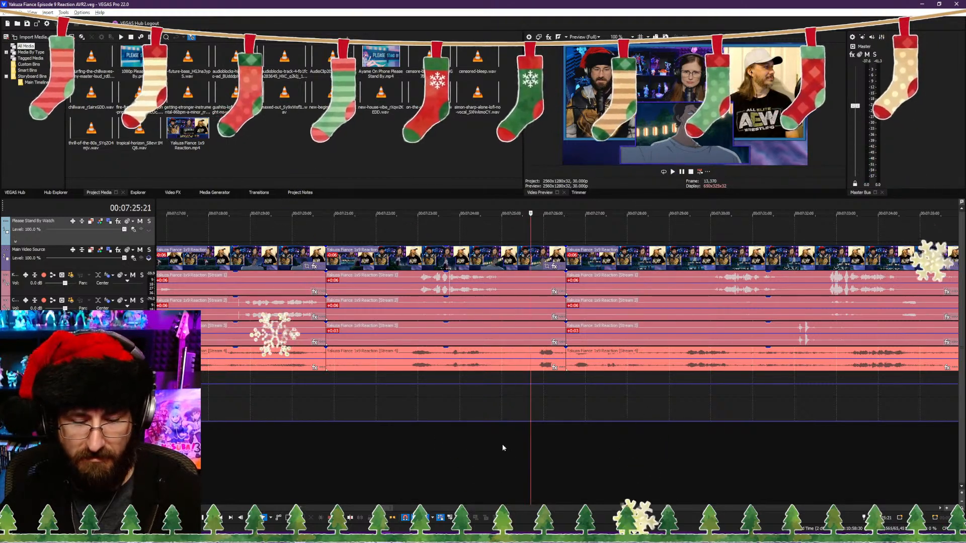
pyautogui.press('Right')
pyautogui.press('Right')
pyautogui.press('Right')
pyautogui.hotkey('alt', ']')
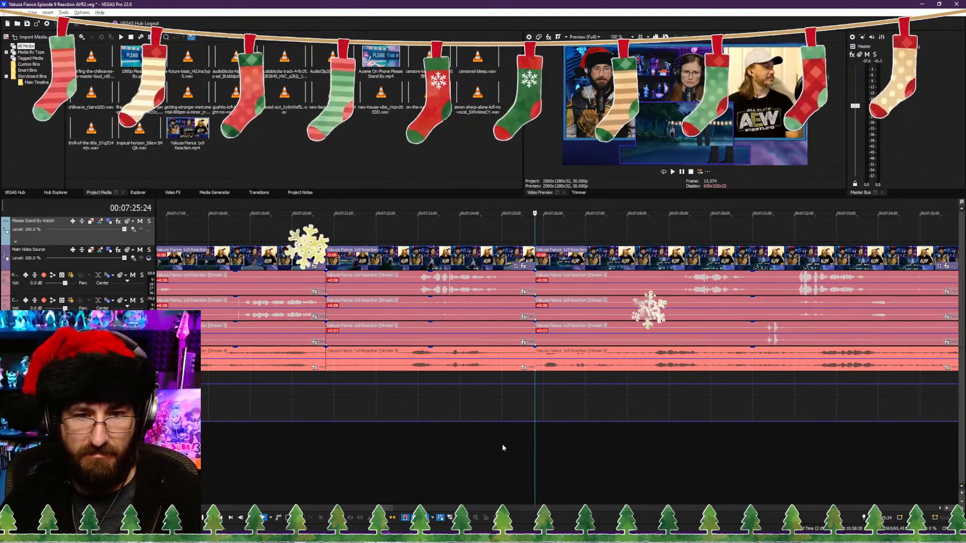
pyautogui.press('space')
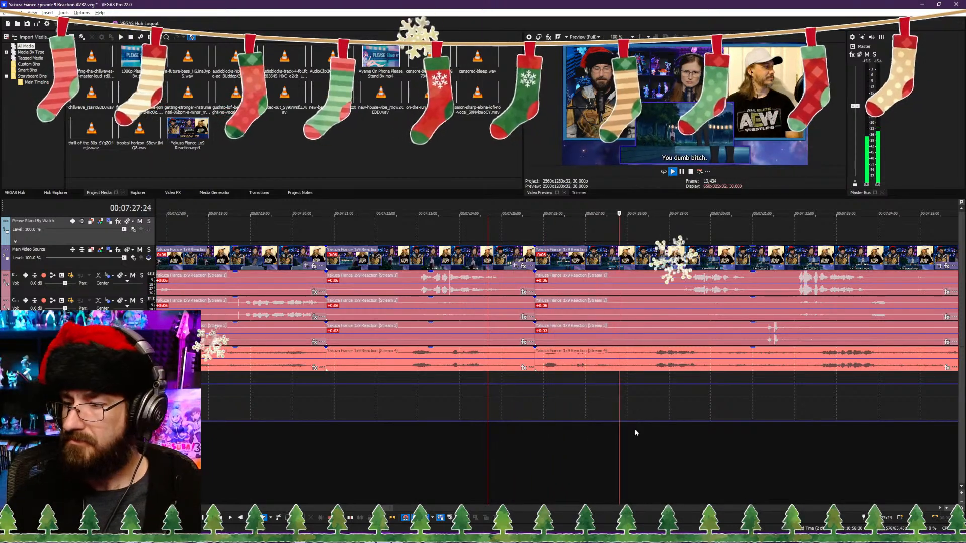
# Step: Split the clips at 00:07:34:09, at the end of the "you screwed with the wrong guy!" line
pyautogui.scroll(-2, 657, 424)
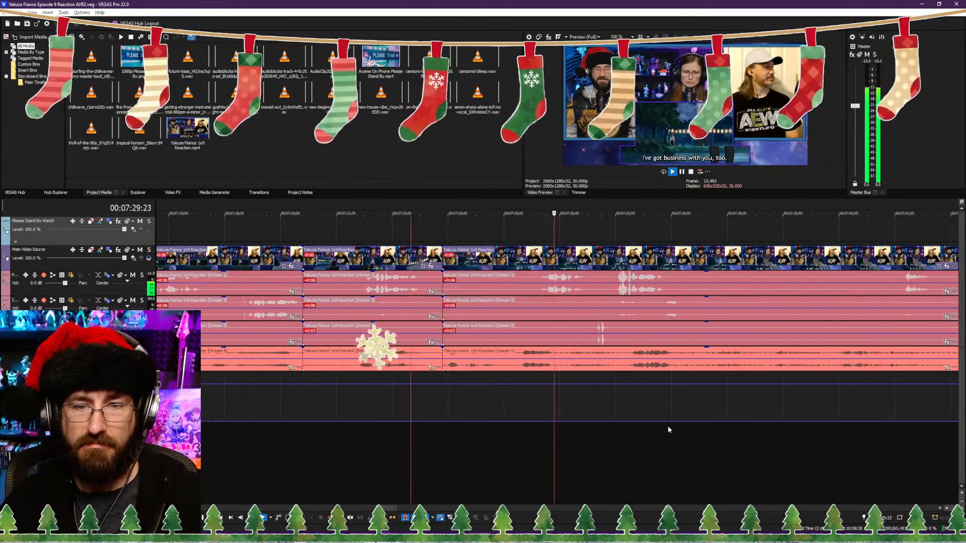
pyautogui.scroll(-1, 667, 428)
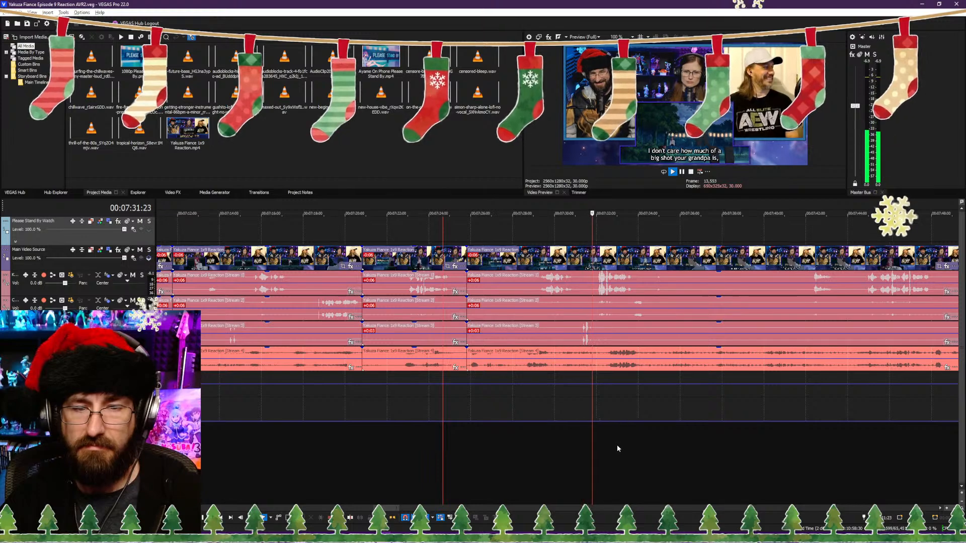
pyautogui.scroll(-1, 584, 444)
pyautogui.scroll(-1, 559, 443)
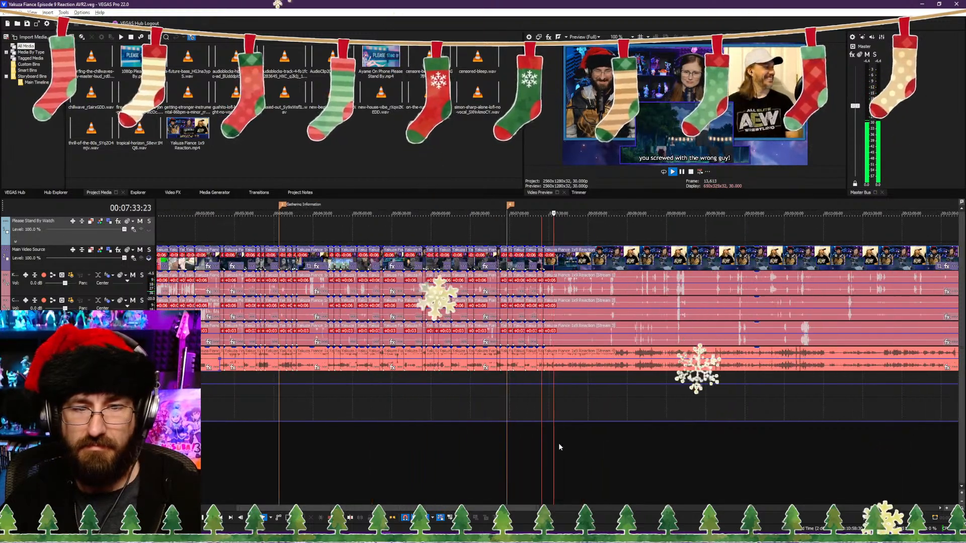
pyautogui.scroll(4, 558, 445)
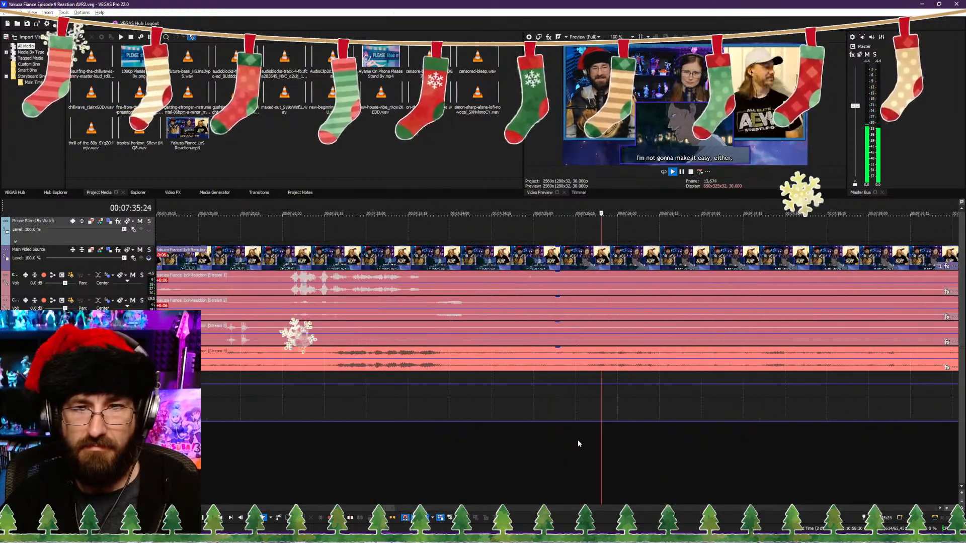
pyautogui.click(423, 452)
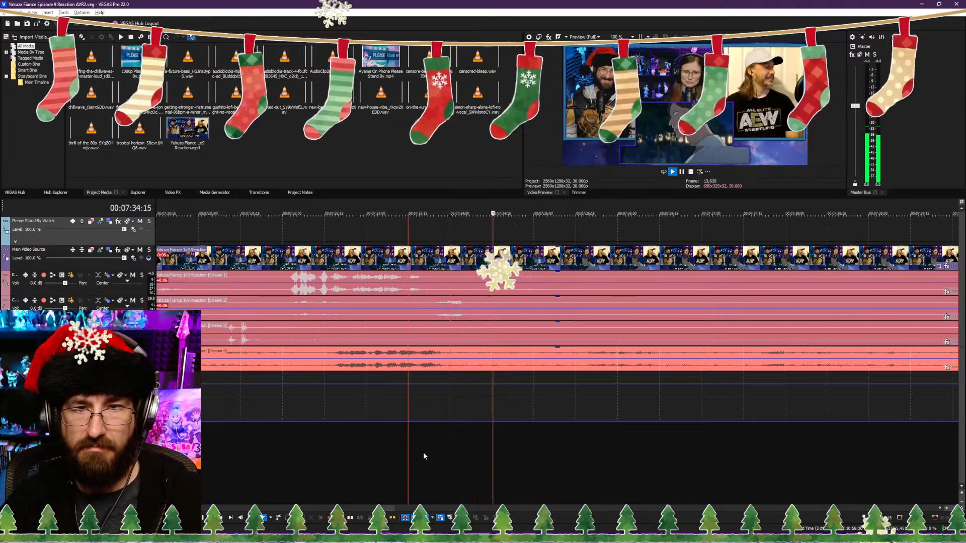
pyautogui.press('space')
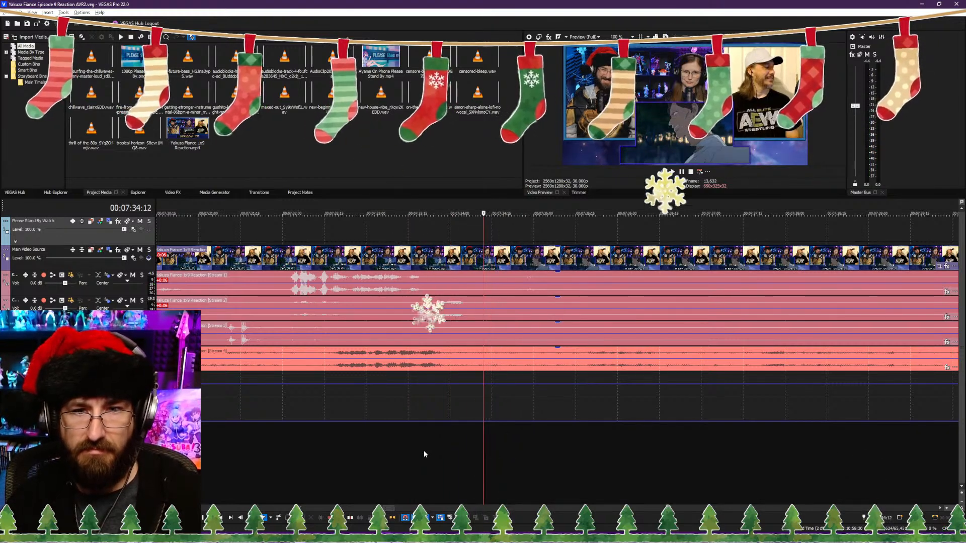
pyautogui.press('Left')
pyautogui.press('Left')
pyautogui.press('Left')
pyautogui.press('Left')
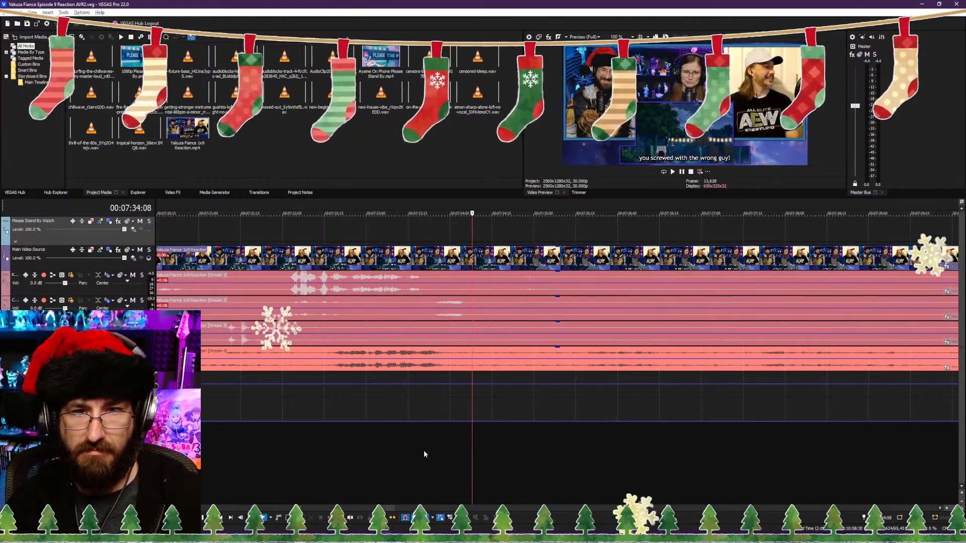
pyautogui.press('Right')
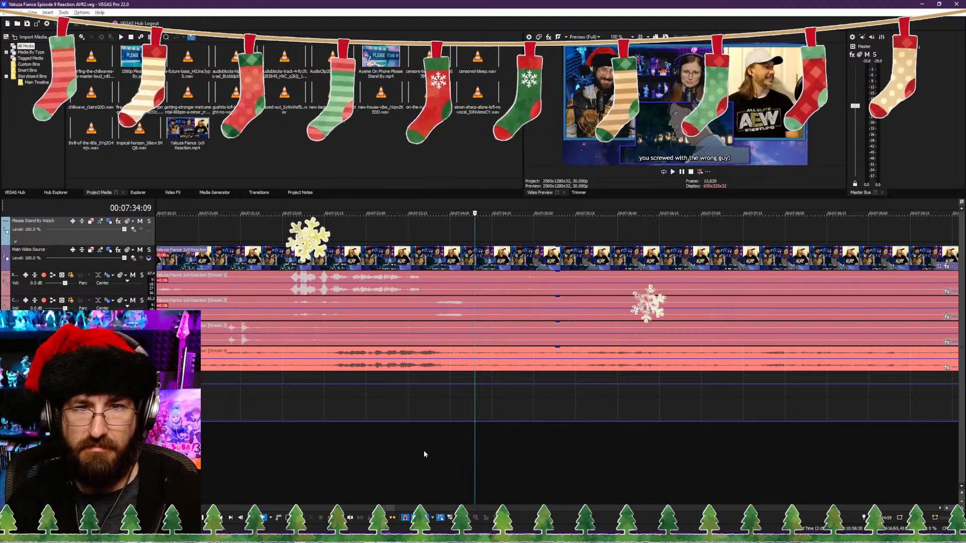
pyautogui.press('s')
# Step: Review the footage following the 00:07:34:09 cut, undo that split, and keep playing through the scene
pyautogui.scroll(-5, 646, 466)
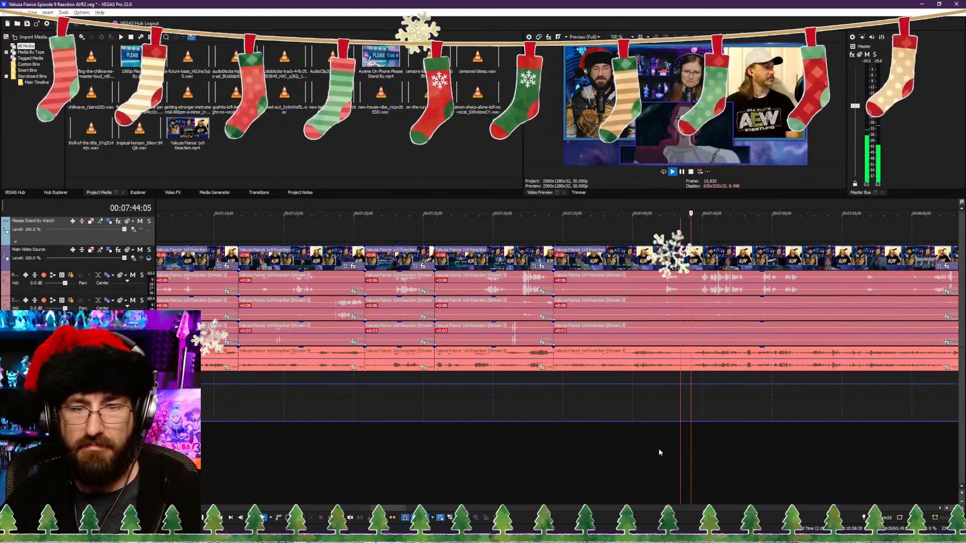
pyautogui.click(594, 449)
pyautogui.scroll(2, 579, 454)
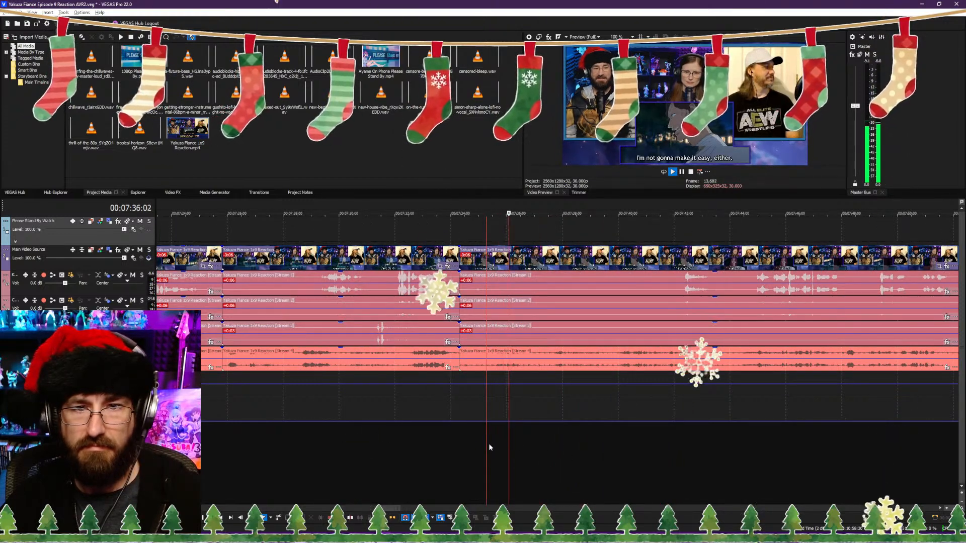
pyautogui.click(444, 446)
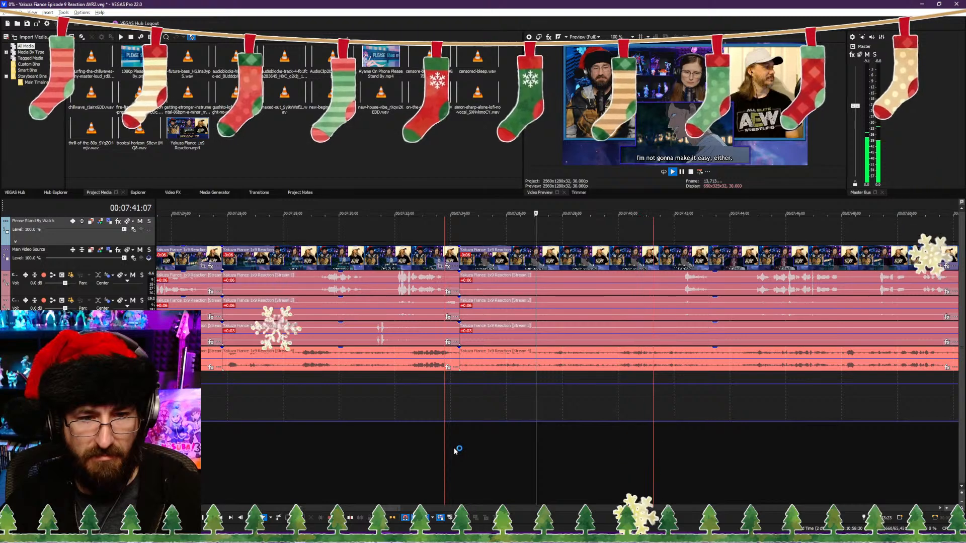
pyautogui.click(473, 452)
pyautogui.click(451, 456)
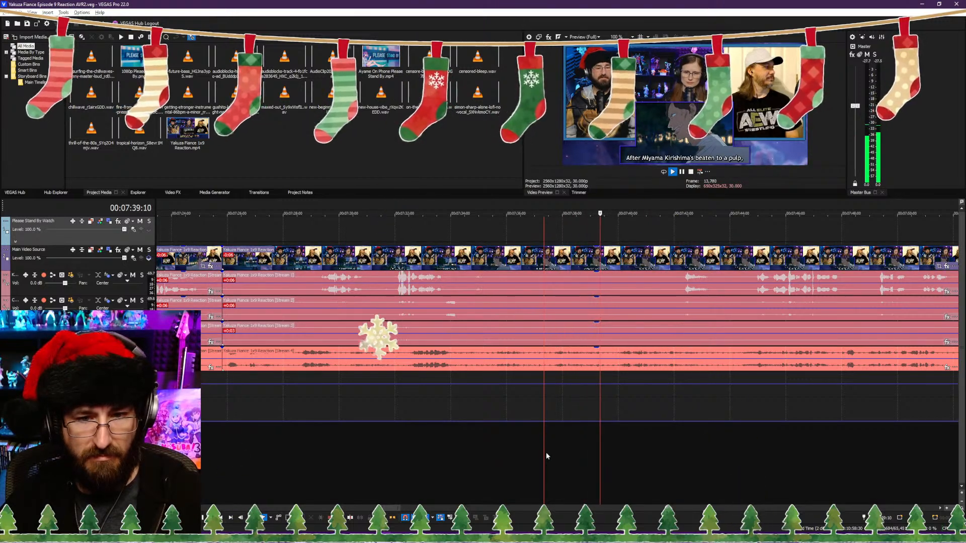
pyautogui.scroll(-4, 655, 450)
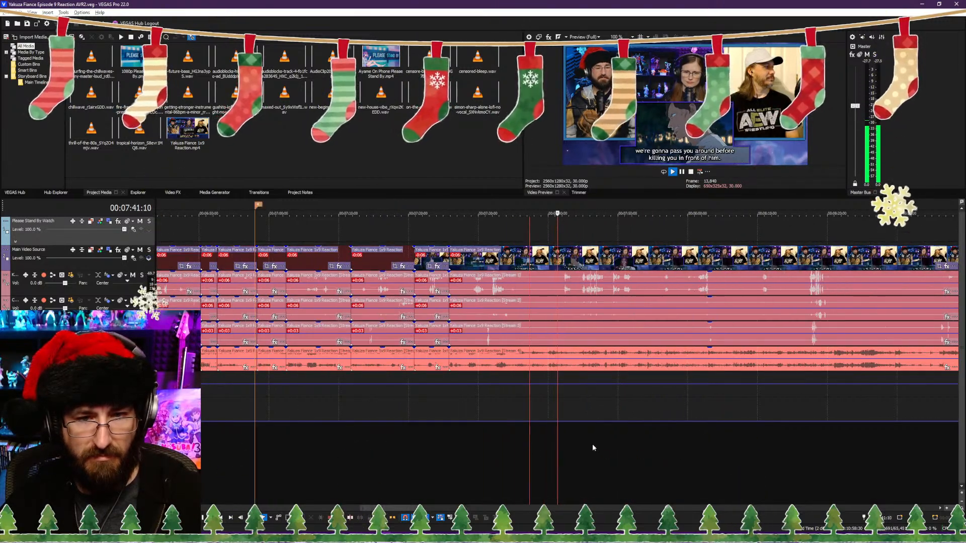
pyautogui.scroll(4, 581, 437)
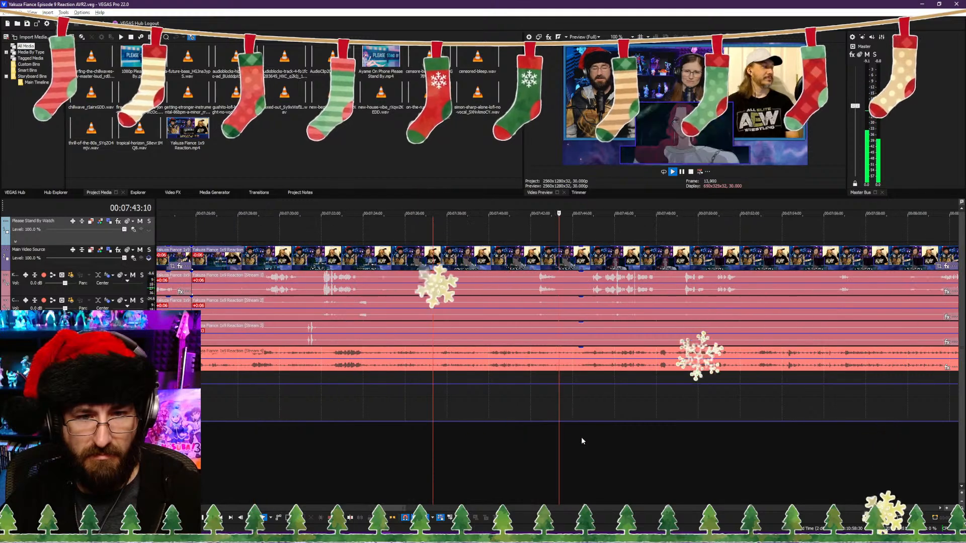
# Step: Split the clips at 00:07:34:09, at the end of the "you screwed with the wrong guy!" line
pyautogui.click(368, 439)
pyautogui.scroll(3, 427, 435)
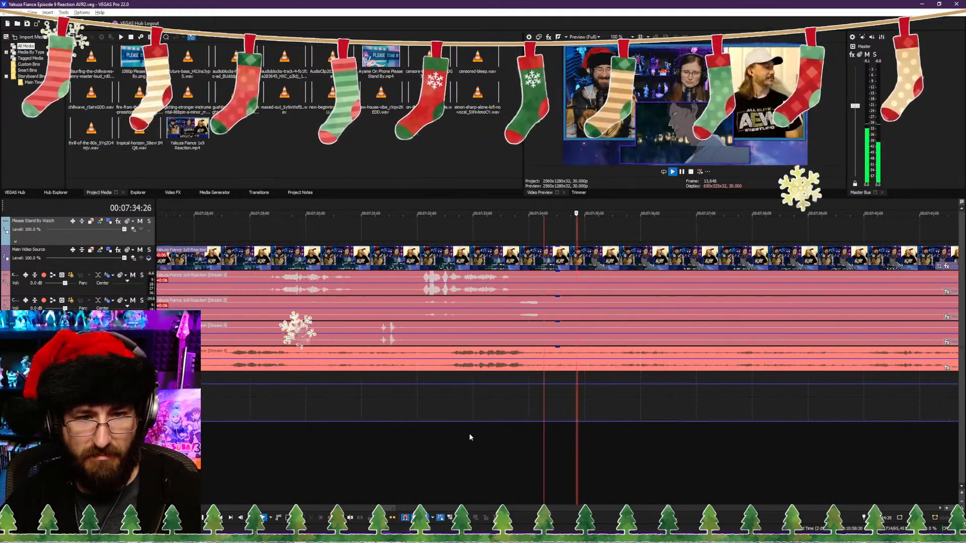
pyautogui.click(470, 438)
pyautogui.press('Return')
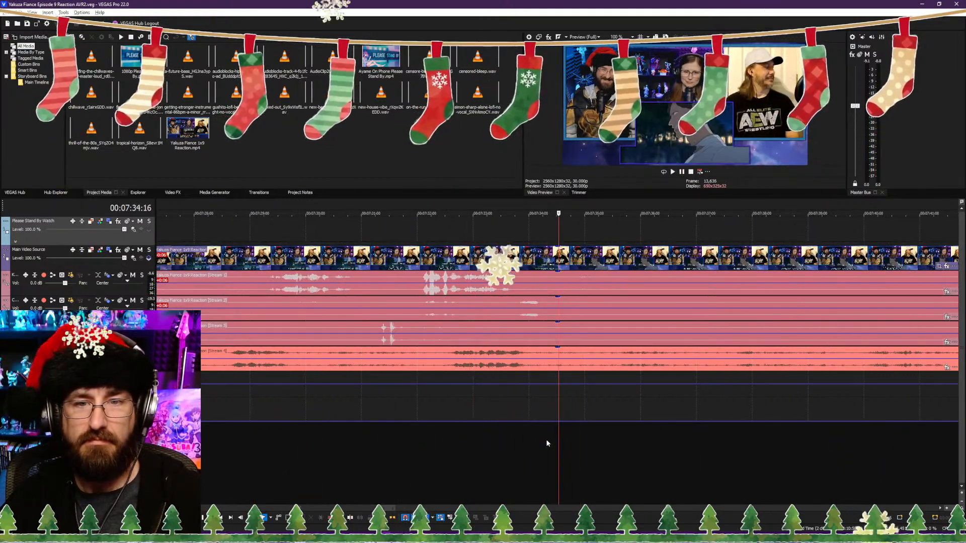
pyautogui.click(549, 440)
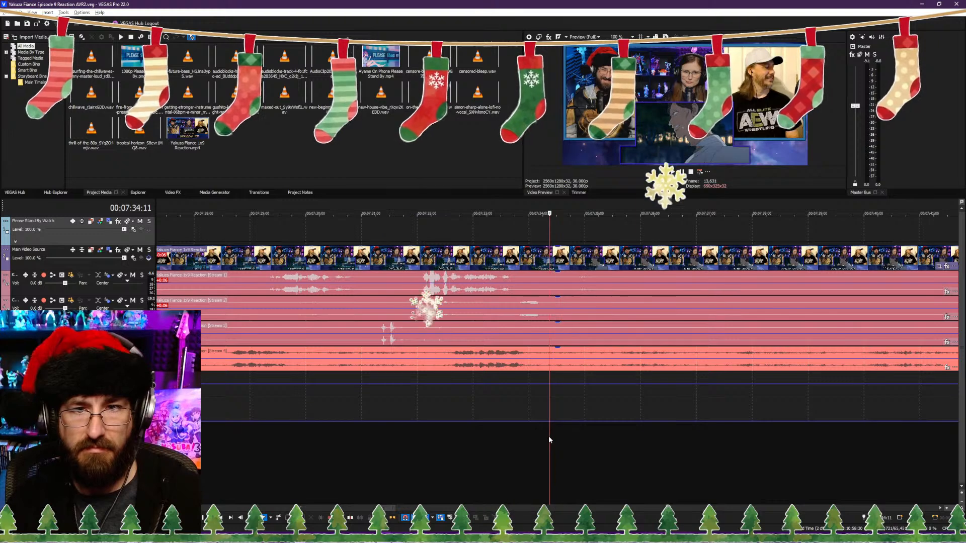
pyautogui.press('Left')
pyautogui.press('Left')
pyautogui.press('Left')
pyautogui.press('Right')
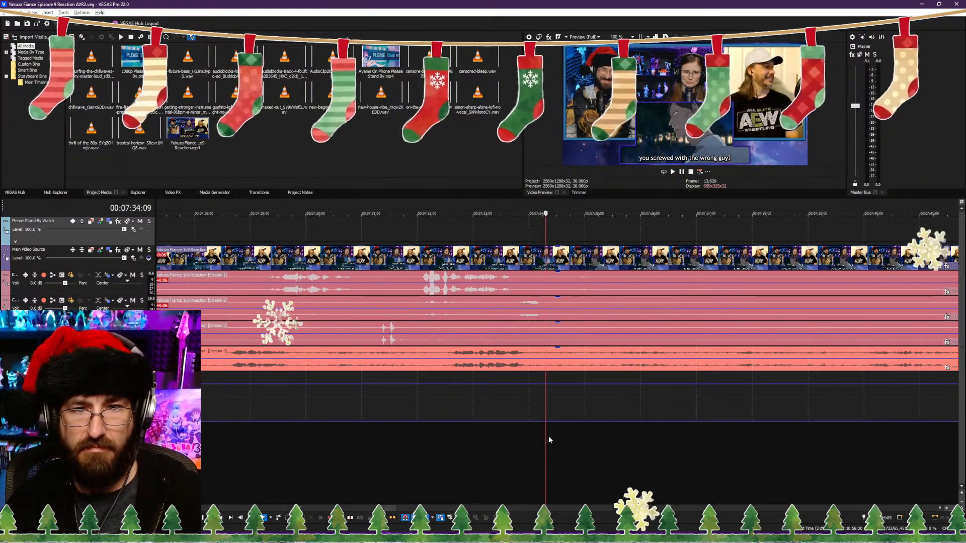
pyautogui.press('s')
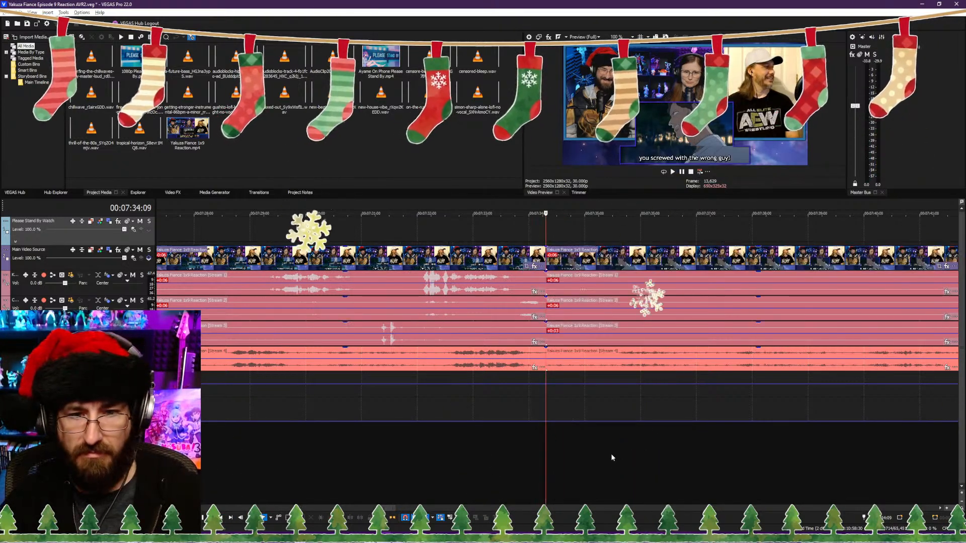
# Step: Play through the footage after the 00:07:34:09 cut and split the clips at 00:07:36:01, during "I'm not gonna make it easy, either."
pyautogui.press('space')
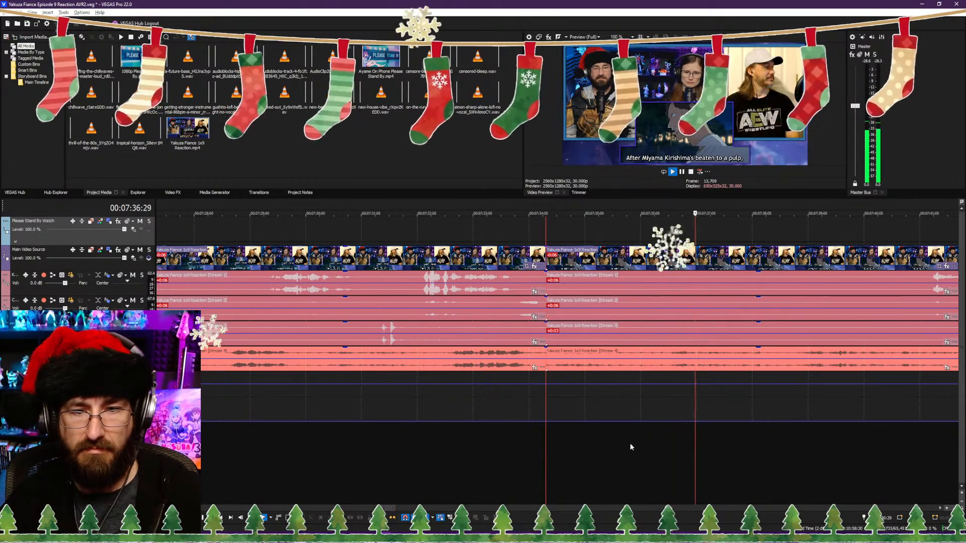
pyautogui.scroll(-4, 656, 443)
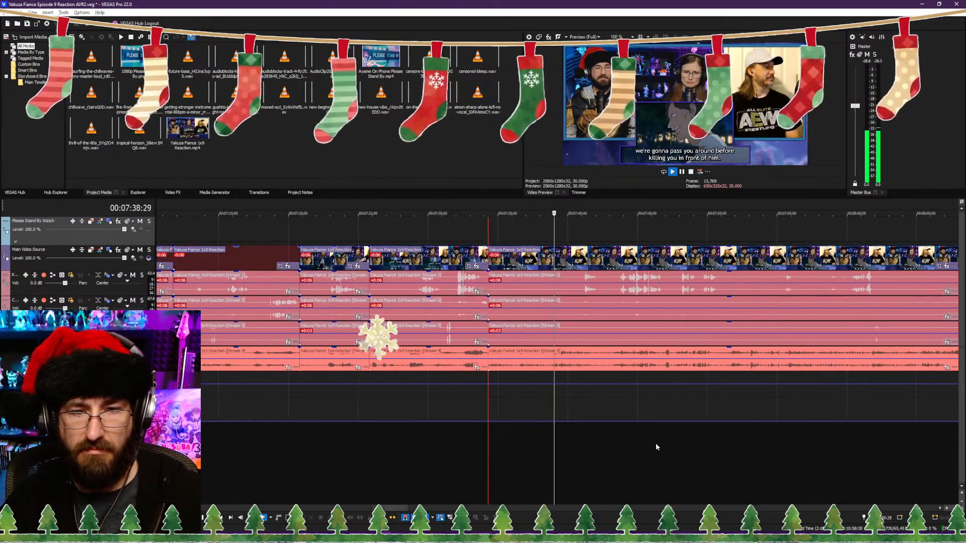
pyautogui.scroll(3, 634, 443)
pyautogui.click(305, 442)
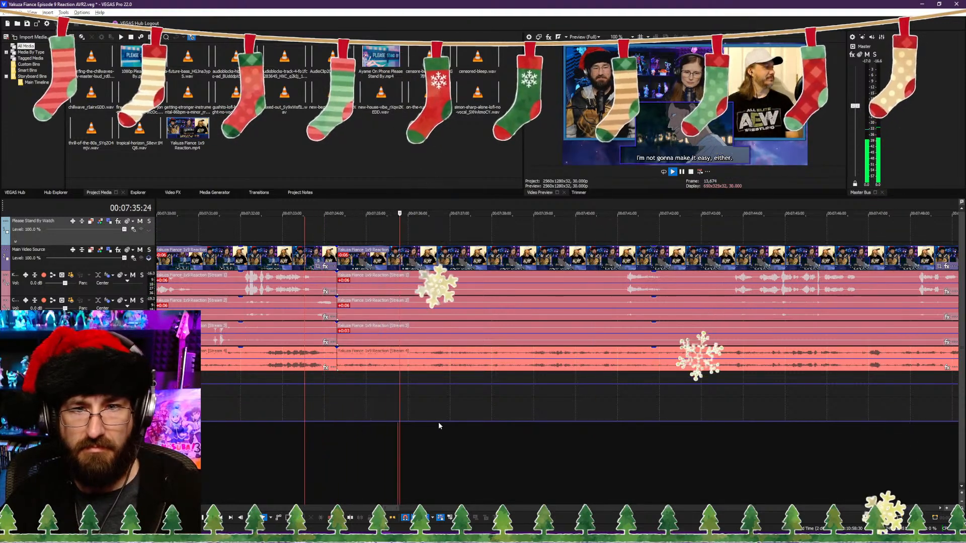
pyautogui.click(405, 428)
pyautogui.press('space')
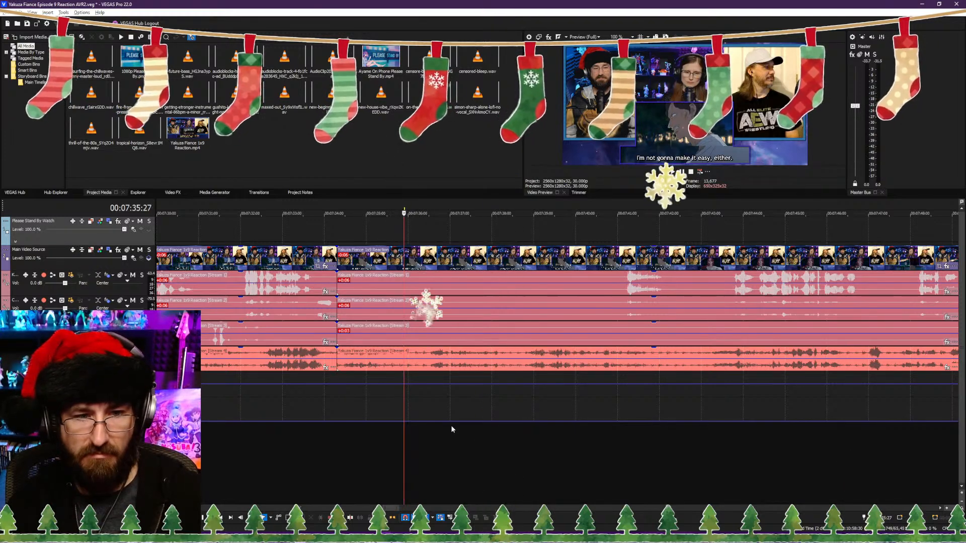
pyautogui.press('space')
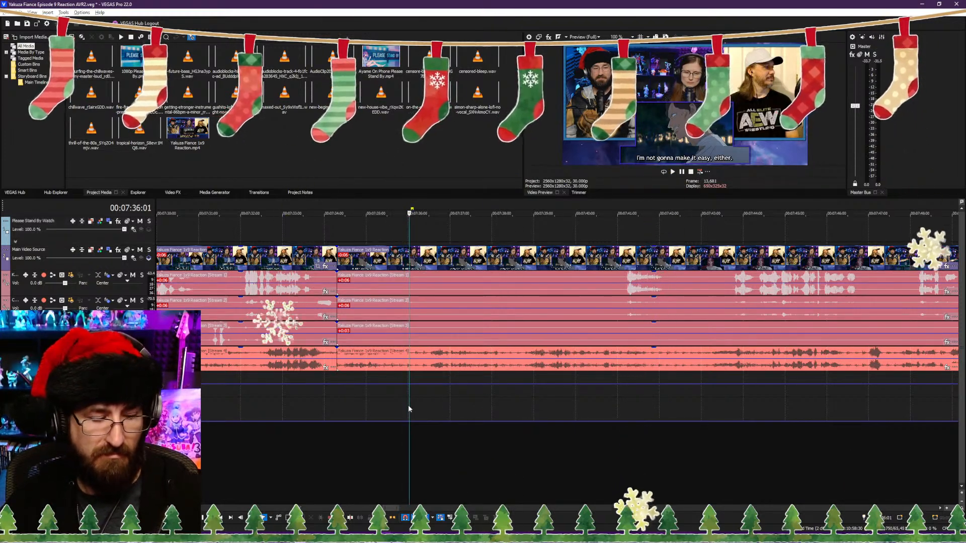
pyautogui.press('s')
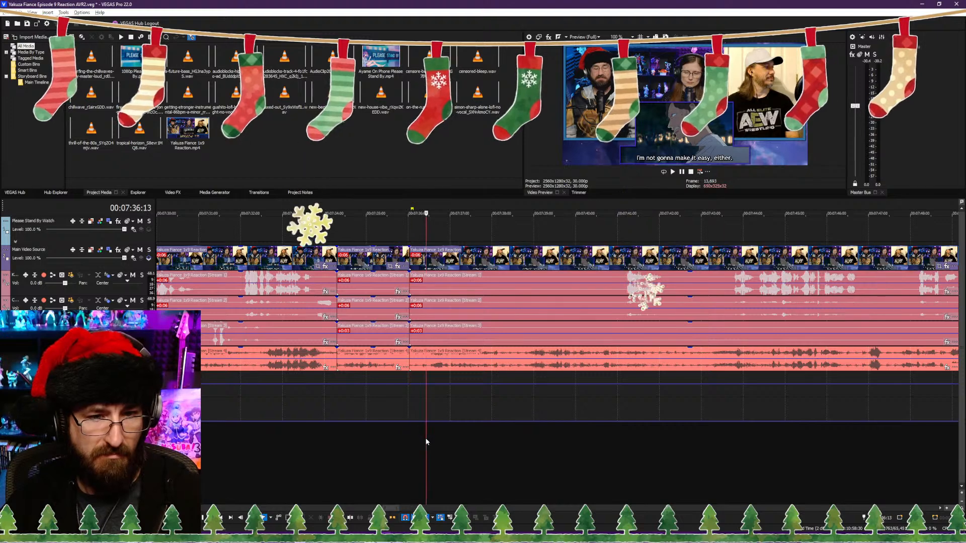
# Step: Trim the clips after the 00:07:36:01 cut to start about half a second further in, save the project, and play back the join
pyautogui.press('space')
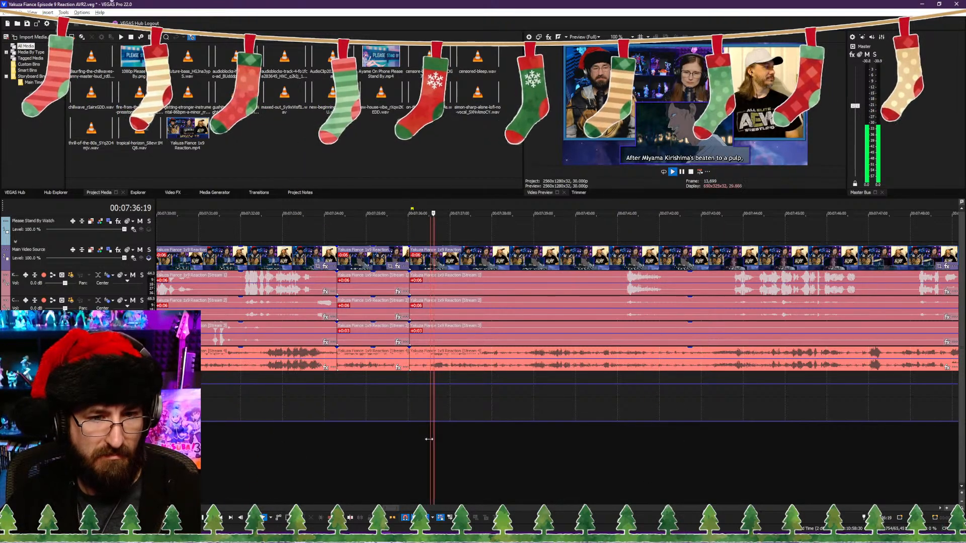
pyautogui.press('space')
pyautogui.click(375, 447)
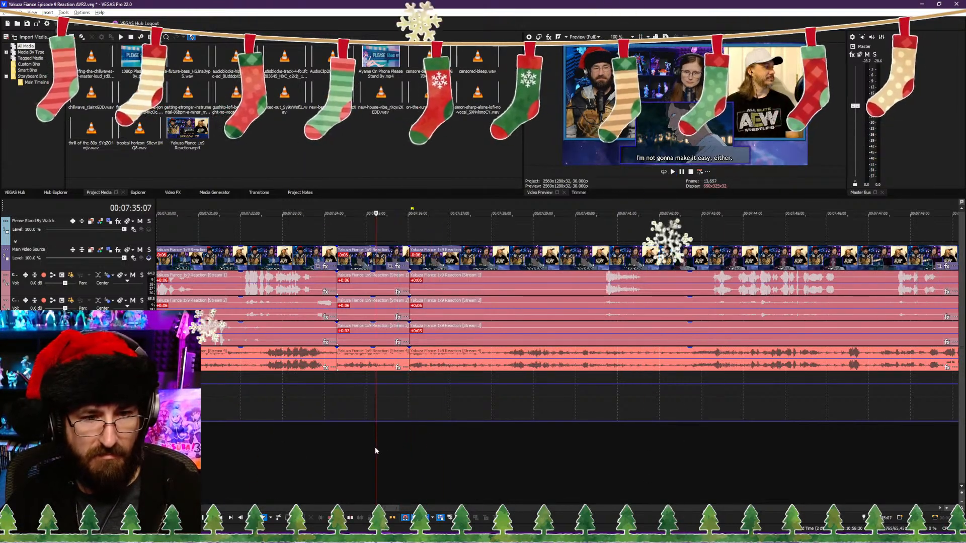
pyautogui.press('space')
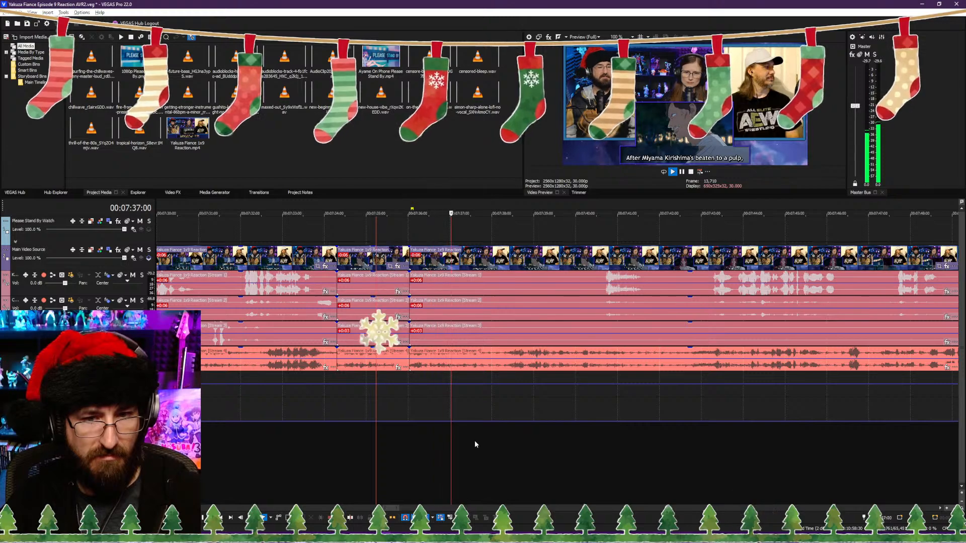
# Step: Play on past the "Dude's a total masochist" line and split the clips at 00:07:56:16
pyautogui.scroll(-2, 528, 441)
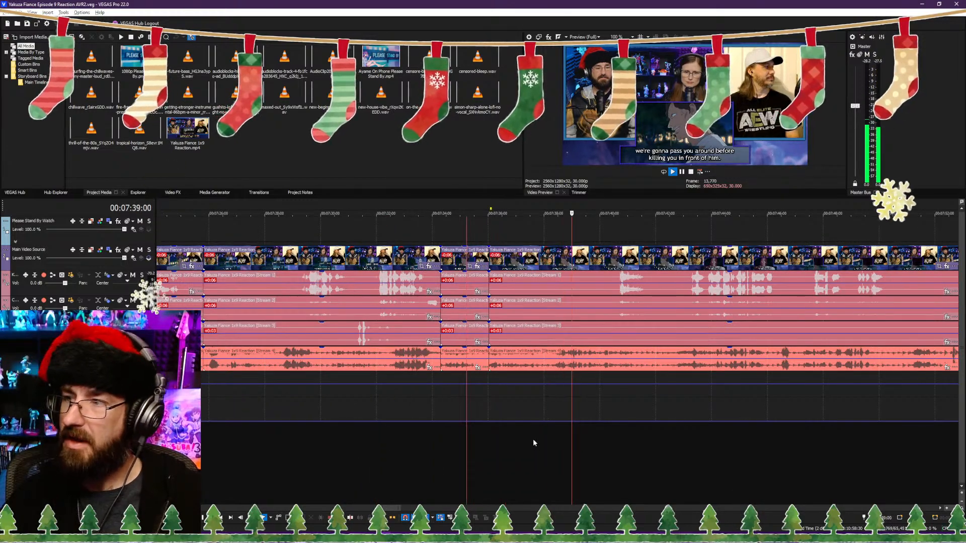
pyautogui.scroll(-1, 533, 439)
pyautogui.scroll(-3, 597, 451)
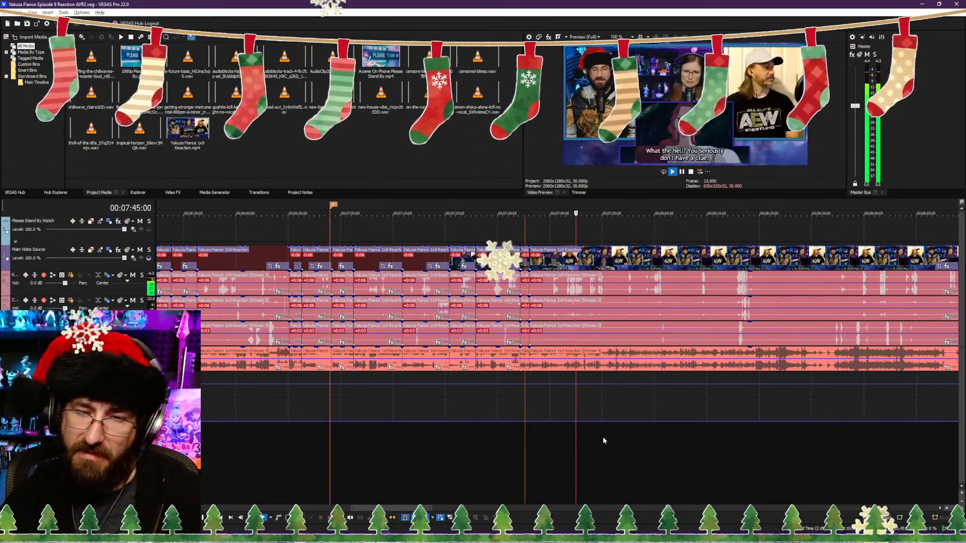
pyautogui.scroll(5, 583, 451)
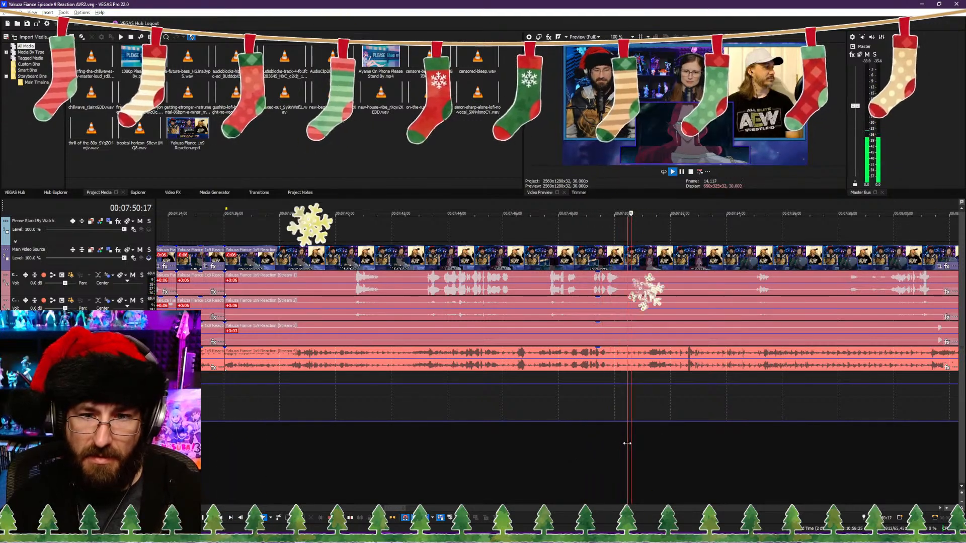
pyautogui.scroll(-1, 636, 443)
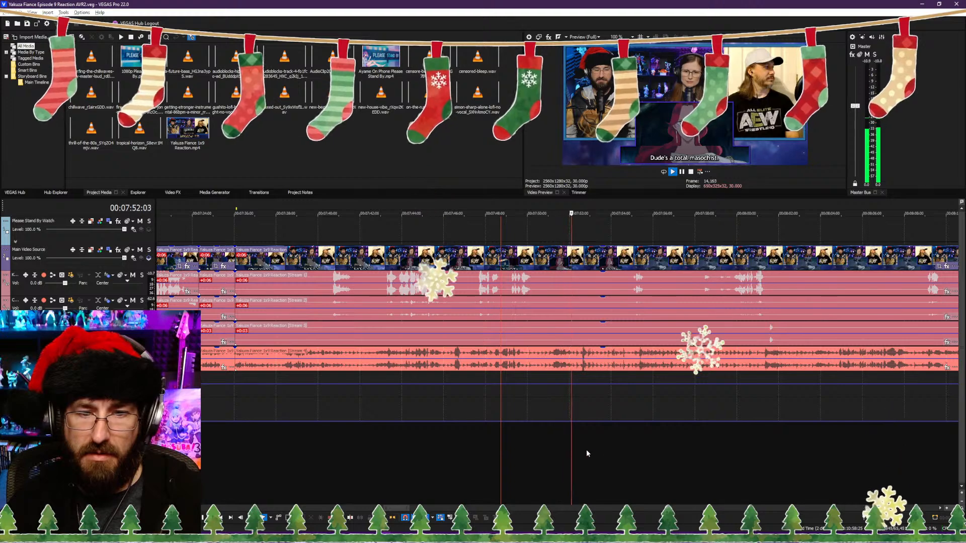
pyautogui.click(622, 449)
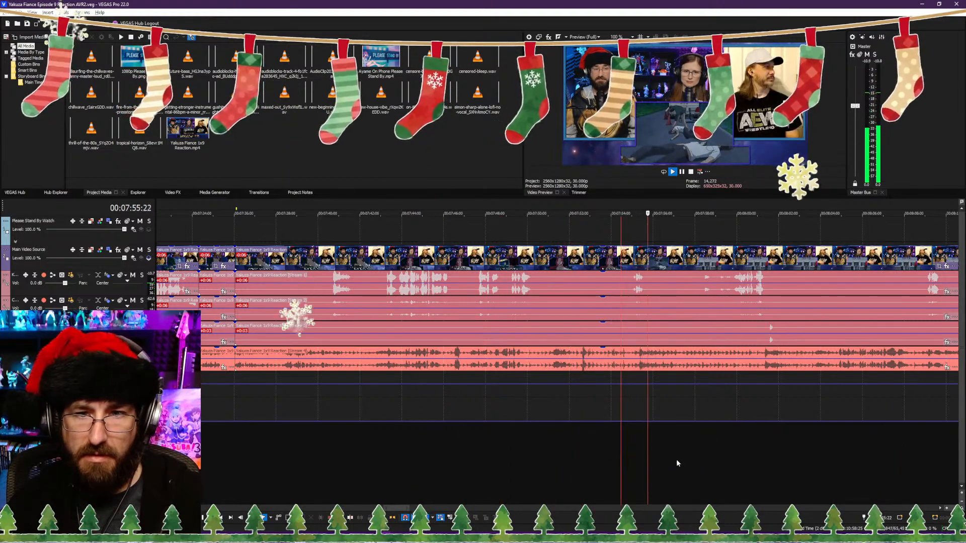
pyautogui.press('s')
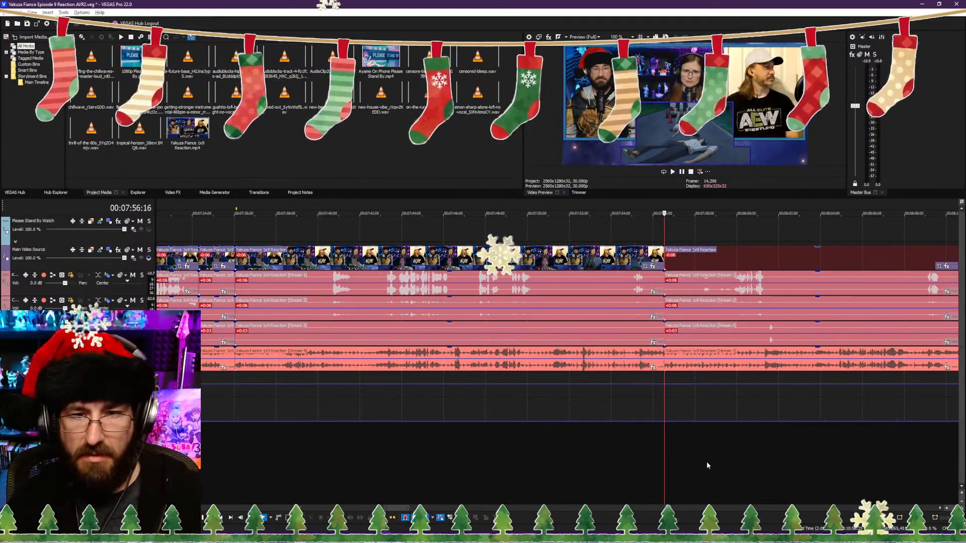
# Step: Trim the clips after the 00:07:56:16 cut to start about 1.3 seconds further in, save the project, and play back the join
pyautogui.scroll(2, 702, 470)
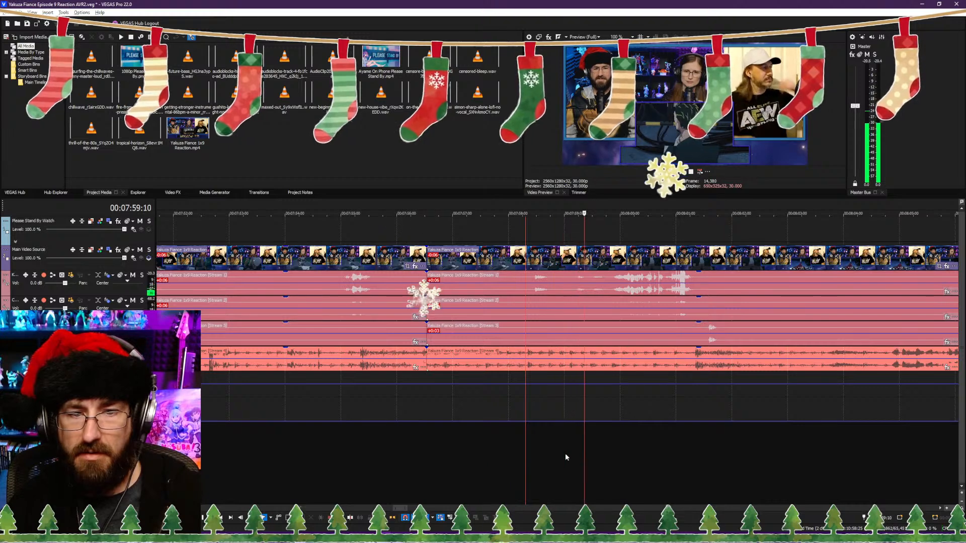
pyautogui.click(507, 453)
pyautogui.click(507, 452)
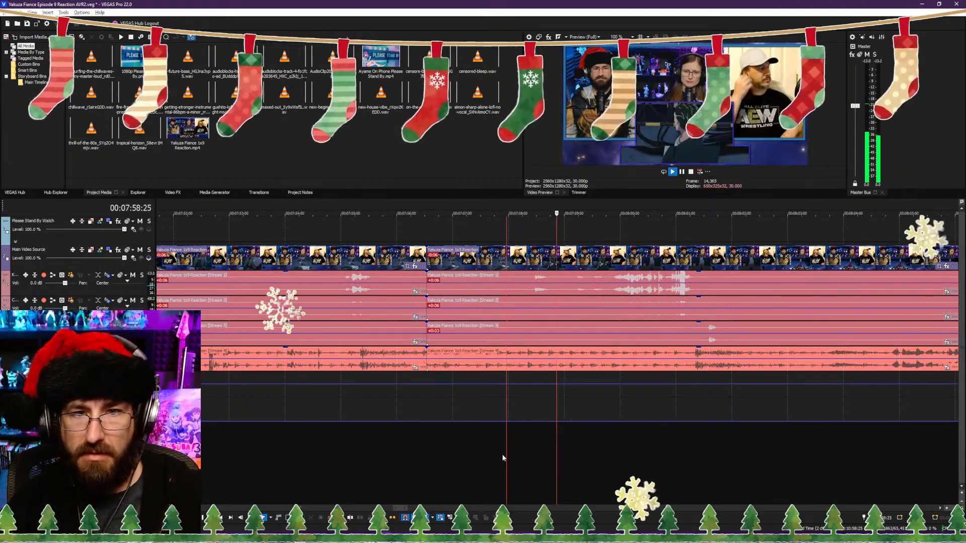
pyautogui.click(499, 460)
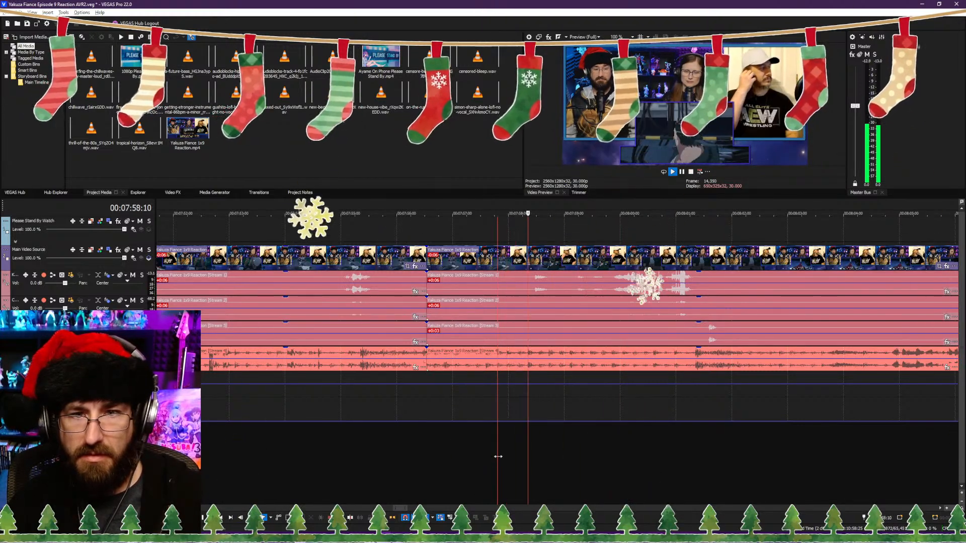
pyautogui.press('space')
pyautogui.hotkey('alt', '[')
pyautogui.hotkey('ctrl', 's')
pyautogui.press('space')
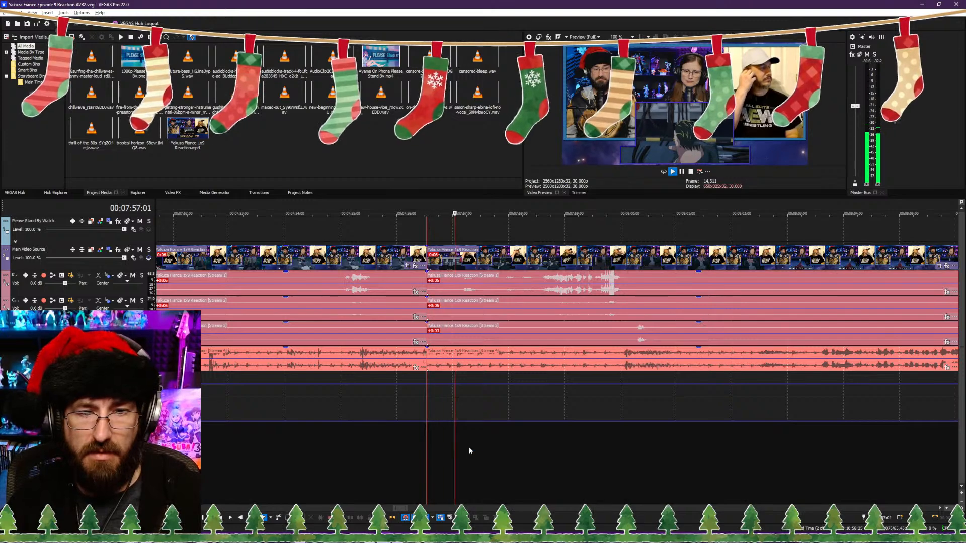
# Step: Play through the next part of the scene and split the clips at 00:08:01:26
pyautogui.scroll(-5, 511, 444)
pyautogui.scroll(5, 546, 445)
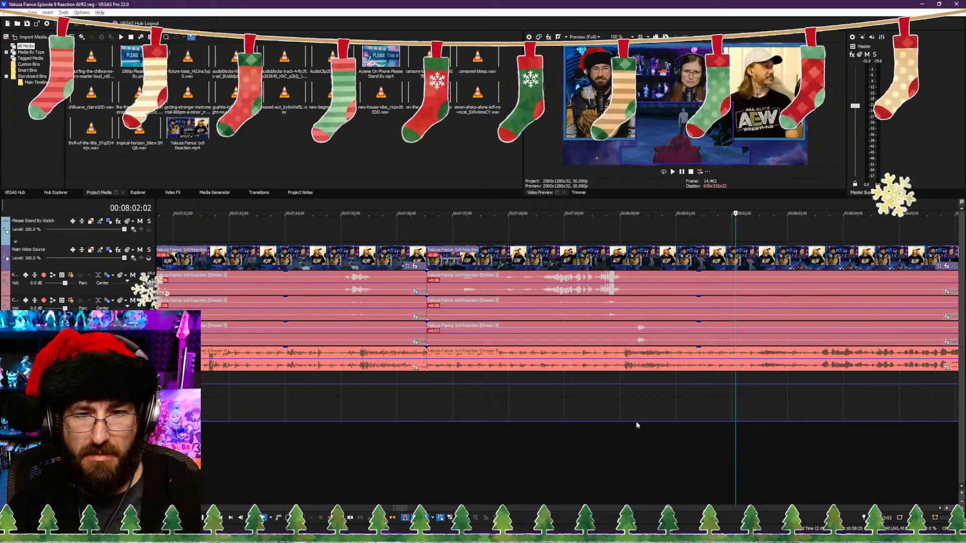
pyautogui.click(722, 414)
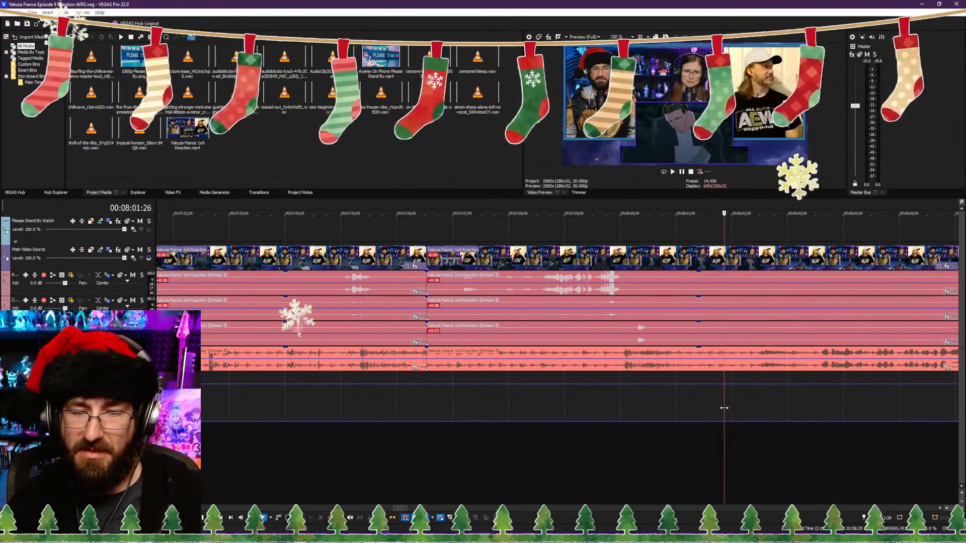
pyautogui.click(720, 414)
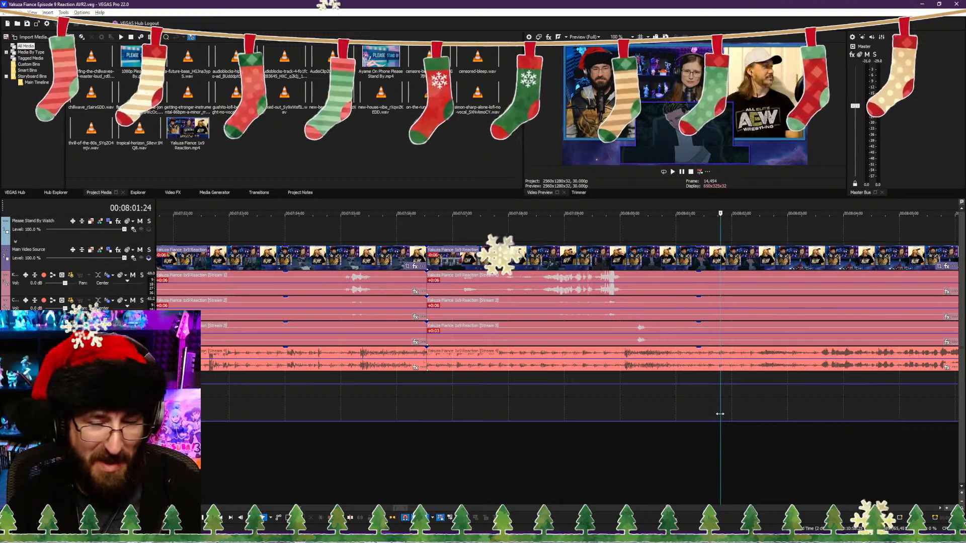
pyautogui.click(723, 416)
pyautogui.press('s')
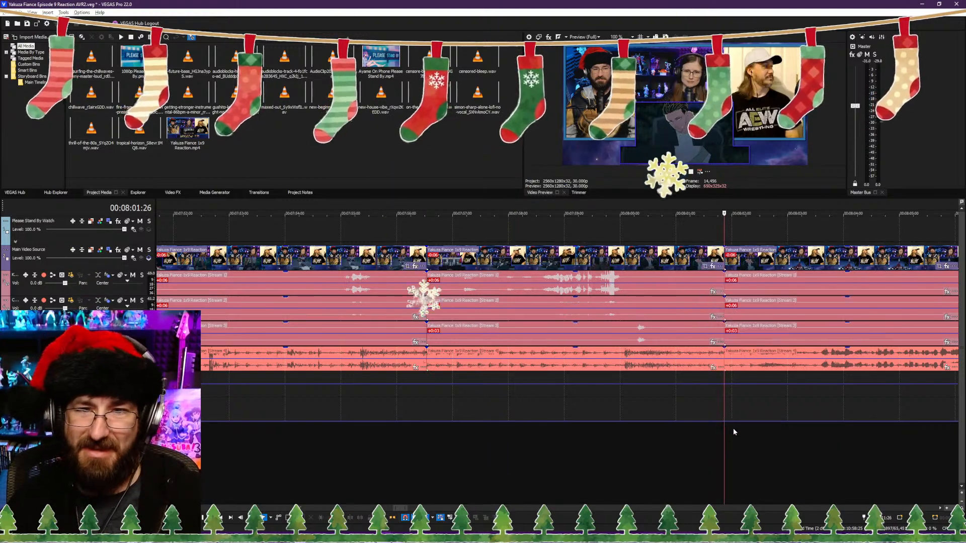
# Step: Review the footage after the 00:08:01:26 cut, around the start of the "Honestly, the fact that I was even able to find you" line
pyautogui.scroll(-2, 732, 428)
pyautogui.click(631, 445)
pyautogui.press('space')
pyautogui.scroll(1, 626, 445)
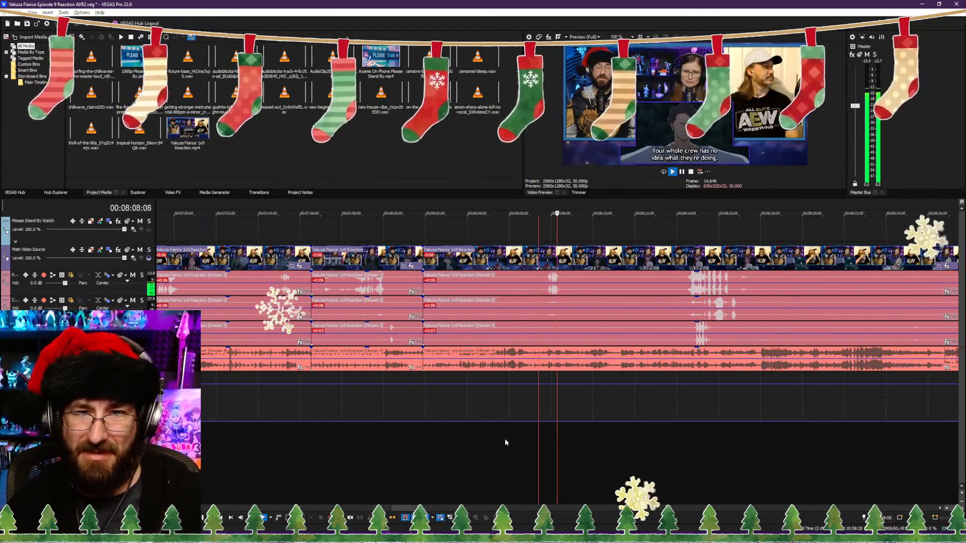
pyautogui.click(476, 462)
pyautogui.scroll(3, 508, 461)
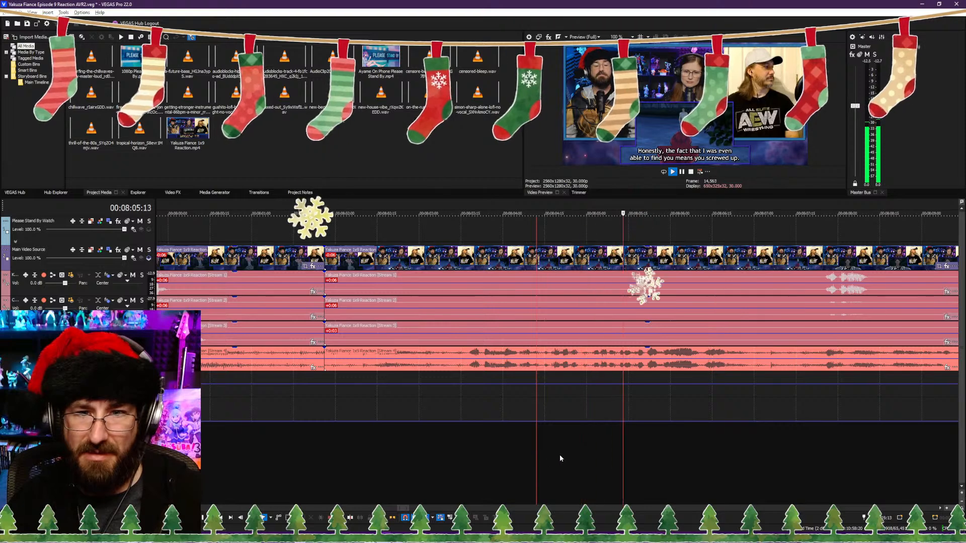
pyautogui.click(464, 463)
pyautogui.click(448, 462)
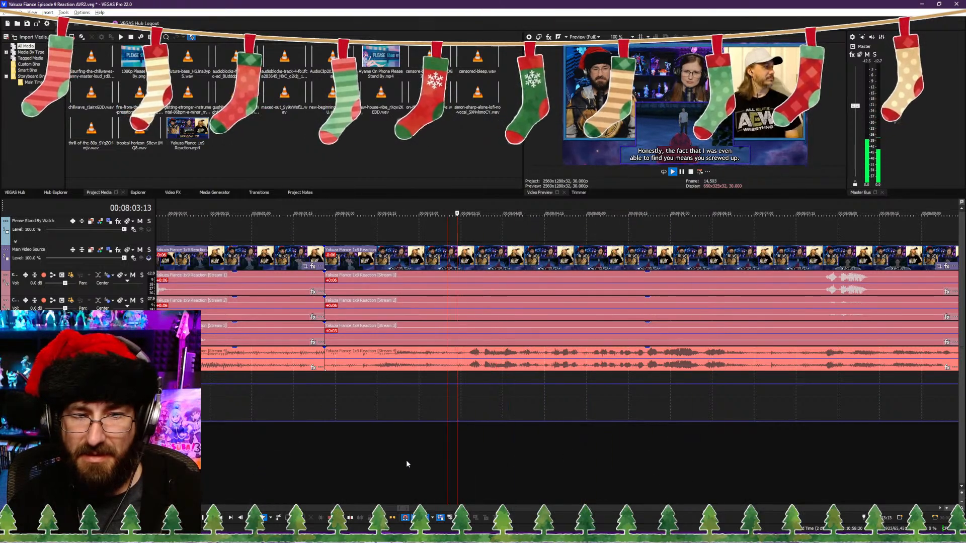
pyautogui.click(407, 462)
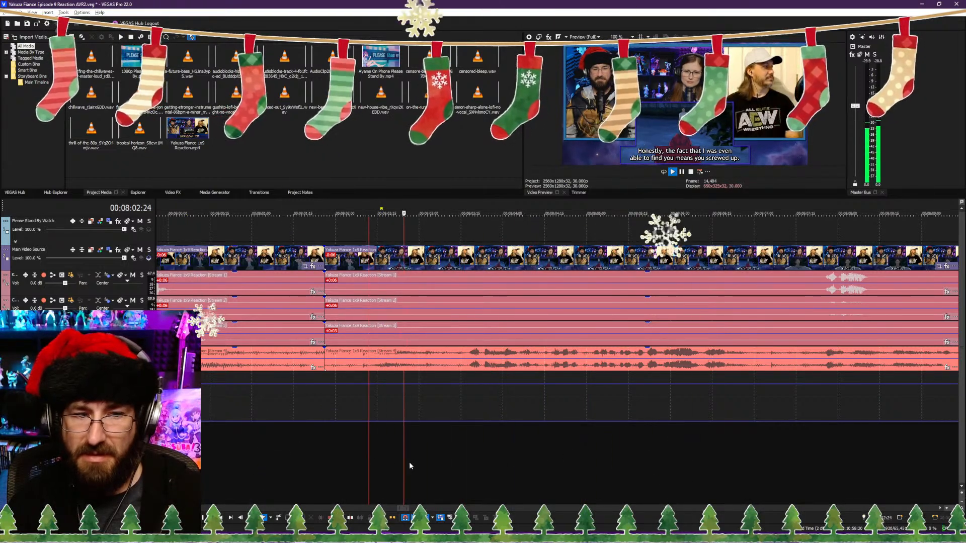
pyautogui.click(363, 465)
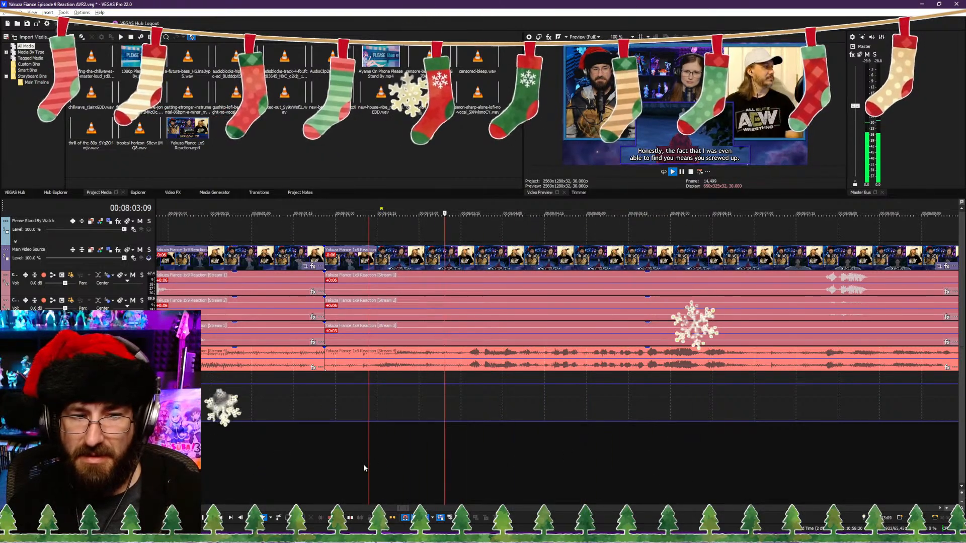
# Step: Play back several spots between the 00:08:01:26 cut and the "Or did you come to Osaka to sample our hospitals?" line to find a trim point
pyautogui.click(811, 457)
pyautogui.scroll(-2, 704, 456)
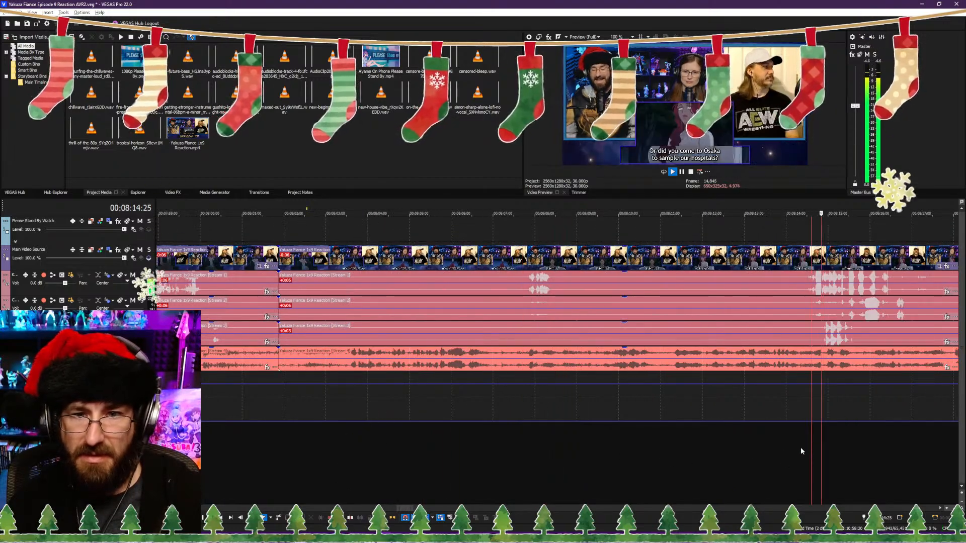
pyautogui.click(657, 453)
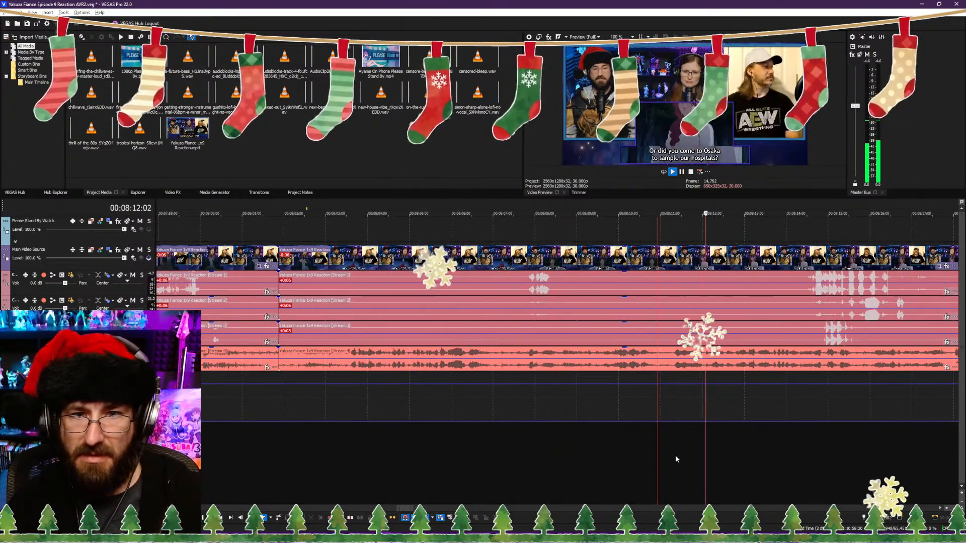
pyautogui.click(596, 458)
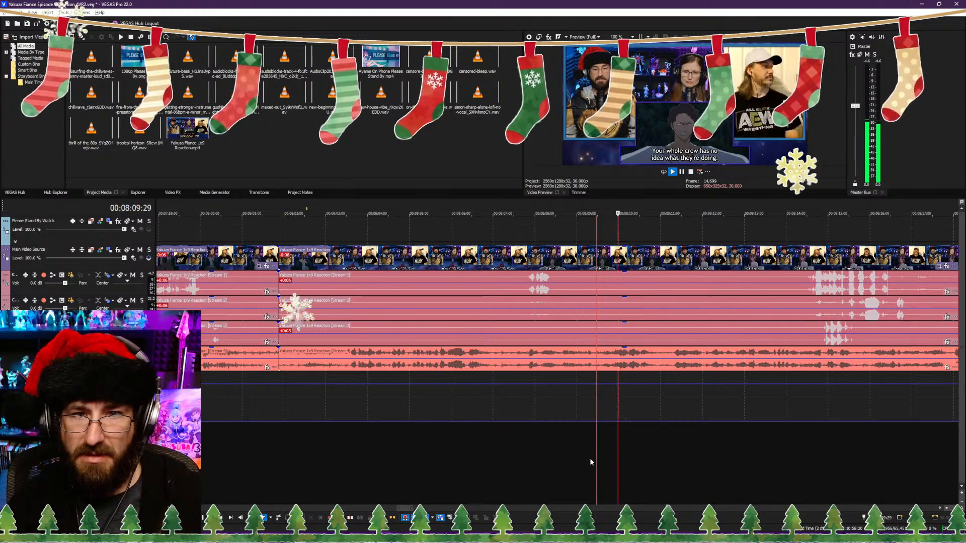
pyautogui.click(515, 460)
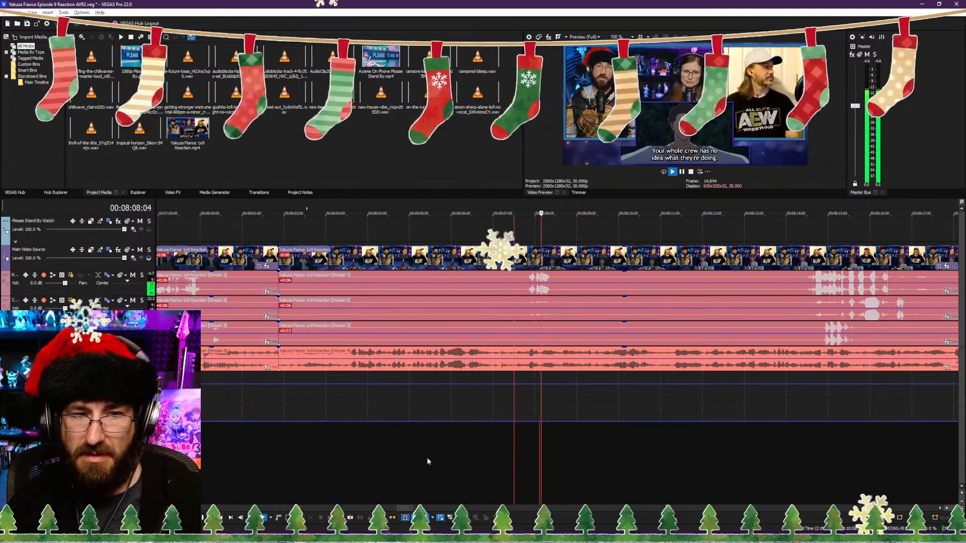
pyautogui.click(337, 456)
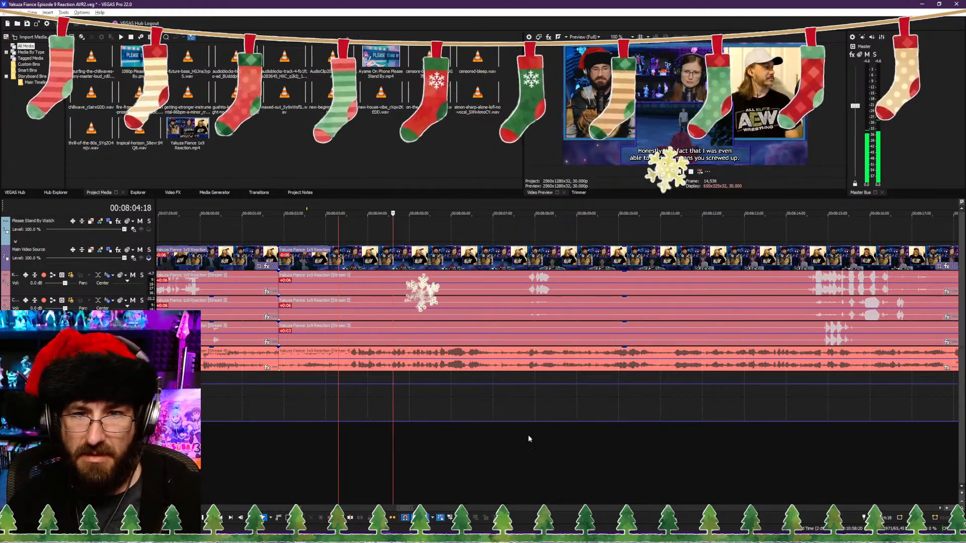
pyautogui.press('Return')
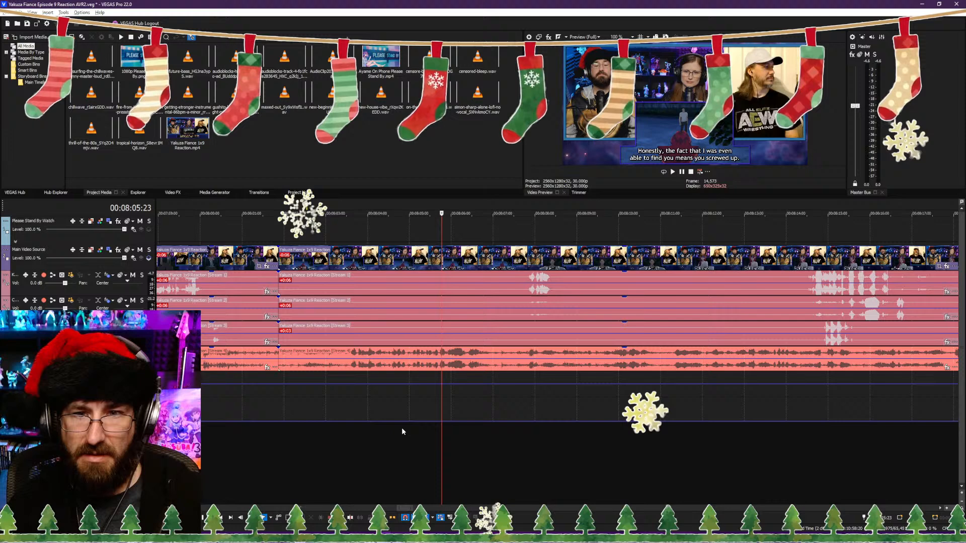
# Step: Trim the clips after the 00:08:01:26 cut so they start from the 00:08:02:07 frame, and play back the join
pyautogui.click(297, 439)
pyautogui.press('Return')
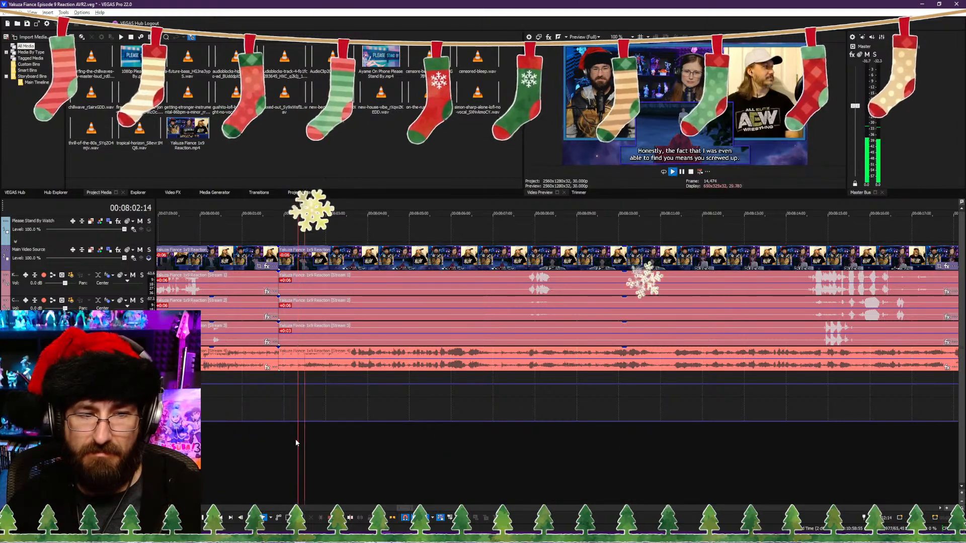
pyautogui.click(294, 440)
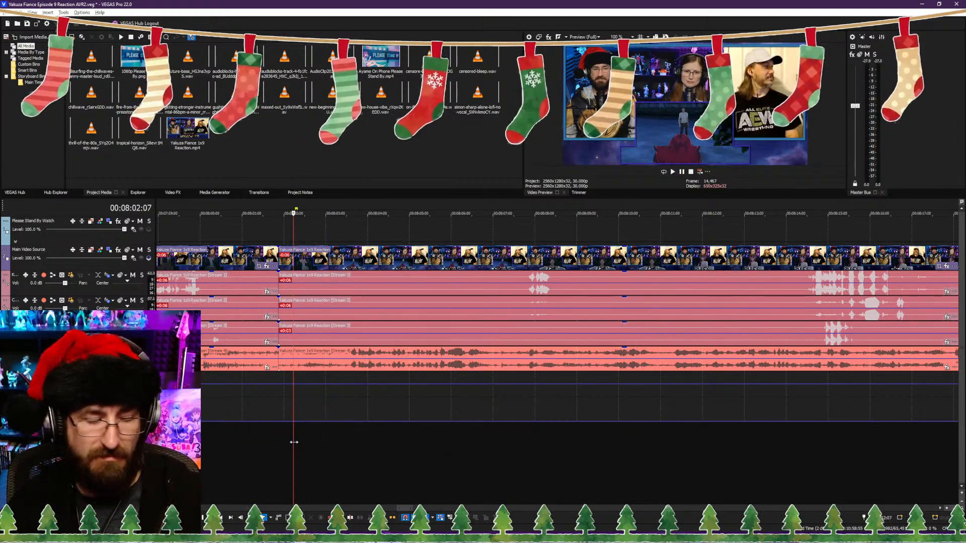
pyautogui.press('Return')
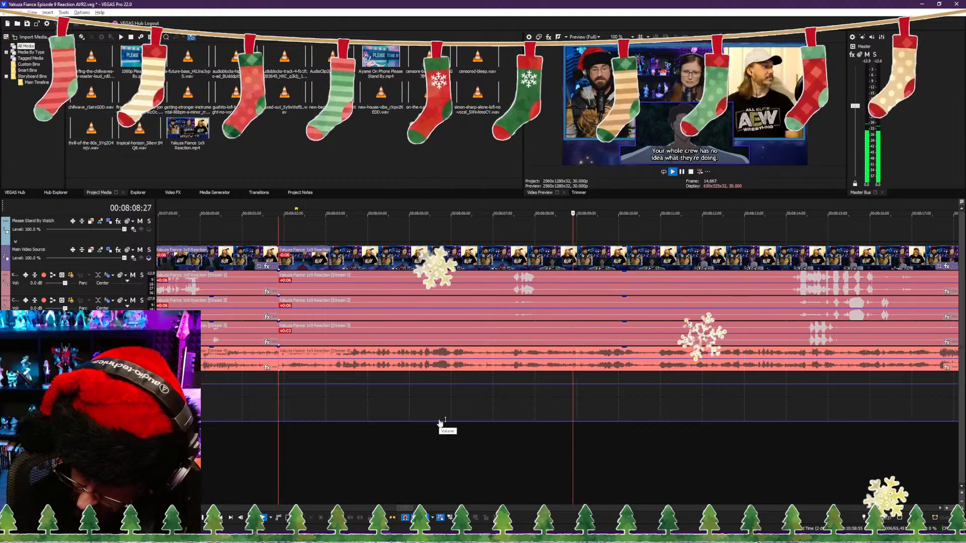
pyautogui.press('Return')
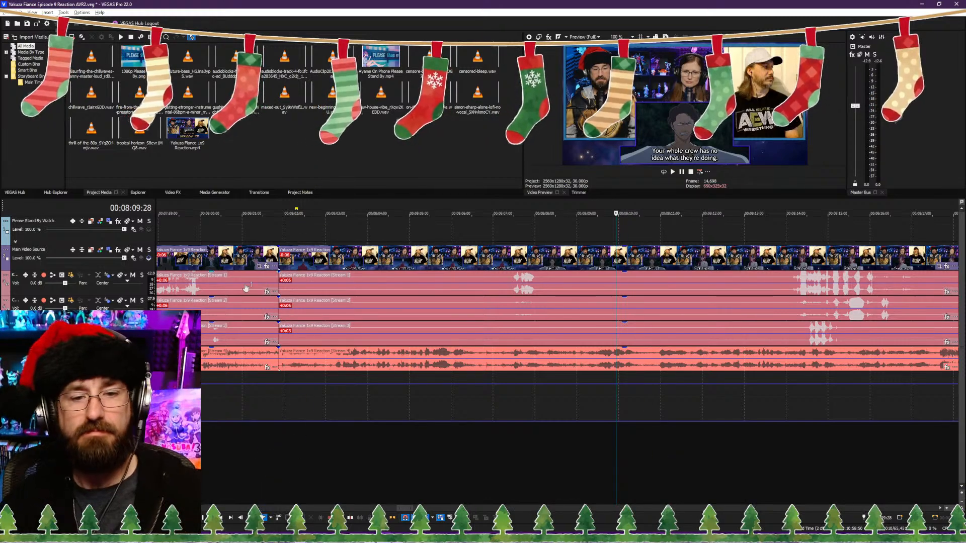
# Step: Split the clips at 00:08:10:17 after the "Your whole crew" line, trim about 0.3 seconds from the following clips' start, and play on
pyautogui.click(327, 469)
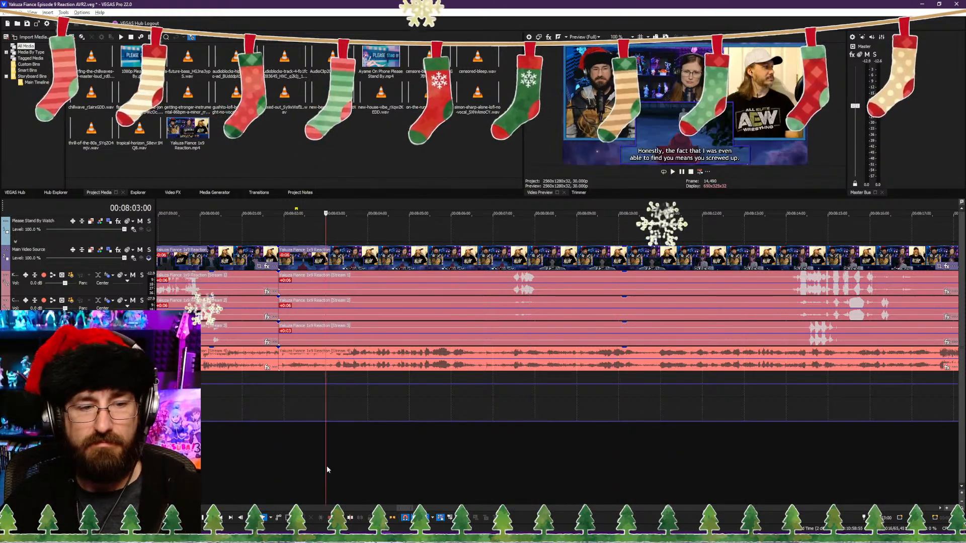
pyautogui.click(501, 463)
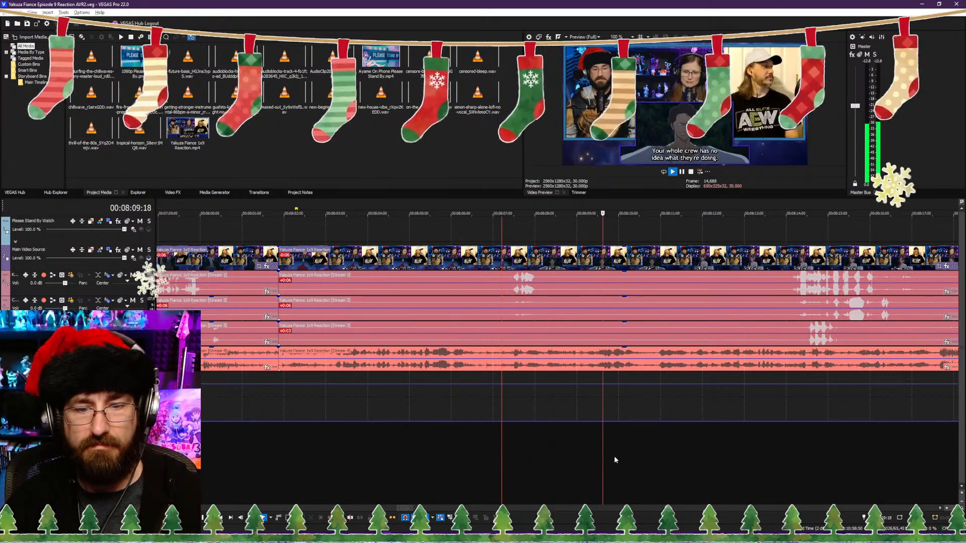
pyautogui.press('Return')
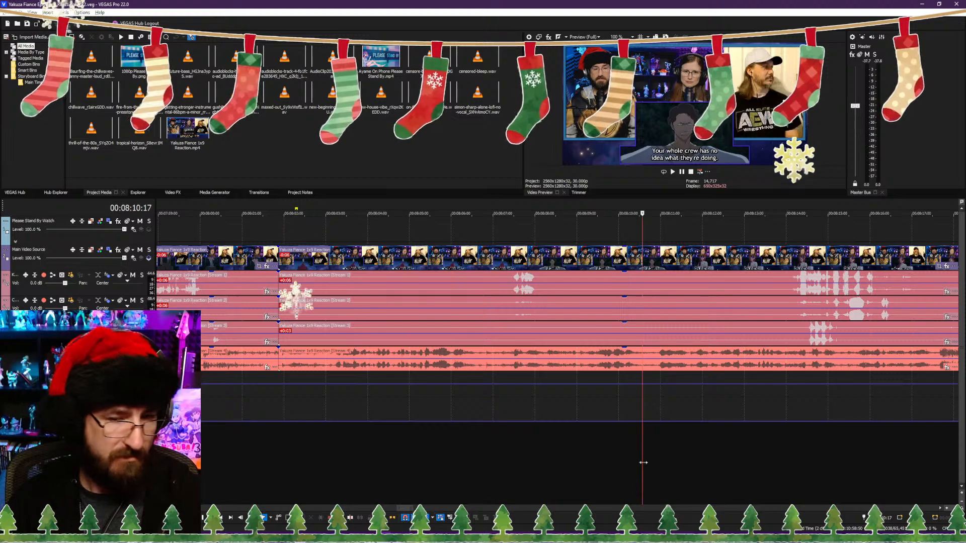
pyautogui.press('s')
pyautogui.press('space')
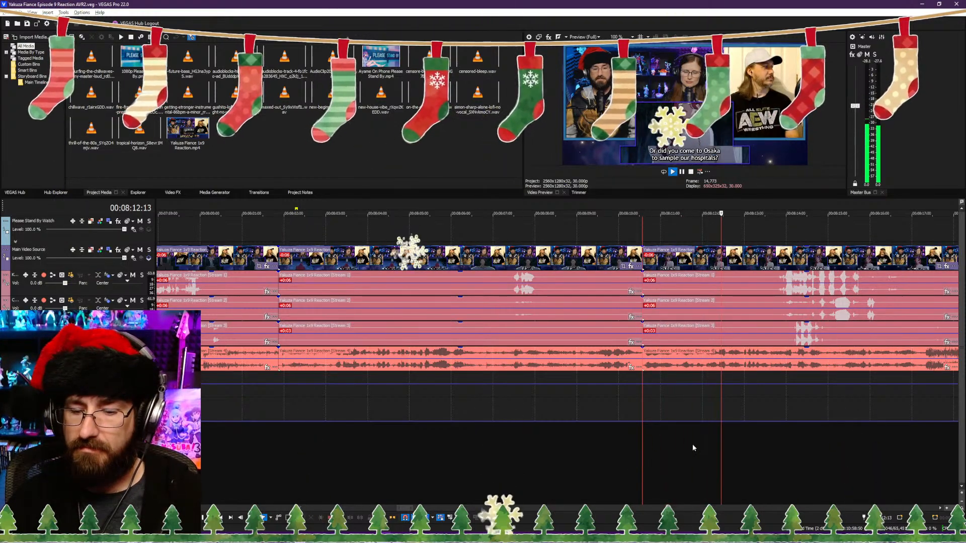
# Step: Play on past the "Or did you come to Osaka to sample our hospitals?" line and split the clips at 00:08:18:24
pyautogui.scroll(-3, 679, 432)
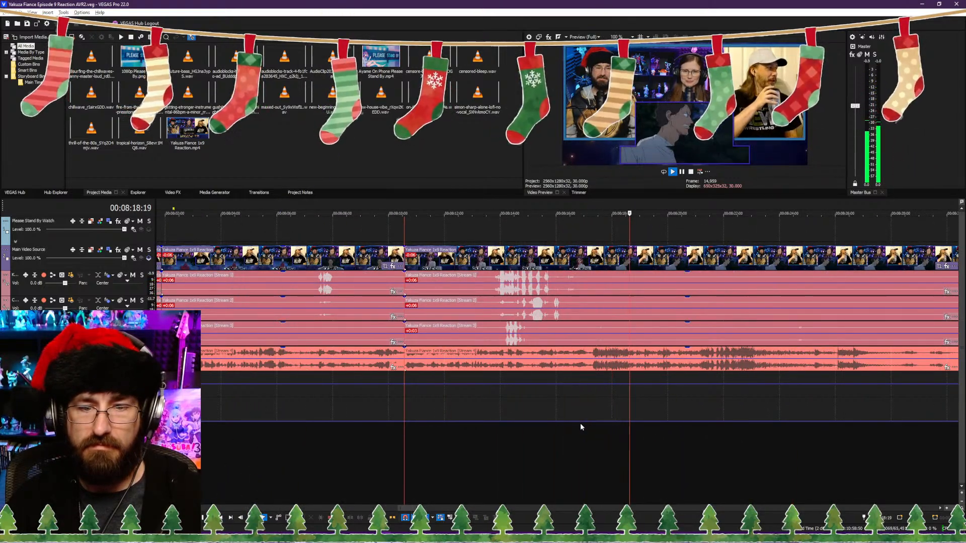
pyautogui.press('space')
pyautogui.press('Left')
pyautogui.press('Left')
pyautogui.press('Left')
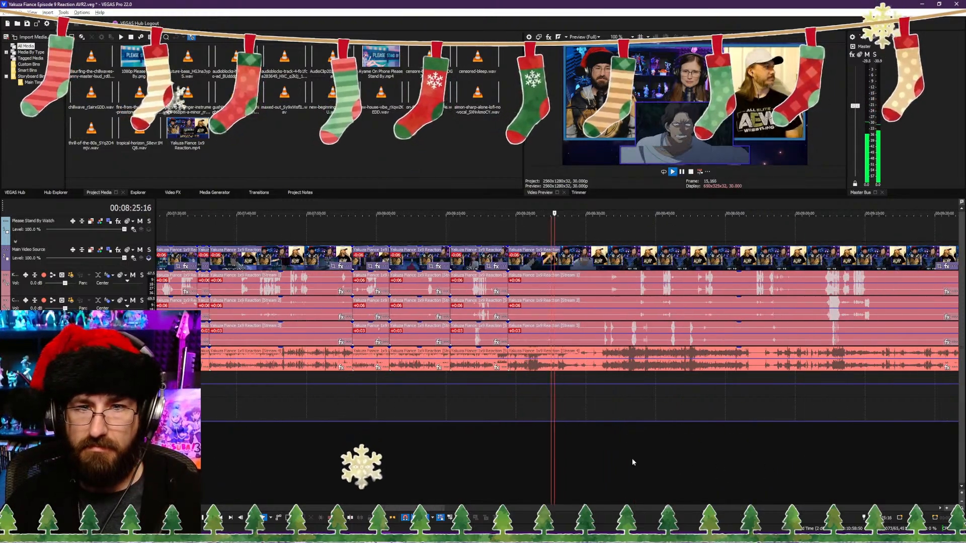
# Step: Trim the clips after the 00:08:18:24 cut to start about 6 seconds further in, and play back the join
pyautogui.scroll(4, 629, 457)
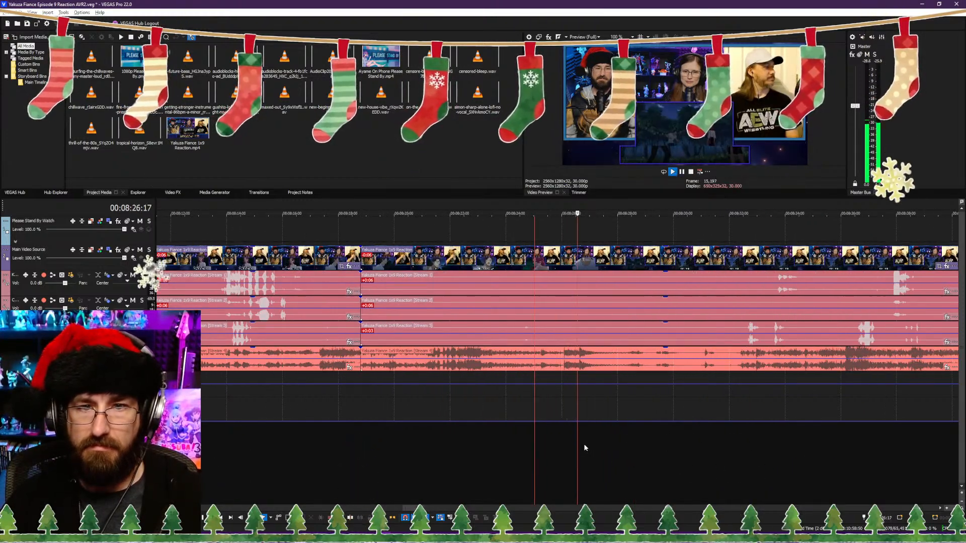
pyautogui.click(458, 448)
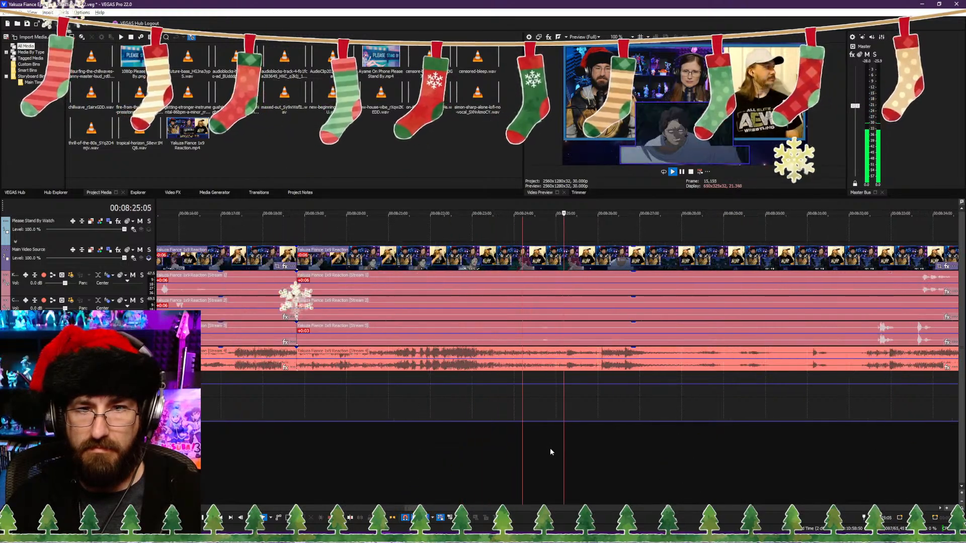
pyautogui.scroll(2, 550, 448)
pyautogui.click(553, 451)
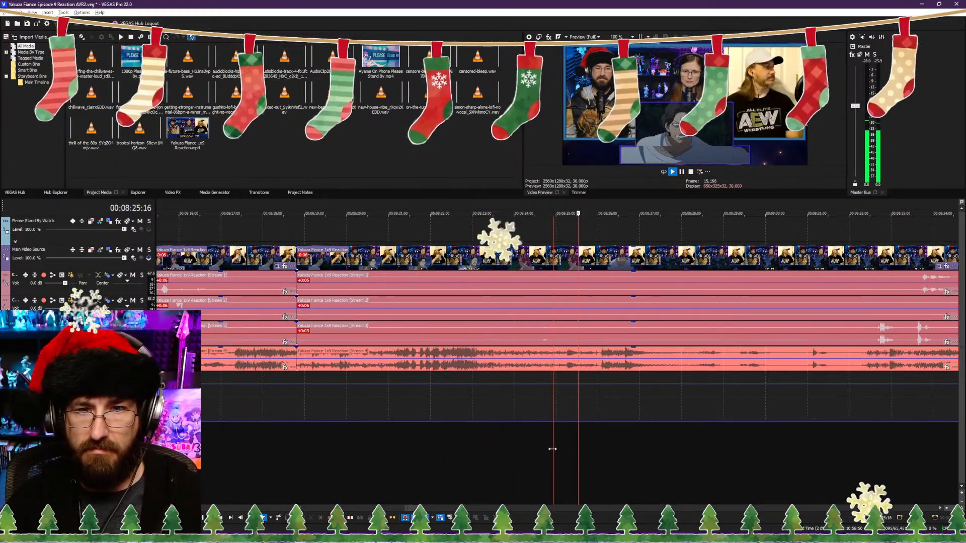
pyautogui.press('space')
pyautogui.hotkey('alt', '[')
pyautogui.press('space')
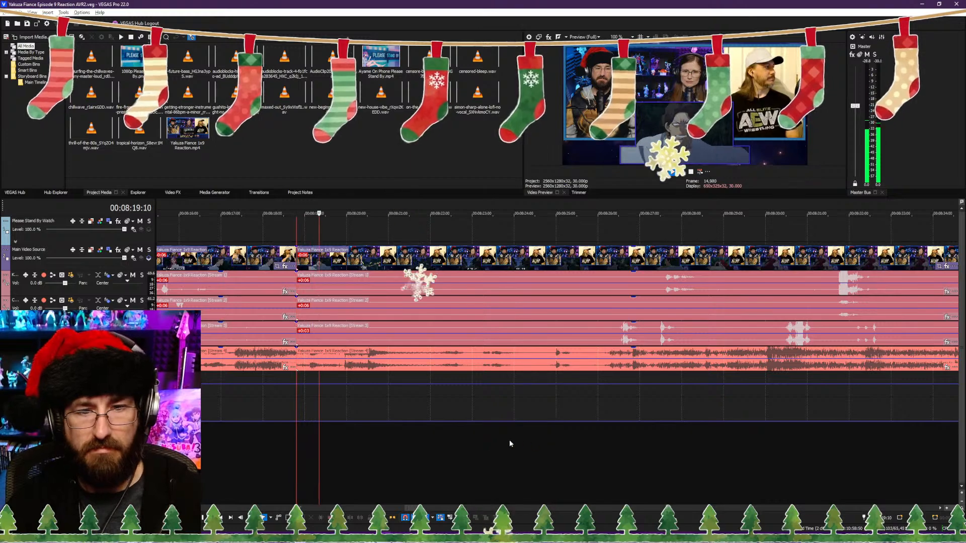
# Step: Play on past the "Is it a blackout?" line and split the clips at 00:08:24:00
pyautogui.scroll(-6, 521, 443)
pyautogui.scroll(8, 565, 453)
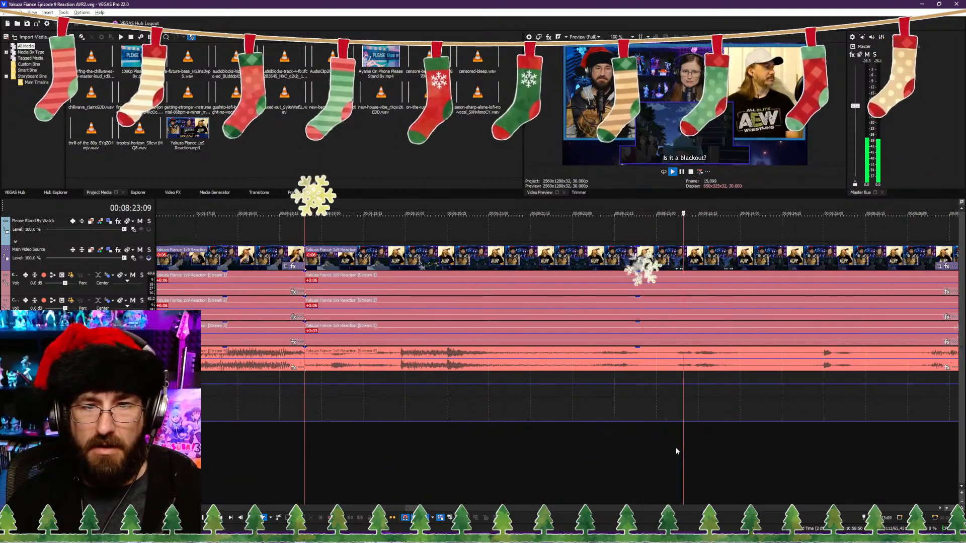
pyautogui.scroll(-4, 654, 443)
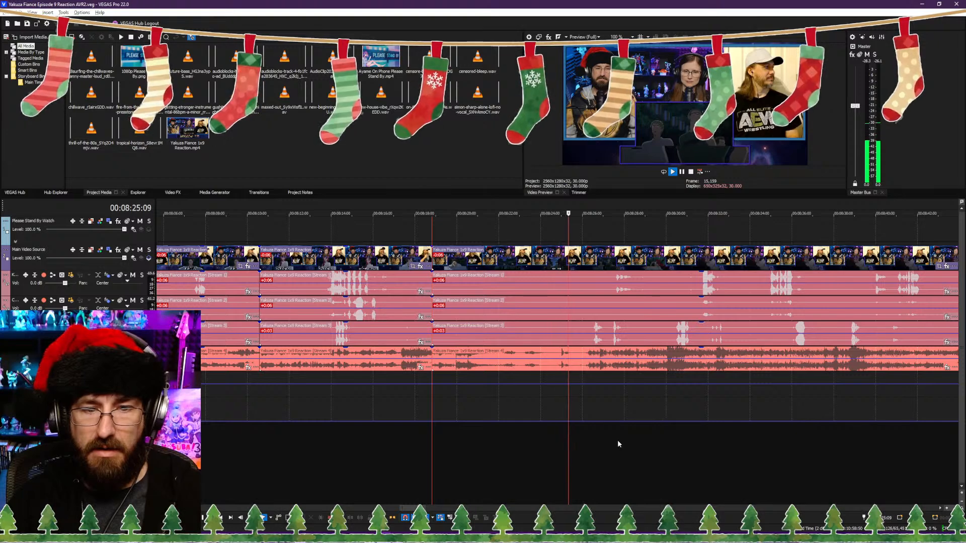
pyautogui.click(467, 449)
pyautogui.scroll(2, 558, 449)
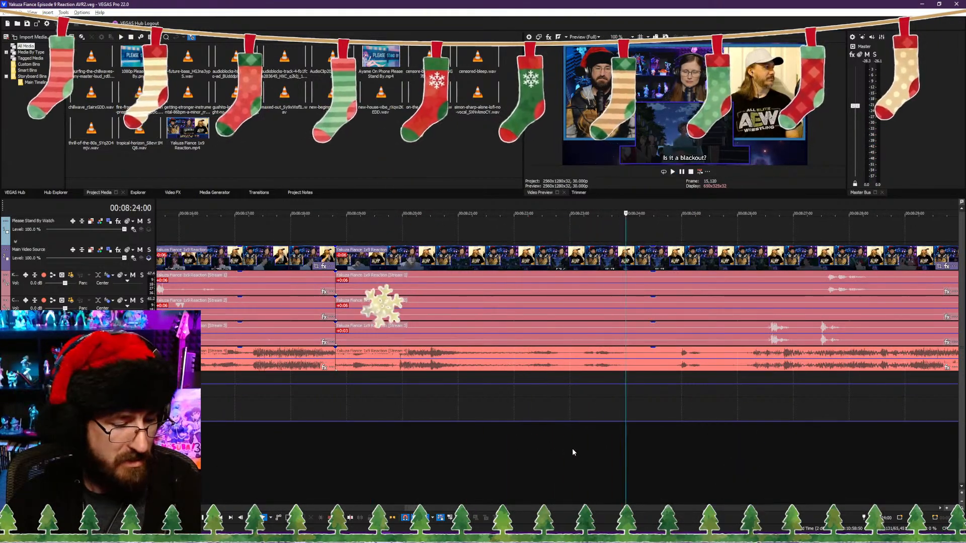
pyautogui.press('s')
pyautogui.press('space')
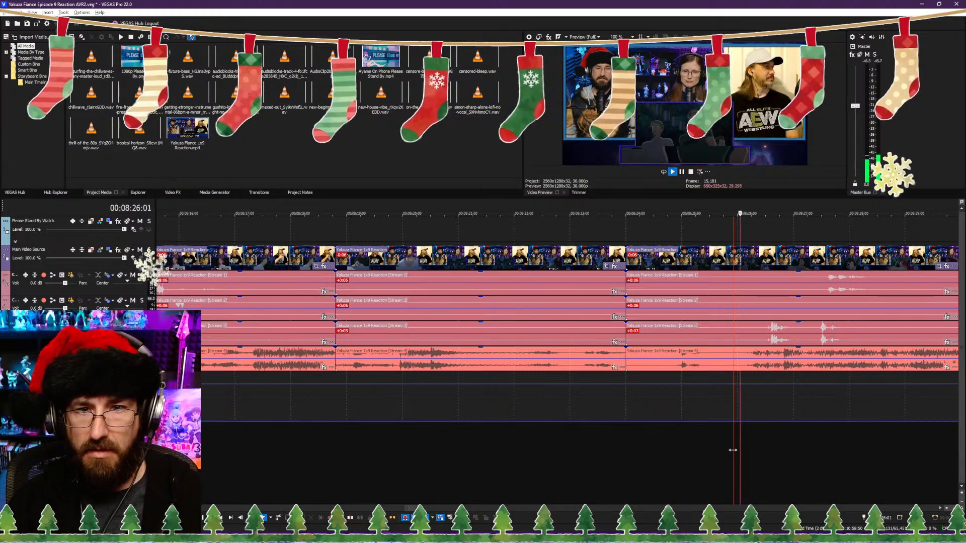
# Step: Trim the clips after the 00:08:24:00 cut so they start from the 00:08:26:05 frame, and play back the join
pyautogui.press('space')
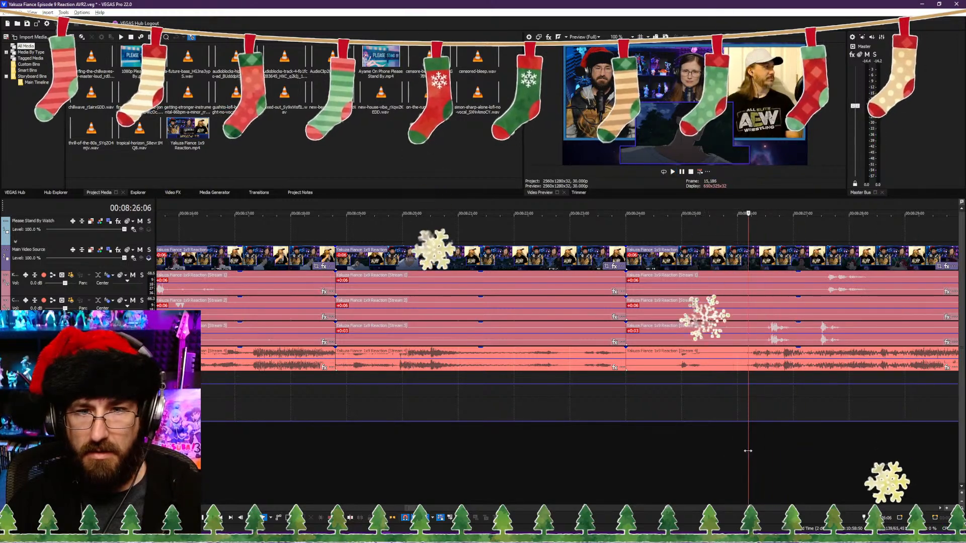
pyautogui.press('Right')
pyautogui.press('Right')
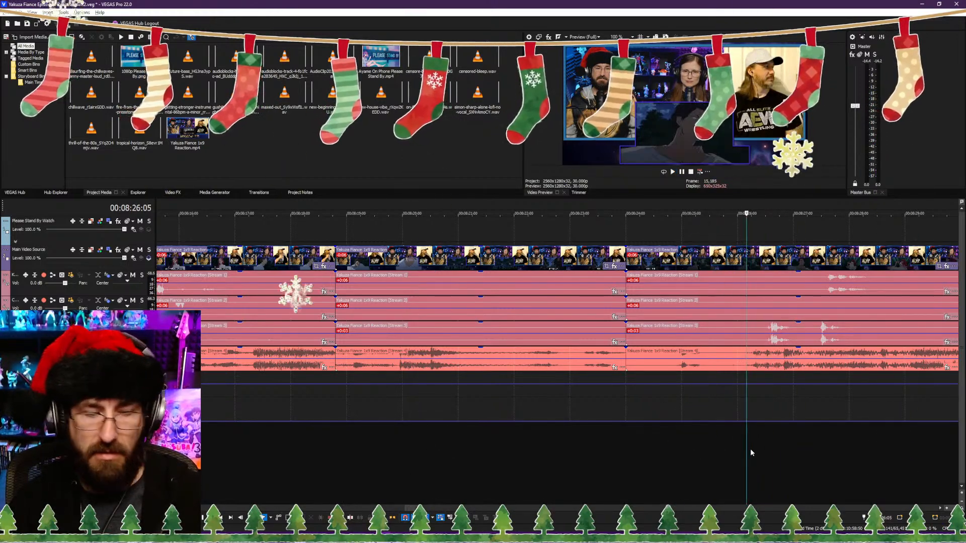
pyautogui.hotkey('alt', '[')
pyautogui.press('space')
pyautogui.scroll(-10, 544, 433)
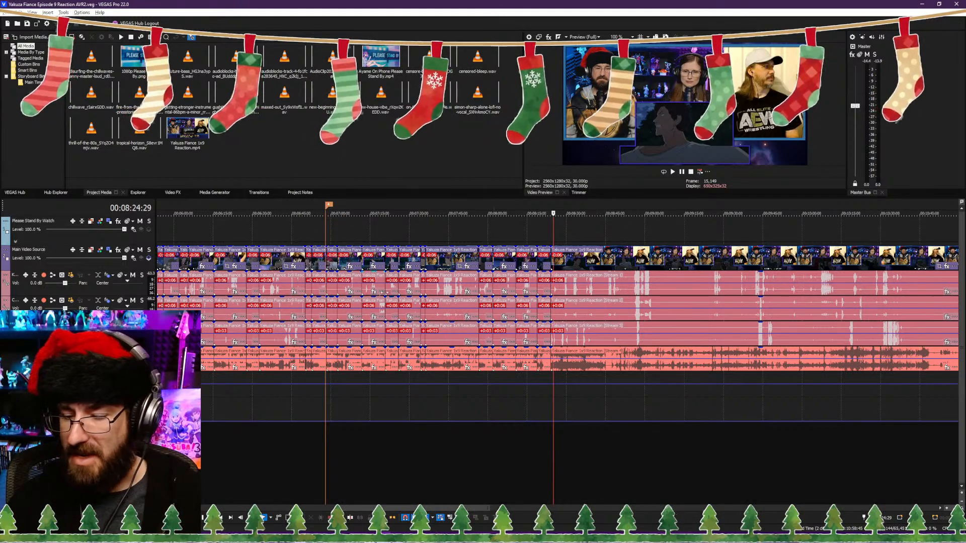
# Step: Label the unnamed marker just before 00:07:00 "Yoshino In Trouble"
pyautogui.doubleClick(344, 219)
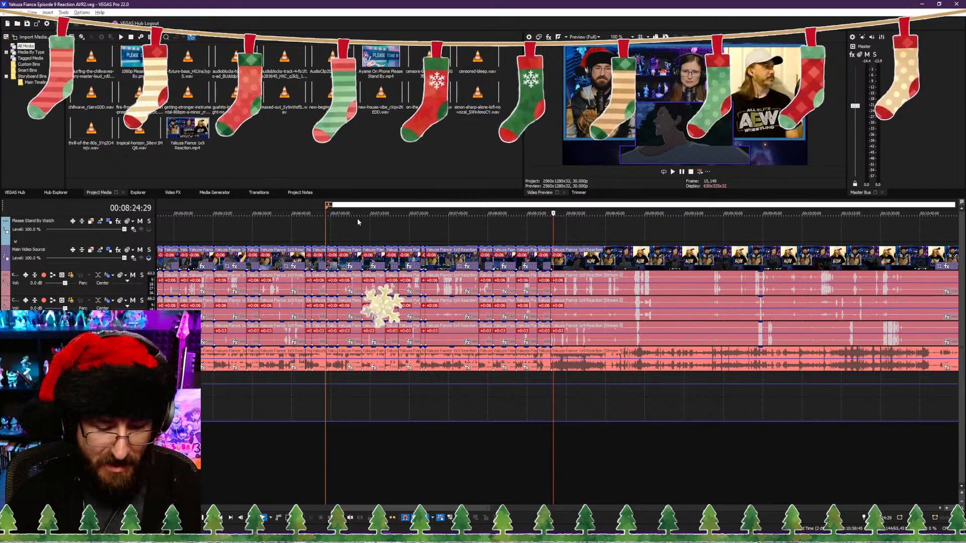
pyautogui.write('Yoshino In')
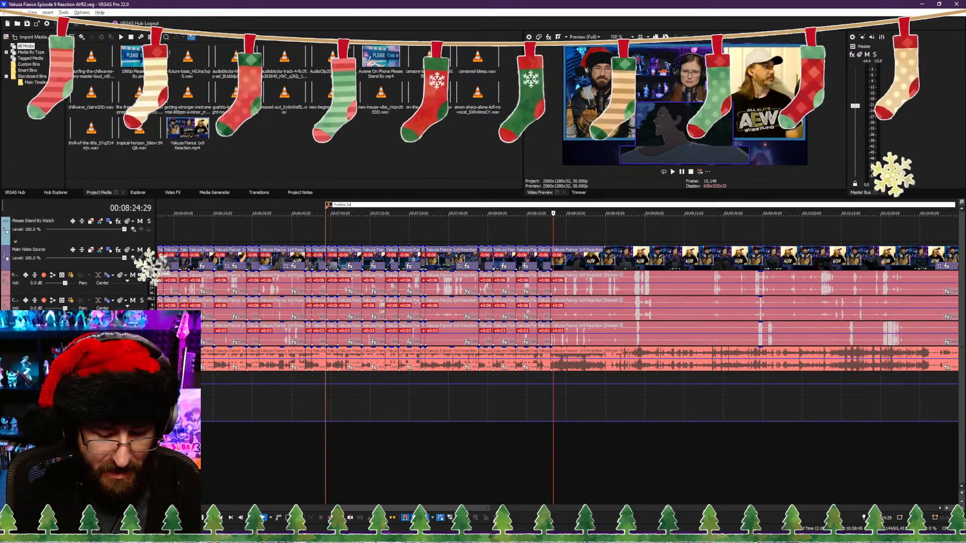
pyautogui.write(' Trouble')
pyautogui.press('Return')
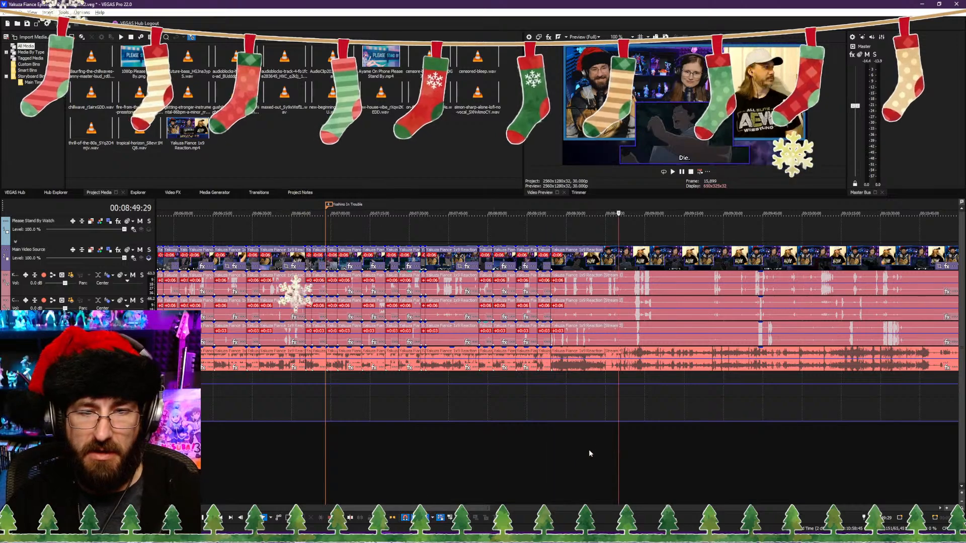
# Step: Extend the short Please Stand By clip after the "Searching The Park" marker to the 00:08:24:00 cut, and move the playhead to the last marker
pyautogui.scroll(-3, 574, 448)
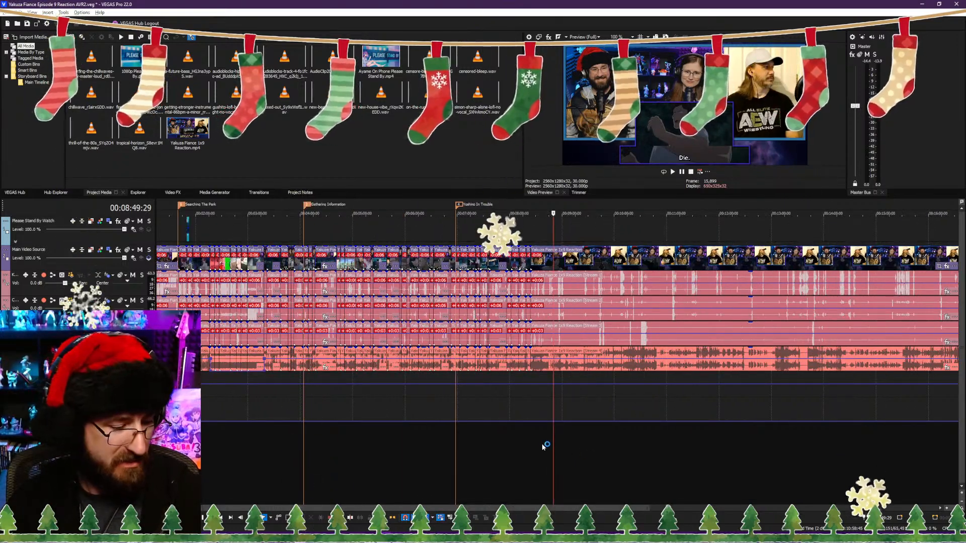
pyautogui.scroll(-2, 549, 445)
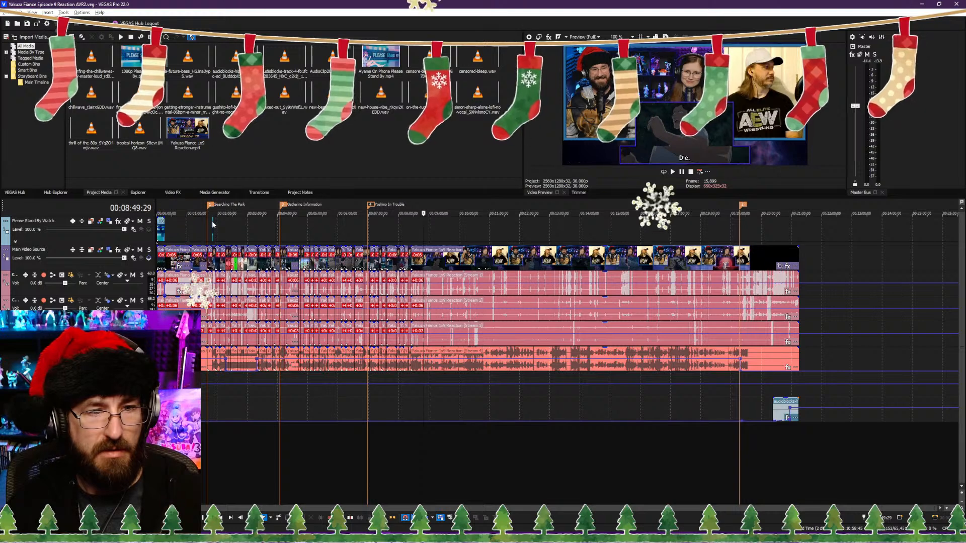
pyautogui.moveTo(213, 228); pyautogui.dragTo(410, 229)
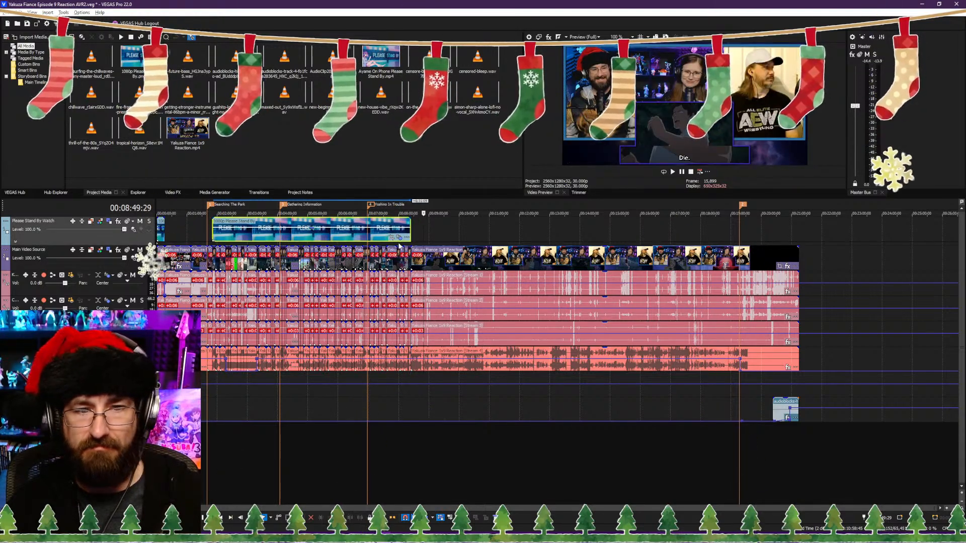
pyautogui.click(414, 236)
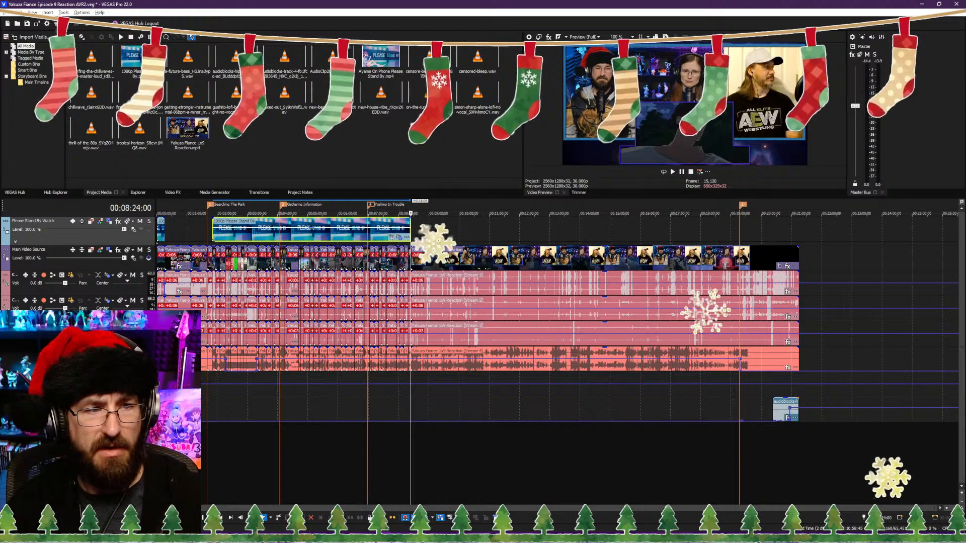
pyautogui.click(739, 224)
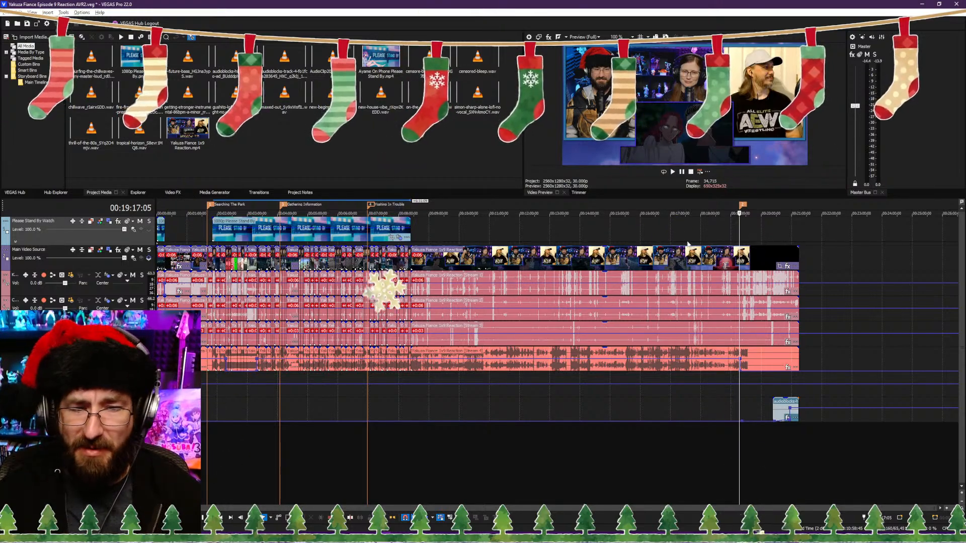
# Step: Play the footage on from just after the 00:08:24:00 cut and split the clips at 00:08:40:03
pyautogui.click(413, 440)
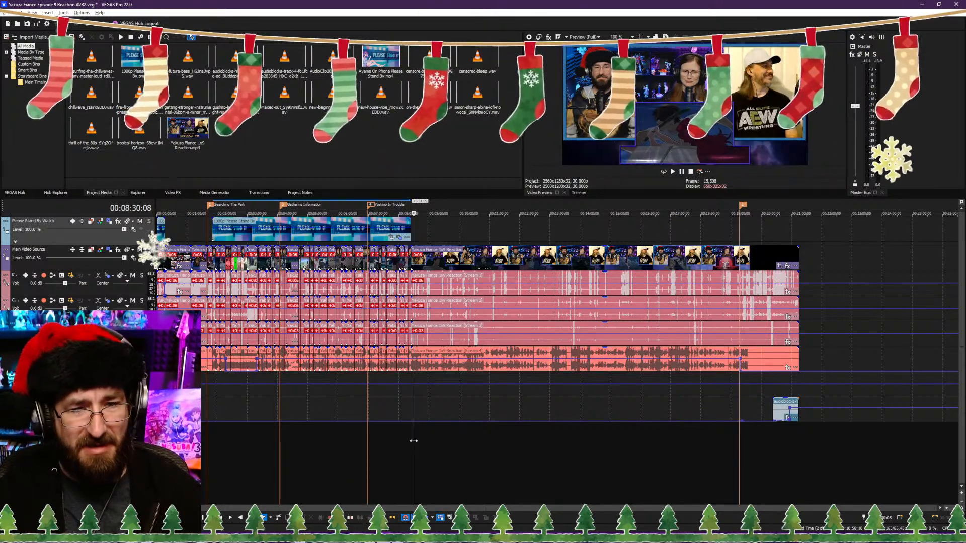
pyautogui.scroll(5, 416, 441)
pyautogui.scroll(5, 523, 427)
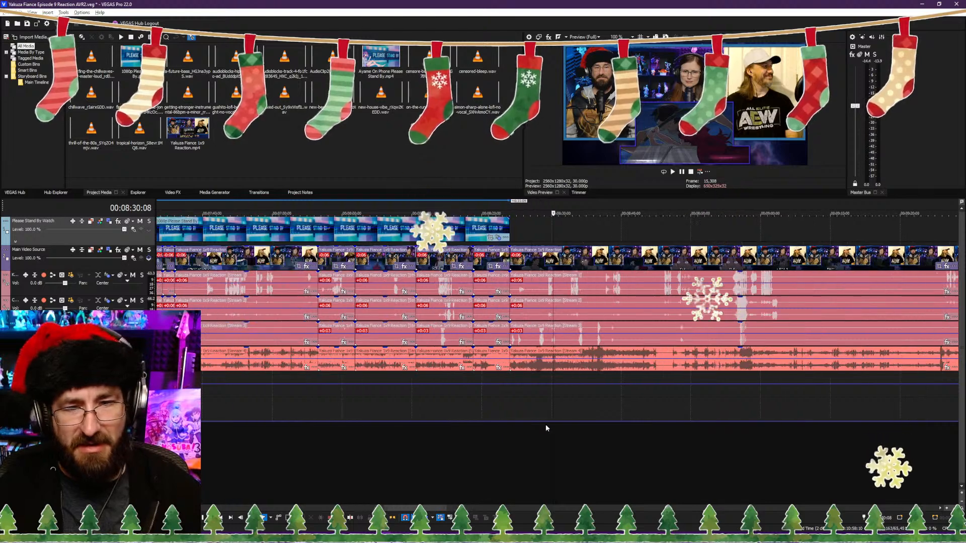
pyautogui.click(382, 455)
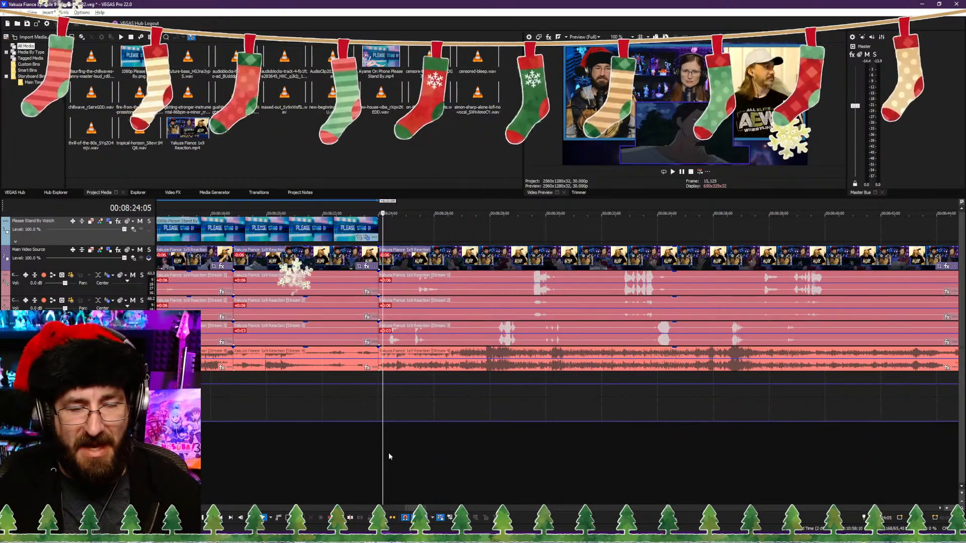
pyautogui.press('space')
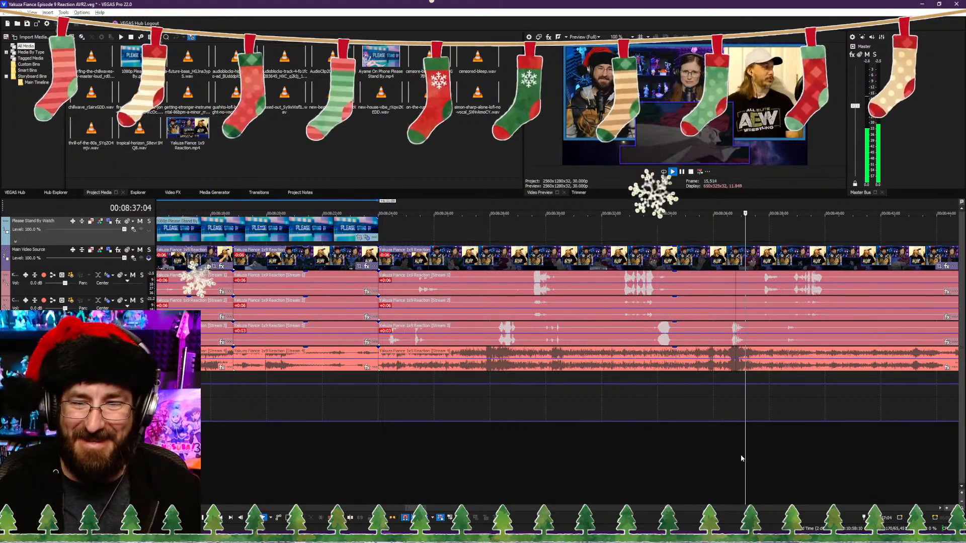
pyautogui.scroll(-4, 745, 456)
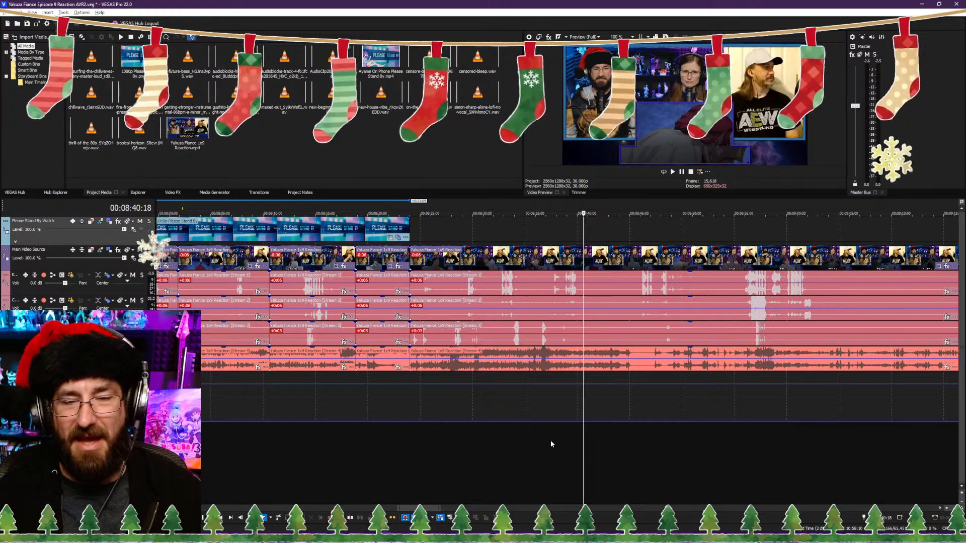
pyautogui.scroll(6, 550, 440)
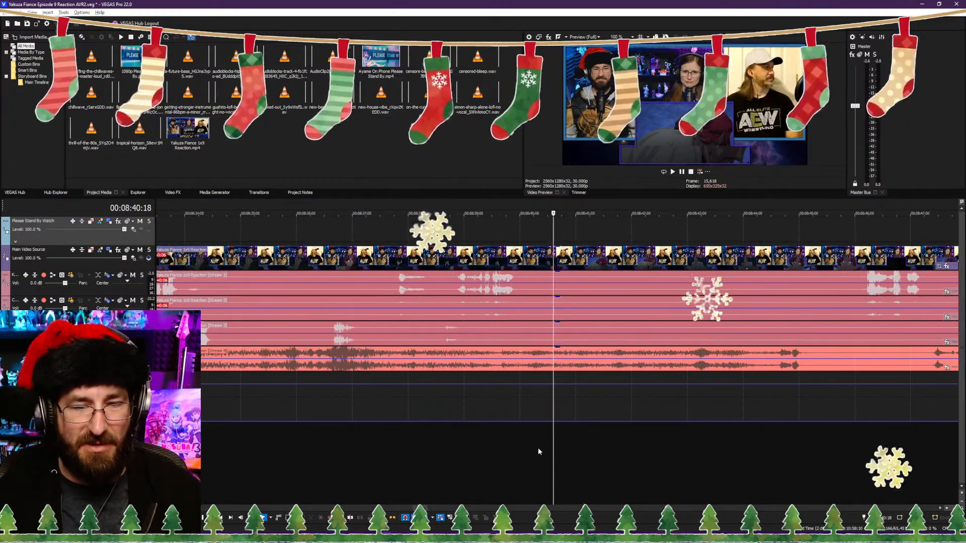
pyautogui.click(540, 447)
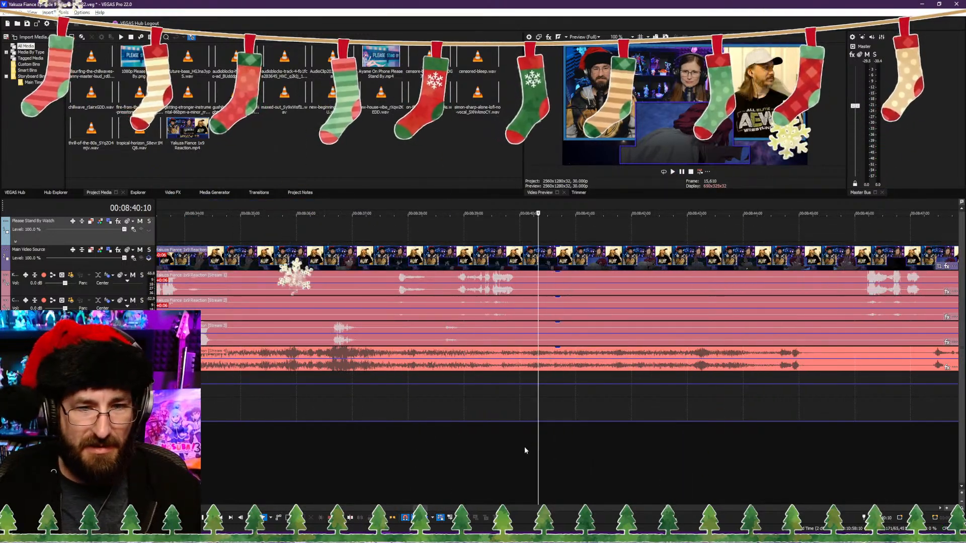
pyautogui.click(524, 447)
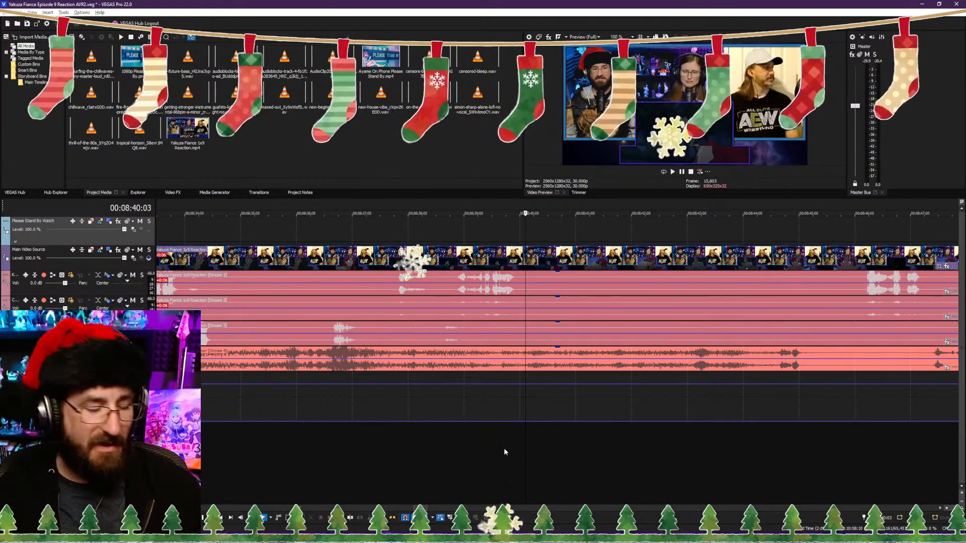
pyautogui.press('s')
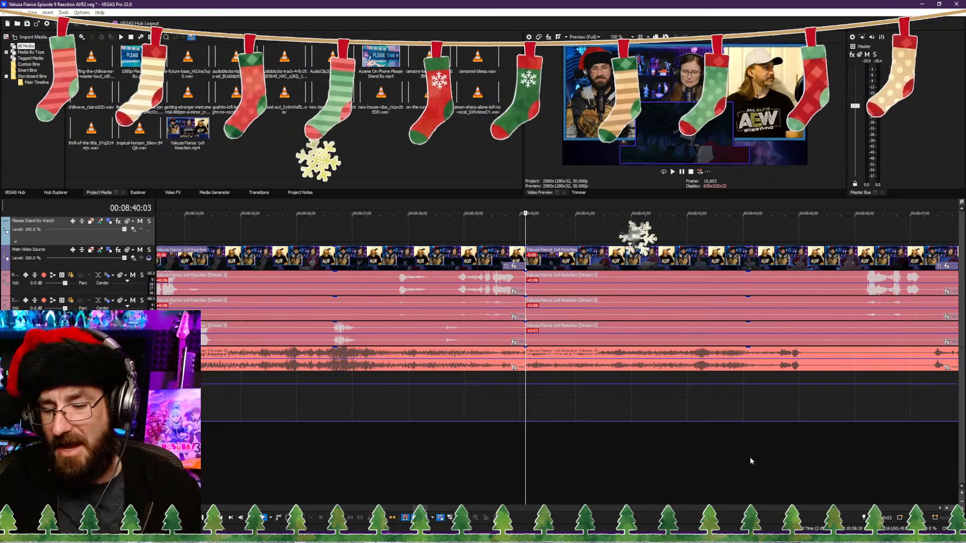
# Step: Trim the clips after the 00:08:40:03 cut to start from the 00:08:42:16 frame and close the gap against the cut
pyautogui.click(751, 455)
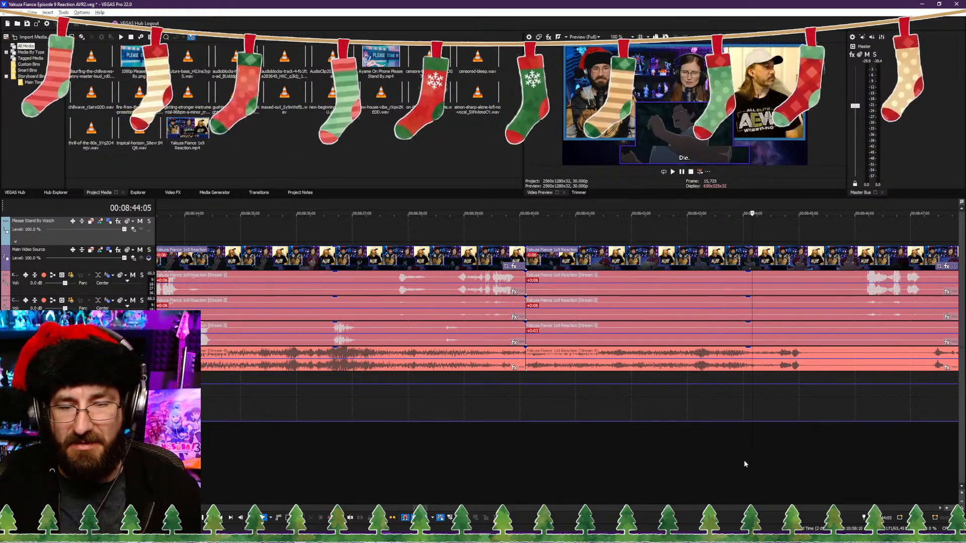
pyautogui.click(744, 463)
pyautogui.moveTo(699, 459); pyautogui.dragTo(662, 464)
pyautogui.press('space')
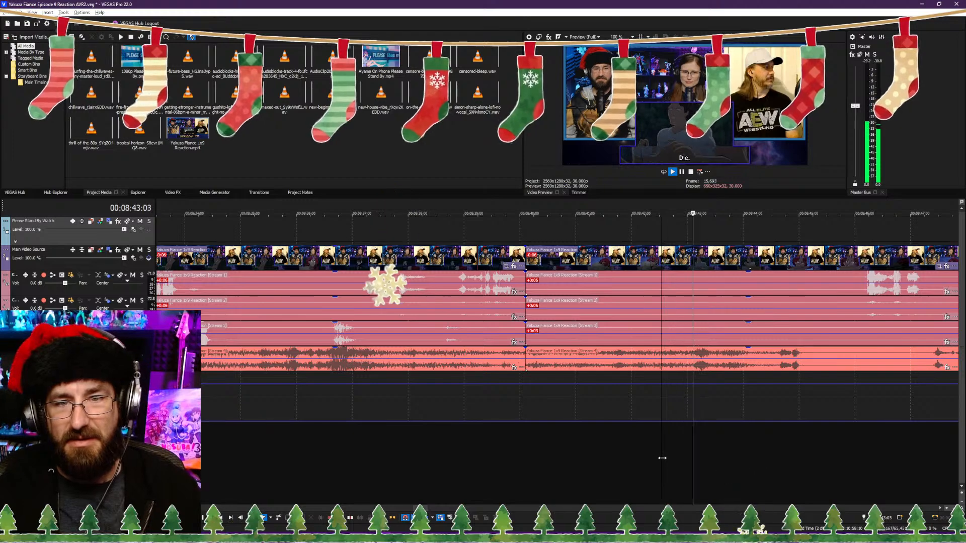
pyautogui.hotkey('alt', '[')
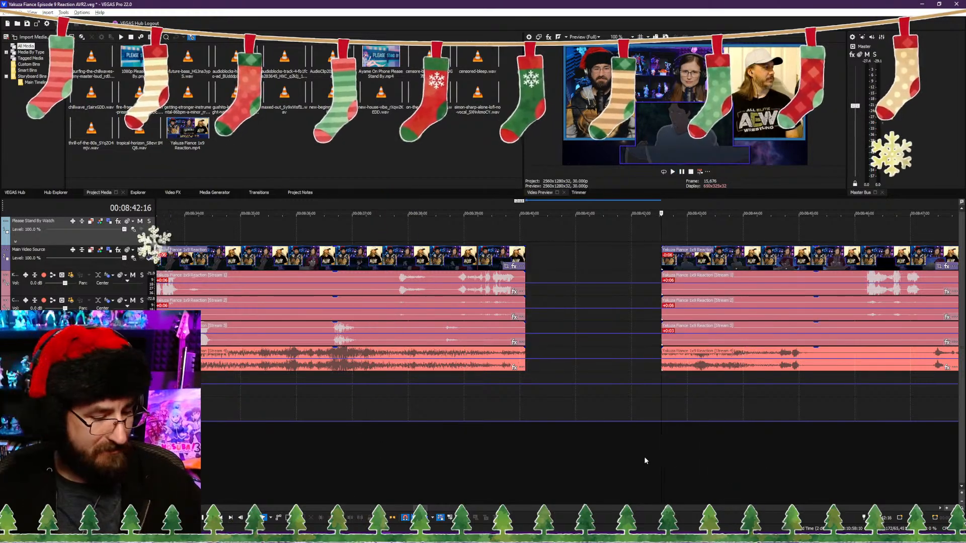
pyautogui.moveTo(677, 293); pyautogui.dragTo(539, 293)
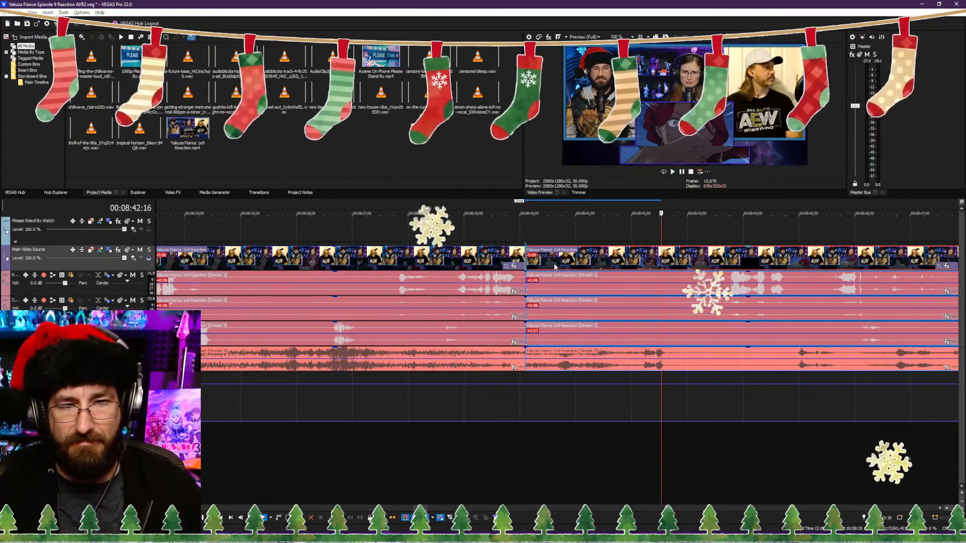
# Step: Play back the join at 00:08:40:03 and check the scene on to 00:08:48:22
pyautogui.click(489, 452)
pyautogui.press('space')
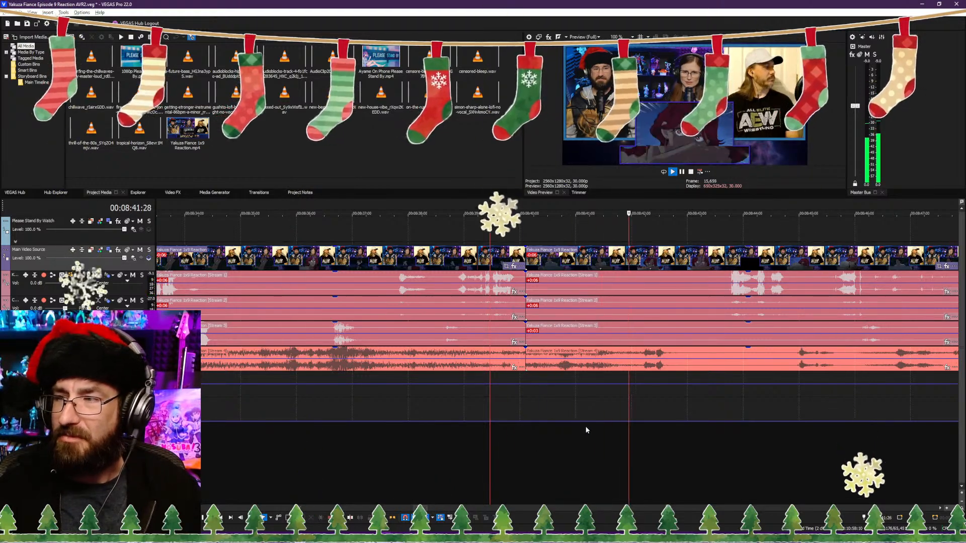
pyautogui.scroll(-2, 663, 439)
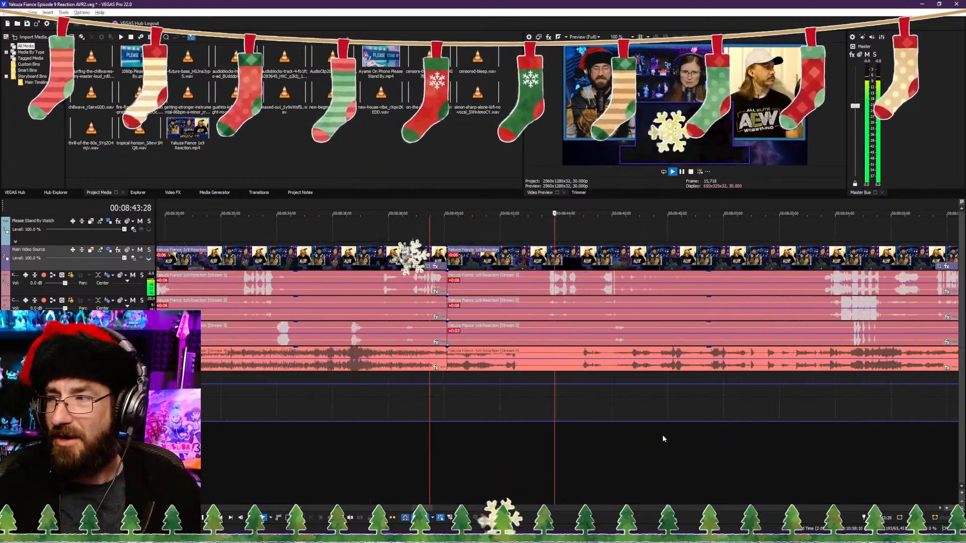
pyautogui.scroll(-1, 662, 438)
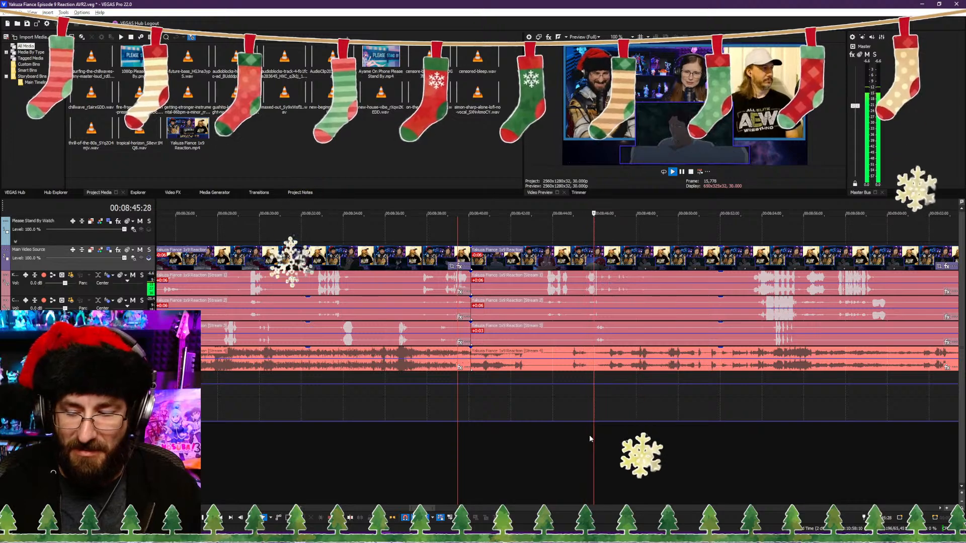
pyautogui.scroll(1, 598, 434)
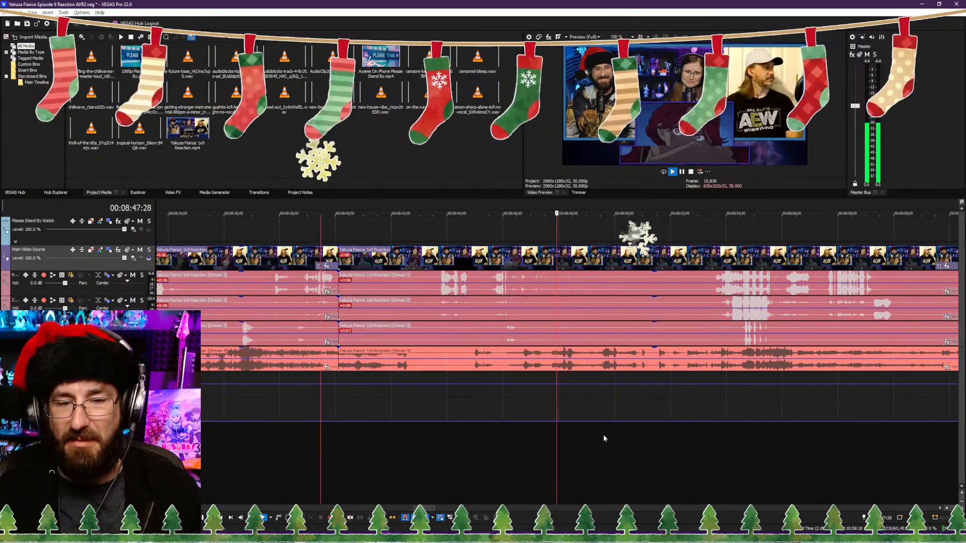
pyautogui.press('Return')
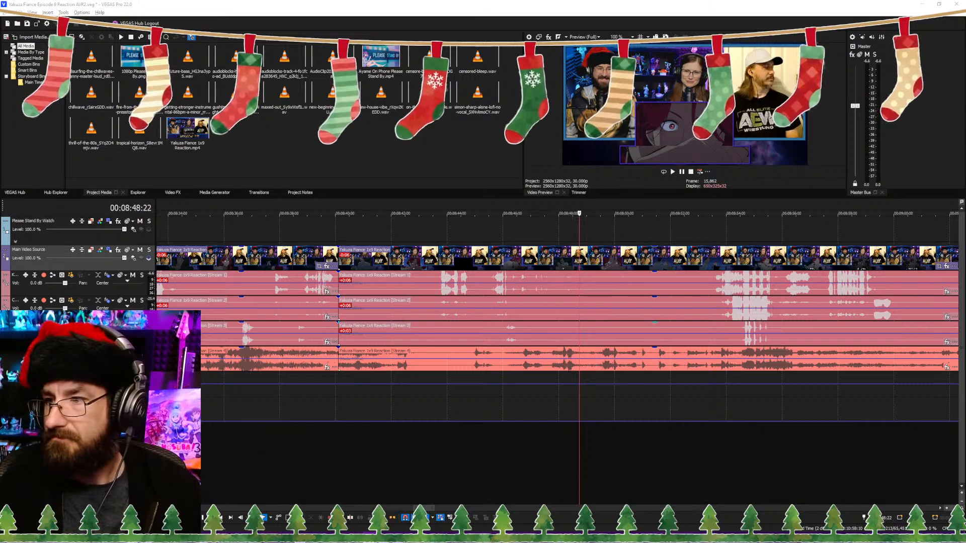
# Step: Review the scene from 00:08:46:19 past the "Get back here!" line and split the clips at 00:09:00:15
pyautogui.click(540, 442)
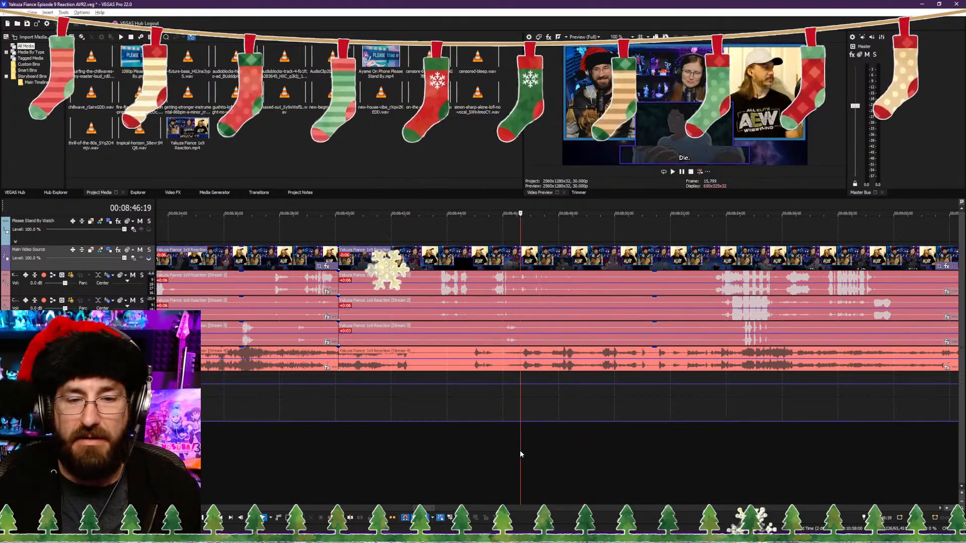
pyautogui.press('space')
pyautogui.scroll(-10, 521, 450)
pyautogui.scroll(5, 537, 436)
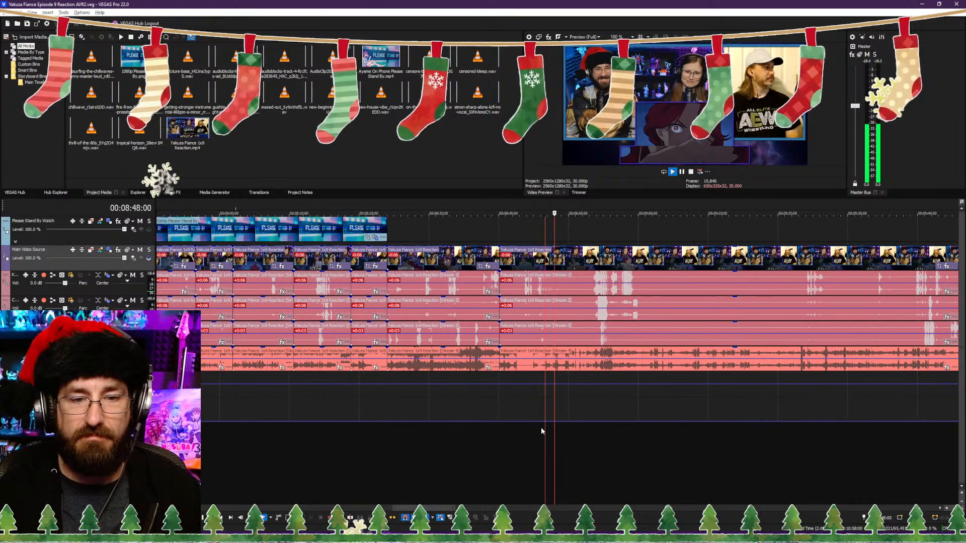
pyautogui.scroll(3, 556, 429)
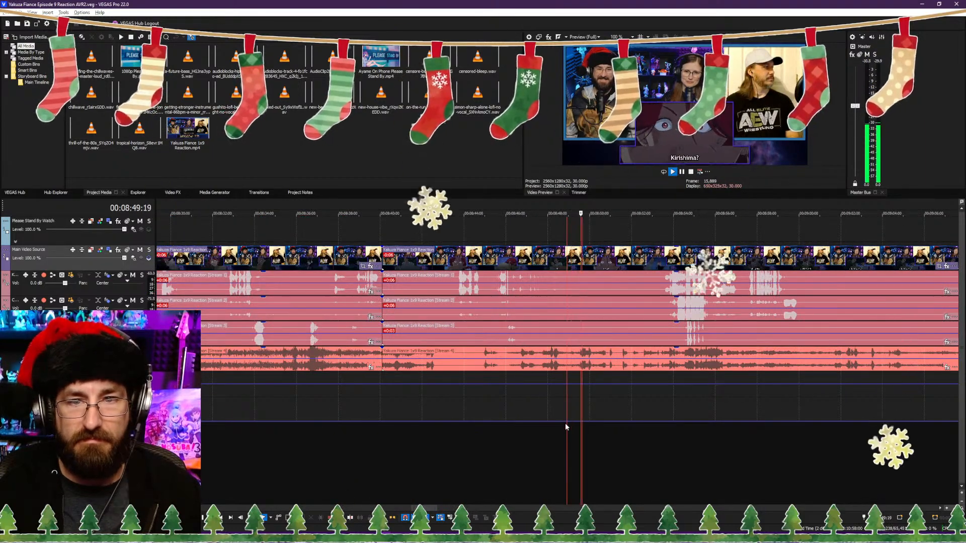
pyautogui.press('Return')
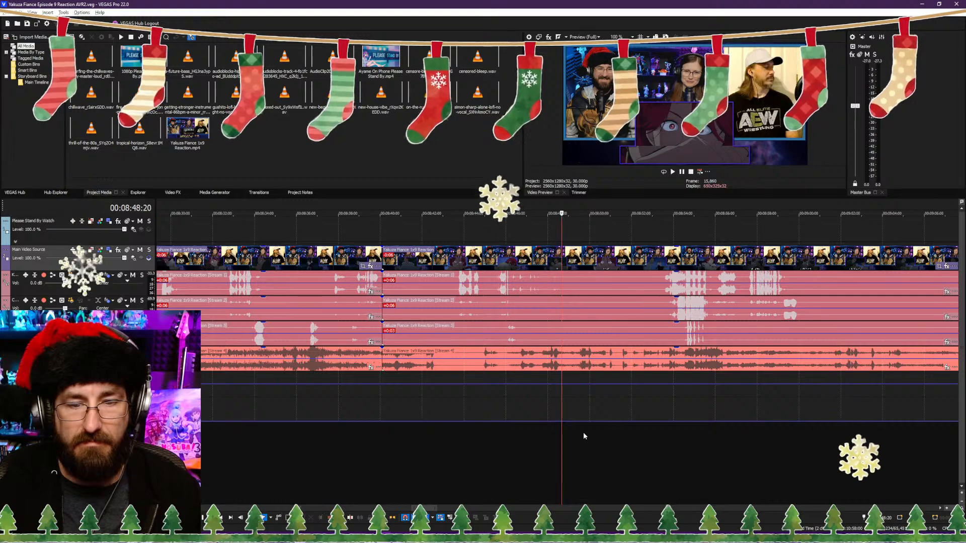
pyautogui.press('space')
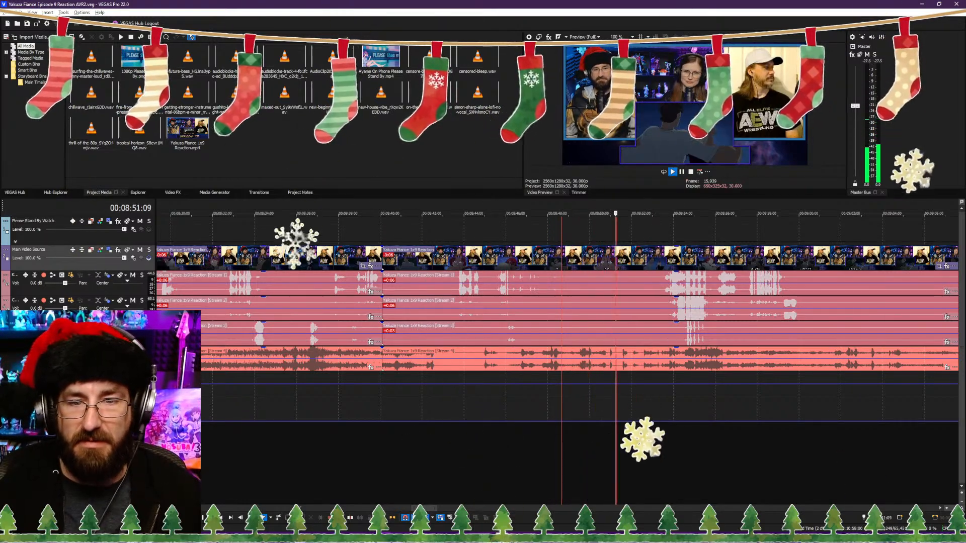
pyautogui.scroll(-4, 584, 456)
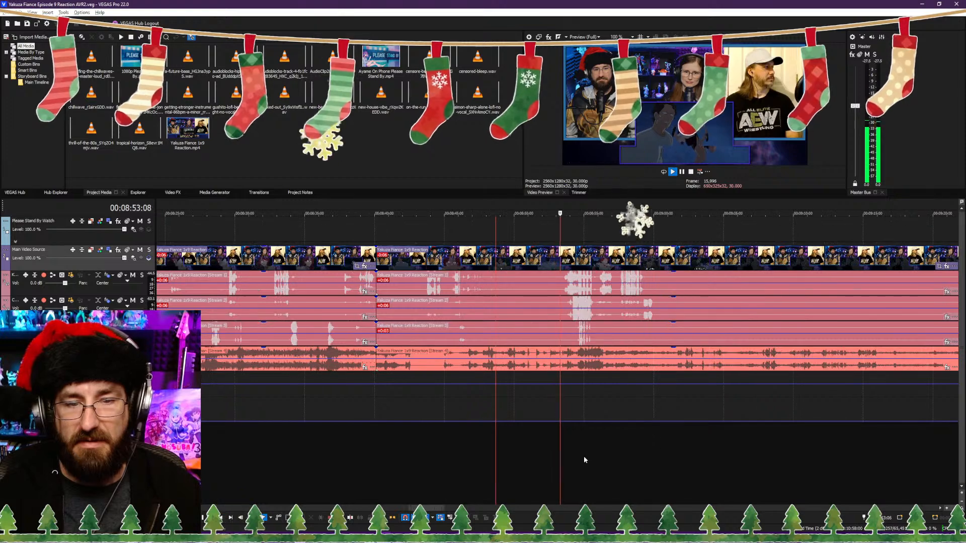
pyautogui.scroll(4, 553, 456)
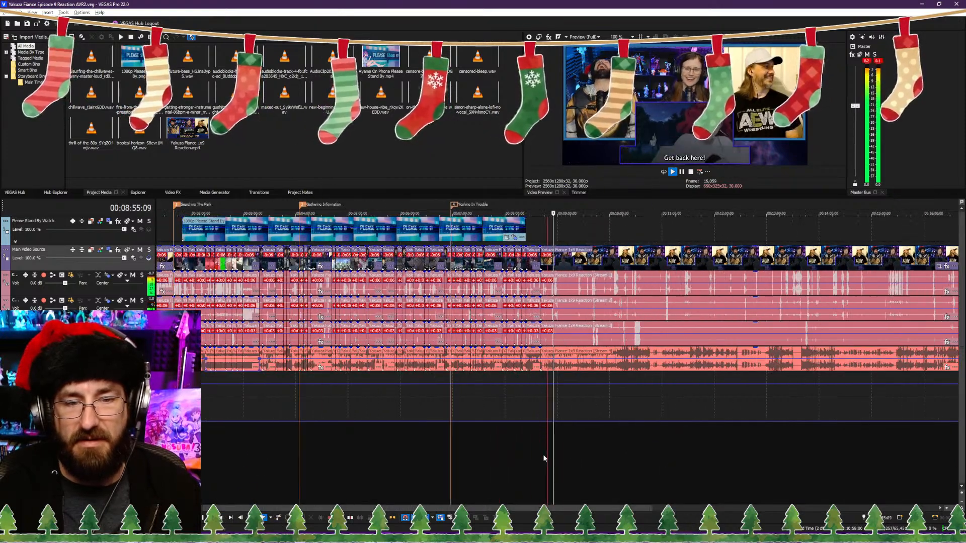
pyautogui.click(609, 444)
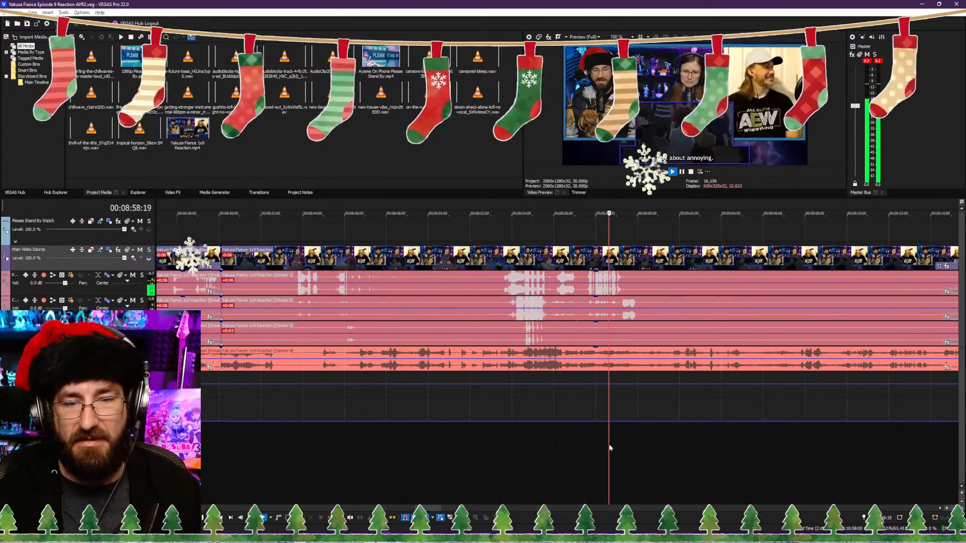
pyautogui.press('Return')
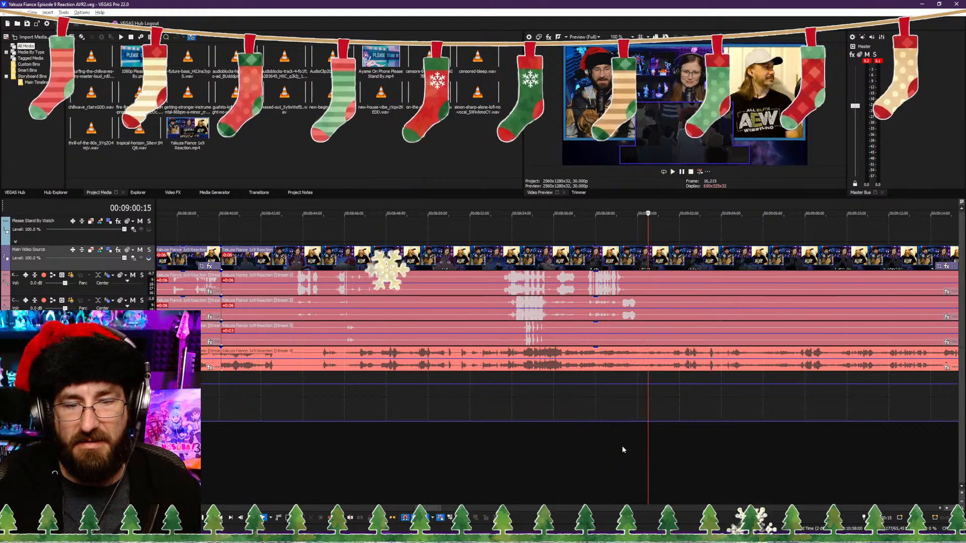
pyautogui.press('s')
# Step: Preview the footage after the 00:09:00:15 cut for the point where the scene should resume
pyautogui.scroll(-8, 636, 445)
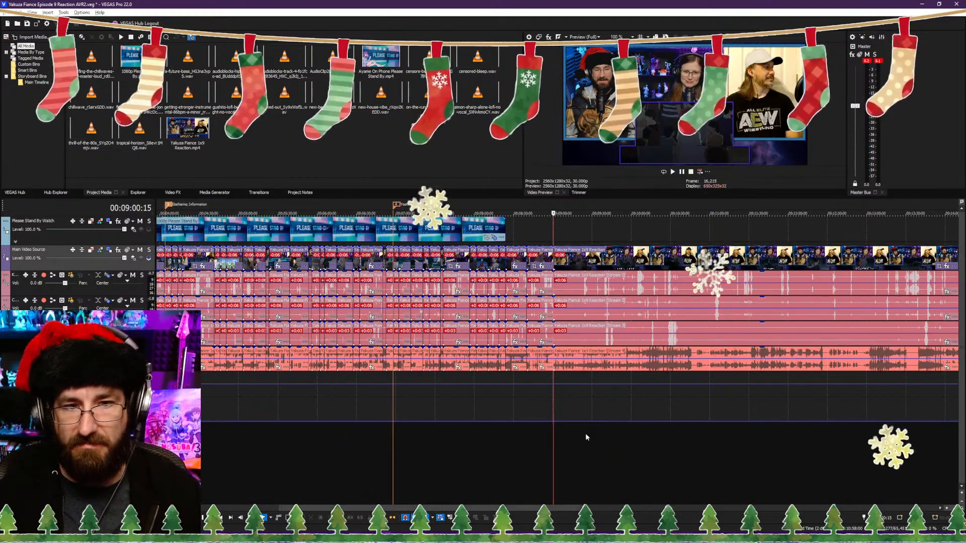
pyautogui.scroll(5, 584, 433)
pyautogui.click(532, 439)
pyautogui.press('space')
pyautogui.scroll(4, 532, 439)
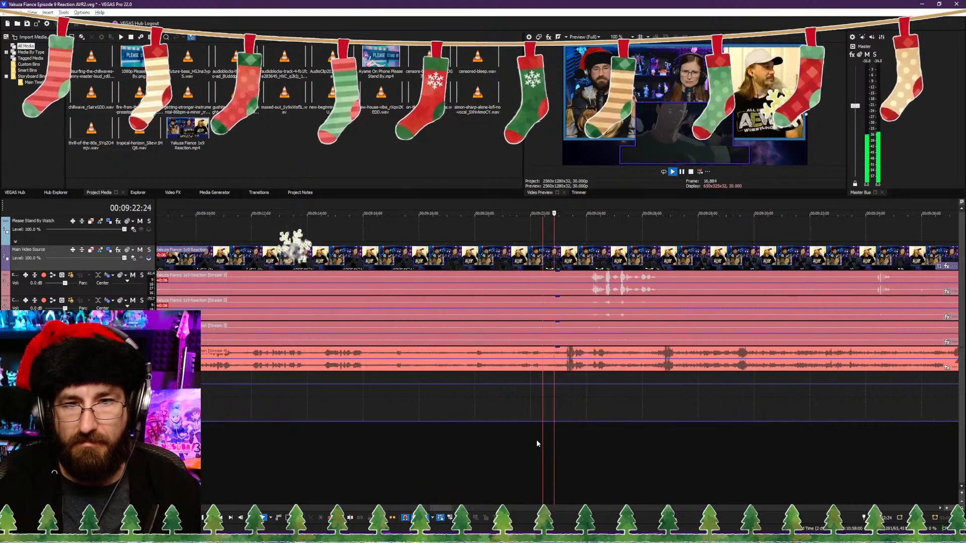
pyautogui.click(348, 452)
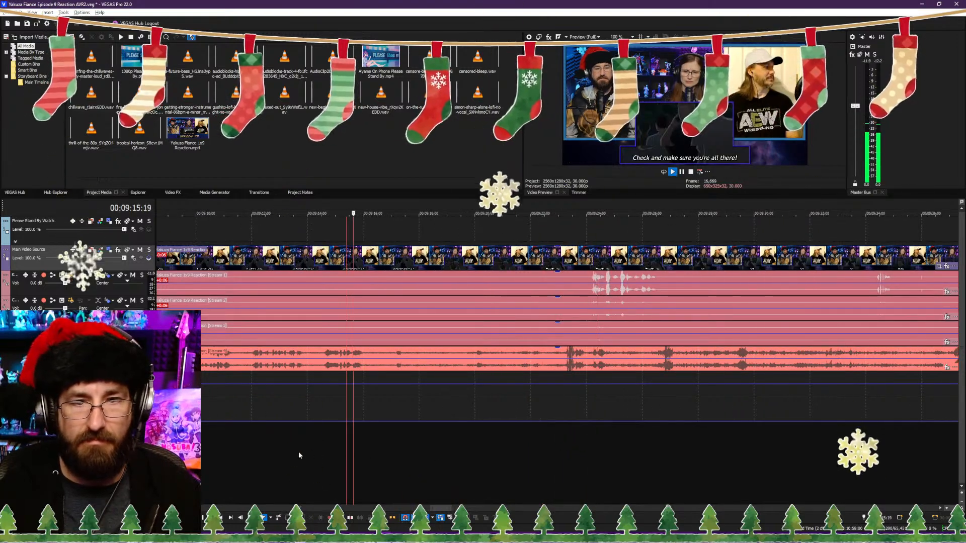
pyautogui.click(297, 452)
pyautogui.scroll(-4, 311, 449)
pyautogui.scroll(4, 552, 436)
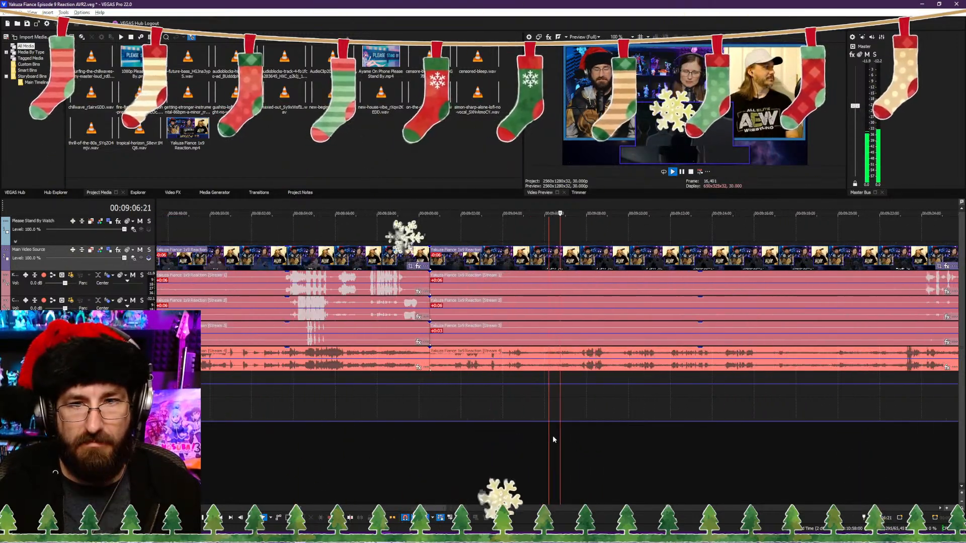
# Step: Trim the clips after the 00:09:00:15 cut so they start from the 00:09:21:00 frame, and play back the join
pyautogui.click(858, 442)
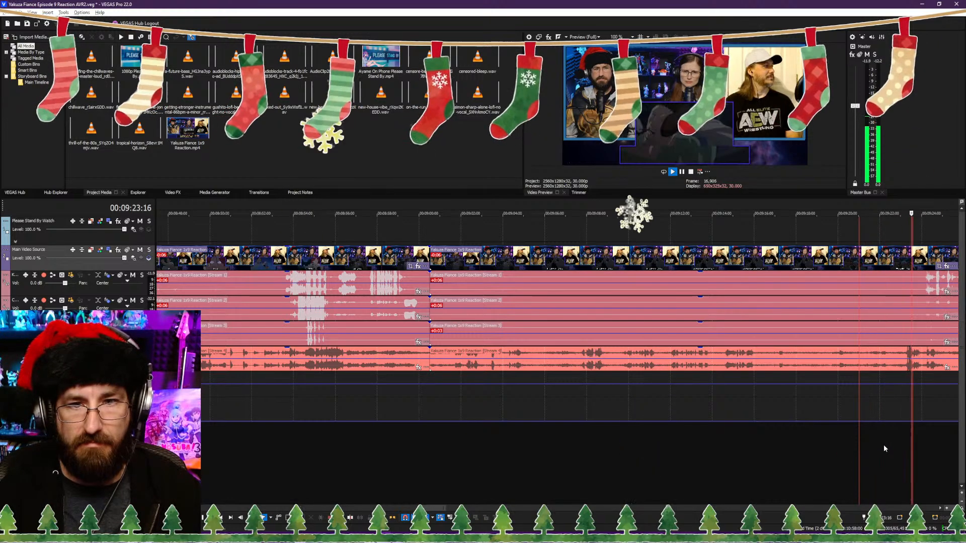
pyautogui.press('space')
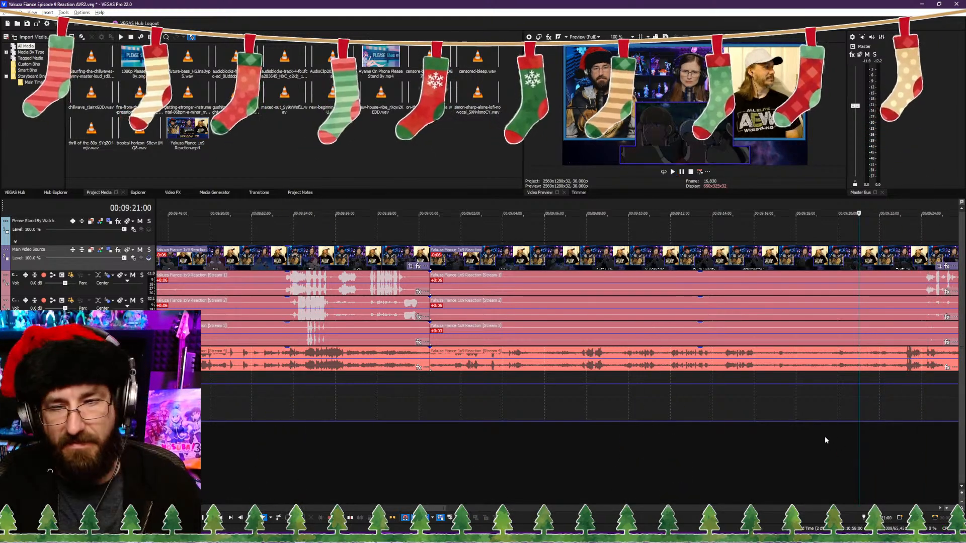
pyautogui.hotkey('alt', '[')
pyautogui.press('space')
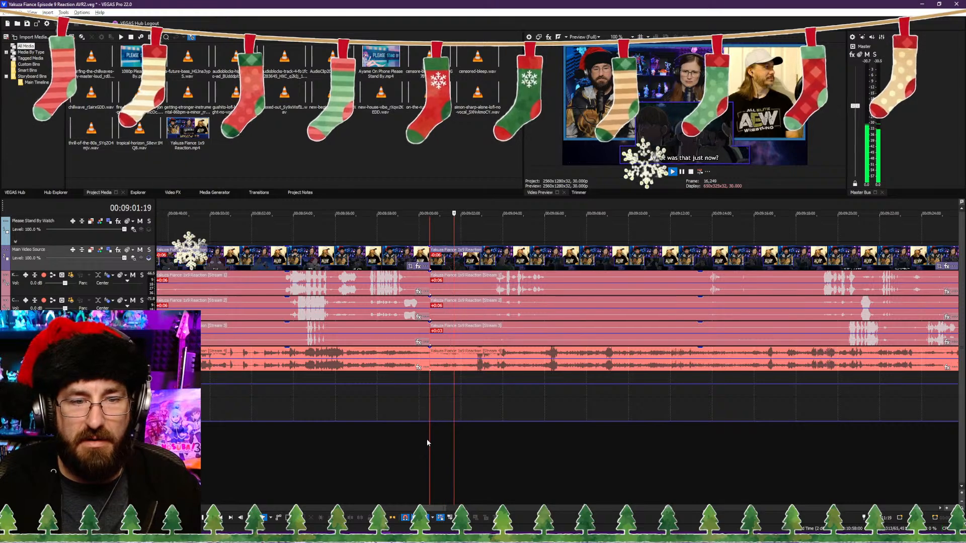
pyautogui.press('Return')
pyautogui.scroll(-4, 428, 435)
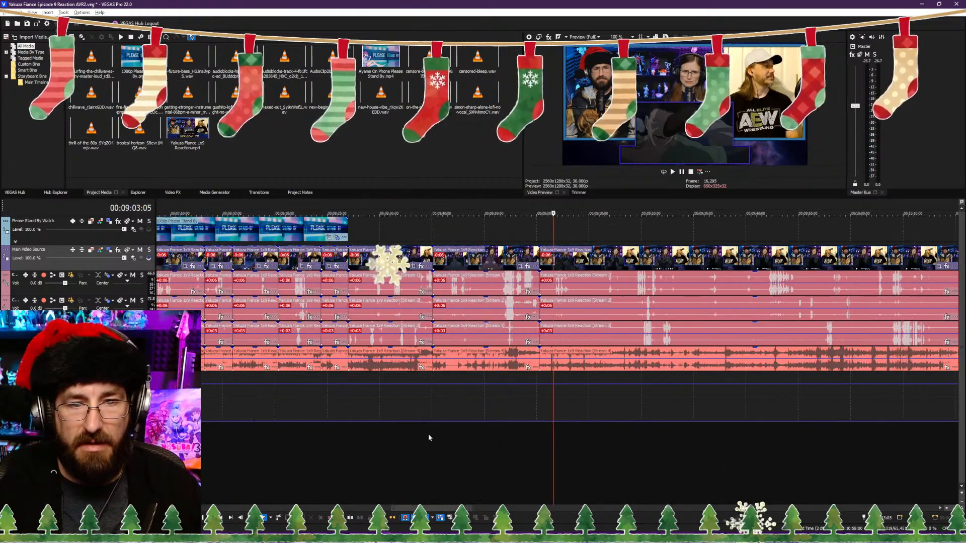
# Step: Add a timeline marker at 00:09:00:00 labelled "Kirishima Goes Hunting"
pyautogui.scroll(-2, 467, 447)
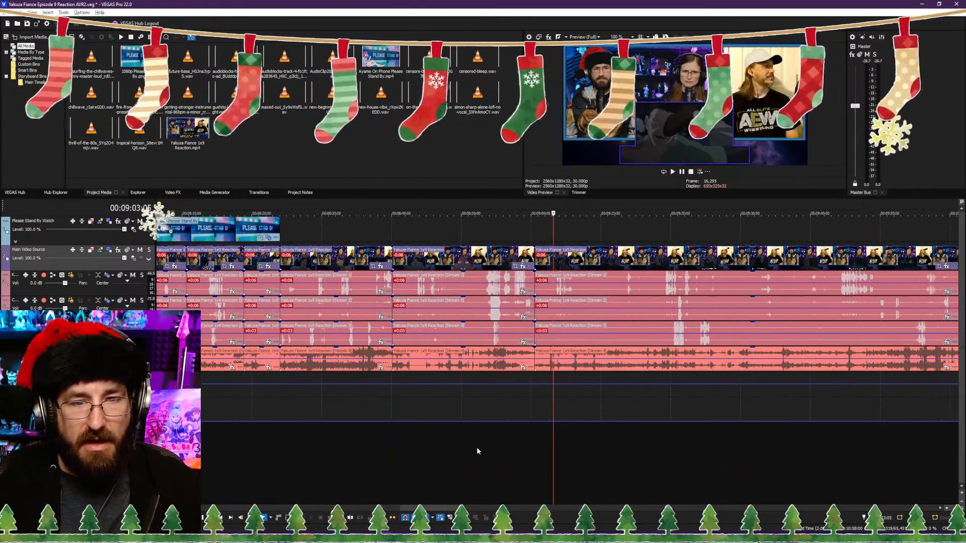
pyautogui.scroll(3, 466, 449)
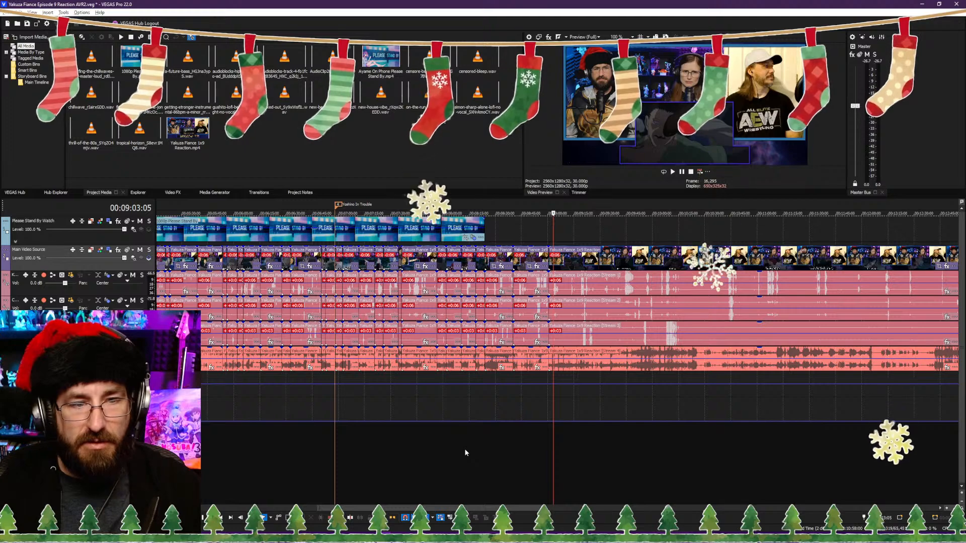
pyautogui.scroll(3, 465, 453)
pyautogui.scroll(4, 465, 450)
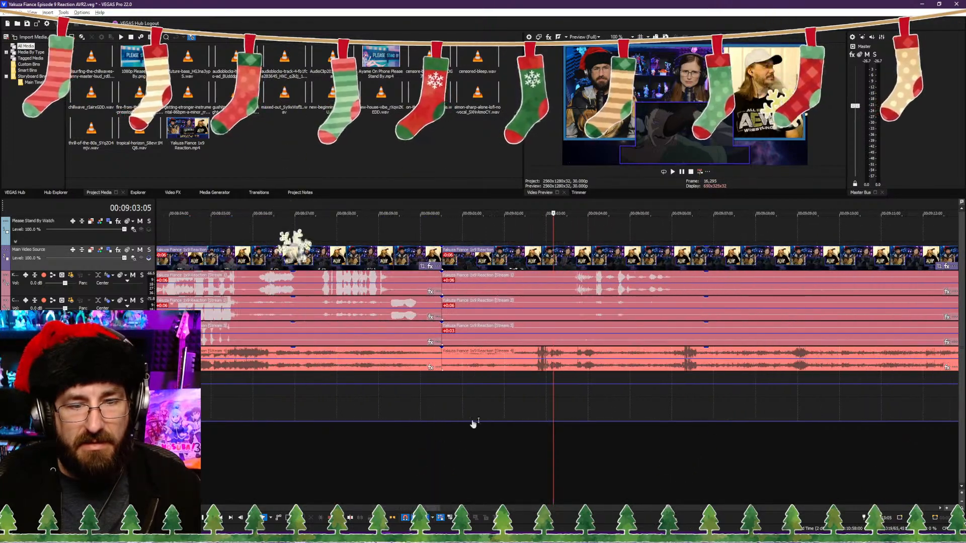
pyautogui.click(418, 405)
pyautogui.scroll(4, 437, 418)
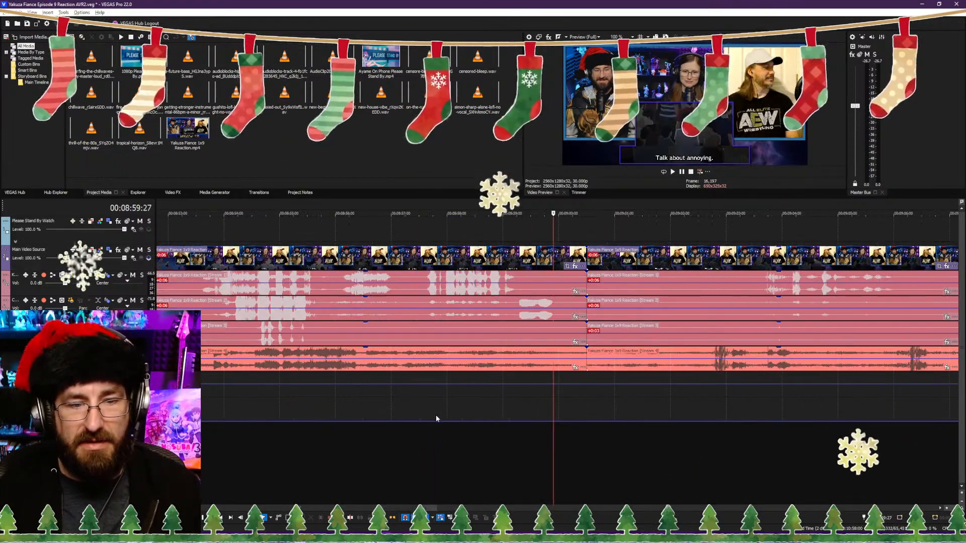
pyautogui.click(570, 318)
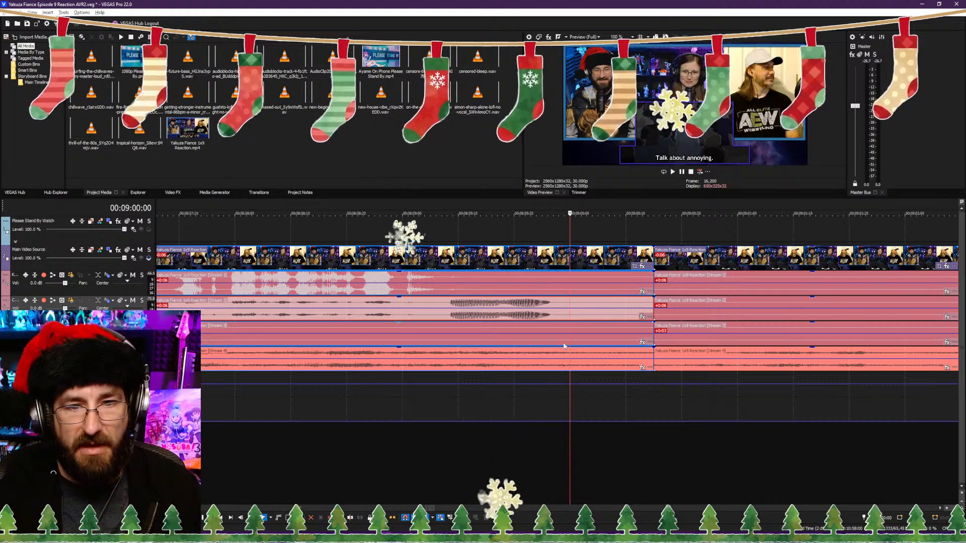
pyautogui.write('m')
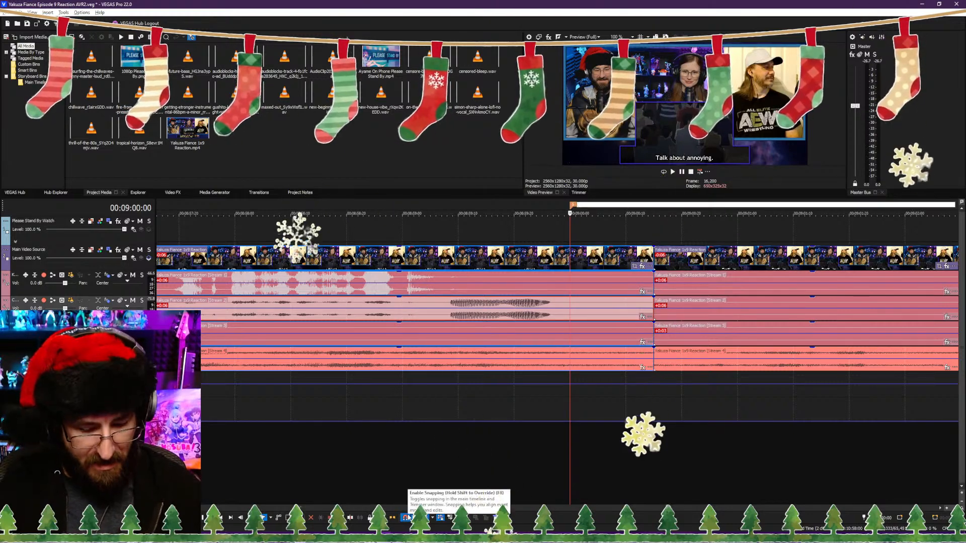
pyautogui.write('Kiryu')
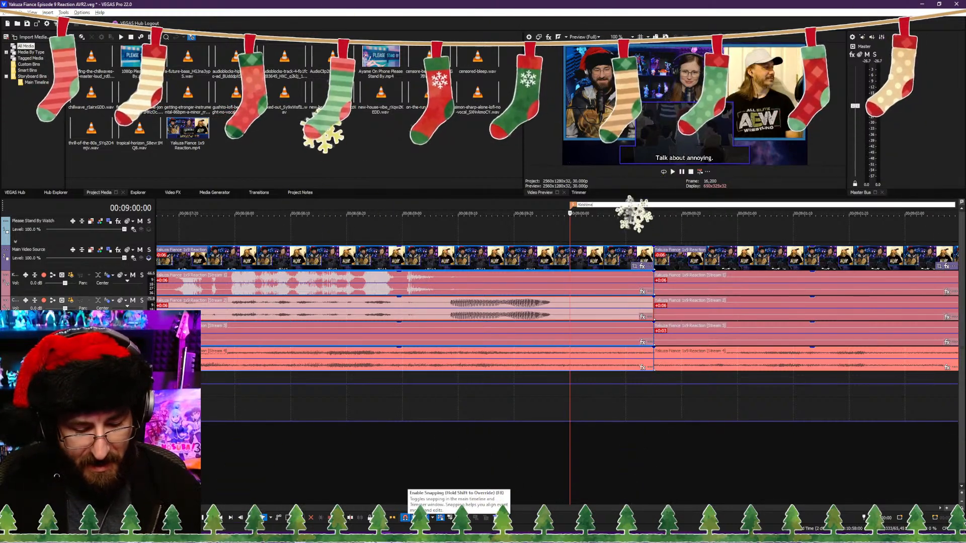
pyautogui.write('Goes Homin')
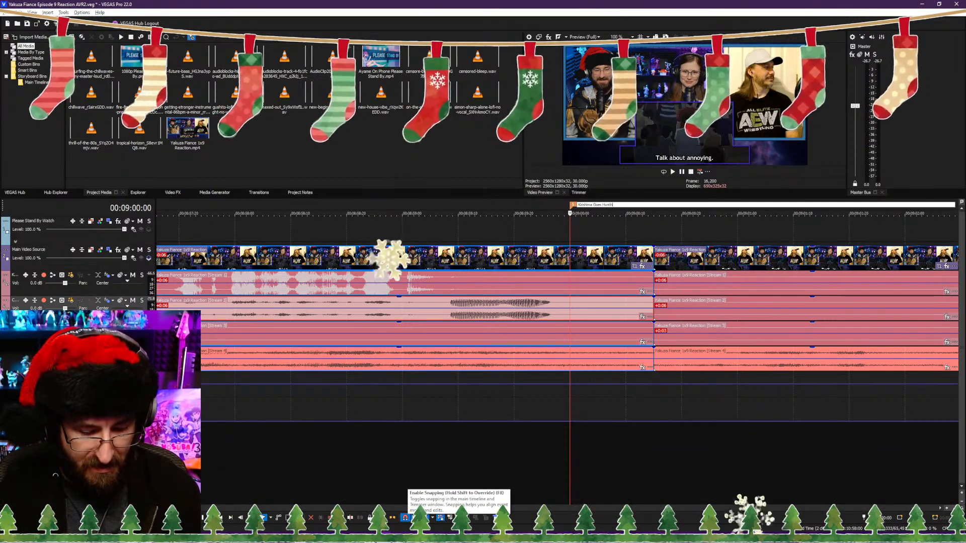
pyautogui.write('g')
pyautogui.press('Return')
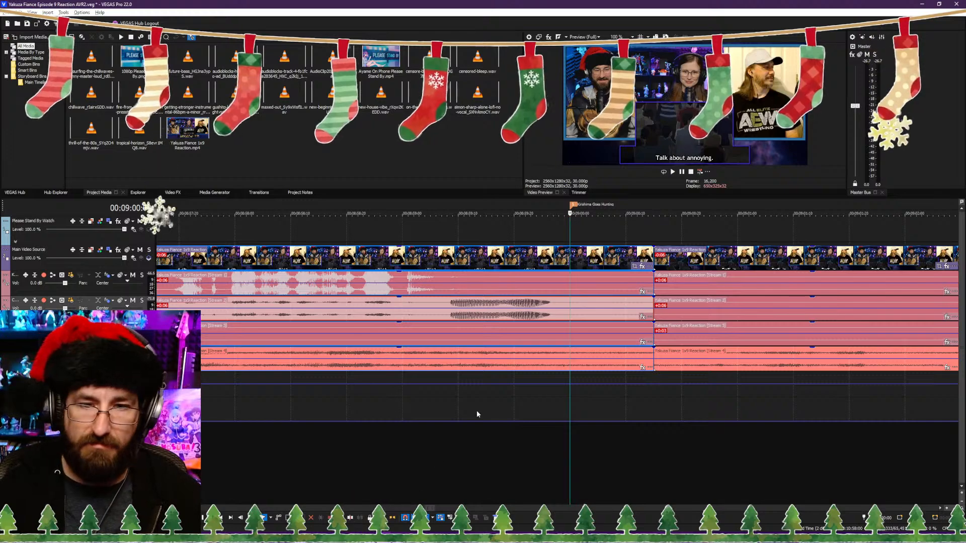
# Step: Review the scene from 00:09:00:10 and split the clips at 00:09:07:17
pyautogui.click(629, 450)
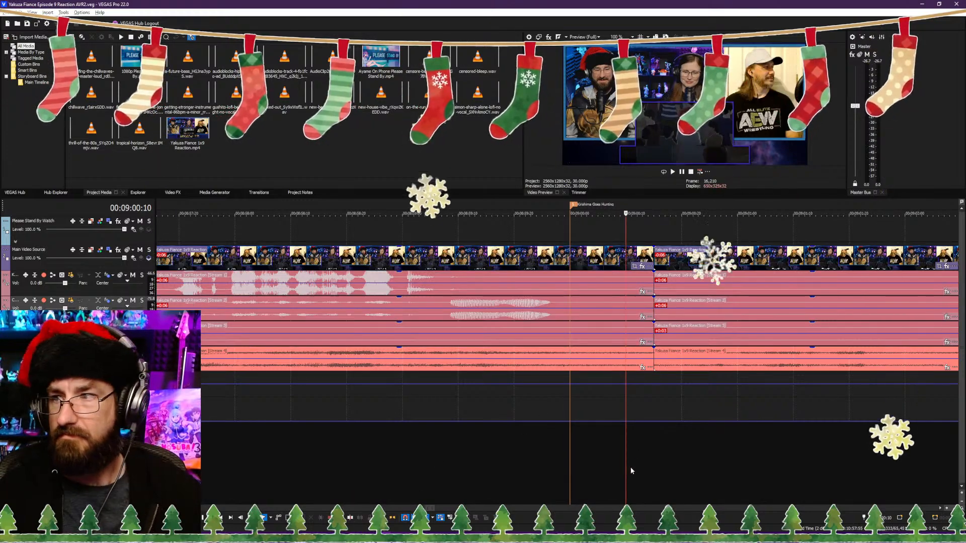
pyautogui.press('space')
pyautogui.scroll(-6, 606, 428)
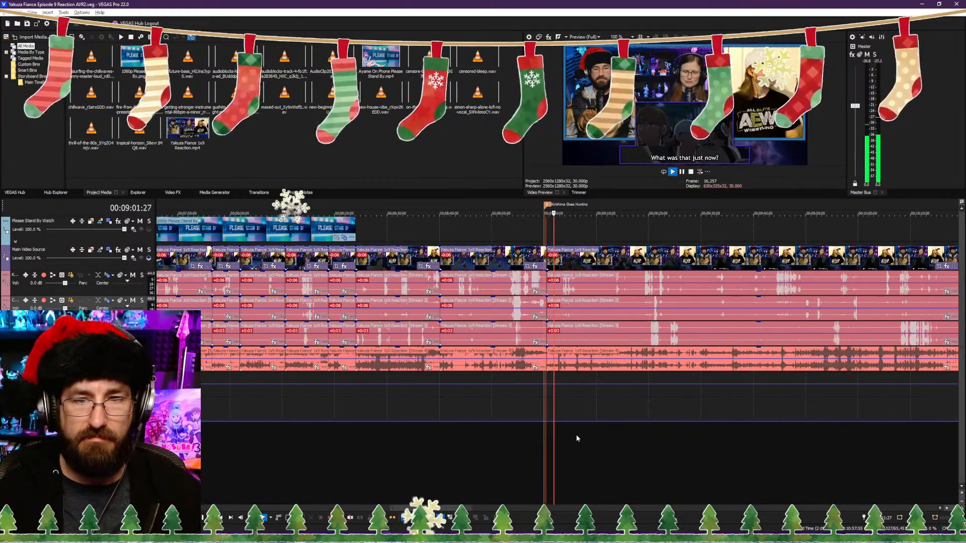
pyautogui.scroll(4, 563, 440)
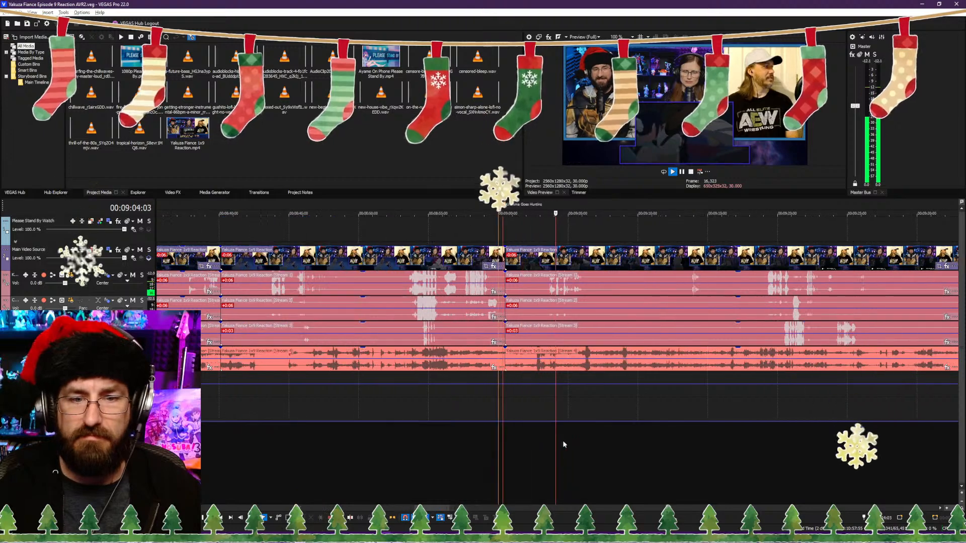
pyautogui.scroll(-2, 594, 445)
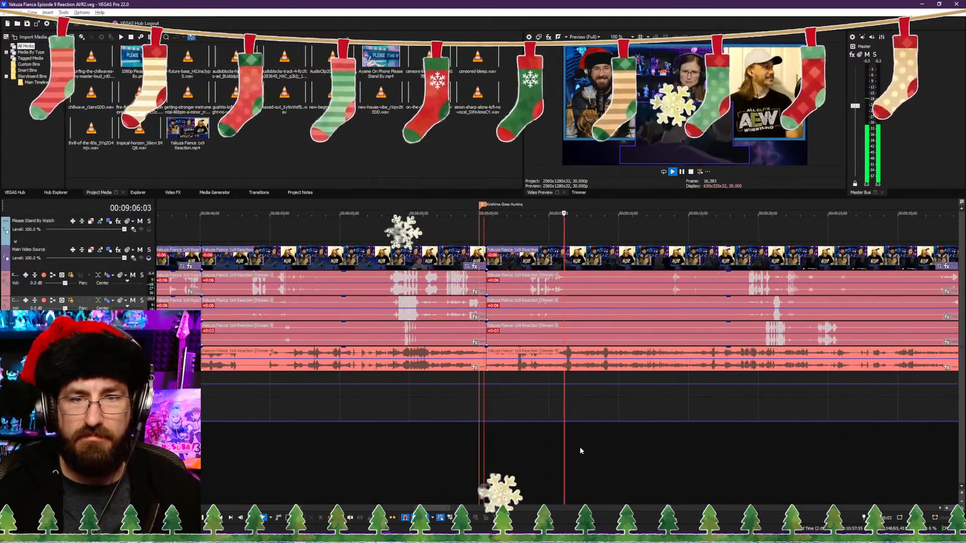
pyautogui.press('Return')
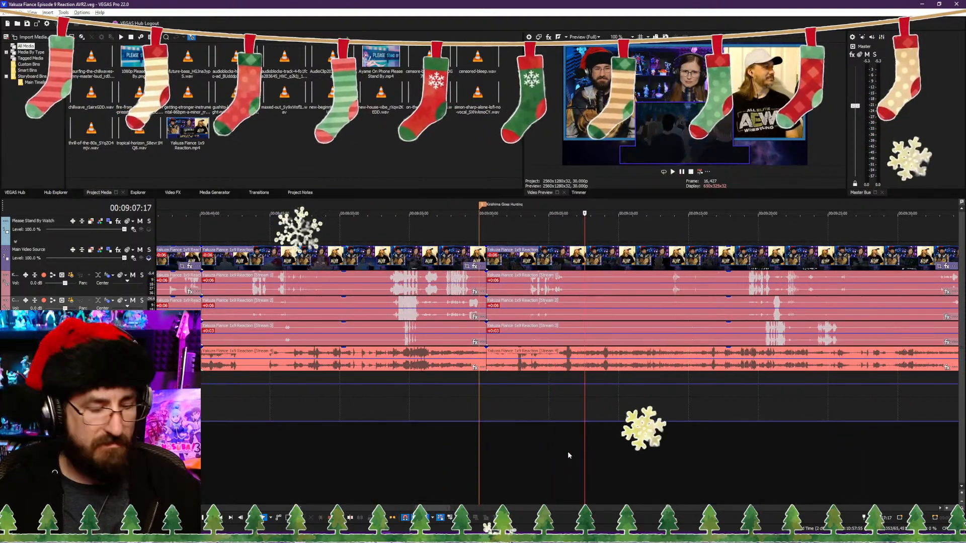
pyautogui.press('s')
# Step: Trim away the footage from the 00:09:07:17 cut to just past the line after it, and play back the join from 00:09:06:24
pyautogui.press('space')
pyautogui.scroll(2, 596, 455)
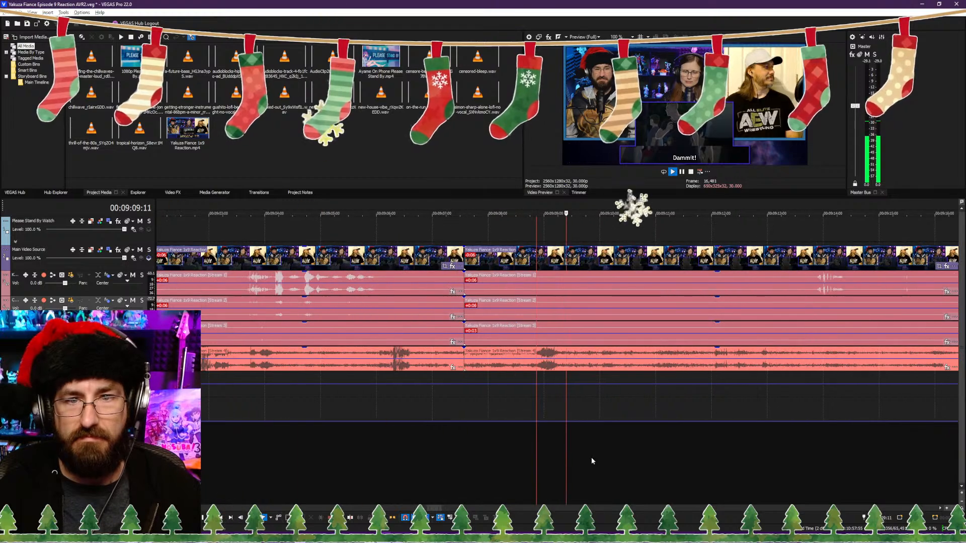
pyautogui.scroll(-1, 603, 459)
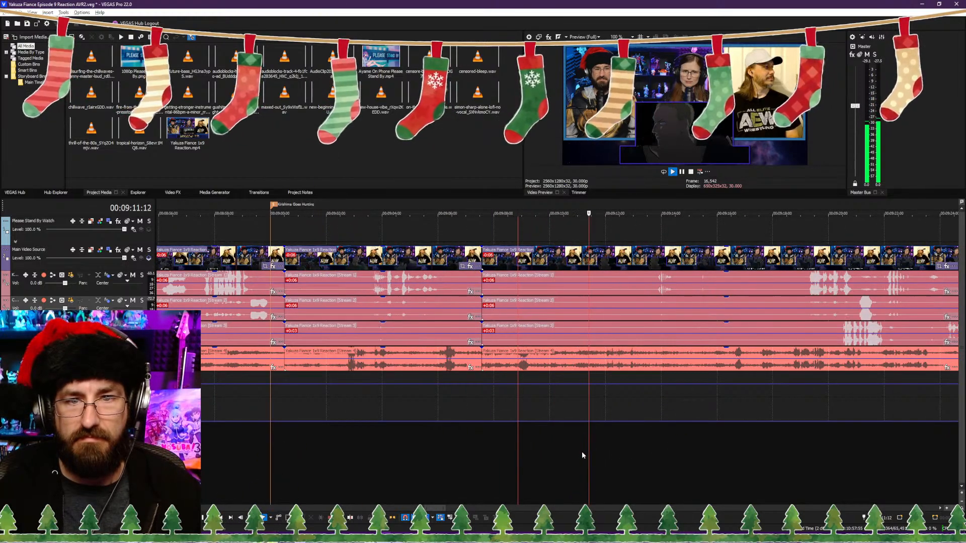
pyautogui.click(556, 453)
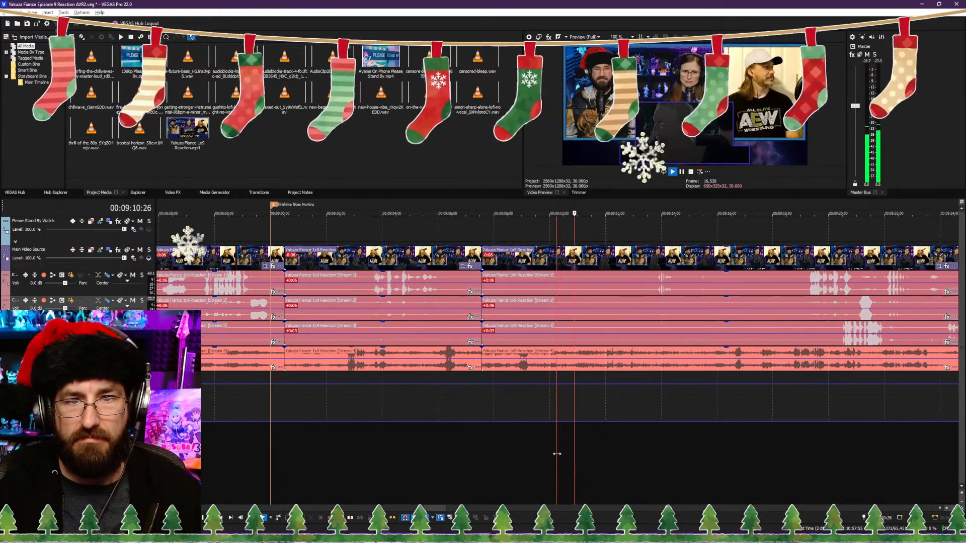
pyautogui.click(566, 454)
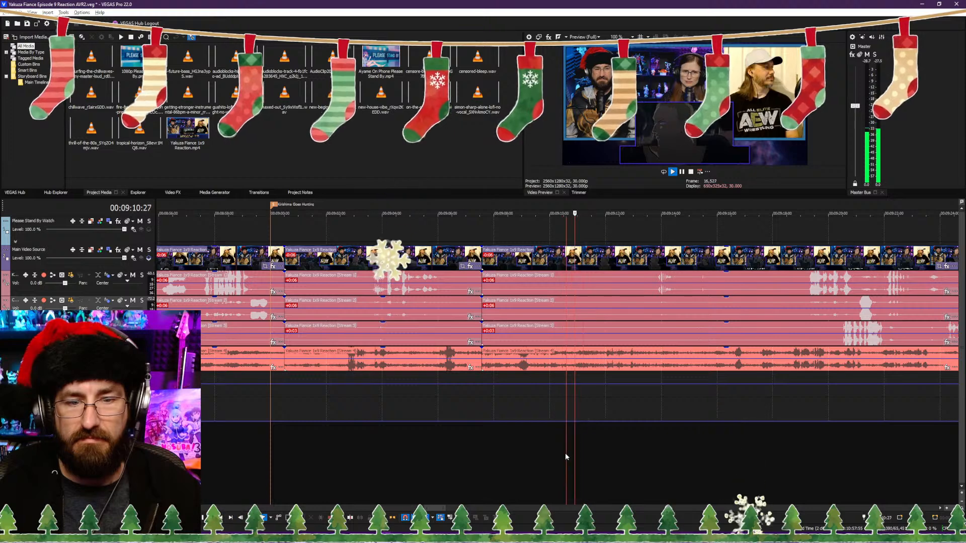
pyautogui.press('space')
pyautogui.click(460, 460)
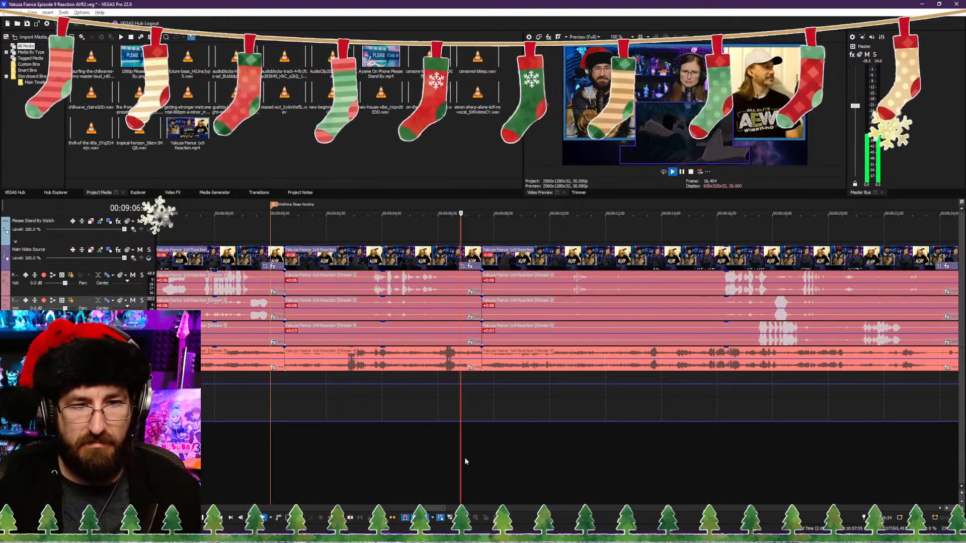
pyautogui.press('space')
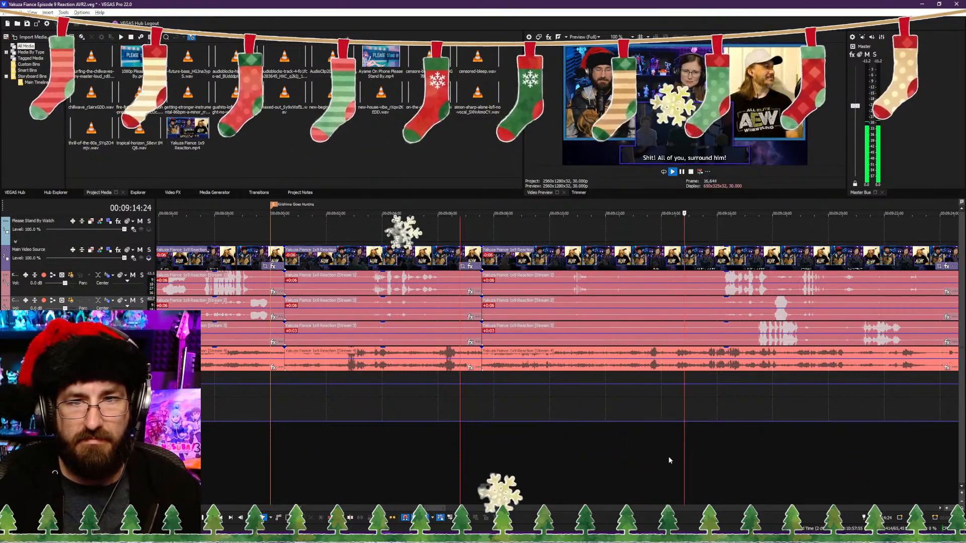
# Step: Find the word to censor near the "Hey, what's going on?" line and add paired volume points at 00:09:17:04 on the first voice track
pyautogui.scroll(-5, 719, 455)
pyautogui.scroll(-3, 576, 453)
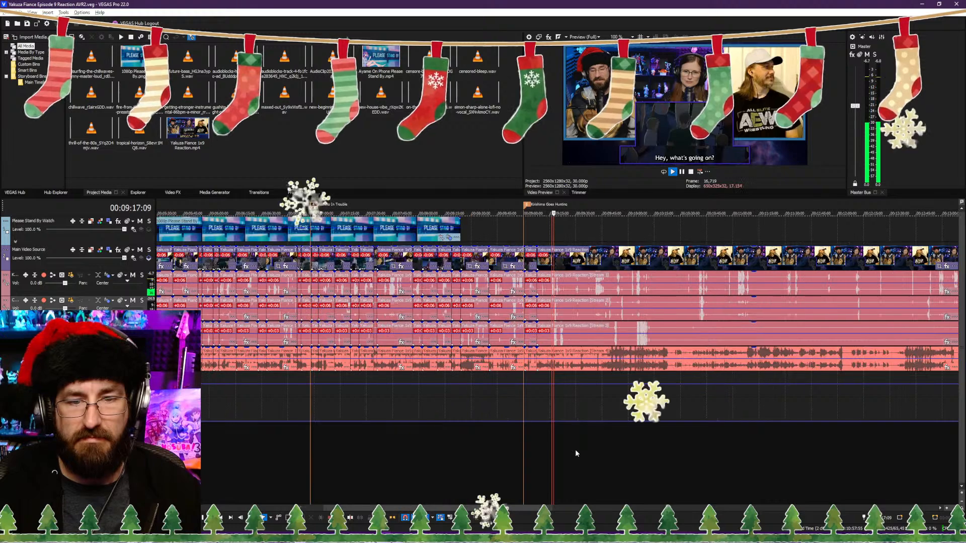
pyautogui.scroll(8, 576, 453)
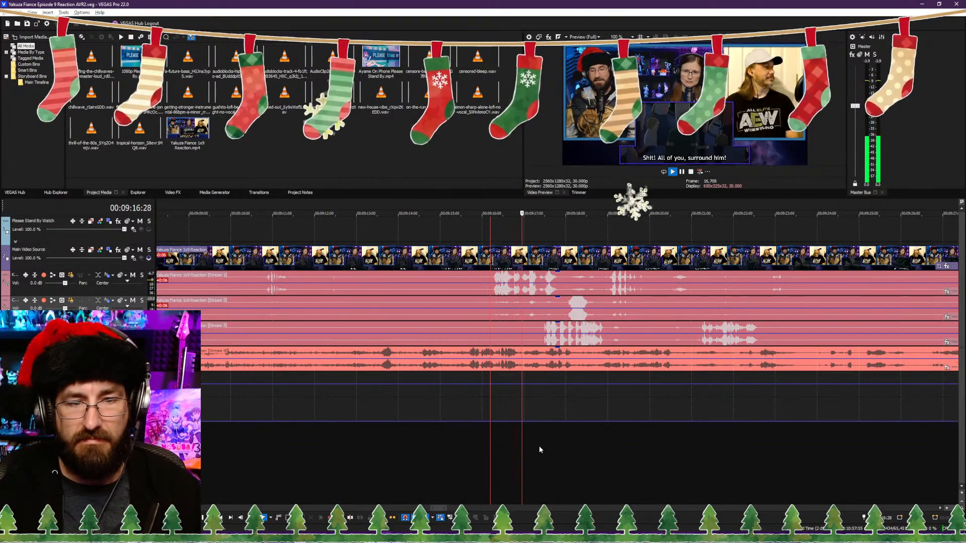
pyautogui.press('Return')
pyautogui.scroll(10, 523, 447)
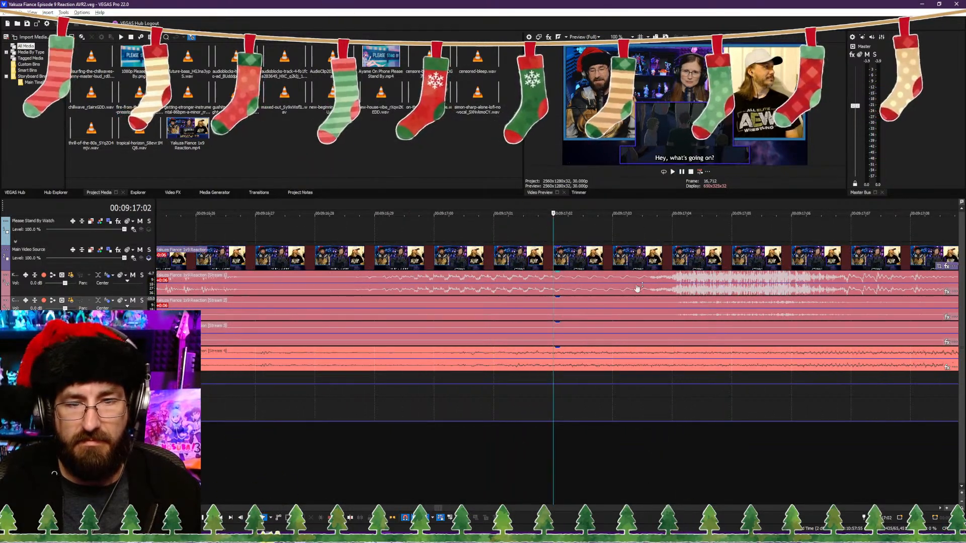
pyautogui.click(654, 291)
pyautogui.press('space')
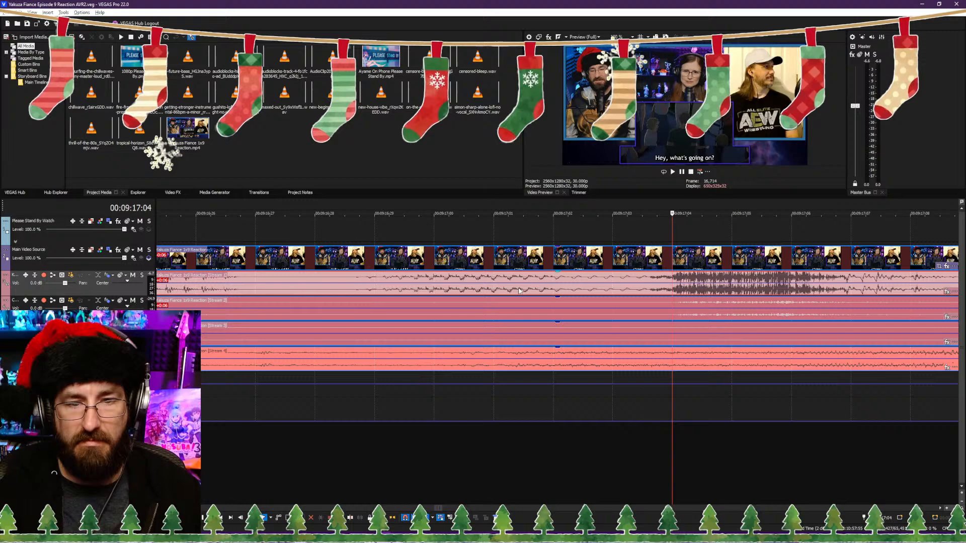
pyautogui.doubleClick(669, 283)
pyautogui.doubleClick(673, 283)
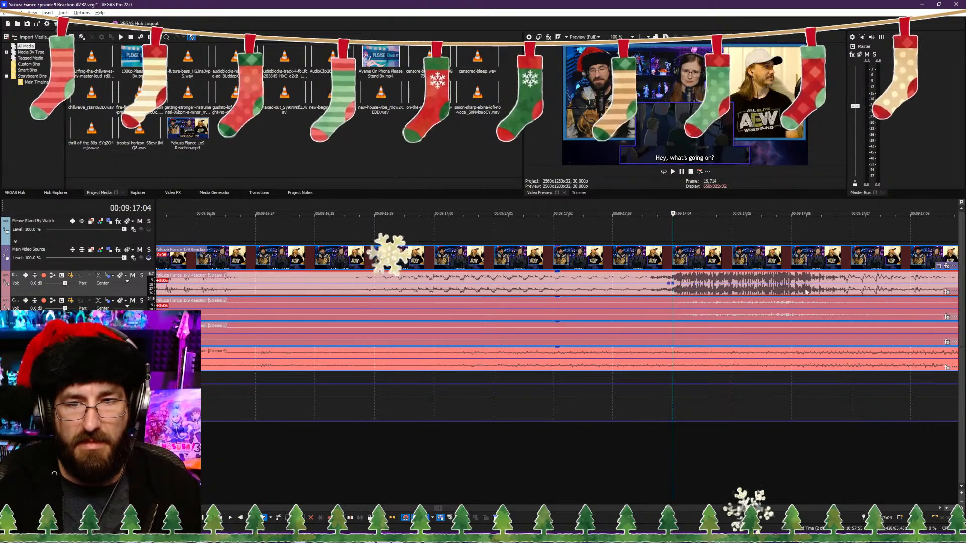
# Step: Add paired volume points at 00:09:17:09 on the first voice track and lower the volume between both pairs to -Inf dB
pyautogui.press('space')
pyautogui.scroll(-1, 649, 312)
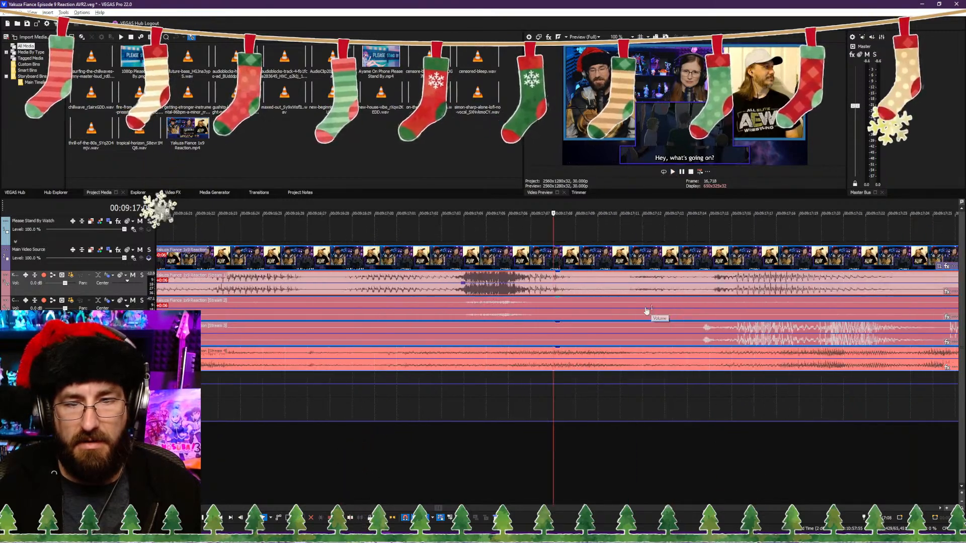
pyautogui.scroll(1, 646, 312)
pyautogui.click(614, 292)
pyautogui.scroll(-1, 614, 291)
pyautogui.scroll(1, 614, 290)
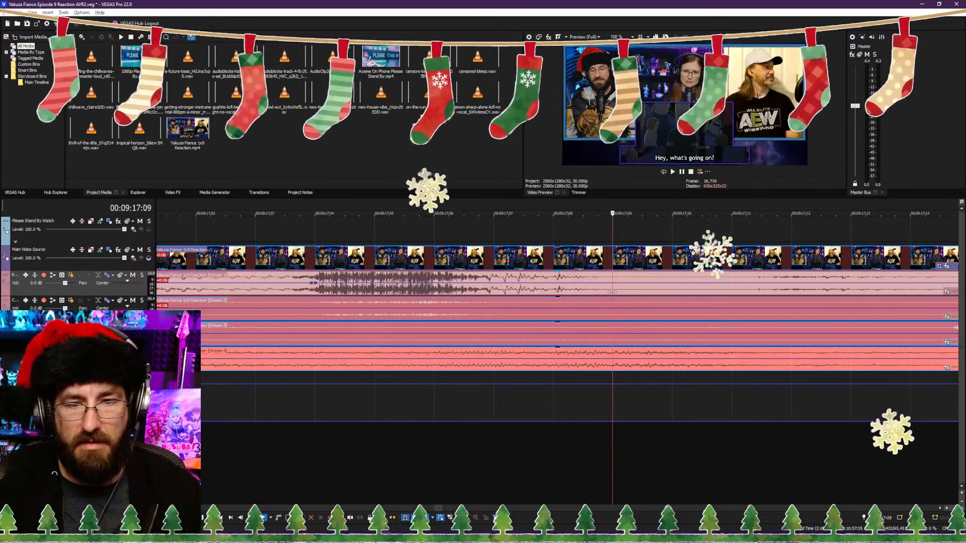
pyautogui.doubleClick(614, 286)
pyautogui.doubleClick(618, 285)
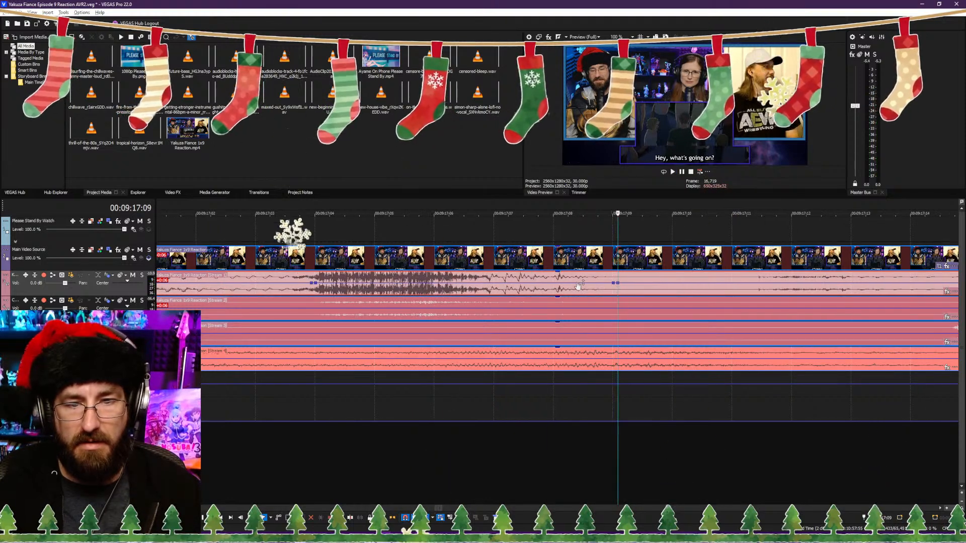
pyautogui.moveTo(579, 285); pyautogui.dragTo(582, 349)
pyautogui.moveTo(614, 295); pyautogui.dragTo(619, 296)
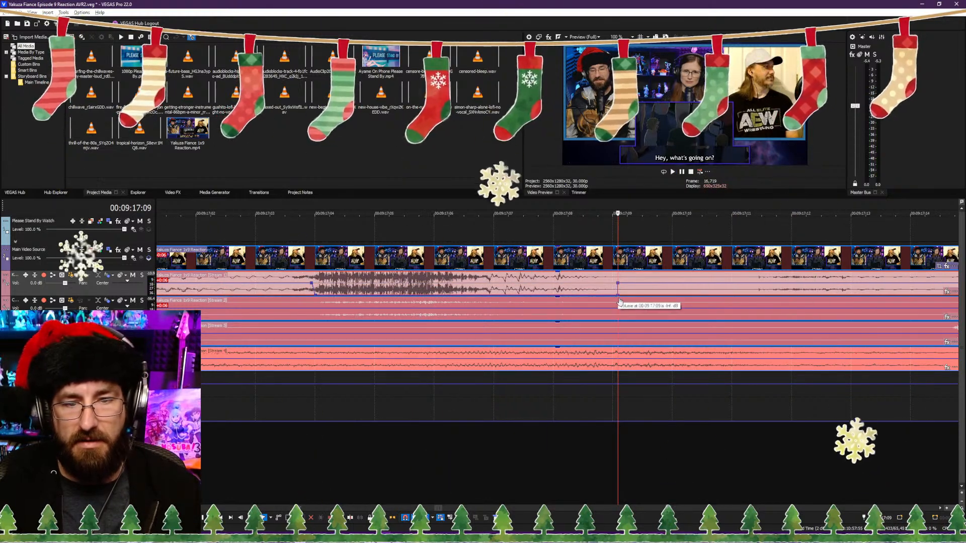
# Step: Mute the second voice track from 00:09:17:03 to 00:09:17:09 with volume envelope points and straight drops at both ends
pyautogui.click(304, 312)
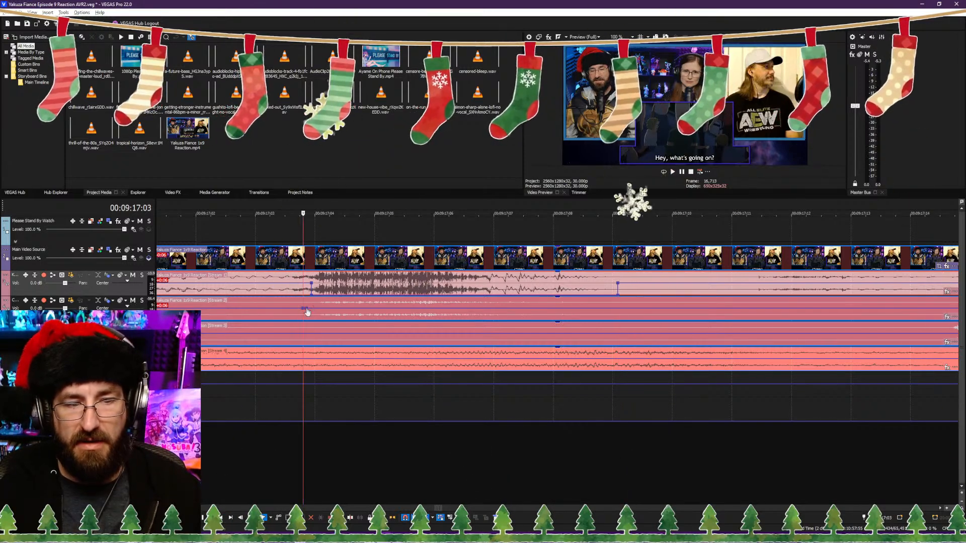
pyautogui.click(627, 312)
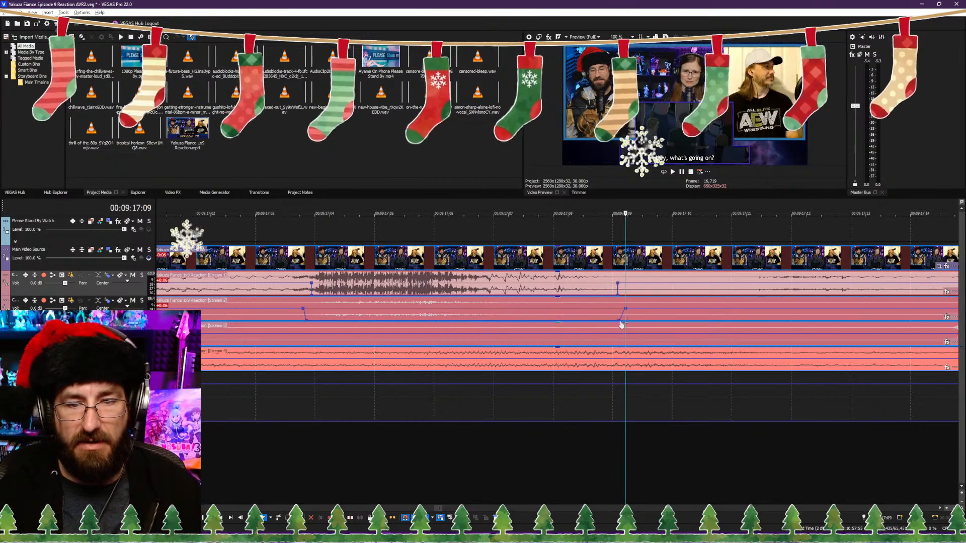
pyautogui.moveTo(621, 322); pyautogui.dragTo(626, 323)
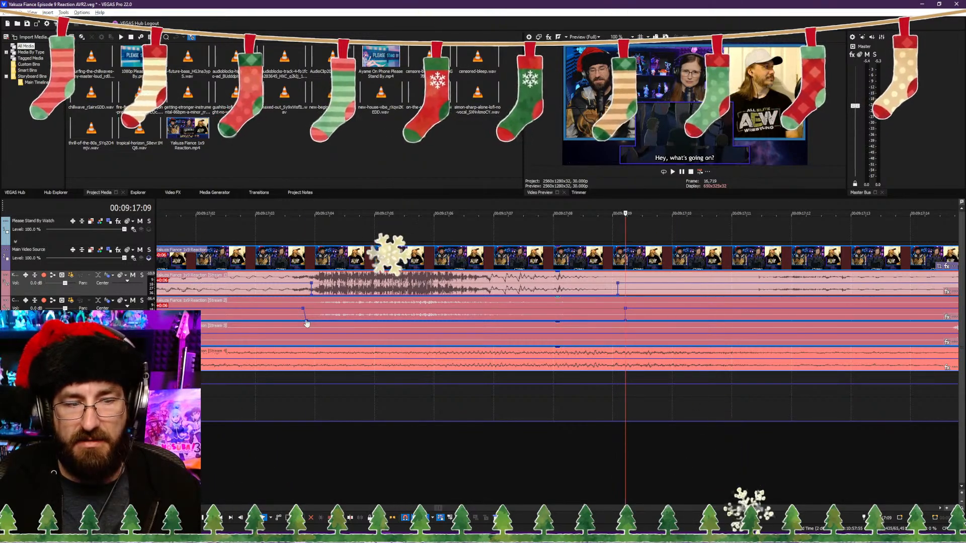
pyautogui.moveTo(306, 323); pyautogui.dragTo(280, 330)
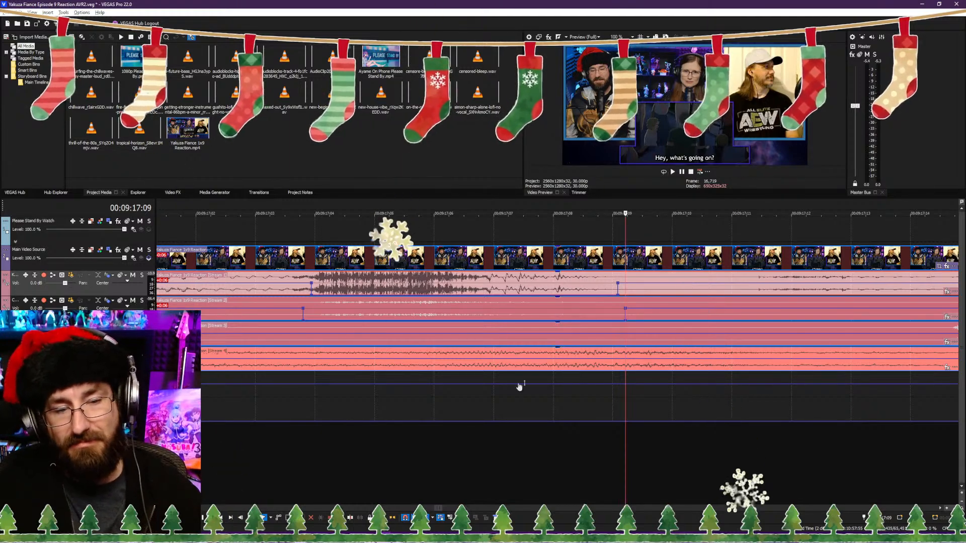
# Step: Place the censor beeps audio on the empty track below the voice streams and trim one beep to 00:09:17:03–00:09:17:09
pyautogui.scroll(-5, 520, 387)
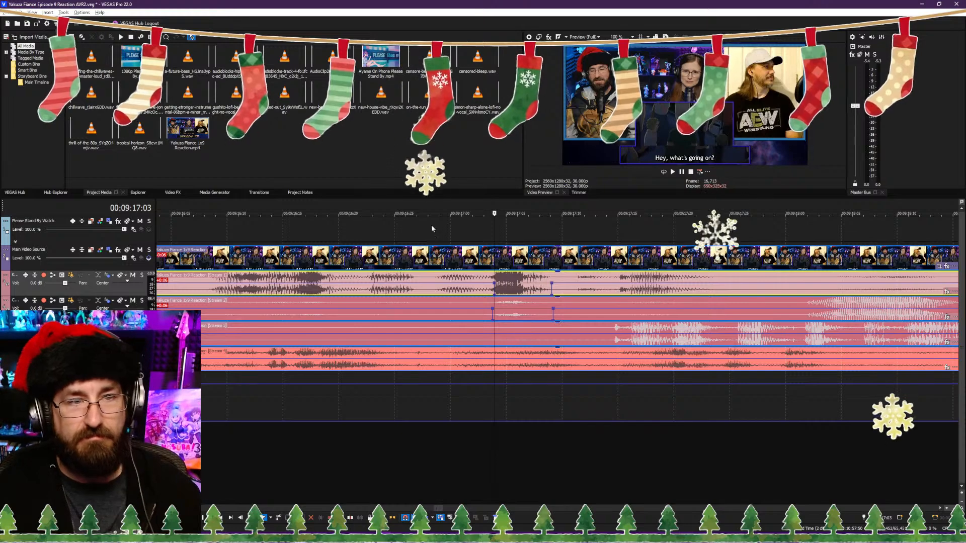
pyautogui.click(433, 61)
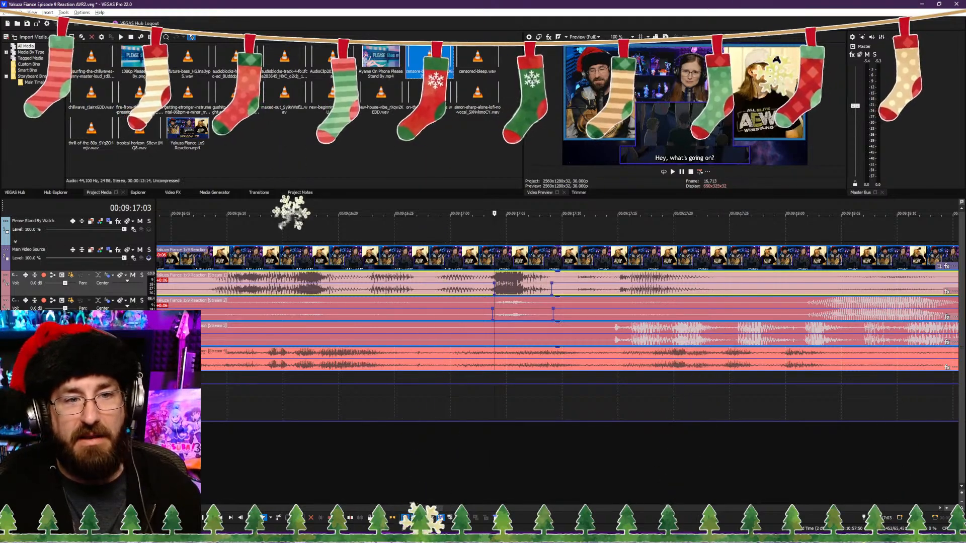
pyautogui.moveTo(433, 62); pyautogui.dragTo(216, 384)
pyautogui.moveTo(733, 376); pyautogui.dragTo(527, 374)
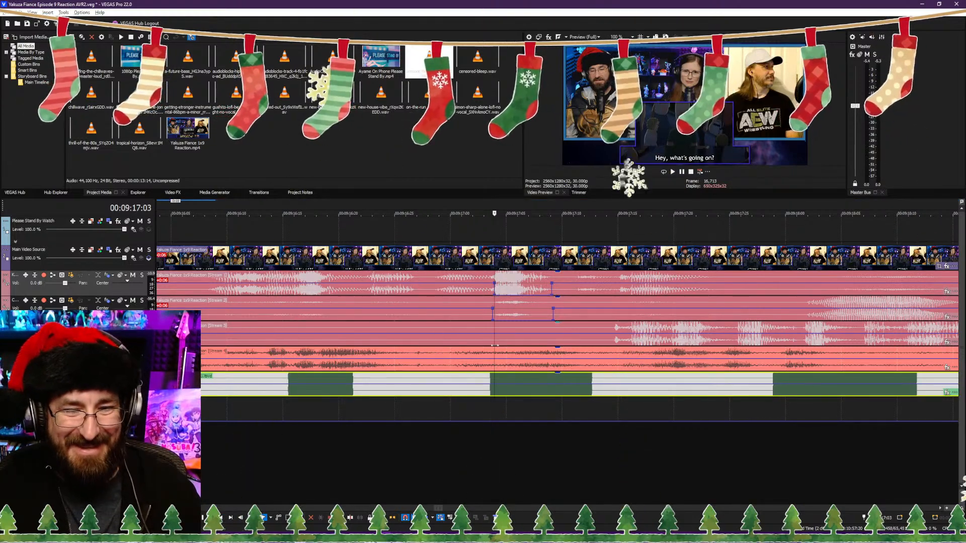
pyautogui.hotkey('alt', '[')
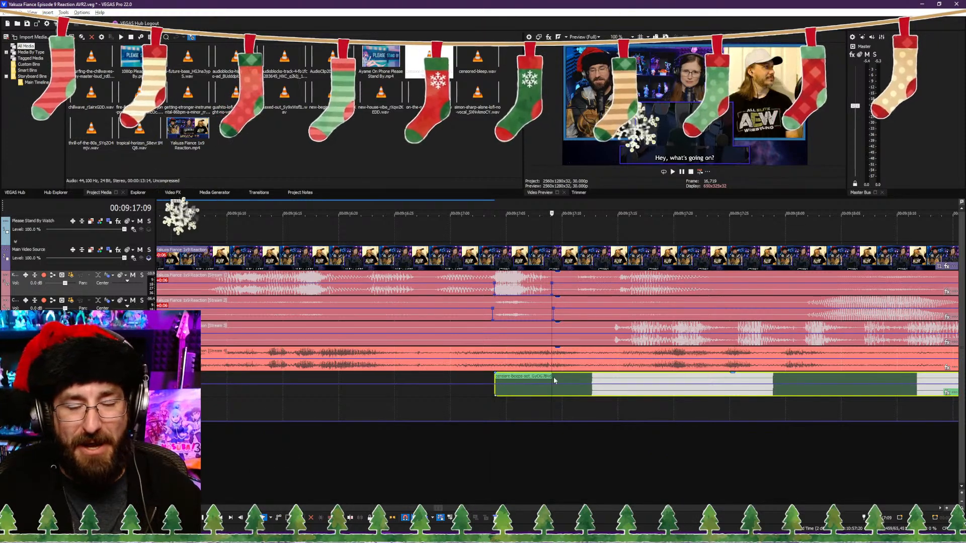
pyautogui.hotkey('alt', ']')
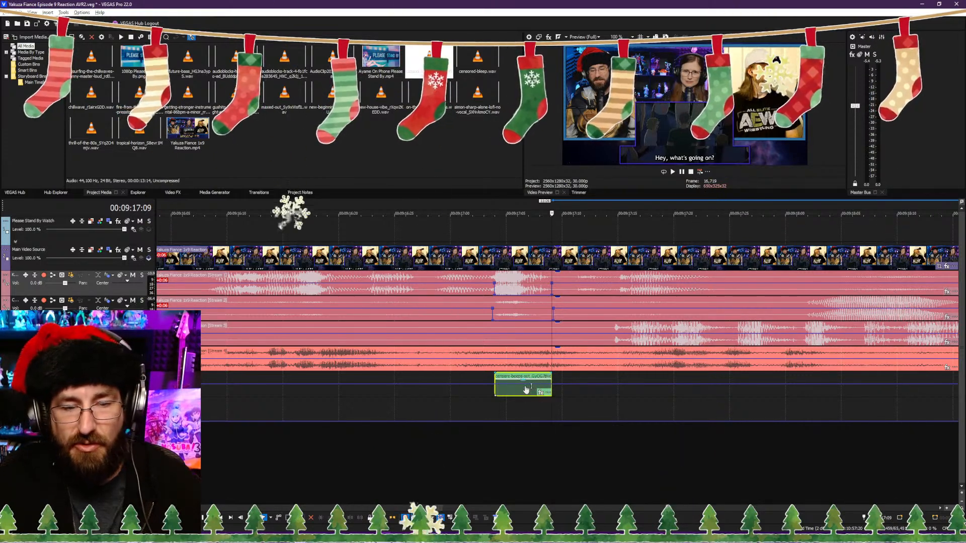
# Step: Play back the beeped word from just before 00:09:17:03 and check the trimmed beep clip
pyautogui.click(483, 433)
pyautogui.press('space')
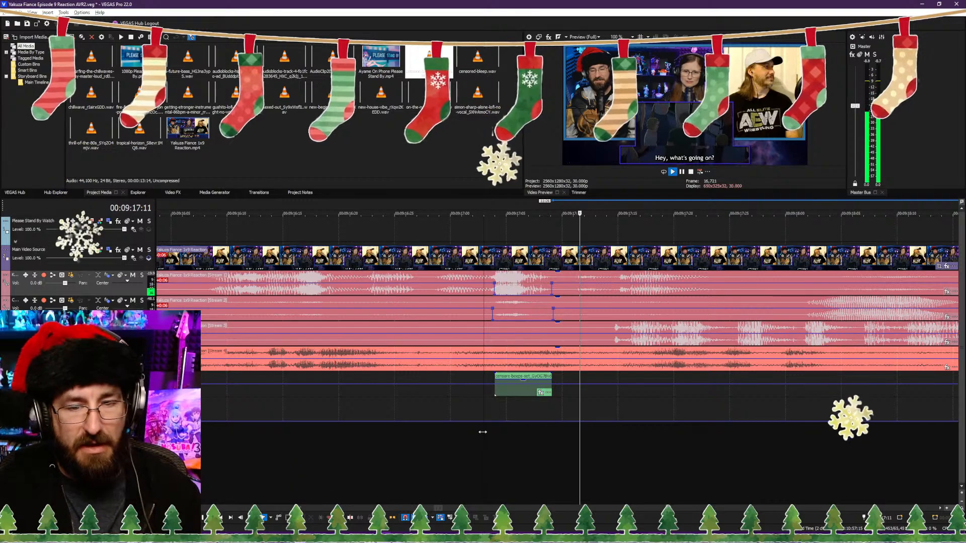
pyautogui.press('space')
pyautogui.click(521, 396)
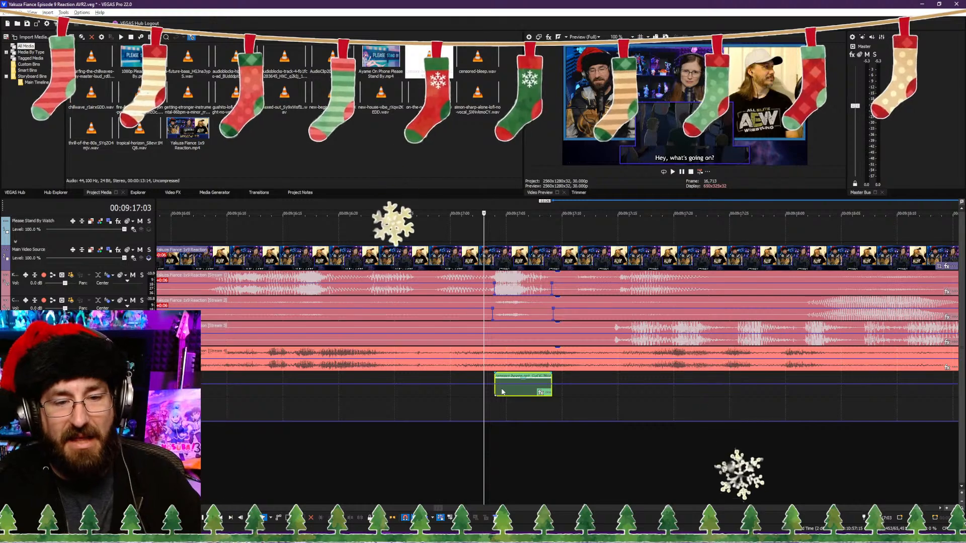
pyautogui.scroll(-8, 444, 440)
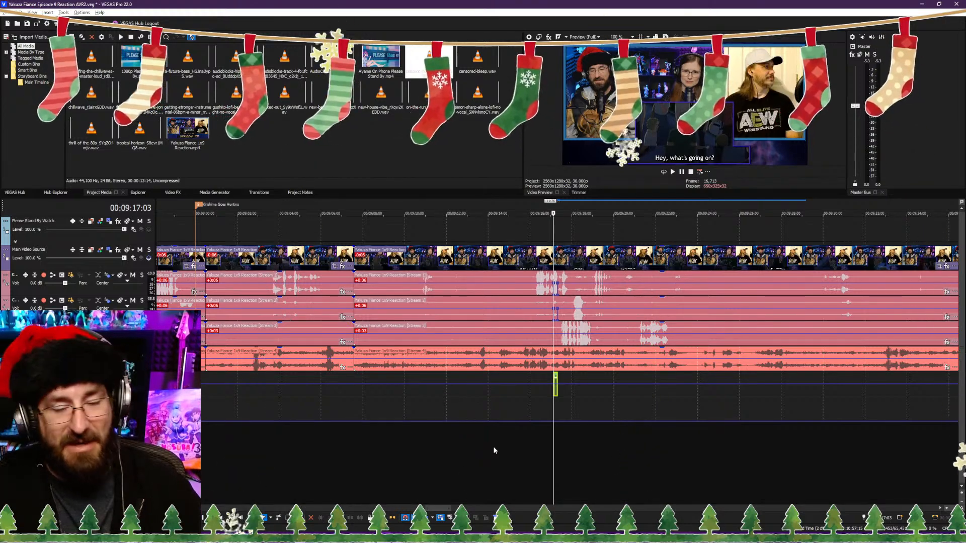
# Step: Review the footage from about 00:09:10 for a pause before the censored word and split all source tracks at 00:09:12:18
pyautogui.click(511, 463)
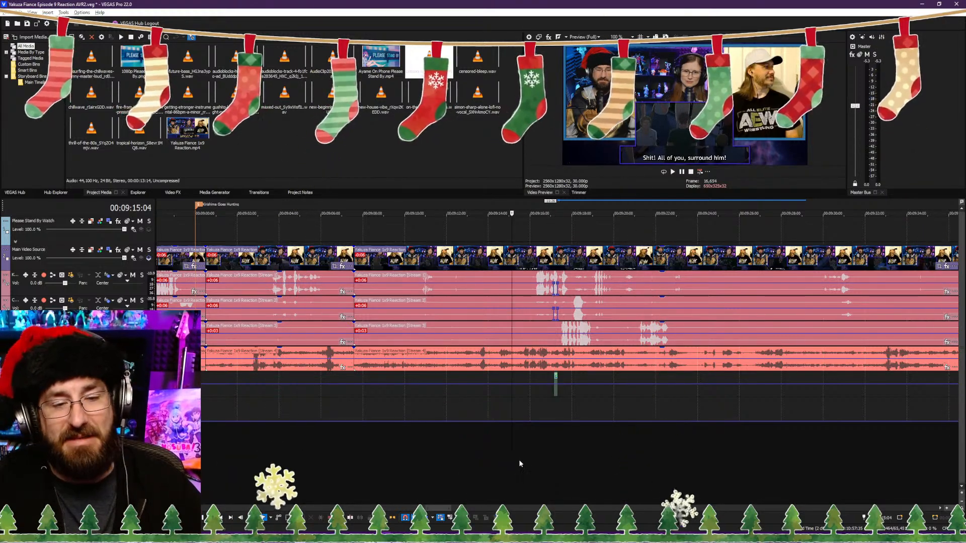
pyautogui.click(519, 460)
pyautogui.scroll(3, 536, 491)
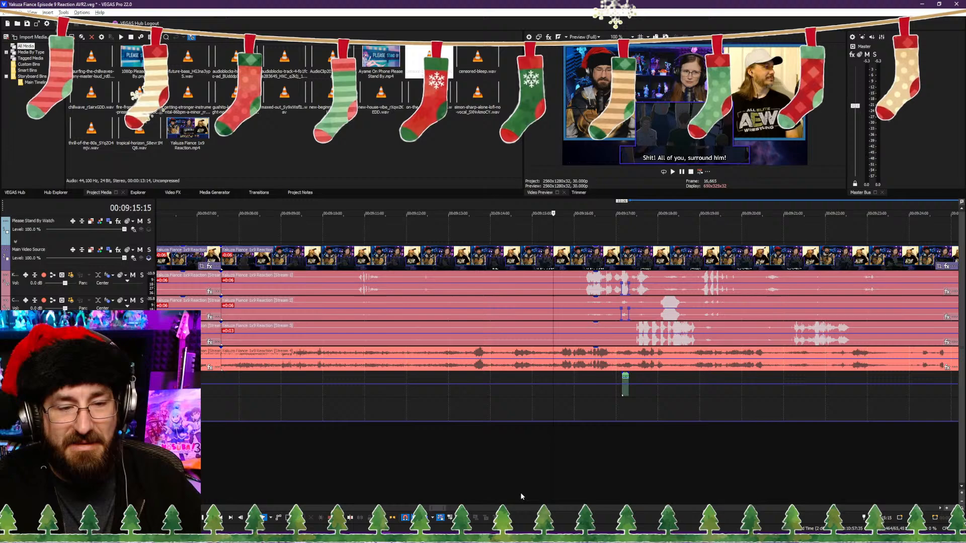
pyautogui.click(355, 469)
pyautogui.press('space')
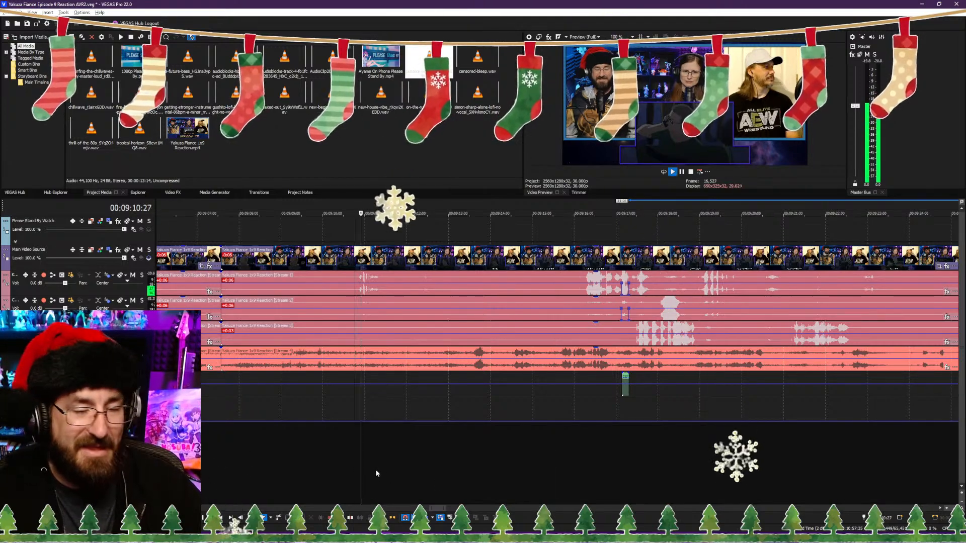
pyautogui.click(352, 476)
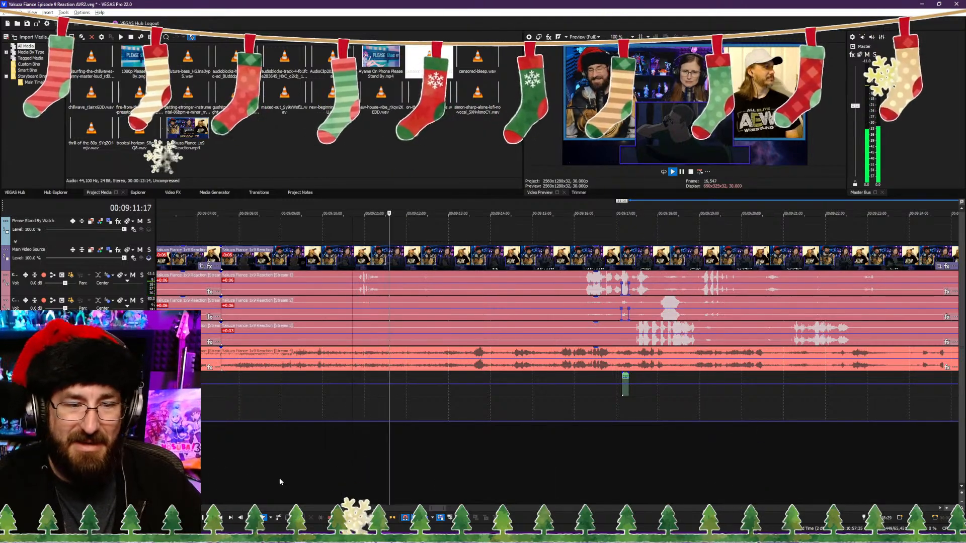
pyautogui.click(280, 478)
pyautogui.click(371, 475)
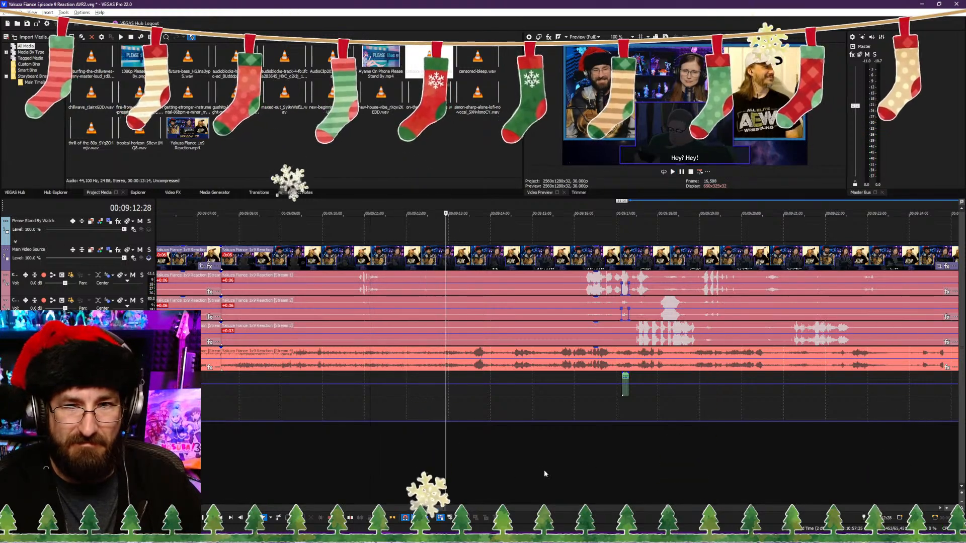
pyautogui.click(430, 475)
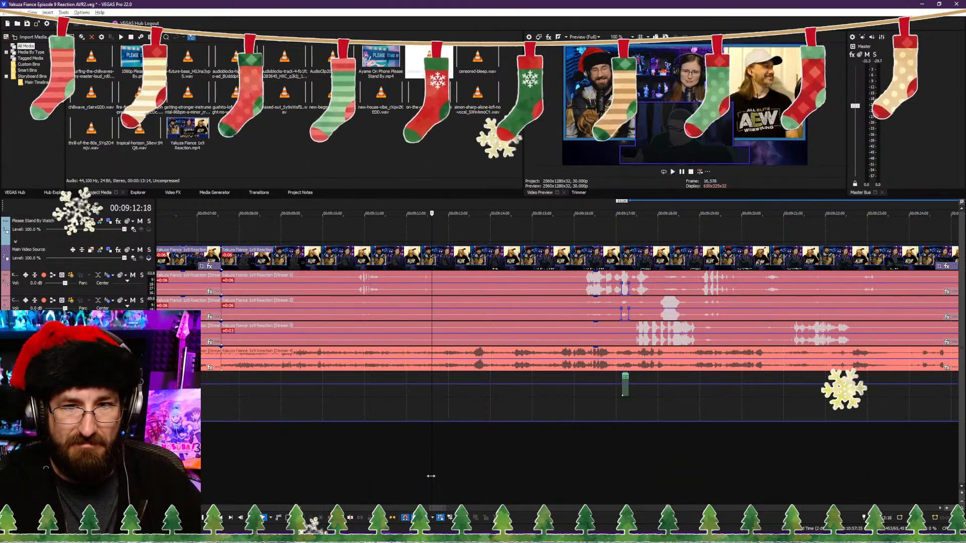
pyautogui.press('s')
# Step: Trim the footage after the 00:09:12:18 cut up to the "surround him!" line, close the gap with ripple, and play back the join
pyautogui.click(503, 463)
pyautogui.press('space')
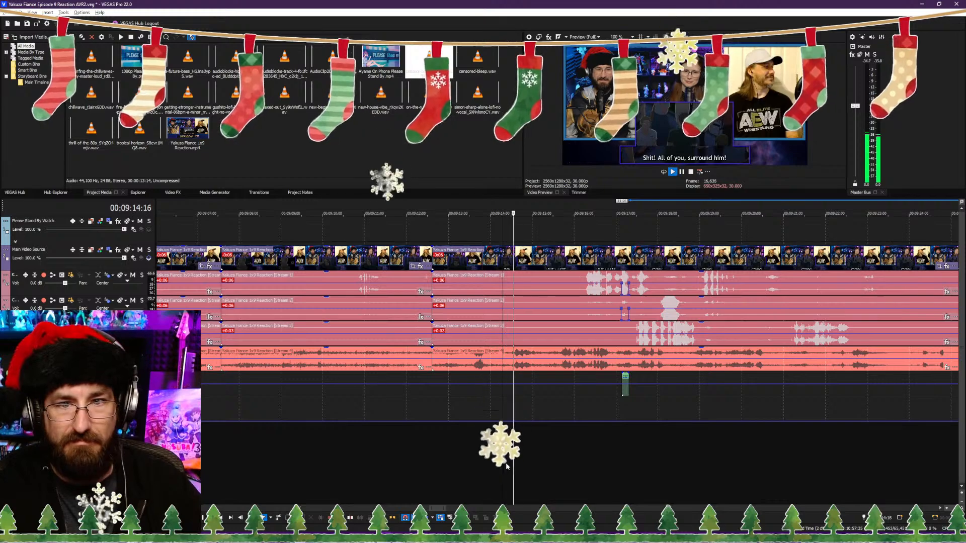
pyautogui.press('Delete')
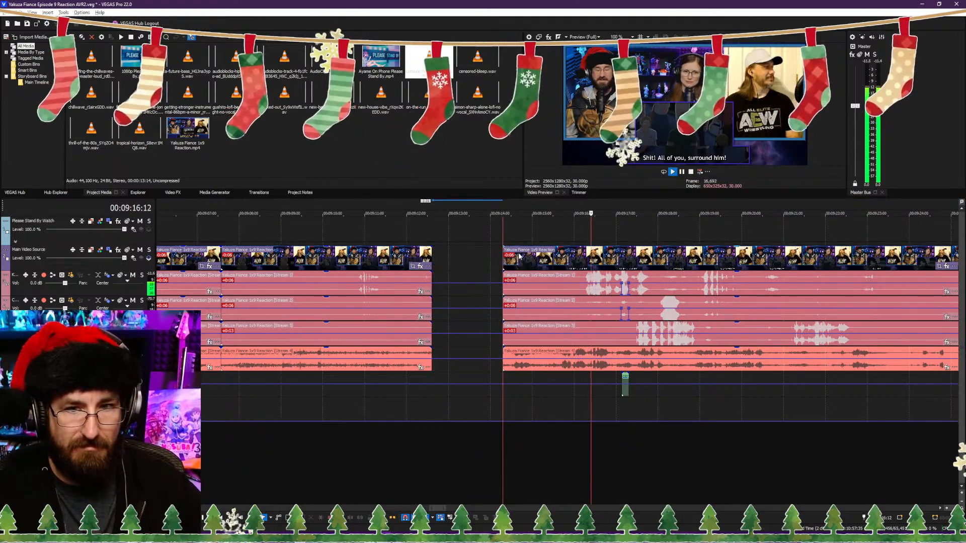
pyautogui.moveTo(516, 257); pyautogui.dragTo(444, 256)
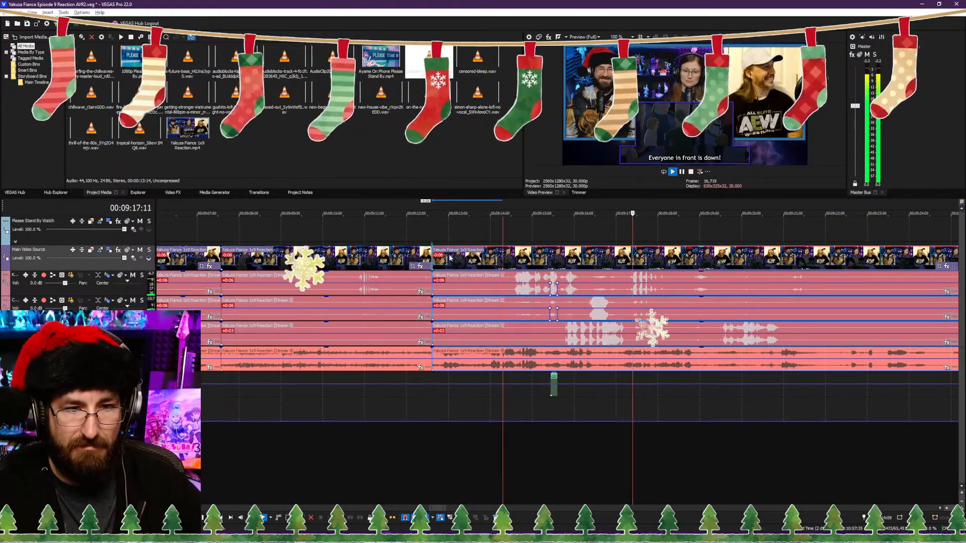
pyautogui.click(401, 462)
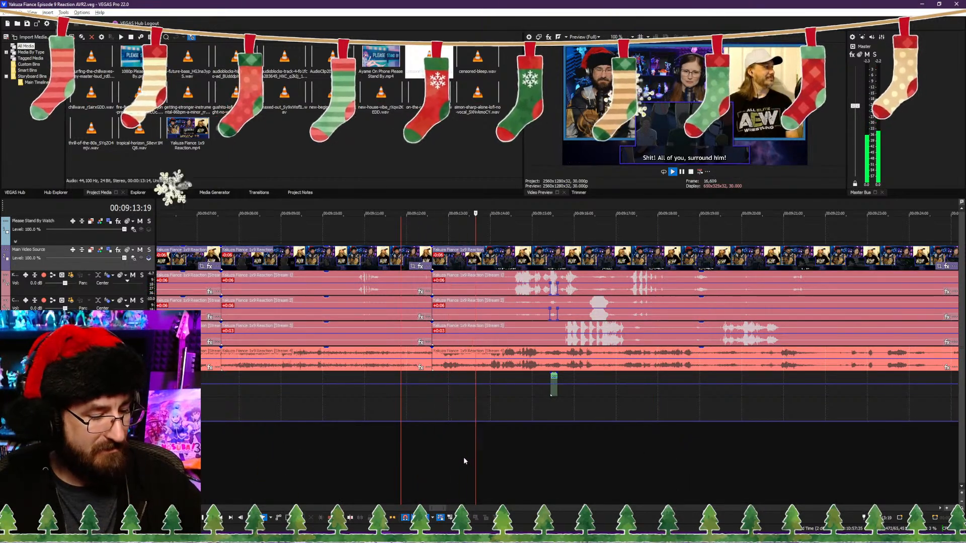
pyautogui.scroll(-2, 463, 457)
pyautogui.scroll(-2, 467, 459)
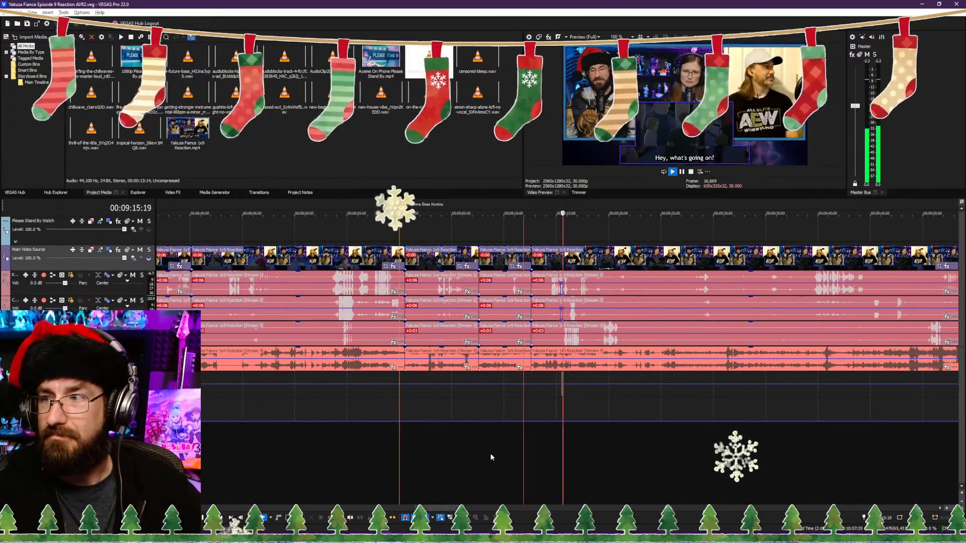
# Step: Play on past the "He's coming!" line and split all source tracks at 00:09:22:04
pyautogui.scroll(3, 559, 455)
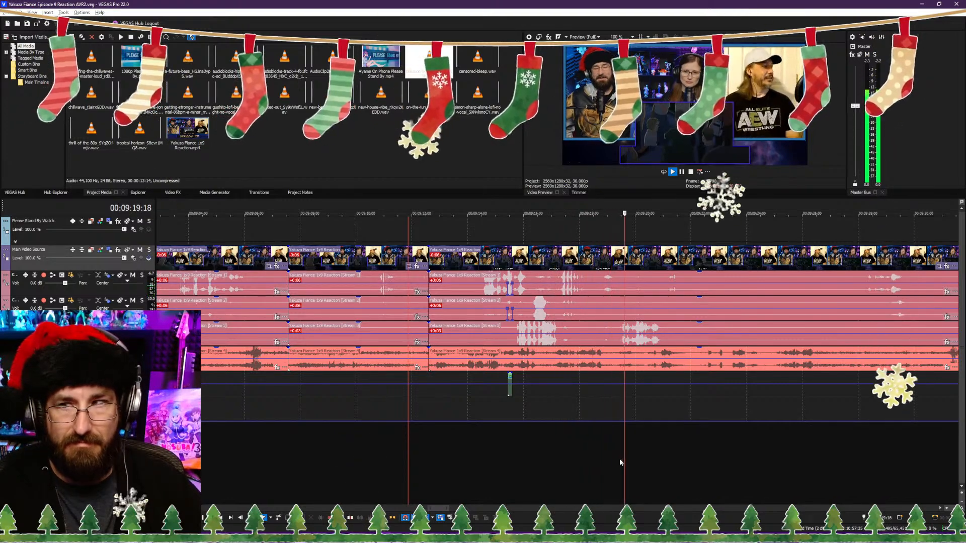
pyautogui.scroll(-3, 618, 451)
pyautogui.scroll(3, 615, 450)
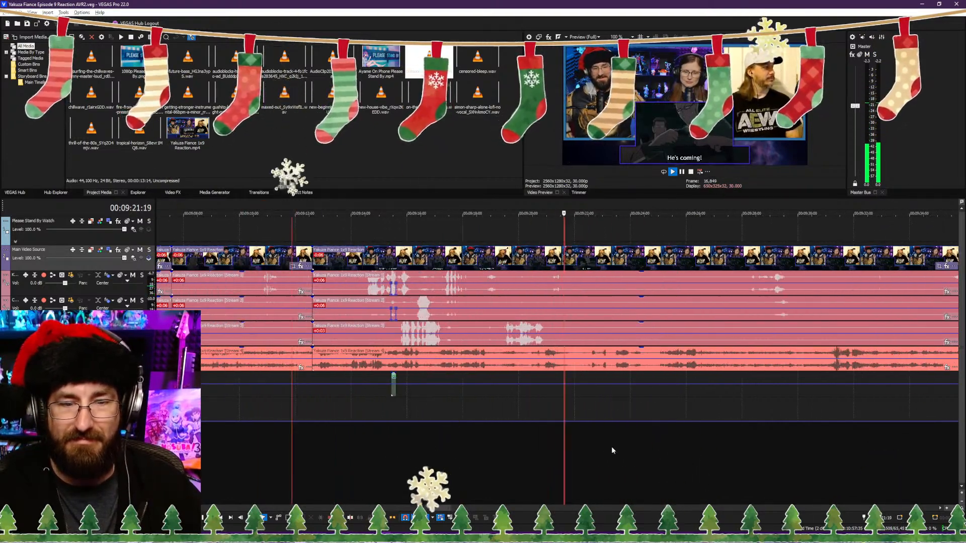
pyautogui.press('Return')
pyautogui.press('s')
pyautogui.press('space')
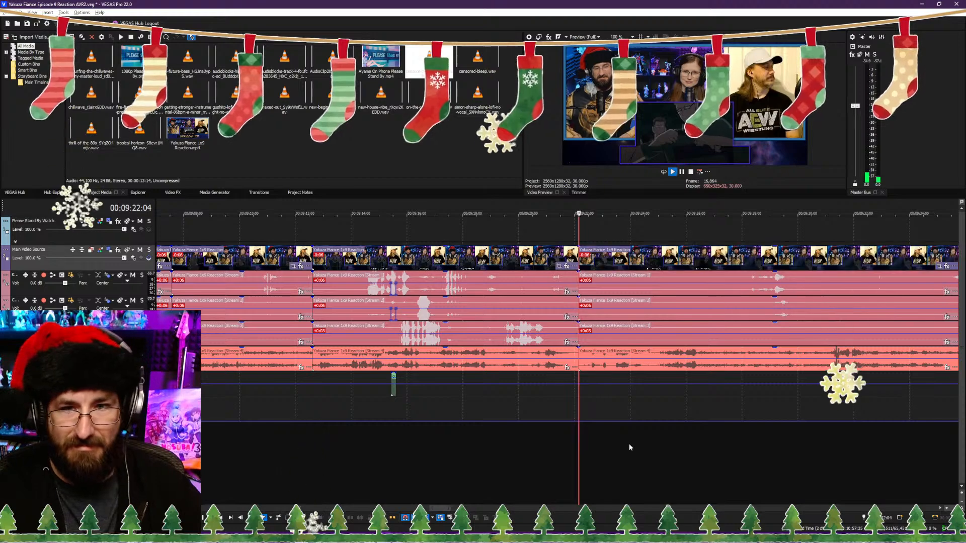
# Step: Review the footage after the 00:09:22:04 cut through the "Hey, quit pushing." line near 00:09:36:06
pyautogui.scroll(-3, 724, 450)
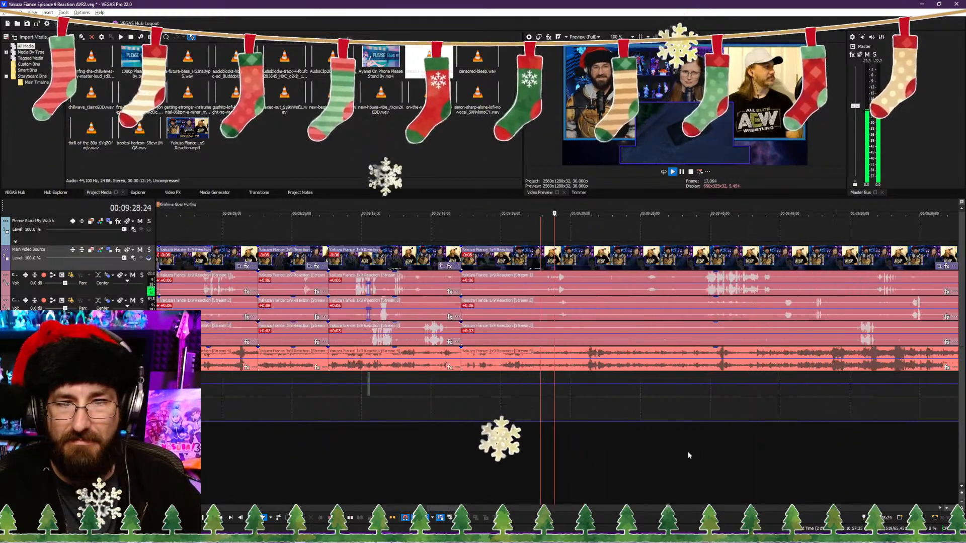
pyautogui.scroll(3, 535, 442)
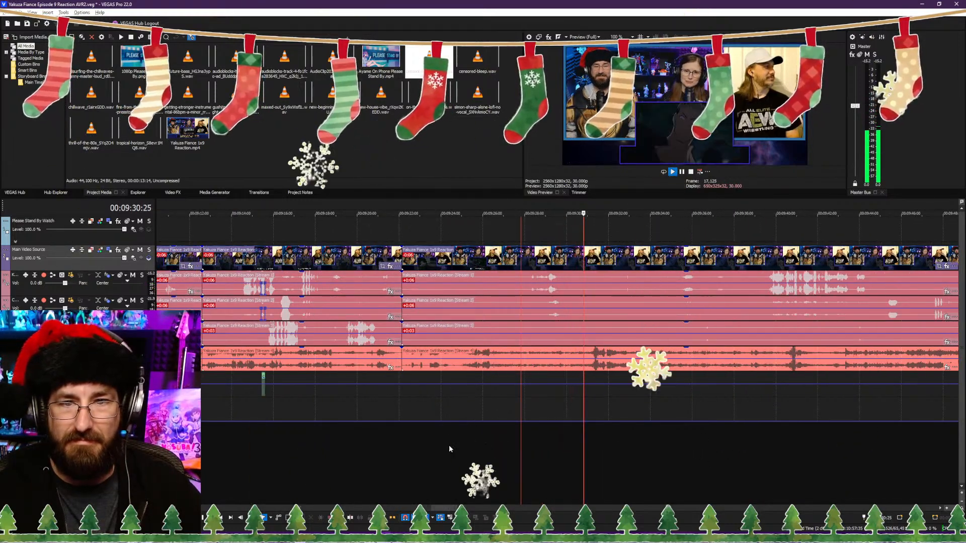
pyautogui.click(462, 451)
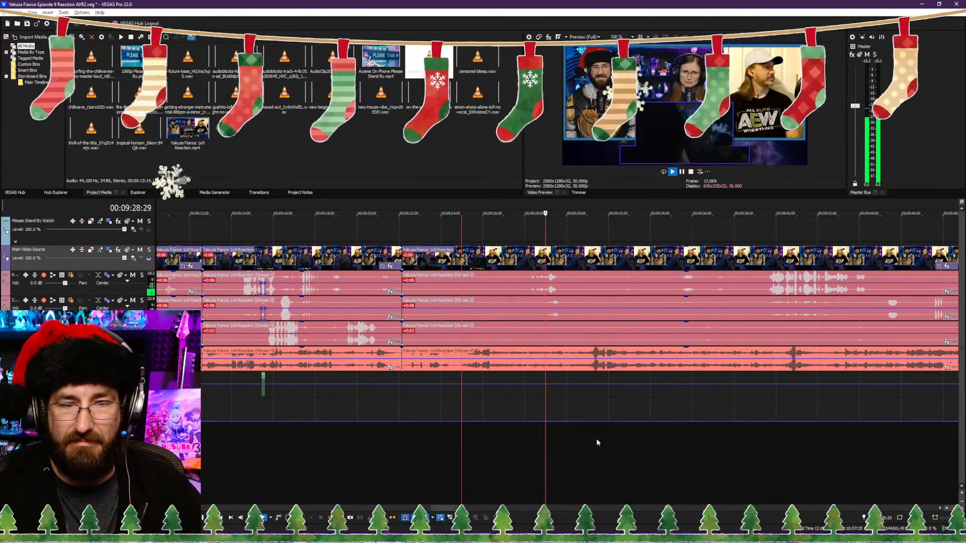
pyautogui.click(701, 433)
pyautogui.click(676, 435)
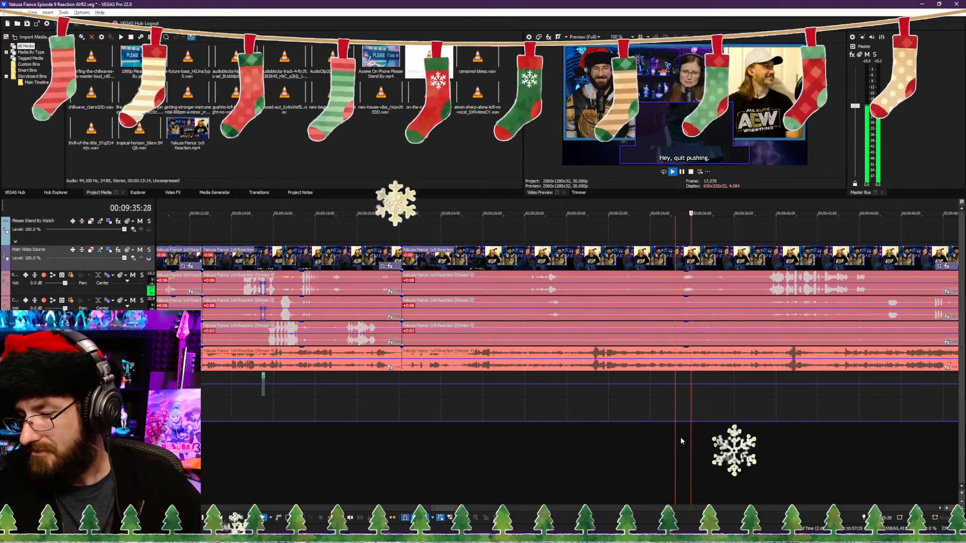
pyautogui.press('Return')
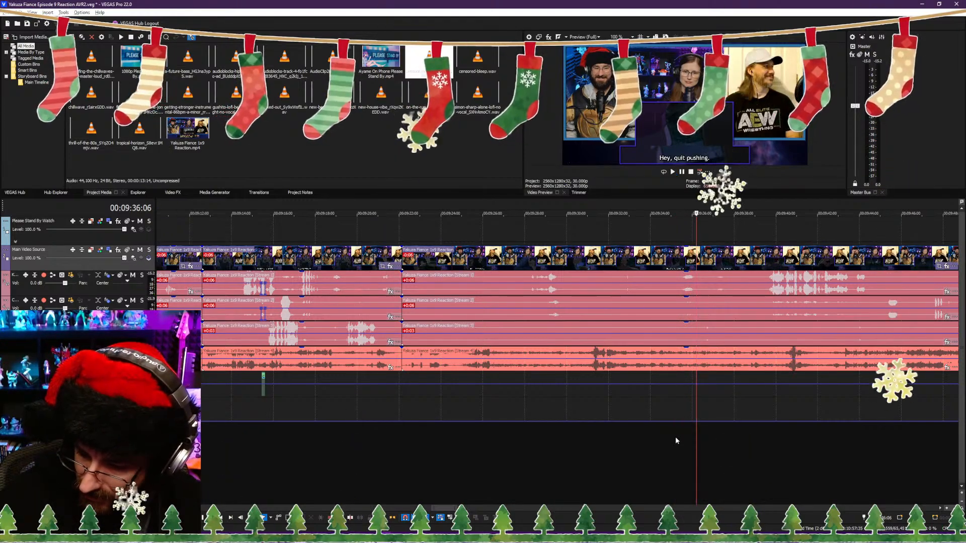
pyautogui.click(672, 461)
pyautogui.press('space')
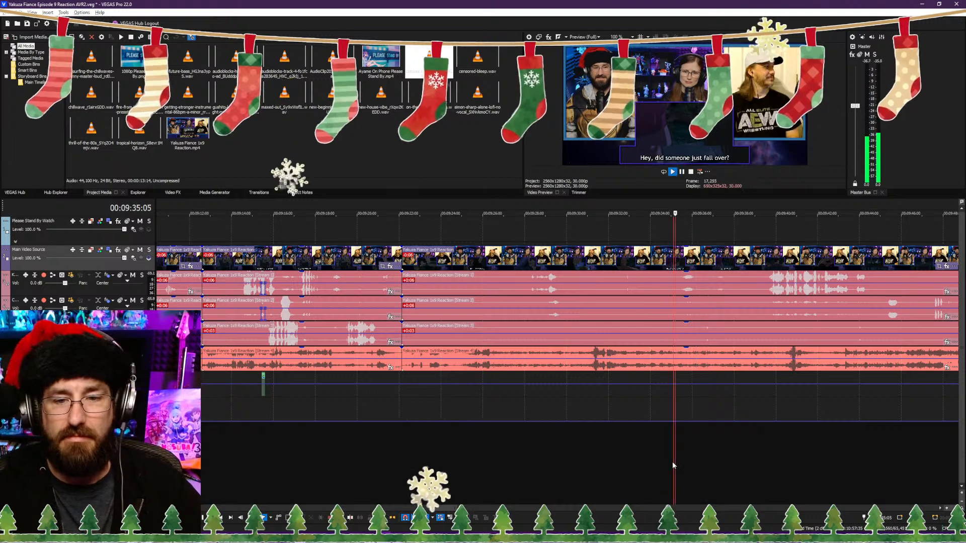
# Step: Replay the stretch between the 00:09:22:04 cut and 00:09:27:26 to examine the "I can't see anything!" line
pyautogui.click(520, 452)
pyautogui.click(497, 457)
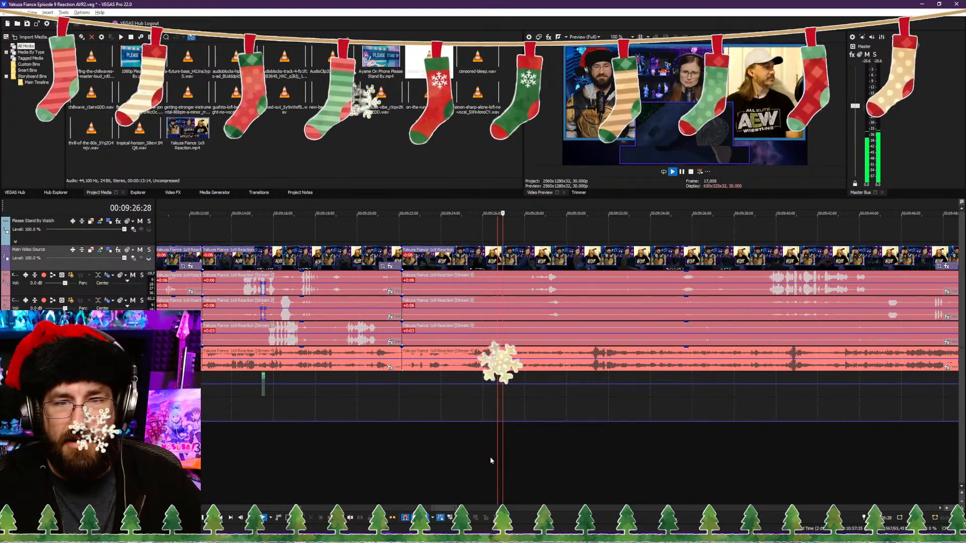
pyautogui.click(448, 458)
pyautogui.scroll(1, 482, 458)
pyautogui.scroll(1, 504, 461)
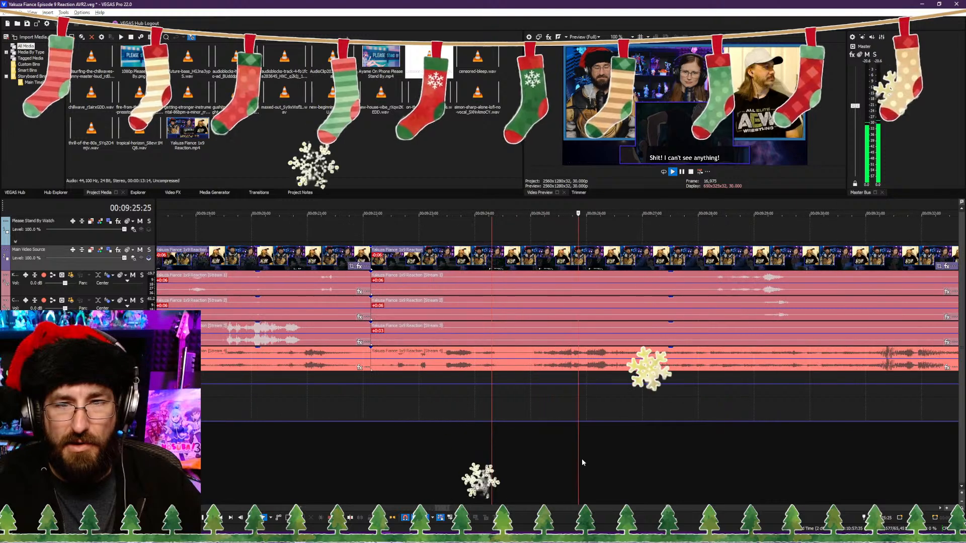
pyautogui.click(657, 436)
pyautogui.click(637, 443)
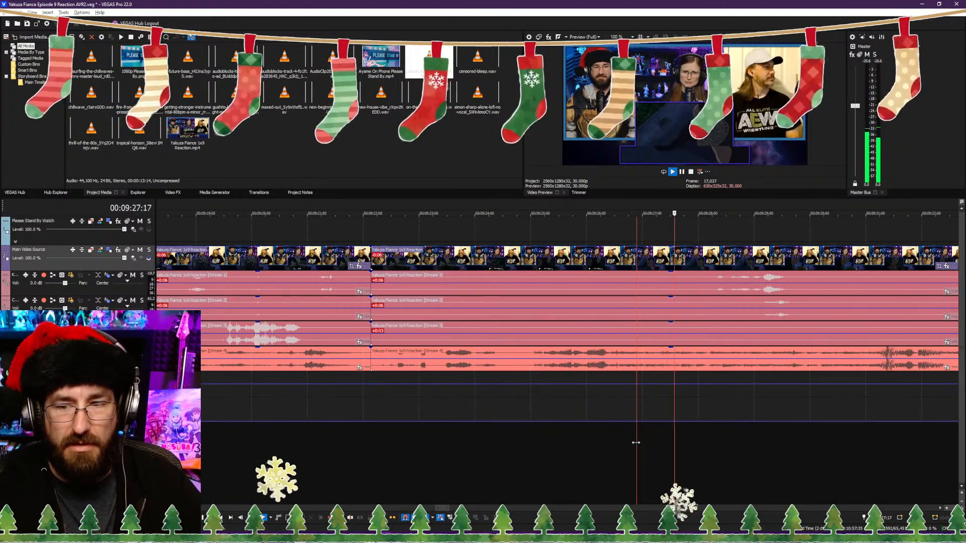
pyautogui.press('Return')
pyautogui.press('Return')
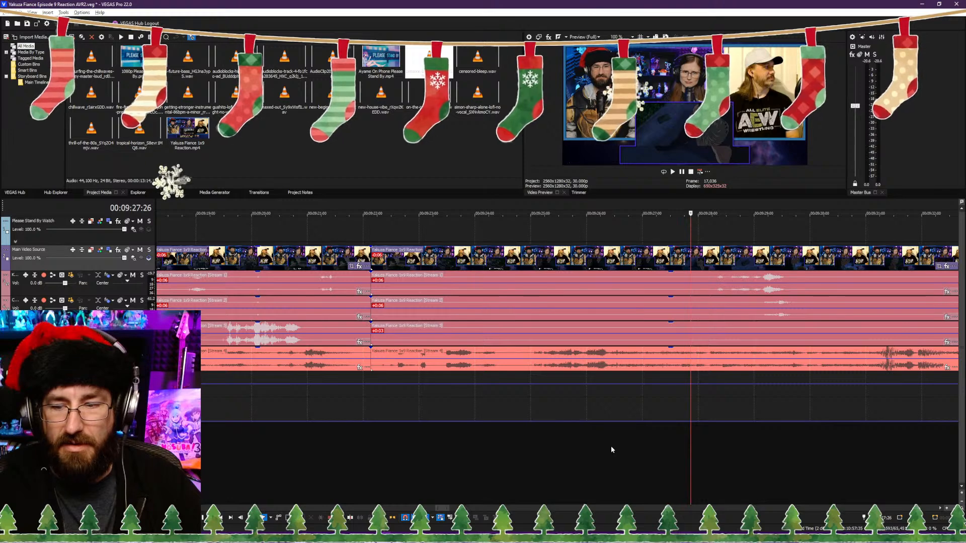
# Step: Trim the footage after the 00:09:22:04 cut up to 00:09:26:24, close the gap with ripple, and play back the join
pyautogui.click(628, 448)
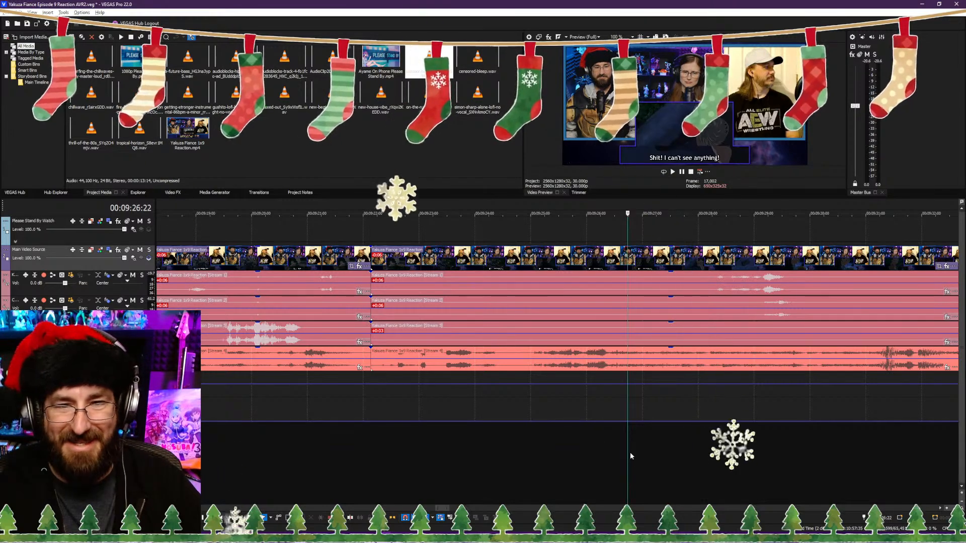
pyautogui.press('space')
pyautogui.press('space')
pyautogui.press('Right')
pyautogui.press('Right')
pyautogui.press('space')
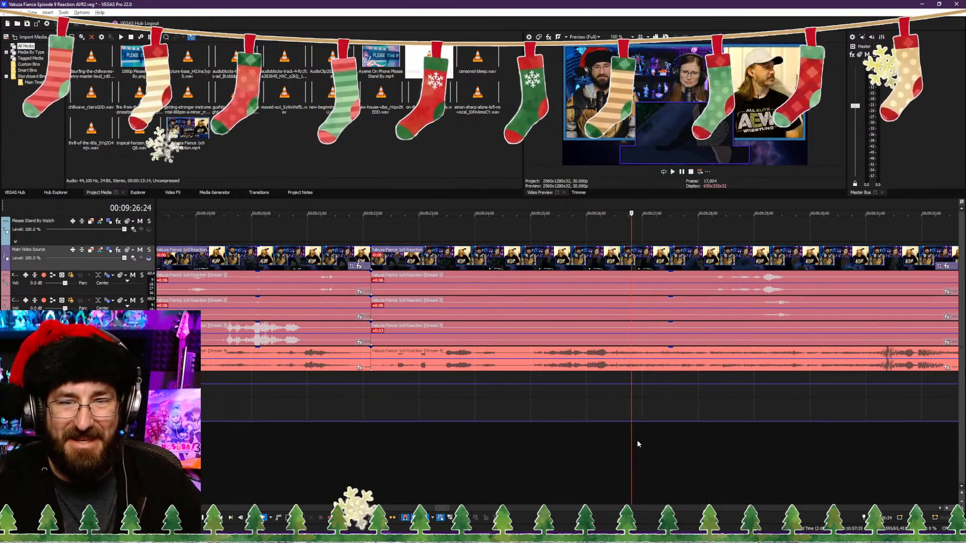
pyautogui.press('space')
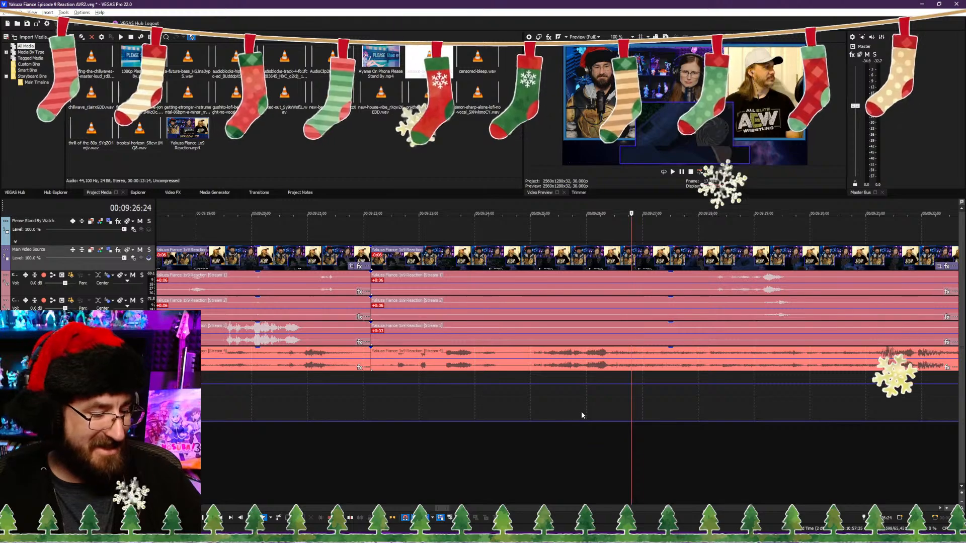
pyautogui.hotkey('ctrl', 'Left')
pyautogui.press('space')
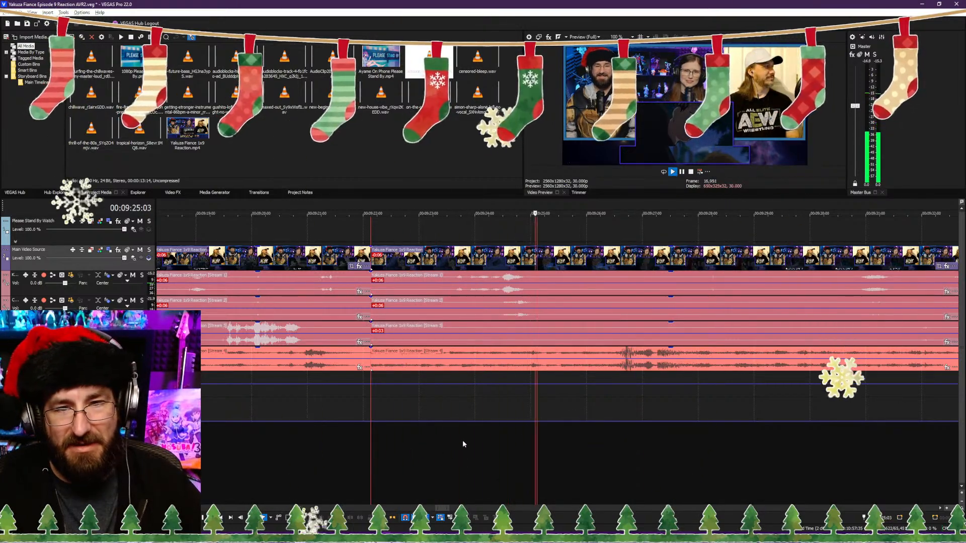
# Step: Replay the stretch around 00:09:24:25 after the join and split all source tracks at about 00:09:25:16
pyautogui.press('space')
pyautogui.click(522, 463)
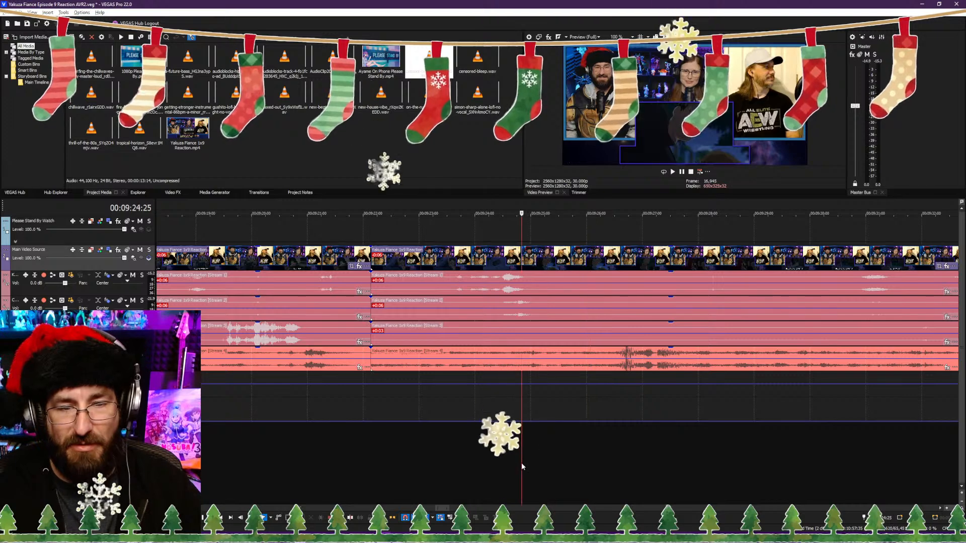
pyautogui.press('space')
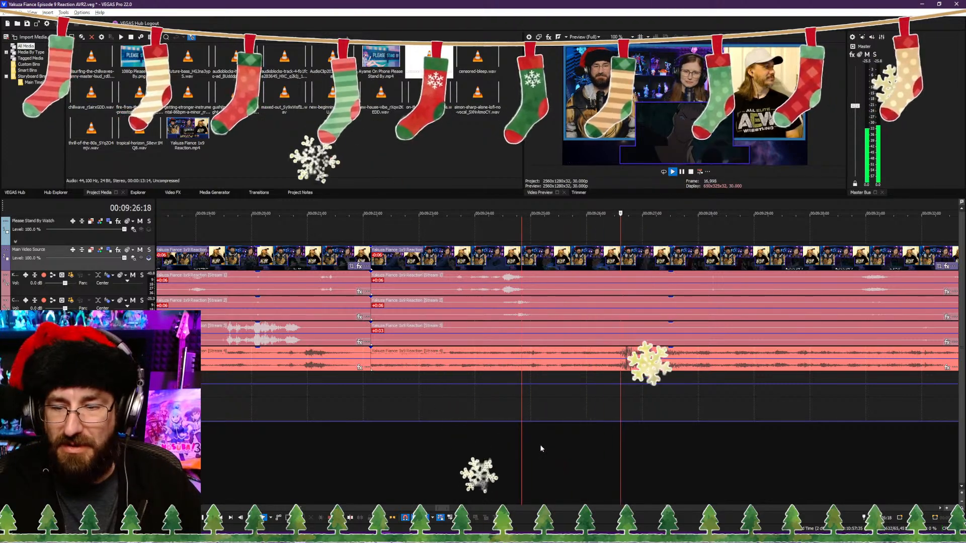
pyautogui.click(510, 441)
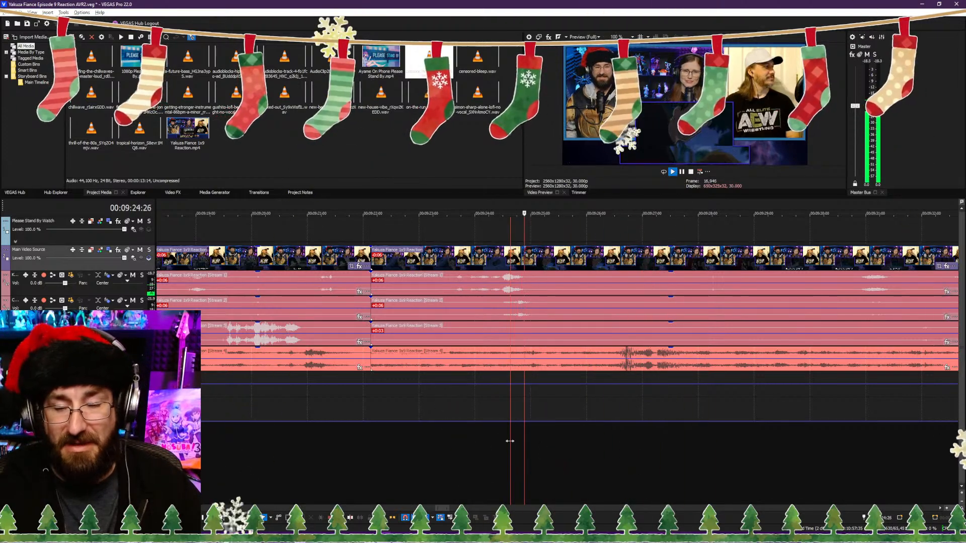
pyautogui.press('Return')
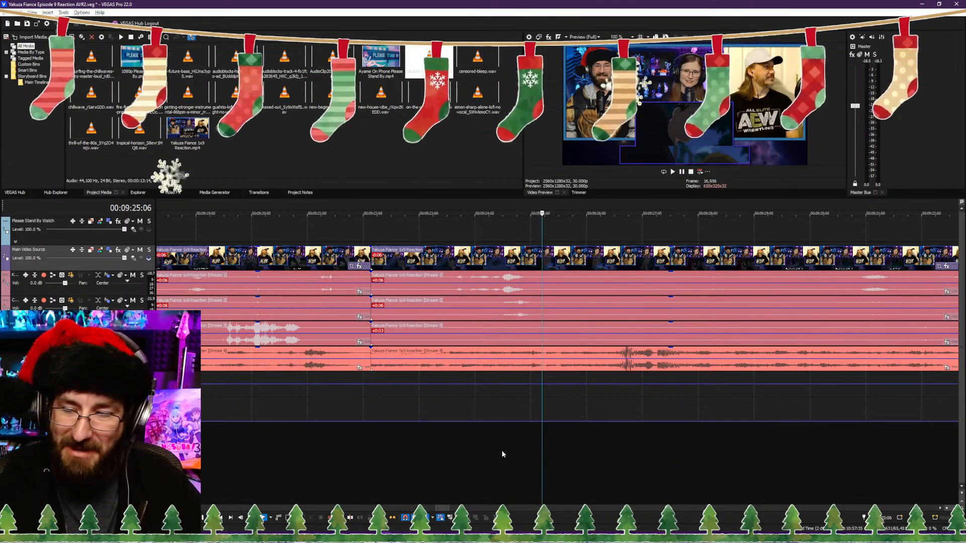
pyautogui.click(494, 452)
pyautogui.press('space')
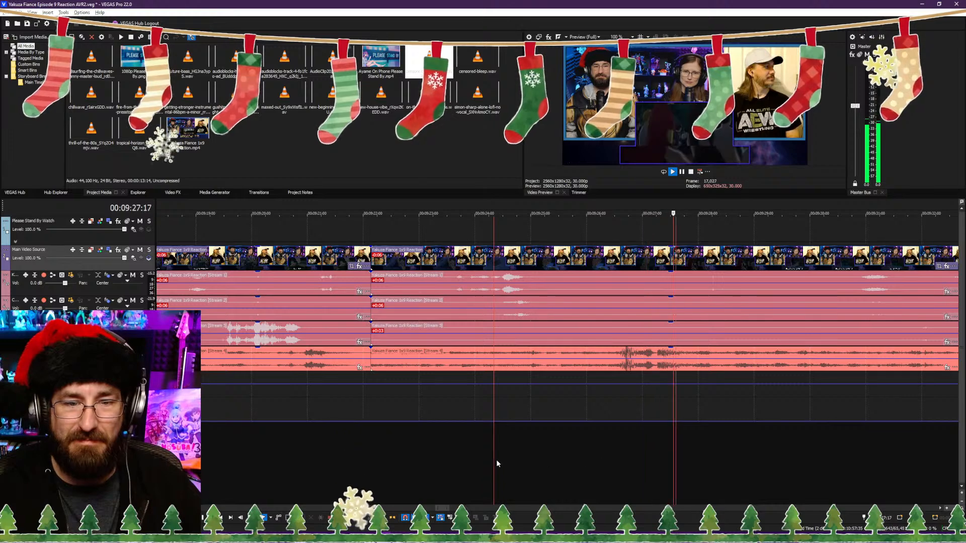
pyautogui.press('space')
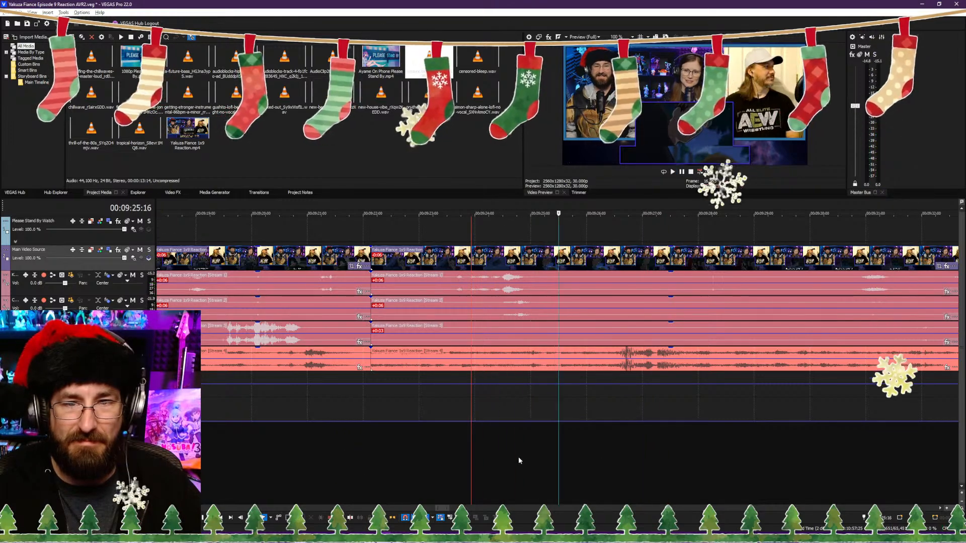
pyautogui.press('s')
# Step: Trim the footage after the newest cut up to 00:09:26:09, close the gap with ripple, and play back the join
pyautogui.press('space')
pyautogui.press('space')
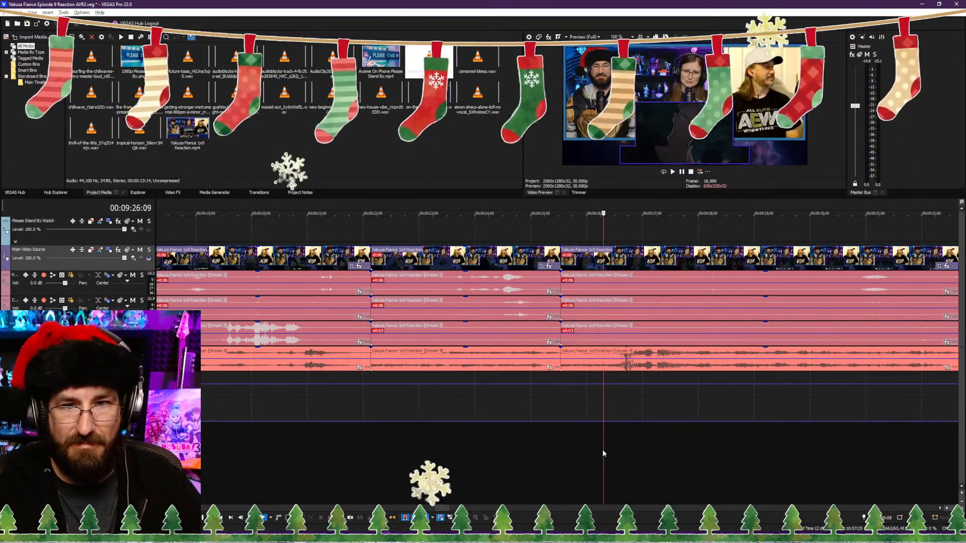
pyautogui.press('space')
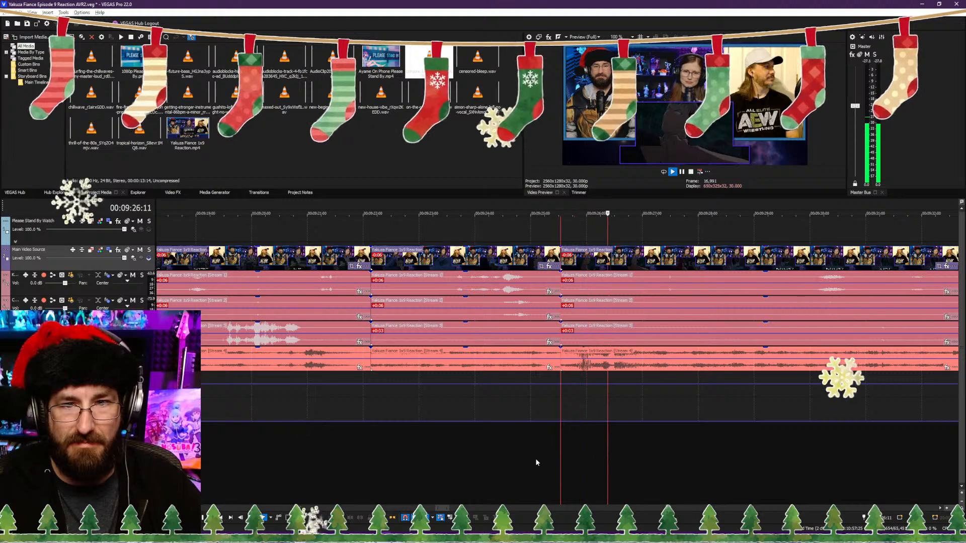
pyautogui.click(536, 458)
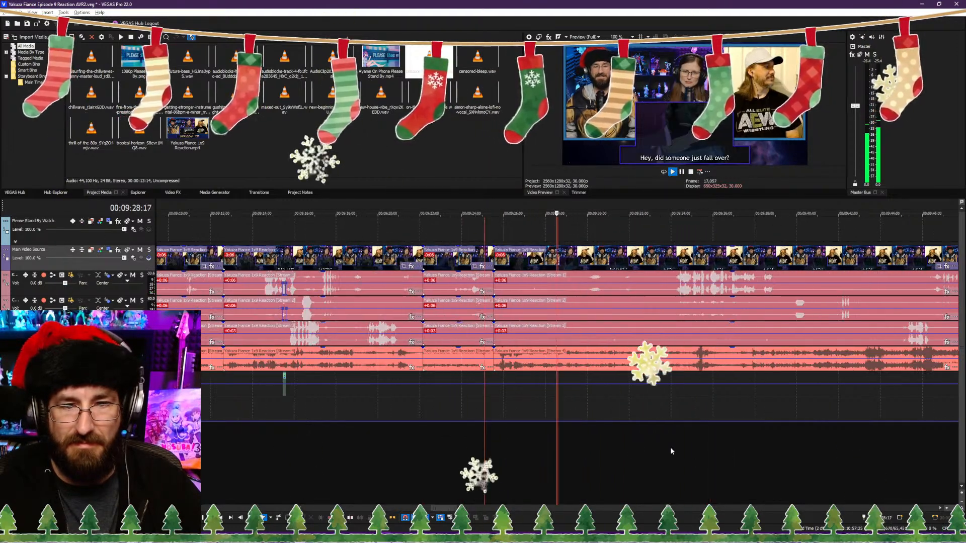
# Step: Review the footage from the "Hey, did someone just fall over?" line past "Hey, quit pushing." to about 00:09:42:04
pyautogui.scroll(-2, 649, 446)
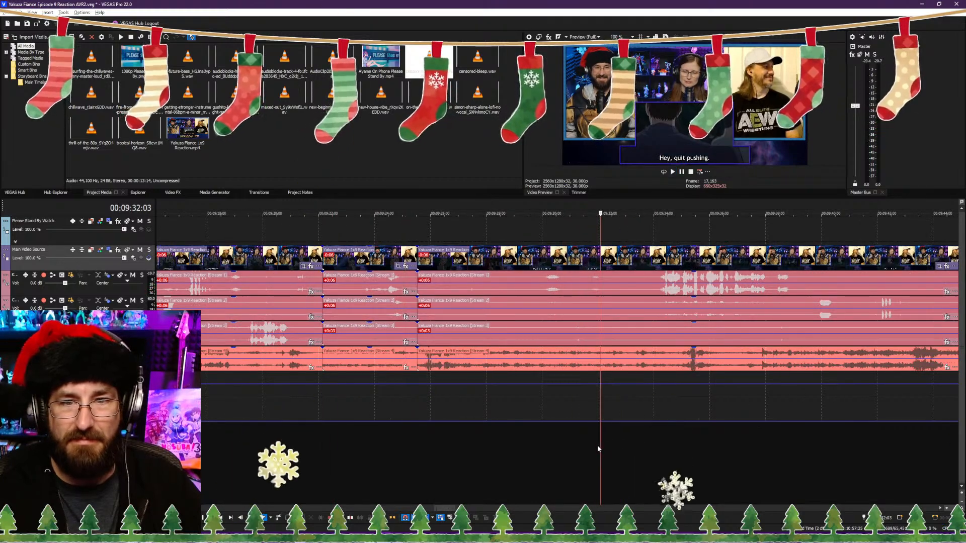
pyautogui.scroll(3, 599, 449)
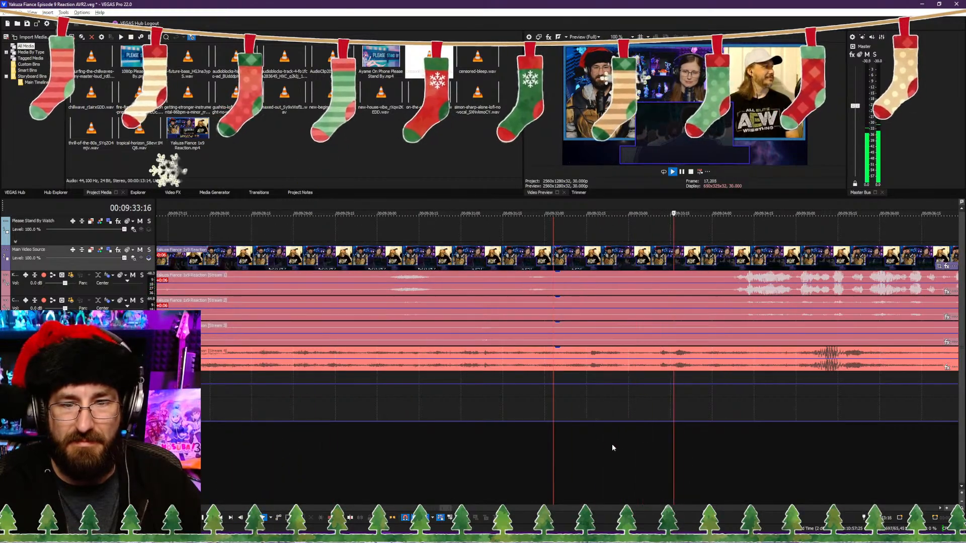
pyautogui.scroll(-3, 654, 448)
pyautogui.scroll(-2, 580, 431)
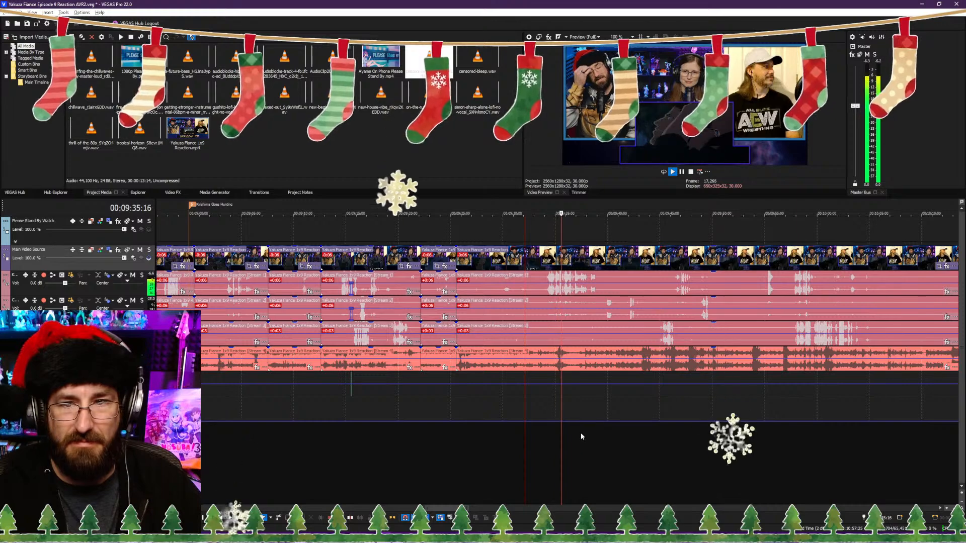
pyautogui.scroll(4, 588, 445)
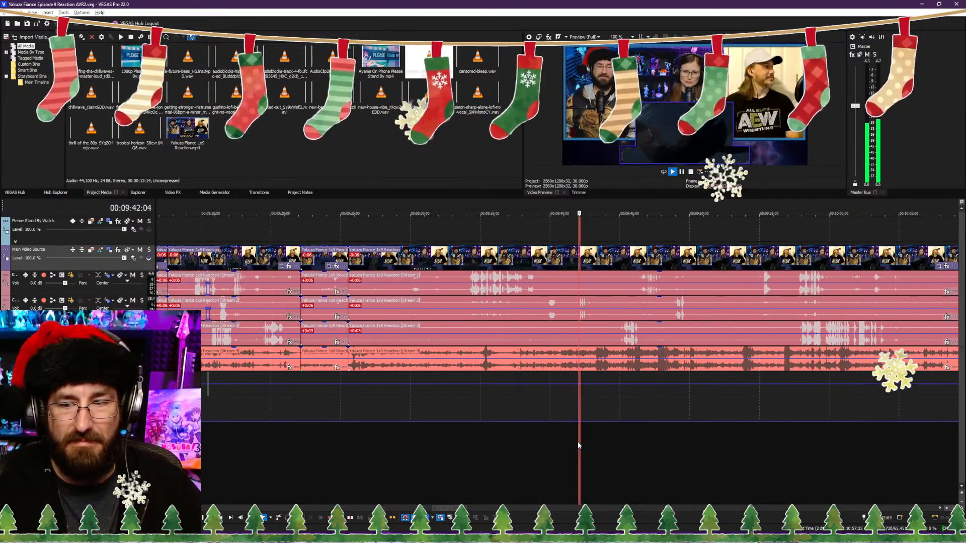
# Step: Replay the footage around the "Where the hell is he?!" line and set the playhead just before it at 00:09:40:17
pyautogui.click(449, 454)
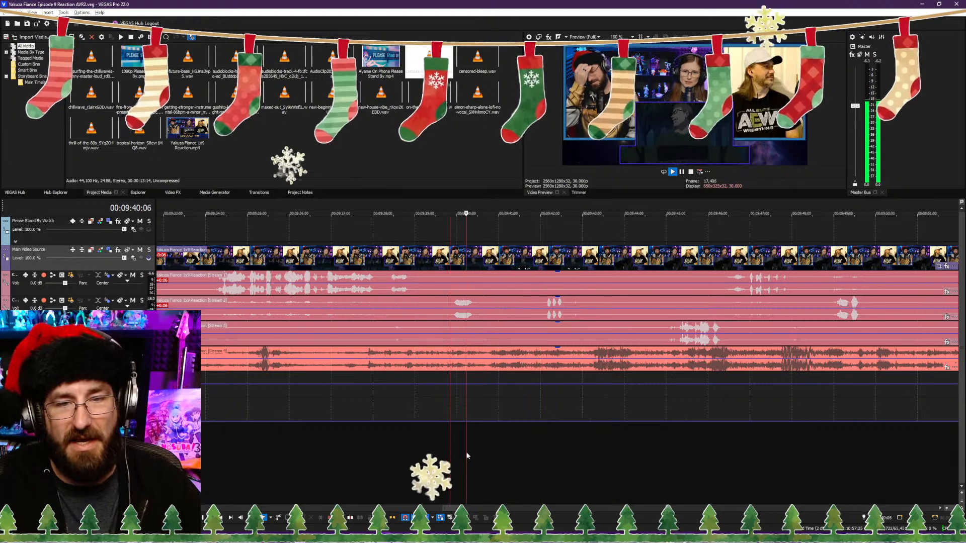
pyautogui.click(546, 451)
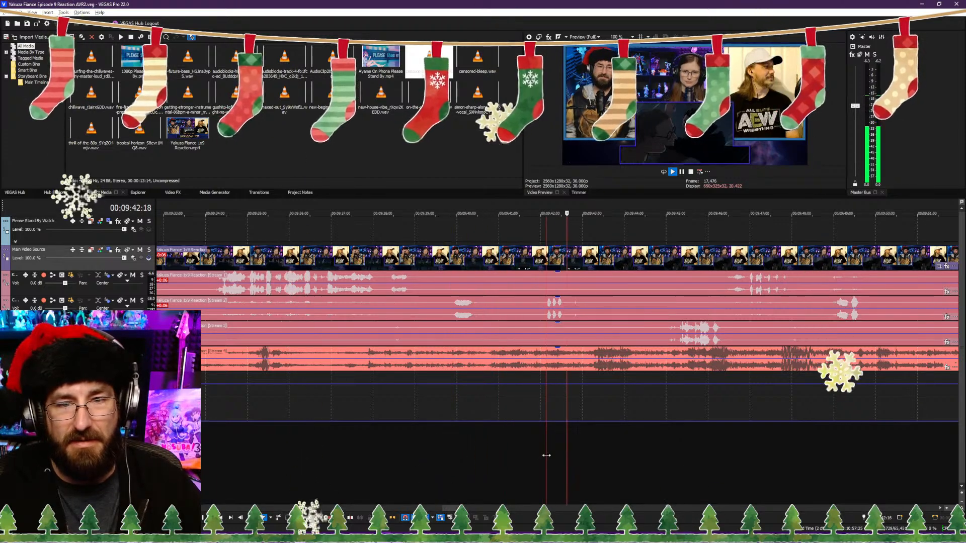
pyautogui.click(473, 452)
pyautogui.press('Return')
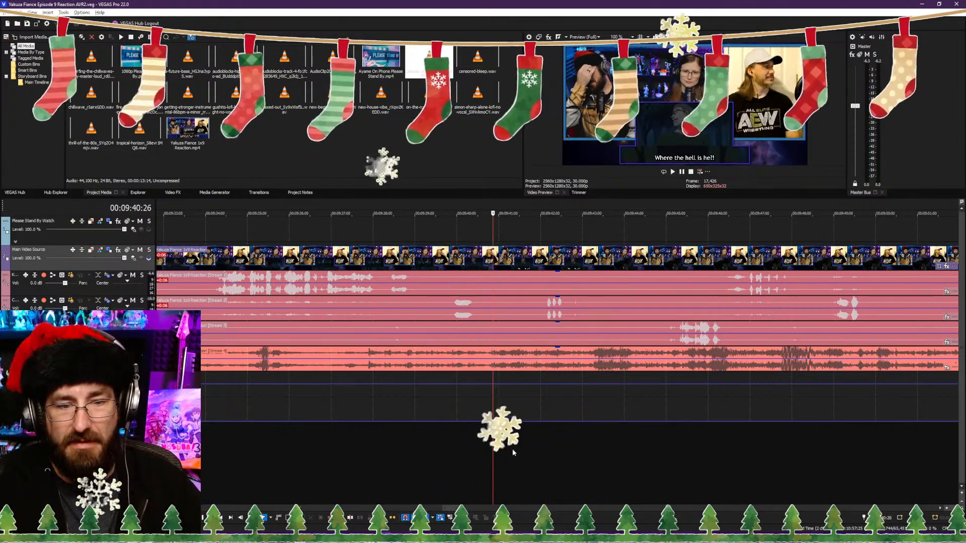
pyautogui.press('Left')
pyautogui.press('Left')
pyautogui.press('Left')
pyautogui.press('Left')
pyautogui.press('Left')
pyautogui.press('Left')
pyautogui.press('Left')
pyautogui.press('Left')
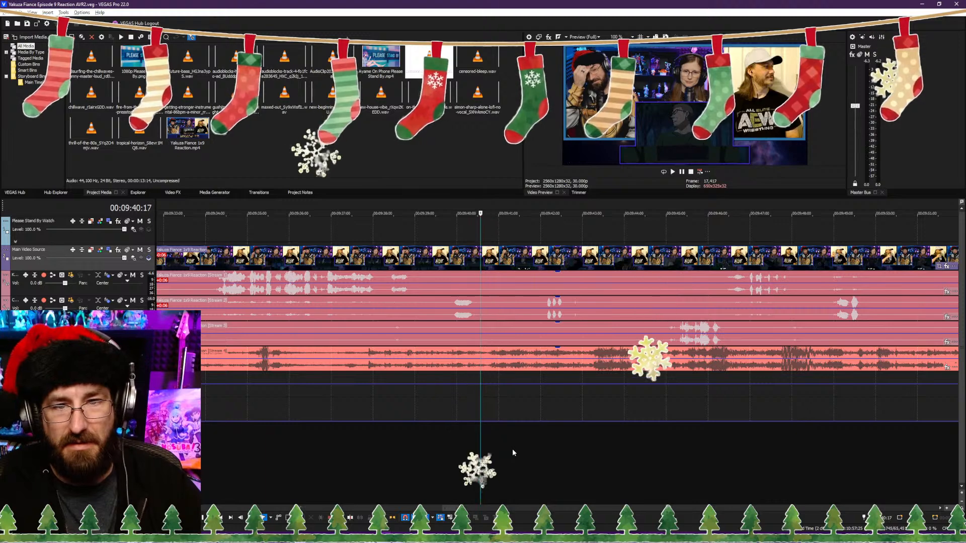
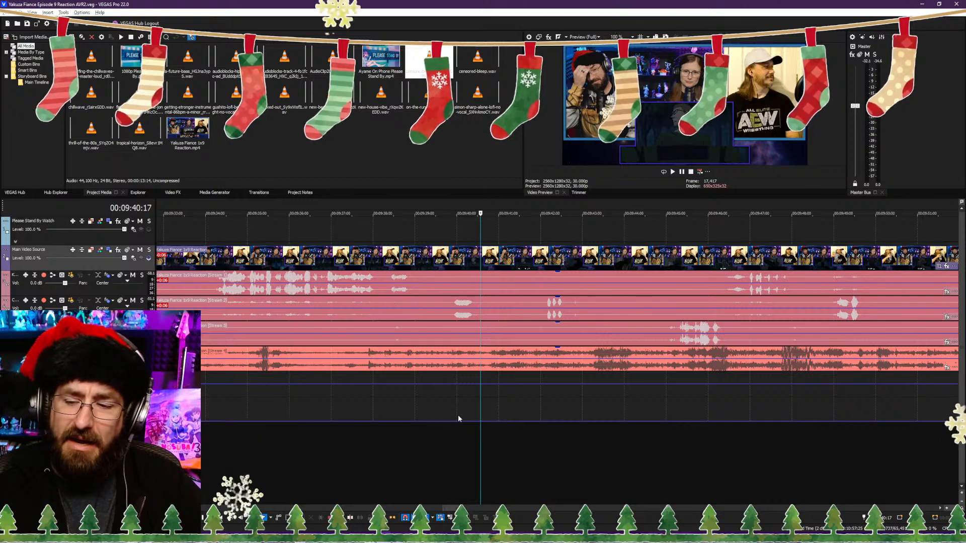
# Step: Play back from 00:09:39:27 and split the reaction video and its audio streams at 00:09:40:18
pyautogui.click(452, 453)
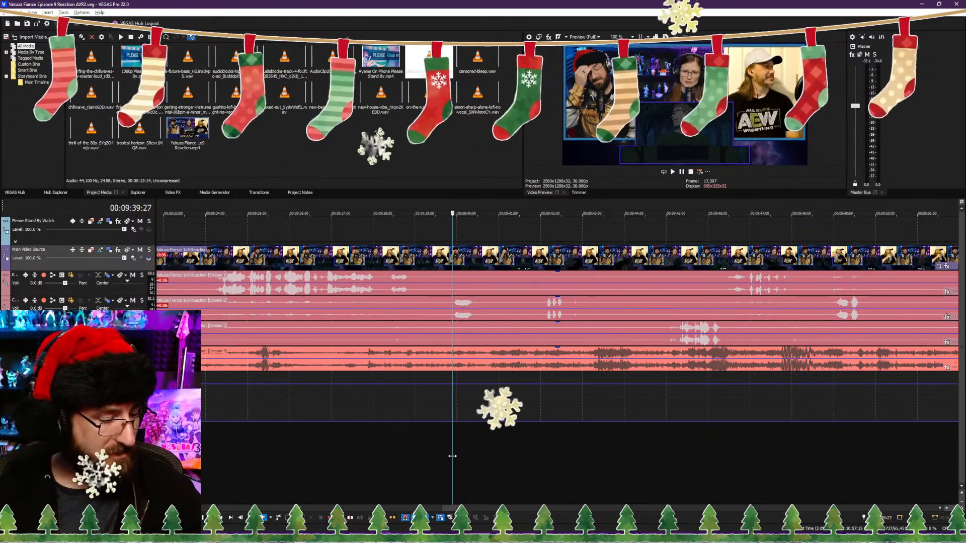
pyautogui.press('space')
pyautogui.scroll(-3, 563, 454)
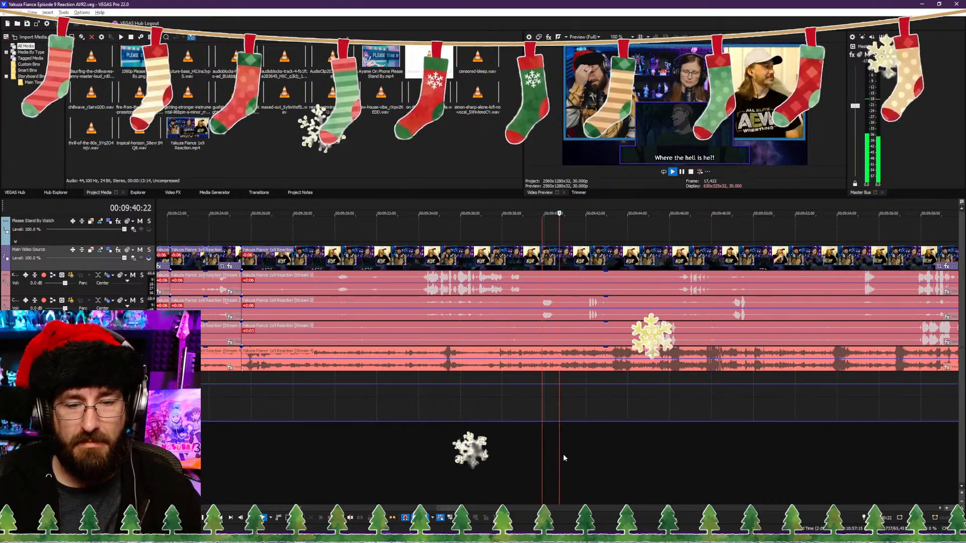
pyautogui.scroll(3, 573, 453)
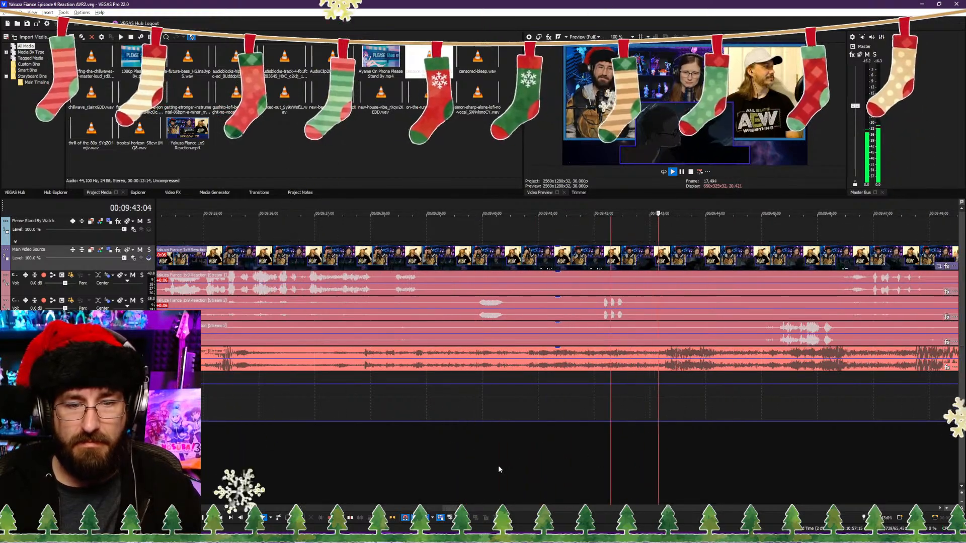
pyautogui.press('space')
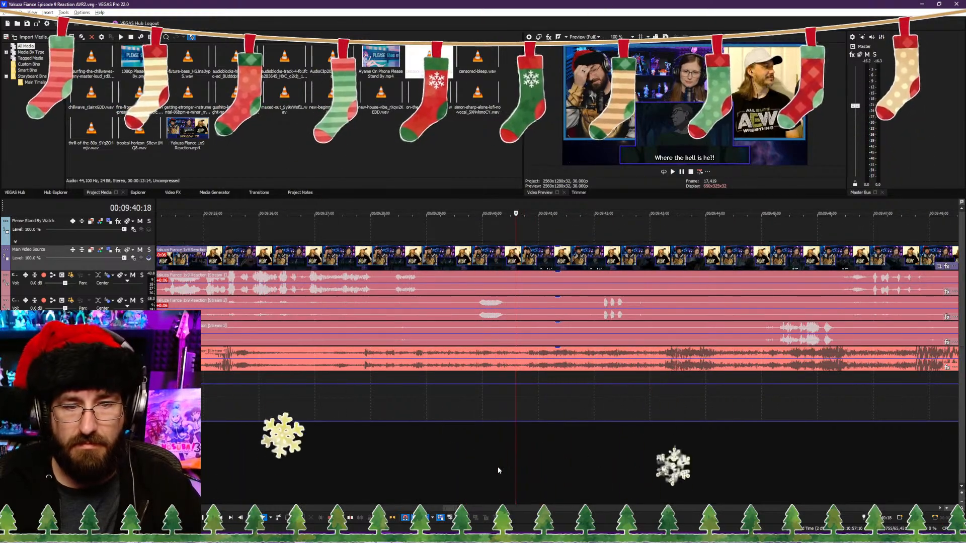
pyautogui.press('s')
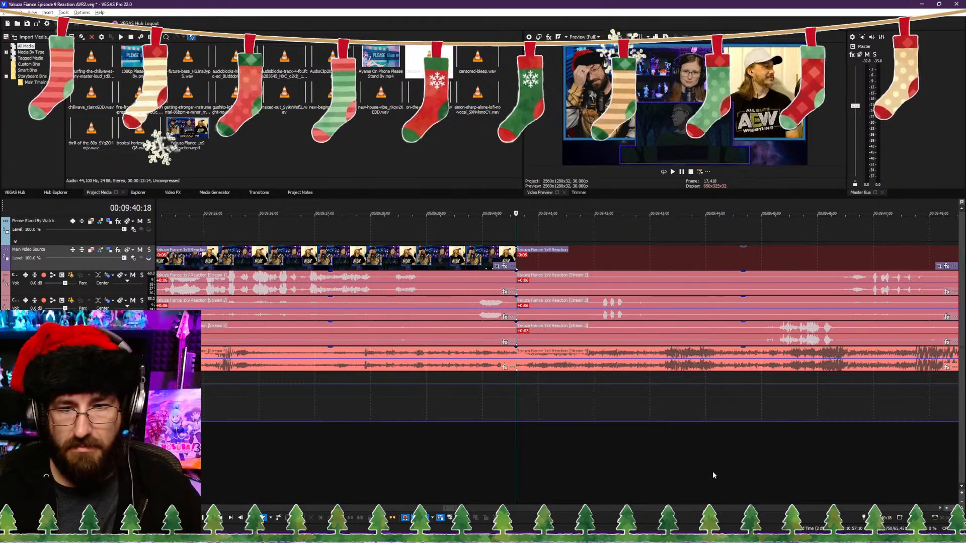
# Step: Trim the start of the clip after the 00:09:40:18 split to just before the 00:09:42:28 point, closing the gap
pyautogui.click(763, 472)
pyautogui.click(748, 472)
pyautogui.press('space')
pyautogui.scroll(3, 638, 472)
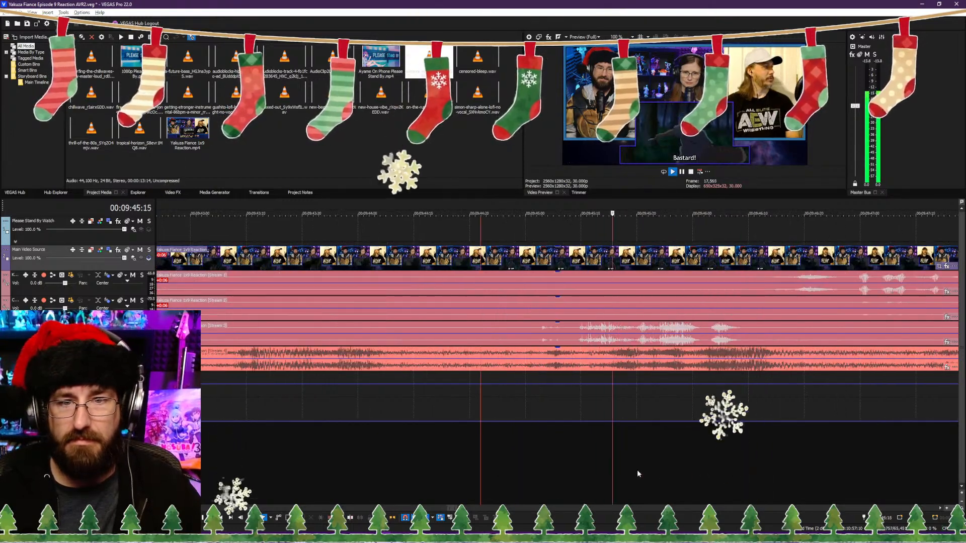
pyautogui.press('space')
pyautogui.click(204, 454)
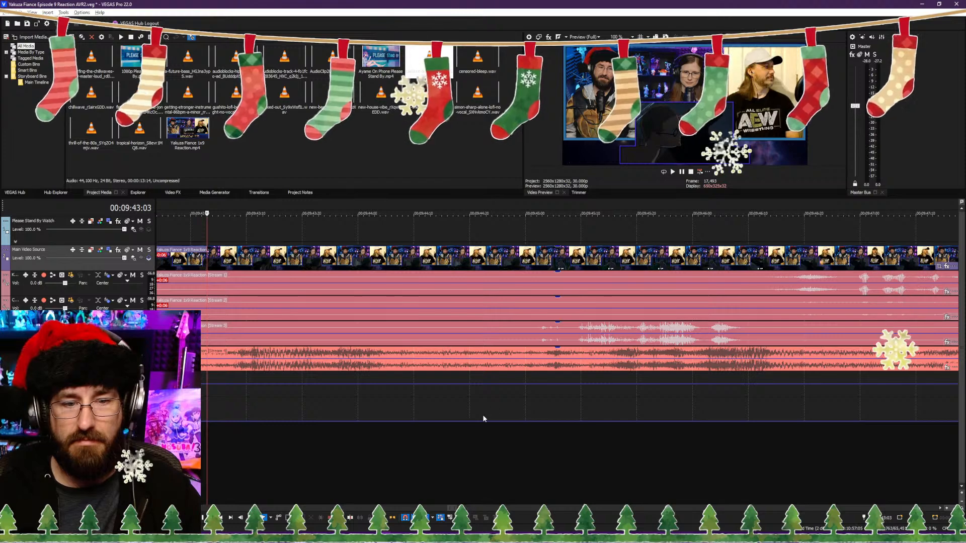
pyautogui.scroll(-4, 483, 419)
pyautogui.click(546, 376)
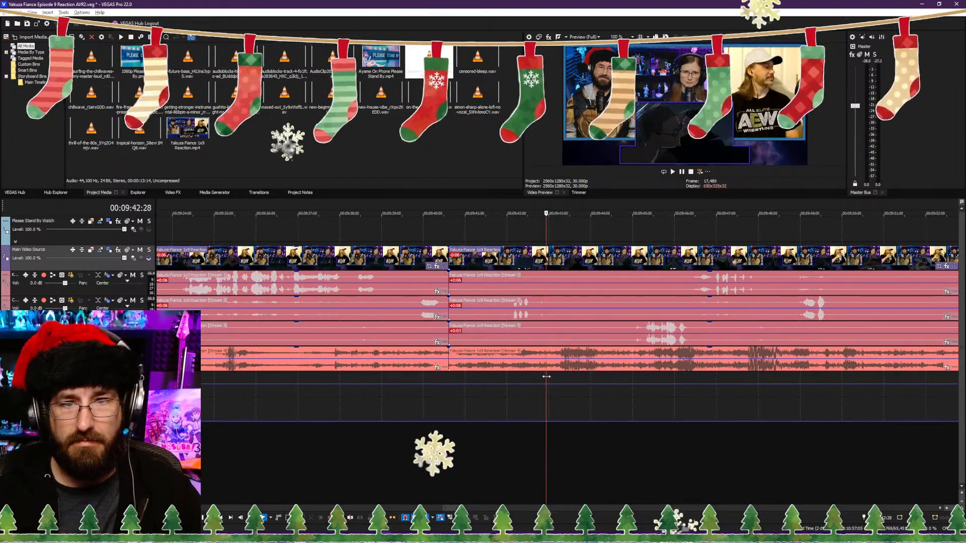
pyautogui.click(537, 378)
pyautogui.moveTo(531, 379); pyautogui.dragTo(534, 380)
pyautogui.press('space')
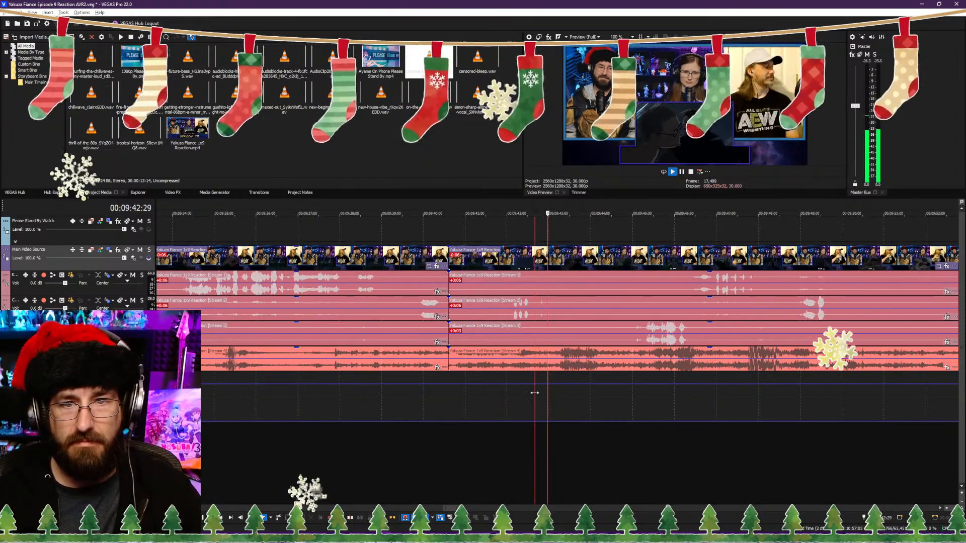
pyautogui.press('space')
pyautogui.hotkey('alt', '[')
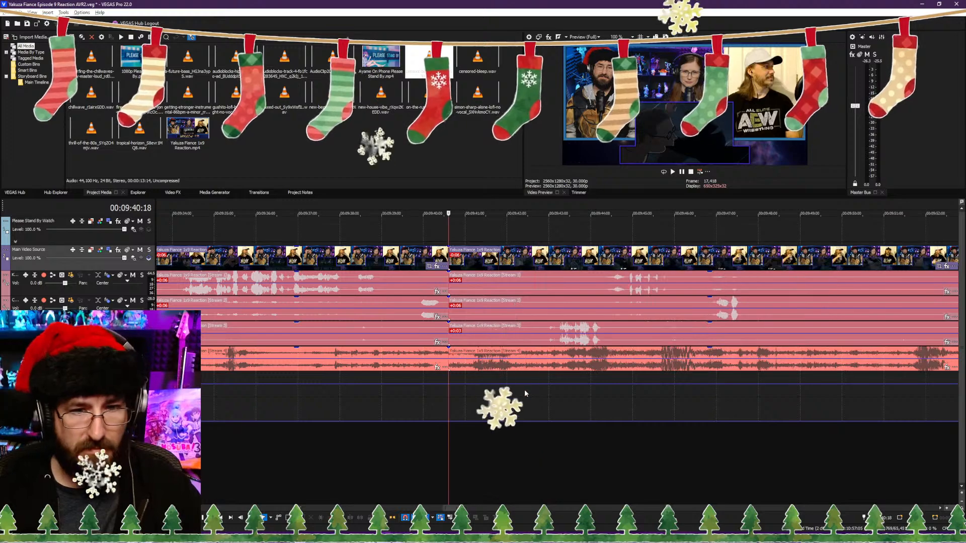
# Step: Save the project and play back the footage following the 00:09:40:18 cut
pyautogui.press('space')
pyautogui.hotkey('ctrl', 's')
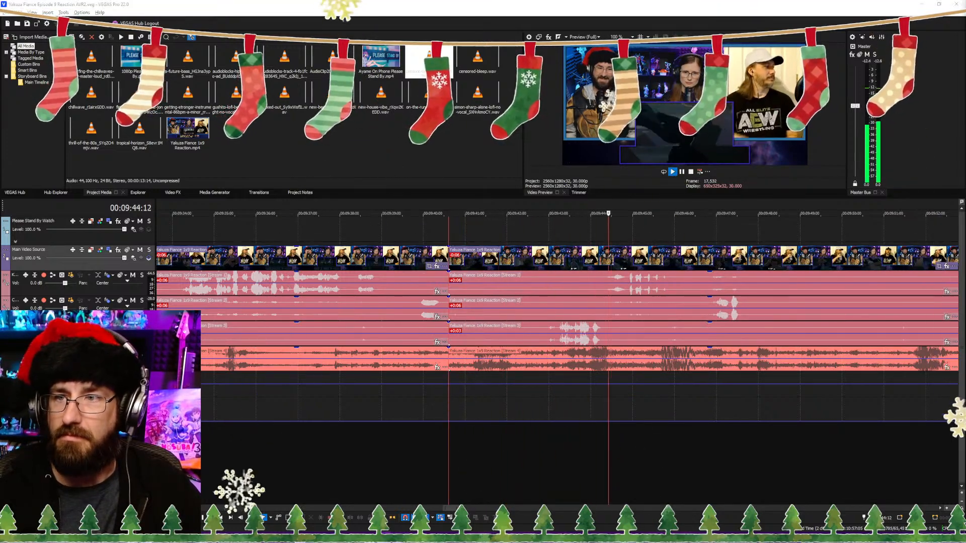
pyautogui.click(538, 355)
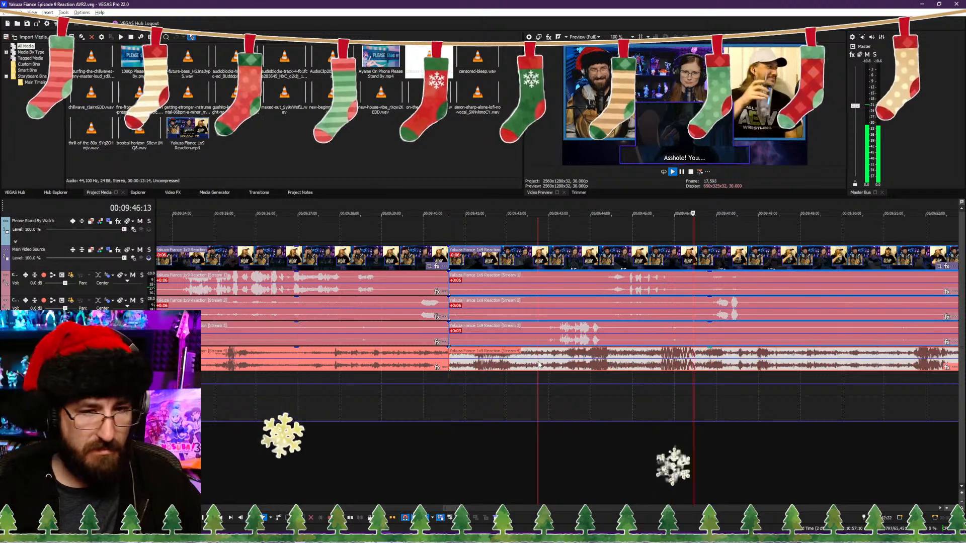
pyautogui.click(610, 439)
# Step: Split the reaction video and its audio streams at 00:09:48:20
pyautogui.scroll(-3, 618, 435)
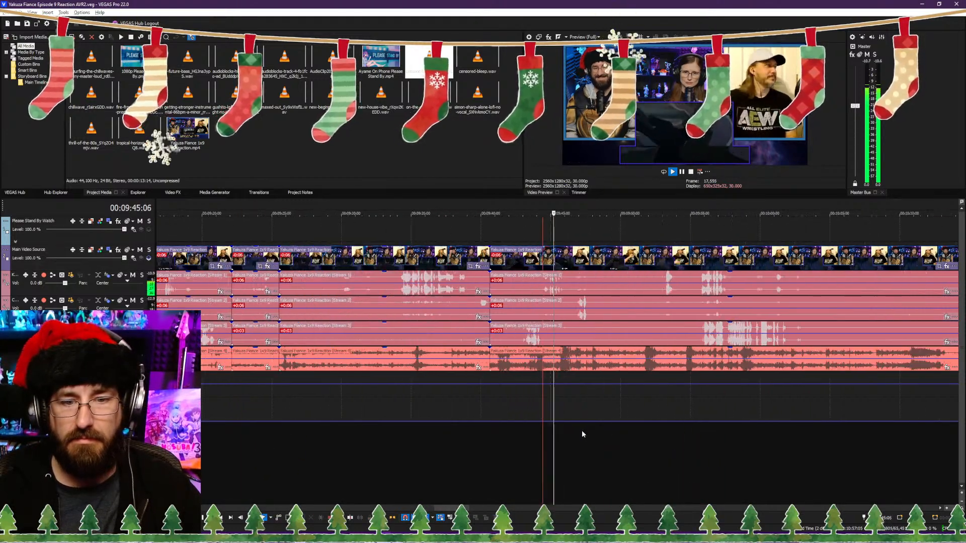
pyautogui.scroll(3, 577, 427)
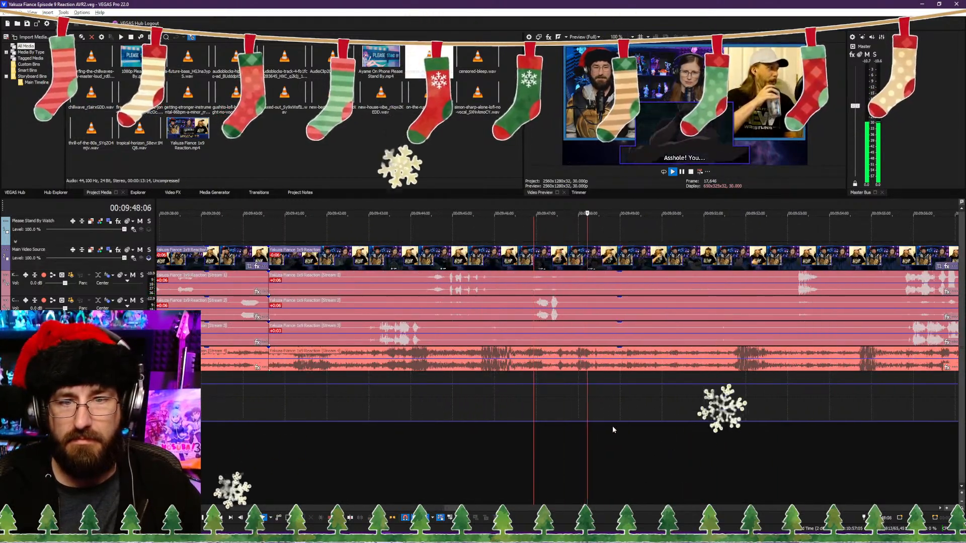
pyautogui.press('s')
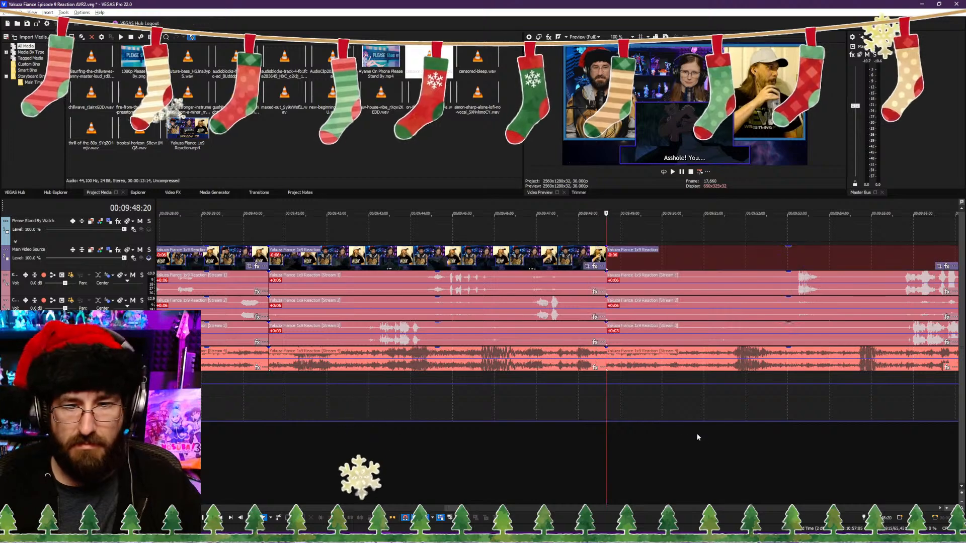
# Step: Trim the start of the clip after the 00:09:48:20 split to 00:09:51:05, closing the gap, and save the project
pyautogui.click(711, 439)
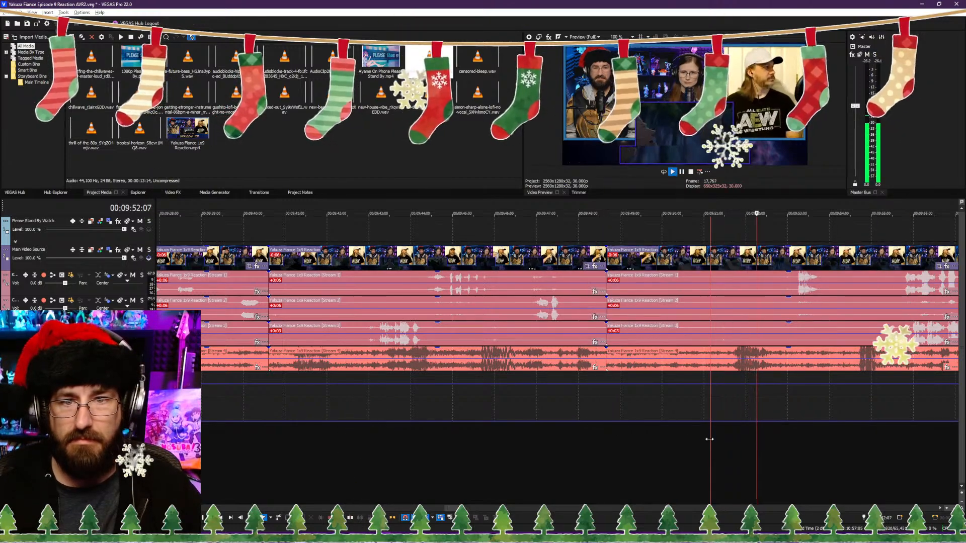
pyautogui.click(692, 442)
pyautogui.click(669, 445)
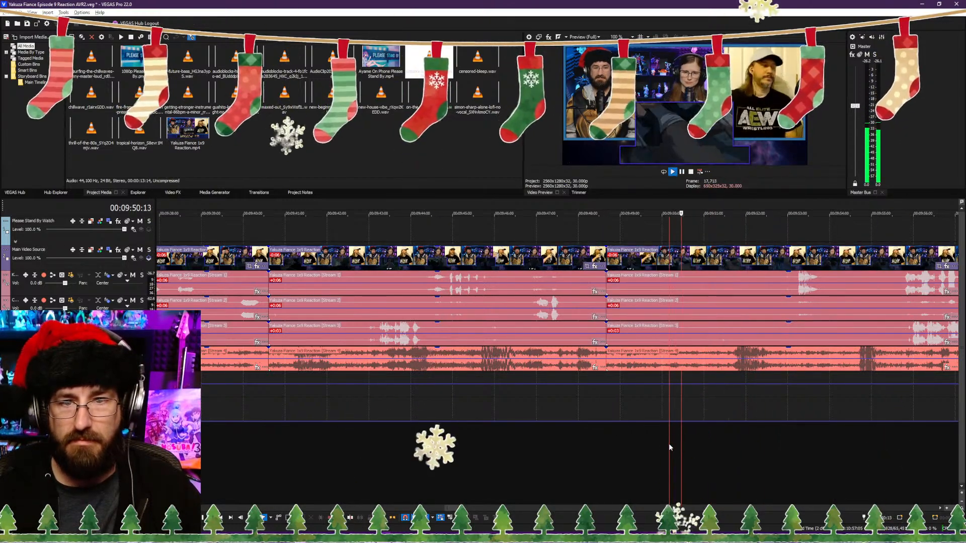
pyautogui.click(654, 442)
pyautogui.click(640, 445)
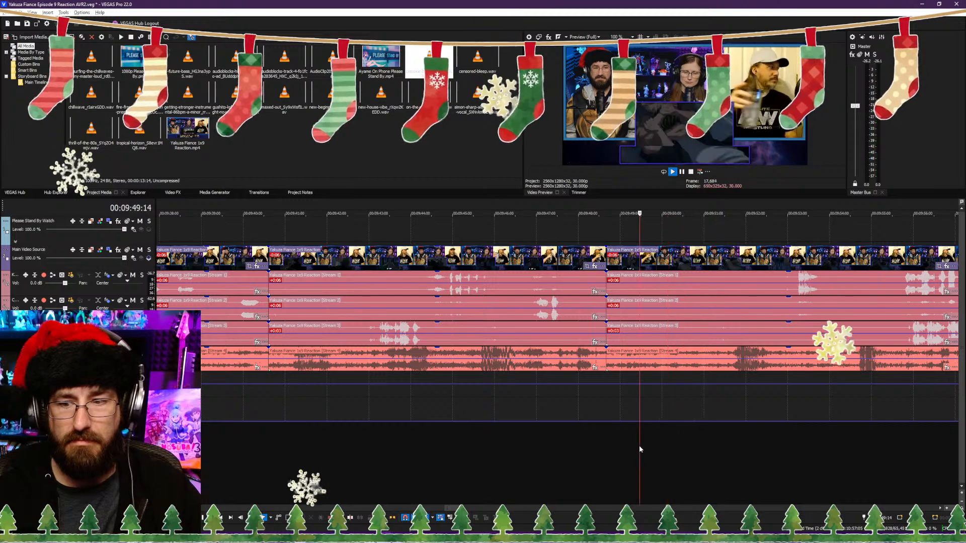
pyautogui.click(626, 445)
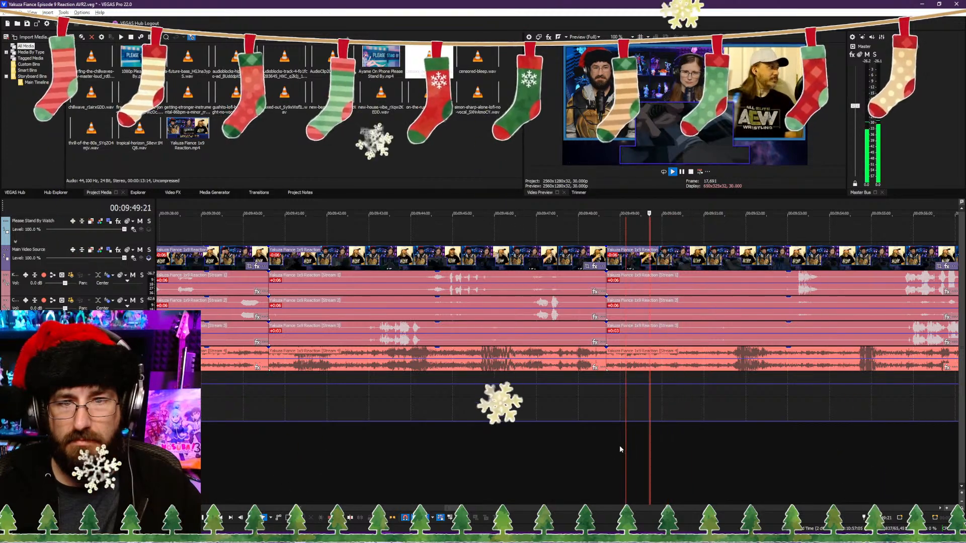
pyautogui.click(663, 444)
pyautogui.press('space')
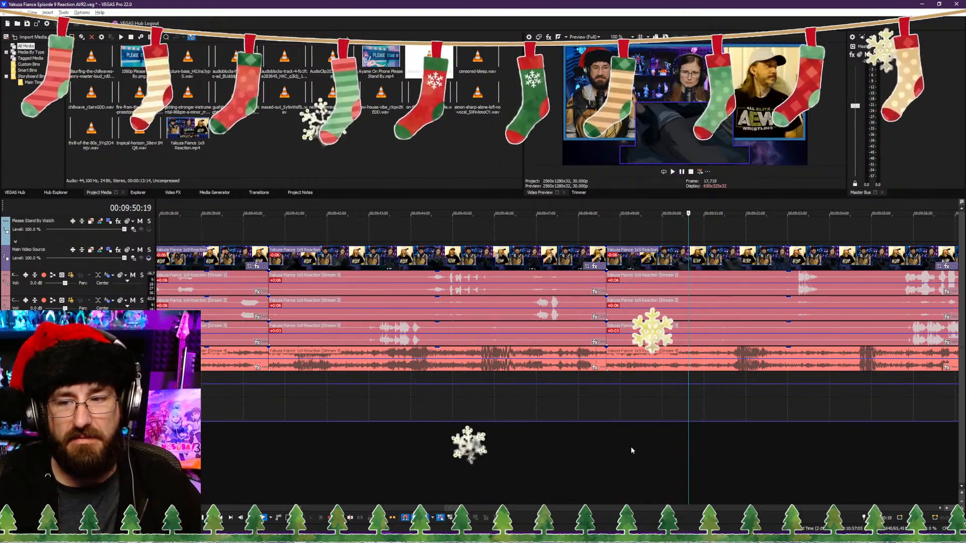
pyautogui.click(633, 447)
pyautogui.press('space')
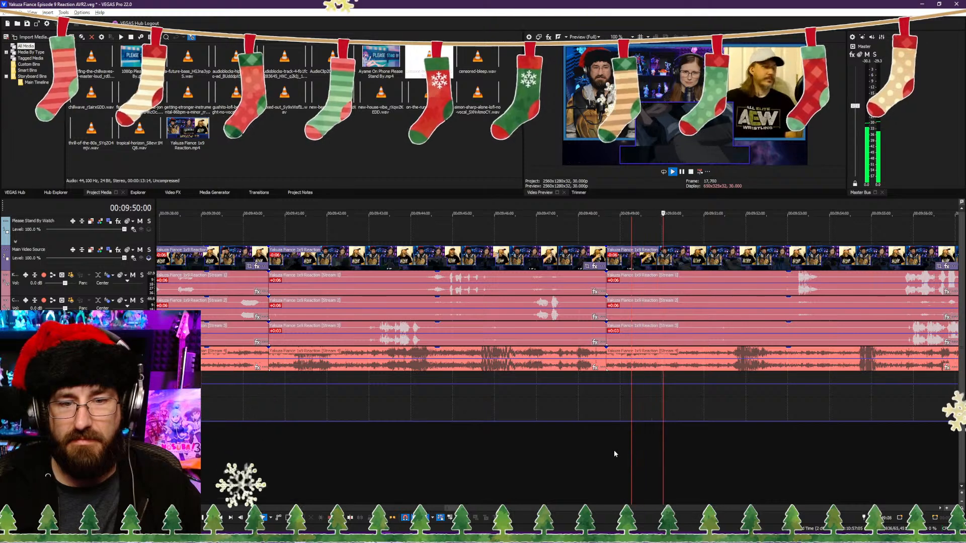
pyautogui.click(599, 450)
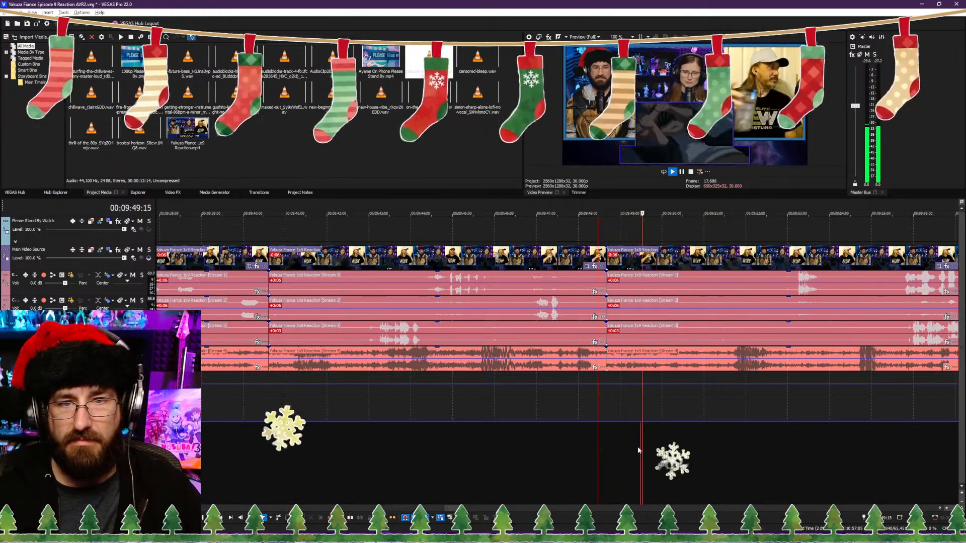
pyautogui.click(706, 439)
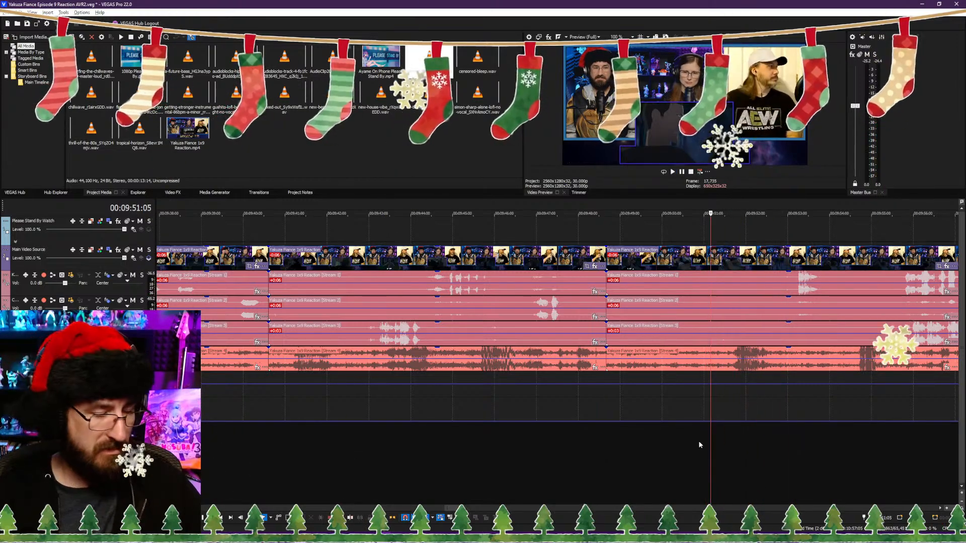
pyautogui.hotkey('ctrl', 's')
# Step: Play back from the 00:09:48:20 cut and split the reaction video and its audio streams at 00:10:04:02
pyautogui.hotkey('ctrl', 'alt', 'Left')
pyautogui.press('space')
pyautogui.scroll(-8, 639, 428)
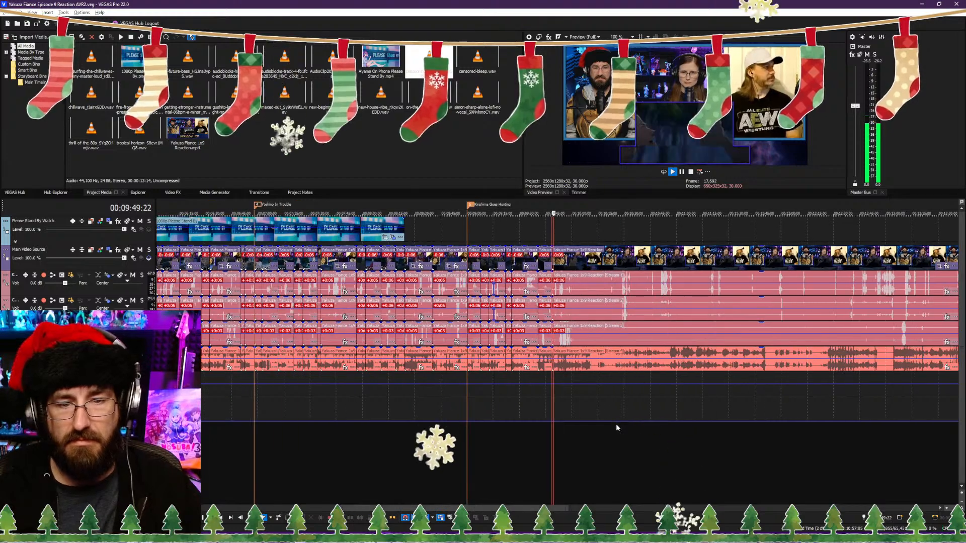
pyautogui.scroll(-2, 614, 426)
pyautogui.scroll(10, 614, 430)
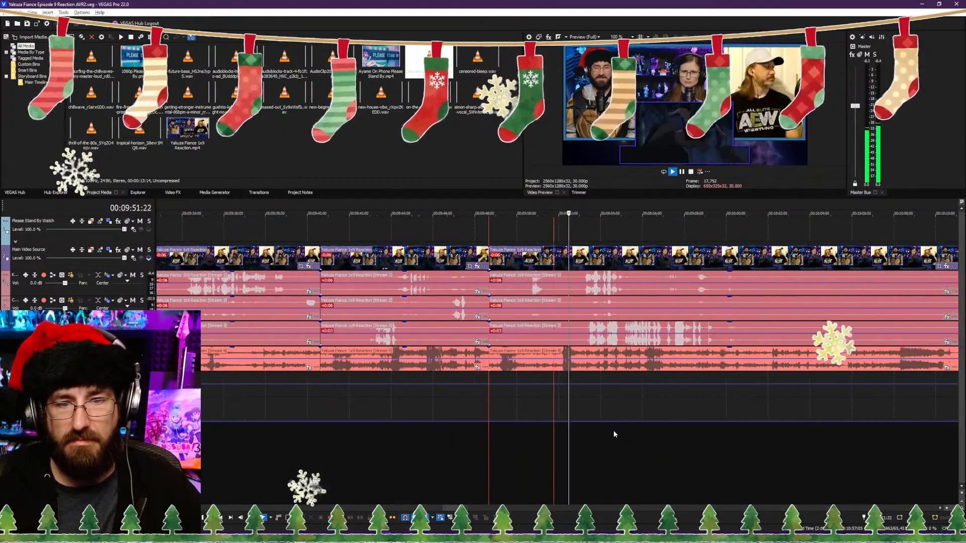
pyautogui.scroll(-1, 614, 434)
pyautogui.scroll(1, 603, 435)
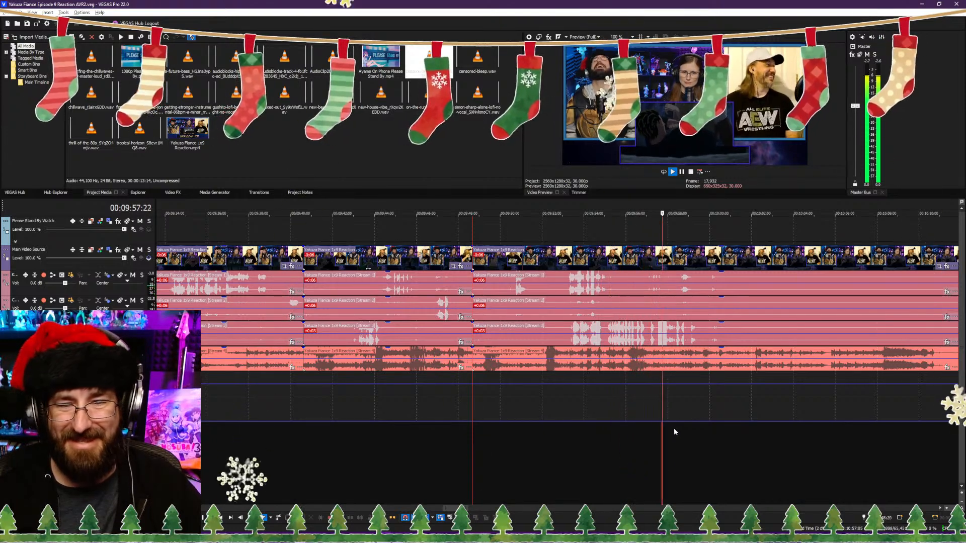
pyautogui.click(687, 427)
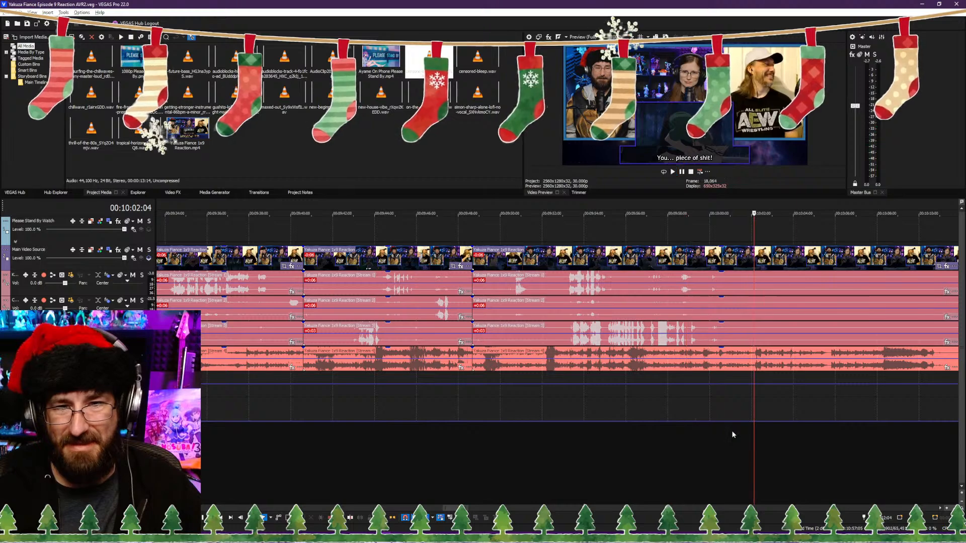
pyautogui.press('space')
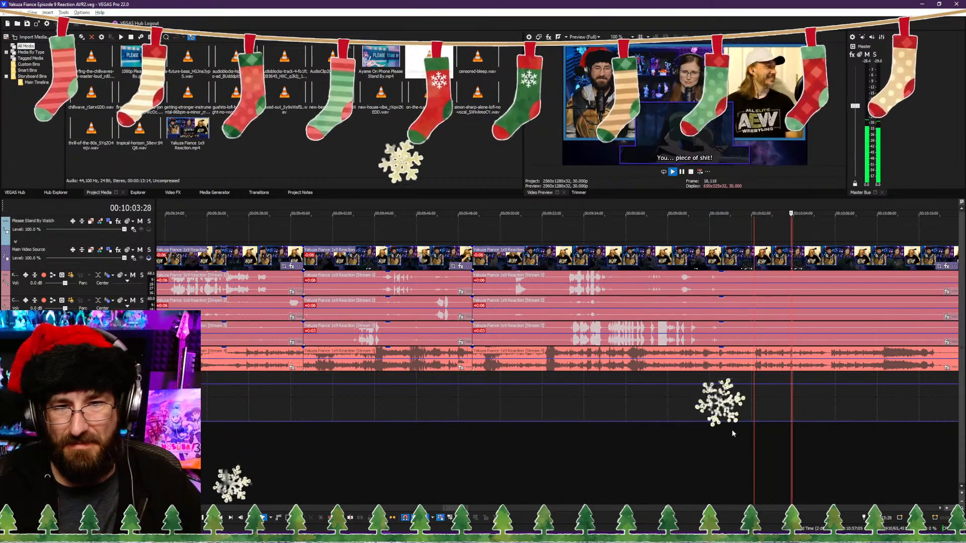
pyautogui.press('space')
pyautogui.press('s')
pyautogui.scroll(-3, 674, 427)
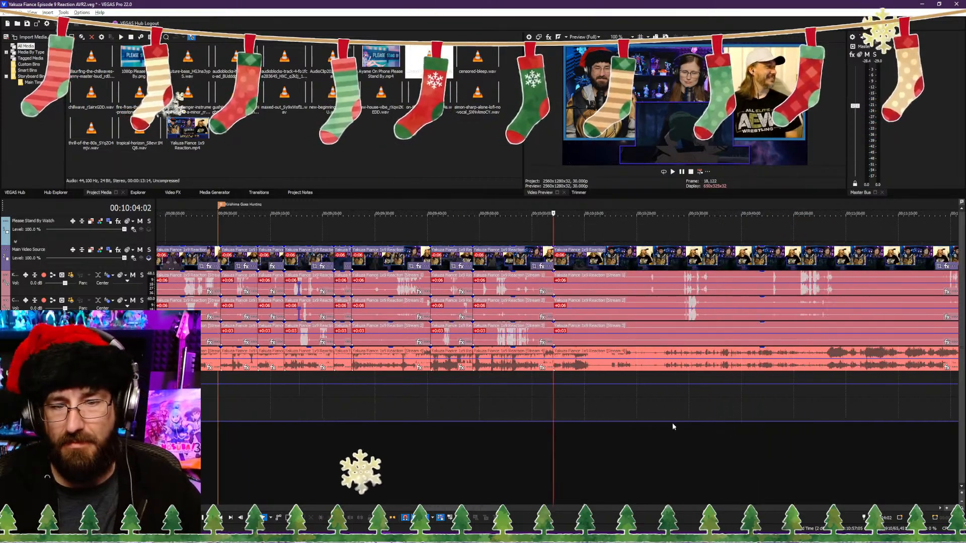
# Step: Trim the start of the clip after the 00:10:04:02 split to 00:10:07:28, closing the gap, and replay across the cut
pyautogui.click(606, 436)
pyautogui.press('space')
pyautogui.scroll(3, 554, 437)
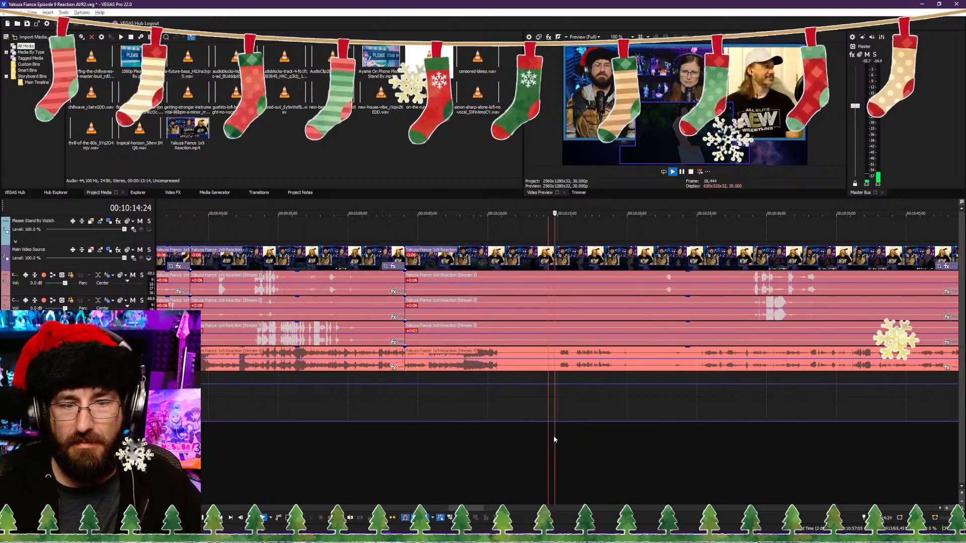
pyautogui.click(445, 435)
pyautogui.scroll(3, 483, 435)
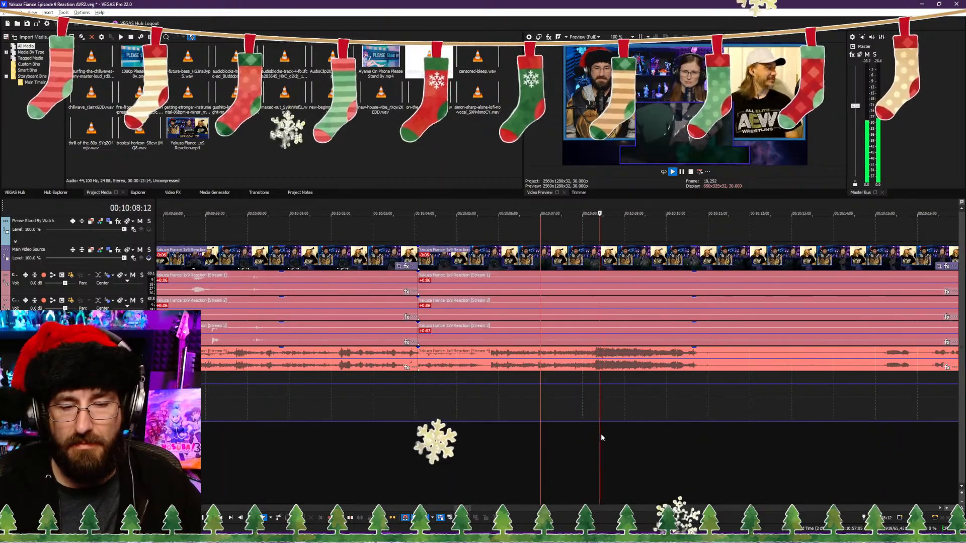
pyautogui.click(580, 443)
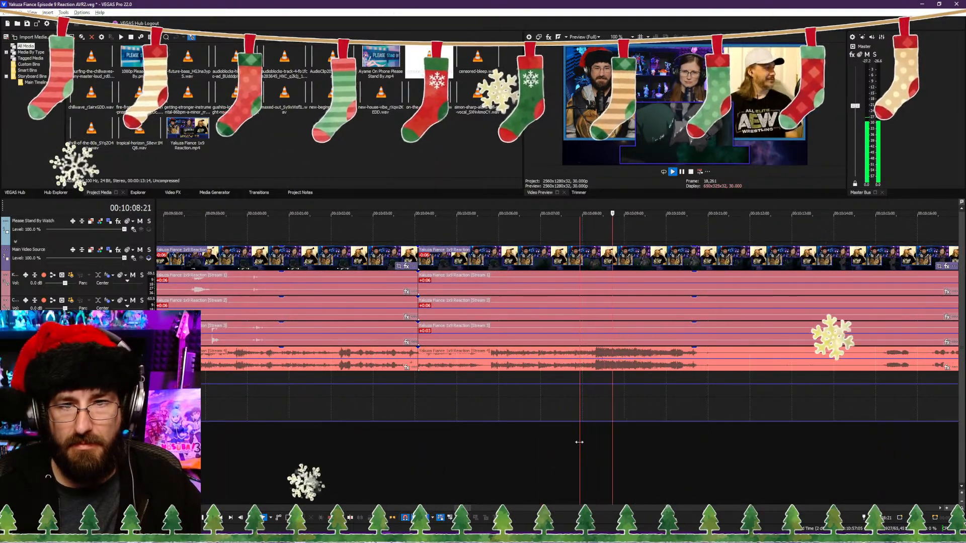
pyautogui.press('space')
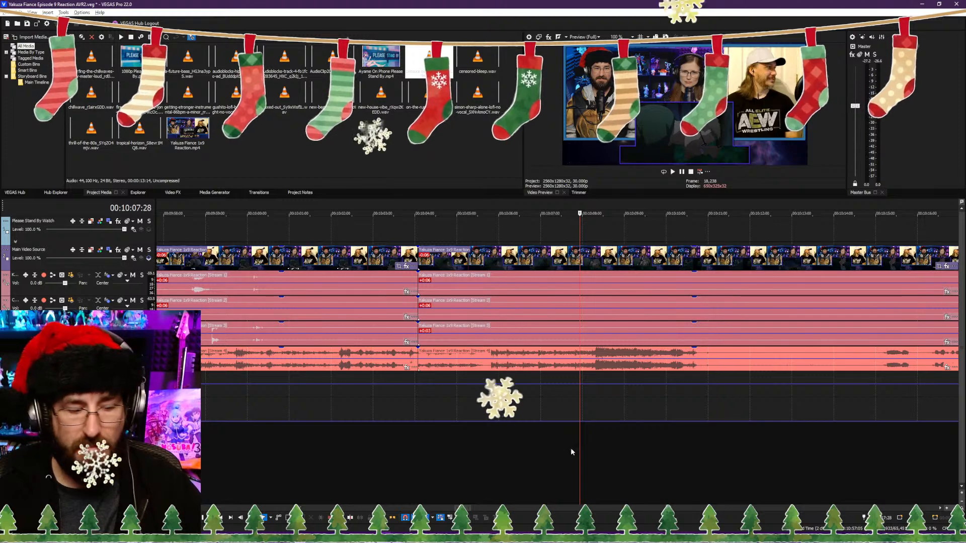
pyautogui.hotkey('alt', '[')
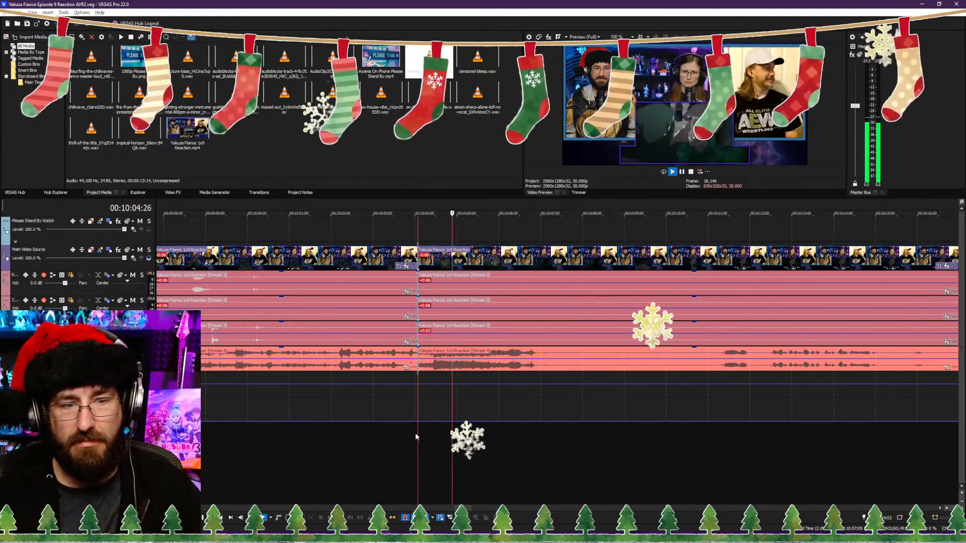
pyautogui.click(381, 435)
pyautogui.press('space')
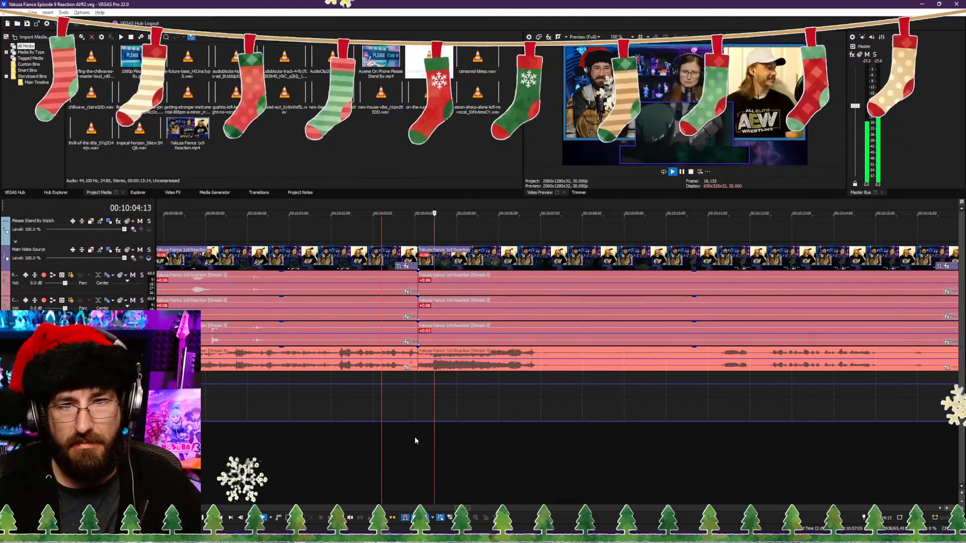
# Step: Stop playback at 00:10:08:04 and split the reaction video and its audio streams there
pyautogui.scroll(-5, 524, 441)
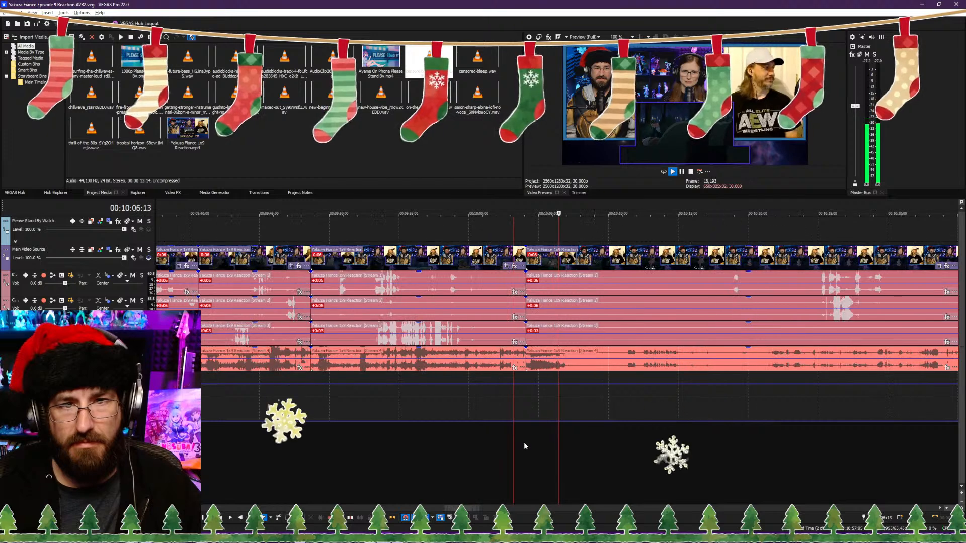
pyautogui.press('Return')
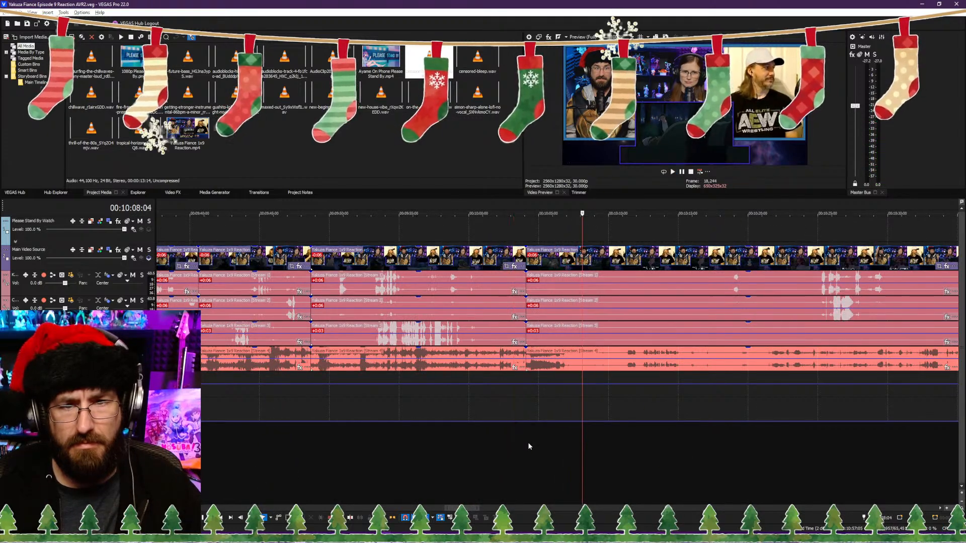
pyautogui.press('s')
# Step: Trim the start of the clip after the 00:10:08:04 split to about 00:10:10:20, closing the gap, and save the project
pyautogui.press('space')
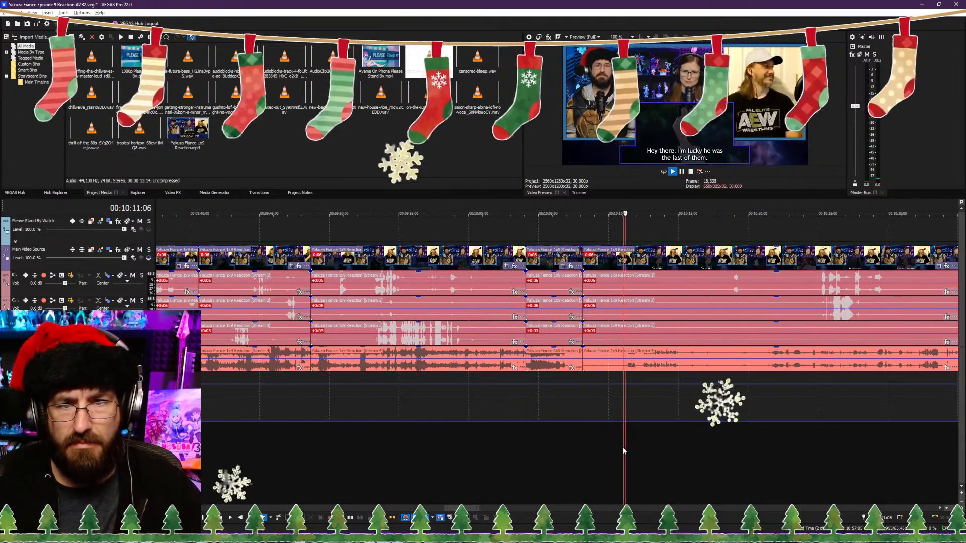
pyautogui.scroll(4, 603, 446)
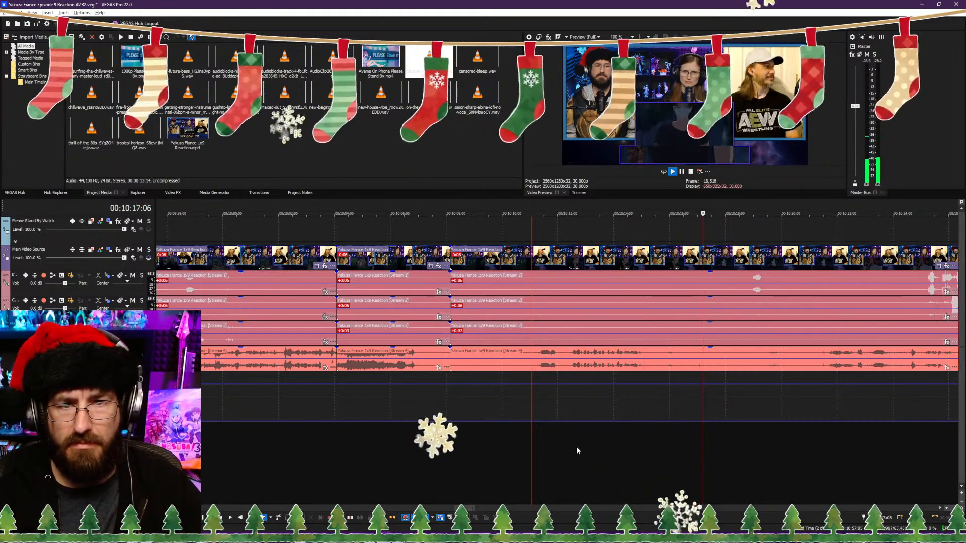
pyautogui.click(521, 465)
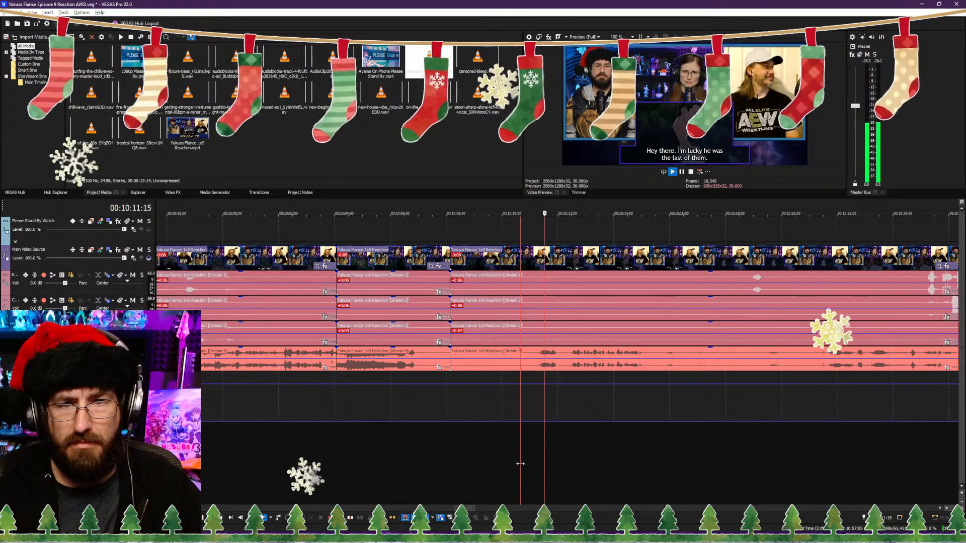
pyautogui.press('space')
pyautogui.hotkey('alt', '[')
pyautogui.hotkey('ctrl', 's')
# Step: Play back from the 00:10:08:04 cut and split the reaction video and its audio streams at 00:10:18:03
pyautogui.press('space')
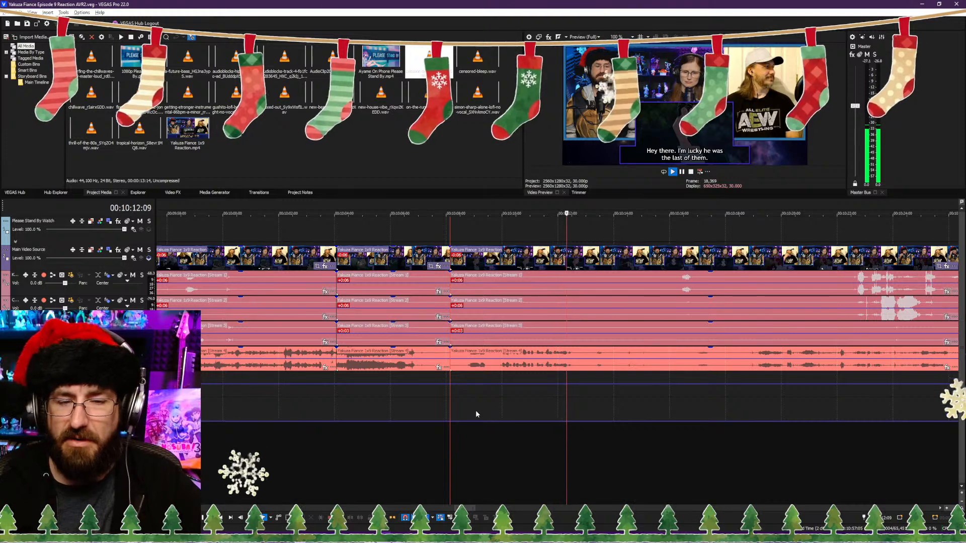
pyautogui.press('space')
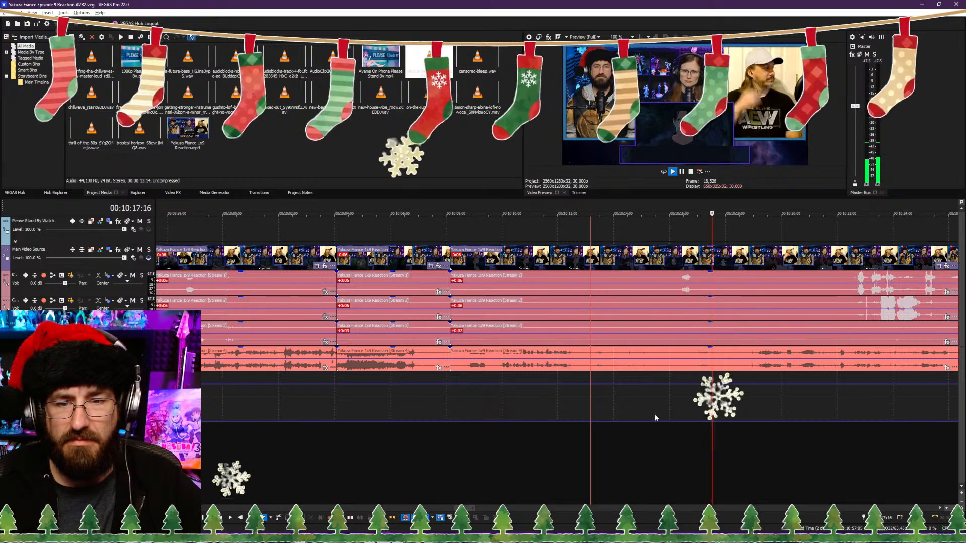
pyautogui.press('space')
pyautogui.press('s')
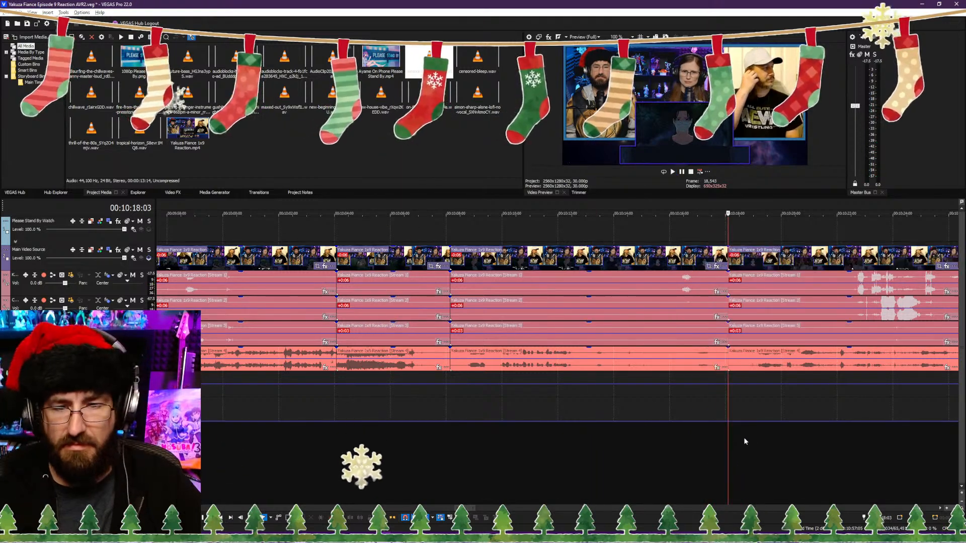
# Step: Trim the start of the clip after the 00:10:18:03 split to 00:10:18:26, closing the gap, and replay from the cut
pyautogui.click(747, 441)
pyautogui.press('space')
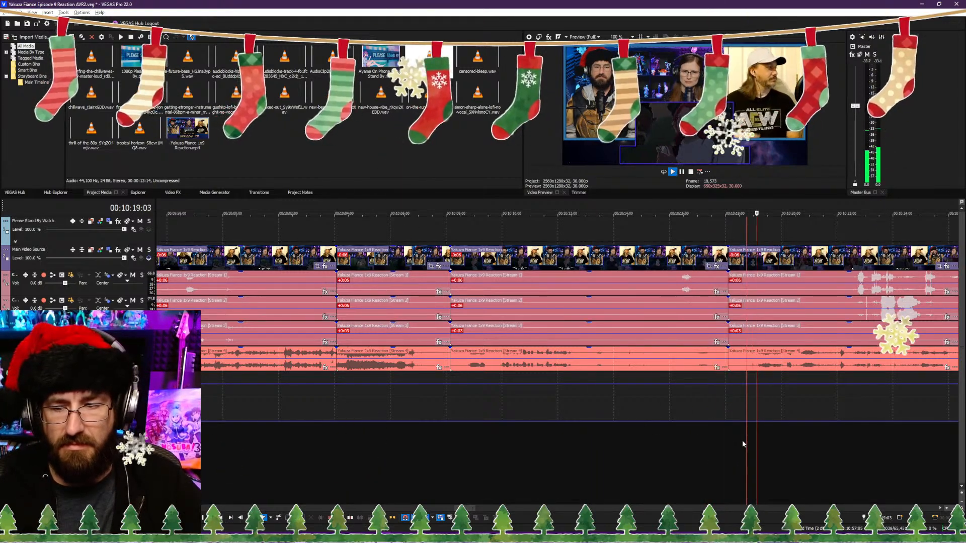
pyautogui.press('space')
pyautogui.scroll(2, 752, 445)
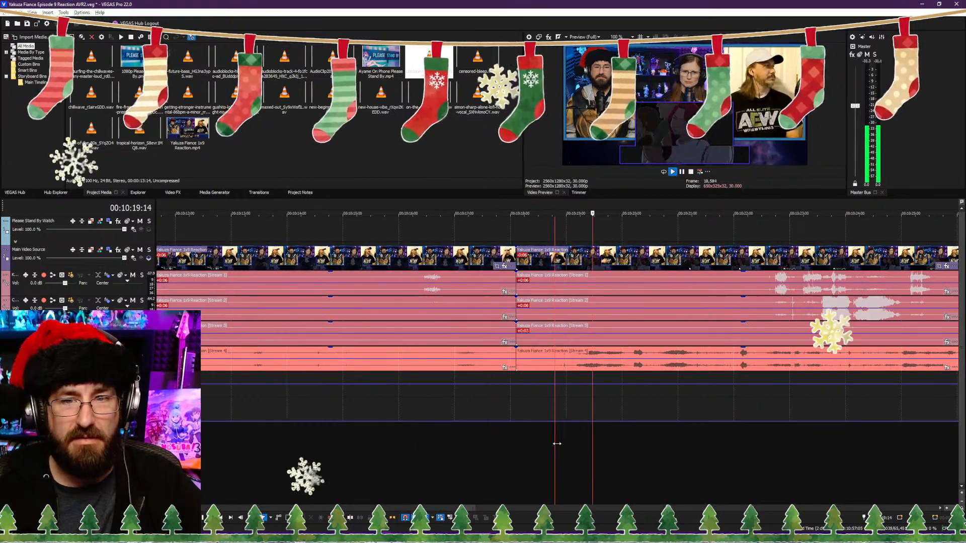
pyautogui.press('Right')
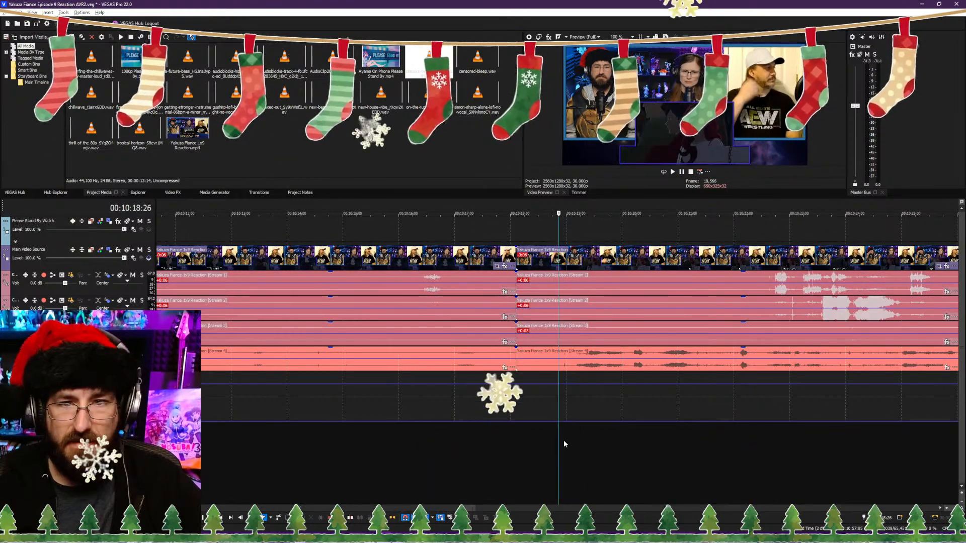
pyautogui.press('space')
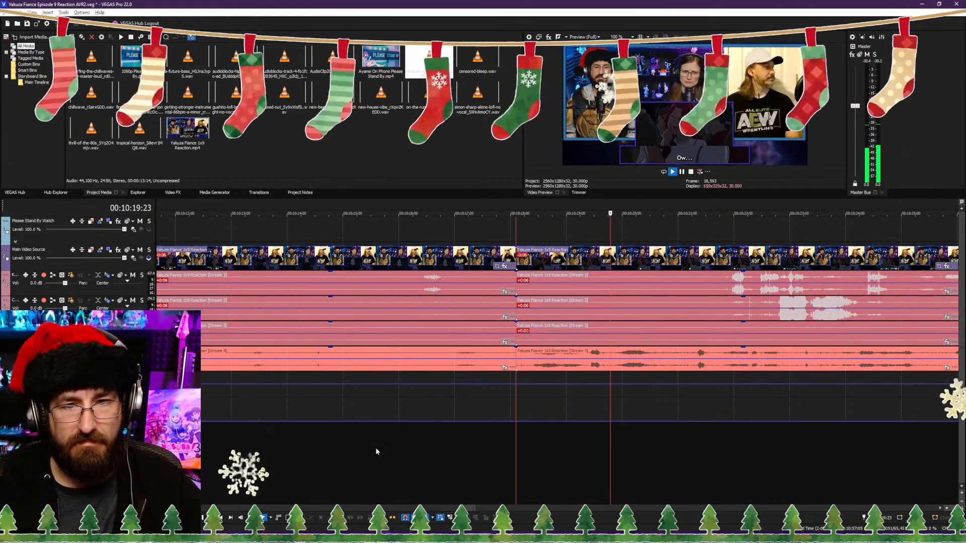
pyautogui.press('Return')
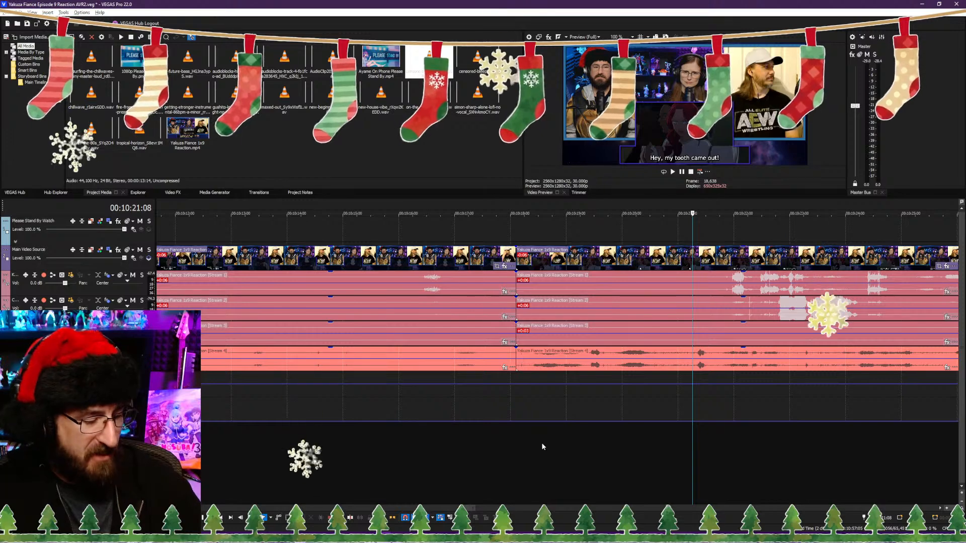
# Step: Play on through the footage and split the reaction video and its audio streams at 00:10:27:03
pyautogui.click(617, 455)
pyautogui.press('space')
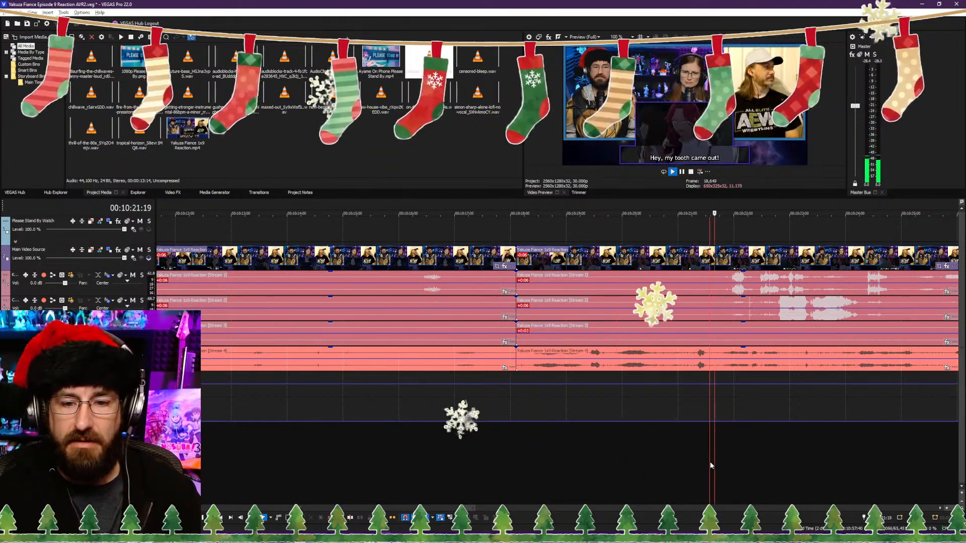
pyautogui.scroll(-5, 711, 461)
pyautogui.scroll(5, 576, 465)
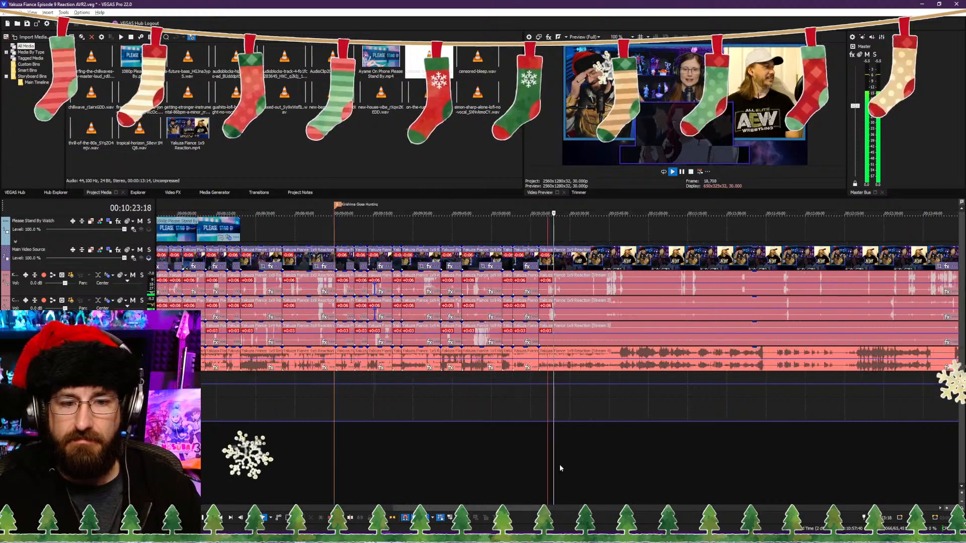
pyautogui.scroll(-3, 537, 460)
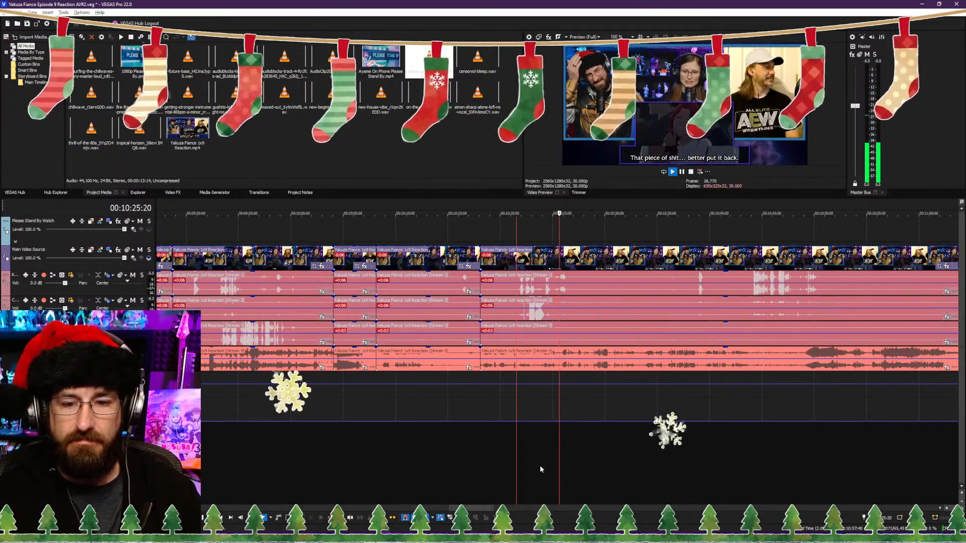
pyautogui.press('space')
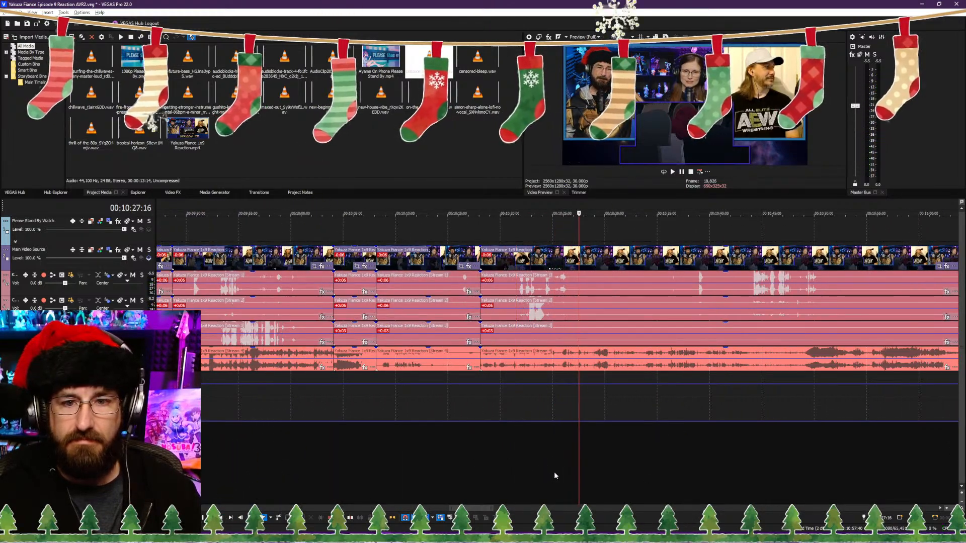
pyautogui.scroll(5, 554, 472)
pyautogui.scroll(1, 537, 471)
pyautogui.click(538, 472)
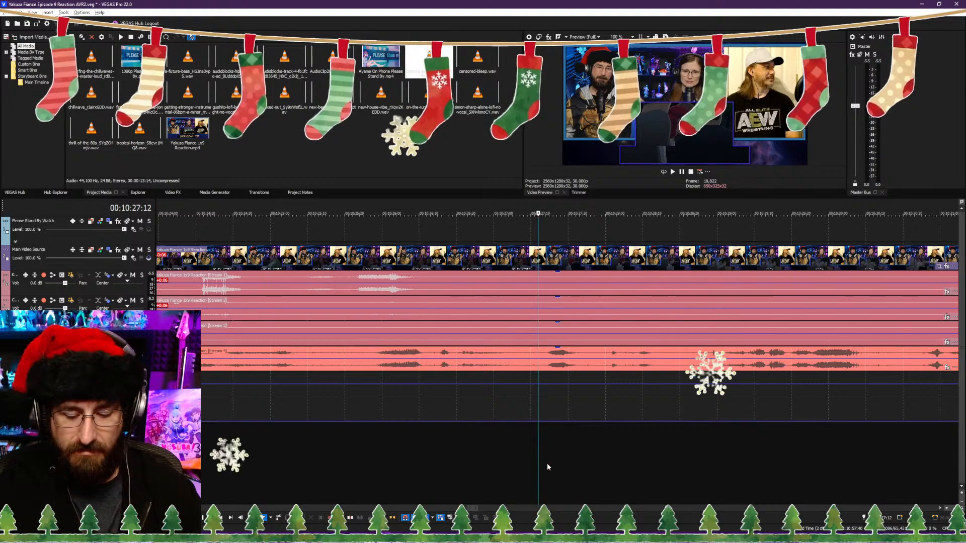
pyautogui.press('Left')
pyautogui.press('Left')
pyautogui.press('Left')
pyautogui.press('Left')
pyautogui.press('Left')
pyautogui.press('Left')
pyautogui.press('Left')
pyautogui.press('Left')
pyautogui.press('Left')
pyautogui.press('Left')
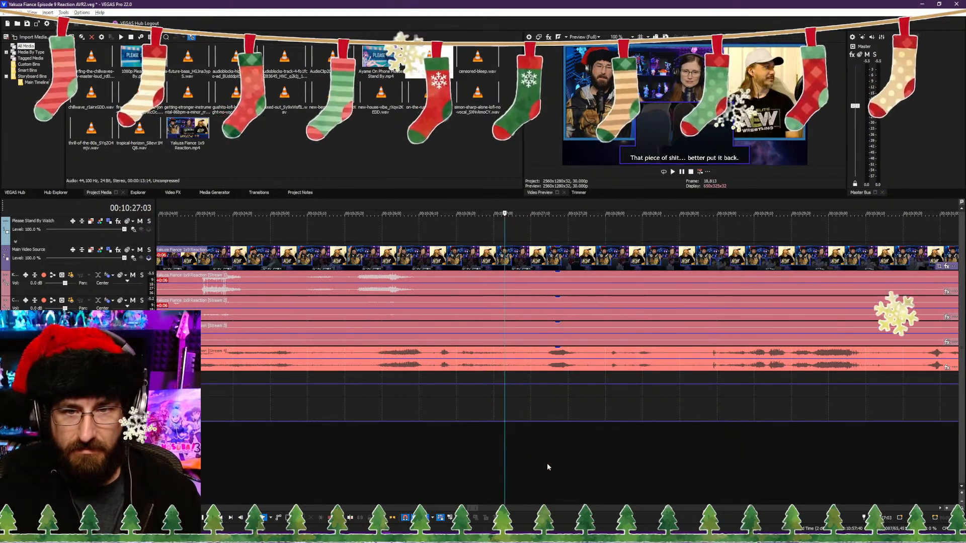
pyautogui.press('Right')
pyautogui.scroll(-2, 604, 437)
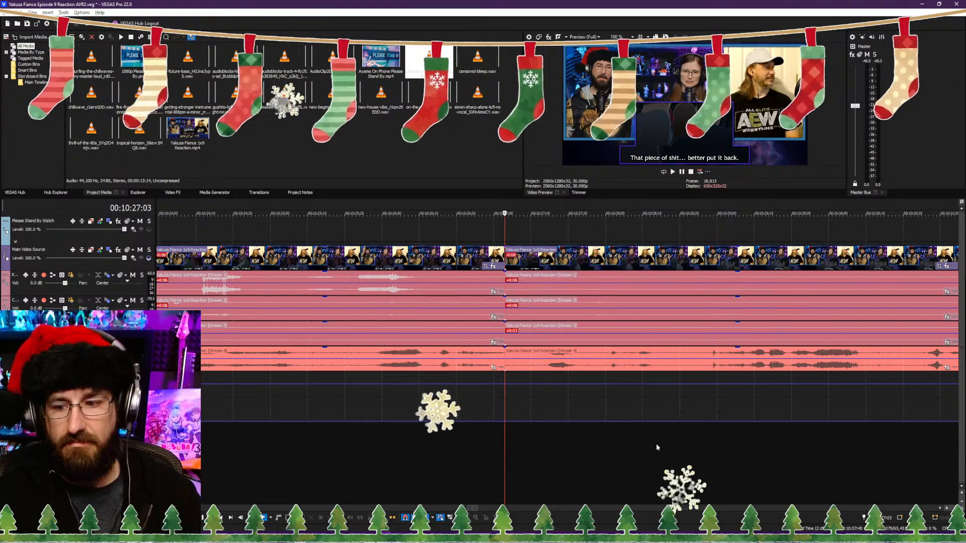
# Step: Preview the footage after the 00:10:27:03 split and trim that clip's start to 00:10:33:21, closing the gap
pyautogui.scroll(-2, 656, 444)
pyautogui.click(653, 466)
pyautogui.click(696, 468)
pyautogui.press('space')
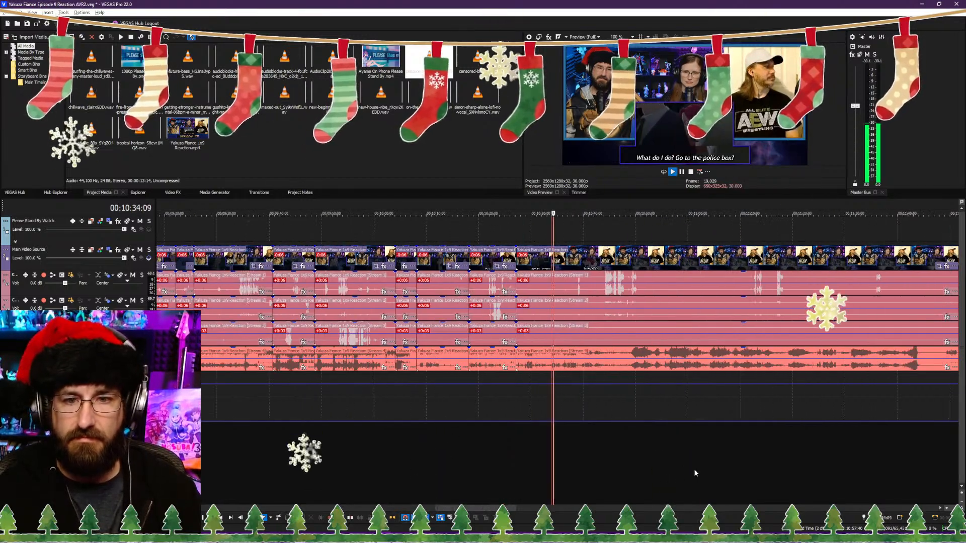
pyautogui.click(636, 469)
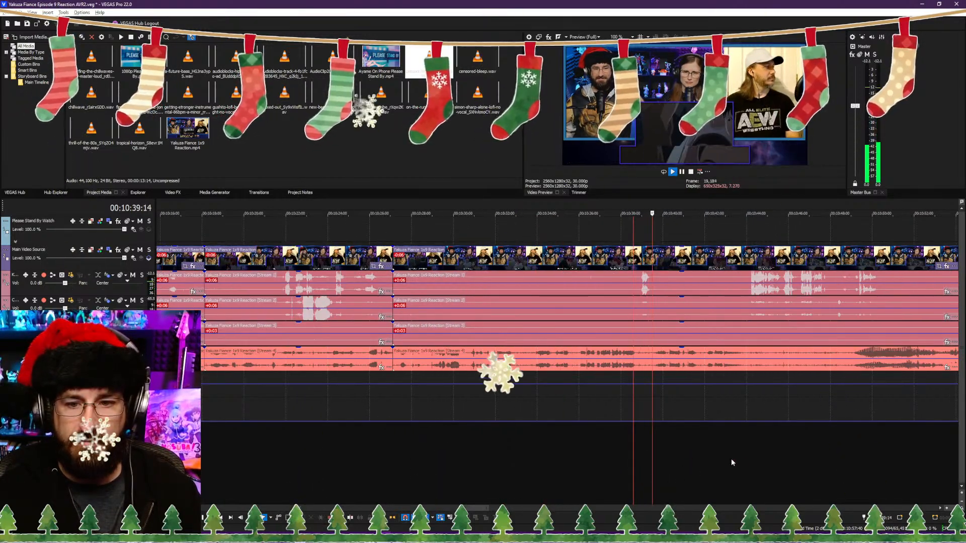
pyautogui.click(744, 459)
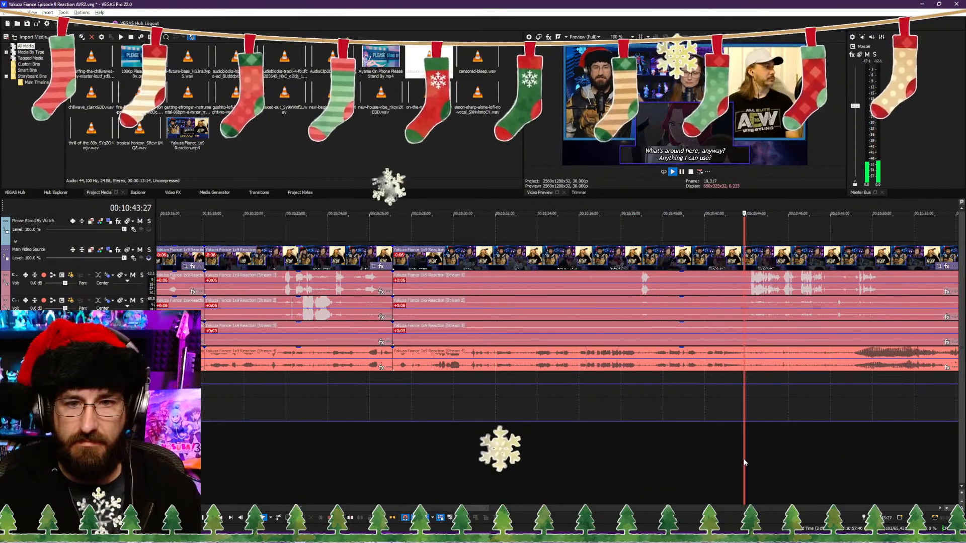
pyautogui.click(574, 459)
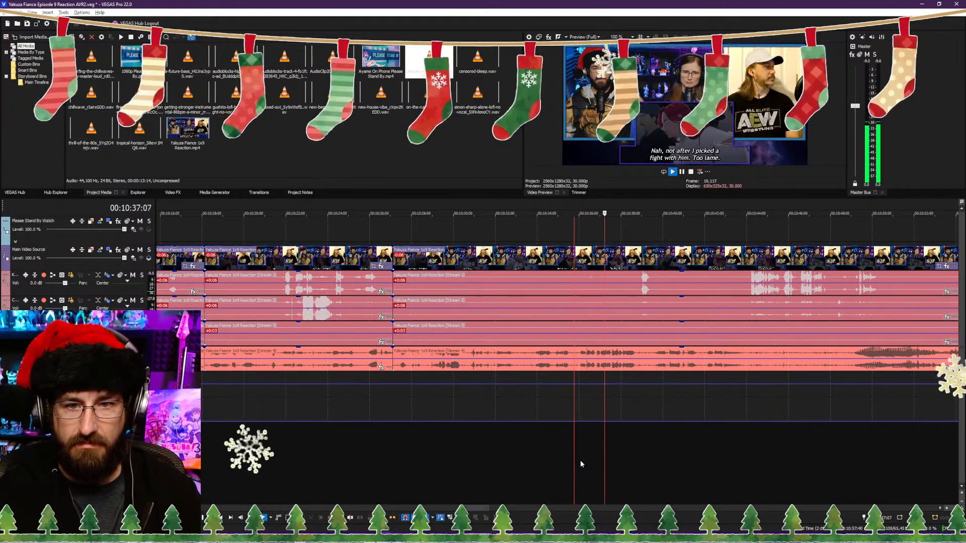
pyautogui.click(538, 467)
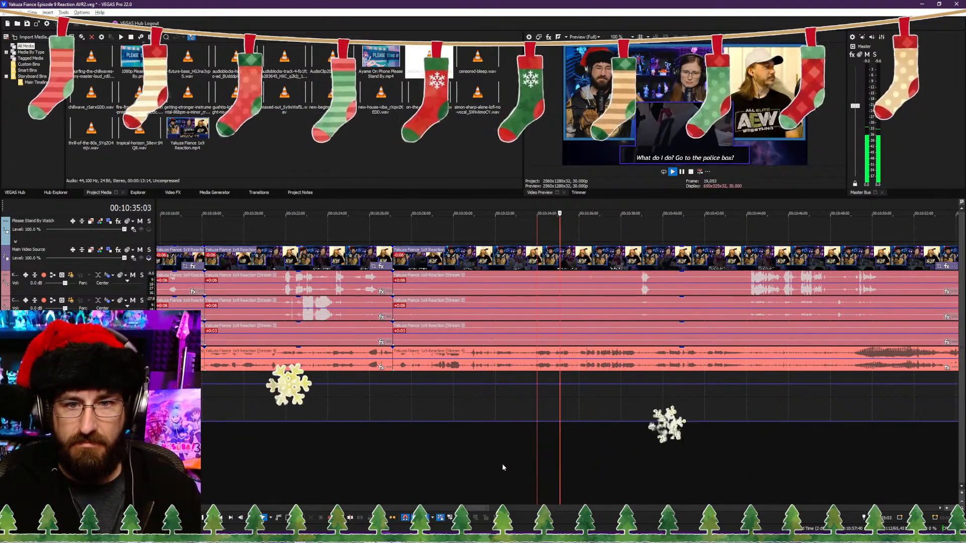
pyautogui.click(435, 459)
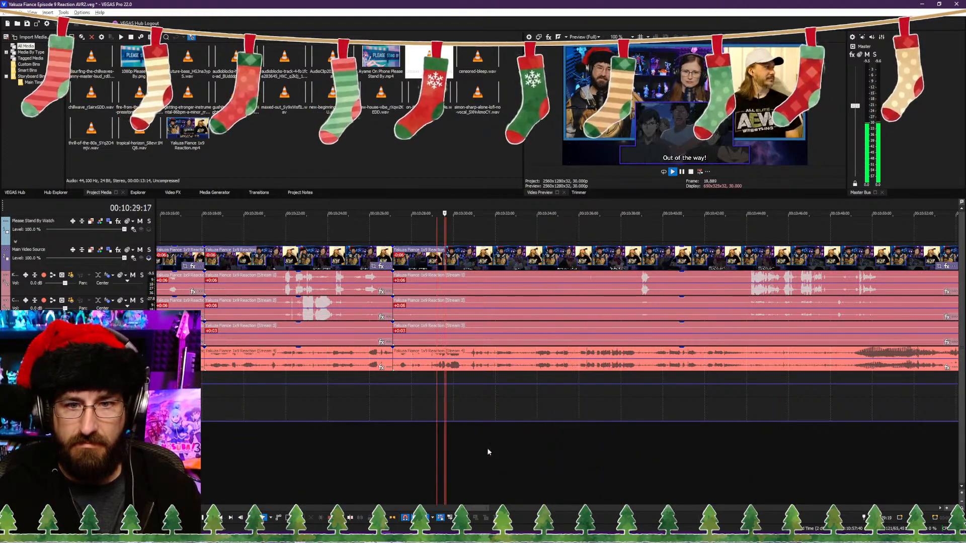
pyautogui.click(530, 446)
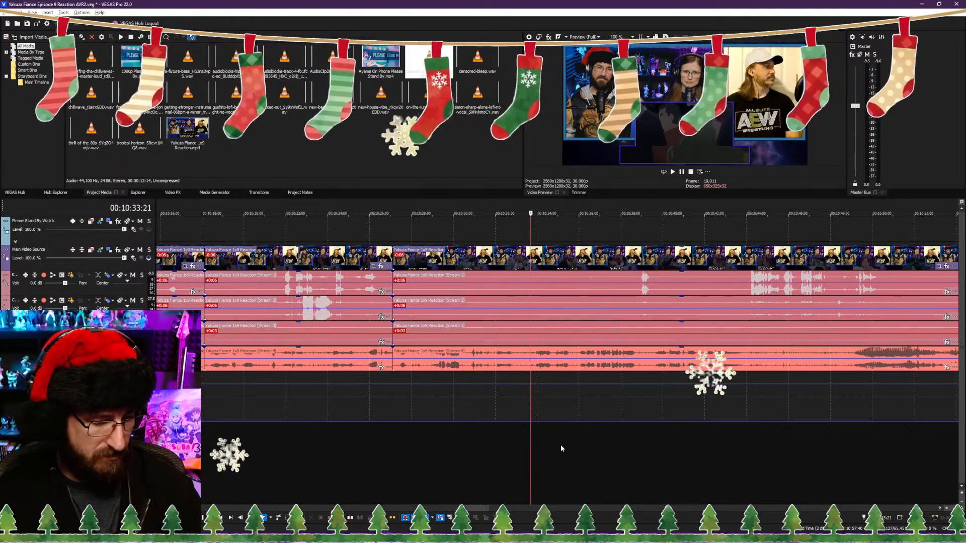
pyautogui.hotkey('alt', '[')
# Step: Play back from the 00:10:27:03 cut and split the reaction video and its audio streams at 00:10:29:04
pyautogui.press('space')
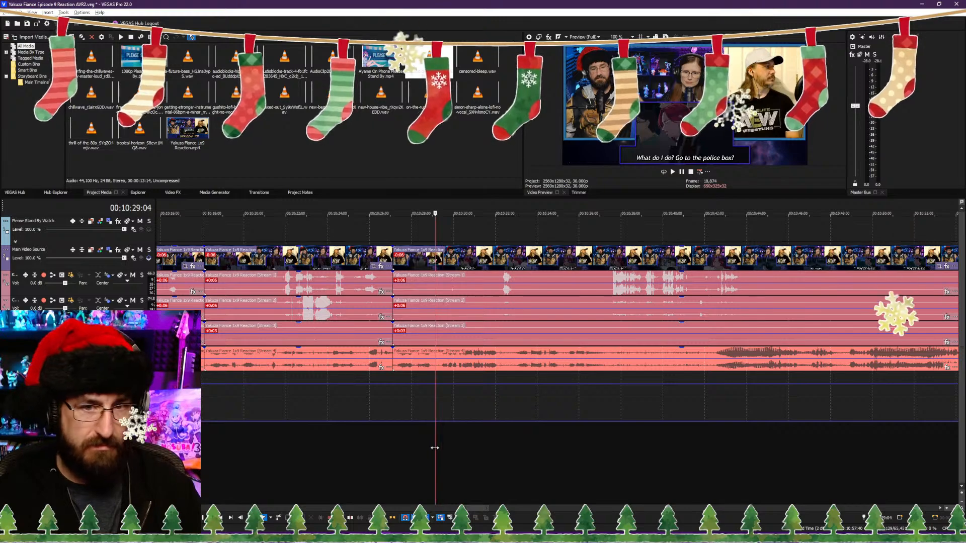
pyautogui.press('s')
pyautogui.press('space')
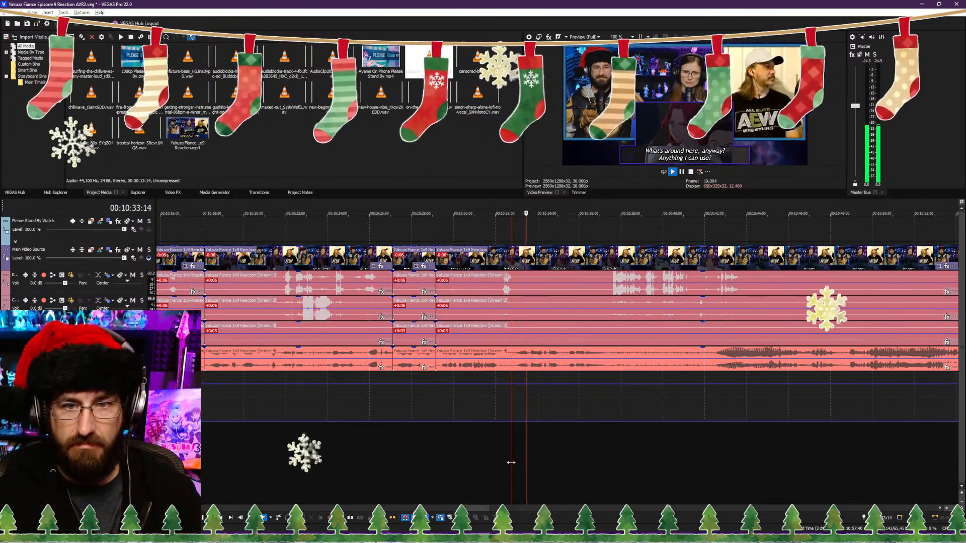
# Step: Trim the start of the clip after the 00:10:29:04 split to 00:10:32:24, closing the gap, save the project, and replay across the cut
pyautogui.press('space')
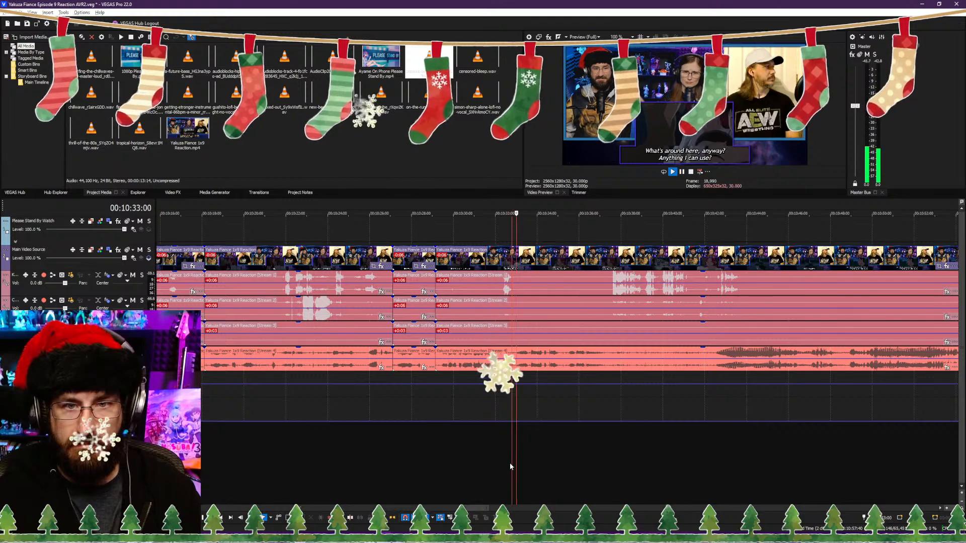
pyautogui.press('space')
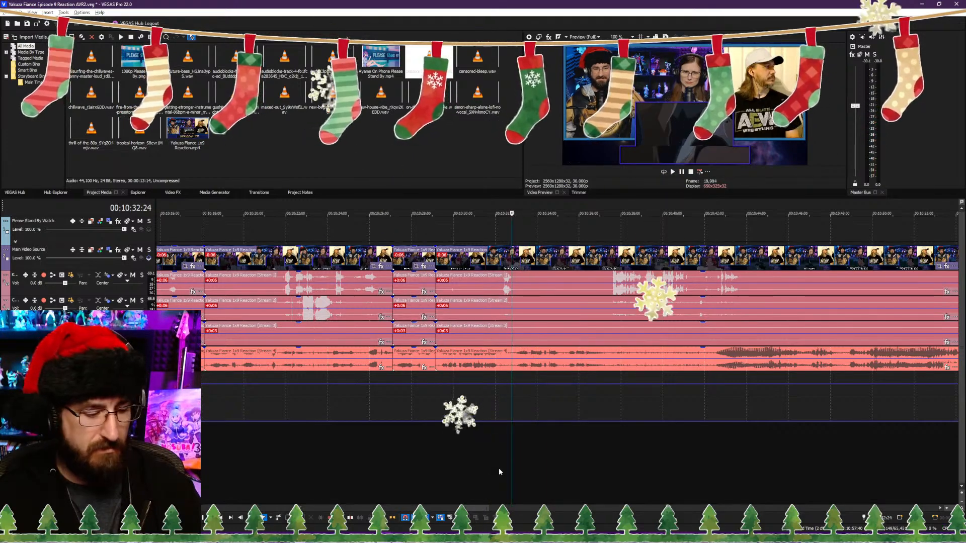
pyautogui.click(403, 467)
pyautogui.press('space')
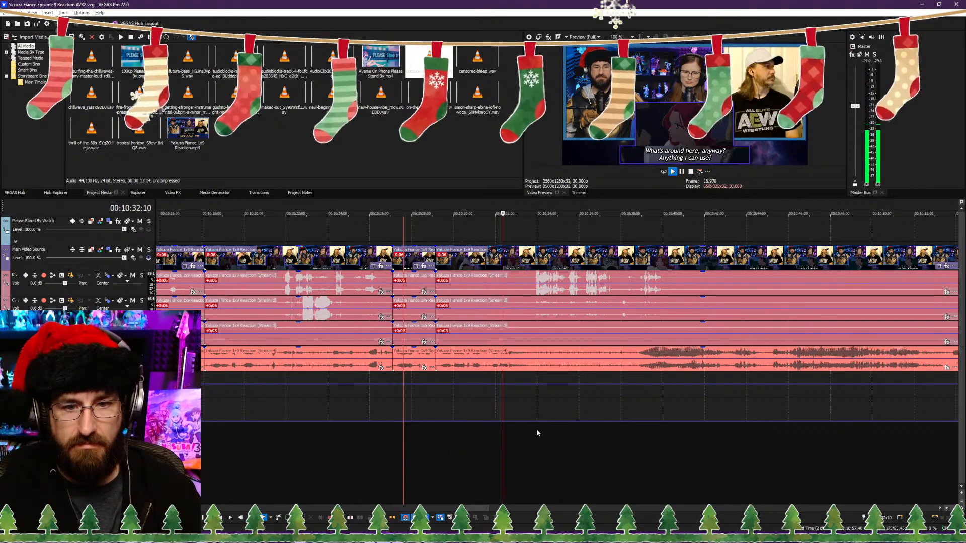
# Step: Play on through the footage and split the reaction video and its audio streams at 00:10:41:03
pyautogui.scroll(-3, 554, 437)
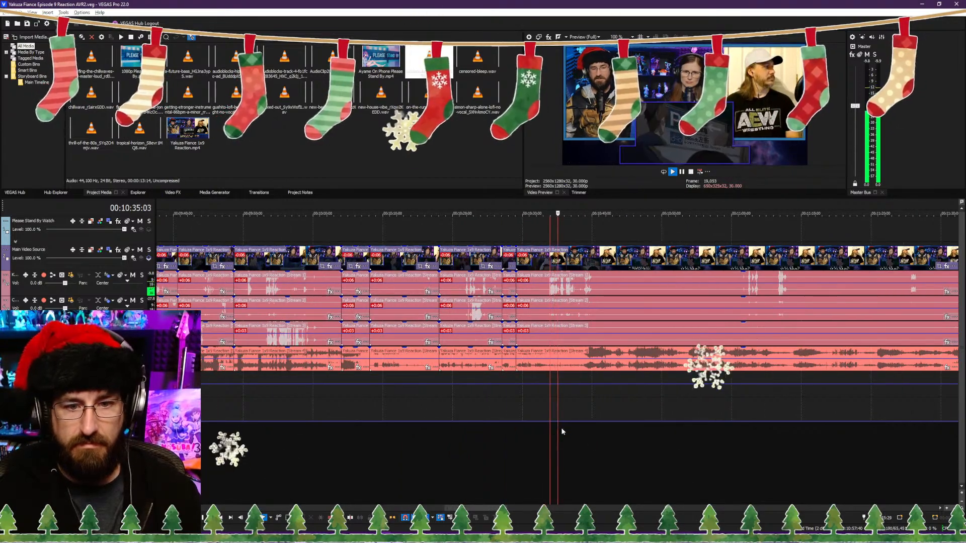
pyautogui.scroll(3, 580, 431)
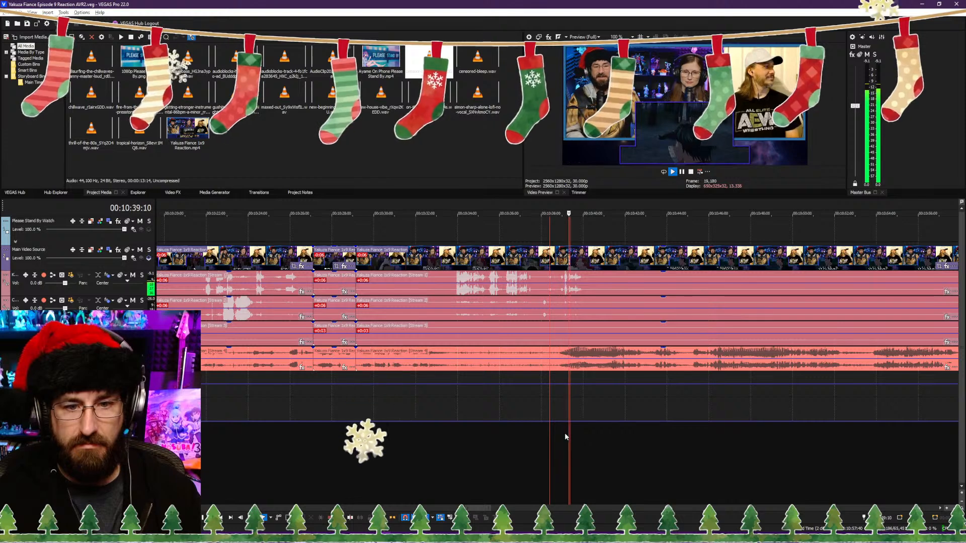
pyautogui.press('Return')
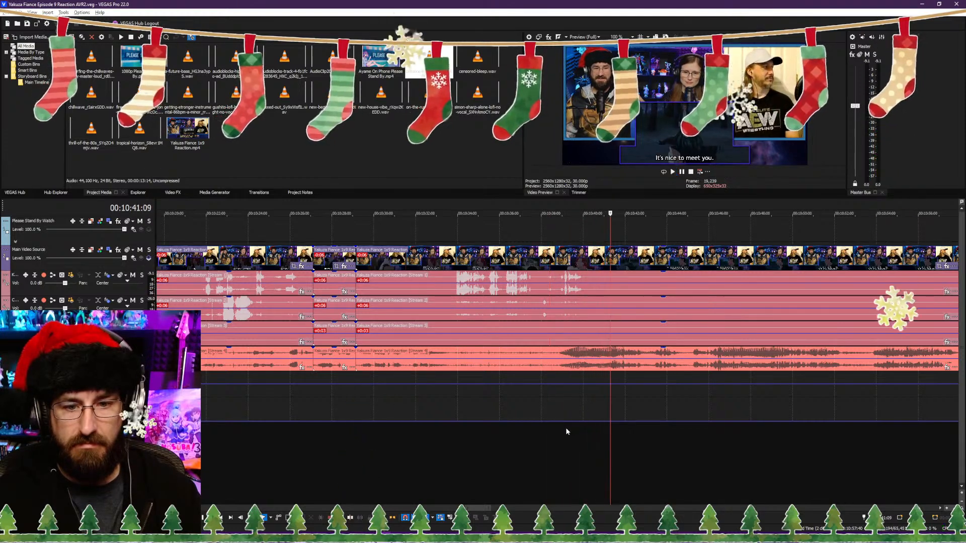
pyautogui.click(582, 339)
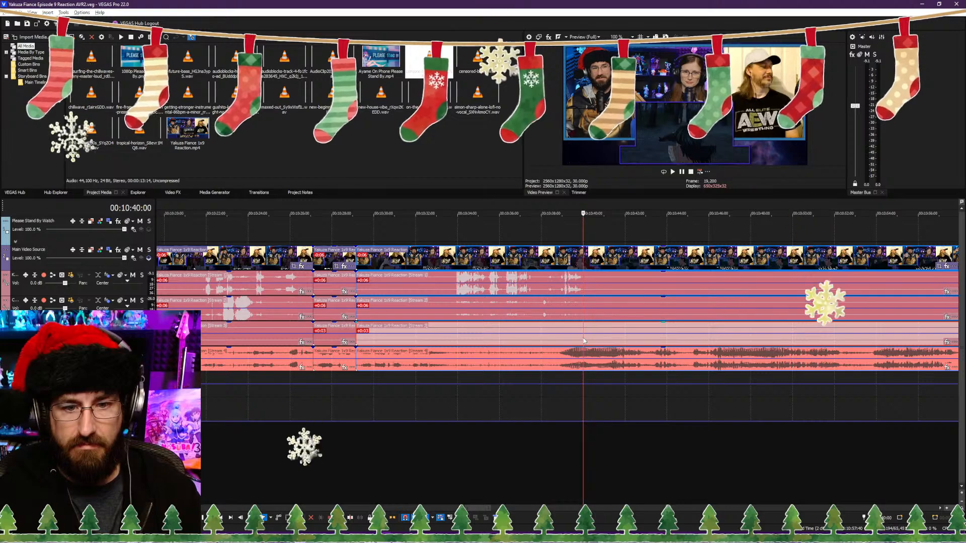
pyautogui.scroll(-5, 447, 413)
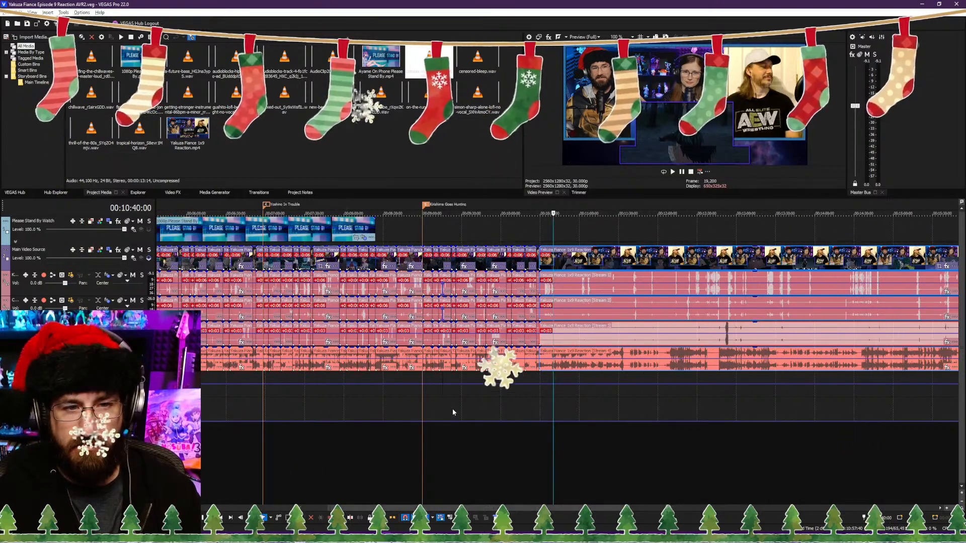
pyautogui.scroll(-5, 488, 412)
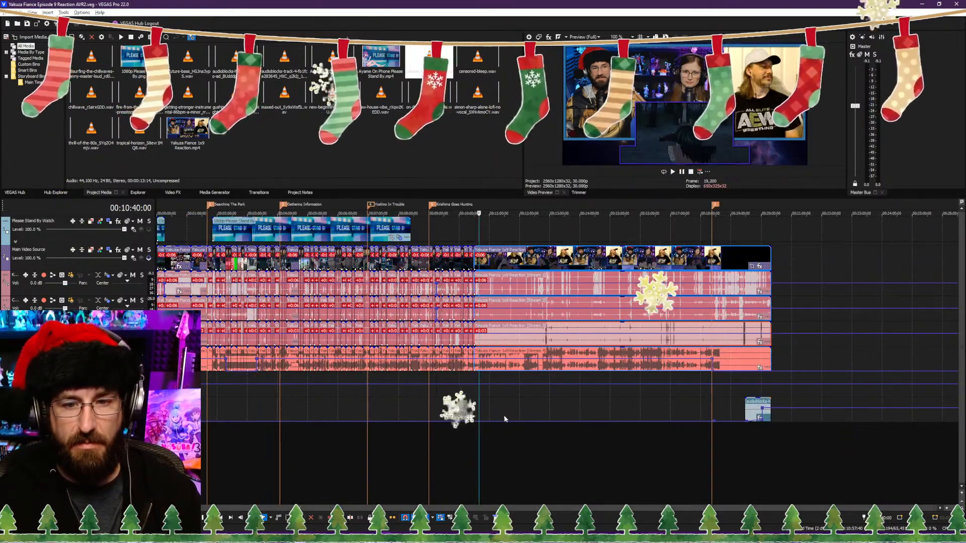
pyautogui.scroll(10, 506, 411)
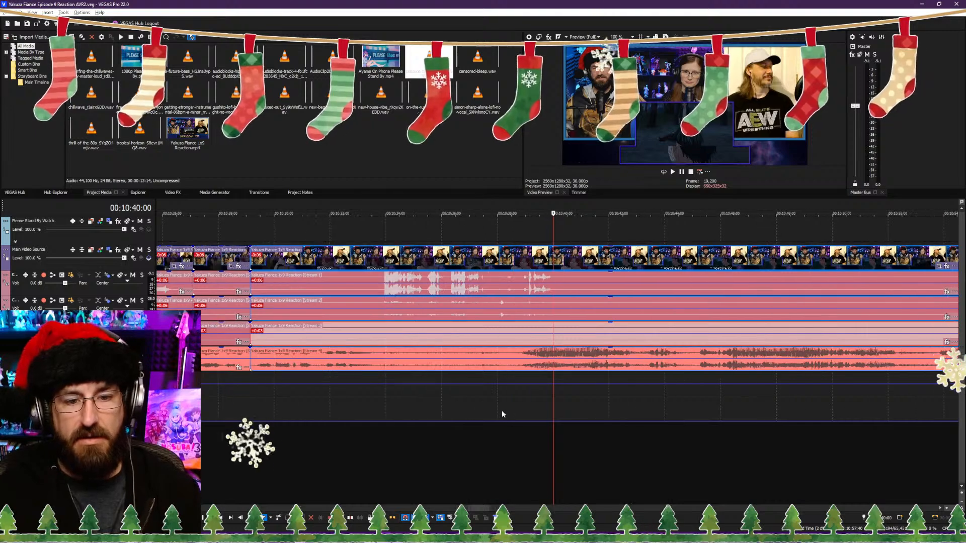
pyautogui.click(527, 453)
pyautogui.press('space')
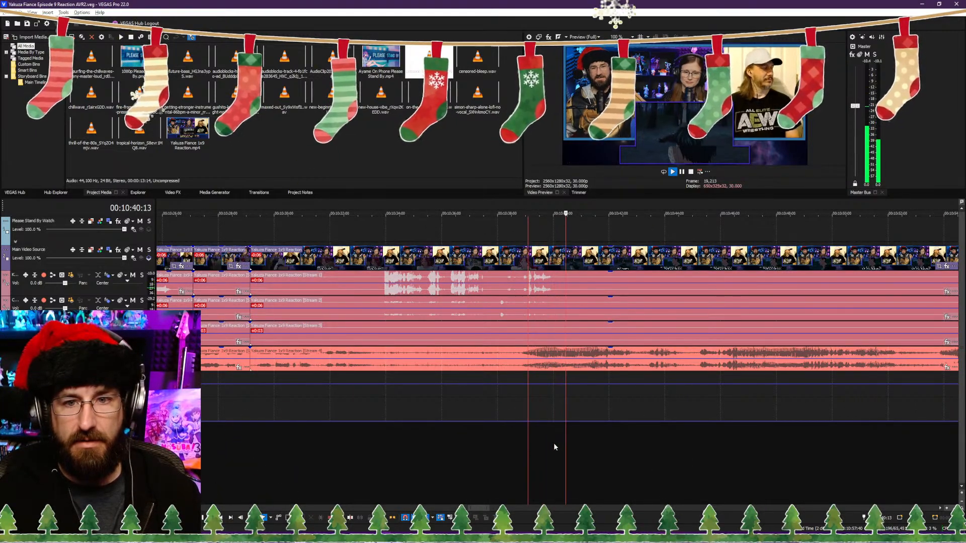
pyautogui.press('Return')
pyautogui.press('s')
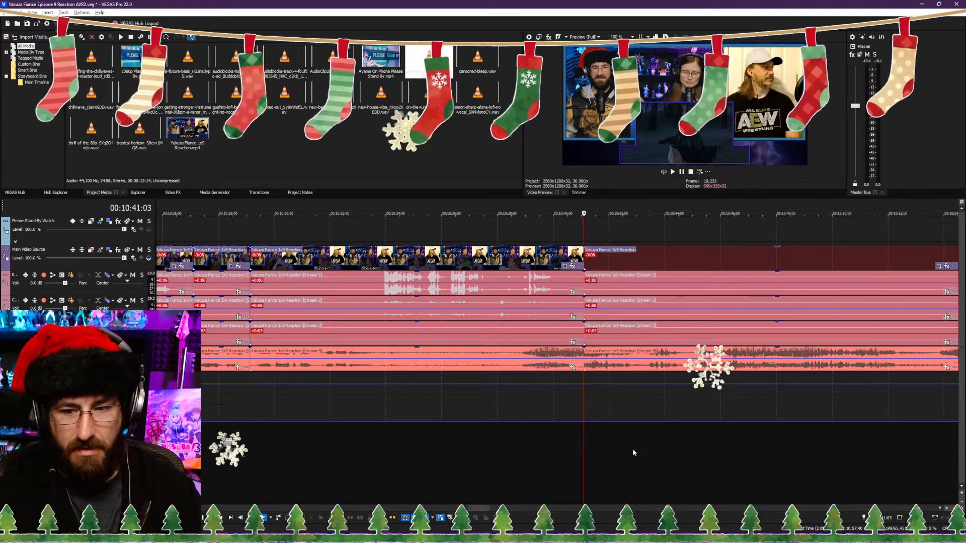
# Step: Preview several points in the footage after the 00:10:41:03 split, up to about 00:11:02
pyautogui.scroll(-3, 654, 451)
pyautogui.click(681, 454)
pyautogui.press('space')
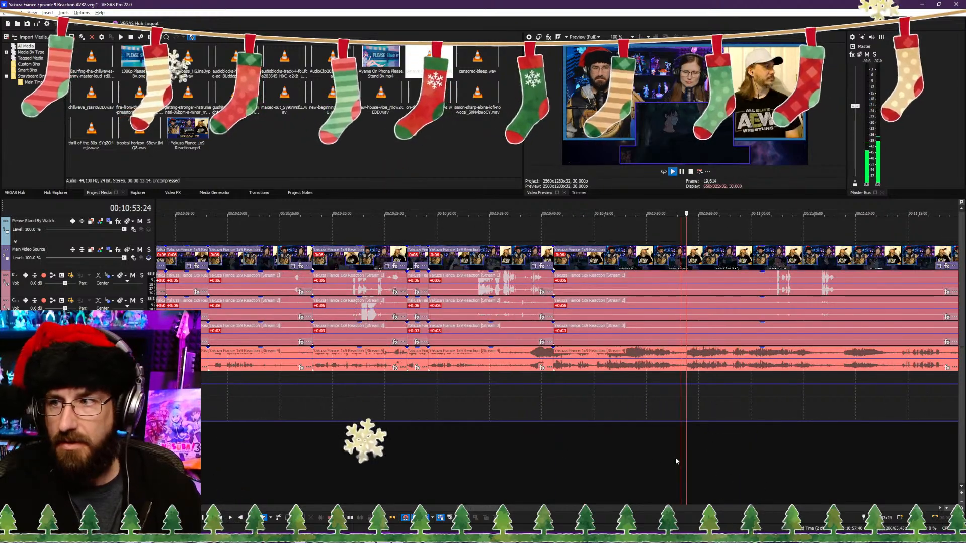
pyautogui.scroll(3, 692, 457)
pyautogui.click(345, 447)
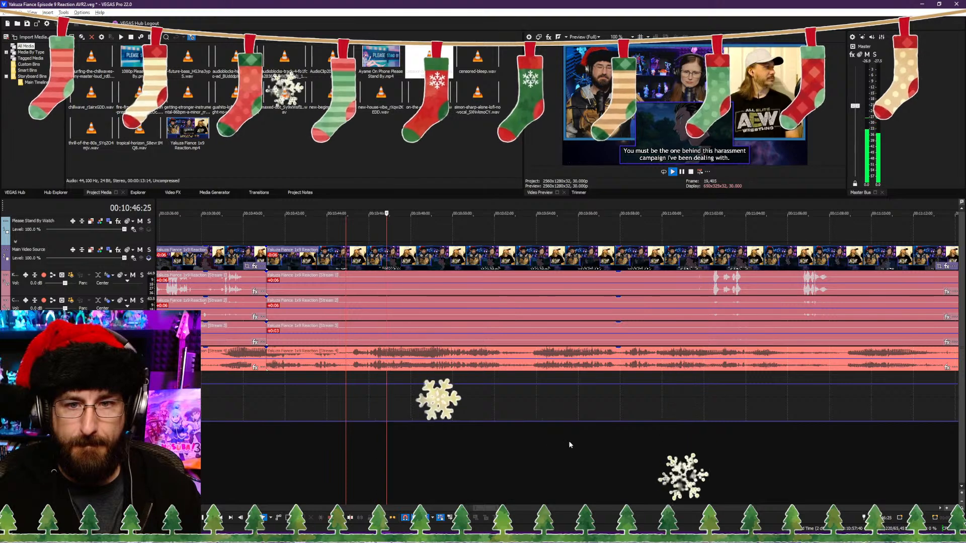
pyautogui.click(708, 441)
pyautogui.click(706, 441)
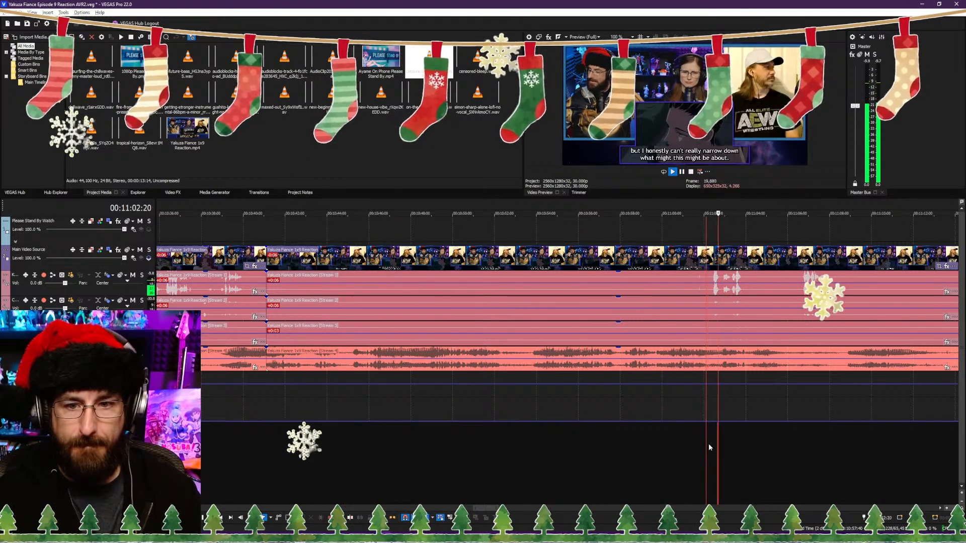
pyautogui.click(627, 449)
pyautogui.click(581, 455)
pyautogui.press('space')
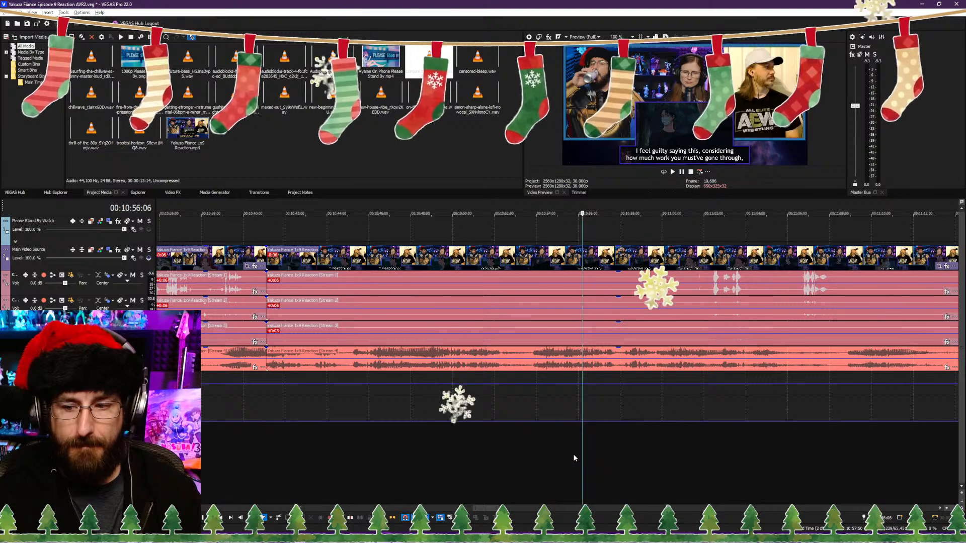
# Step: Replay the footage from 00:10:53:13 and again from 00:10:53:23 to check where the dialogue line begins
pyautogui.click(525, 458)
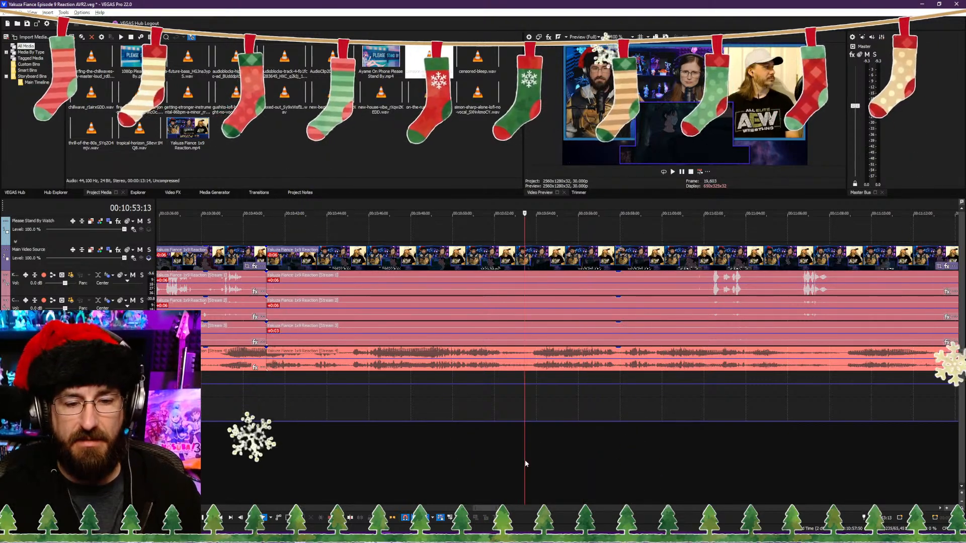
pyautogui.press('space')
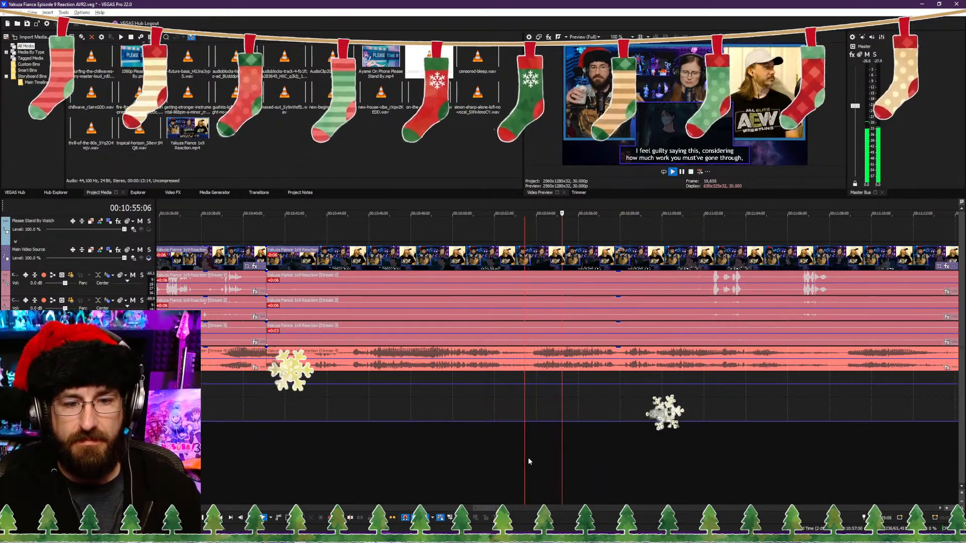
pyautogui.click(532, 461)
pyautogui.press('Return')
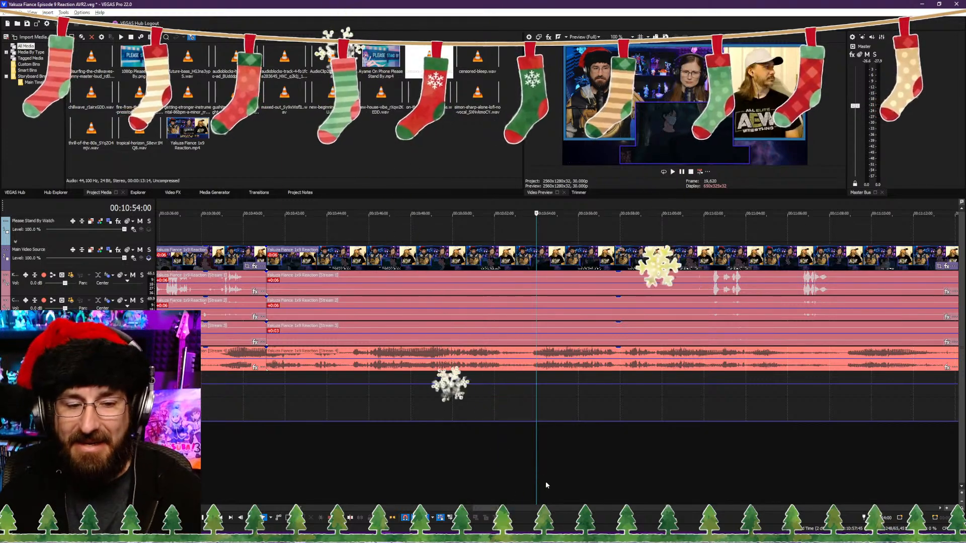
pyautogui.moveTo(535, 474); pyautogui.dragTo(530, 475)
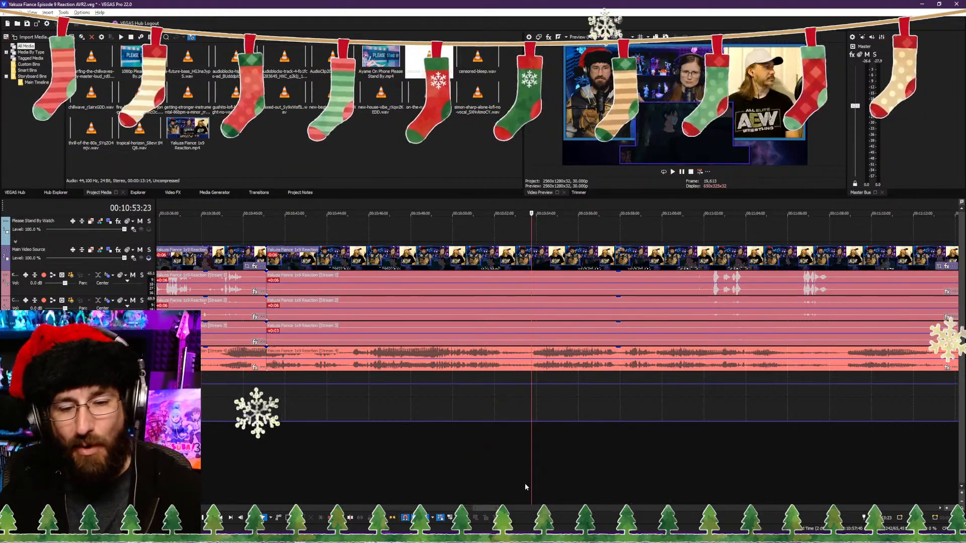
pyautogui.press('space')
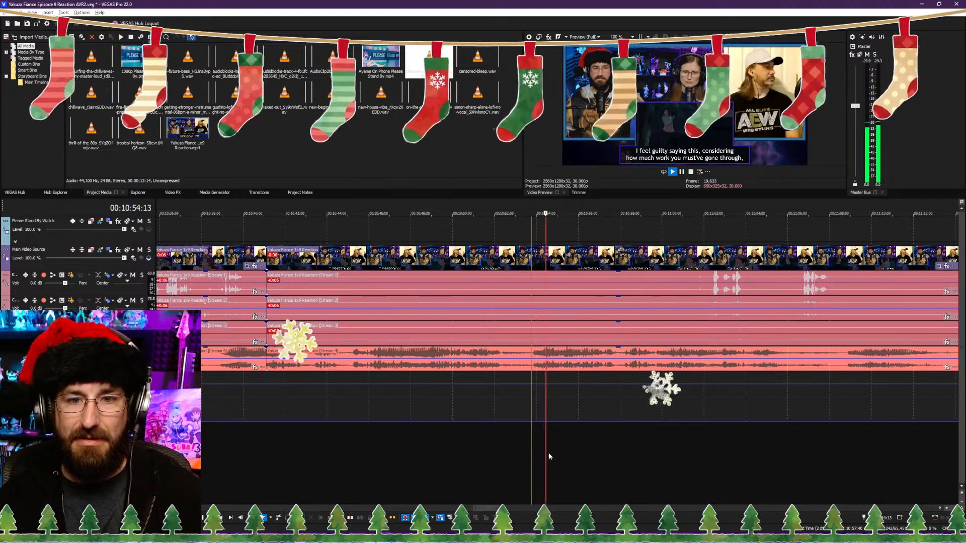
# Step: Replay the footage around the 00:10:41:03 split and trim the following clip's start to 00:10:43:03, closing the gap
pyautogui.click(331, 445)
pyautogui.click(286, 448)
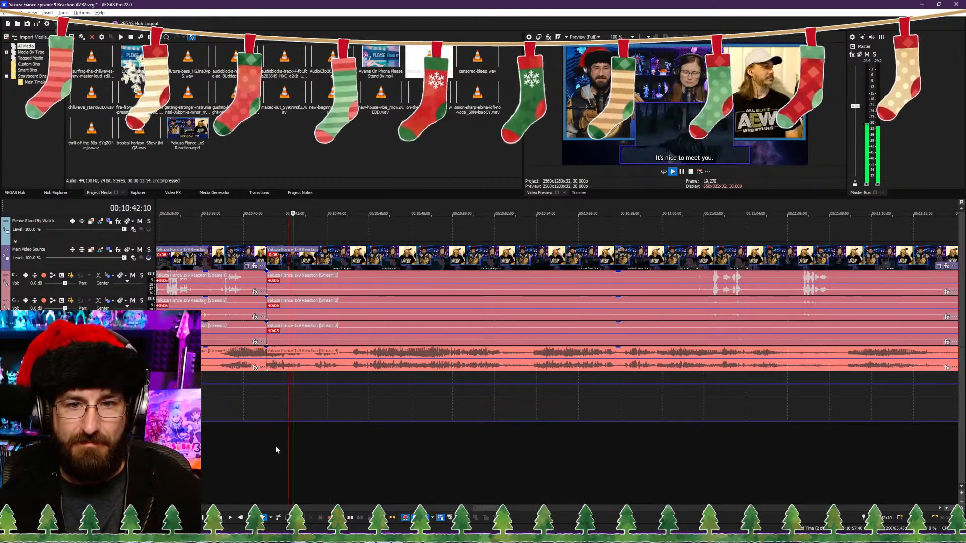
pyautogui.click(251, 448)
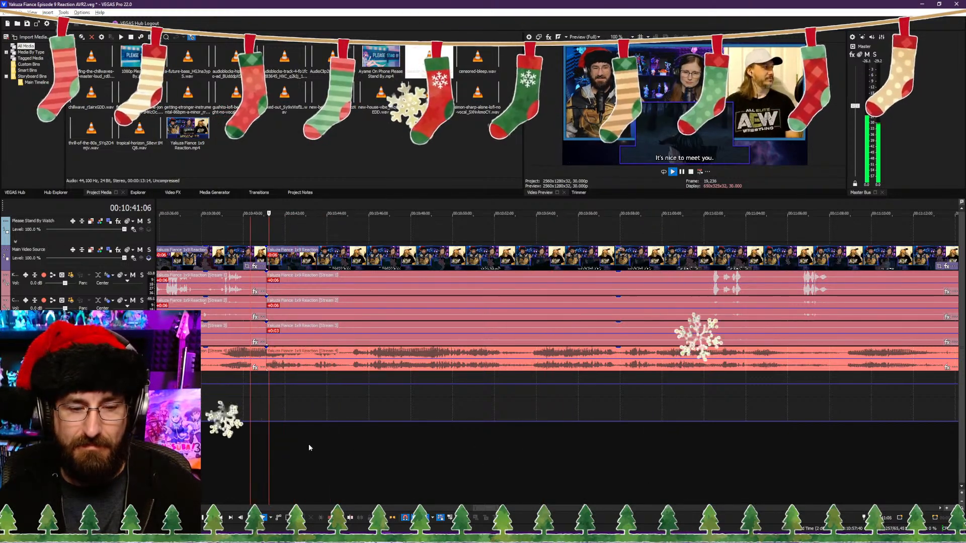
pyautogui.click(357, 446)
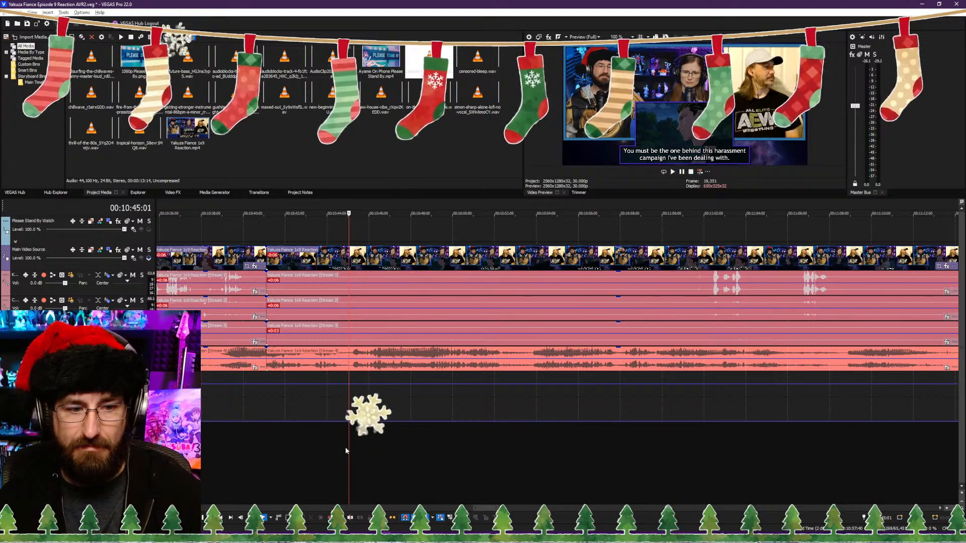
pyautogui.click(313, 448)
pyautogui.press('space')
pyautogui.click(278, 449)
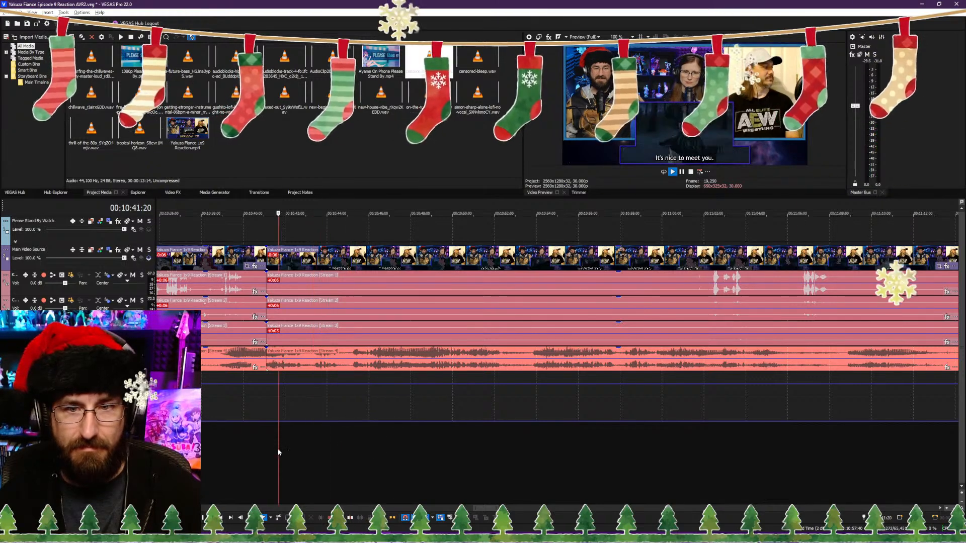
pyautogui.scroll(3, 312, 451)
pyautogui.press('Return')
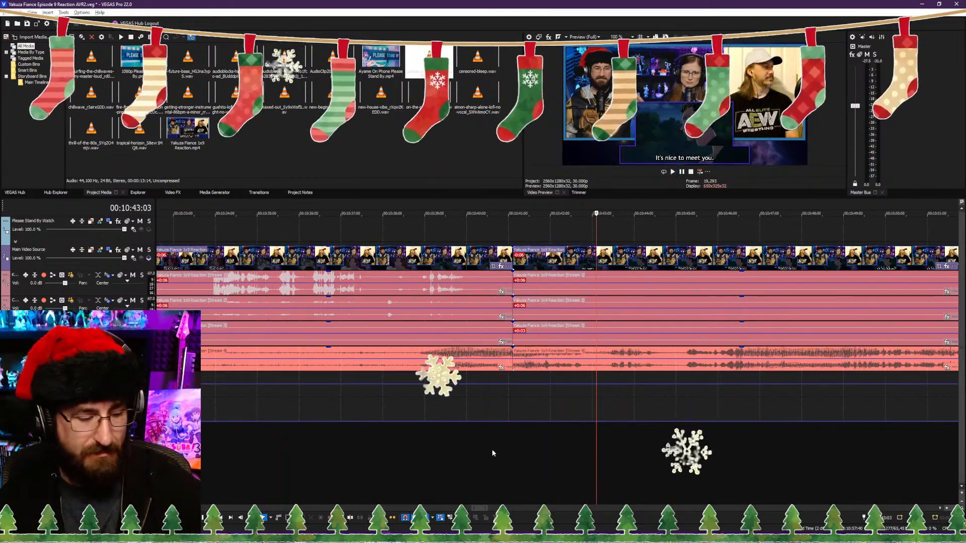
# Step: Trim the start of the clip after the 00:10:41:03 split again at 00:10:41:07, closing the gap, and replay across the cut
pyautogui.click(517, 447)
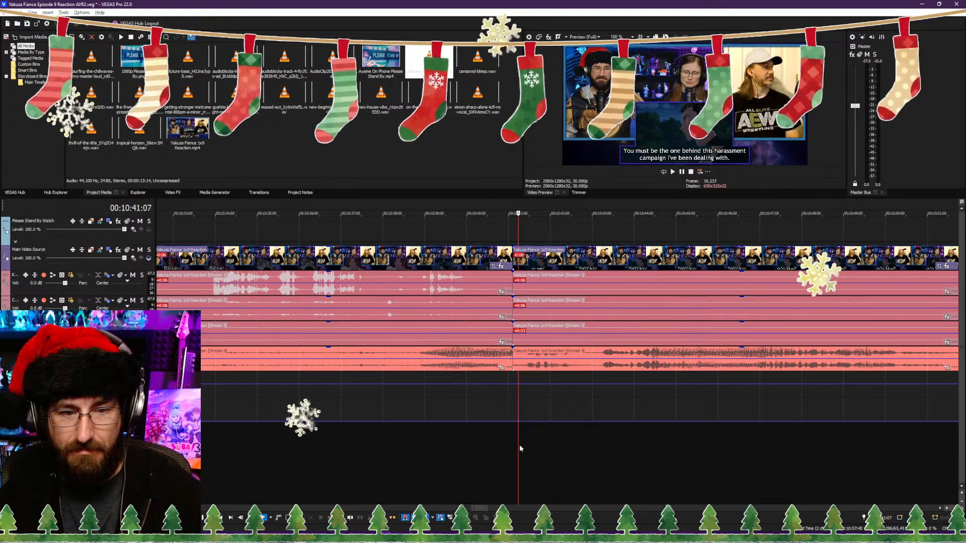
pyautogui.hotkey('alt', '[')
pyautogui.press('space')
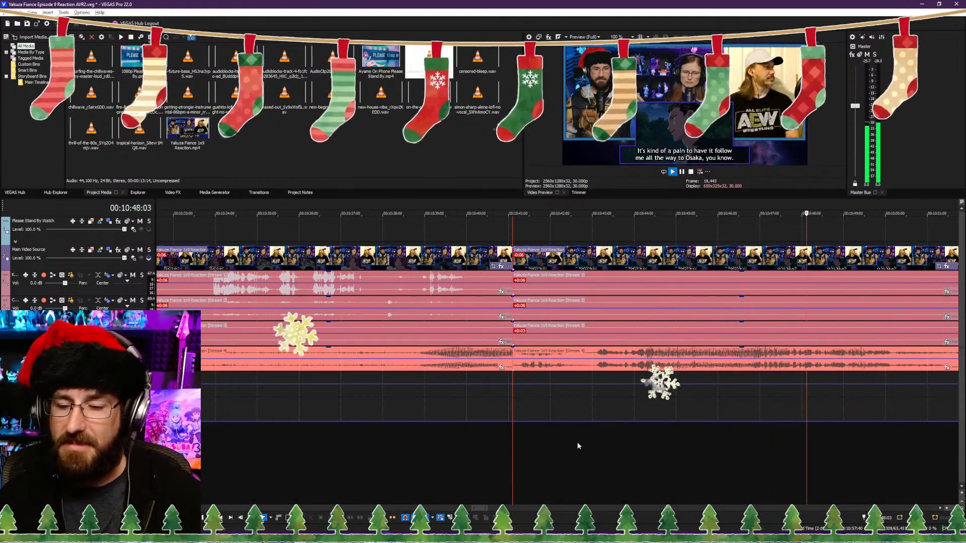
pyautogui.click(497, 469)
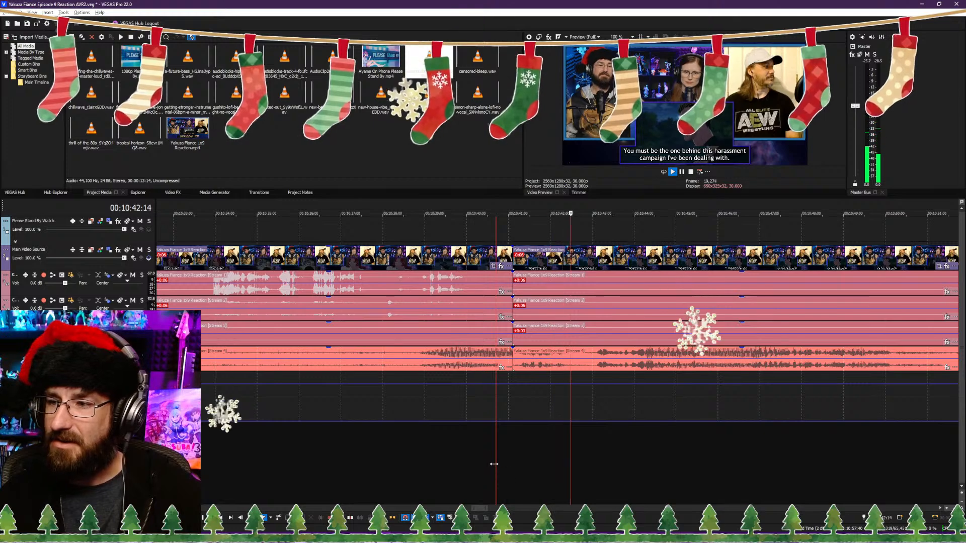
pyautogui.click(526, 469)
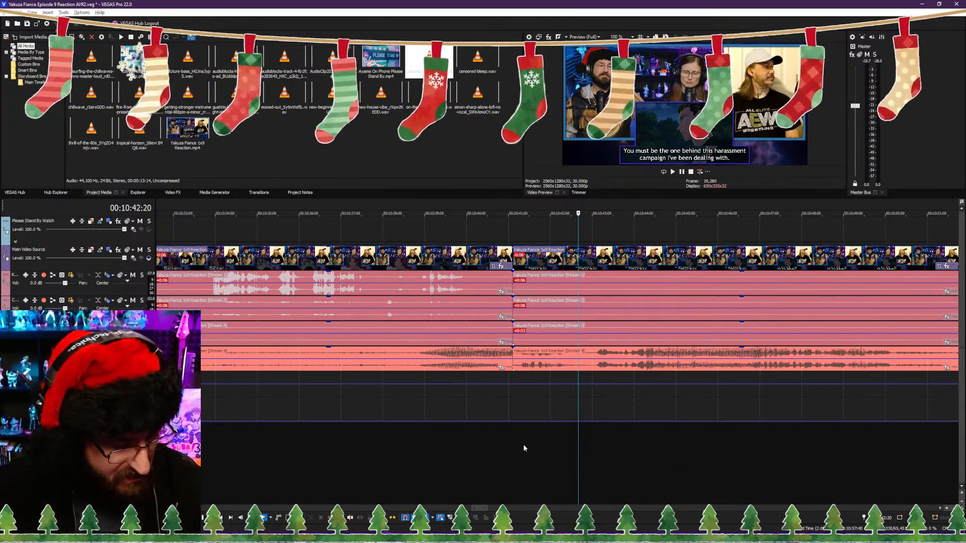
# Step: Split the reaction video and its audio streams at 00:10:42:16 and trim the start of the following clip, closing the gap
pyautogui.scroll(-5, 521, 425)
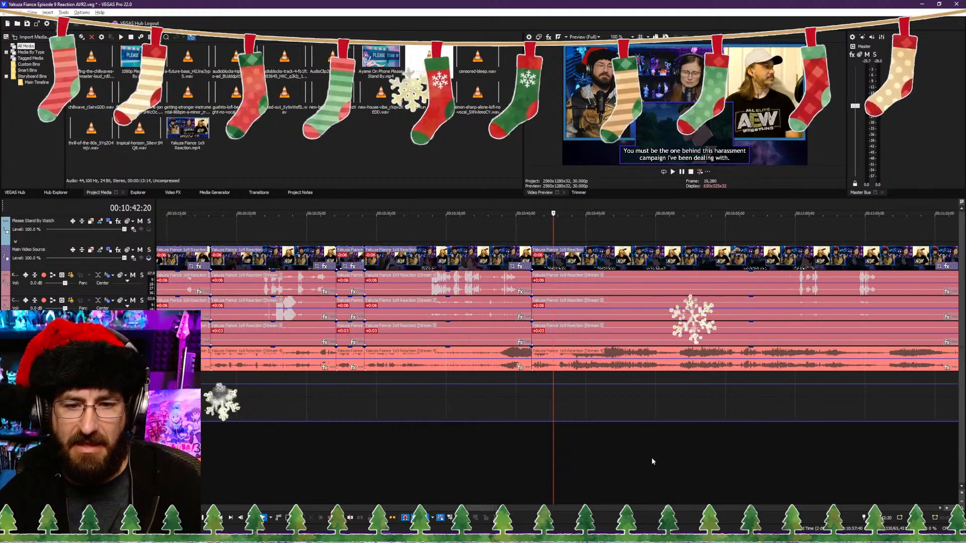
pyautogui.scroll(-5, 563, 457)
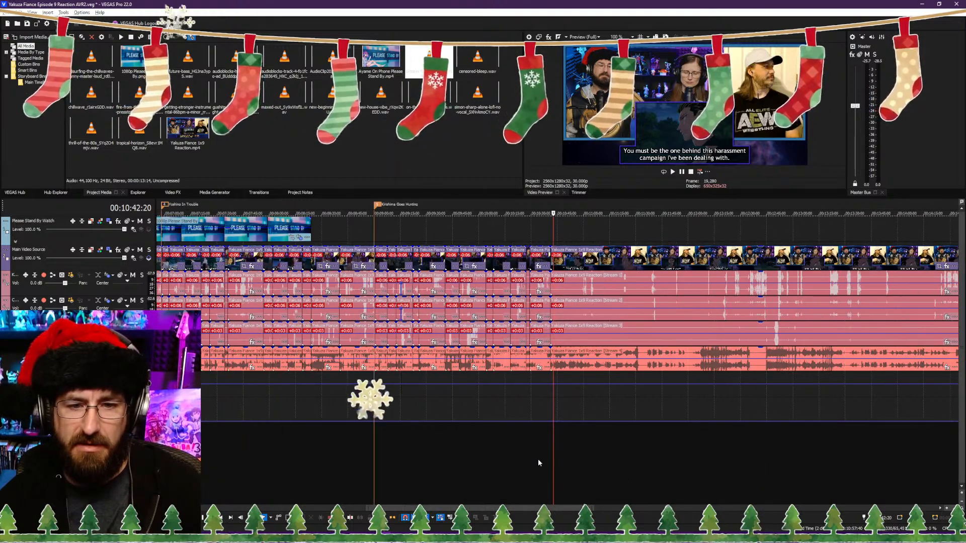
pyautogui.scroll(7, 541, 462)
pyautogui.press('space')
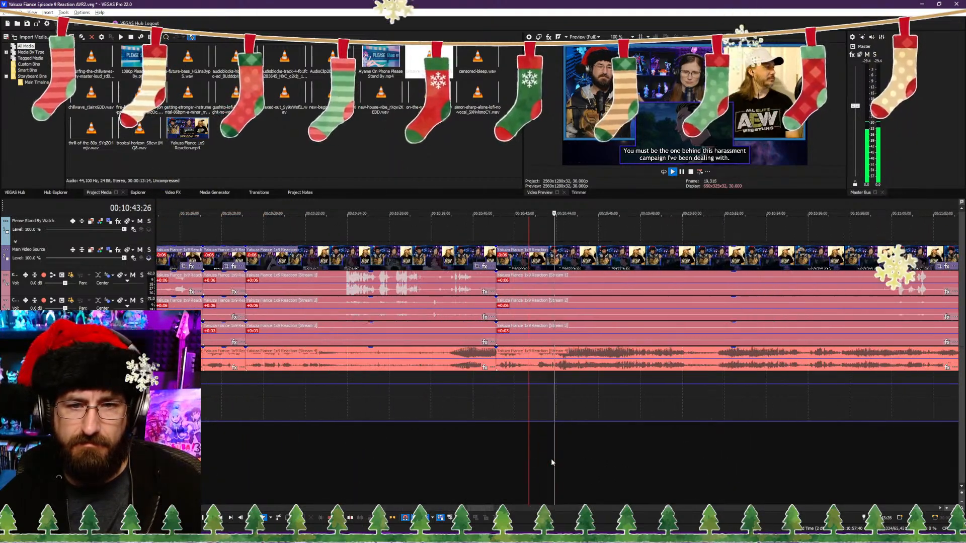
pyautogui.click(476, 460)
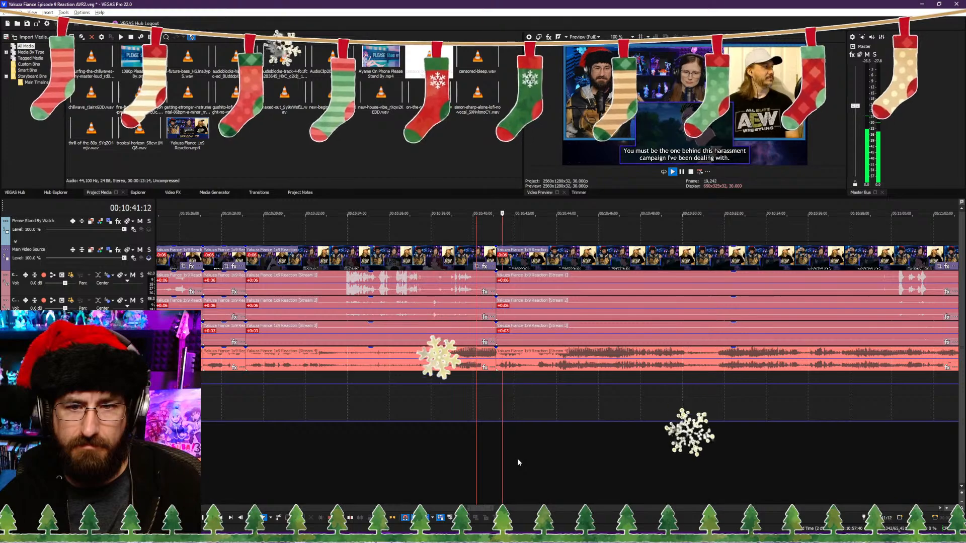
pyautogui.press('space')
pyautogui.scroll(5, 519, 458)
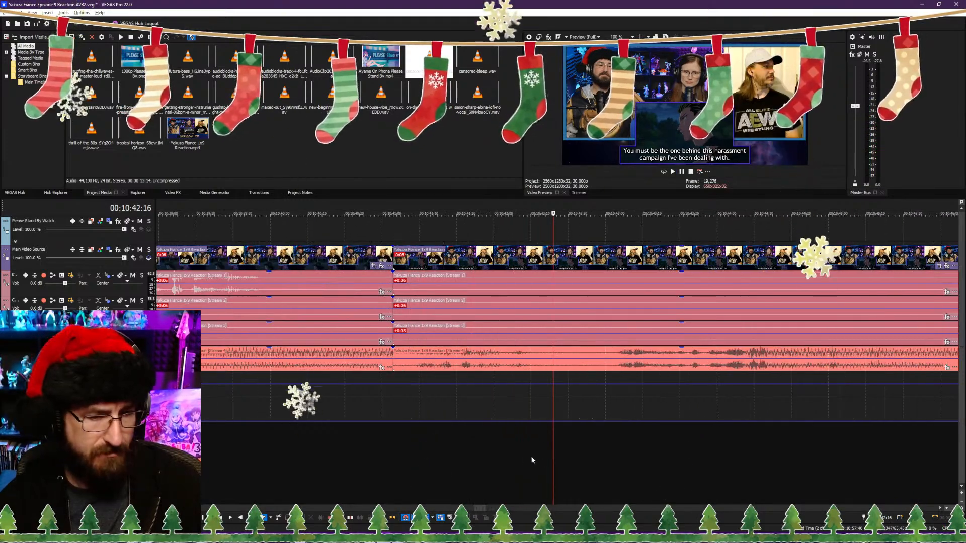
# Step: Play the footage from 00:10:42:16 and split the reaction video and its audio streams at 00:10:49:20
pyautogui.press('space')
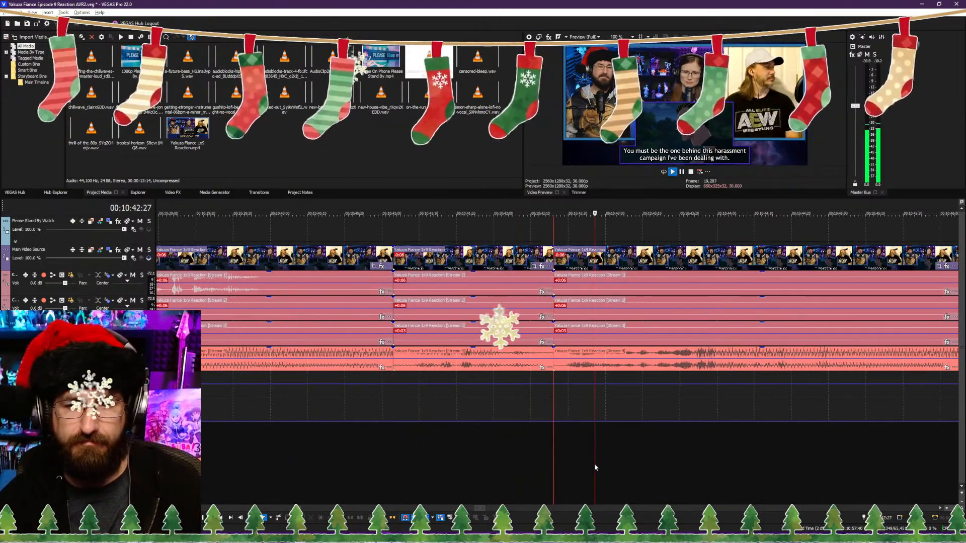
pyautogui.scroll(-8, 593, 463)
pyautogui.scroll(2, 590, 464)
pyautogui.scroll(1, 589, 466)
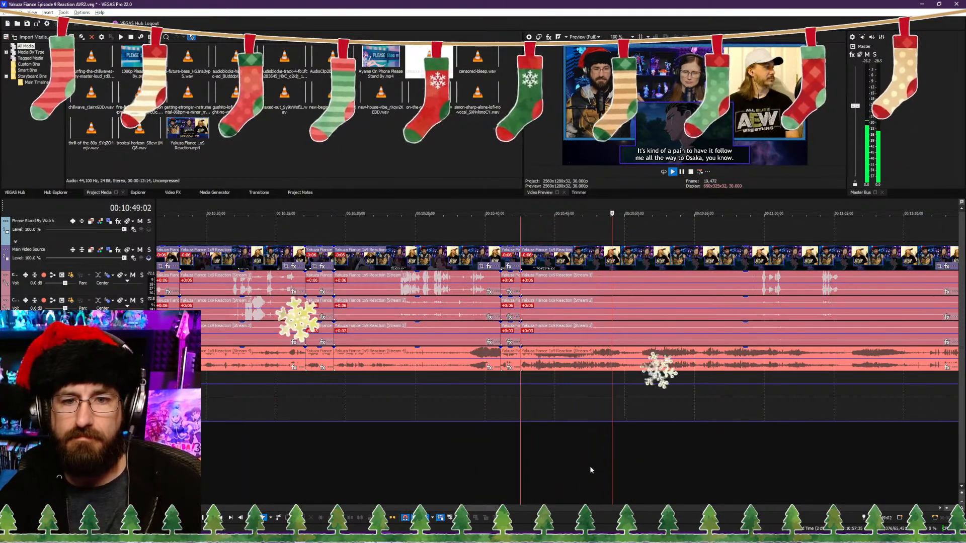
pyautogui.press('space')
pyautogui.scroll(3, 592, 466)
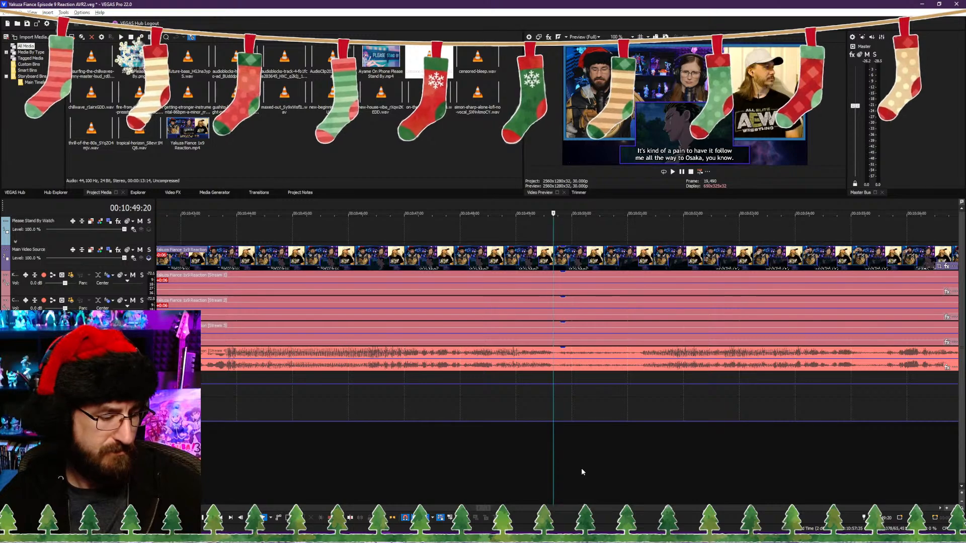
# Step: Find where the next dialogue line begins and trim the start of the clip after the 00:10:49:20 split to 00:10:55:17, closing the gap
pyautogui.press('space')
pyautogui.scroll(-3, 621, 467)
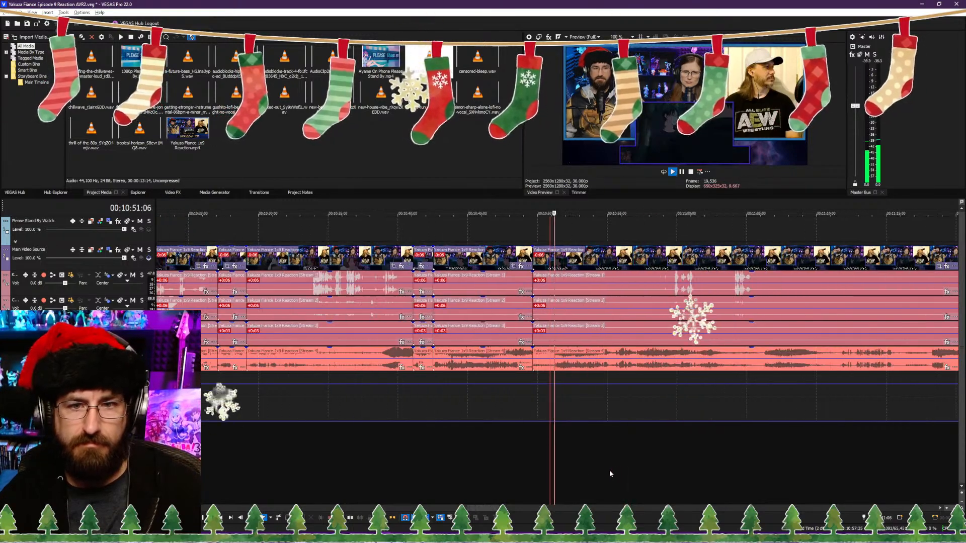
pyautogui.scroll(3, 604, 467)
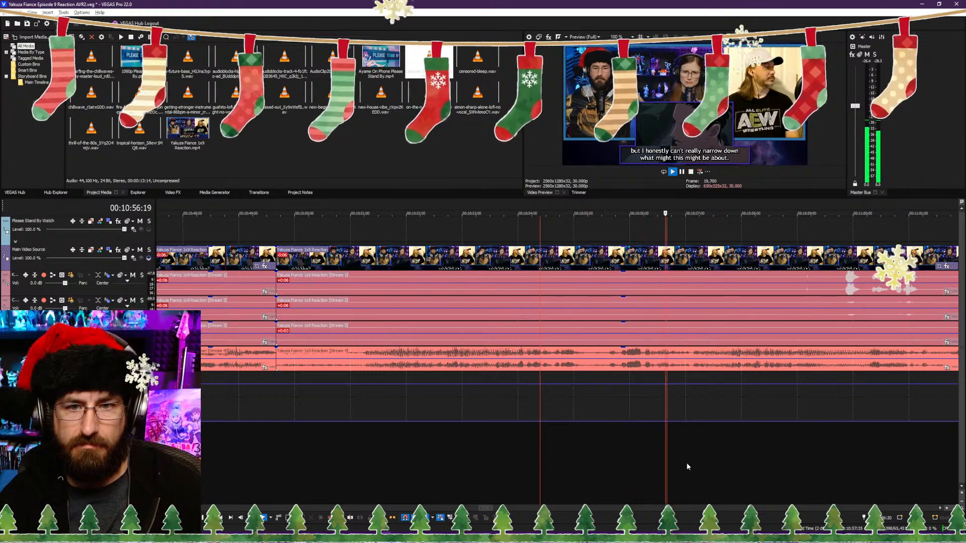
pyautogui.scroll(-2, 712, 446)
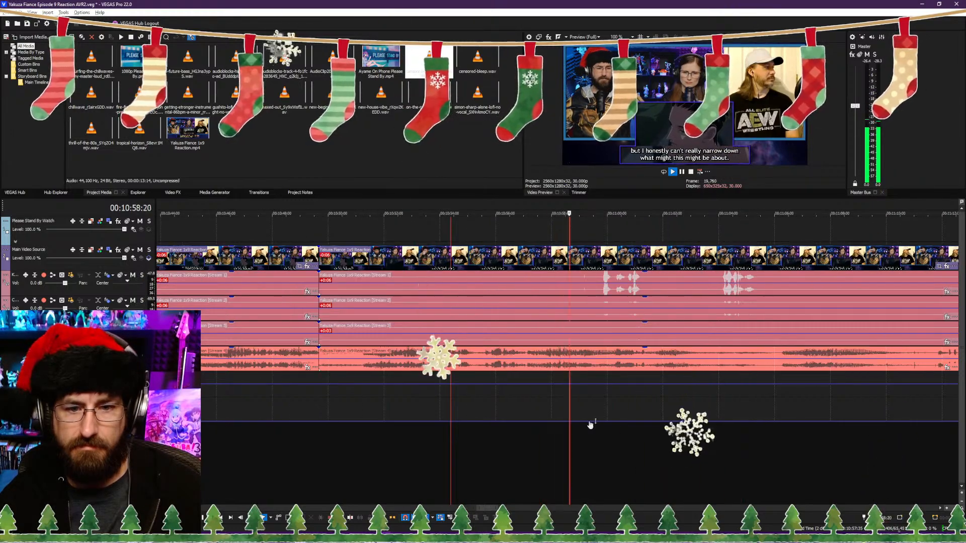
pyautogui.click(479, 436)
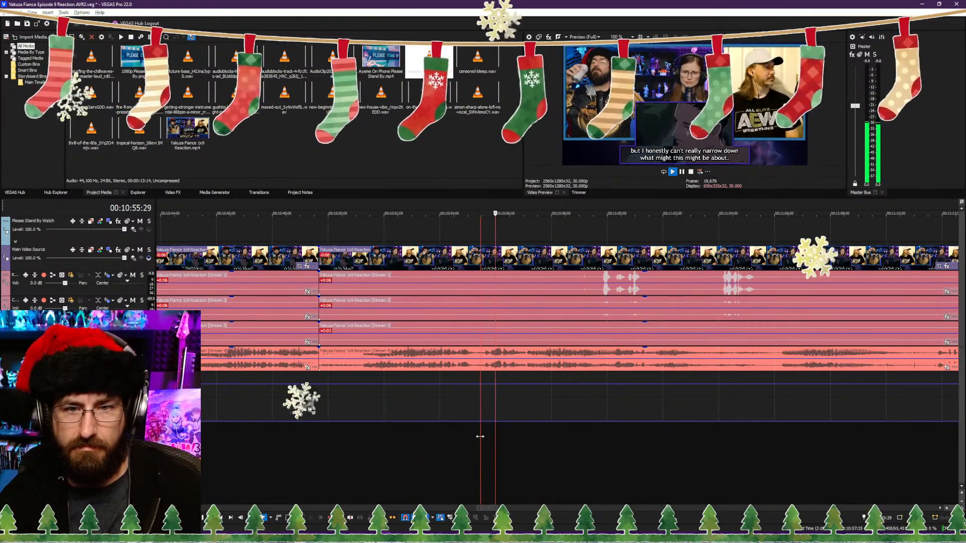
pyautogui.press('space')
pyautogui.scroll(3, 513, 427)
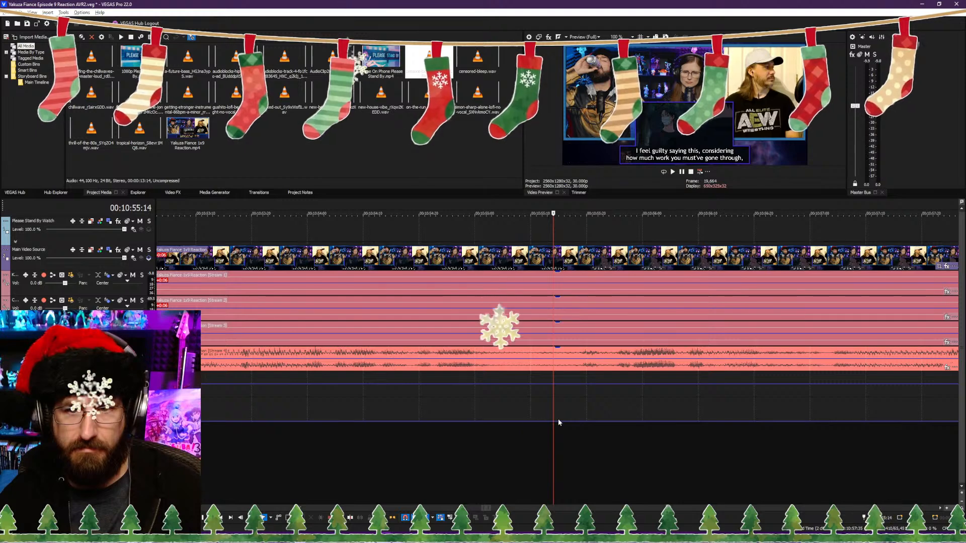
pyautogui.click(565, 406)
pyautogui.press('space')
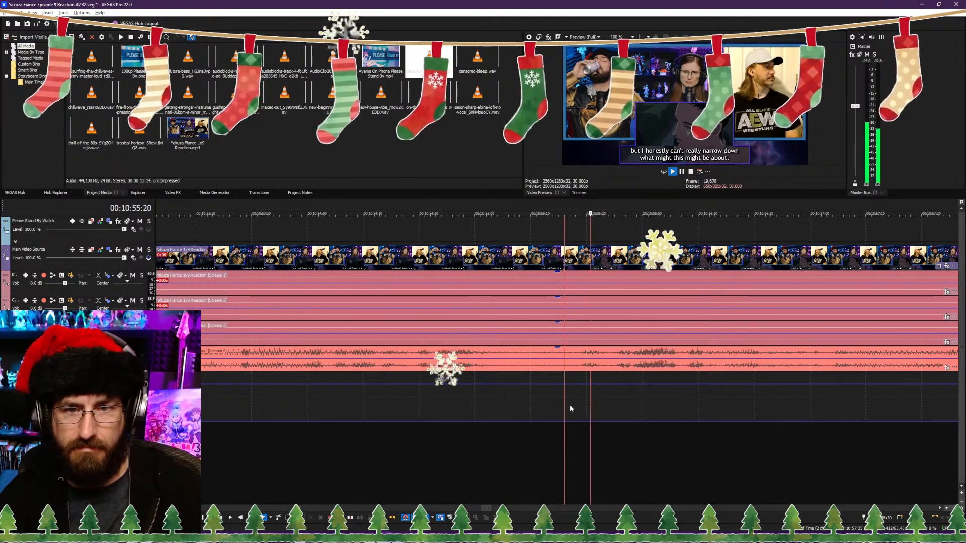
pyautogui.press('space')
pyautogui.click(573, 403)
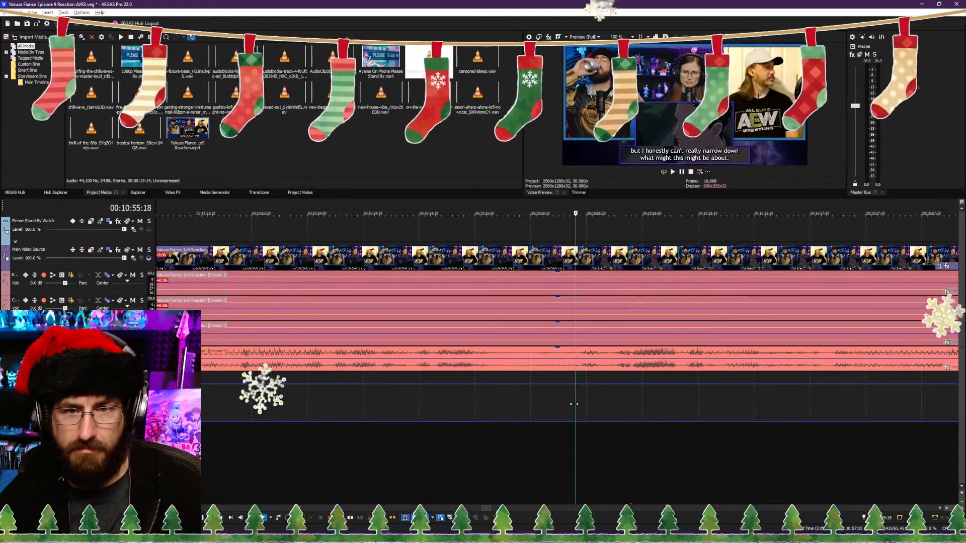
pyautogui.click(565, 409)
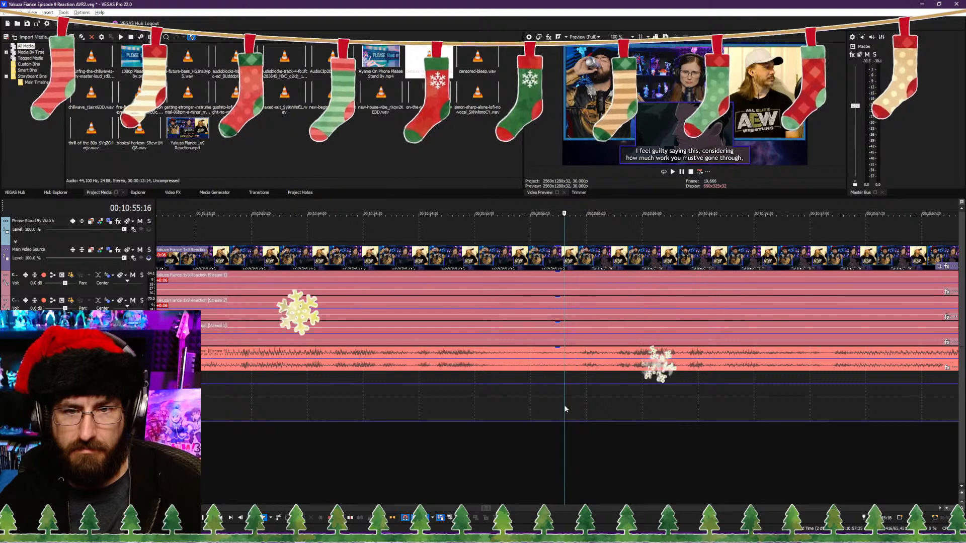
pyautogui.press('space')
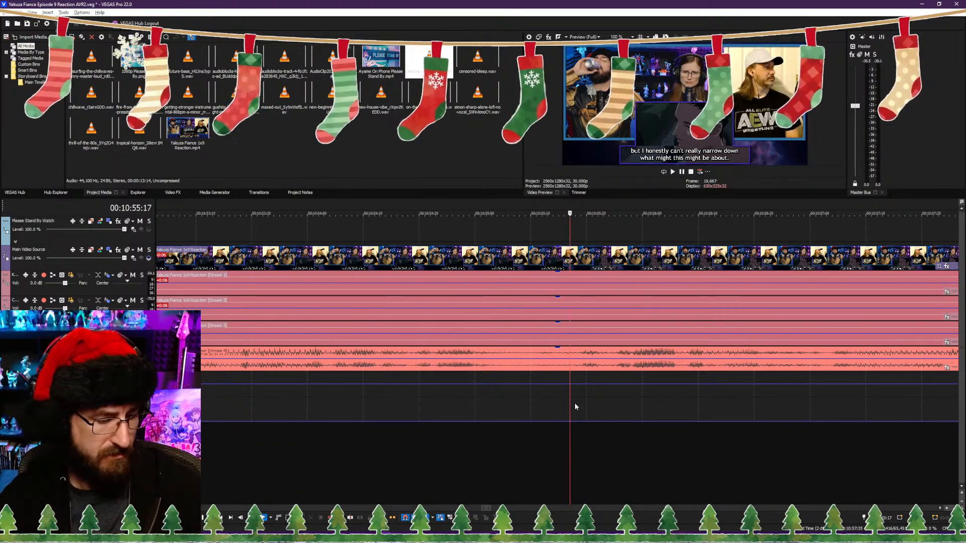
pyautogui.hotkey('alt', '[')
# Step: Replay across the 00:10:49:20 cut and continue playing the footage up to 00:10:59:26
pyautogui.scroll(-6, 550, 394)
pyautogui.click(548, 426)
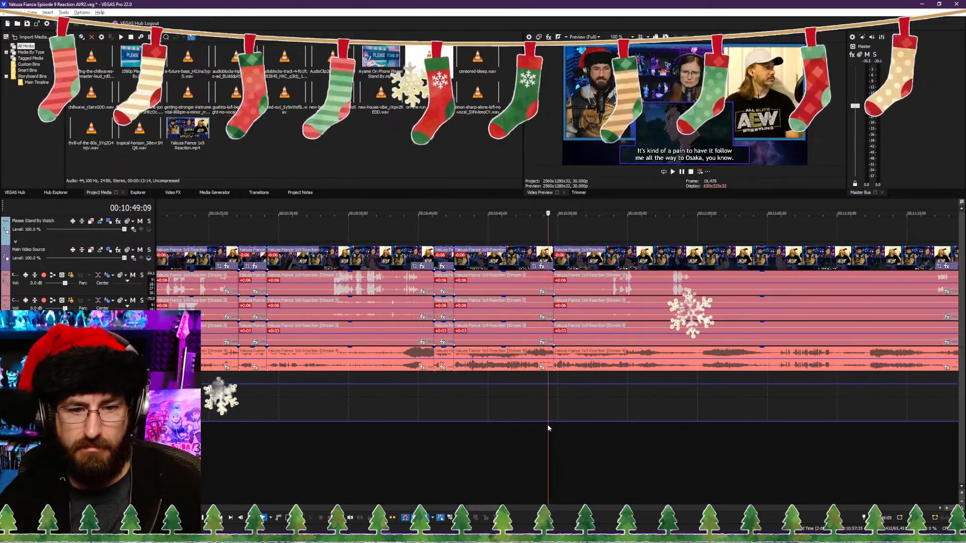
pyautogui.click(539, 428)
pyautogui.press('space')
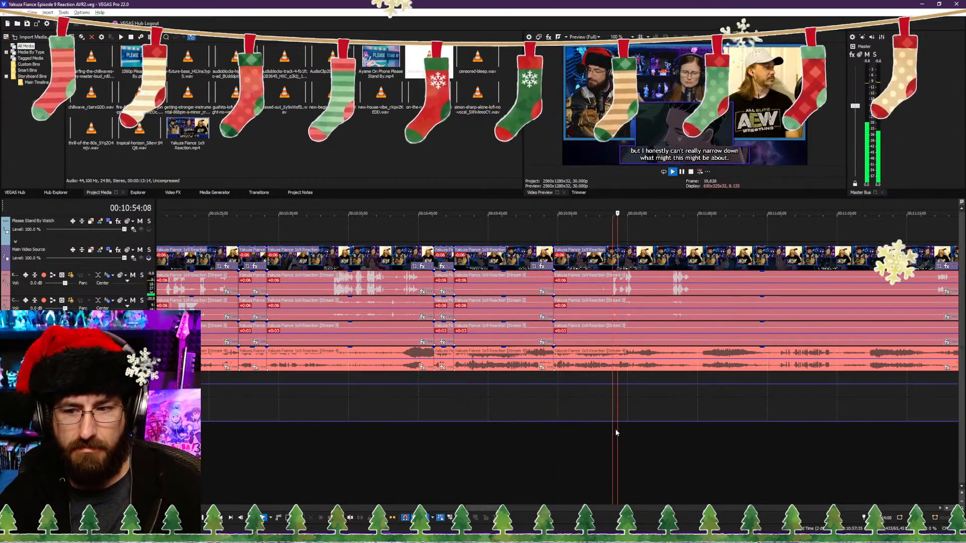
pyautogui.scroll(-2, 614, 429)
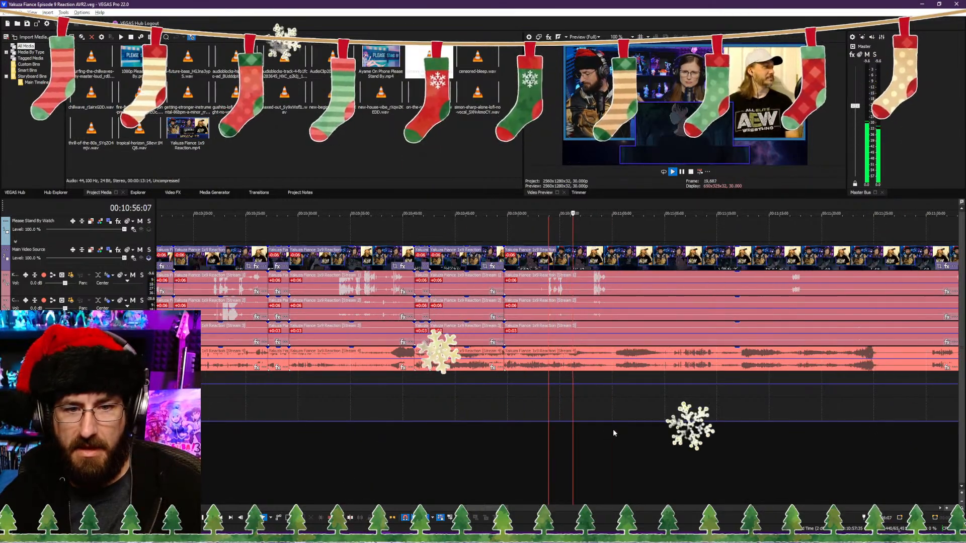
pyautogui.scroll(3, 610, 434)
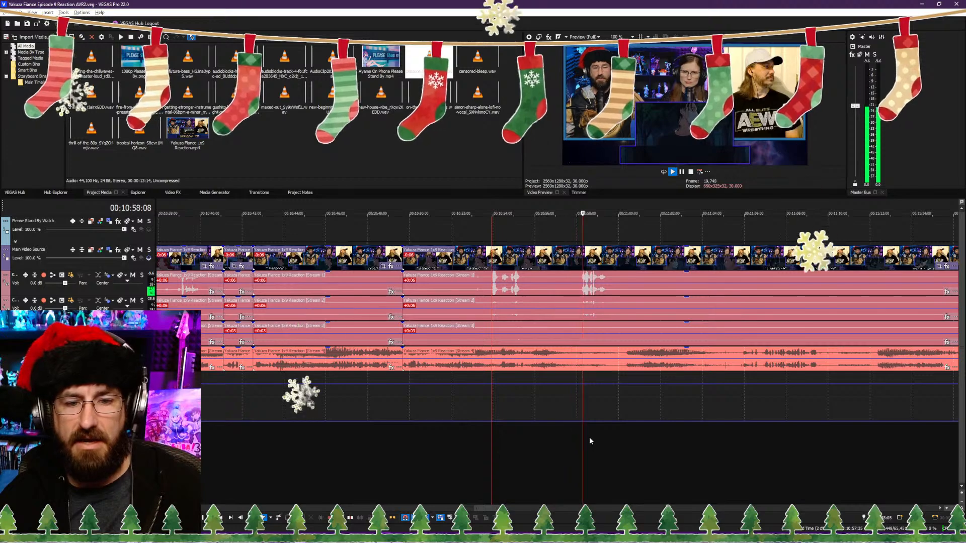
pyautogui.press('Return')
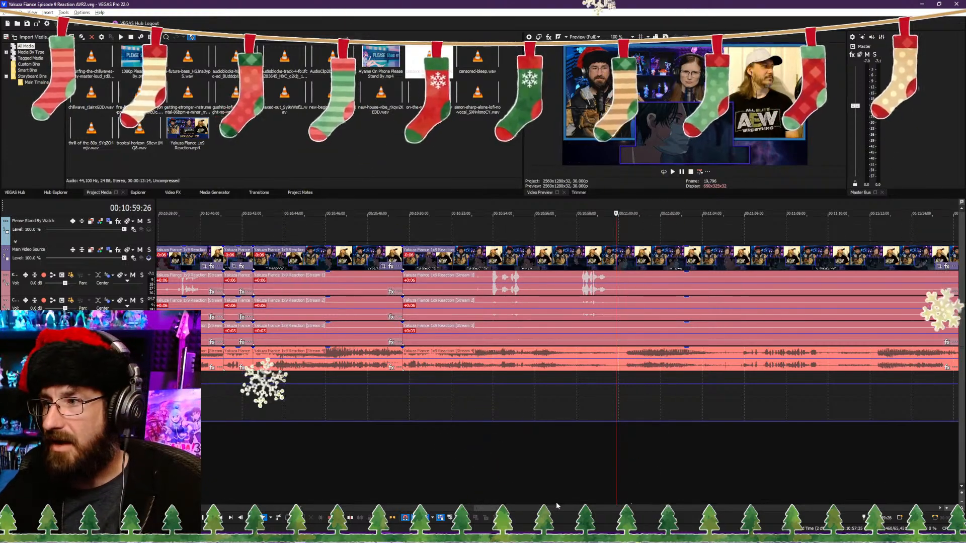
# Step: Replay the footage after the spoken reaction and split the reaction video and its audio streams at 00:10:59:21
pyautogui.click(577, 462)
pyautogui.press('space')
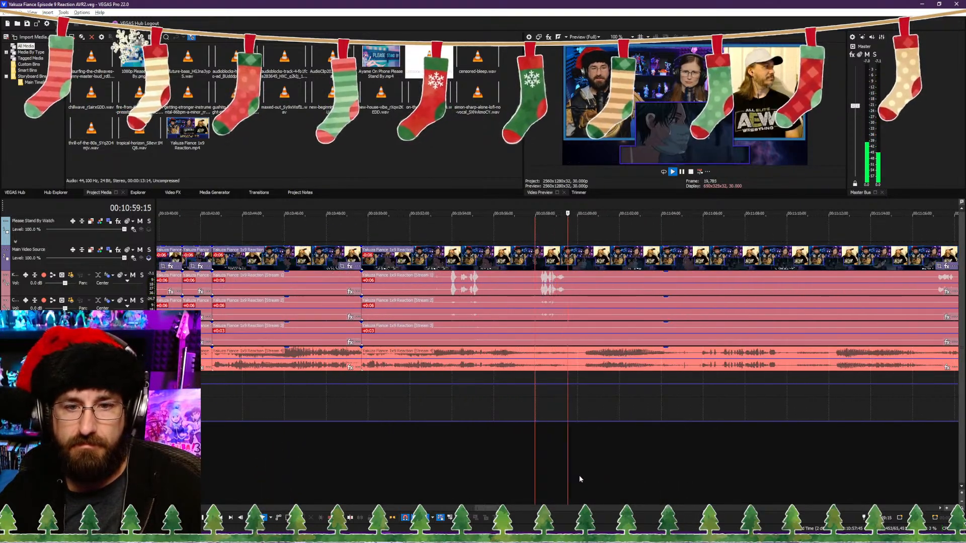
pyautogui.click(557, 478)
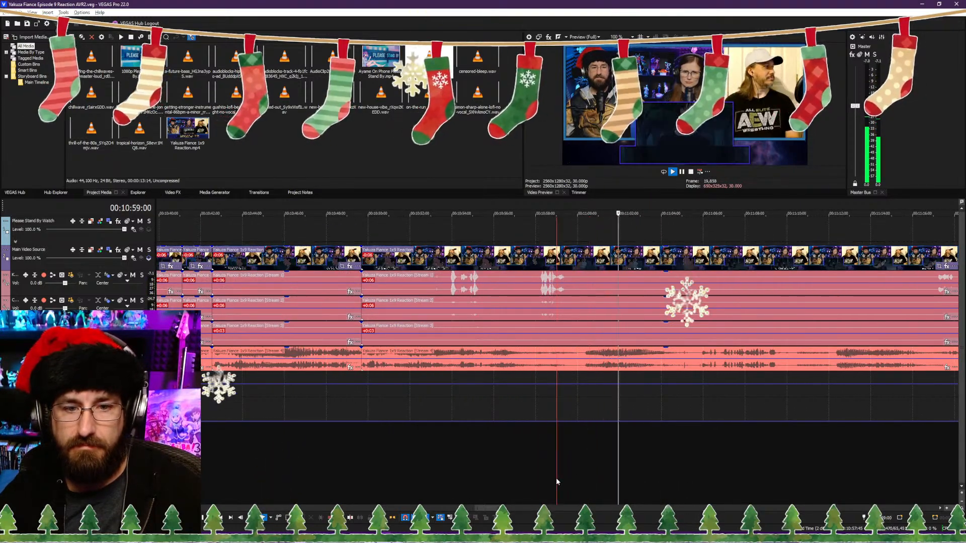
pyautogui.press('Return')
pyautogui.press('s')
pyautogui.press('space')
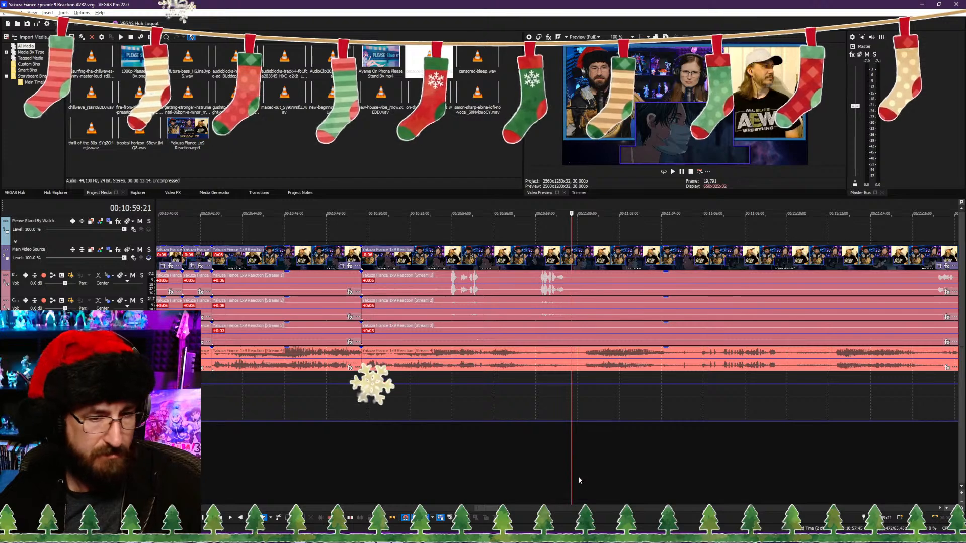
# Step: Trim the start of the clip after the 00:10:59:21 split to 00:11:00:22, closing the gap, and replay across the cut
pyautogui.press('space')
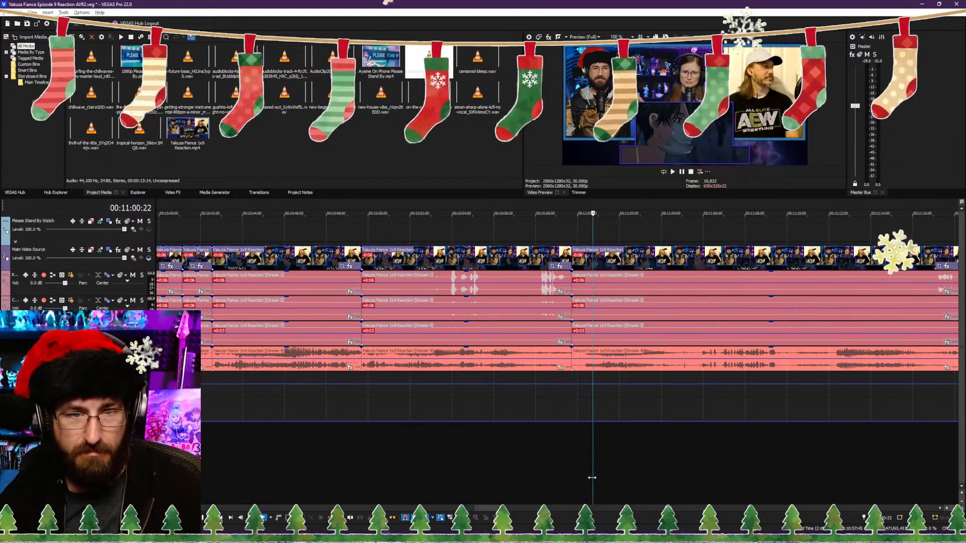
pyautogui.hotkey('alt', '[')
pyautogui.press('space')
pyautogui.click(560, 484)
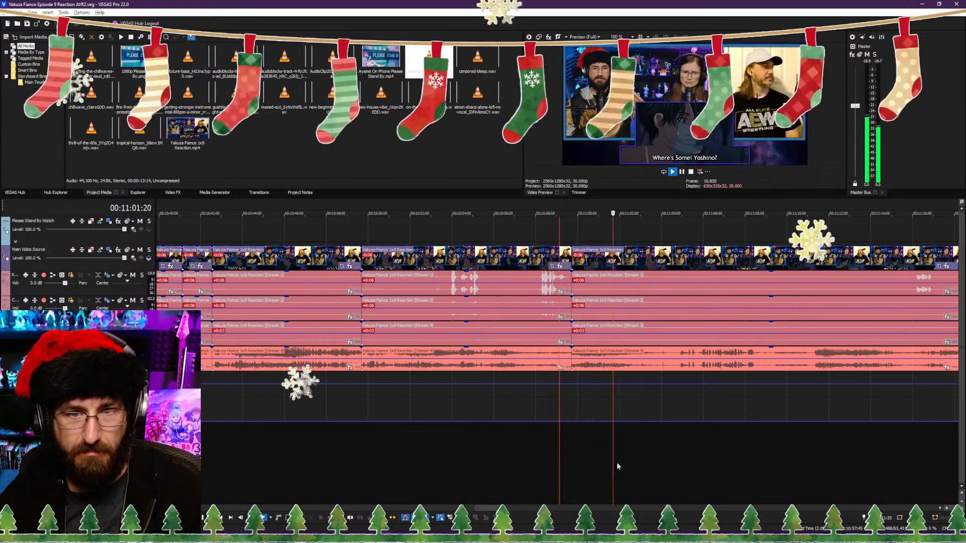
# Step: Split the reaction video and its audio streams at 00:11:03:04 and trim the following clip's start to 00:11:11:07, closing the gap
pyautogui.press('Return')
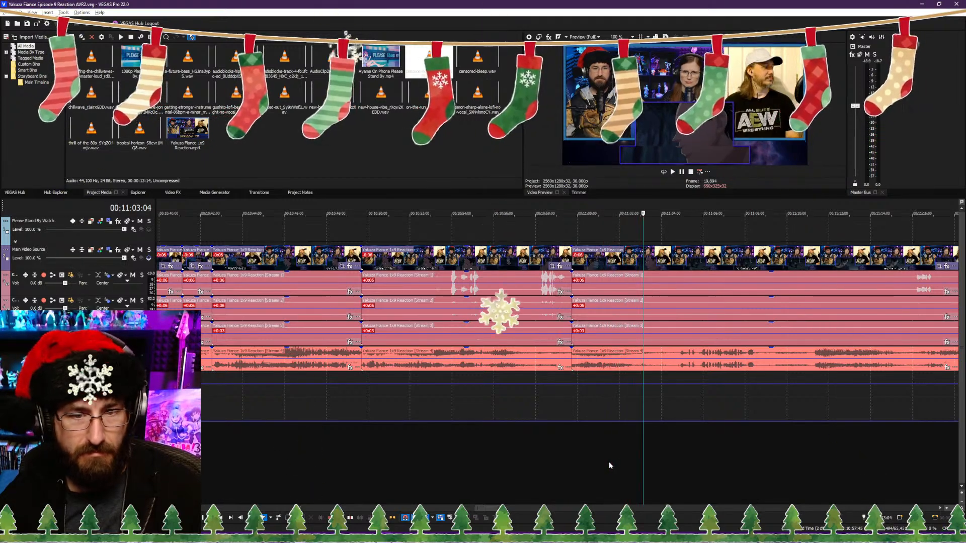
pyautogui.press('s')
pyautogui.click(677, 469)
pyautogui.press('space')
pyautogui.scroll(-2, 670, 469)
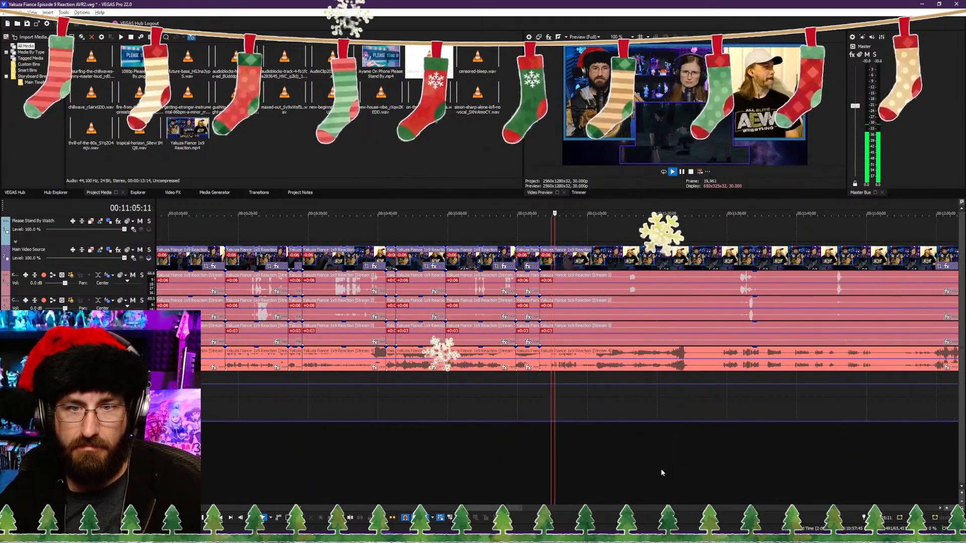
pyautogui.scroll(3, 654, 469)
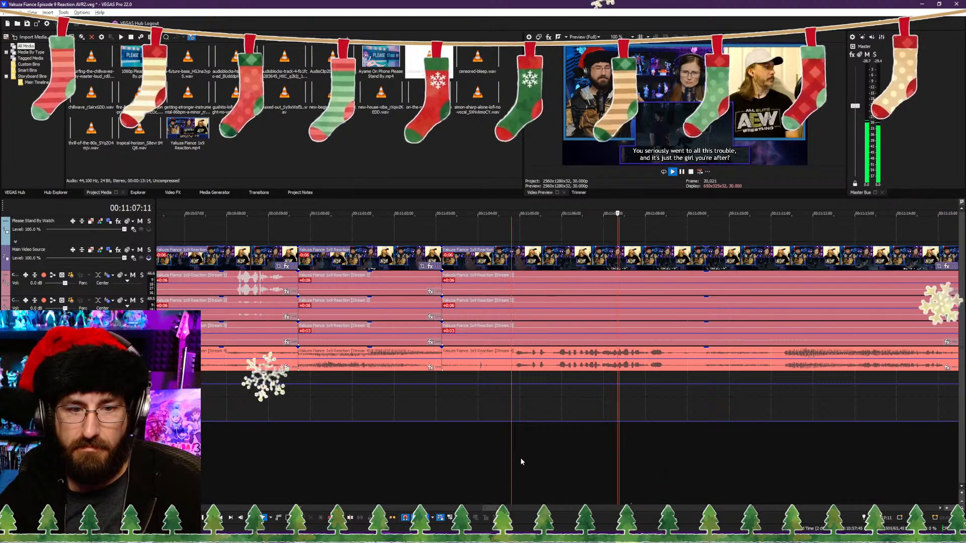
pyautogui.scroll(-2, 662, 457)
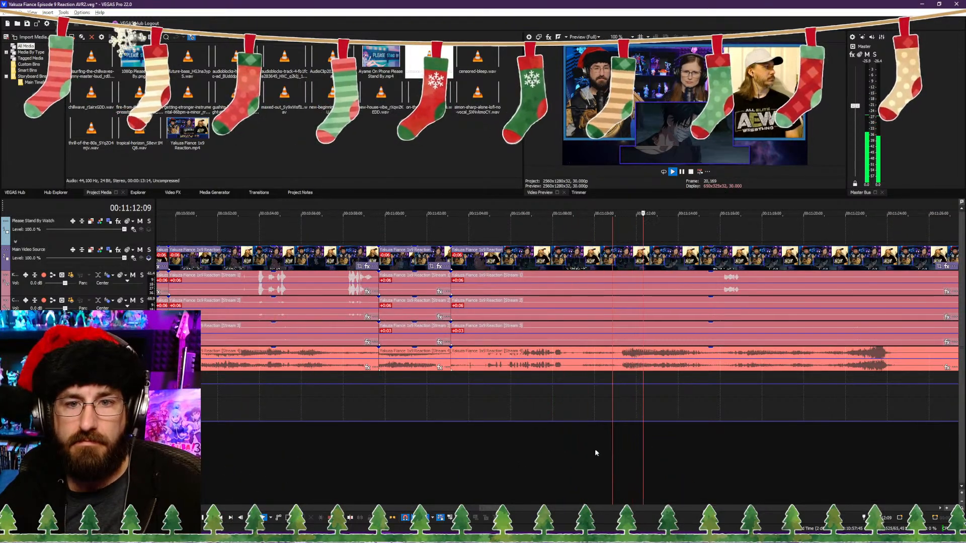
pyautogui.scroll(1, 640, 449)
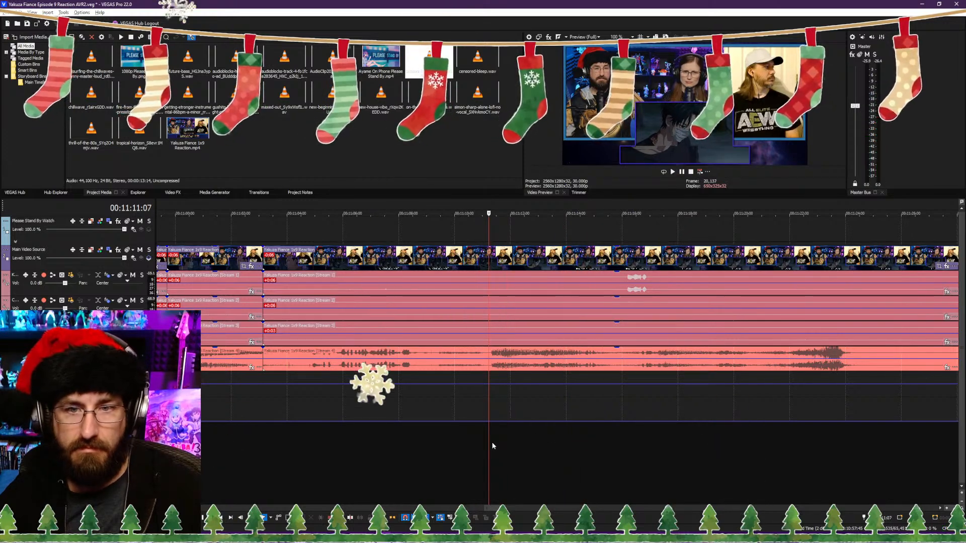
pyautogui.hotkey('ctrl', 'z')
# Step: Replay across the 00:11:03:04 cut from 00:11:02:09 and continue through the footage past 00:11:16:10
pyautogui.click(240, 443)
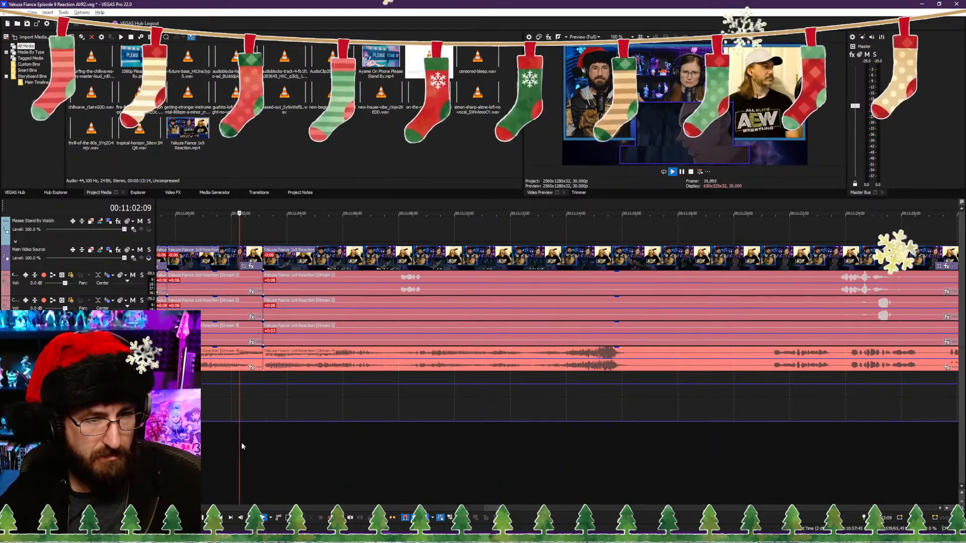
pyautogui.press('space')
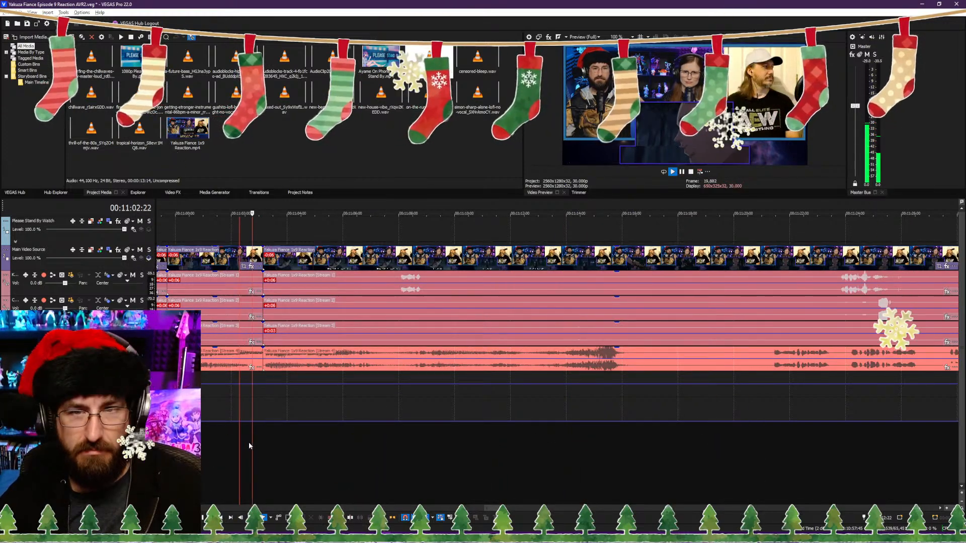
pyautogui.click(399, 438)
pyautogui.scroll(-1, 439, 447)
pyautogui.scroll(1, 436, 443)
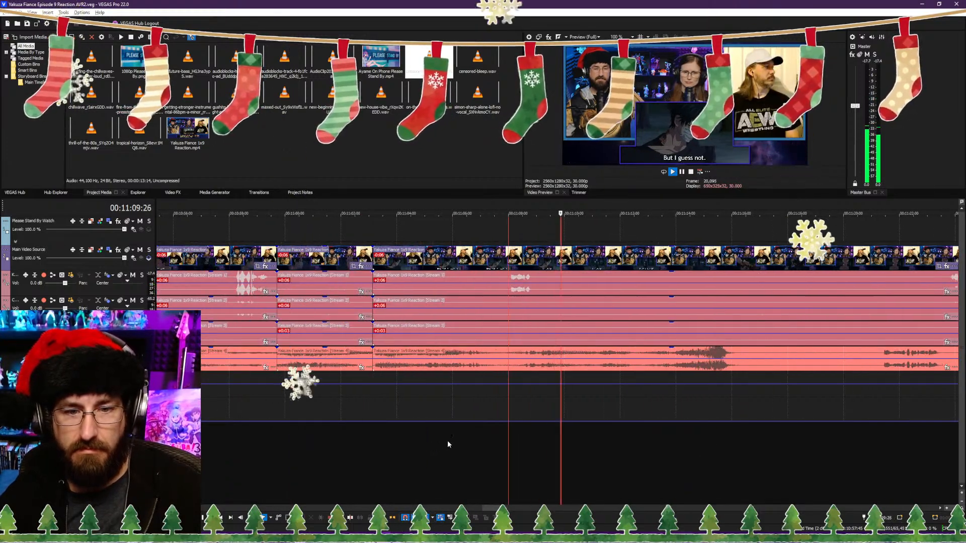
pyautogui.press('Return')
pyautogui.press('space')
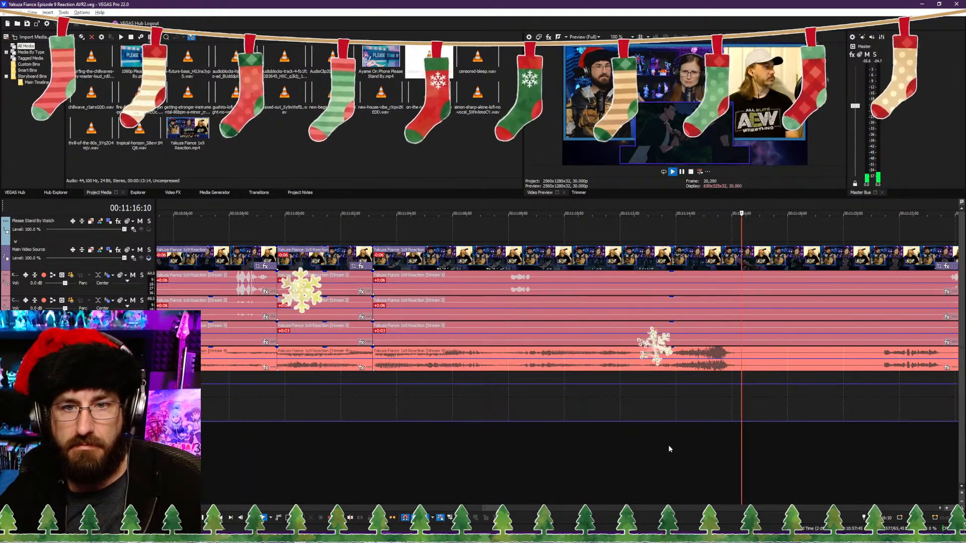
# Step: Split the reaction video and its audio streams at 00:11:17:04 and trim the start of the following clip, closing the gap
pyautogui.press('Return')
pyautogui.scroll(-4, 748, 446)
pyautogui.press('s')
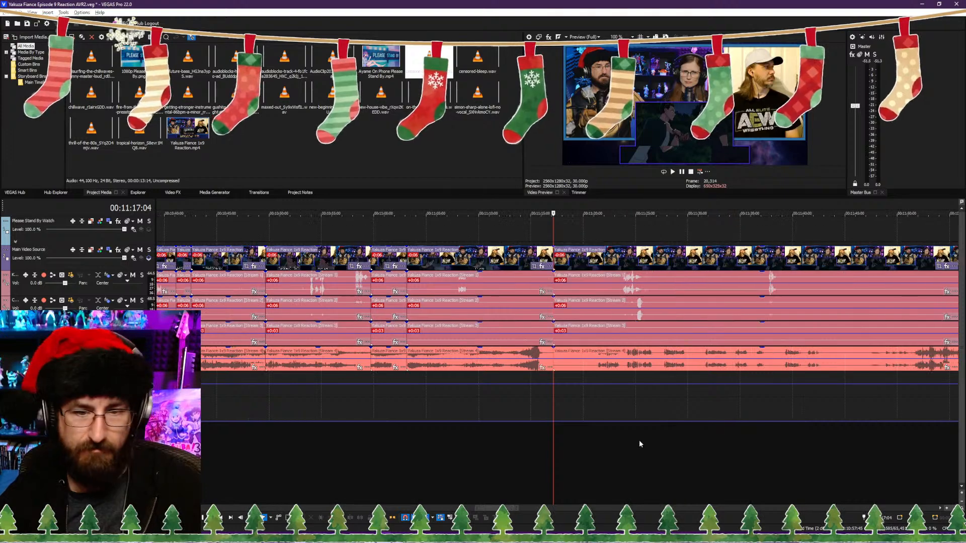
pyautogui.click(593, 447)
pyautogui.click(587, 447)
pyautogui.hotkey('alt', '[')
# Step: Play the footage from the 00:11:17:04 cut to check the dialogue that follows it
pyautogui.press('space')
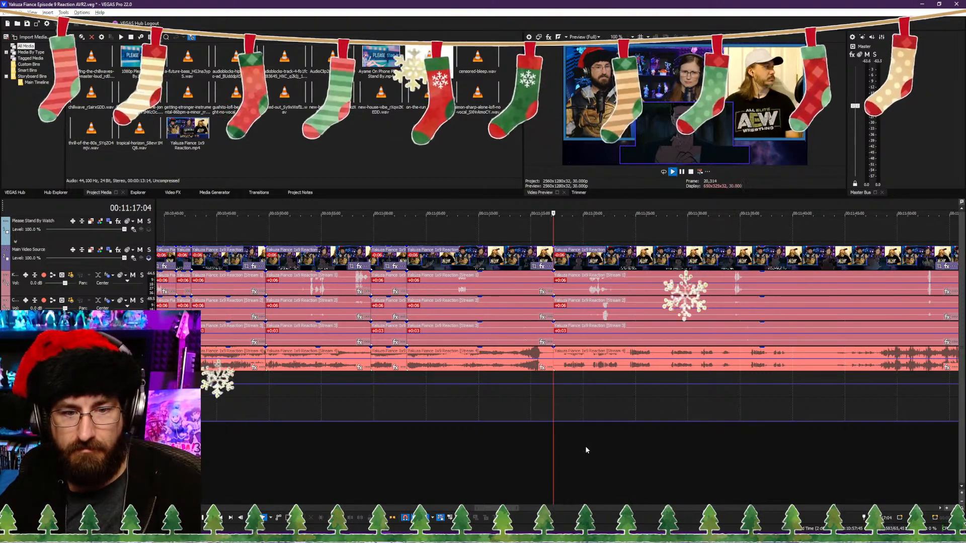
pyautogui.scroll(-8, 551, 446)
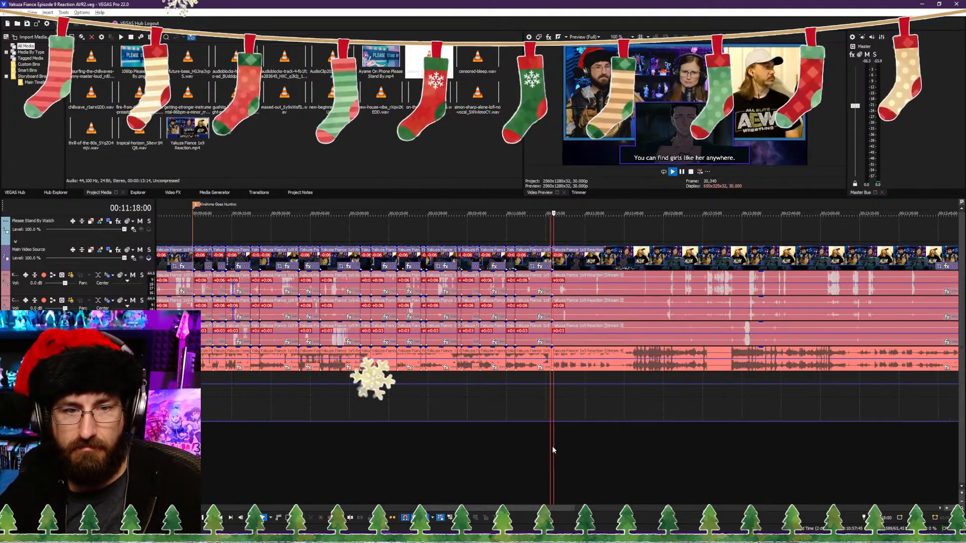
pyautogui.scroll(4, 551, 447)
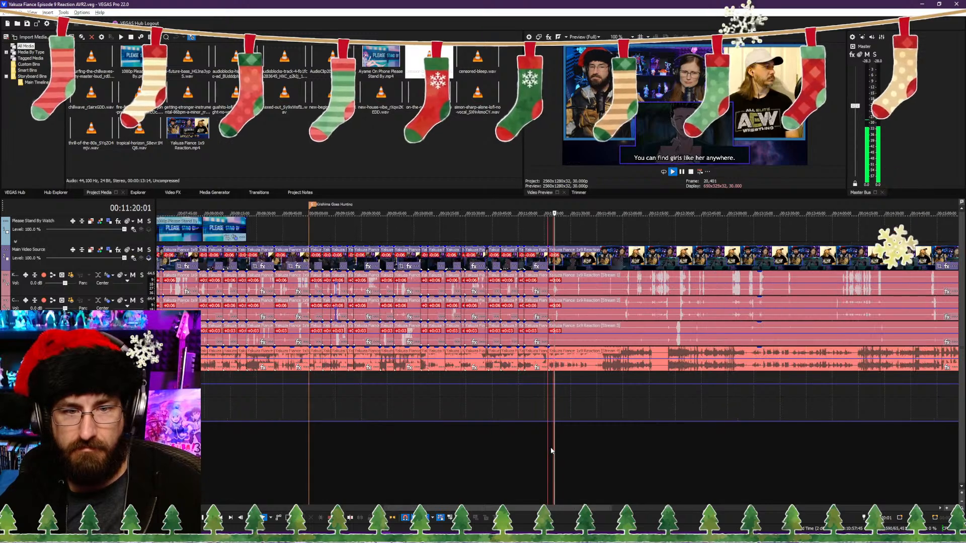
# Step: Split the reaction video and its audio streams at 00:11:23:19 and trim the following clip's start to 00:11:24:09, closing the gap
pyautogui.scroll(6, 552, 455)
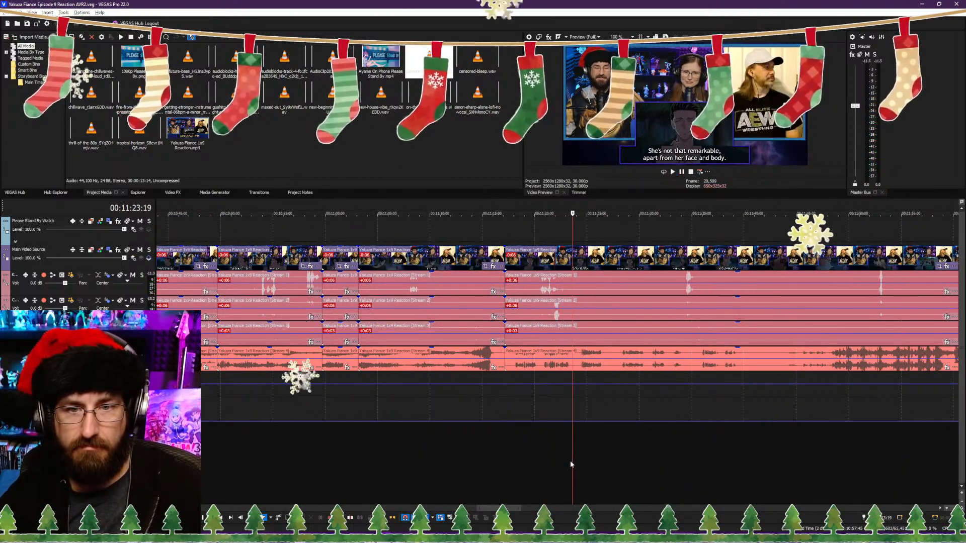
pyautogui.scroll(4, 570, 462)
pyautogui.press('s')
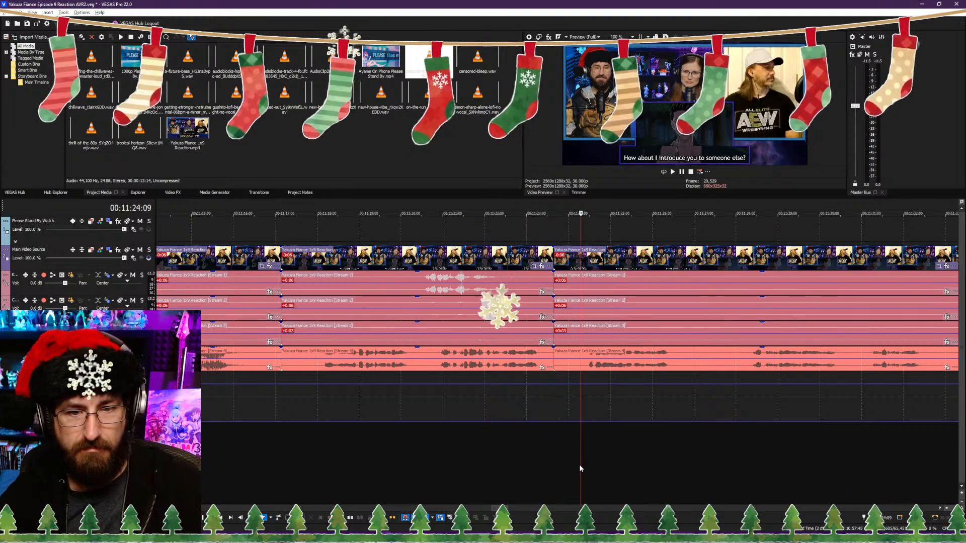
pyautogui.press('space')
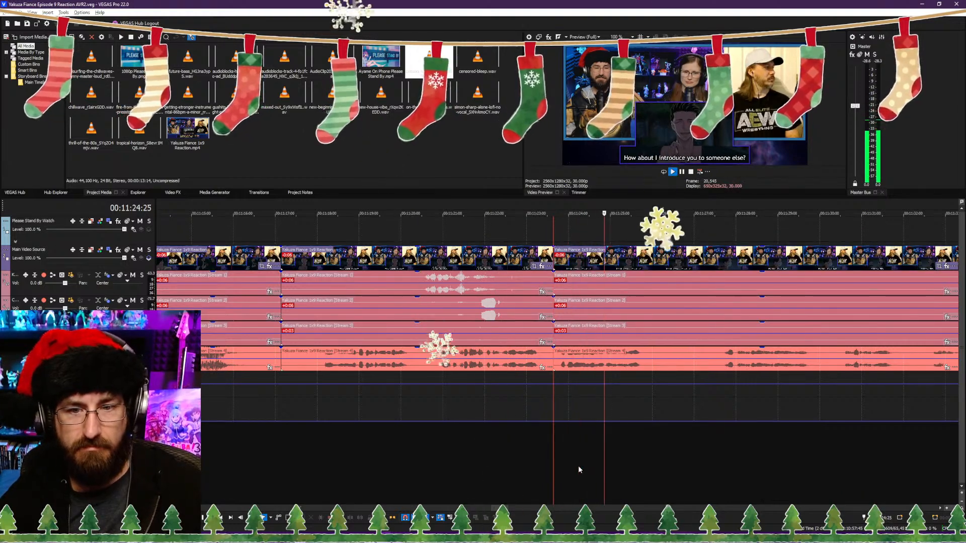
# Step: Split the reaction video and its audio streams at 00:11:26:00, trim the following clip's start to close the gap, and play on
pyautogui.press('Return')
pyautogui.press('s')
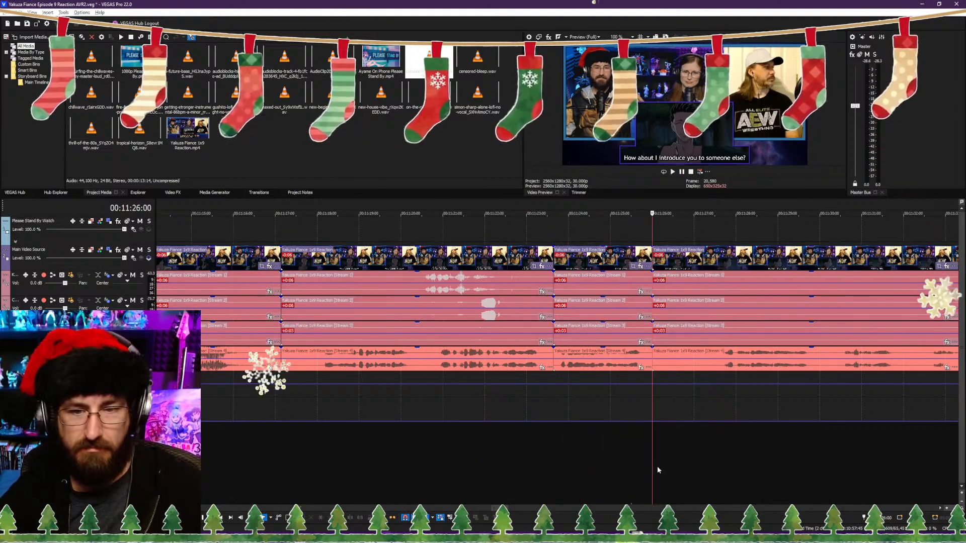
pyautogui.scroll(3, 635, 474)
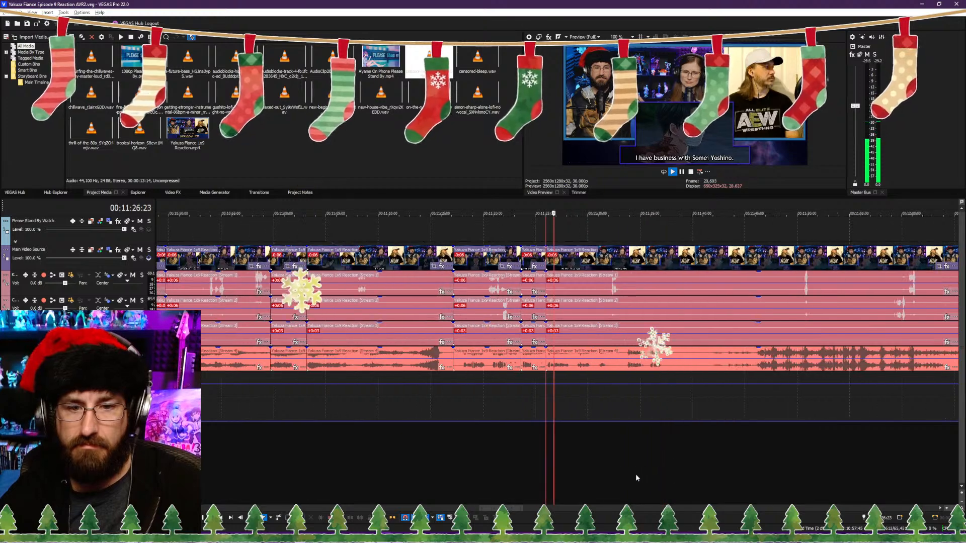
# Step: Split the reaction video and its audio streams at 00:11:28:13 and trim the following clip's start to its next line, closing the gap
pyautogui.press('Return')
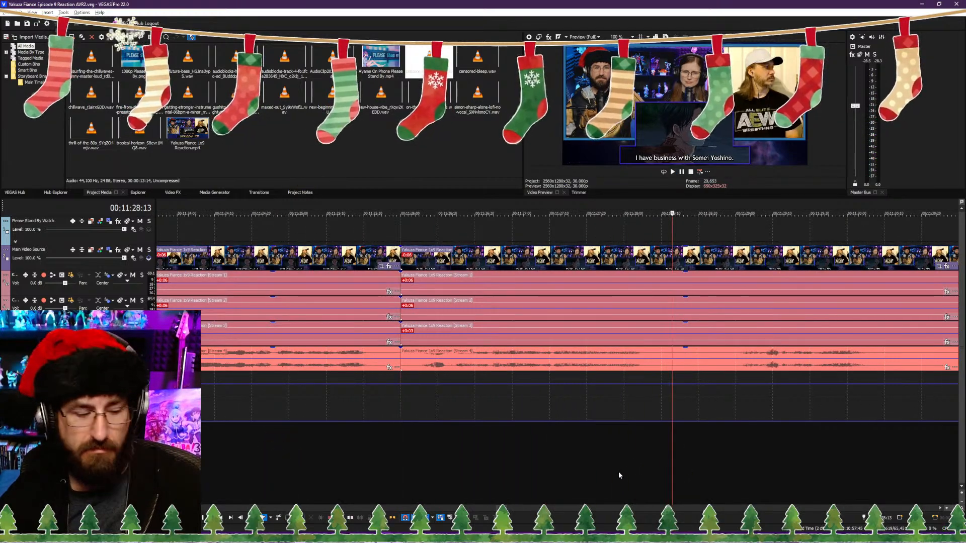
pyautogui.press('s')
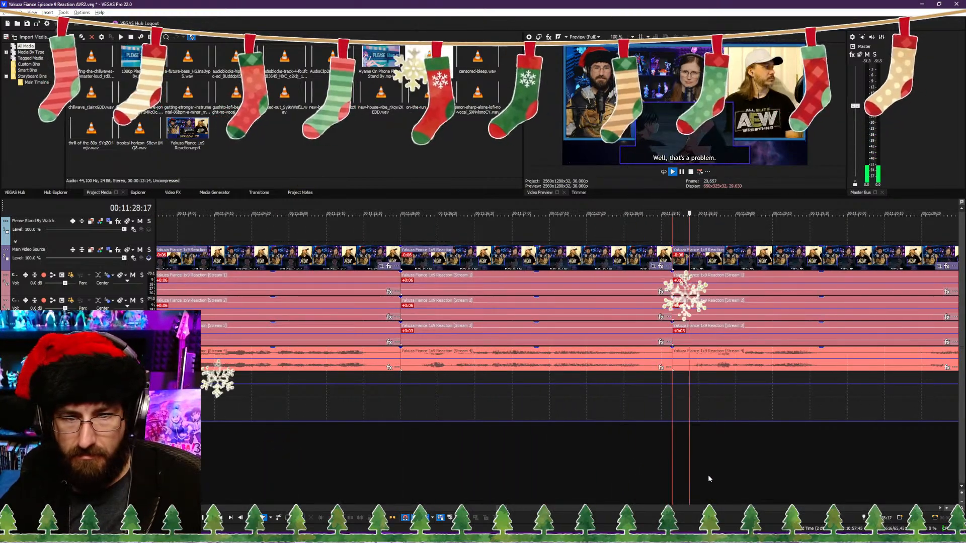
pyautogui.press('Return')
# Step: Play on from the 00:11:28:13 cut and split the reaction video and its audio streams at 00:11:37:00
pyautogui.scroll(-2, 654, 469)
pyautogui.scroll(-3, 637, 471)
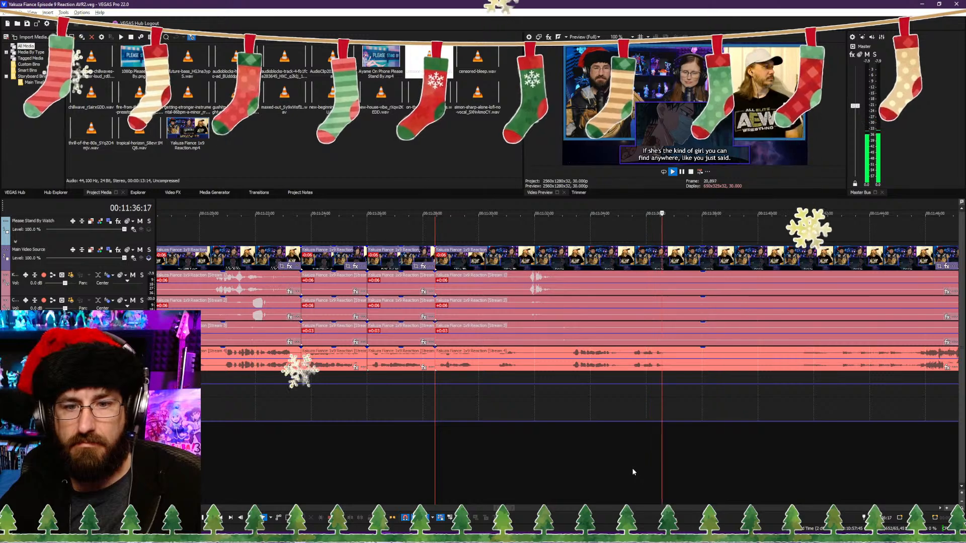
pyautogui.press('Return')
pyautogui.press('Return')
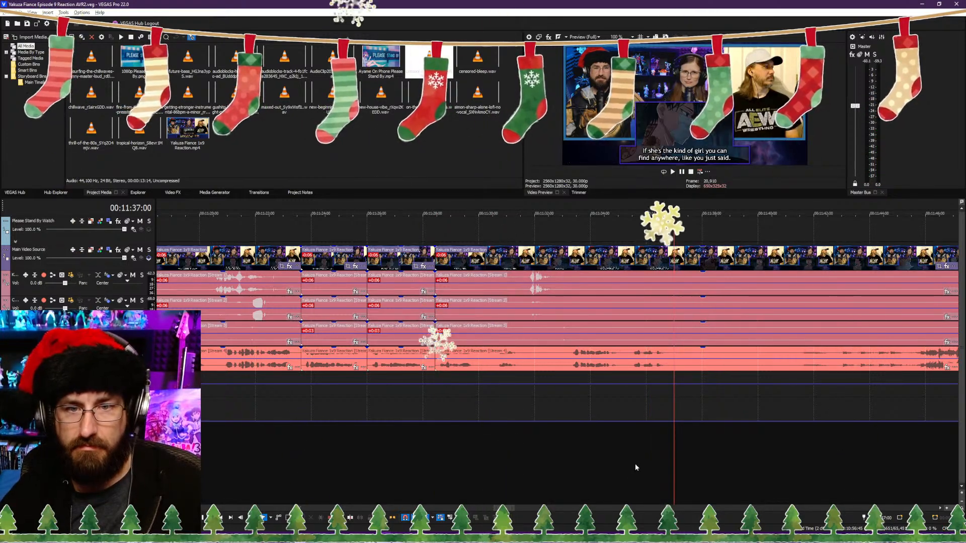
pyautogui.press('s')
pyautogui.scroll(-3, 800, 448)
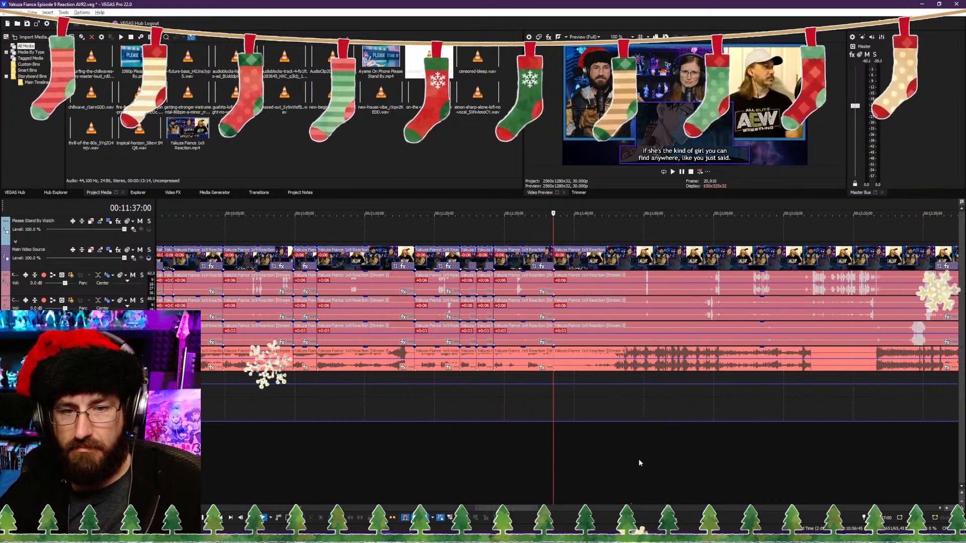
# Step: Sample short passages of the footage after the 00:11:37:00 cut to find where the next clip should start
pyautogui.click(632, 459)
pyautogui.press('space')
pyautogui.click(641, 458)
pyautogui.scroll(3, 629, 461)
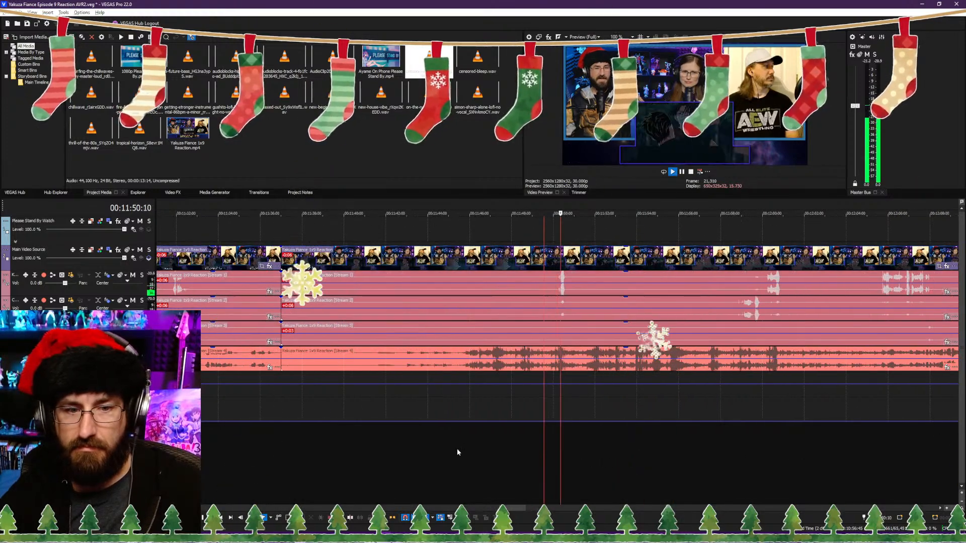
pyautogui.click(388, 446)
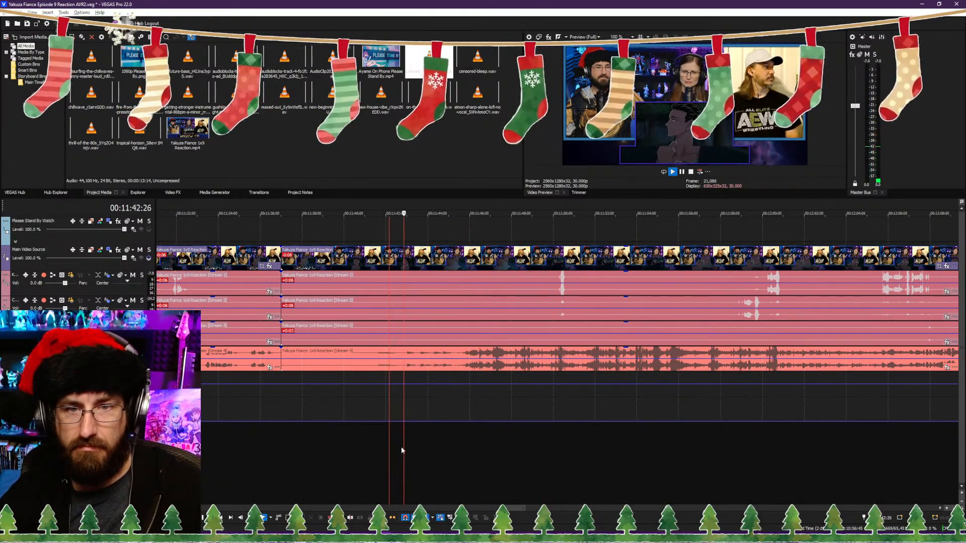
pyautogui.scroll(2, 455, 455)
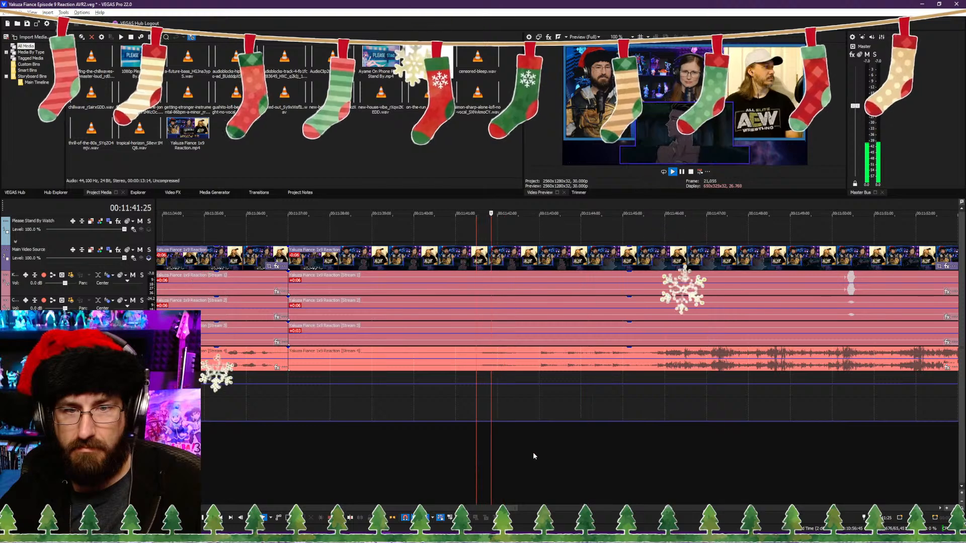
pyautogui.click(645, 451)
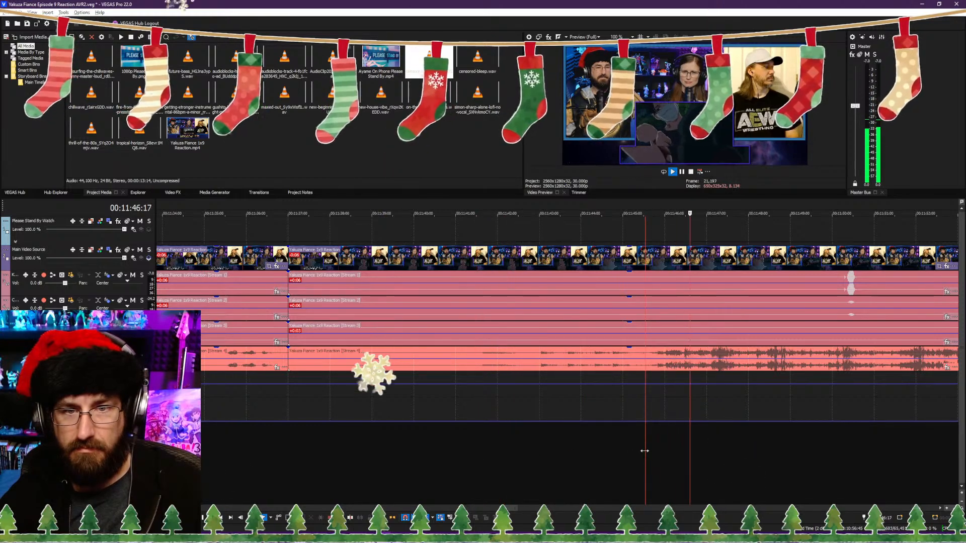
pyautogui.click(653, 453)
pyautogui.press('space')
pyautogui.click(656, 452)
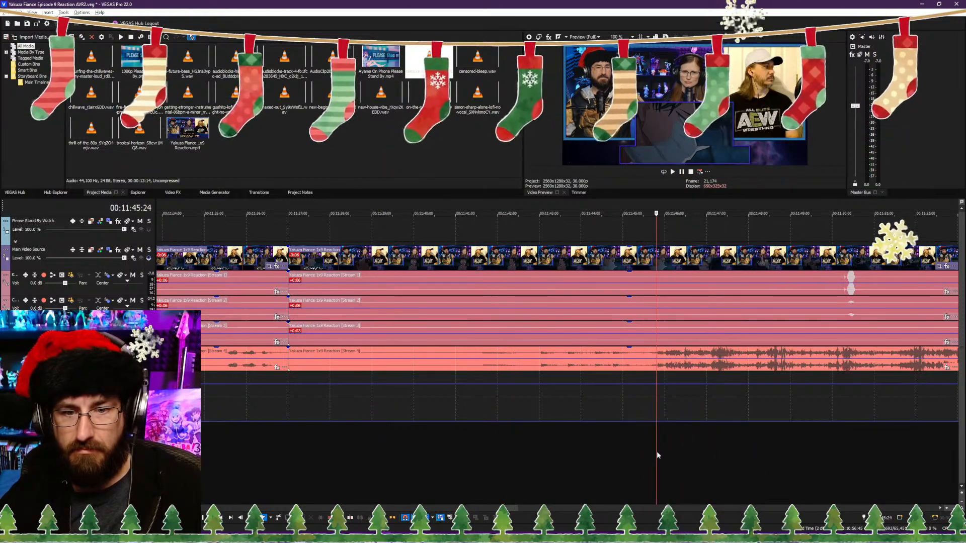
# Step: Trim the start of the clip after the 00:11:37:00 cut to 00:11:44:06, closing the gap, and save the project
pyautogui.click(589, 453)
pyautogui.press('space')
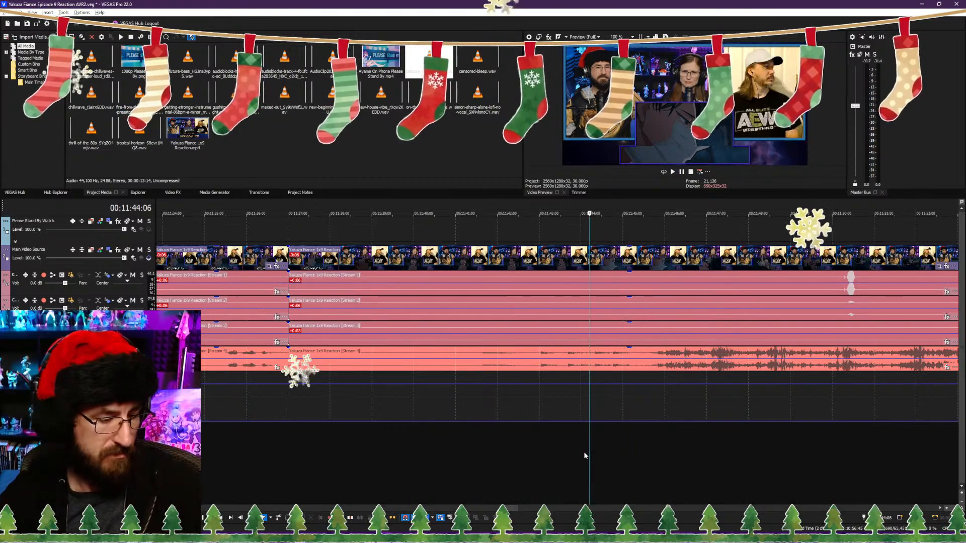
pyautogui.hotkey('alt', '[')
pyautogui.hotkey('ctrl', 's')
pyautogui.press('space')
# Step: Extend the end of the Please Stand By overlay to the cut at 00:11:37:00
pyautogui.scroll(-2, 503, 448)
pyautogui.scroll(-6, 504, 446)
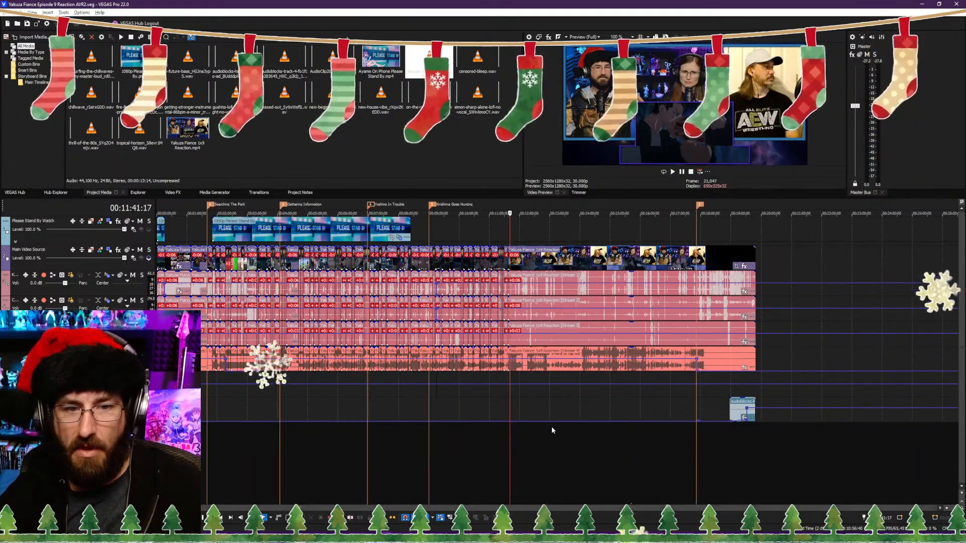
pyautogui.scroll(3, 552, 427)
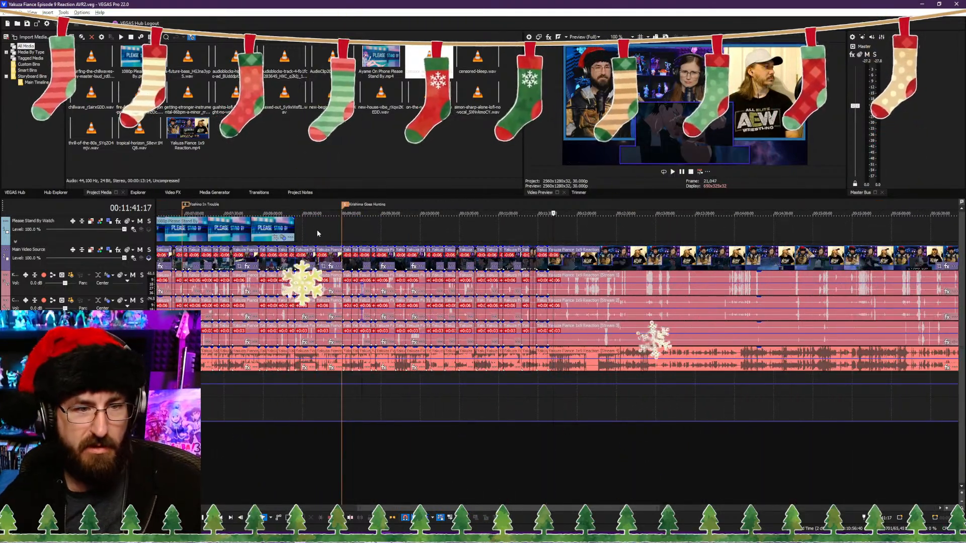
pyautogui.moveTo(295, 229); pyautogui.dragTo(546, 248)
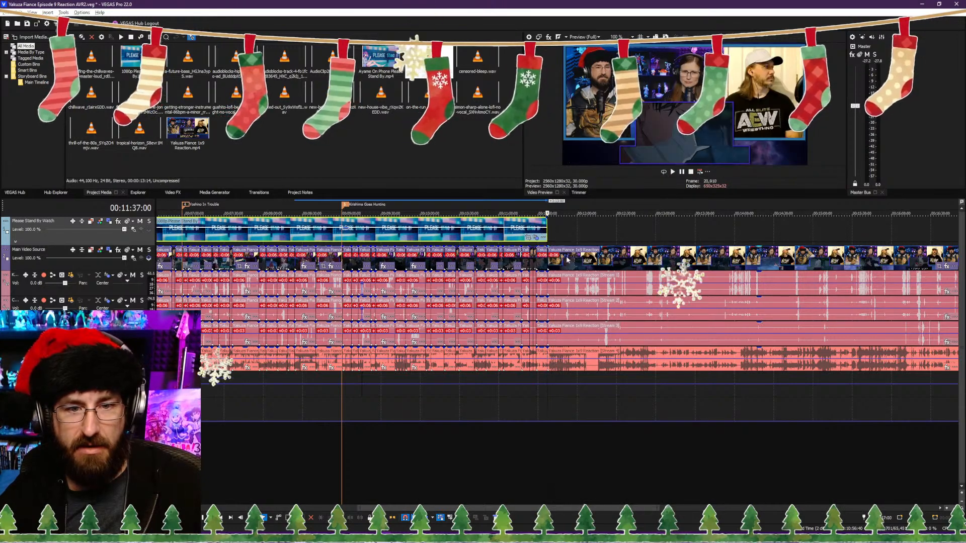
pyautogui.scroll(-5, 575, 270)
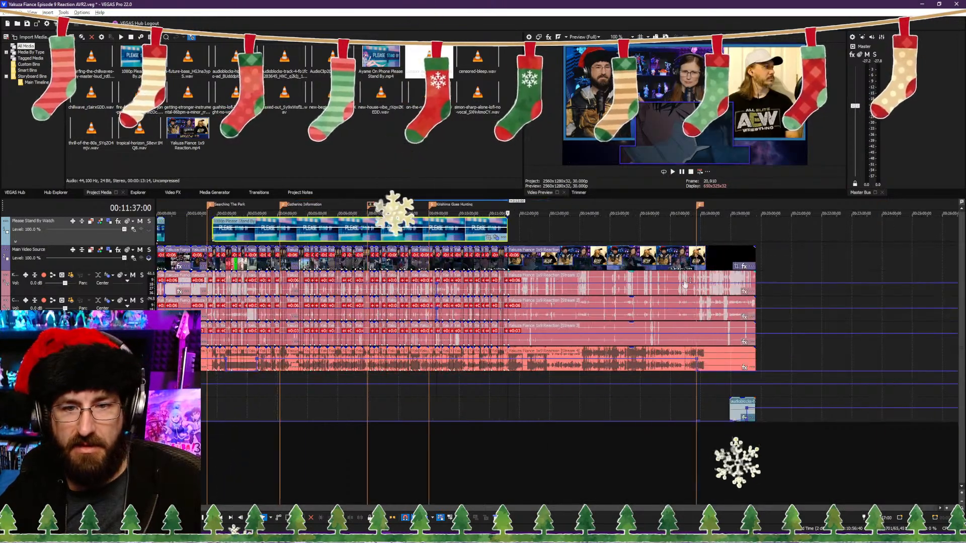
# Step: Save the project and replay across the 00:11:37:00 cut from about 00:11:34, continuing past 00:11:43:18
pyautogui.click(697, 232)
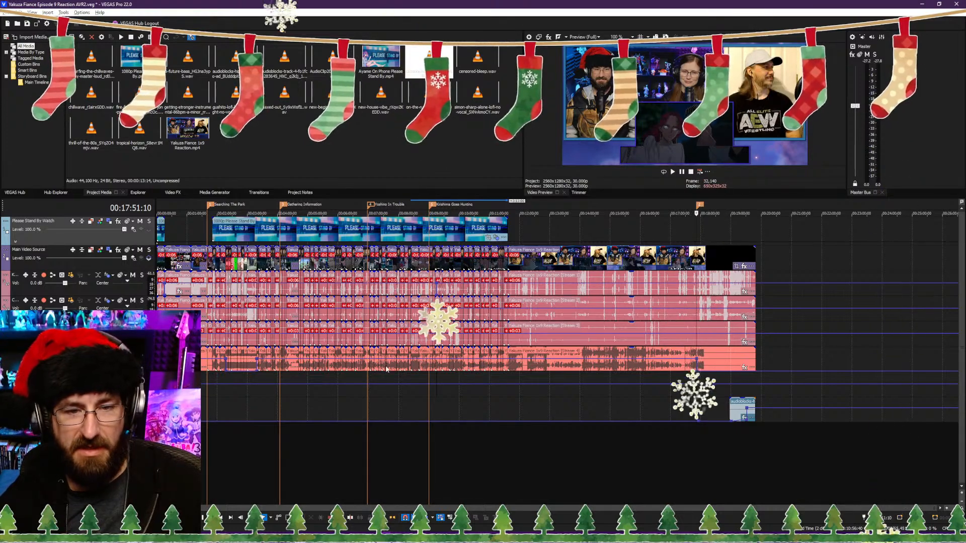
pyautogui.click(530, 448)
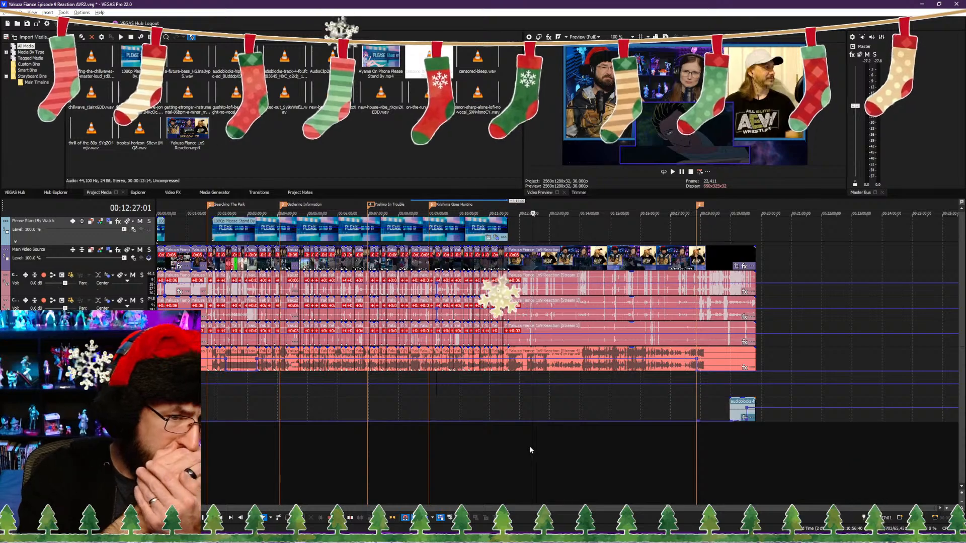
pyautogui.click(515, 451)
pyautogui.scroll(4, 518, 451)
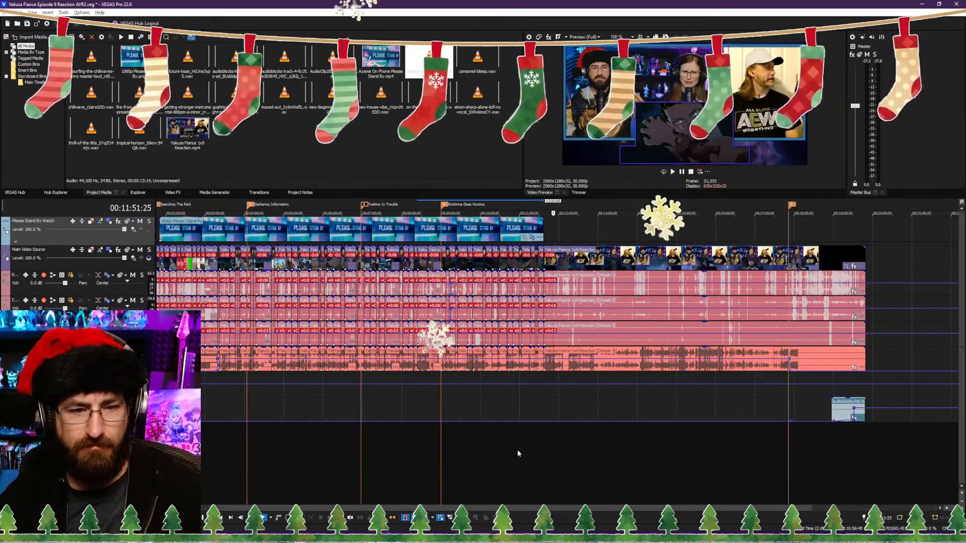
pyautogui.hotkey('ctrl', 's')
pyautogui.press('space')
pyautogui.click(522, 456)
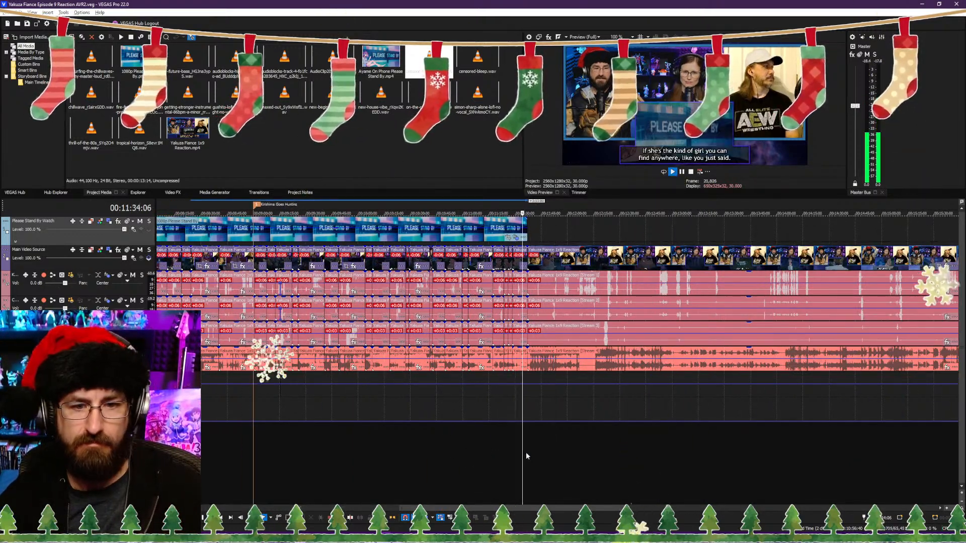
pyautogui.scroll(5, 527, 455)
pyautogui.click(602, 464)
pyautogui.scroll(2, 608, 461)
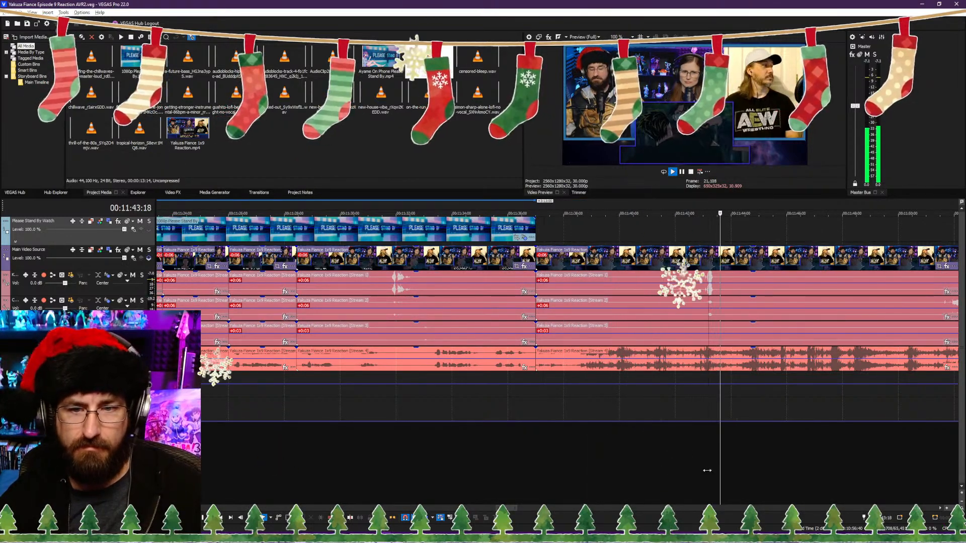
# Step: Split the reaction video and its audio streams at 00:11:44:07 and play the footage that follows
pyautogui.press('Return')
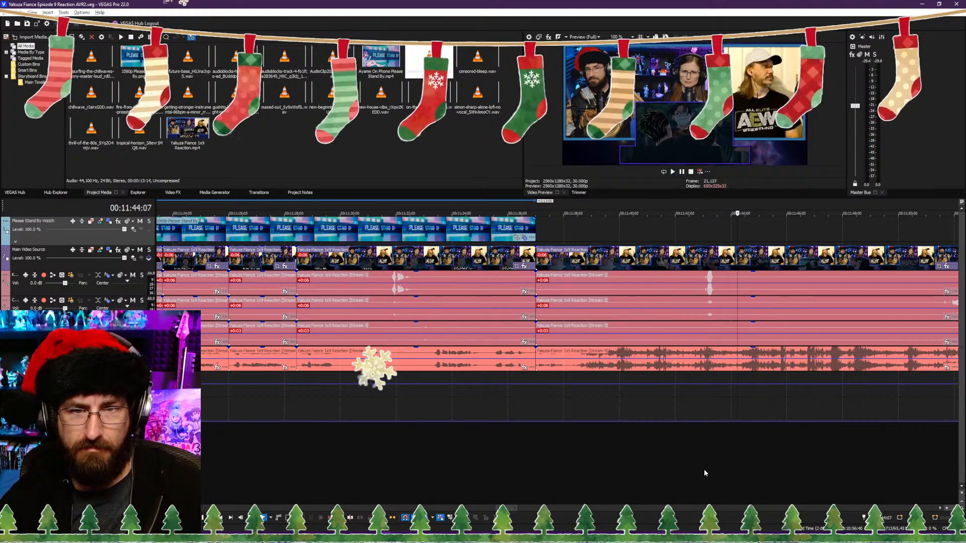
pyautogui.press('s')
pyautogui.press('Return')
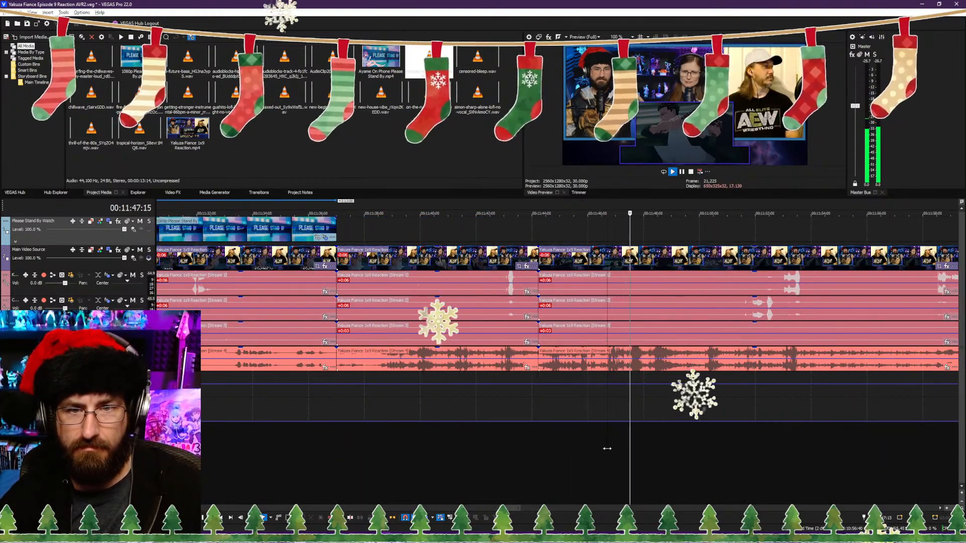
# Step: Trim the following clip's start to 00:11:46:08 and move the clip with its audio back to the 00:11:44:07 cut, closing the gap
pyautogui.click(601, 449)
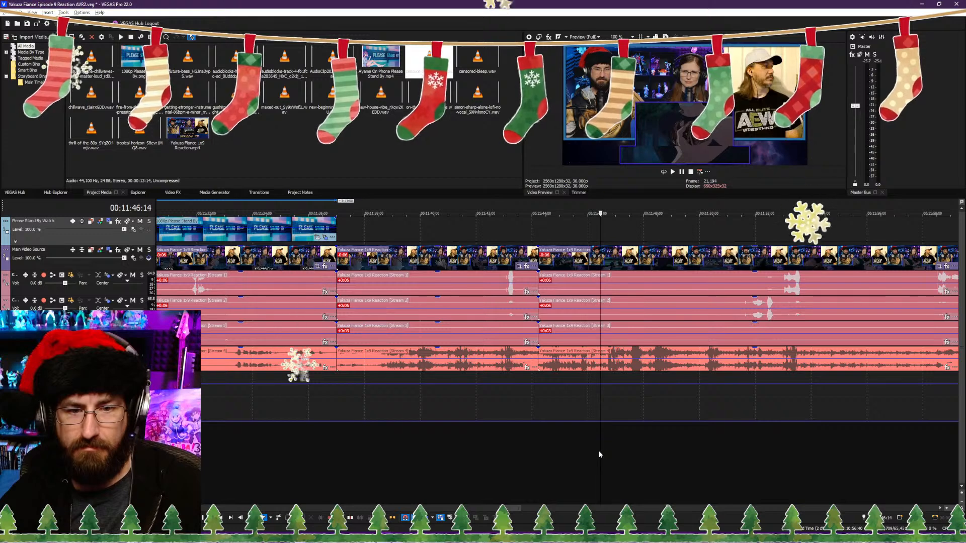
pyautogui.click(589, 449)
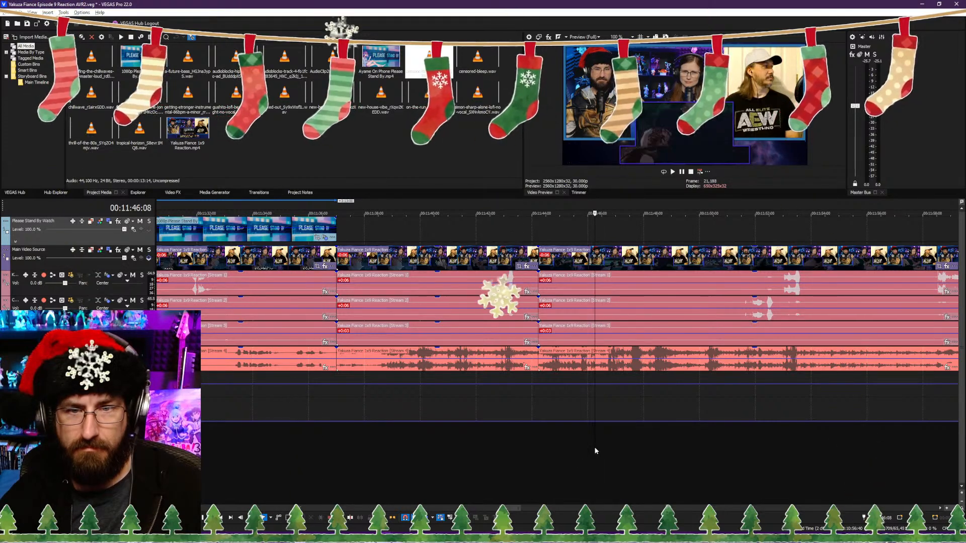
pyautogui.click(595, 448)
pyautogui.hotkey('alt', '[')
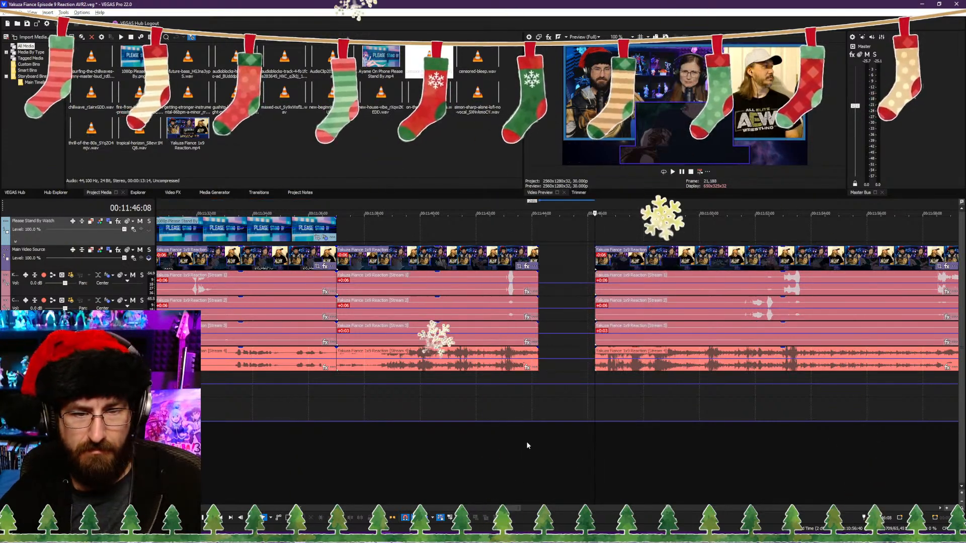
pyautogui.click(527, 442)
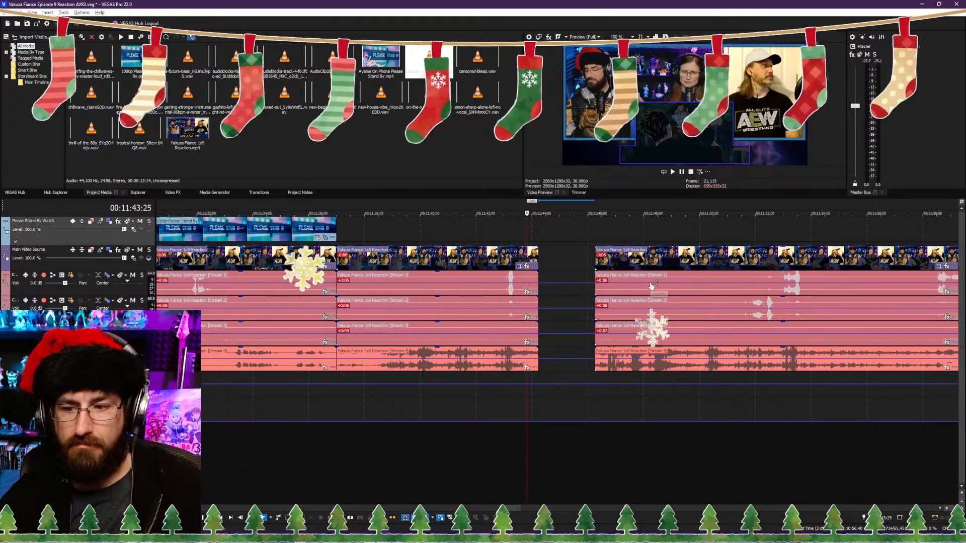
pyautogui.moveTo(652, 286); pyautogui.dragTo(579, 259)
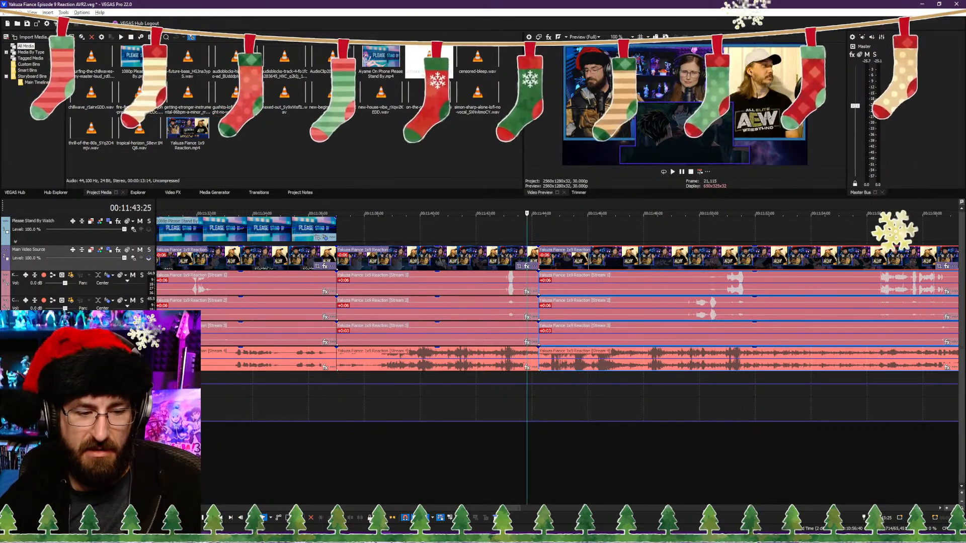
# Step: Switch to Discord and look through the video posts in the early-video-access channel
pyautogui.moveTo(166, 536)
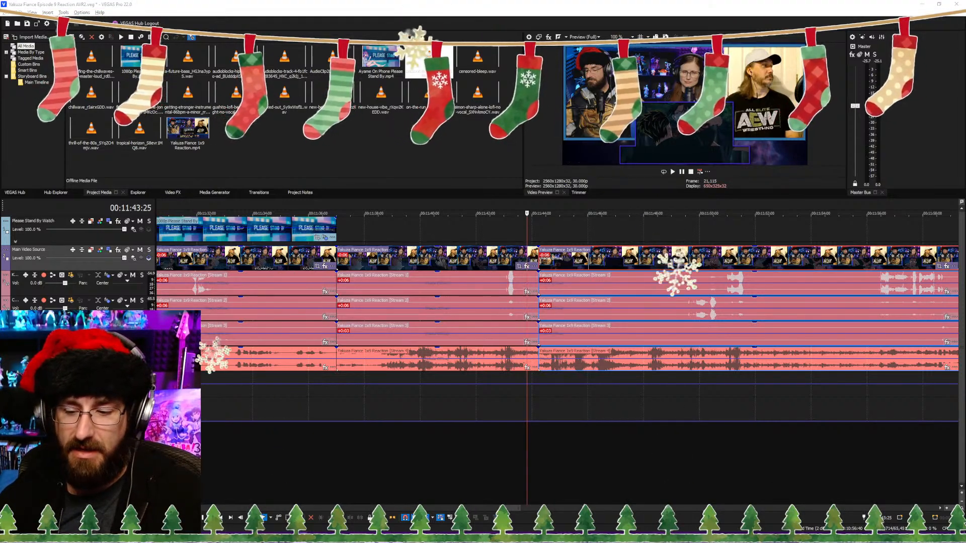
pyautogui.moveTo(915, 542); pyautogui.dragTo(674, 0)
pyautogui.scroll(-3, 340, 247)
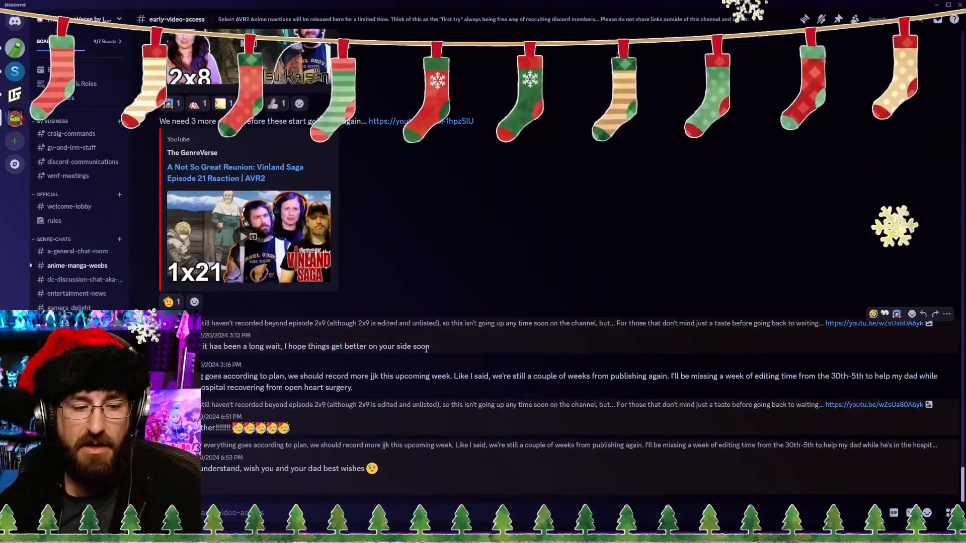
pyautogui.scroll(3, 407, 338)
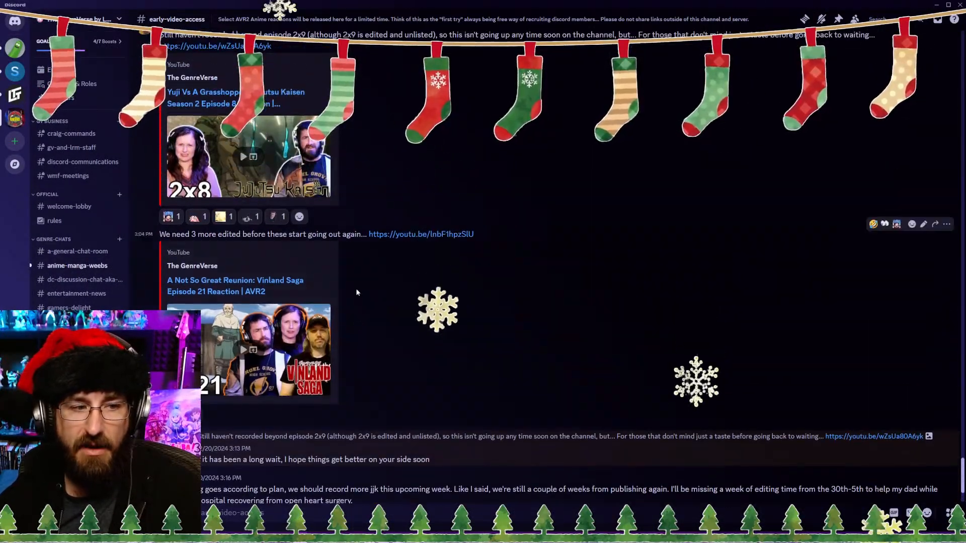
# Step: Switch back to VEGAS Pro and replay the footage around the 00:11:44:07 cut
pyautogui.moveTo(307, 4); pyautogui.dragTo(463, 540)
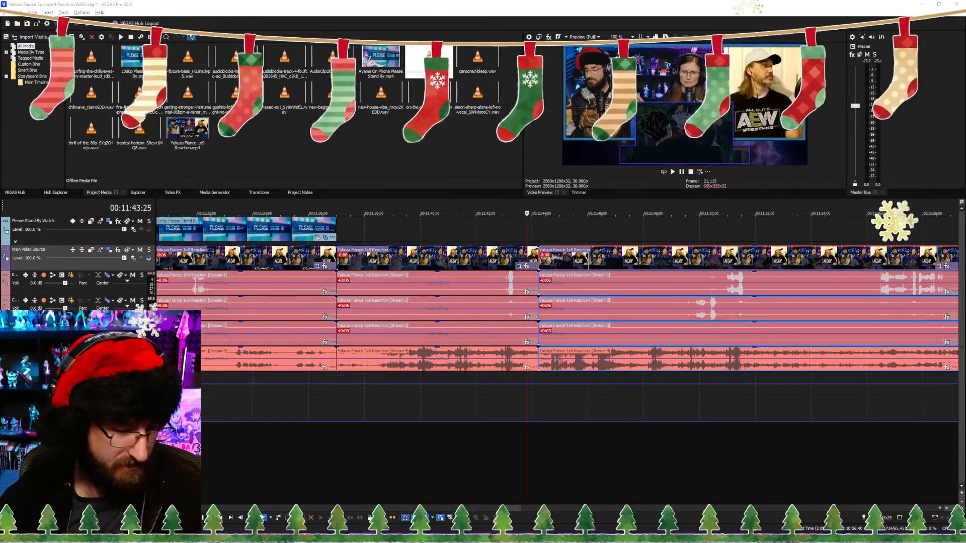
pyautogui.click(604, 455)
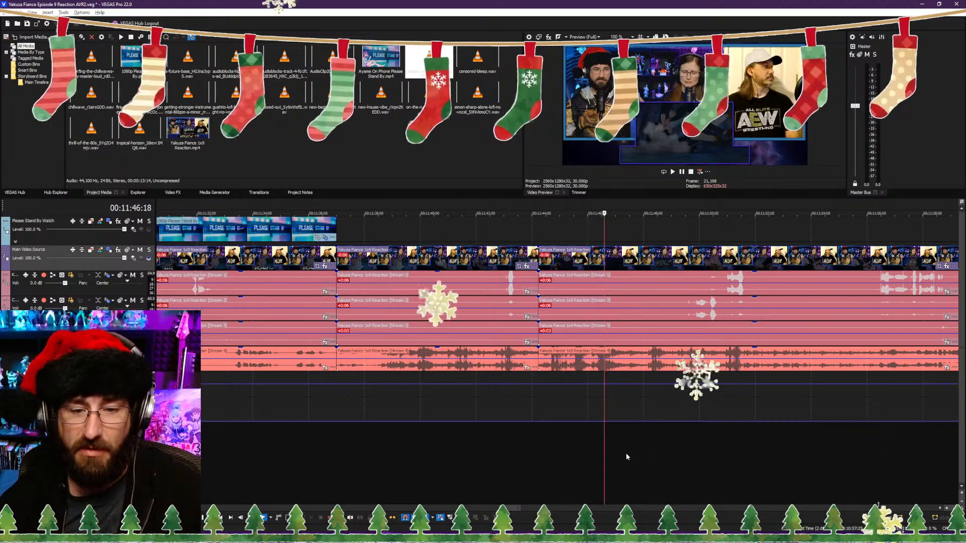
pyautogui.press('space')
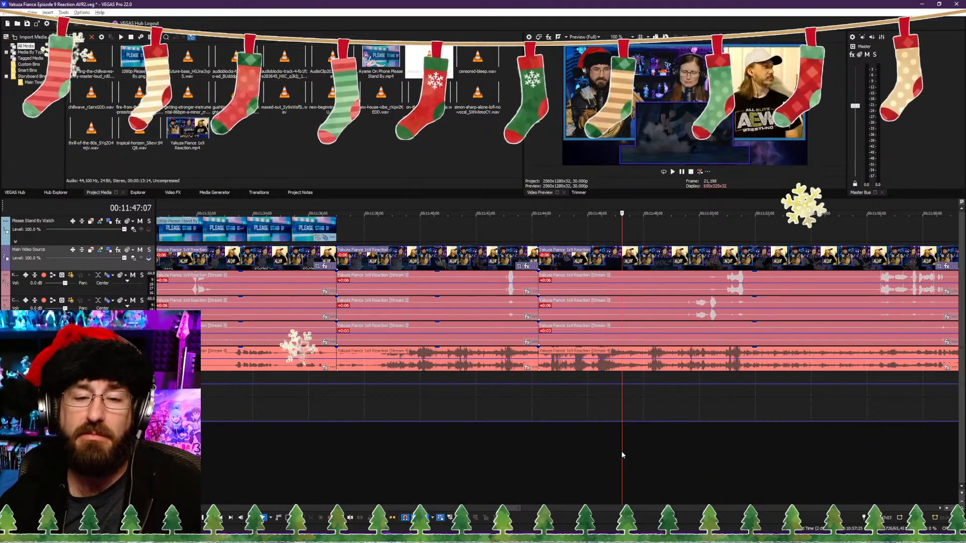
pyautogui.scroll(-2, 674, 457)
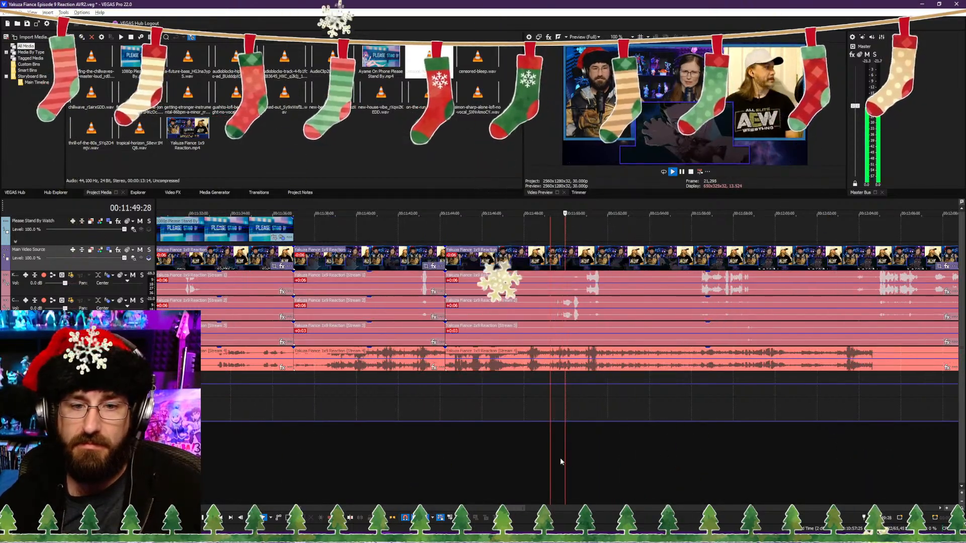
pyautogui.scroll(3, 560, 457)
pyautogui.click(394, 439)
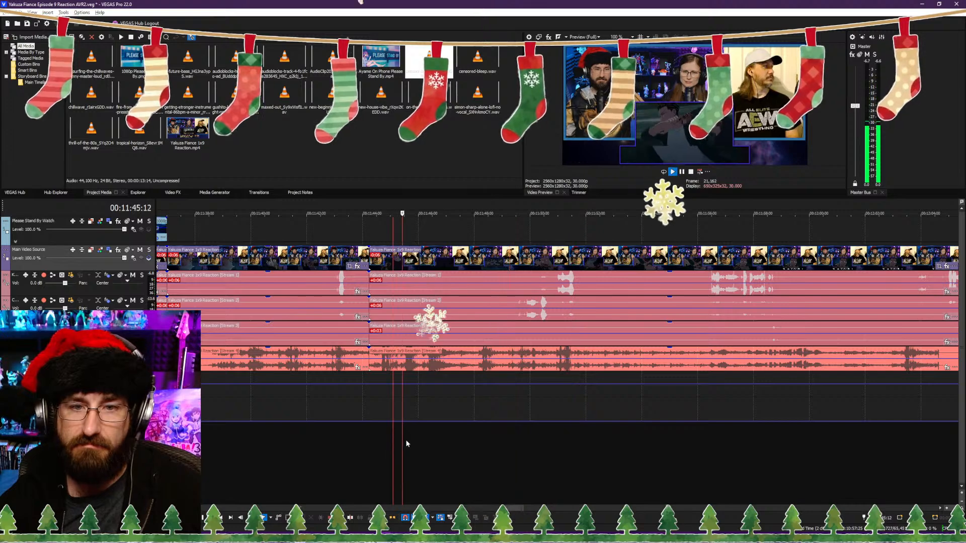
pyautogui.click(370, 432)
pyautogui.click(348, 435)
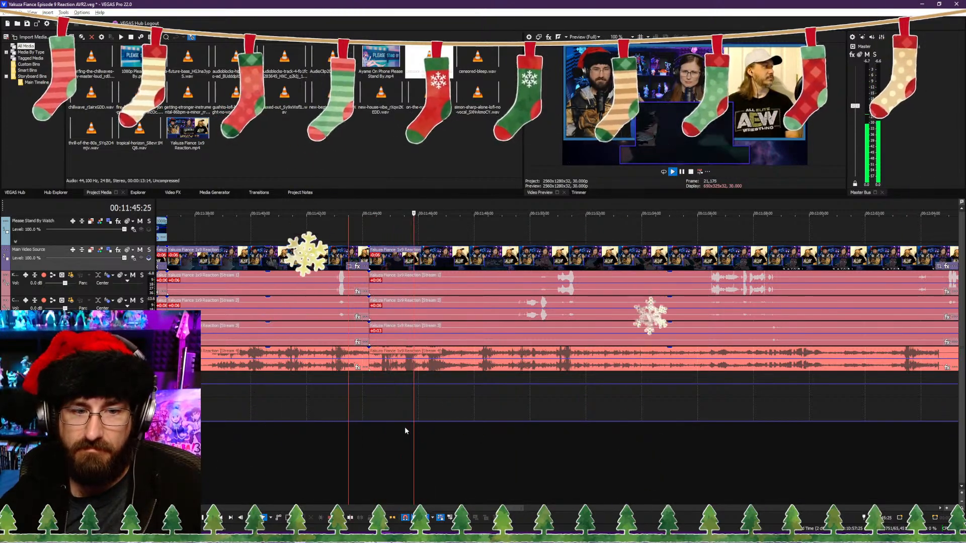
# Step: Trim the start of the clip after the 00:11:44:07 cut to 00:11:44:24 and close the gap
pyautogui.press('space')
pyautogui.click(377, 433)
pyautogui.scroll(3, 379, 433)
pyautogui.scroll(1, 475, 435)
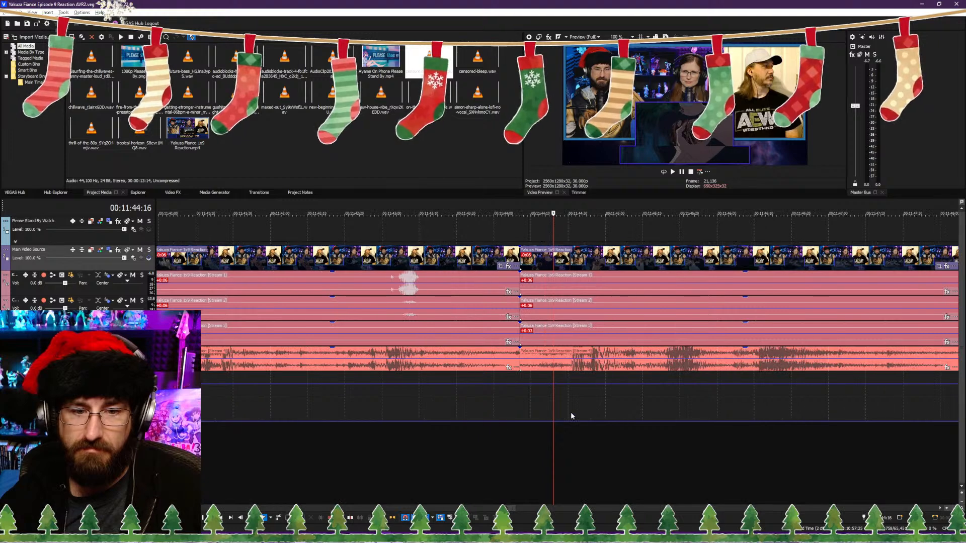
pyautogui.click(570, 413)
pyautogui.press('Right')
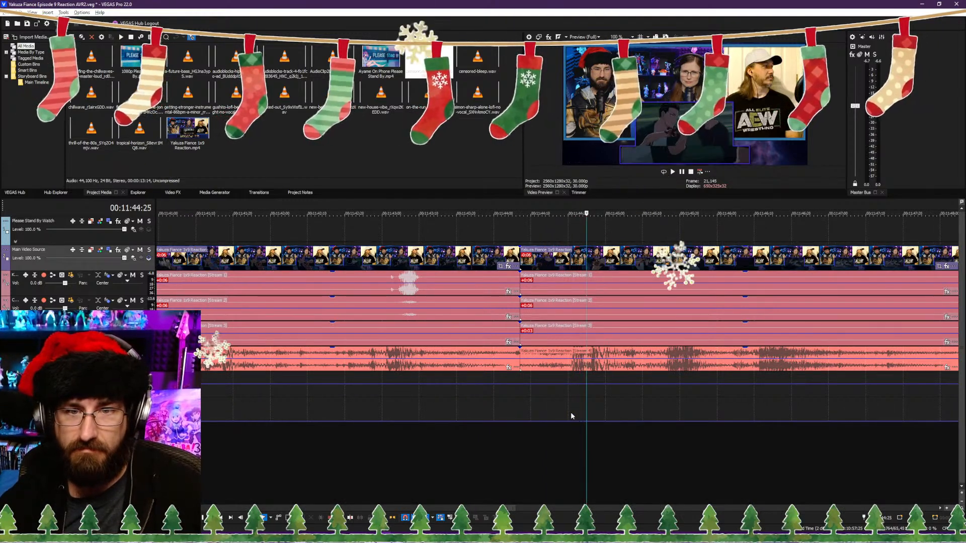
pyautogui.press('Left')
pyautogui.press('Left')
pyautogui.press('Right')
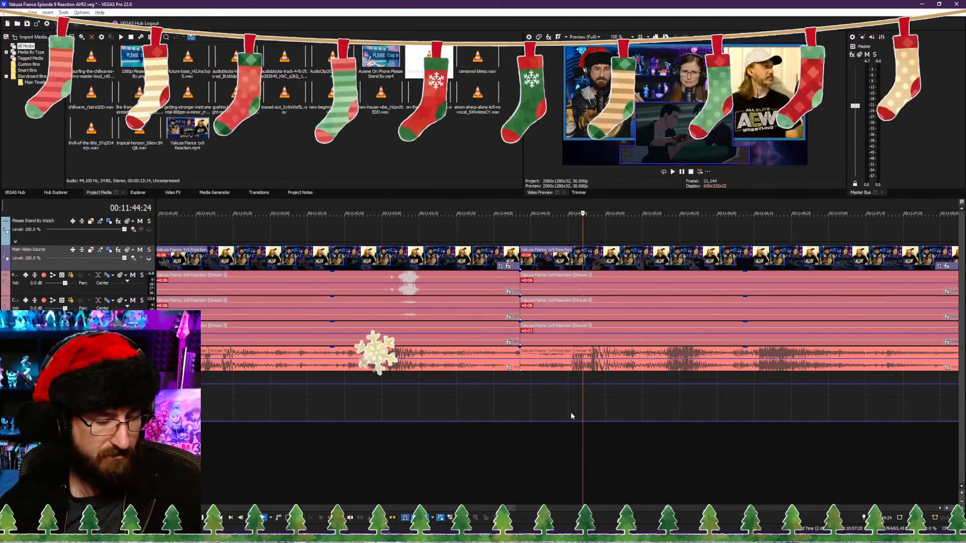
# Step: Play on from the 00:11:44:07 cut and split the reaction video and its audio streams at 00:11:52:04
pyautogui.press('space')
pyautogui.scroll(-3, 607, 424)
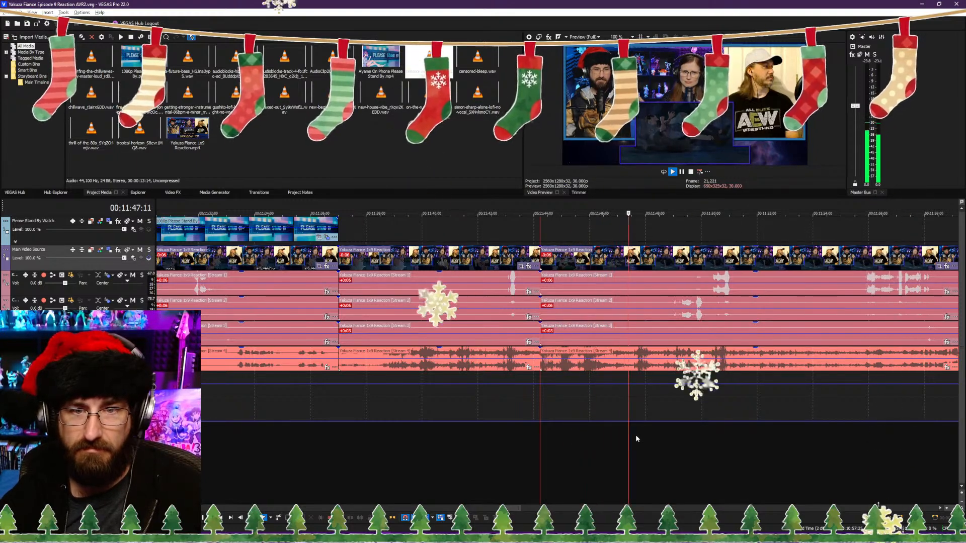
pyautogui.scroll(-2, 690, 439)
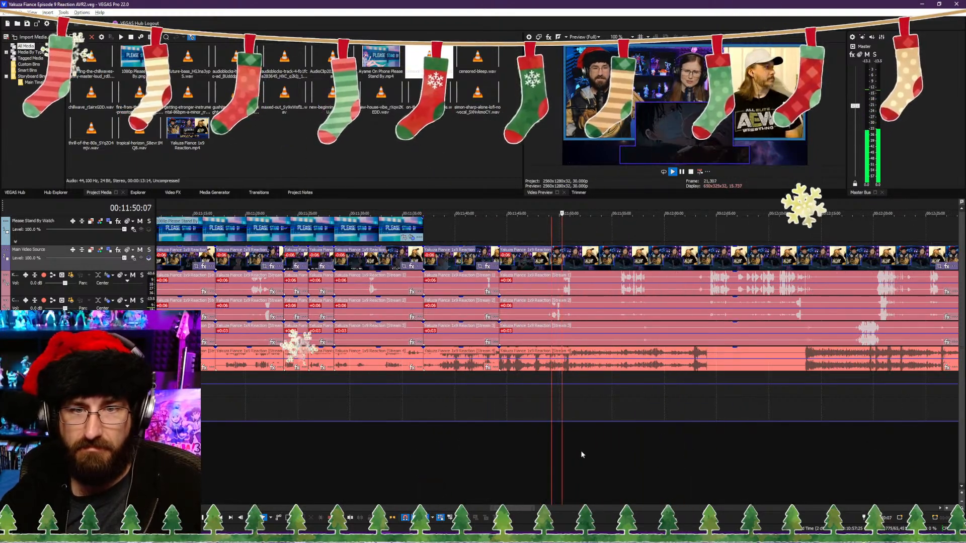
pyautogui.scroll(-3, 584, 451)
pyautogui.scroll(3, 589, 451)
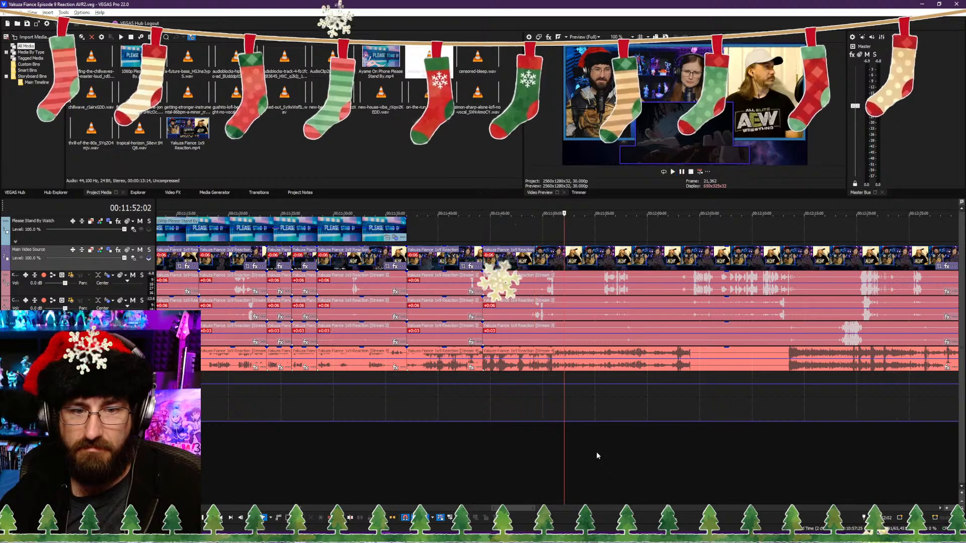
pyautogui.press('space')
pyautogui.press('Left')
pyautogui.press('Left')
pyautogui.press('Left')
pyautogui.press('Left')
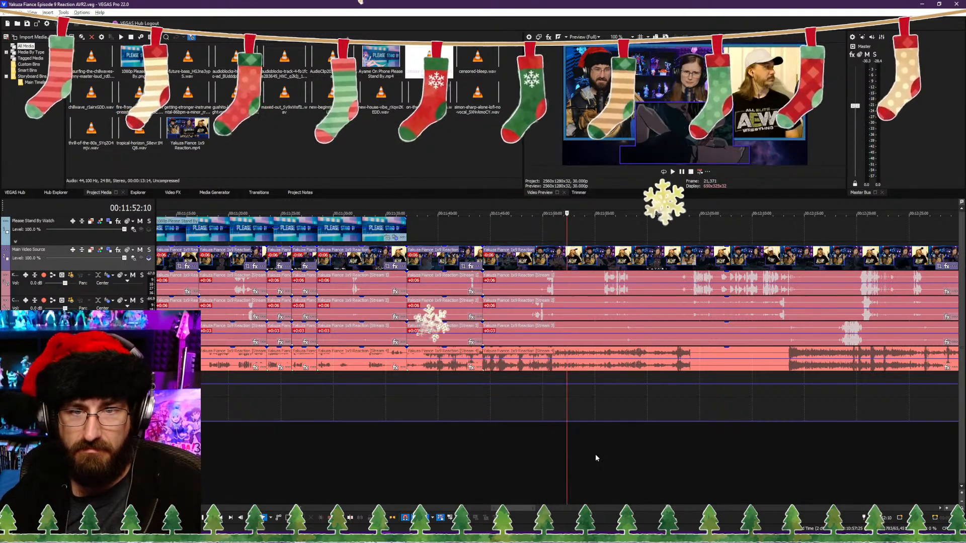
pyautogui.press('Left')
pyautogui.press('Left')
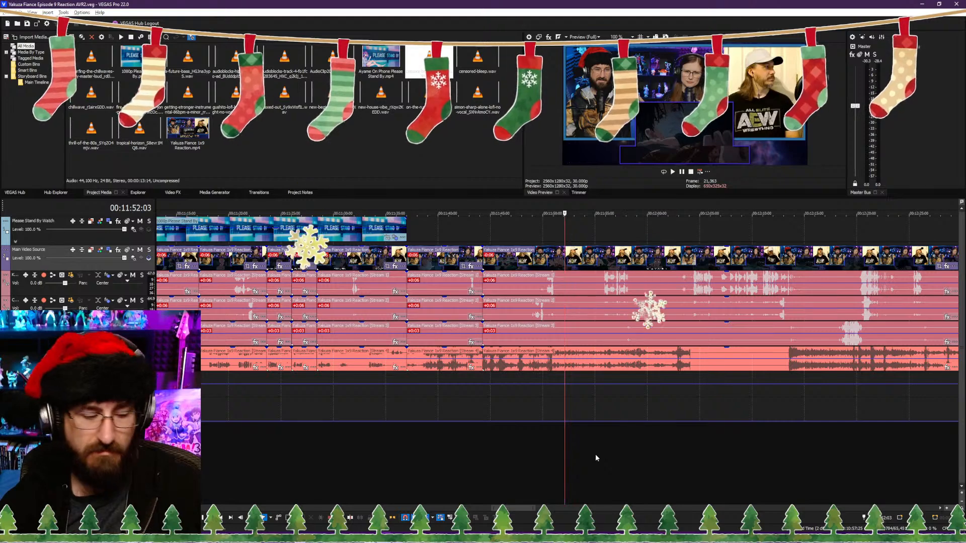
pyautogui.press('s')
# Step: Trim the following clip's start to 00:11:55:20, close the gap to the 00:11:52:04 cut and save the project
pyautogui.press('space')
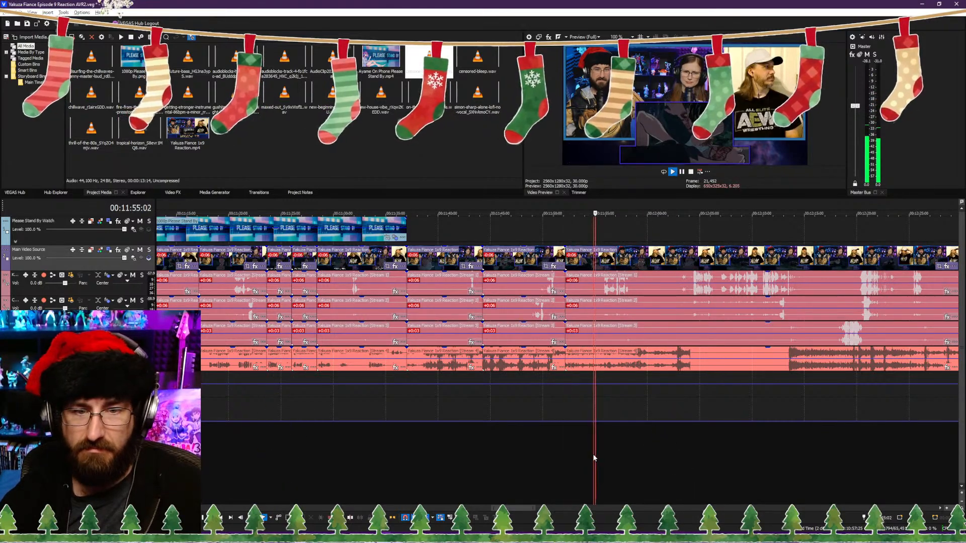
pyautogui.scroll(3, 593, 454)
pyautogui.press('space')
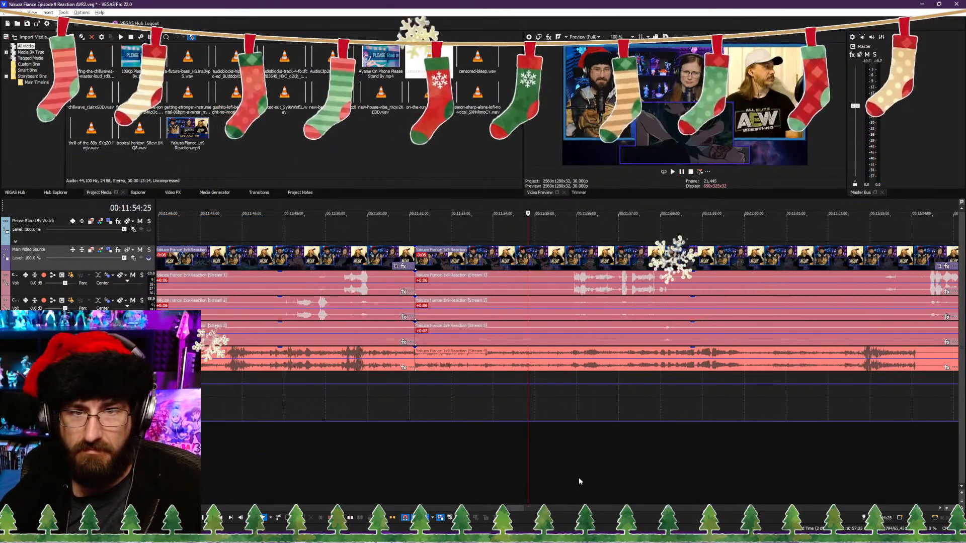
pyautogui.click(549, 476)
pyautogui.press('space')
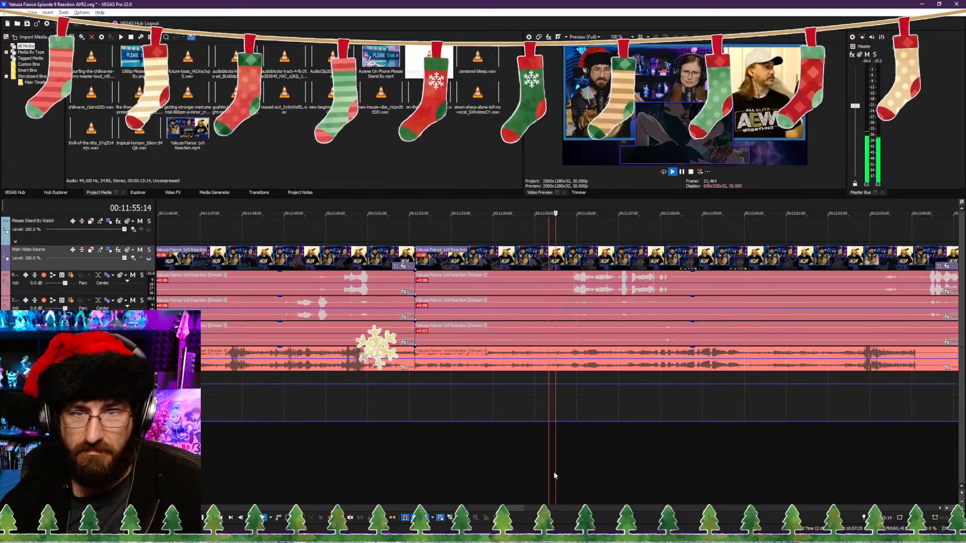
pyautogui.press('space')
pyautogui.click(563, 472)
pyautogui.press('space')
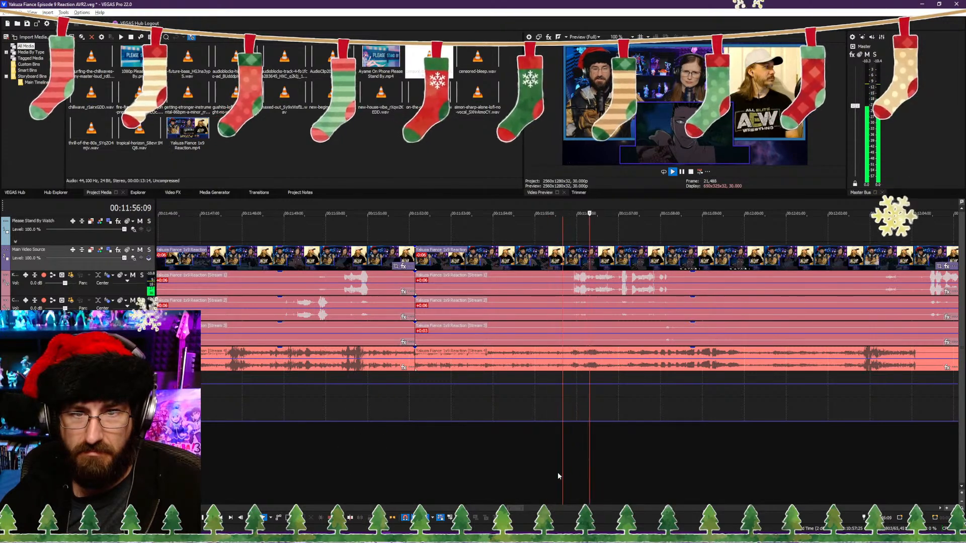
pyautogui.press('space')
pyautogui.click(558, 472)
pyautogui.press('space')
pyautogui.press('space')
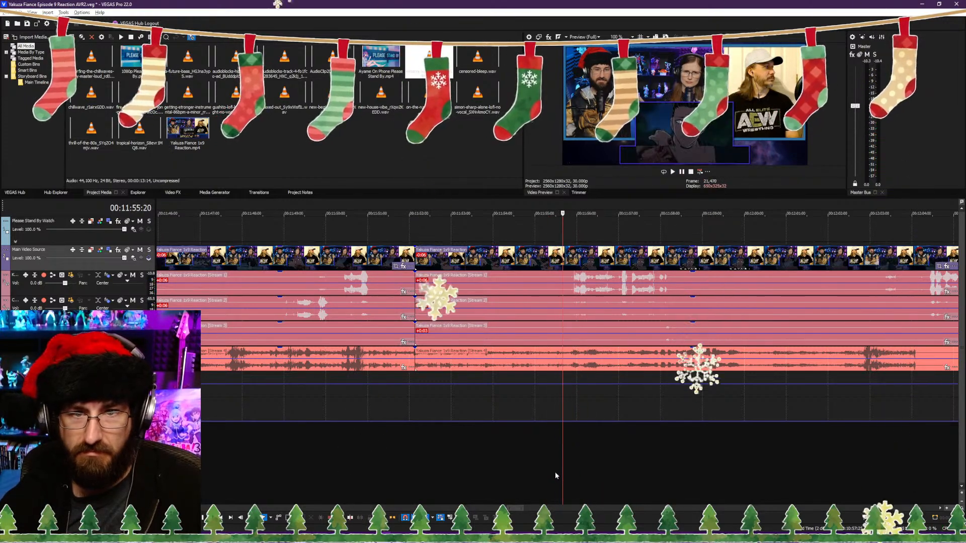
# Step: Split the video and audio at 00:11:56:20 and remove the footage up to about 00:11:58:10, closing the gap
pyautogui.press('space')
pyautogui.hotkey('alt', '[')
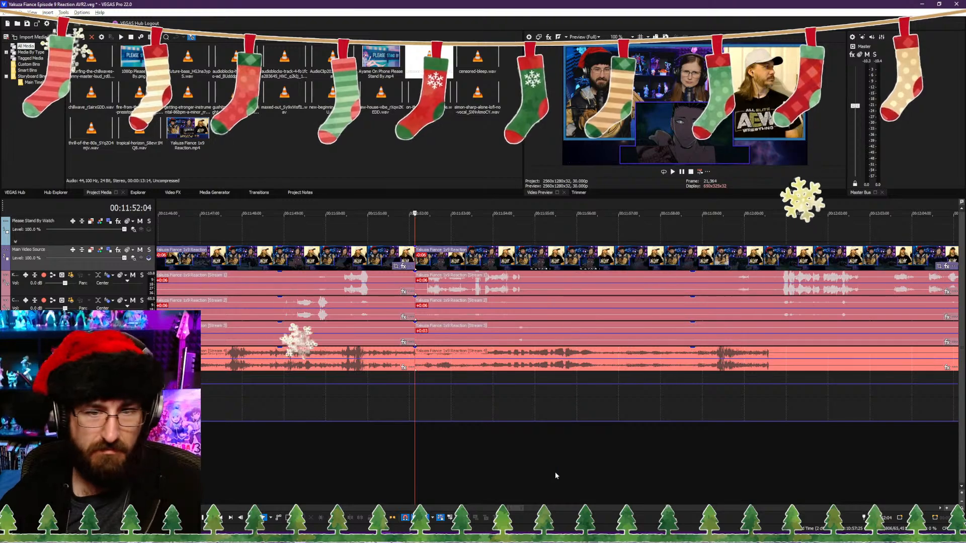
pyautogui.hotkey('ctrl', 's')
pyautogui.press('space')
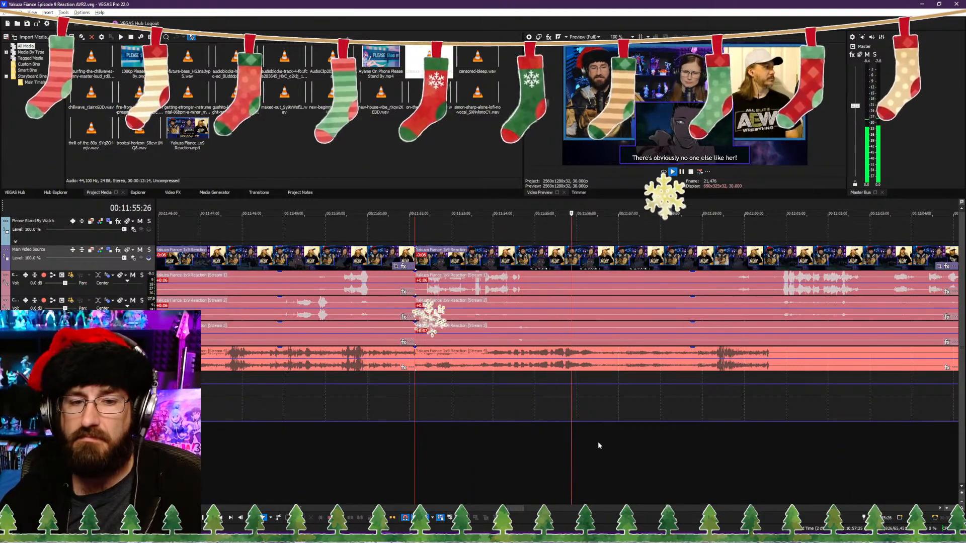
pyautogui.press('s')
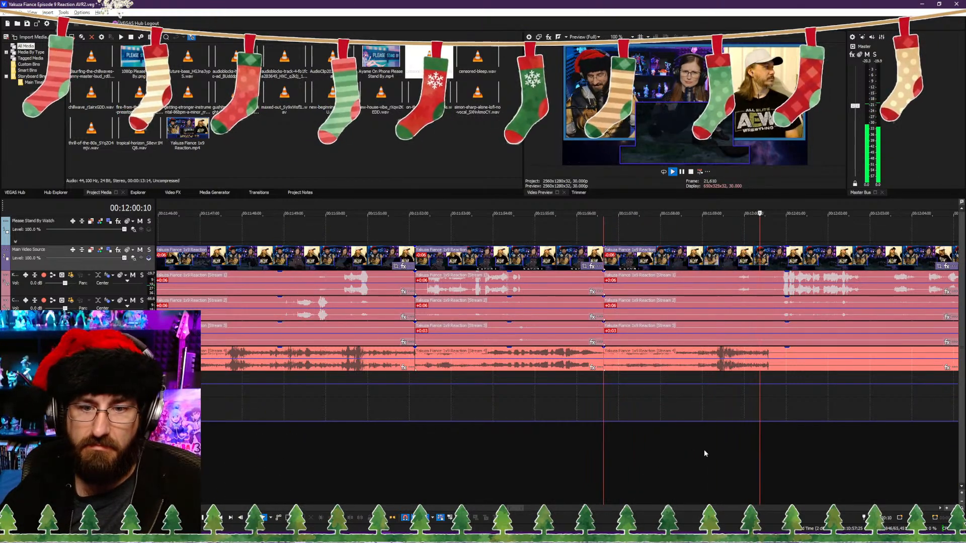
pyautogui.press('space')
pyautogui.click(672, 457)
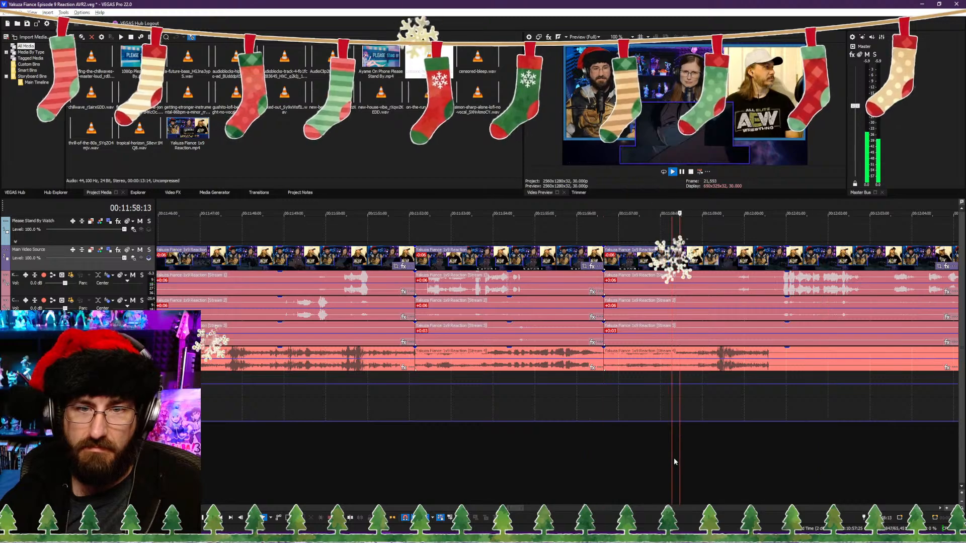
pyautogui.press('space')
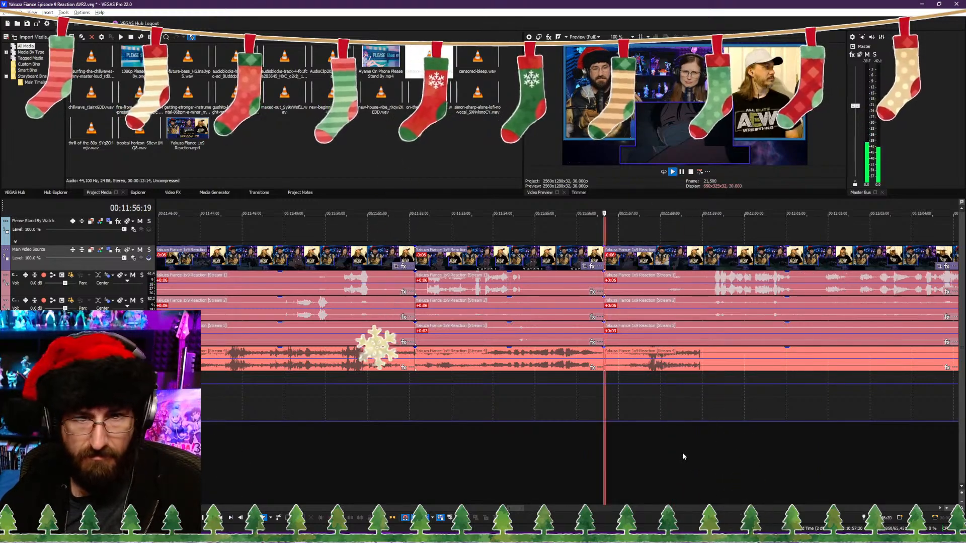
# Step: Play through the following footage and split the reaction video and its audio streams at 00:12:10:27
pyautogui.scroll(-10, 646, 424)
pyautogui.scroll(-3, 550, 403)
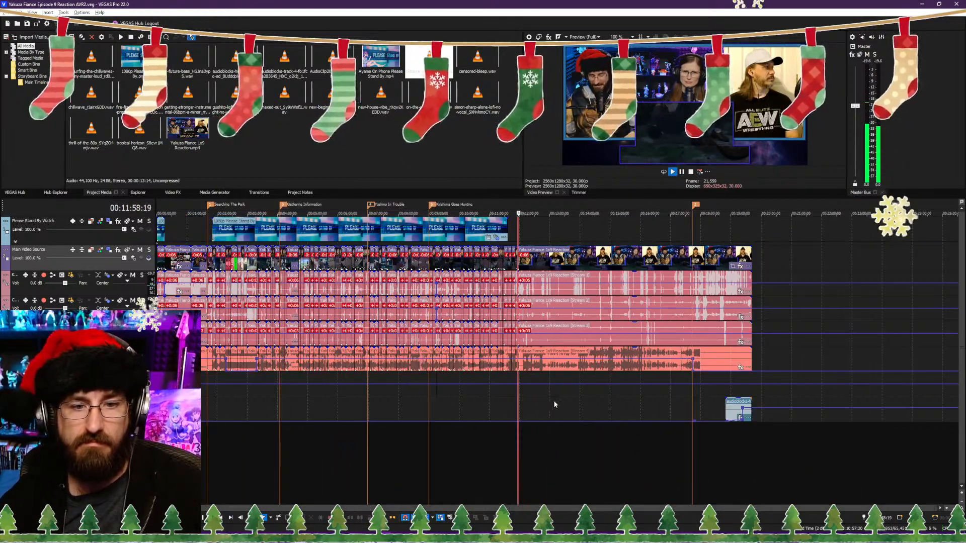
pyautogui.scroll(12, 562, 434)
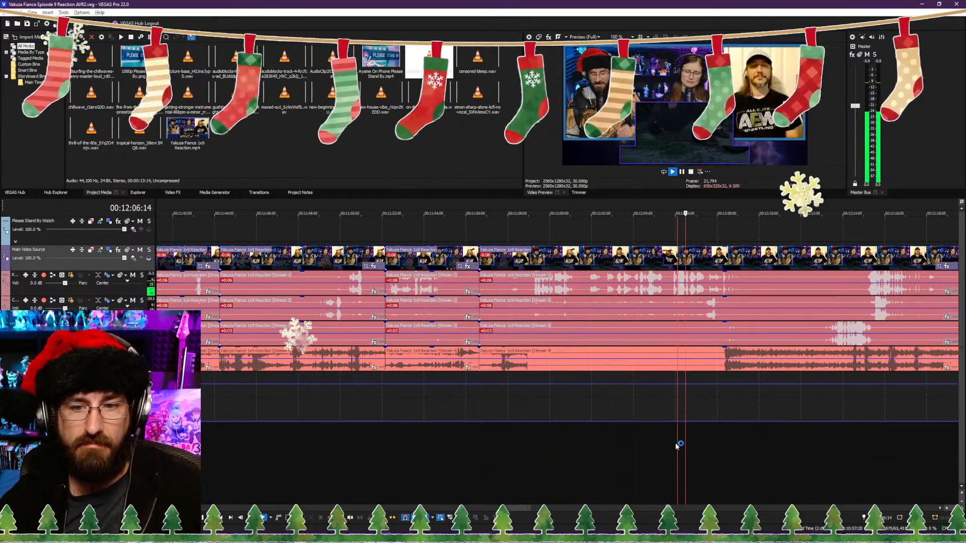
pyautogui.scroll(-3, 676, 443)
pyautogui.scroll(4, 610, 444)
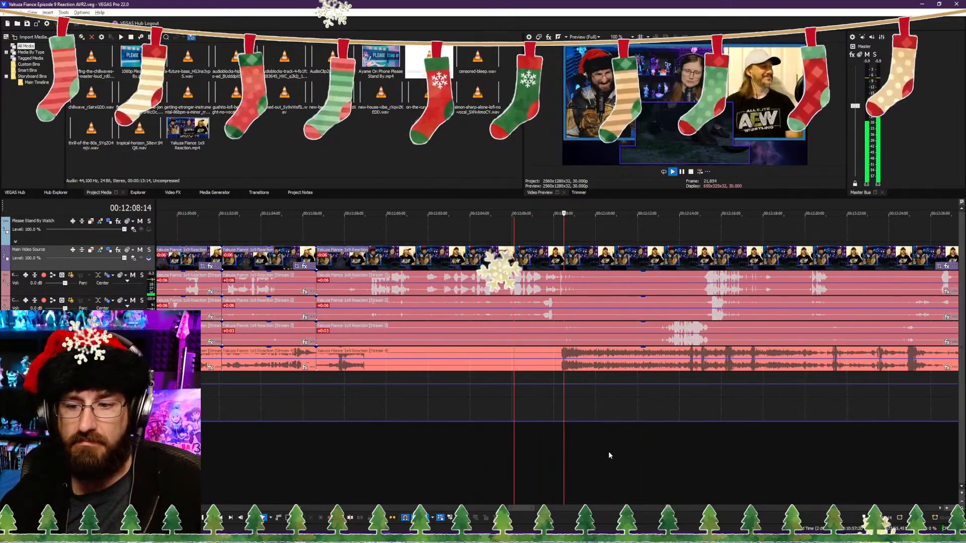
pyautogui.scroll(3, 590, 452)
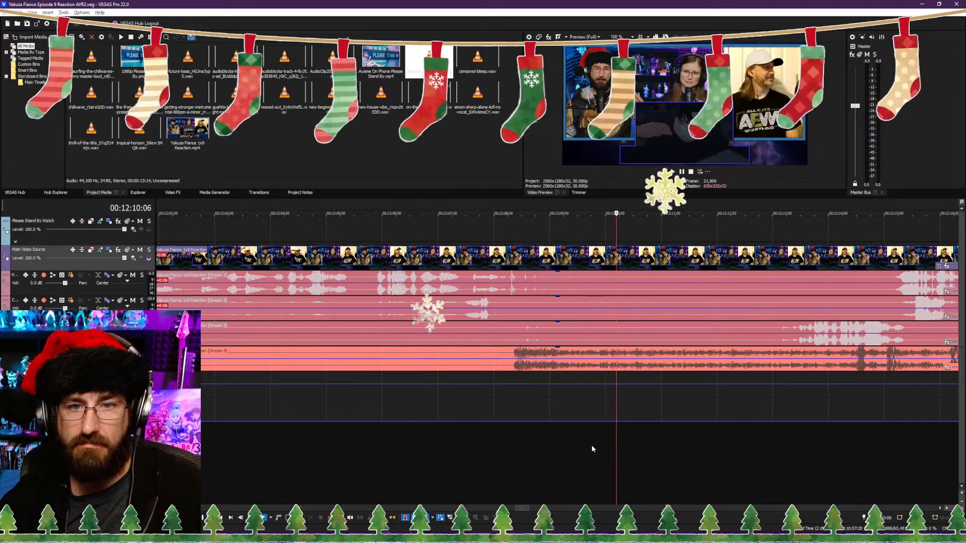
pyautogui.press('Return')
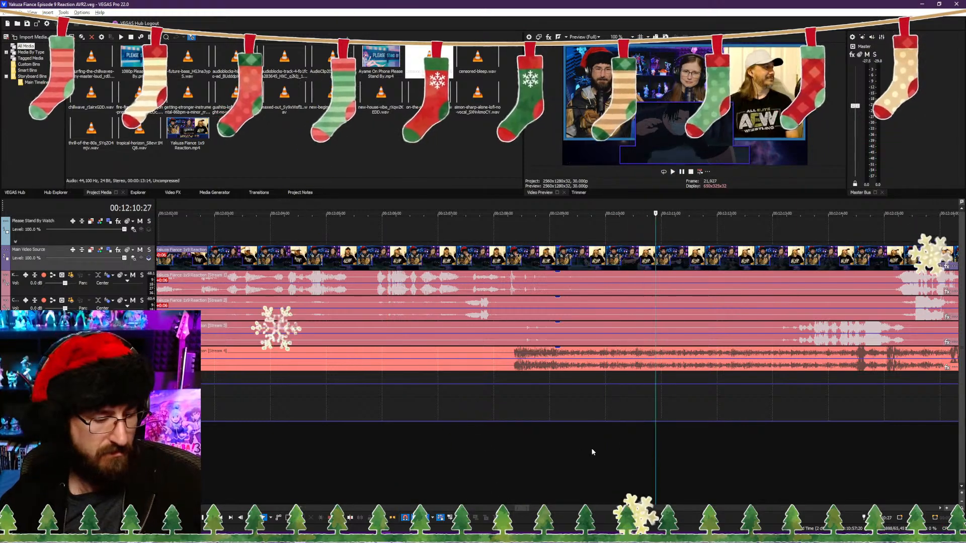
pyautogui.press('s')
# Step: Trim the following clip's start to a few frames before 00:12:11:28 and close the gap to the 00:12:10:27 cut
pyautogui.click(725, 468)
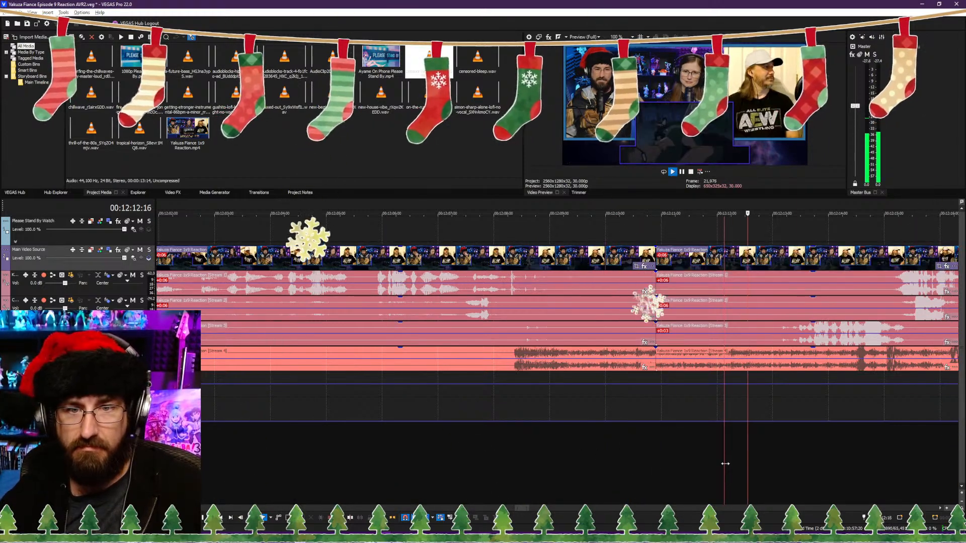
pyautogui.press('space')
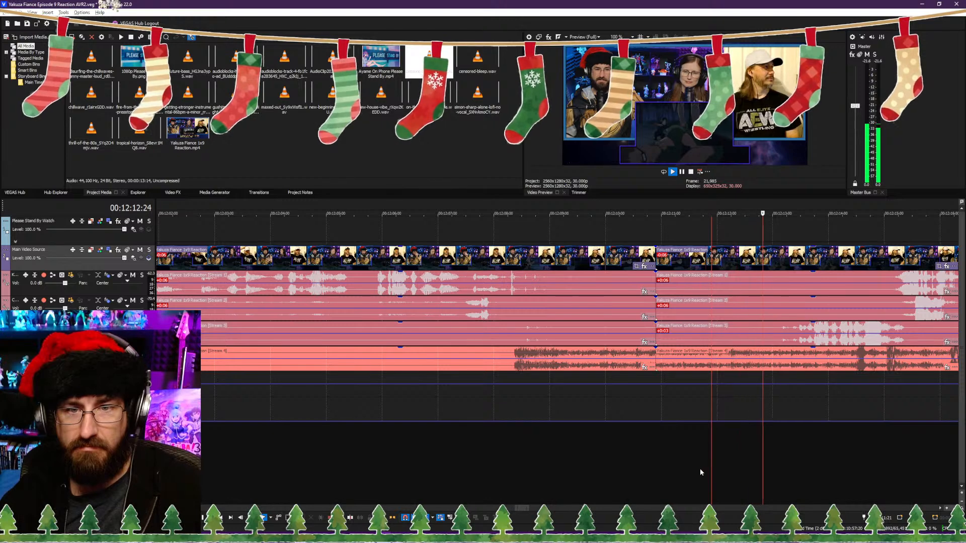
pyautogui.click(700, 469)
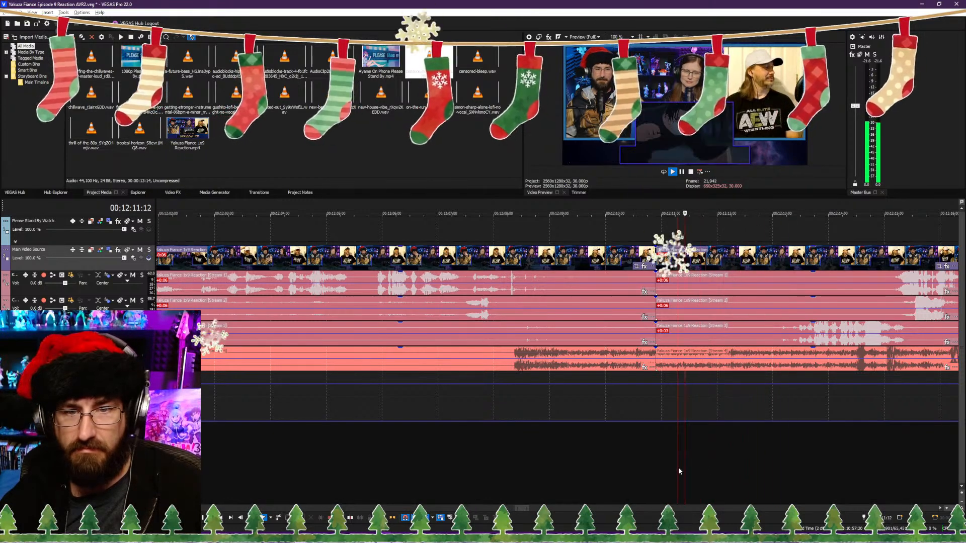
pyautogui.click(711, 468)
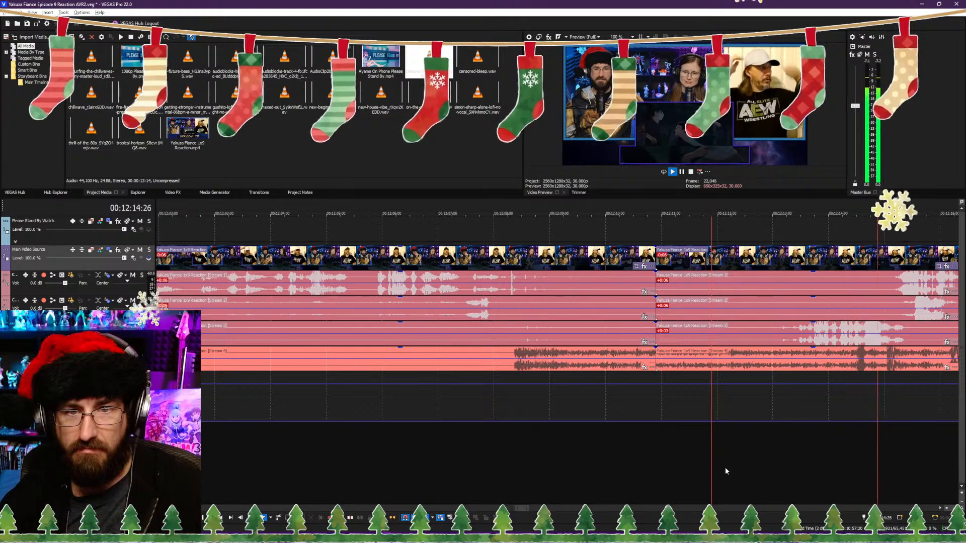
pyautogui.click(726, 470)
pyautogui.press('space')
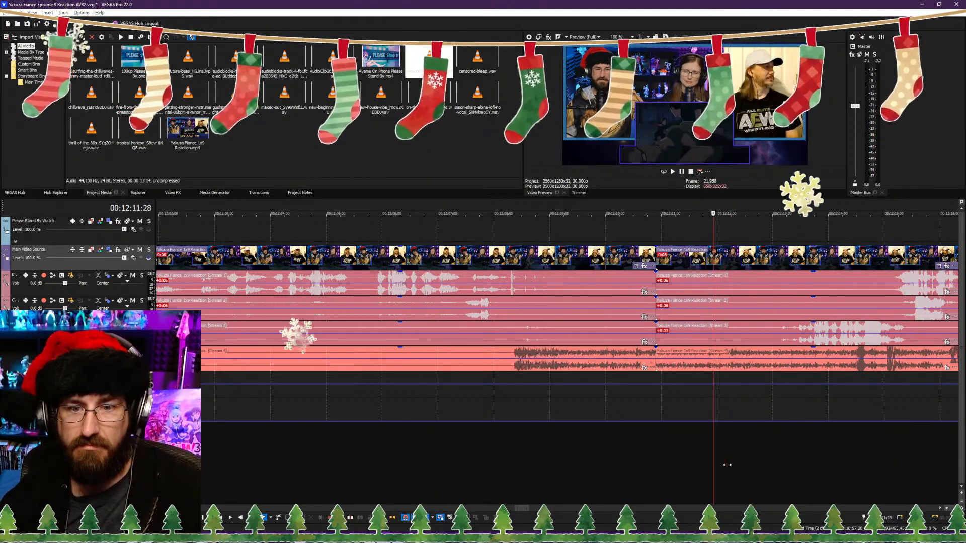
pyautogui.press('Left')
pyautogui.press('Left')
pyautogui.press('Left')
pyautogui.press('Left')
pyautogui.press('Left')
pyautogui.hotkey('alt', '[')
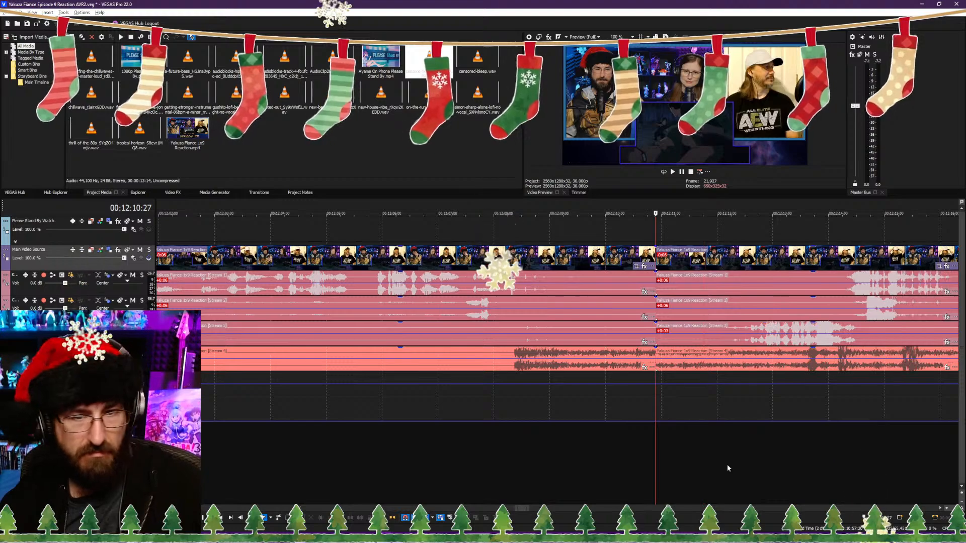
# Step: Play through the footage after the 00:12:10:27 cut and split the reaction video and its audio streams at 00:12:21:12
pyautogui.press('space')
pyautogui.scroll(-8, 670, 442)
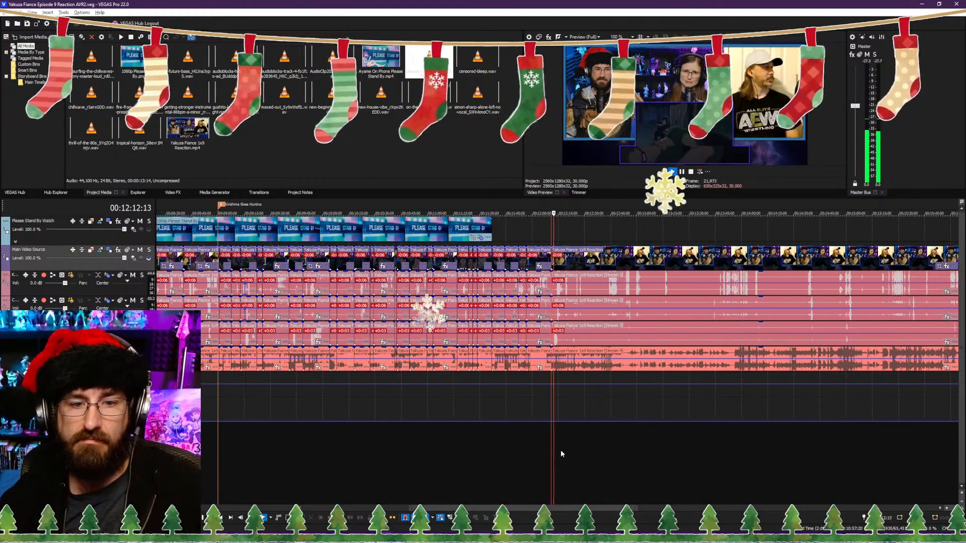
pyautogui.scroll(4, 574, 455)
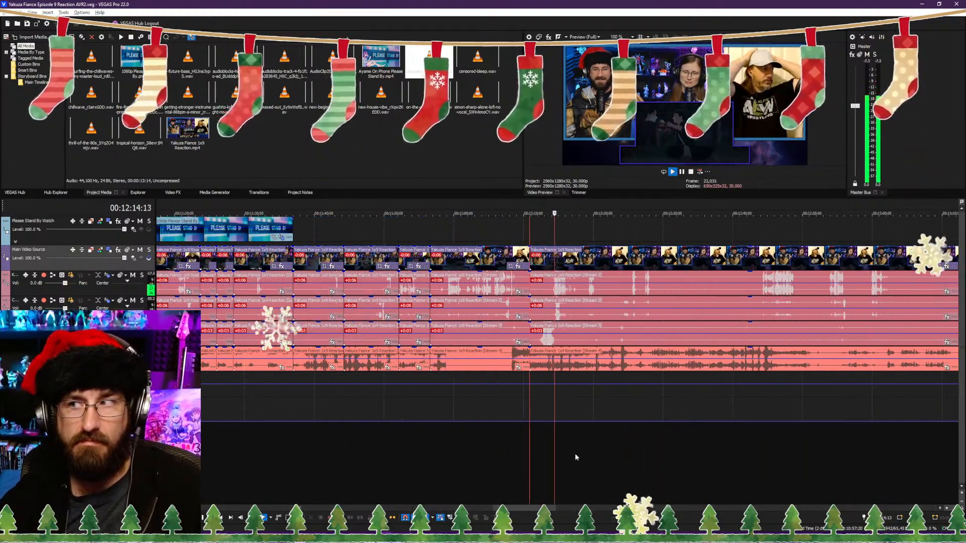
pyautogui.scroll(-5, 588, 448)
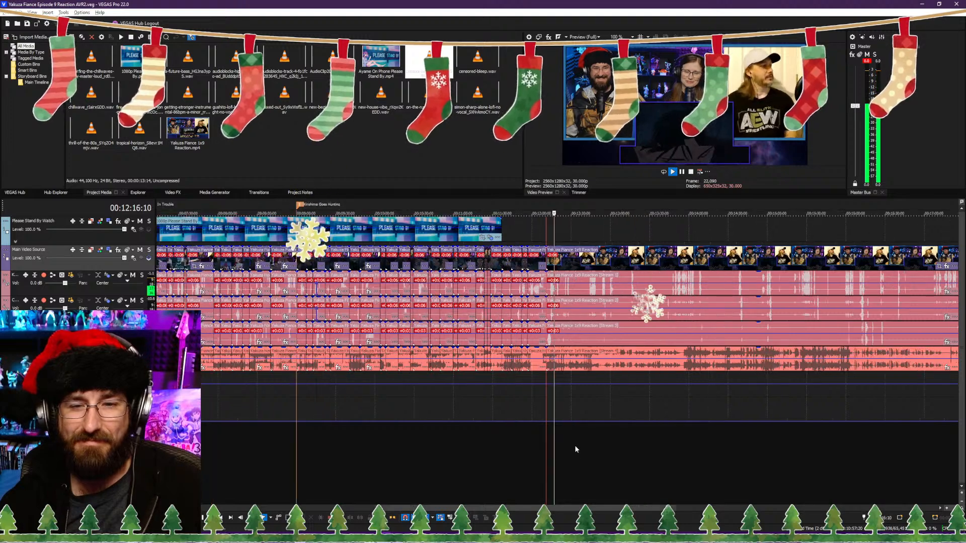
pyautogui.scroll(5, 576, 449)
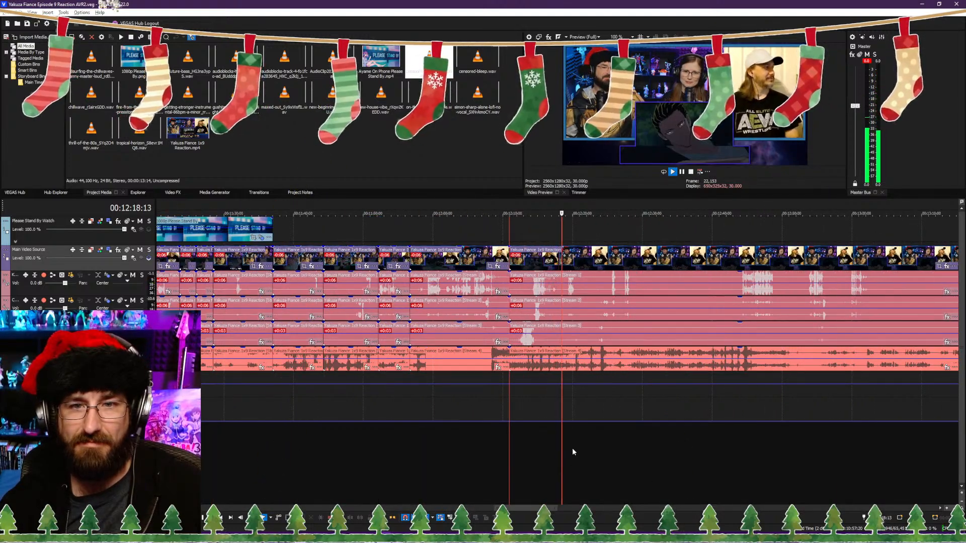
pyautogui.scroll(3, 572, 448)
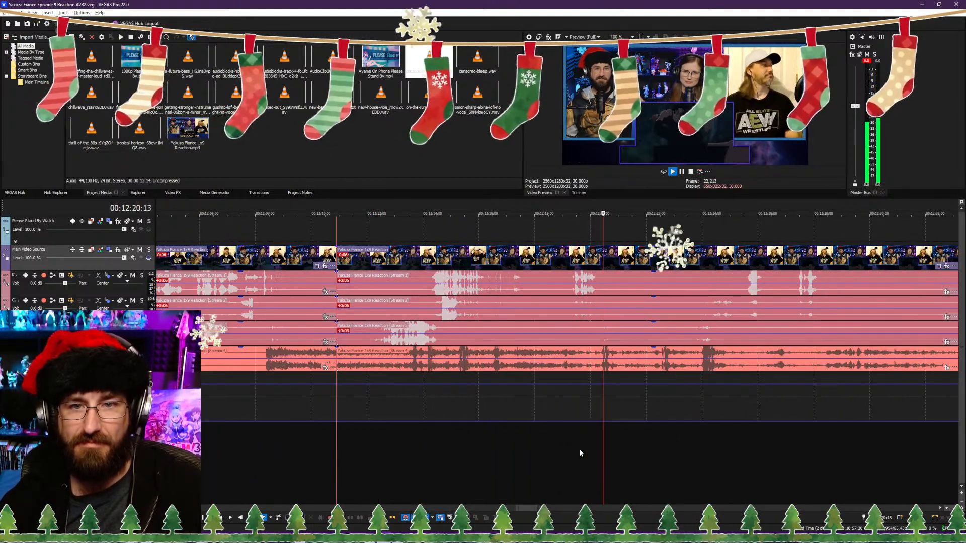
pyautogui.press('space')
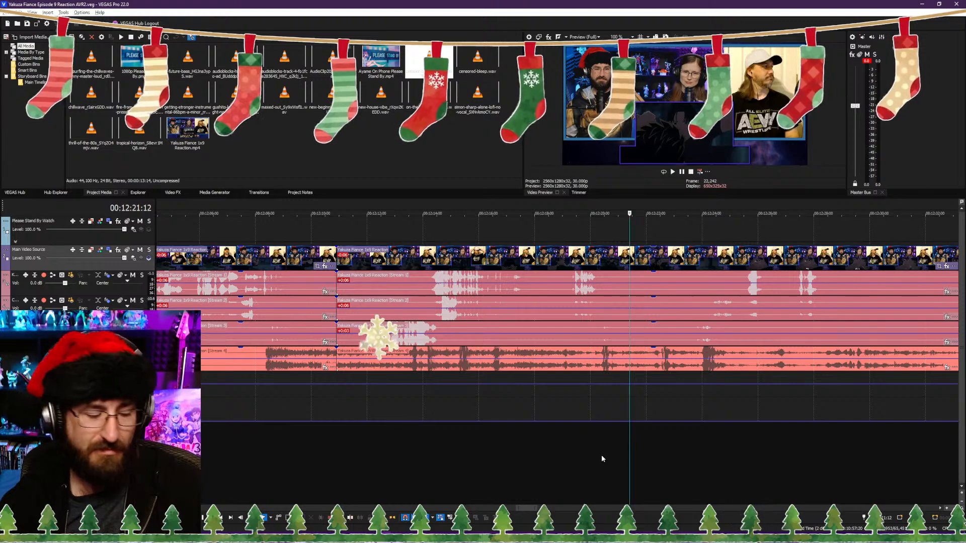
pyautogui.press('s')
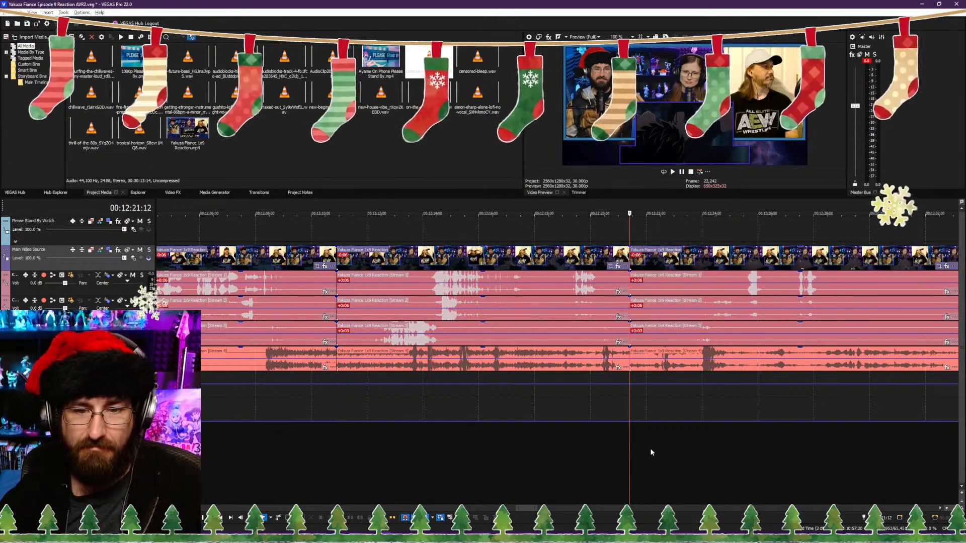
# Step: Trim the following clip's start to 00:12:22:04, close the gap to the 00:12:21:12 cut and play back the join
pyautogui.click(650, 449)
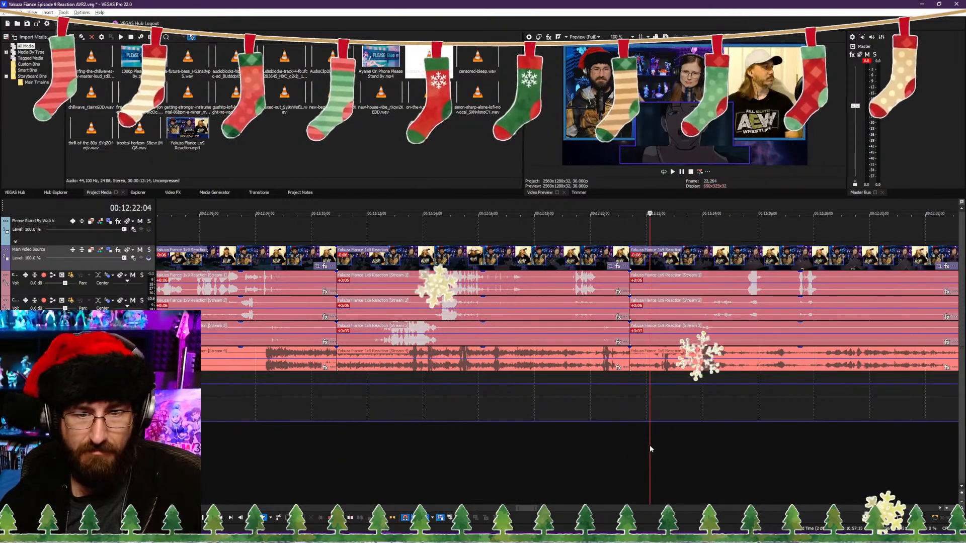
pyautogui.hotkey('alt', '[')
pyautogui.press('space')
pyautogui.click(616, 445)
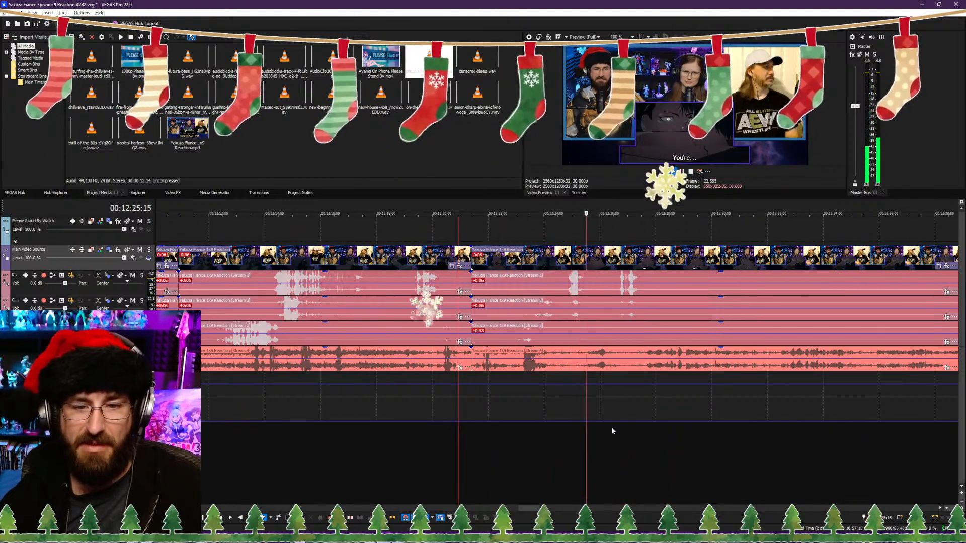
# Step: Continue through the footage and split the reaction video and its audio streams at 00:12:30:03
pyautogui.scroll(-3, 629, 429)
pyautogui.scroll(3, 632, 427)
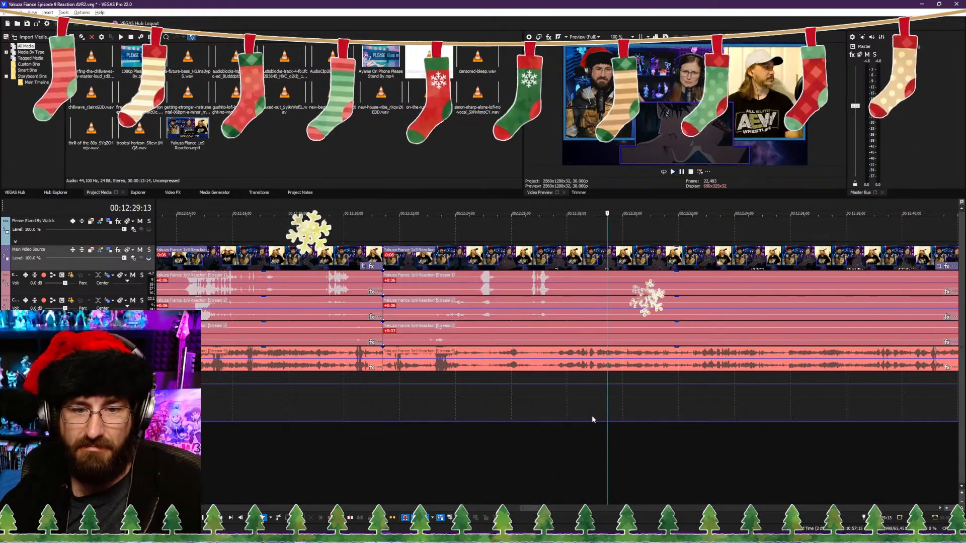
pyautogui.press('s')
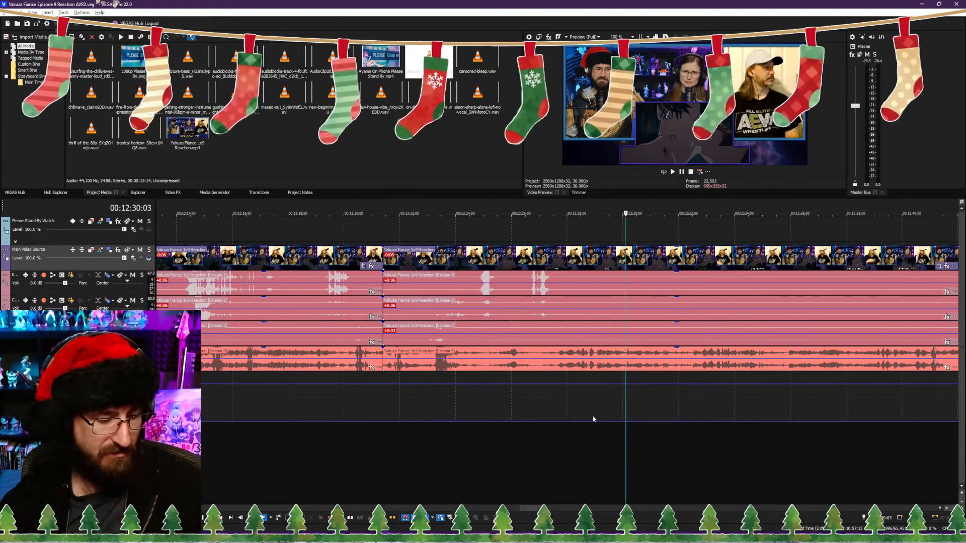
# Step: Play and step through the footage after the 00:12:30:03 cut, checking sections up to about 00:12:44 for the next trim point
pyautogui.scroll(-2, 669, 433)
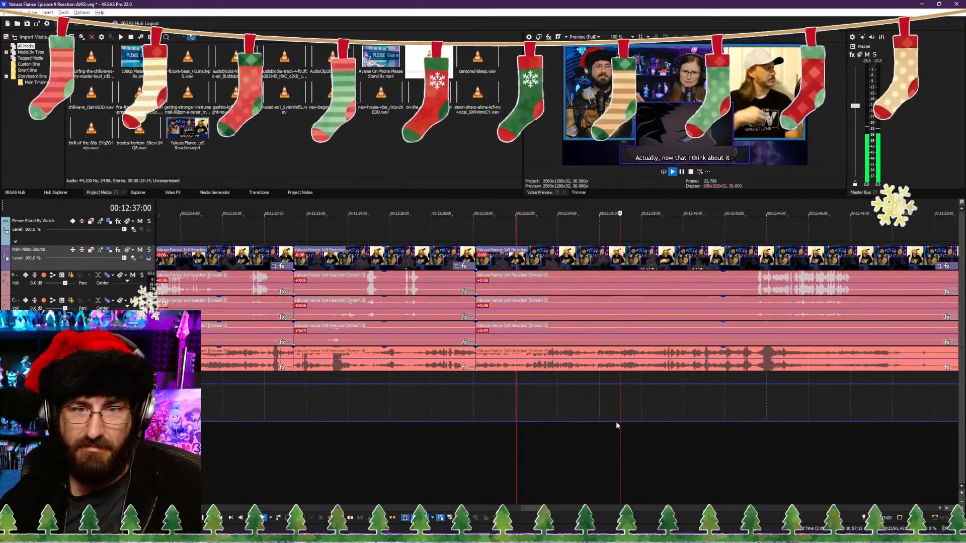
pyautogui.click(747, 429)
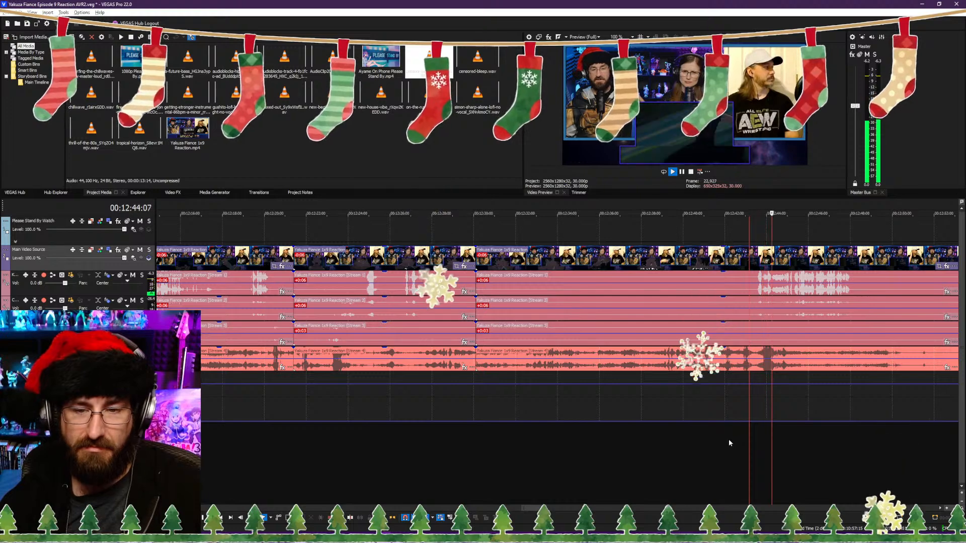
pyautogui.click(647, 454)
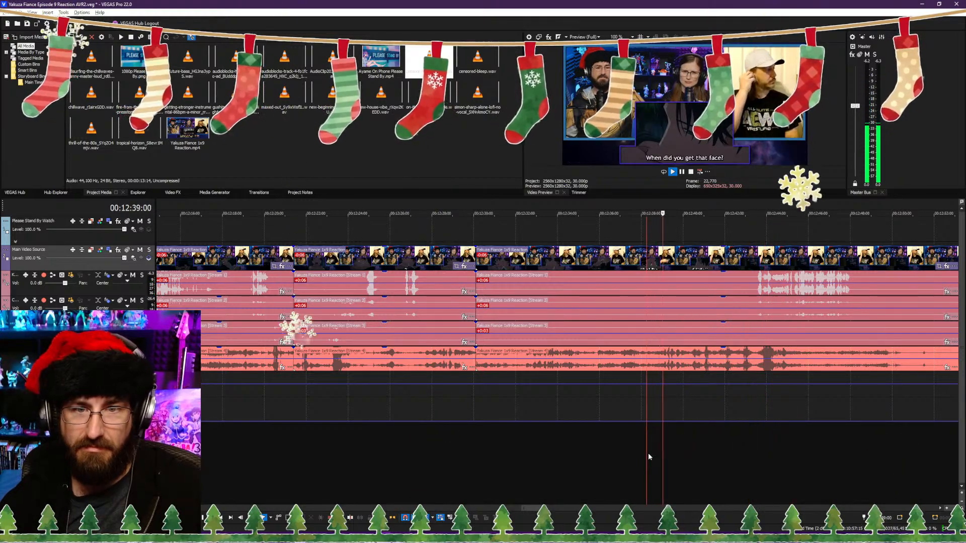
pyautogui.click(601, 458)
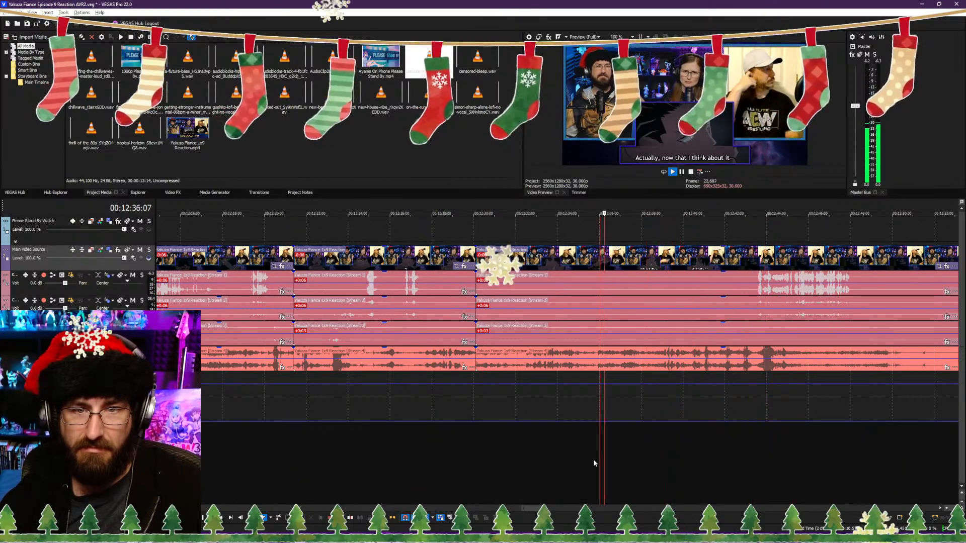
pyautogui.click(589, 462)
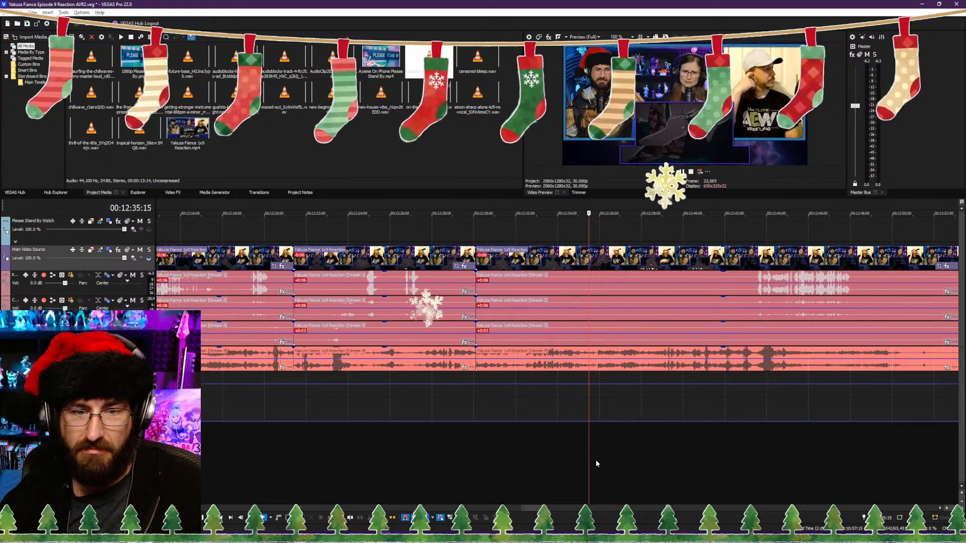
pyautogui.press('space')
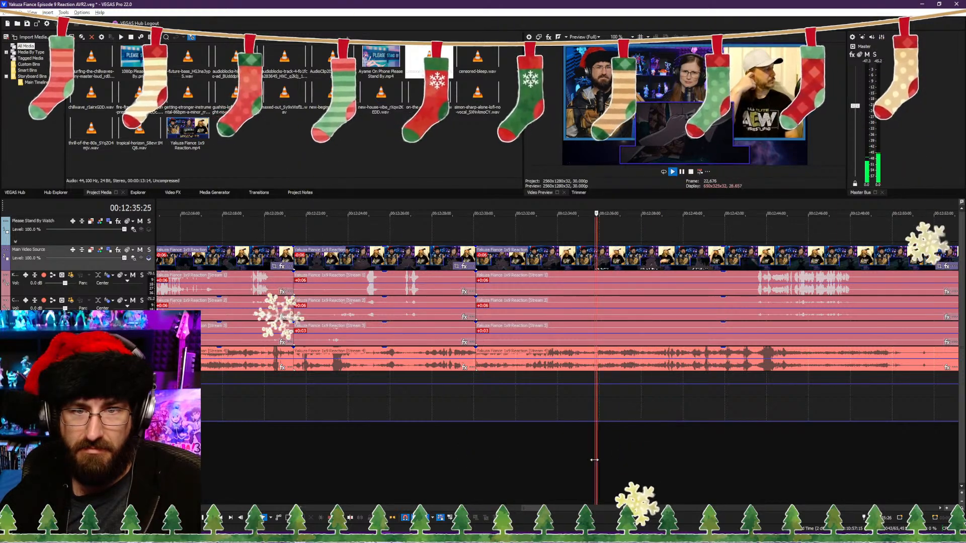
pyautogui.press('space')
pyautogui.press('Right')
pyautogui.press('Right')
pyautogui.press('Right')
pyautogui.press('Right')
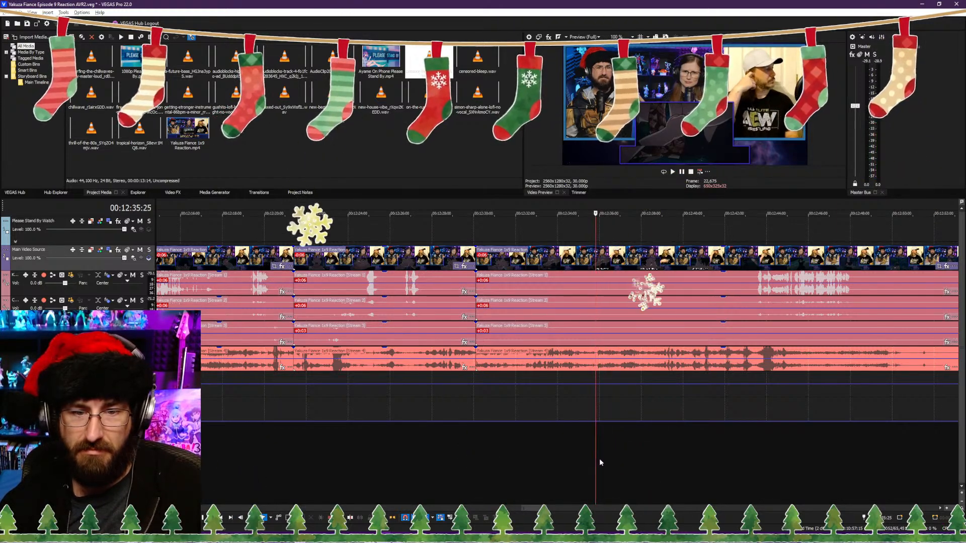
pyautogui.press('Left')
pyautogui.press('Left')
pyautogui.press('Left')
pyautogui.press('Left')
pyautogui.press('Left')
pyautogui.press('Left')
pyautogui.press('Left')
pyautogui.press('Left')
pyautogui.press('Left')
pyautogui.press('Left')
pyautogui.press('Left')
pyautogui.press('Left')
pyautogui.press('Left')
pyautogui.press('Left')
pyautogui.press('Left')
pyautogui.press('Left')
pyautogui.press('Left')
pyautogui.press('Left')
pyautogui.press('Left')
pyautogui.press('Left')
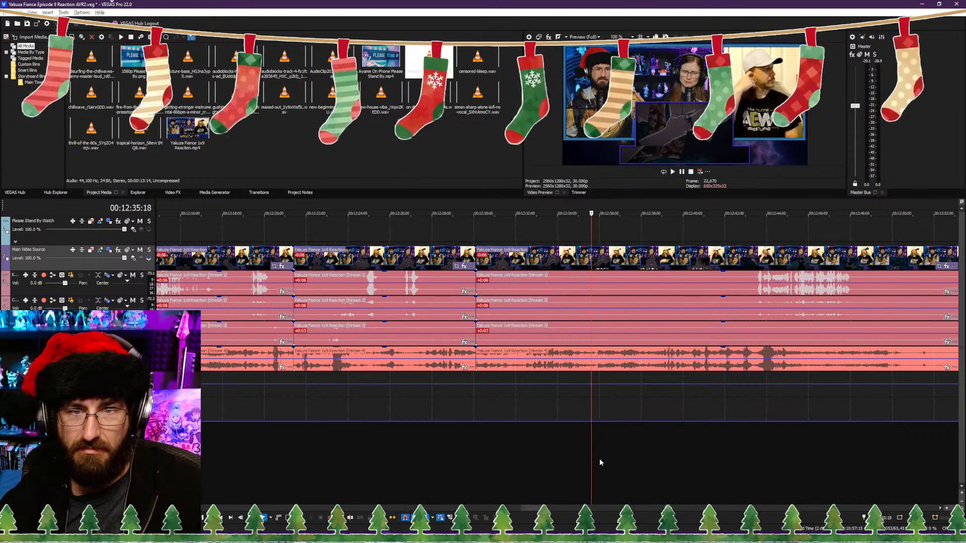
# Step: Trim the start of the clip after the 00:12:30:03 cut to about 00:12:32:07 and close the gap
pyautogui.click(474, 459)
pyautogui.press('space')
pyautogui.click(522, 463)
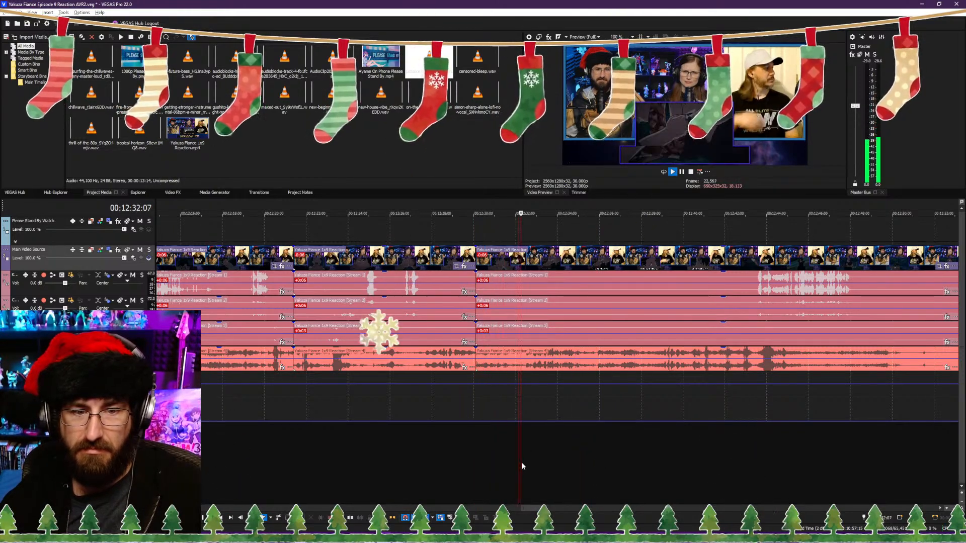
pyautogui.click(472, 457)
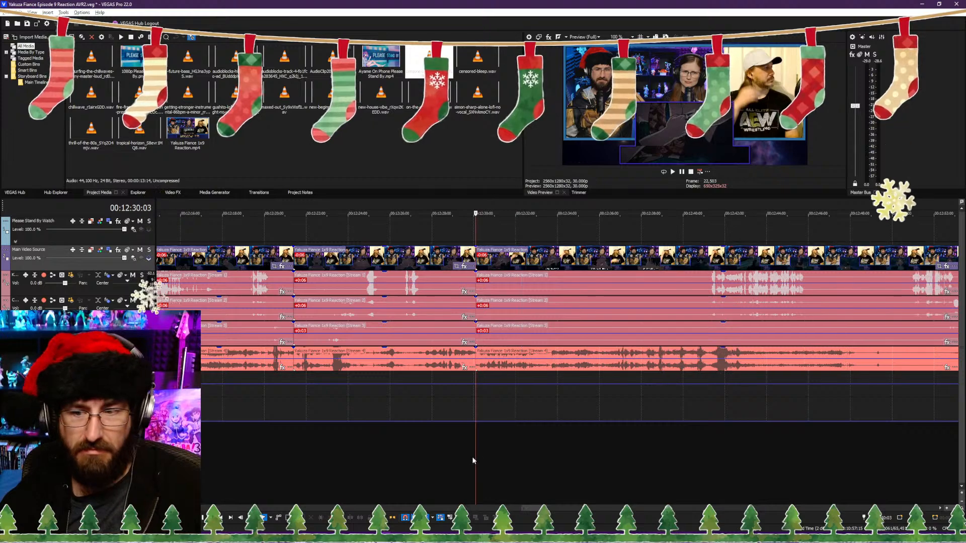
# Step: Play on from the 00:12:30:03 cut and split the reaction video and its audio streams at 00:12:33:05
pyautogui.press('space')
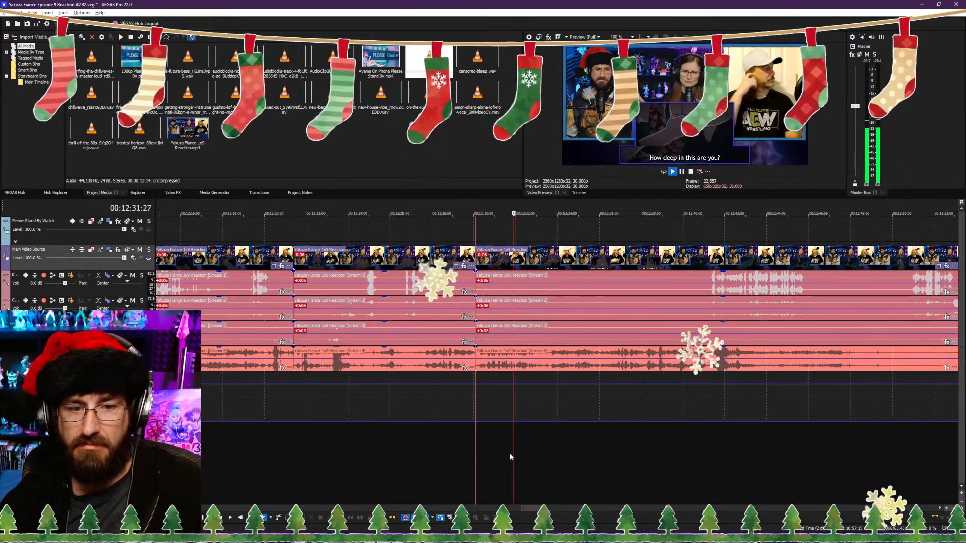
pyautogui.press('space')
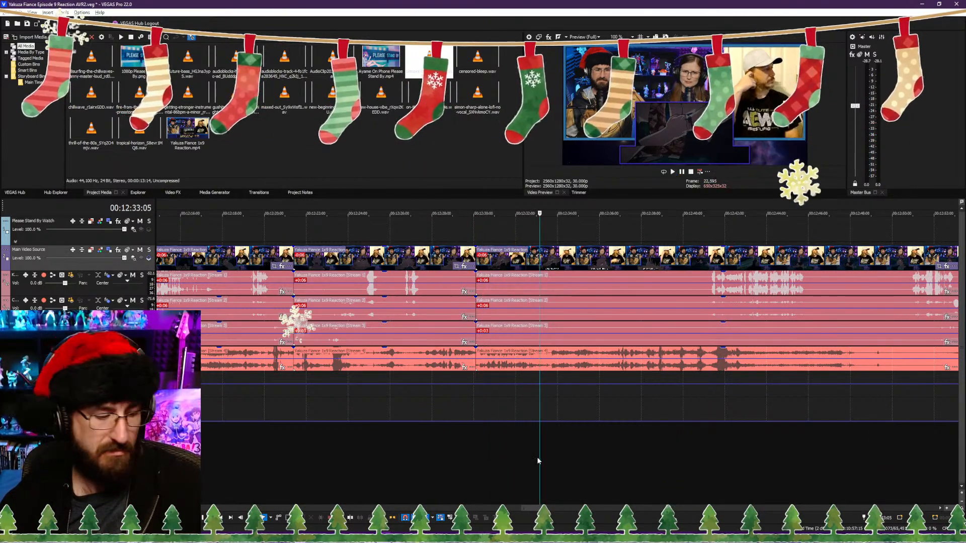
pyautogui.press('s')
# Step: Trim the following clip's start to about 00:12:33:20 and close the gap to the 00:12:33:05 cut
pyautogui.click(551, 466)
pyautogui.click(550, 467)
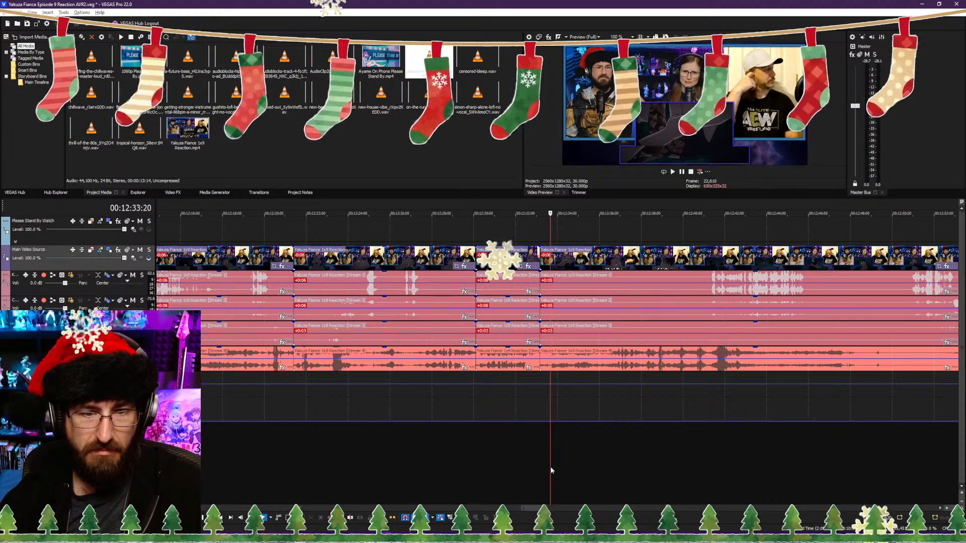
pyautogui.doubleClick(549, 468)
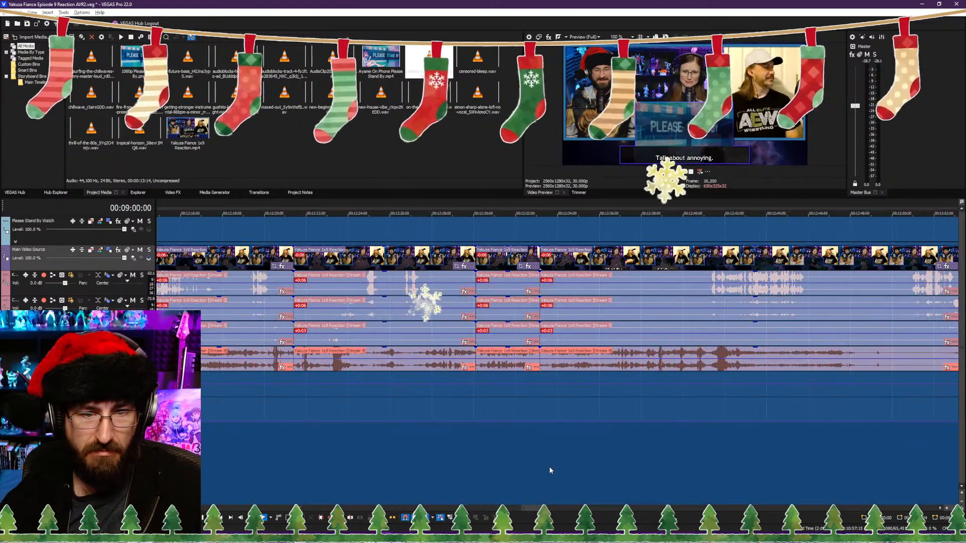
pyautogui.click(550, 381)
pyautogui.hotkey('alt', '[')
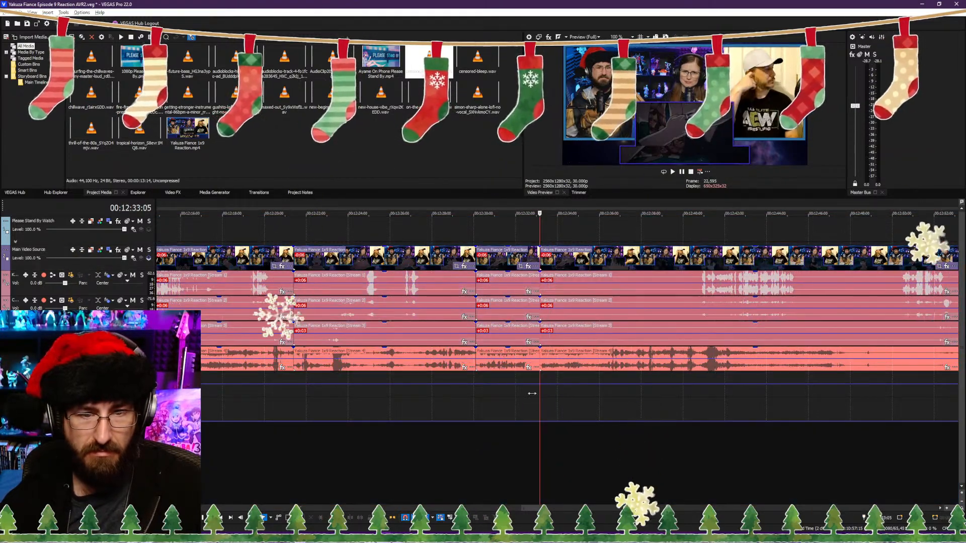
# Step: Play back the join, review the following footage and split the reaction video and its audio streams at 00:12:46:03
pyautogui.click(534, 452)
pyautogui.press('space')
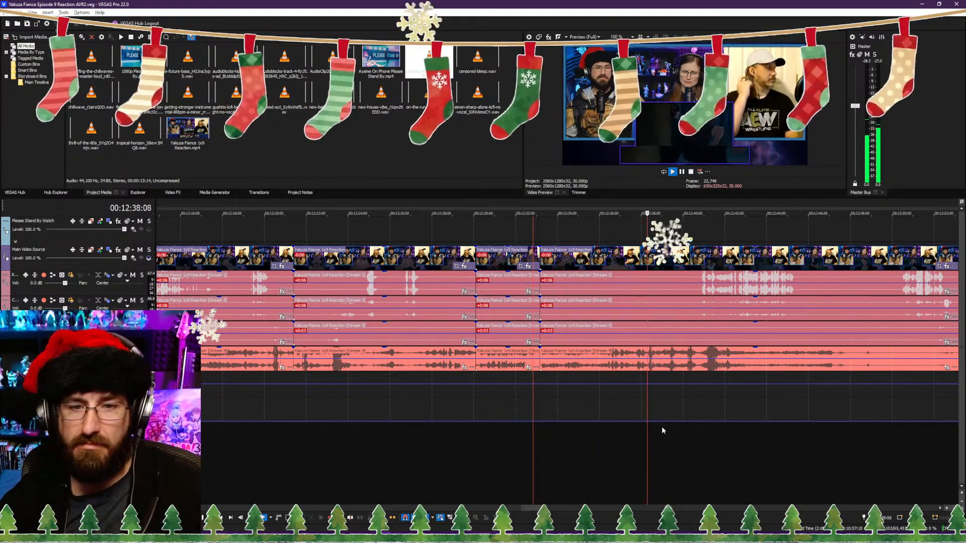
pyautogui.click(691, 431)
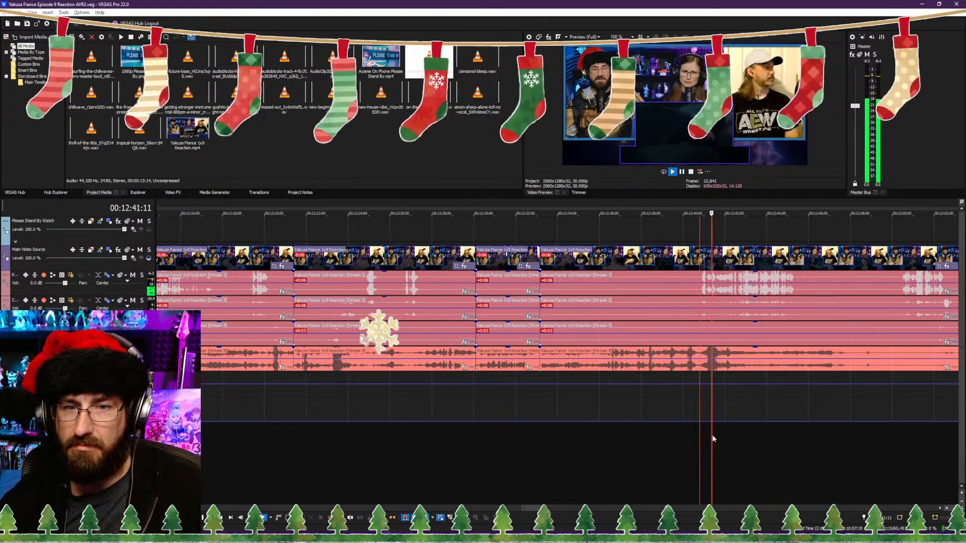
pyautogui.scroll(-4, 712, 436)
pyautogui.click(564, 424)
pyautogui.scroll(6, 575, 424)
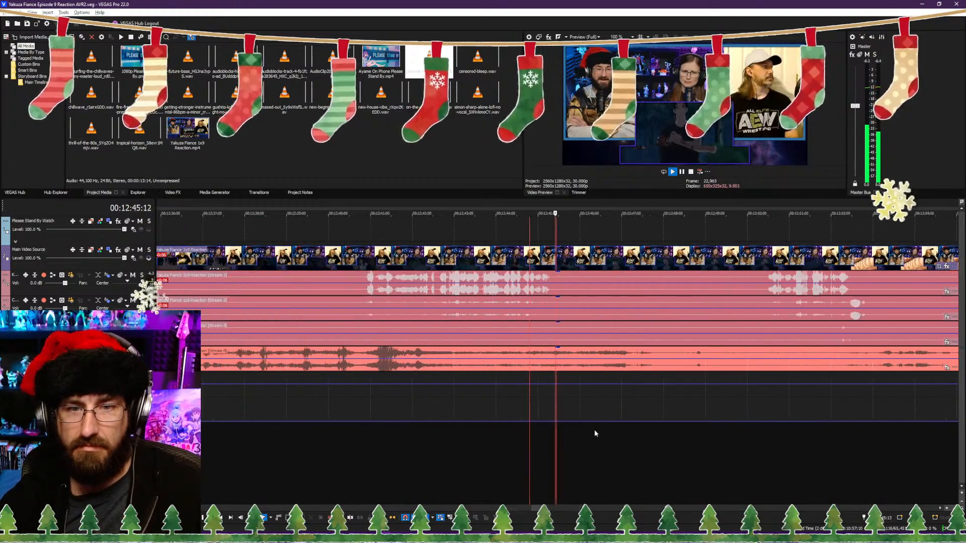
pyautogui.scroll(2, 594, 435)
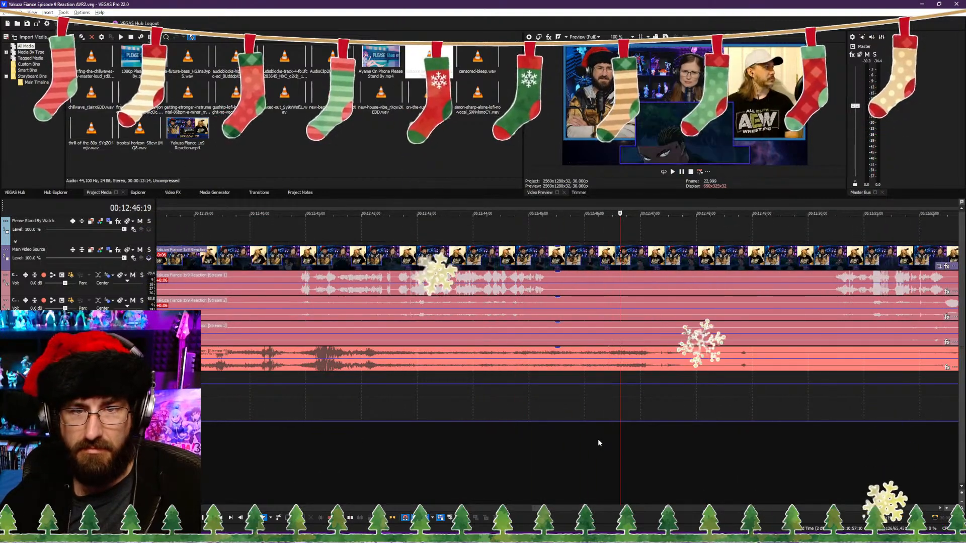
pyautogui.click(591, 446)
pyautogui.press('space')
pyautogui.press('s')
# Step: Trim the following clip's start to 00:12:49:22, close the gap to the 00:12:46:03 cut and save the project
pyautogui.click(793, 448)
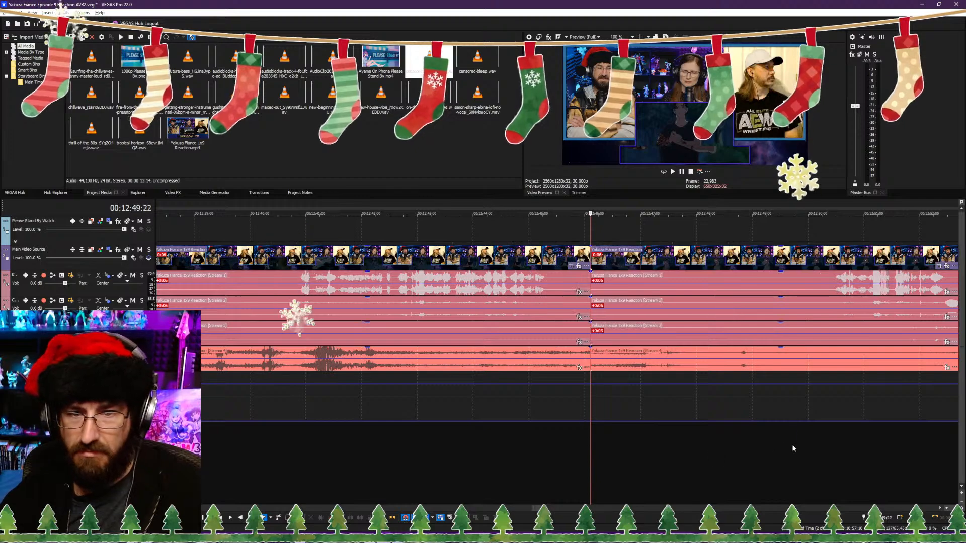
pyautogui.press('space')
pyautogui.scroll(-4, 689, 448)
pyautogui.scroll(4, 654, 443)
pyautogui.press('space')
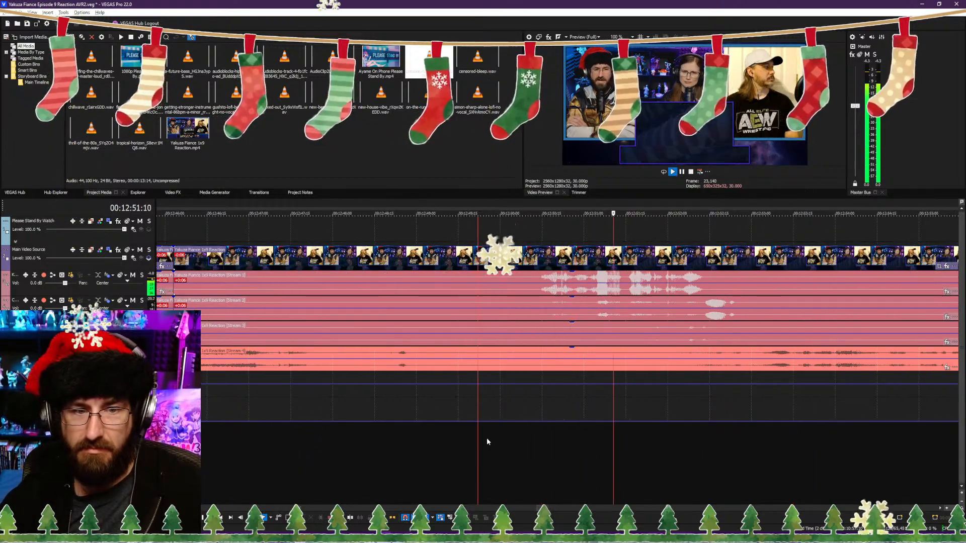
pyautogui.hotkey('alt', '[')
pyautogui.scroll(-4, 473, 448)
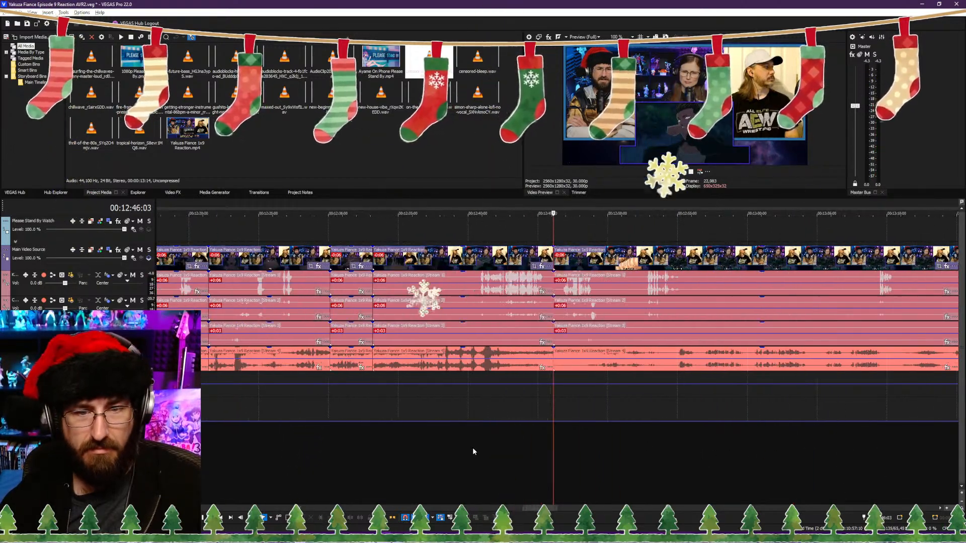
pyautogui.hotkey('ctrl', 's')
# Step: Play back the footage after the 00:12:46:03 cut and place a marker at 00:12:50:00
pyautogui.press('space')
pyautogui.scroll(-2, 579, 448)
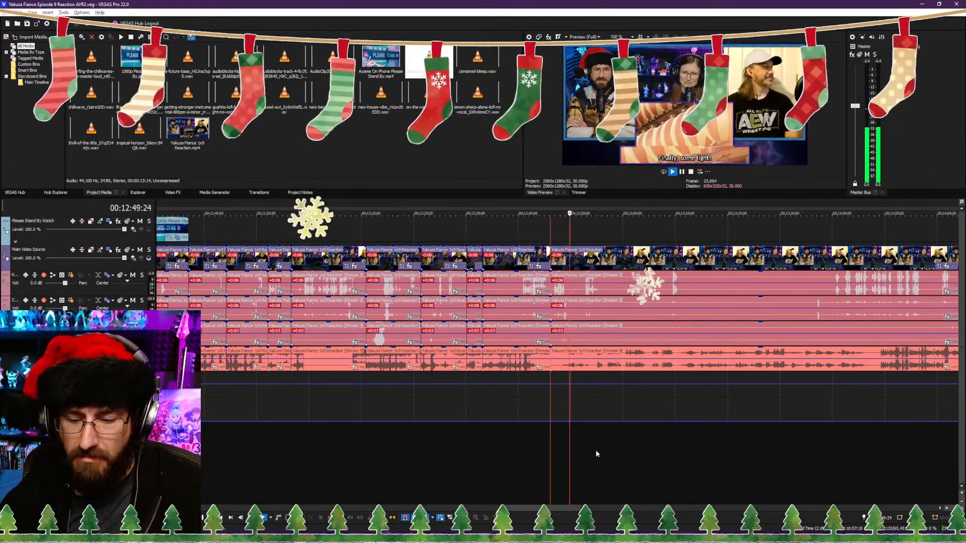
pyautogui.scroll(-2, 604, 439)
pyautogui.scroll(6, 604, 436)
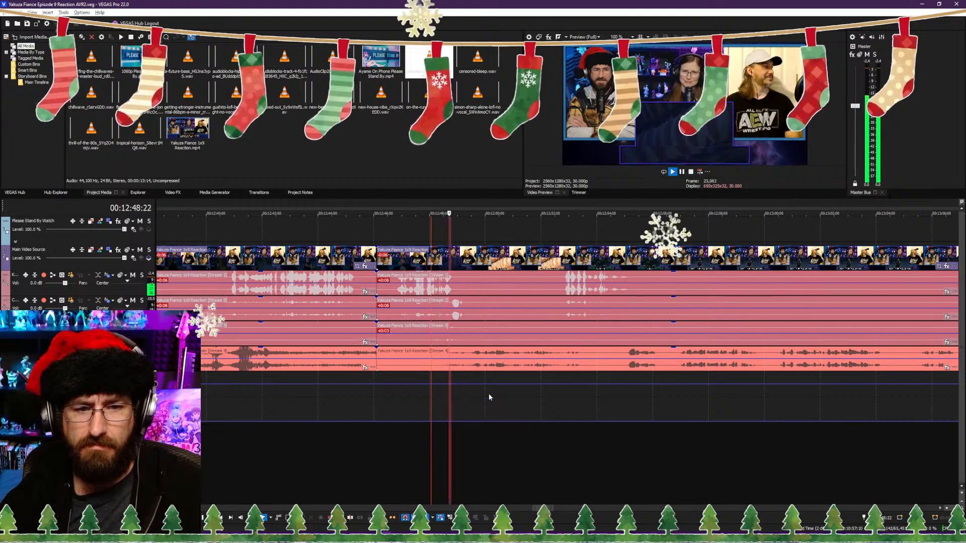
pyautogui.scroll(2, 519, 375)
pyautogui.scroll(1, 533, 375)
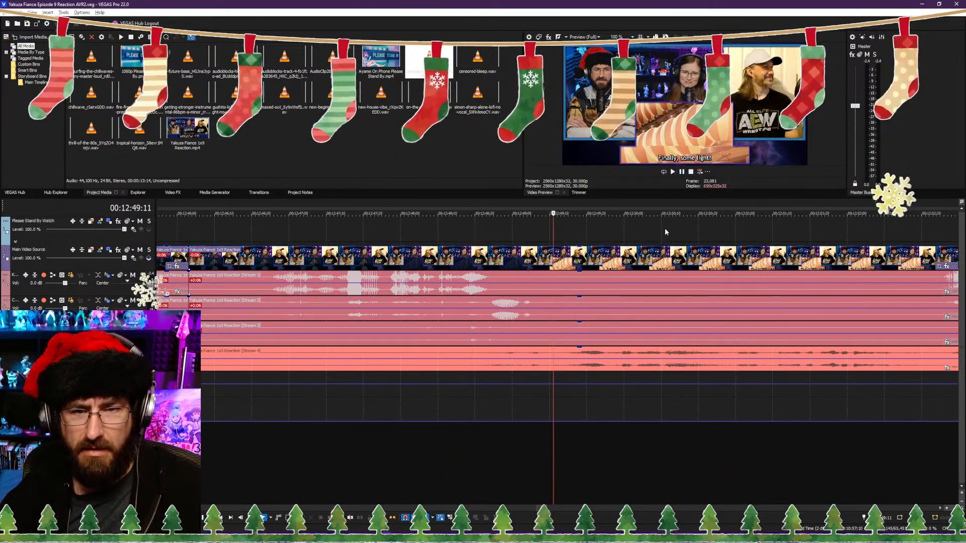
pyautogui.click(624, 224)
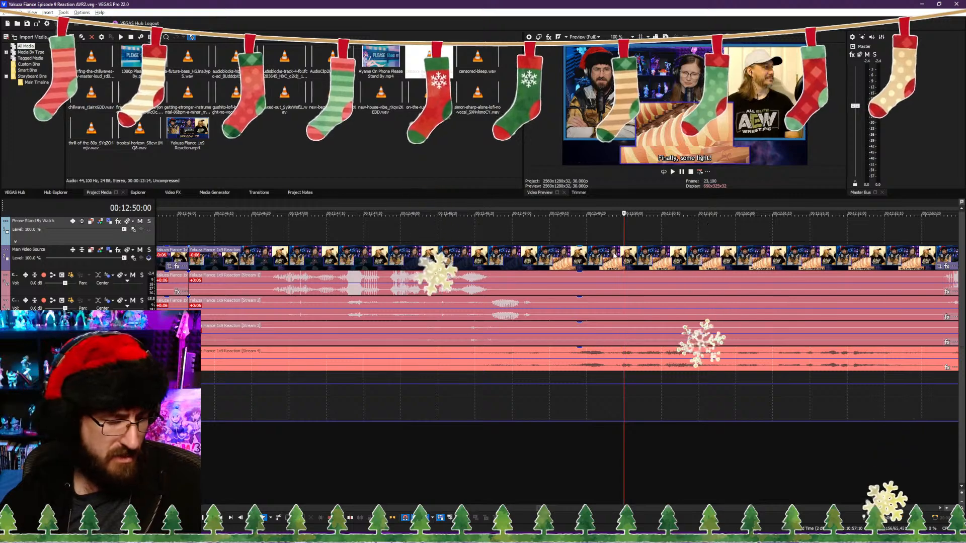
# Step: Extend the end of the Please Stand By overlay to the 00:12:50:00 marker
pyautogui.scroll(-10, 502, 396)
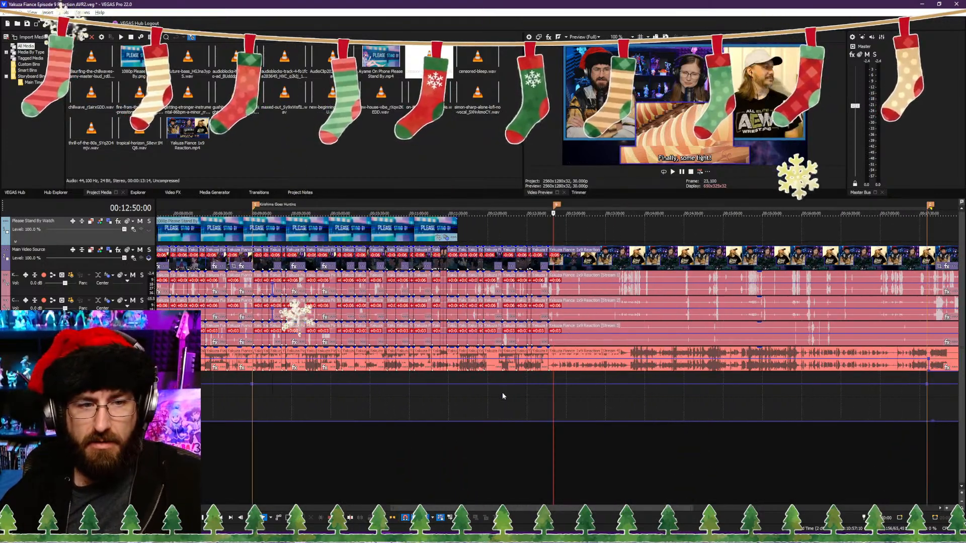
pyautogui.scroll(-3, 502, 396)
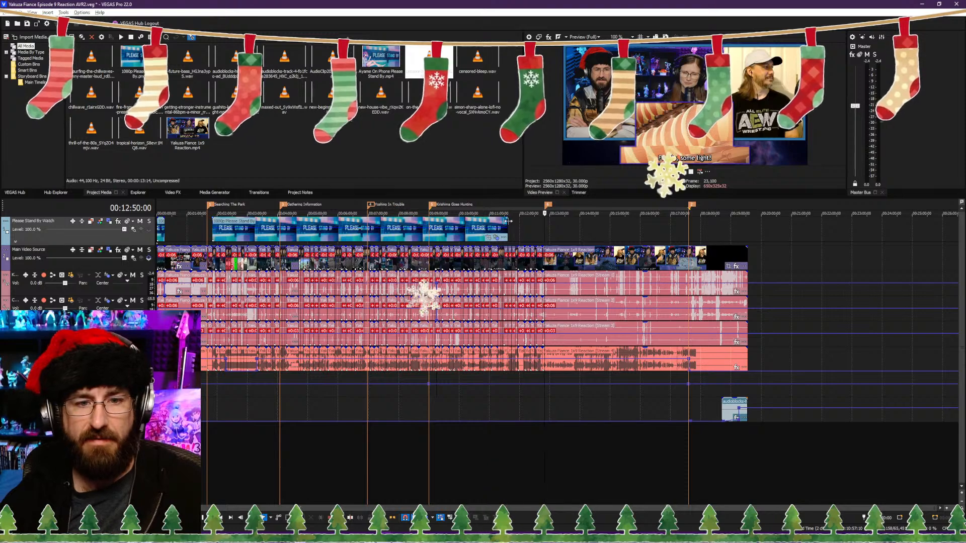
pyautogui.moveTo(508, 220); pyautogui.dragTo(544, 220)
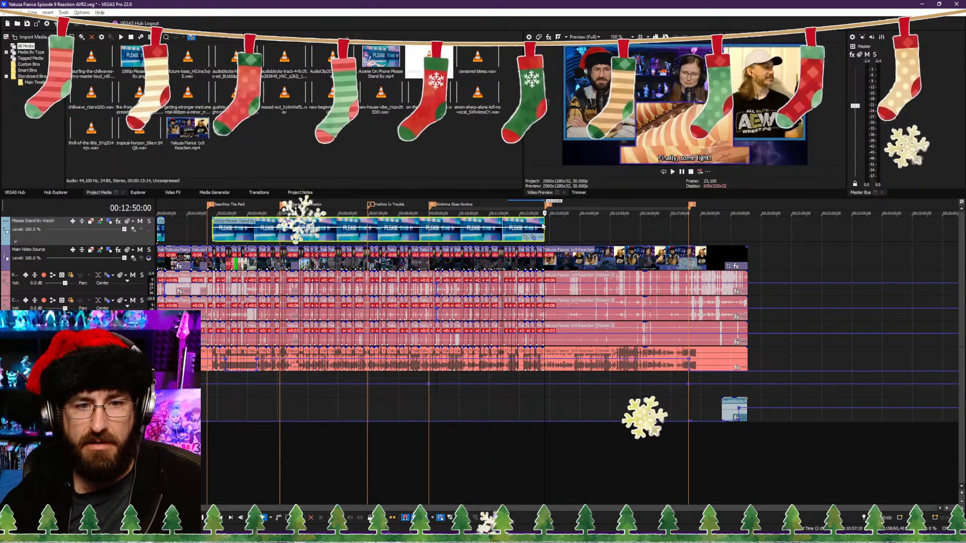
# Step: Check the extended Please Stand By overlay against the reaction video, including its end at the 00:12:50:00 marker and the footage after it
pyautogui.click(478, 225)
pyautogui.scroll(2, 507, 278)
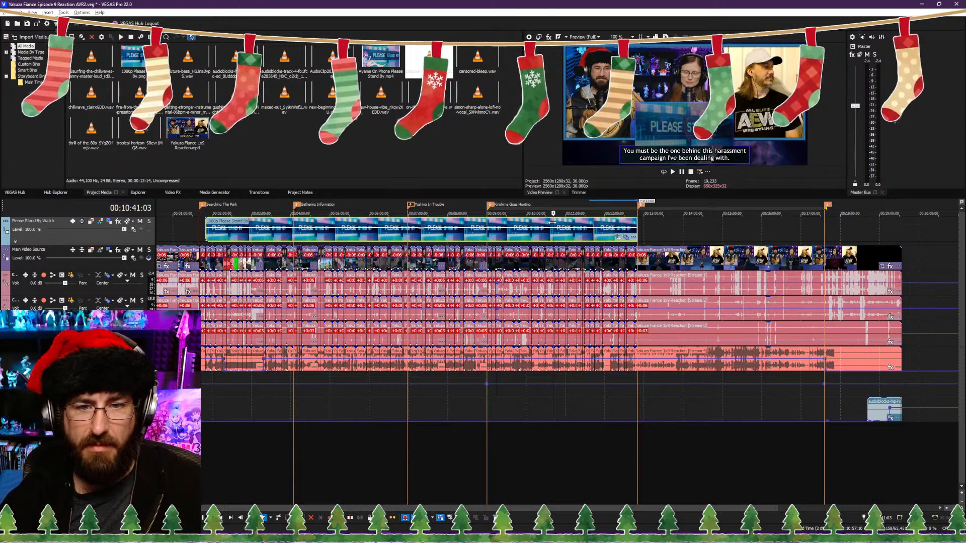
pyautogui.click(638, 228)
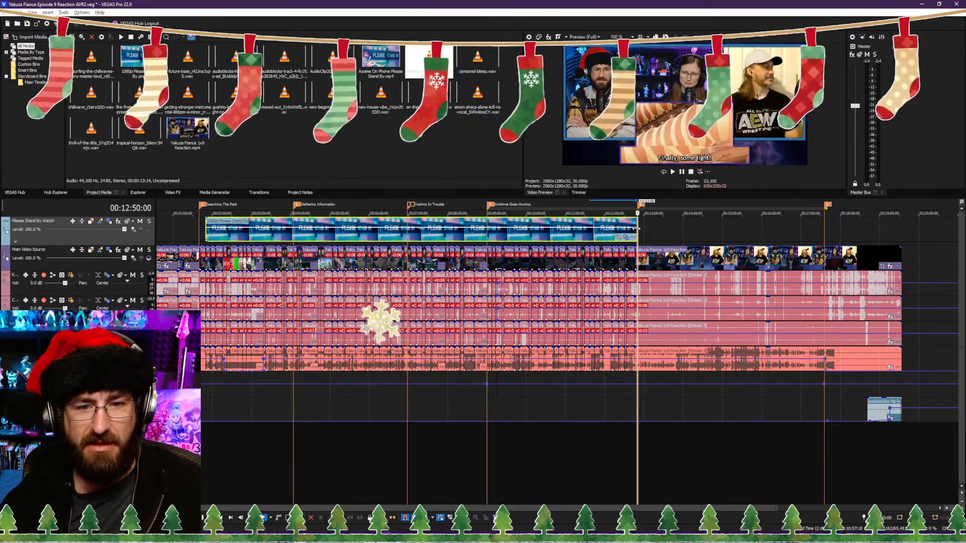
pyautogui.click(554, 250)
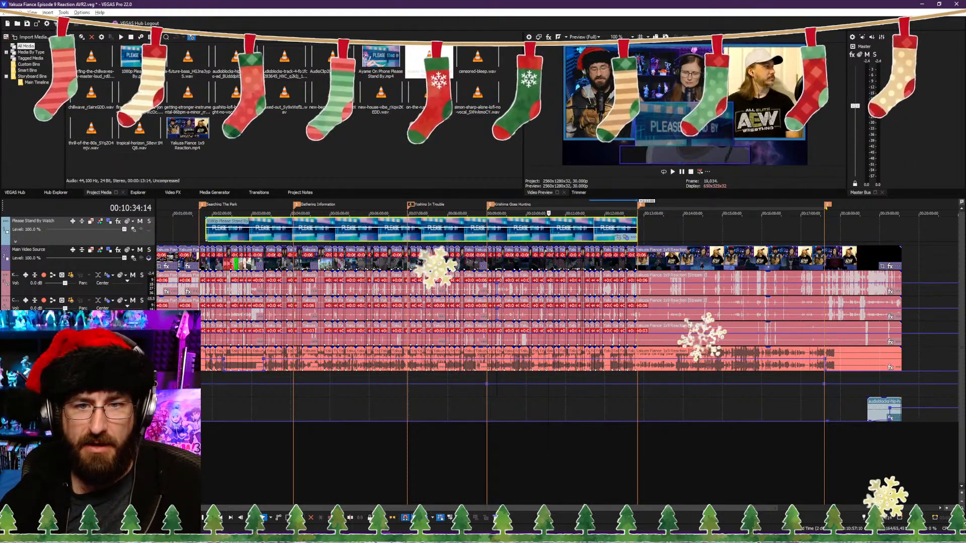
pyautogui.scroll(3, 572, 319)
pyautogui.scroll(2, 572, 319)
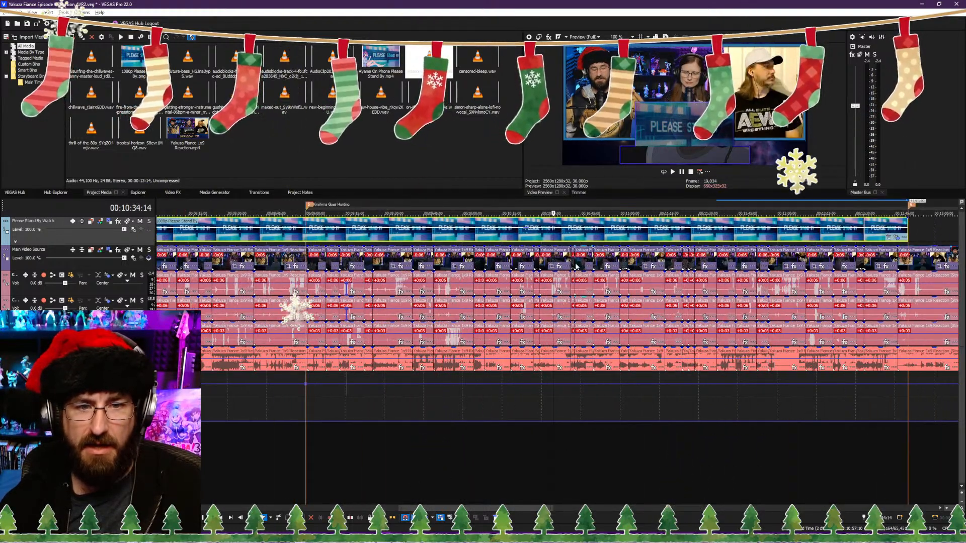
pyautogui.moveTo(554, 213); pyautogui.dragTo(643, 213)
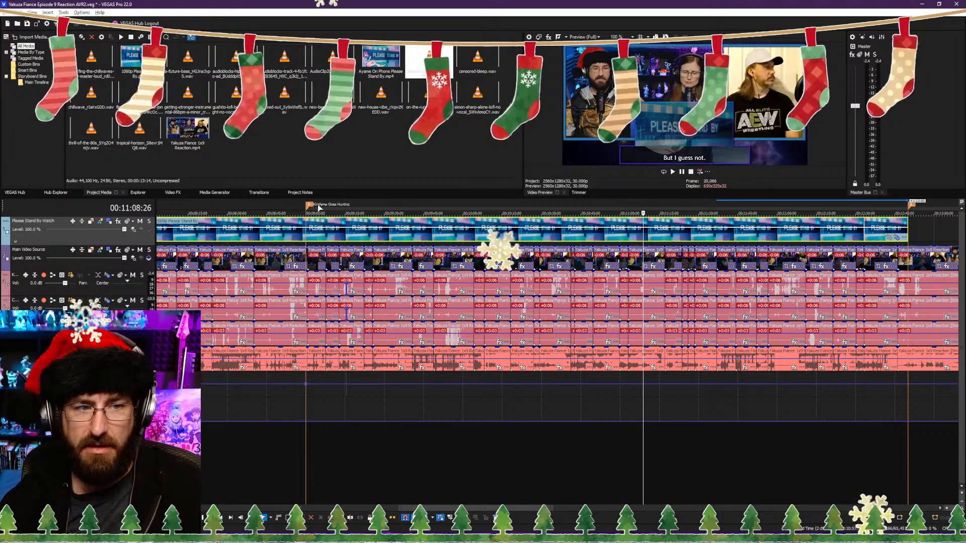
pyautogui.scroll(-5, 582, 271)
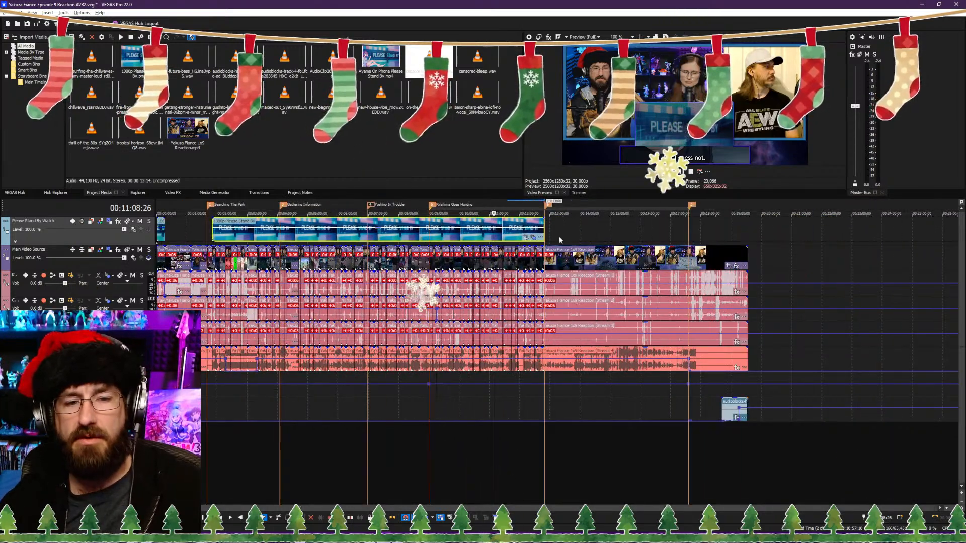
pyautogui.click(552, 233)
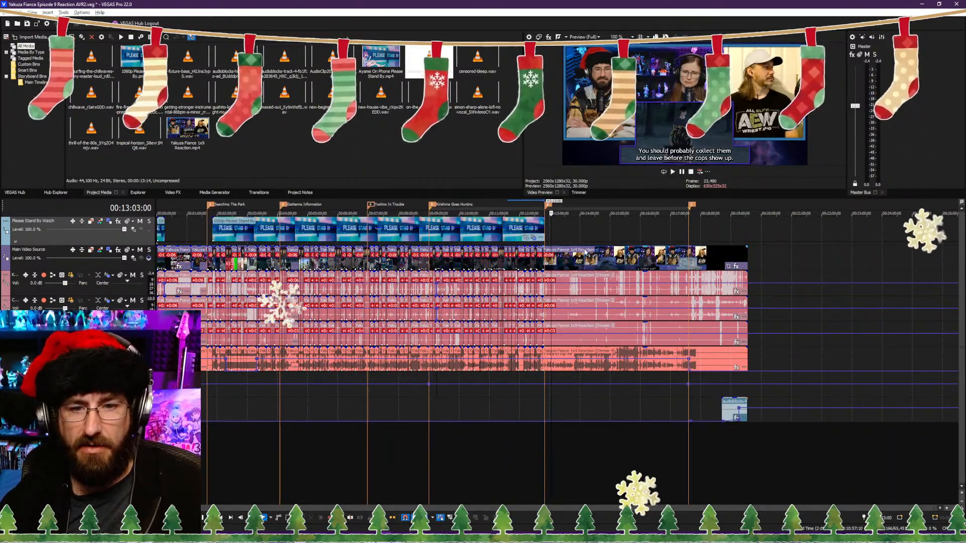
pyautogui.scroll(1, 644, 306)
pyautogui.scroll(1, 590, 287)
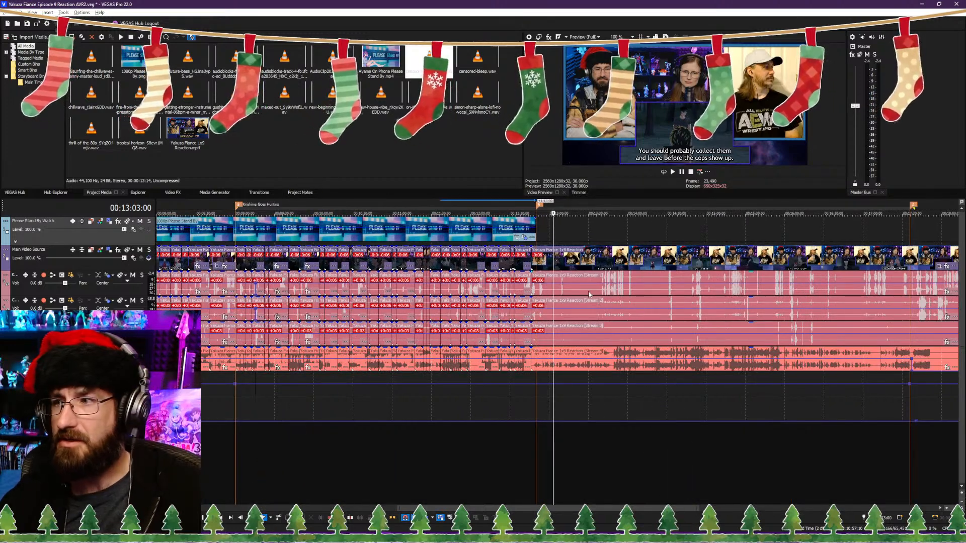
pyautogui.click(535, 237)
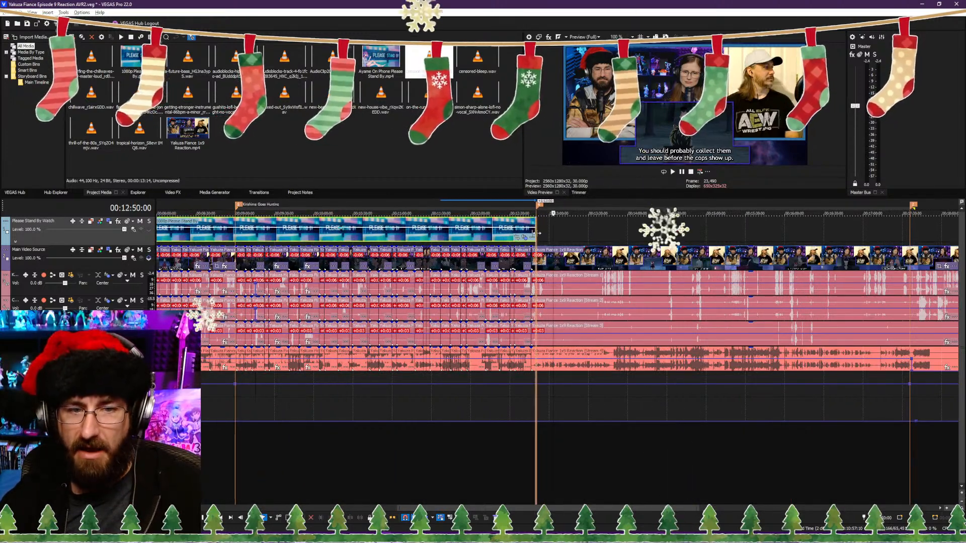
pyautogui.scroll(-2, 639, 334)
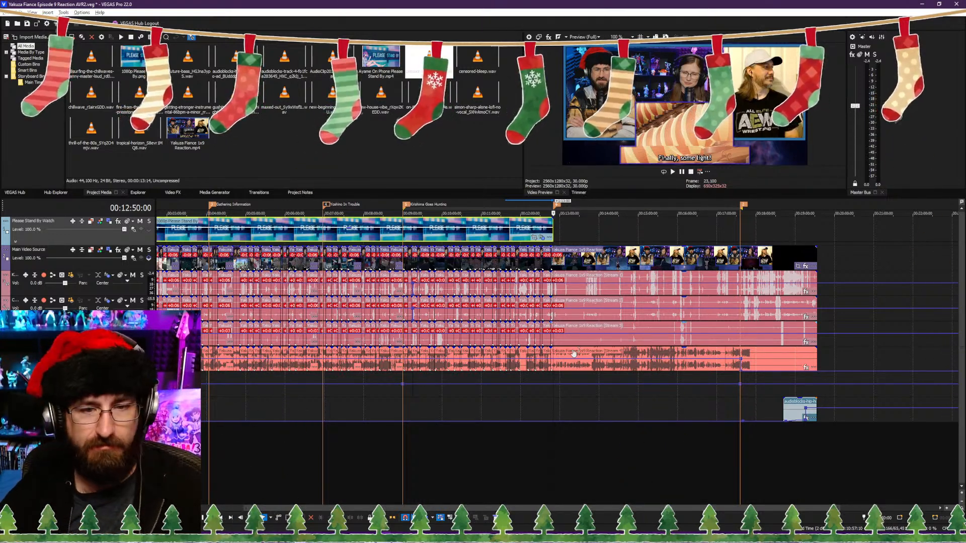
# Step: Play across the end of the overlay and split the reaction video and its audio streams at 00:12:56:08
pyautogui.scroll(7, 574, 354)
pyautogui.click(534, 439)
pyautogui.press('space')
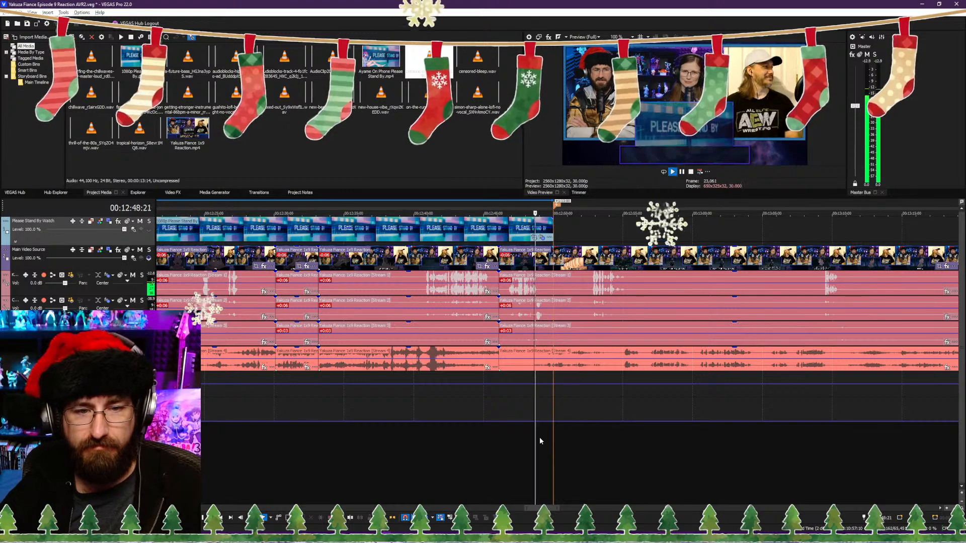
pyautogui.scroll(5, 592, 440)
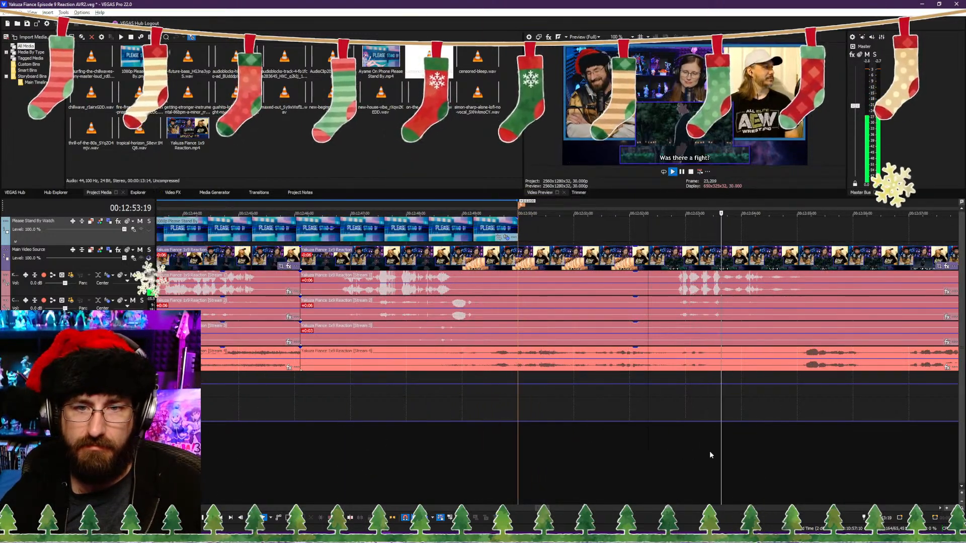
pyautogui.scroll(-3, 568, 438)
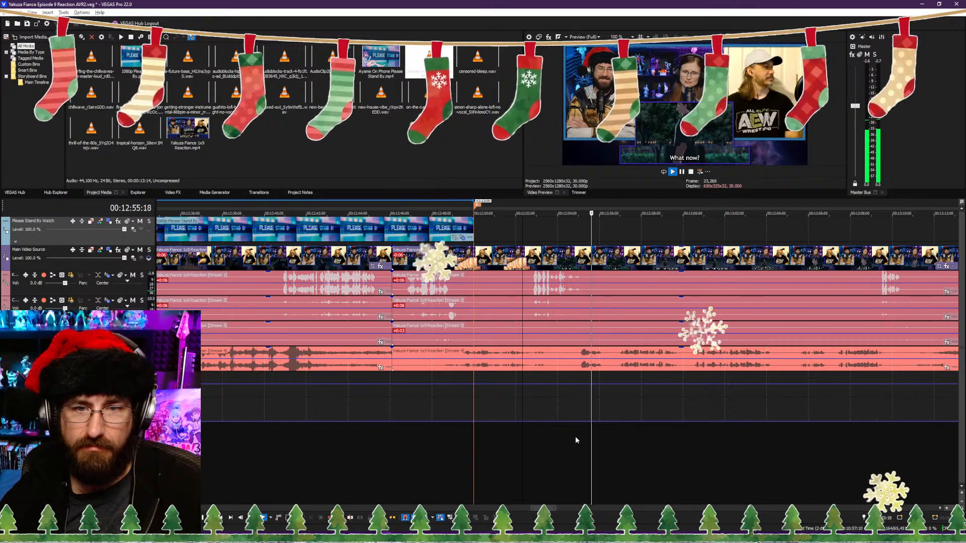
pyautogui.press('Return')
pyautogui.press('s')
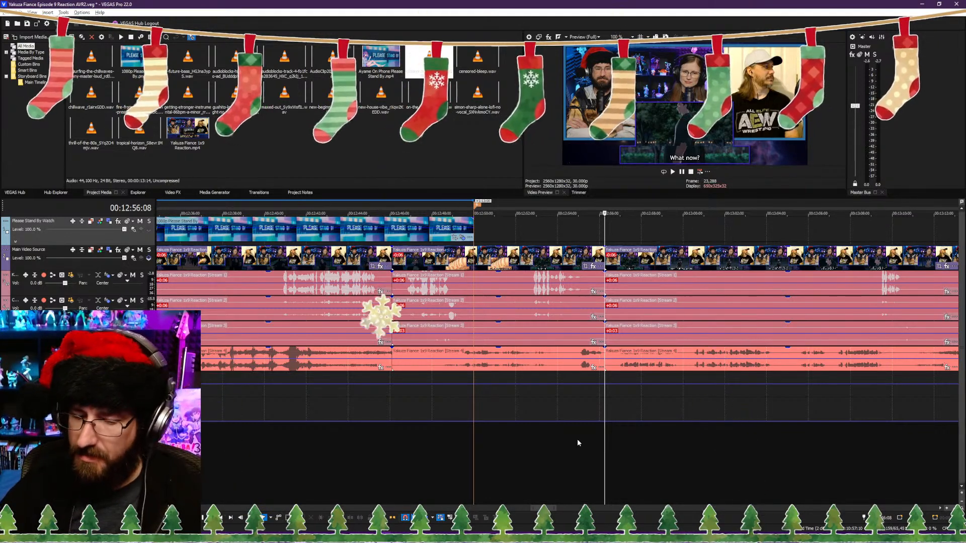
# Step: Review the following footage, trim the following clip's start to 00:12:56:27 and close the gap to the 00:12:56:08 cut
pyautogui.click(531, 461)
pyautogui.press('space')
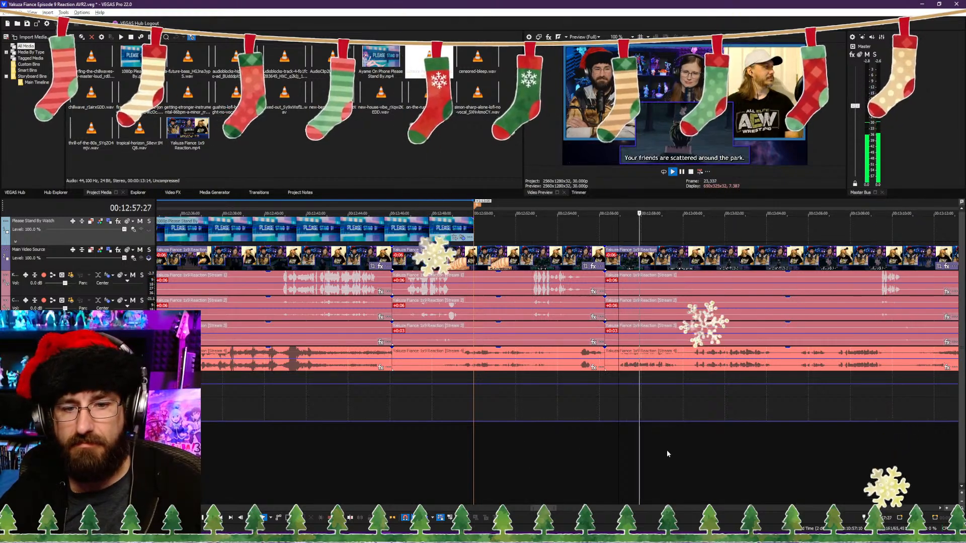
pyautogui.click(723, 456)
pyautogui.click(833, 459)
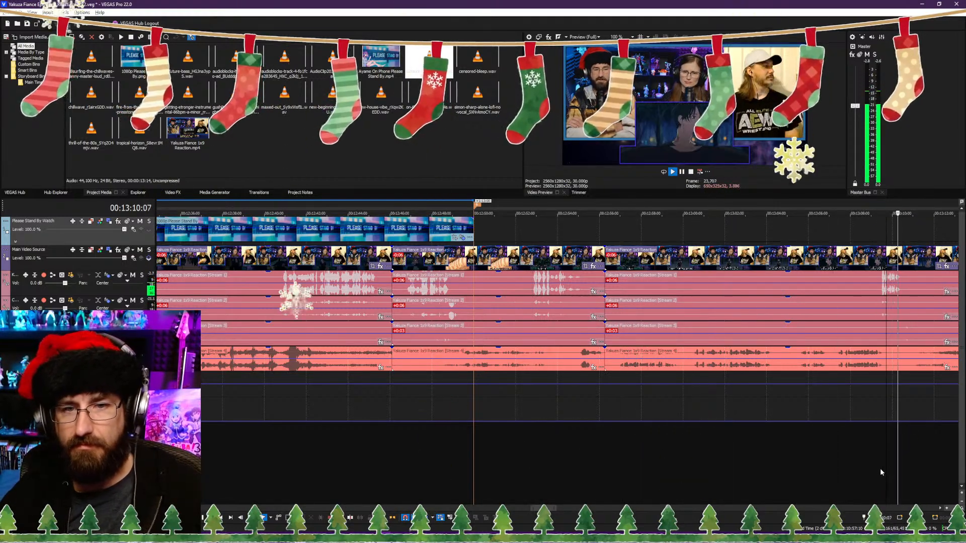
pyautogui.click(880, 469)
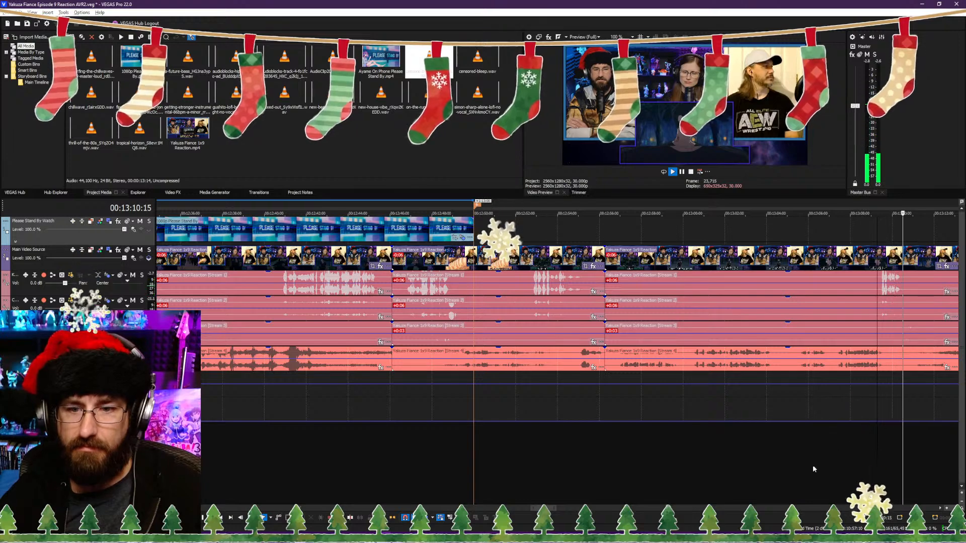
pyautogui.click(799, 469)
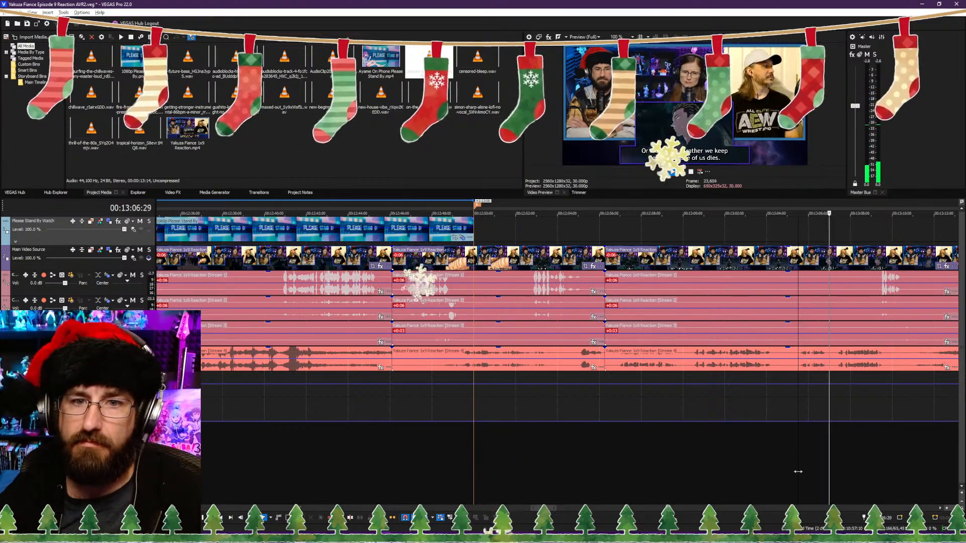
pyautogui.scroll(-3, 647, 439)
pyautogui.scroll(5, 533, 435)
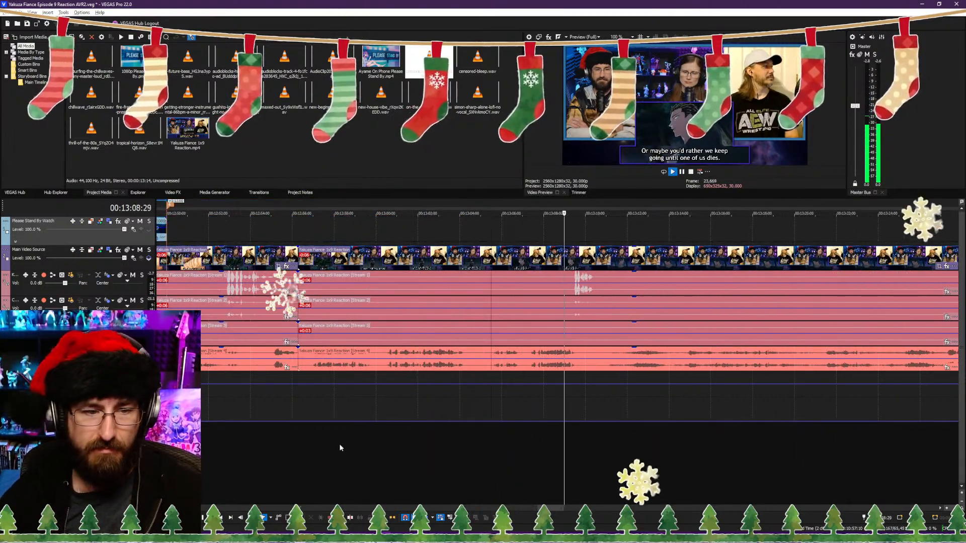
pyautogui.click(314, 447)
pyautogui.scroll(1, 318, 447)
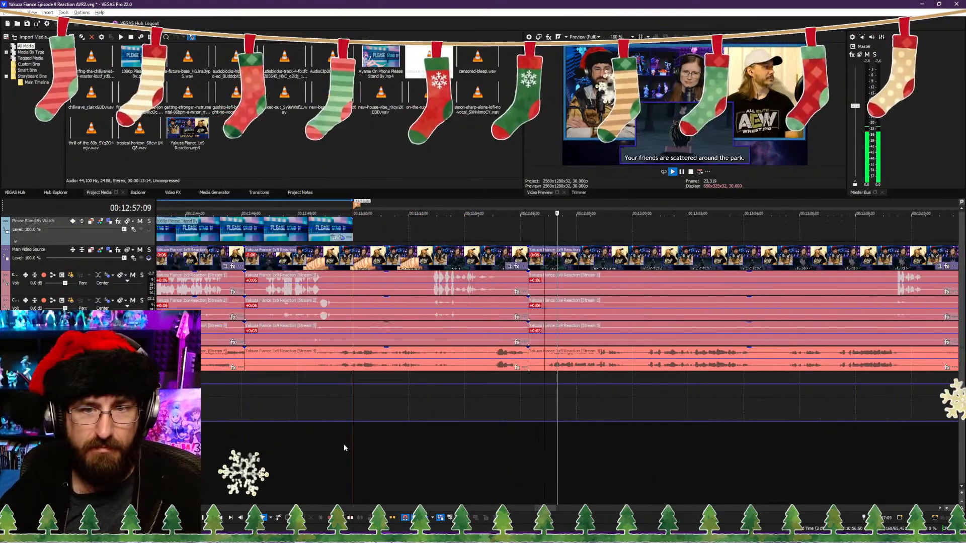
pyautogui.click(639, 456)
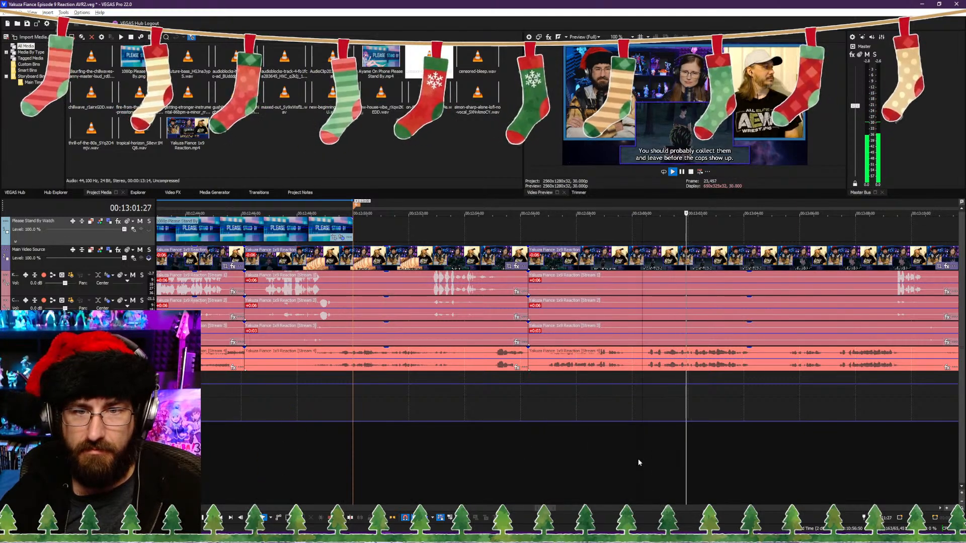
pyautogui.press('space')
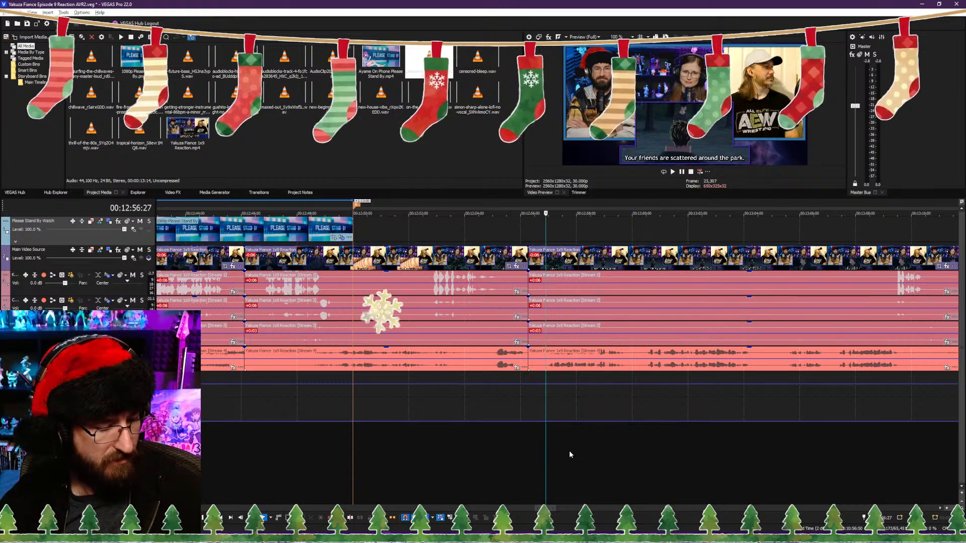
# Step: Play across the 00:12:56:08 join and split the reaction video and its audio streams at 00:12:59:08
pyautogui.press('space')
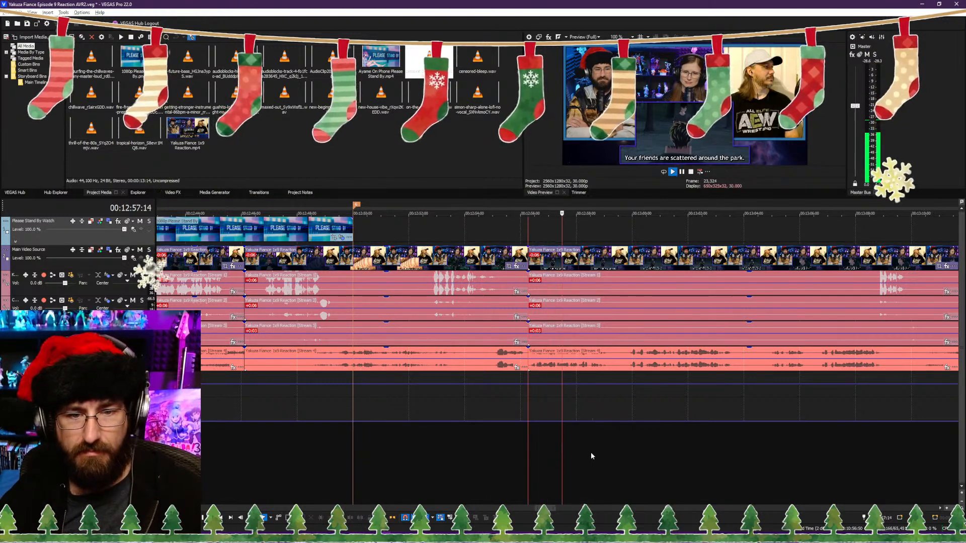
pyautogui.press('Return')
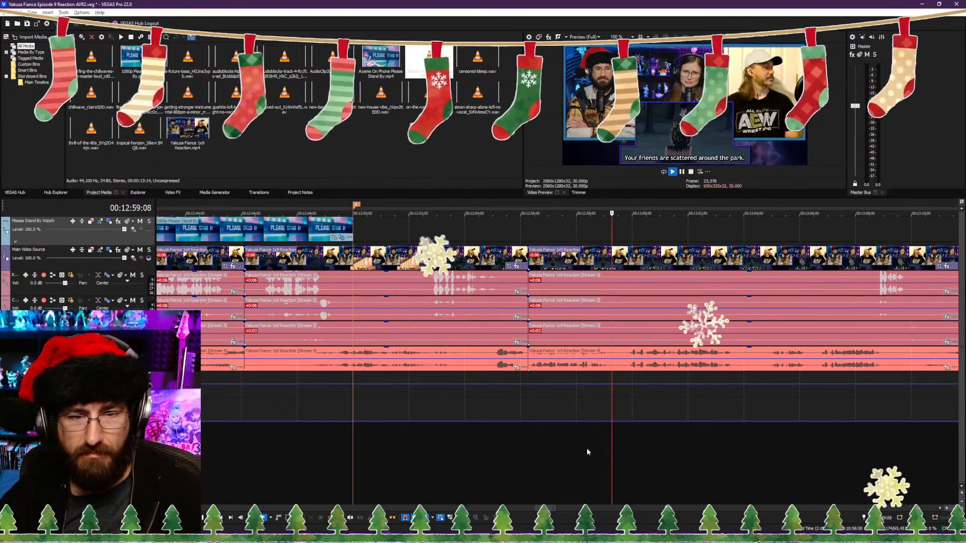
pyautogui.press('s')
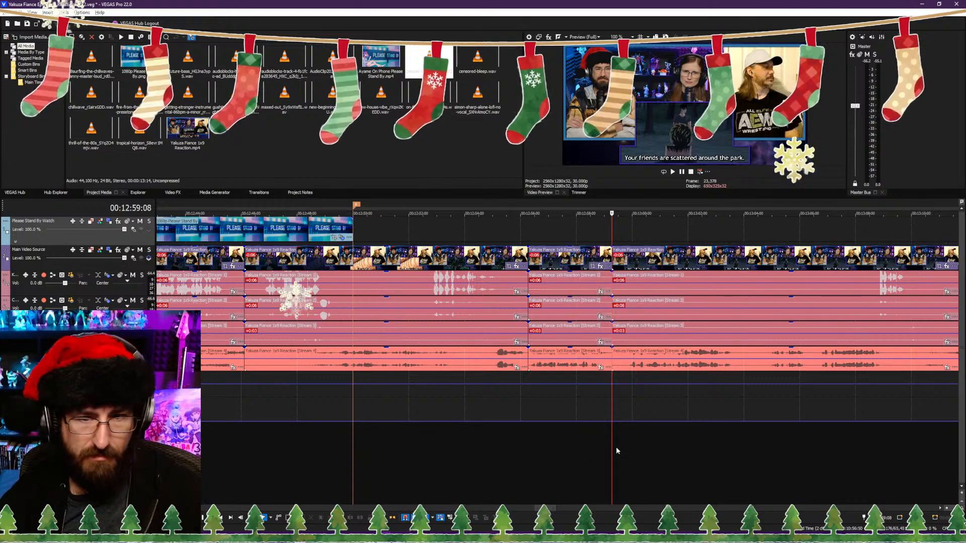
# Step: Trim the following clip's start to 00:12:59:25 and close the gap to the 00:12:59:08 cut
pyautogui.click(629, 449)
pyautogui.click(628, 451)
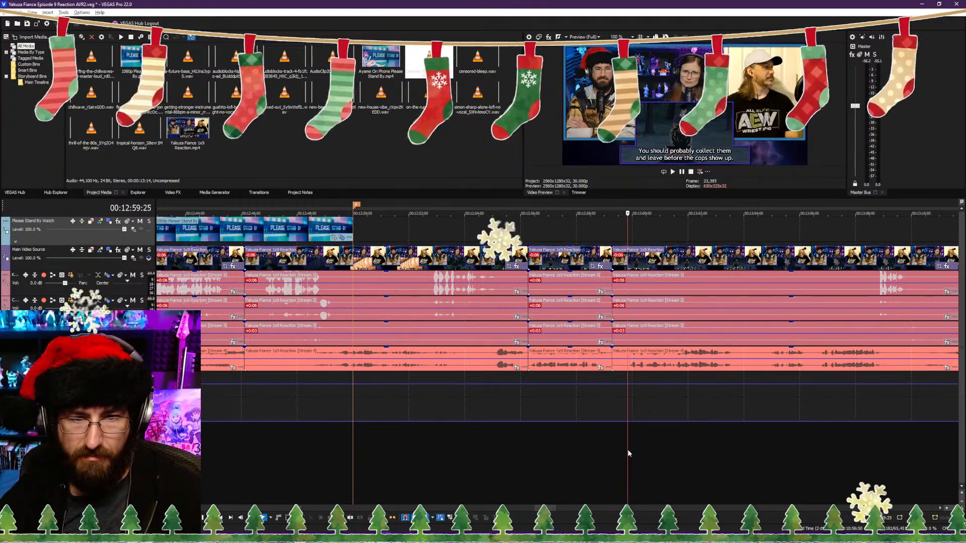
pyautogui.hotkey('alt', '[')
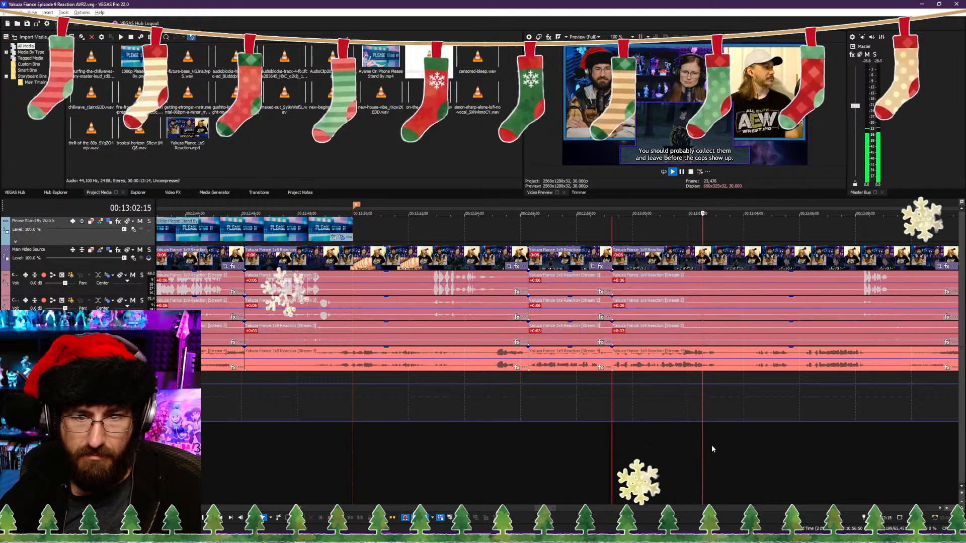
# Step: Play on from the 00:12:59:08 cut and split the reaction video and its audio streams at 00:13:03:05
pyautogui.press('Return')
pyautogui.press('s')
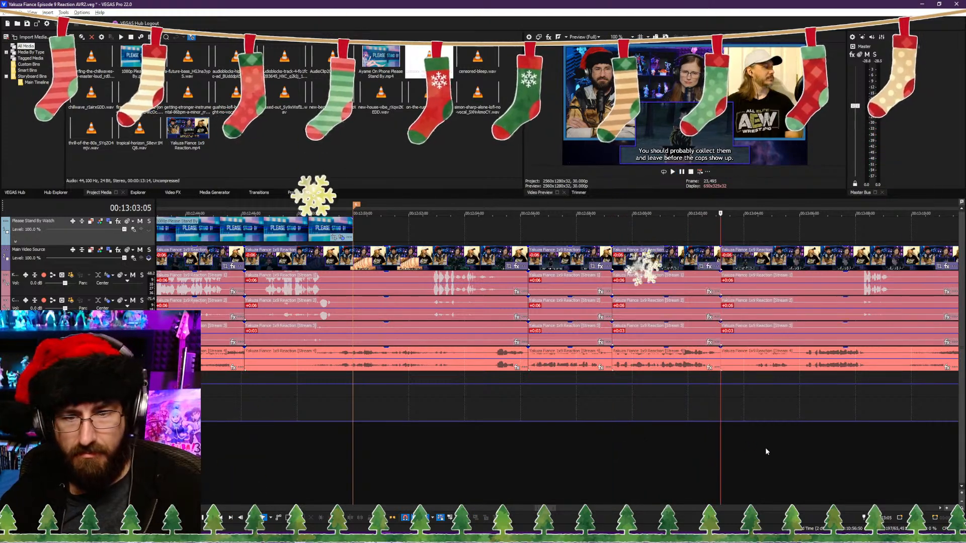
# Step: Play the footage after the 00:13:03:05 cut and split the reaction video and its audio streams at 00:13:11:24
pyautogui.click(753, 453)
pyautogui.press('space')
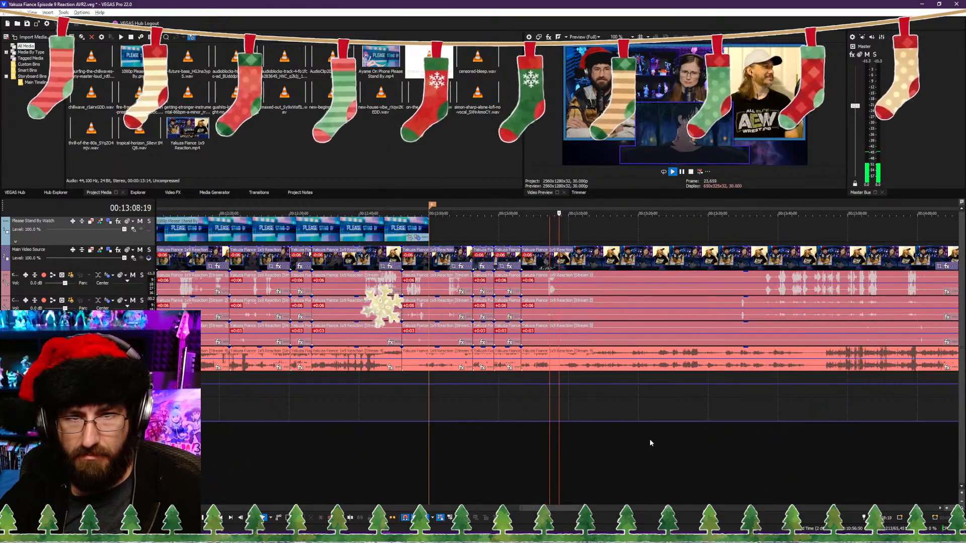
pyautogui.scroll(-5, 650, 439)
pyautogui.scroll(5, 651, 439)
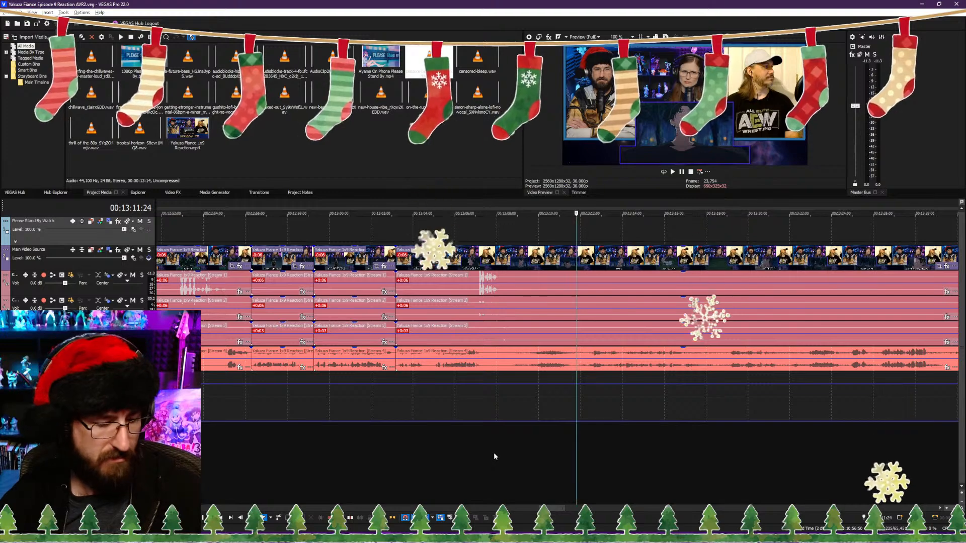
pyautogui.press('s')
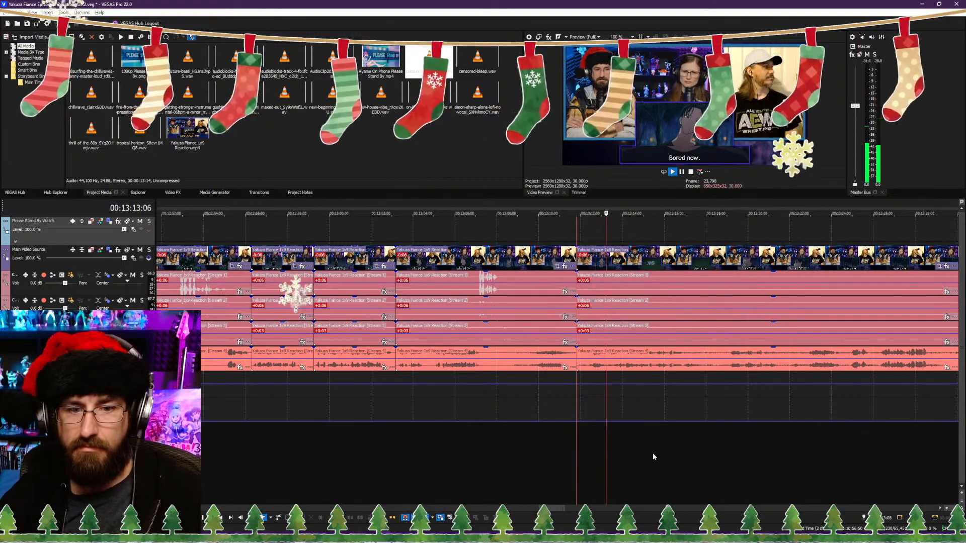
# Step: Play past the 00:13:11:24 cut, stop at 00:13:12:13 and undo the last split
pyautogui.scroll(3, 582, 454)
pyautogui.scroll(2, 582, 456)
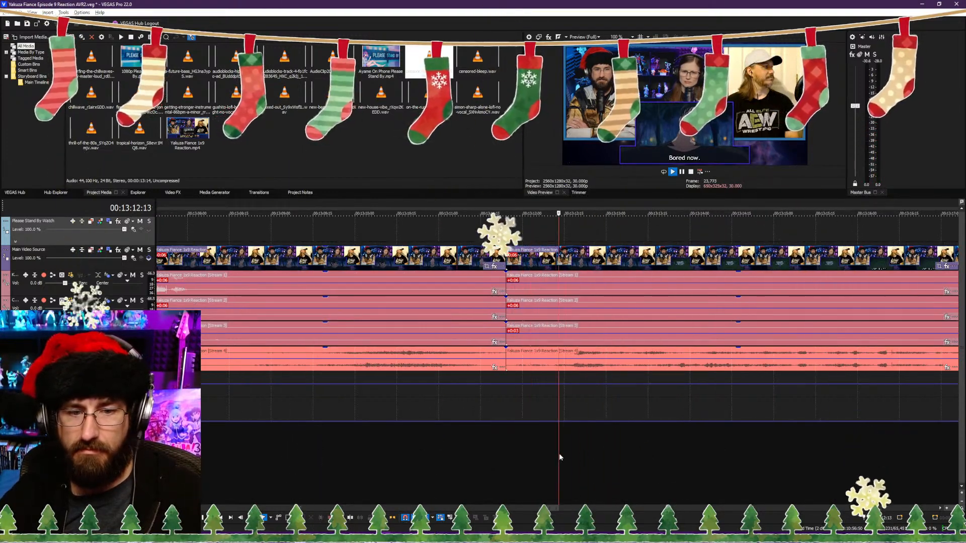
pyautogui.press('space')
pyautogui.hotkey('ctrl', 'z')
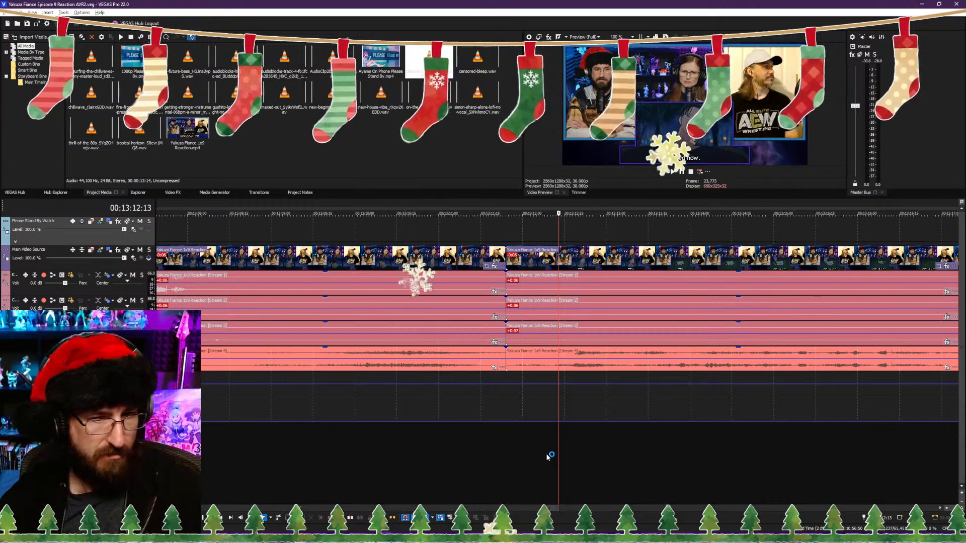
pyautogui.scroll(-8, 370, 456)
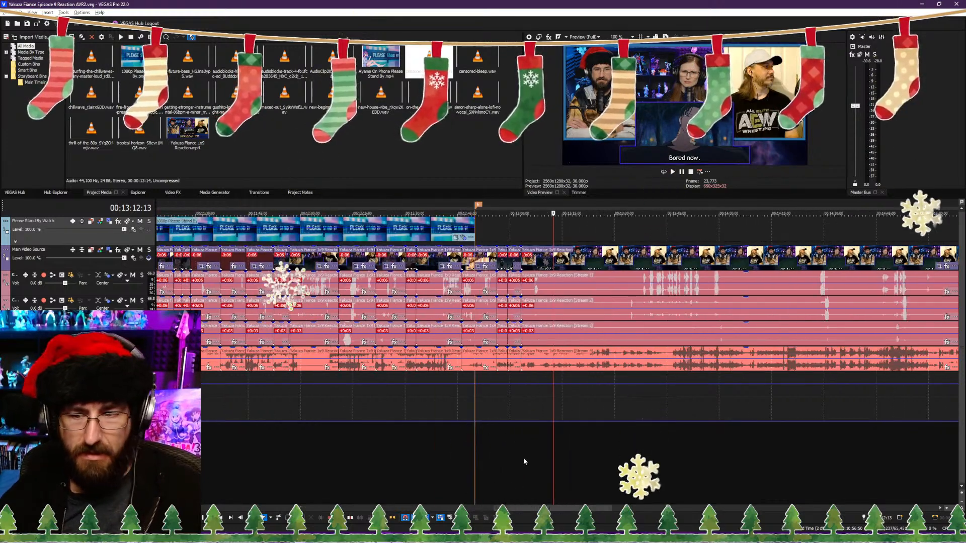
pyautogui.scroll(-5, 525, 461)
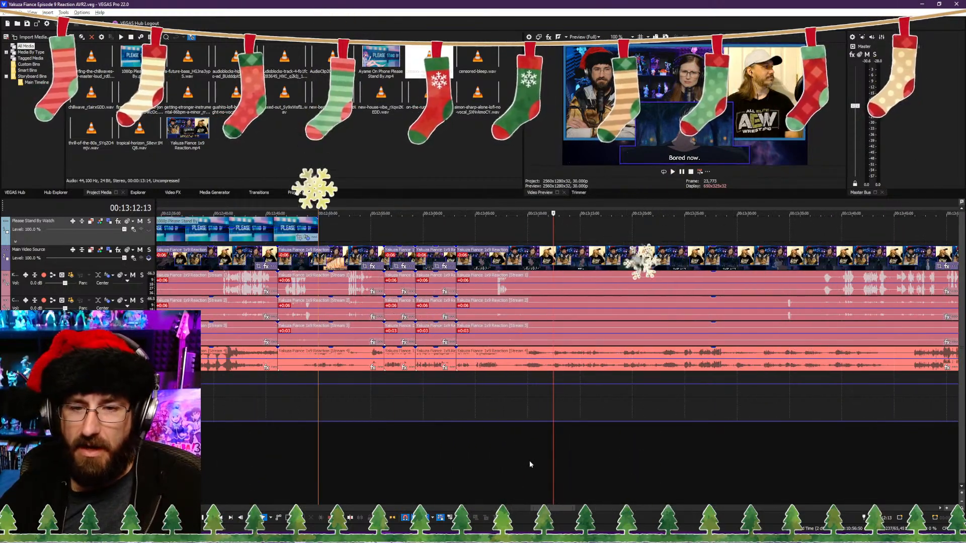
pyautogui.scroll(-3, 511, 460)
pyautogui.scroll(10, 513, 461)
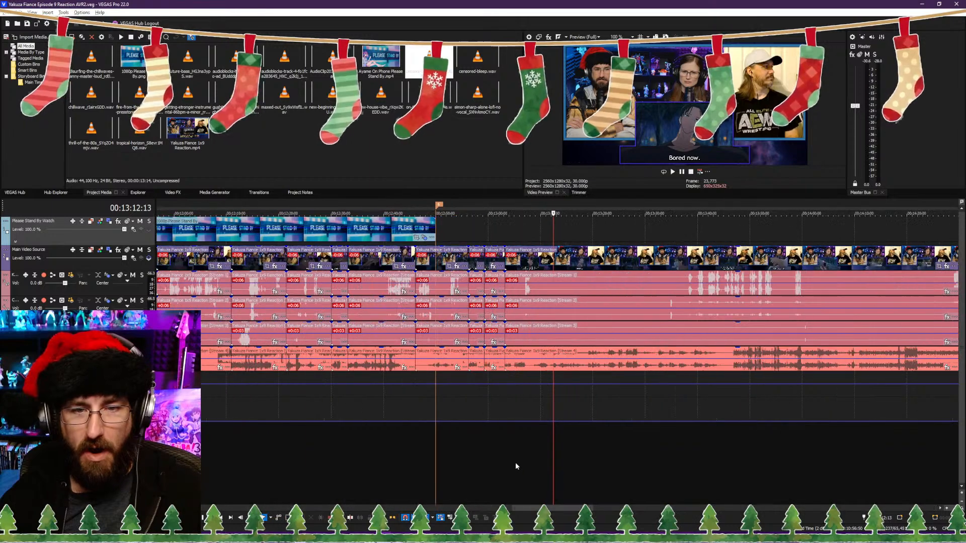
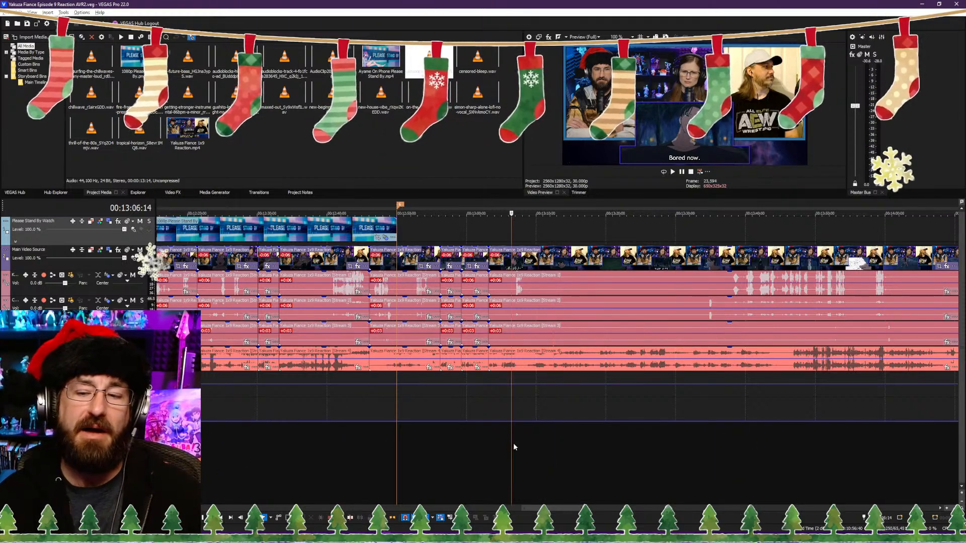
# Step: Play on from 00:13:06:14 and split the reaction video and its audio streams at 00:13:13:15
pyautogui.scroll(-4, 522, 448)
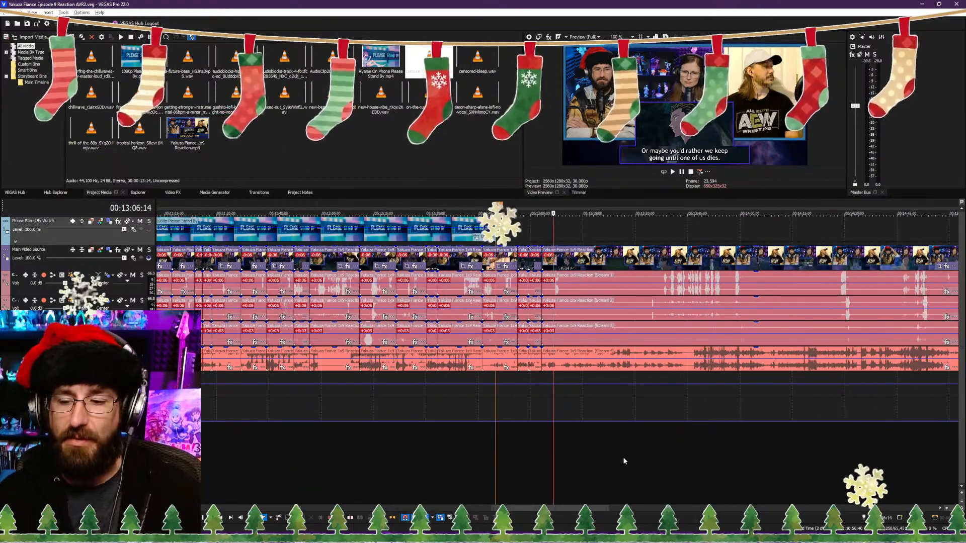
pyautogui.scroll(8, 623, 457)
pyautogui.press('space')
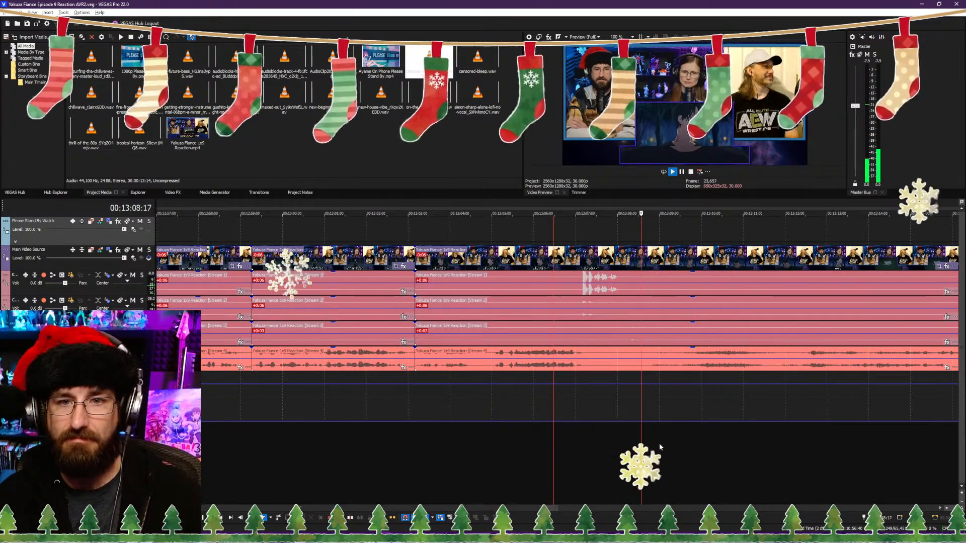
pyautogui.click(660, 444)
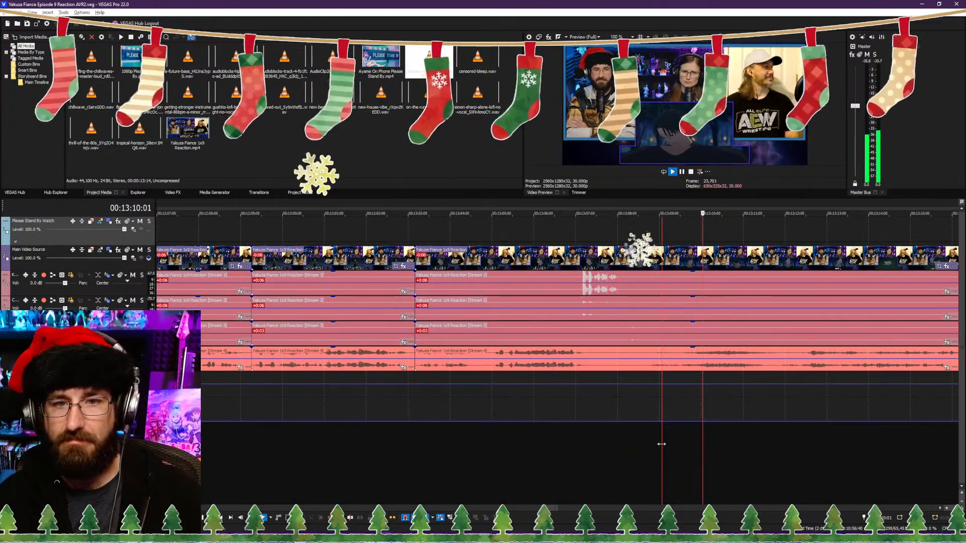
pyautogui.scroll(-4, 636, 443)
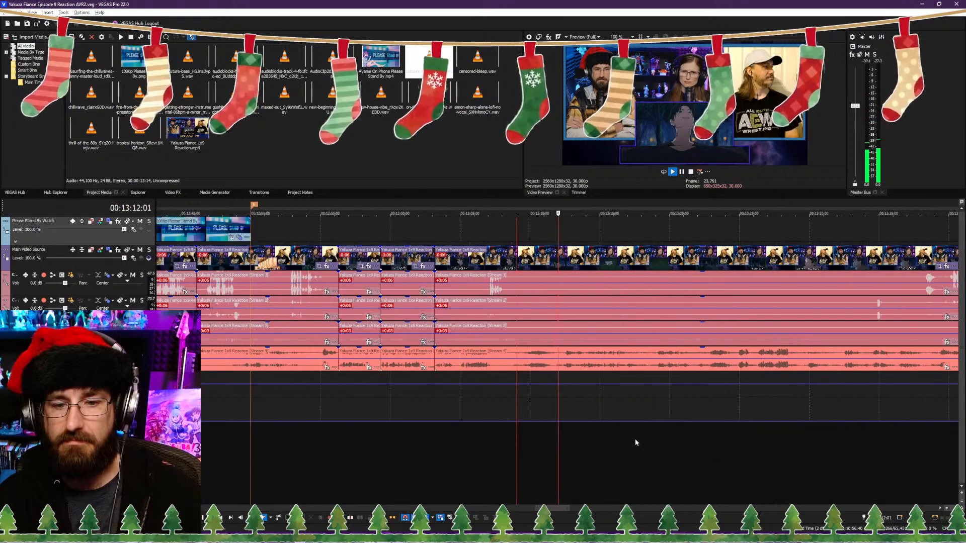
pyautogui.scroll(4, 635, 438)
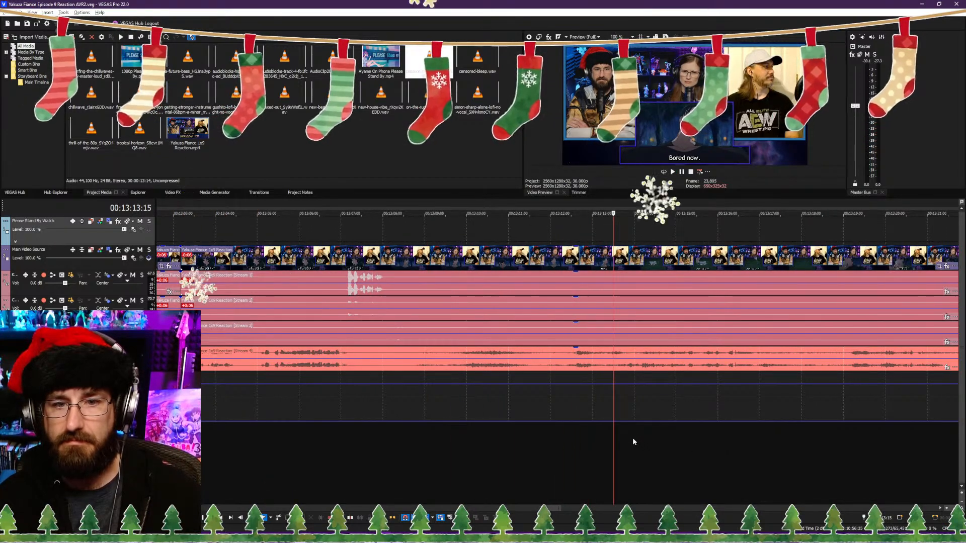
pyautogui.press('space')
pyautogui.press('space')
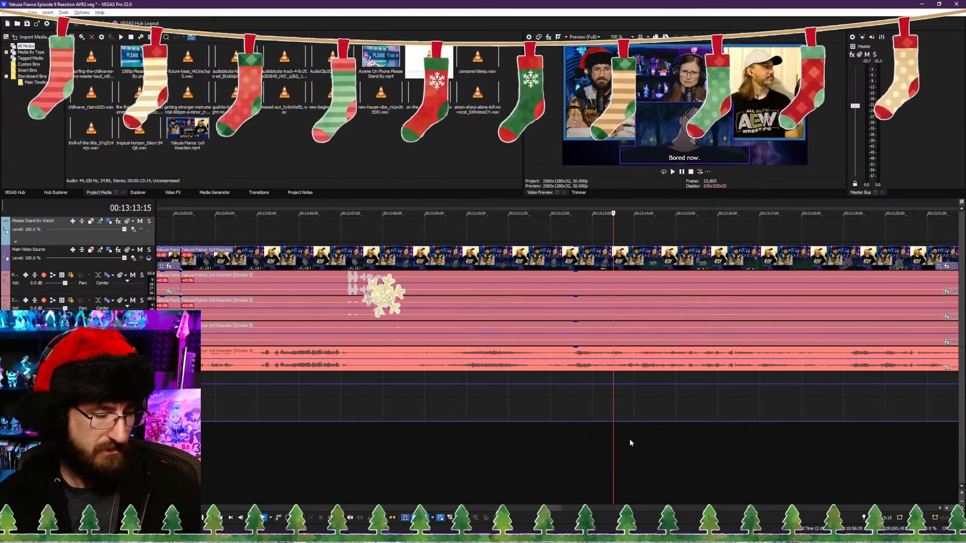
# Step: Trim the following clip's start to 00:13:22:05, close the gap to the 00:13:13:15 cut and save the project
pyautogui.scroll(-5, 630, 438)
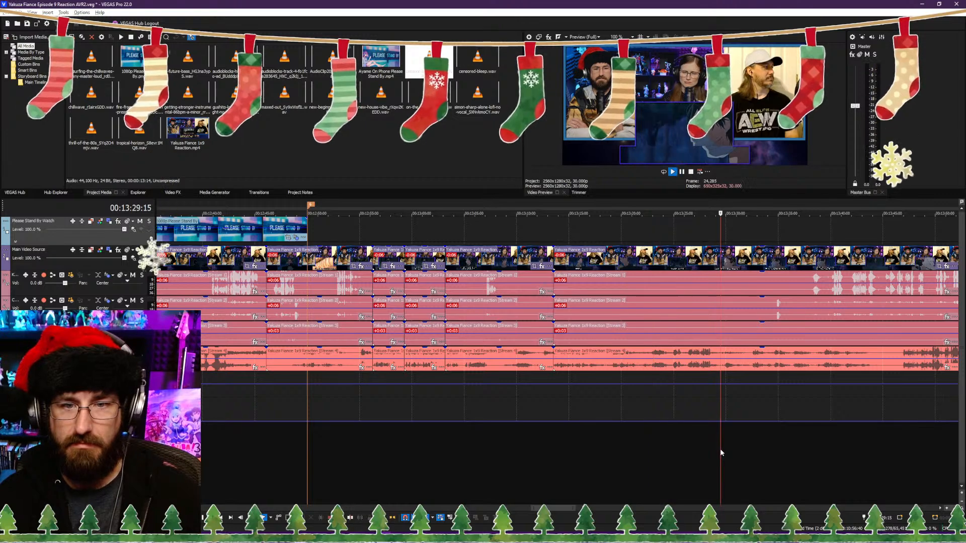
pyautogui.scroll(4, 654, 448)
pyautogui.click(356, 445)
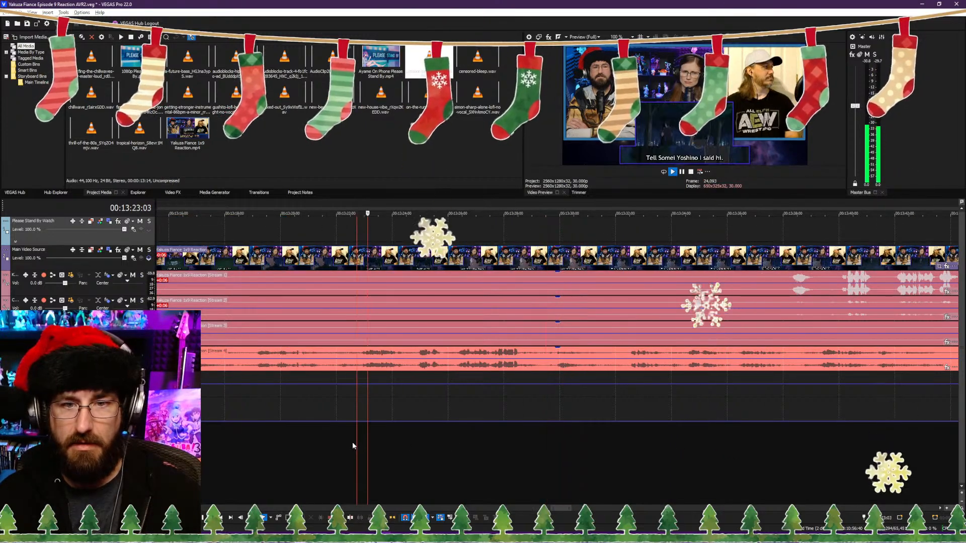
pyautogui.click(340, 448)
pyautogui.press('space')
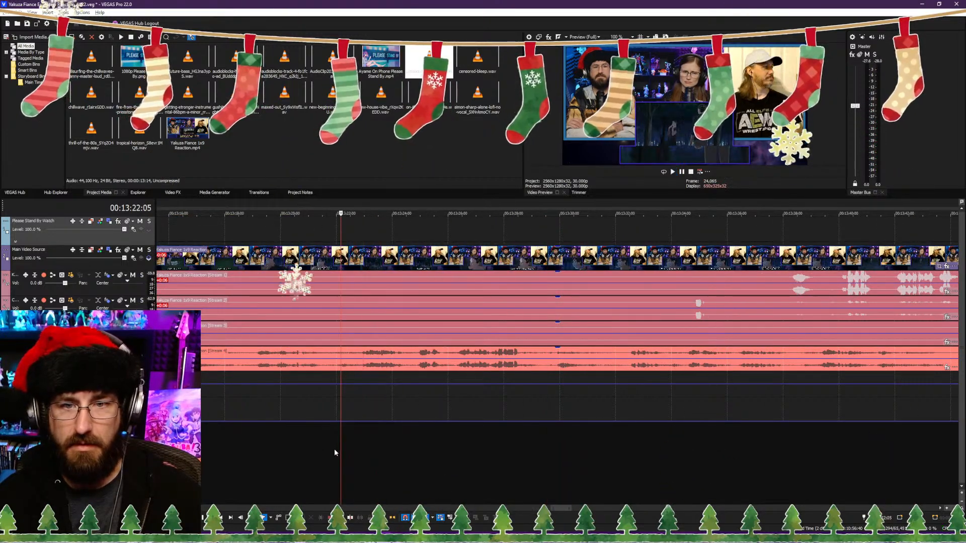
pyautogui.hotkey('alt', '[')
pyautogui.press('space')
pyautogui.hotkey('ctrl', 's')
pyautogui.scroll(-2, 350, 447)
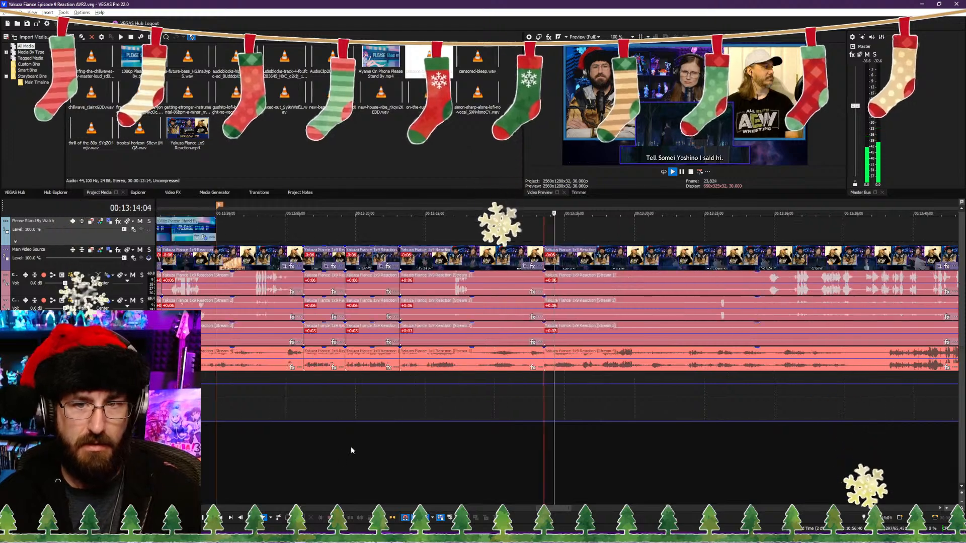
# Step: Play on from the 00:13:13:15 cut and split the reaction video and its audio streams at 00:13:20:05
pyautogui.scroll(3, 449, 457)
pyautogui.click(458, 455)
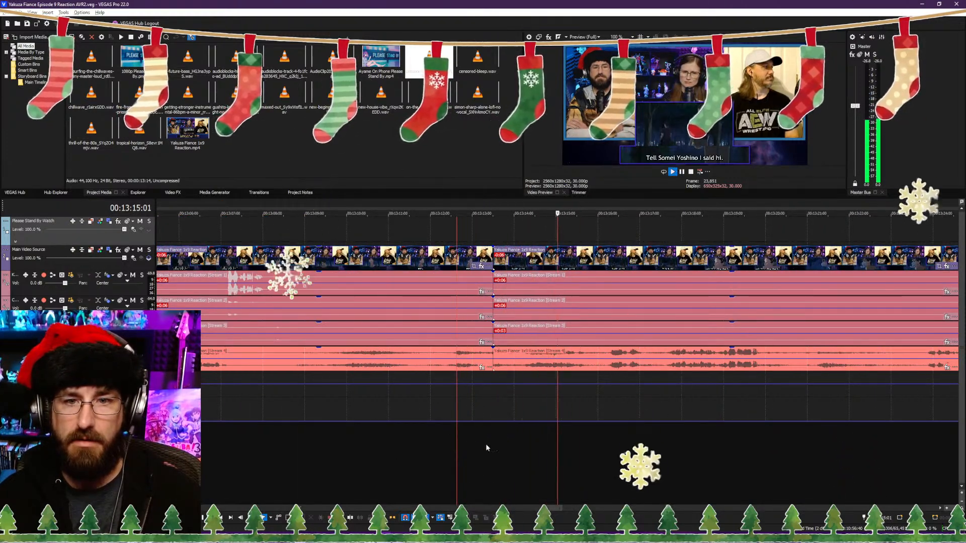
pyautogui.scroll(2, 597, 436)
pyautogui.click(589, 437)
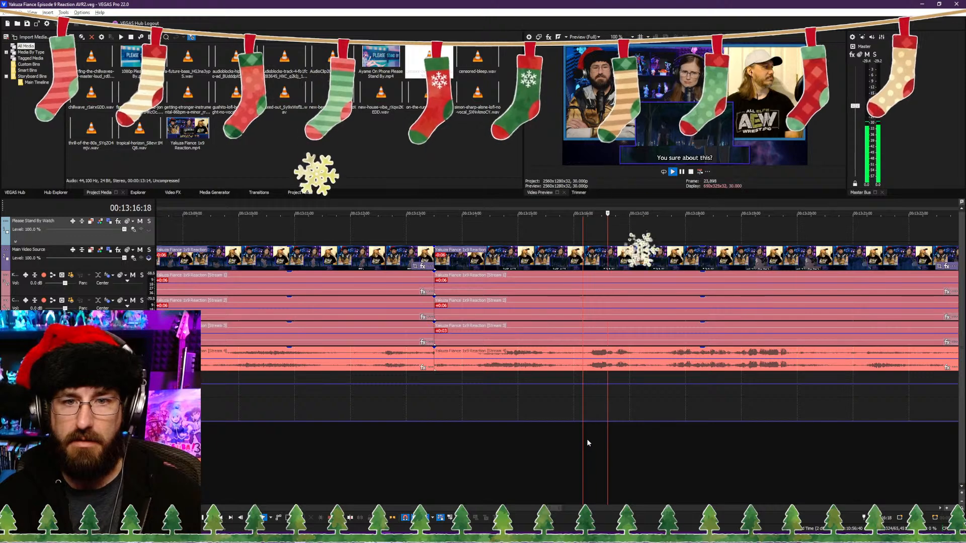
pyautogui.scroll(-3, 624, 437)
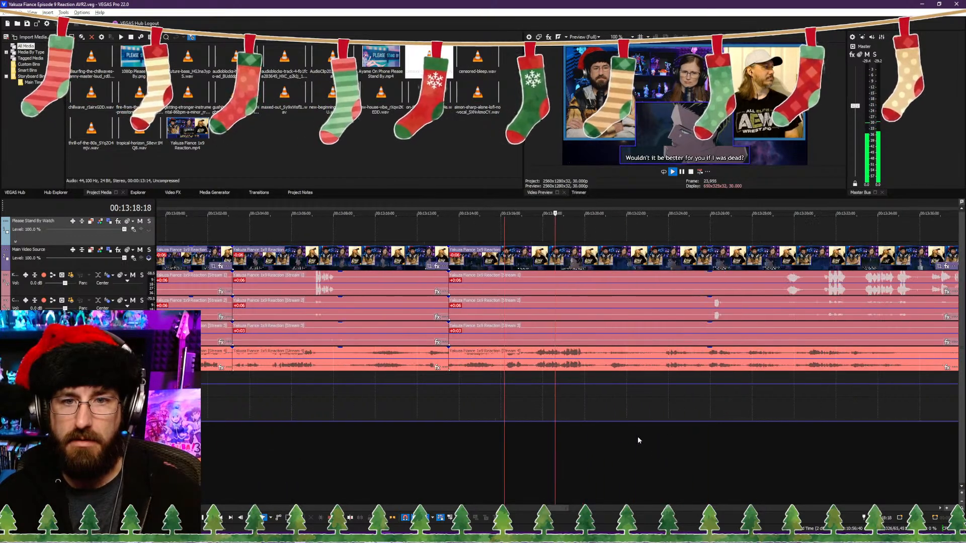
pyautogui.scroll(1, 638, 436)
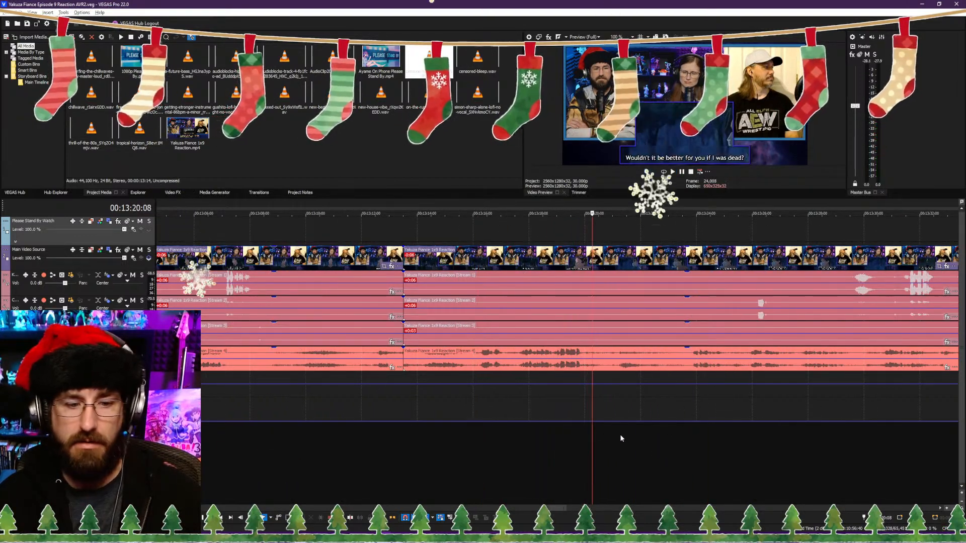
pyautogui.press('Left')
pyautogui.press('Left')
pyautogui.press('Left')
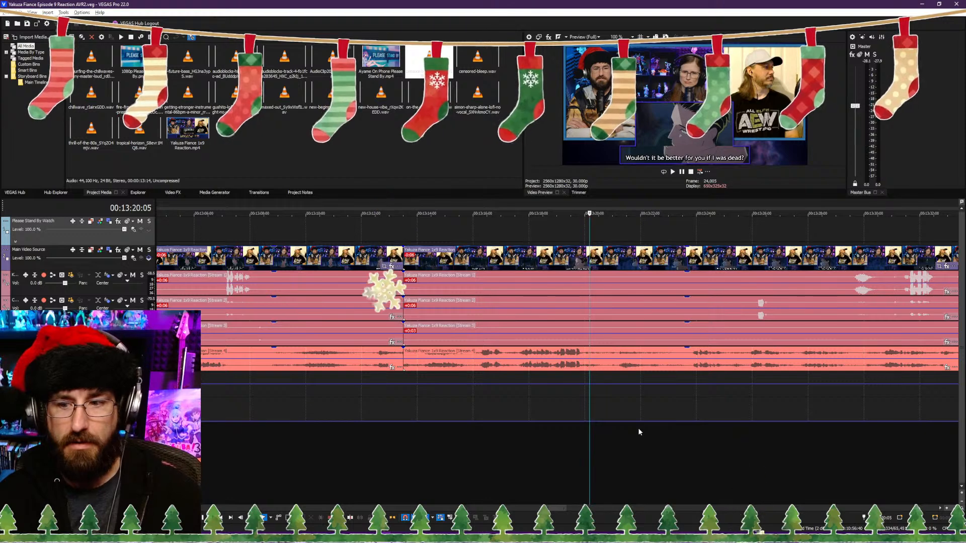
pyautogui.press('s')
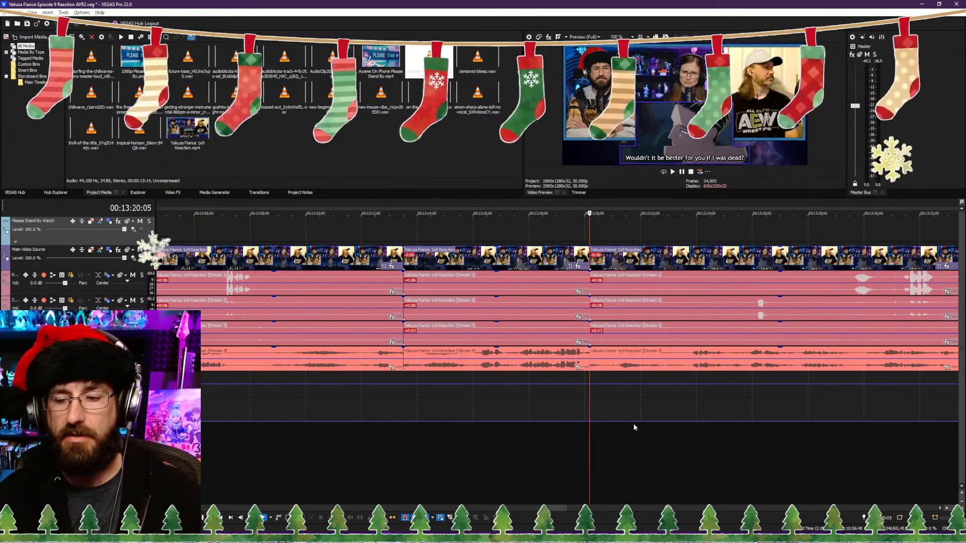
# Step: Audition the footage after the 00:13:20:05 cut, trim the following clip's start to 00:13:23:13 and close the gap
pyautogui.click(679, 448)
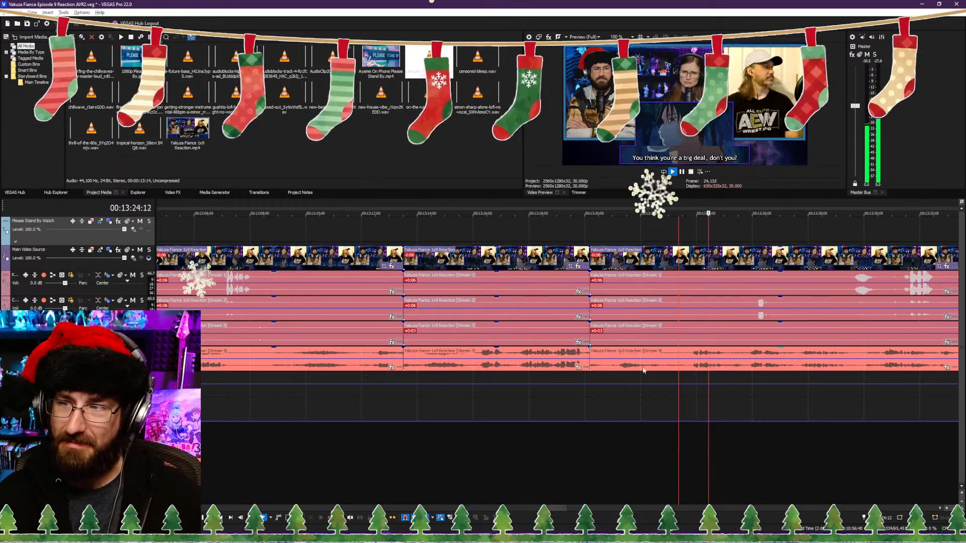
pyautogui.click(609, 428)
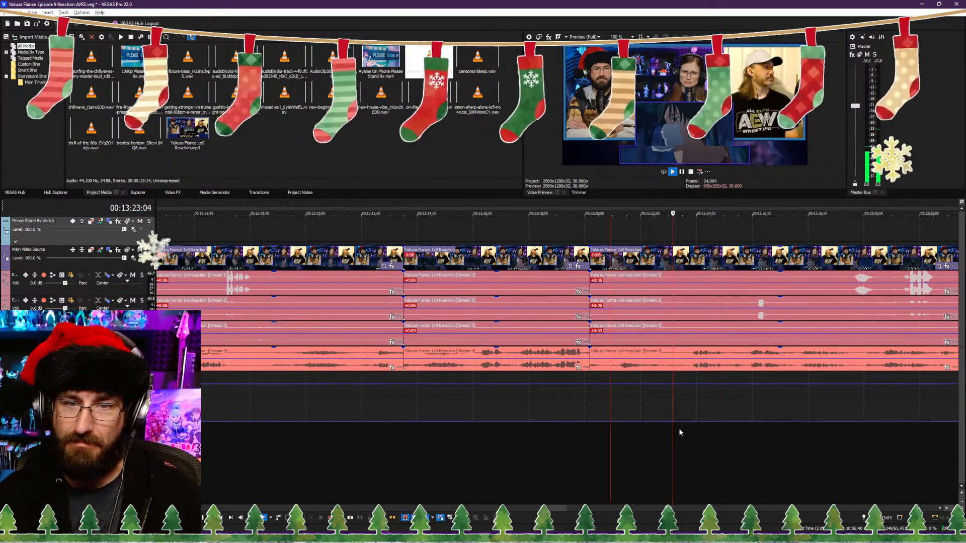
pyautogui.click(687, 438)
pyautogui.press('space')
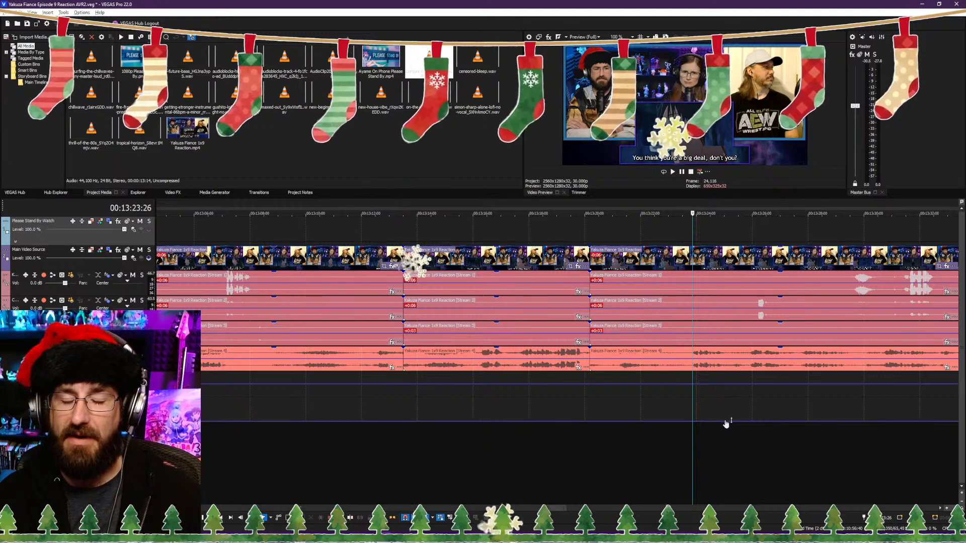
pyautogui.click(682, 459)
pyautogui.press('space')
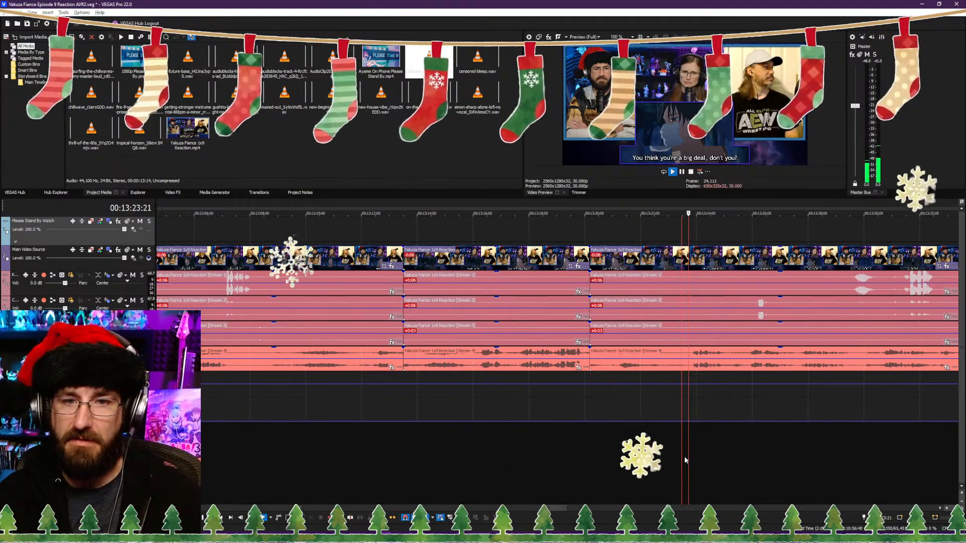
pyautogui.click(615, 463)
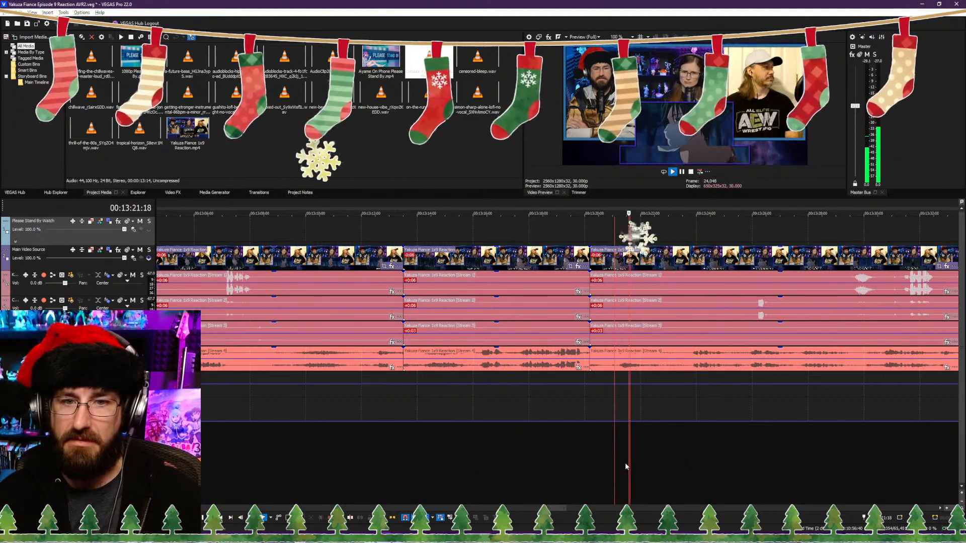
pyautogui.click(681, 463)
pyautogui.press('space')
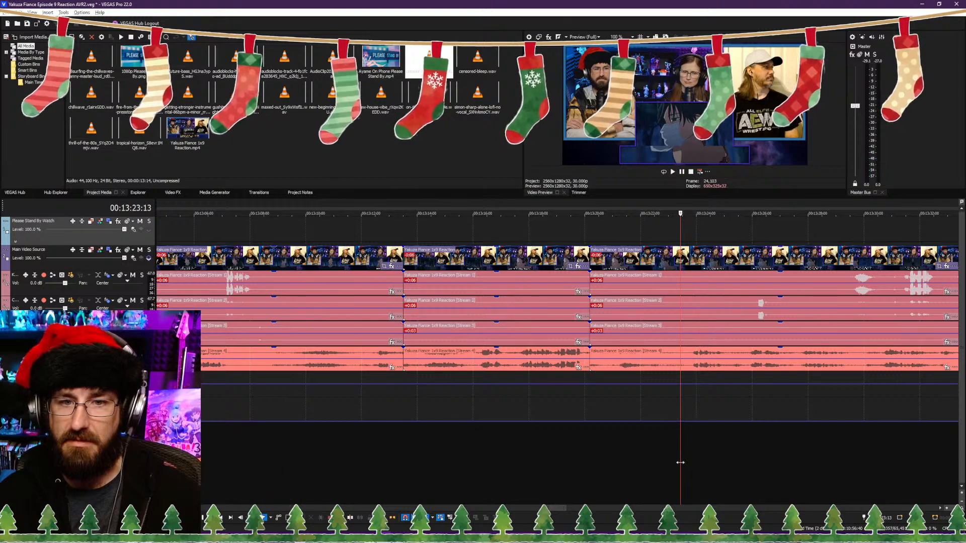
pyautogui.hotkey('alt', '[')
# Step: Play on past the 00:13:20:05 cut and split the reaction video and its audio streams just before 00:13:44:00
pyautogui.scroll(-6, 636, 457)
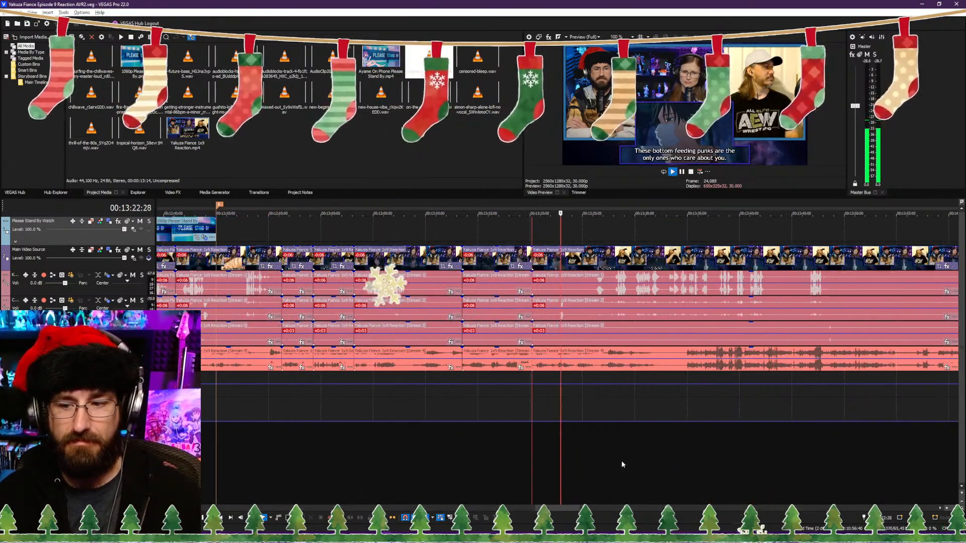
pyautogui.click(651, 455)
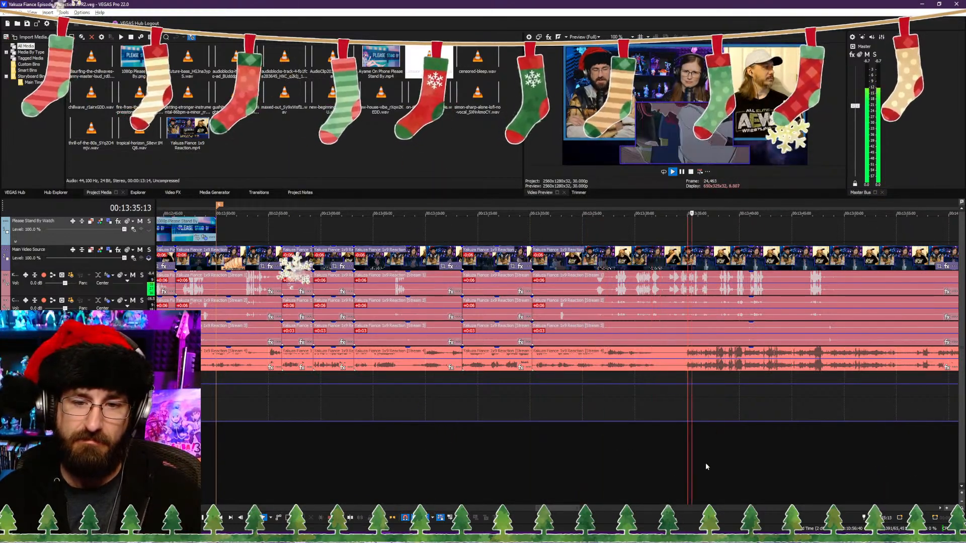
pyautogui.click(730, 464)
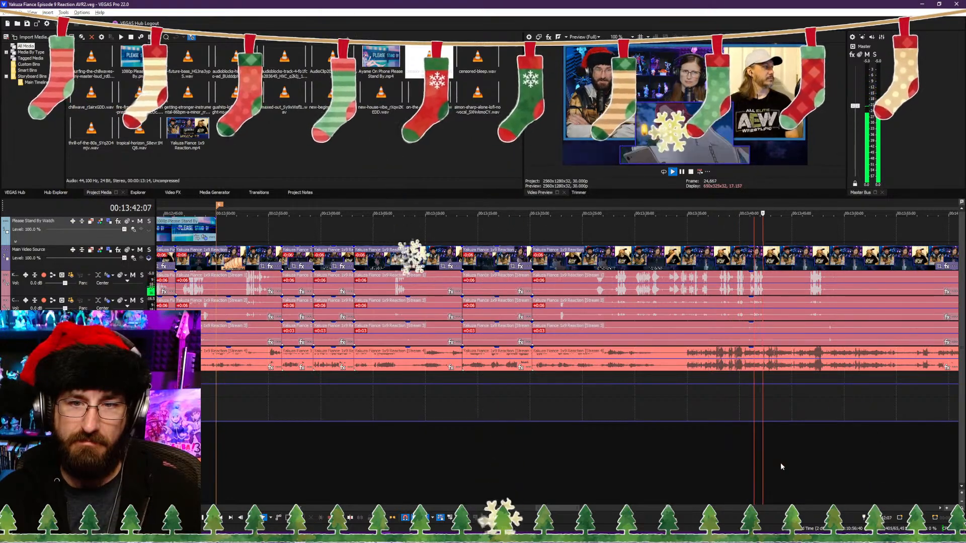
pyautogui.scroll(2, 725, 451)
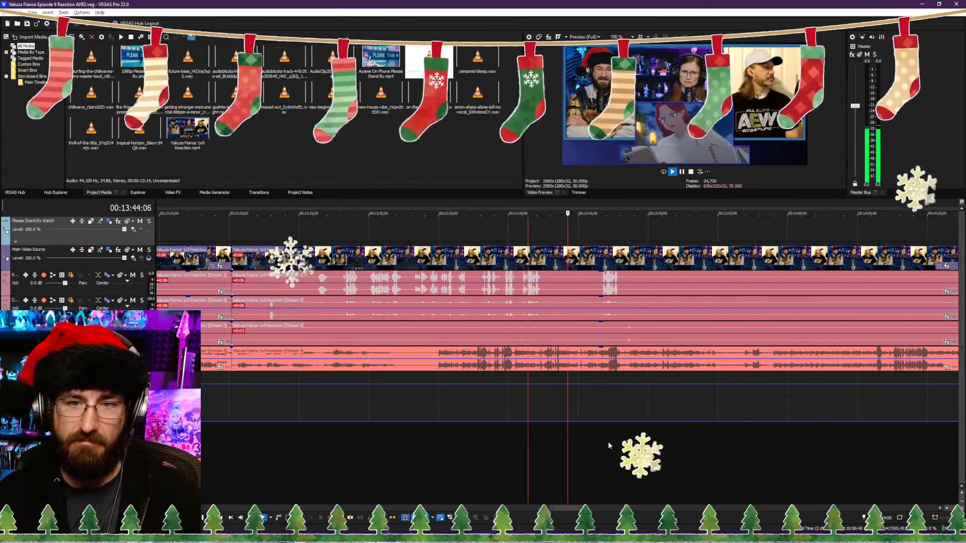
pyautogui.scroll(2, 604, 446)
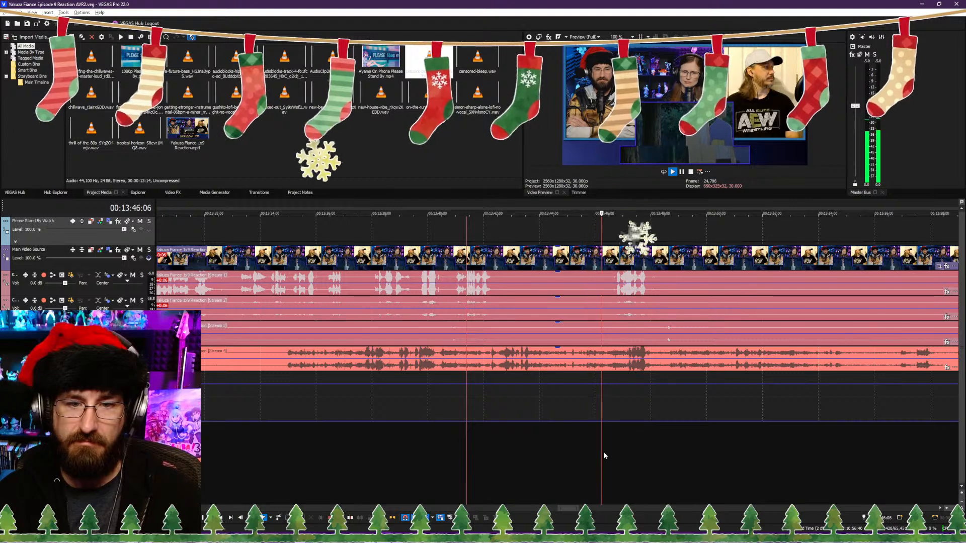
pyautogui.scroll(-2, 629, 450)
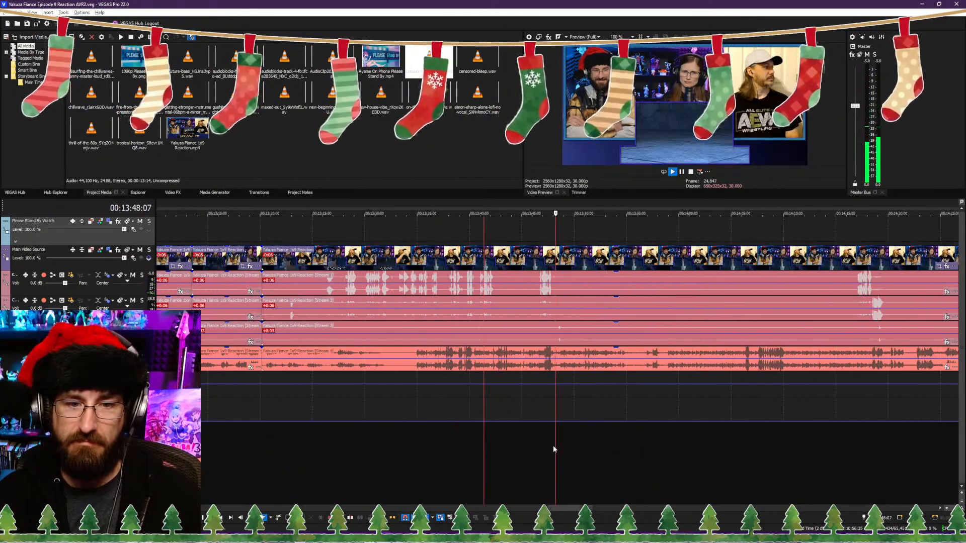
pyautogui.click(406, 452)
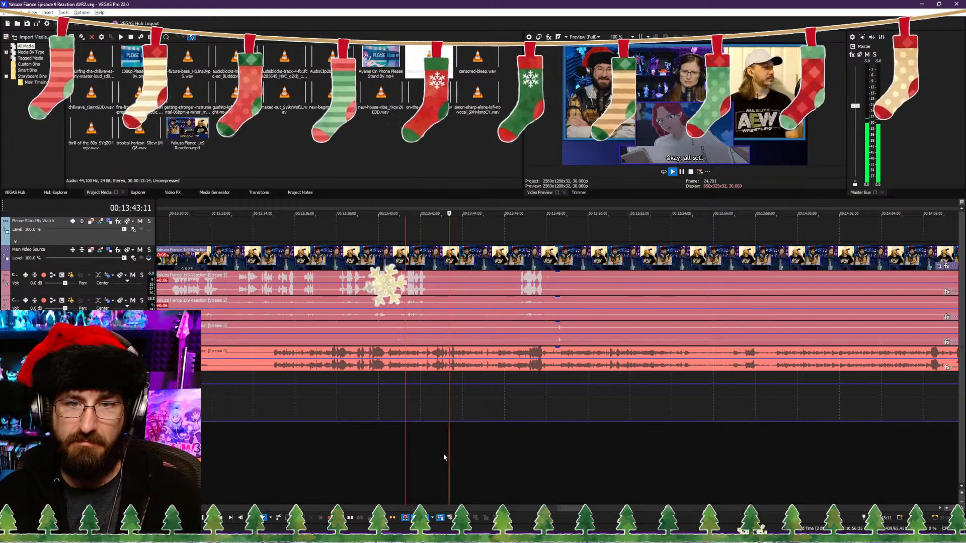
pyautogui.press('s')
pyautogui.press('Return')
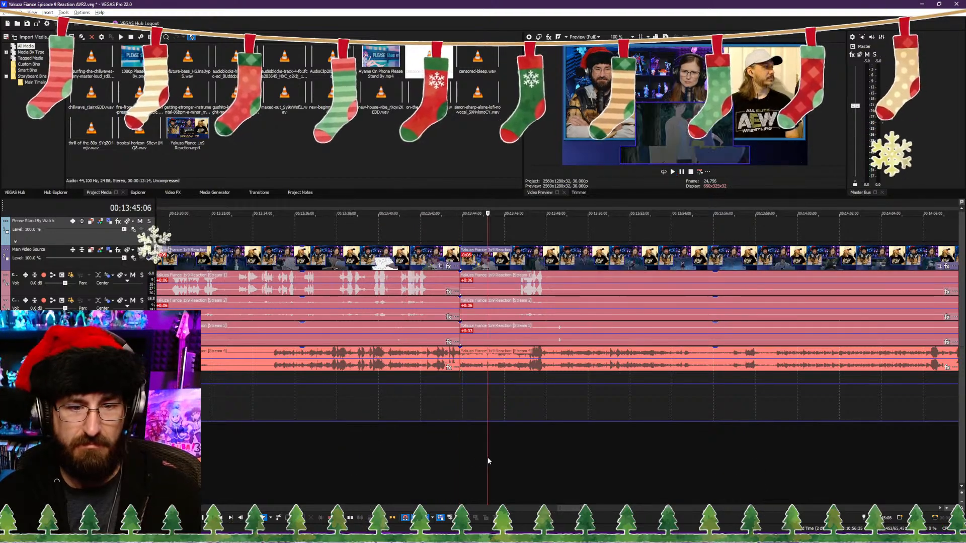
# Step: Trim the following clip's start to about 00:13:45:14 and close the gap to the cut just before 00:13:44:00
pyautogui.click(493, 457)
pyautogui.hotkey('alt', '[')
pyautogui.press('space')
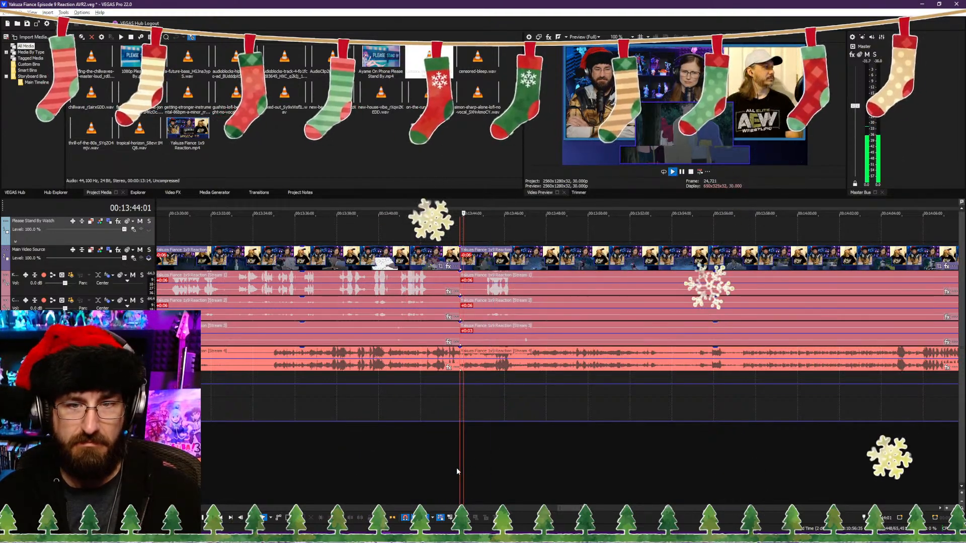
# Step: Replay the footage after the cut just before 00:13:44:00 and split the reaction video and its audio streams at 00:13:48:19
pyautogui.click(452, 470)
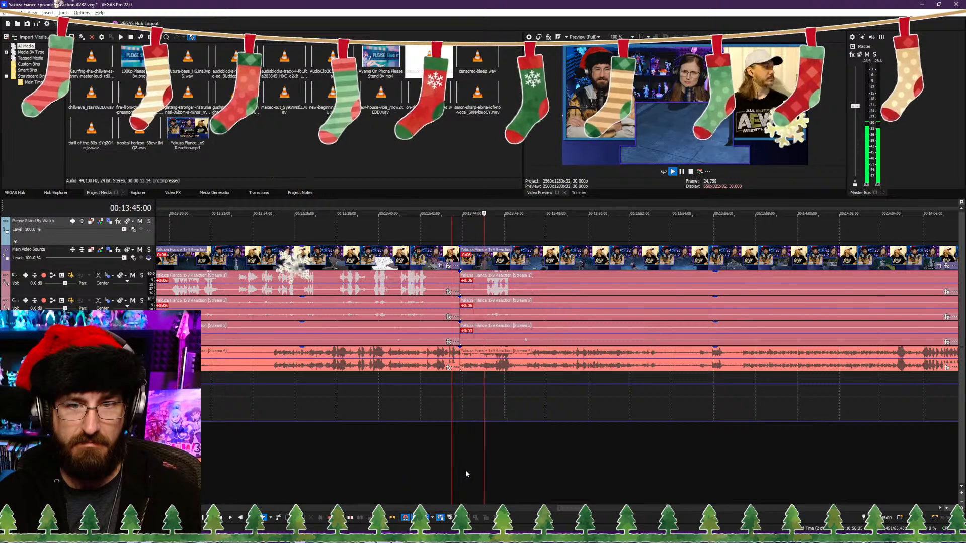
pyautogui.scroll(-2, 538, 467)
pyautogui.scroll(3, 538, 467)
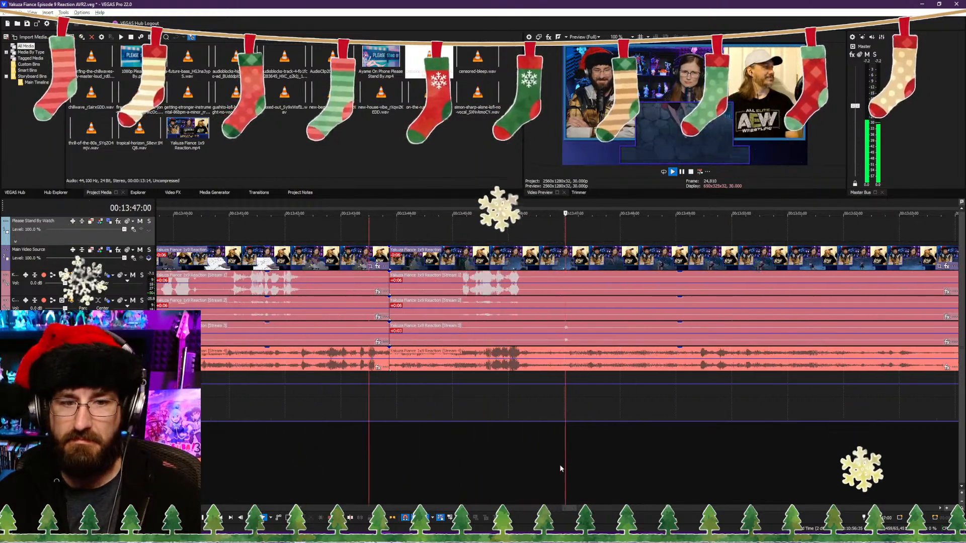
pyautogui.press('Return')
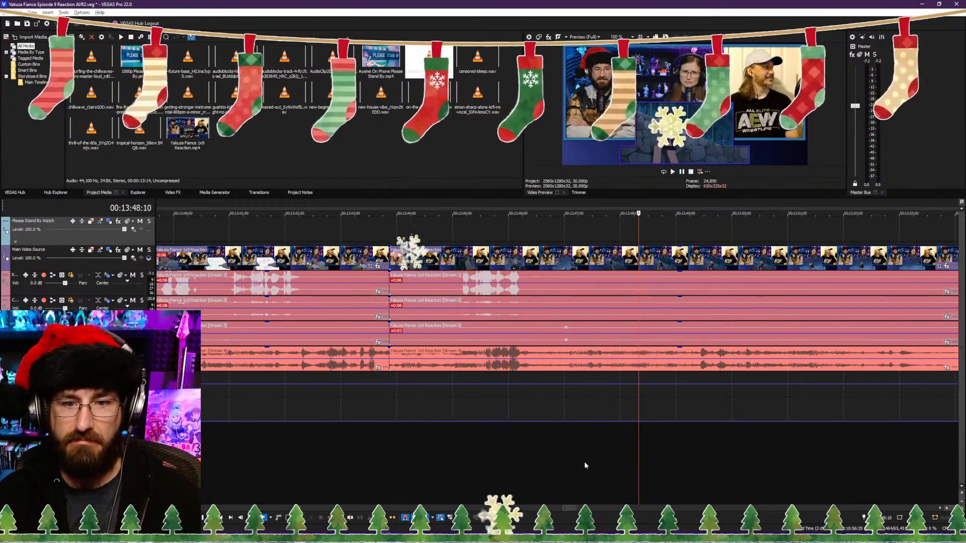
pyautogui.press('Return')
pyautogui.press('Return')
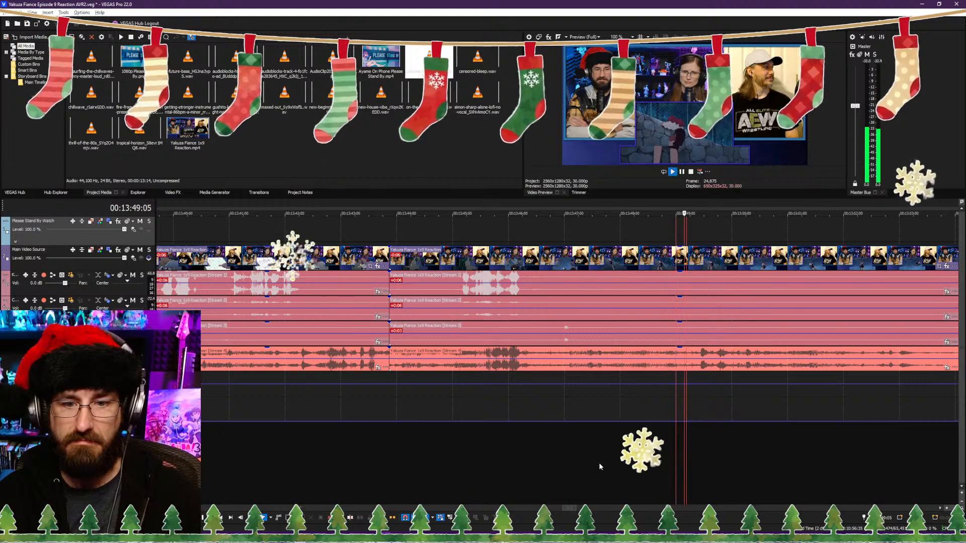
pyautogui.press('Return')
pyautogui.scroll(-2, 605, 460)
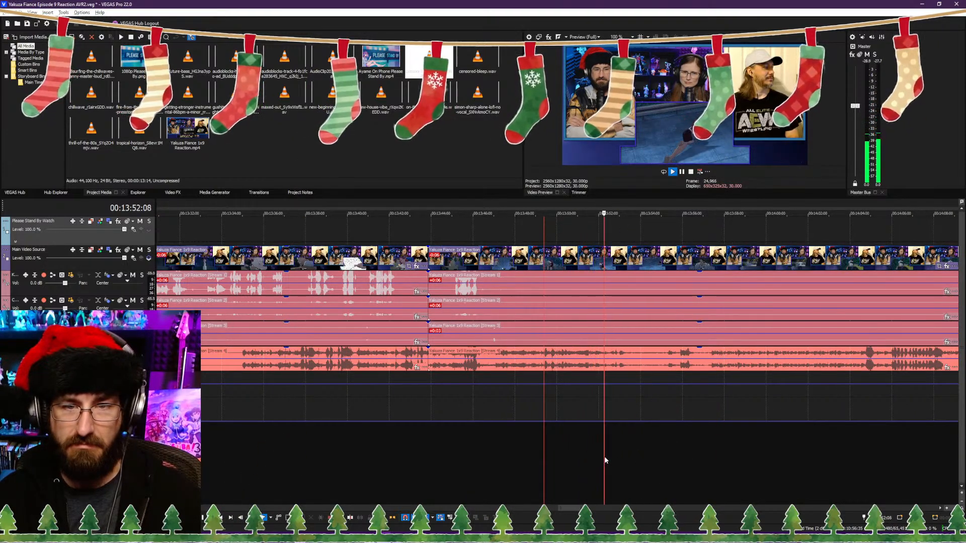
pyautogui.click(495, 457)
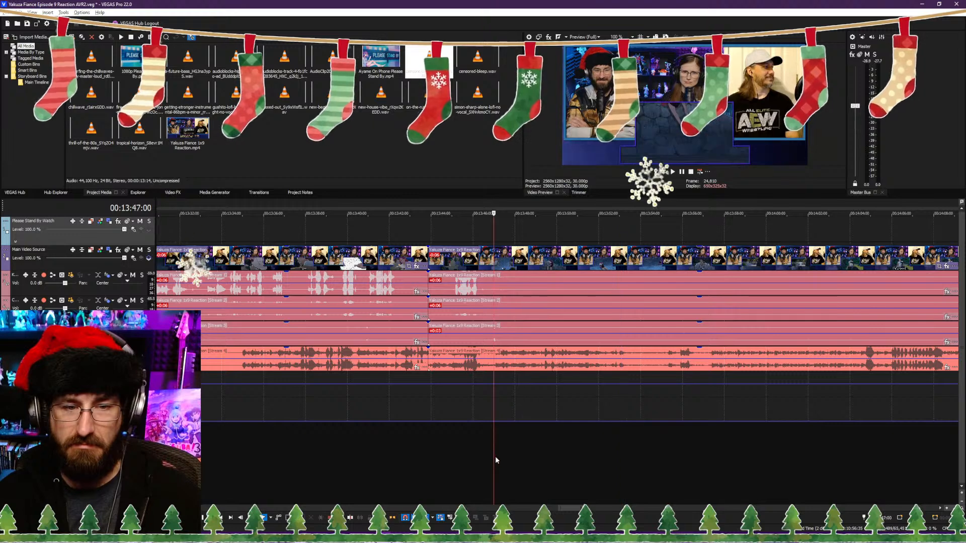
pyautogui.press('Return')
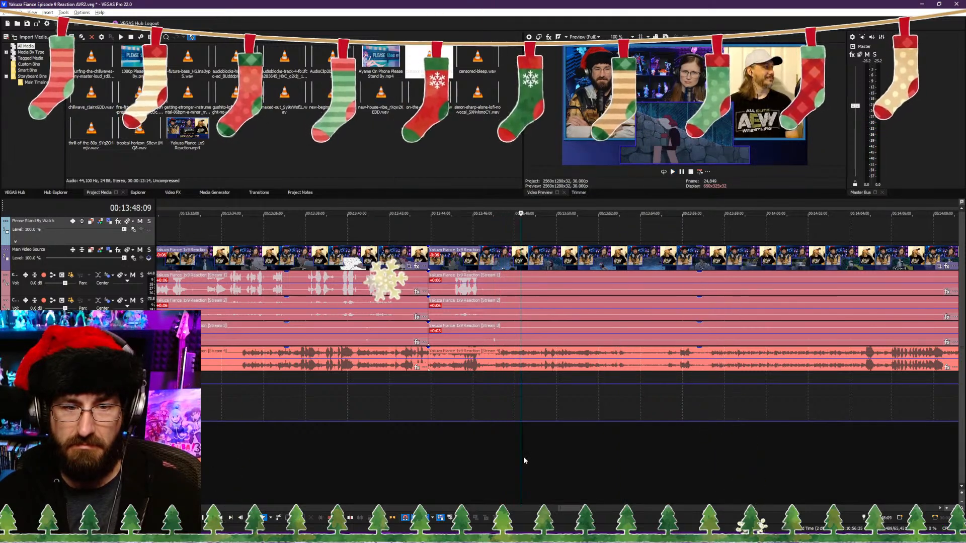
pyautogui.press('s')
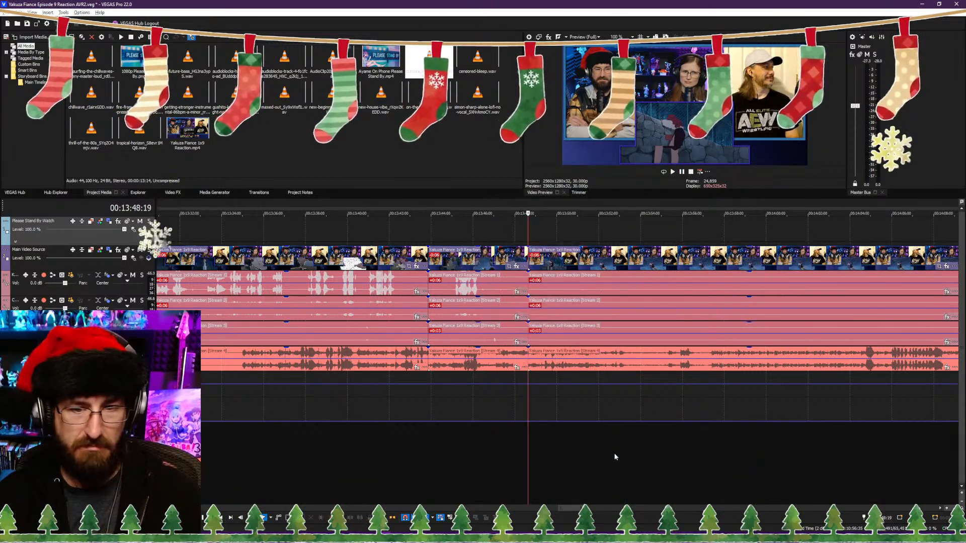
# Step: Audition the footage after the 00:13:48:19 cut, trim the following clip's start to about 00:14:10:12 and close the gap
pyautogui.click(666, 449)
pyautogui.press('space')
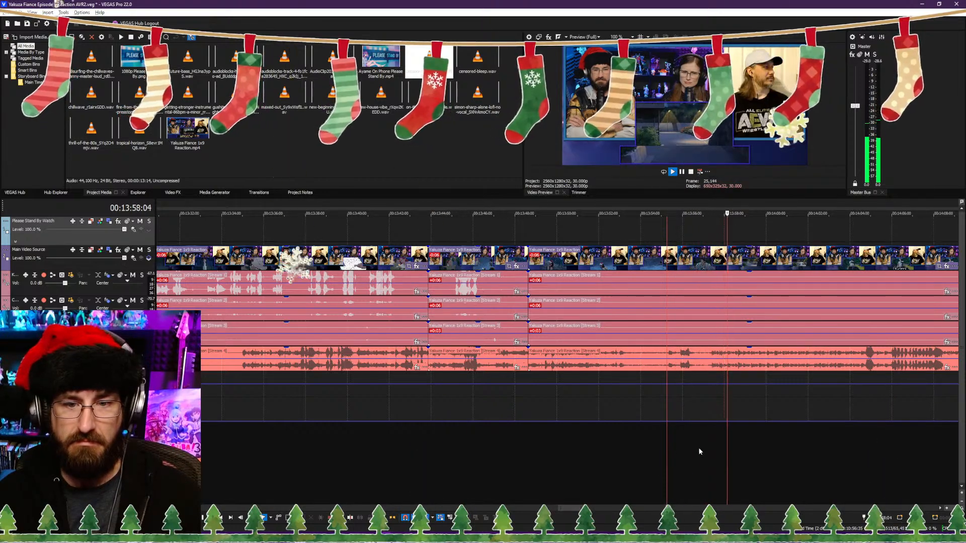
pyautogui.scroll(-3, 786, 446)
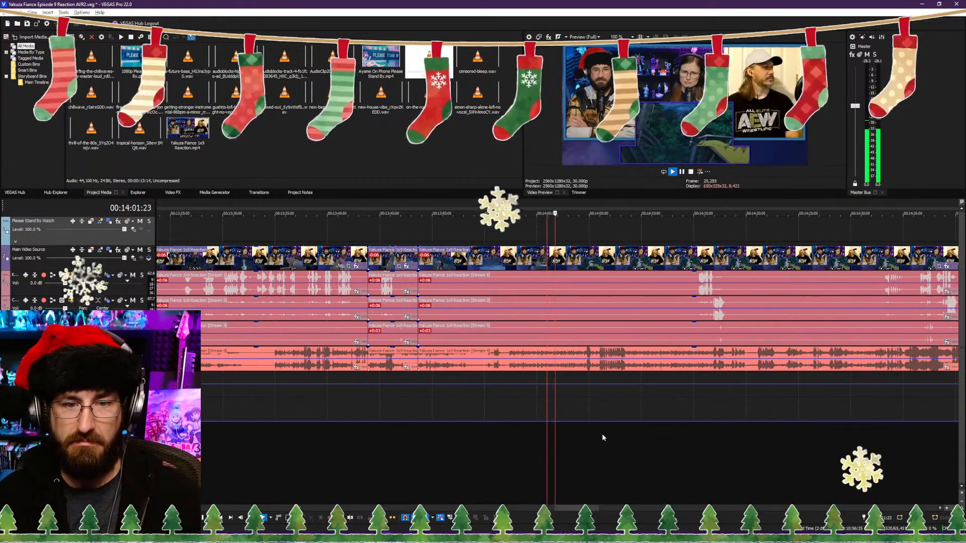
pyautogui.scroll(3, 597, 443)
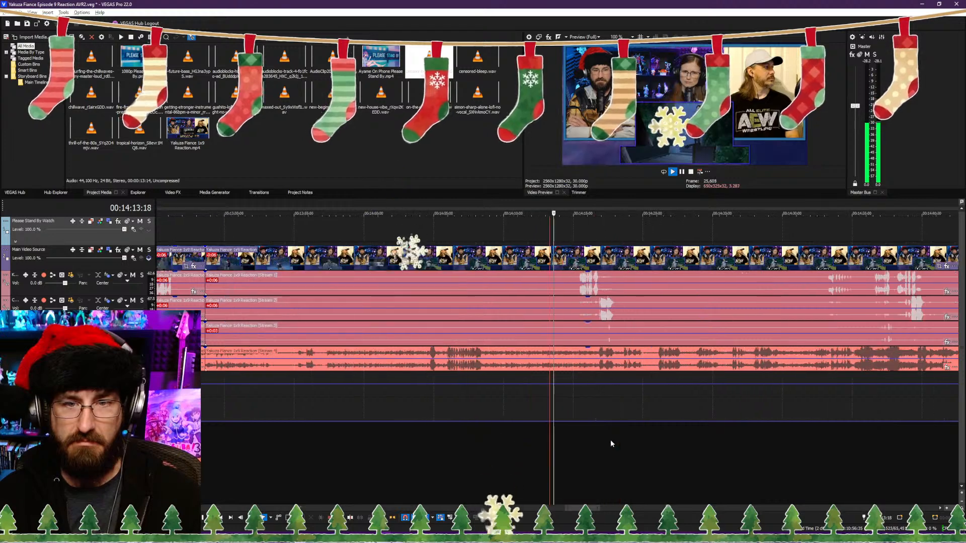
pyautogui.click(524, 434)
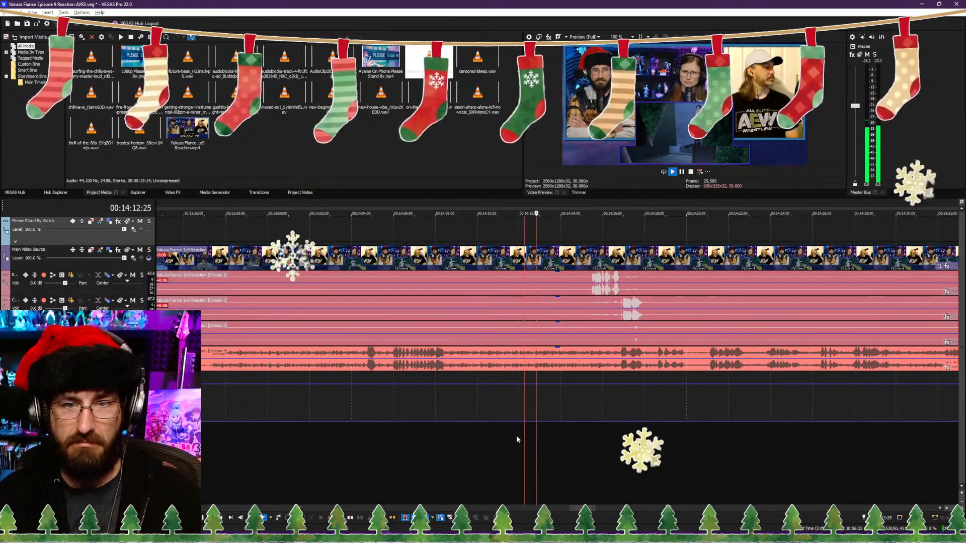
pyautogui.click(496, 439)
pyautogui.click(477, 442)
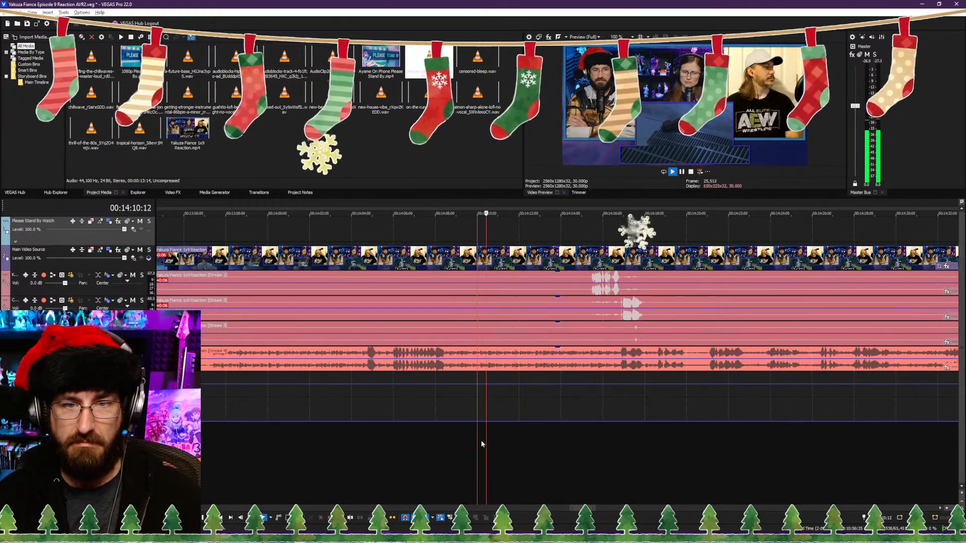
pyautogui.press('space')
pyautogui.hotkey('alt', '[')
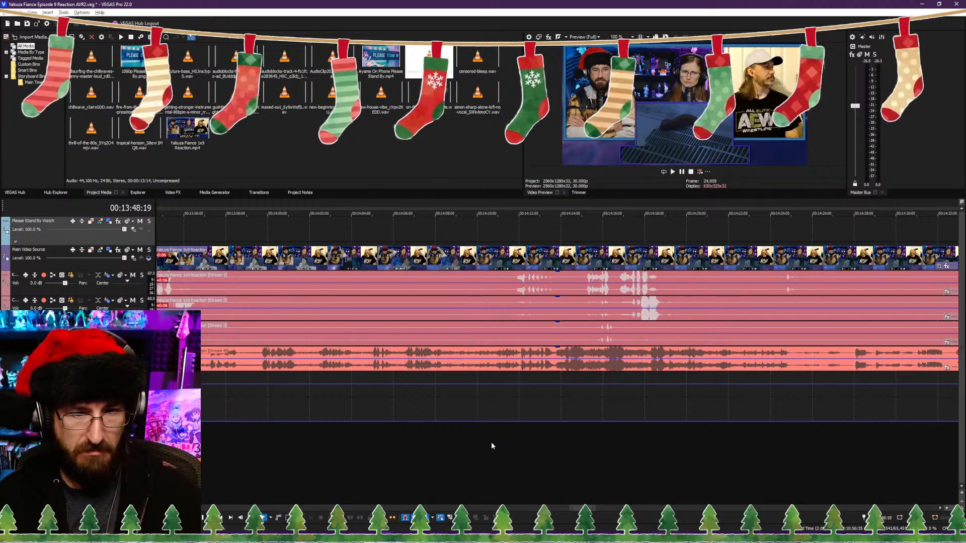
# Step: Save the project and play on from the 00:13:48:19 cut to 00:13:54:10, checking the whole timeline
pyautogui.press('space')
pyautogui.hotkey('ctrl', 's')
pyautogui.scroll(-6, 475, 449)
pyautogui.scroll(6, 479, 450)
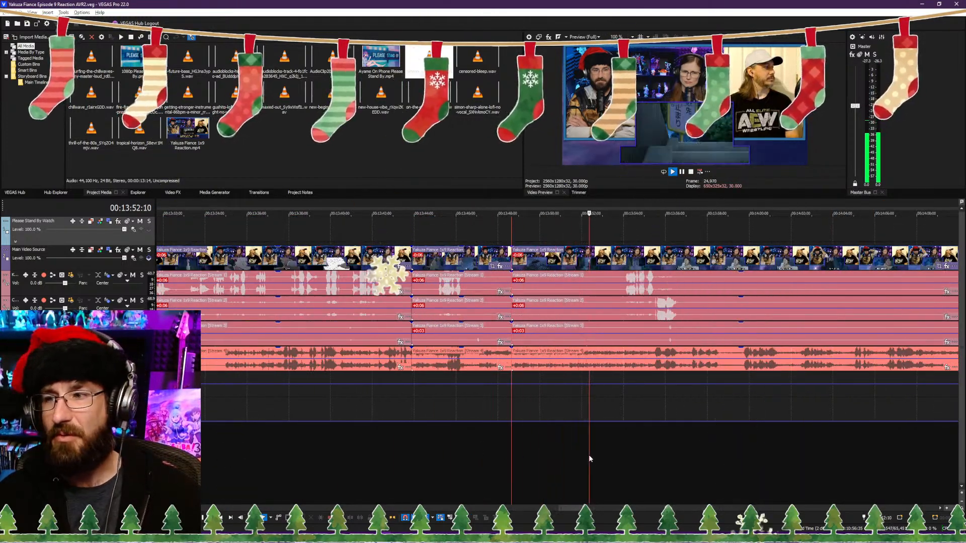
pyautogui.scroll(-6, 591, 445)
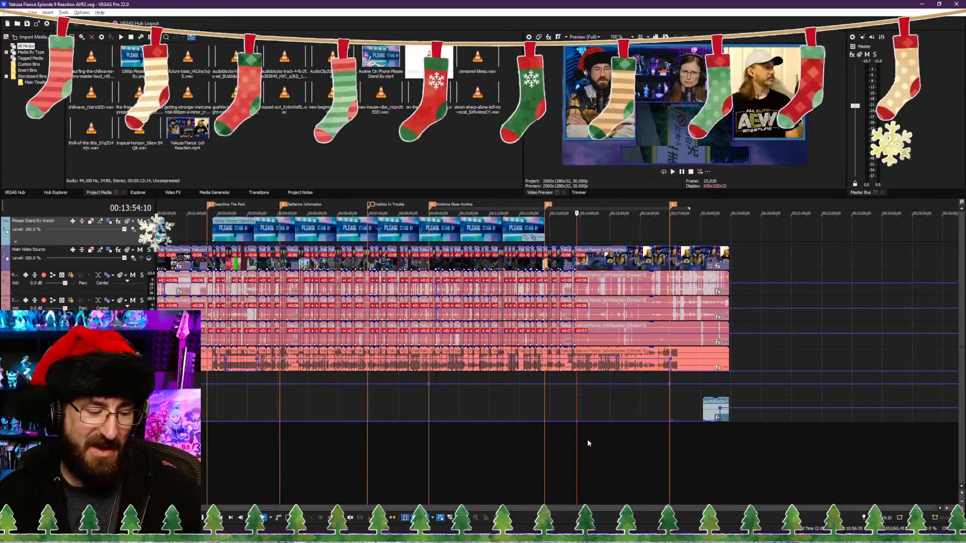
pyautogui.scroll(4, 571, 441)
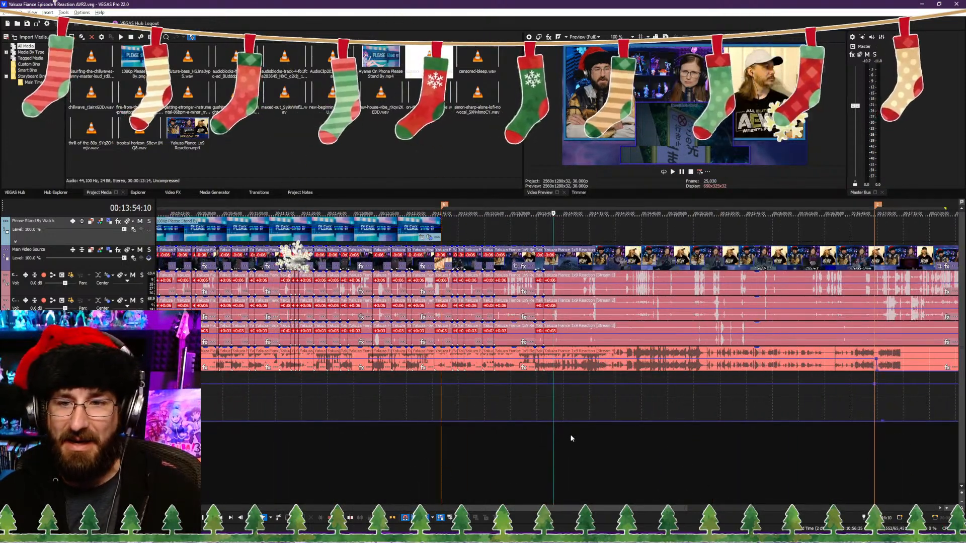
pyautogui.scroll(-4, 583, 437)
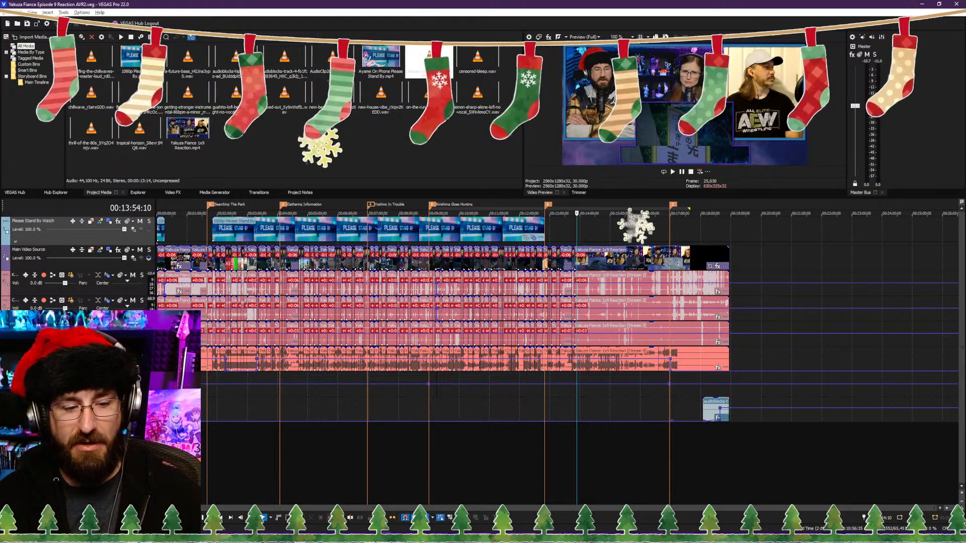
# Step: Switch to Discord and find the Sonic 3 photos in the a-general-chat-room channel
pyautogui.hotkey('alt', 'Tab')
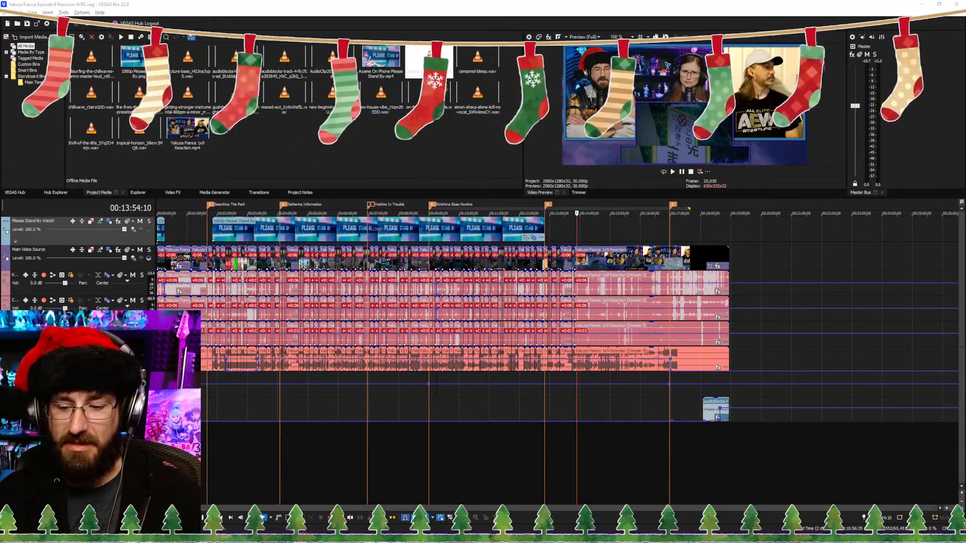
pyautogui.moveTo(779, 526); pyautogui.dragTo(612, 9)
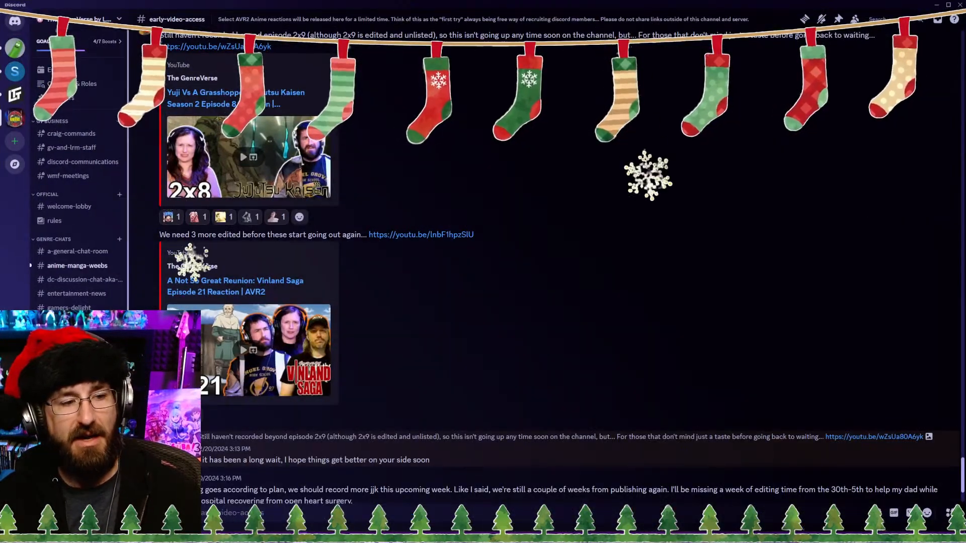
pyautogui.click(76, 251)
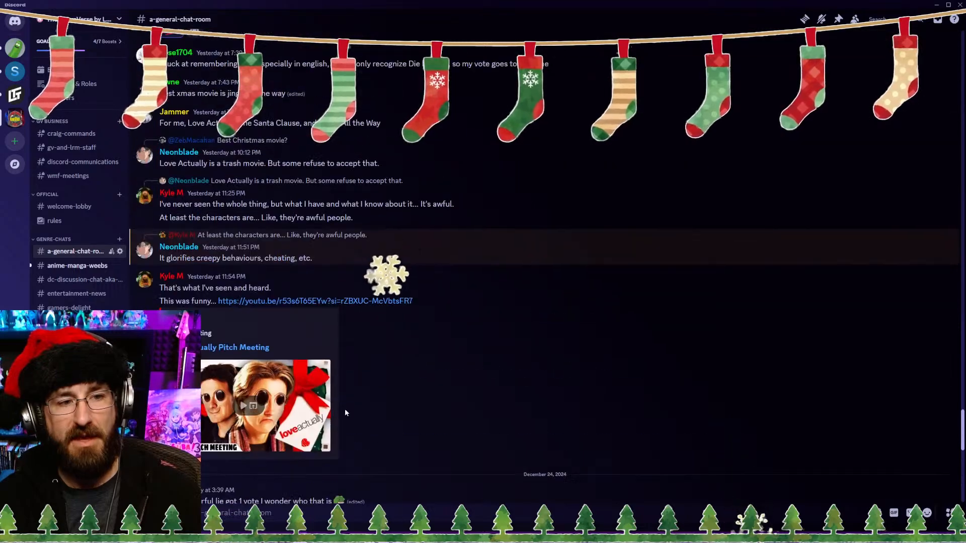
pyautogui.scroll(15, 346, 413)
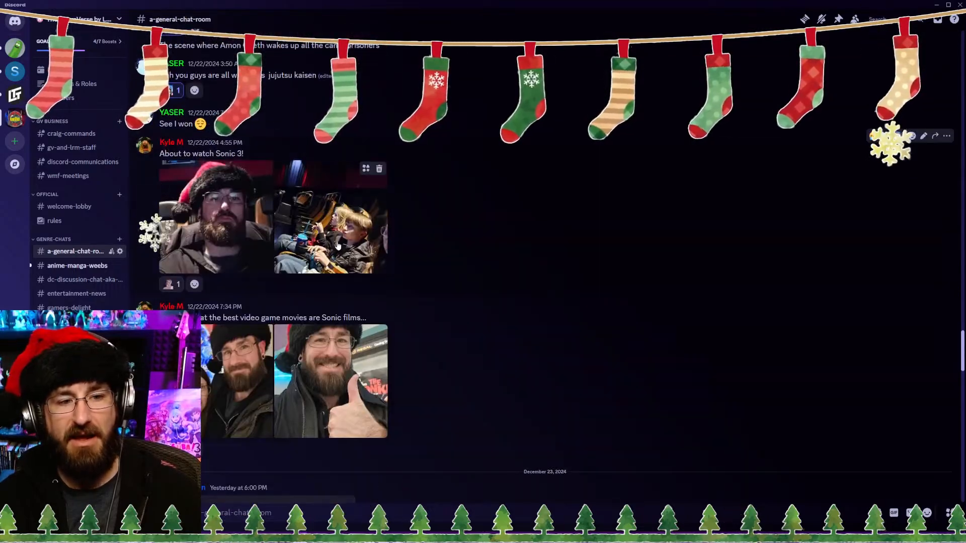
# Step: View the cinema poster photo and the theatre seats photo enlarged, and return to VEGAS Pro
pyautogui.click(241, 383)
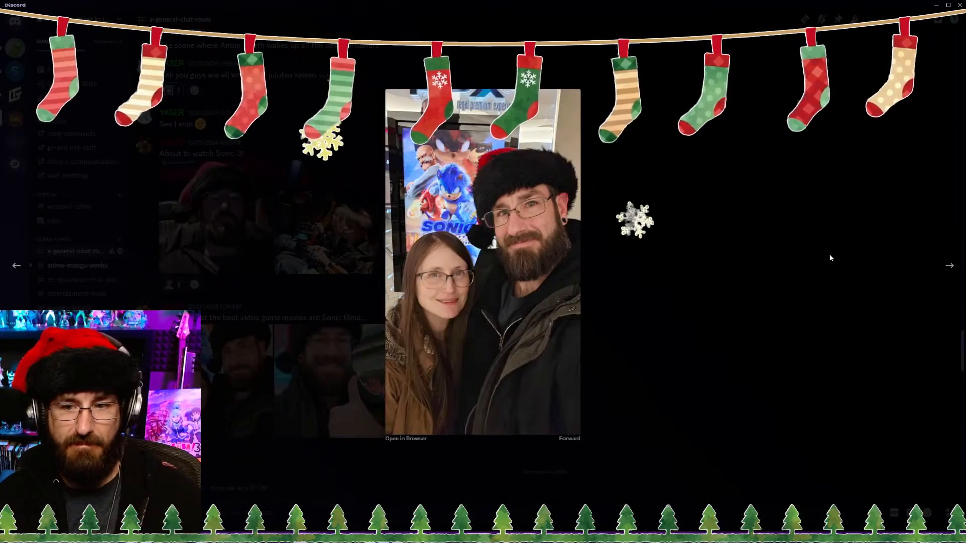
pyautogui.click(685, 446)
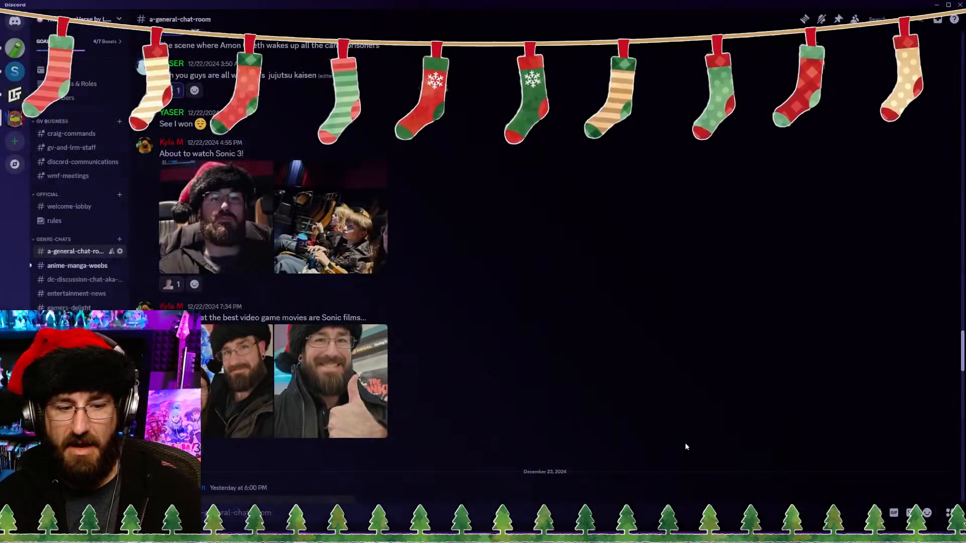
pyautogui.click(335, 245)
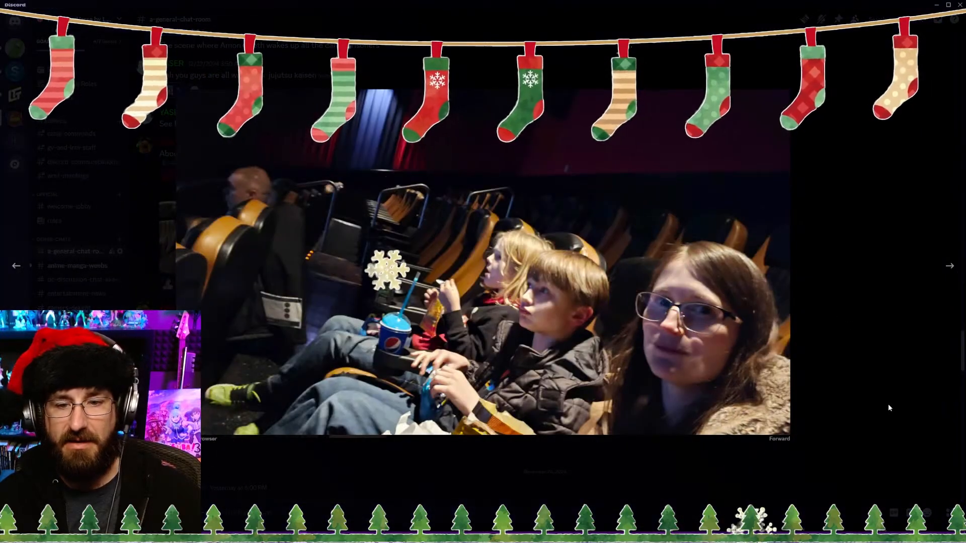
pyautogui.click(889, 403)
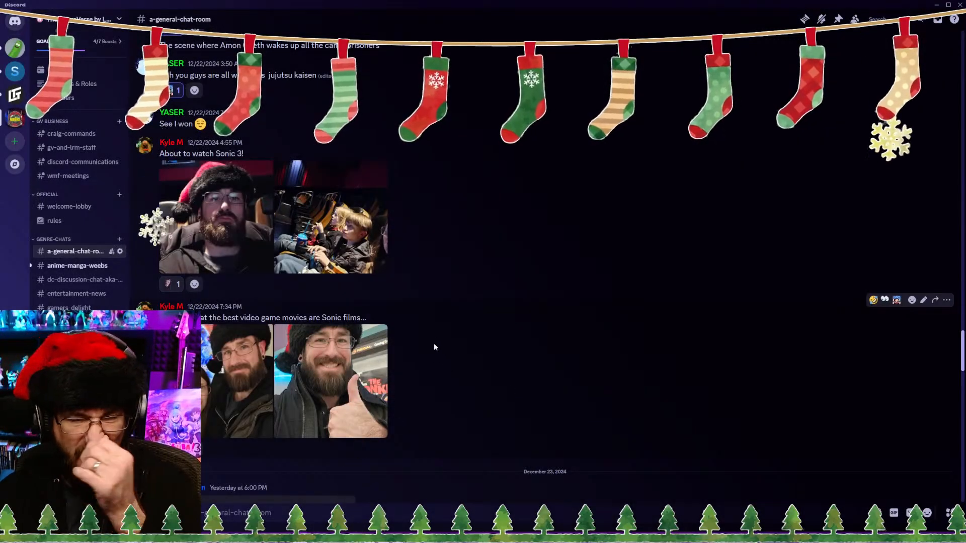
pyautogui.click(931, 6)
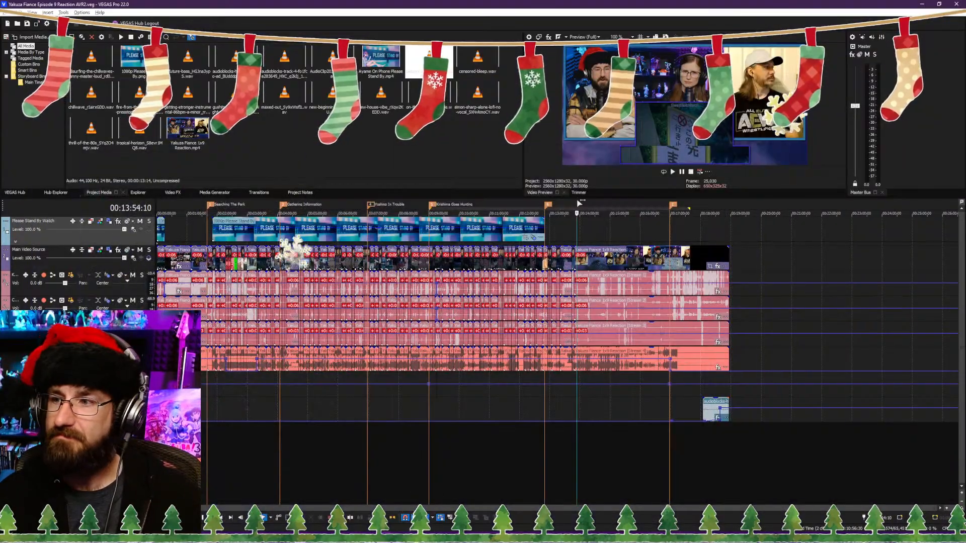
# Step: Move the playhead back to 00:12:55:07 and enlarge the video preview by shrinking the timeline area
pyautogui.click(548, 447)
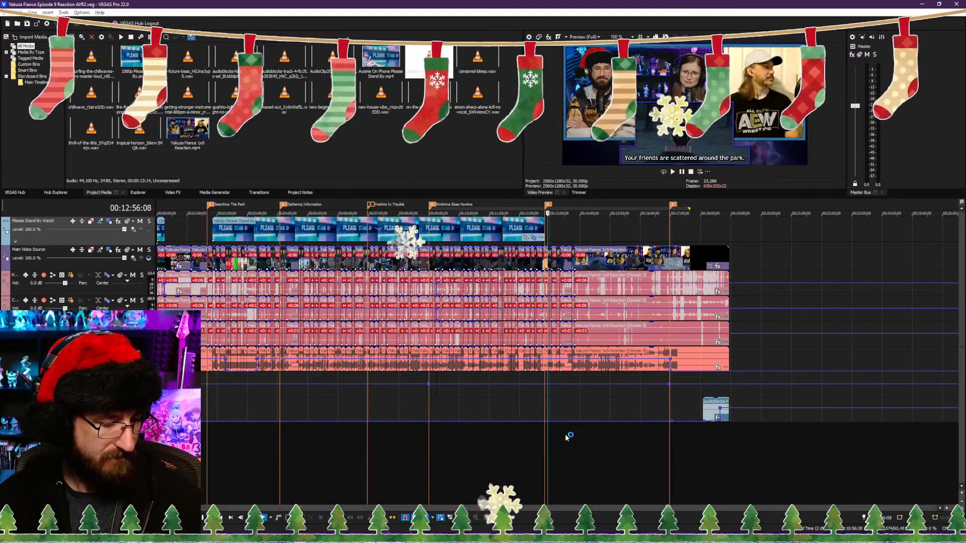
pyautogui.scroll(5, 564, 433)
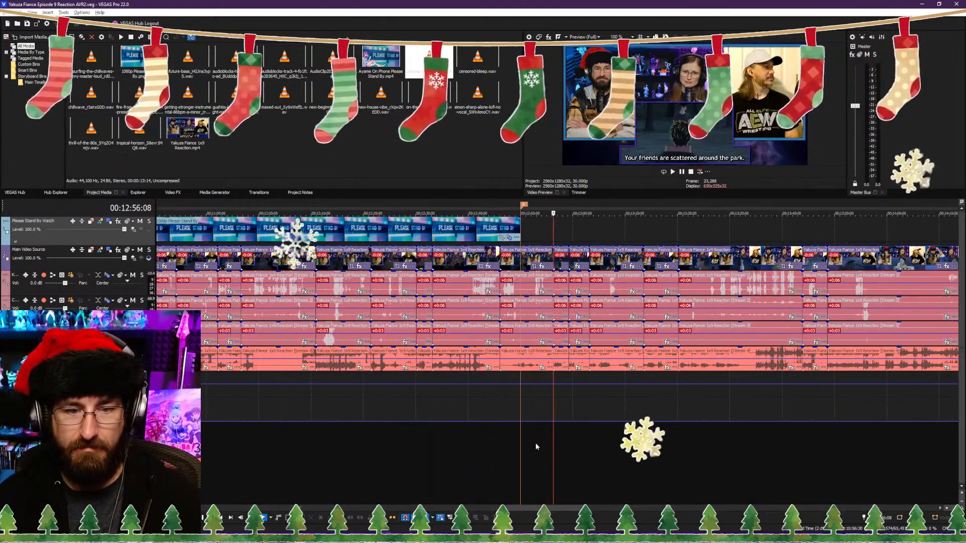
pyautogui.hscroll(1, 535, 453)
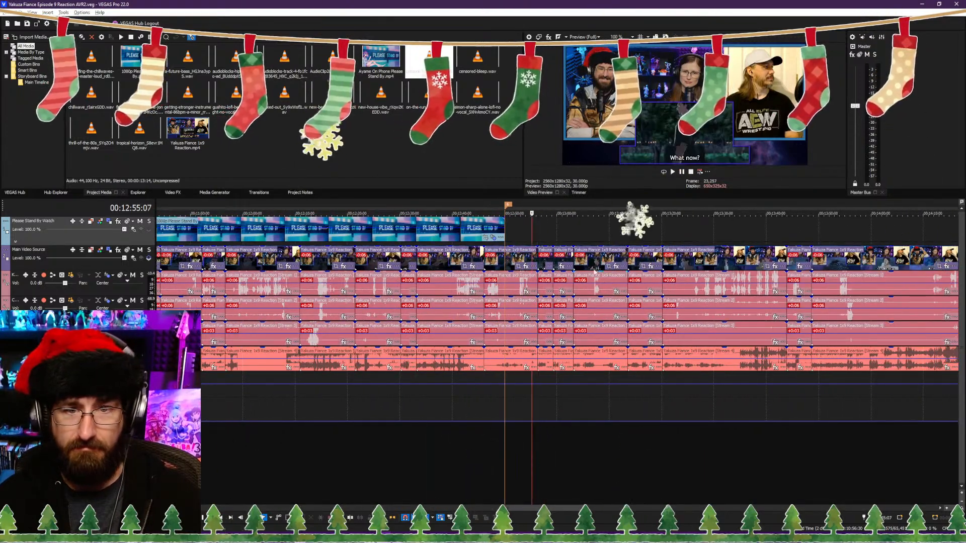
pyautogui.moveTo(646, 198); pyautogui.dragTo(646, 250)
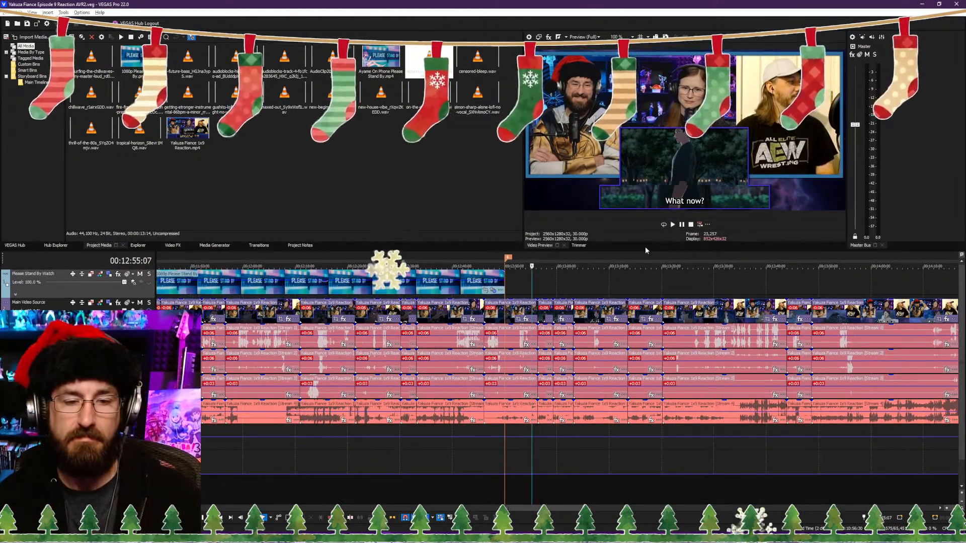
# Step: Play on past the 00:13:48:19 cut and split the reaction video and its audio streams at 00:13:58:18
pyautogui.scroll(-5, 630, 469)
pyautogui.scroll(2, 624, 488)
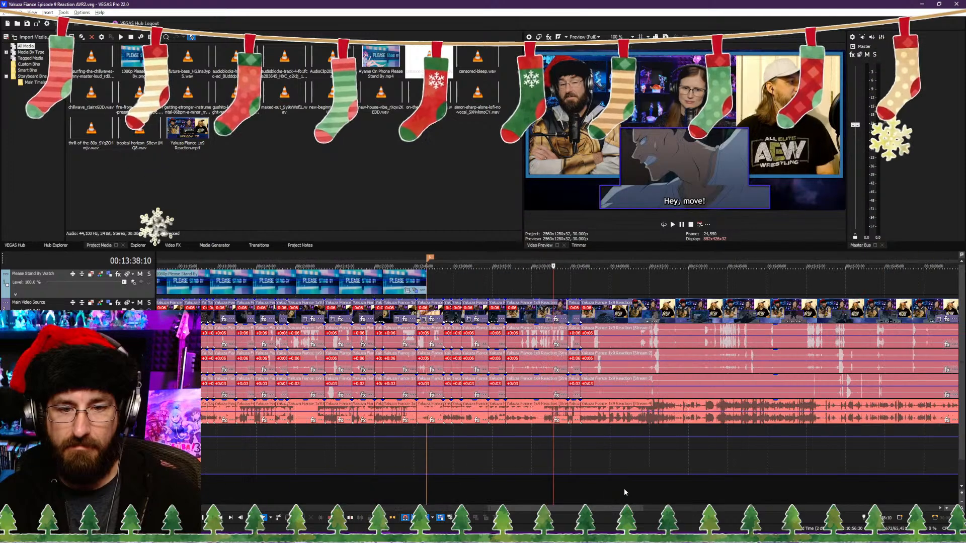
pyautogui.press('space')
pyautogui.click(597, 494)
pyautogui.scroll(3, 597, 494)
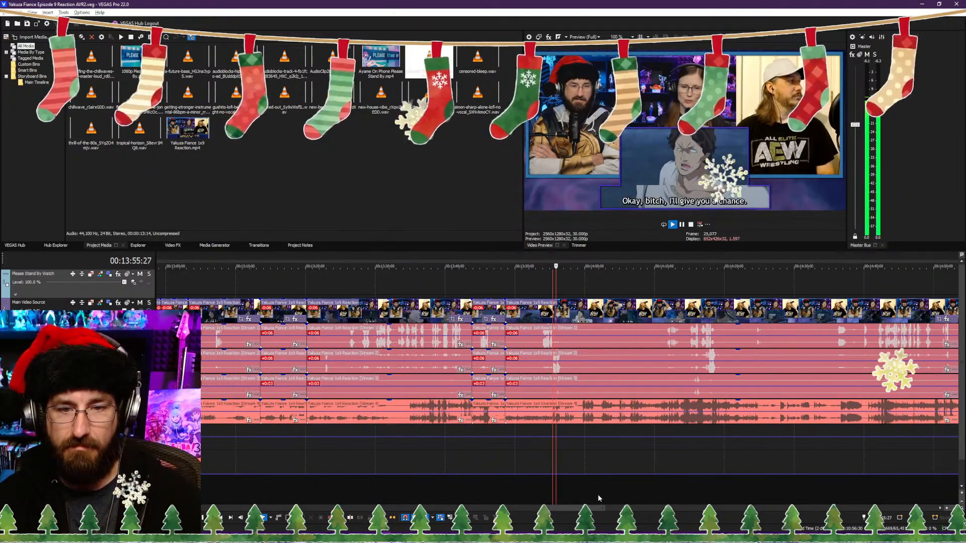
pyautogui.click(534, 495)
pyautogui.scroll(3, 533, 494)
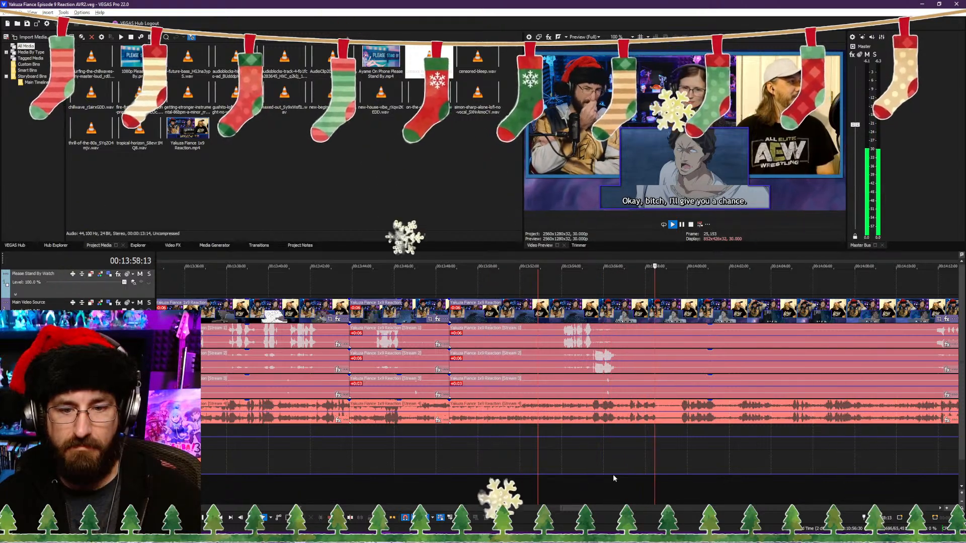
pyautogui.press('Return')
pyautogui.press('s')
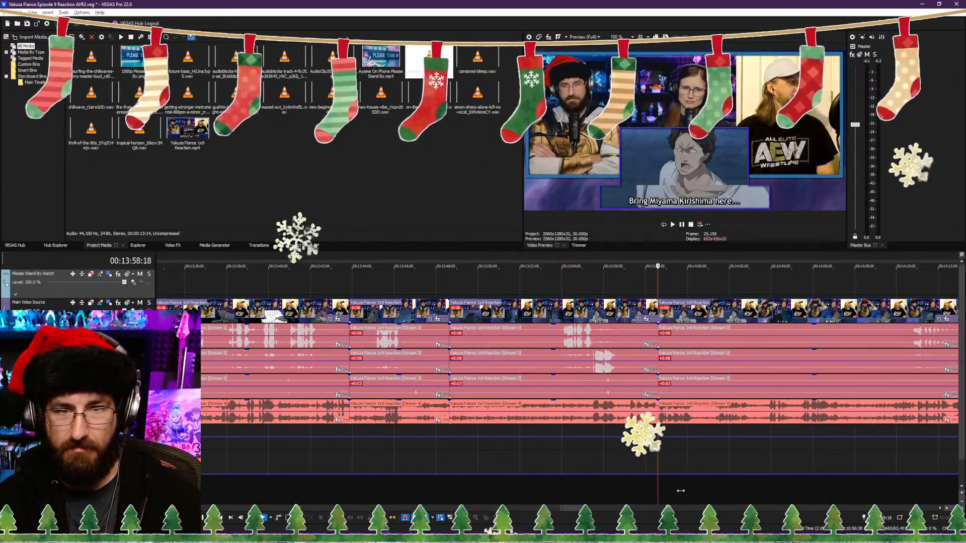
# Step: Trim the start of the clip after the 00:13:58:18 split to 00:14:03:16, close the gap, and play across the cut
pyautogui.press('space')
pyautogui.scroll(-1, 654, 492)
pyautogui.scroll(2, 630, 489)
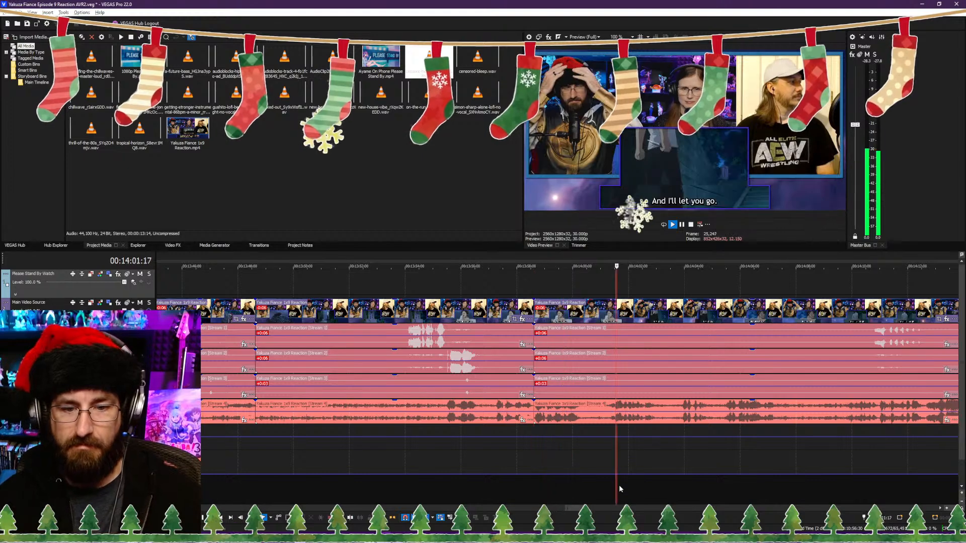
pyautogui.scroll(-2, 684, 484)
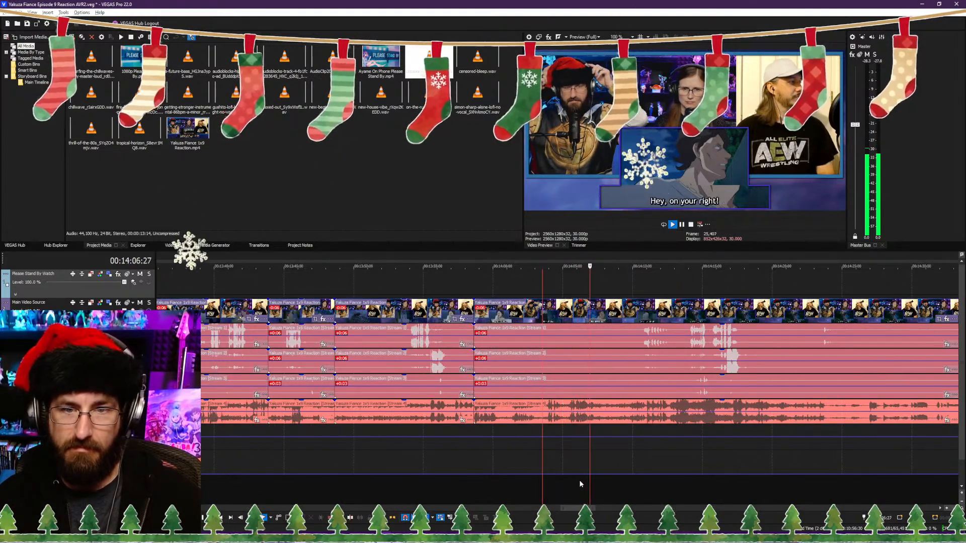
pyautogui.press('space')
pyautogui.scroll(3, 547, 484)
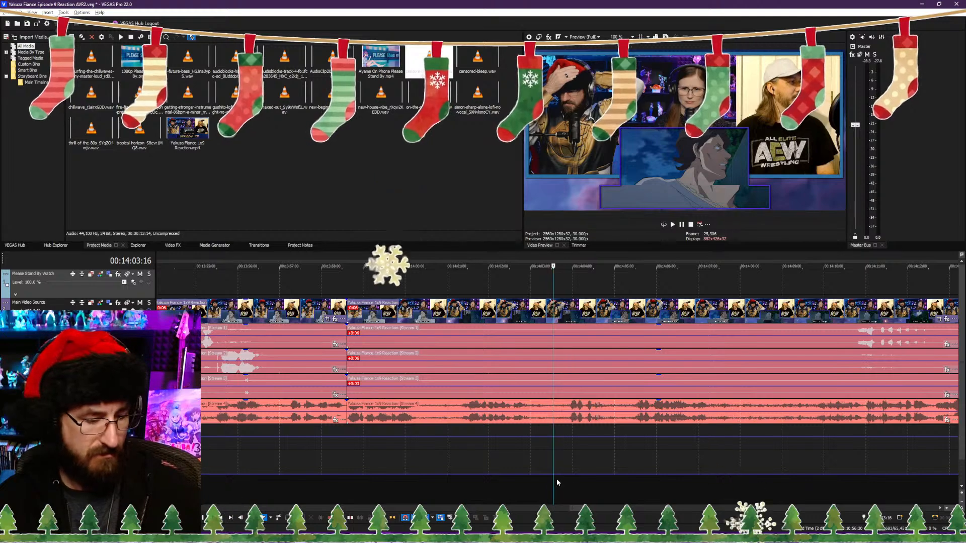
pyautogui.click(306, 478)
pyautogui.press('space')
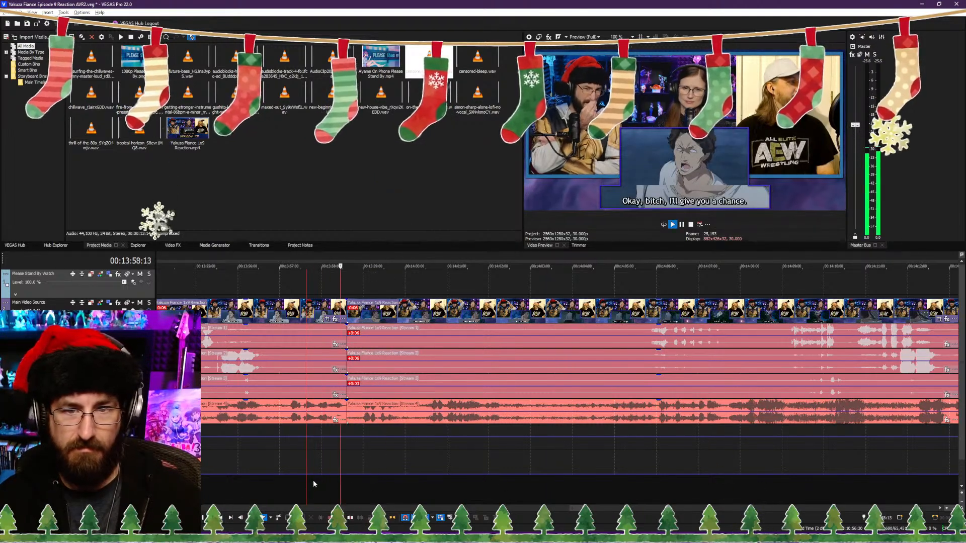
# Step: Play on through the fight scene and split the reaction video and its audio streams at 00:14:20:12
pyautogui.scroll(-2, 375, 481)
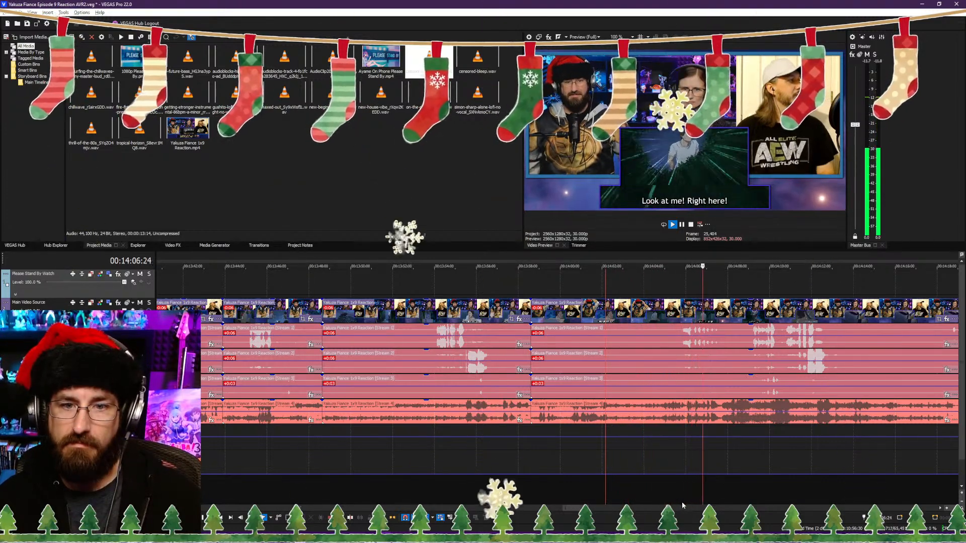
pyautogui.scroll(-3, 681, 485)
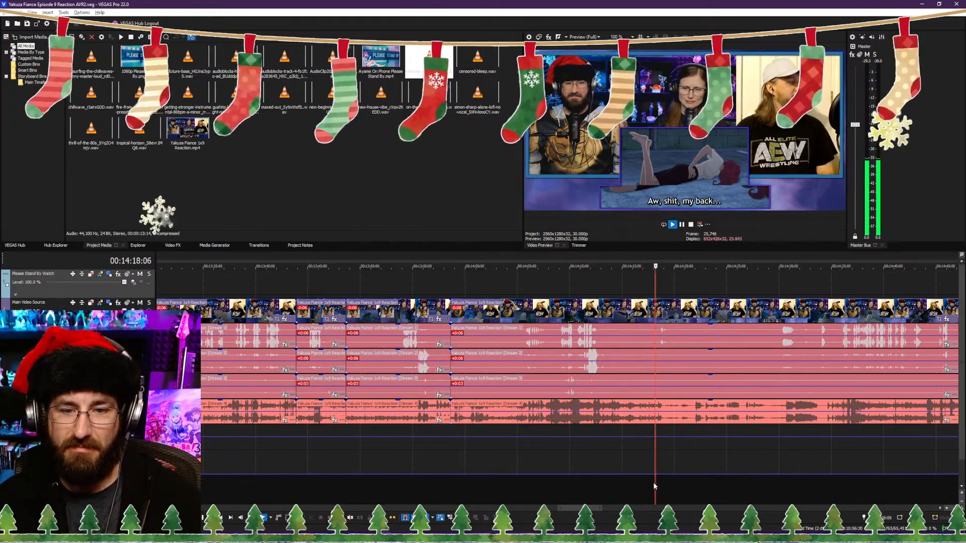
pyautogui.scroll(3, 651, 481)
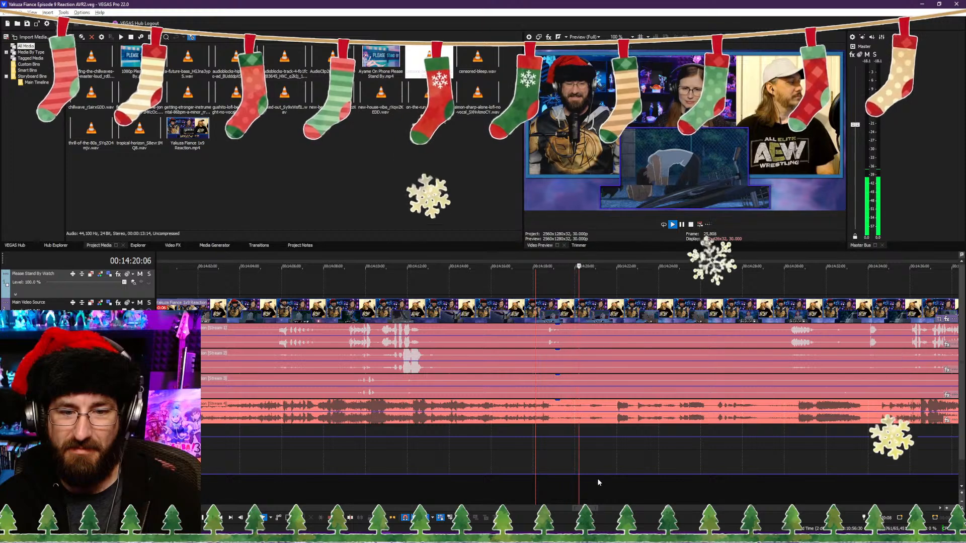
pyautogui.press('Return')
pyautogui.press('s')
pyautogui.press('Return')
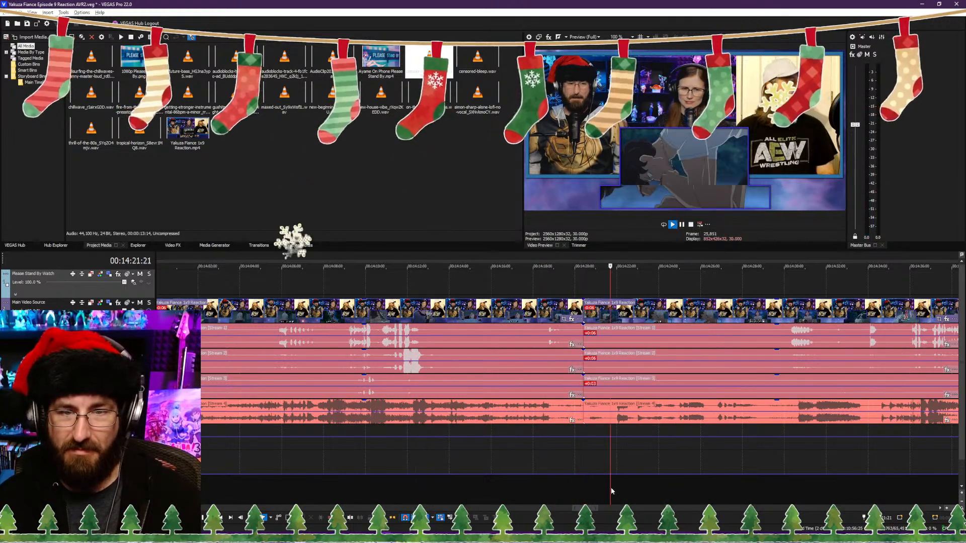
# Step: Trim the start of the clip after the 00:14:20:12 split to 00:14:24:26 and close the gap
pyautogui.click(673, 485)
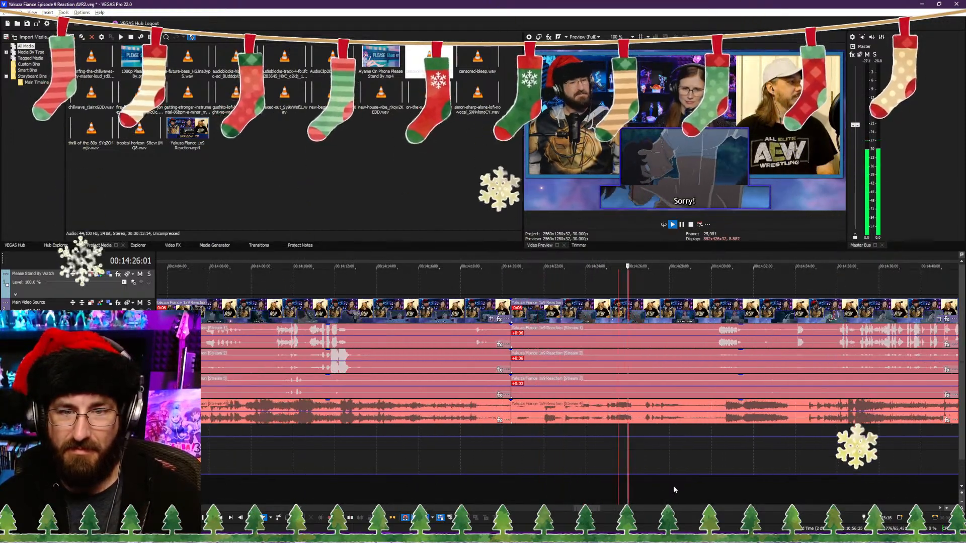
pyautogui.click(636, 492)
pyautogui.scroll(3, 596, 497)
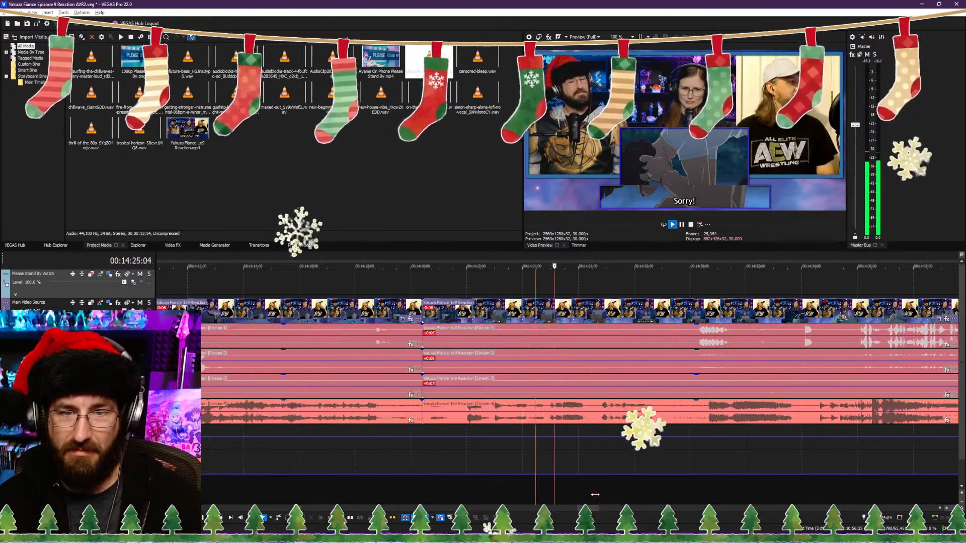
pyautogui.click(530, 497)
pyautogui.click(534, 494)
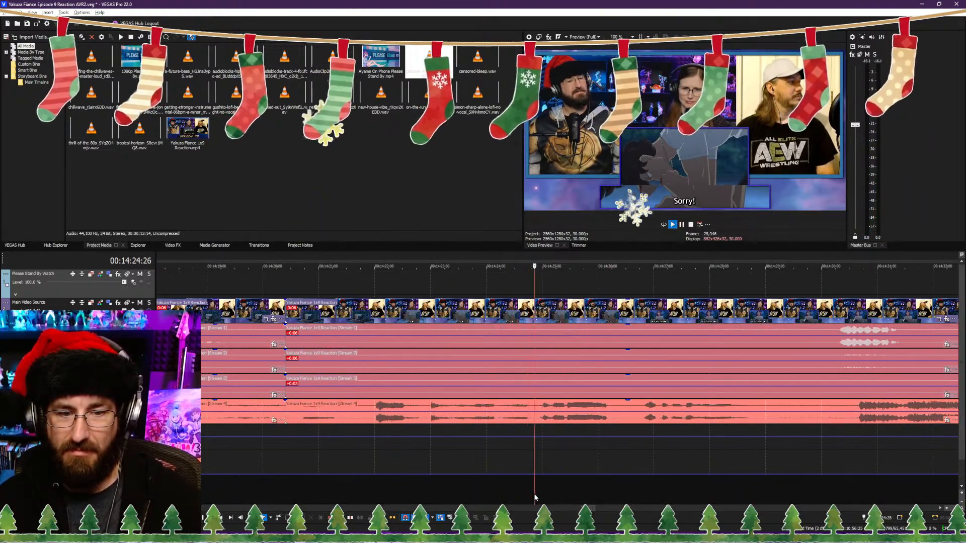
pyautogui.press('space')
pyautogui.hotkey('alt', '[')
pyautogui.hotkey('ctrl', 's')
pyautogui.press('space')
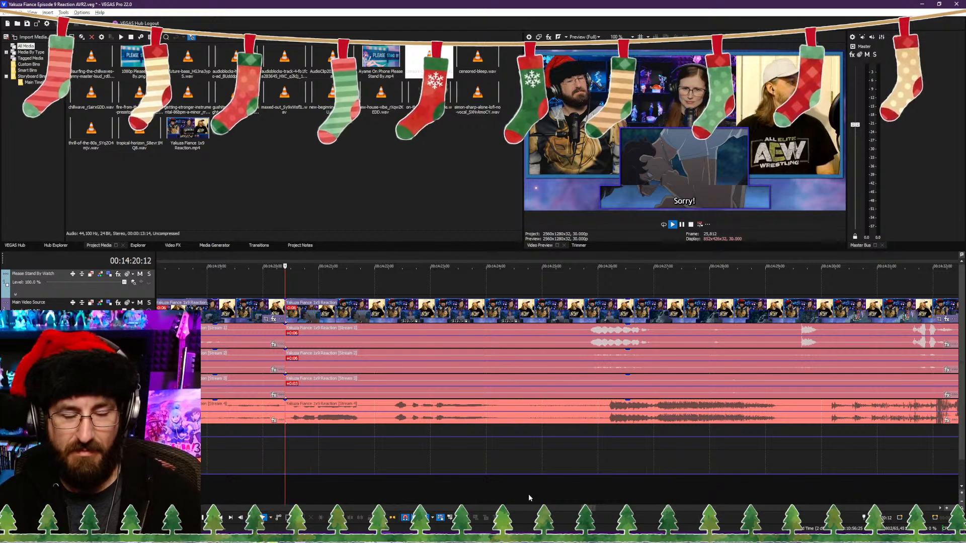
# Step: Play on from the 00:14:20:12 cut to review the scene change and pause at 00:14:37:06
pyautogui.scroll(-3, 533, 493)
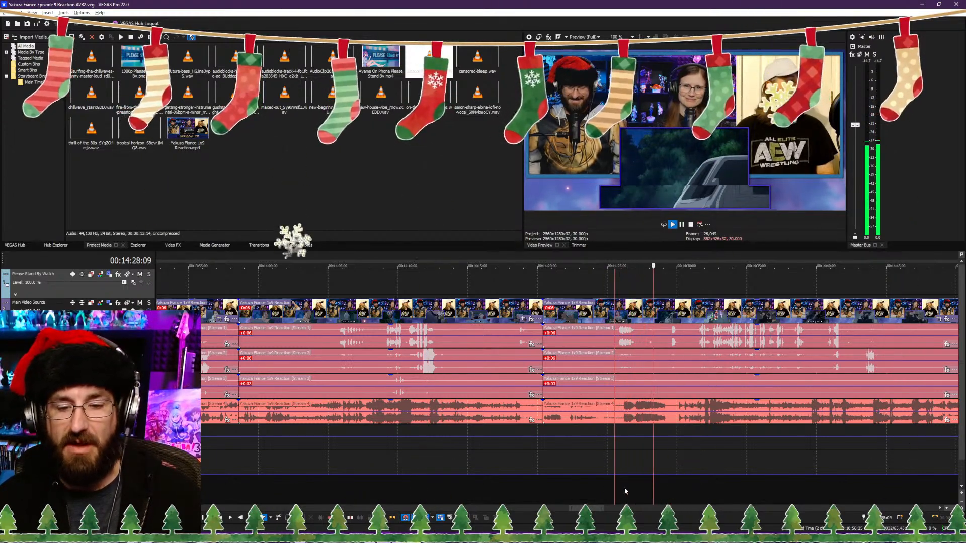
pyautogui.scroll(4, 652, 483)
pyautogui.scroll(-4, 609, 477)
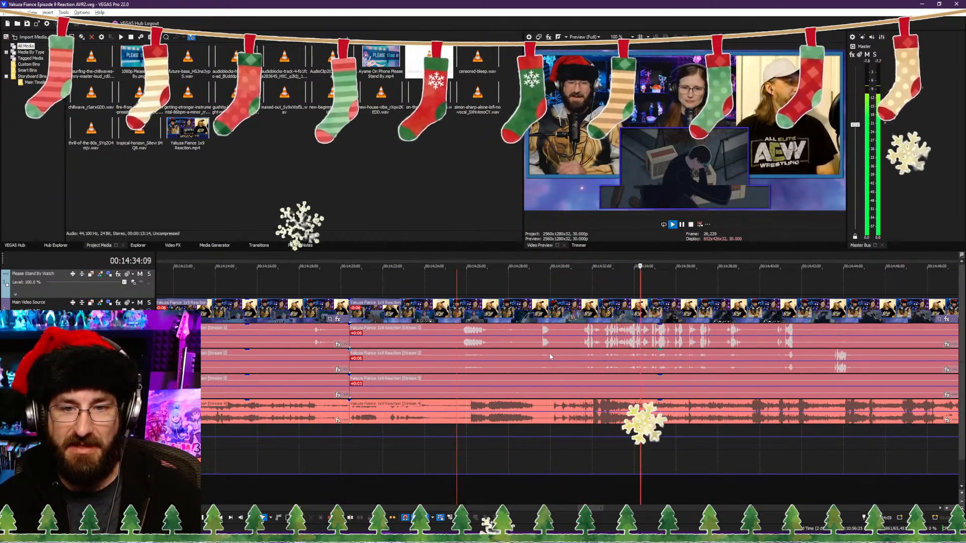
pyautogui.scroll(-2, 632, 444)
pyautogui.scroll(-2, 544, 455)
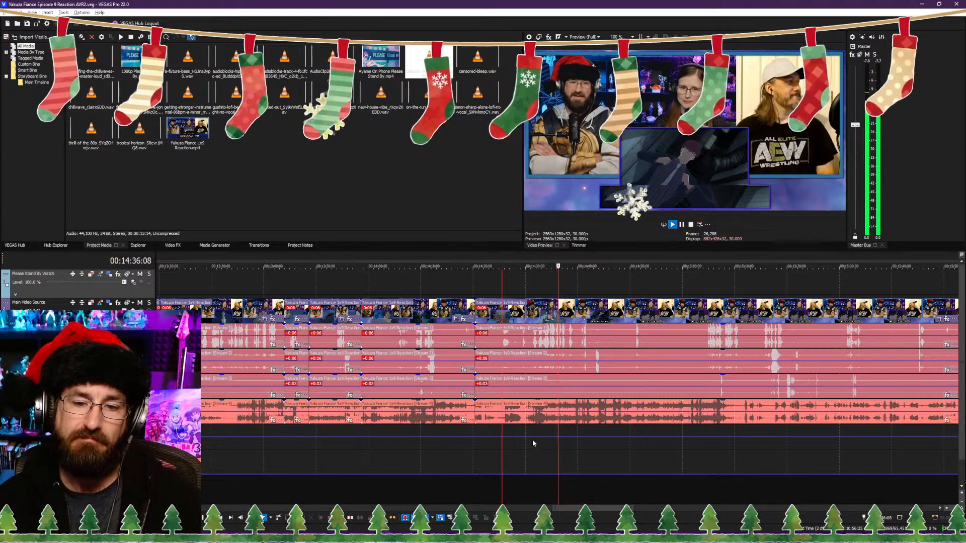
pyautogui.scroll(-3, 532, 439)
pyautogui.scroll(8, 531, 438)
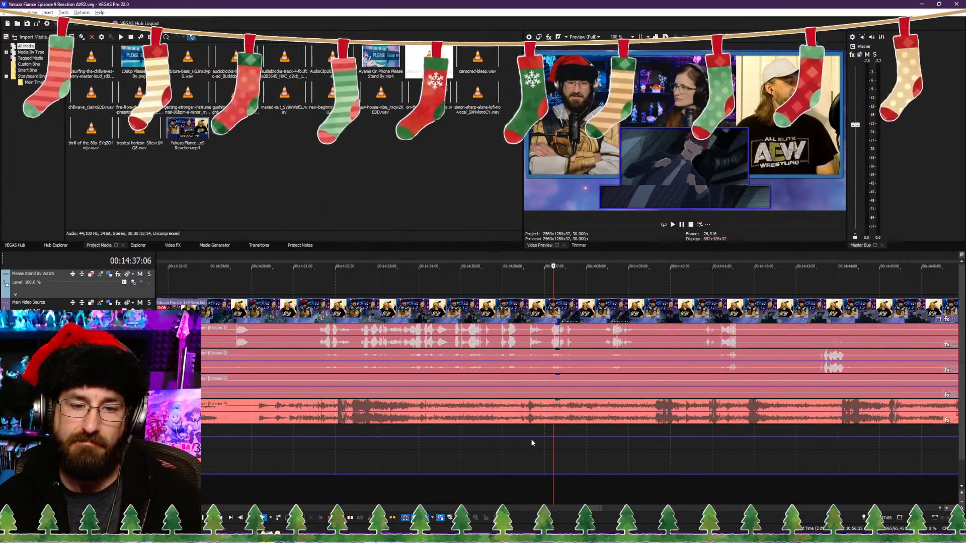
pyautogui.scroll(-3, 418, 478)
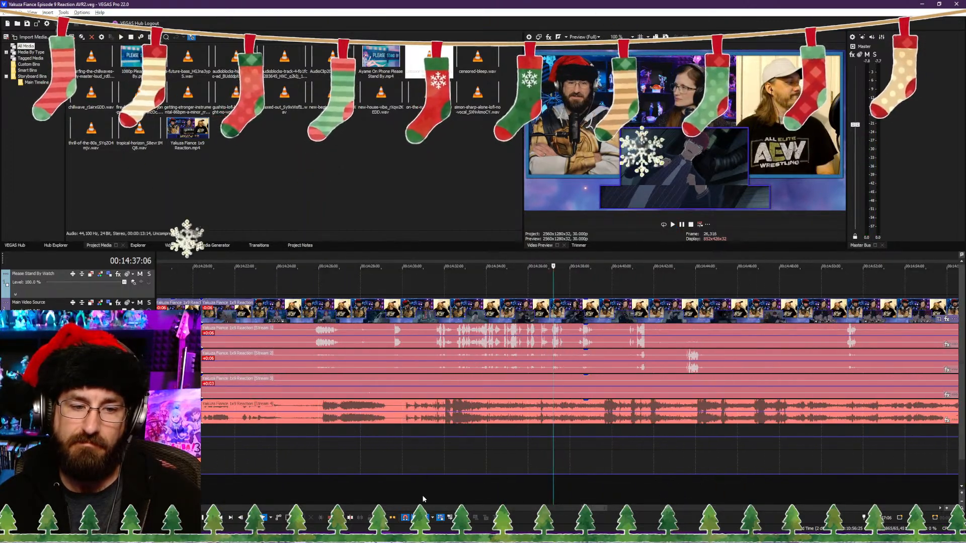
# Step: Go back to the start of the neon sign shot and add a marker at 00:14:30:00
pyautogui.press('space')
pyautogui.scroll(3, 431, 486)
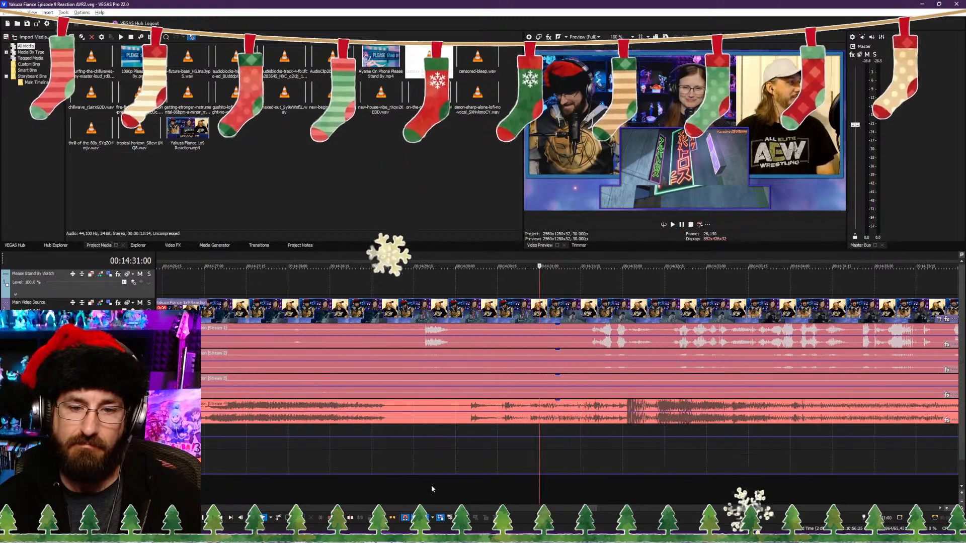
pyautogui.click(399, 479)
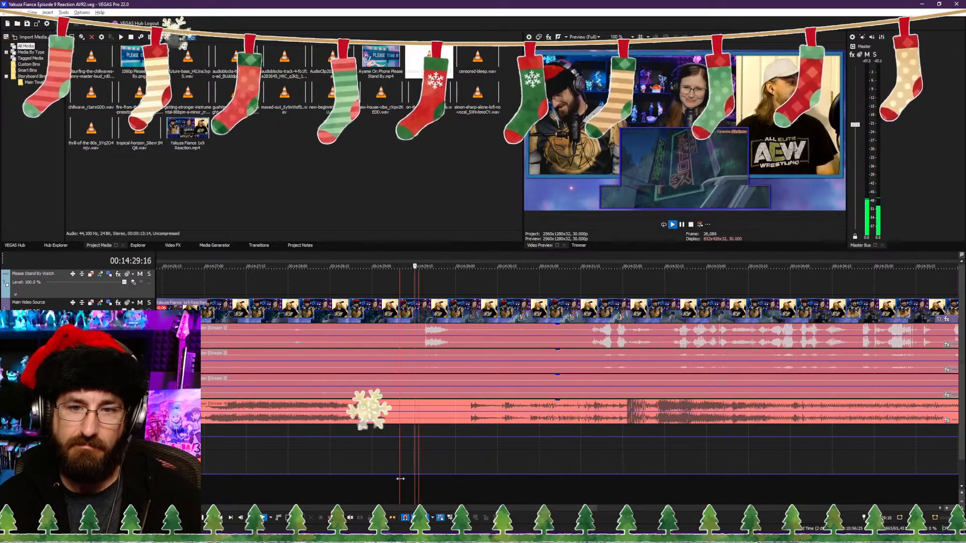
pyautogui.click(413, 341)
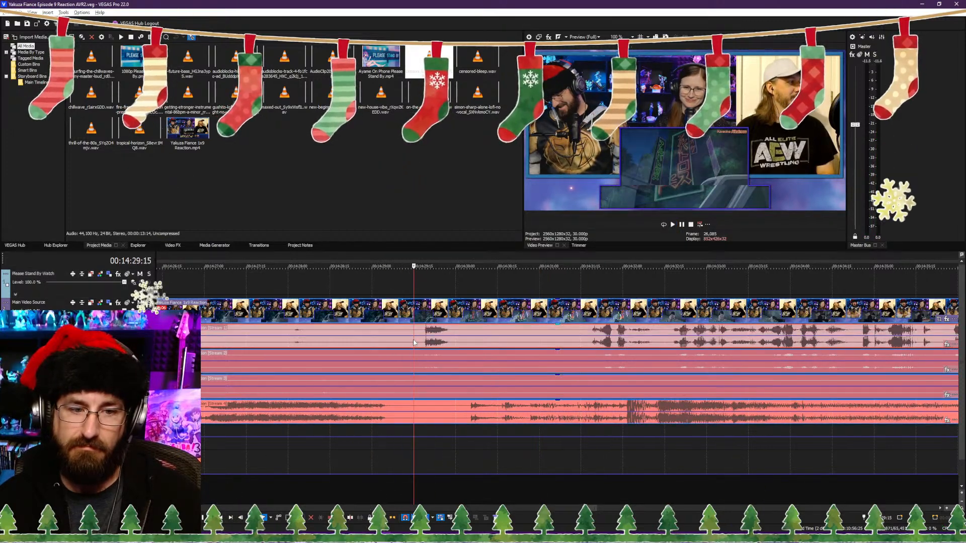
pyautogui.click(456, 345)
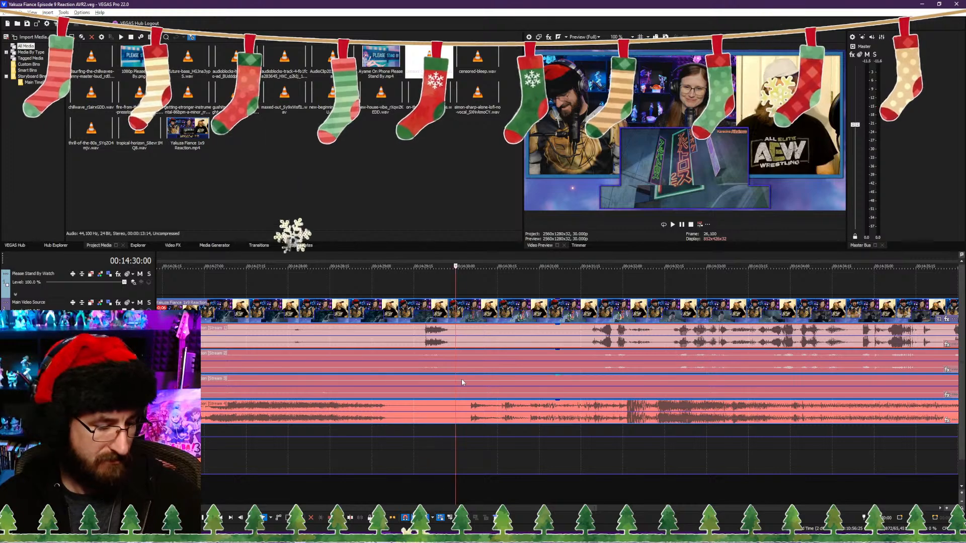
pyautogui.press('m')
# Step: Extend the Please Stand By overlay over the section up to the marker at 00:14:30:00
pyautogui.scroll(-10, 461, 382)
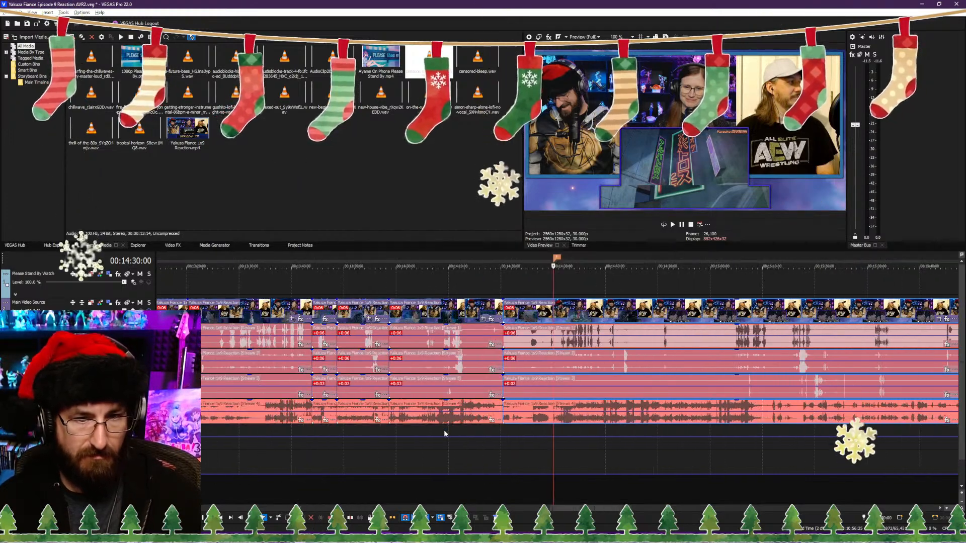
pyautogui.scroll(-5, 445, 432)
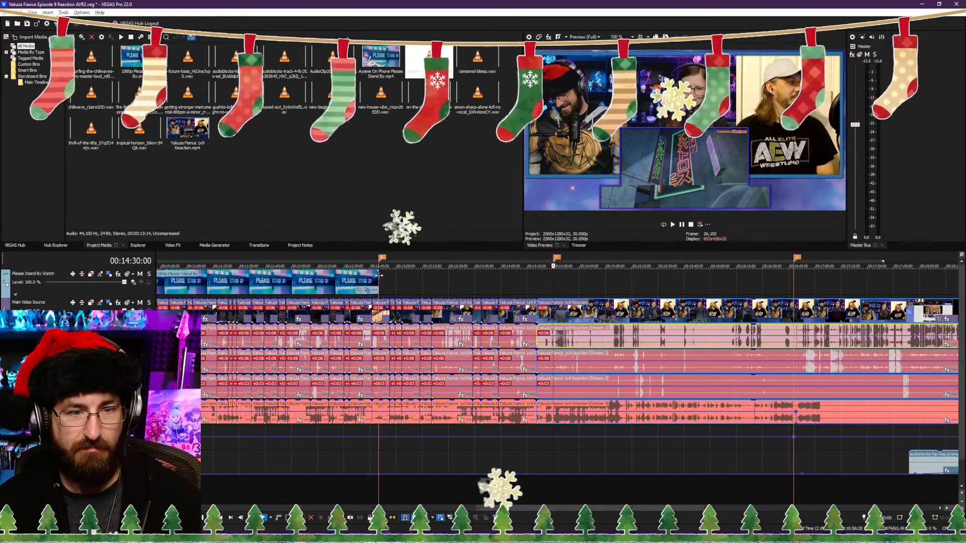
pyautogui.moveTo(438, 277); pyautogui.dragTo(554, 279)
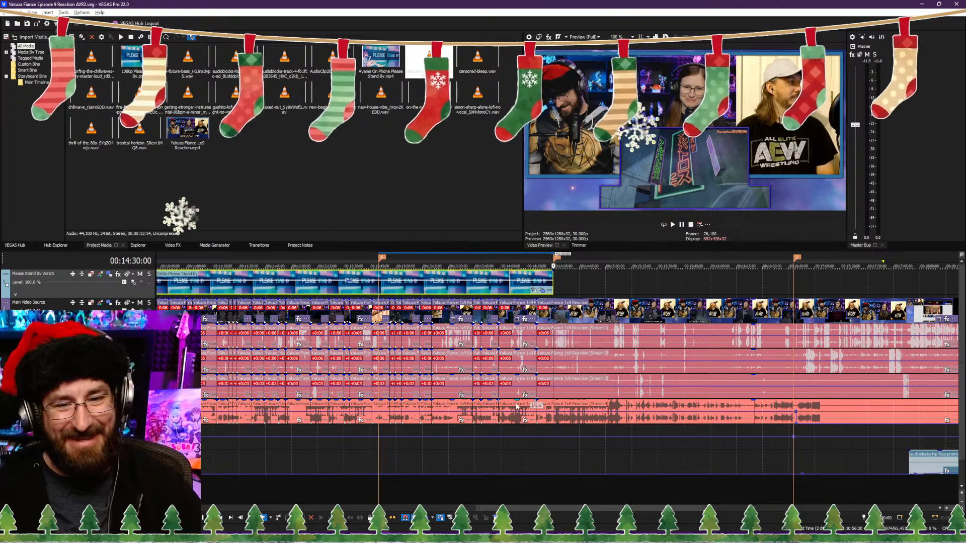
# Step: Play from the end of the overlay, then split the reaction video and its audio streams at the 00:14:30:00 marker
pyautogui.moveTo(562, 486); pyautogui.dragTo(559, 486)
pyautogui.scroll(3, 552, 479)
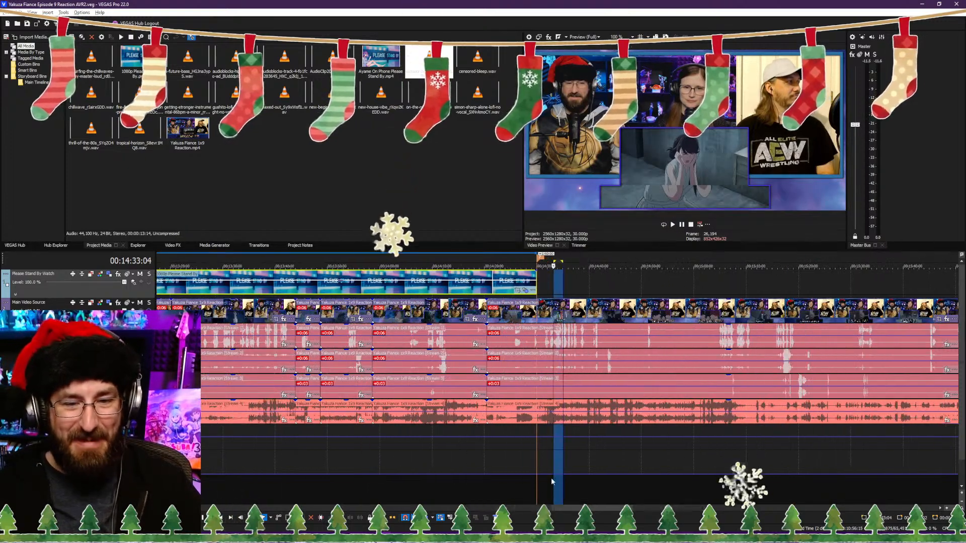
pyautogui.click(537, 488)
pyautogui.press('space')
pyautogui.scroll(2, 552, 482)
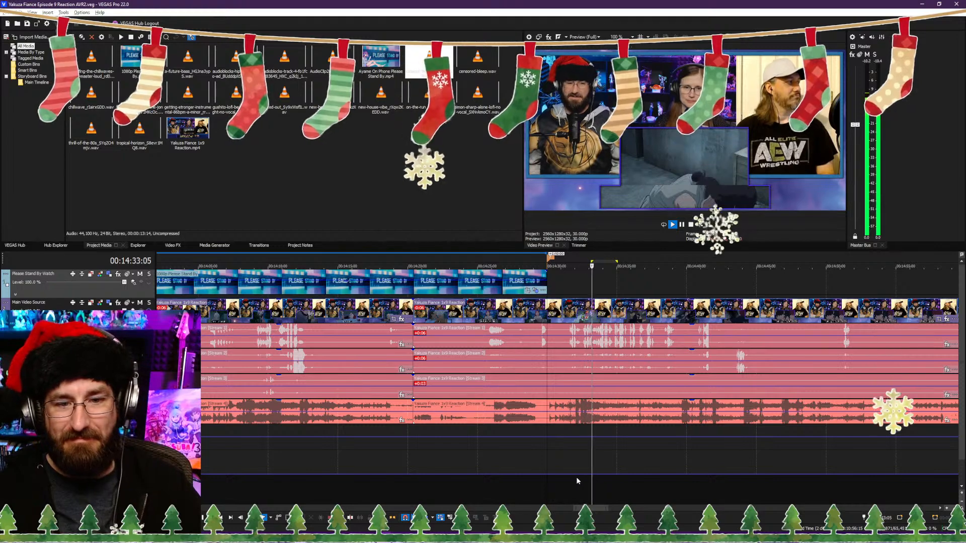
pyautogui.press('space')
pyautogui.scroll(3, 562, 478)
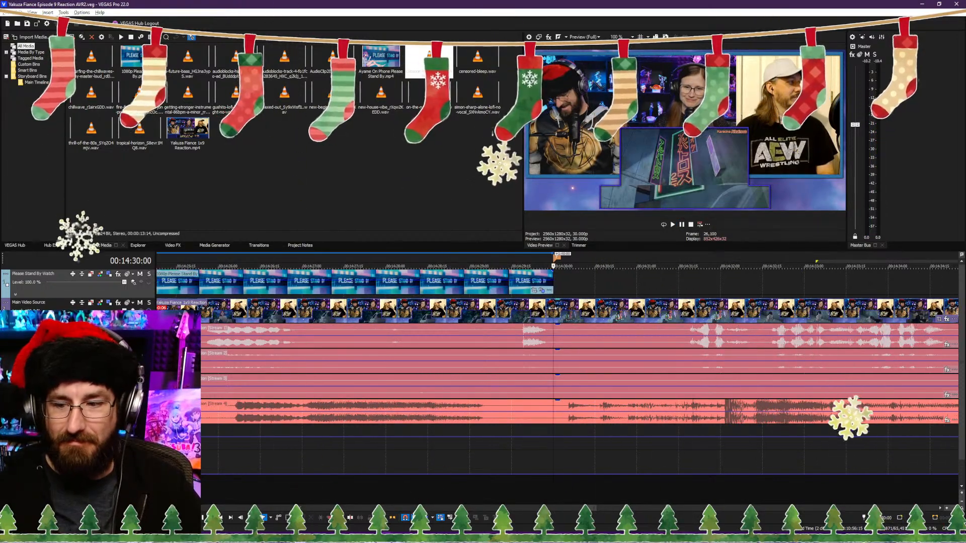
pyautogui.click(559, 315)
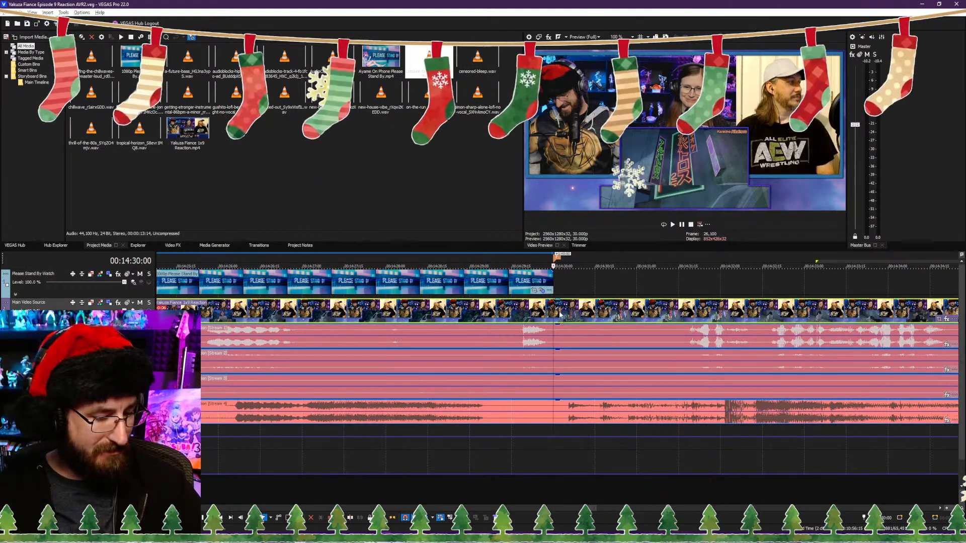
pyautogui.press('s')
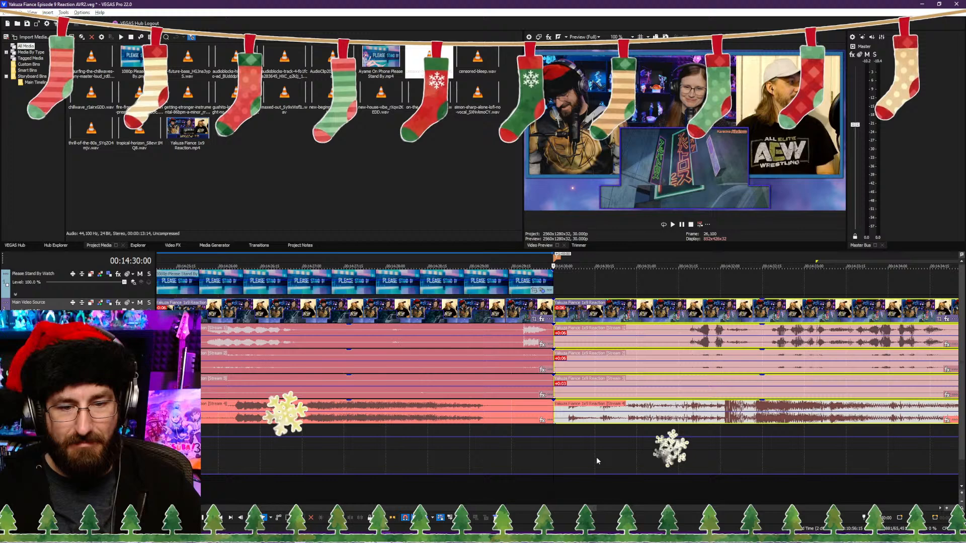
# Step: Trim the start of the clip after the marker to 00:14:31:10 and move it back to close the gap
pyautogui.click(641, 486)
pyautogui.press('space')
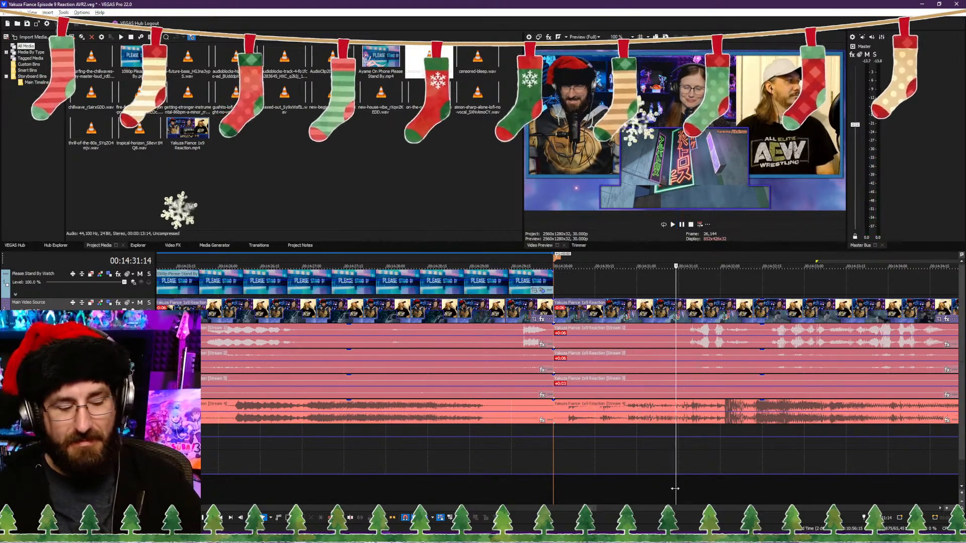
pyautogui.click(665, 501)
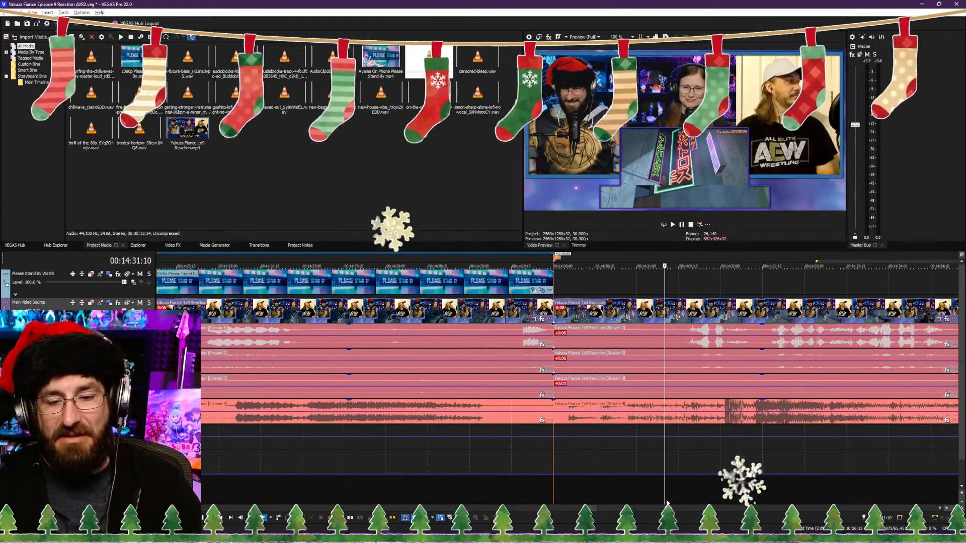
pyautogui.hotkey('alt', '[')
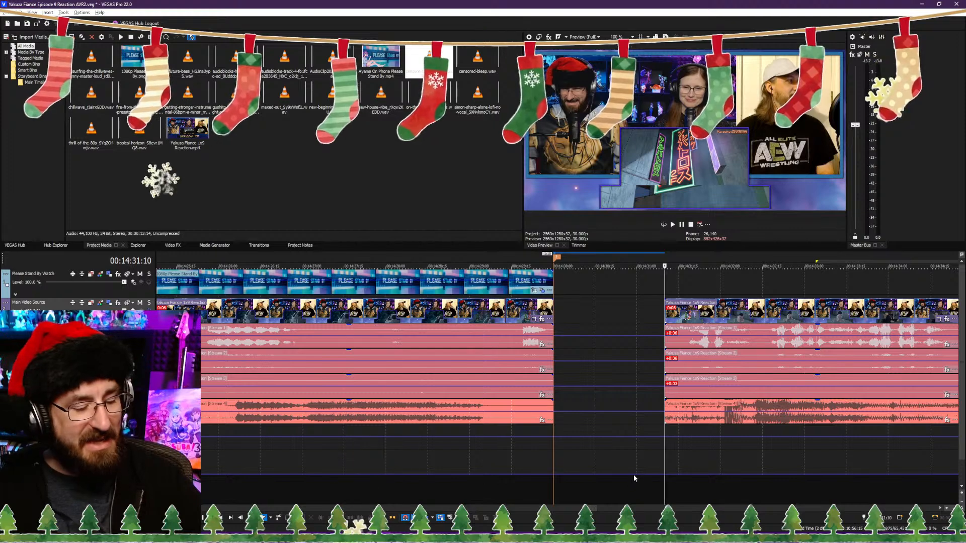
pyautogui.moveTo(691, 311); pyautogui.dragTo(575, 319)
pyautogui.hotkey('ctrl', 'alt', 'Left')
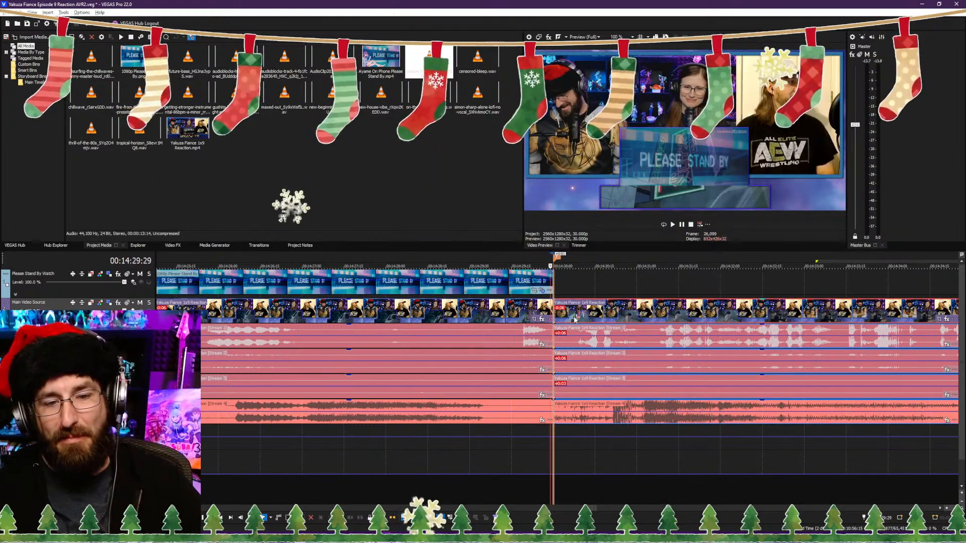
# Step: Advance the playhead to 00:14:30:01, just past the cut, and set the marker there
pyautogui.press('Right')
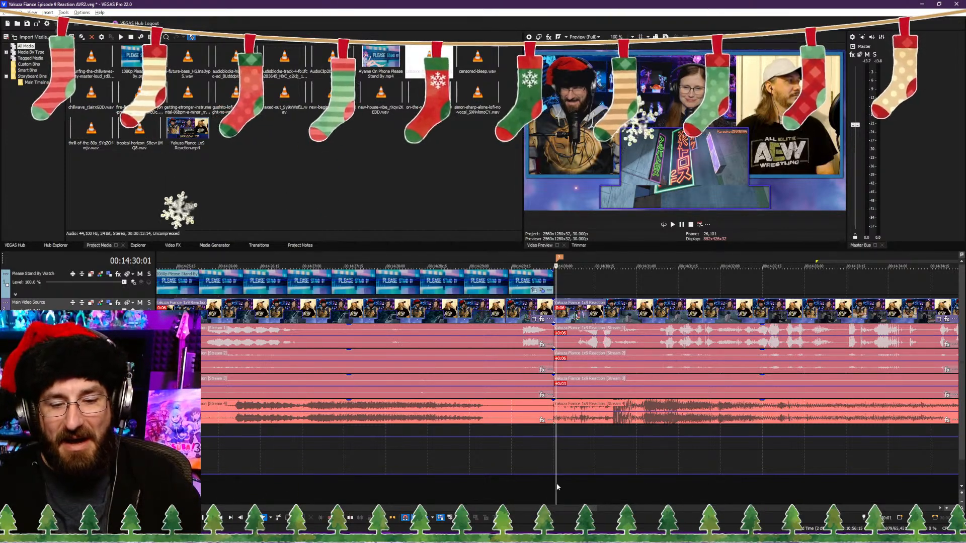
pyautogui.scroll(4, 552, 330)
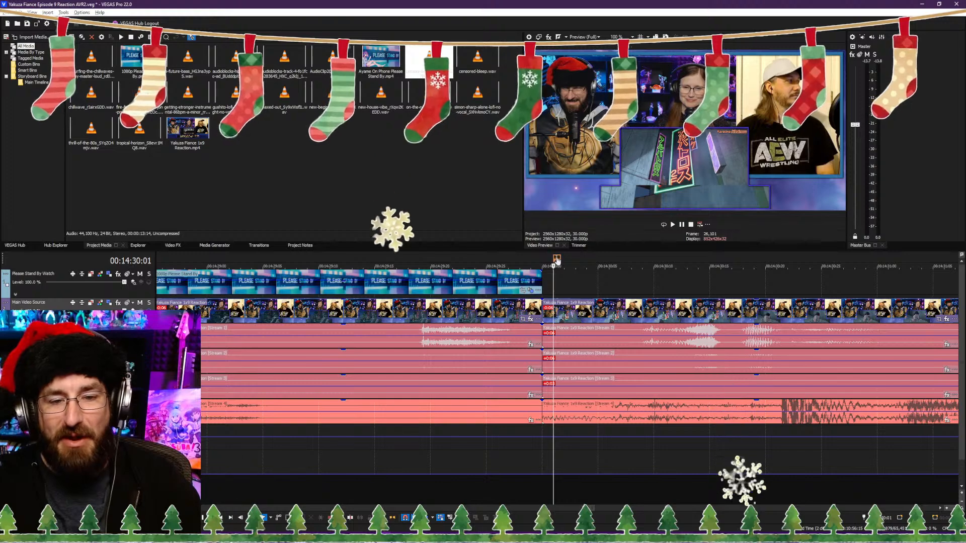
# Step: Move the marker back onto the cut at 00:14:30:00 and select the reaction clip after it
pyautogui.moveTo(557, 262); pyautogui.dragTo(545, 259)
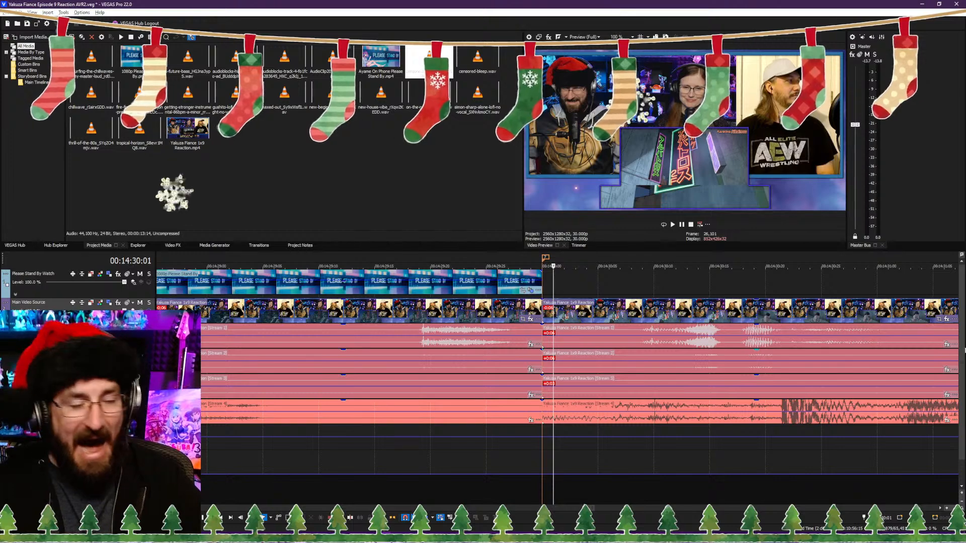
pyautogui.click(591, 331)
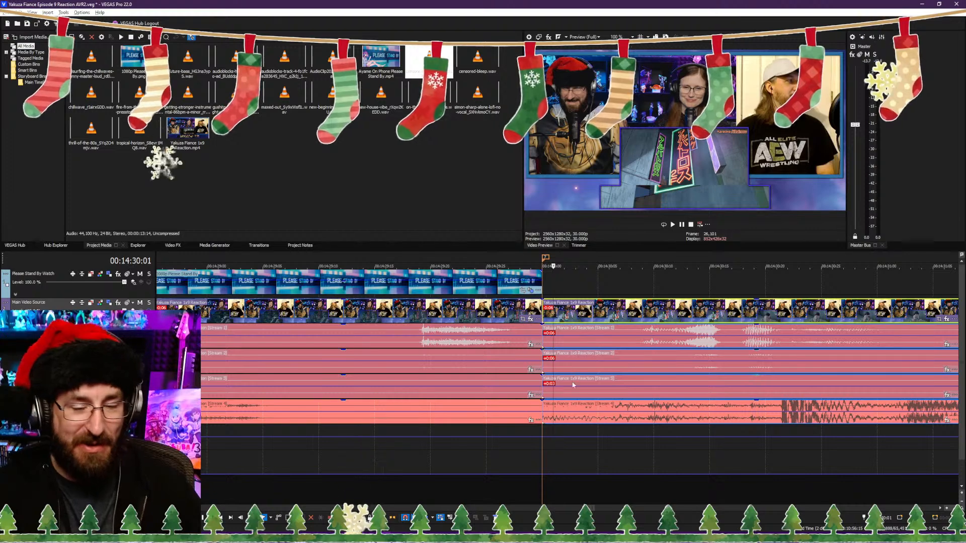
# Step: Play on from the marker, then split the reaction video and its audio streams at 00:14:44:15
pyautogui.scroll(-5, 573, 385)
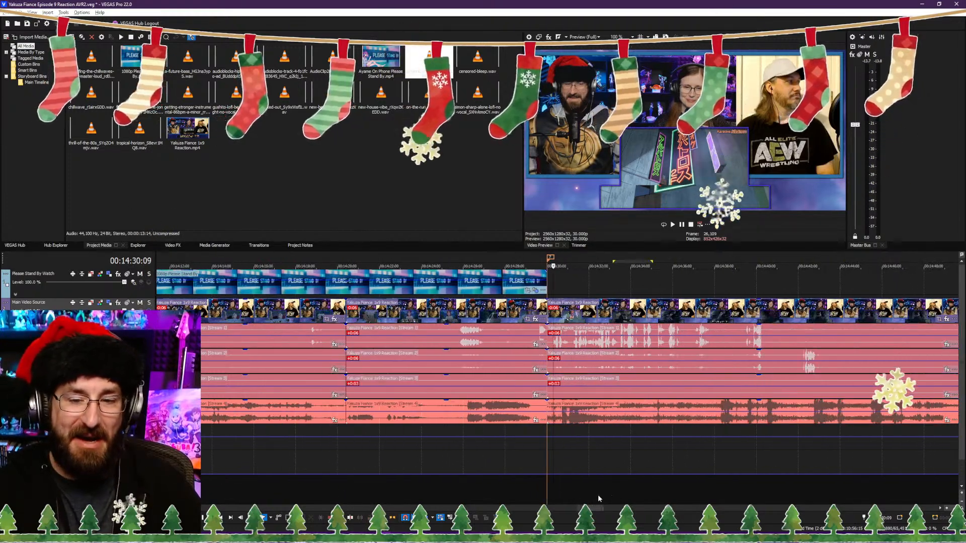
pyautogui.scroll(-2, 596, 496)
pyautogui.press('space')
pyautogui.scroll(-2, 586, 493)
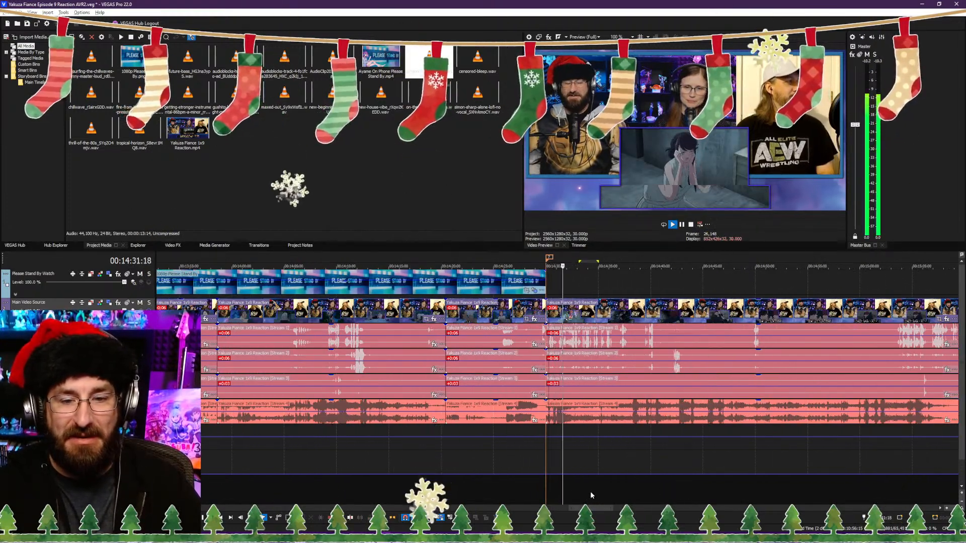
pyautogui.scroll(2, 591, 491)
pyautogui.press('space')
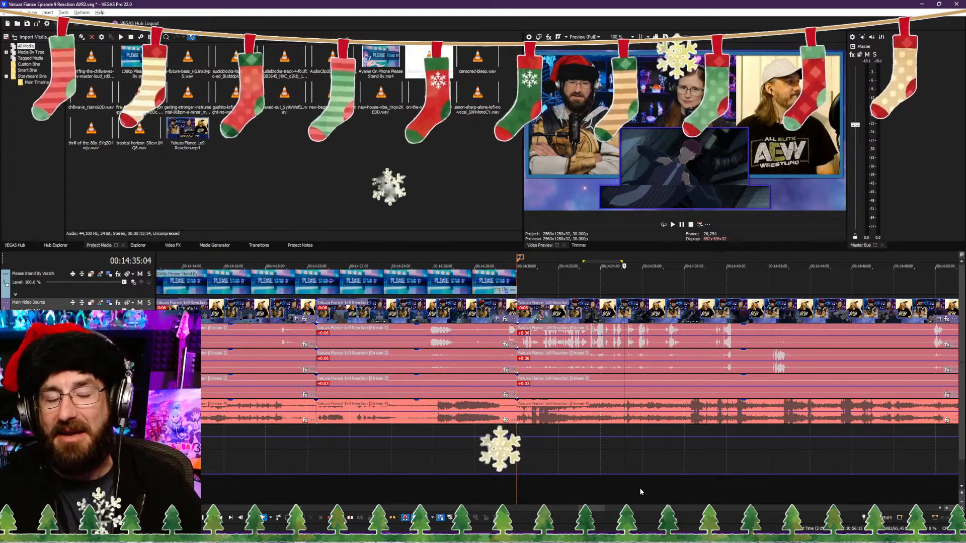
pyautogui.press('space')
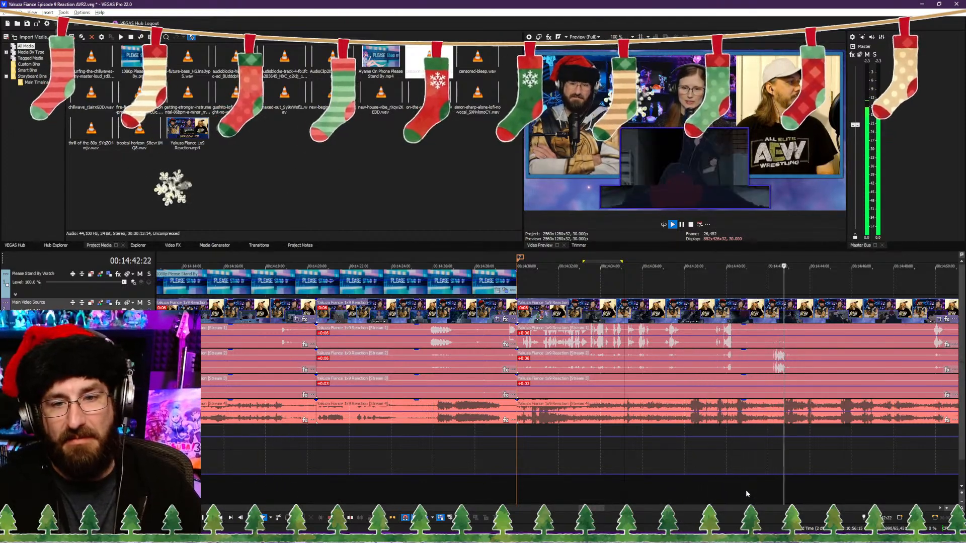
pyautogui.press('space')
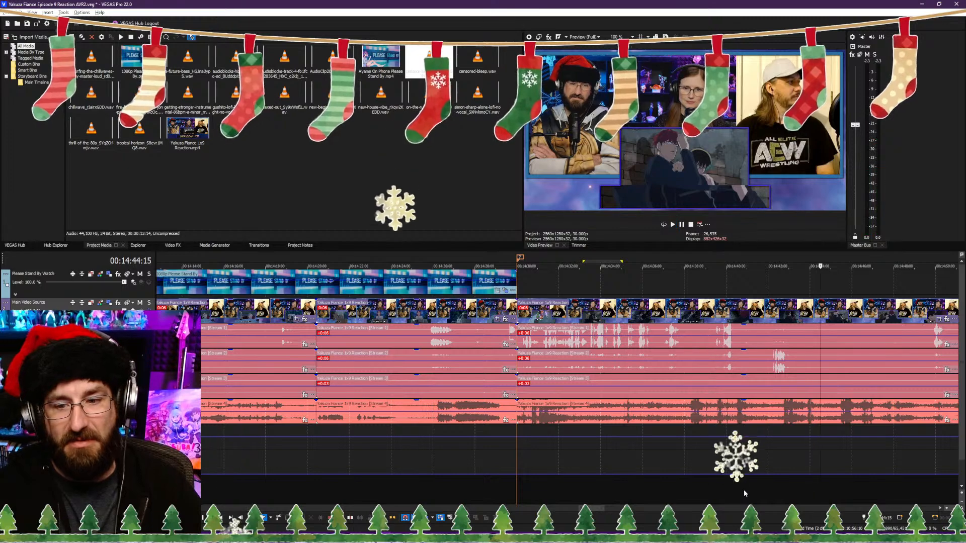
pyautogui.hscroll(5, 705, 459)
pyautogui.scroll(2, 653, 460)
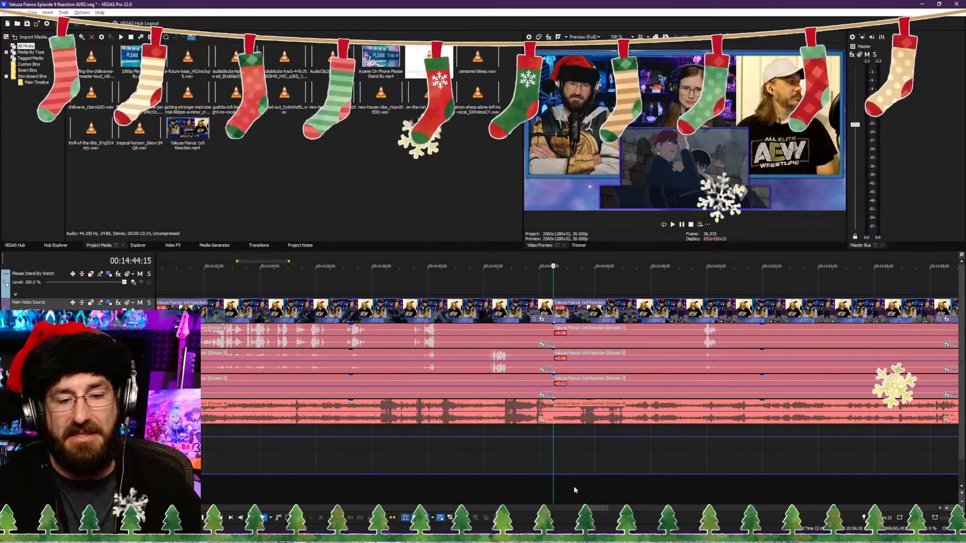
# Step: Trim the start of the clip after the cut to 00:14:46:09, close the gap, and play across the join
pyautogui.press('space')
pyautogui.scroll(2, 579, 487)
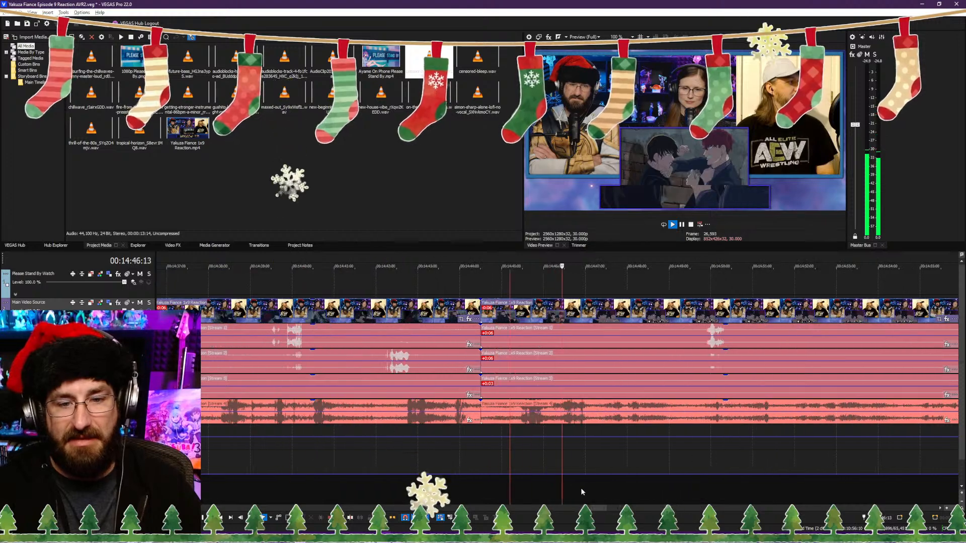
pyautogui.click(556, 497)
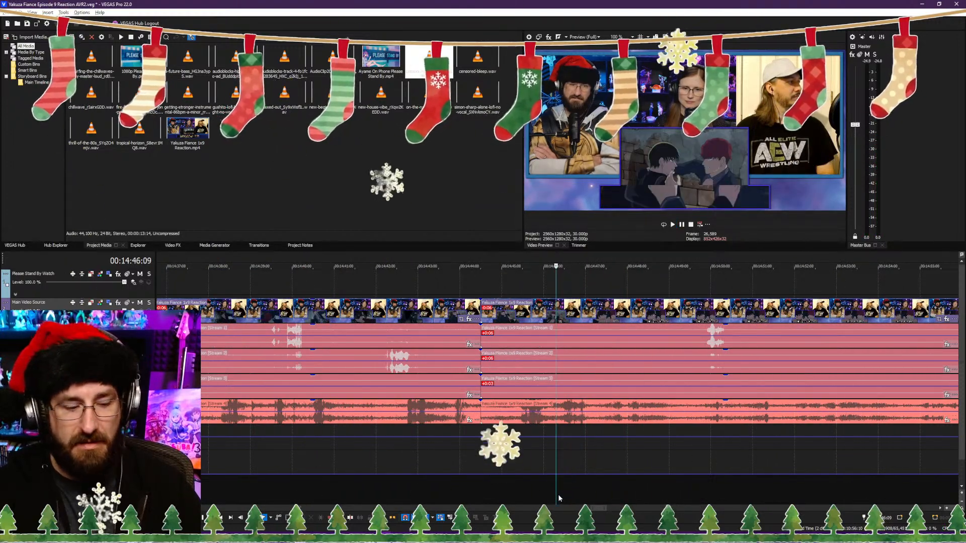
pyautogui.click(486, 496)
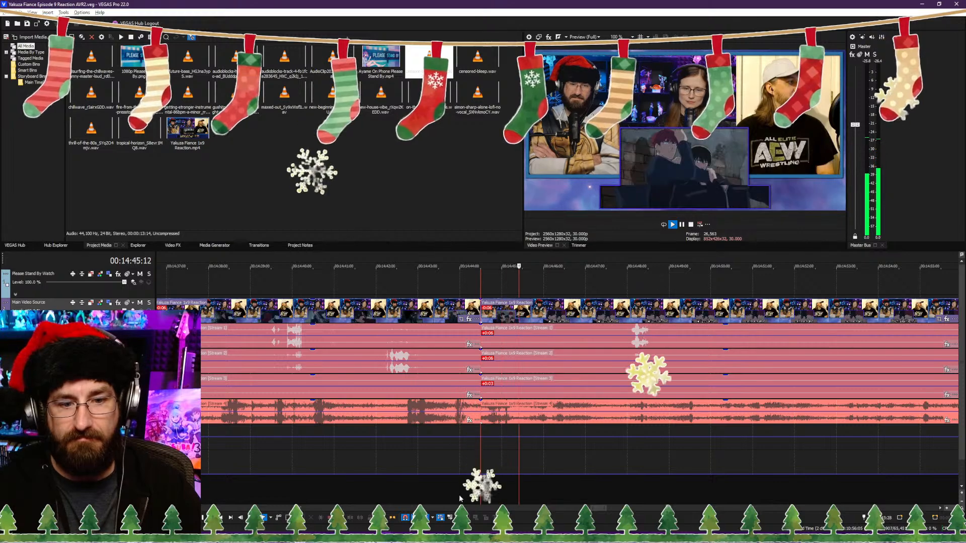
pyautogui.click(470, 494)
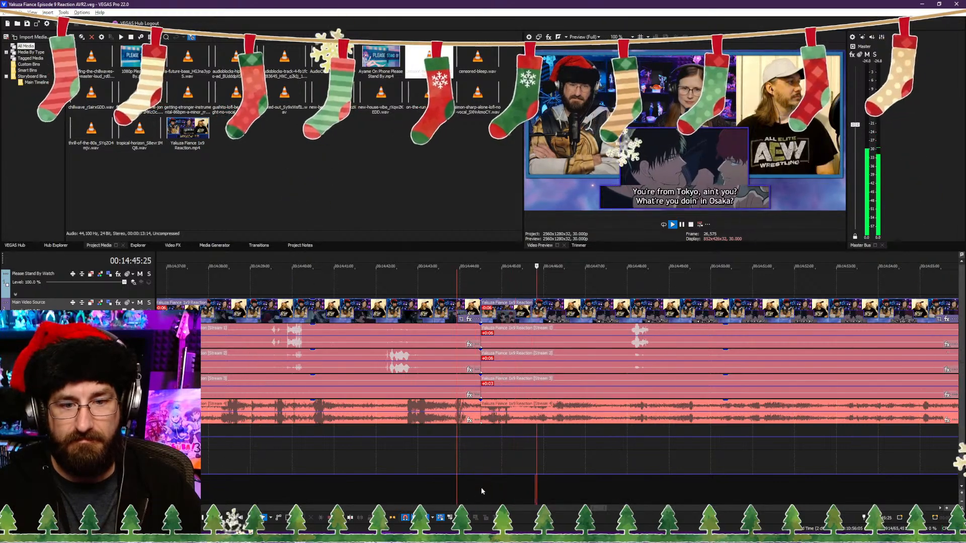
# Step: Continue playback, then split the reaction video and its audio streams at 00:14:50:02
pyautogui.scroll(-3, 481, 488)
pyautogui.hscroll(2, 587, 482)
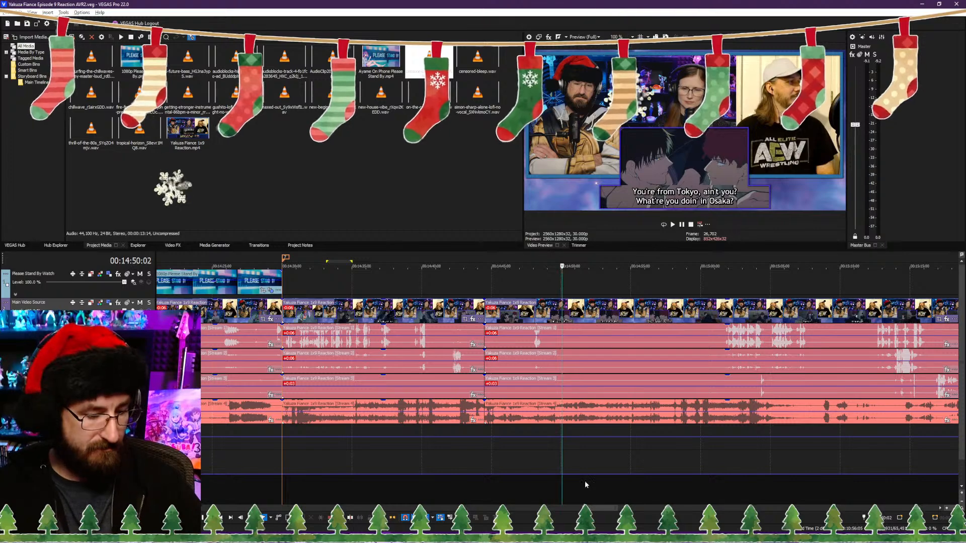
pyautogui.press('s')
# Step: Find where the subtitled dialogue should resume, trim the new clip's start to 00:14:53:03, close the gap and check the join
pyautogui.click(643, 486)
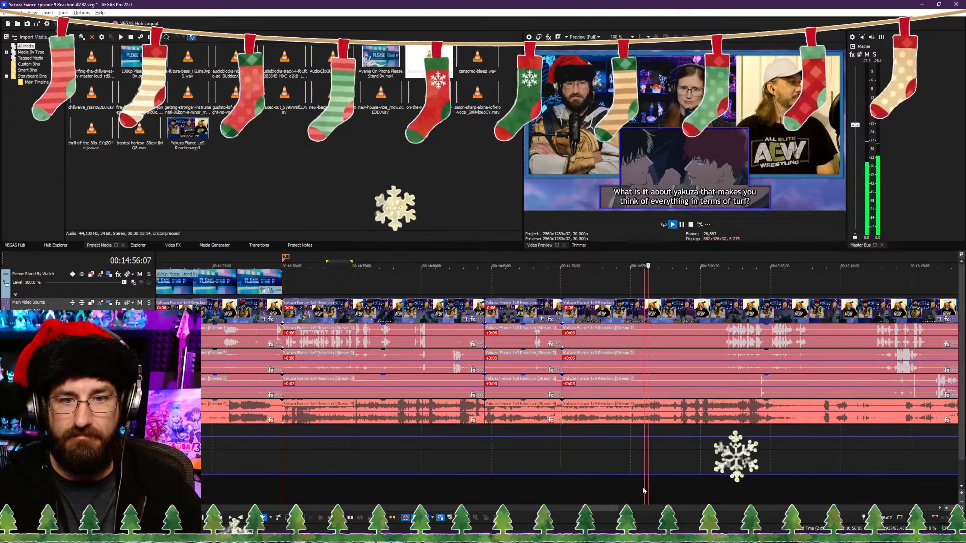
pyautogui.scroll(2, 654, 482)
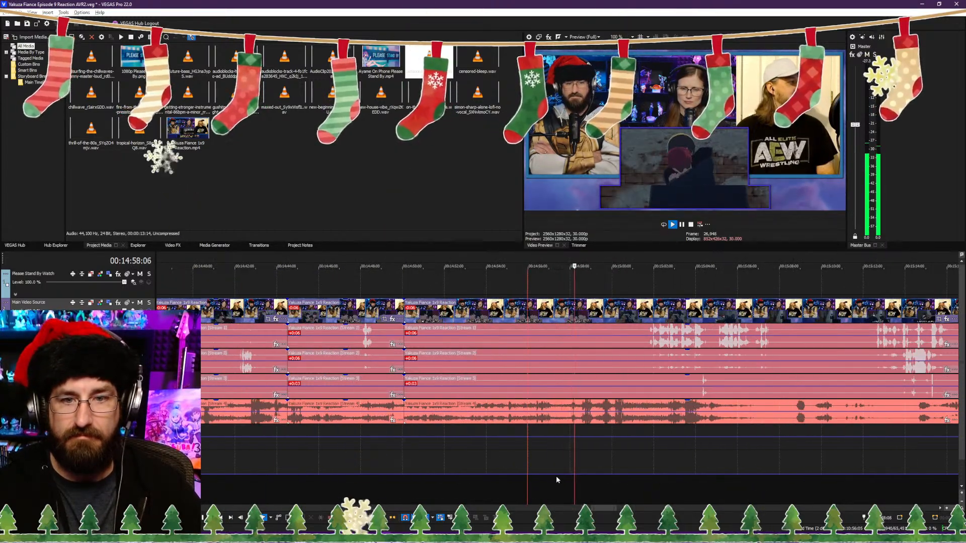
pyautogui.click(649, 480)
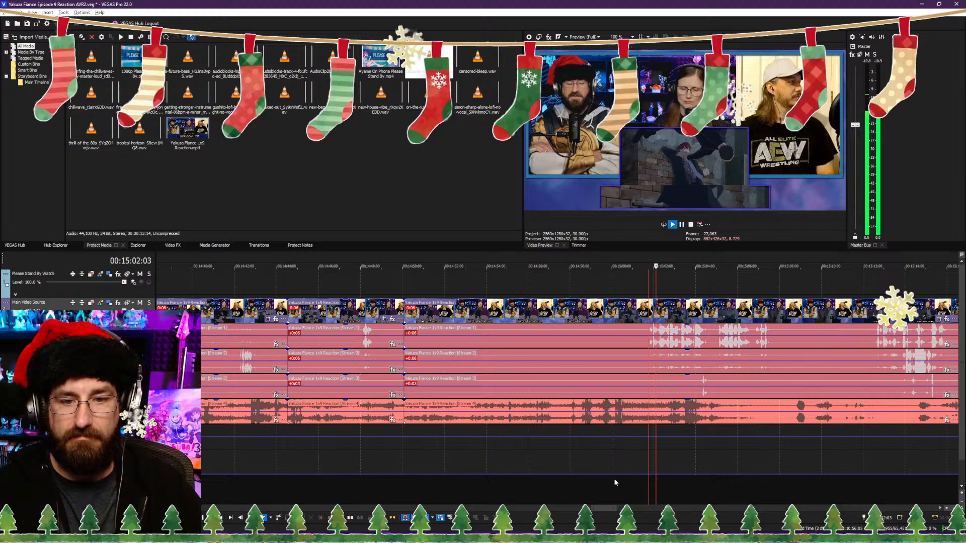
pyautogui.scroll(2, 503, 484)
pyautogui.click(496, 486)
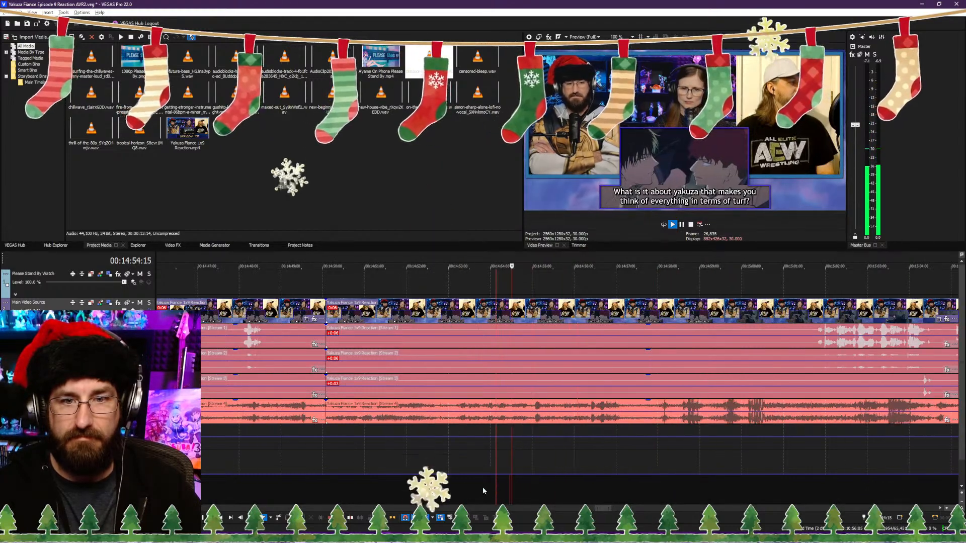
pyautogui.click(441, 492)
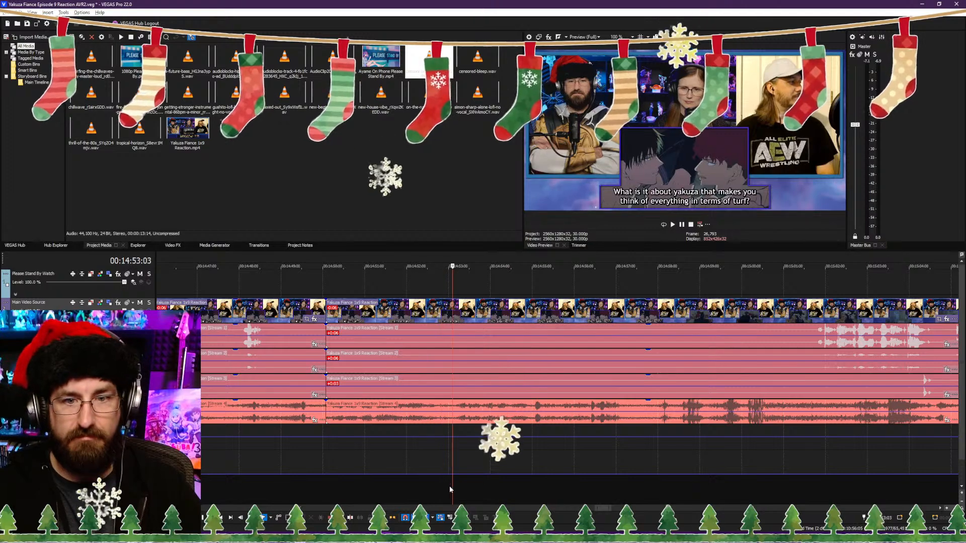
pyautogui.hotkey('alt', '[')
pyautogui.press('space')
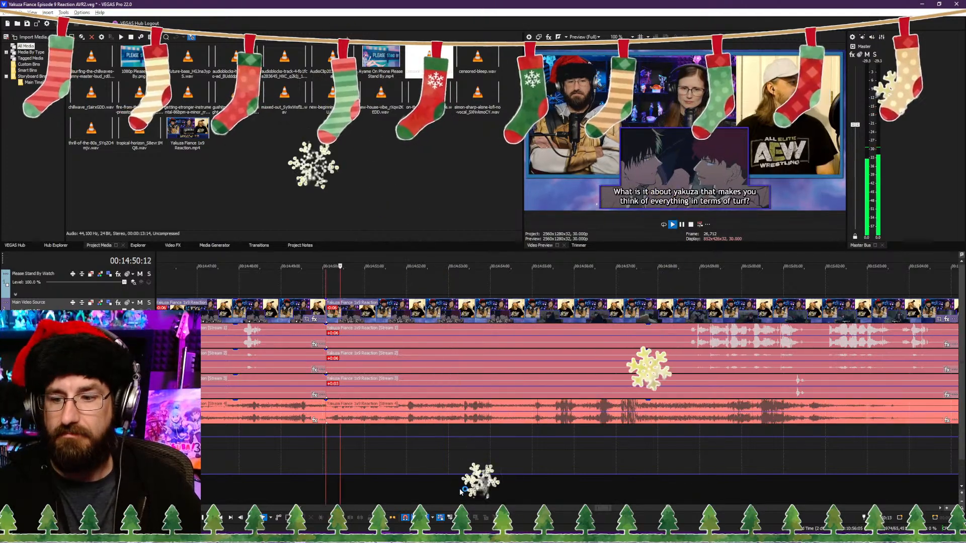
pyautogui.press('space')
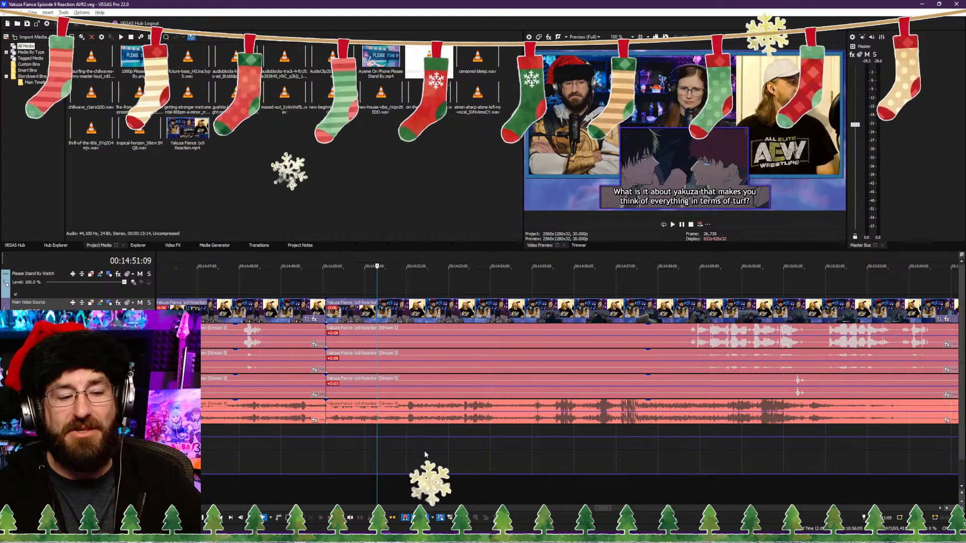
pyautogui.click(126, 534)
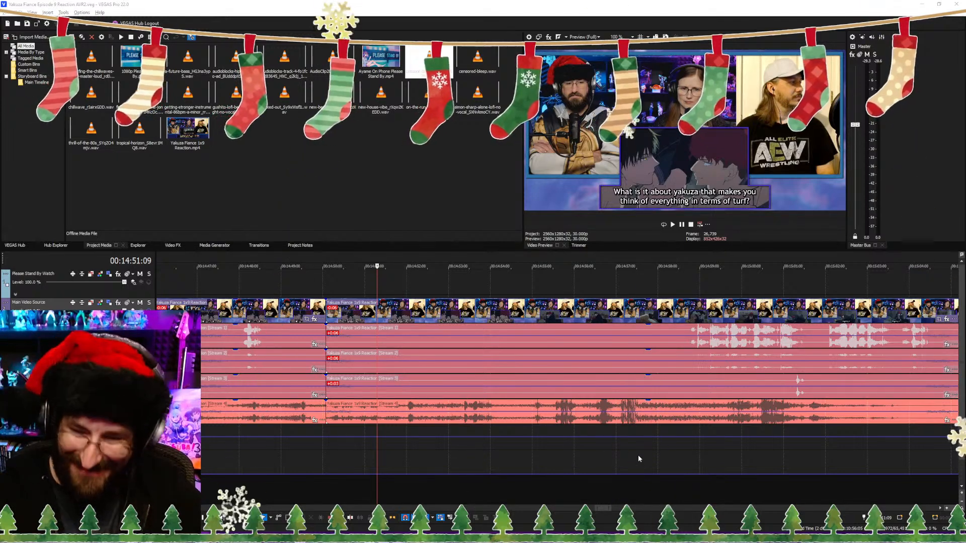
# Step: Play around the end of the subtitled line and split the reaction video and its audio streams at 00:14:54:13
pyautogui.click(520, 489)
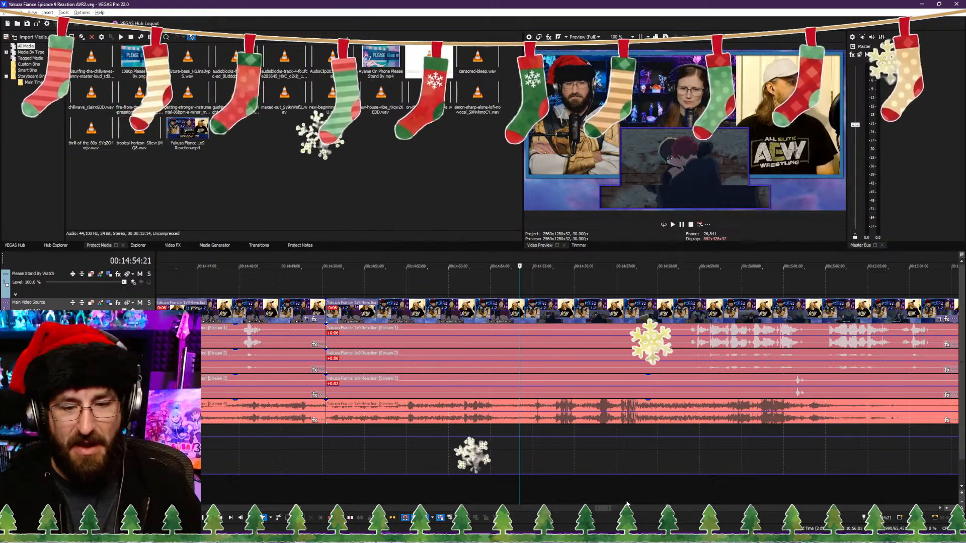
pyautogui.click(670, 487)
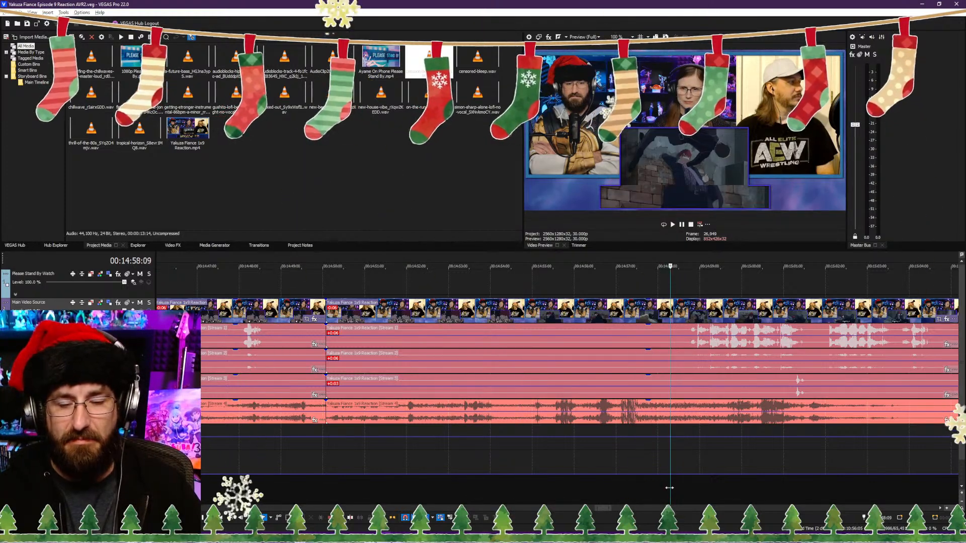
pyautogui.press('space')
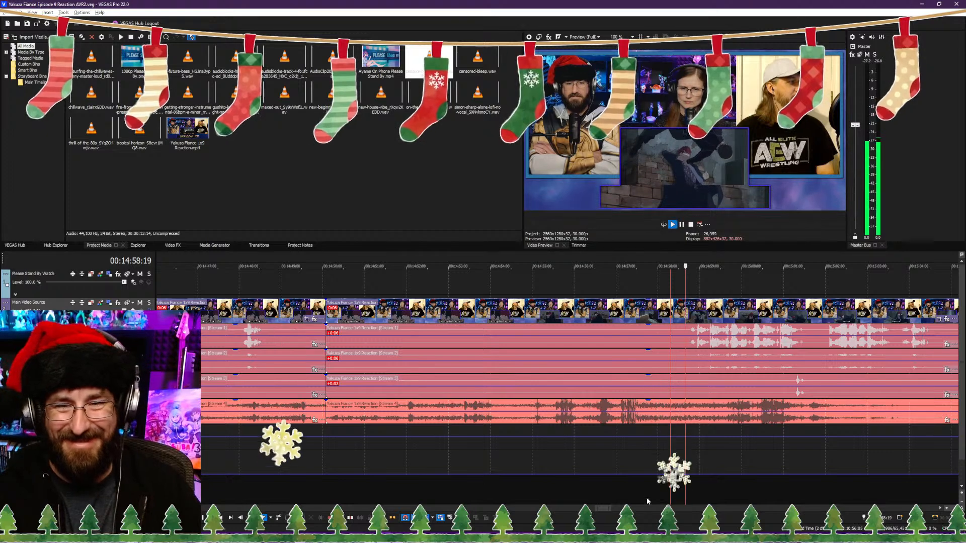
pyautogui.click(522, 492)
pyautogui.click(312, 490)
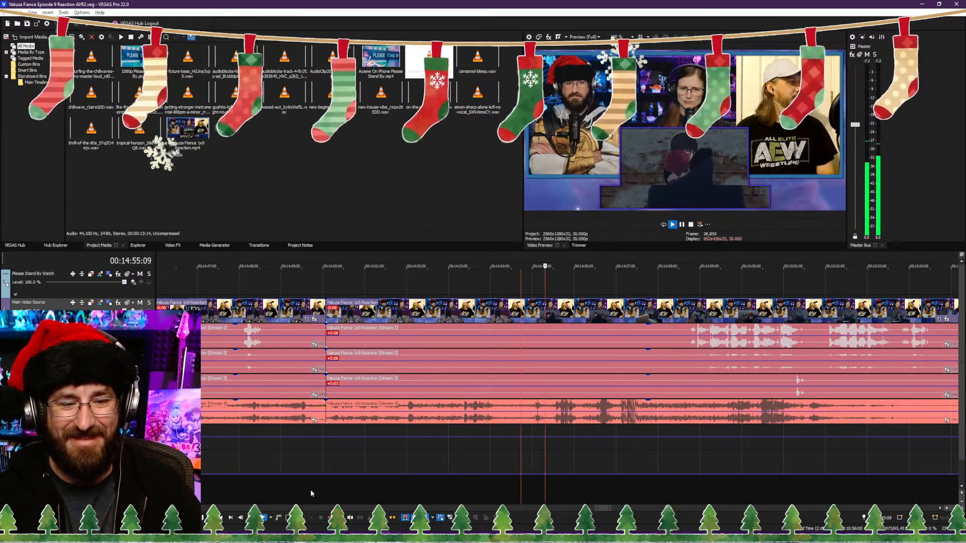
pyautogui.click(483, 481)
pyautogui.press('Return')
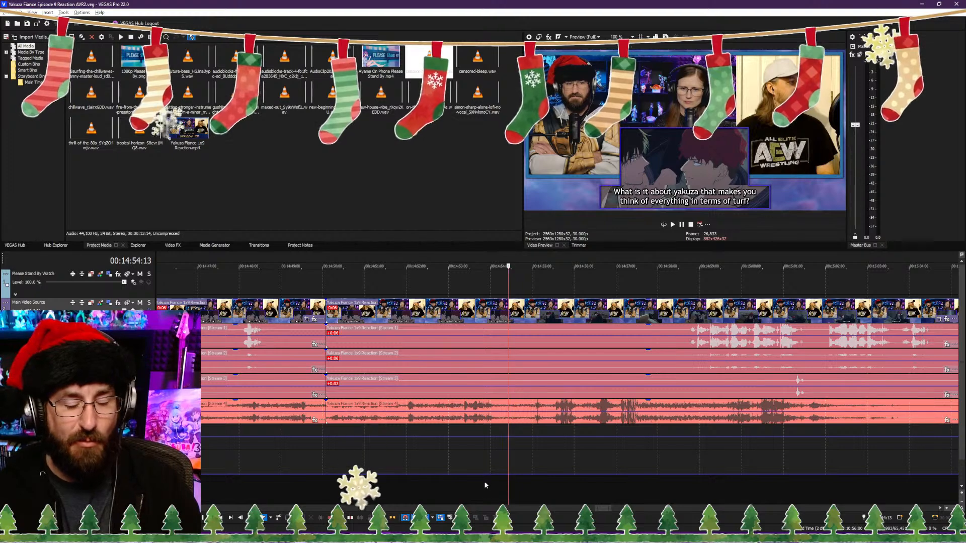
pyautogui.press('s')
# Step: Trim about one second off the start of the clip after 00:14:54:13, close the gap, and play the join
pyautogui.click(525, 481)
pyautogui.press('space')
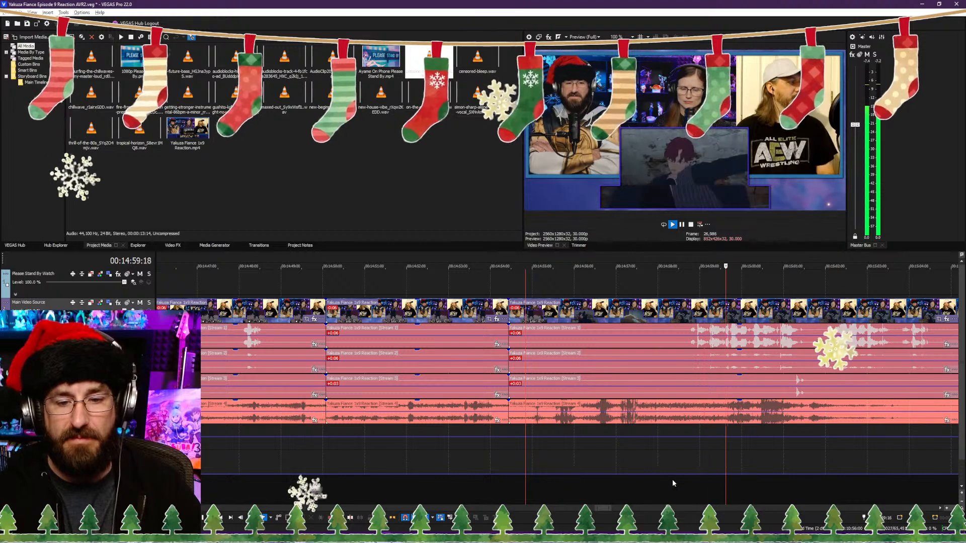
pyautogui.click(544, 484)
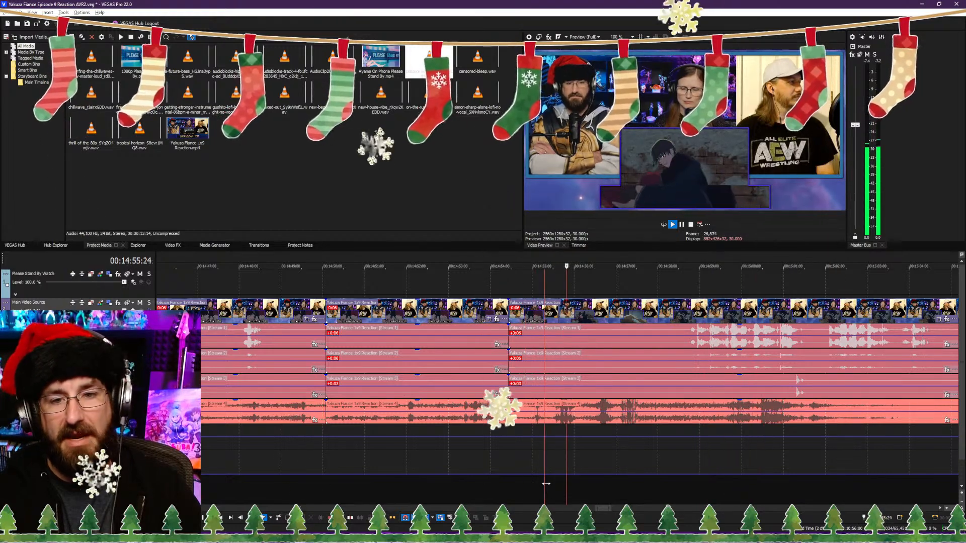
pyautogui.click(549, 487)
pyautogui.press('space')
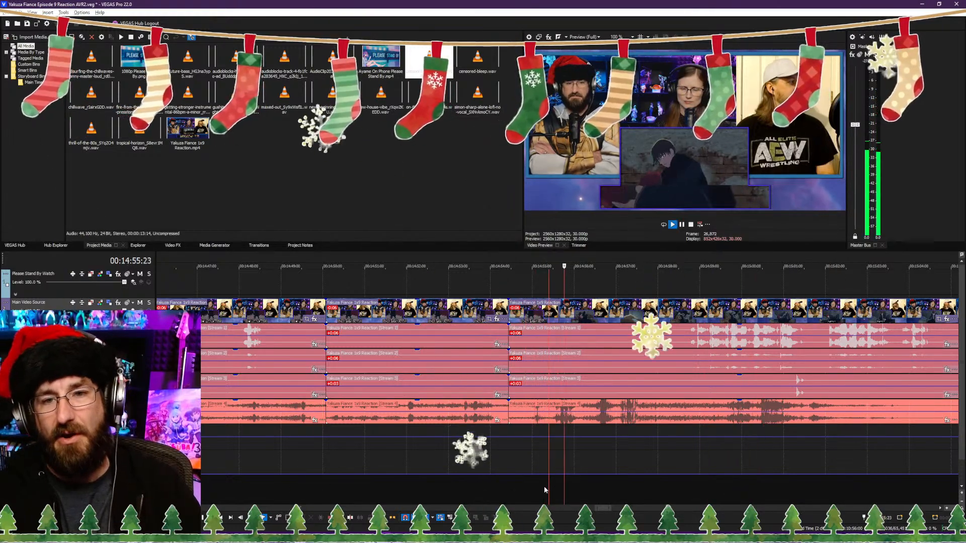
pyautogui.press('space')
pyautogui.hotkey('alt', '[')
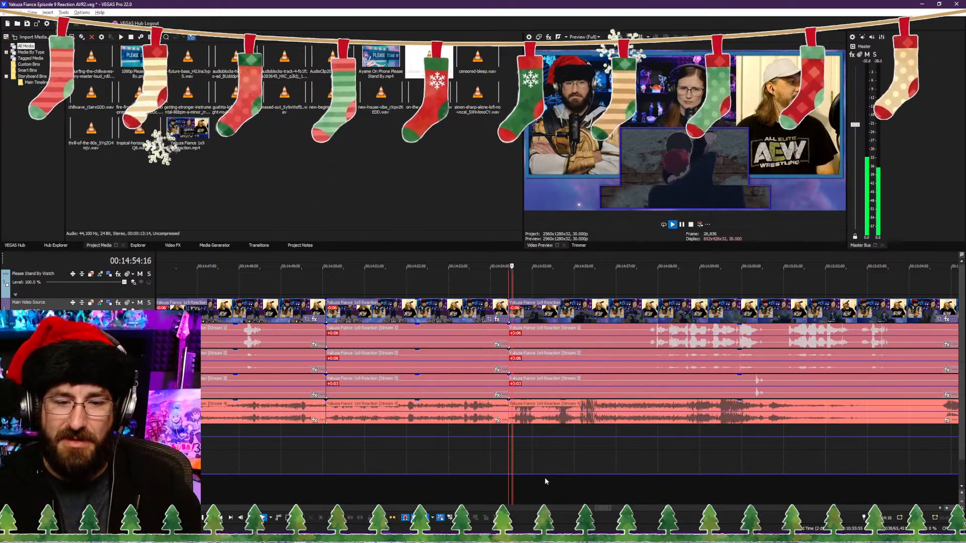
pyautogui.press('Return')
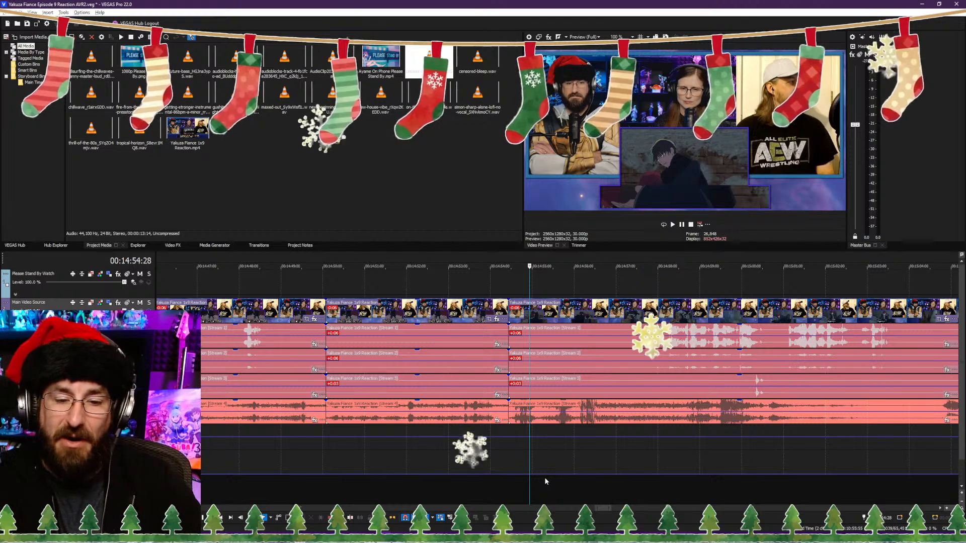
# Step: Play on and split the reaction video and its audio streams at 00:15:04:00, then advance the playhead to 00:15:05:04
pyautogui.press('space')
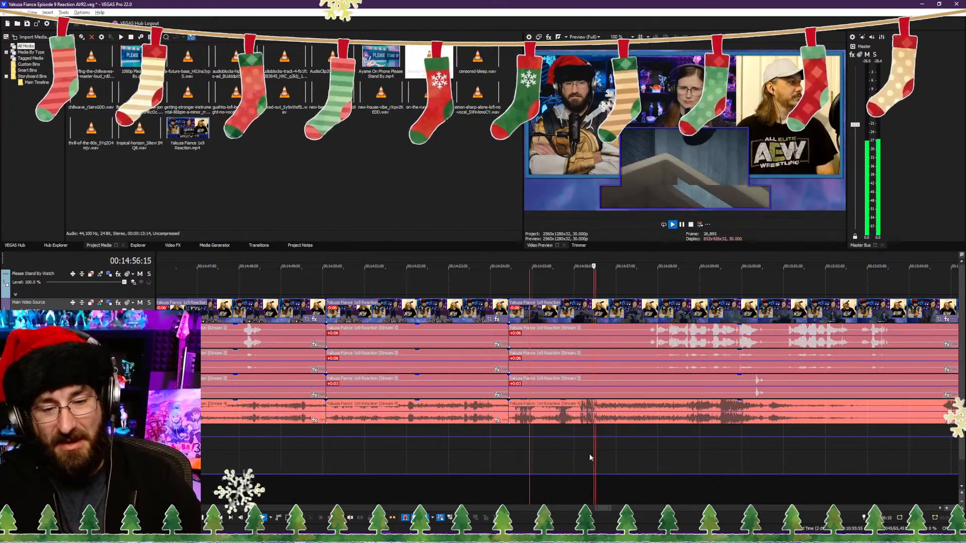
pyautogui.scroll(-2, 577, 484)
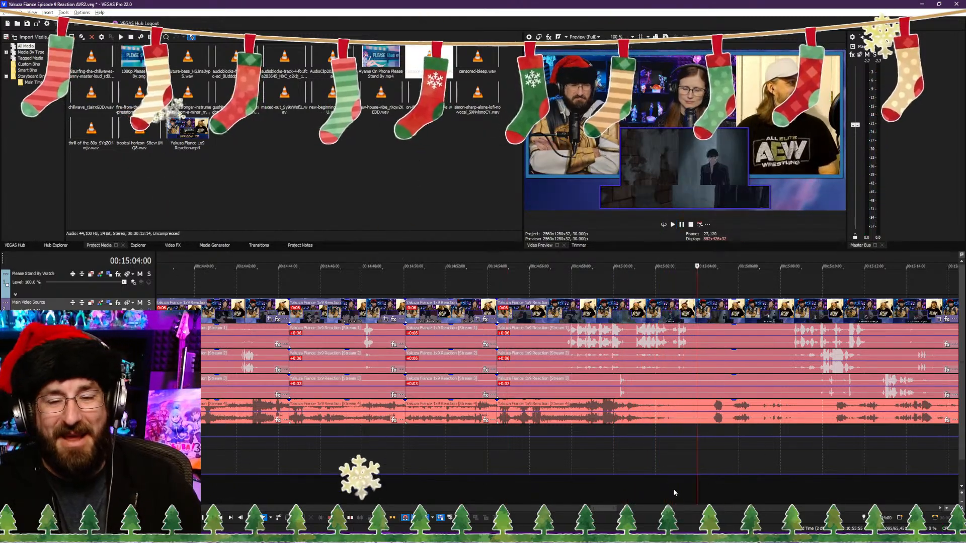
pyautogui.press('s')
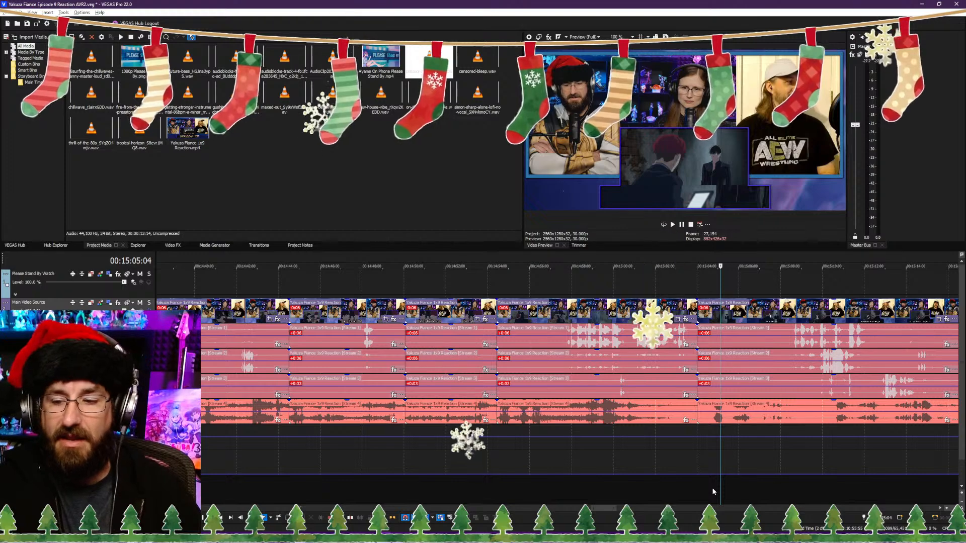
pyautogui.press('space')
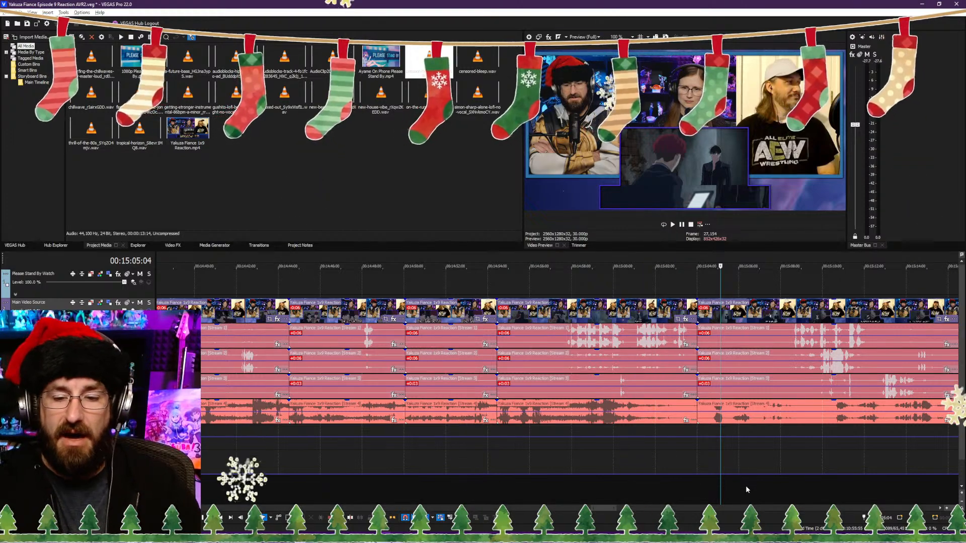
# Step: Trim about half a second off the start of the clip after 00:15:04:00, close the gap, and play the join
pyautogui.scroll(3, 763, 498)
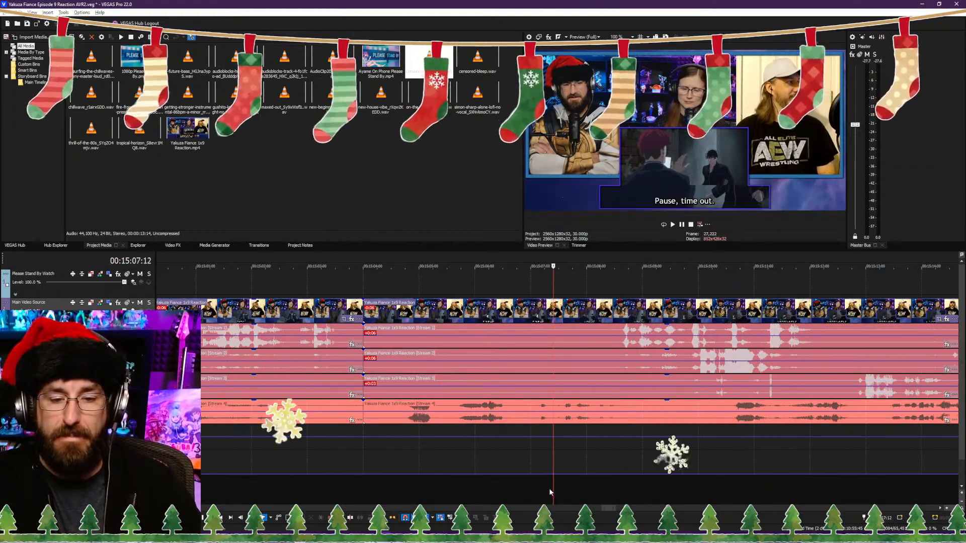
pyautogui.click(625, 486)
pyautogui.click(606, 483)
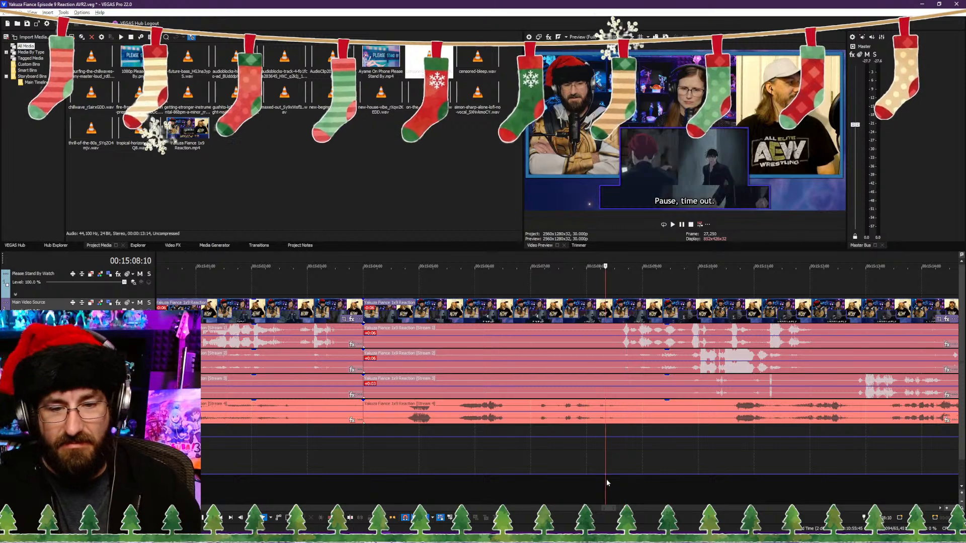
pyautogui.click(415, 491)
pyautogui.press('space')
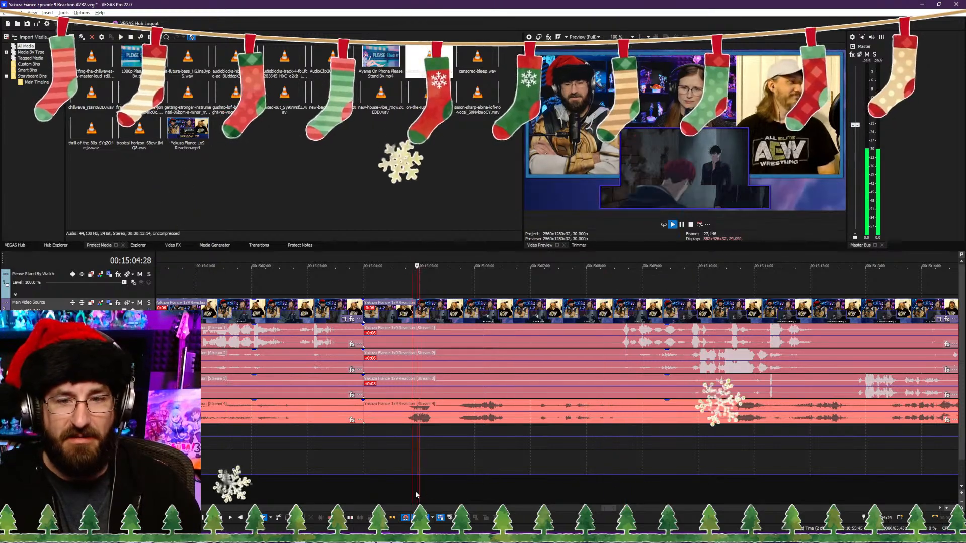
pyautogui.click(614, 490)
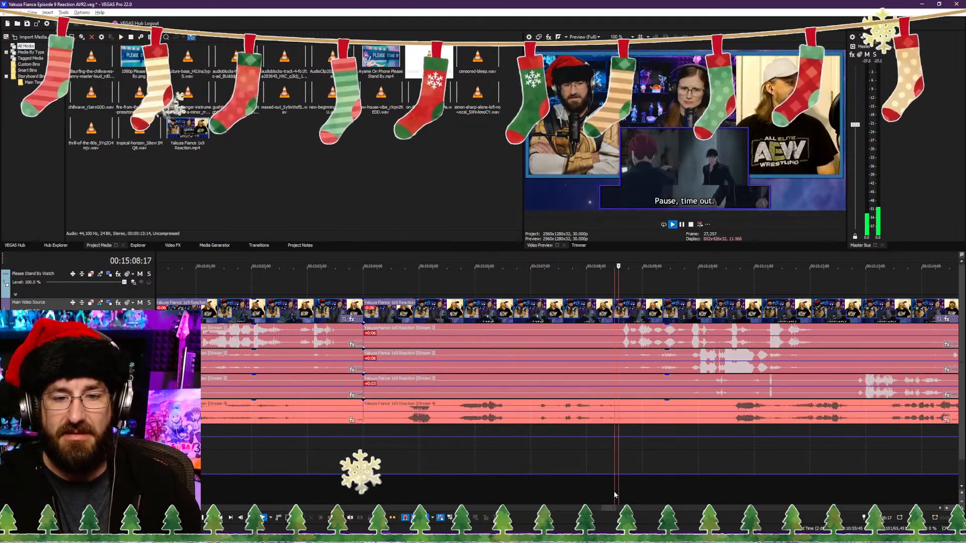
pyautogui.click(402, 491)
pyautogui.press('space')
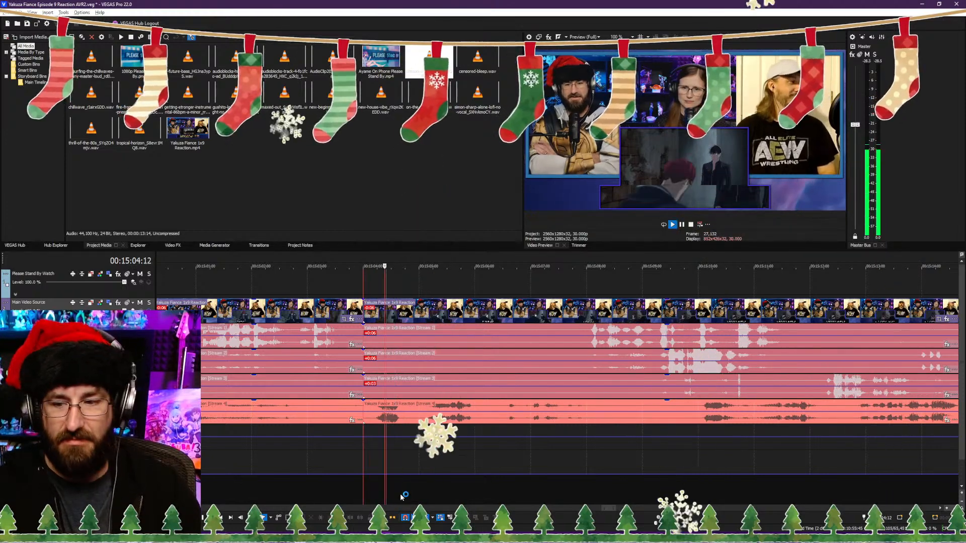
pyautogui.click(336, 489)
pyautogui.press('space')
pyautogui.click(272, 491)
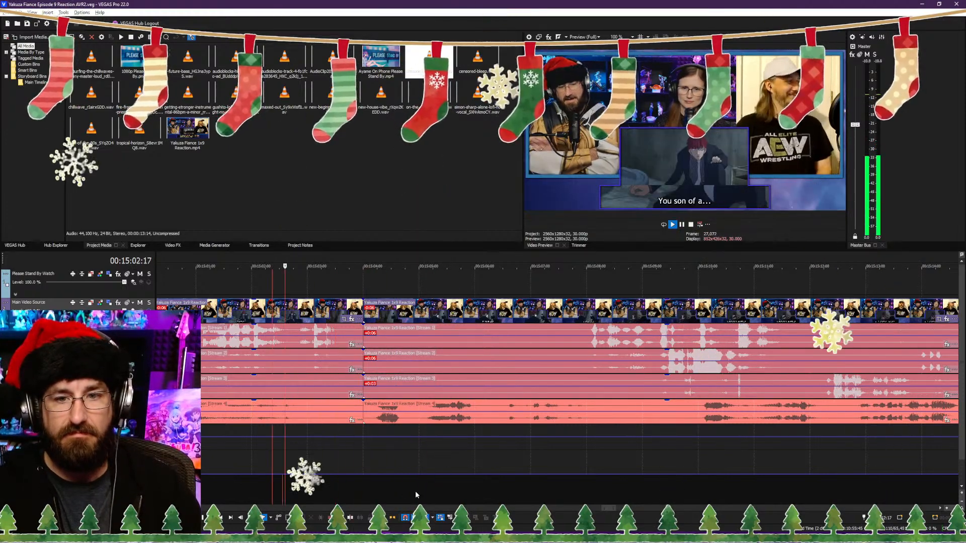
pyautogui.click(432, 488)
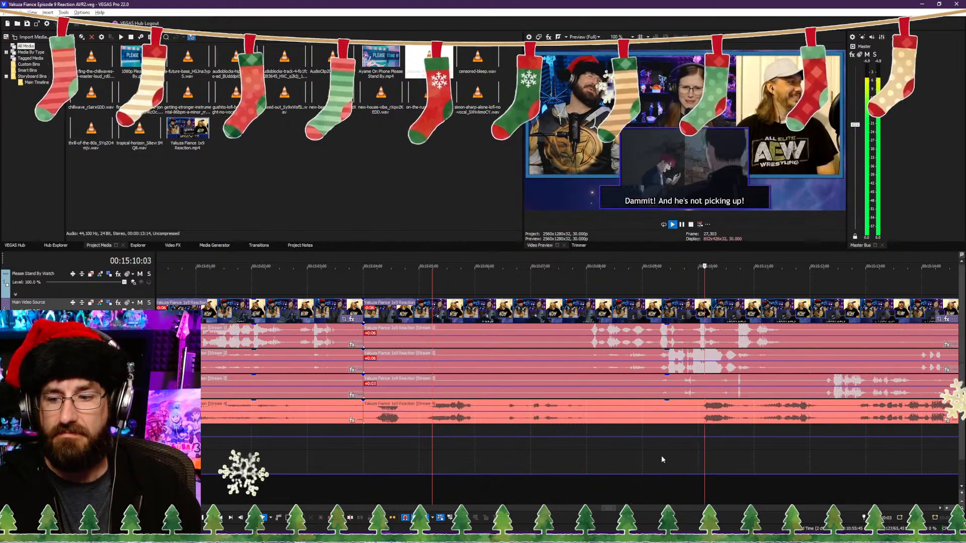
# Step: Play on and review the dialogue between about 00:15:12 and 00:15:18 for the next cut, stopping the playhead at 00:15:15:00
pyautogui.scroll(-3, 661, 441)
pyautogui.scroll(3, 661, 441)
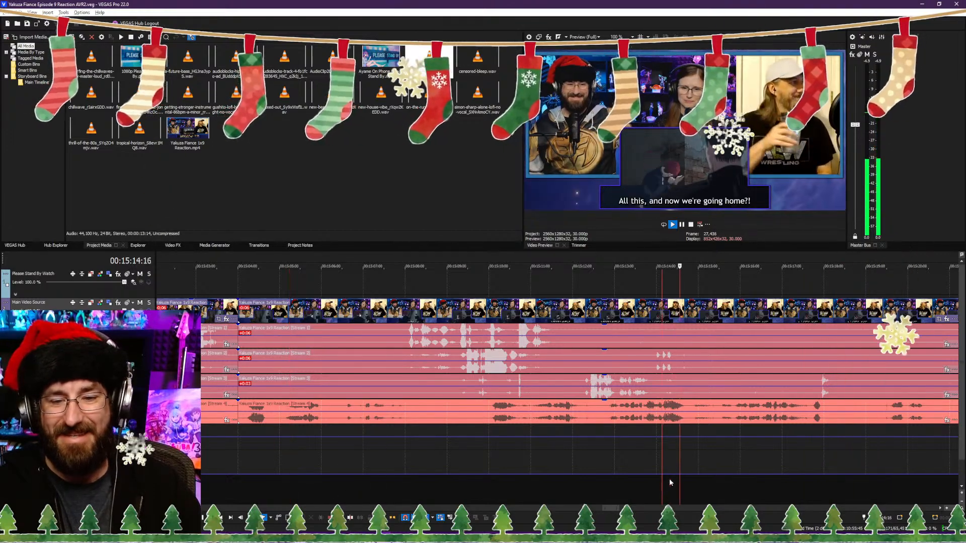
pyautogui.click(624, 491)
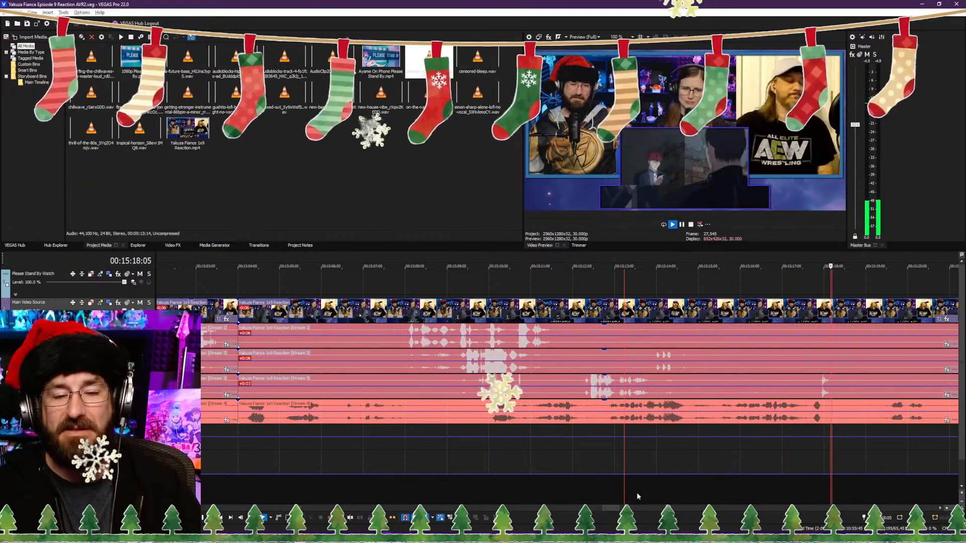
pyautogui.click(683, 488)
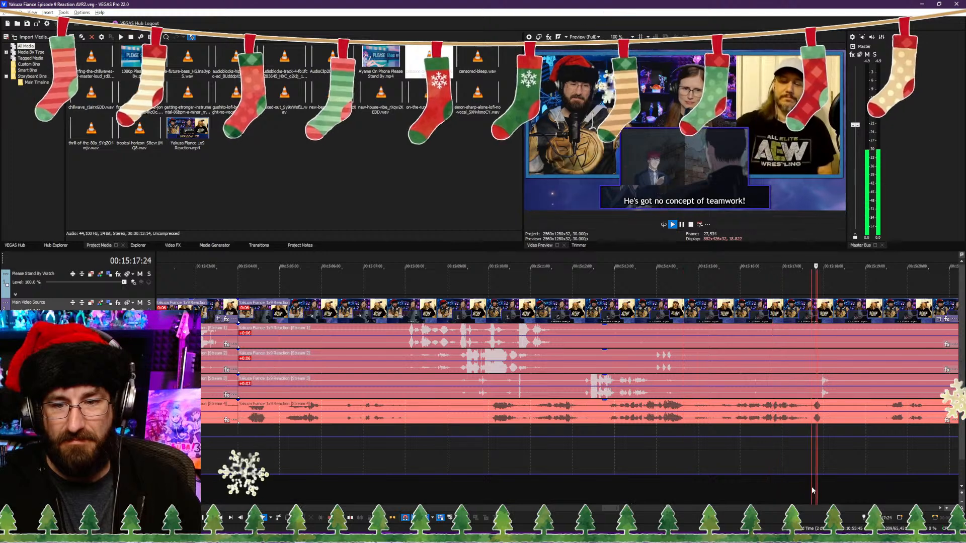
pyautogui.click(631, 481)
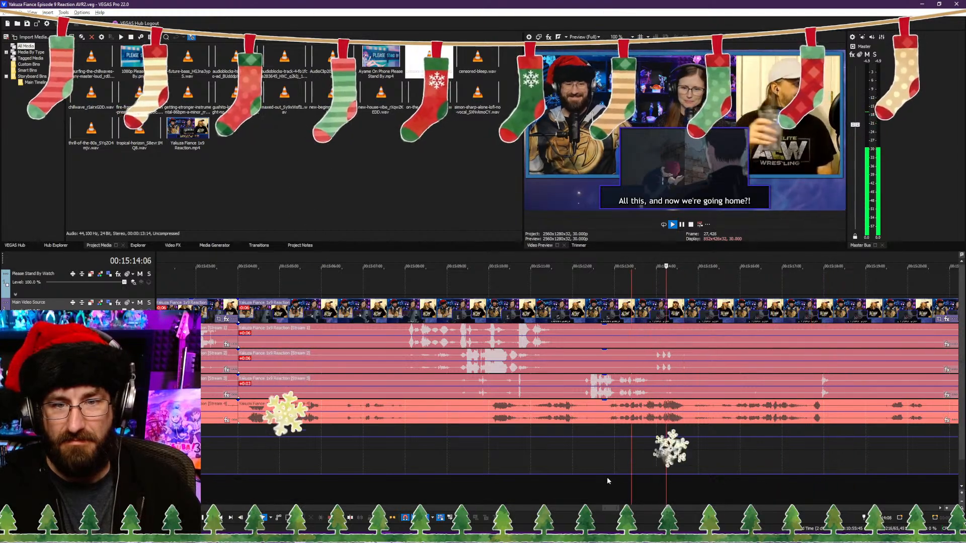
pyautogui.click(593, 492)
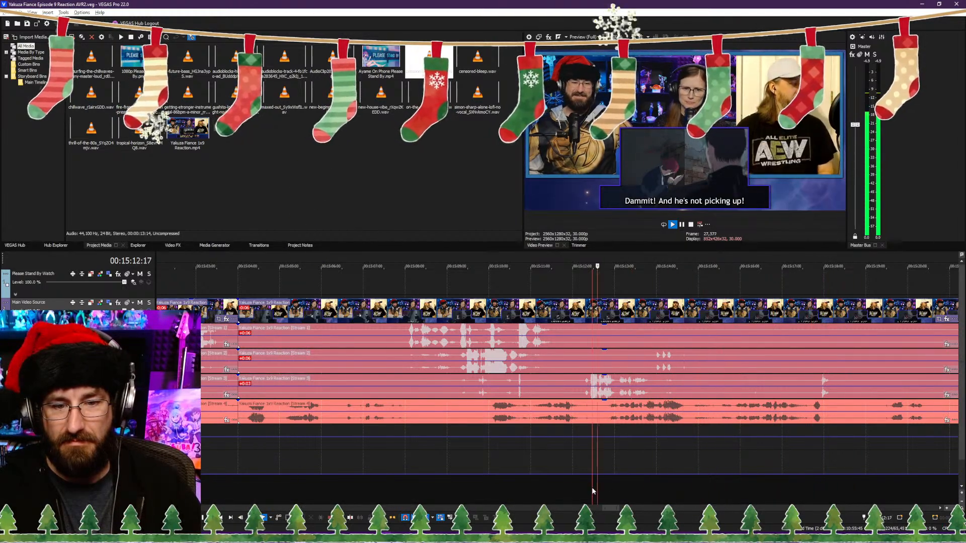
pyautogui.press('Return')
pyautogui.press('Return')
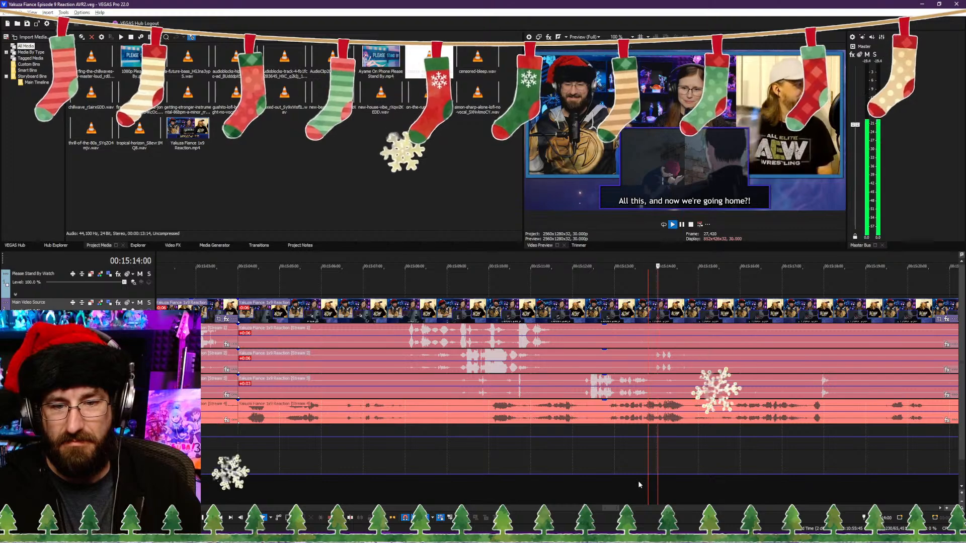
# Step: Locate the frame just before the "He's got no concept of teamwork!" subtitle and split the reaction video and its audio streams at 00:15:15:10
pyautogui.press('Return')
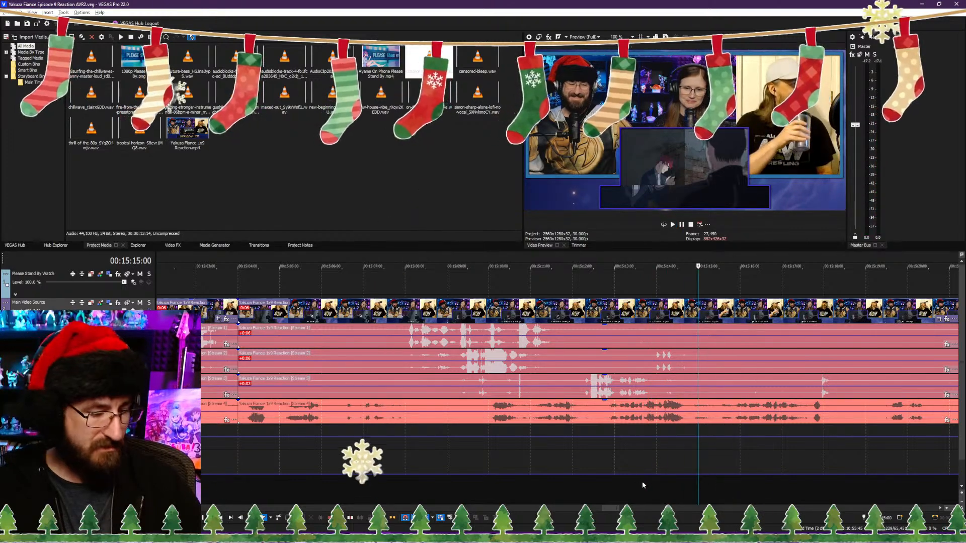
pyautogui.press('Return')
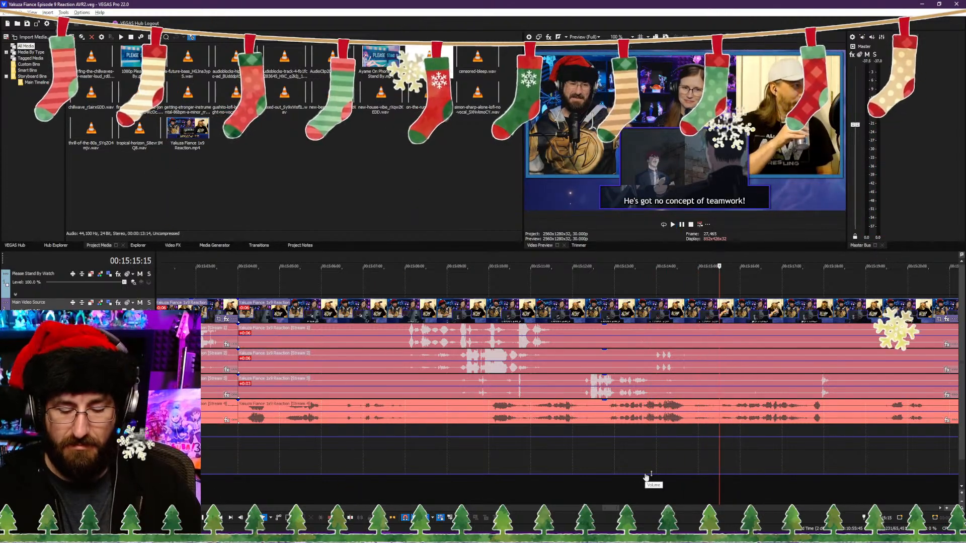
pyautogui.press('Left')
pyautogui.press('Left')
pyautogui.press('Left')
pyautogui.press('Left')
pyautogui.press('Left')
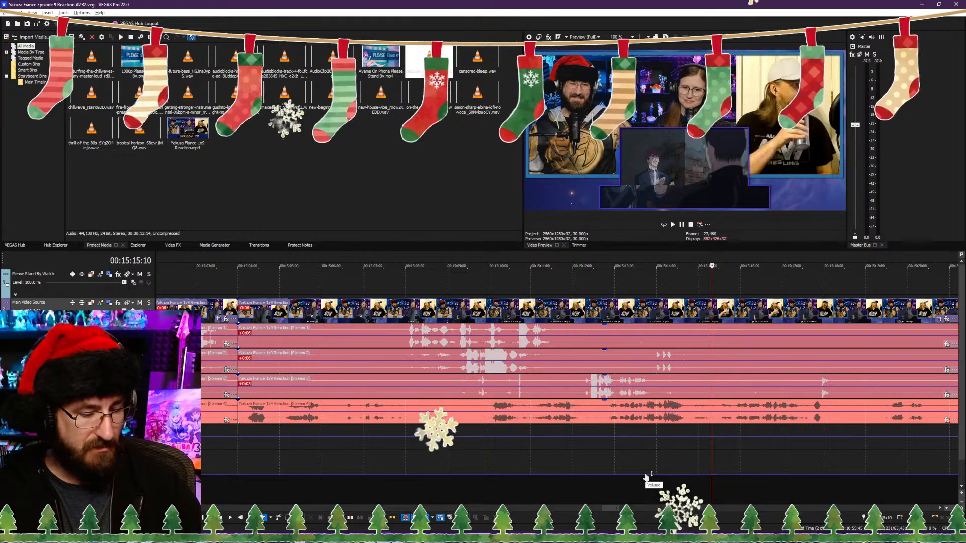
pyautogui.press('Left')
pyautogui.press('Left')
pyautogui.press('Right')
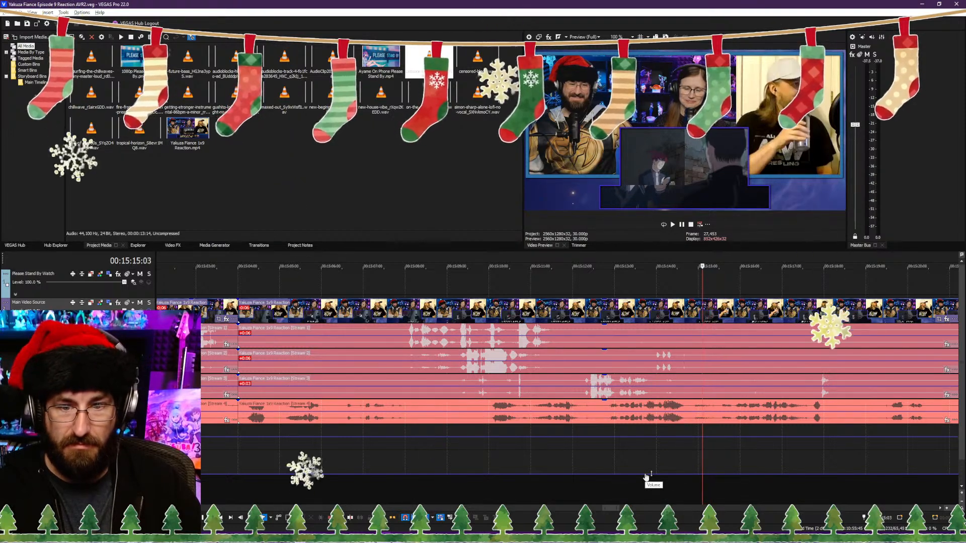
pyautogui.press('Right')
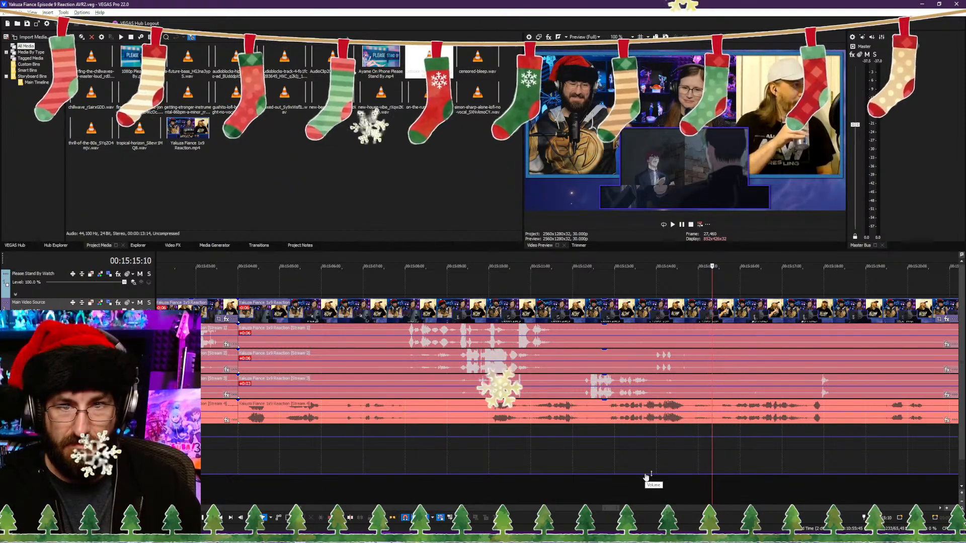
pyautogui.press('s')
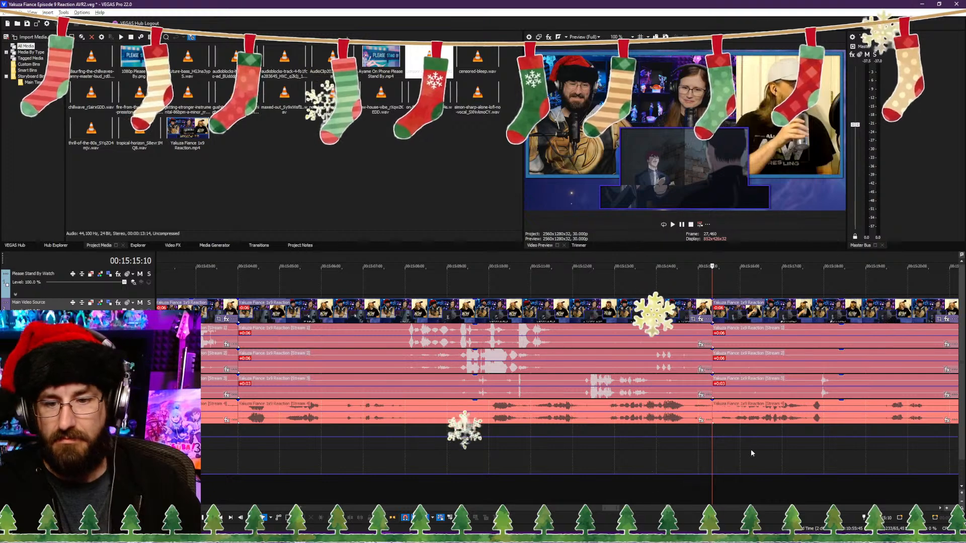
# Step: Trim about four seconds off the start of the clip after 00:15:15:10, close the gap, play the join and save the project
pyautogui.scroll(-3, 750, 449)
pyautogui.click(604, 493)
pyautogui.scroll(4, 604, 491)
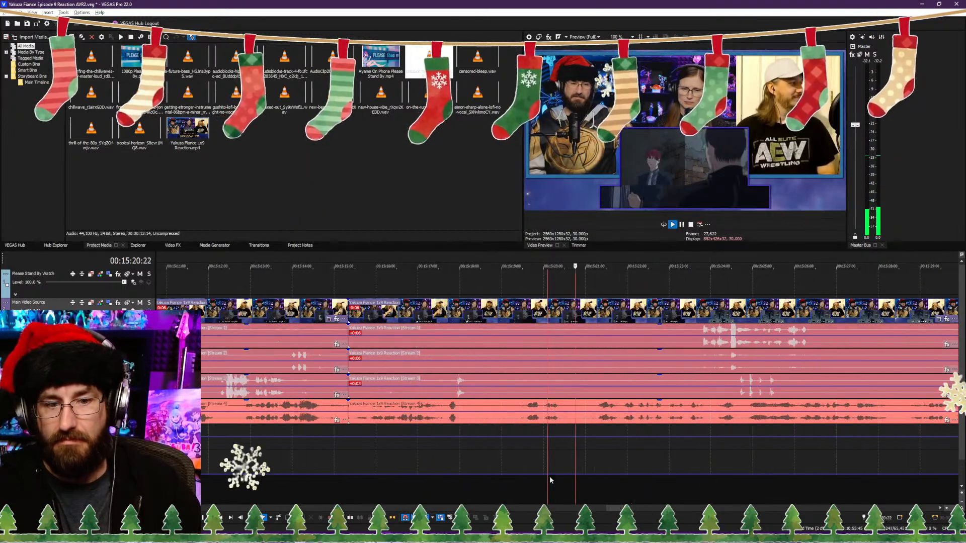
pyautogui.click(519, 488)
pyautogui.press('space')
pyautogui.press('space')
pyautogui.click(495, 491)
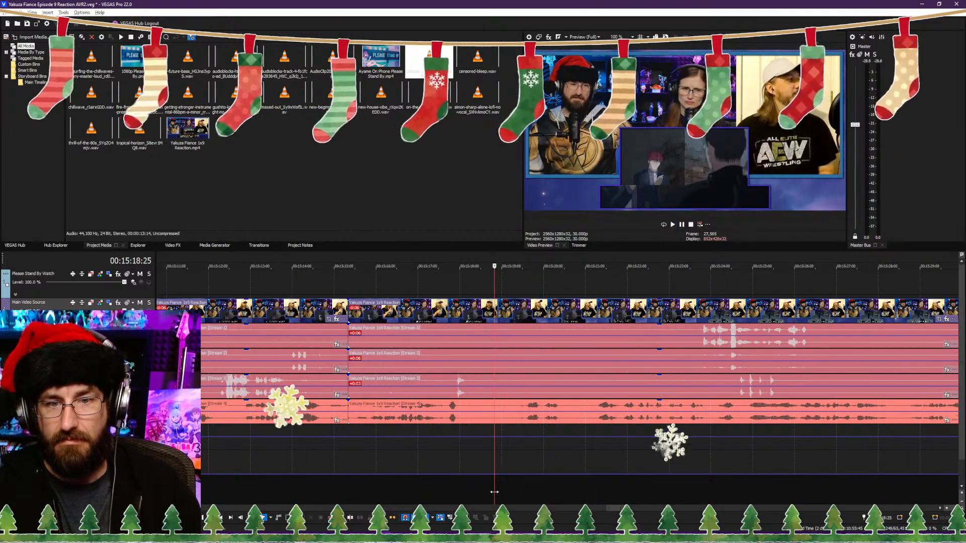
pyautogui.click(512, 493)
pyautogui.hotkey('alt', '[')
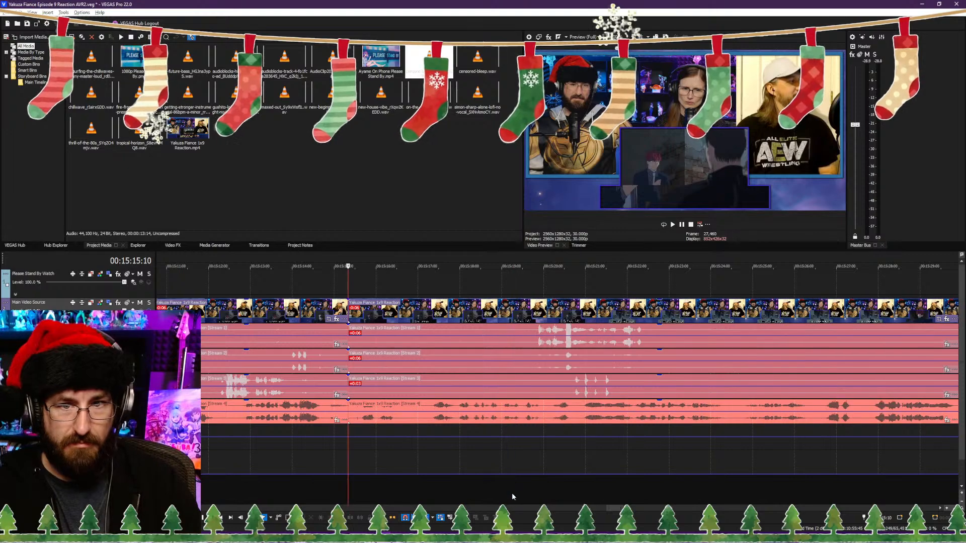
pyautogui.press('space')
pyautogui.hotkey('ctrl', 's')
# Step: Play on and split the reaction video and its audio streams at 00:15:24:09, during the "Seriously, who the hell are you anyway?" subtitle
pyautogui.scroll(-5, 517, 490)
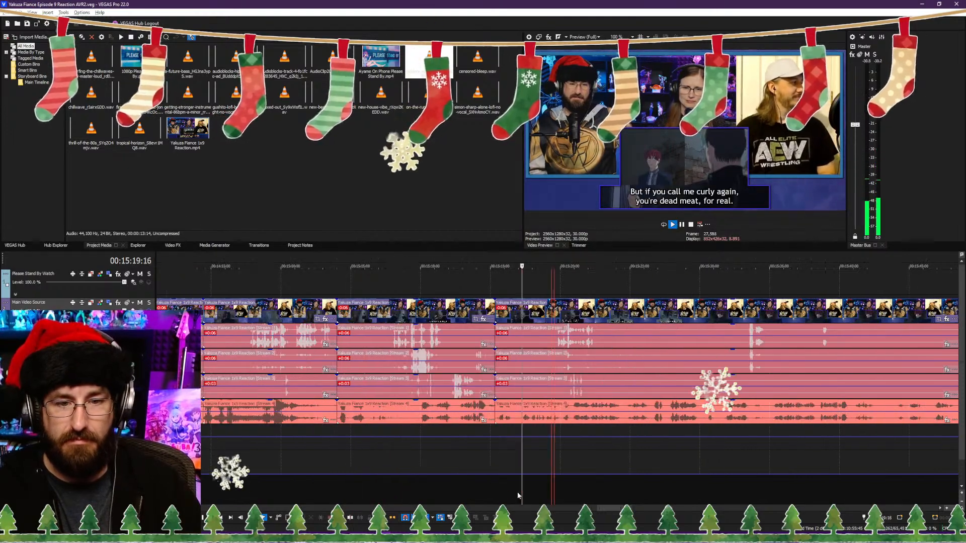
pyautogui.scroll(4, 589, 477)
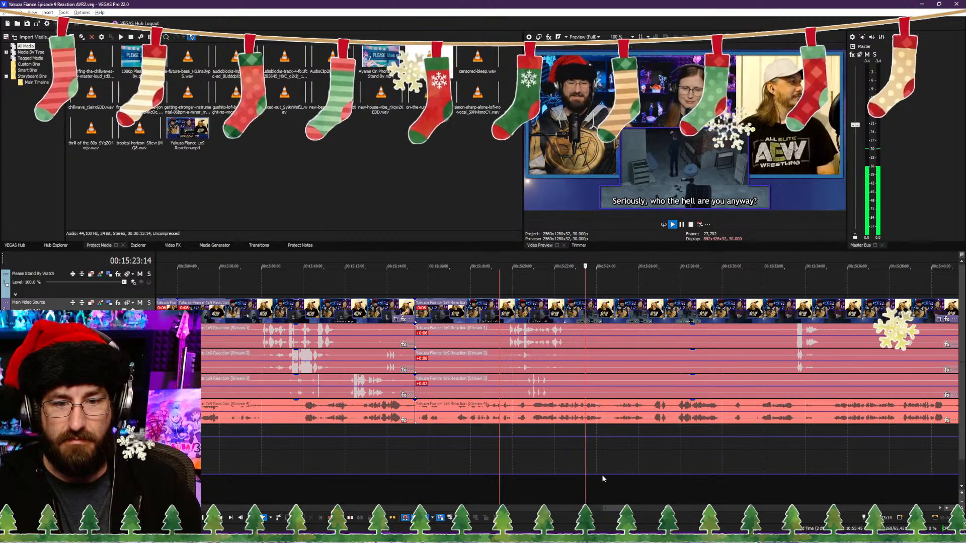
pyautogui.press('Return')
pyautogui.press('s')
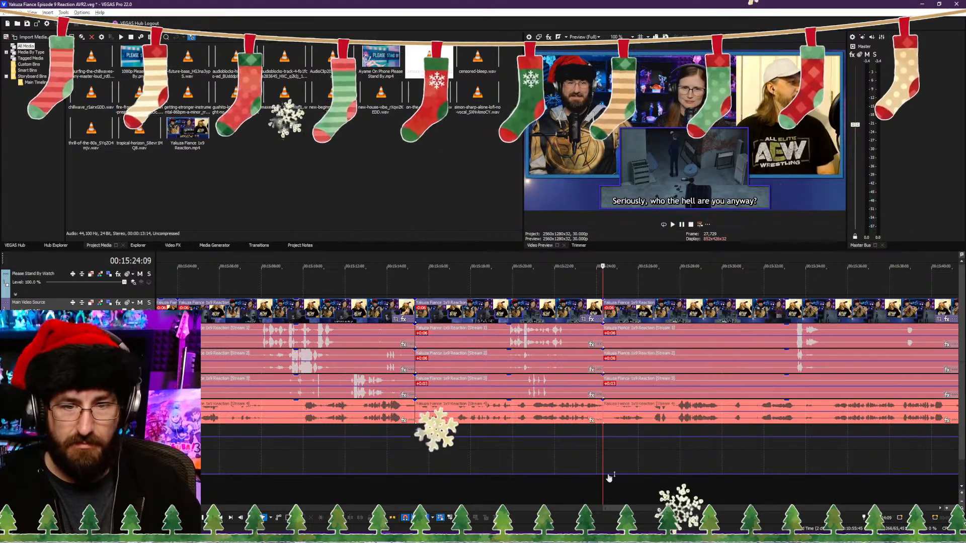
# Step: Play and skim the subtitled dialogue after 00:15:24:09, up to about 00:16:02, to look for where the scene should resume
pyautogui.press('space')
pyautogui.scroll(-2, 606, 477)
pyautogui.scroll(2, 613, 477)
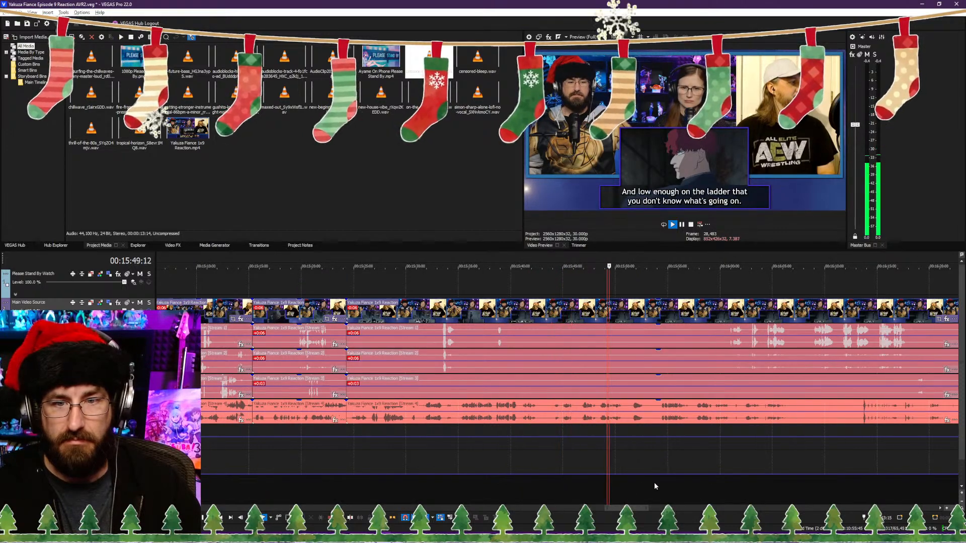
pyautogui.scroll(-2, 724, 481)
pyautogui.scroll(2, 606, 472)
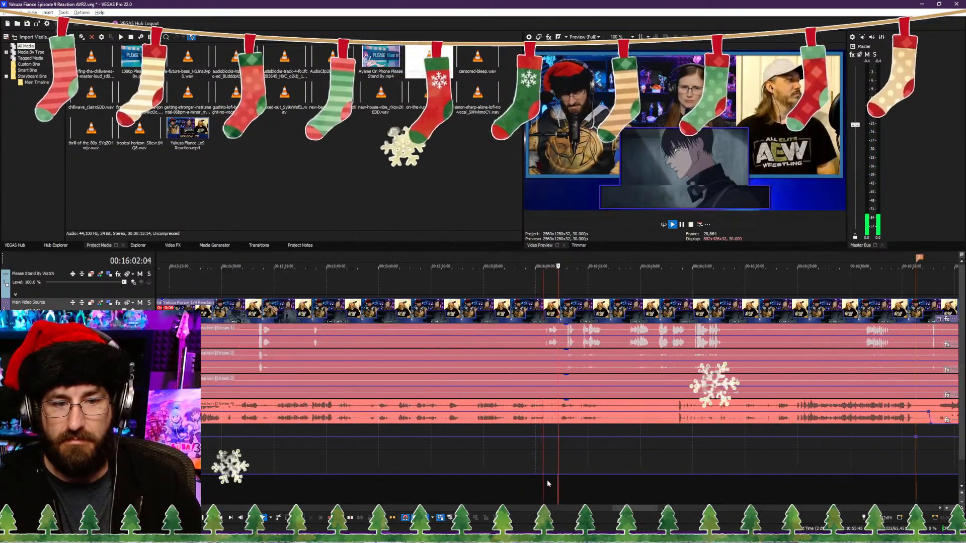
pyautogui.click(470, 484)
pyautogui.scroll(3, 470, 484)
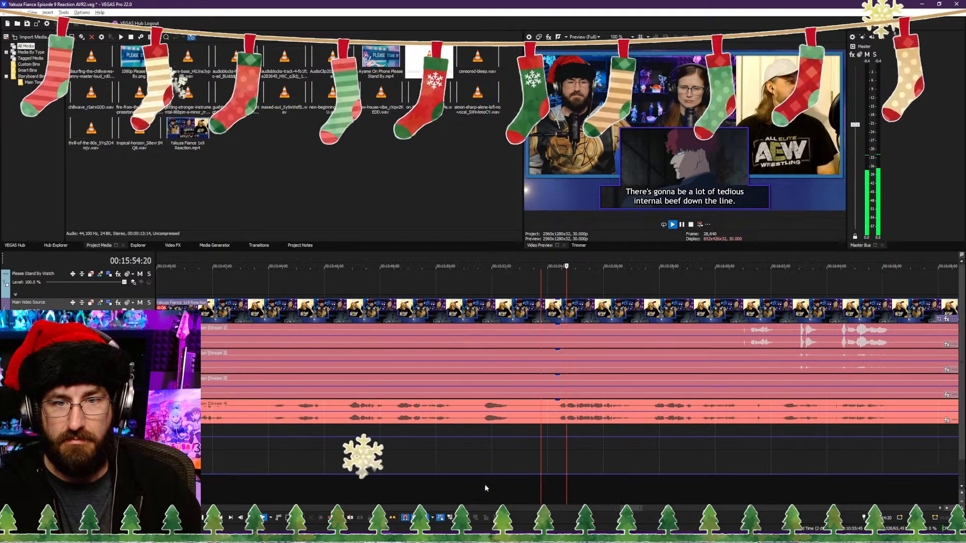
pyautogui.scroll(-2, 490, 481)
pyautogui.click(476, 491)
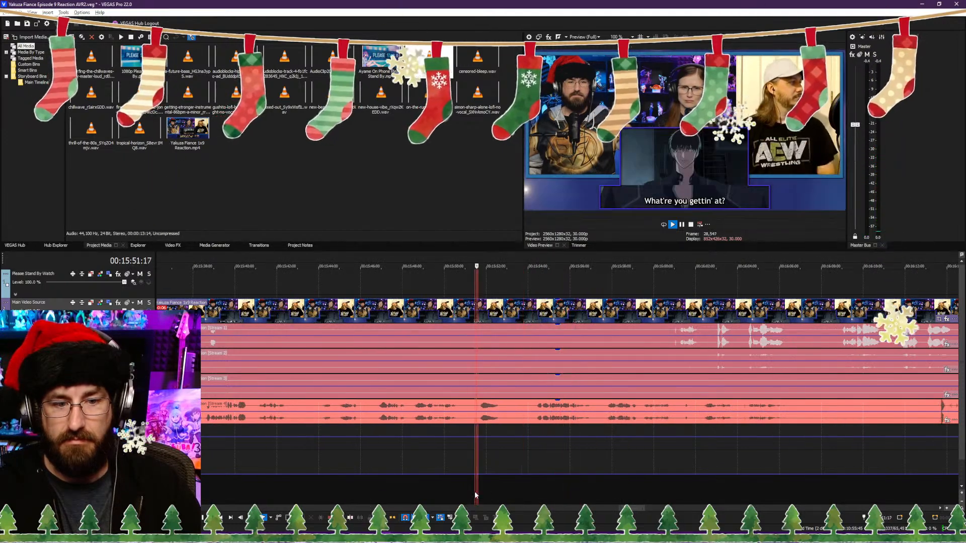
# Step: Trim the last clip's start to 00:15:43:27, just before the "You're Kirigaya-gumi, right?" subtitle, close the gap and play the join
pyautogui.click(387, 490)
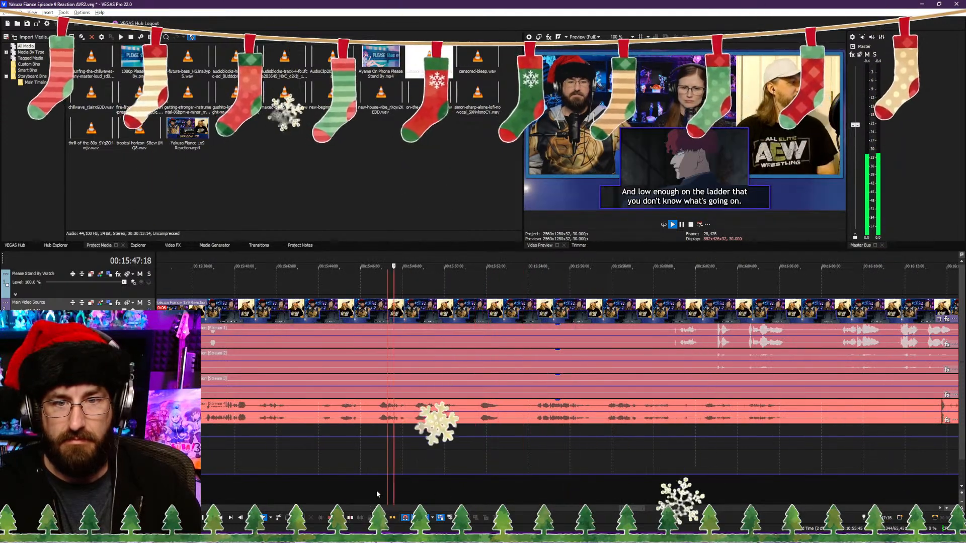
pyautogui.click(369, 491)
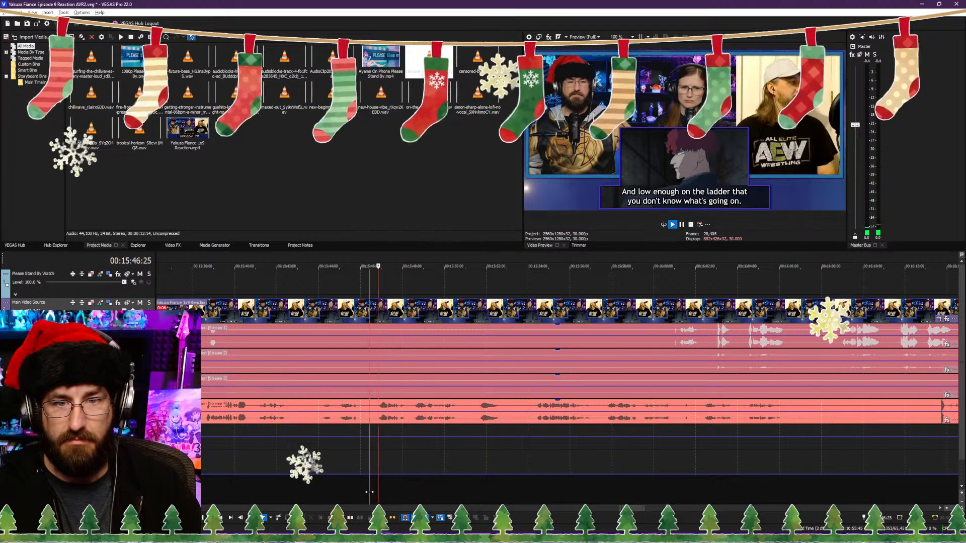
pyautogui.click(375, 490)
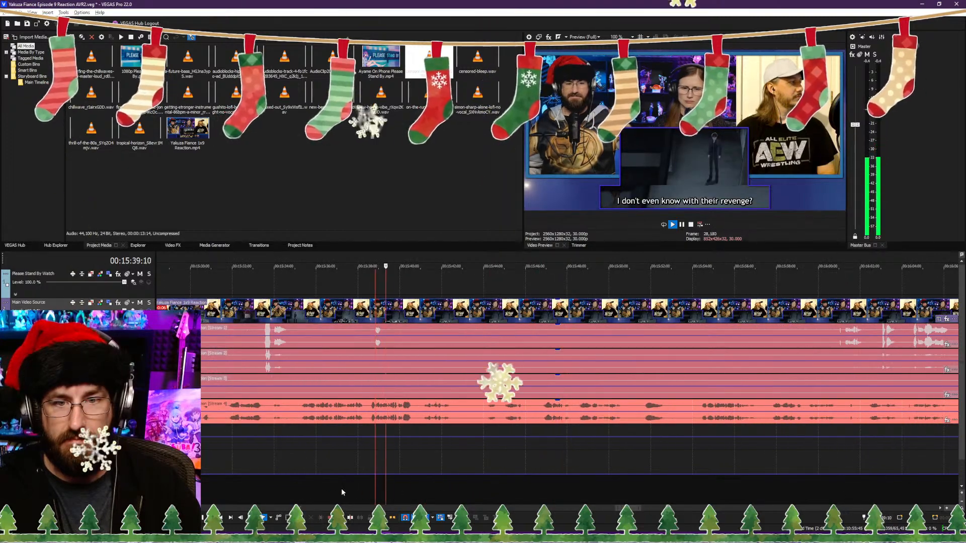
pyautogui.click(487, 491)
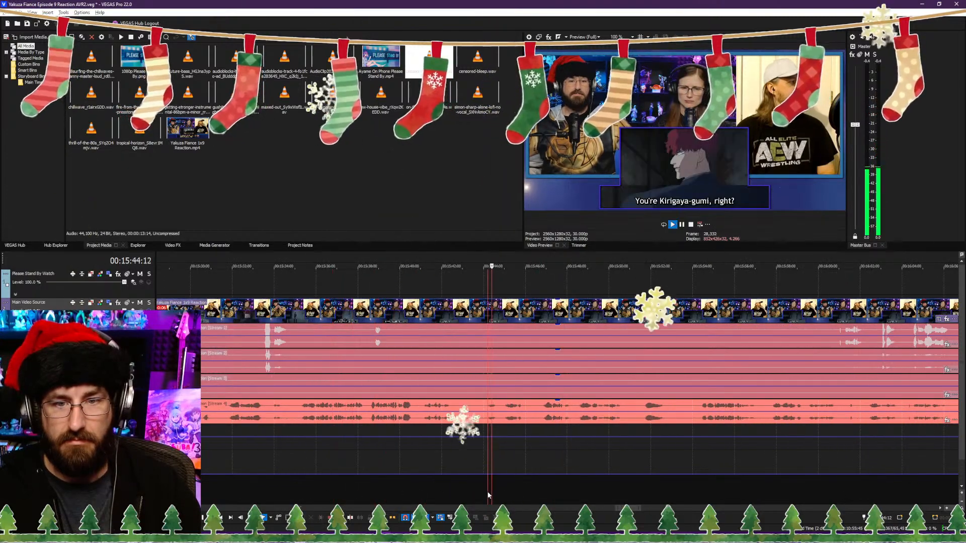
pyautogui.click(482, 490)
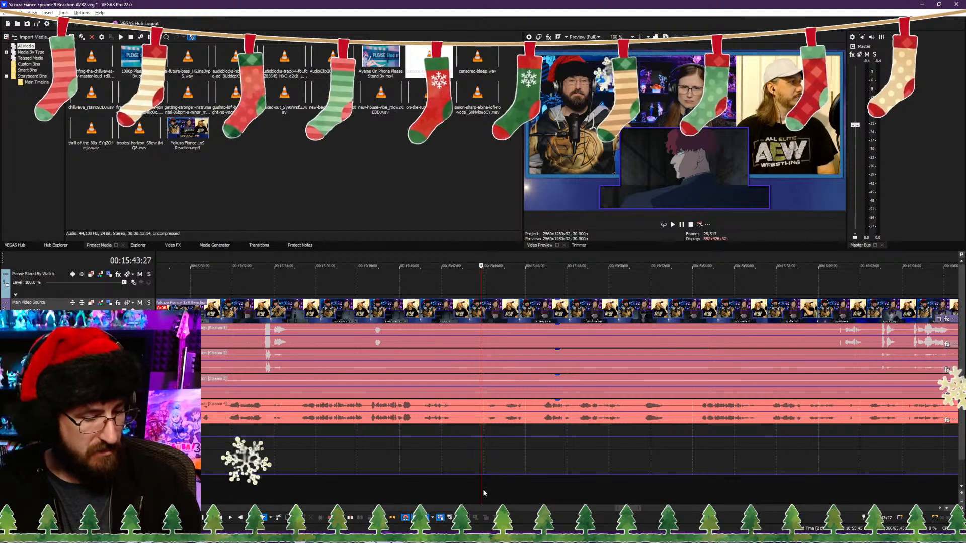
pyautogui.hotkey('alt', '[')
pyautogui.press('space')
pyautogui.press('space')
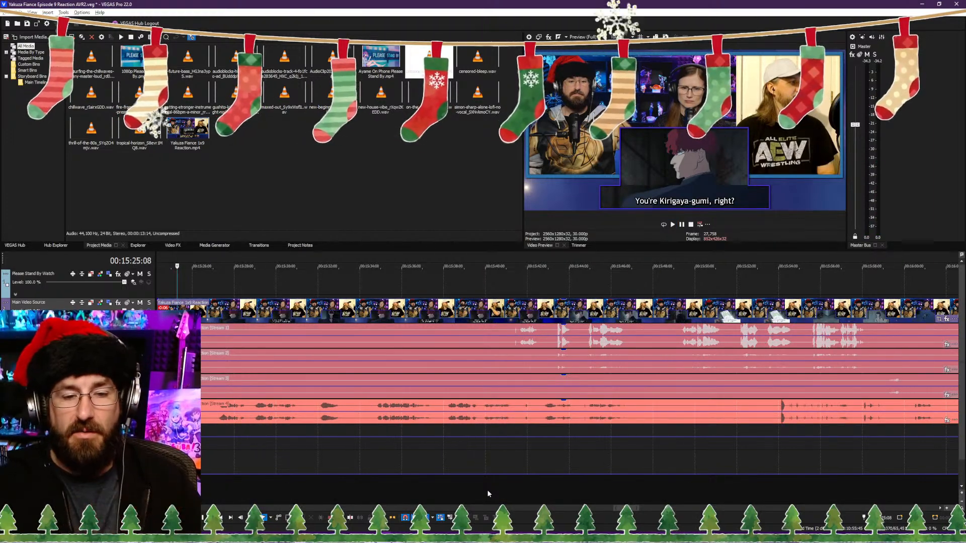
# Step: Play the last join and split the reaction video and its audio at about 00:15:26:15, during the "You're Kirigaya-gumi, right?" shot
pyautogui.scroll(-5, 525, 454)
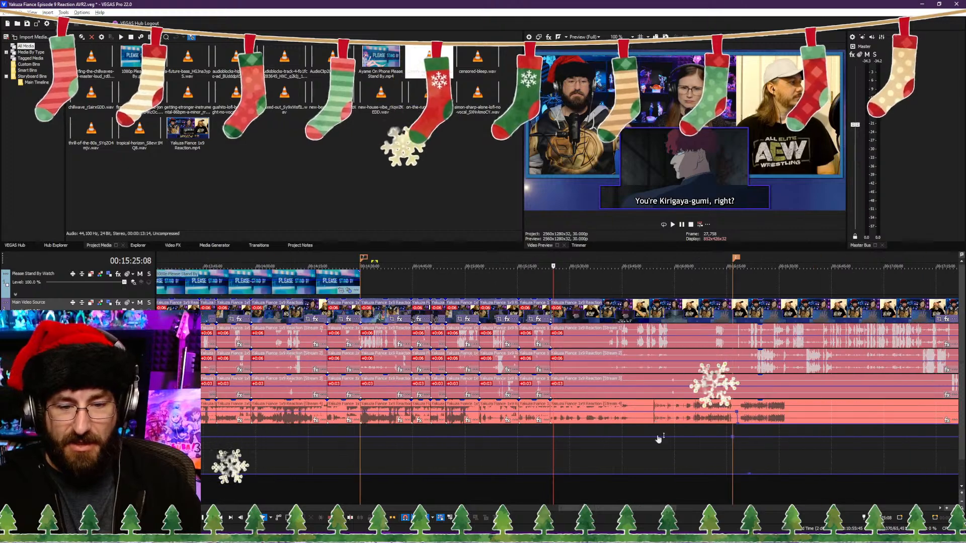
pyautogui.scroll(6, 654, 439)
pyautogui.click(504, 482)
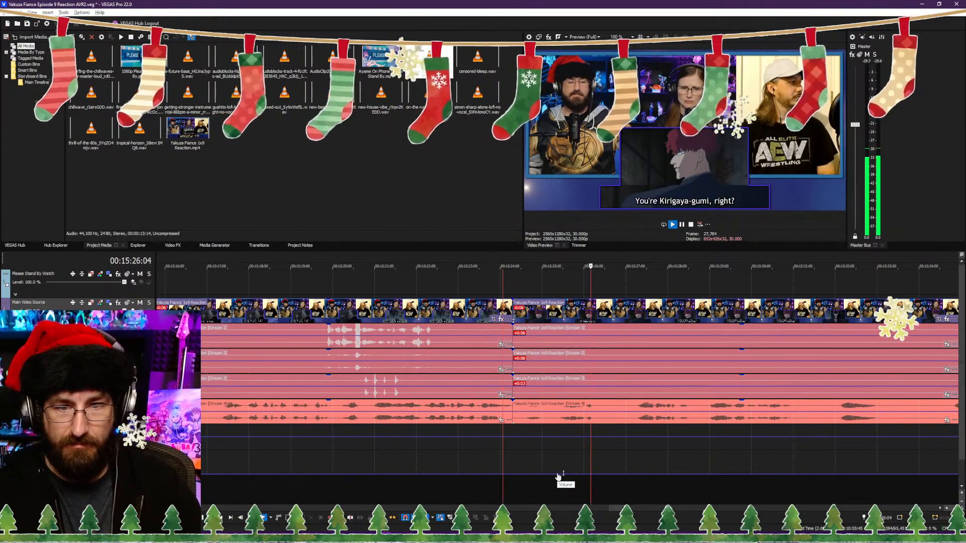
pyautogui.press('Return')
pyautogui.press('s')
pyautogui.press('Return')
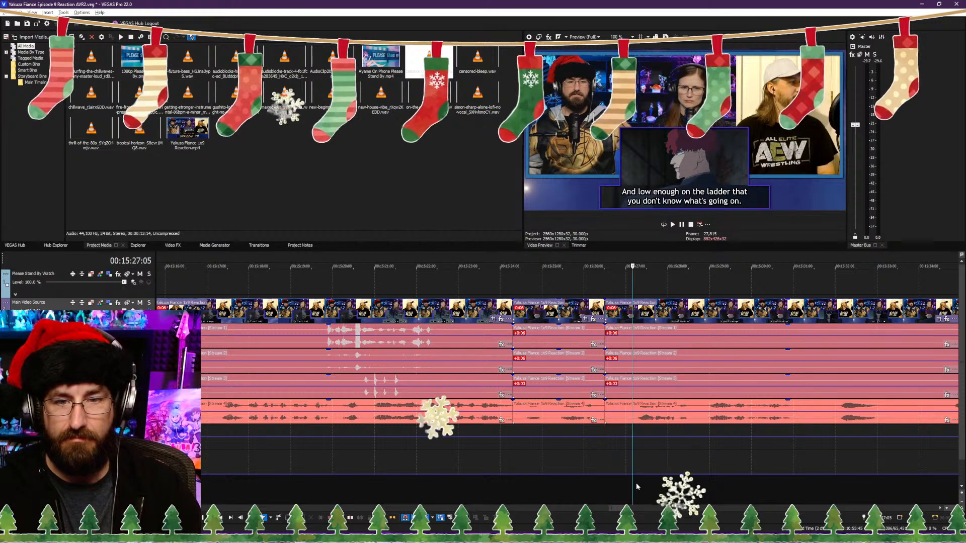
# Step: Trim the last clip's start to 00:15:34:22, during the "There's gonna be a lot of tedious internal beef" subtitle, close the gap and play the join
pyautogui.scroll(-3, 739, 489)
pyautogui.click(660, 486)
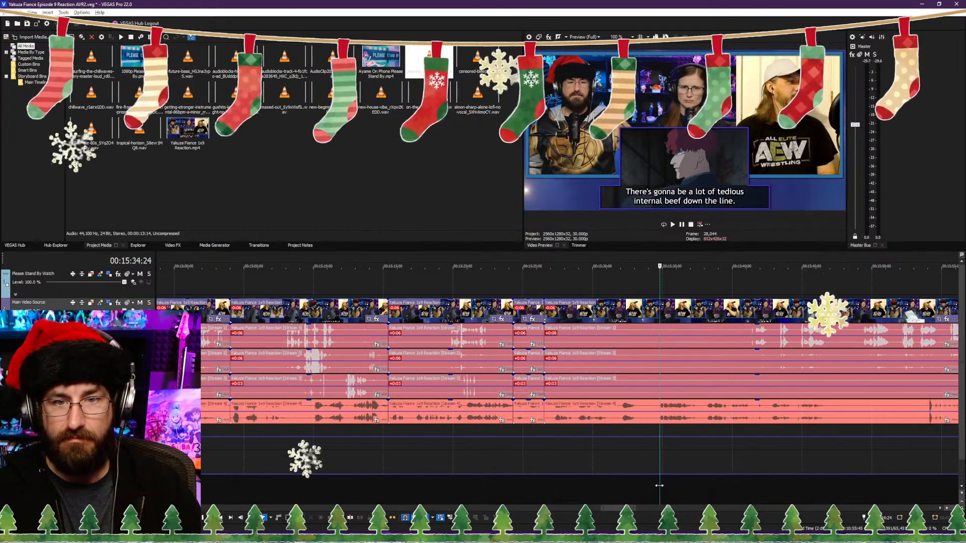
pyautogui.click(704, 488)
pyautogui.click(706, 488)
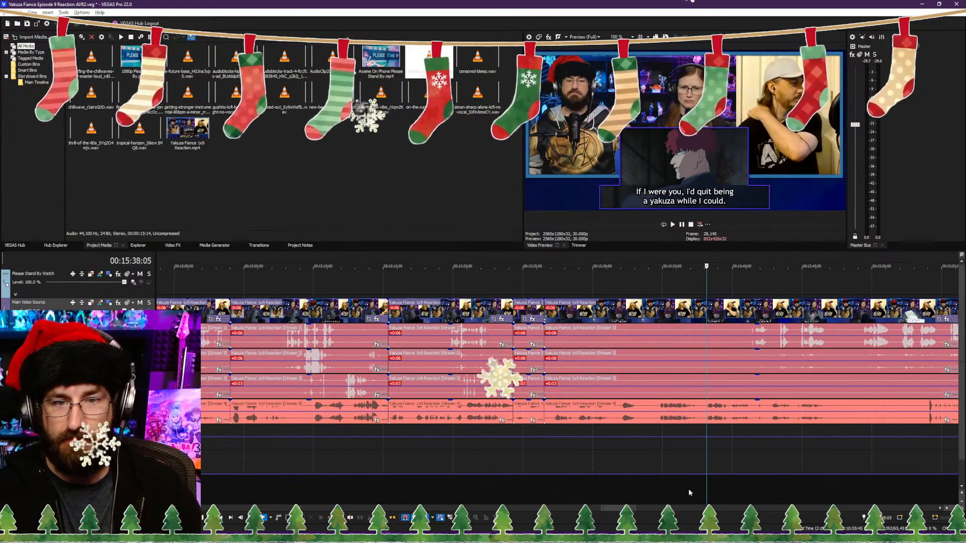
pyautogui.click(670, 490)
pyautogui.click(658, 493)
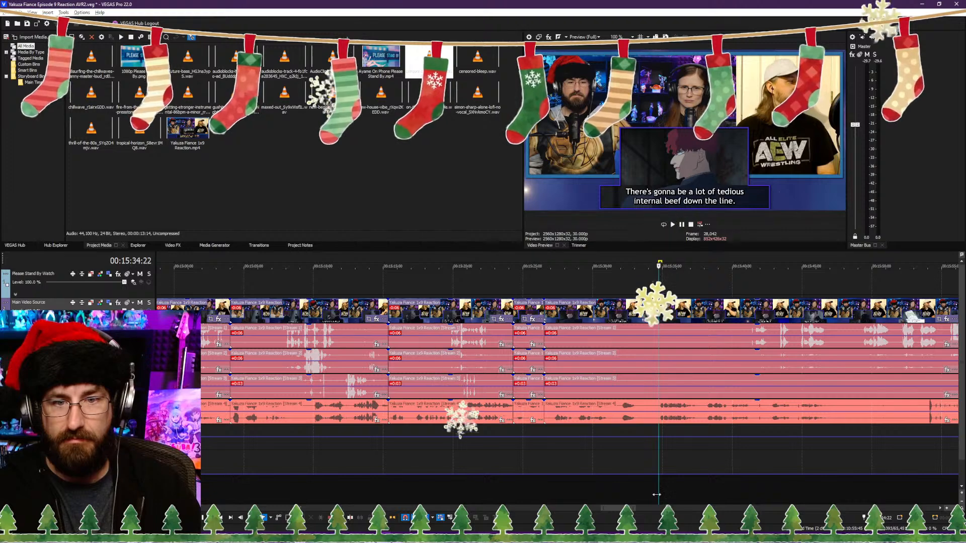
pyautogui.press('space')
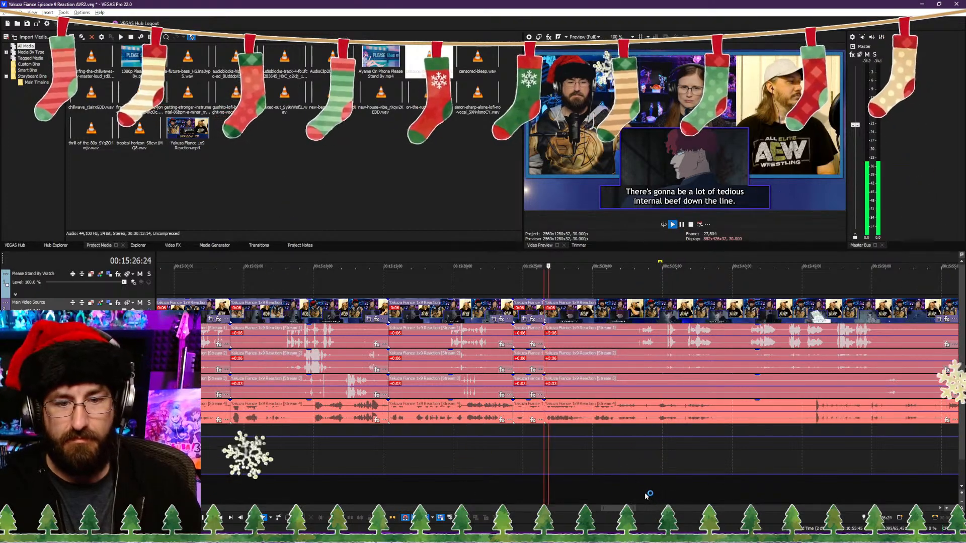
# Step: Play on and split the reaction video and its audio streams at about 00:15:29:10, after the "tedious internal beef" subtitle
pyautogui.scroll(-2, 647, 492)
pyautogui.scroll(5, 641, 490)
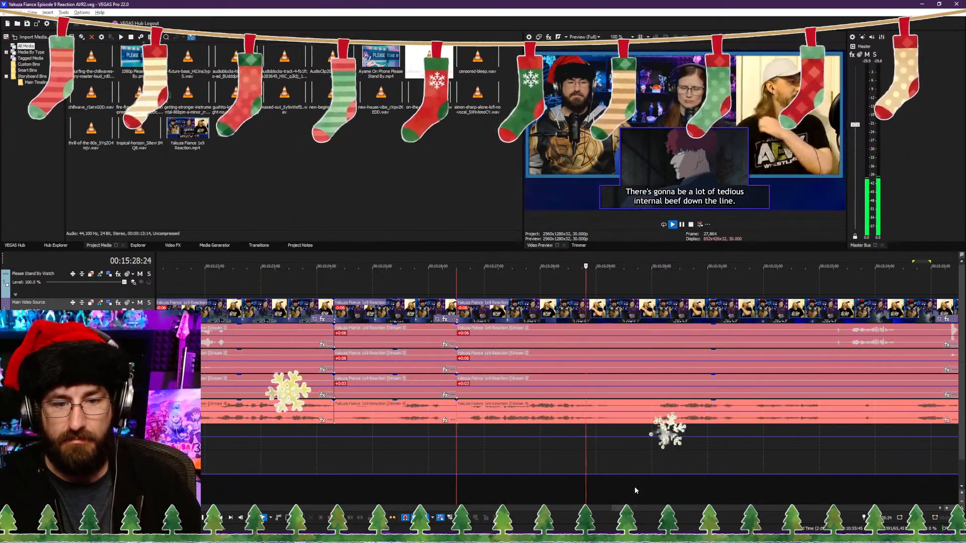
pyautogui.press('s')
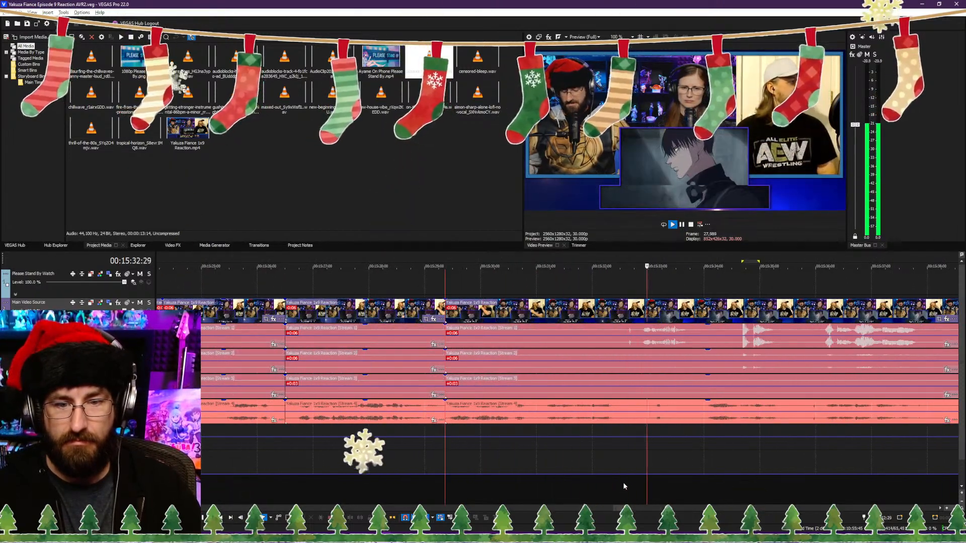
# Step: Play on to the dark shot, split at 00:15:38:19, remove about 1.5 seconds after it, close the gap and play the join
pyautogui.scroll(-3, 613, 483)
pyautogui.scroll(-3, 612, 483)
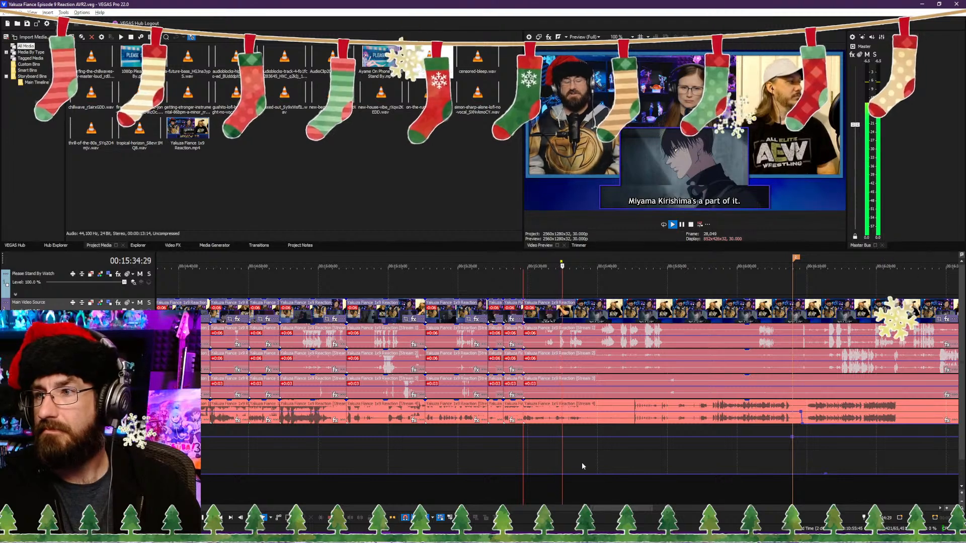
pyautogui.scroll(2, 582, 459)
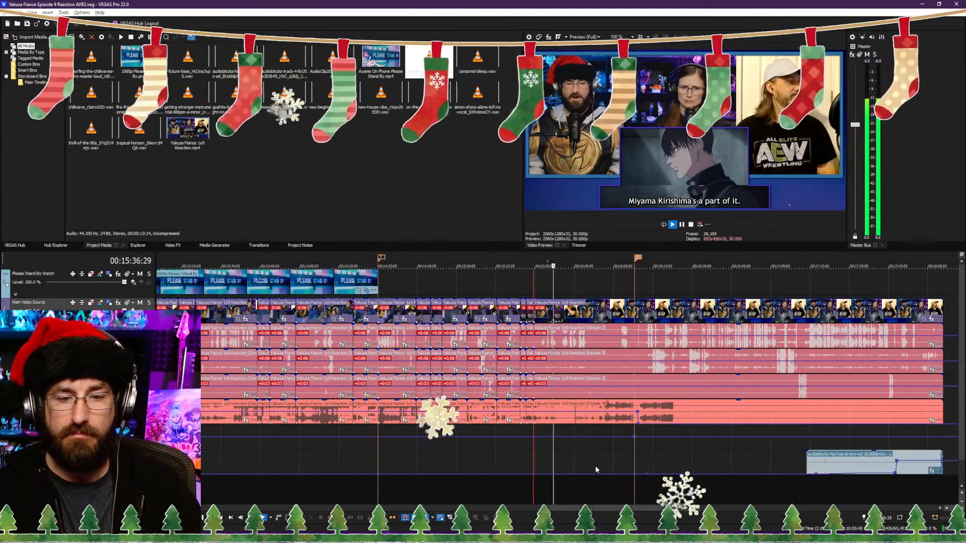
pyautogui.scroll(3, 581, 467)
pyautogui.press('space')
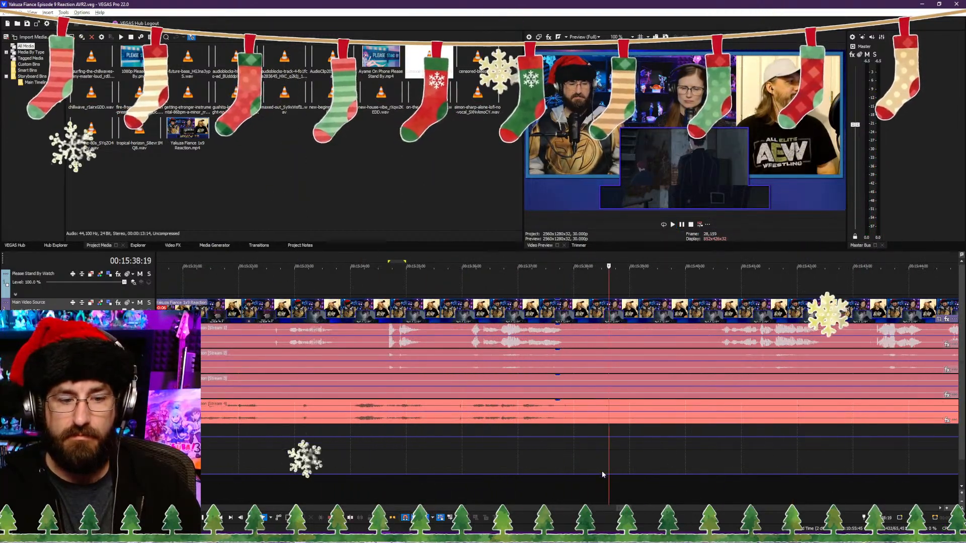
pyautogui.press('s')
pyautogui.press('space')
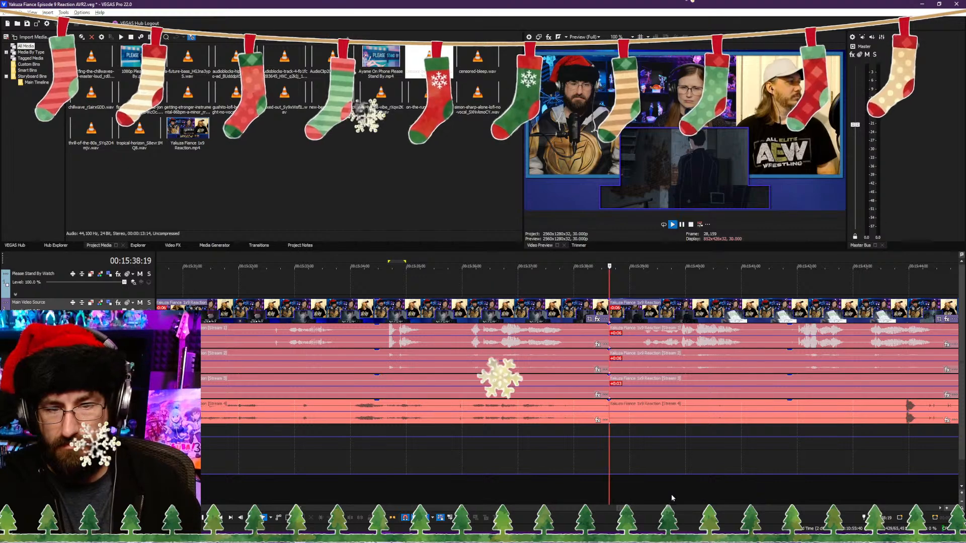
# Step: Play on and split the reaction video and its audio streams at 00:15:51:21, during the shot of the figure lying on the ground
pyautogui.scroll(-6, 619, 485)
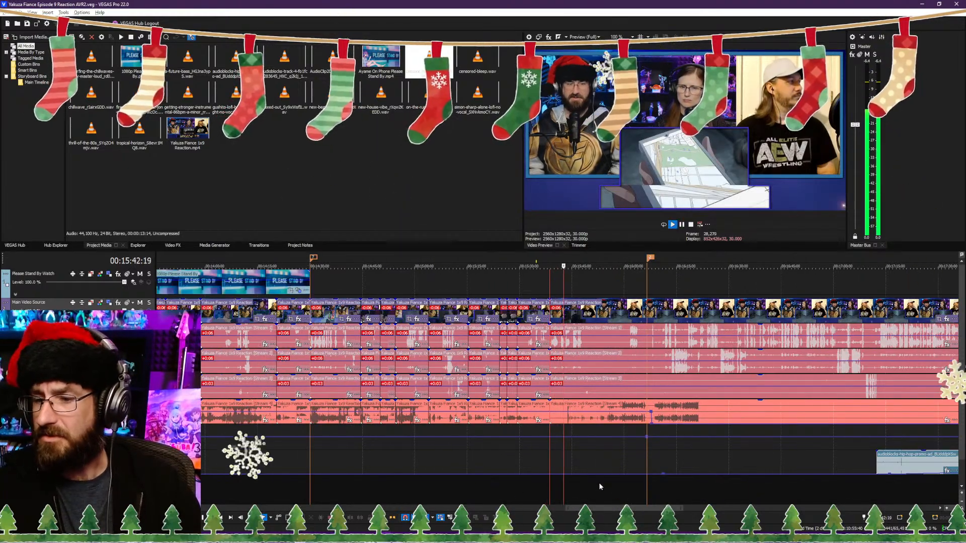
pyautogui.scroll(3, 624, 468)
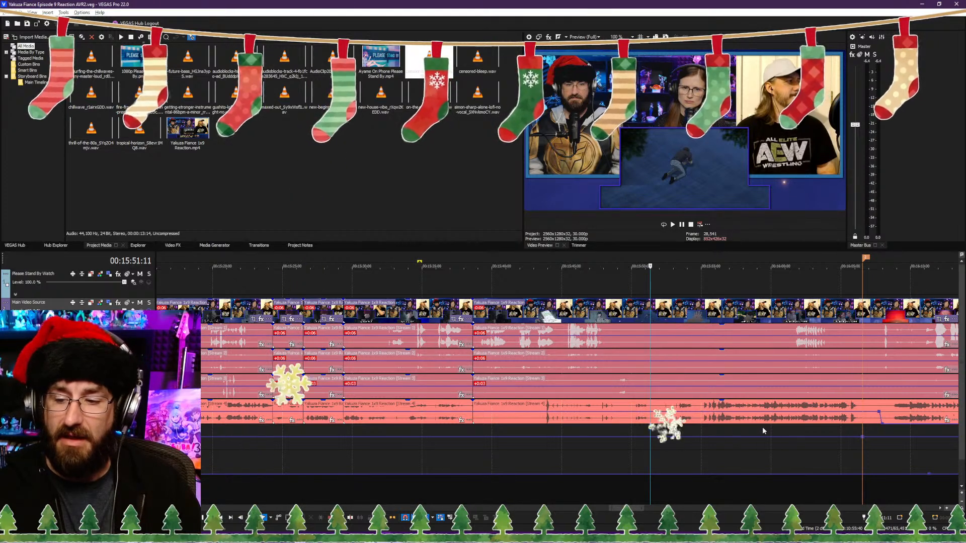
pyautogui.scroll(2, 753, 430)
pyautogui.press('space')
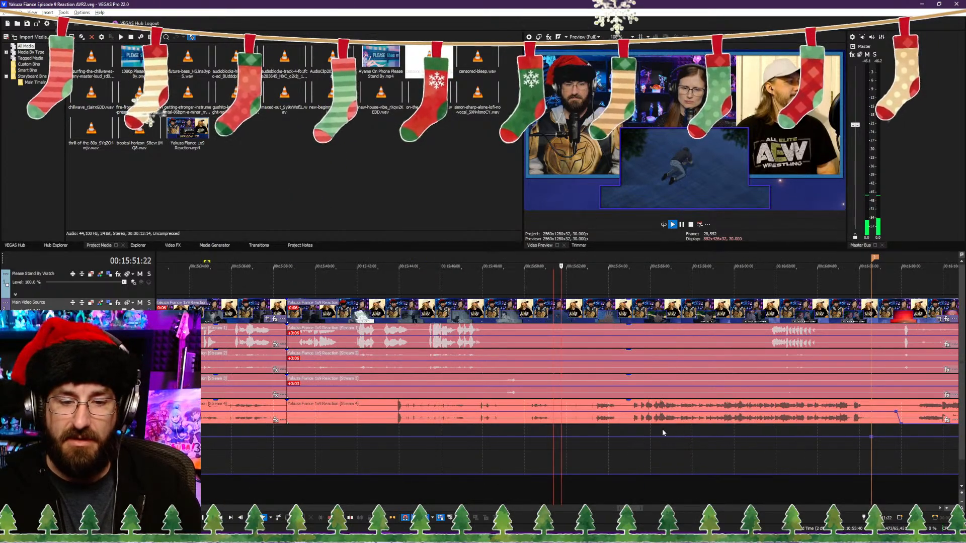
pyautogui.press('space')
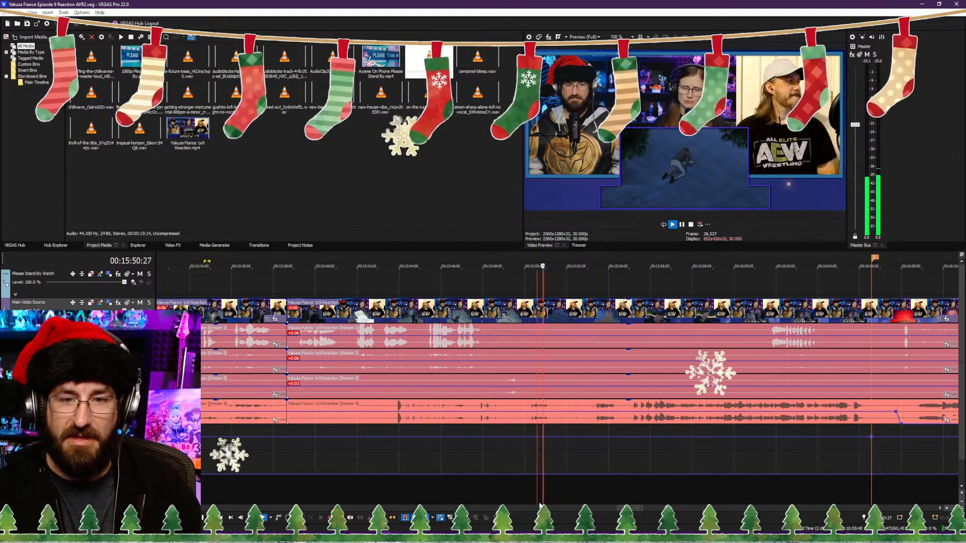
pyautogui.press('s')
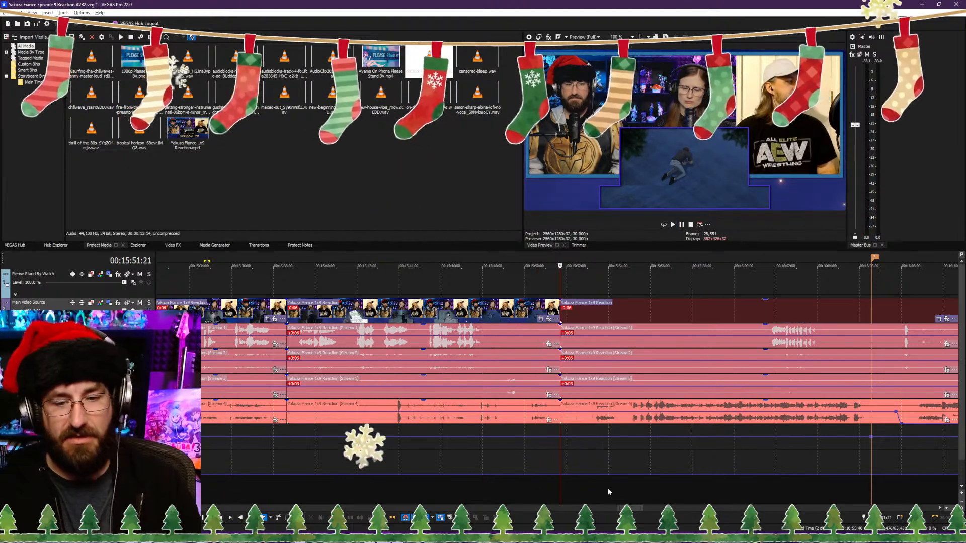
# Step: Trim the last clip's start to about 00:15:55:05, at the "You okay, Ozu-kun?" shot, close the gap, play the join and save the project
pyautogui.click(633, 491)
pyautogui.press('space')
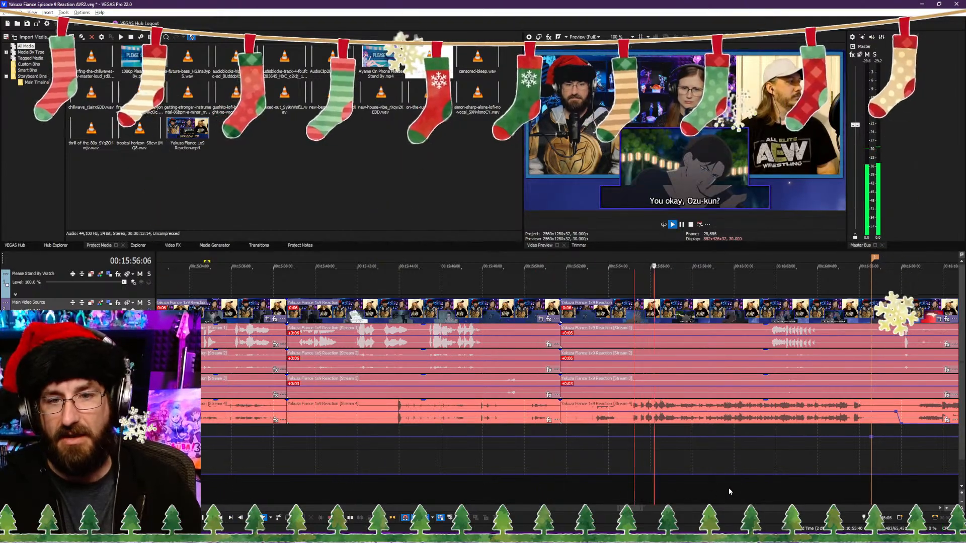
pyautogui.scroll(-3, 588, 477)
pyautogui.scroll(4, 588, 477)
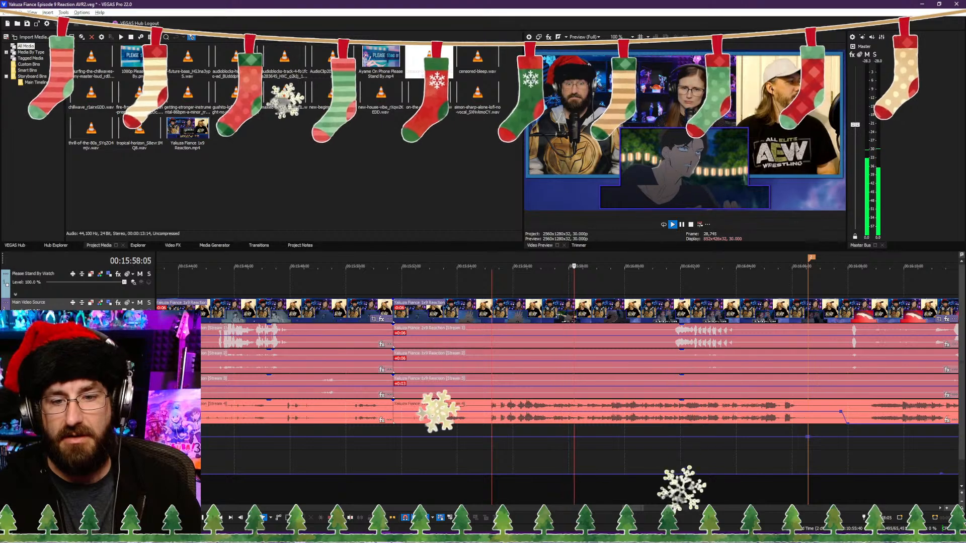
pyautogui.click(666, 488)
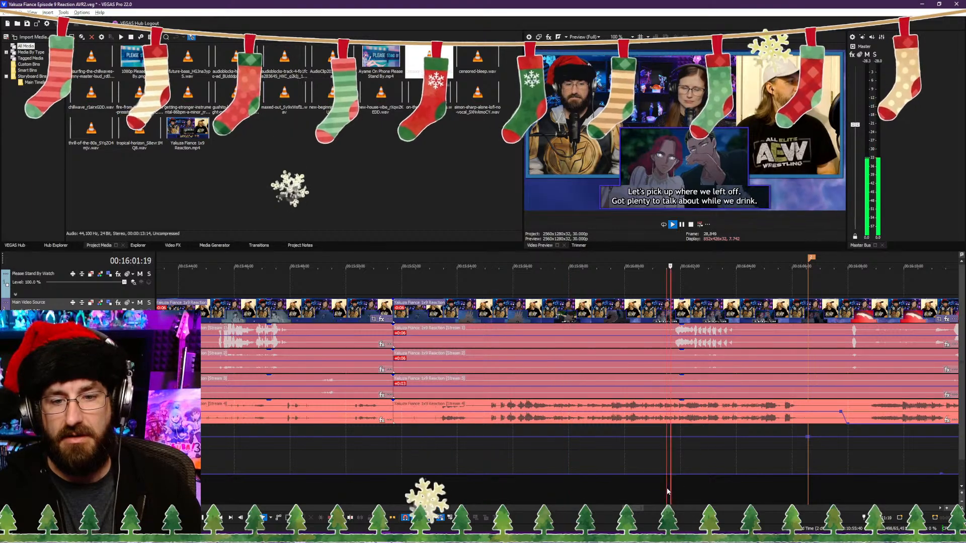
pyautogui.click(484, 503)
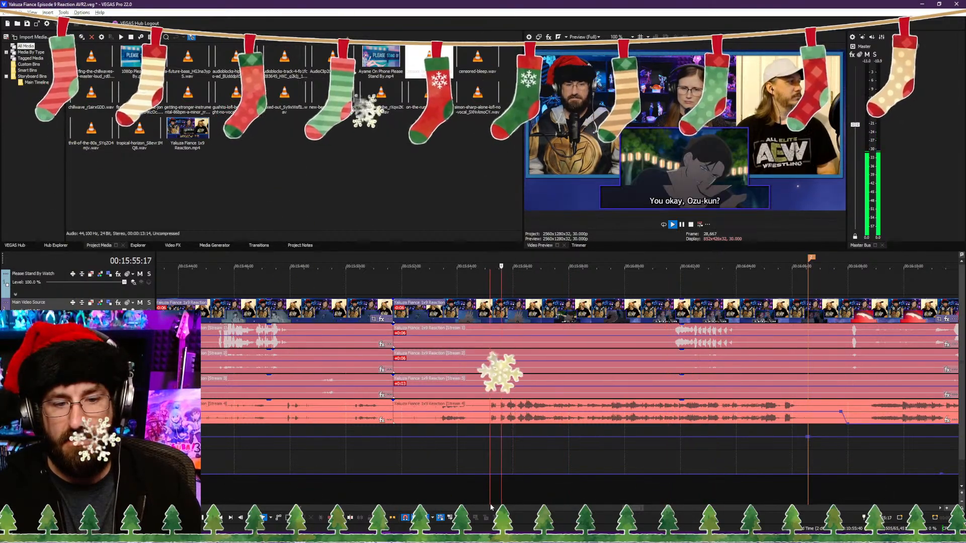
pyautogui.press('space')
pyautogui.hotkey('alt', '[')
pyautogui.press('space')
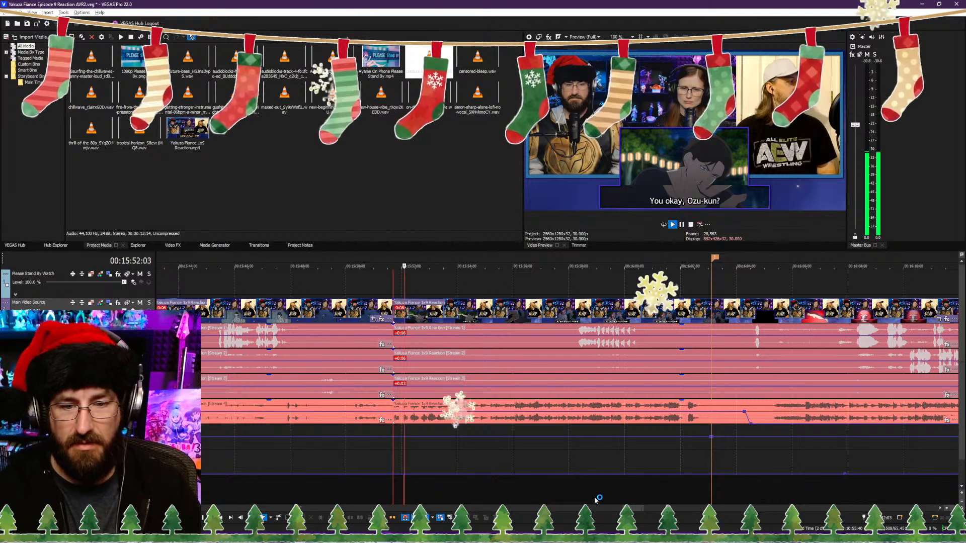
pyautogui.hotkey('ctrl', 's')
# Step: Play through the couple's drinking dialogue and split the reaction video and its audio streams at 00:16:02:05, just before the section marker
pyautogui.click(619, 501)
pyautogui.scroll(-1, 618, 501)
pyautogui.scroll(3, 596, 501)
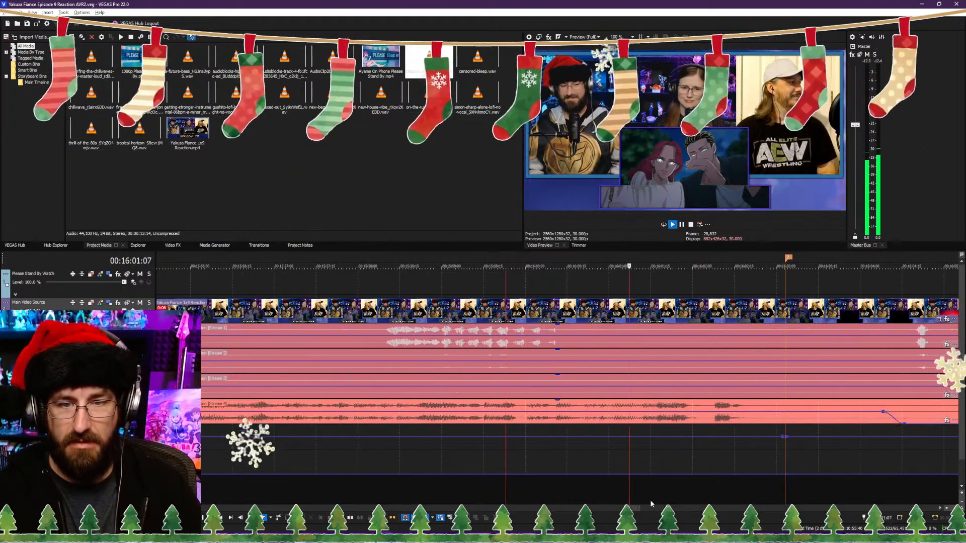
pyautogui.scroll(-3, 641, 498)
pyautogui.click(573, 495)
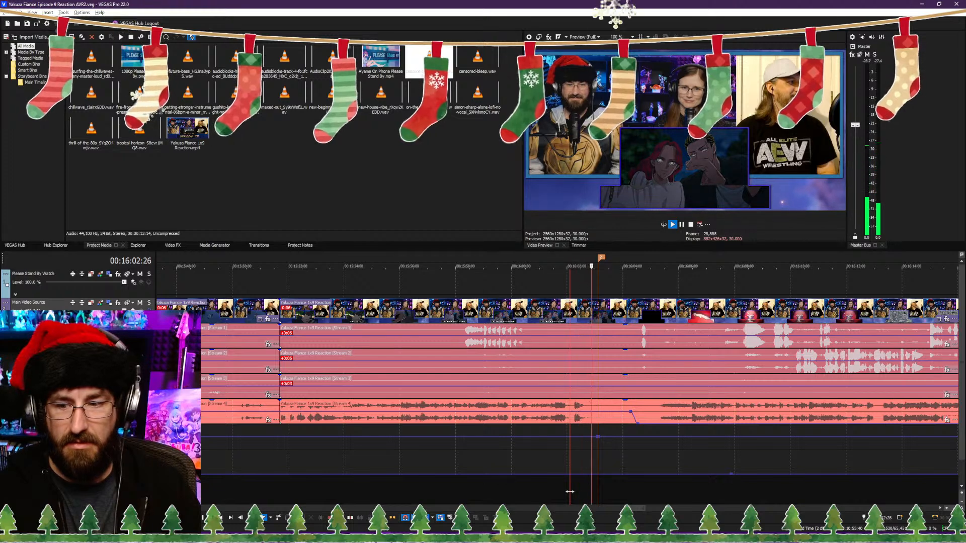
pyautogui.moveTo(569, 492); pyautogui.dragTo(557, 498)
pyautogui.press('Return')
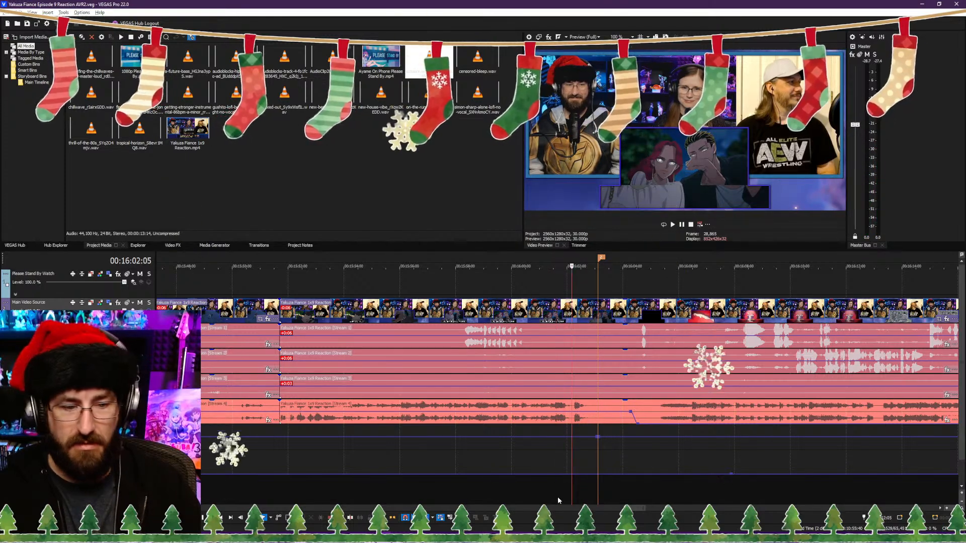
pyautogui.press('s')
# Step: Delete the two volume envelope points at the section marker at 00:16:03:03 on the track below the reaction audio
pyautogui.click(598, 492)
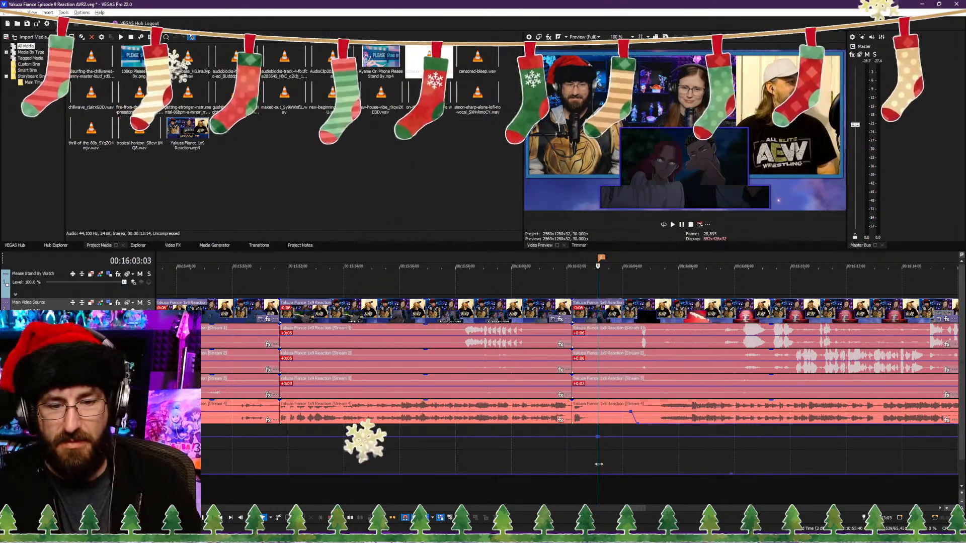
pyautogui.rightClick(598, 440)
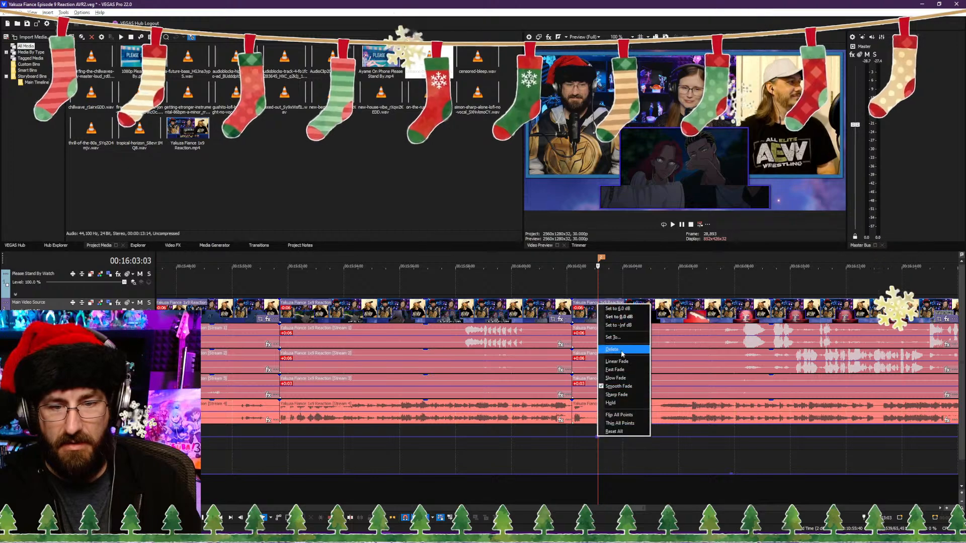
pyautogui.click(621, 351)
pyautogui.rightClick(598, 437)
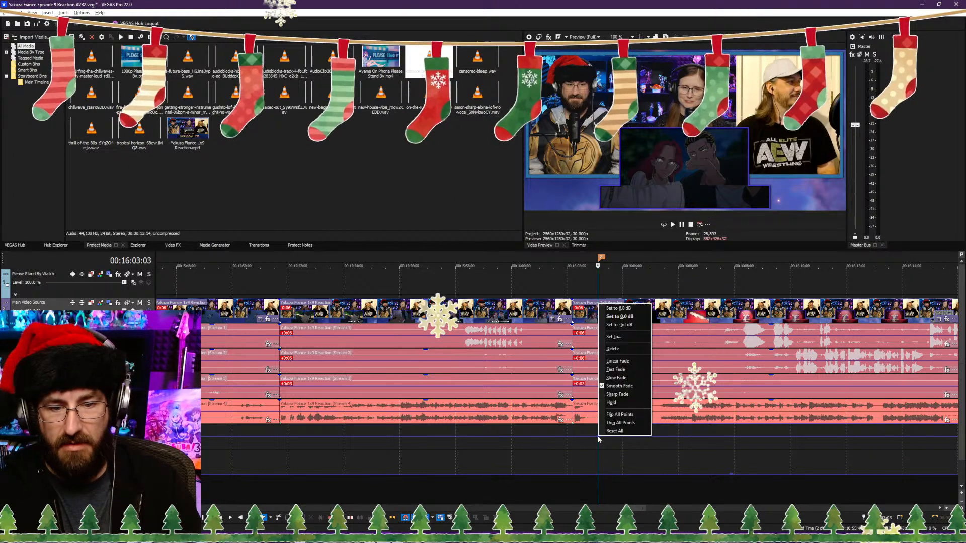
pyautogui.click(618, 350)
# Step: Trim the last clip's start to about 00:16:04:03, where the anime picture is black, and close the gap
pyautogui.press('space')
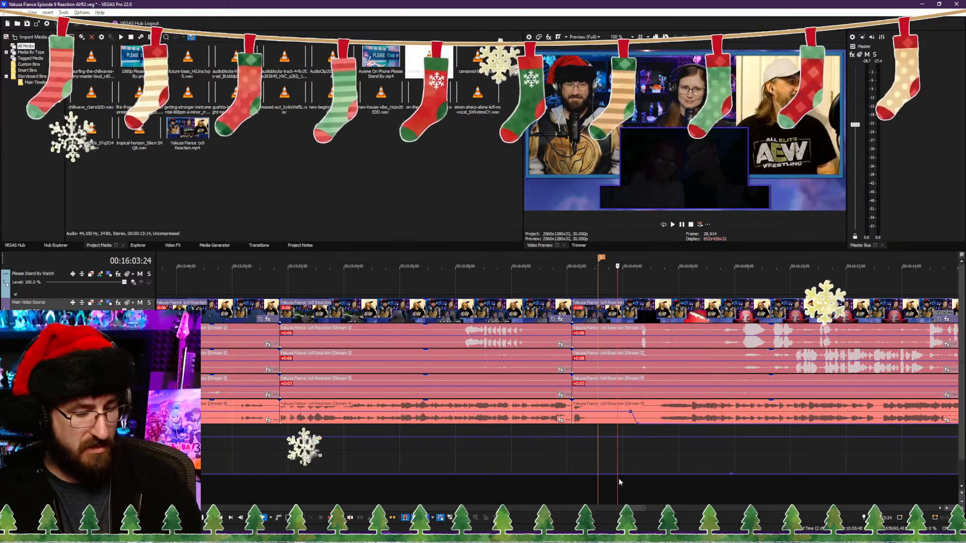
pyautogui.hotkey('alt', '[')
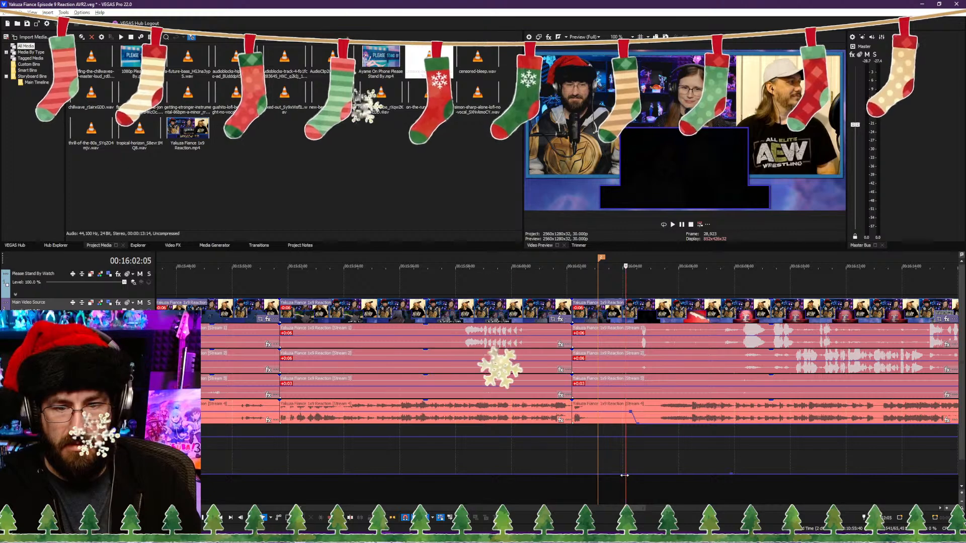
pyautogui.press('space')
pyautogui.press('space')
# Step: Set the volume envelope point at the last section marker, on the bottom audio track, to -30 dB
pyautogui.scroll(-7, 588, 455)
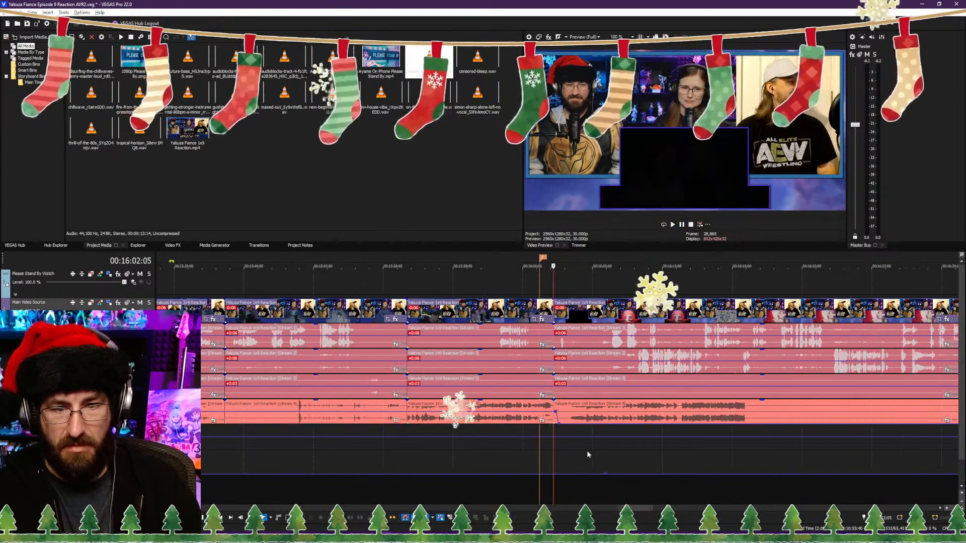
pyautogui.scroll(3, 590, 477)
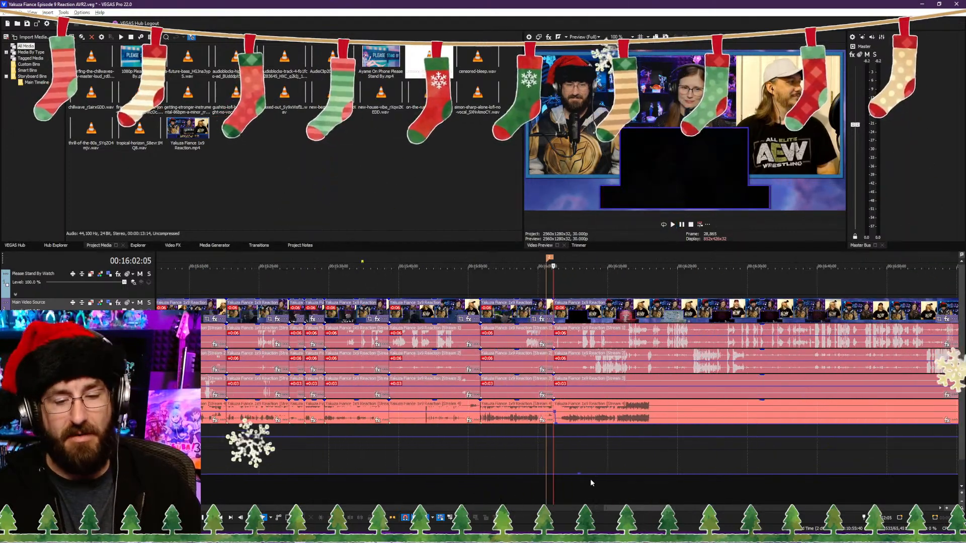
pyautogui.scroll(-3, 590, 476)
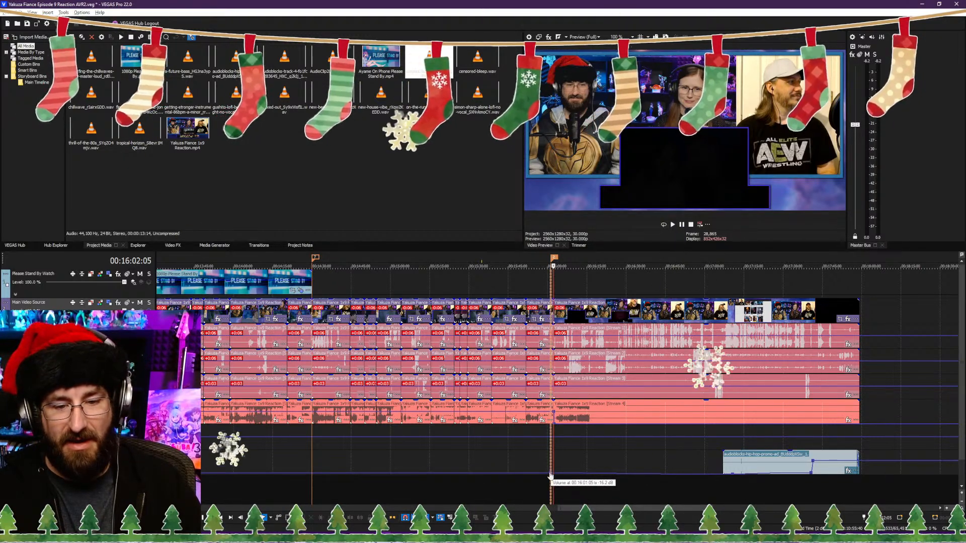
pyautogui.rightClick(550, 475)
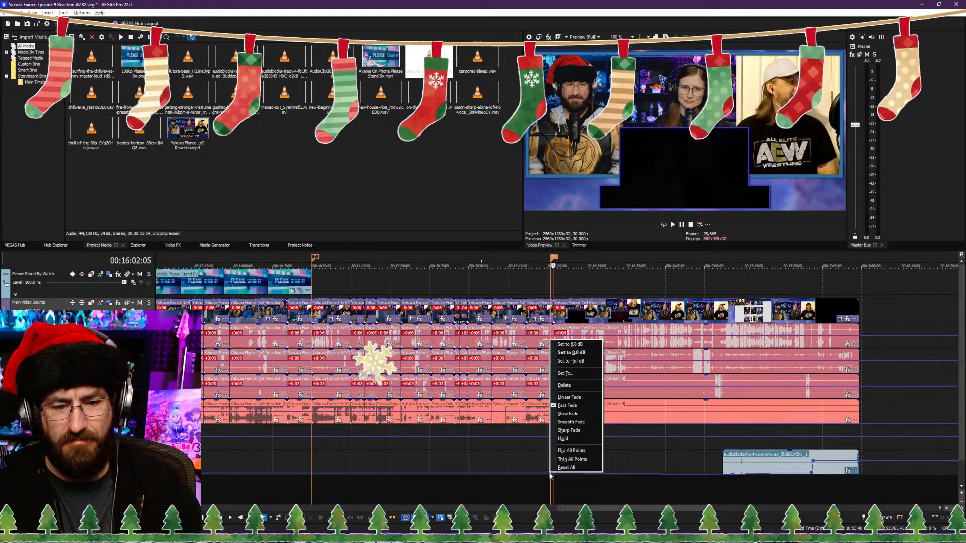
pyautogui.click(563, 375)
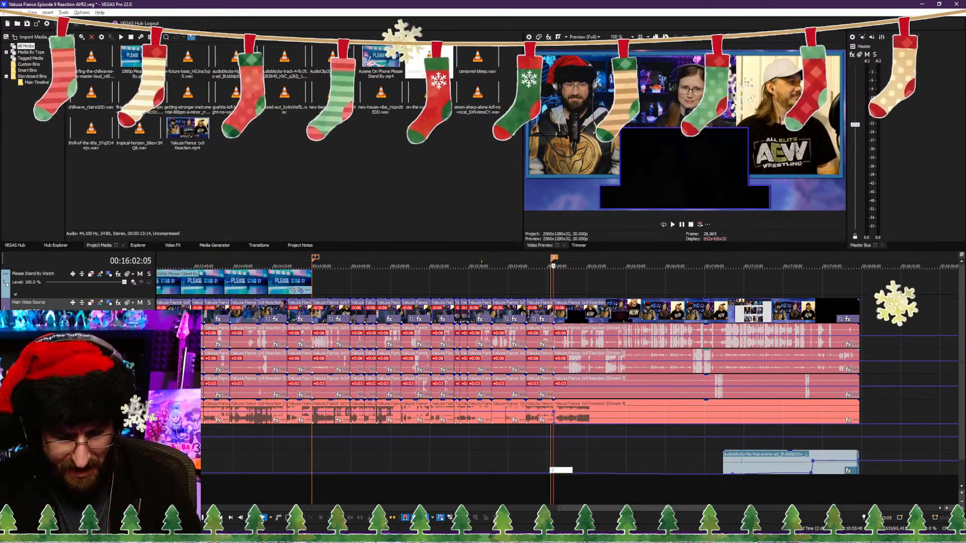
pyautogui.write('-')
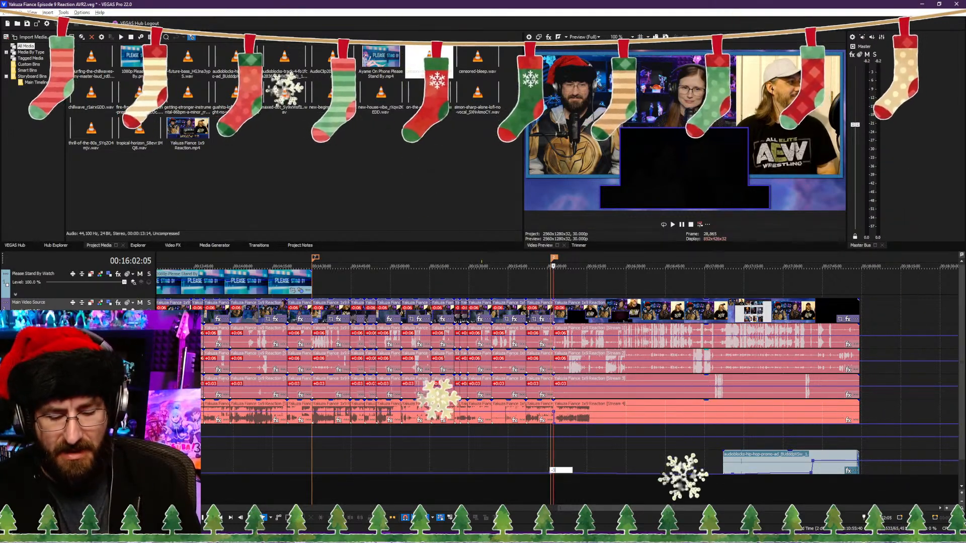
pyautogui.write('30')
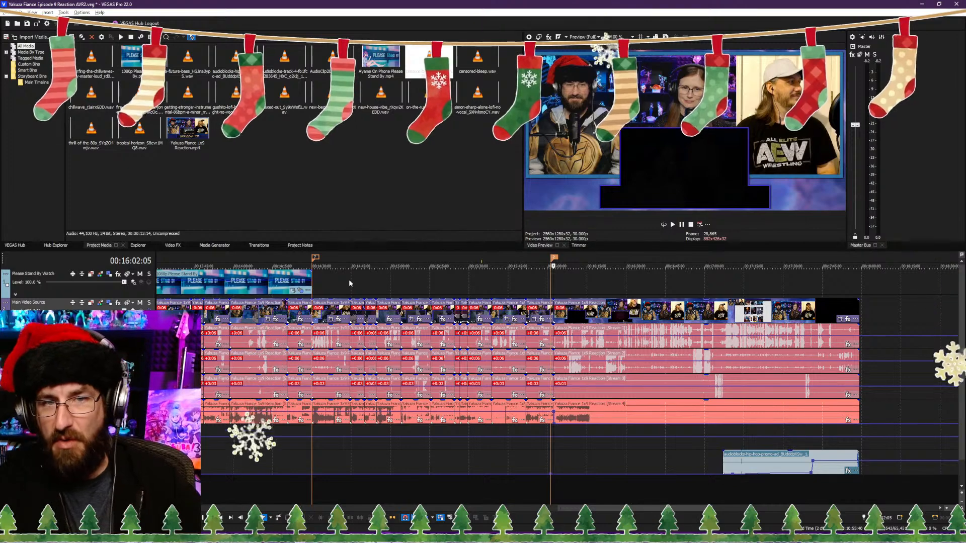
# Step: Extend the Please Stand By overlay's end to 00:16:38:24, where the reaction picture dissolves into the full-size three-person layout
pyautogui.moveTo(311, 282); pyautogui.dragTo(596, 284)
pyautogui.click(596, 283)
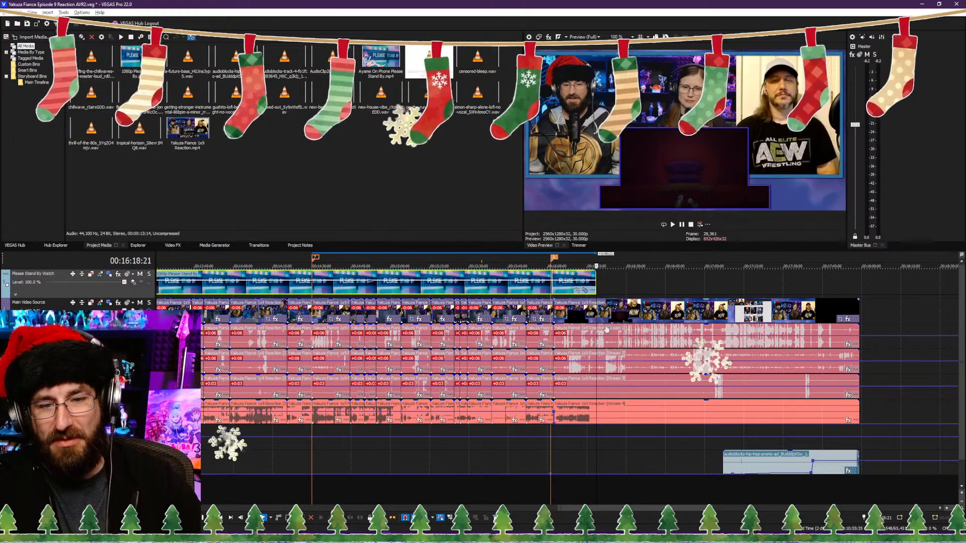
pyautogui.scroll(6, 515, 324)
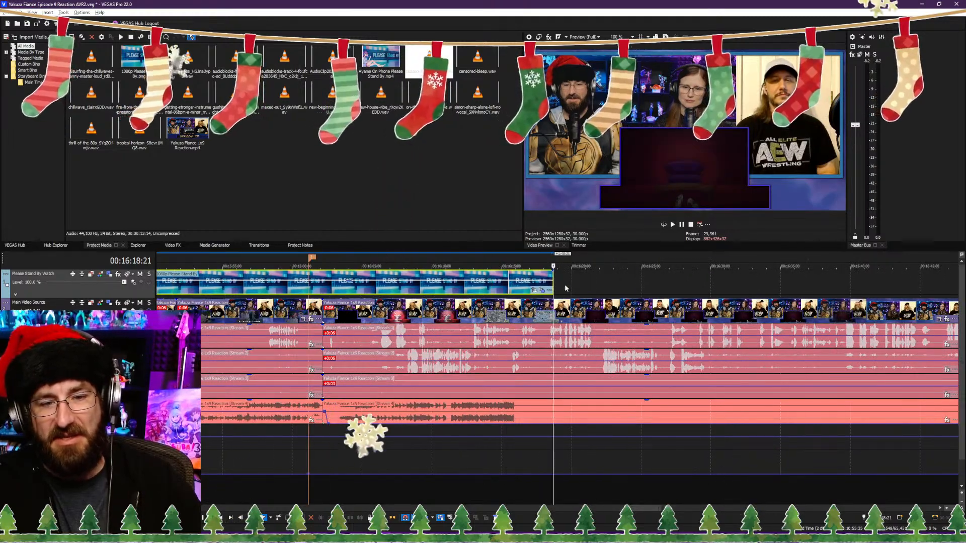
pyautogui.click(565, 287)
pyautogui.moveTo(572, 287); pyautogui.dragTo(809, 284)
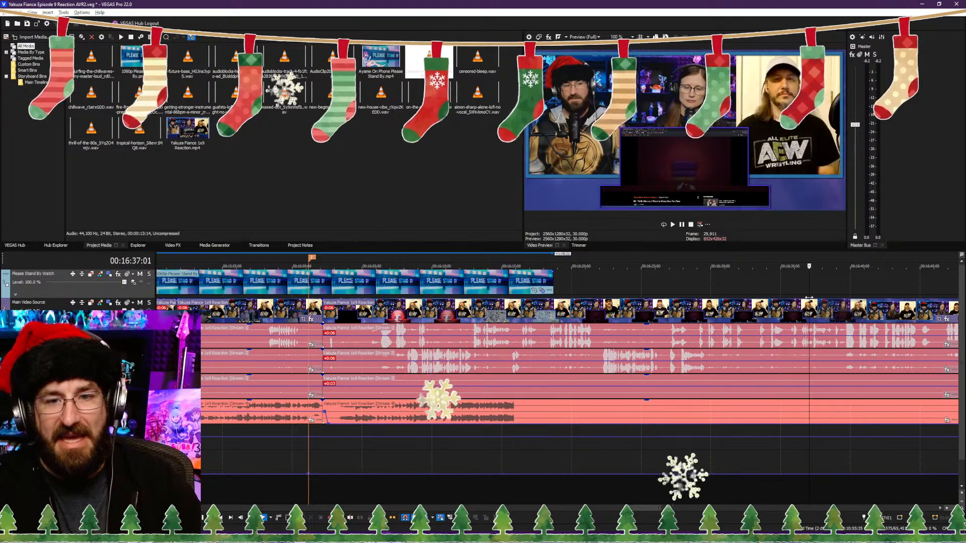
pyautogui.scroll(-4, 808, 285)
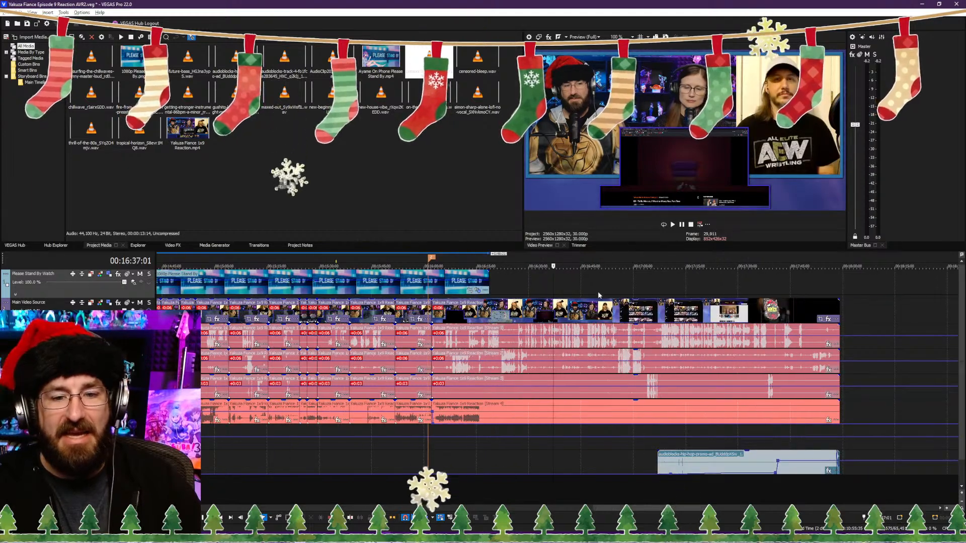
pyautogui.click(567, 290)
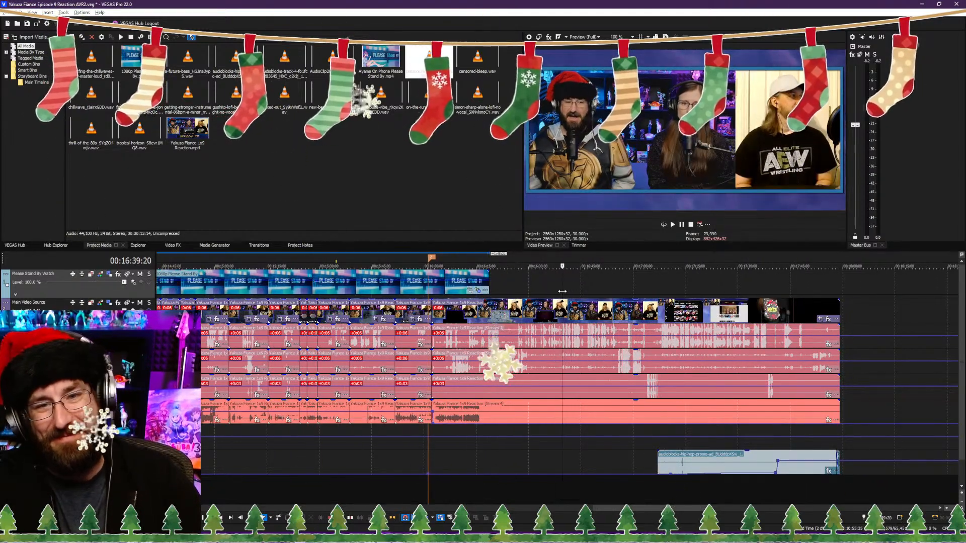
pyautogui.moveTo(562, 291); pyautogui.dragTo(555, 291)
pyautogui.scroll(1, 562, 294)
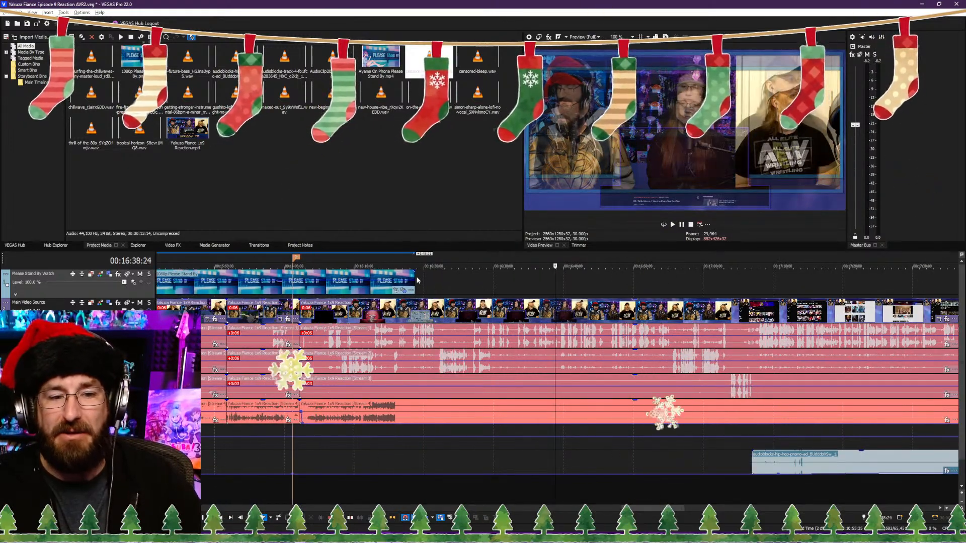
pyautogui.moveTo(415, 282); pyautogui.dragTo(556, 281)
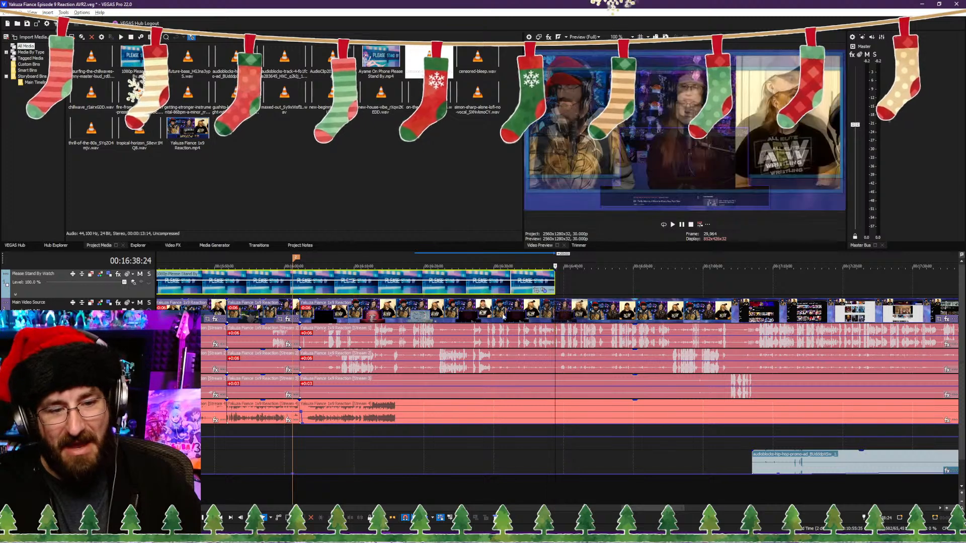
# Step: Split the Please Stand By overlay at 00:16:02:08, at the start of the last reaction clip, and select the second piece
pyautogui.click(300, 295)
pyautogui.scroll(2, 552, 290)
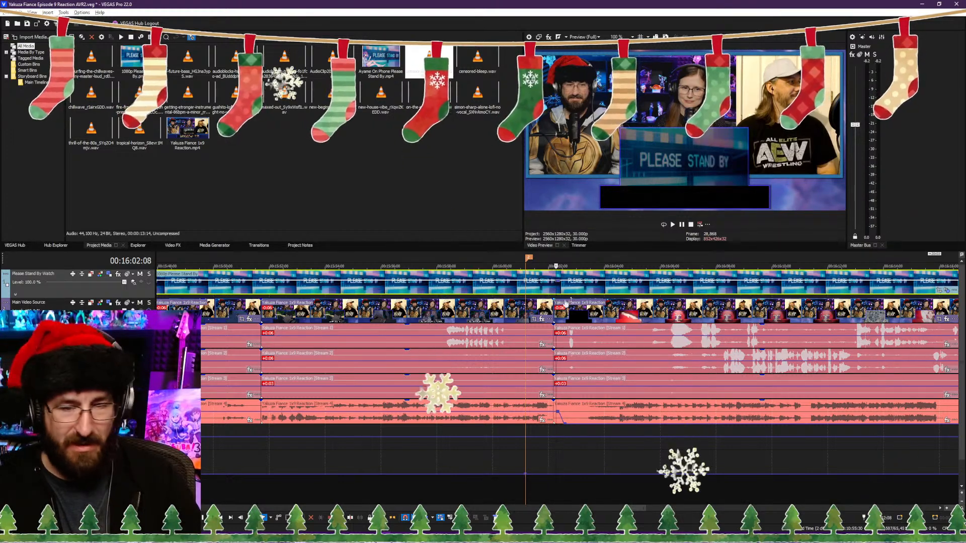
pyautogui.press('s')
pyautogui.moveTo(647, 283); pyautogui.dragTo(645, 279)
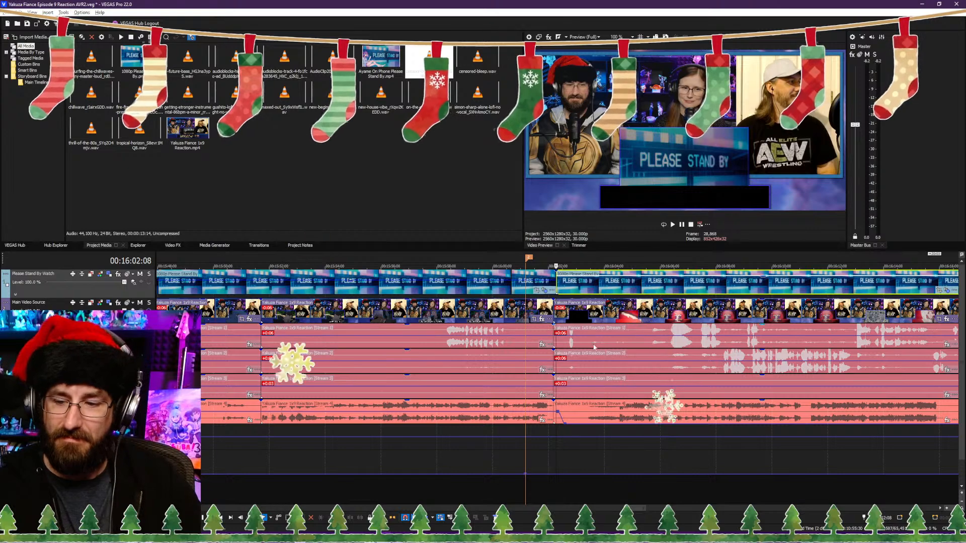
# Step: Check the picture around the end of the Please Stand By overlay up to 00:16:47:15 and save the project
pyautogui.scroll(-5, 623, 412)
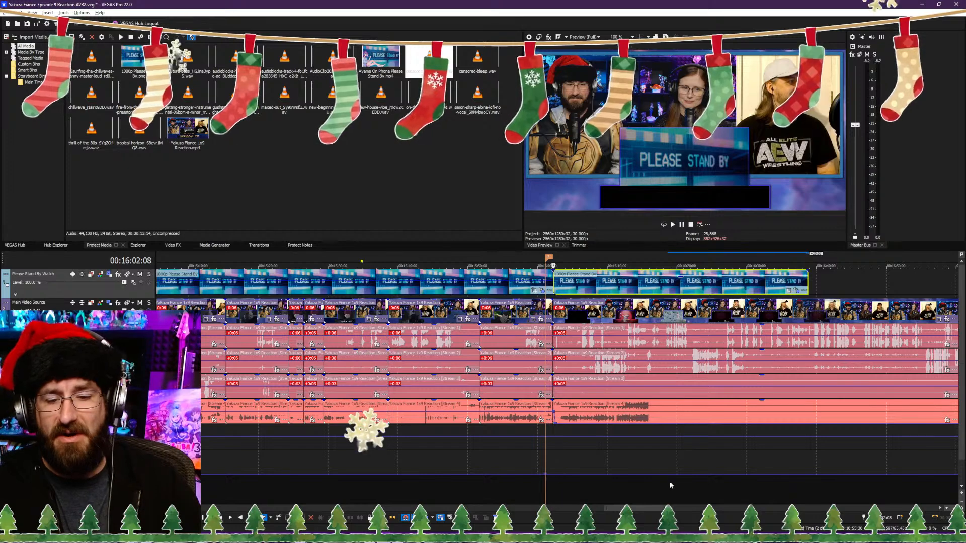
pyautogui.click(808, 488)
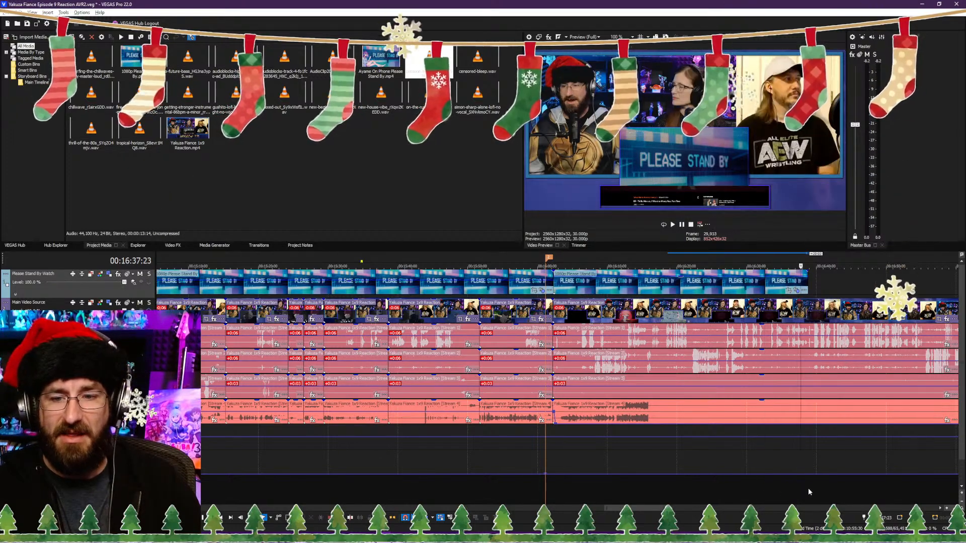
pyautogui.moveTo(808, 490); pyautogui.dragTo(869, 489)
pyautogui.scroll(-4, 612, 482)
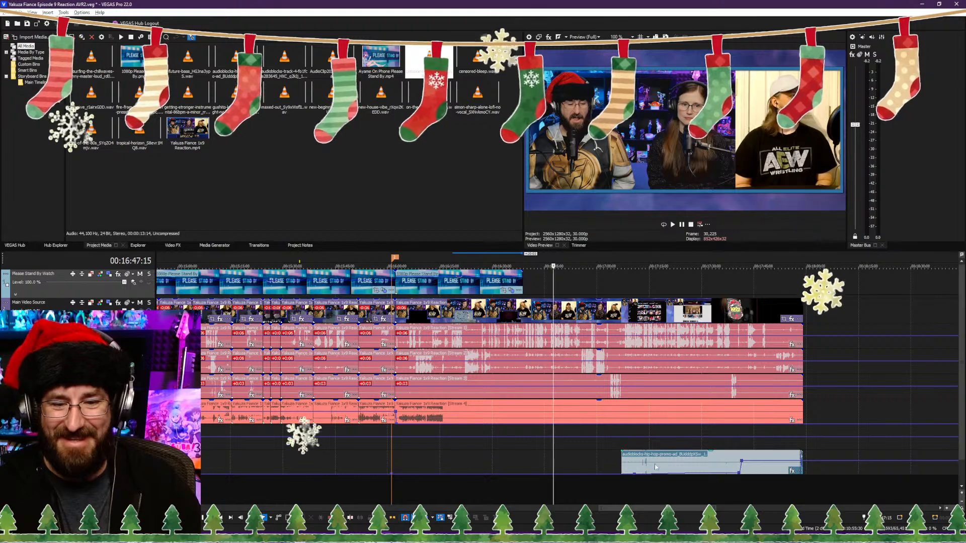
pyautogui.scroll(-3, 548, 470)
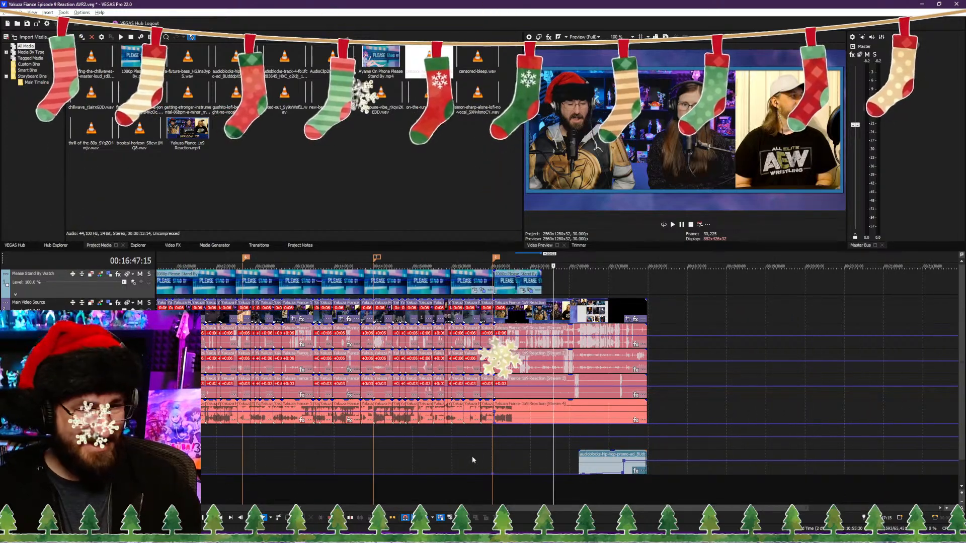
# Step: Examine the long Please Stand By overlay over the anime picture at several points between 00:01:56:12 and 00:15:36:13
pyautogui.click(469, 286)
pyautogui.scroll(-3, 594, 290)
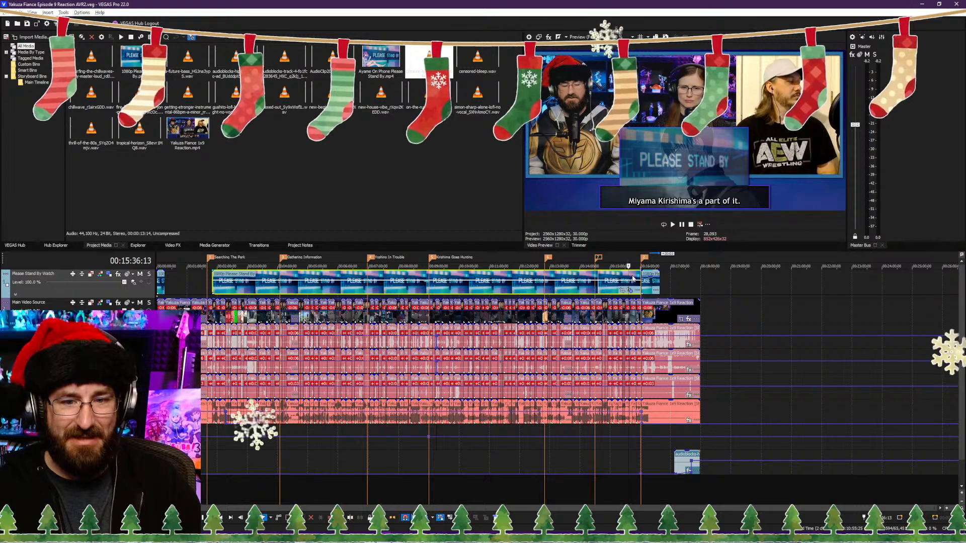
pyautogui.click(579, 281)
pyautogui.click(565, 280)
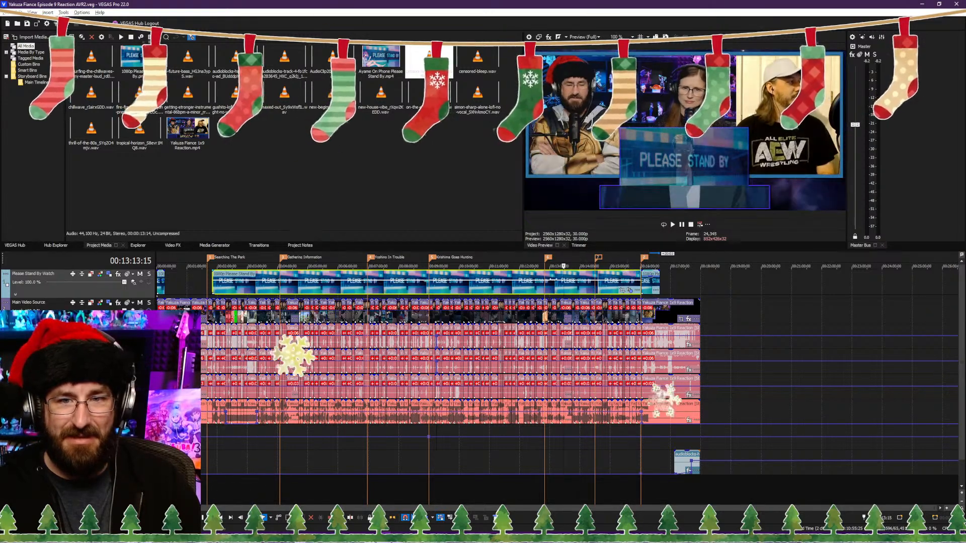
pyautogui.click(551, 280)
pyautogui.click(530, 281)
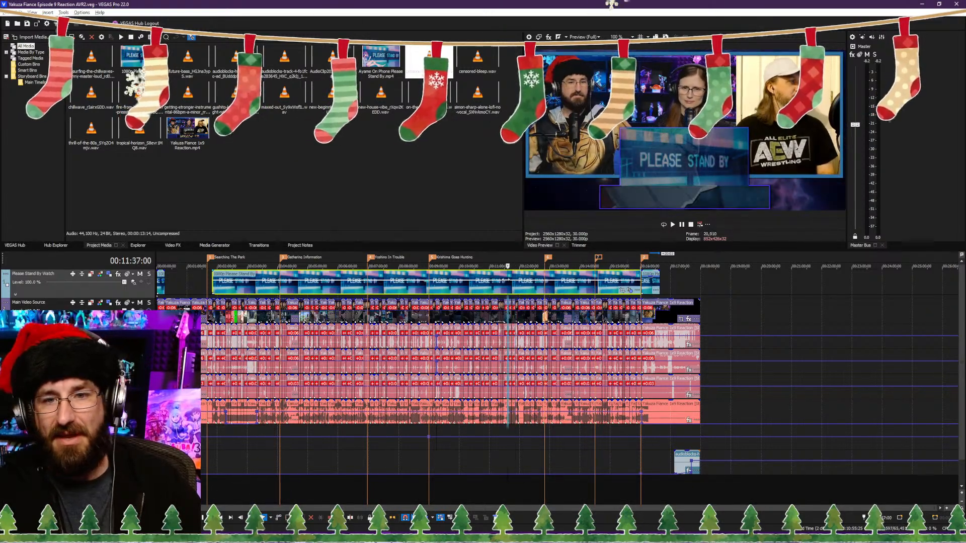
pyautogui.click(498, 281)
pyautogui.click(485, 280)
pyautogui.click(474, 280)
pyautogui.click(468, 281)
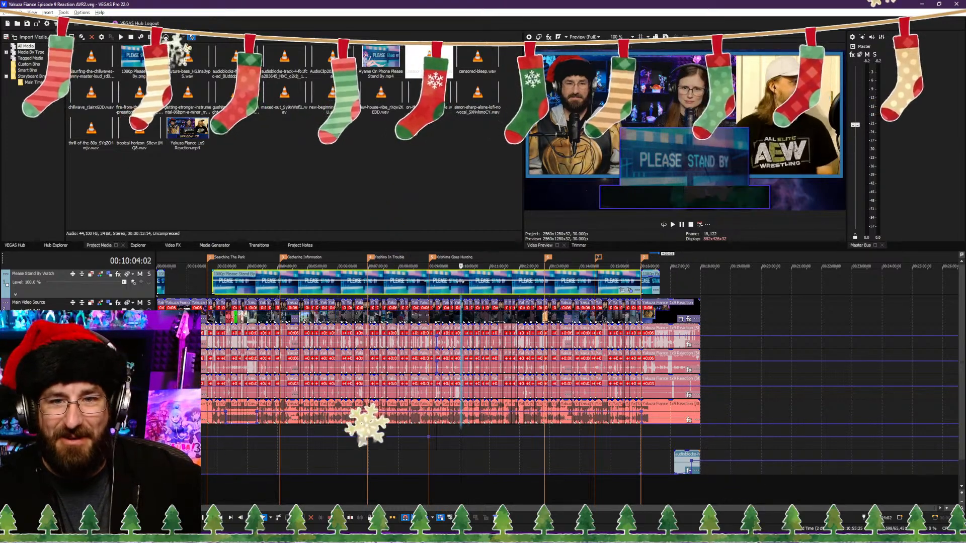
pyautogui.click(421, 285)
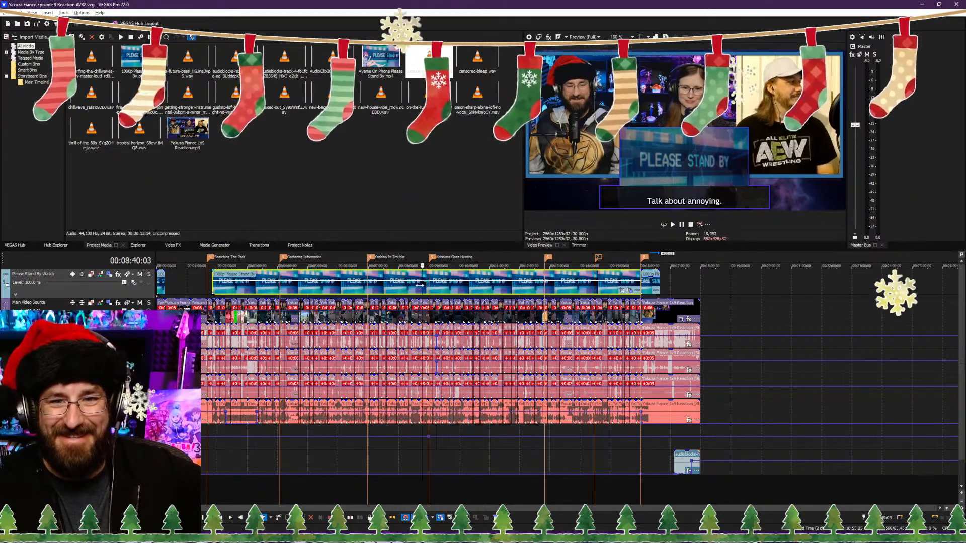
pyautogui.click(397, 291)
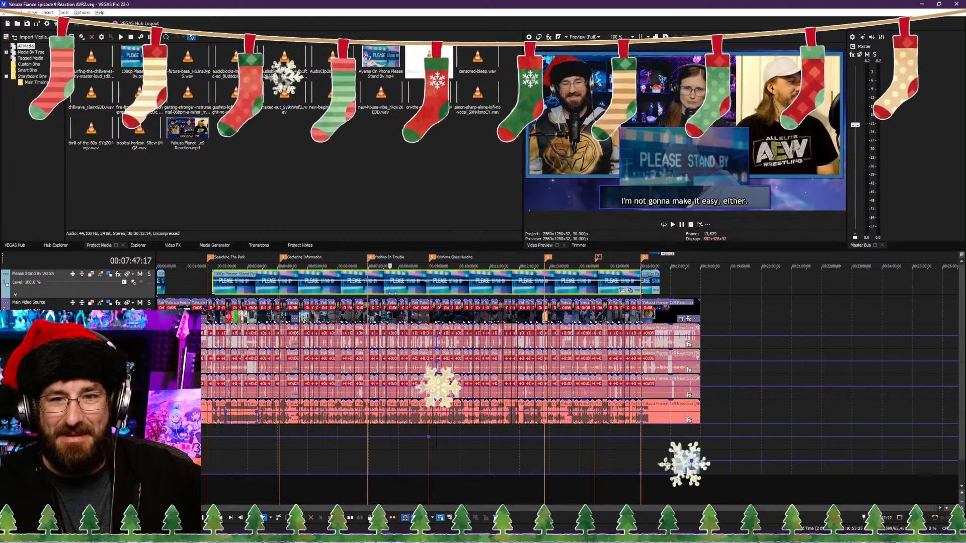
pyautogui.moveTo(374, 300); pyautogui.dragTo(216, 304)
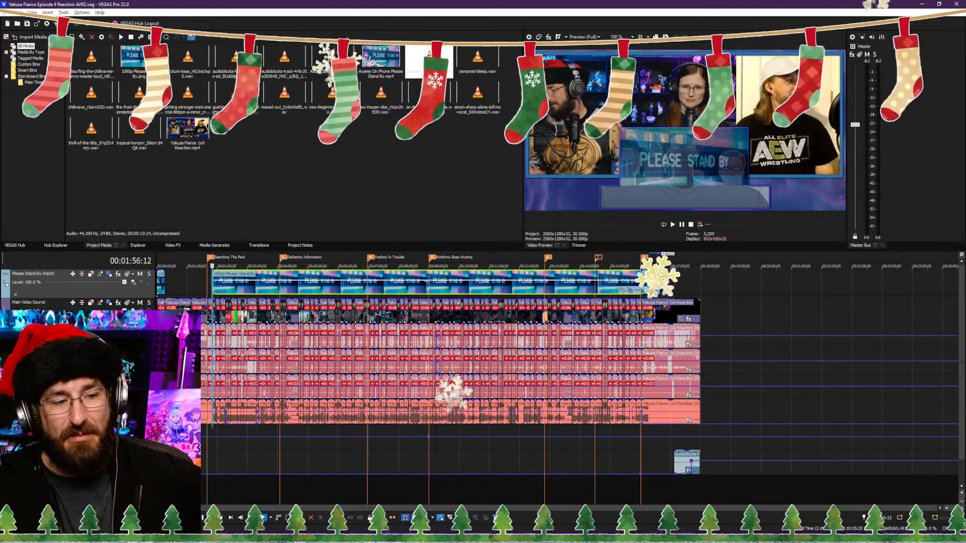
pyautogui.click(572, 346)
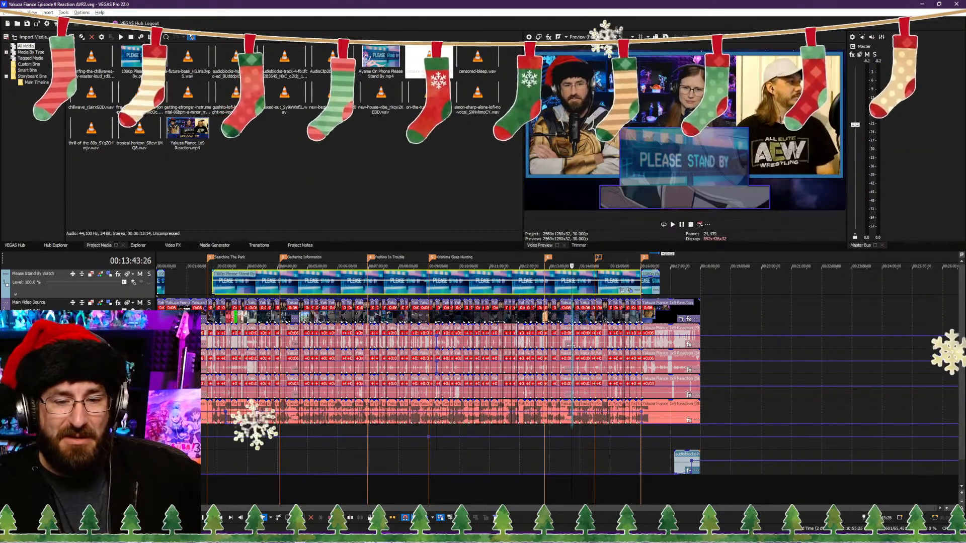
pyautogui.moveTo(572, 347); pyautogui.dragTo(432, 387)
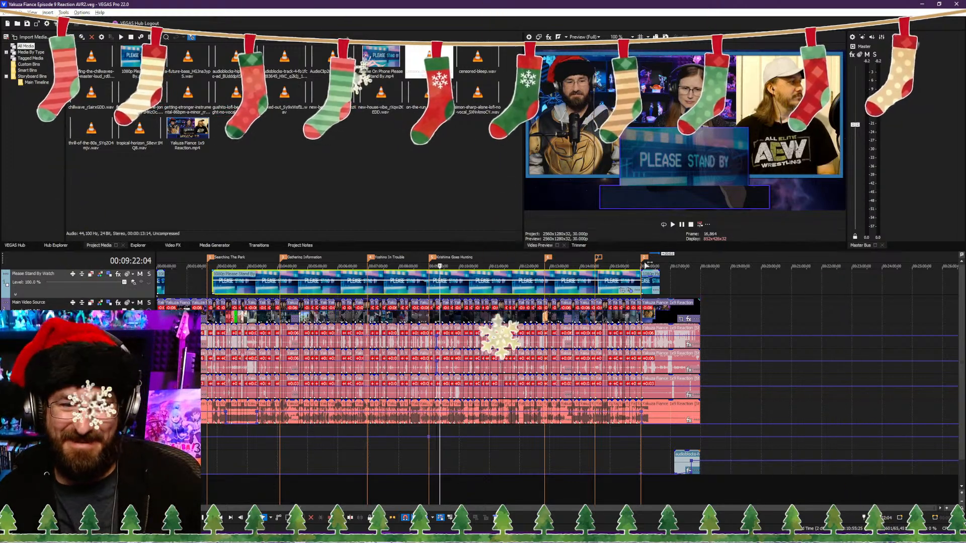
# Step: Split the long Please Stand By overlay at 00:02:17:12 and 00:03:18:20, aligned with the volume envelope changes on the Stream 4 audio
pyautogui.click(220, 289)
pyautogui.scroll(3, 220, 289)
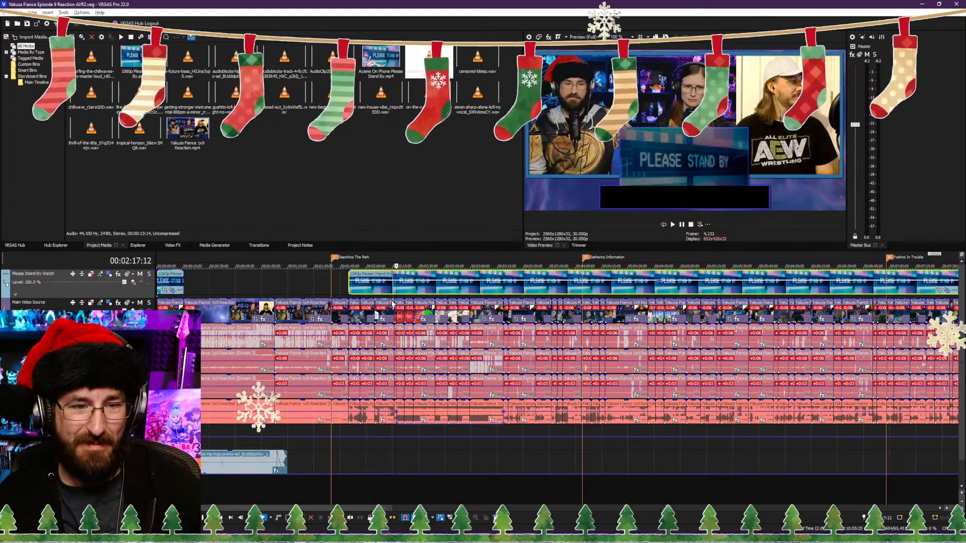
pyautogui.click(396, 415)
pyautogui.scroll(3, 428, 352)
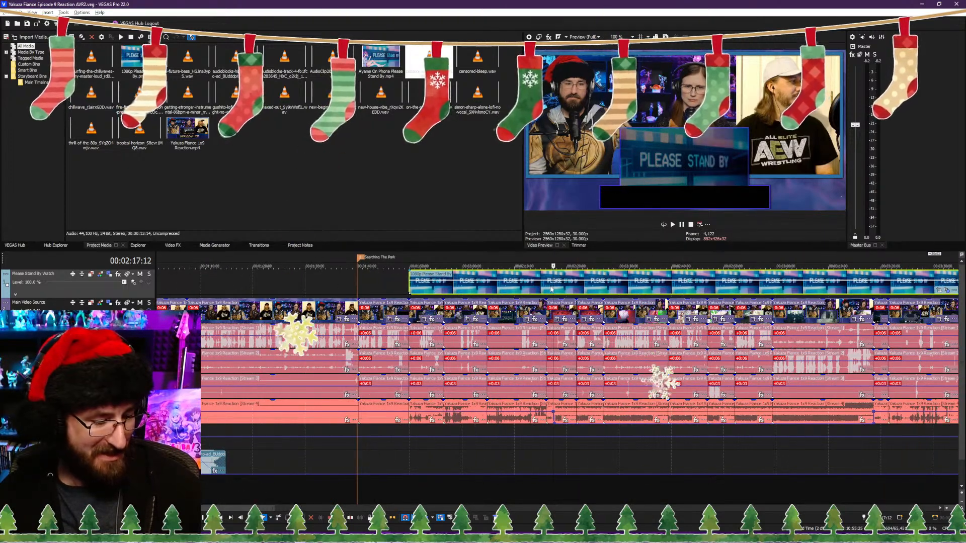
pyautogui.press('s')
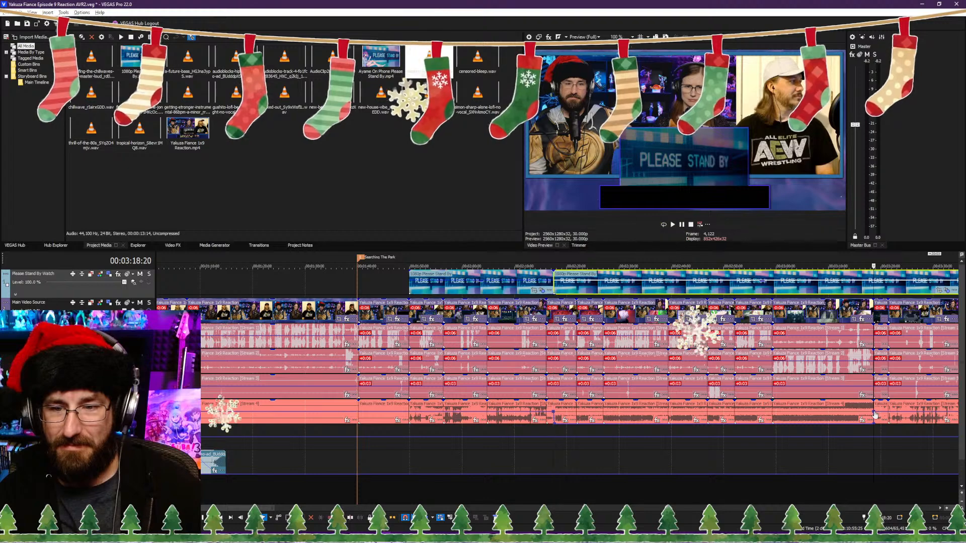
pyautogui.click(874, 413)
pyautogui.press('s')
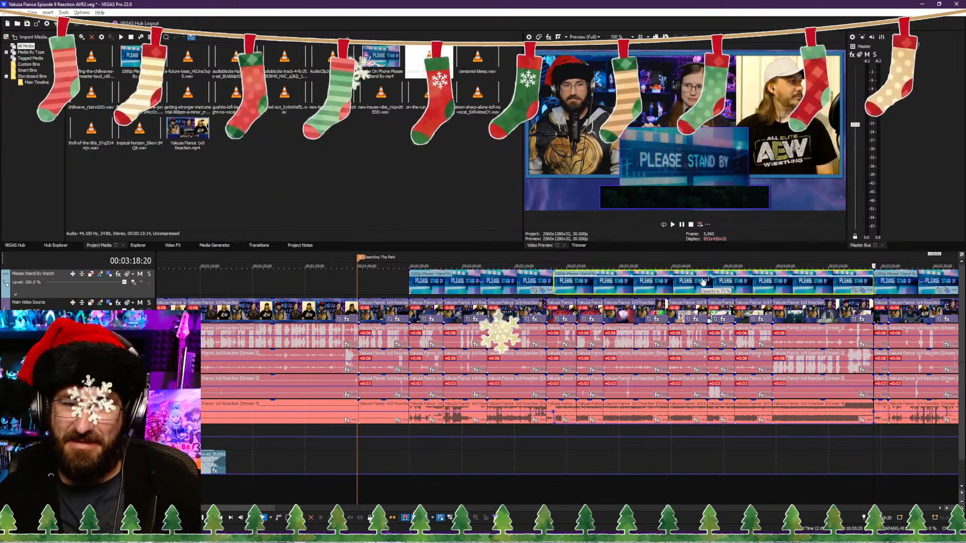
# Step: Check the split-off overlay piece at 00:02:29:21 and the remaining long overlay at 00:10:29:04
pyautogui.click(617, 286)
pyautogui.scroll(-5, 616, 287)
pyautogui.scroll(-4, 527, 291)
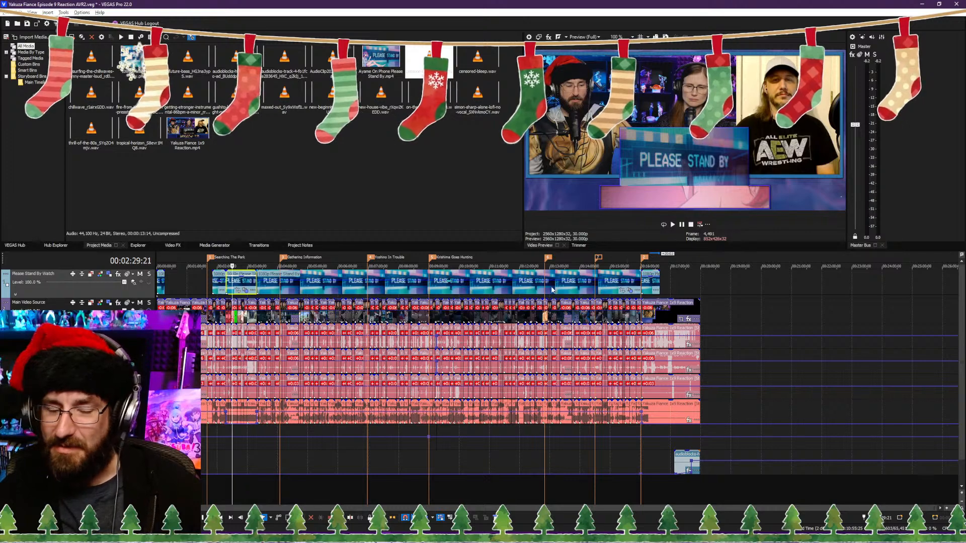
pyautogui.click(476, 290)
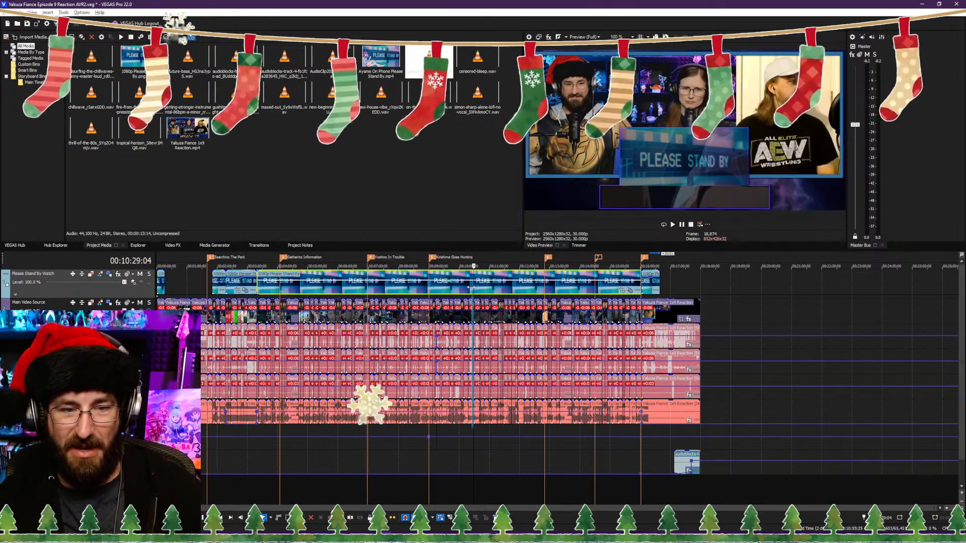
# Step: Check the picture under the Please Stand By overlays at 00:09:22:04, 00:16:01:05 and 00:16:19:10
pyautogui.click(439, 291)
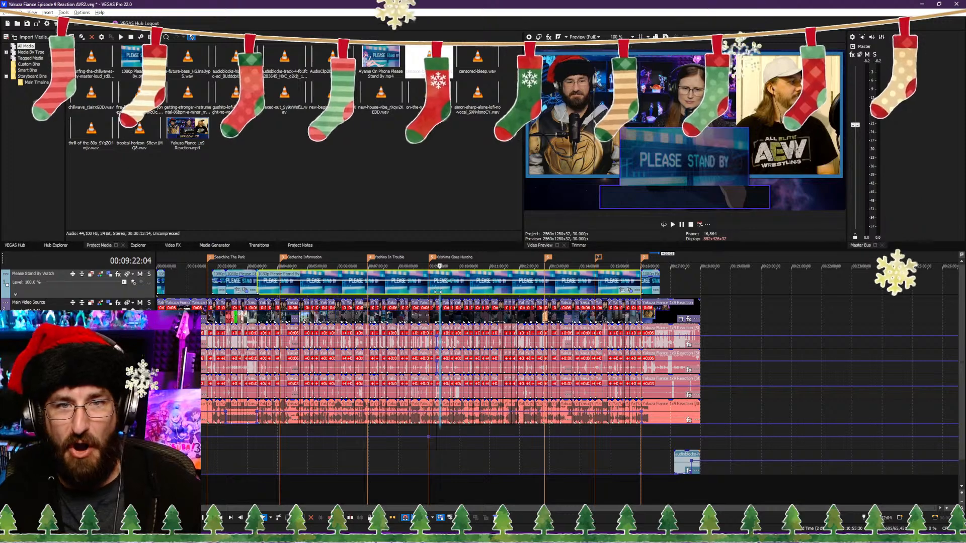
pyautogui.moveTo(439, 296); pyautogui.dragTo(641, 301)
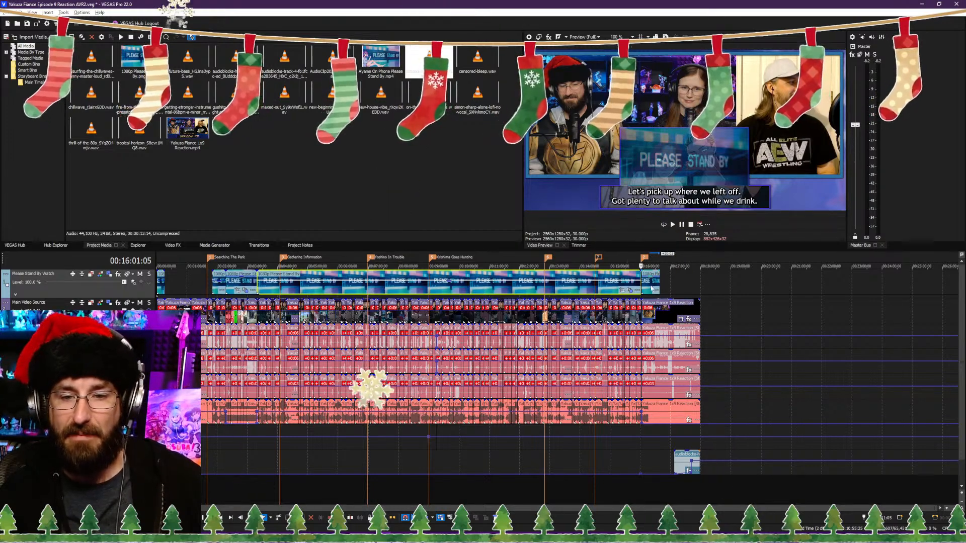
pyautogui.click(651, 289)
# Step: Add a fade-out of about one second to the end of the last Please Stand By overlay at 00:16:38:24
pyautogui.scroll(8, 555, 341)
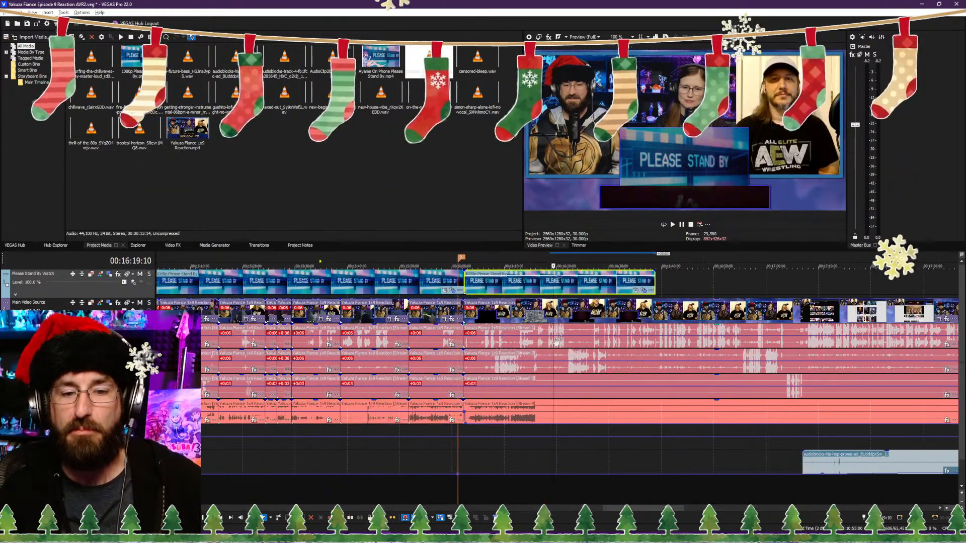
pyautogui.scroll(3, 552, 343)
pyautogui.scroll(-3, 552, 342)
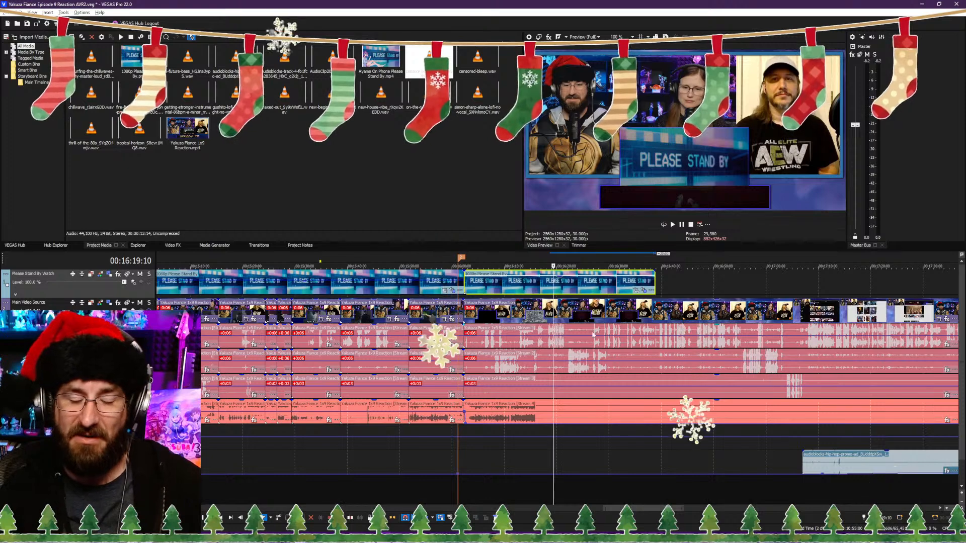
pyautogui.moveTo(554, 267); pyautogui.dragTo(677, 266)
pyautogui.click(655, 273)
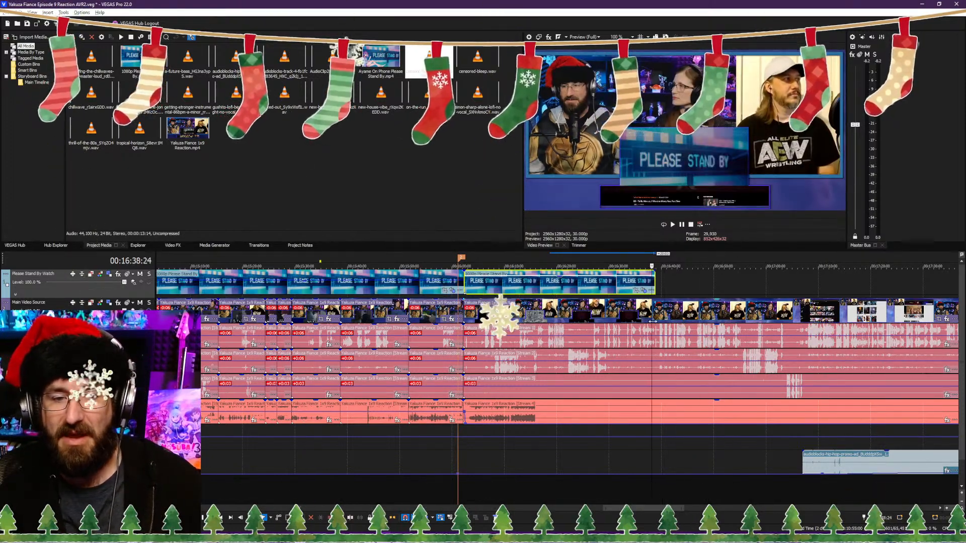
pyautogui.scroll(5, 655, 273)
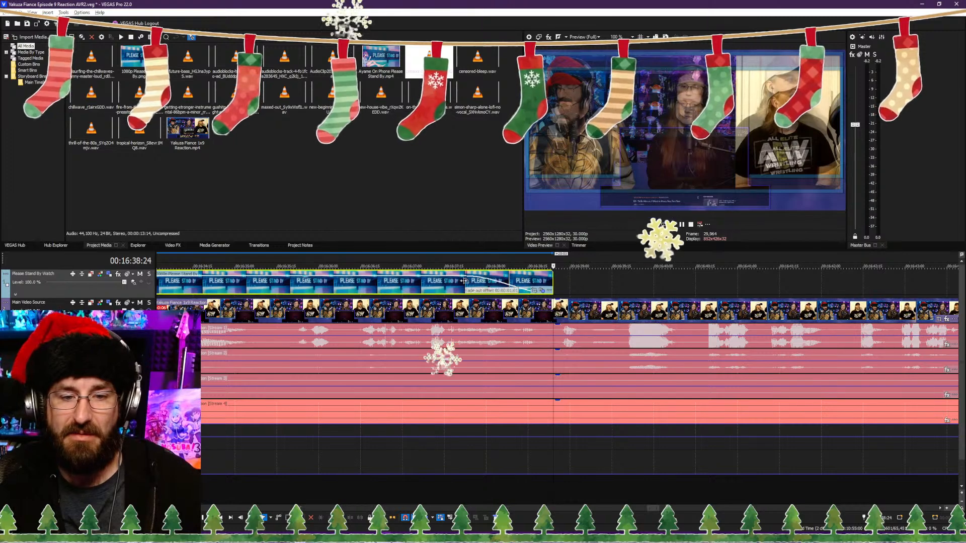
pyautogui.moveTo(553, 272); pyautogui.dragTo(470, 290)
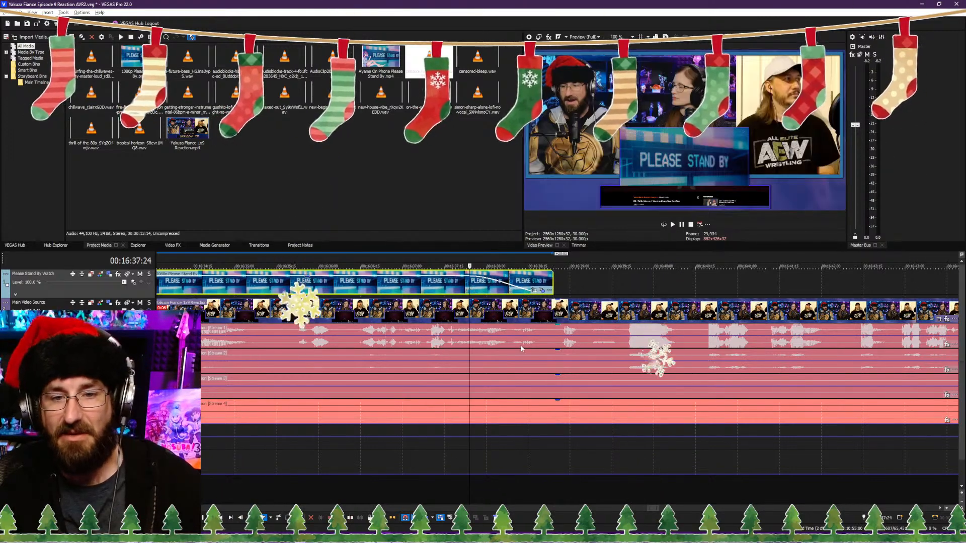
pyautogui.scroll(-5, 541, 324)
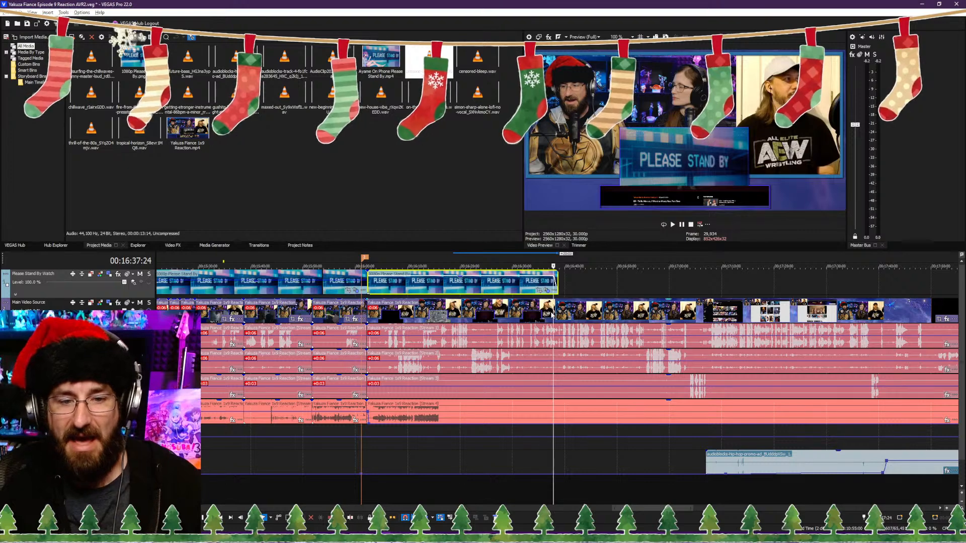
# Step: Check the picture after the overlay at 00:17:06:29 and 00:17:03:04, and under its end at 00:16:34:26
pyautogui.click(681, 336)
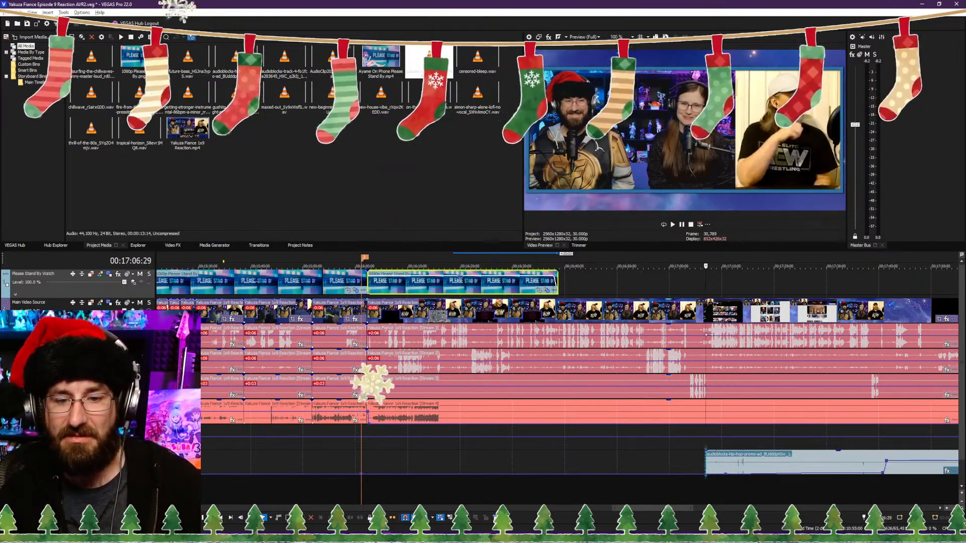
pyautogui.click(685, 337)
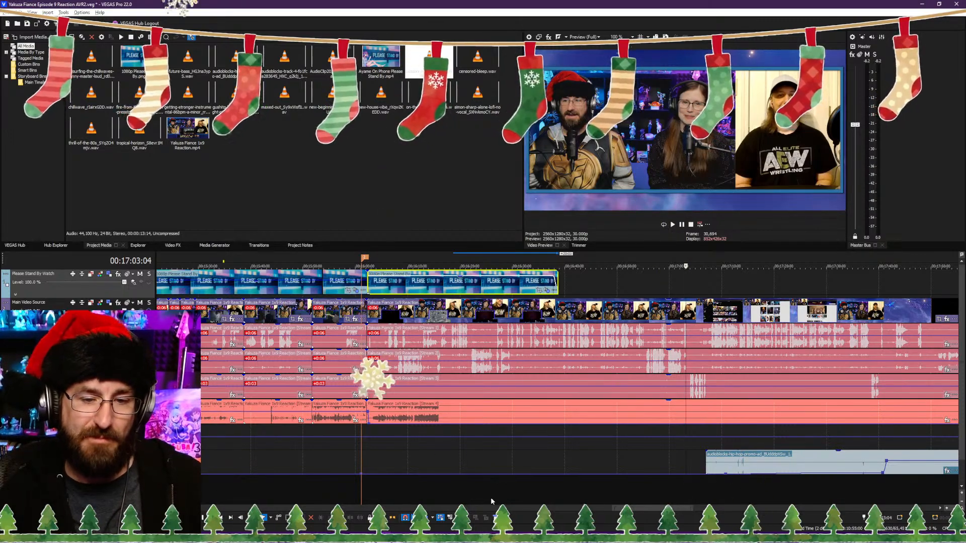
pyautogui.click(537, 491)
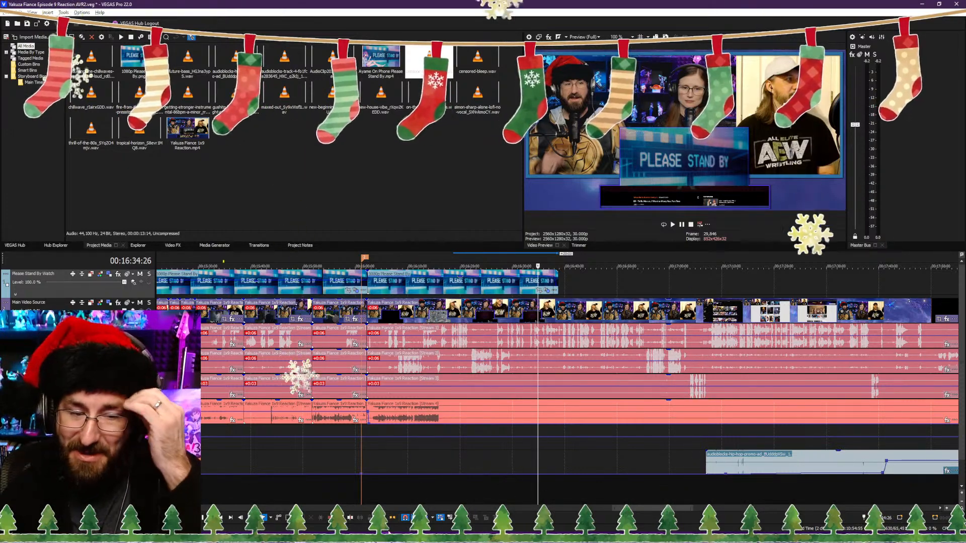
# Step: Switch to Discord, browse older posts in the memes-of-the-genreverse channel, and view the three-panel Superman and cat meme enlarged
pyautogui.hotkey('alt', 'Tab')
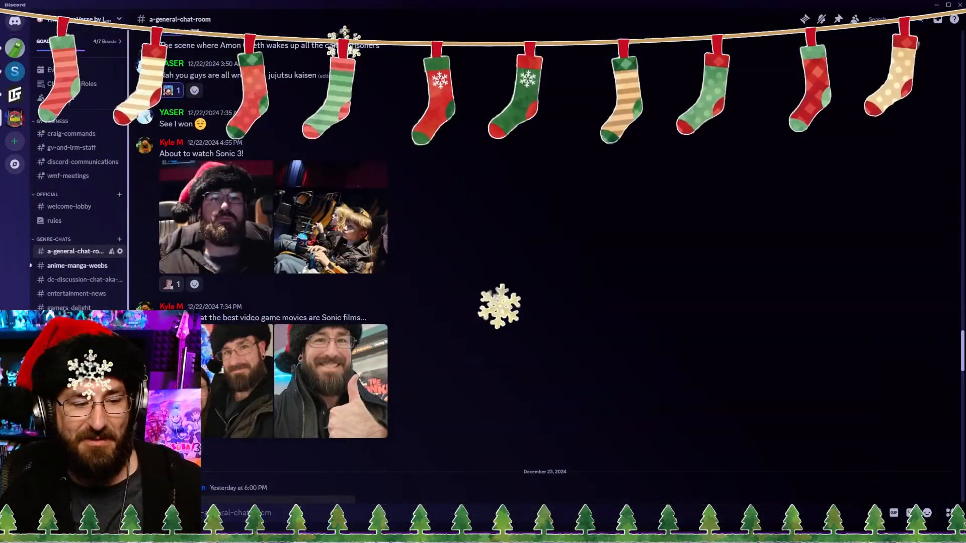
pyautogui.click(81, 445)
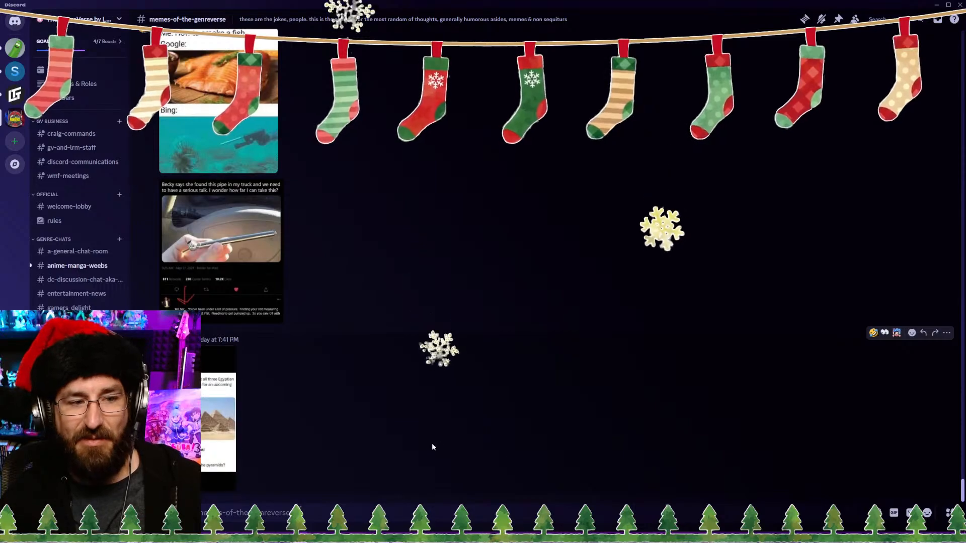
pyautogui.scroll(4, 431, 448)
pyautogui.scroll(5, 408, 441)
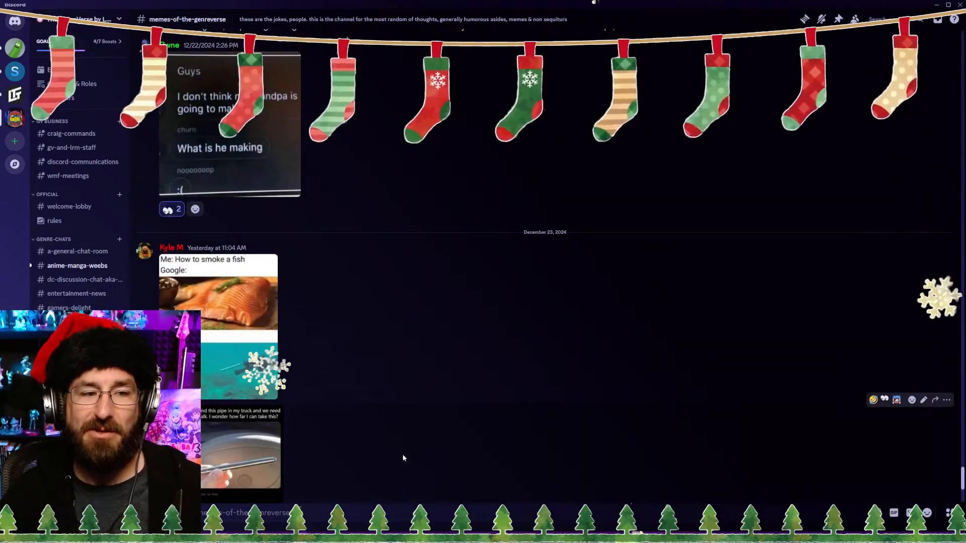
pyautogui.scroll(15, 375, 447)
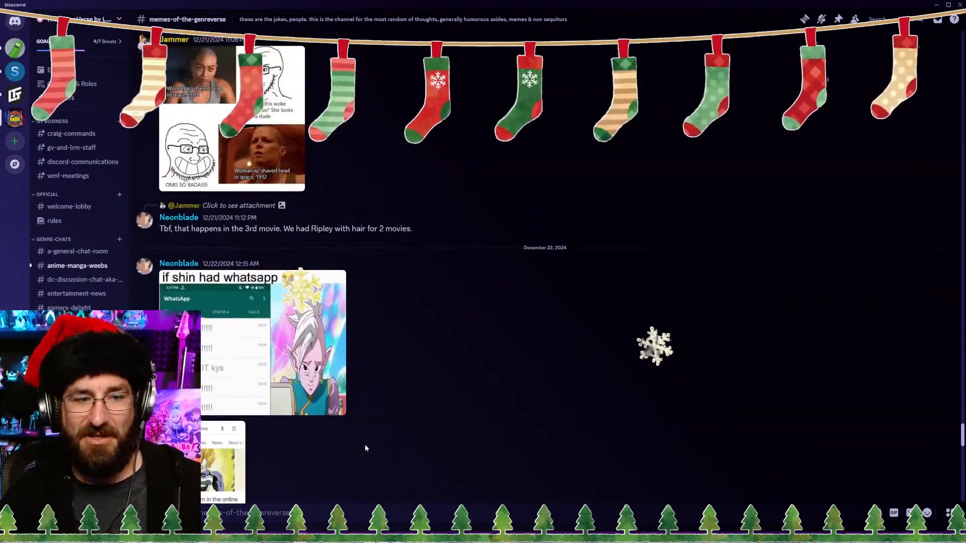
pyautogui.scroll(15, 357, 450)
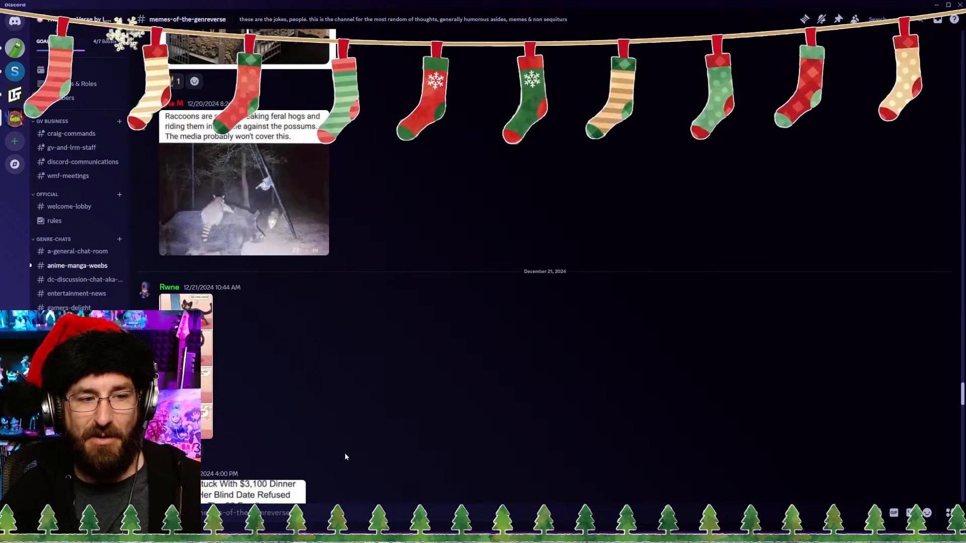
pyautogui.scroll(15, 398, 468)
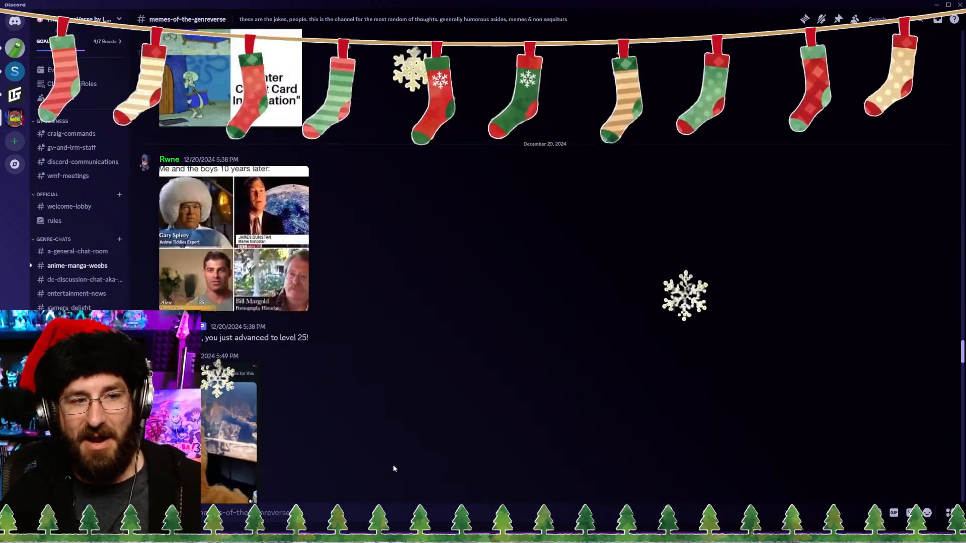
pyautogui.scroll(6, 394, 462)
pyautogui.scroll(-4, 395, 462)
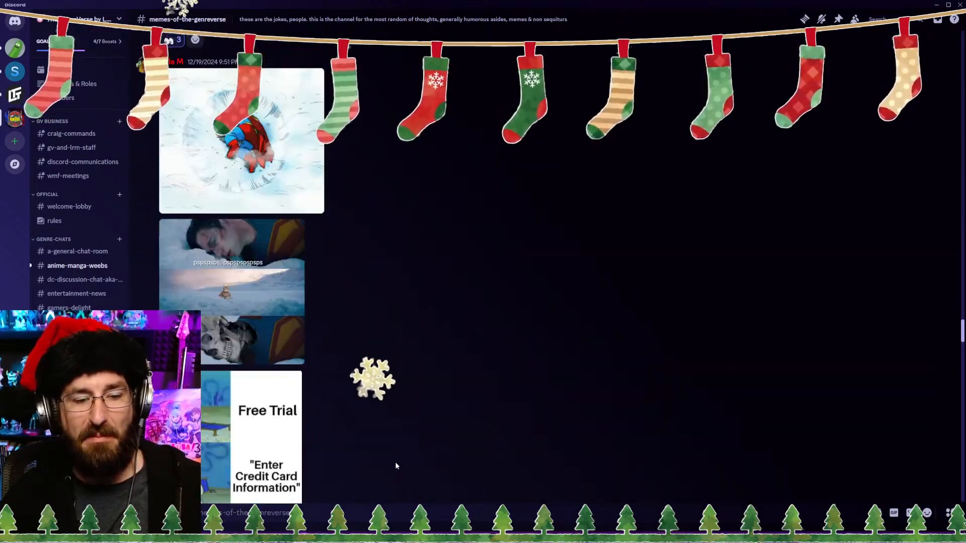
pyautogui.click(227, 266)
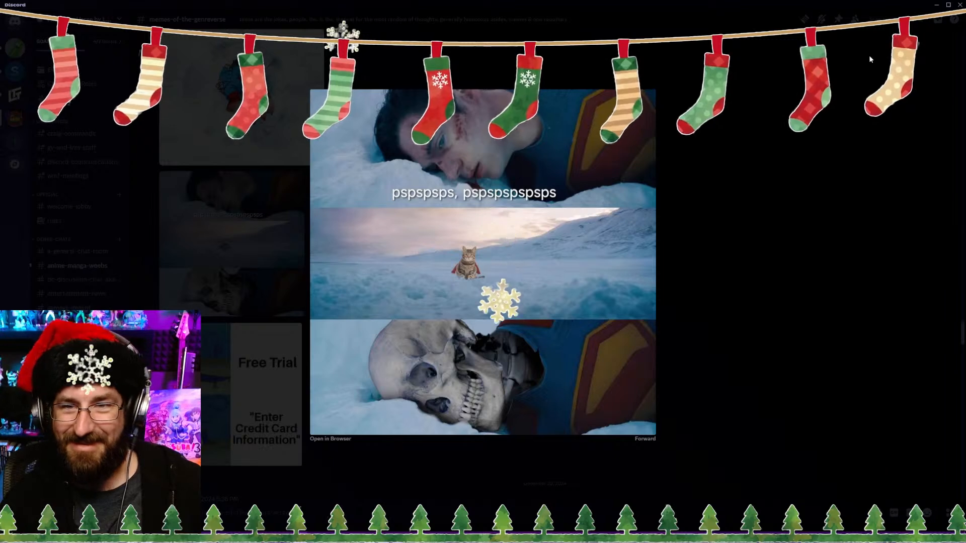
pyautogui.click(861, 118)
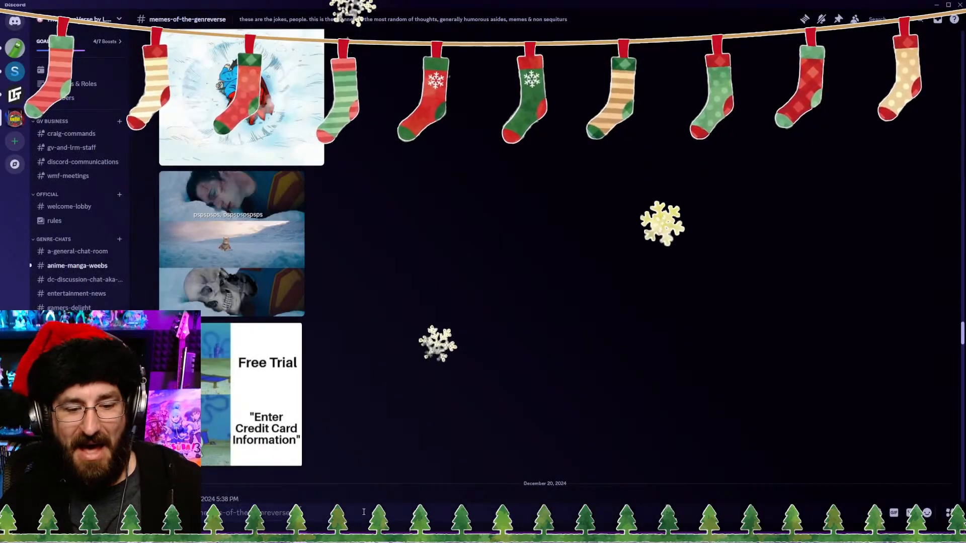
# Step: Switch back to the Yakuza Fiance Episode 9 reaction project in VEGAS Pro and review the whole timeline
pyautogui.moveTo(300, 536)
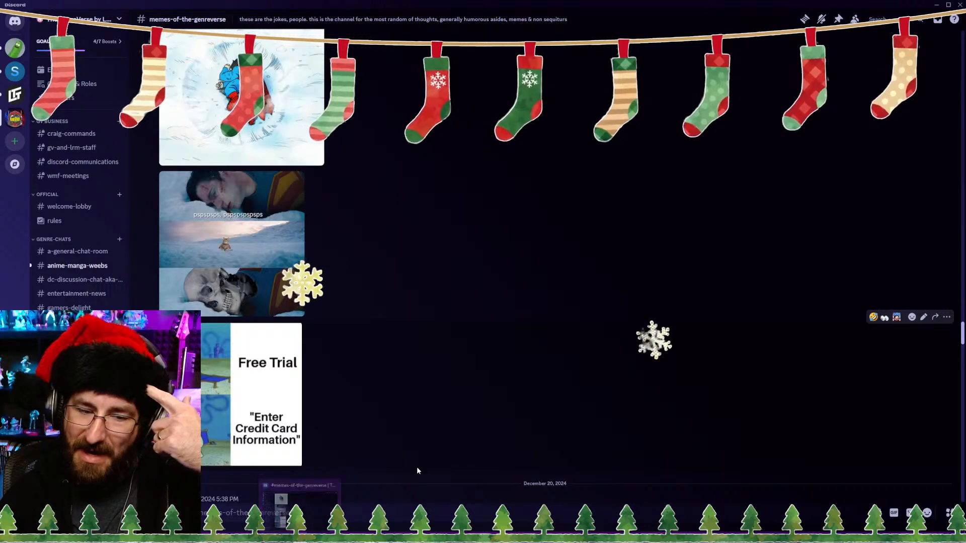
pyautogui.click(436, 520)
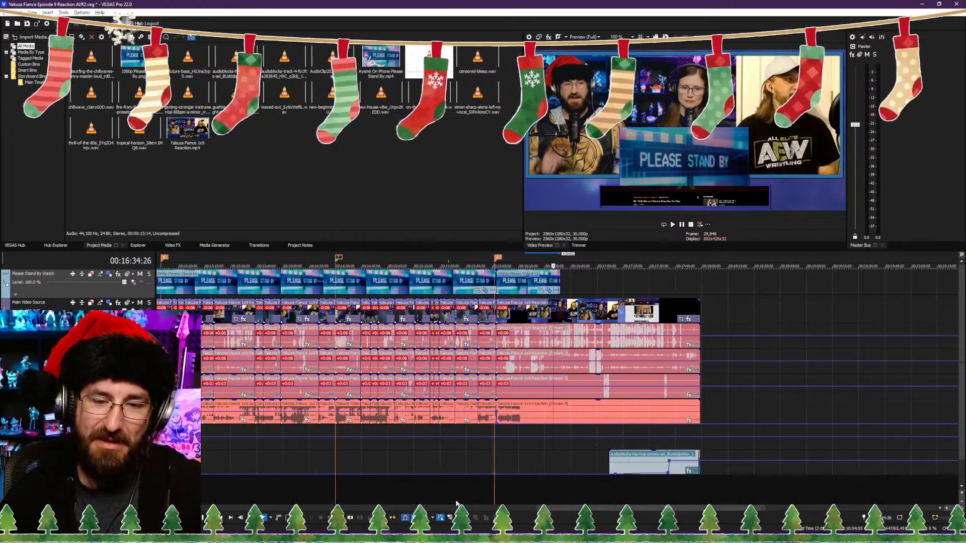
pyautogui.scroll(-3, 467, 491)
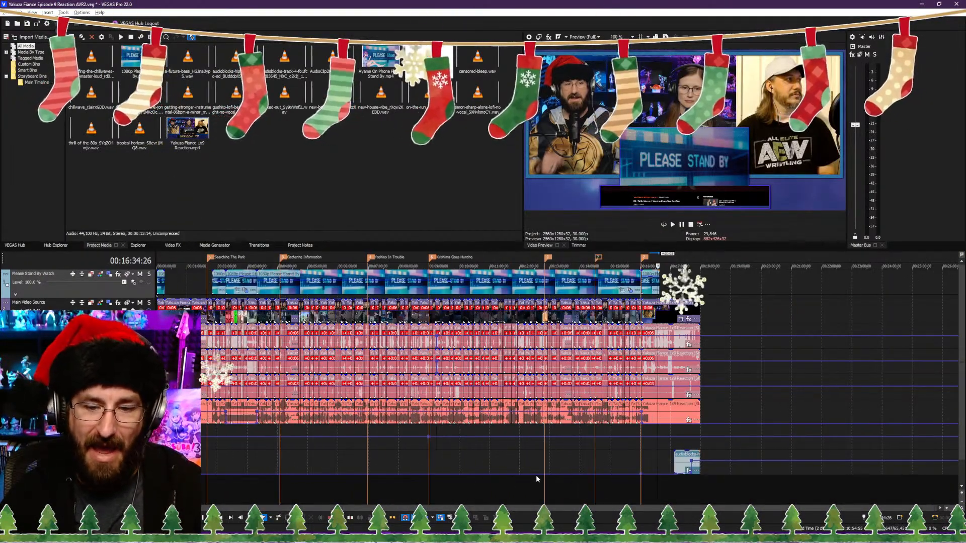